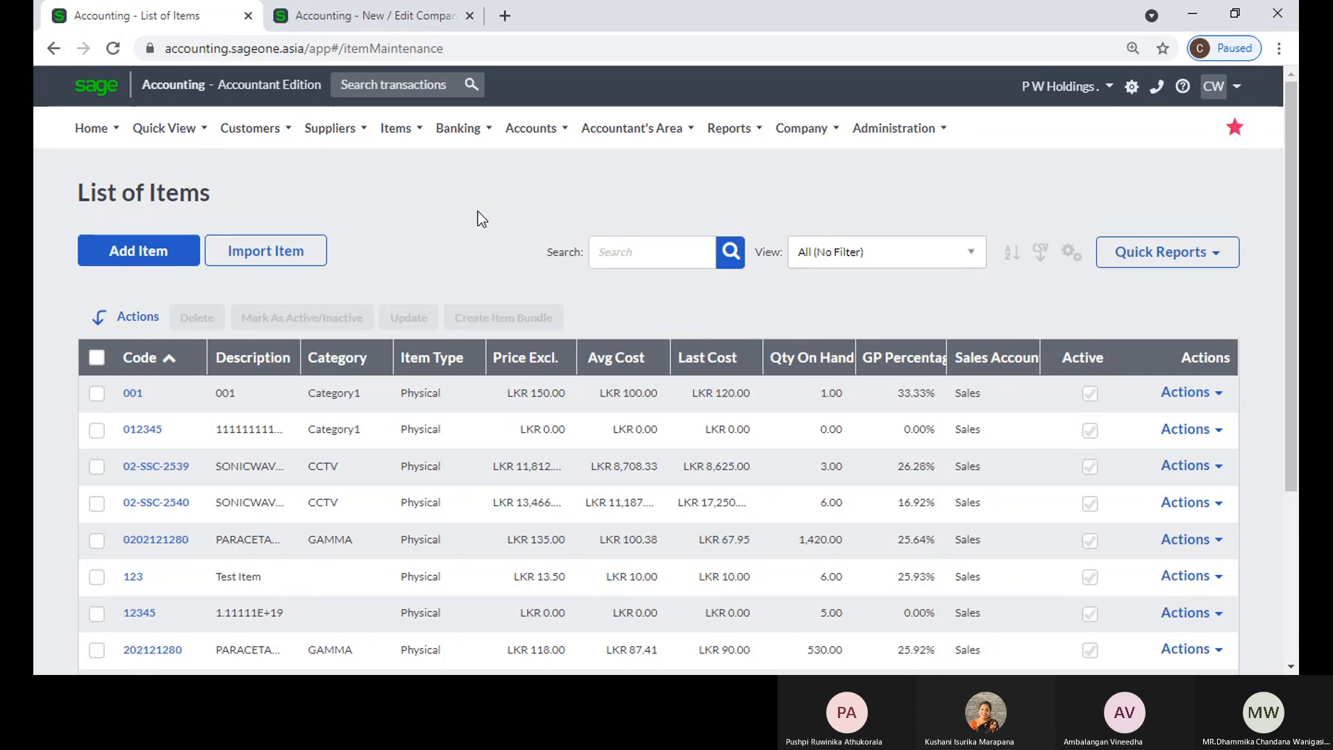
Step: Sort the item list by average cost in ascending order
click(635, 357)
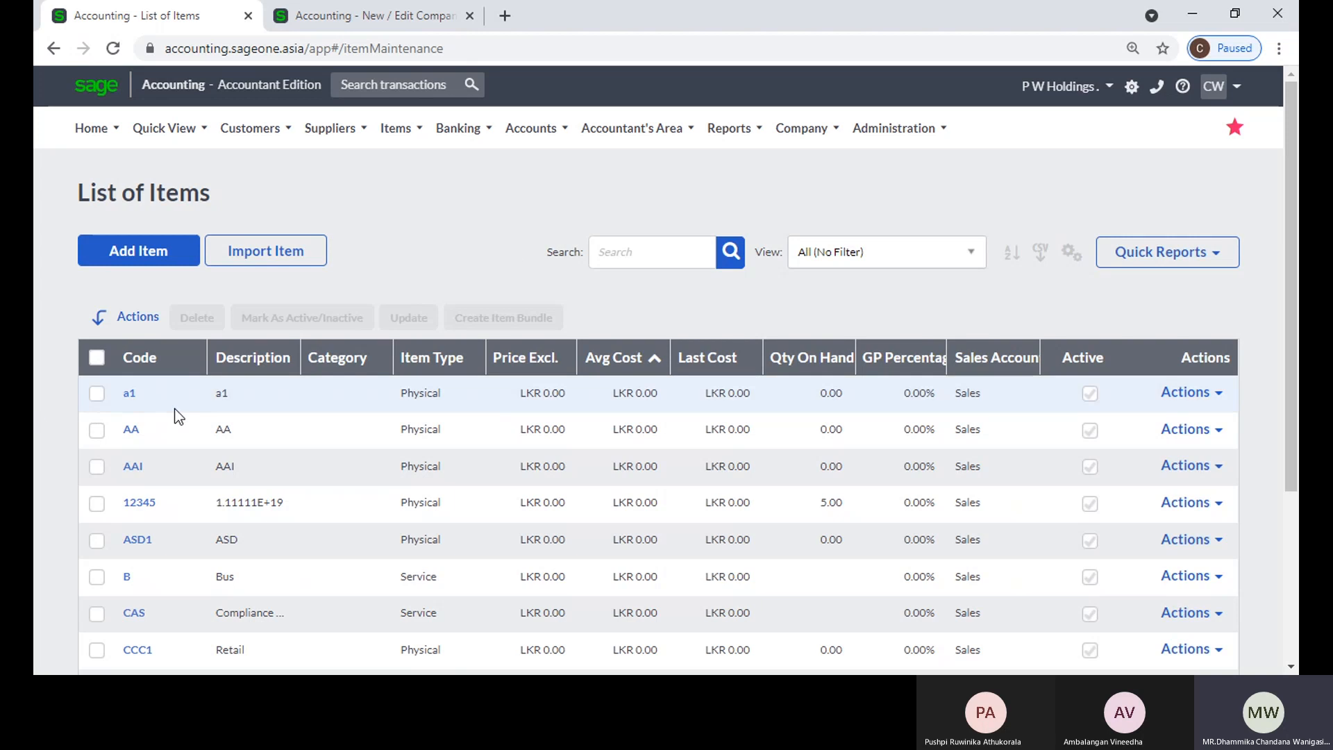
Step: Start a new customer tax invoice for Accounting Software (Pvt) Ltd without invoicing its outstanding sales orders
click(253, 131)
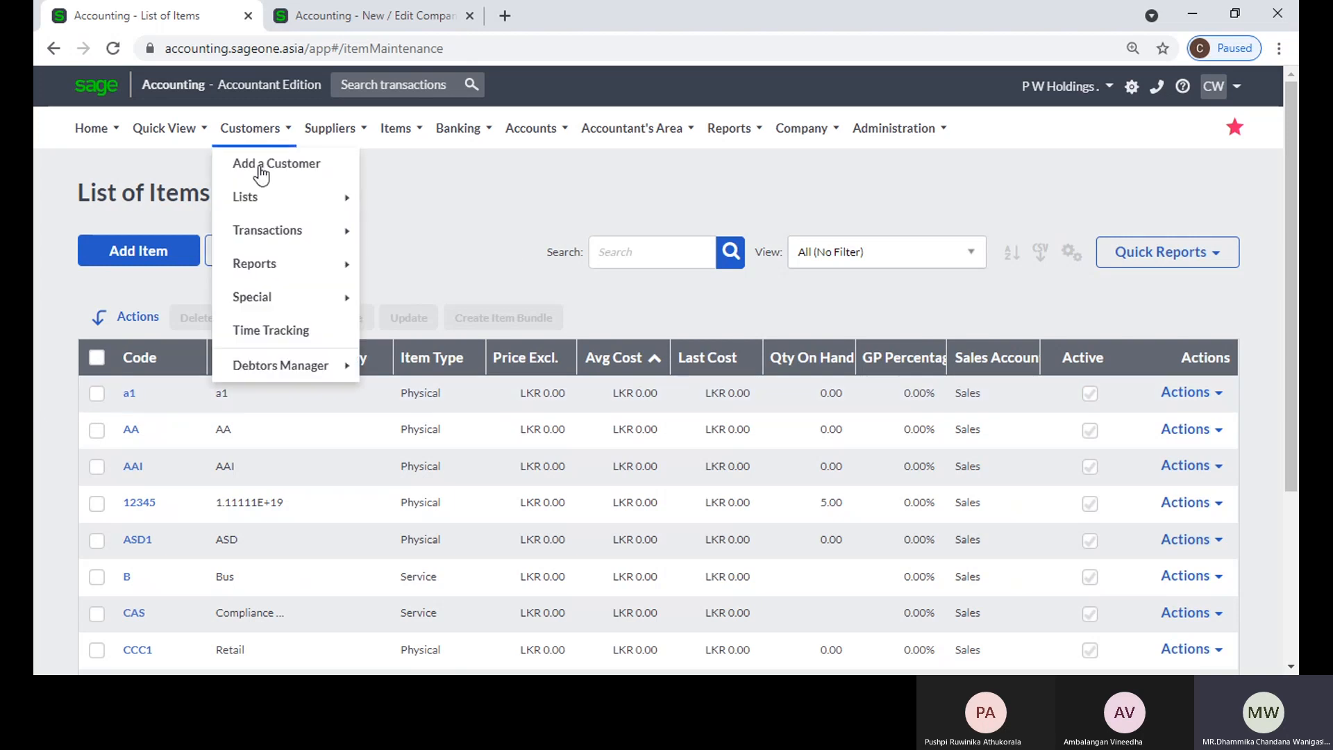
mouse_move(270, 221)
click(439, 296)
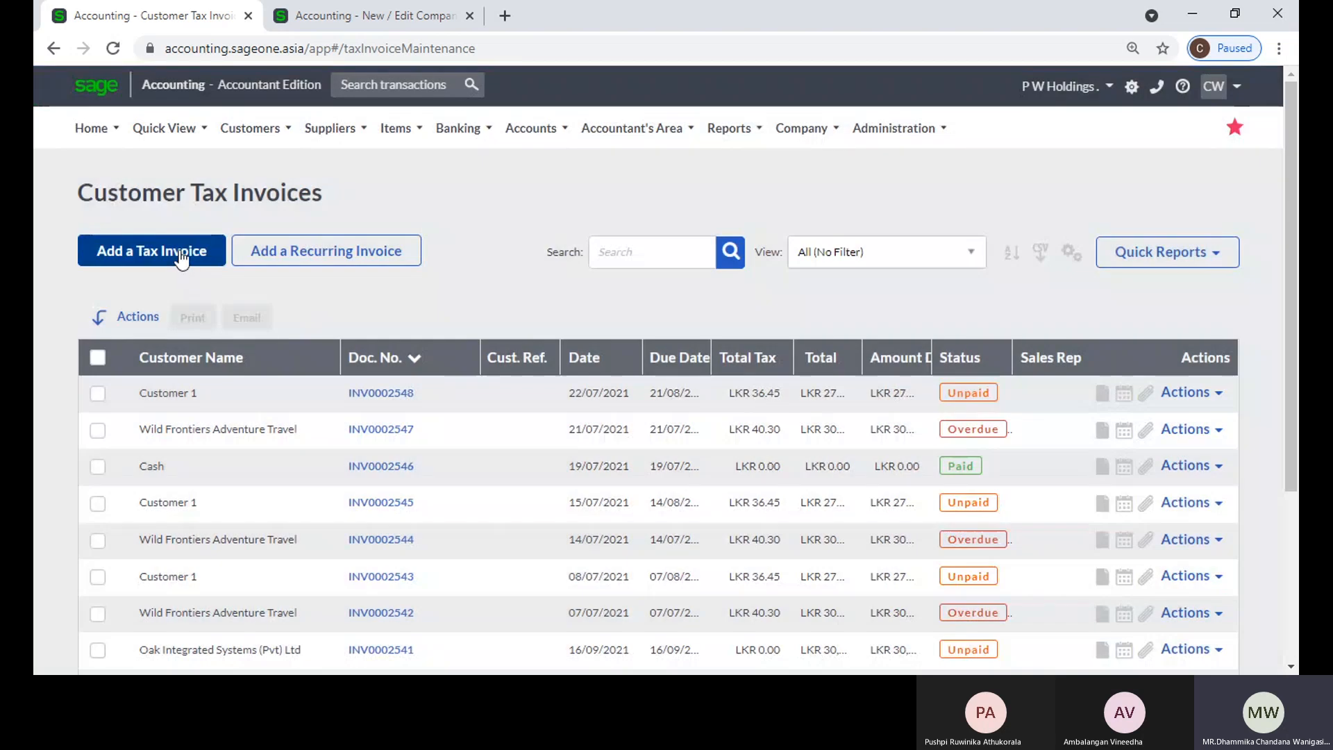
click(184, 257)
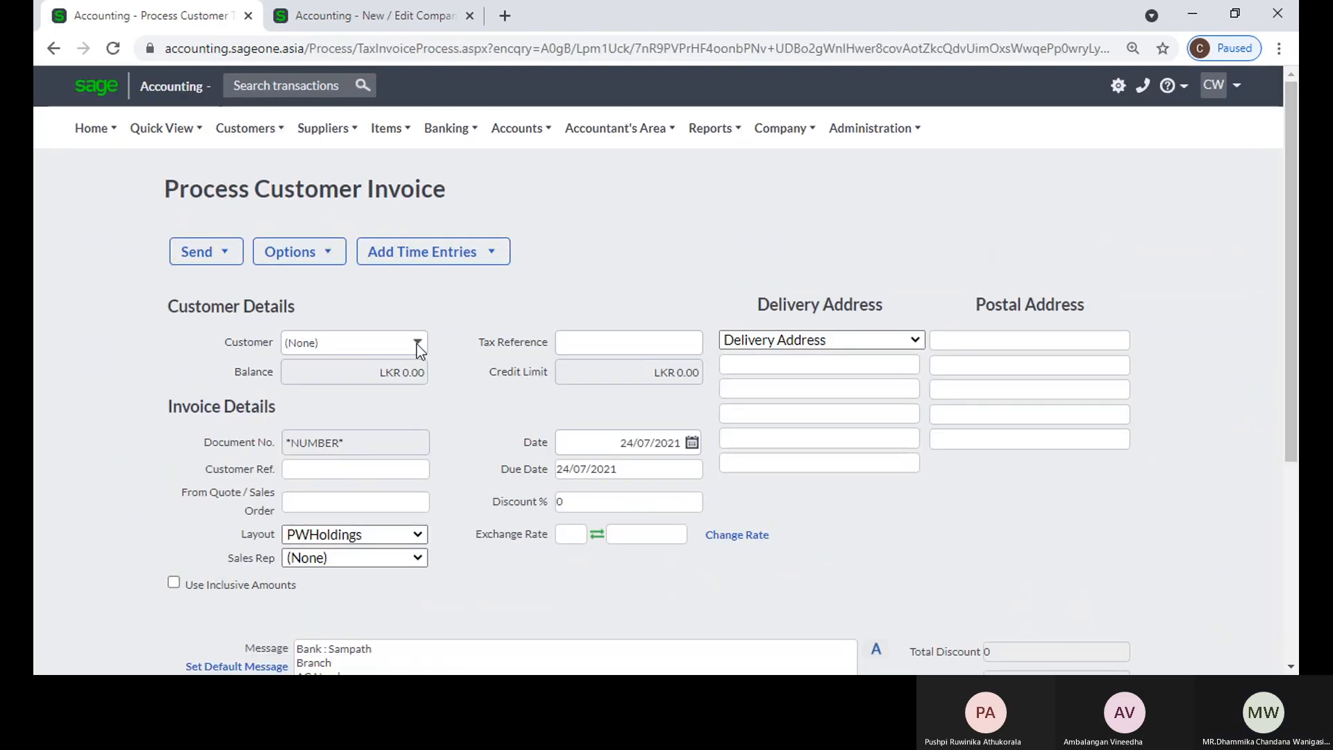
click(425, 343)
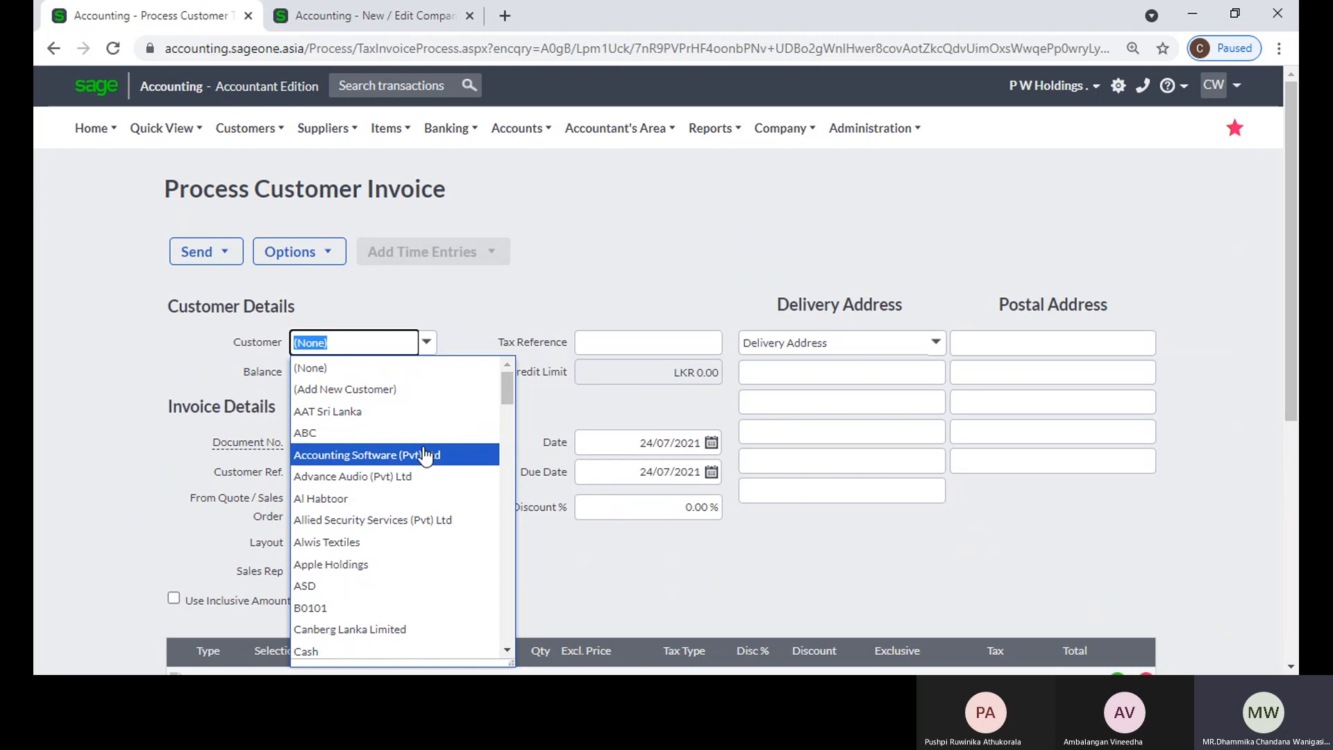
click(425, 454)
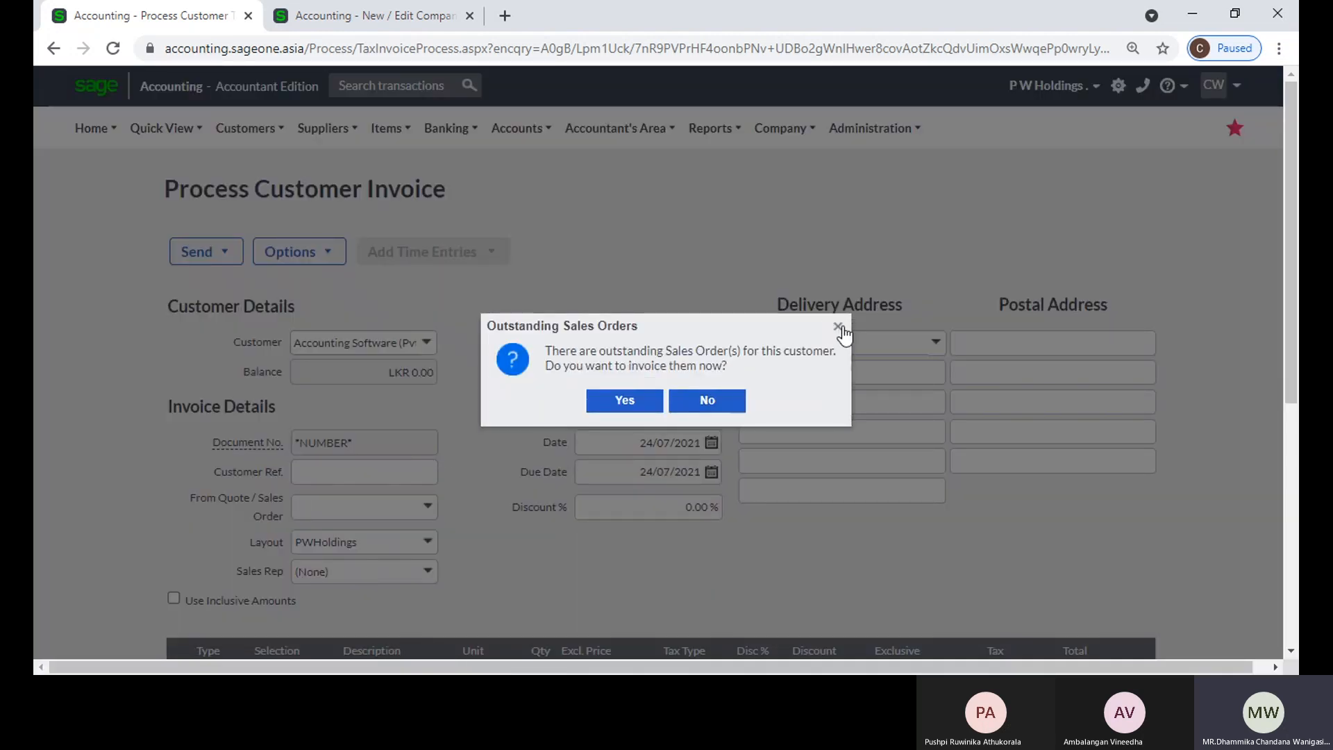
click(842, 327)
Step: Try to add item a1 to the first invoice line
scroll(414, 442, down, 3)
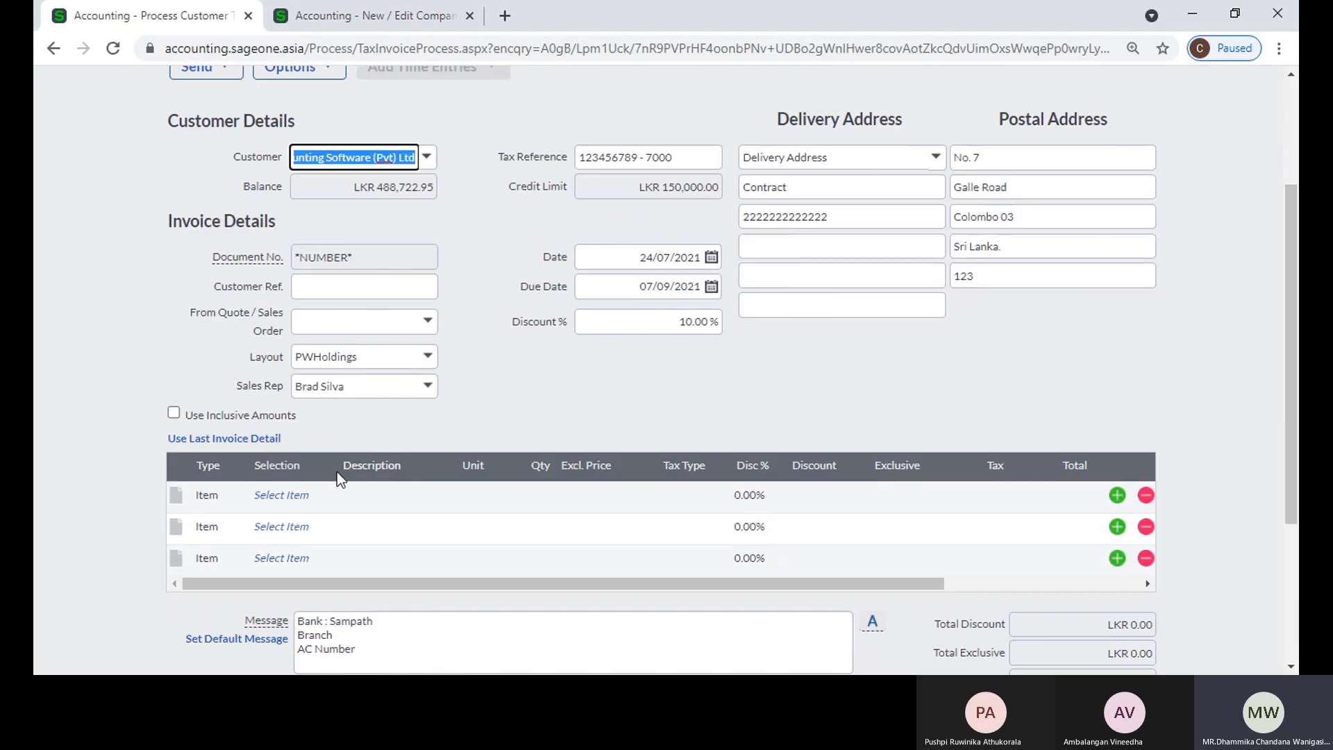
click(309, 497)
text(a1)
key(Tab)
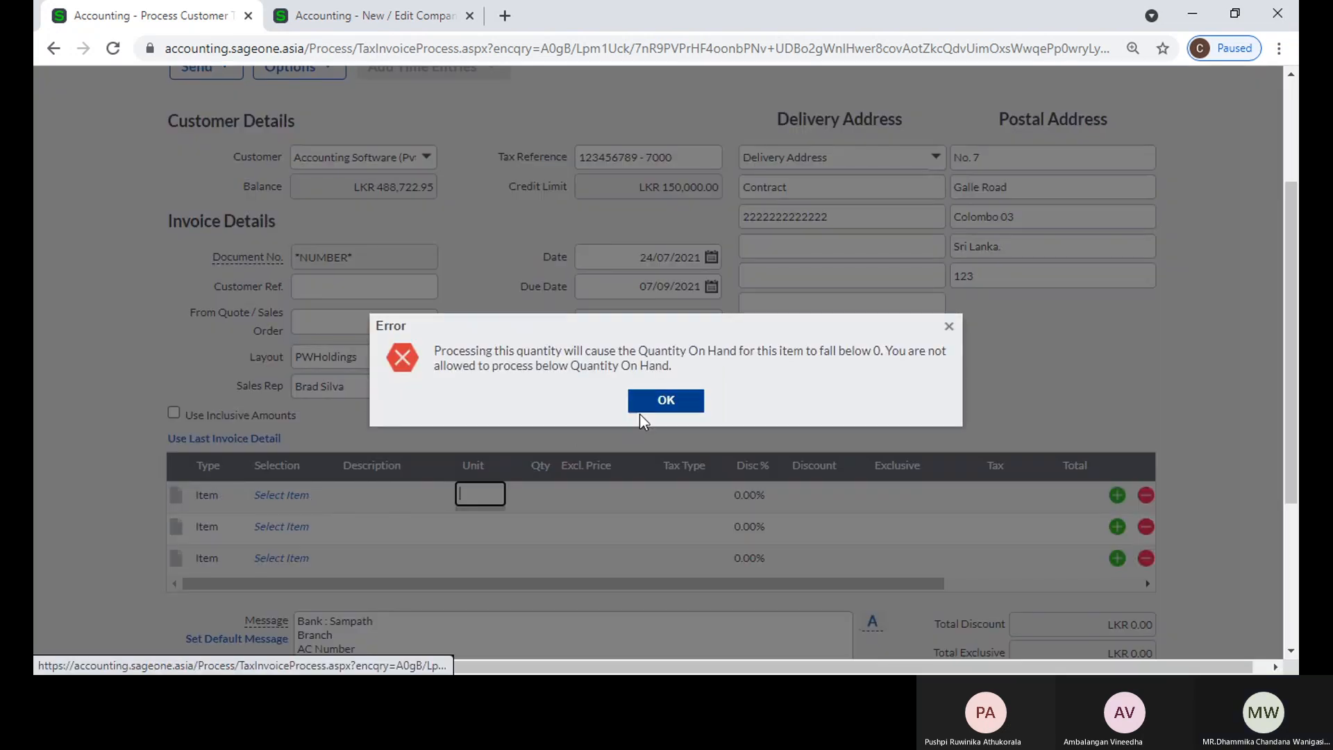
click(679, 407)
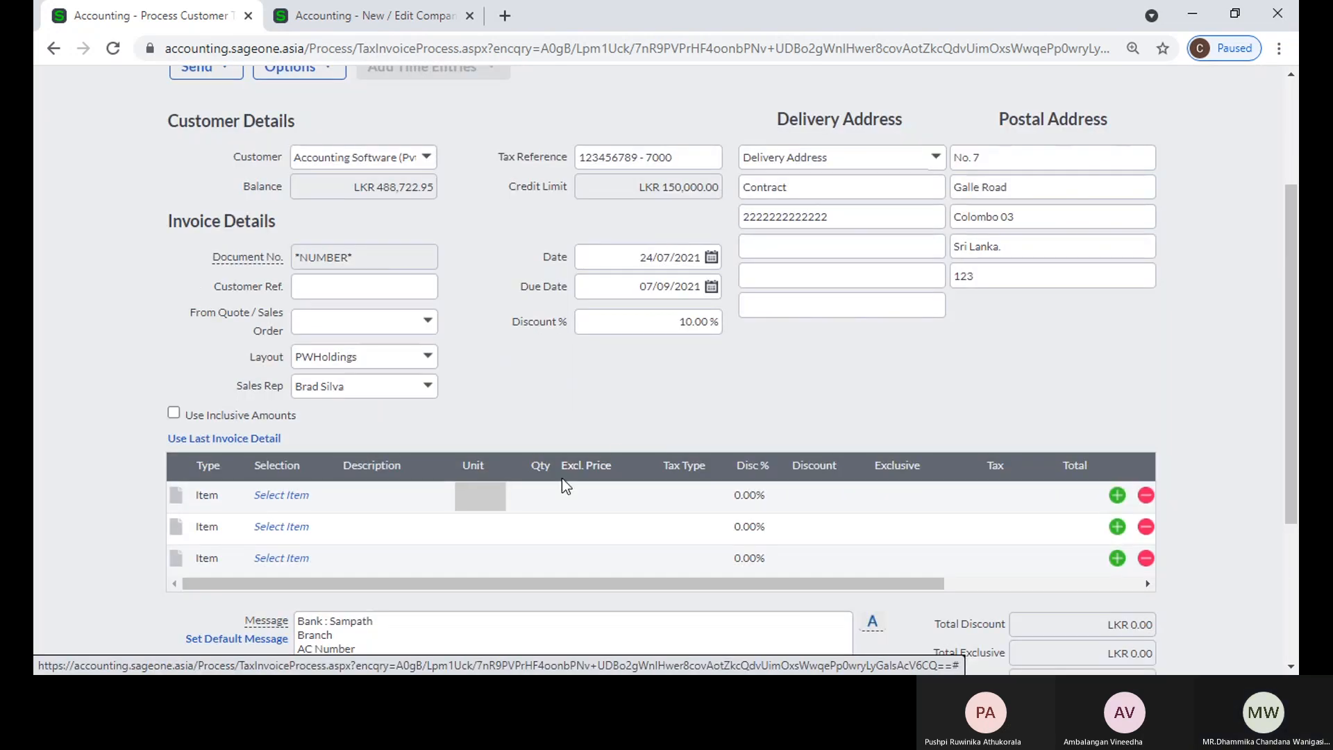
Step: Enter a quantity of 1 and an exclusive price of LKR 10.00 on the first invoice line
click(522, 495)
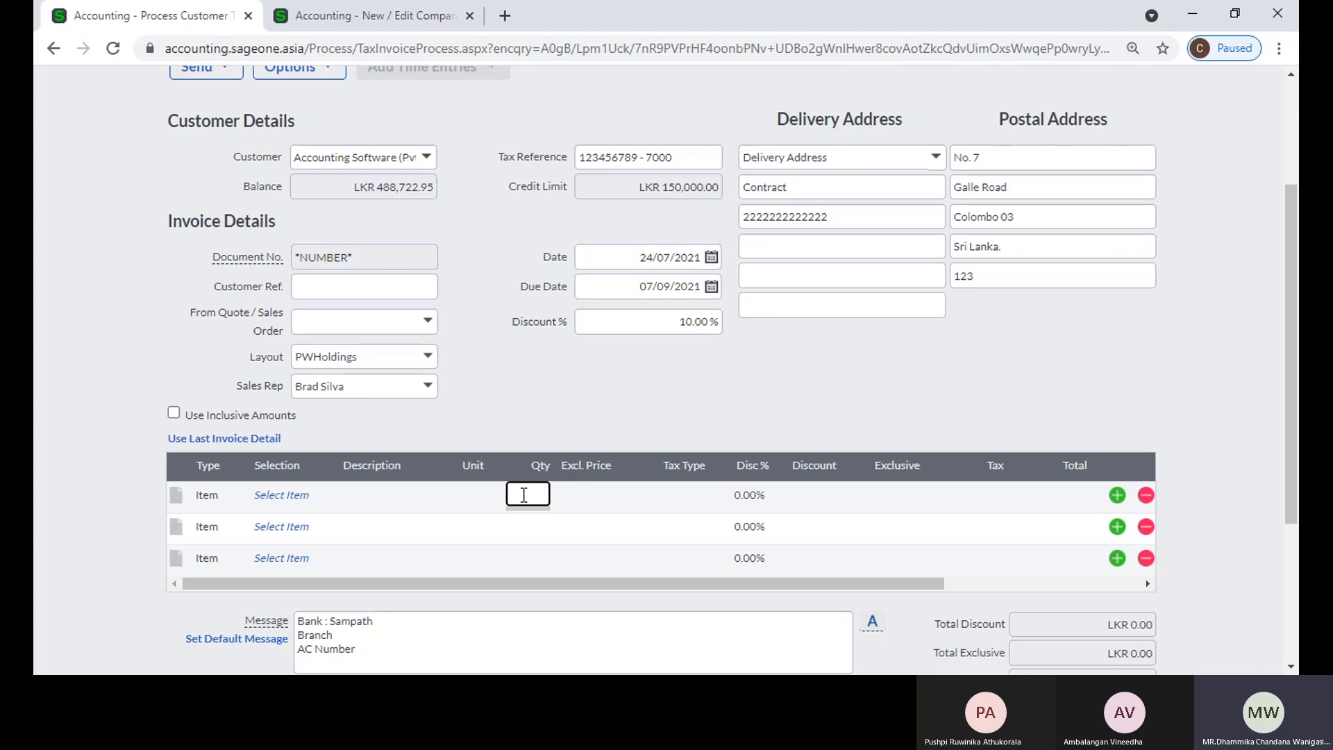
text(1)
key(Tab)
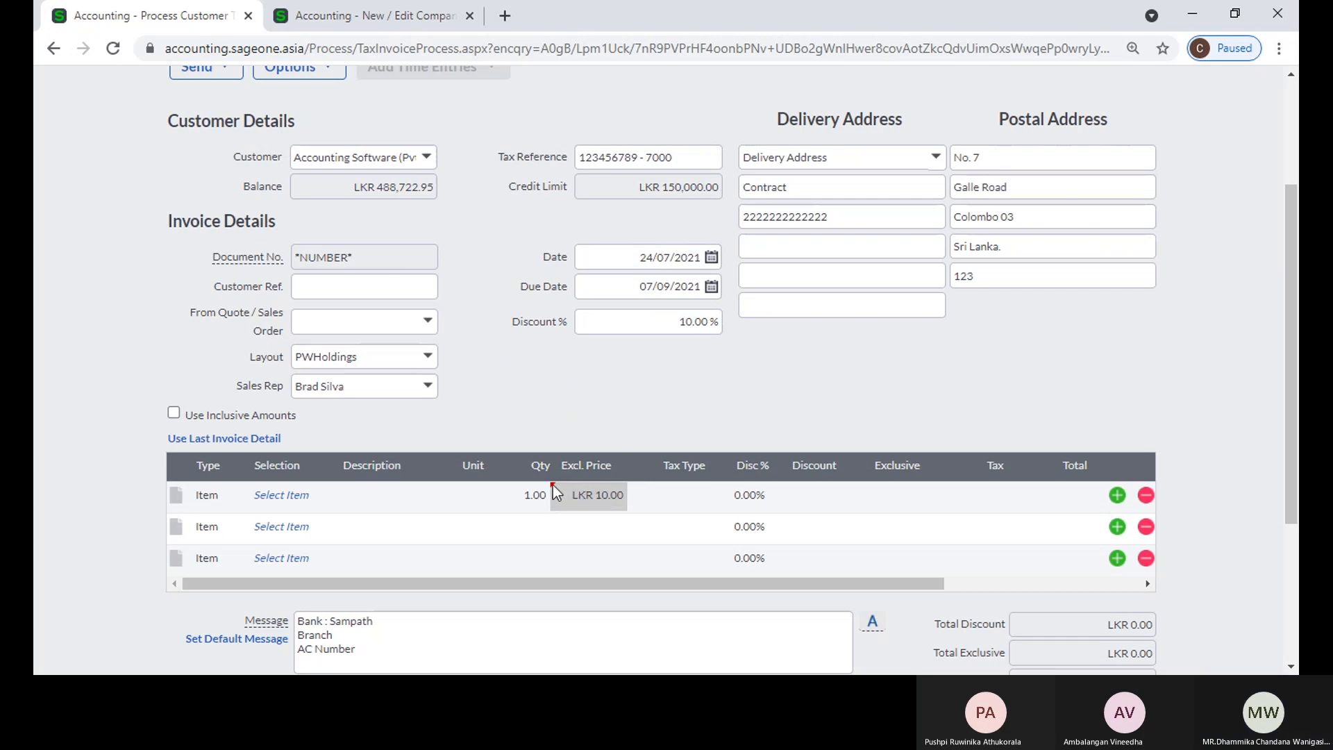
Step: Try to select item AA on the first invoice line
scroll(644, 406, down, 1)
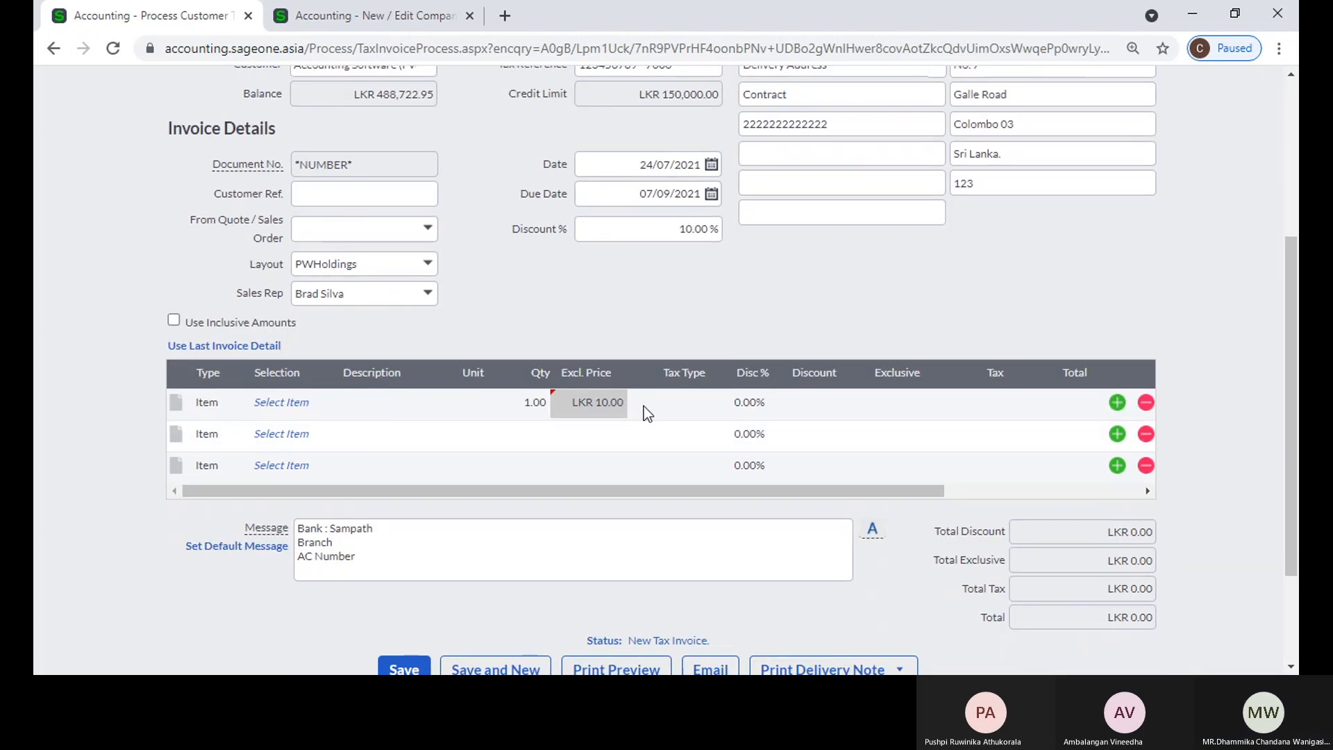
click(274, 402)
click(328, 410)
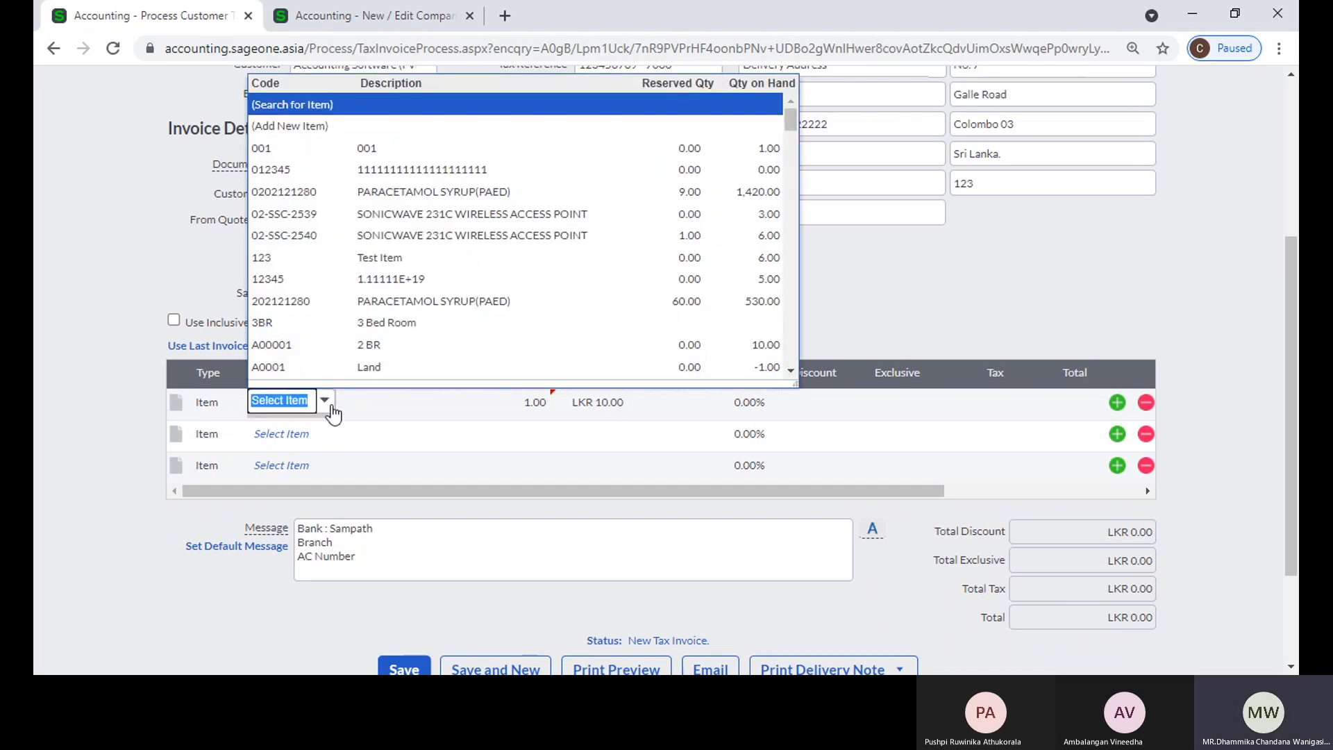
text(aa)
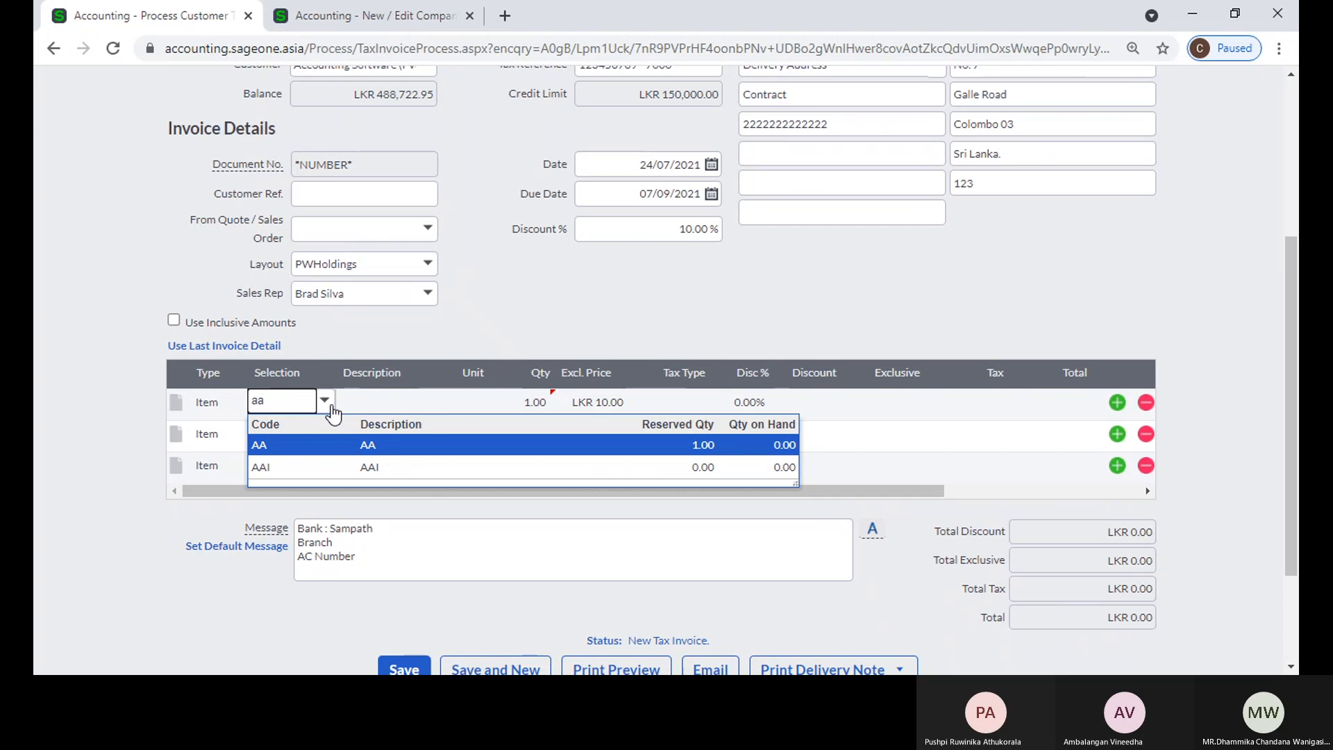
key(Tab)
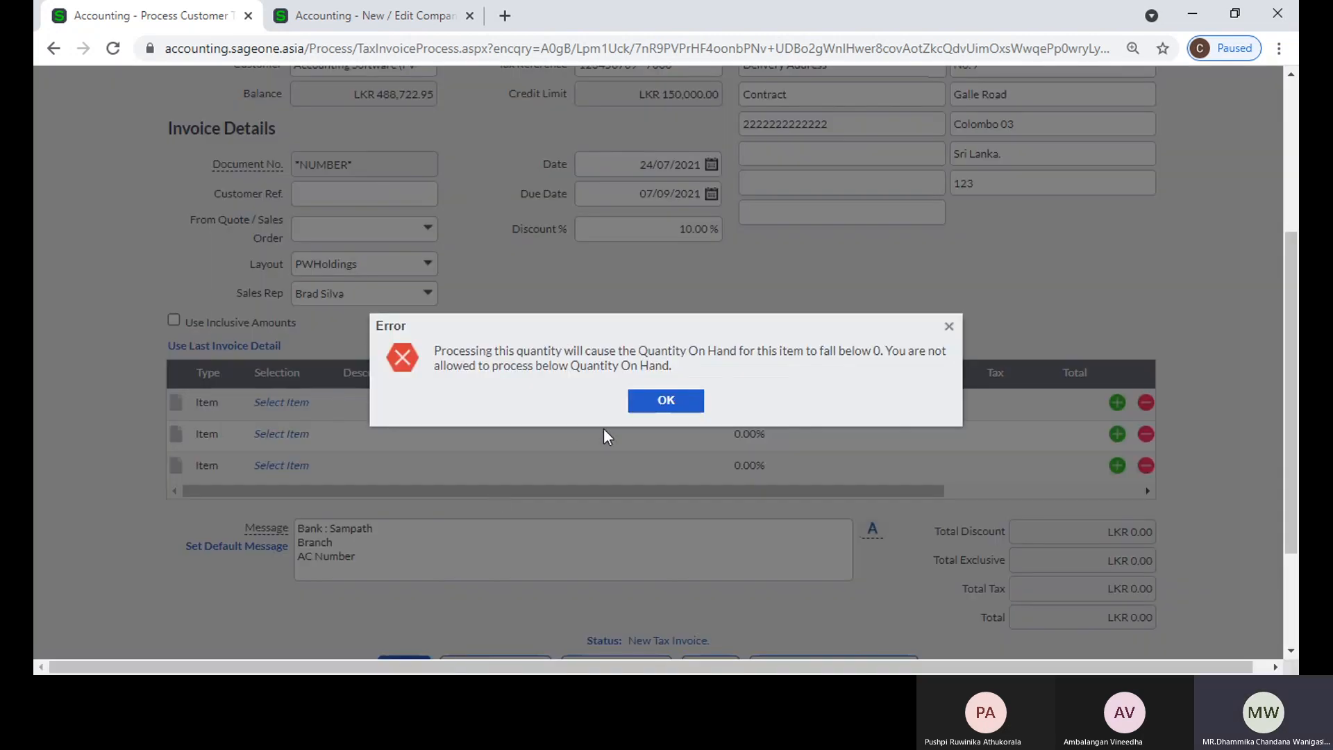
click(666, 400)
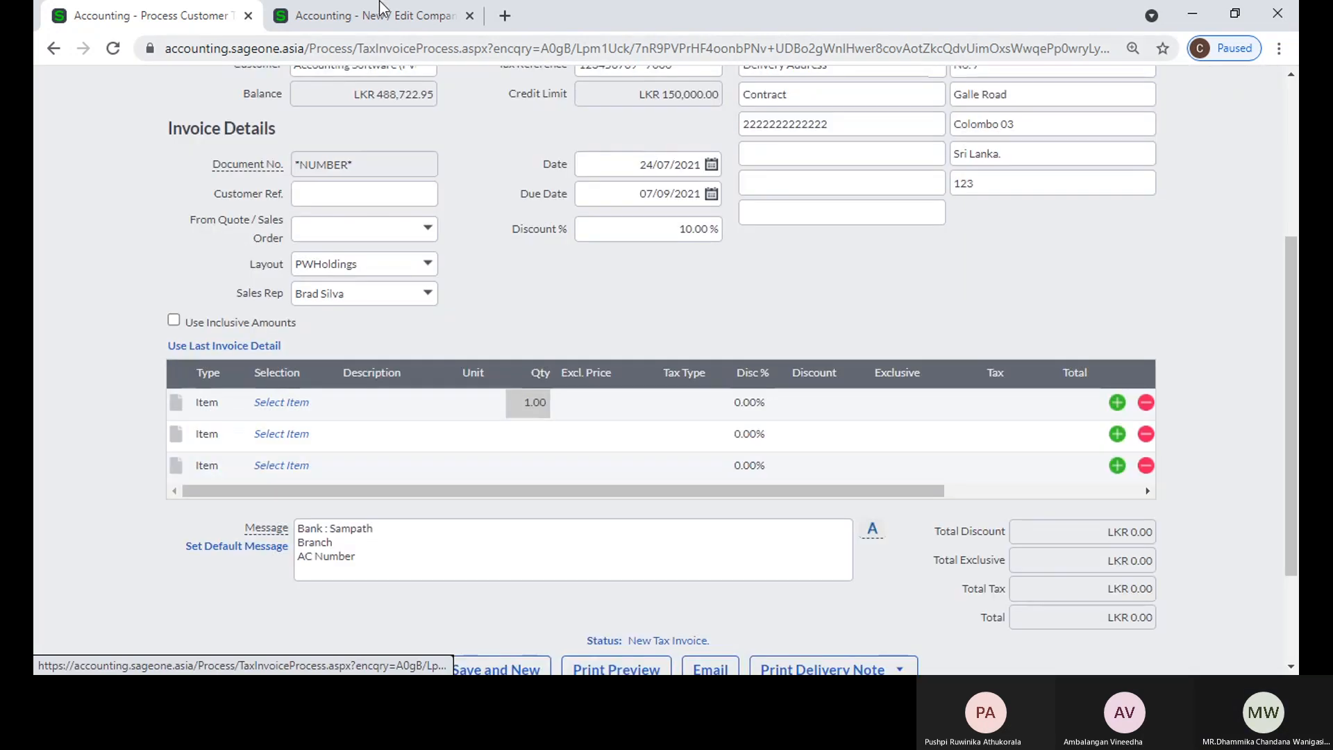
Step: In the company's item settings, enable the warning when item quantities fall below zero instead of blocking them, accept the reporting discrepancy risk, and save
click(368, 15)
click(810, 281)
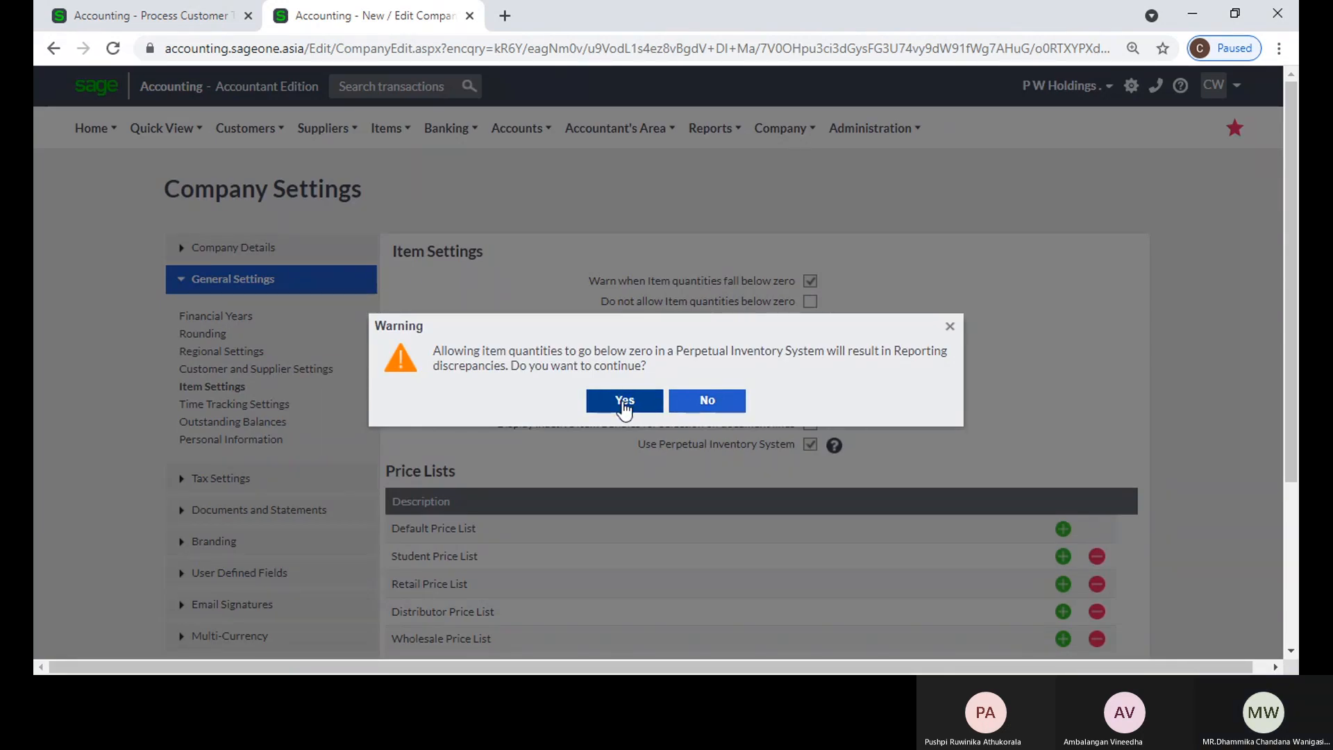
click(624, 406)
scroll(714, 485, down, 3)
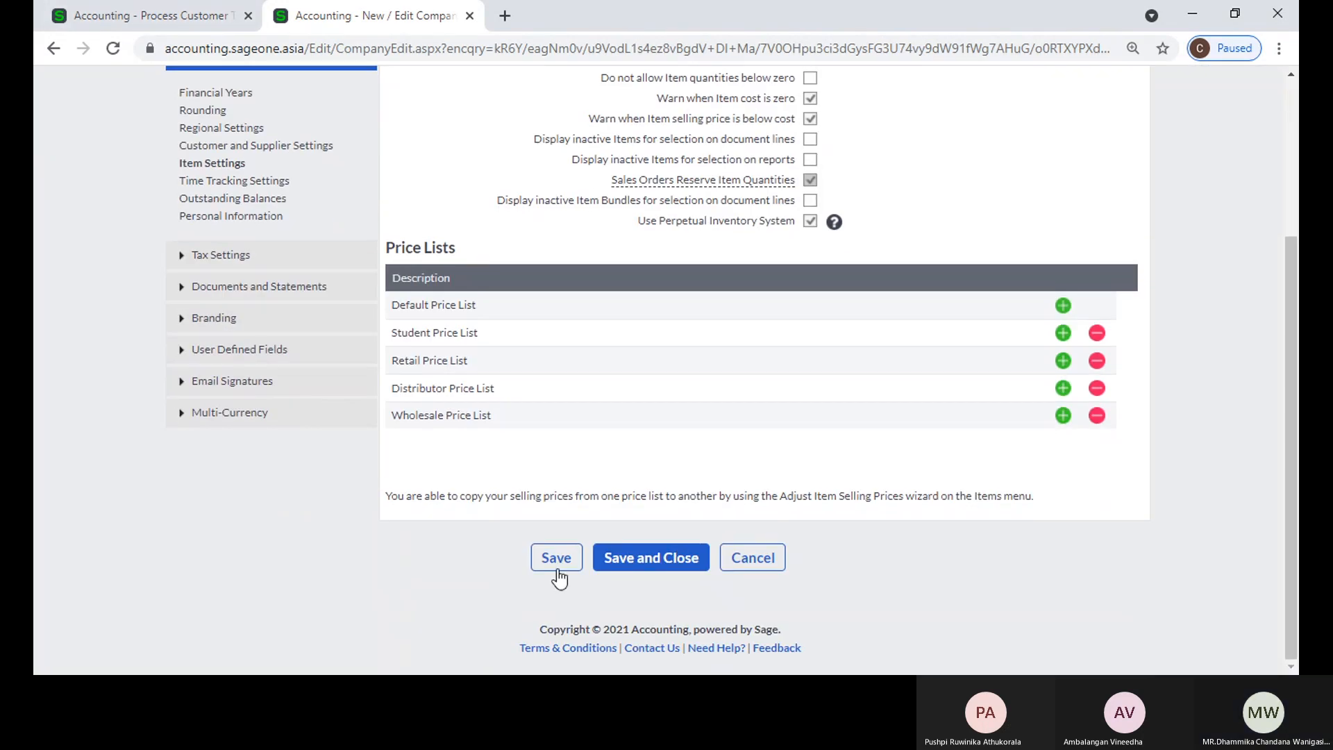
click(557, 568)
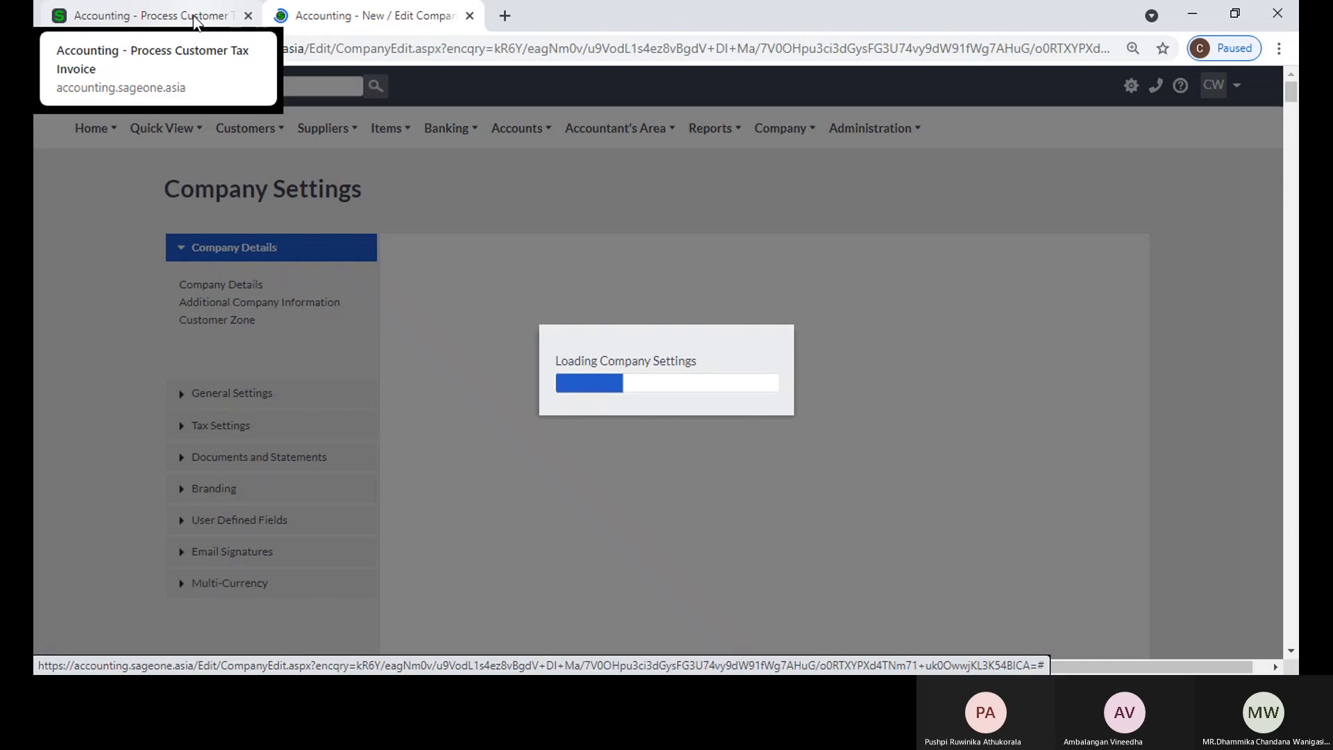
Step: Reload the customer invoice form and select Accounting Software (Pvt) Ltd again, declining to invoice its outstanding sales orders
click(196, 20)
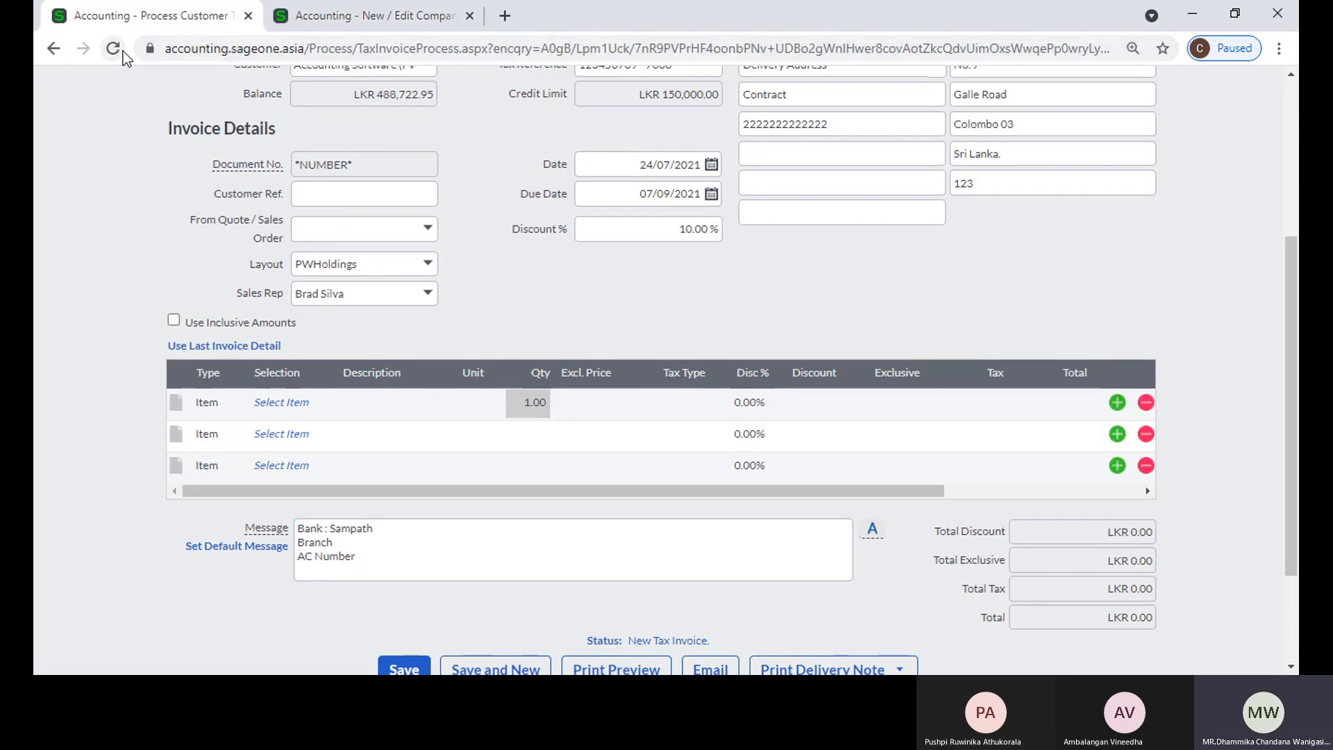
click(113, 49)
click(731, 147)
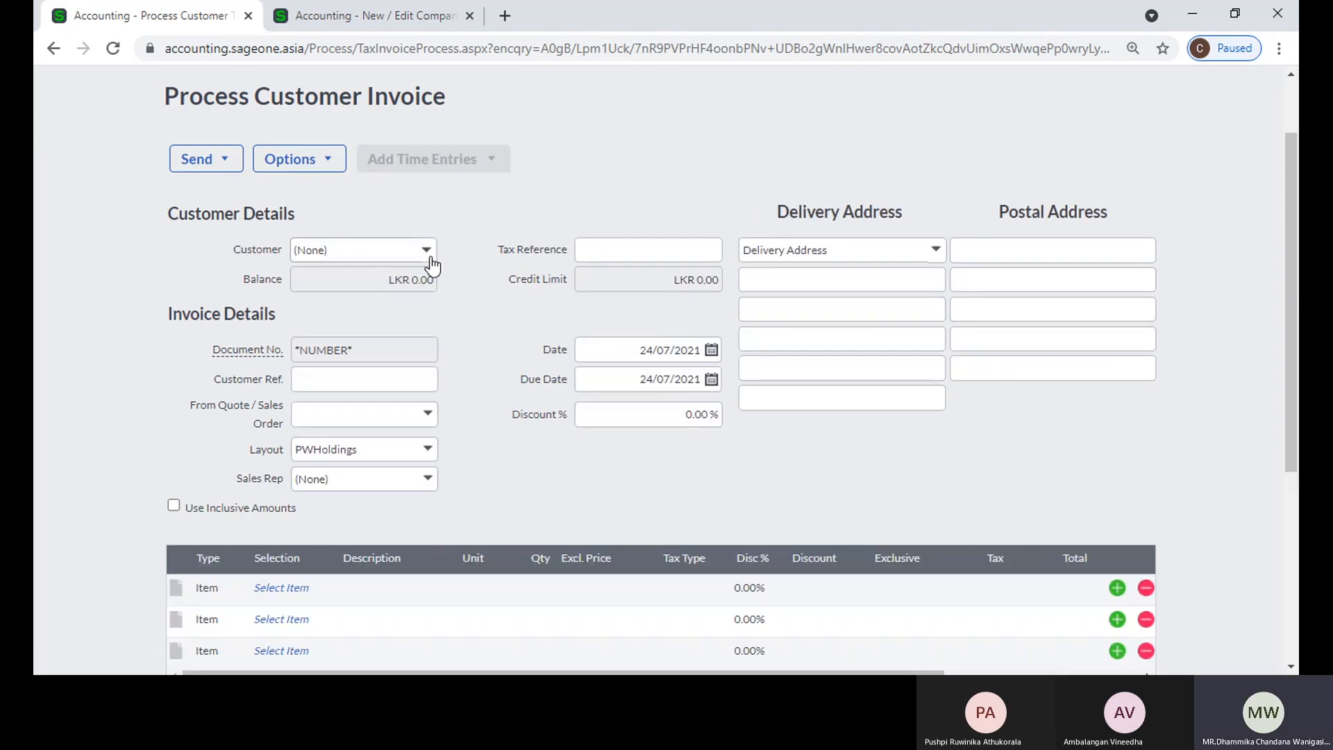
click(428, 256)
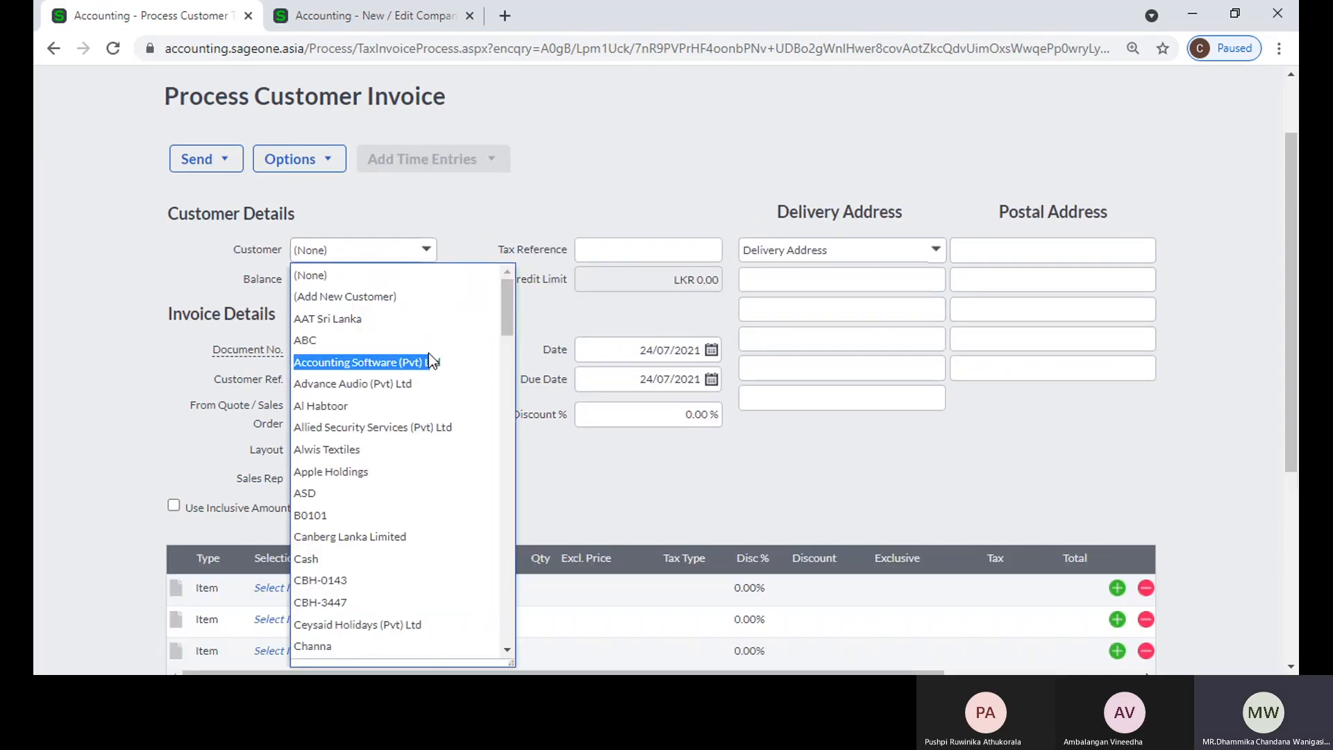
click(456, 360)
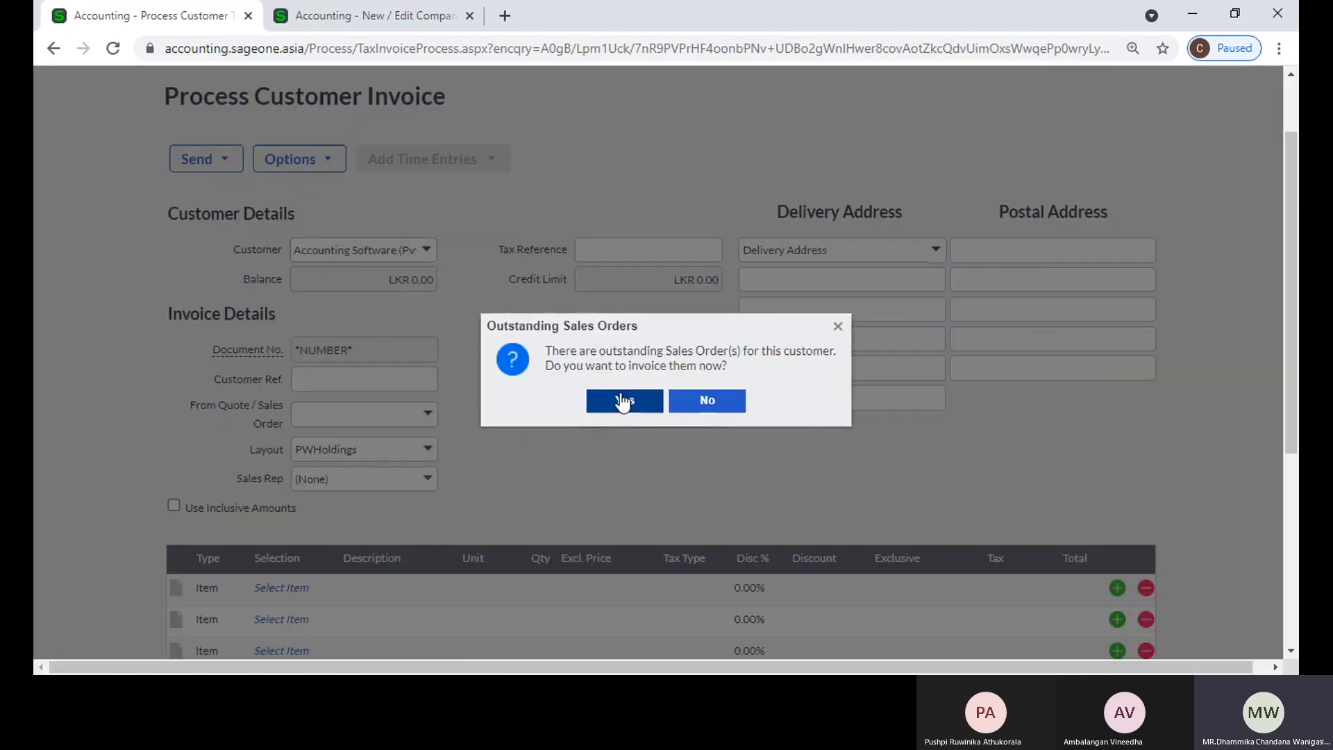
click(707, 401)
Step: Add item a1 to the first invoice line and accept the quantity and zero-cost warning
scroll(333, 458, down, 3)
click(316, 419)
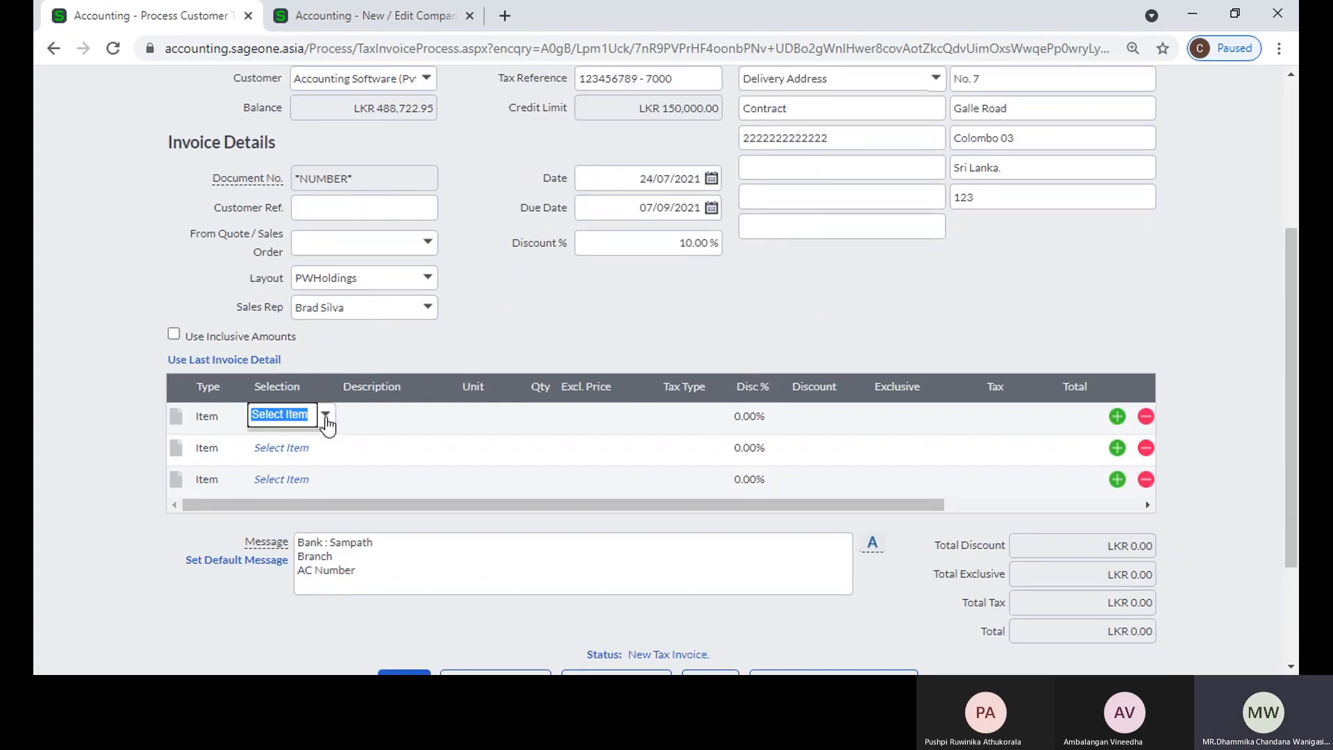
text(a1)
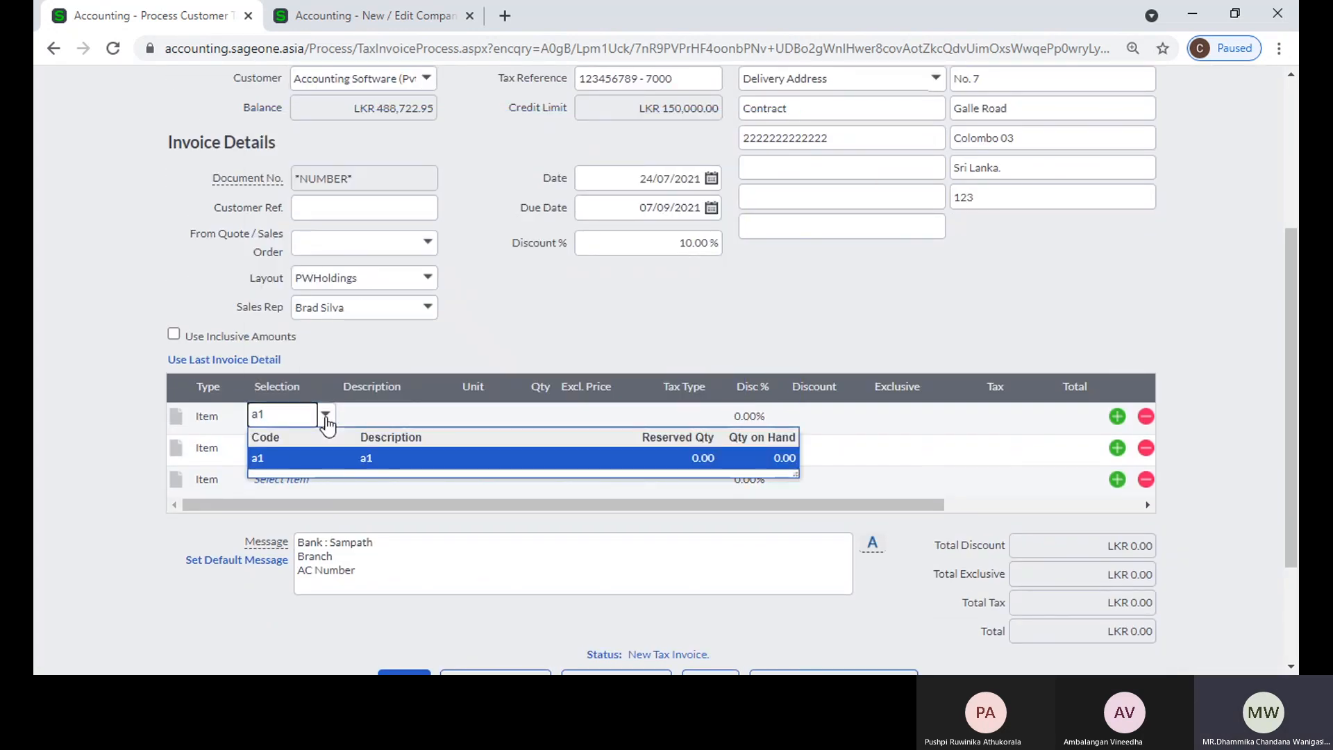
key(Tab)
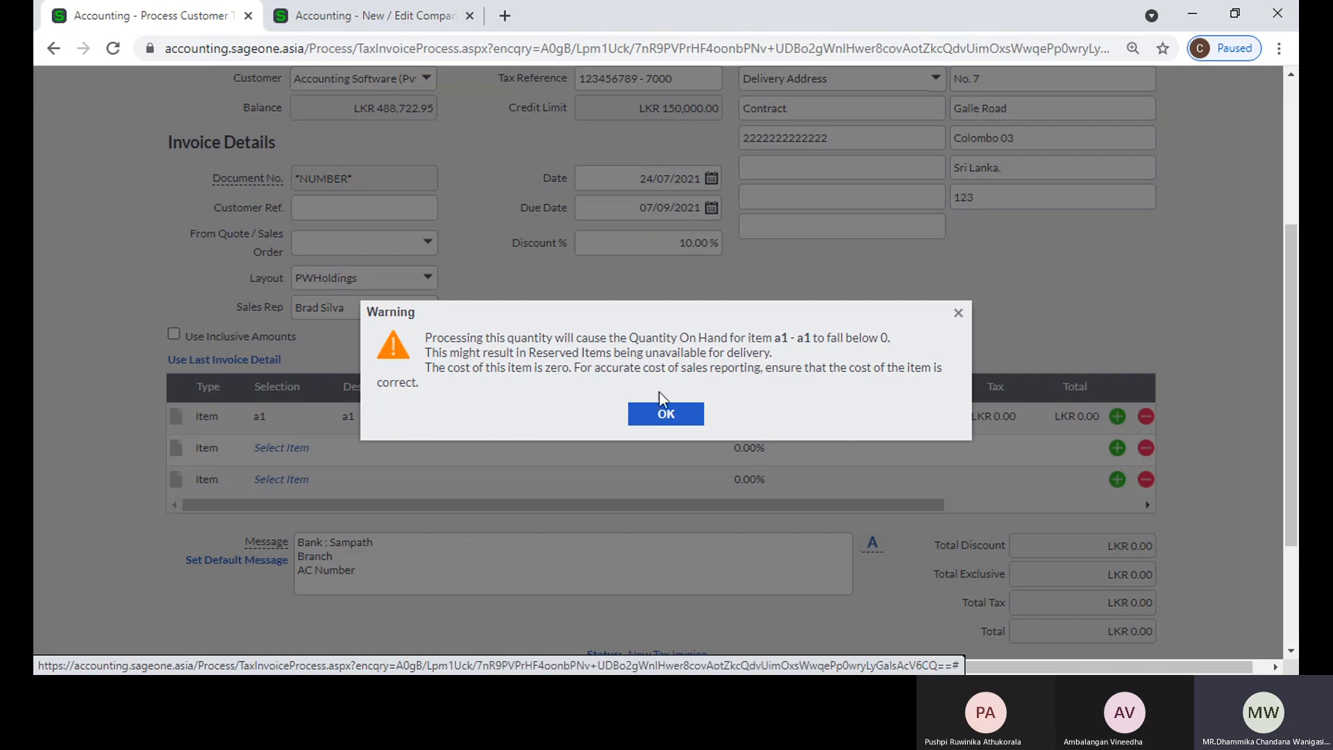
click(667, 416)
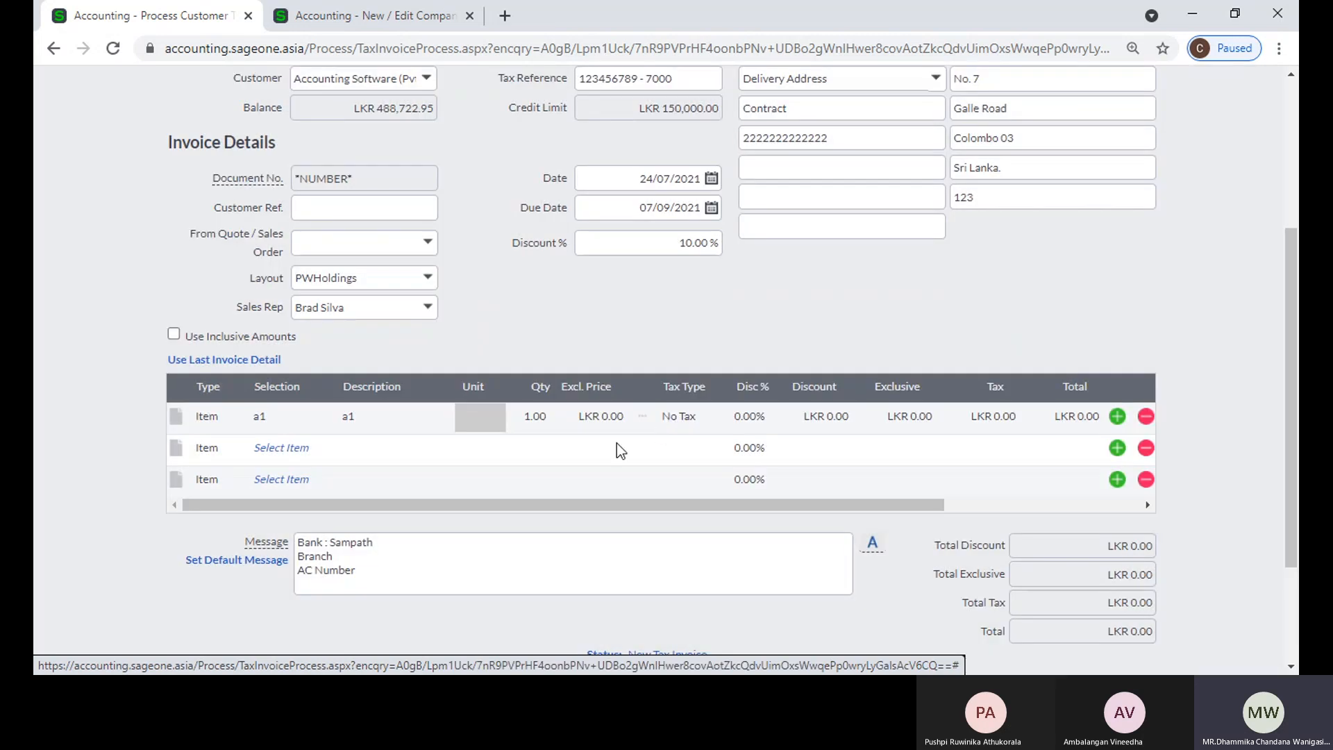
Step: Set the a1 line's exclusive price to LKR 10.00 and save the invoice despite the exceeded credit limit
click(593, 415)
text(10)
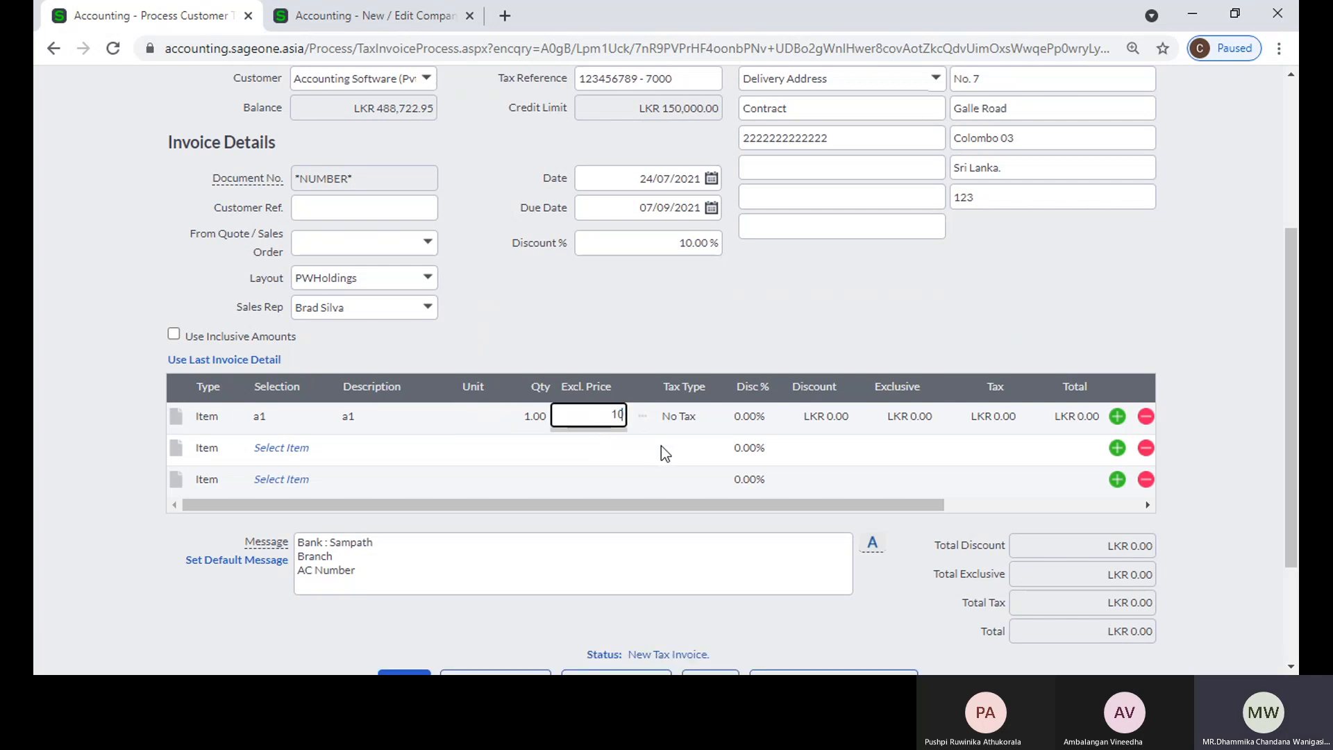
key(Tab)
scroll(645, 444, down, 3)
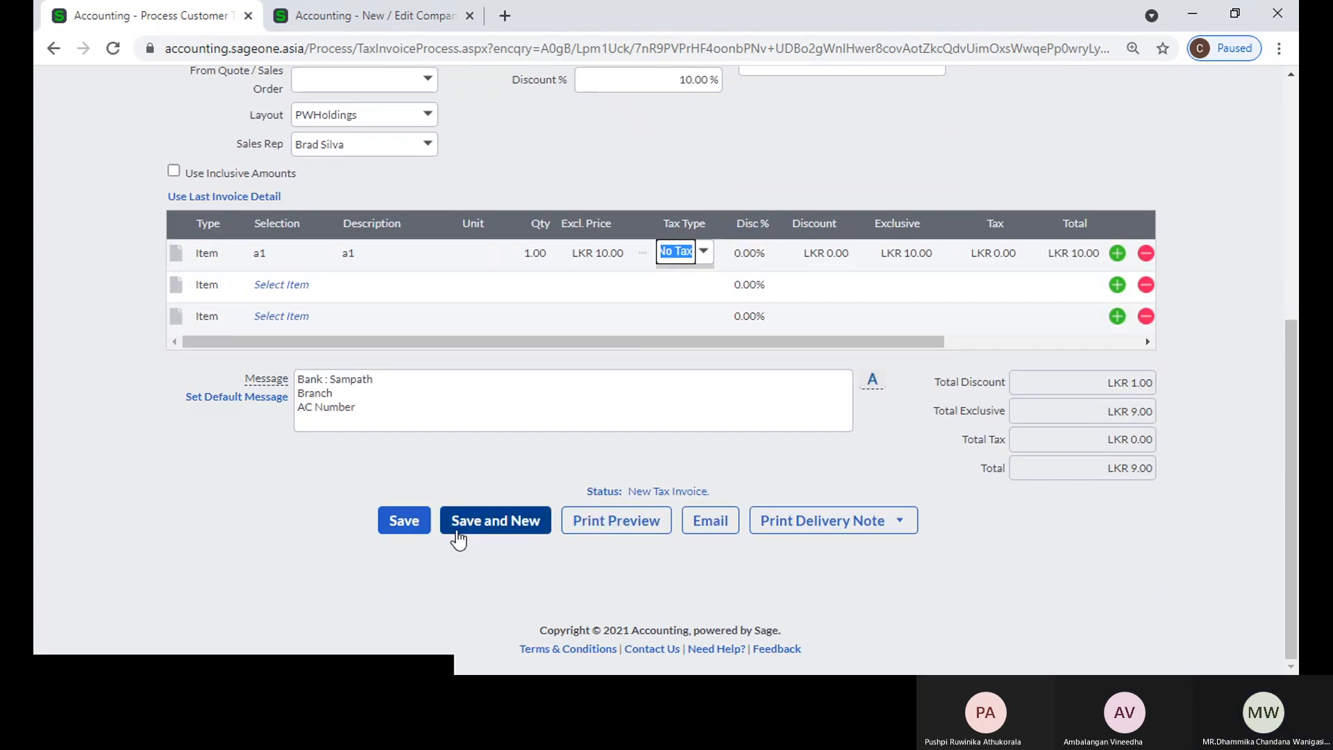
click(421, 522)
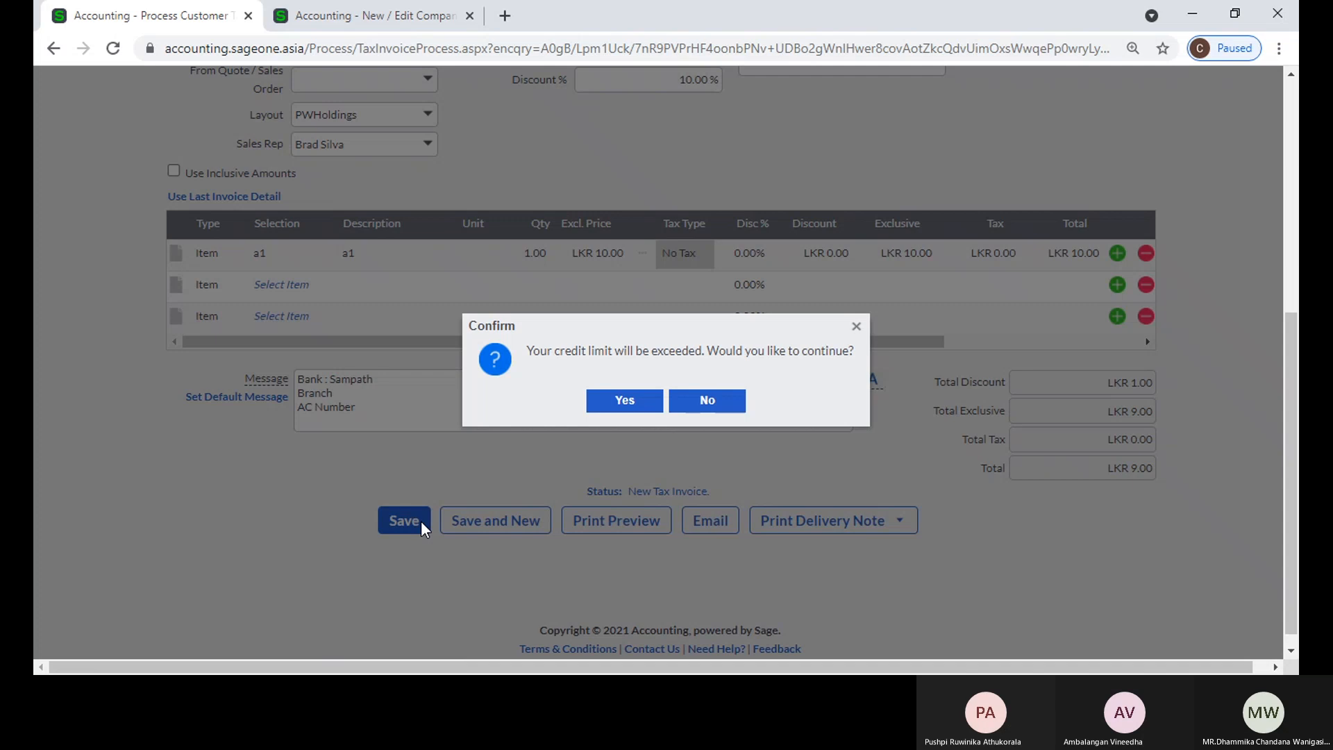
click(641, 408)
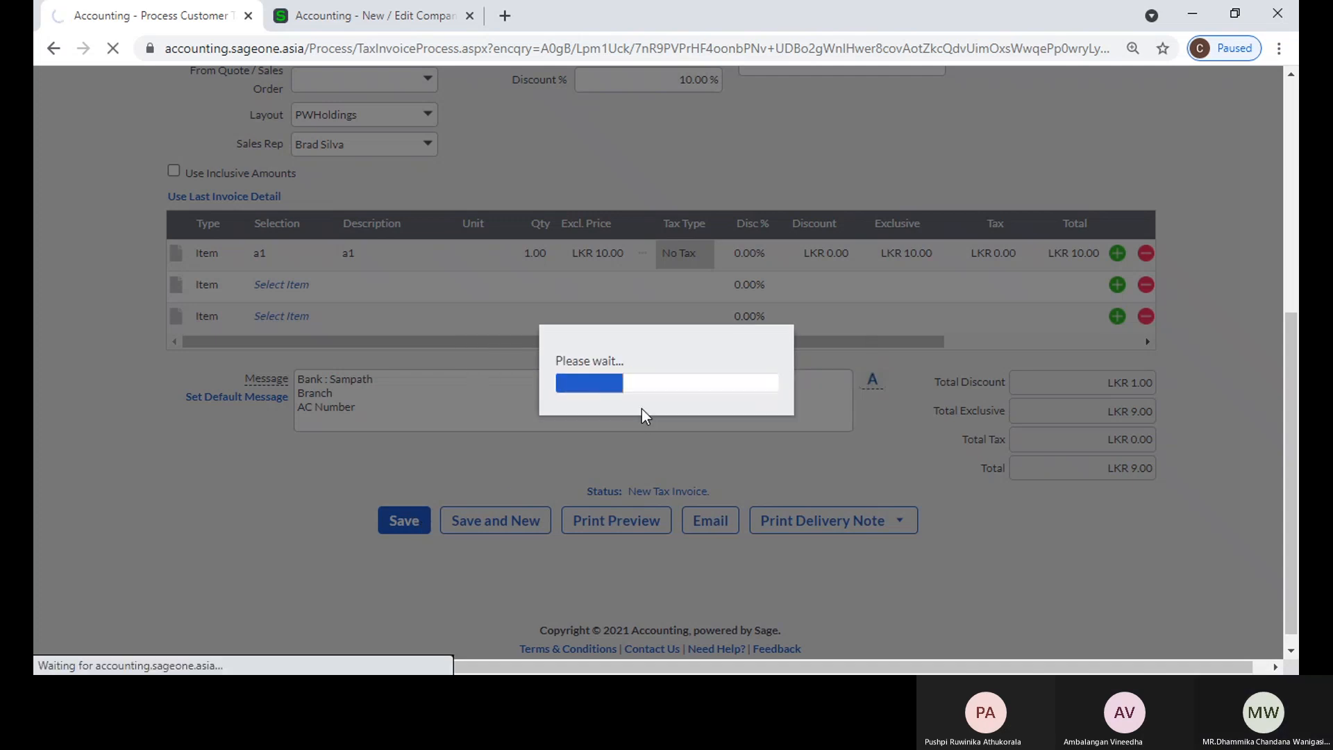
Step: Review the item settings in the company settings
click(348, 10)
click(222, 391)
click(222, 391)
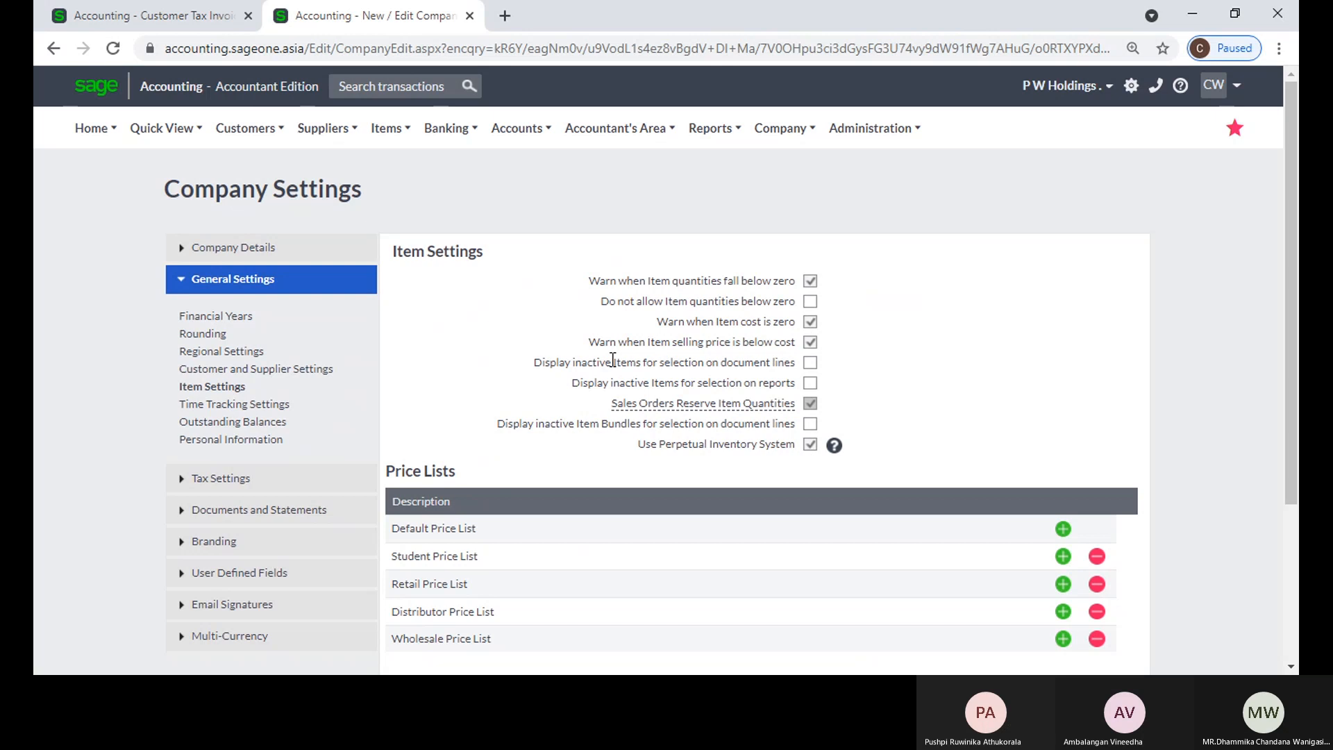
Step: Return to the customer tax invoices and start a new tax invoice for Accounting Software (Pvt) Ltd
click(194, 17)
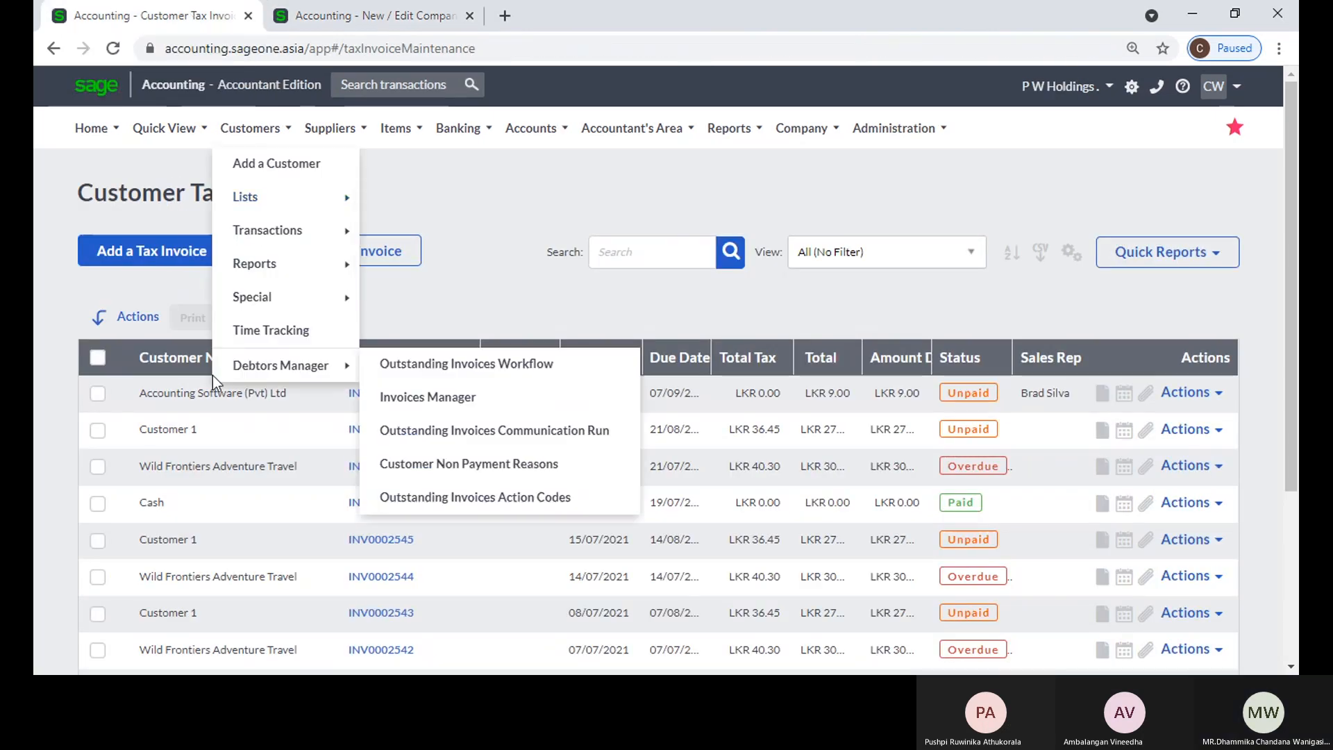
click(164, 270)
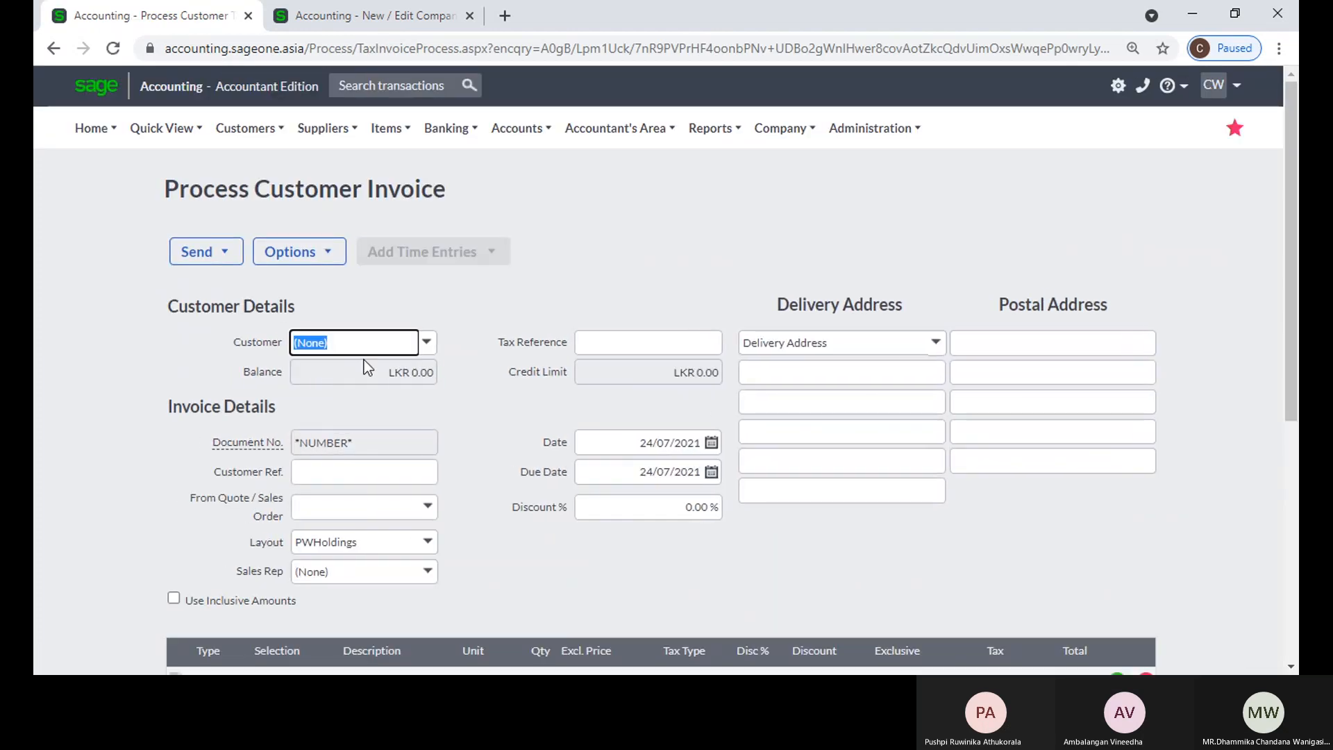
click(427, 343)
click(430, 454)
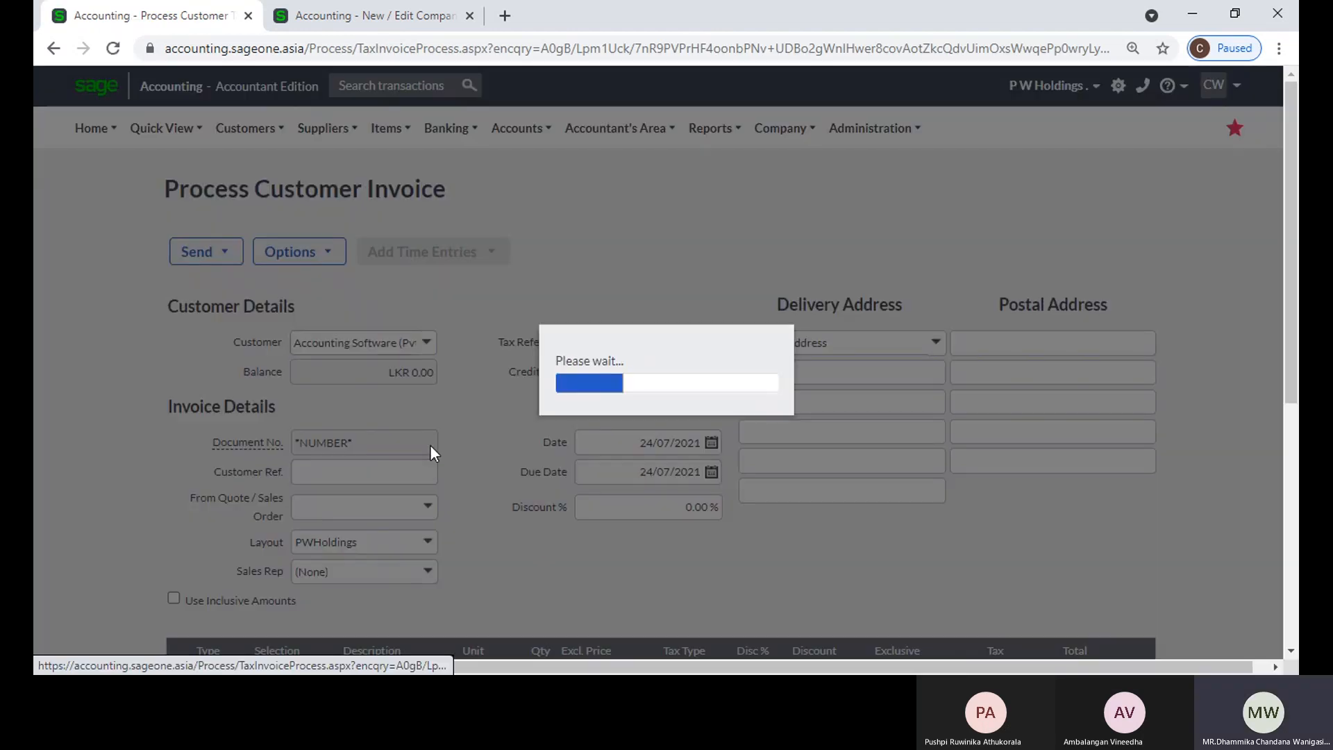
click(623, 401)
scroll(502, 427, down, 3)
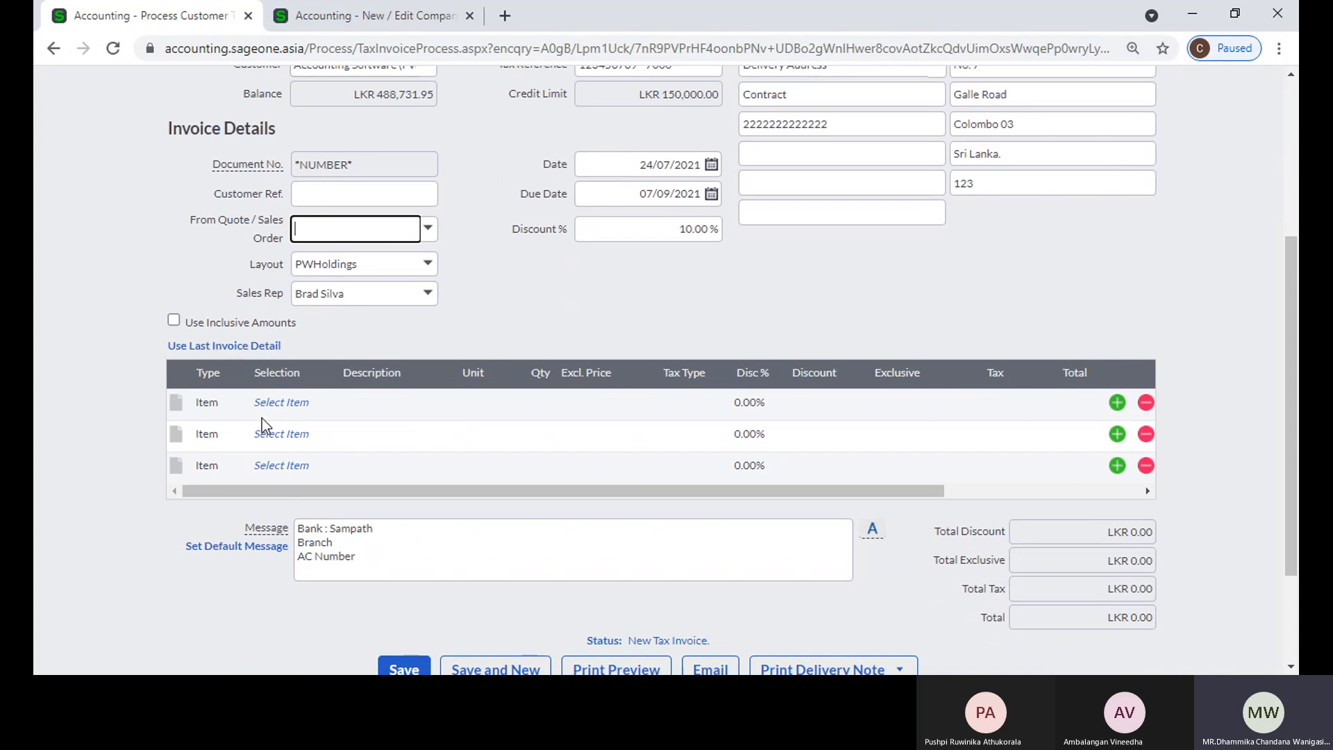
Step: Add item AA to the first invoice line and accept the negative-quantity and zero-cost warning
click(281, 403)
text(aa)
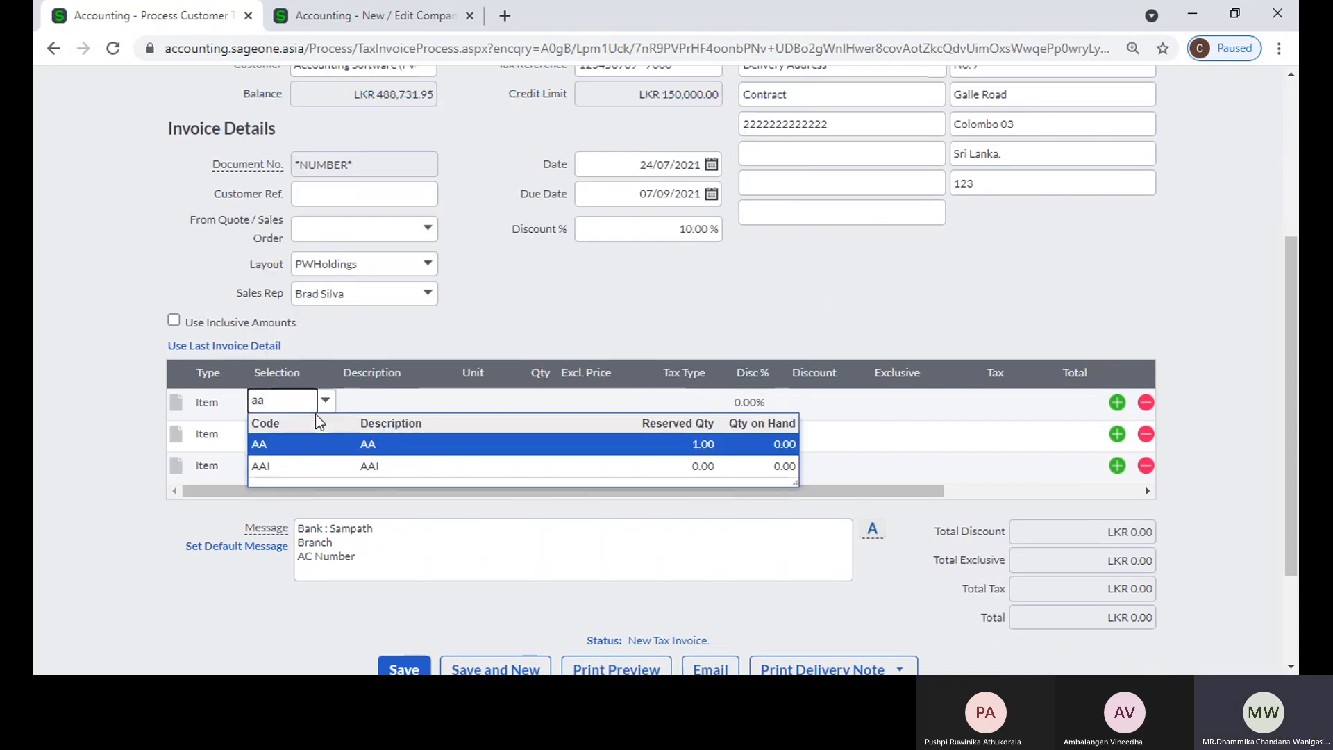
key(Tab)
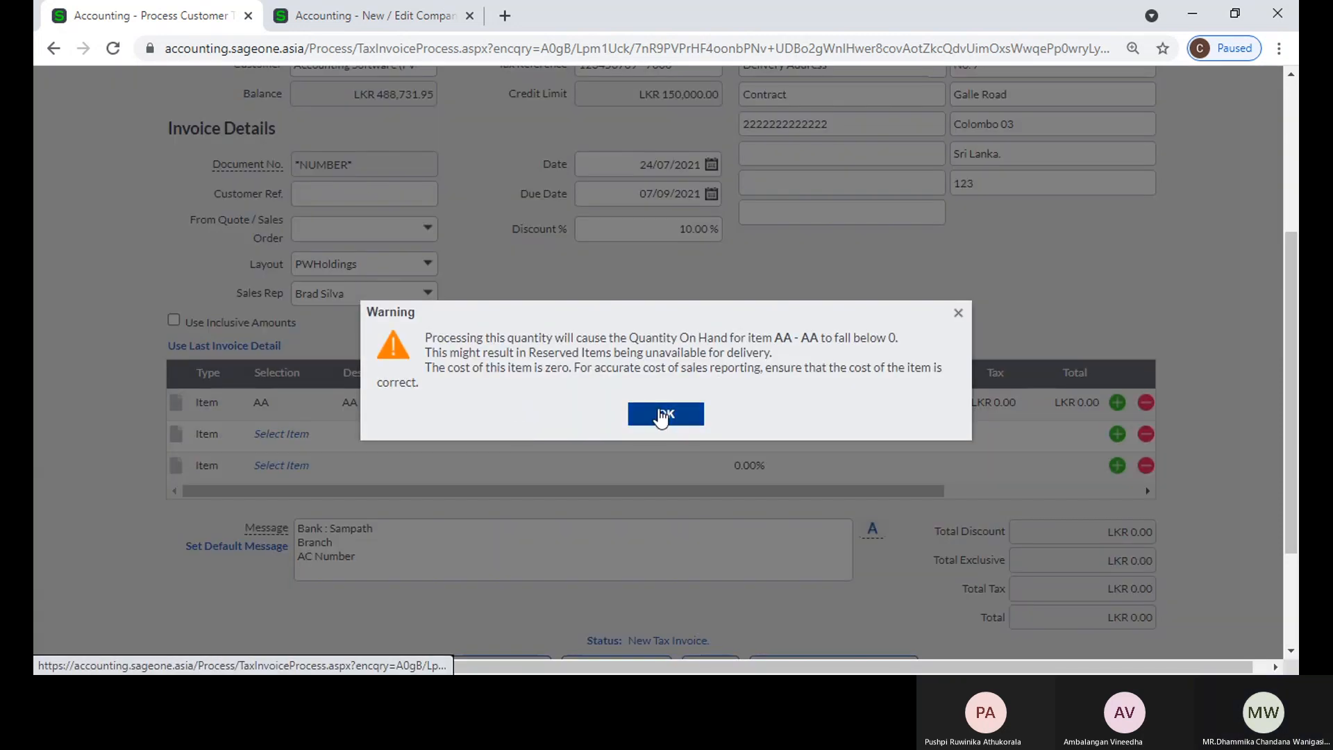
click(663, 413)
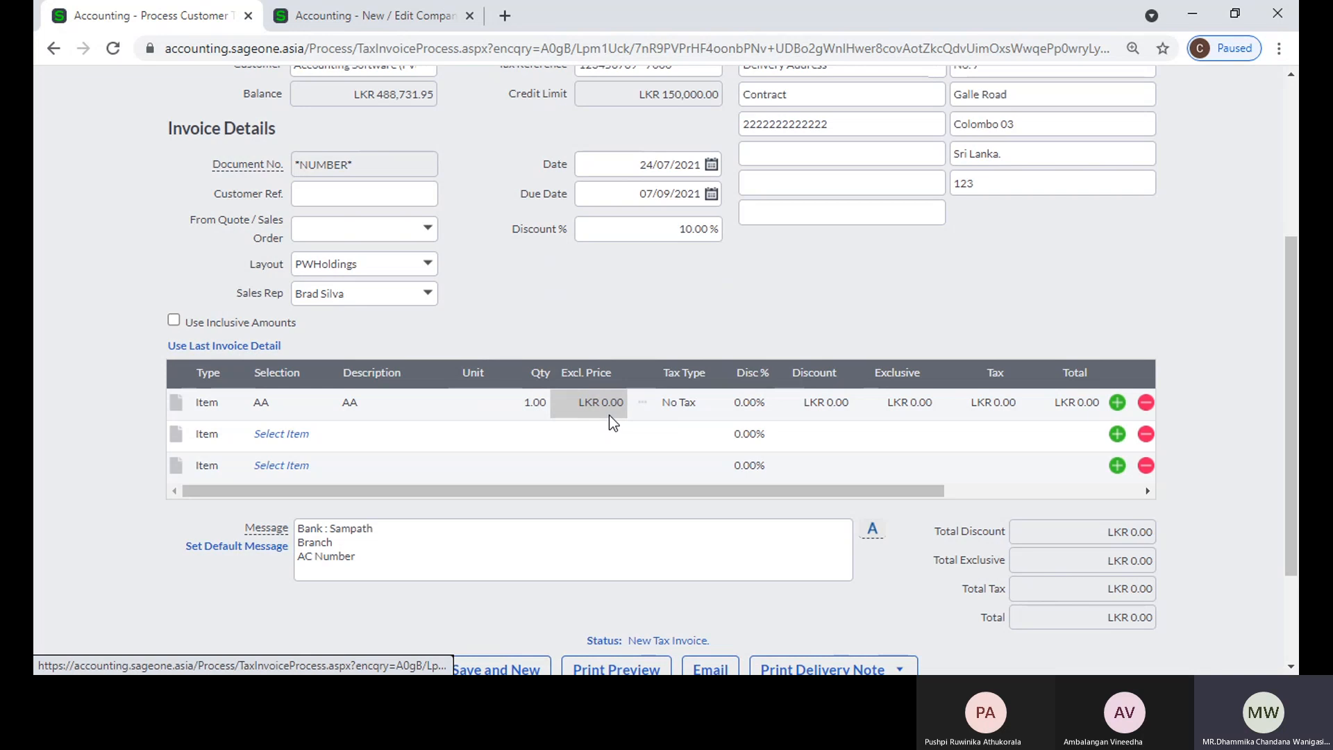
Step: Set the AA line's exclusive price to LKR 100.00 and save the invoice despite the exceeded credit limit
click(611, 402)
text(100)
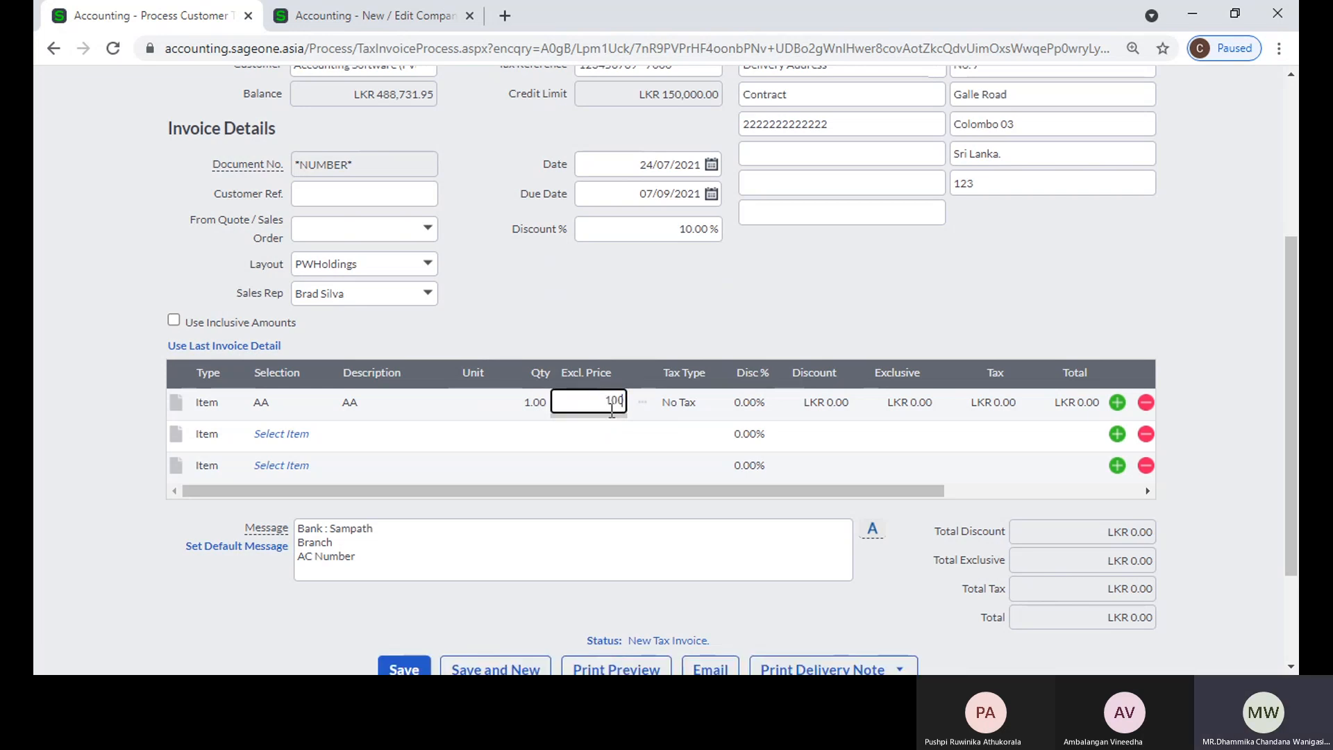
key(Tab)
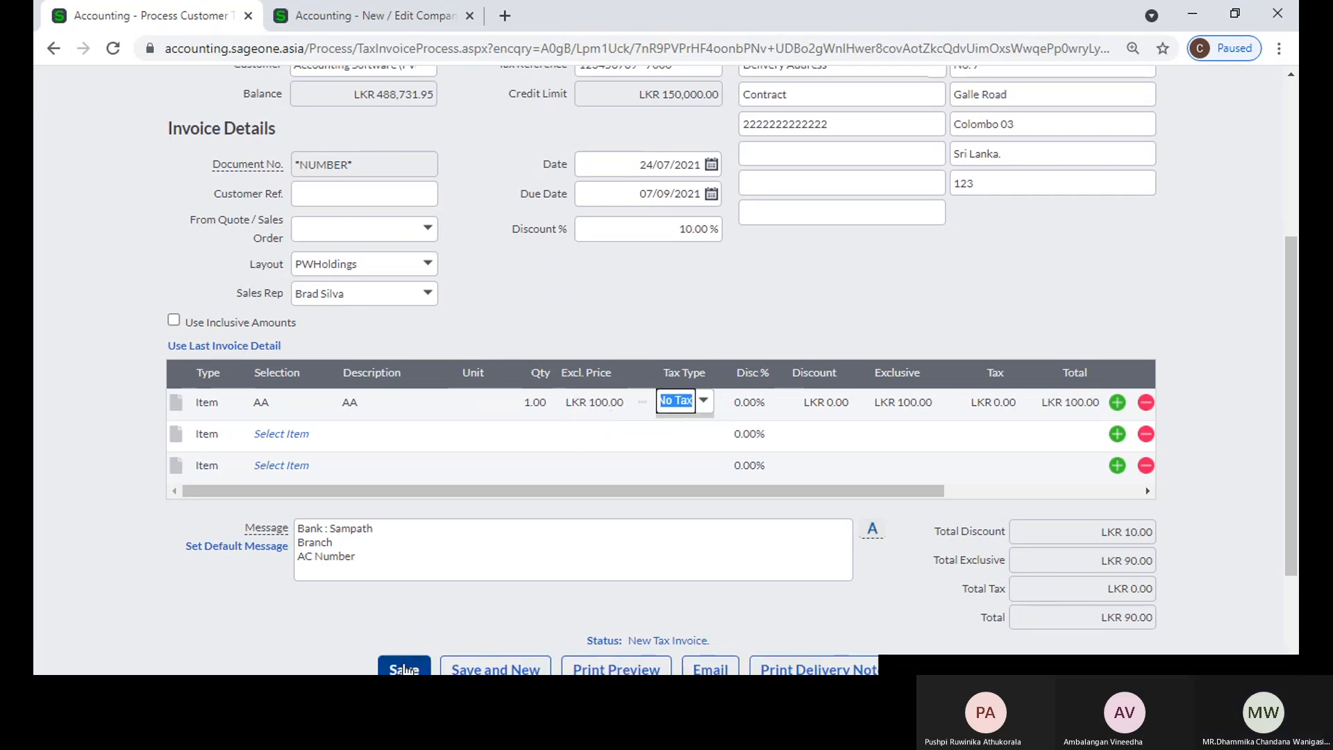
click(404, 669)
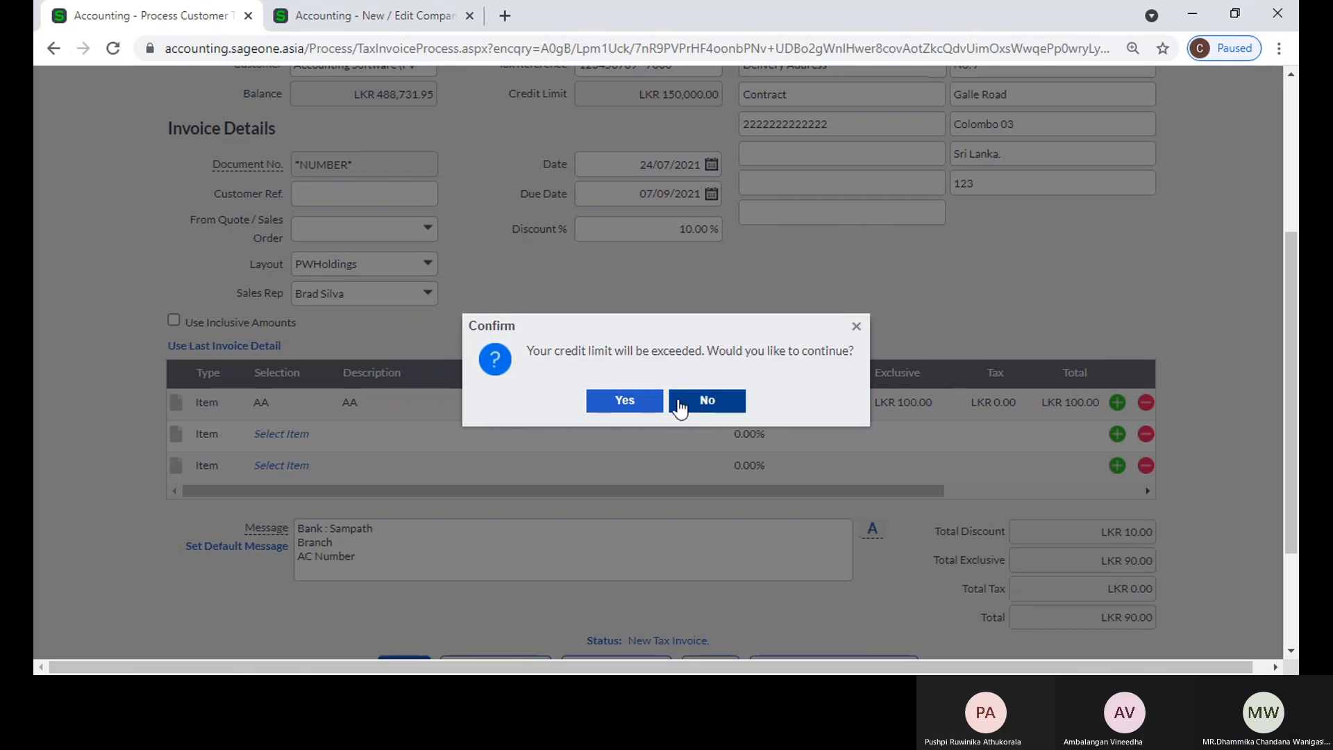
click(656, 405)
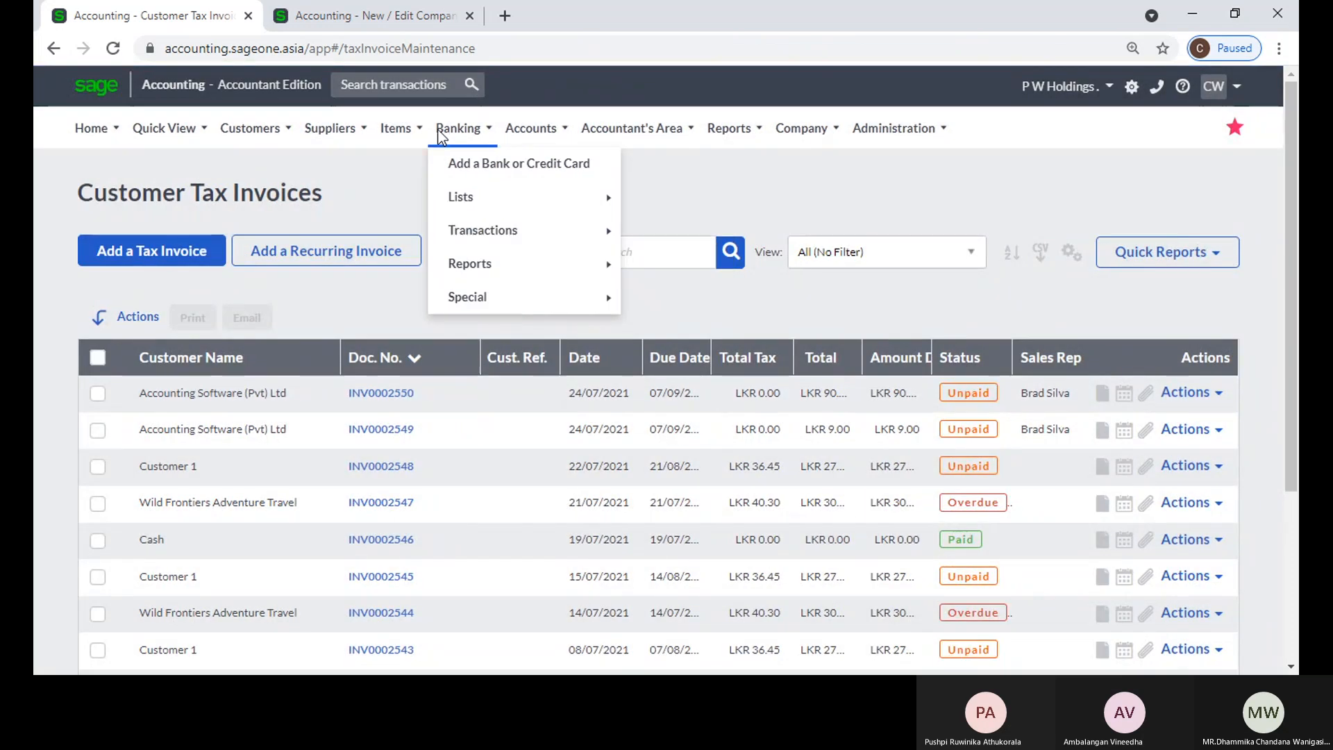
Step: Open the list of items to check the quantities on hand of a1 and AA
mouse_move(396, 127)
mouse_move(416, 196)
click(511, 205)
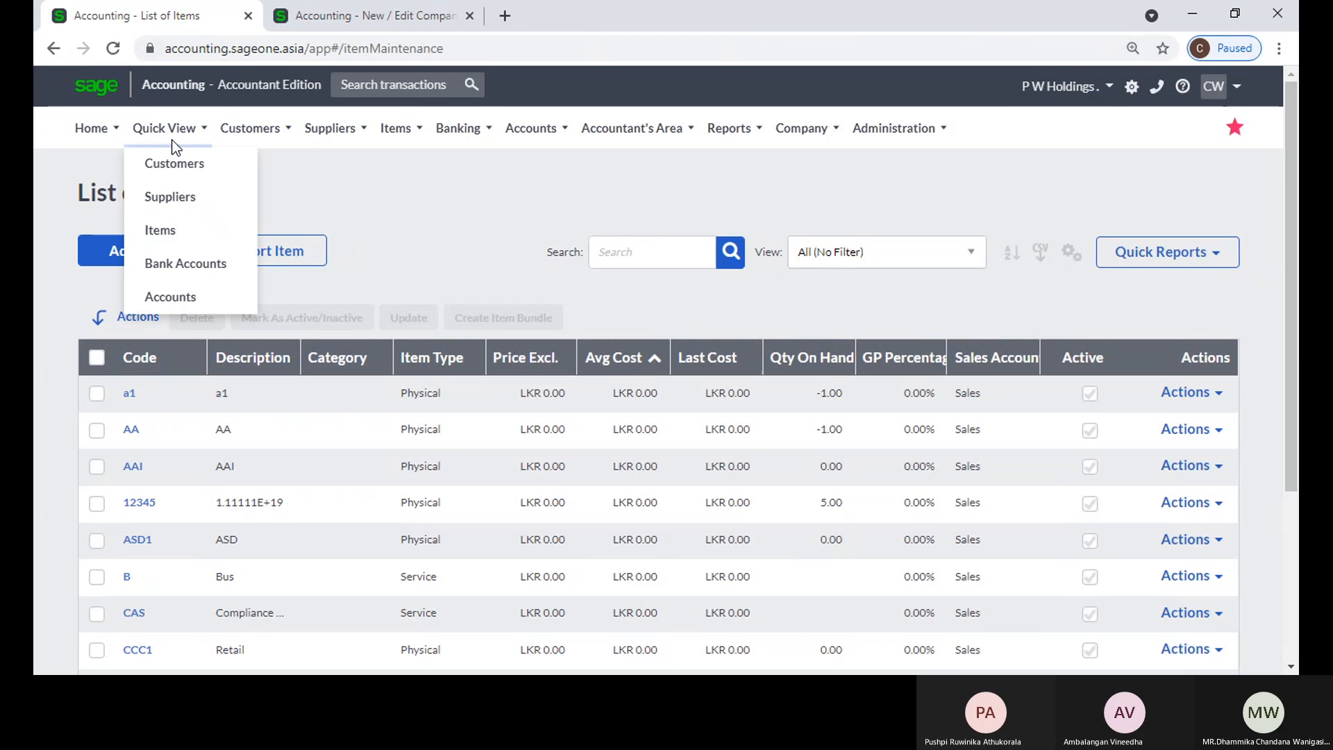
Step: Go back to the customer tax invoices and start a new tax invoice for Advance Audio (Pvt) Ltd
mouse_move(257, 132)
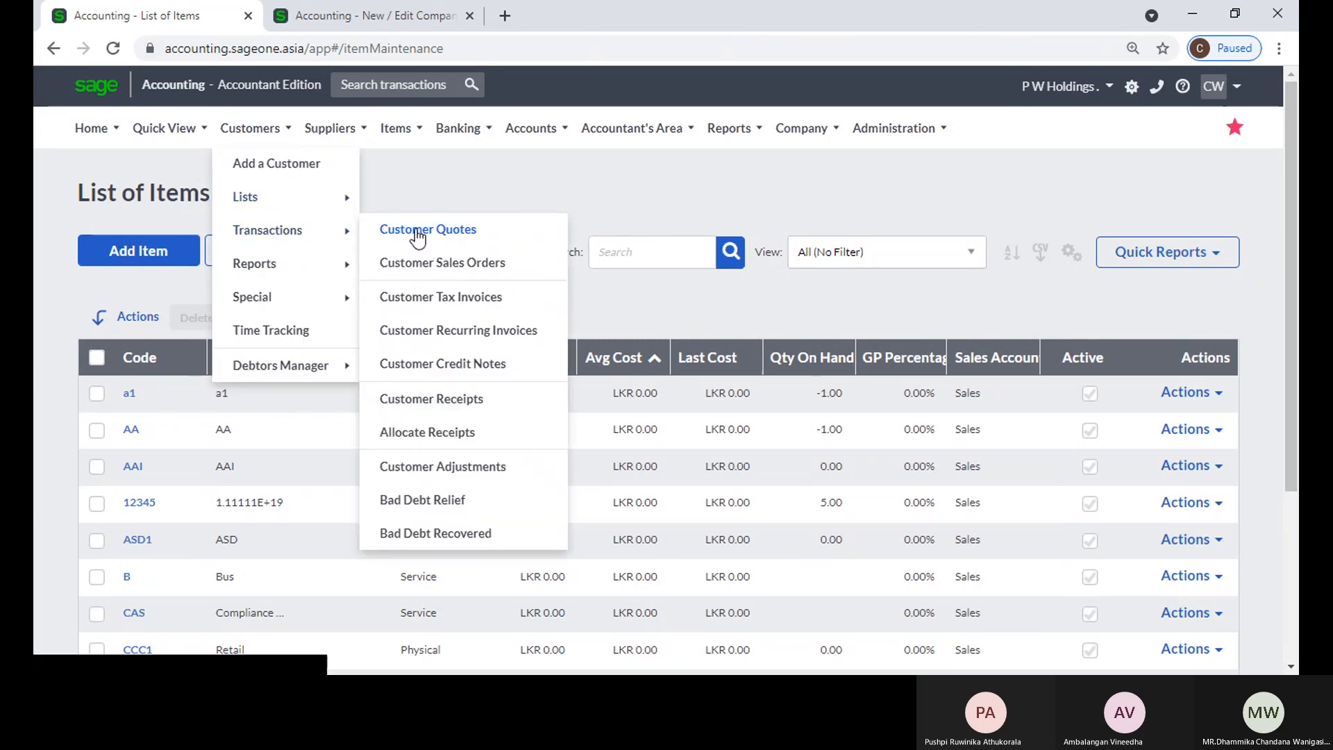
click(425, 297)
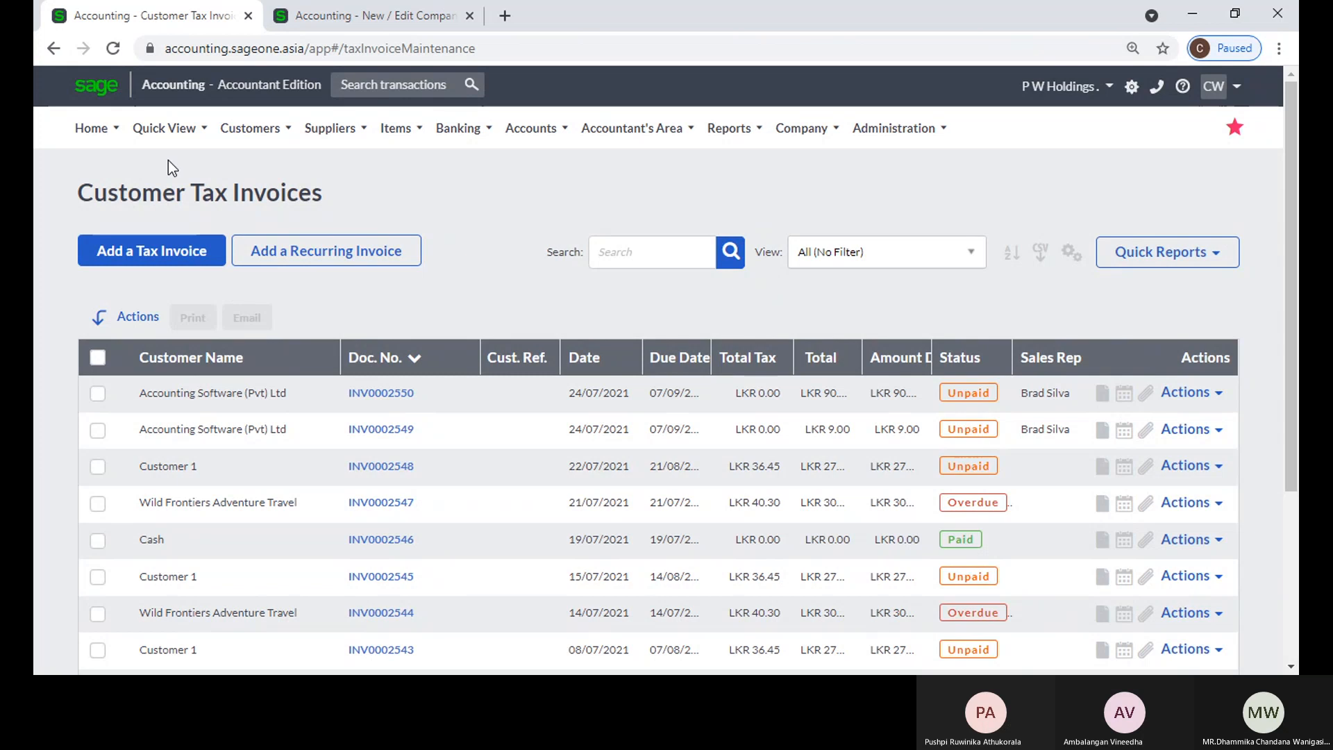
click(167, 258)
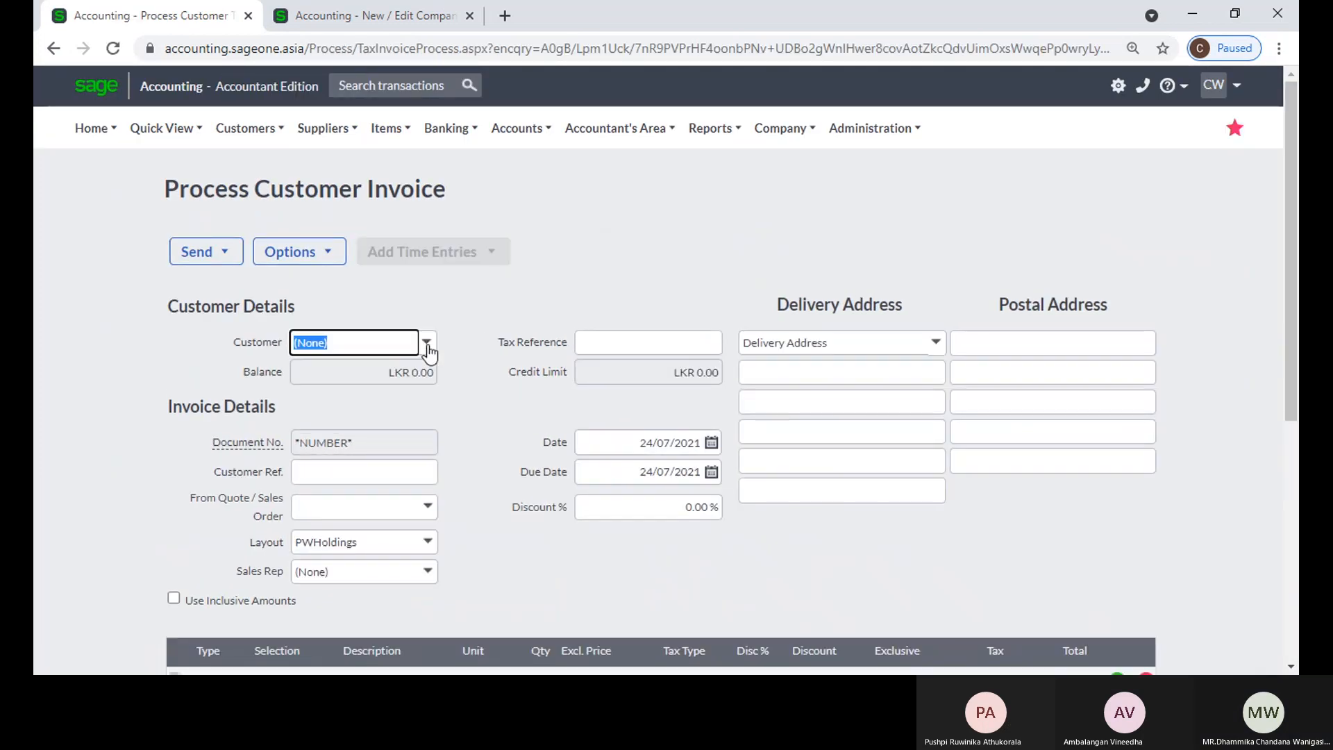
click(427, 343)
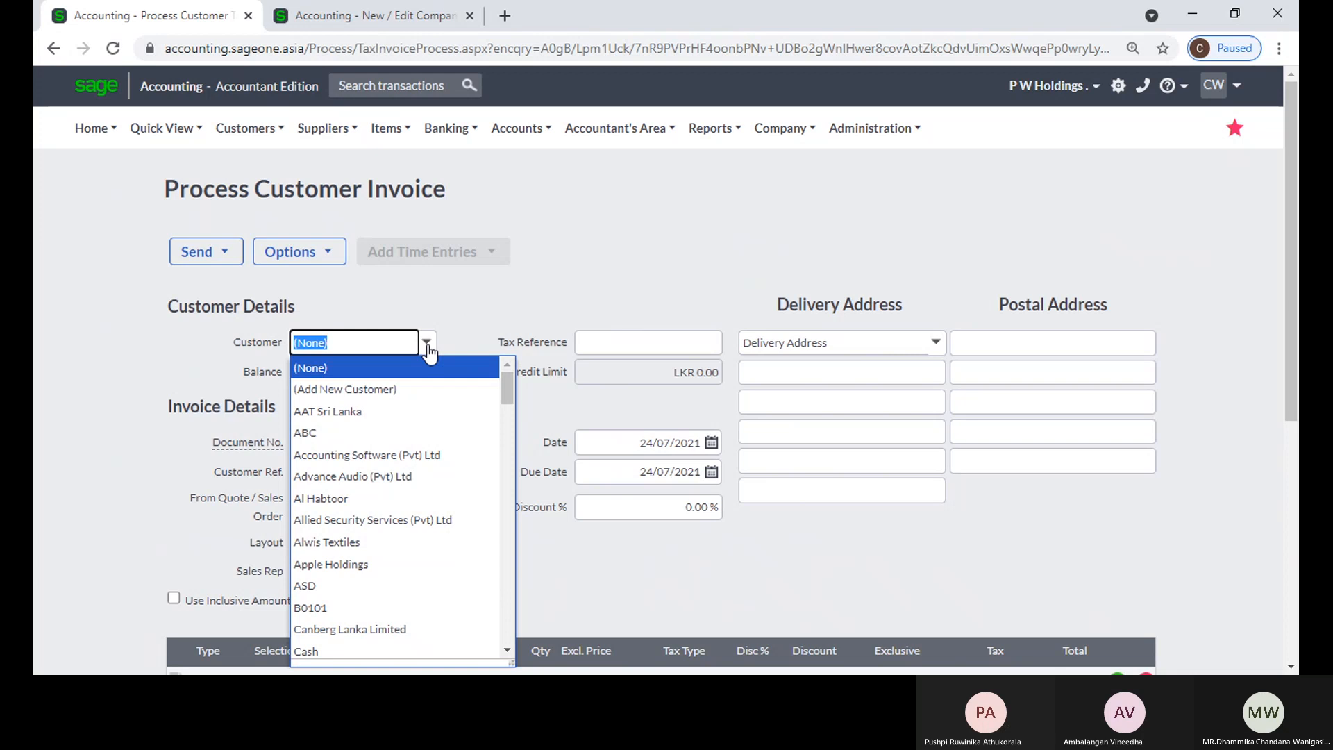
click(419, 476)
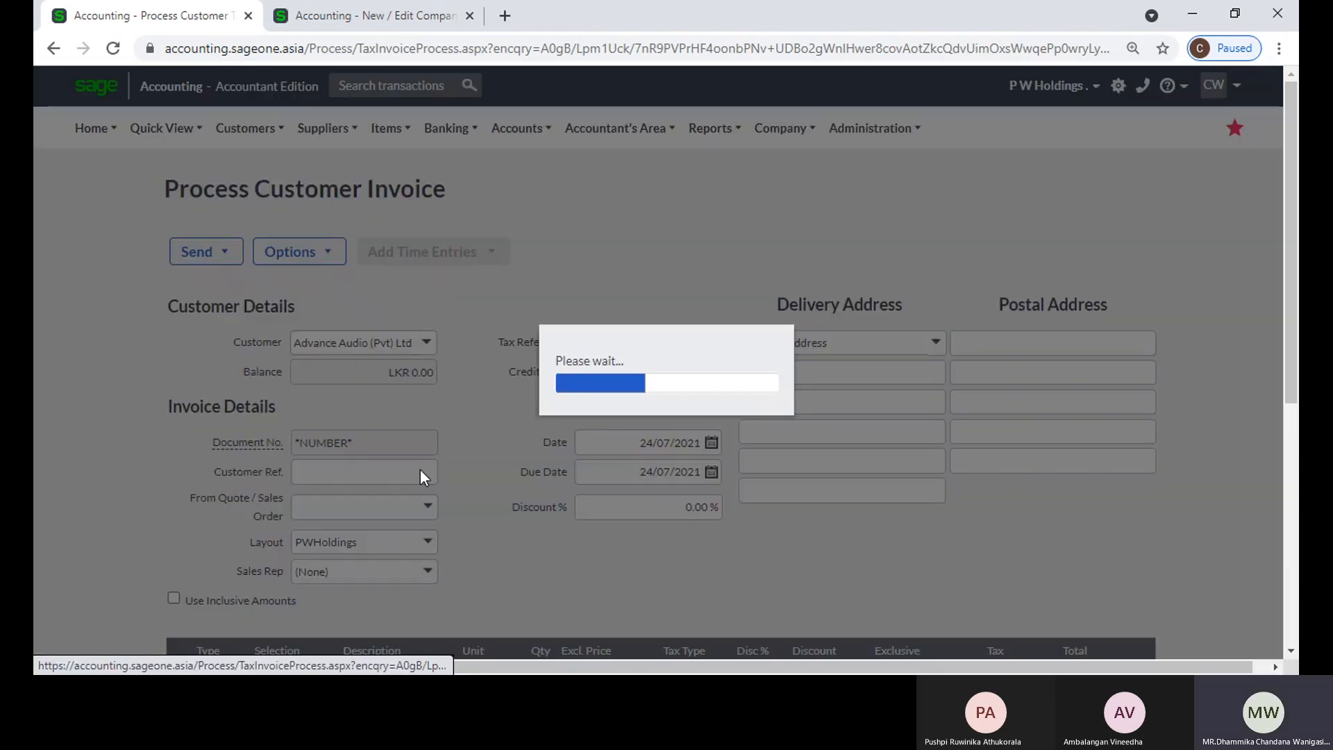
Step: Add item 12345 to the first invoice line and accept the zero-cost warning
scroll(419, 468, down, 5)
click(308, 403)
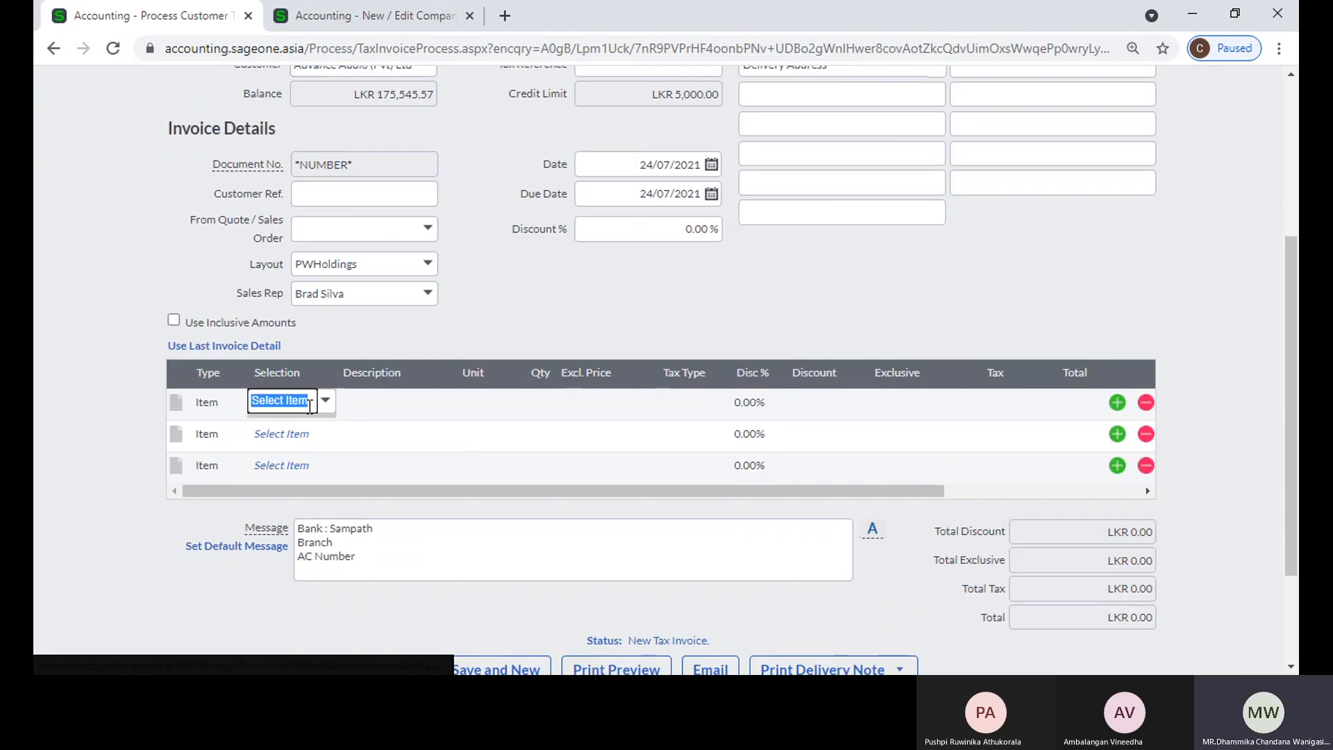
text(aa)
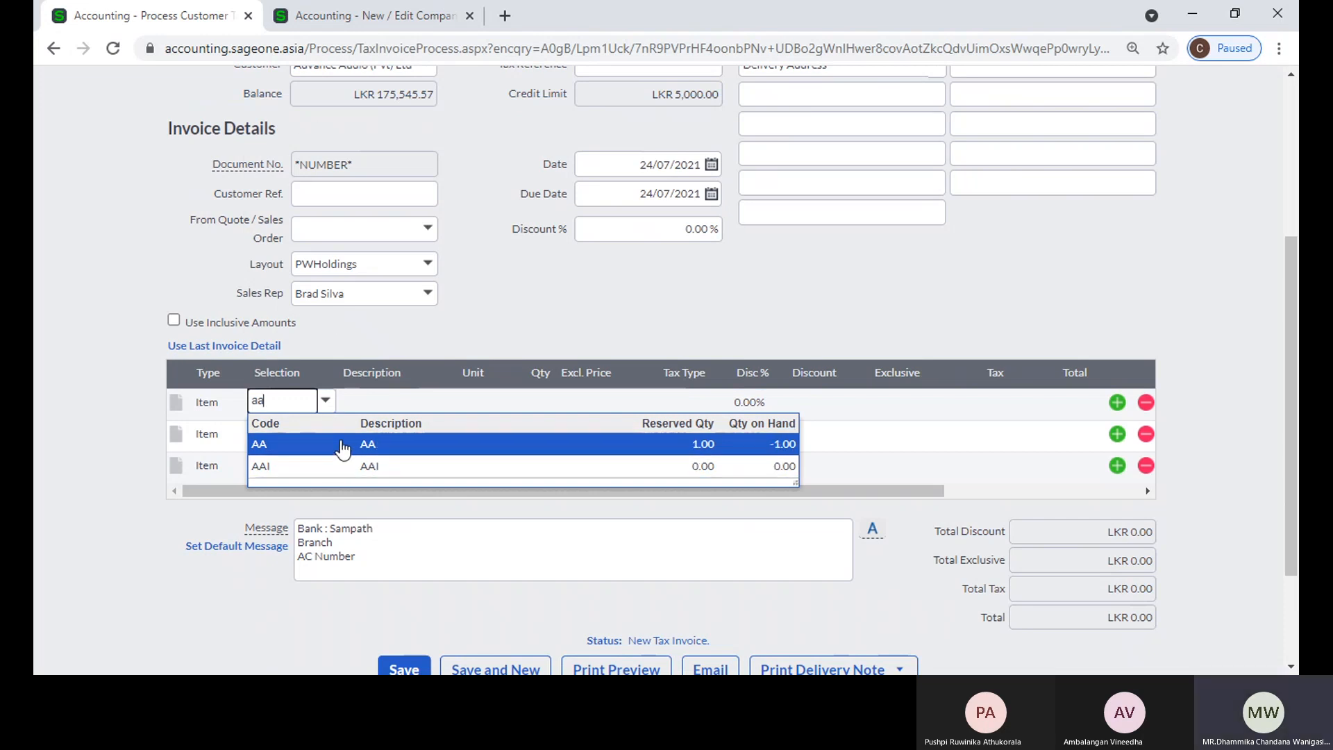
key(BackSpace)
key(BackSpace)
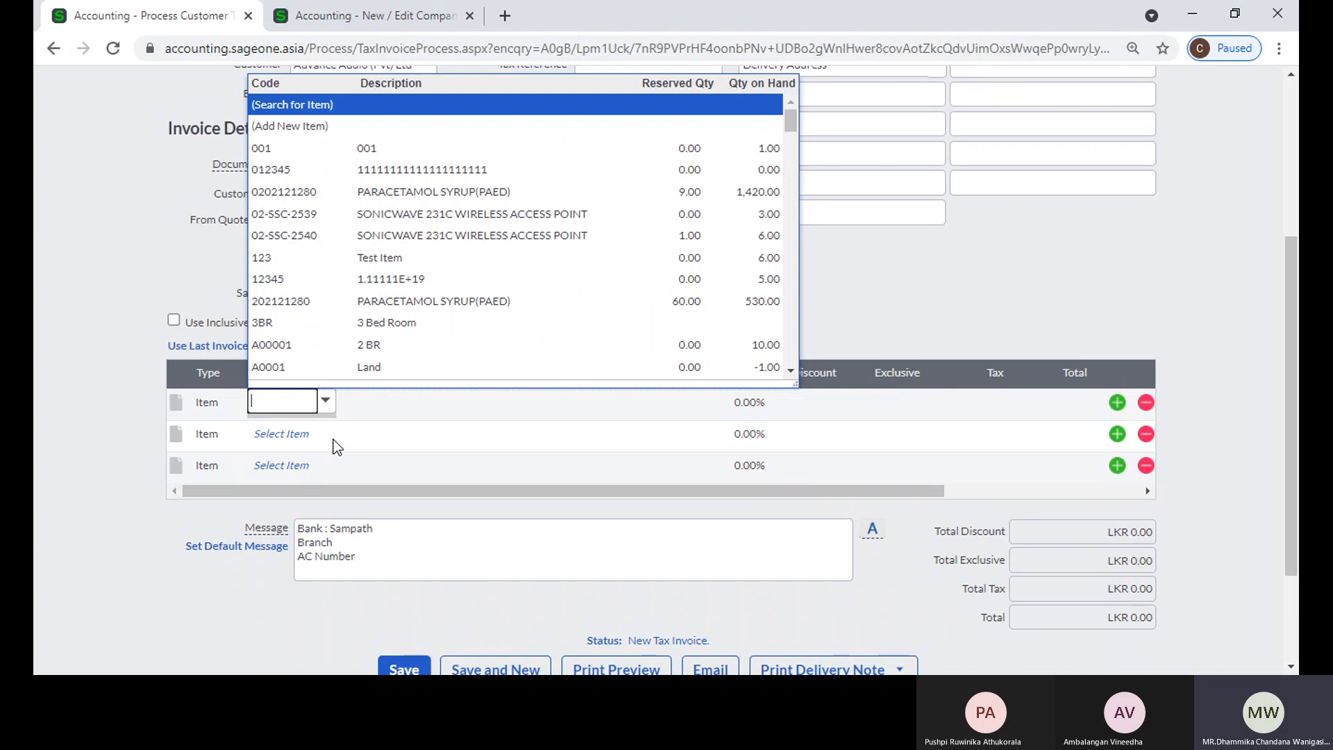
text(1)
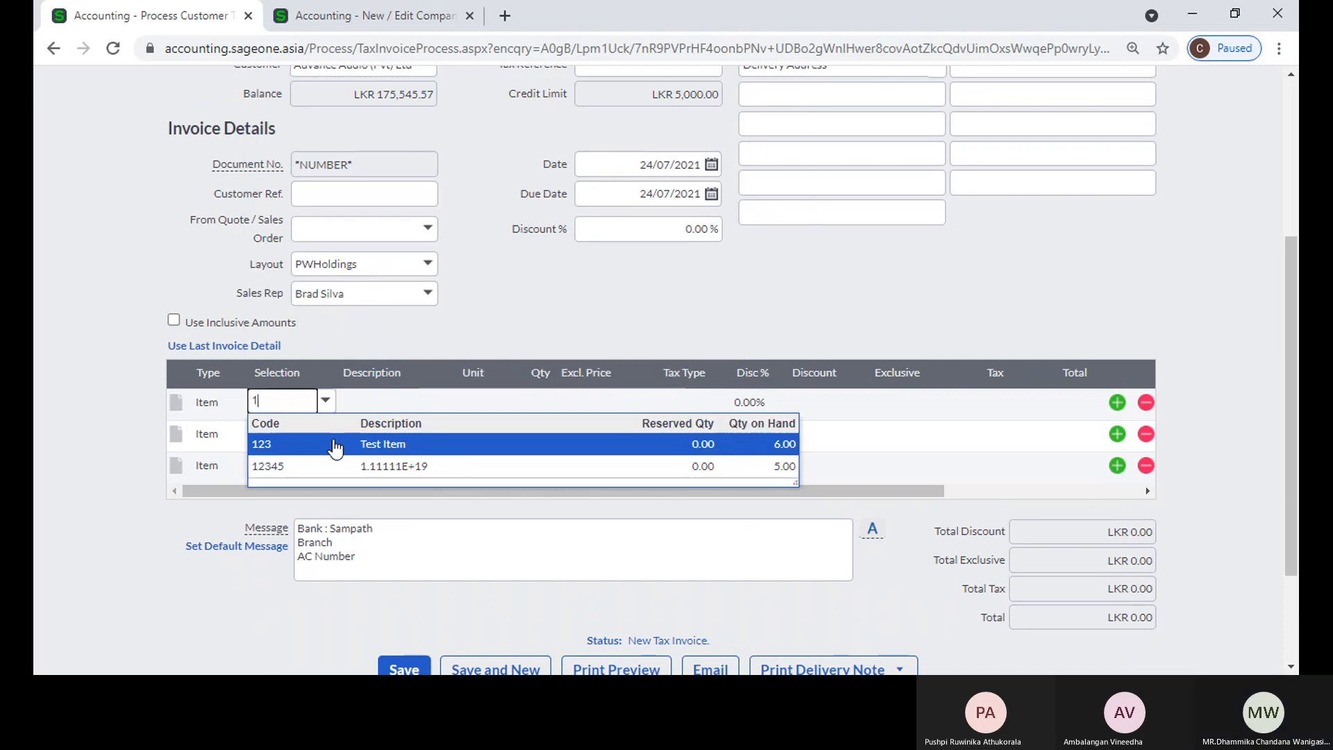
text(1)
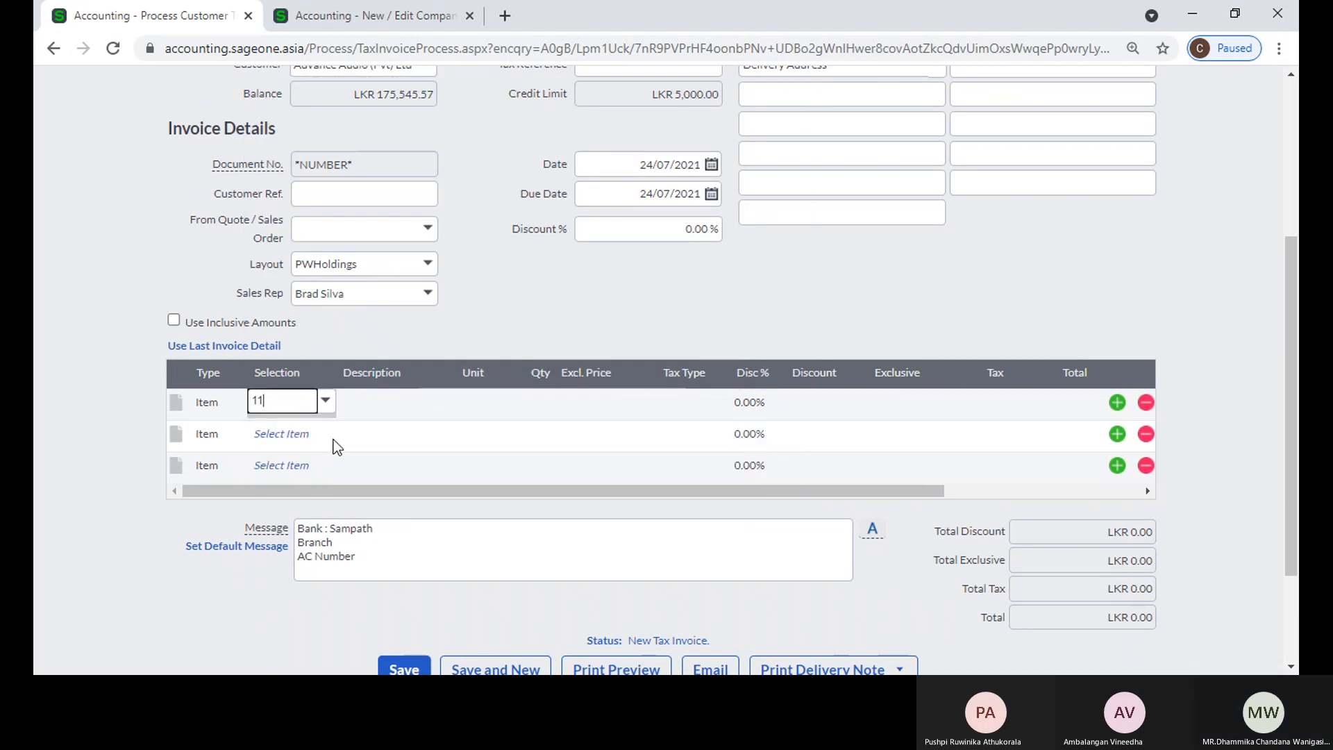
key(BackSpace)
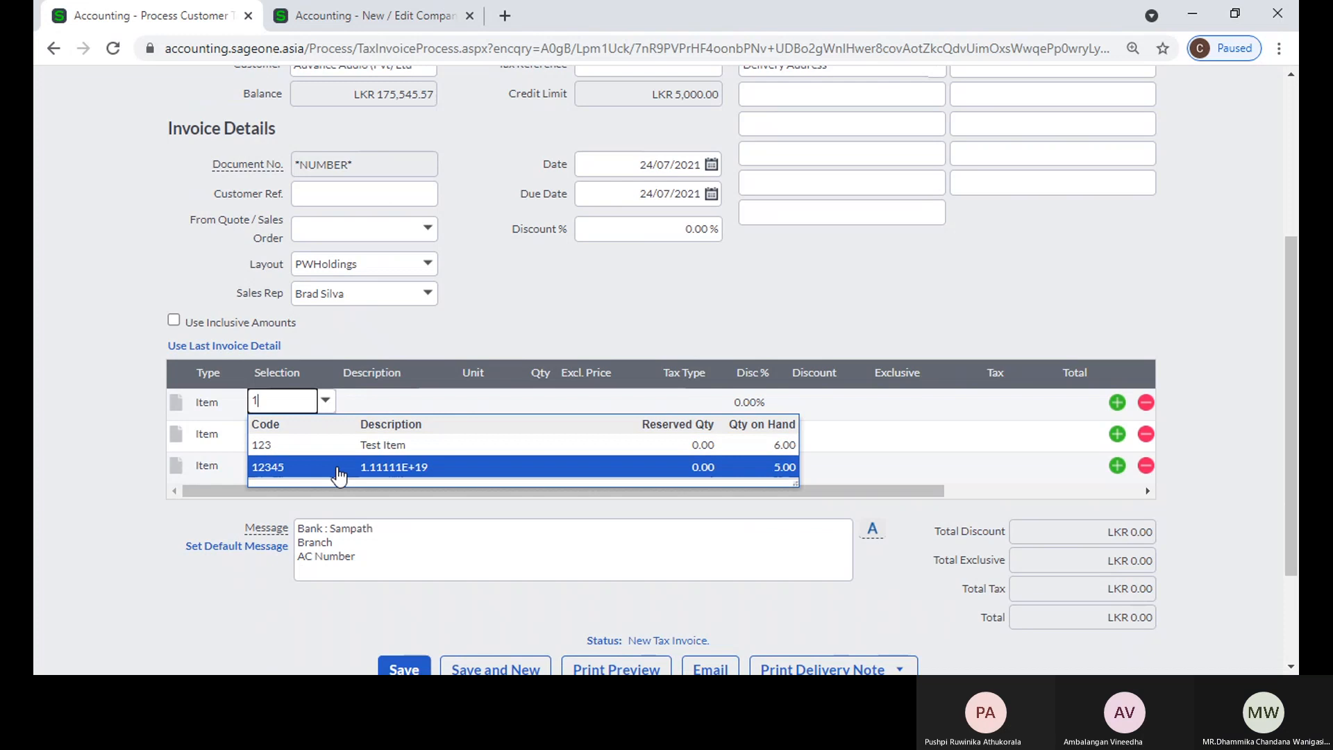
click(338, 467)
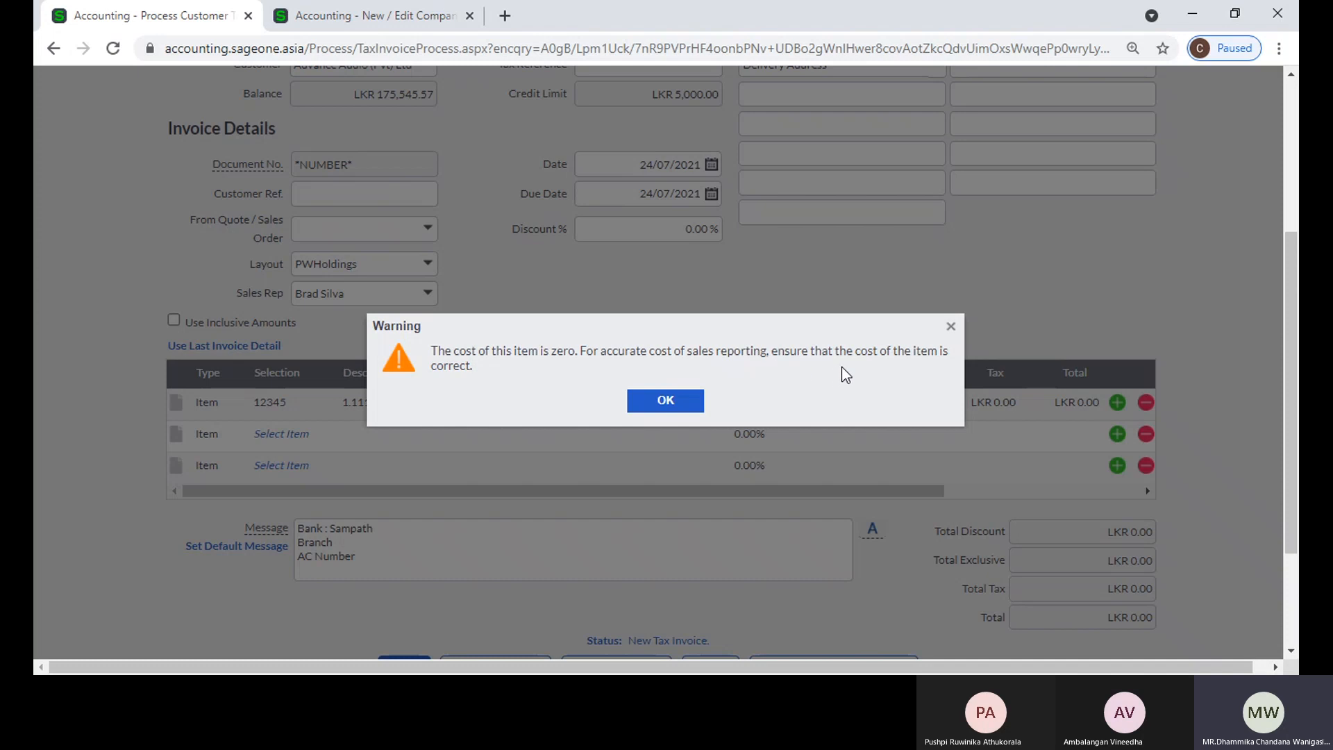
click(679, 406)
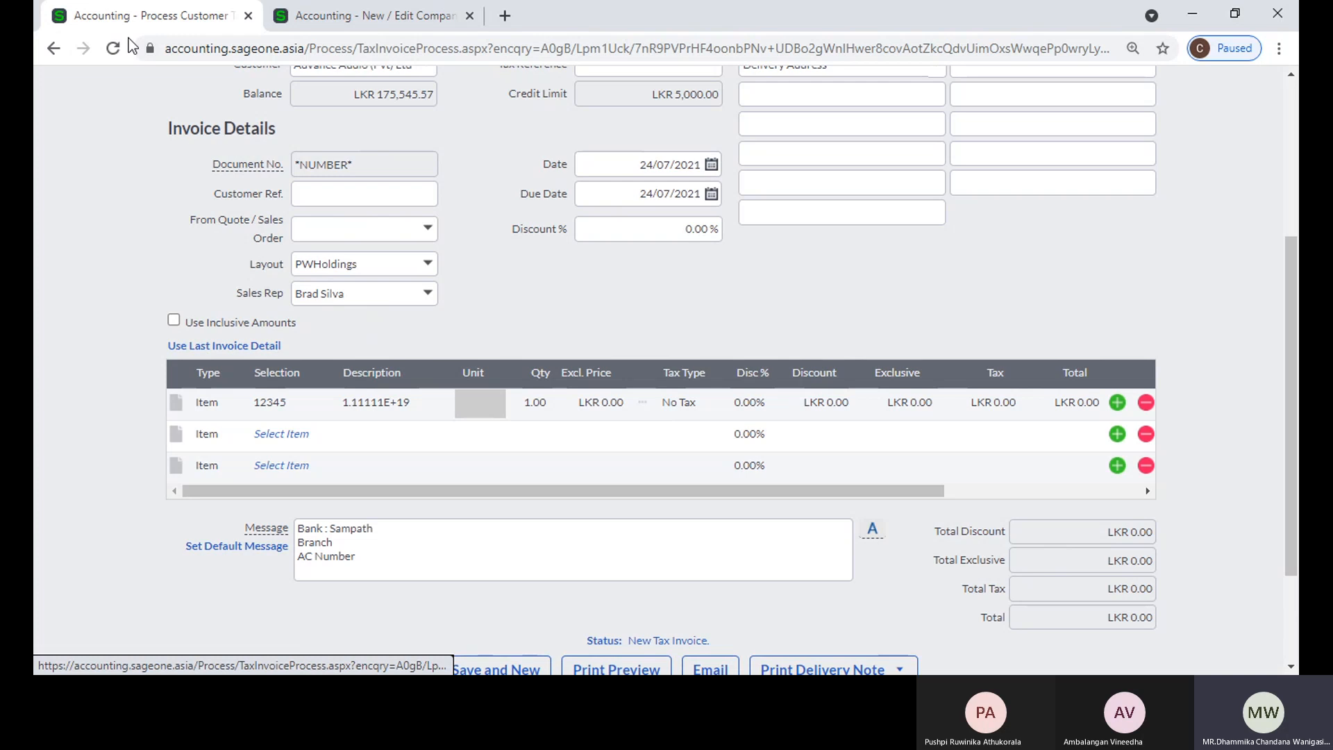
Step: Duplicate the invoice's browser tab, open the list of items in the copy, and mark item 12345
right_click(141, 15)
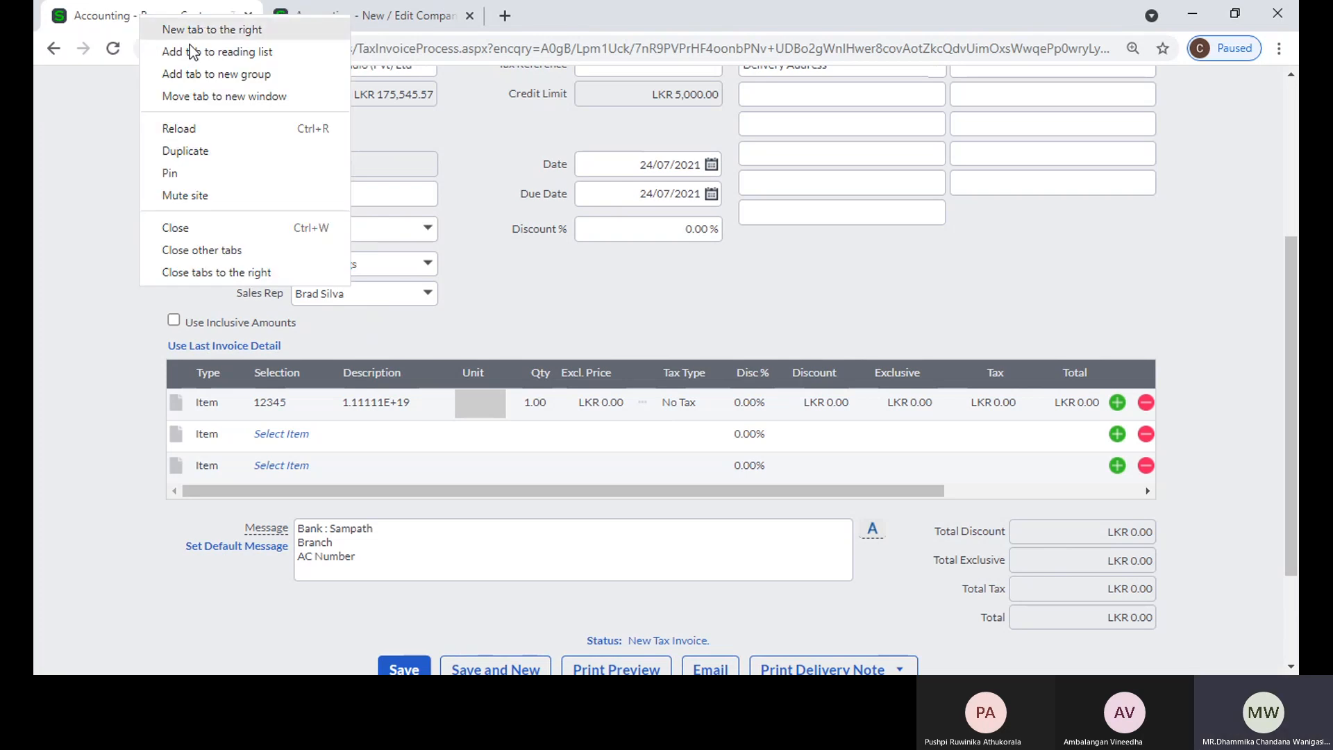
click(215, 147)
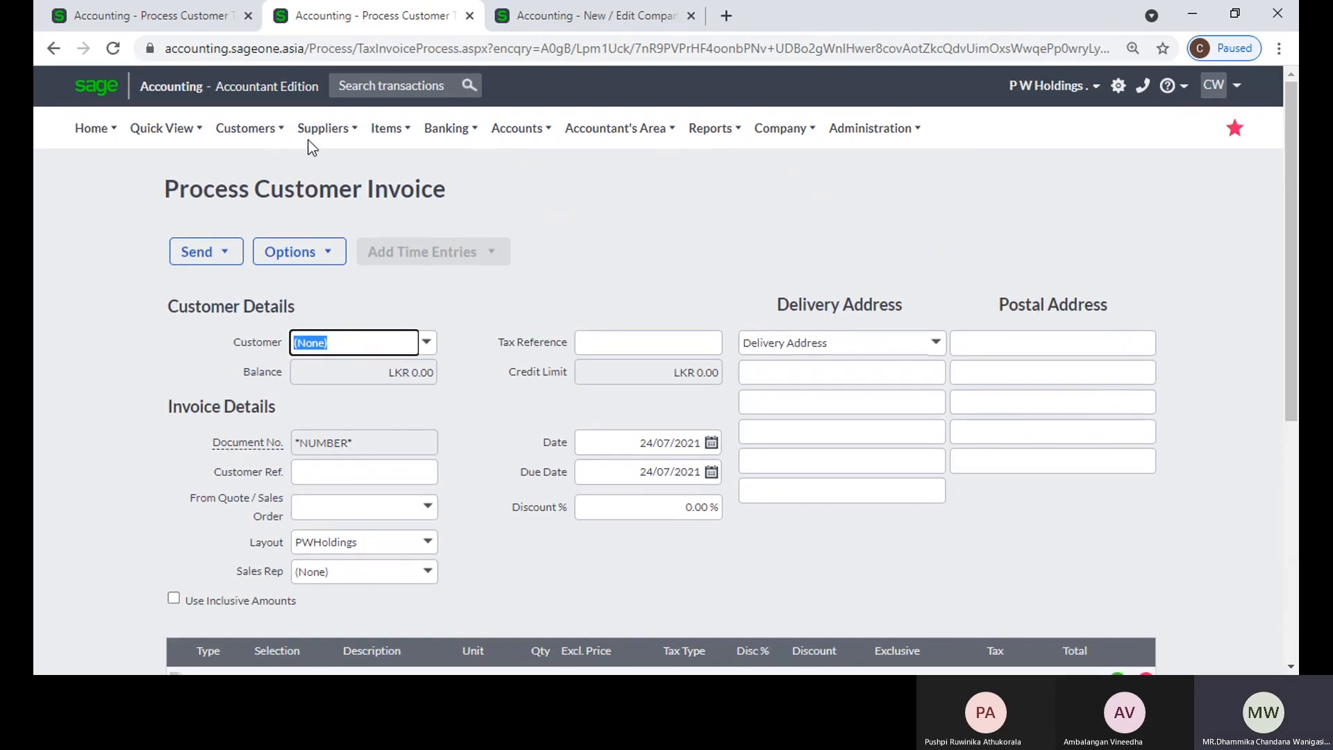
mouse_move(387, 137)
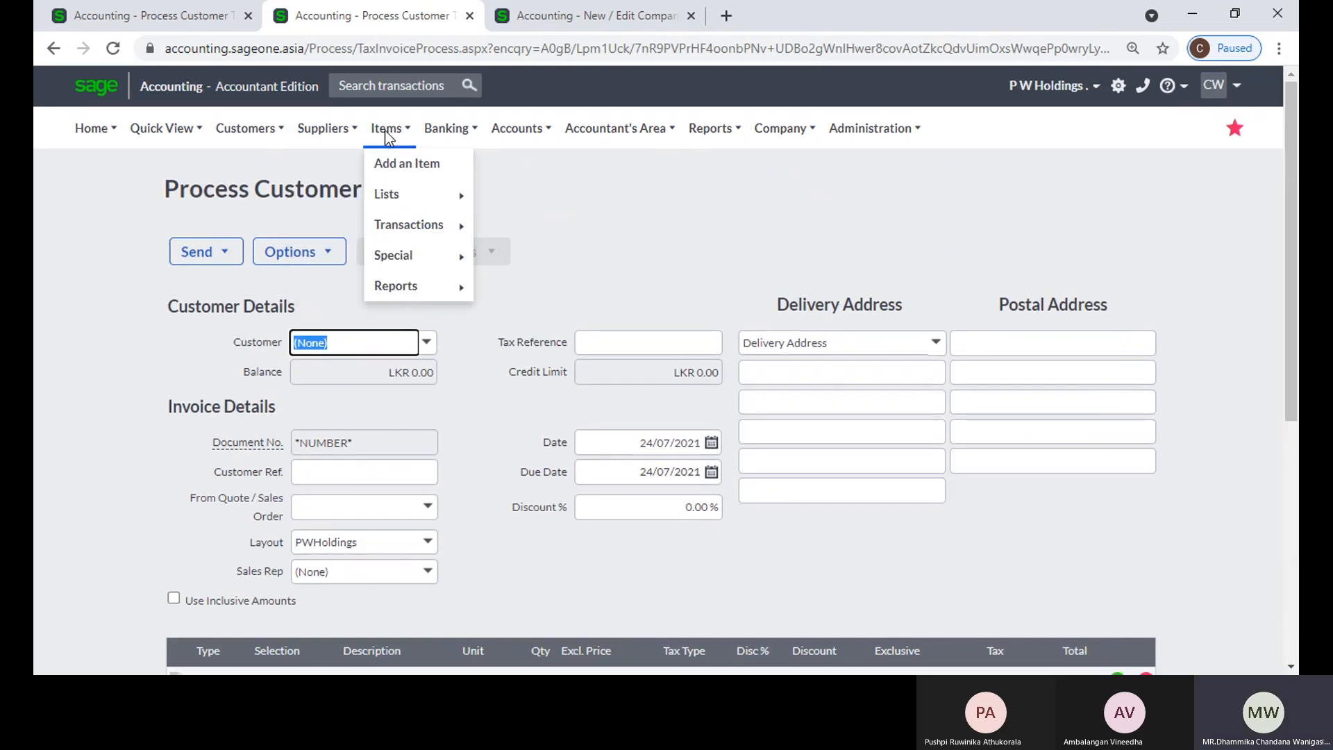
mouse_move(400, 194)
click(531, 197)
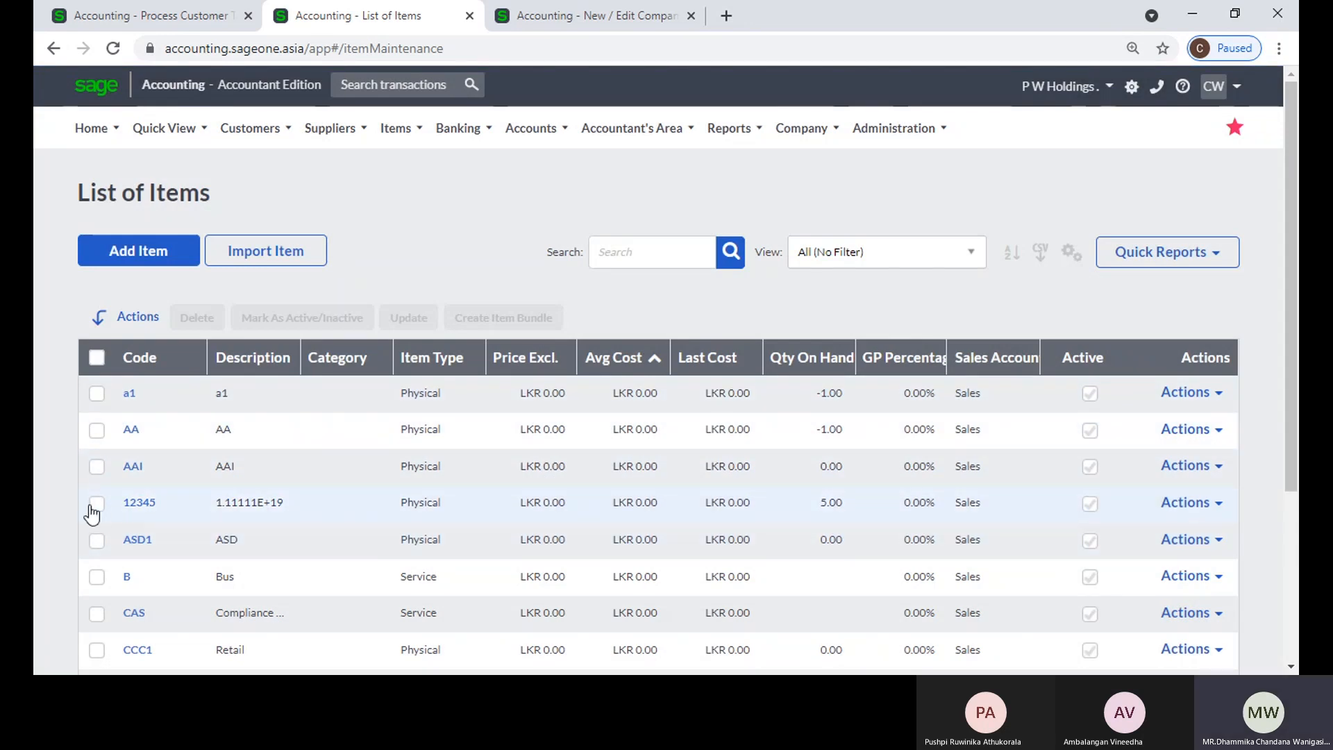
click(93, 505)
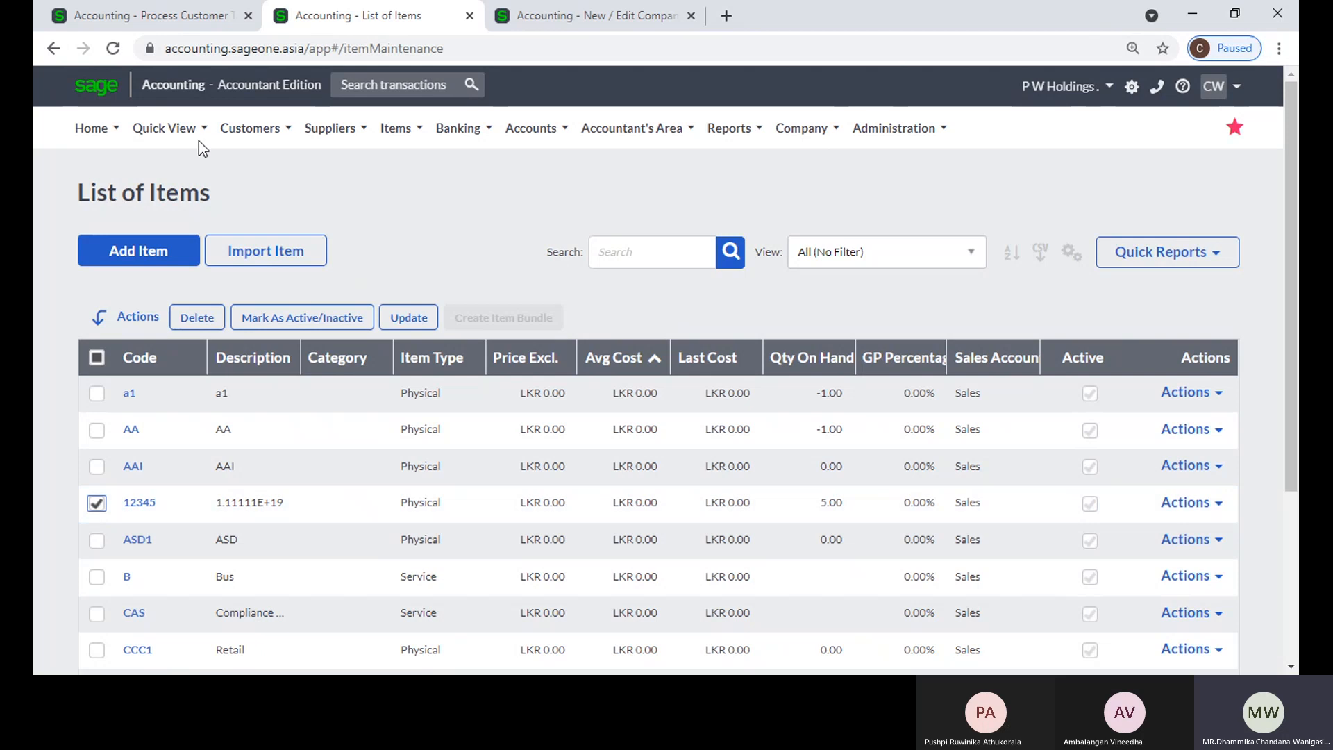
Step: Examine the 12345 line on the invoice and the item settings in the company settings
click(148, 9)
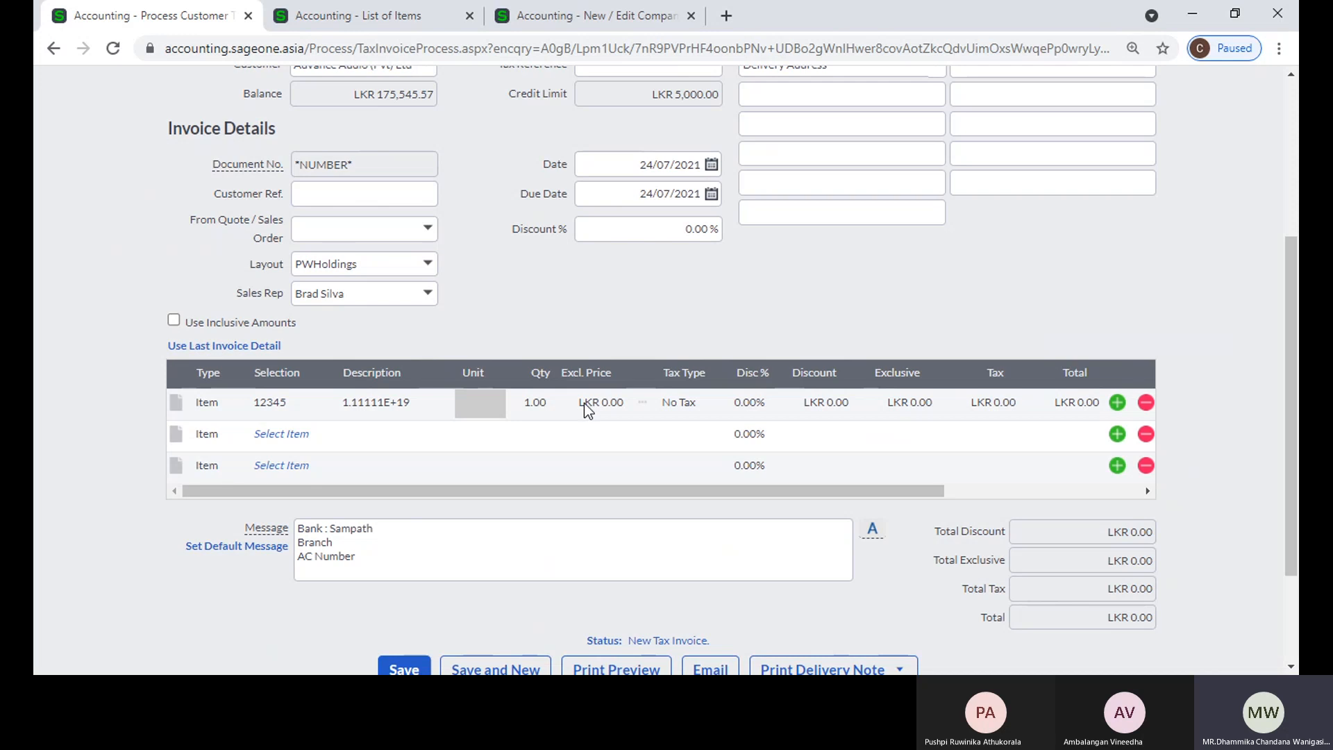
click(562, 16)
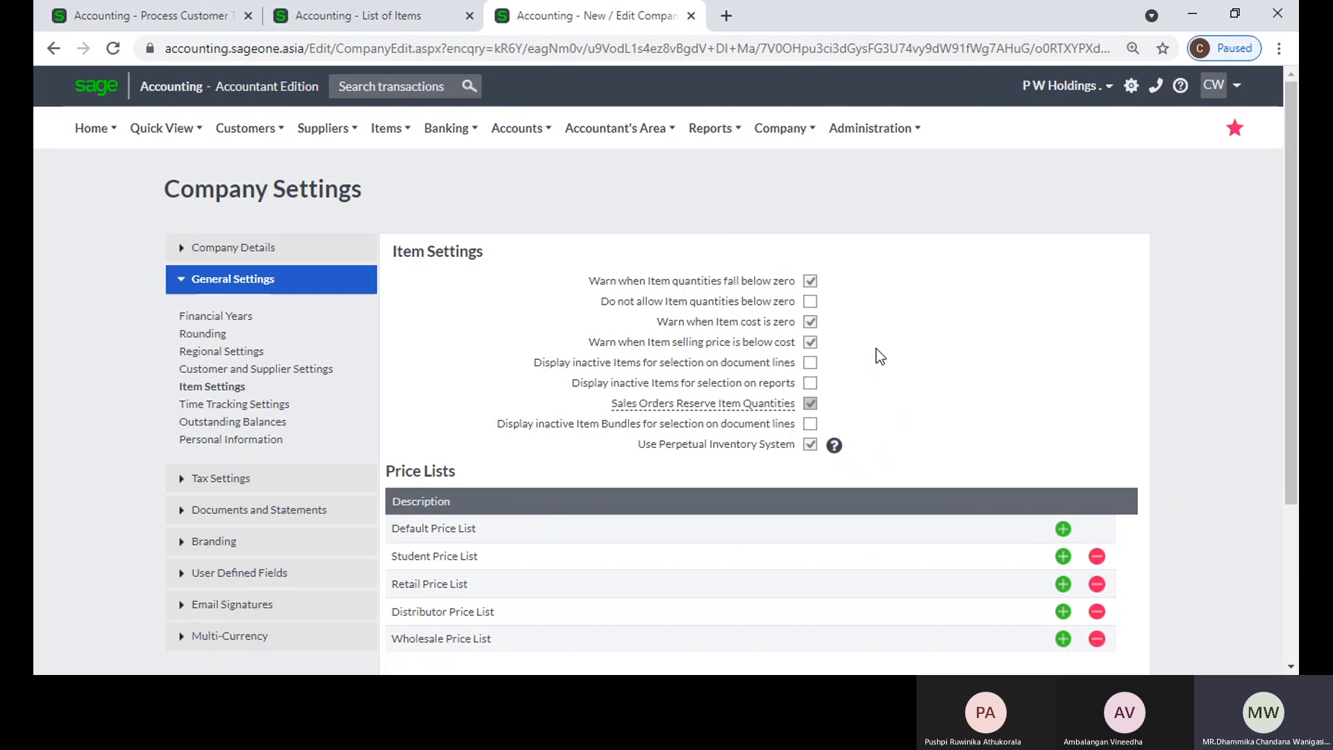
Step: Return to the list of items, sort it by code, and mark item 02-SSC-2539
click(143, 22)
scroll(428, 349, up, 1)
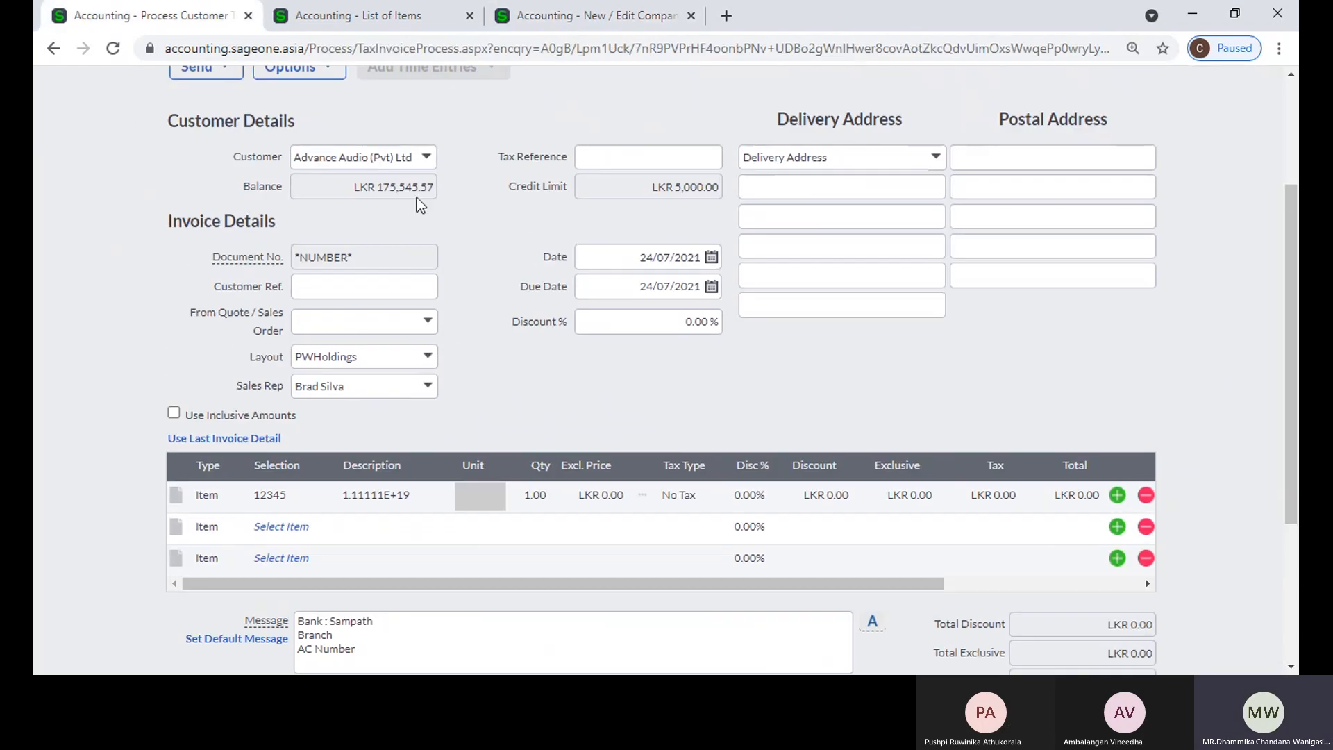
click(425, 158)
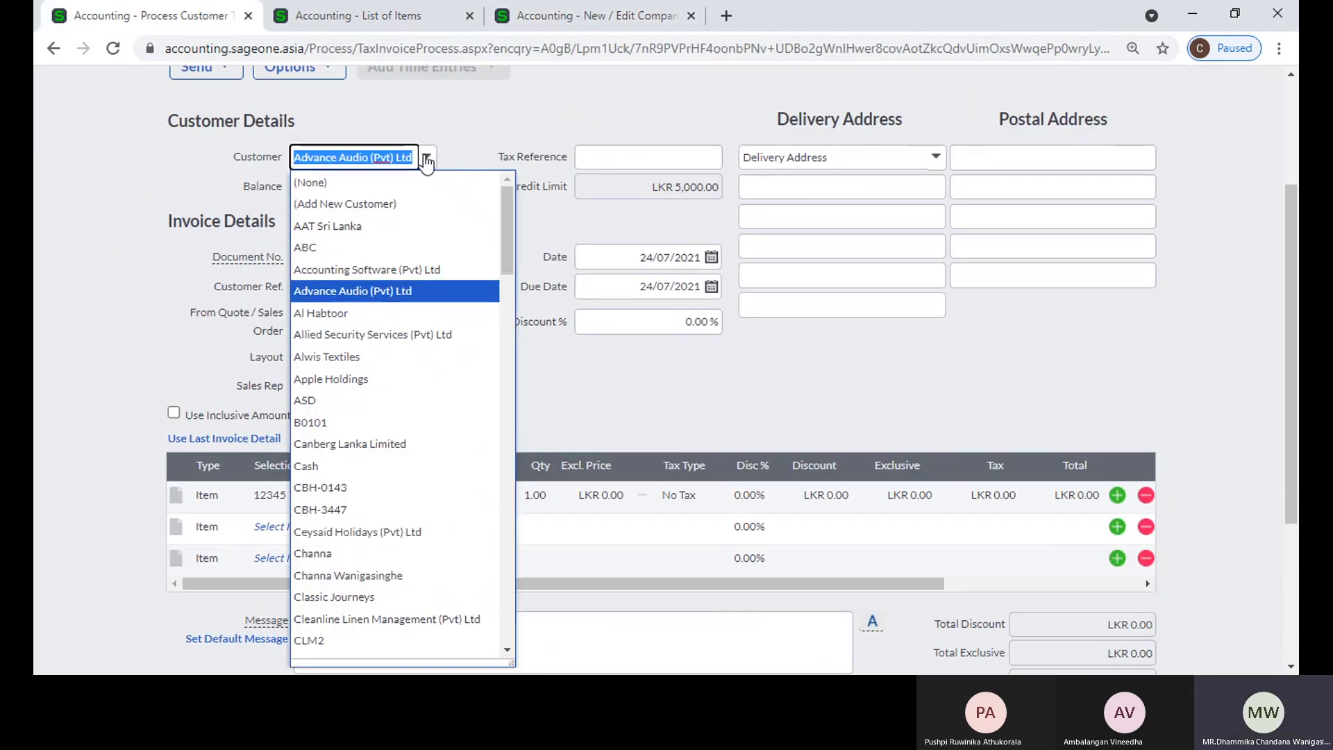
click(392, 18)
scroll(640, 484, down, 4)
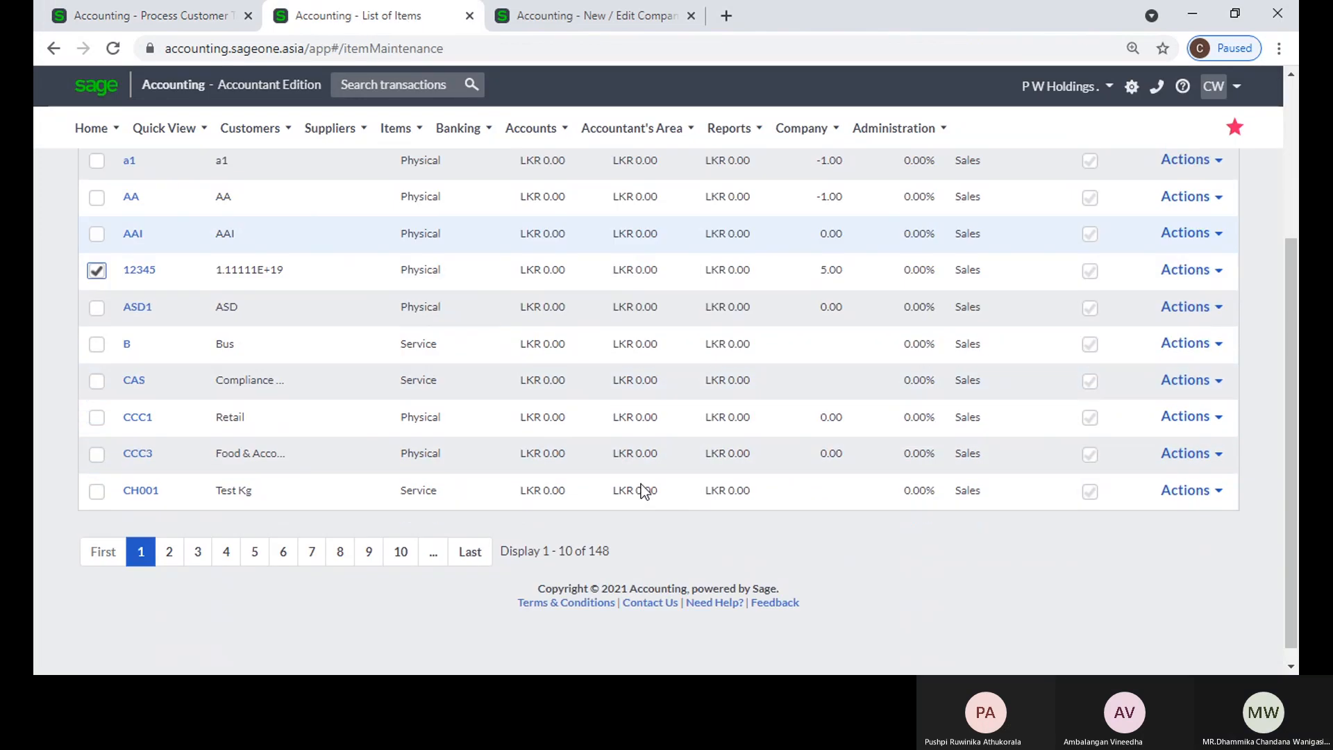
scroll(640, 485, up, 3)
click(627, 287)
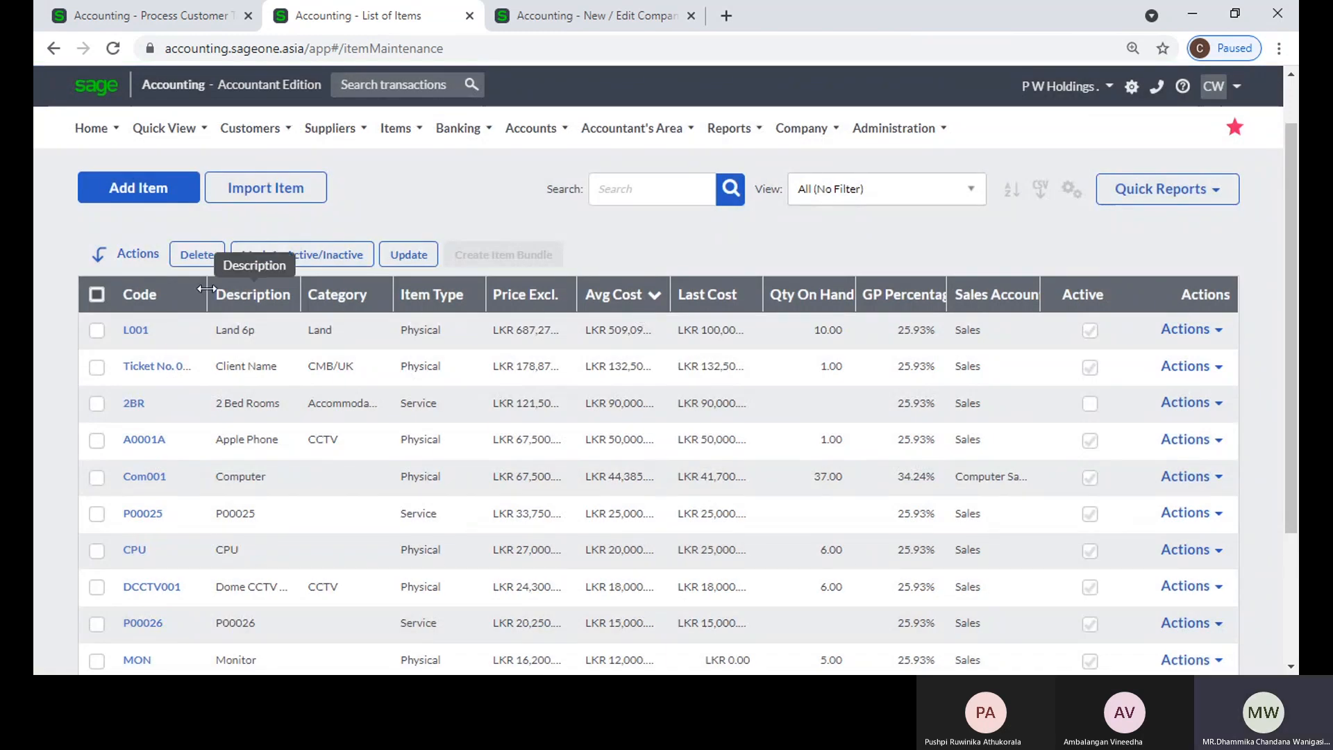
click(154, 300)
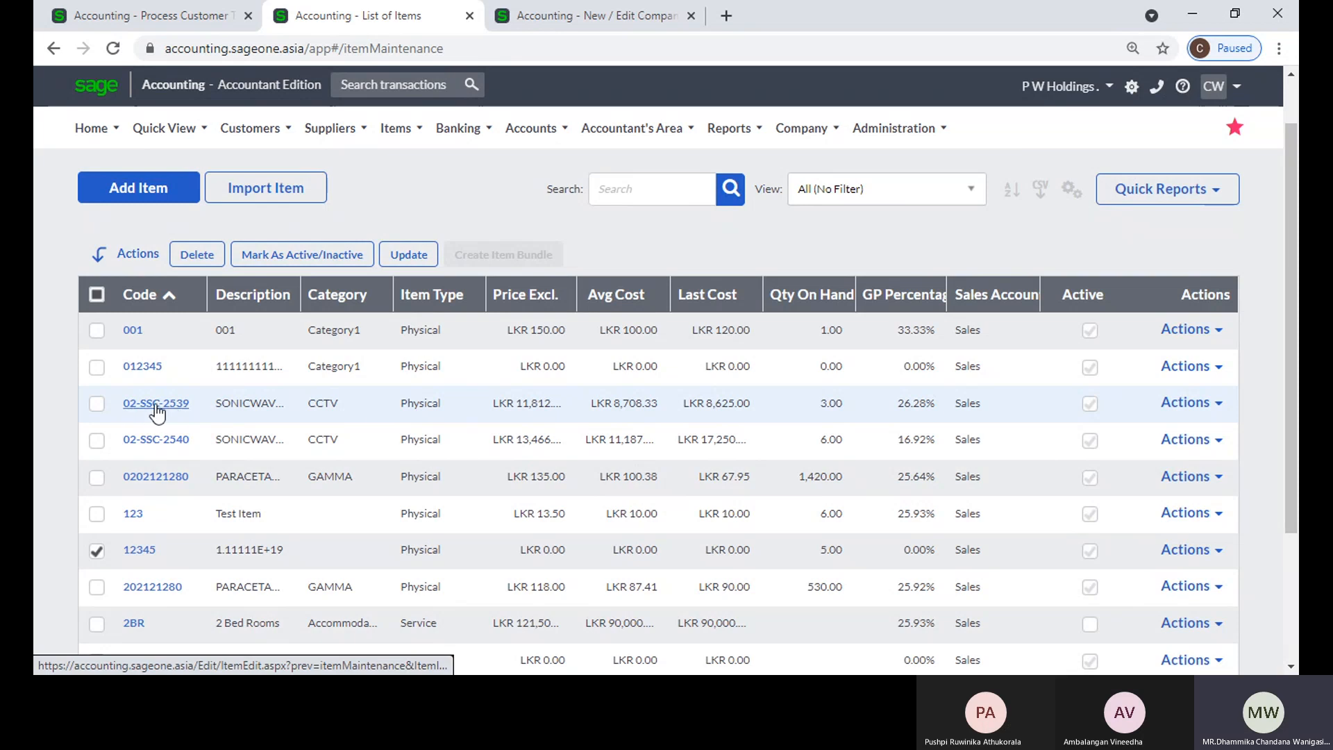
click(97, 404)
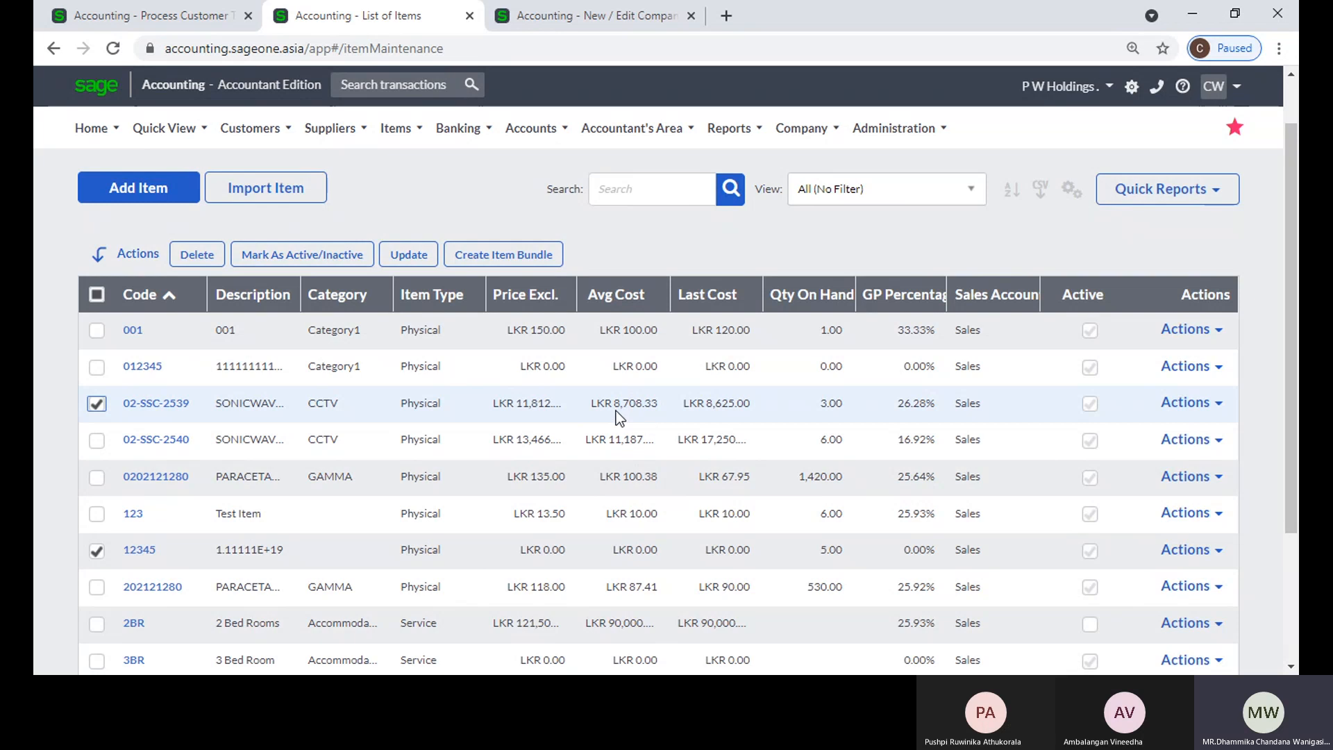
Step: Go back to the tax invoice and replace the first line's item with 02-SSC-2539
click(147, 11)
click(159, 216)
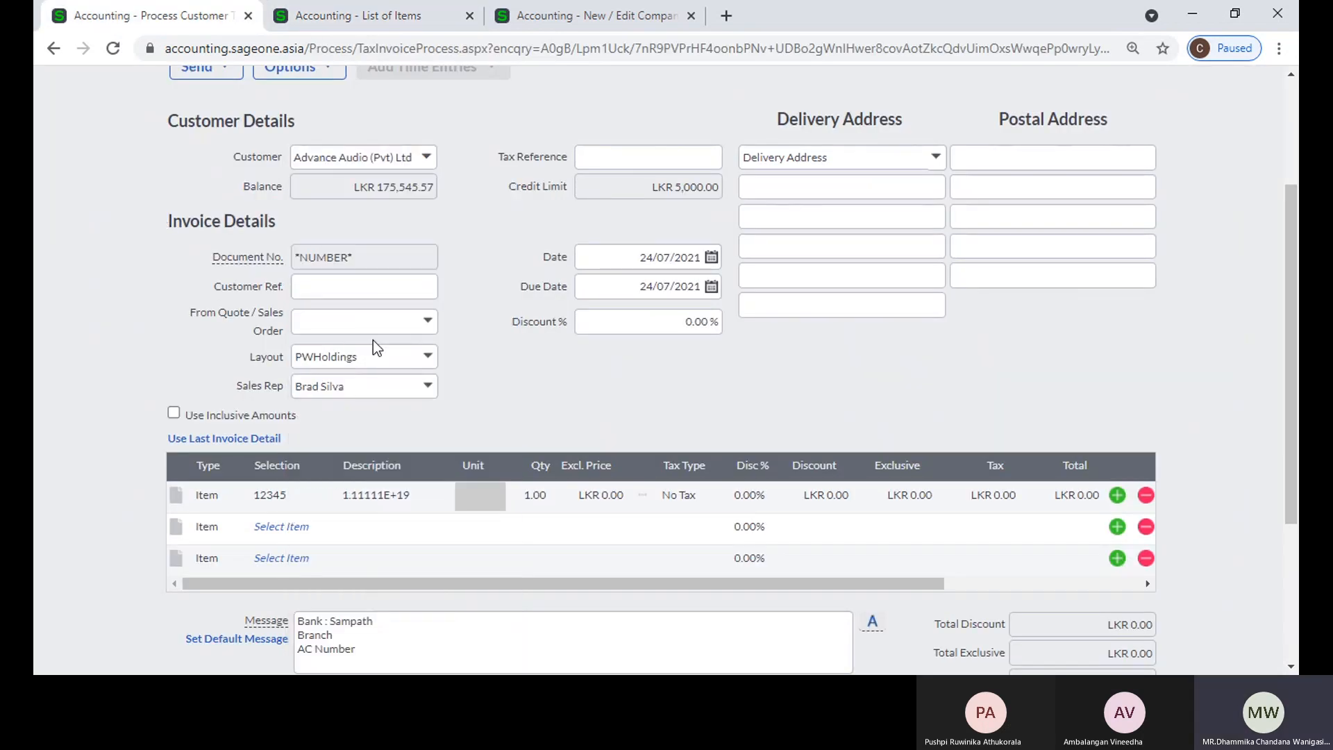
click(280, 500)
click(325, 496)
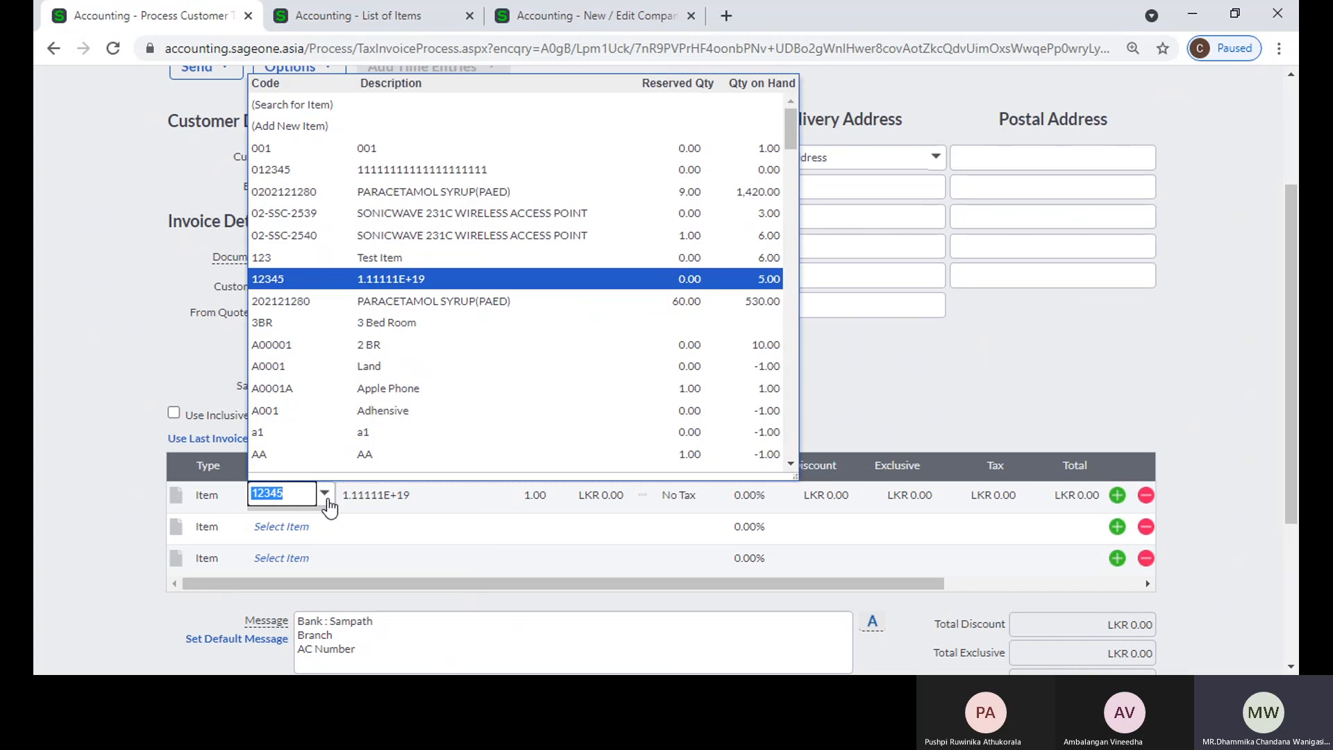
click(393, 213)
Step: Set the exclusive price of the 02-SSC-2539 line to 5000 and dismiss the below-cost warning
key(Tab)
key(Tab)
key(Tab)
key(Tab)
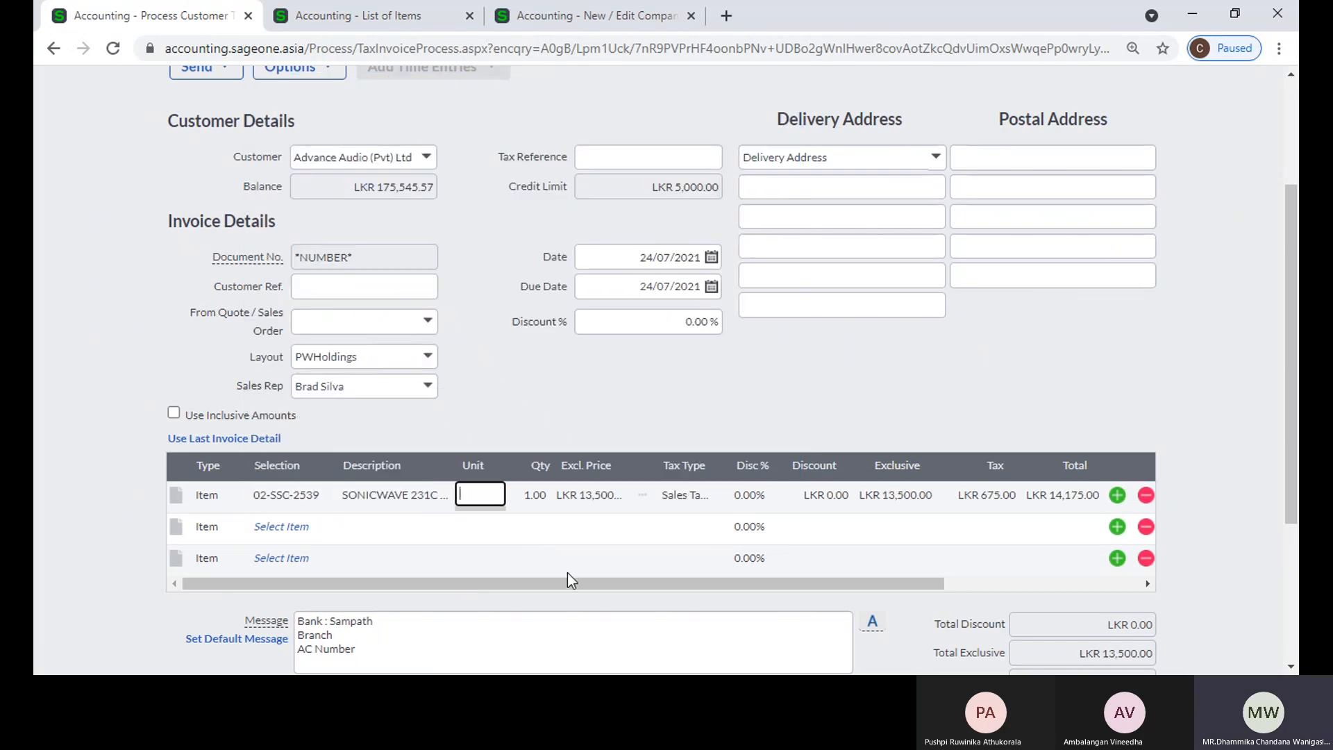
text(5000)
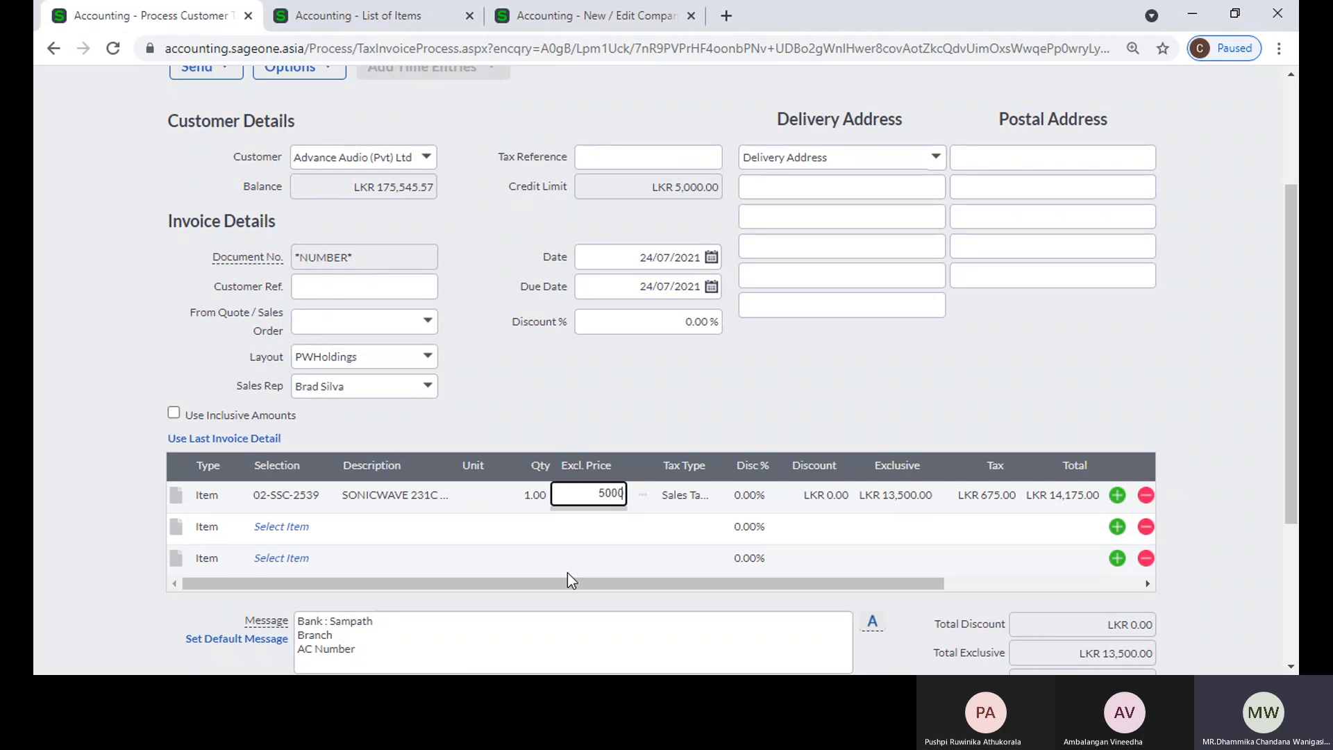
key(Tab)
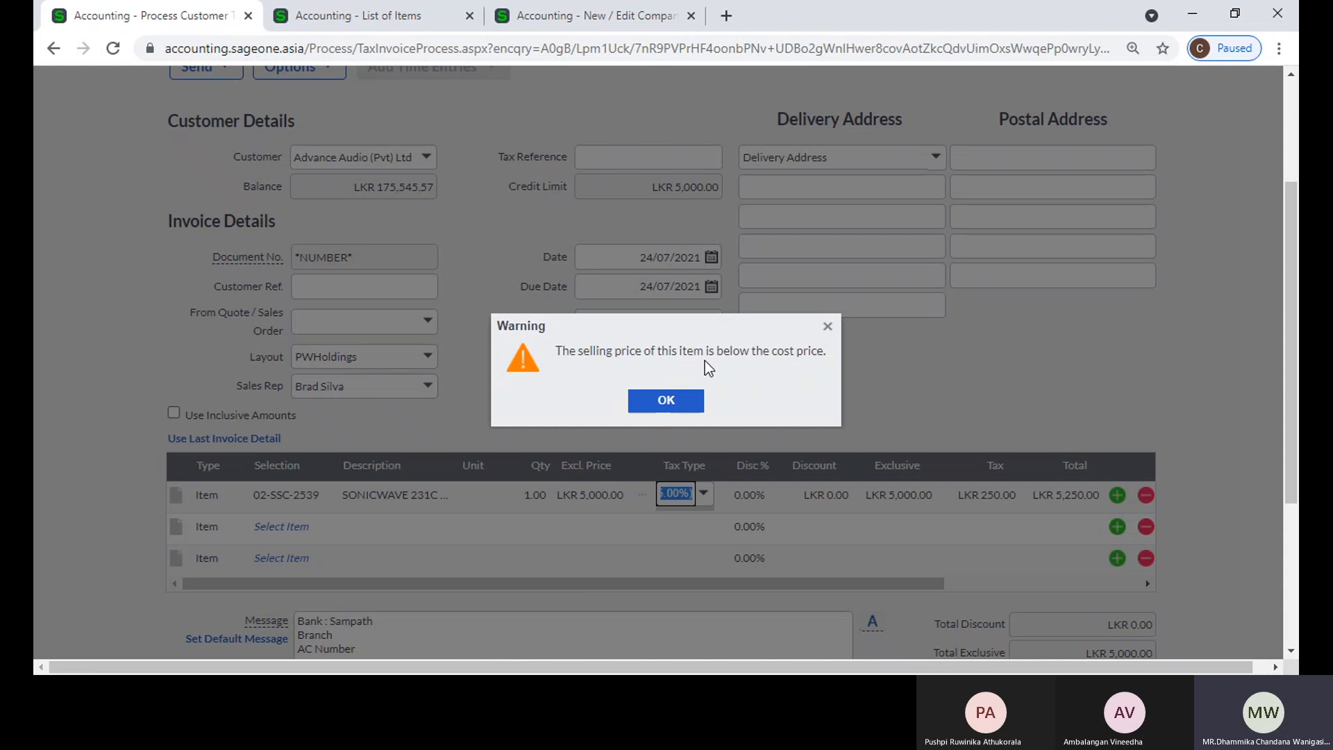
click(828, 327)
Step: Compare the invoice line's exclusive price with the average cost of 02-SSC-2539 in the list of items
click(610, 494)
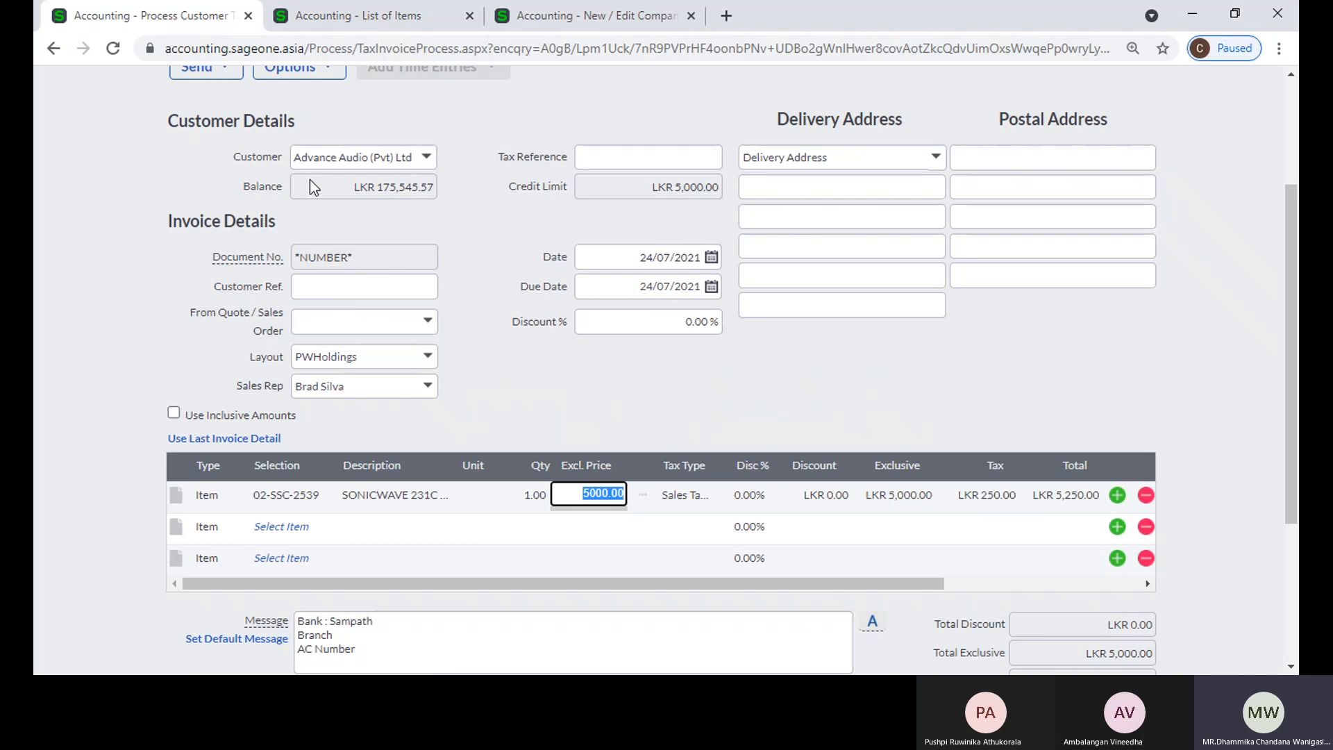
click(368, 15)
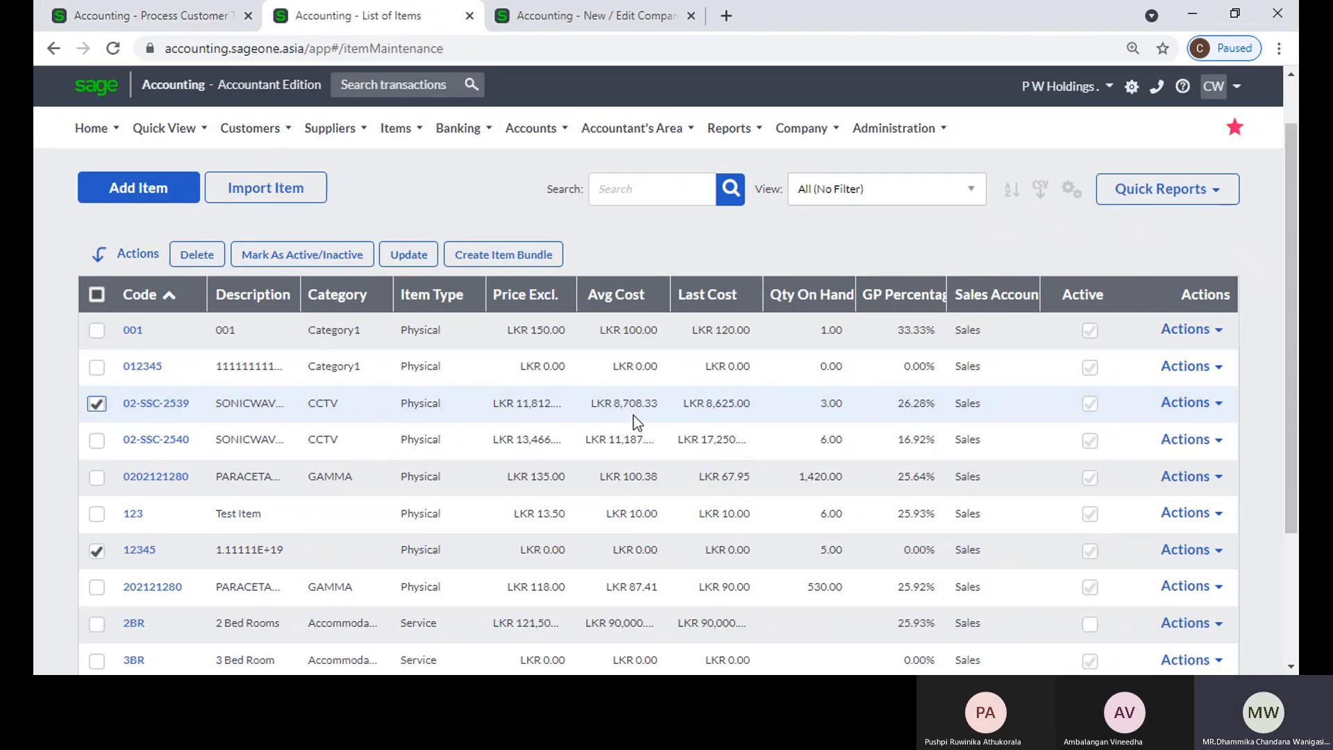
click(132, 16)
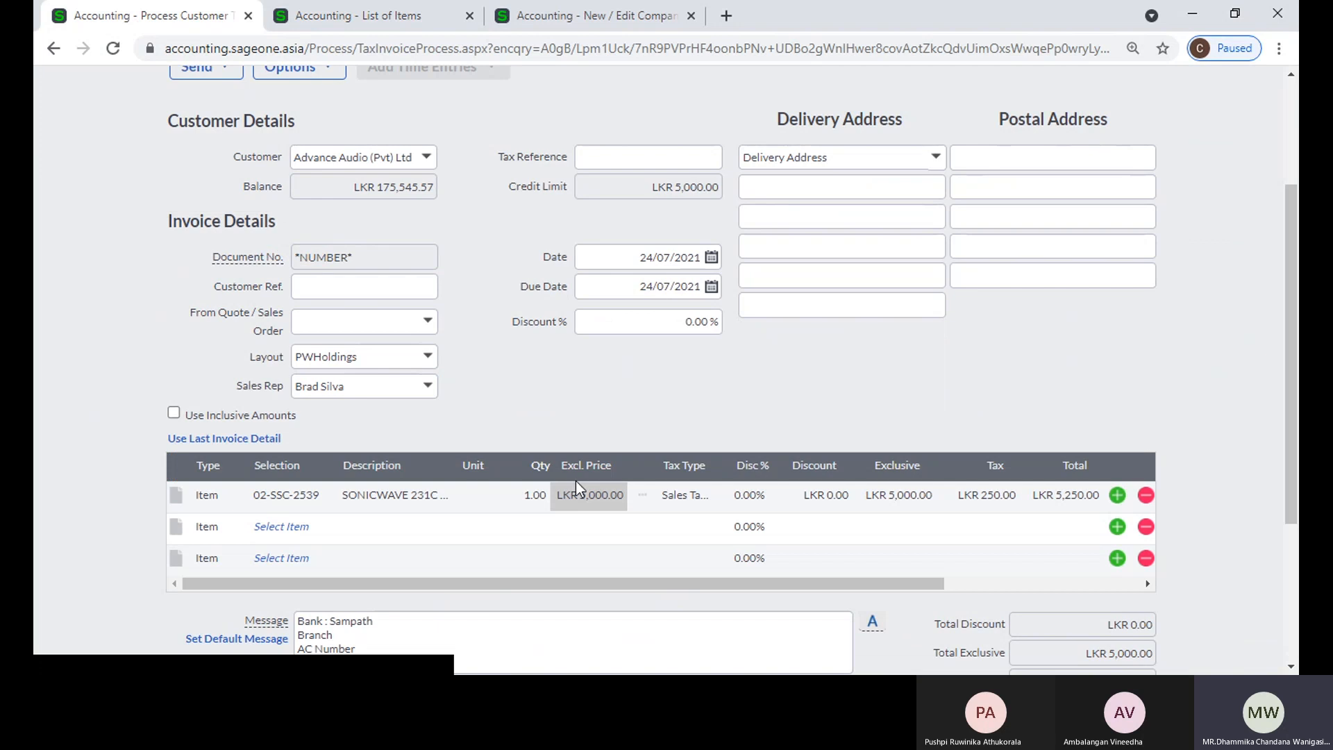
click(595, 504)
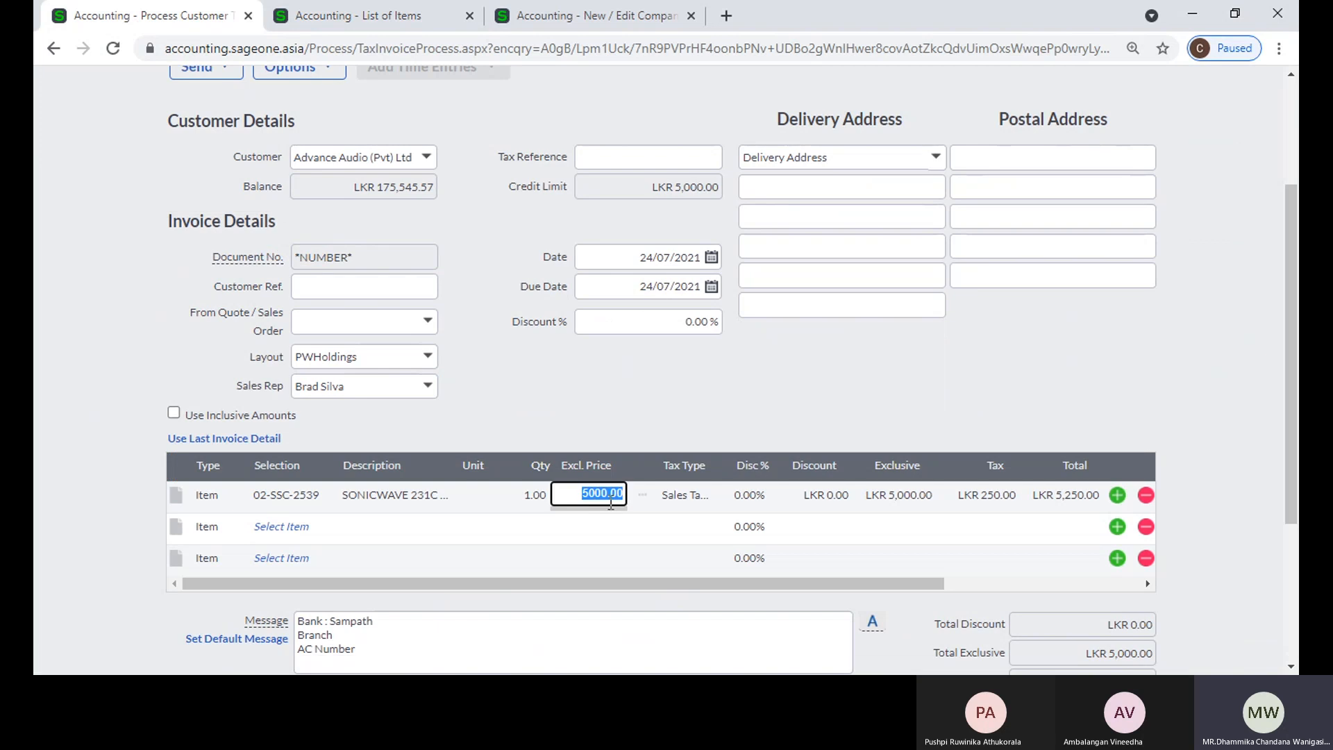
key(Tab)
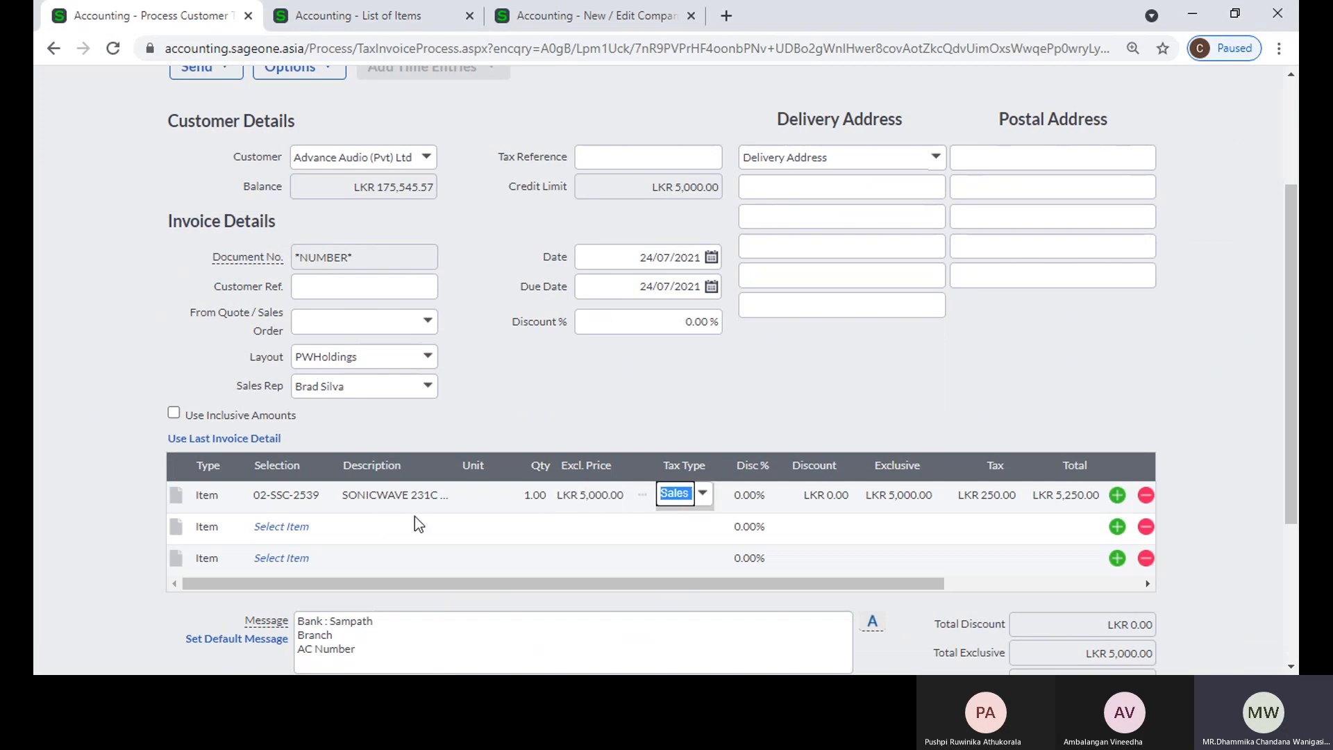
Step: Reselect item 02-SSC-2539 on the first invoice line and set its exclusive price to 6000
click(280, 494)
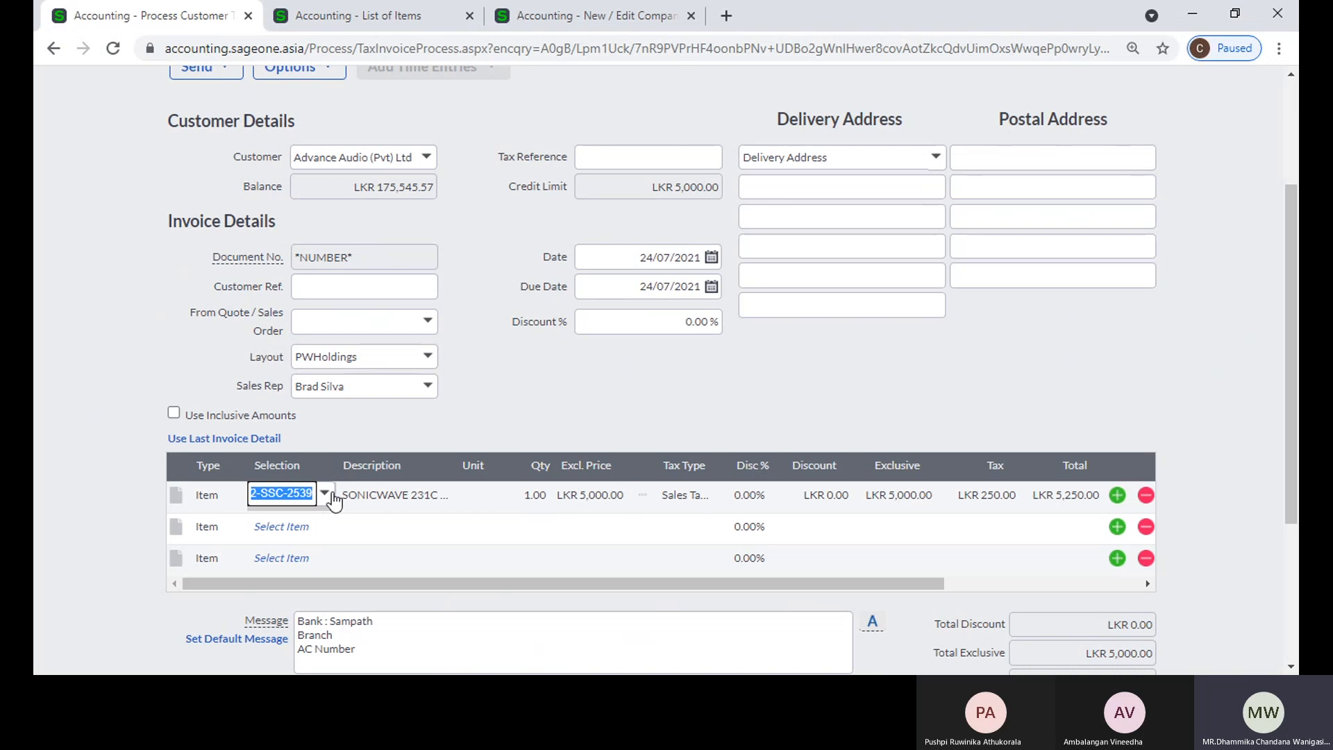
click(332, 494)
click(426, 220)
key(Tab)
key(Tab)
key(Tab)
key(Tab)
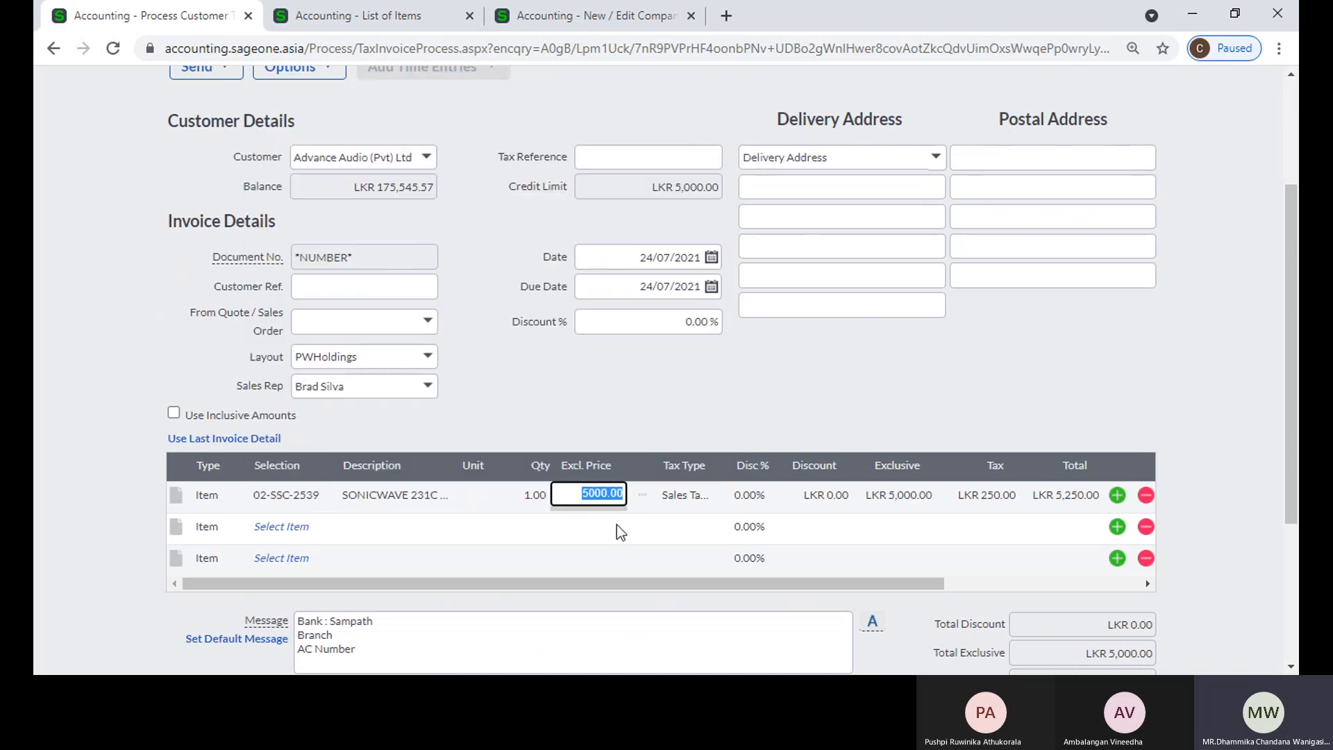
key(BackSpace)
key(BackSpace)
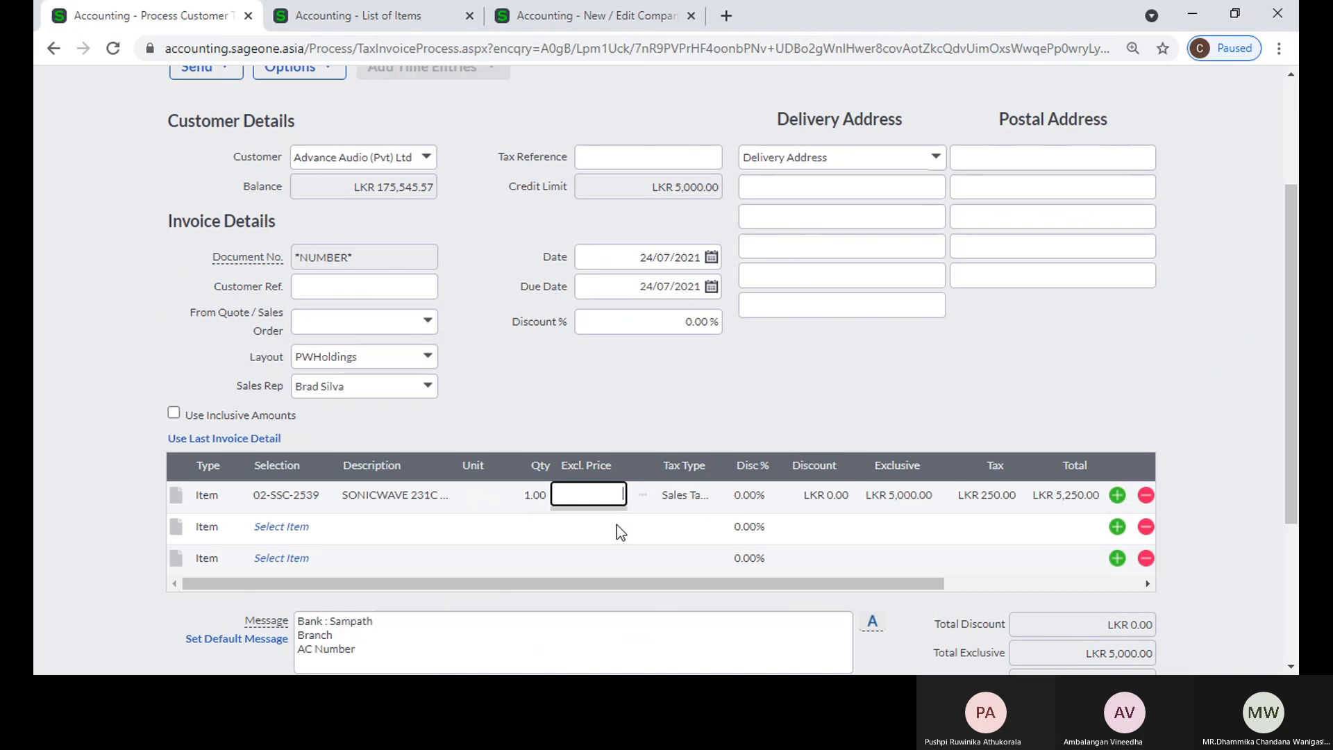
text(6000)
key(Tab)
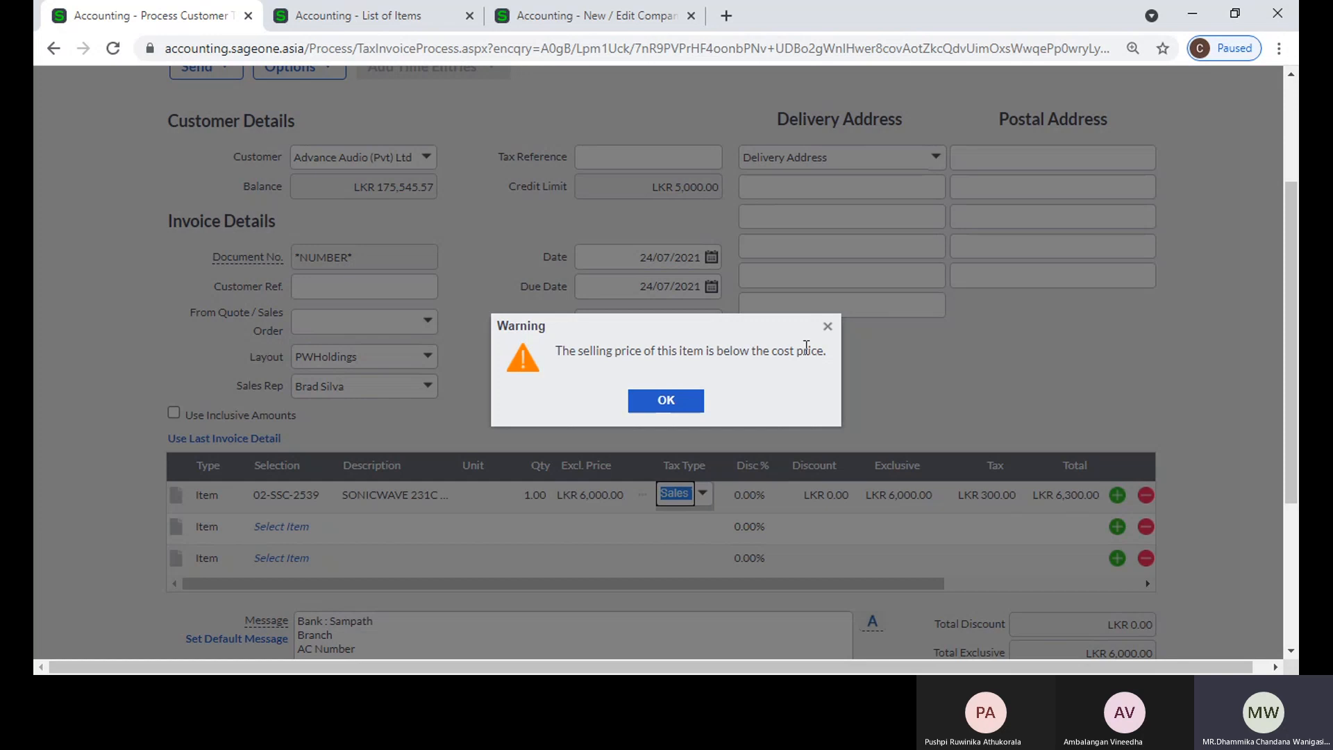
Step: Enable displaying inactive items for selection on document lines in the item settings, and save the company settings
click(534, 19)
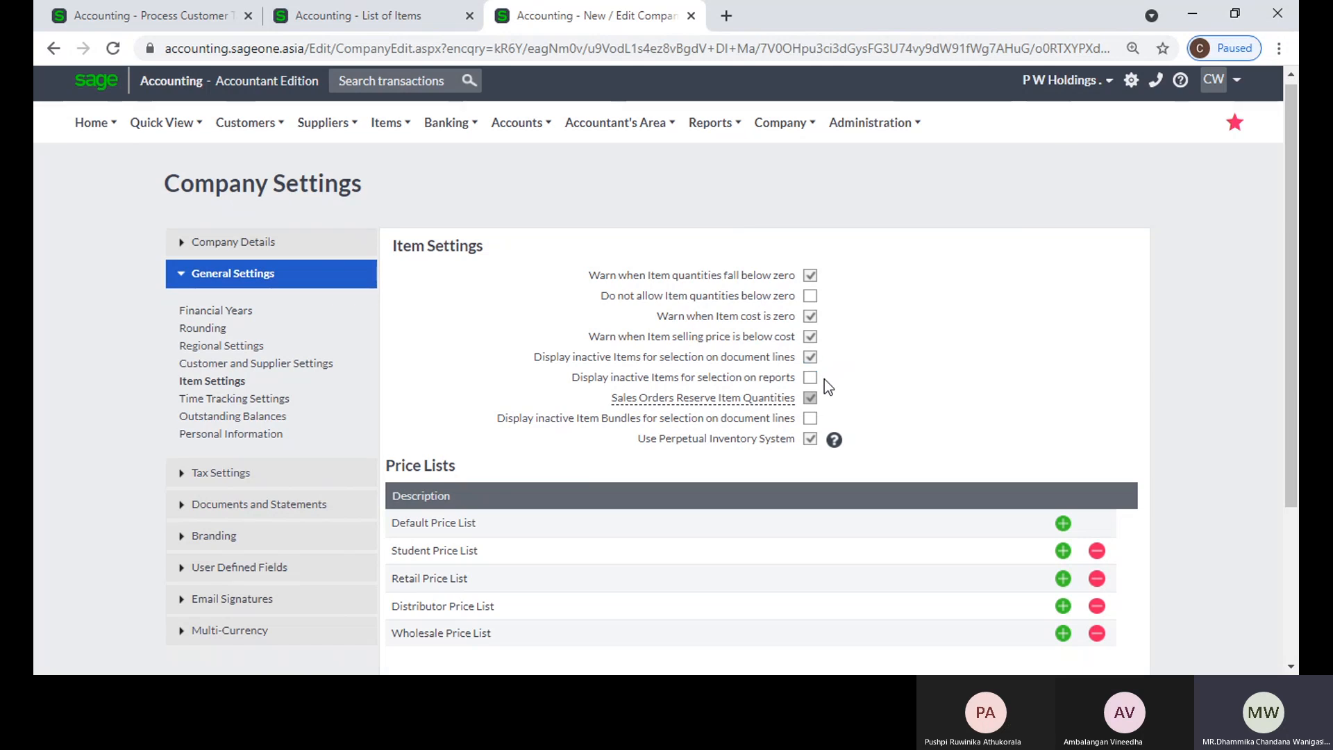
scroll(823, 379, down, 3)
click(556, 558)
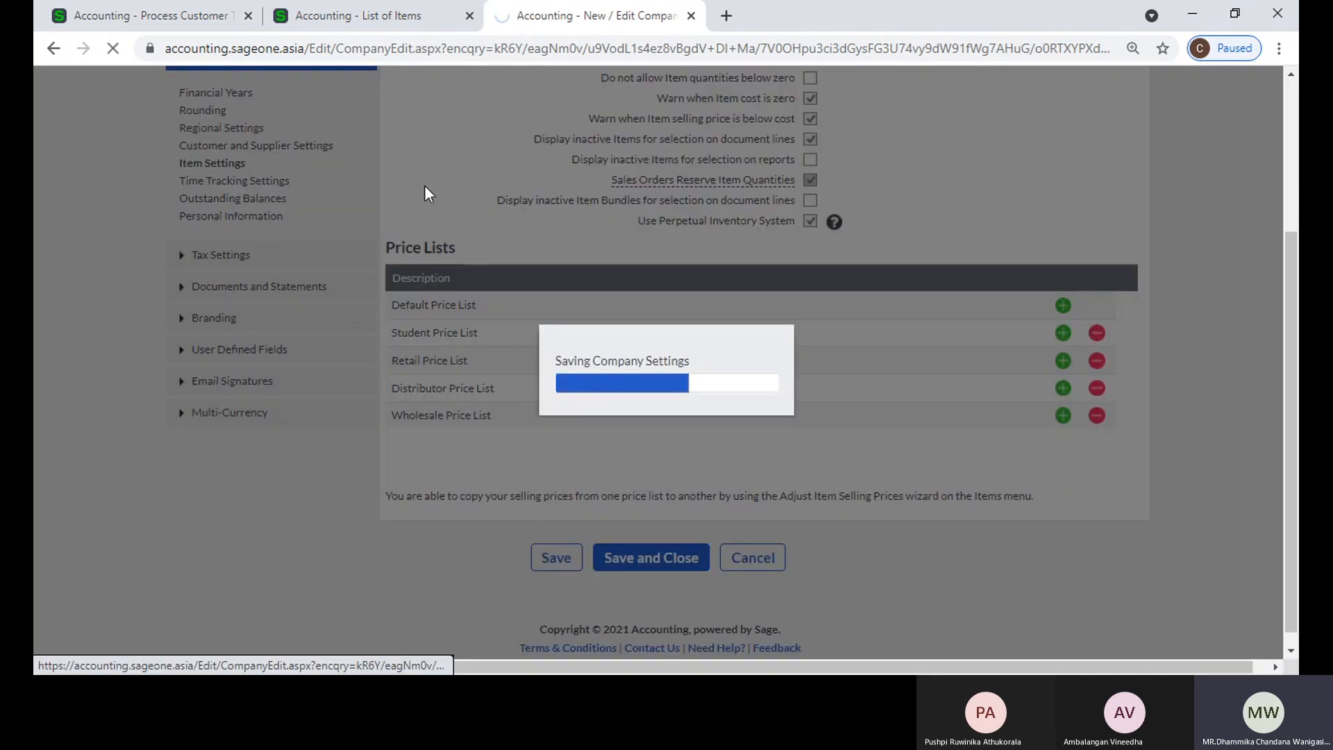
Step: Close the list of items and reopen the company's item settings, dismissing the error message
click(470, 15)
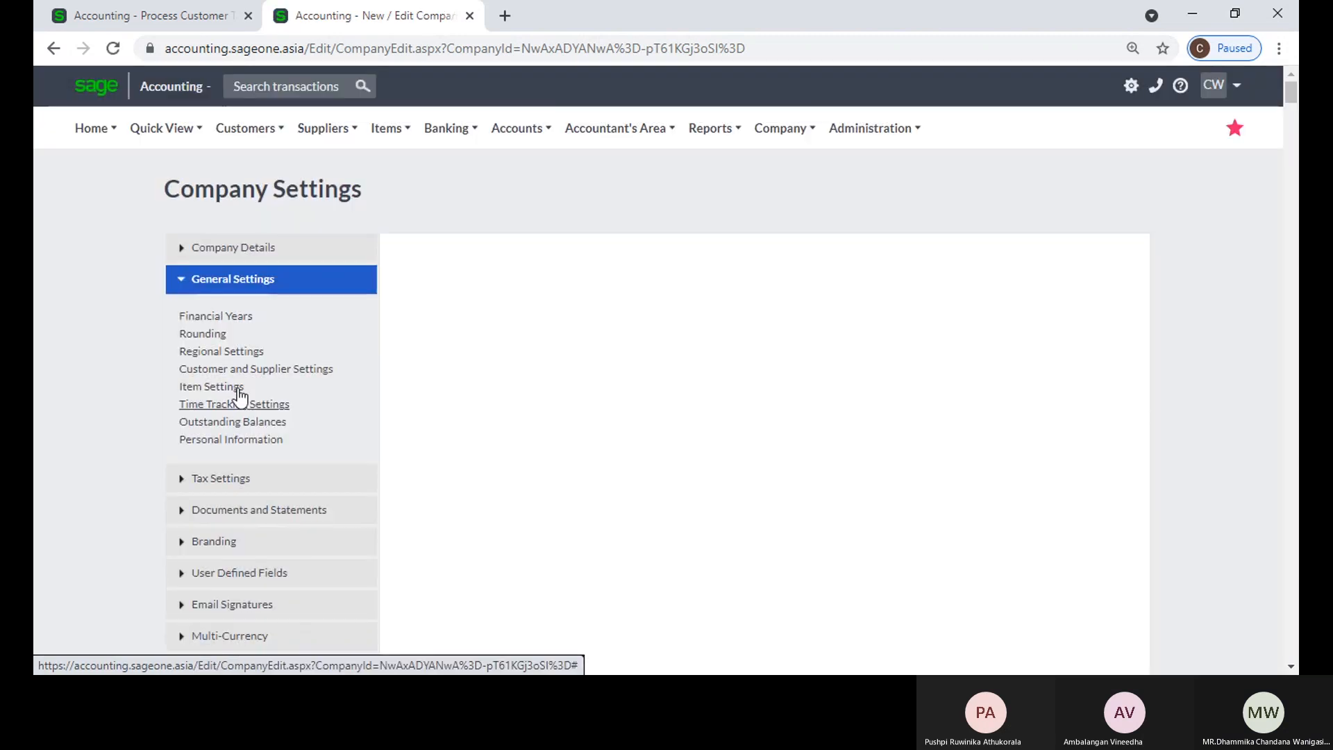
click(238, 388)
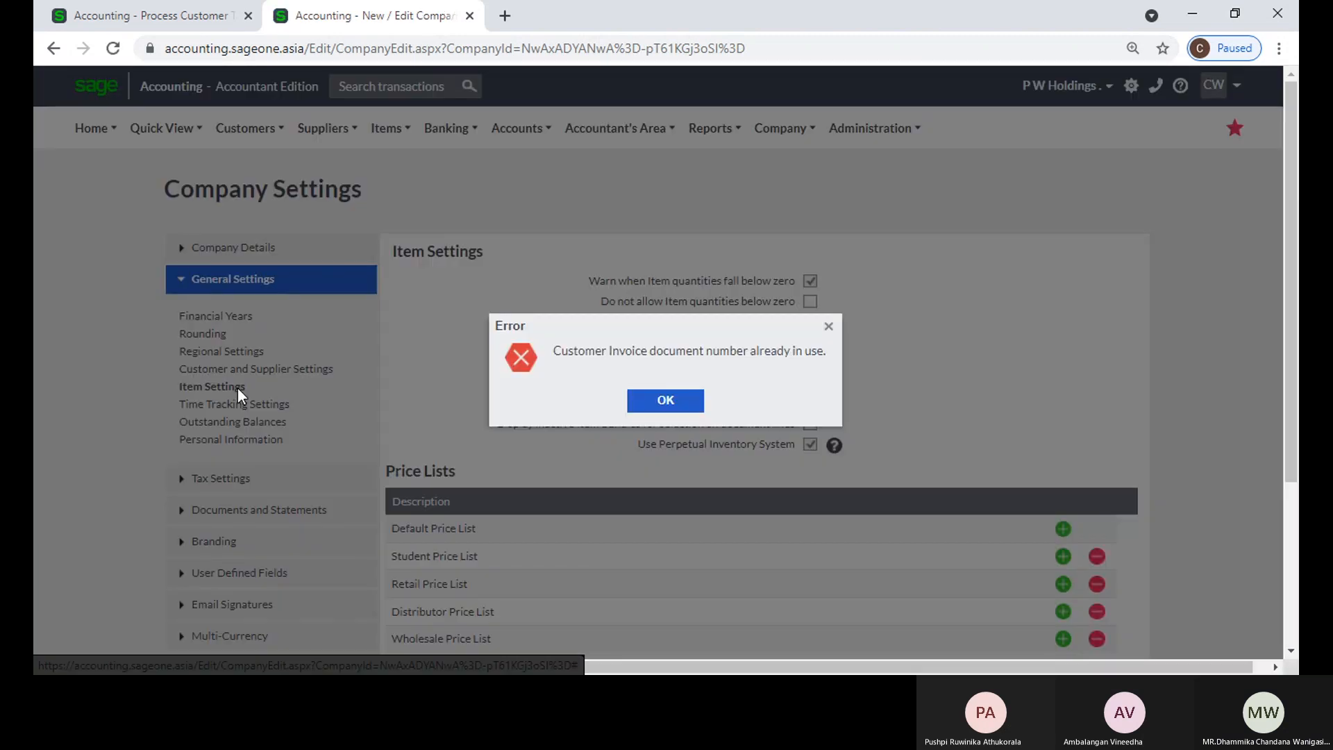
click(651, 408)
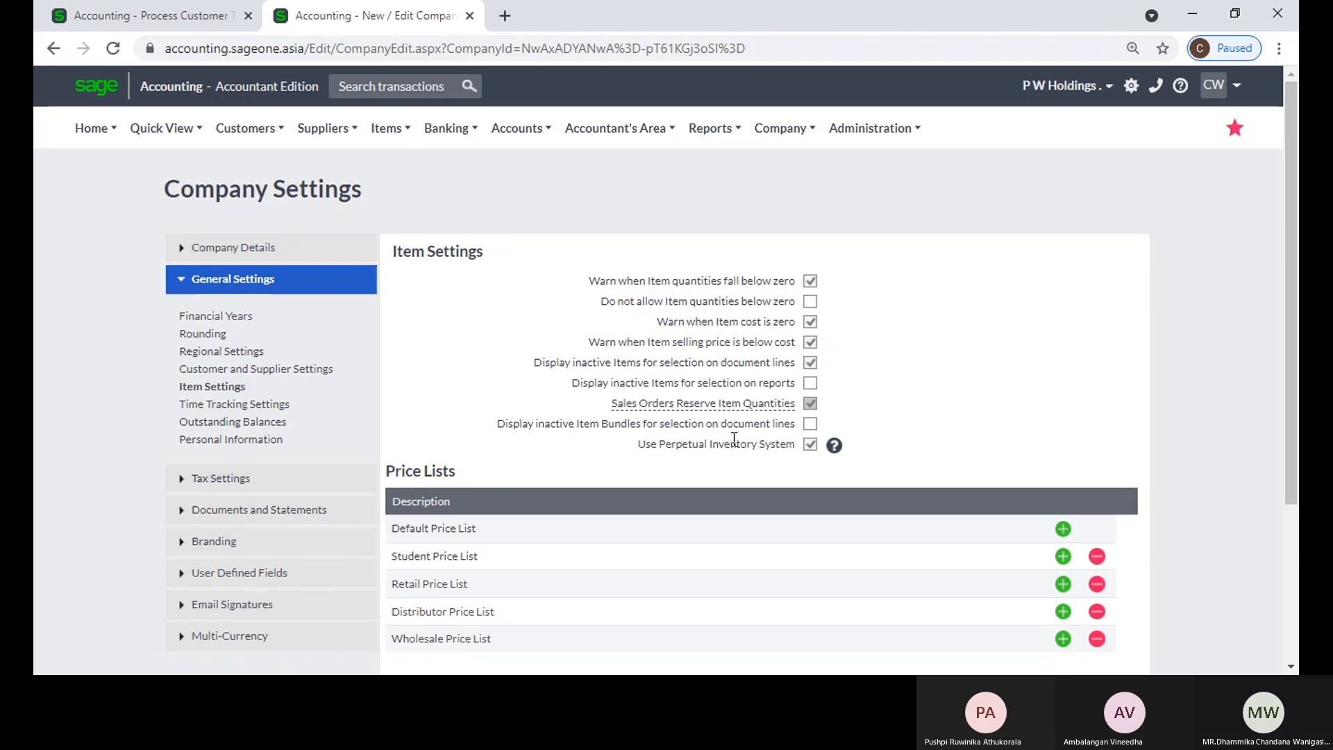
scroll(734, 439, down, 1)
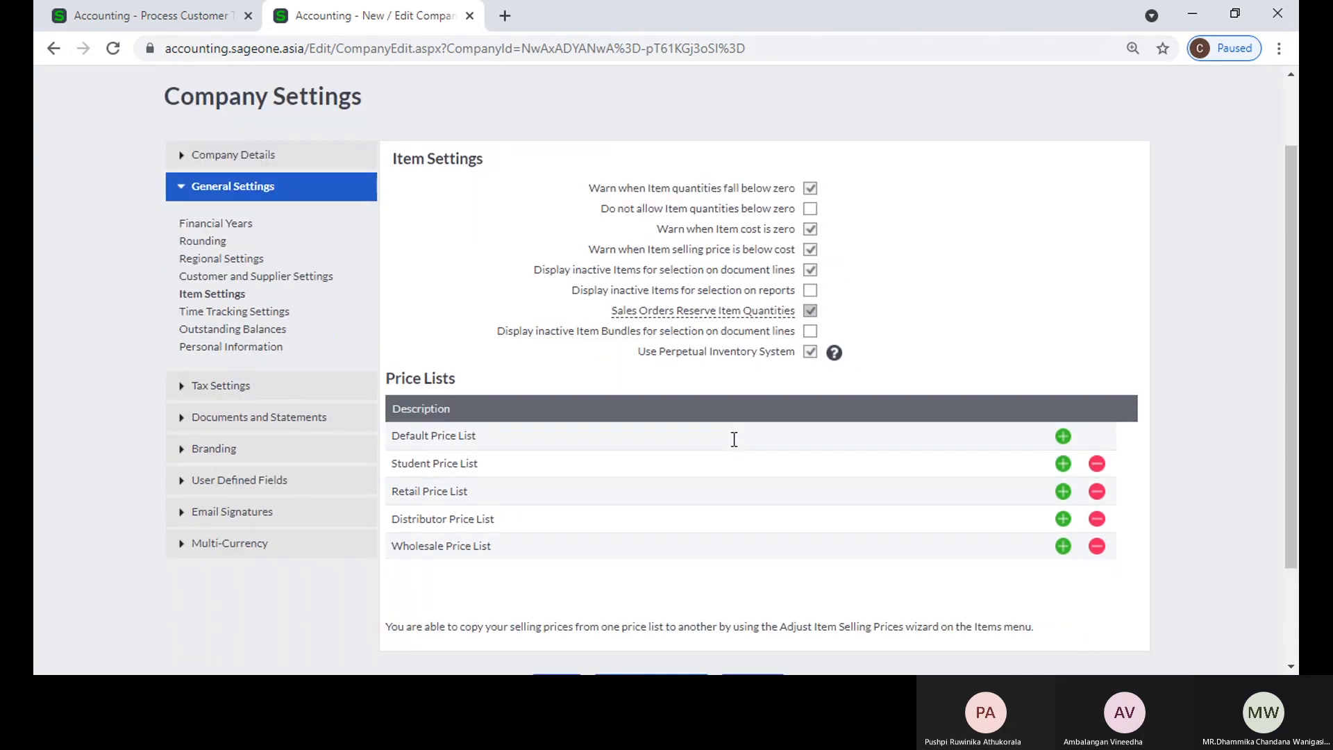
scroll(341, 317, up, 1)
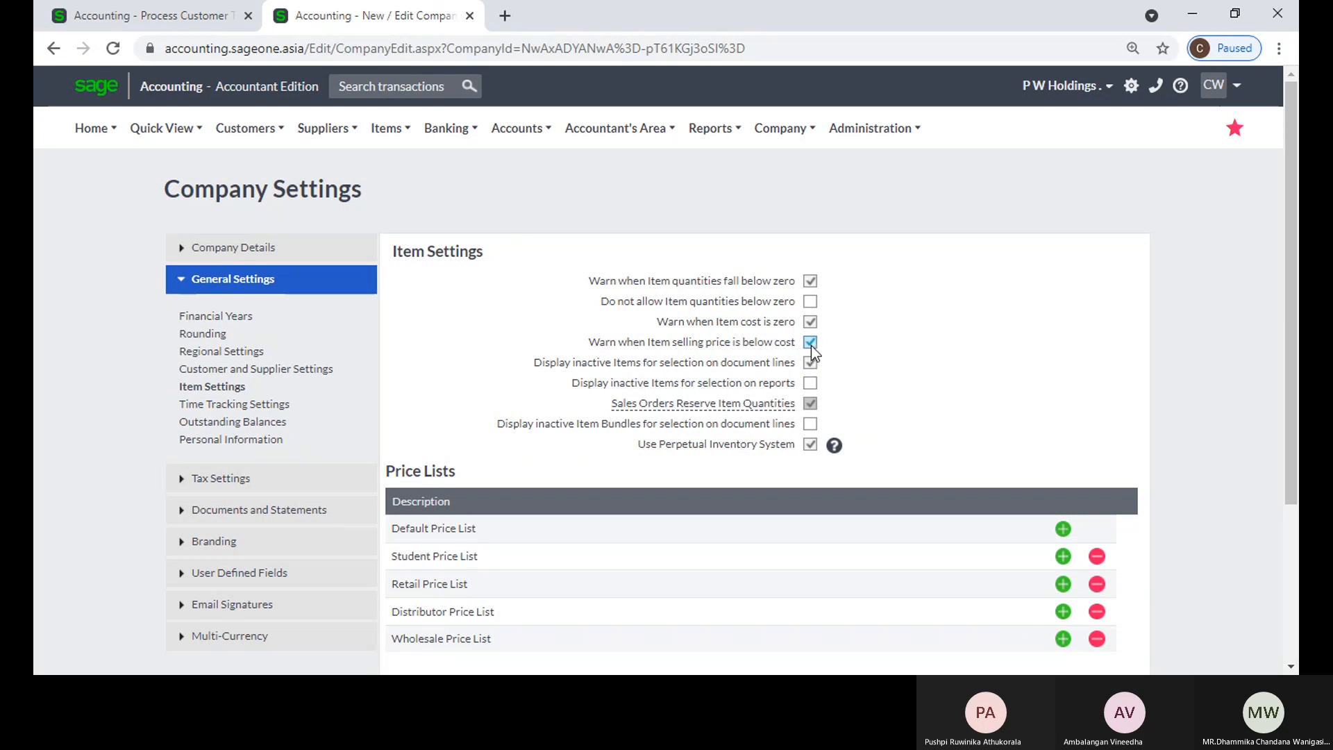
Step: Close the tax invoice's browser tab and switch to the company P W Holdings.
click(1065, 86)
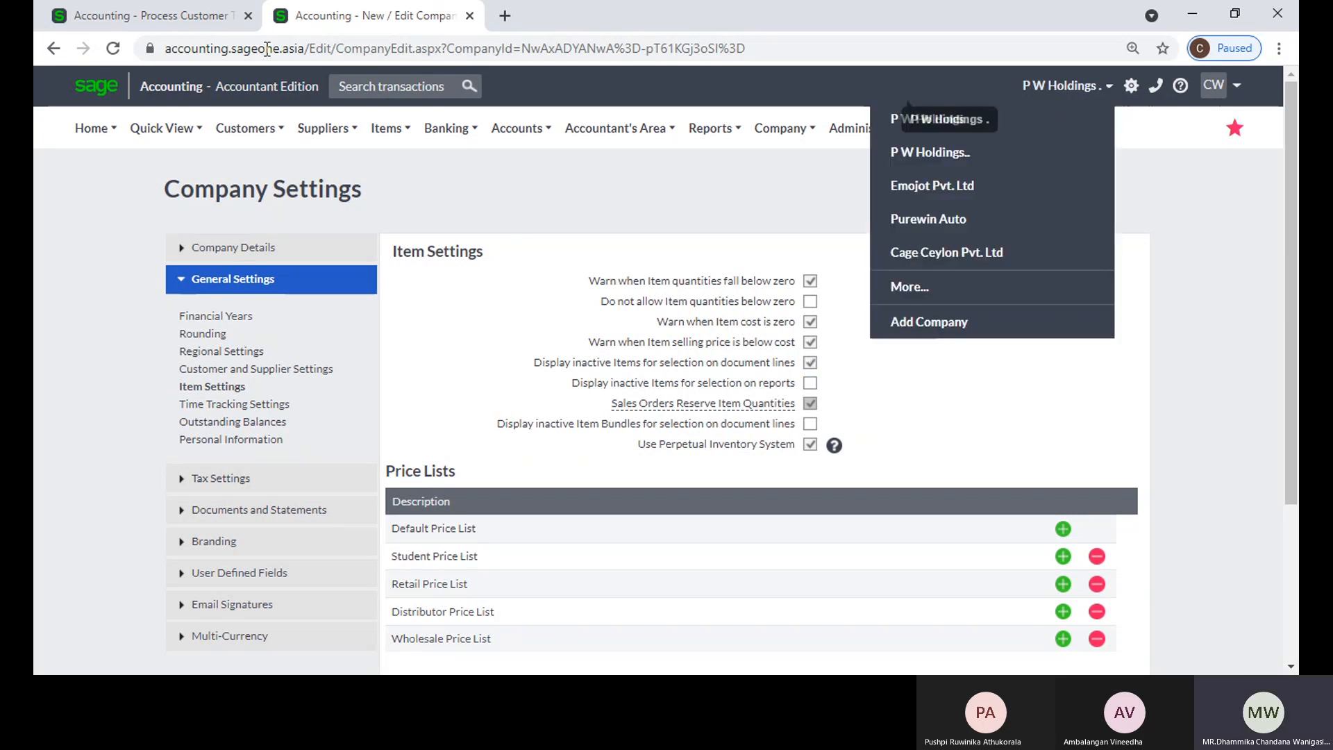
click(248, 16)
click(746, 157)
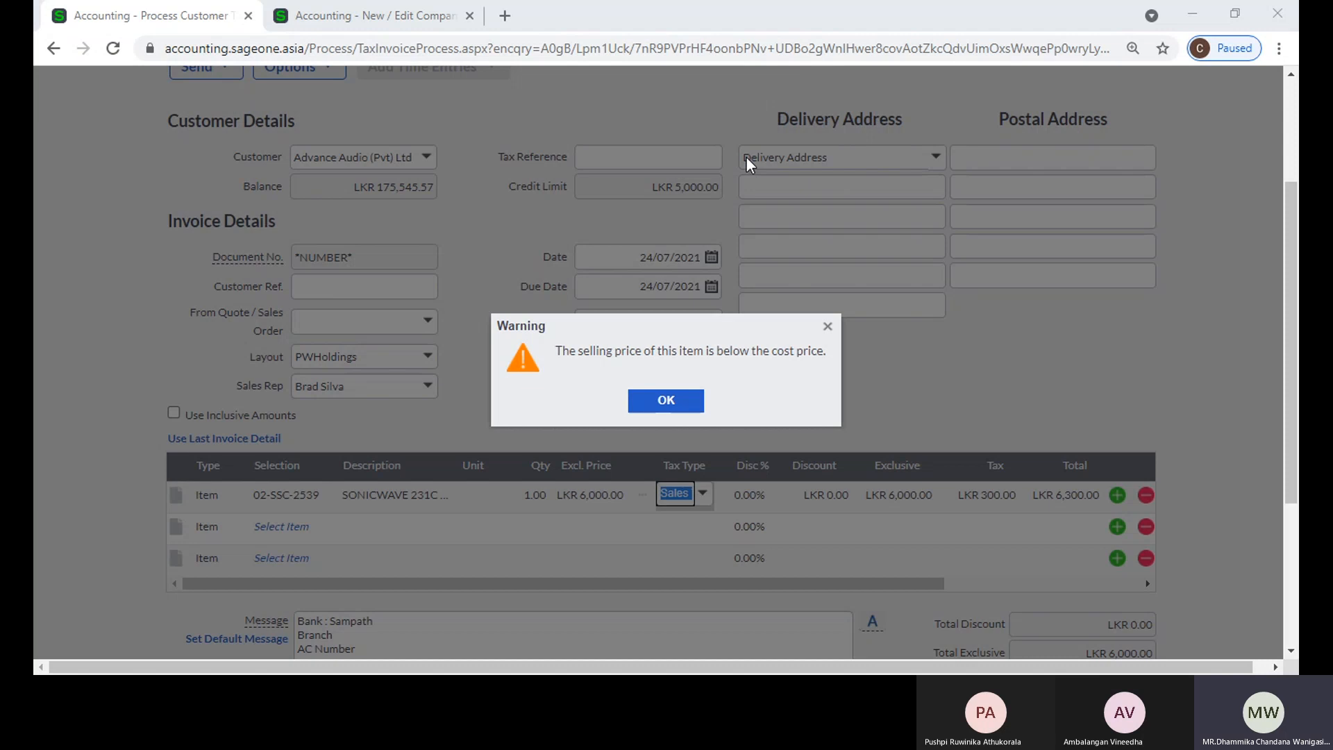
click(987, 145)
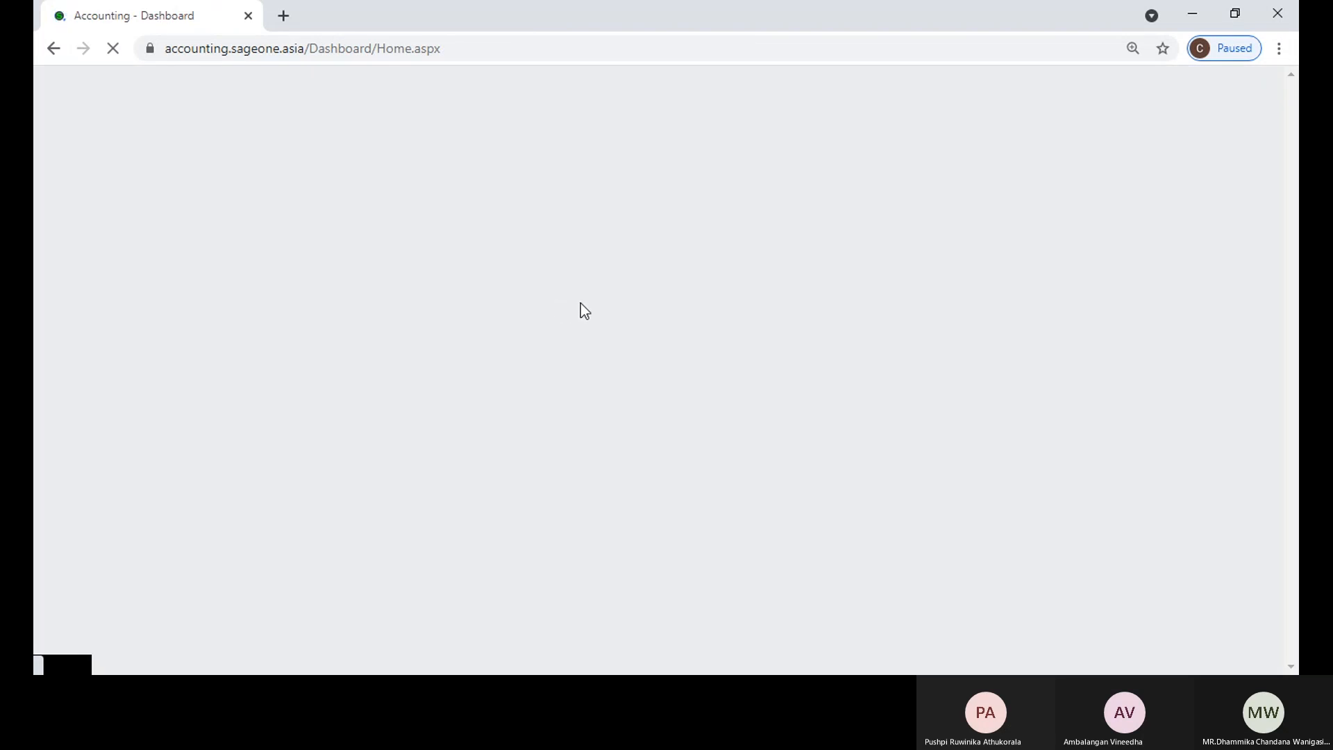
Step: Open the item settings in the P W Holdings.. company settings and duplicate the browser tab
click(782, 132)
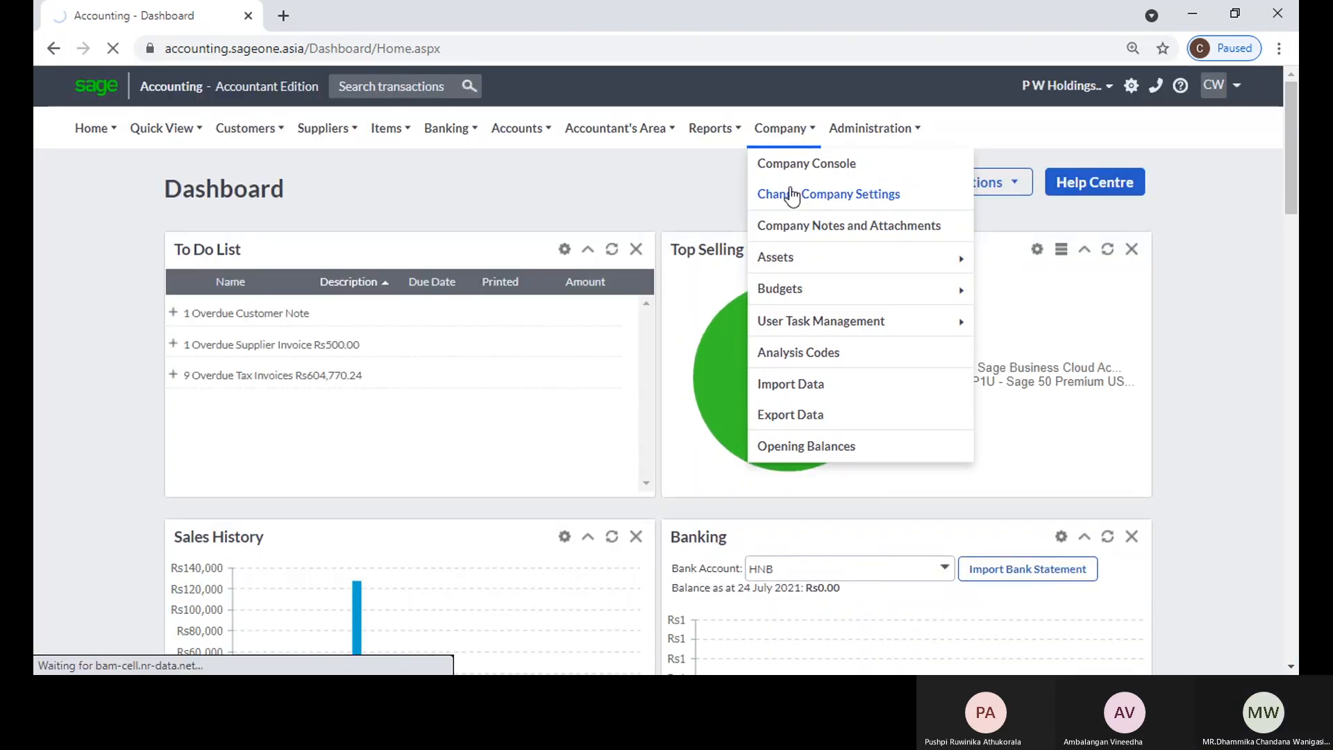
click(792, 196)
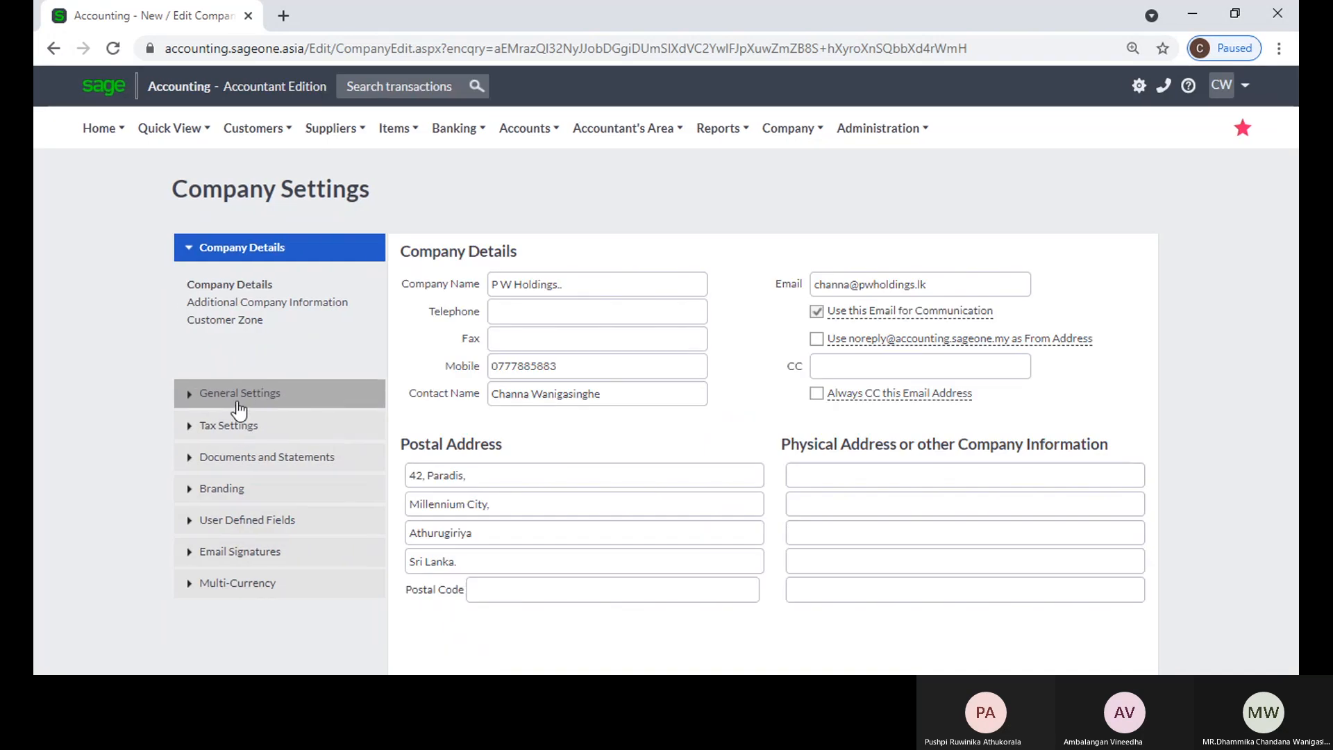
click(238, 401)
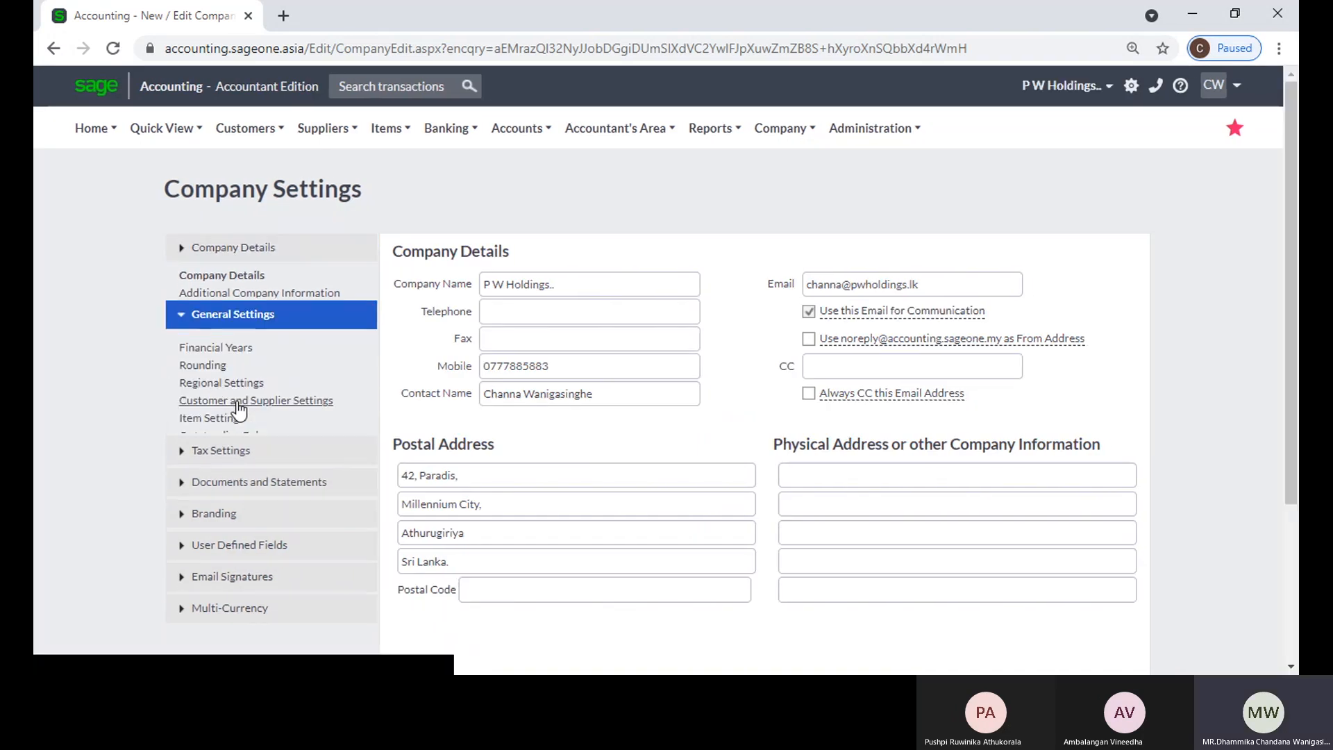
click(220, 390)
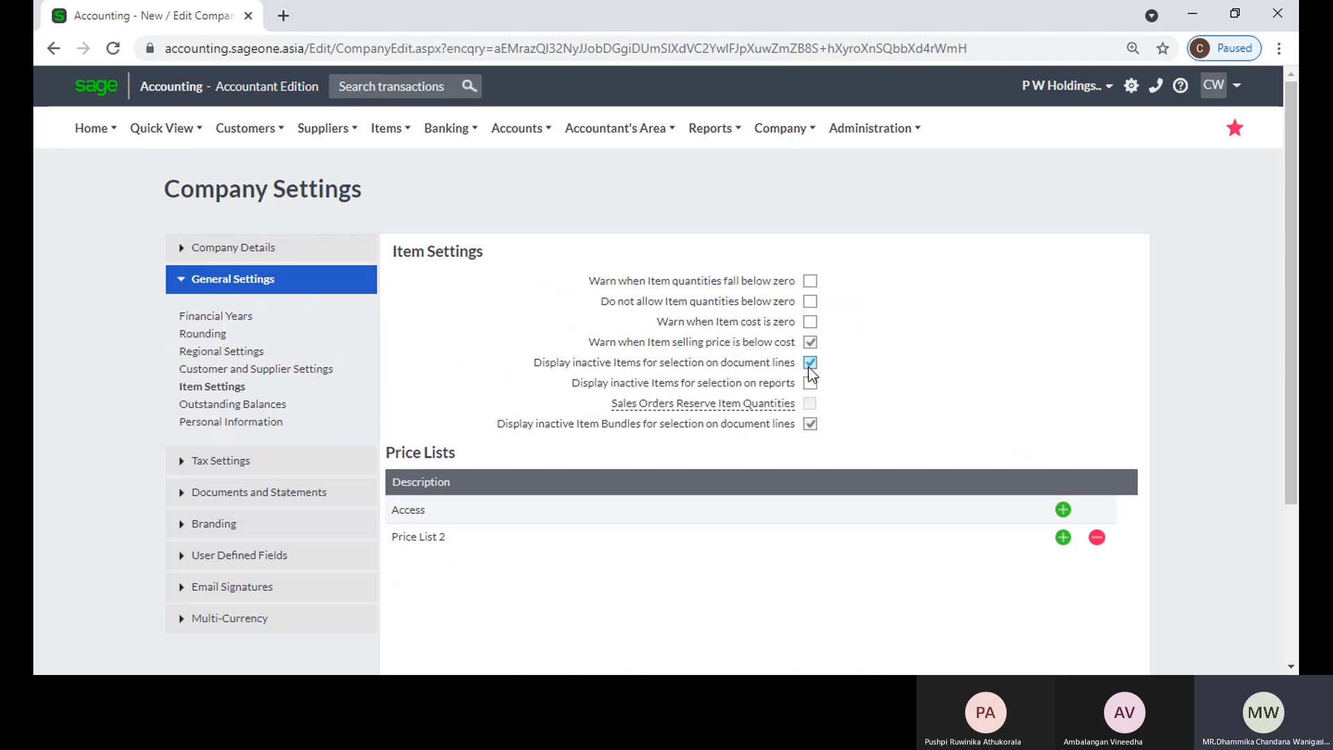
right_click(159, 18)
click(205, 153)
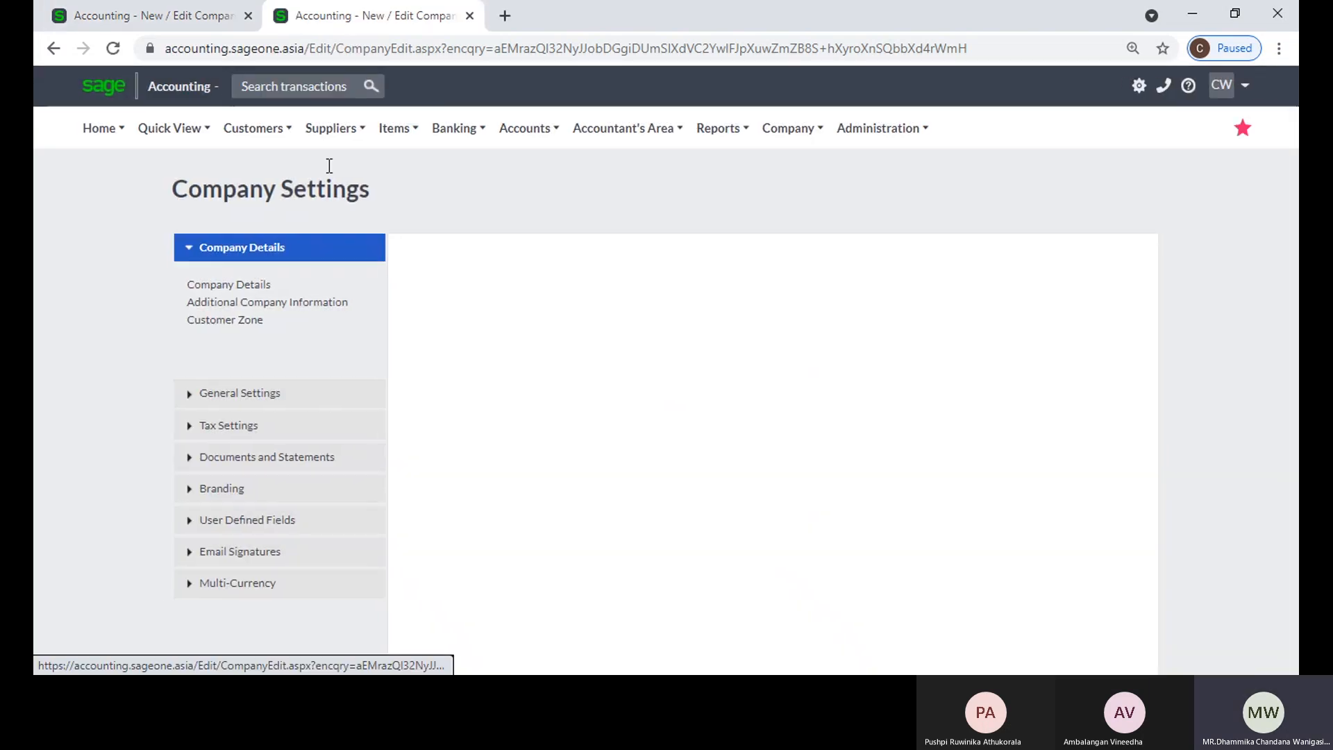
Step: Open item 001 (Security) from the list of items, mark it as inactive and save it
click(389, 130)
mouse_move(398, 198)
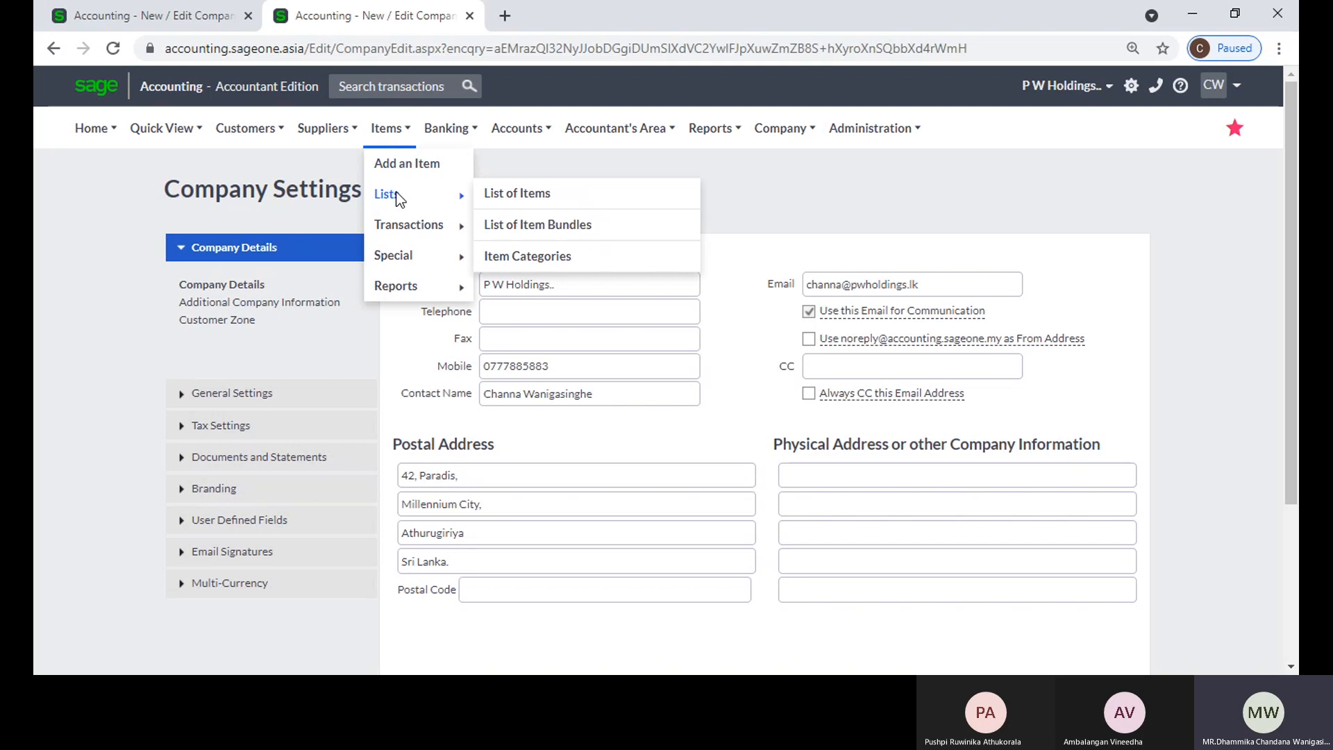
click(498, 195)
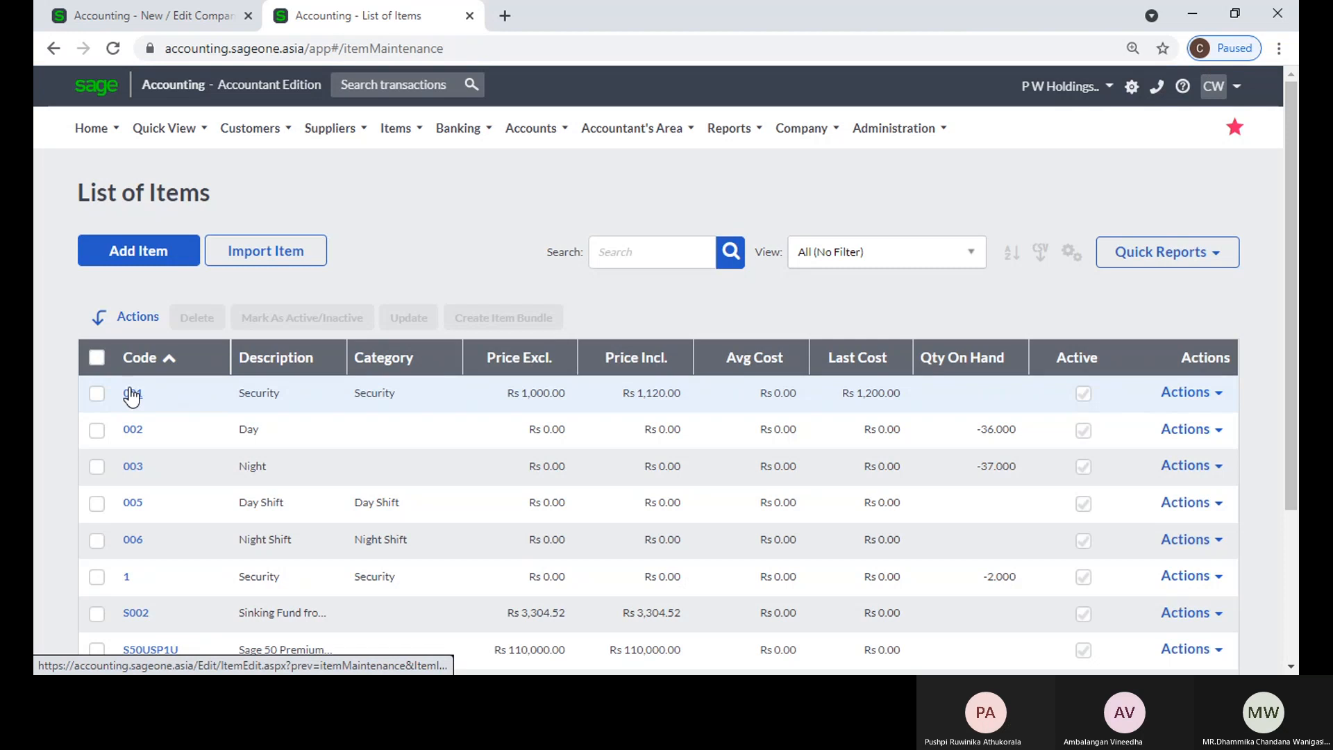
click(131, 395)
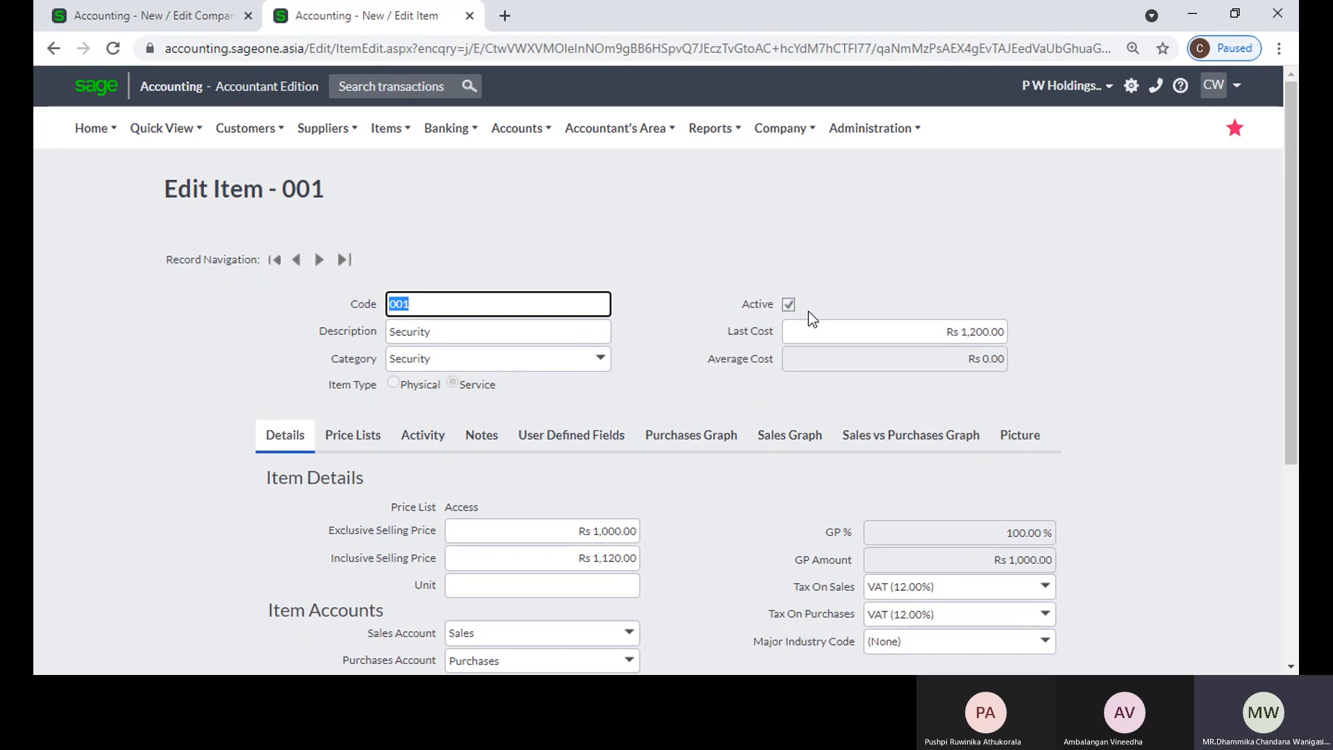
click(843, 295)
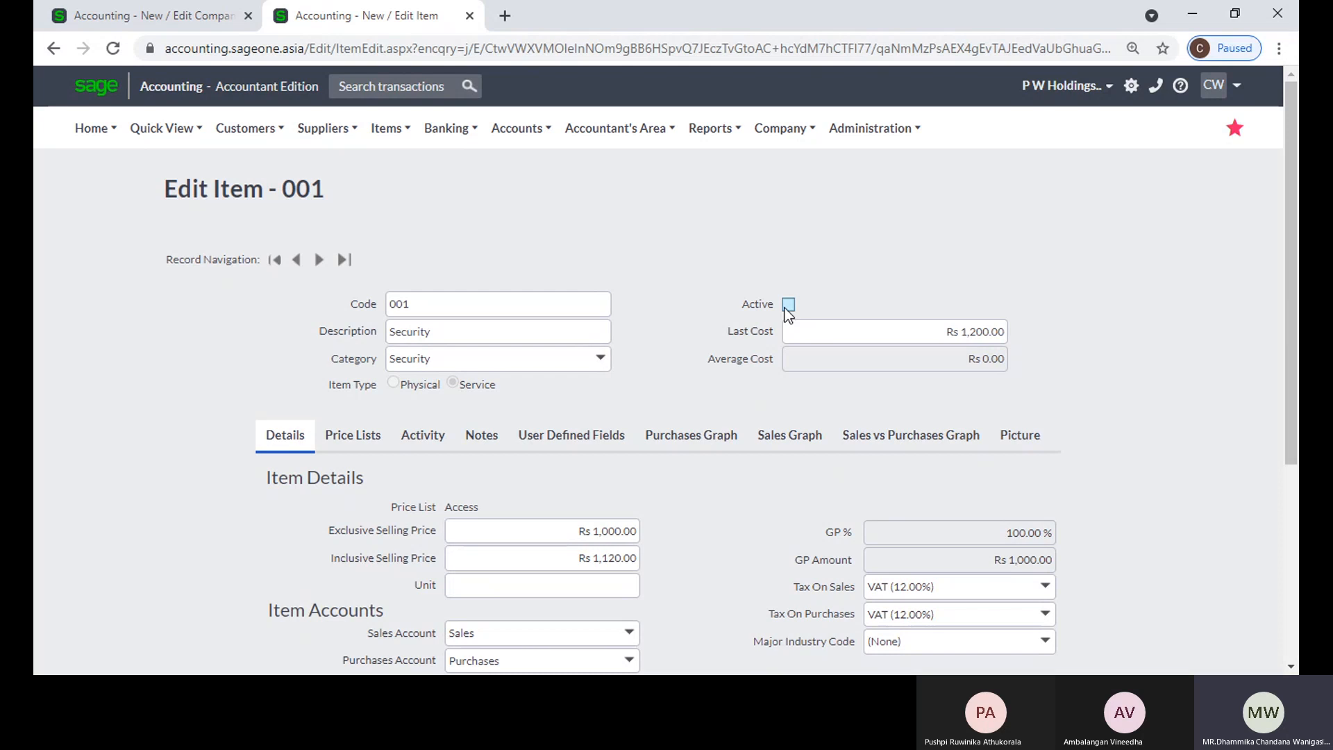
scroll(795, 304, down, 2)
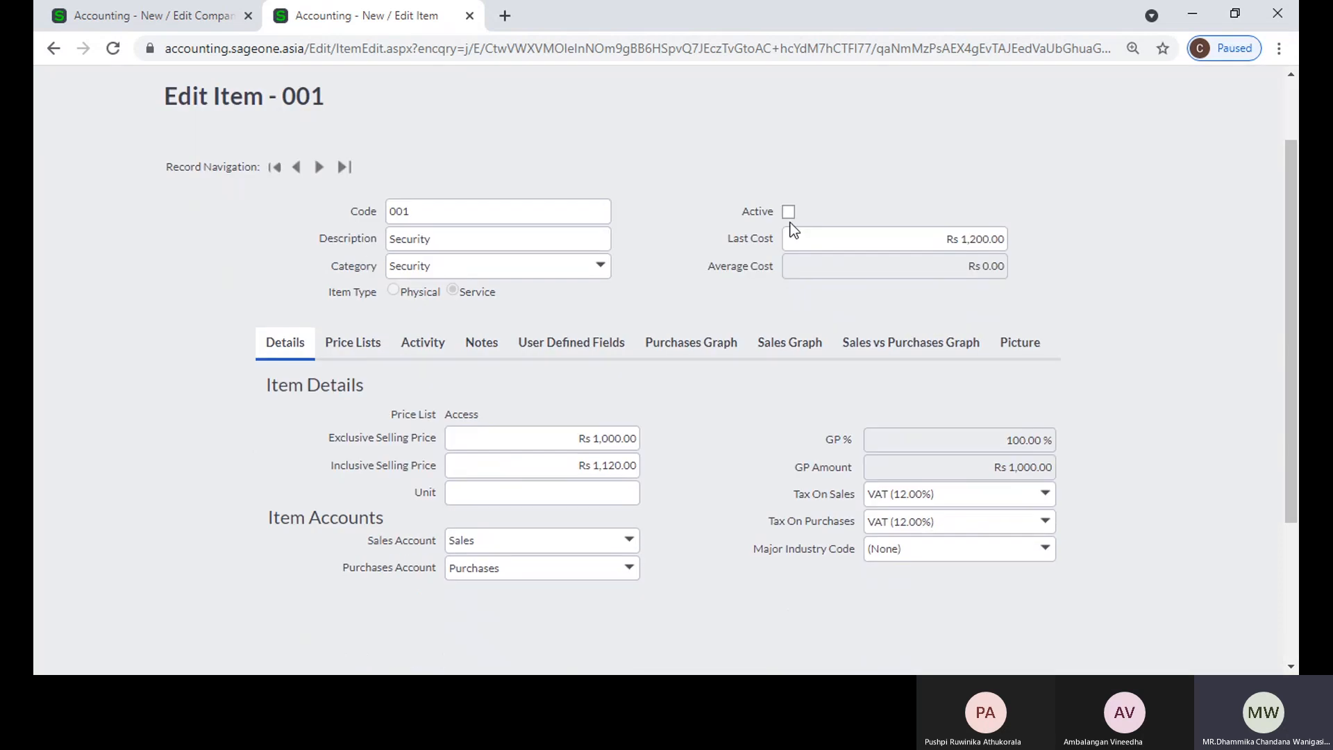
scroll(771, 281, down, 3)
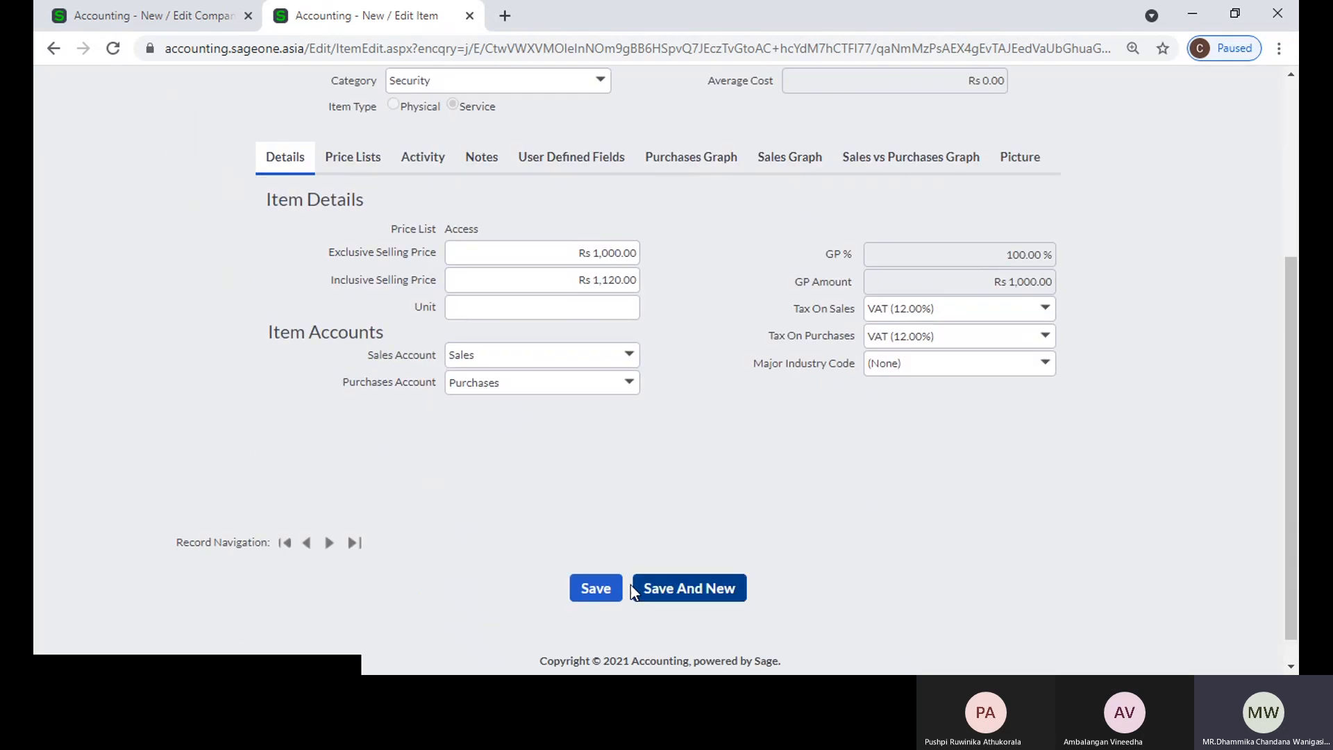
click(611, 595)
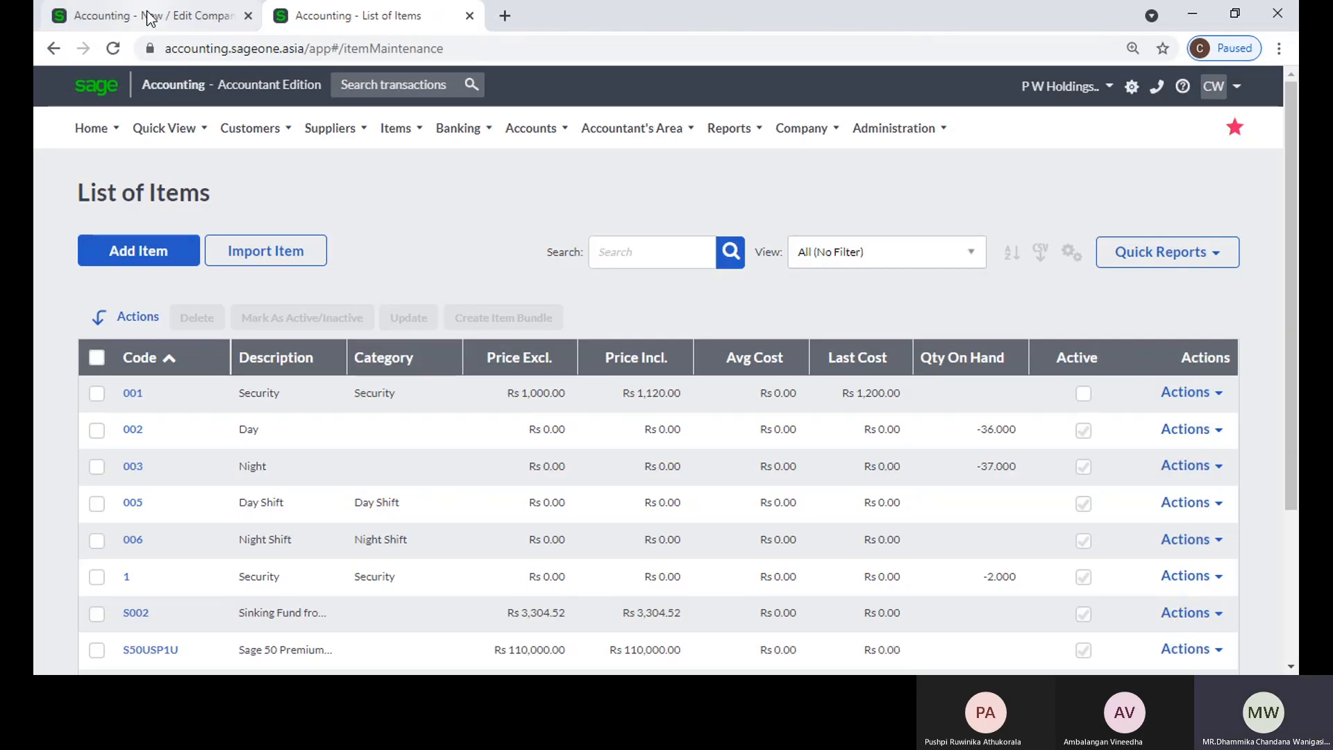
Step: Turn off displaying inactive items for selection on document lines in the item settings, and switch company without saving
click(148, 16)
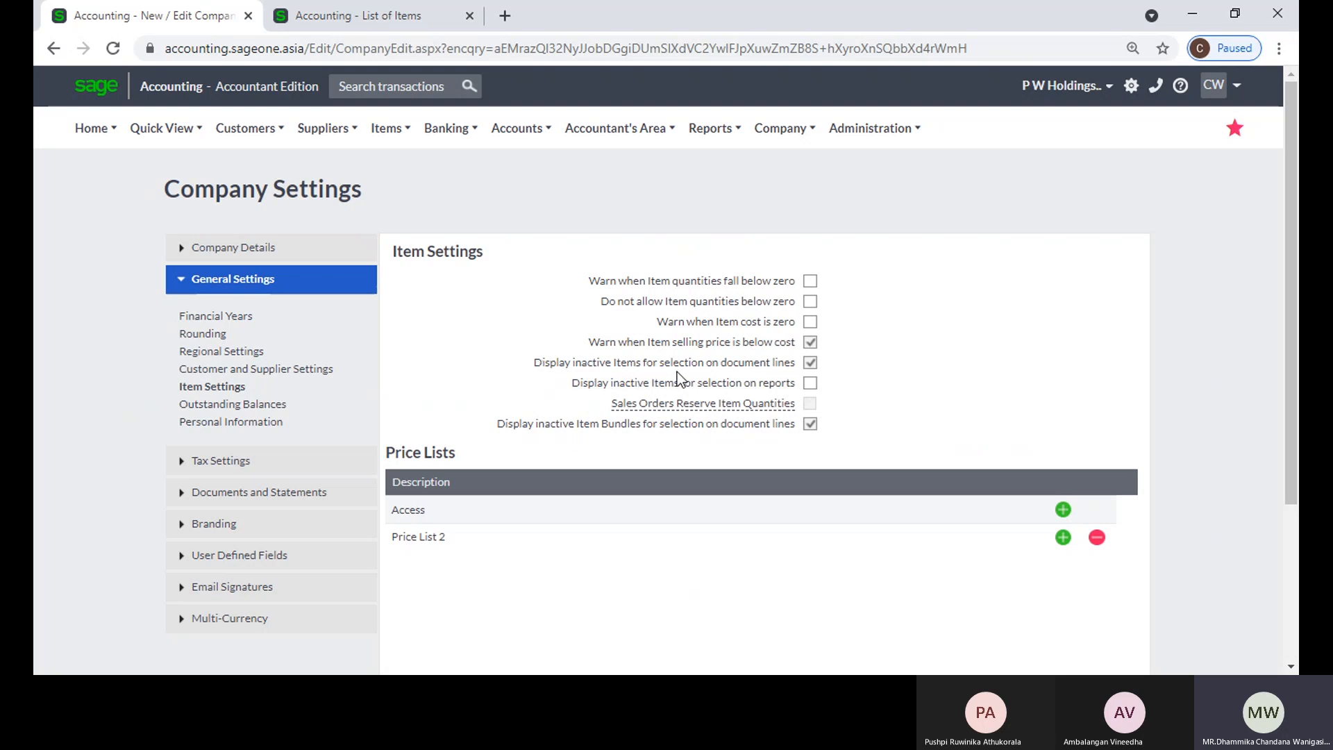
click(814, 363)
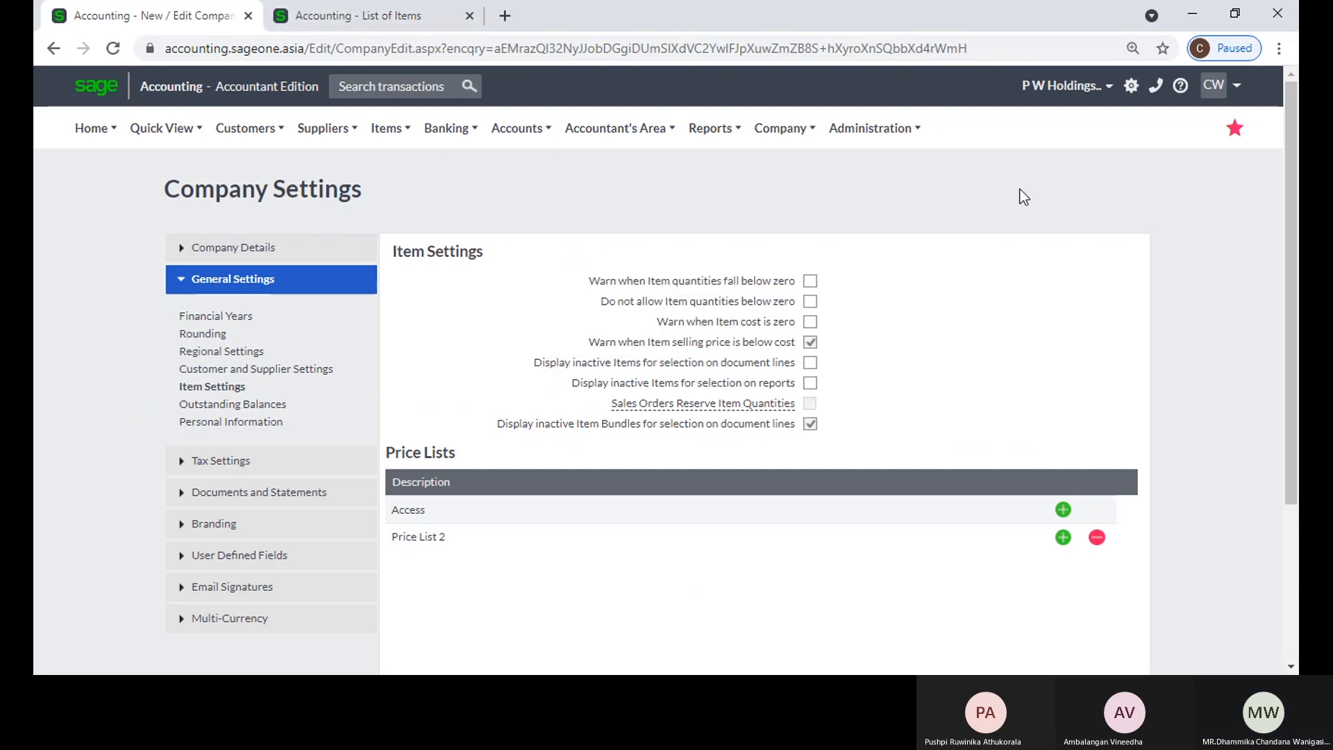
click(1057, 101)
click(931, 147)
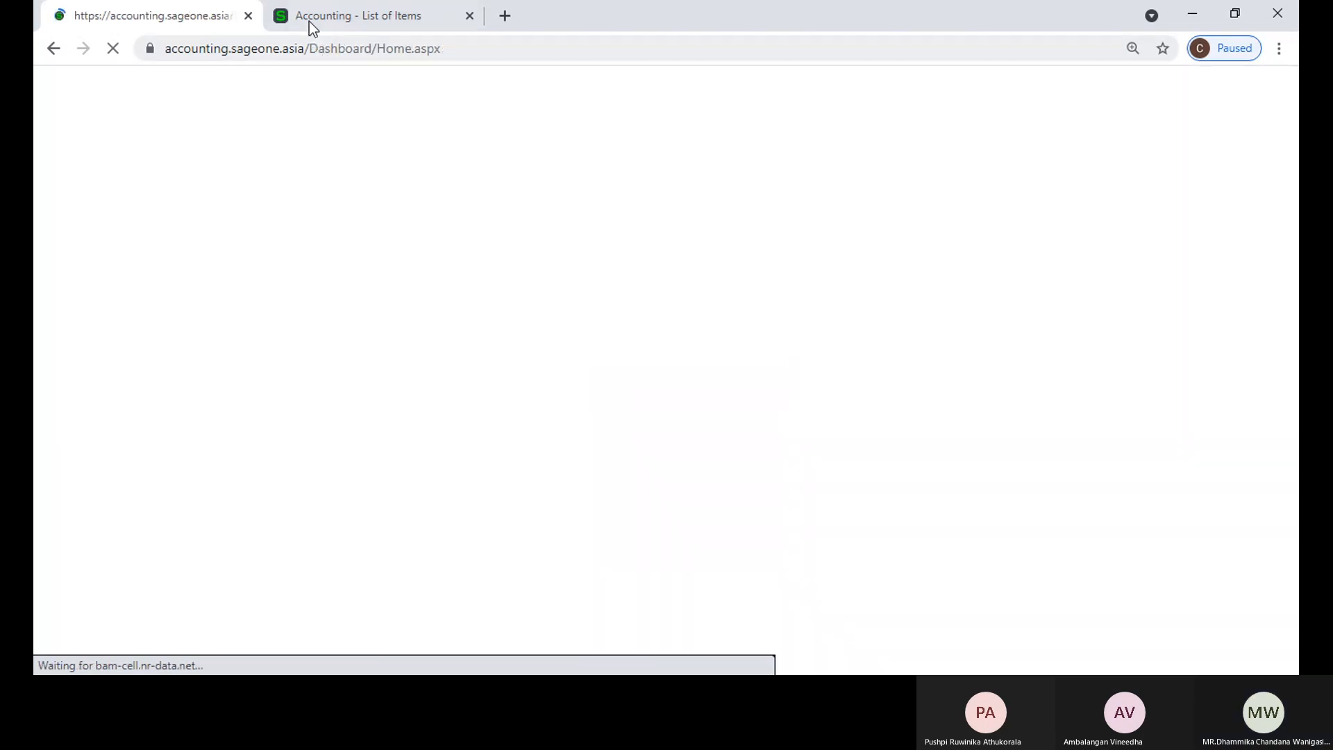
Step: Close the dashboard's browser tab and switch from the list of items to the company P W Holdings
click(310, 22)
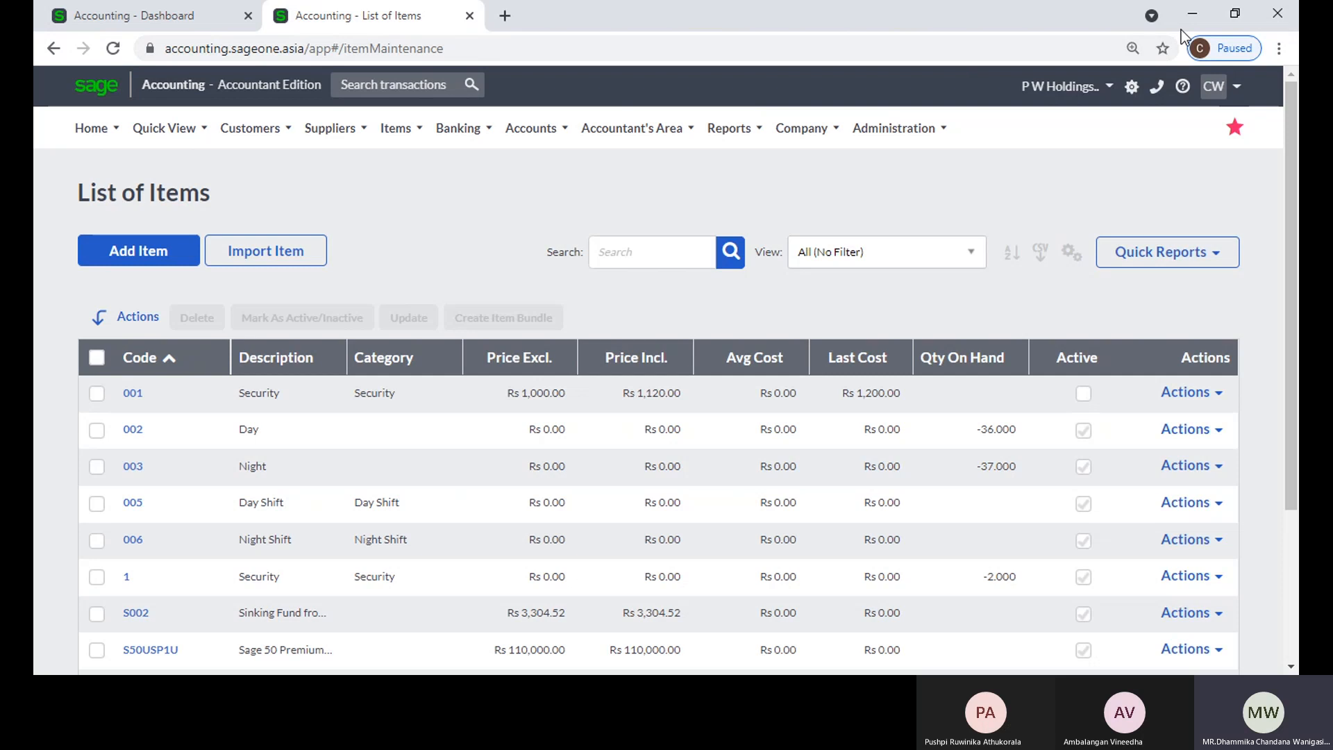
click(248, 16)
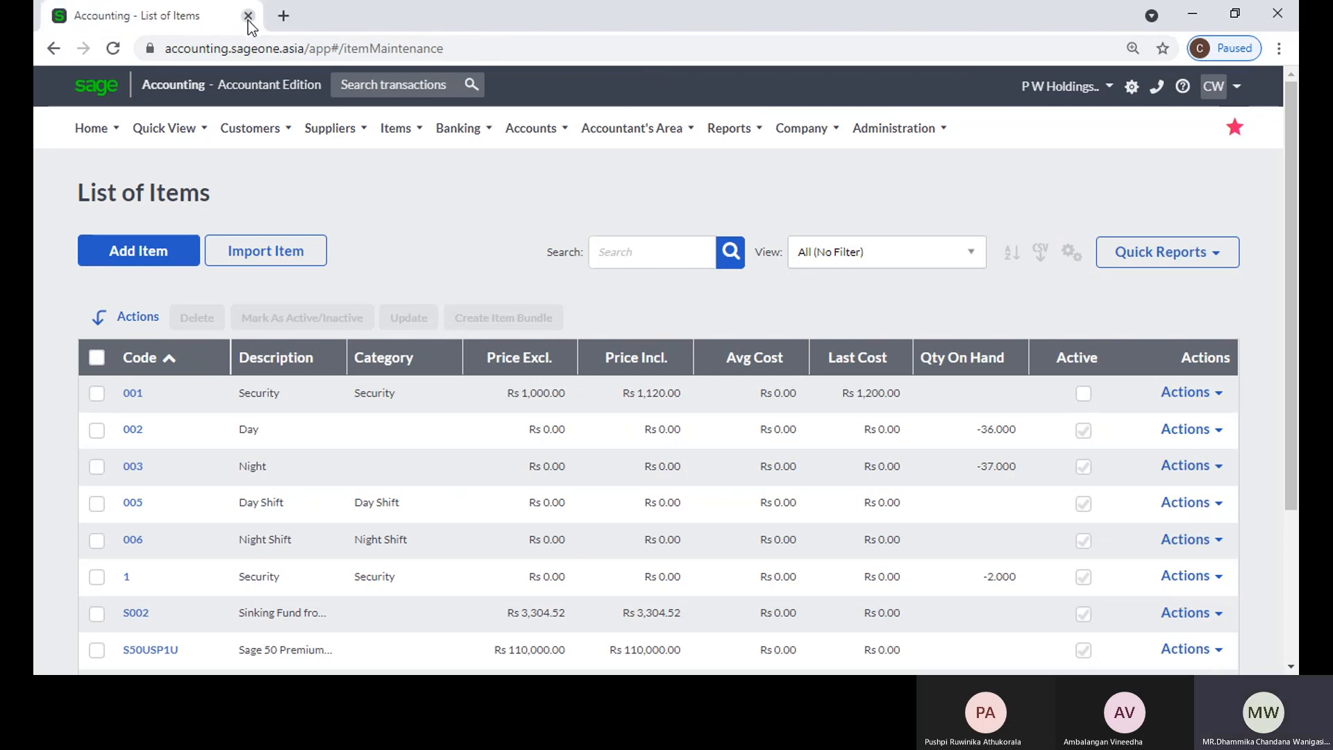
click(1022, 95)
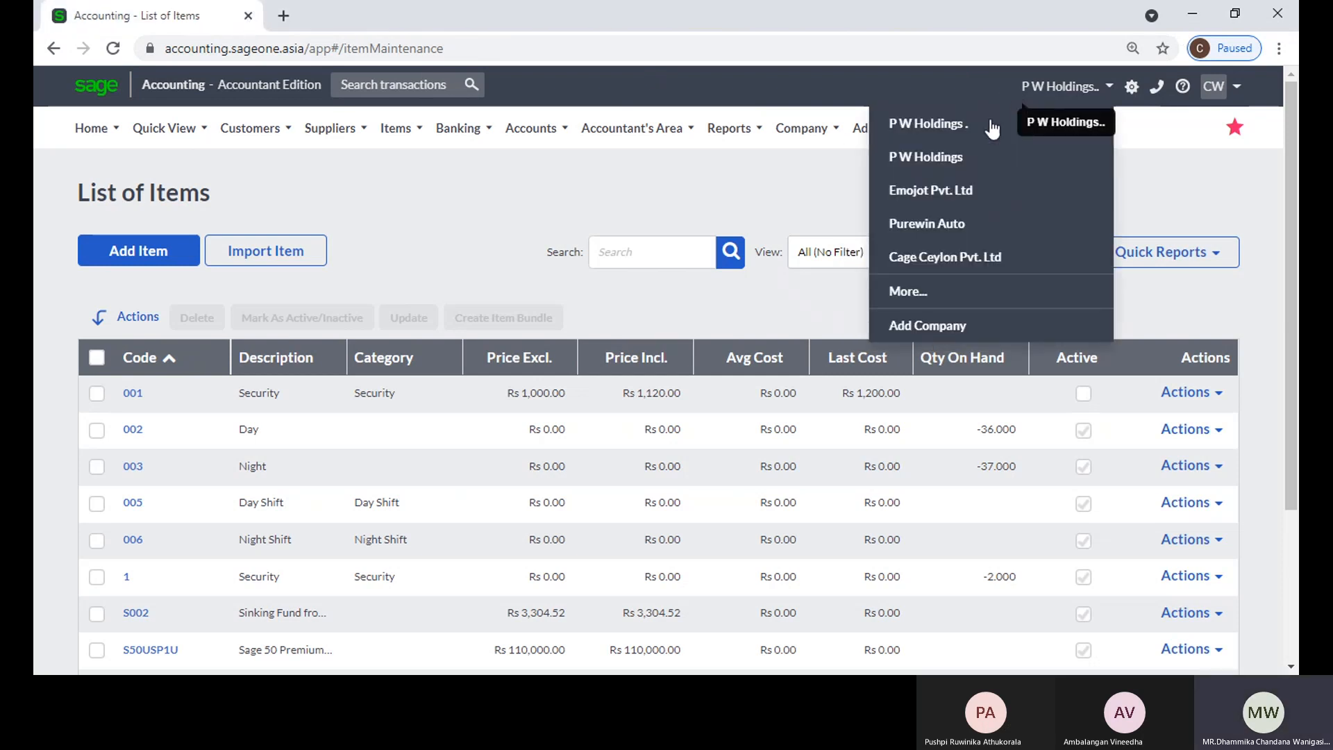
click(979, 124)
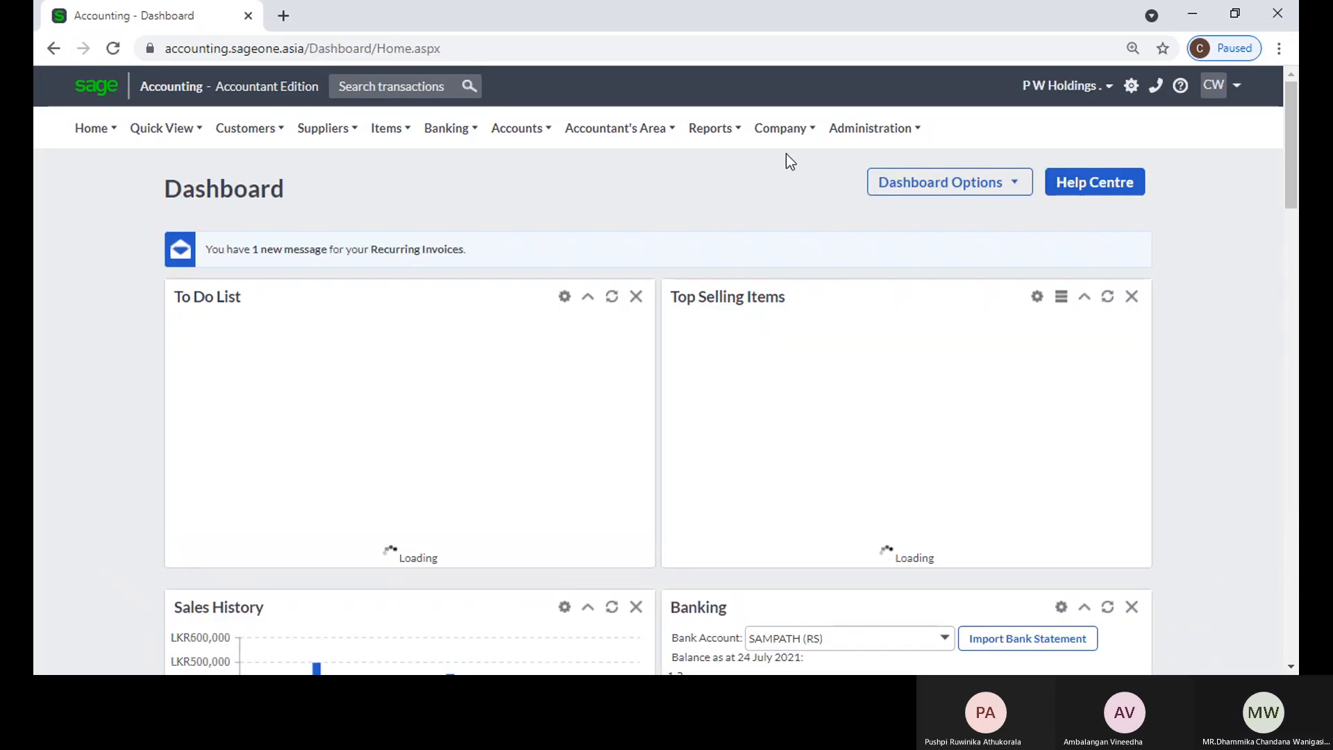
Step: Open the item settings in the P W Holdings . company settings and duplicate the browser tab
click(785, 132)
click(792, 201)
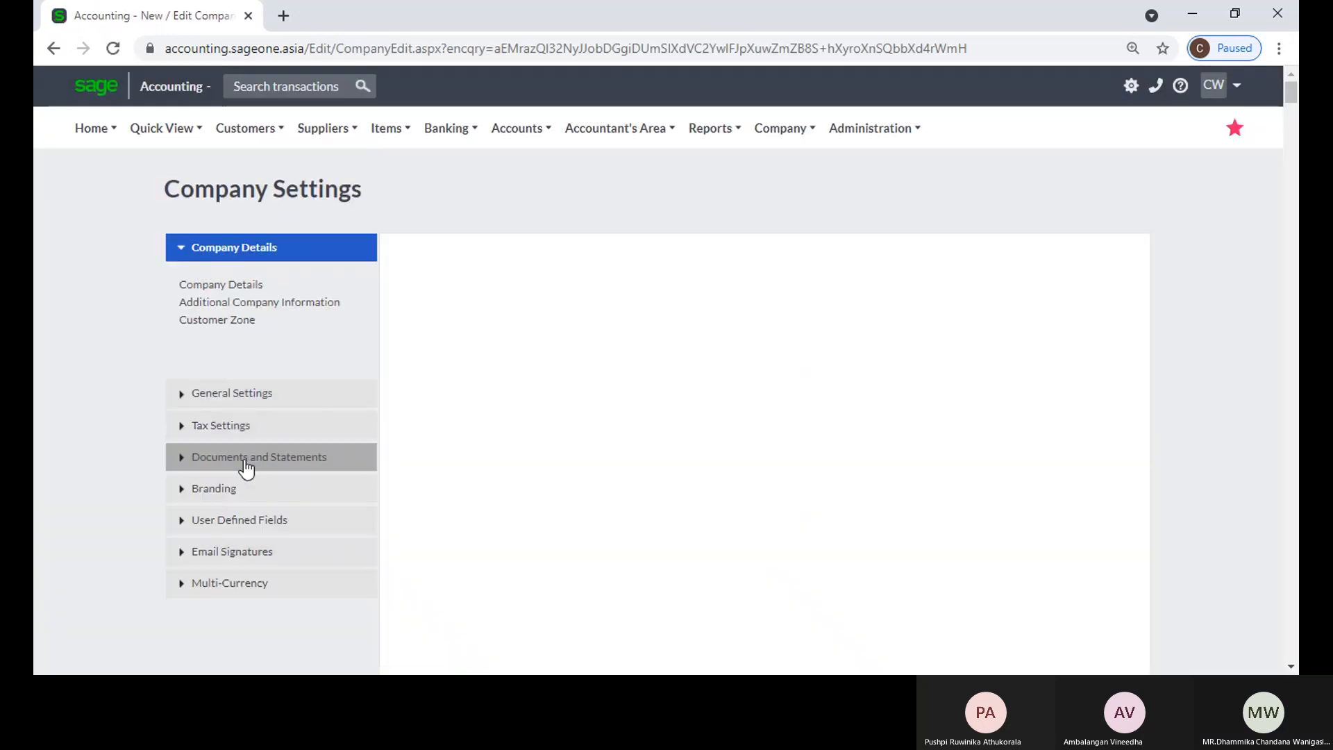
click(245, 459)
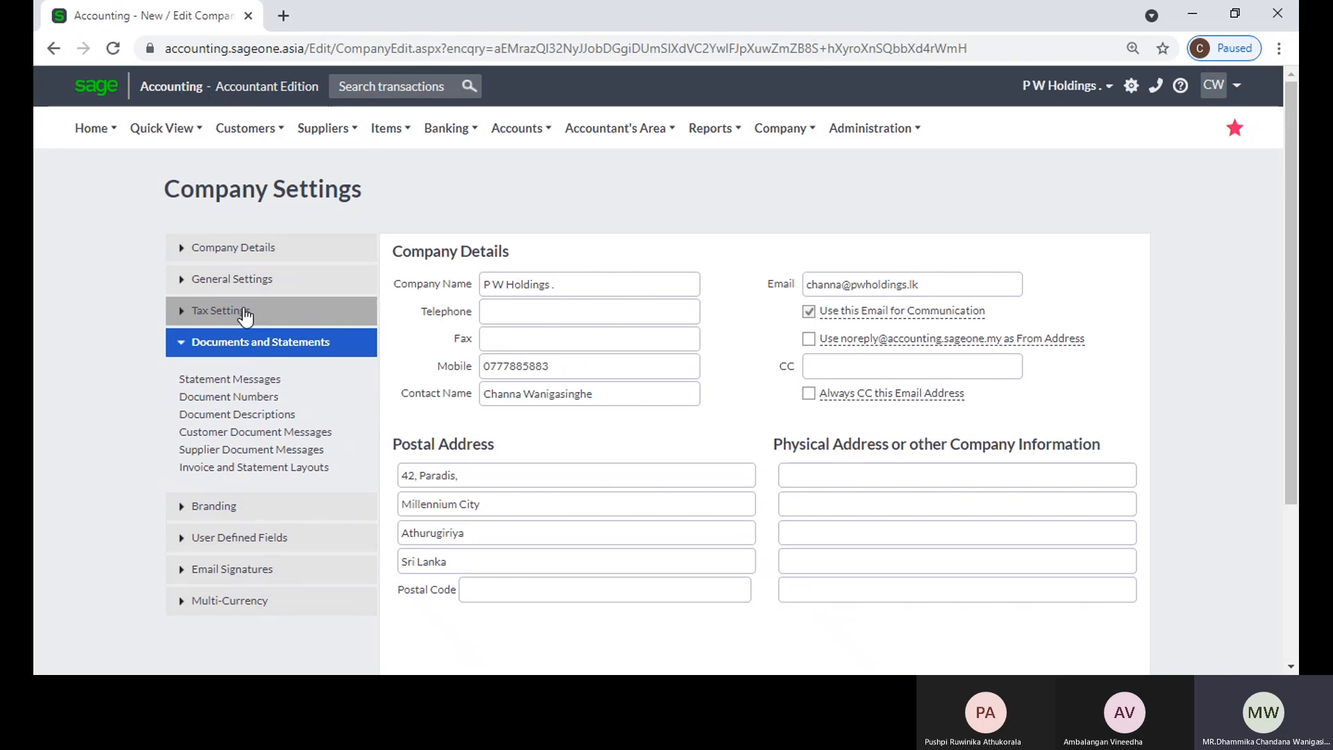
click(240, 279)
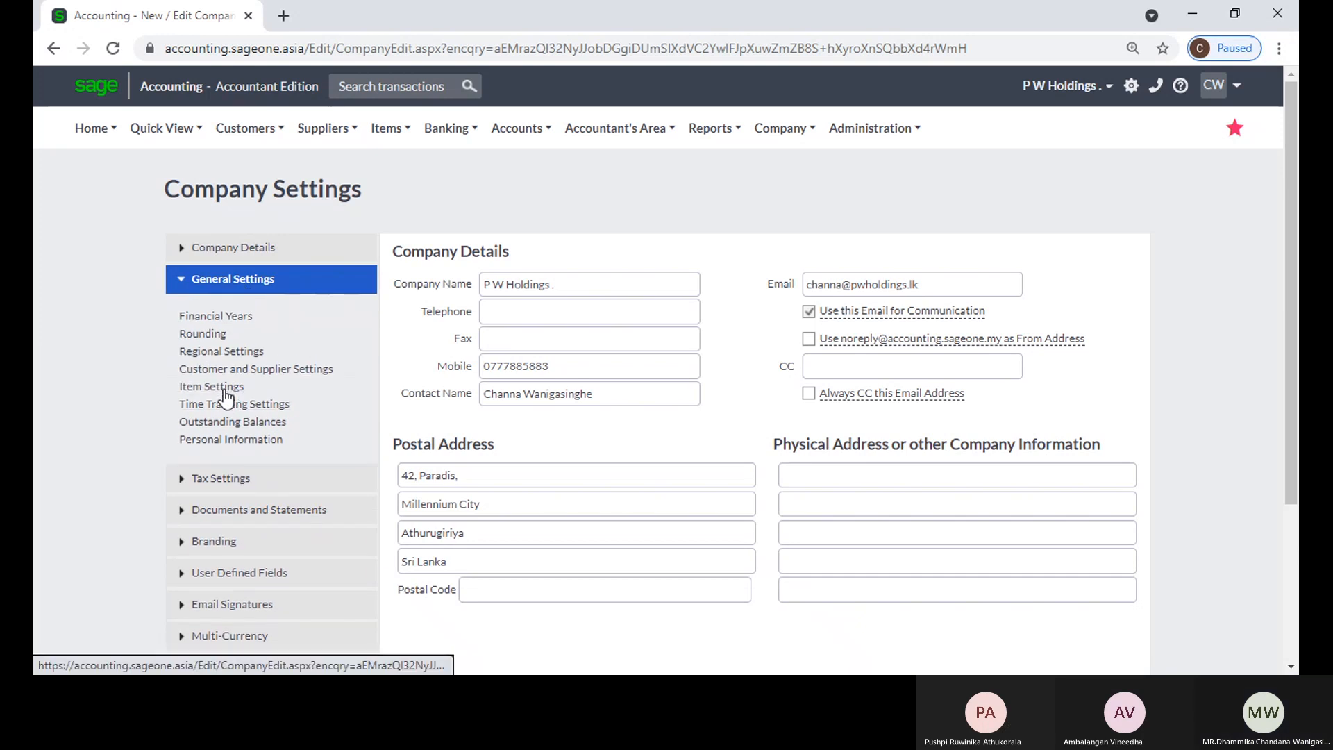
click(212, 386)
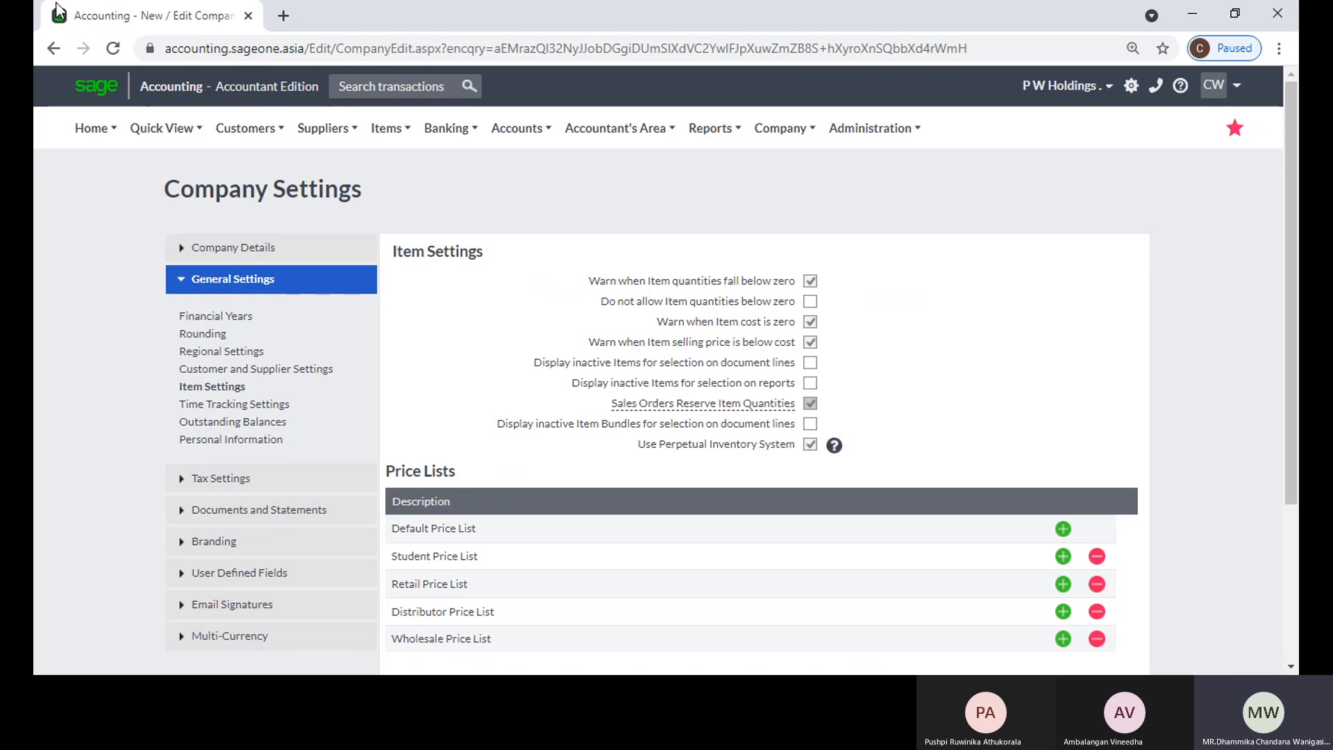
right_click(133, 18)
click(193, 158)
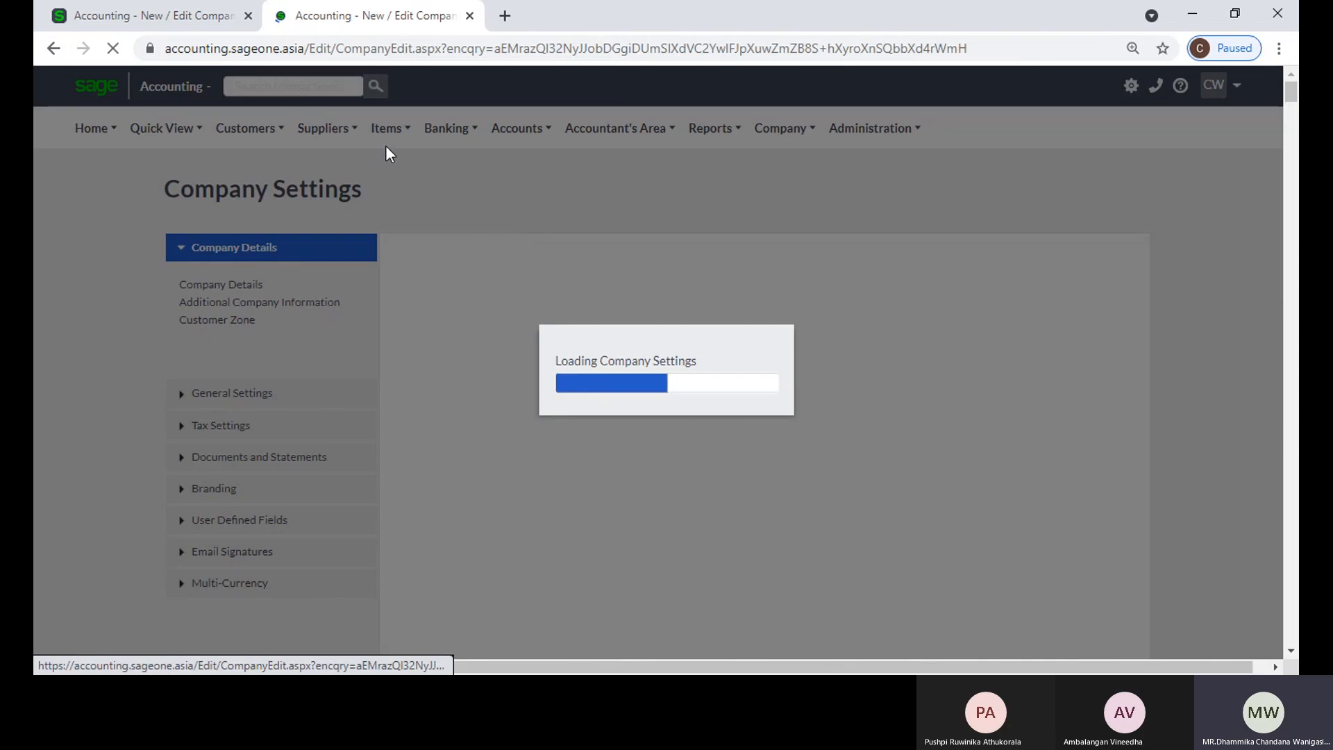
Step: Open the list of items and sort it by active status to review the inactive items
click(385, 130)
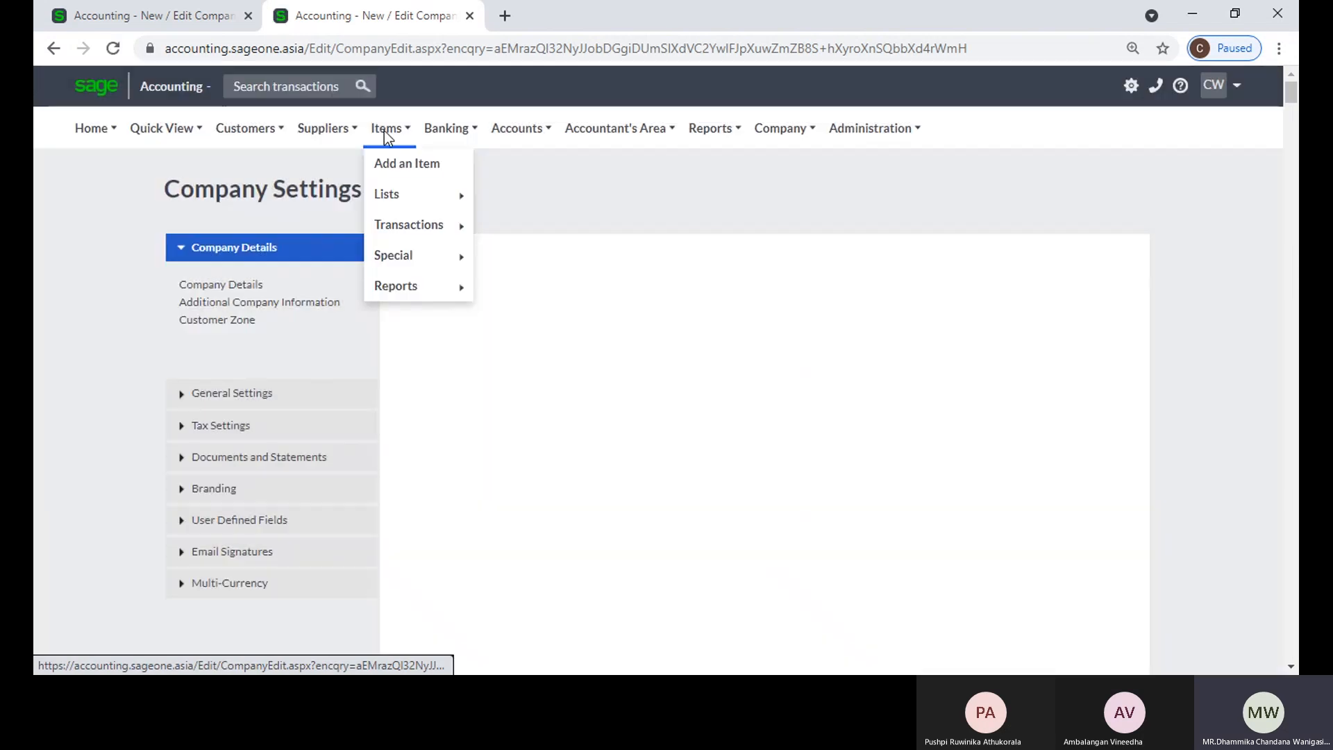
mouse_move(433, 201)
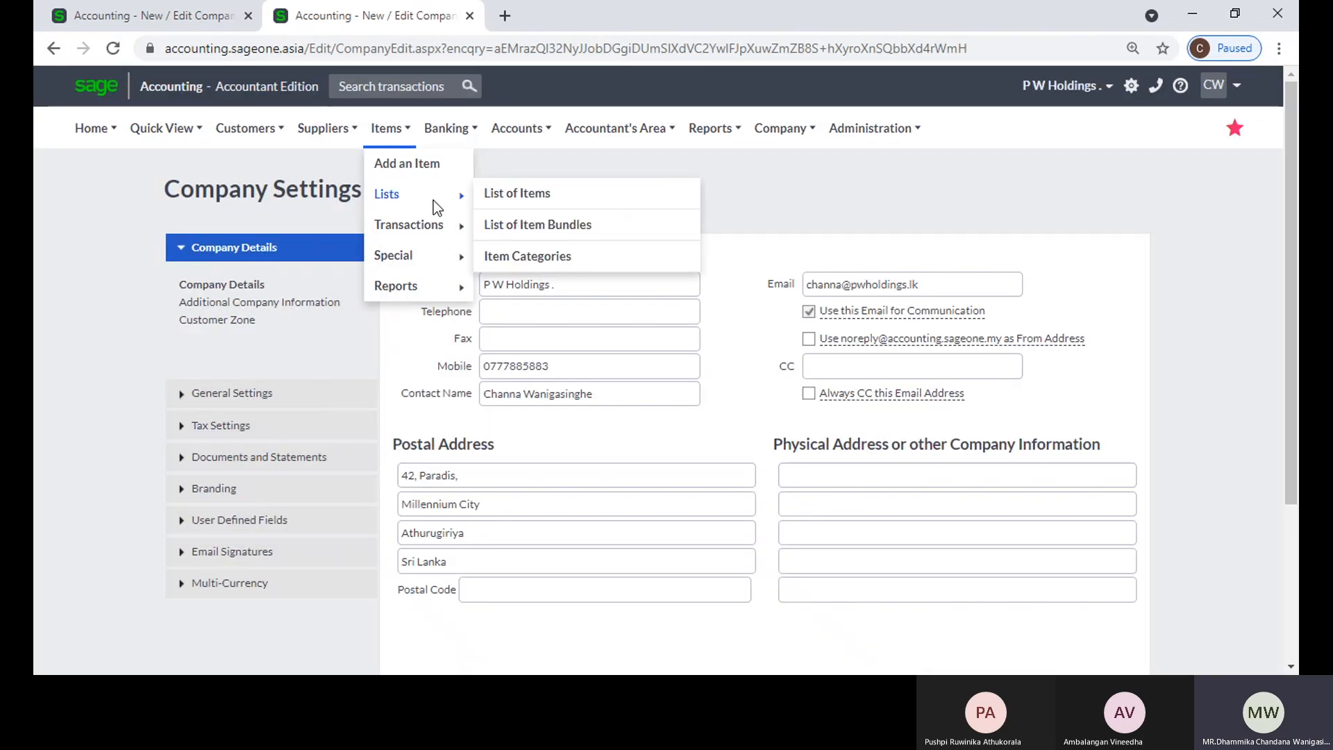
click(515, 200)
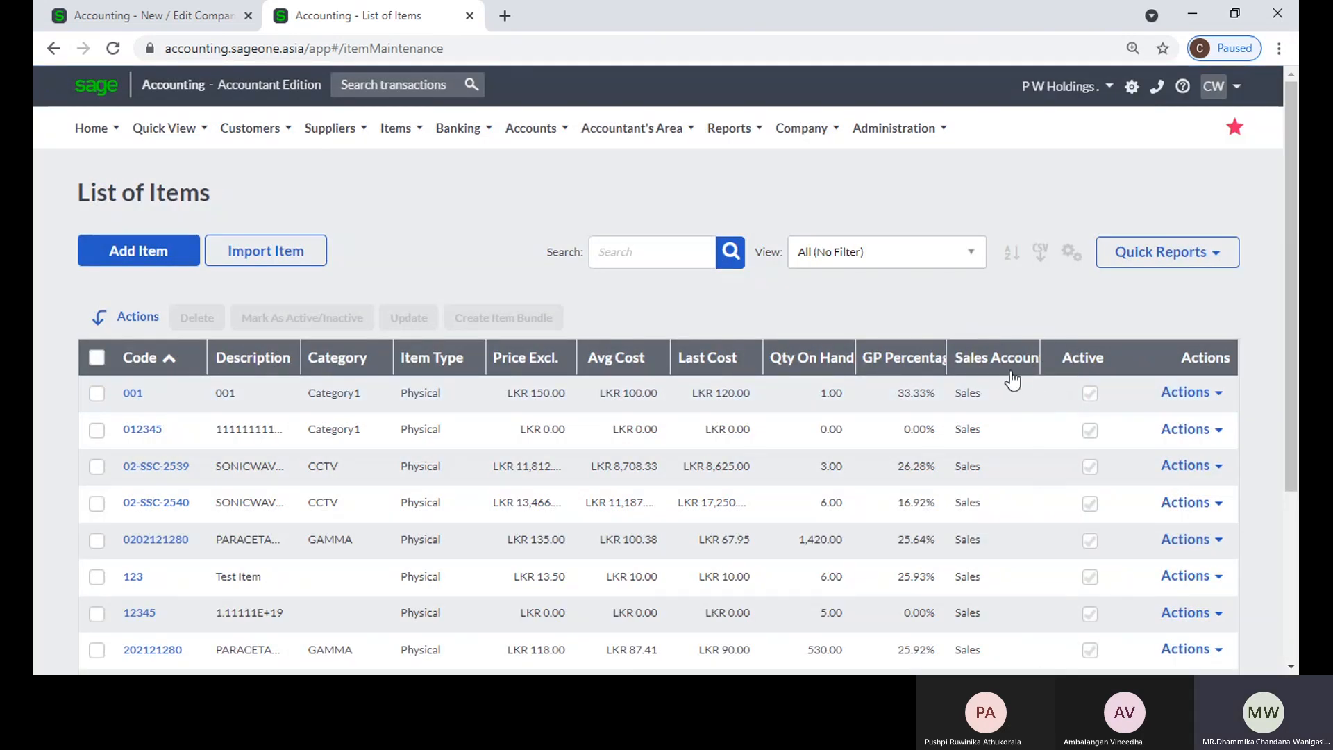
click(1083, 360)
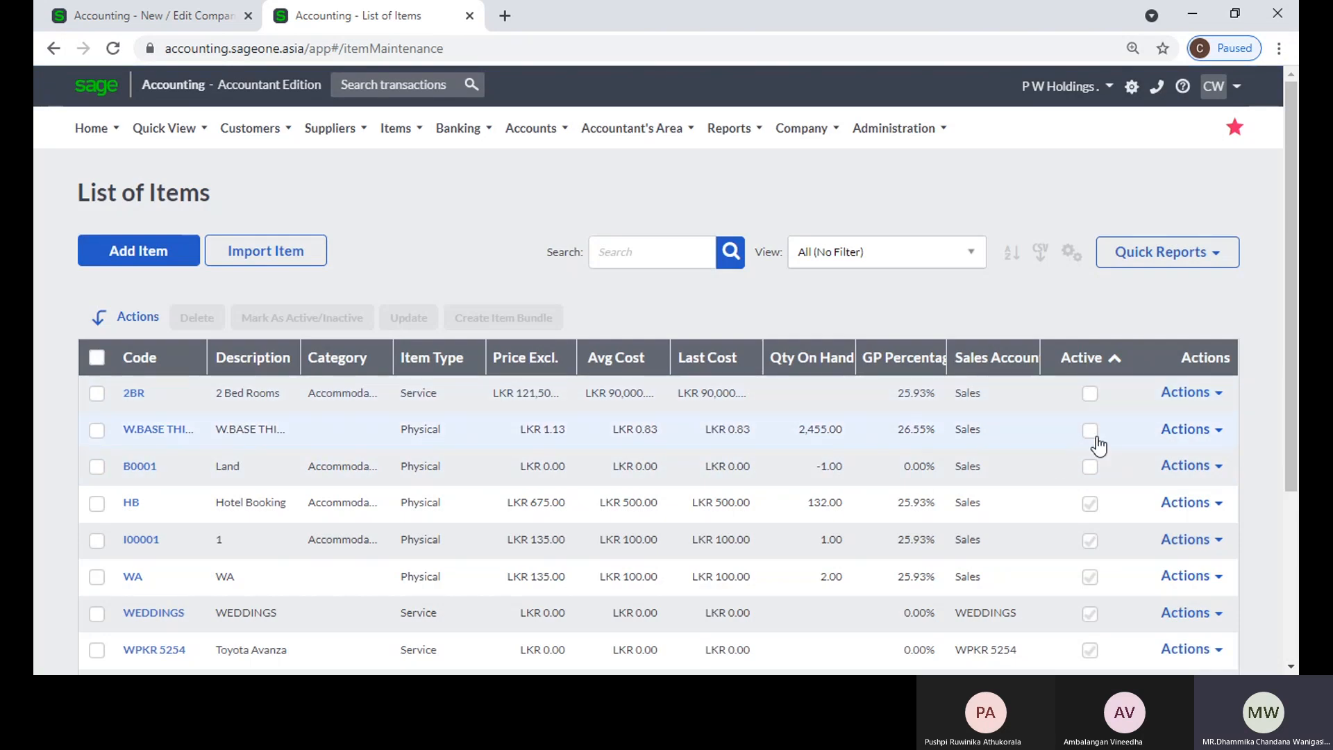
scroll(1094, 438, down, 1)
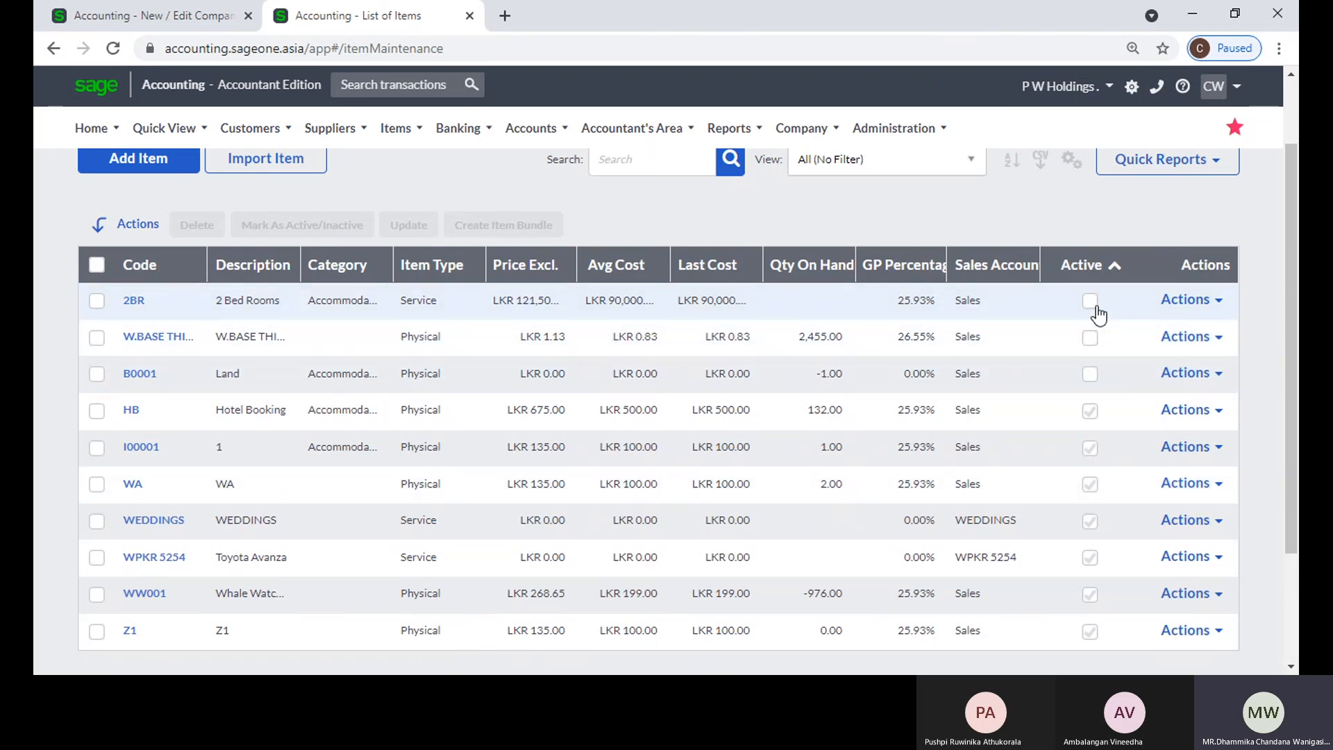
Step: Check the active status of item 2BR, return to the list, and review the inactive-item options in the item settings
click(131, 301)
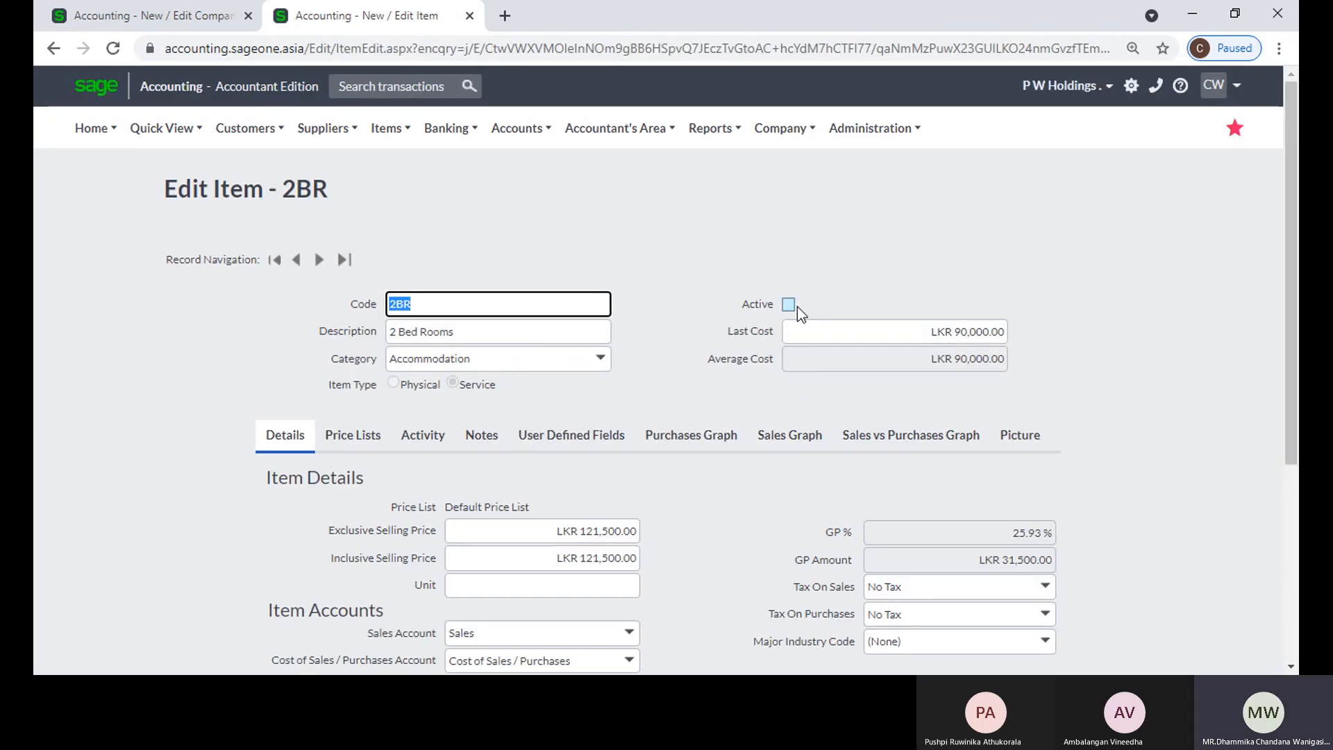
click(52, 50)
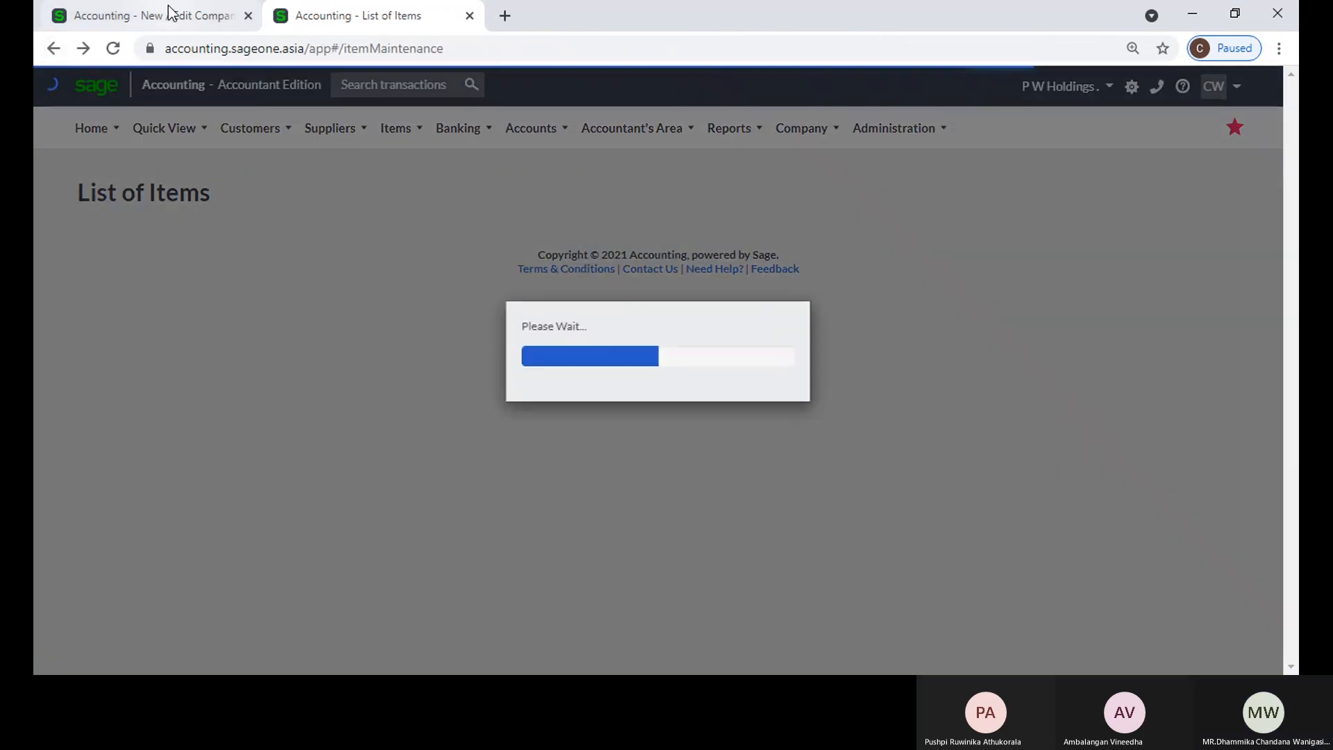
click(168, 9)
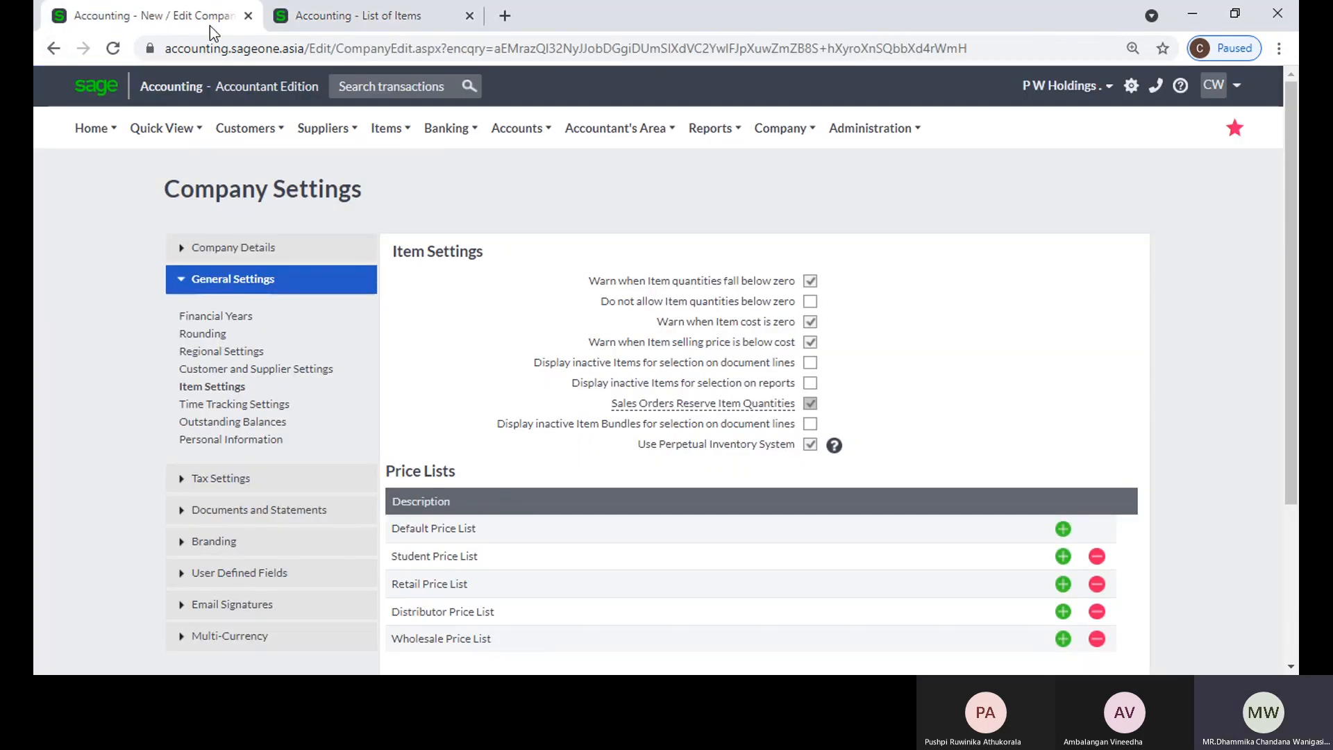
click(285, 22)
Step: Add a new customer quote for Accounting Software (Pvt) Ltd
mouse_move(259, 119)
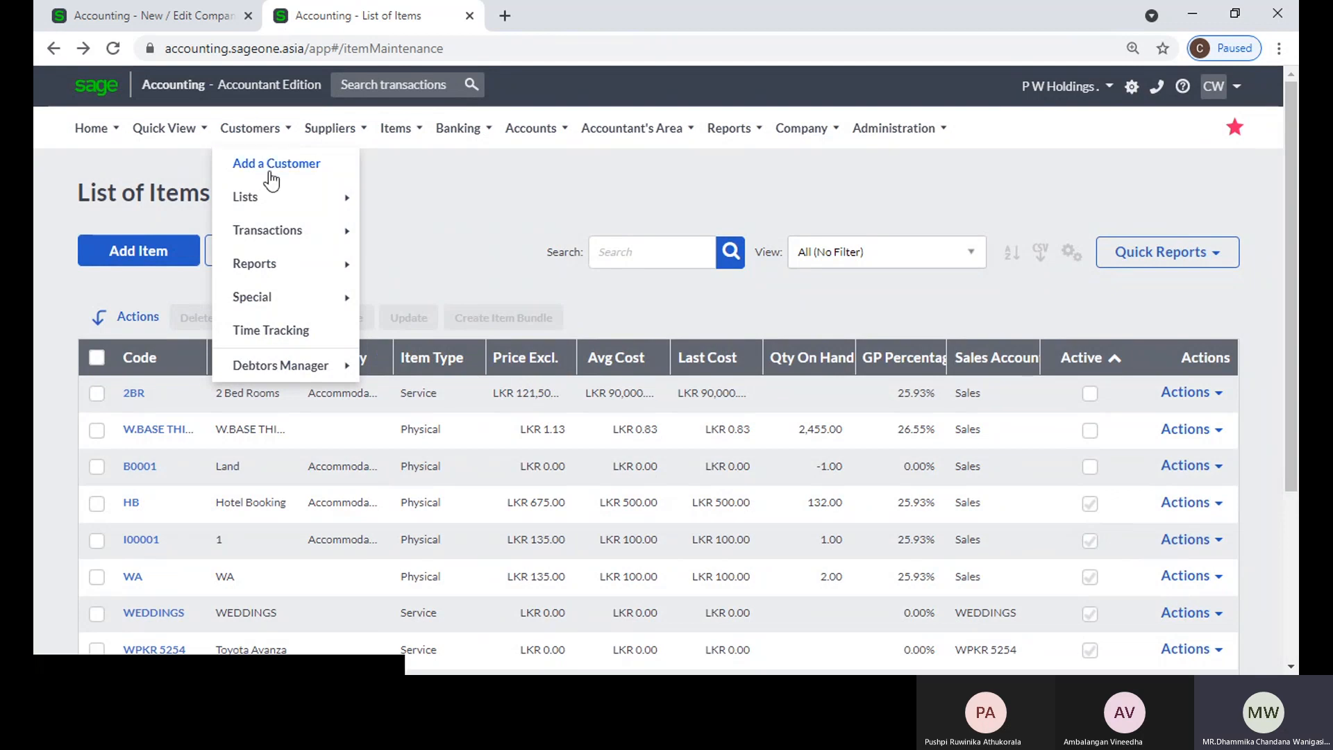
mouse_move(268, 226)
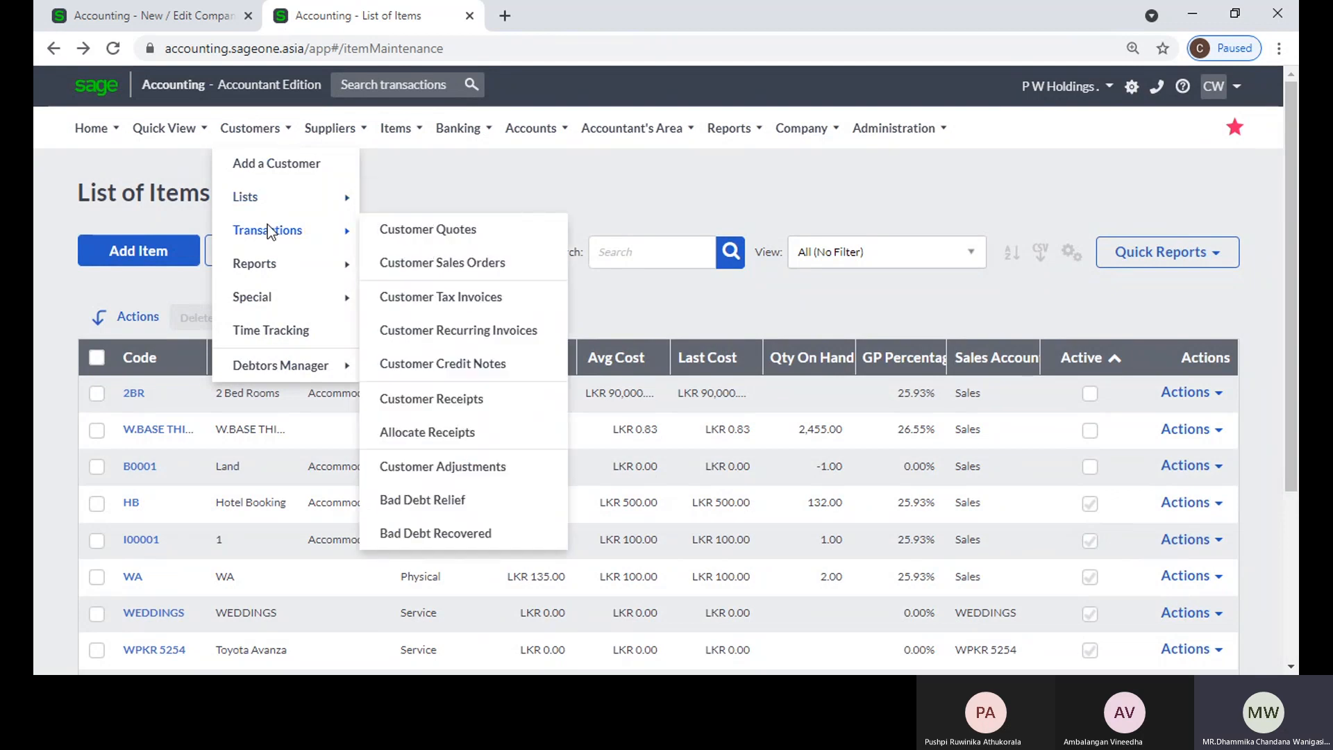
click(495, 240)
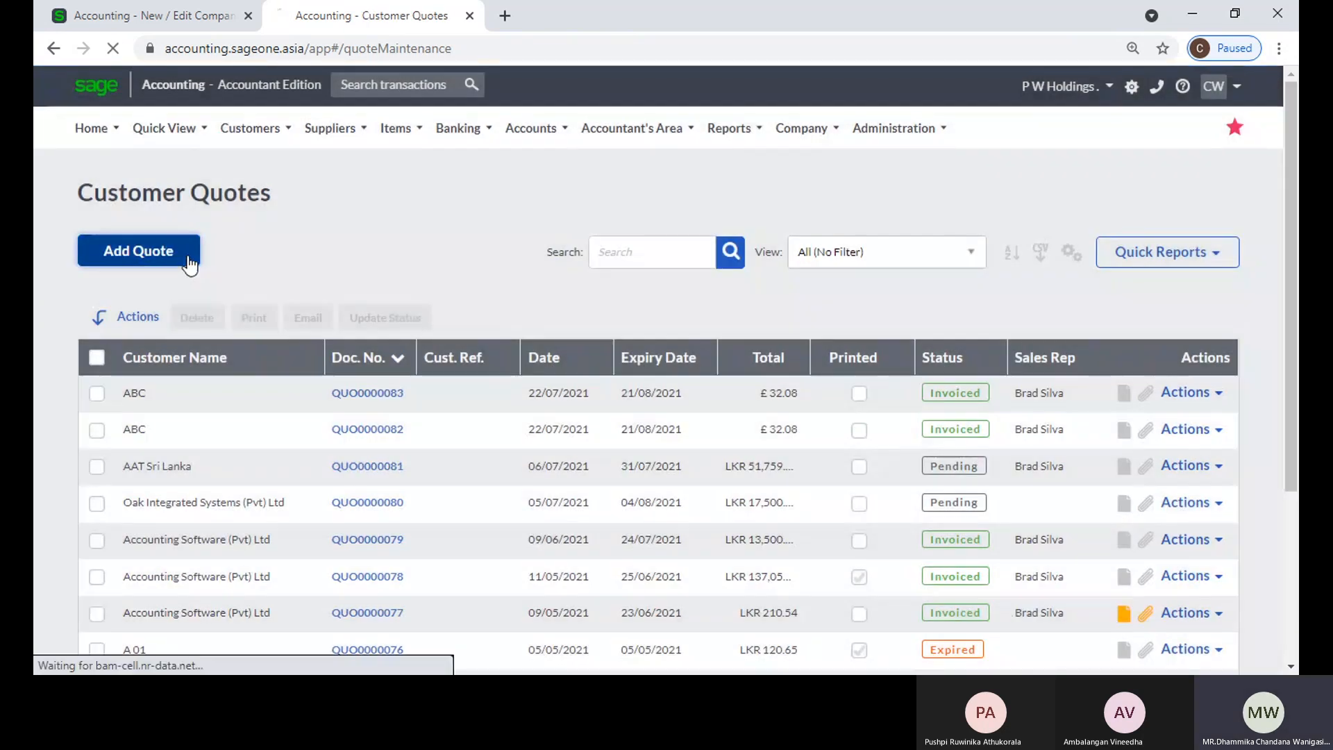
click(184, 252)
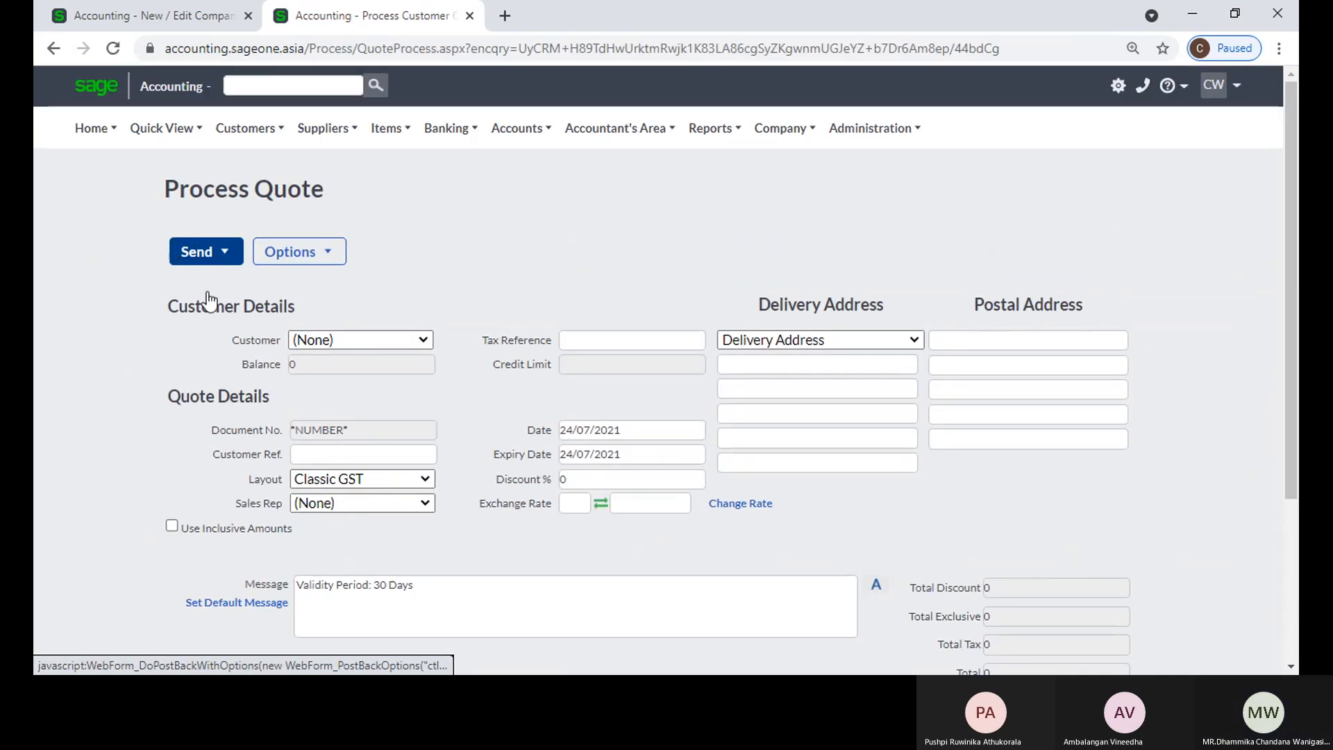
click(435, 342)
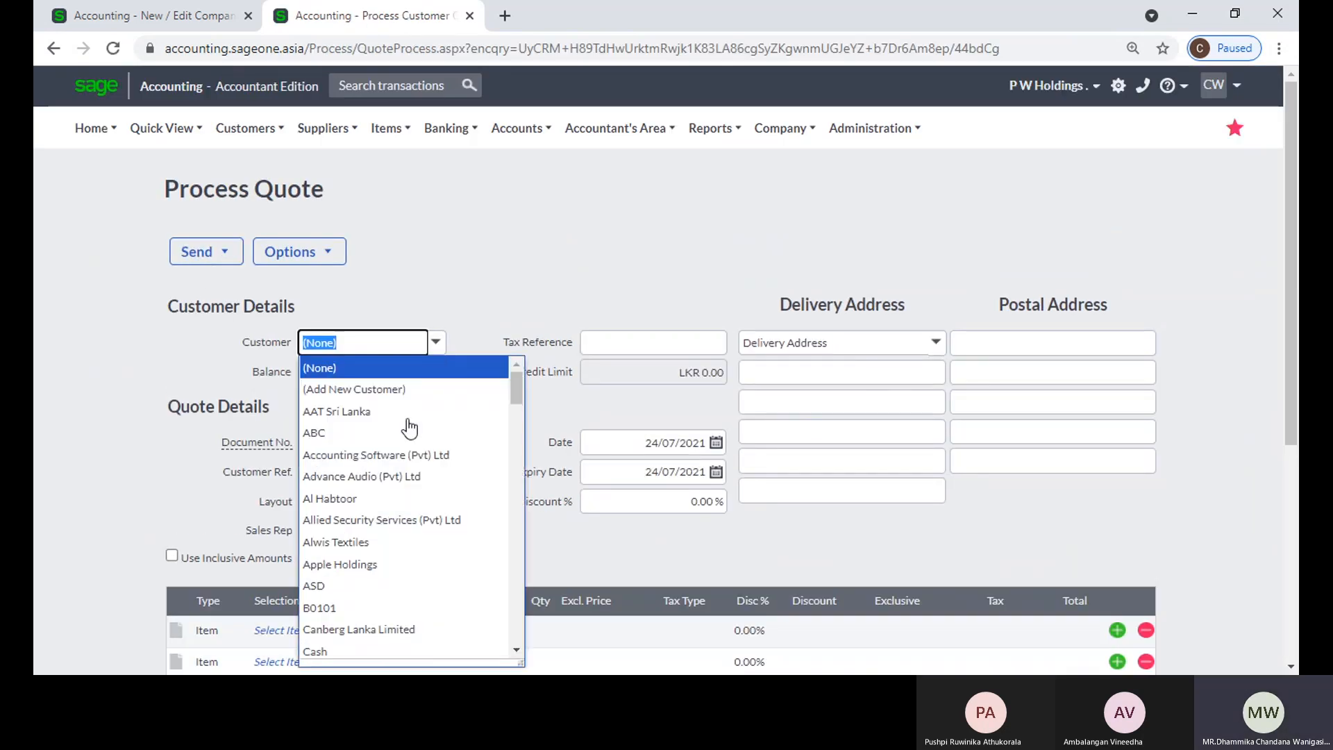
click(417, 417)
scroll(417, 424, down, 3)
Step: Set Accounting Software (Pvt) Ltd as the quote's customer and look for item 2BR among the first line's selectable items
click(309, 441)
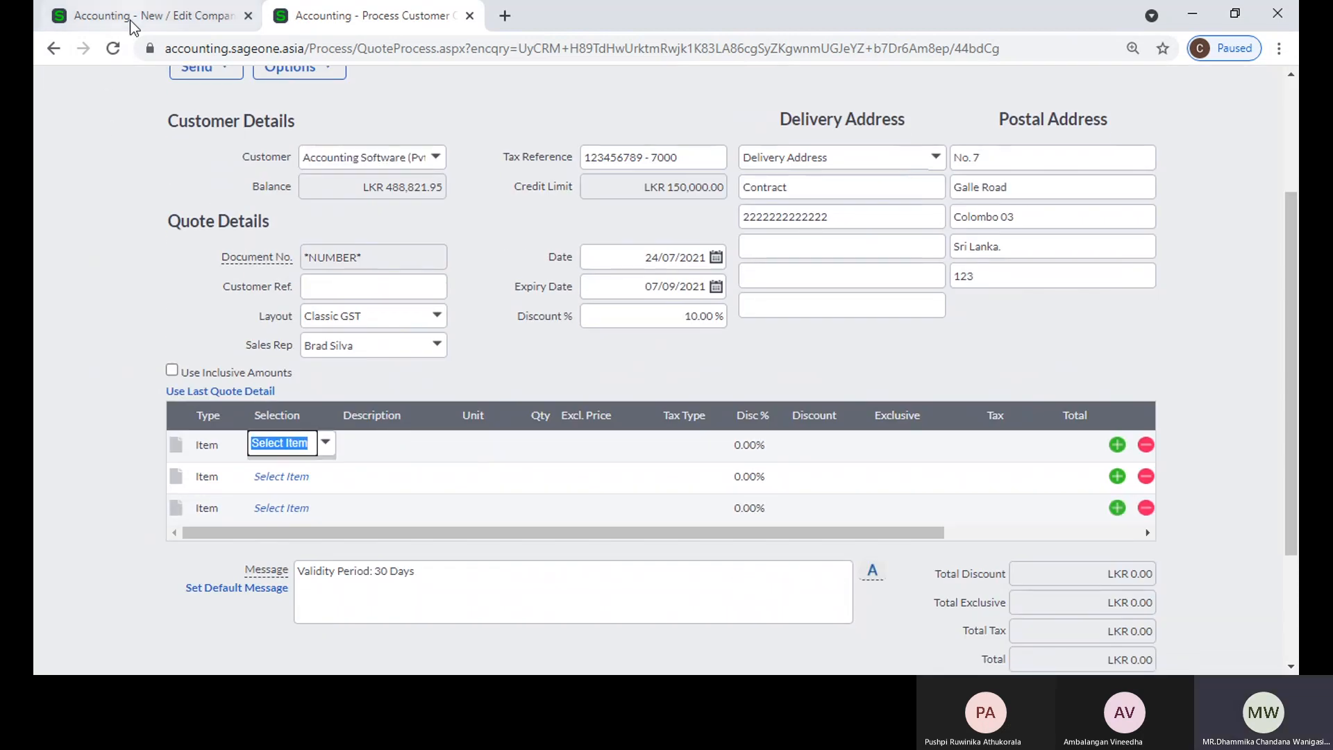
click(167, 16)
click(284, 19)
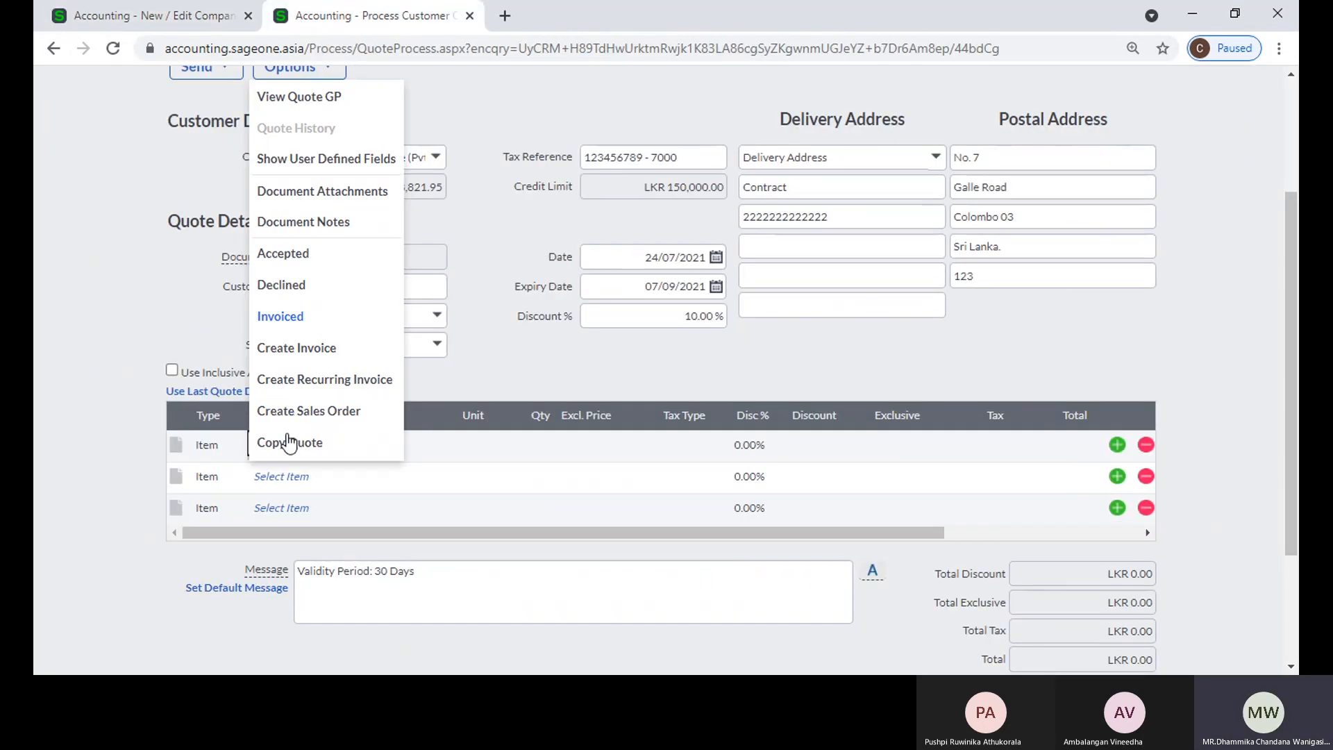
text(2)
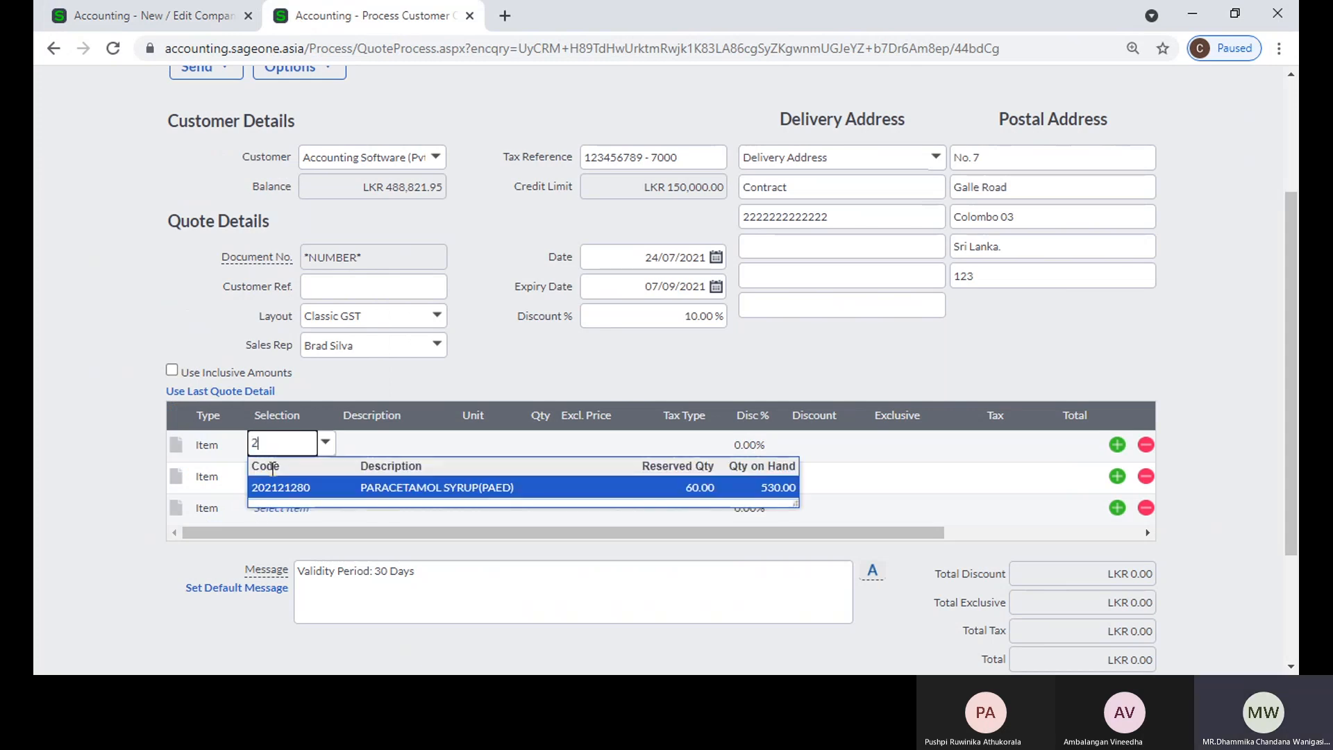
click(325, 443)
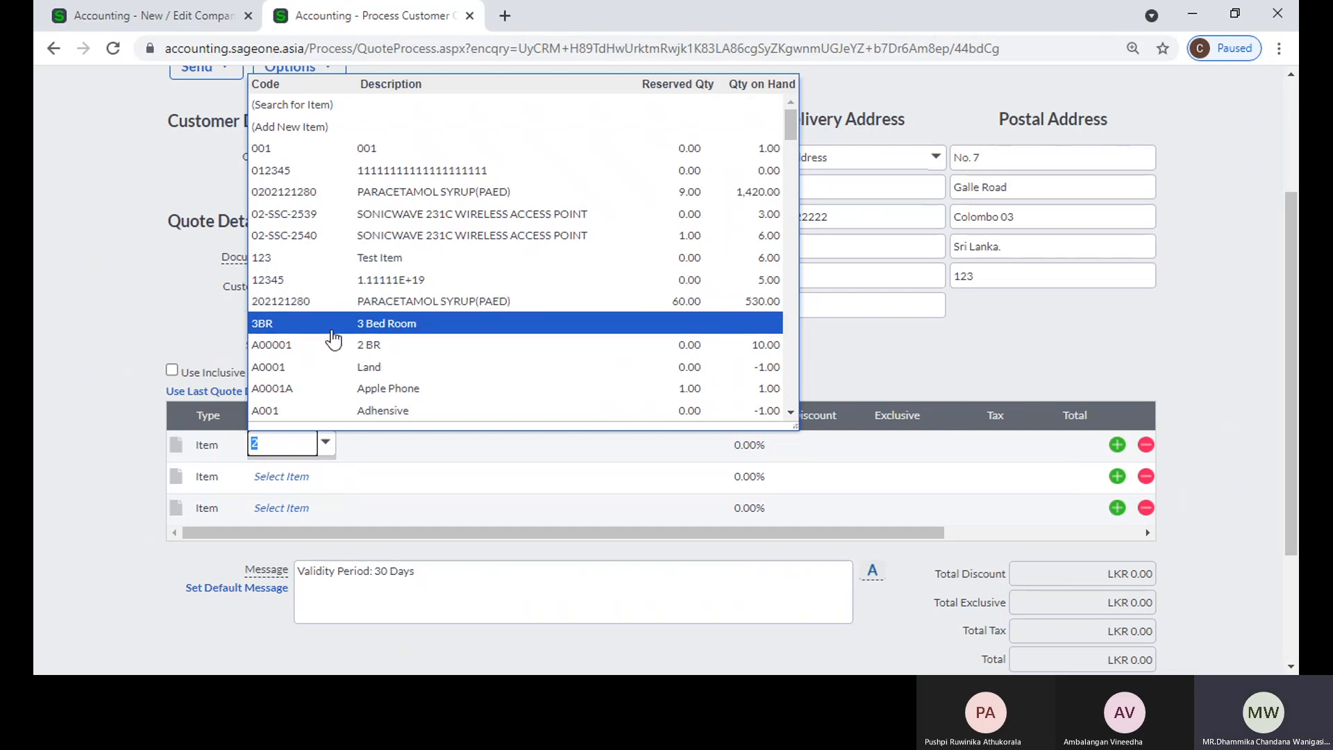
Step: Duplicate the company settings tab, open the list of items in the copy, and select inactive item 2BR
click(149, 15)
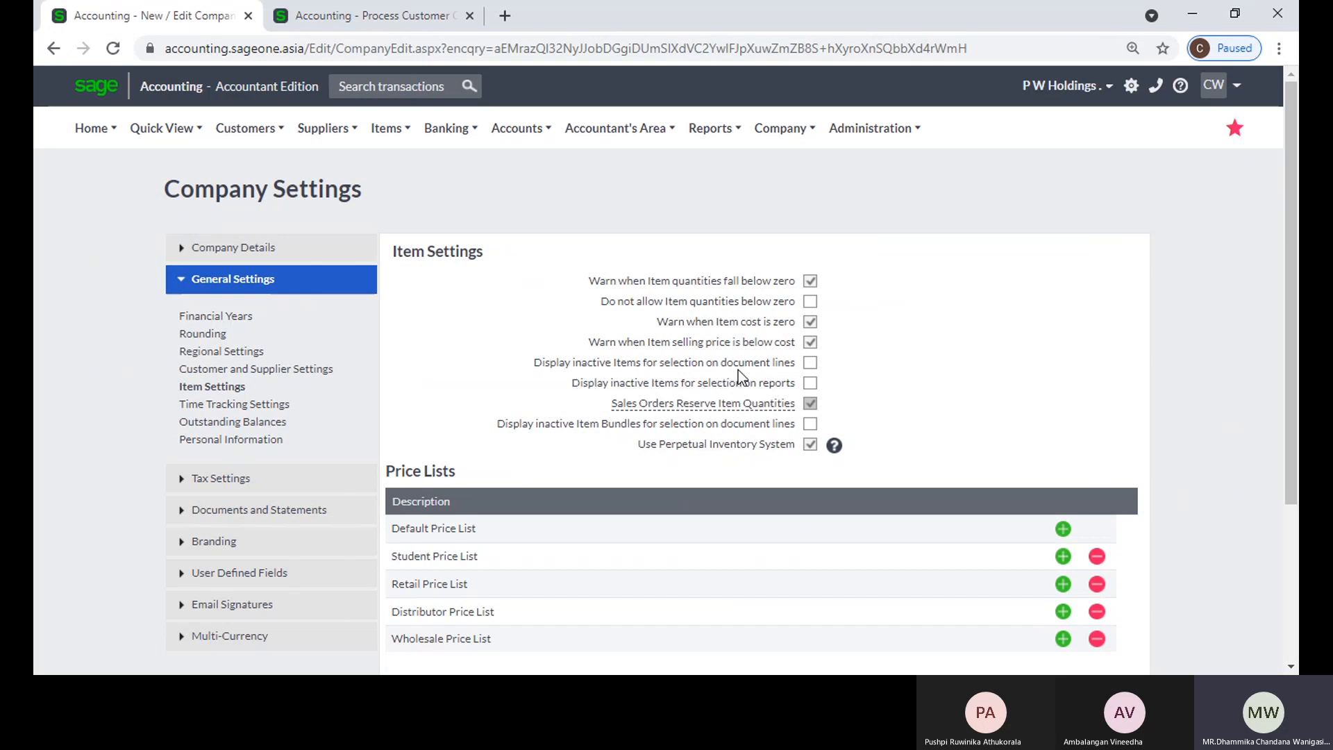
right_click(168, 21)
click(227, 164)
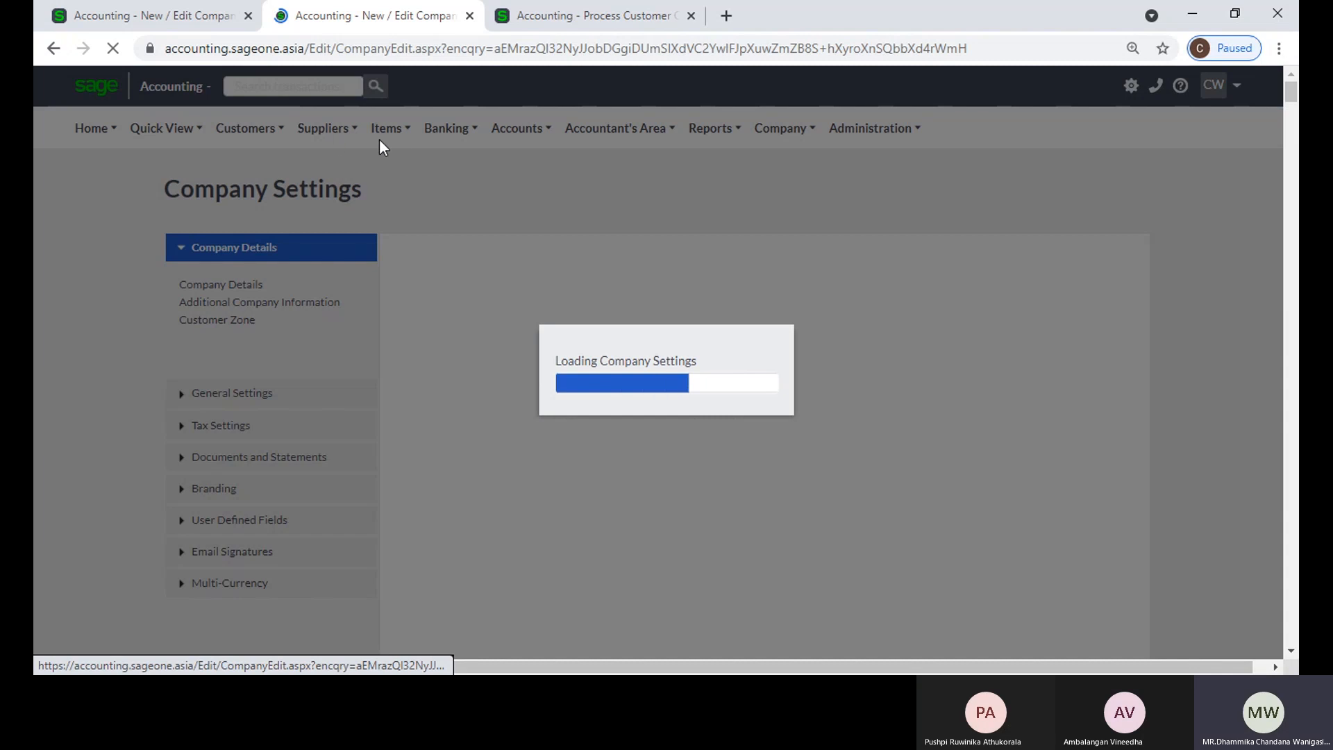
mouse_move(383, 137)
mouse_move(400, 194)
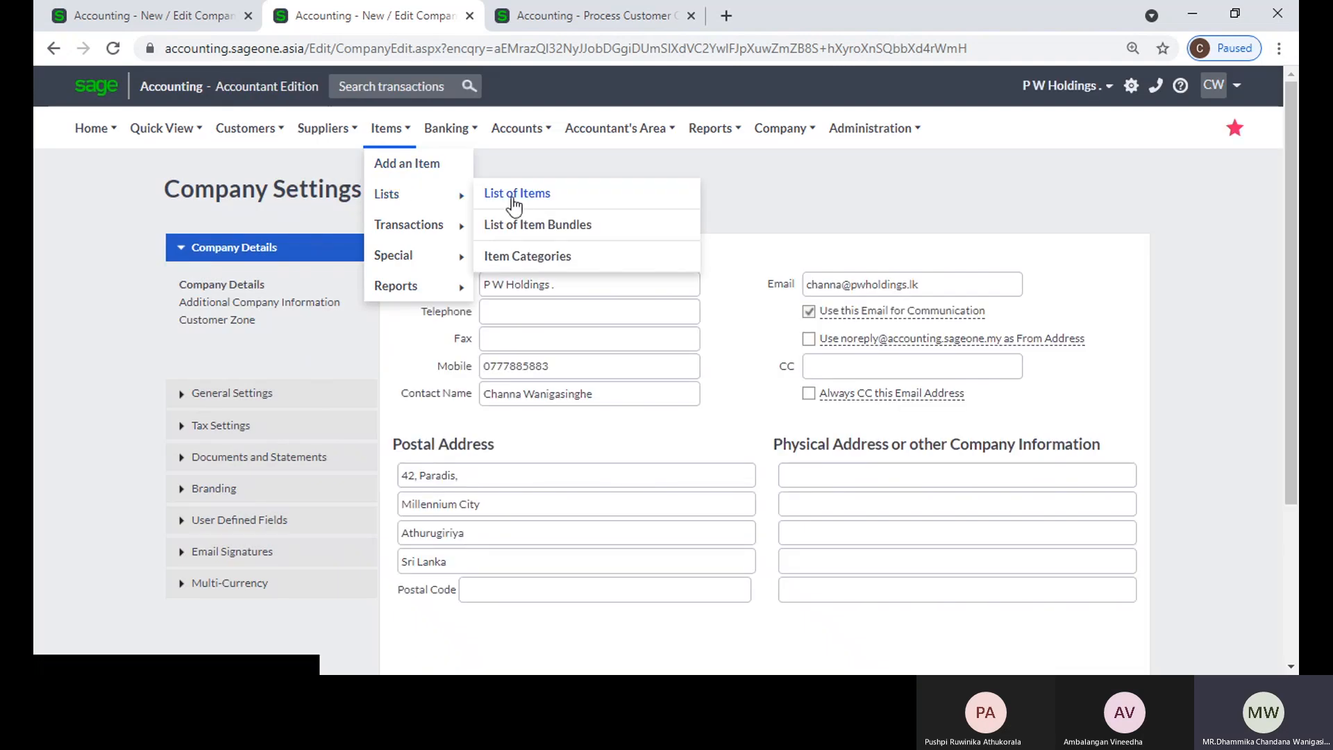
click(514, 192)
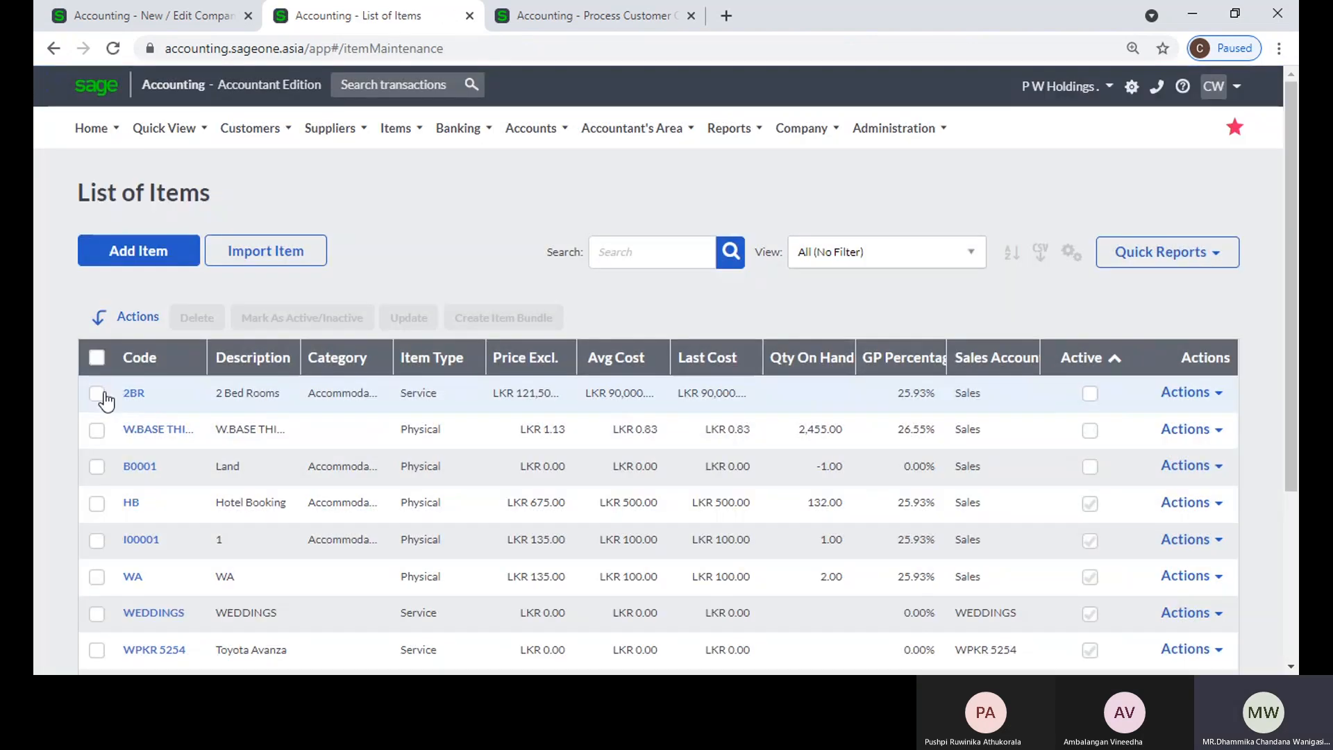
click(101, 395)
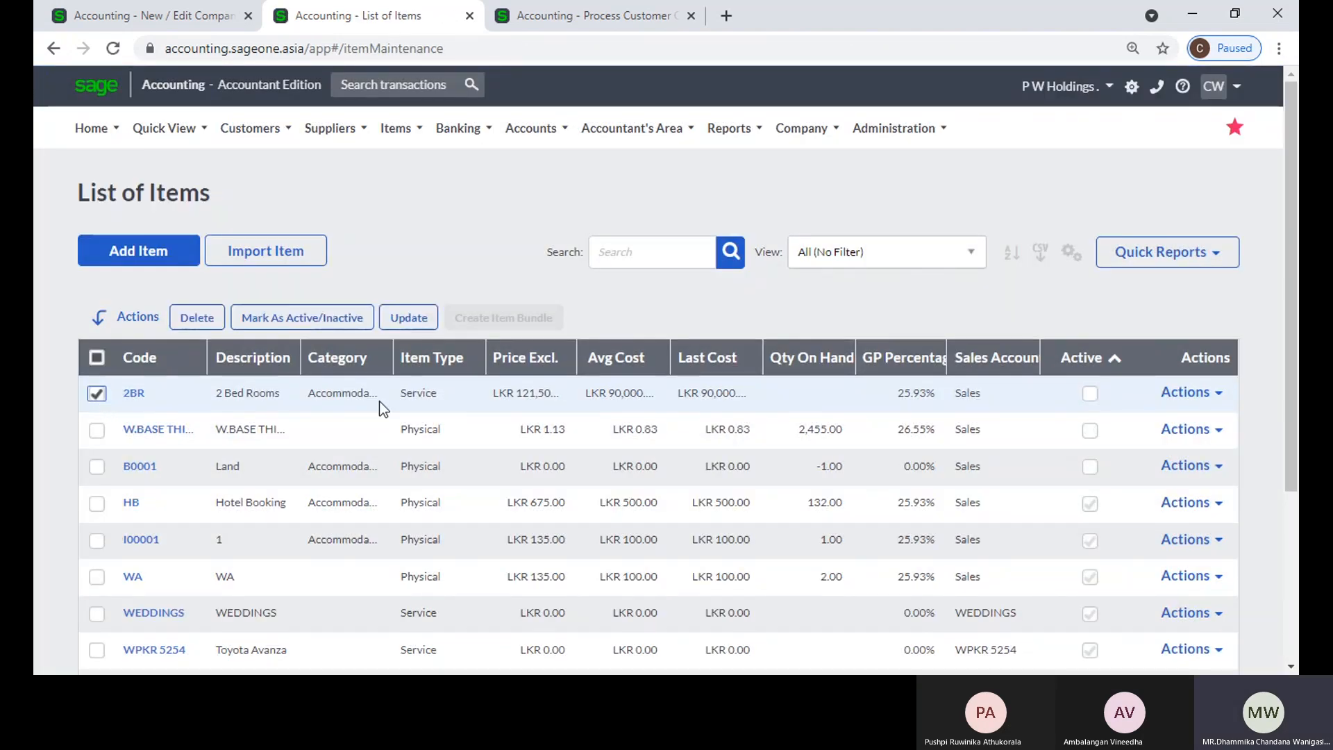
Step: Review the inactive-item options in the item settings against the list of items and the quote's first item line
click(122, 16)
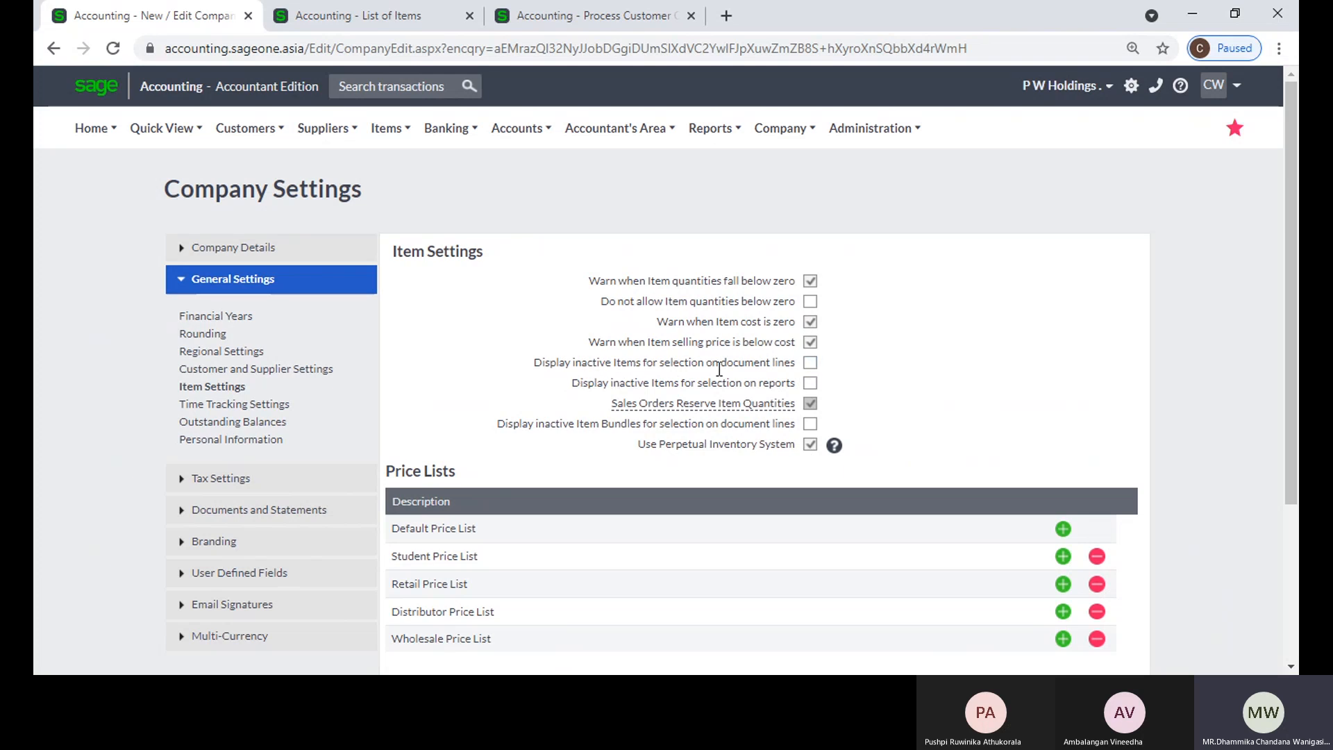
click(290, 18)
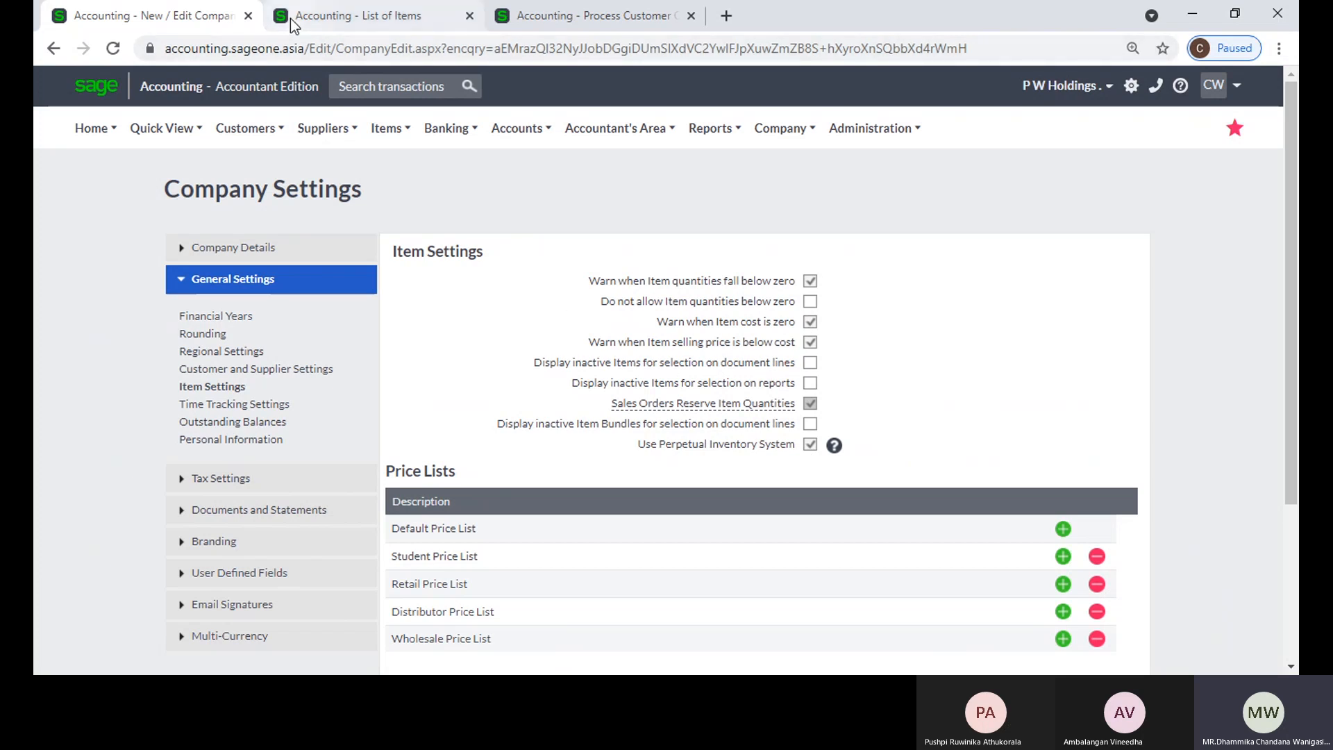
double_click(1063, 20)
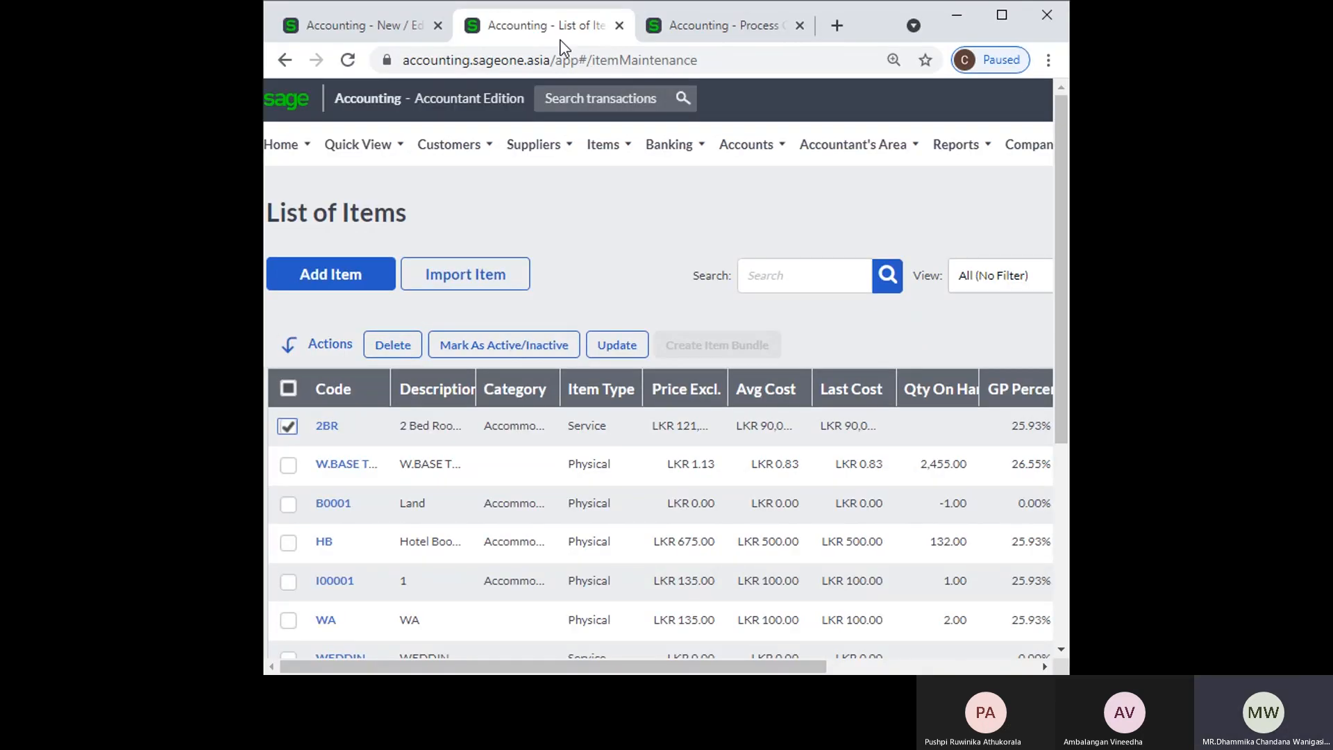
click(764, 28)
click(1001, 15)
click(83, 294)
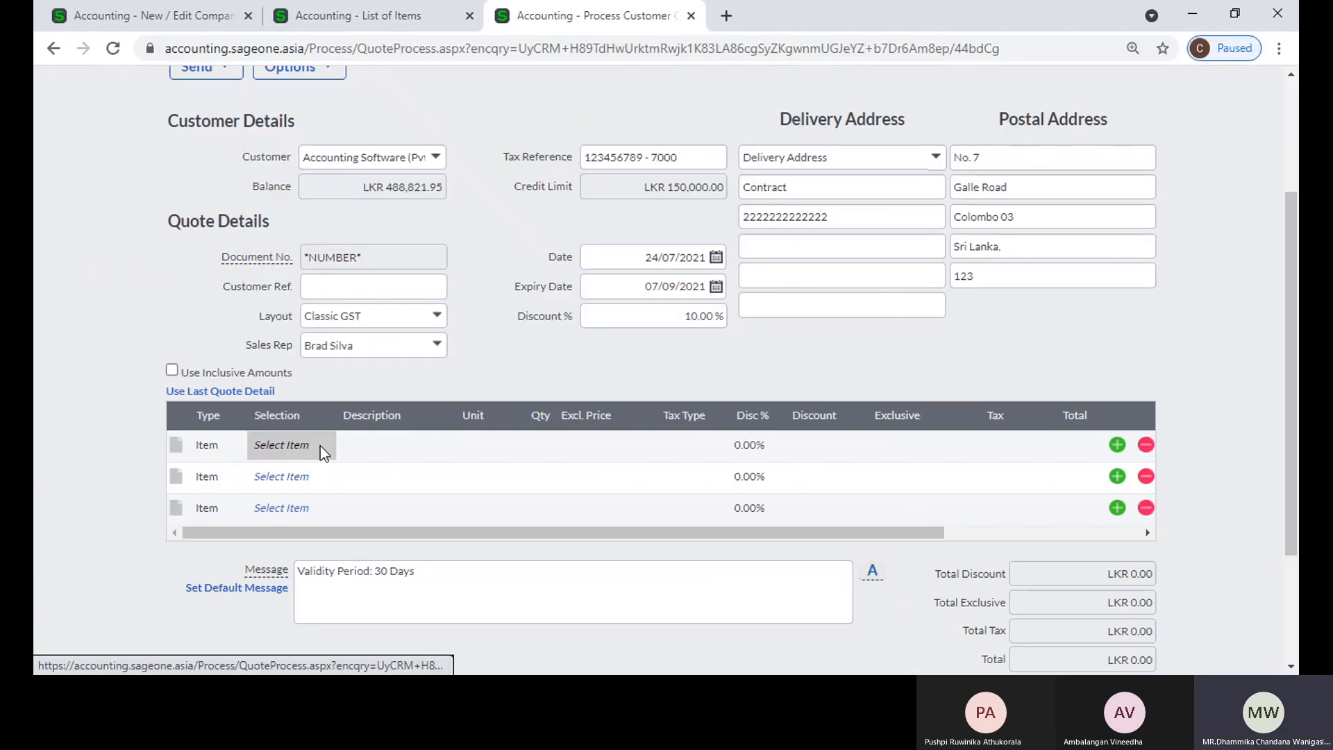
click(319, 446)
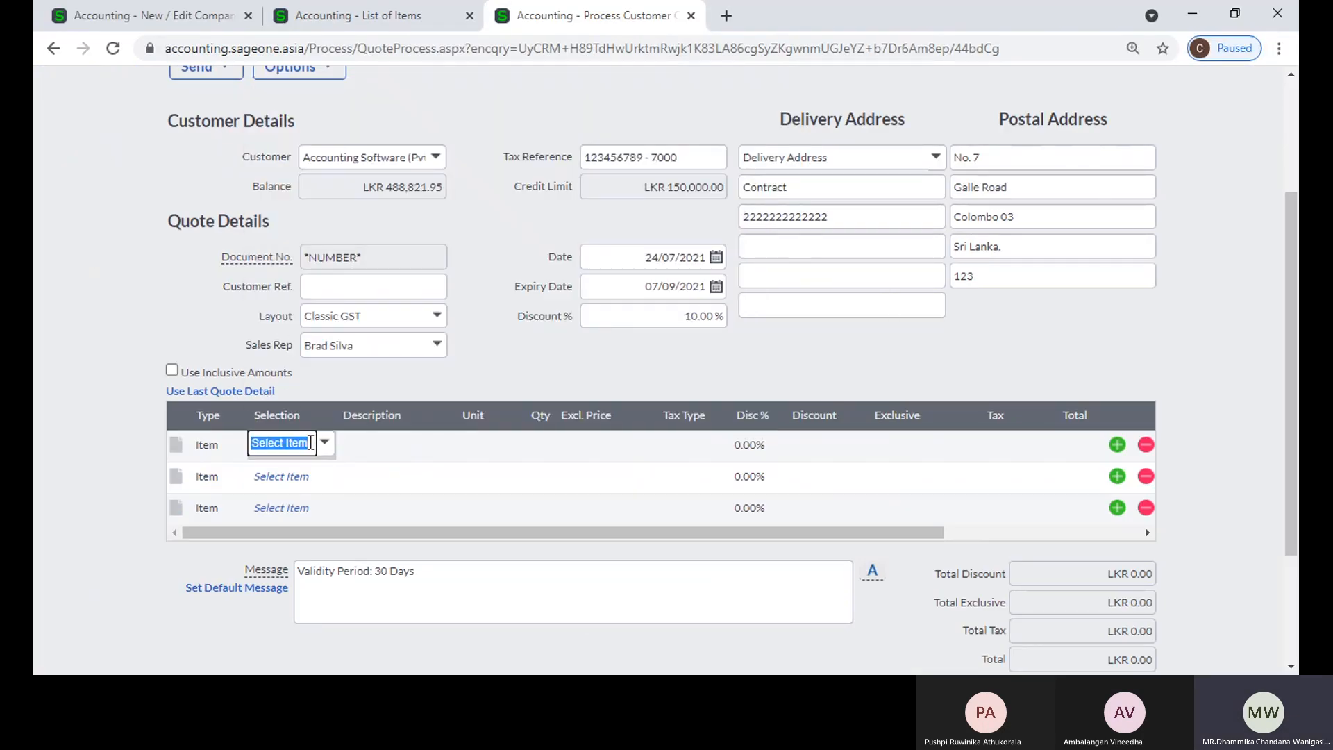
Step: Enable "Display inactive Items for selection on document lines" in the item settings and save the company settings
click(153, 16)
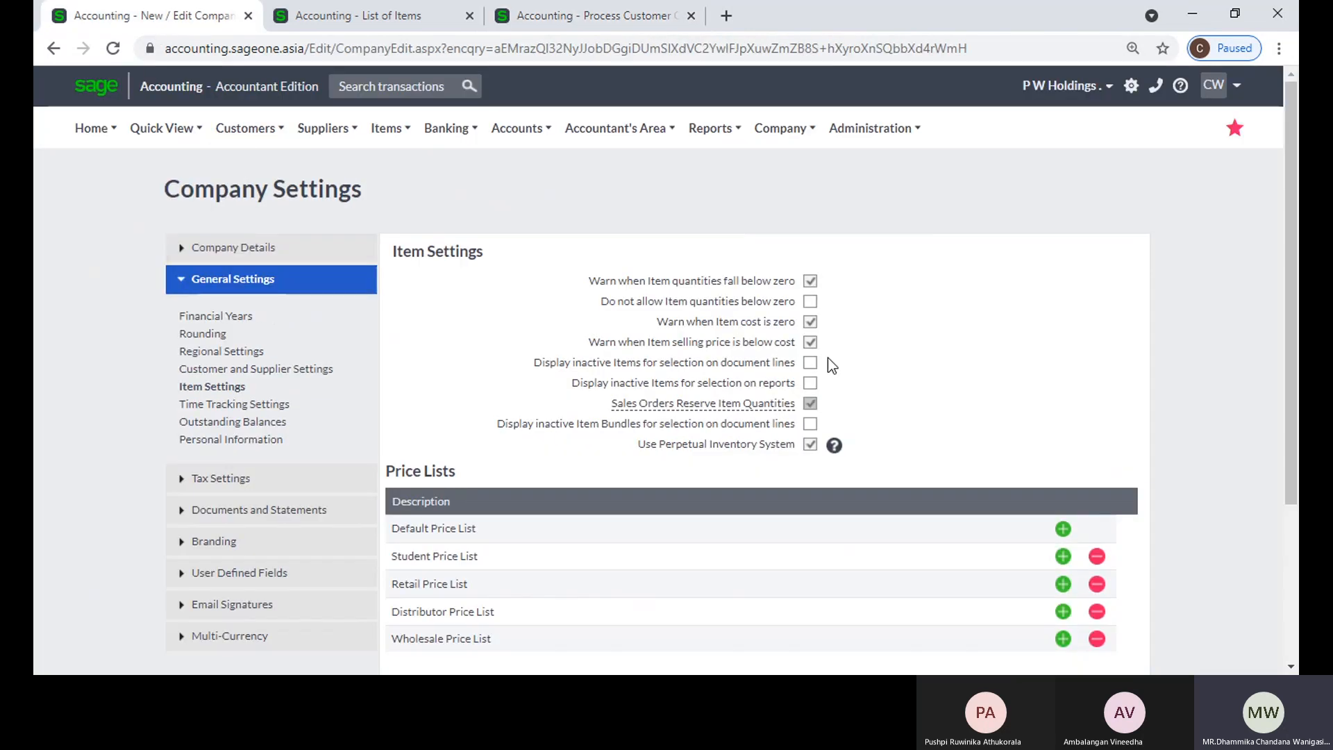
click(810, 363)
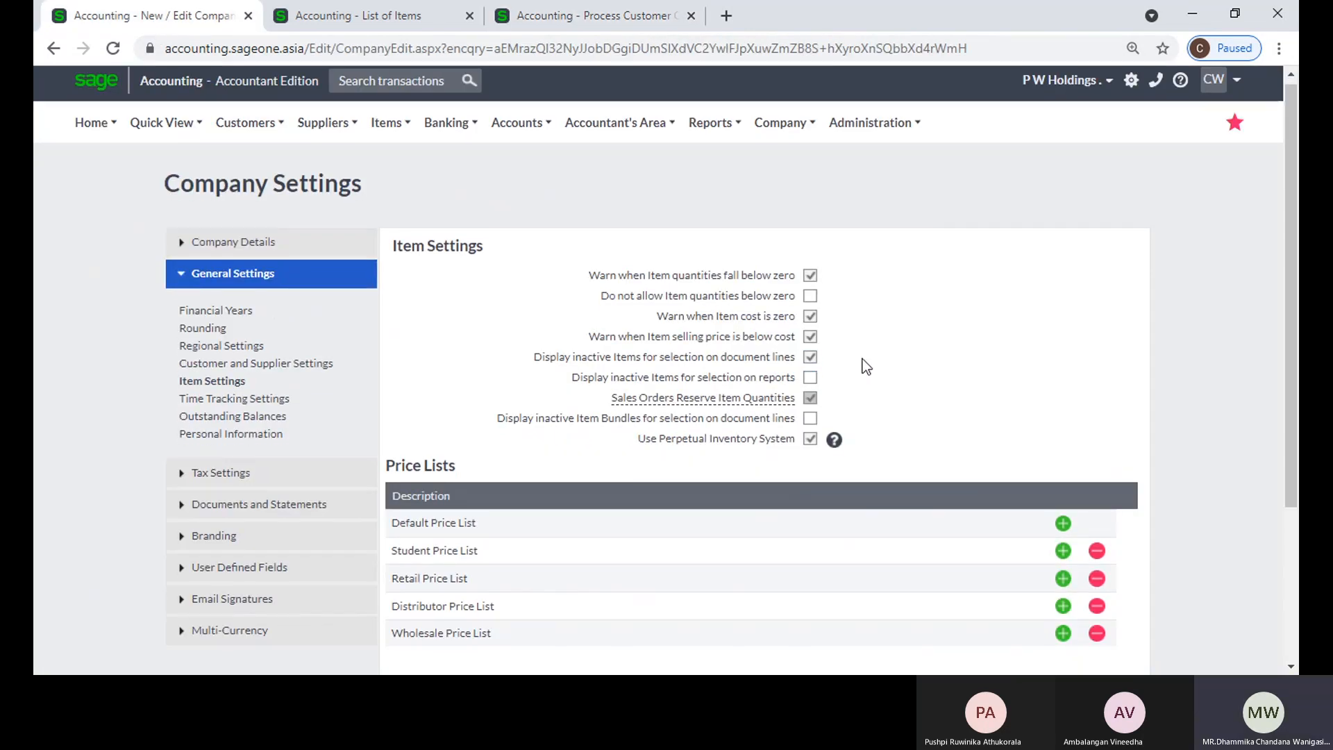
scroll(862, 360, down, 3)
click(548, 561)
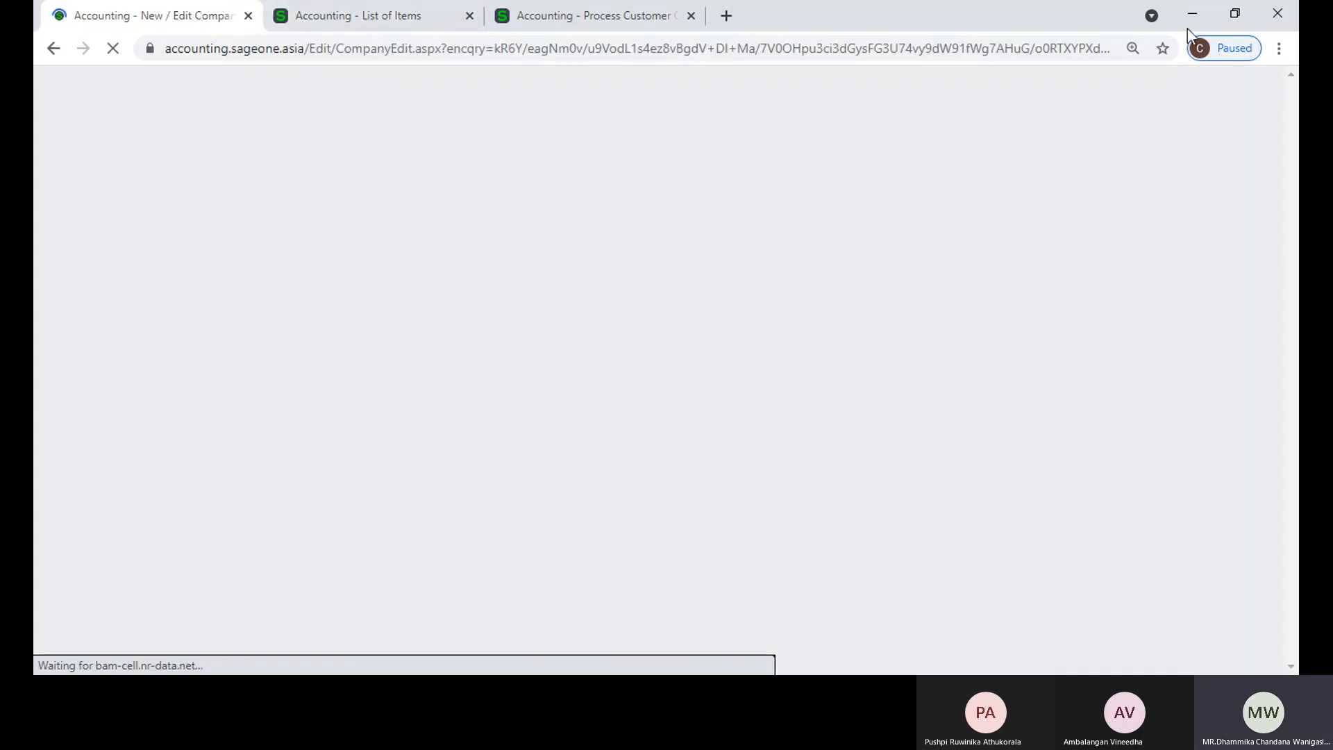
Step: Close the unsaved customer quote and the list of items, keeping only the company settings tab
click(1235, 13)
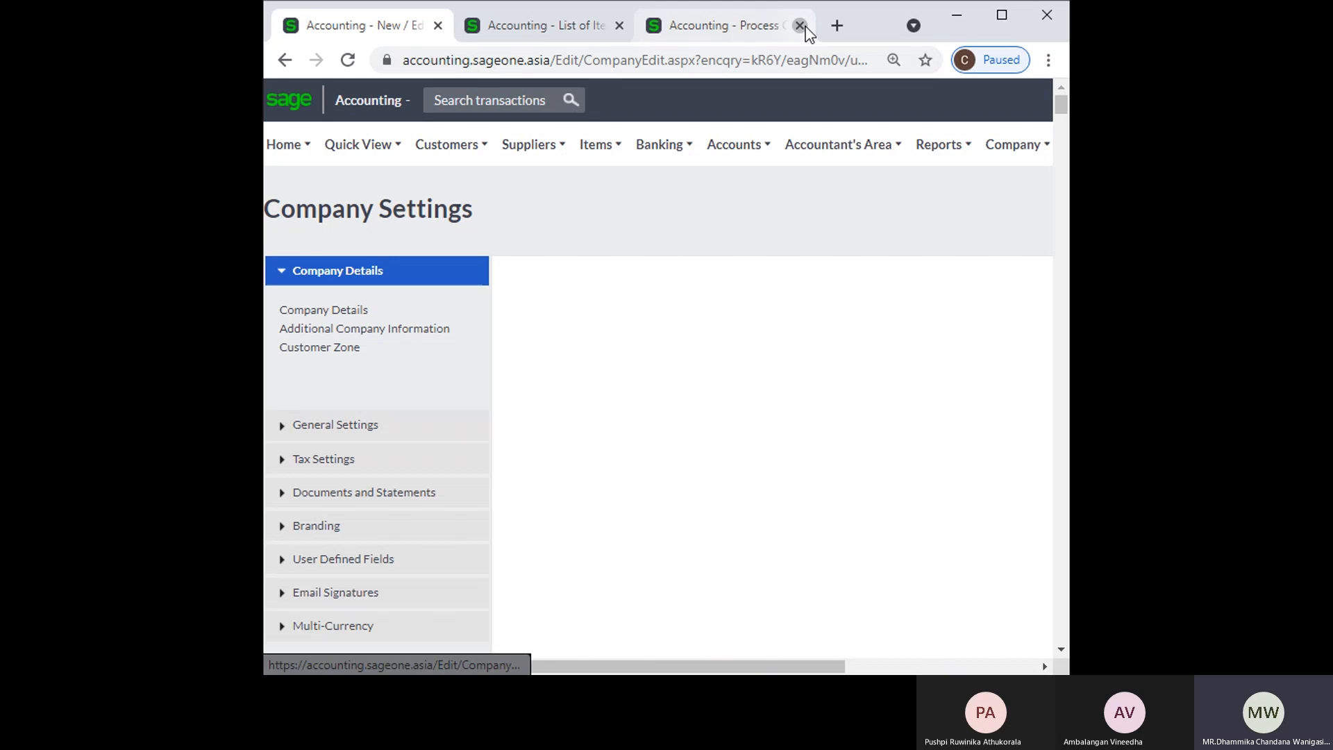
click(800, 26)
click(761, 174)
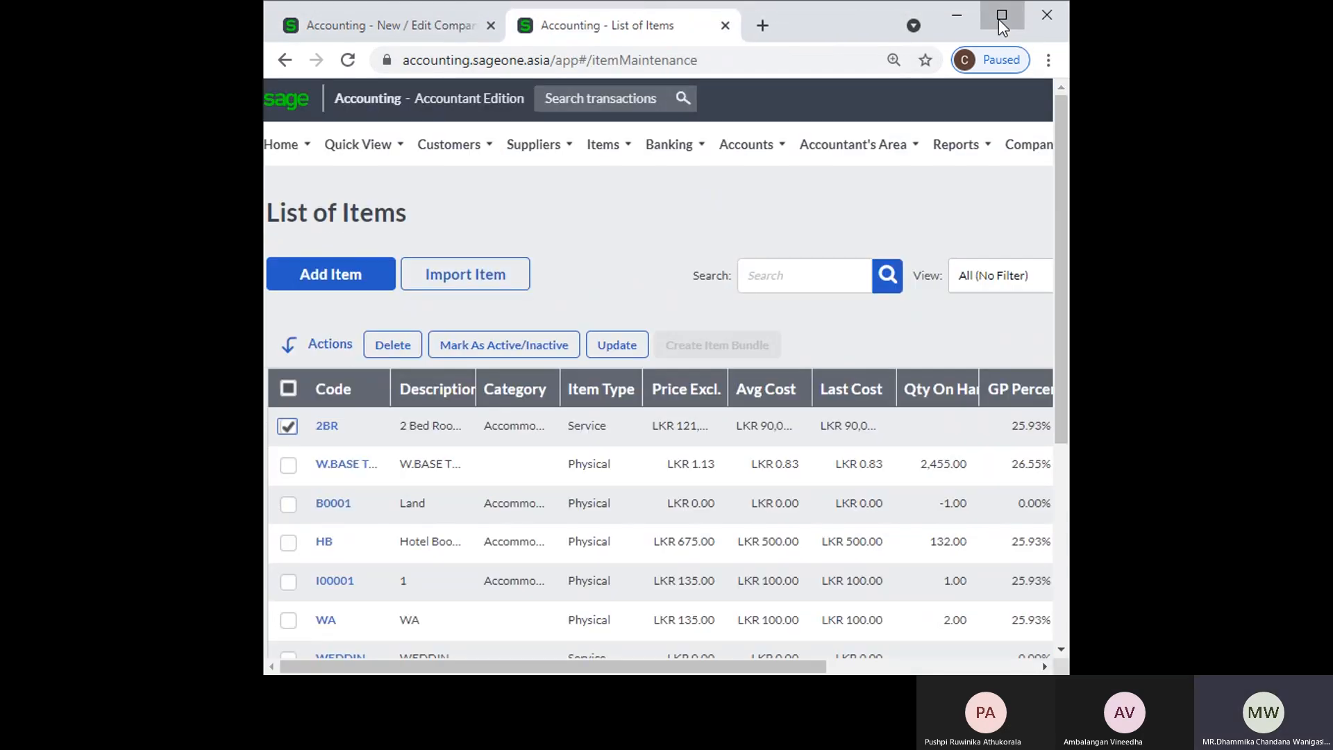
click(1001, 15)
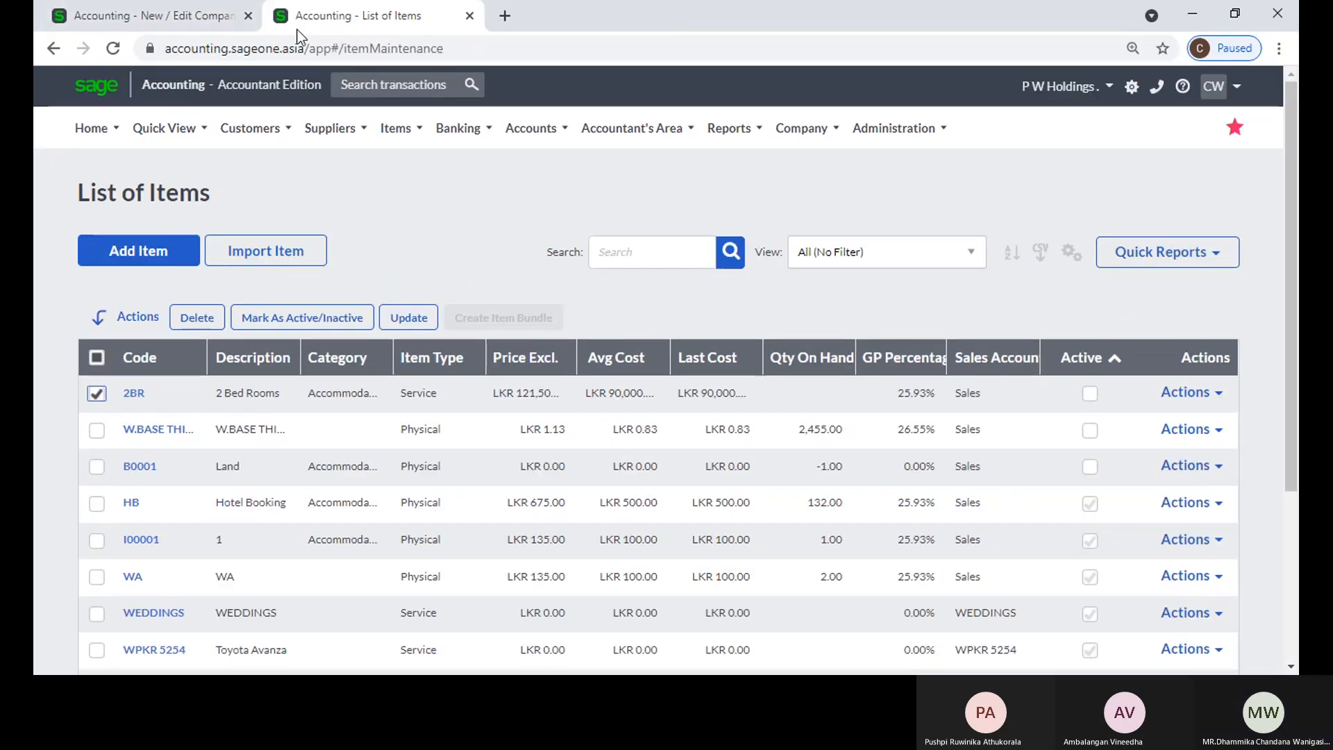
drag(299, 17, 125, 14)
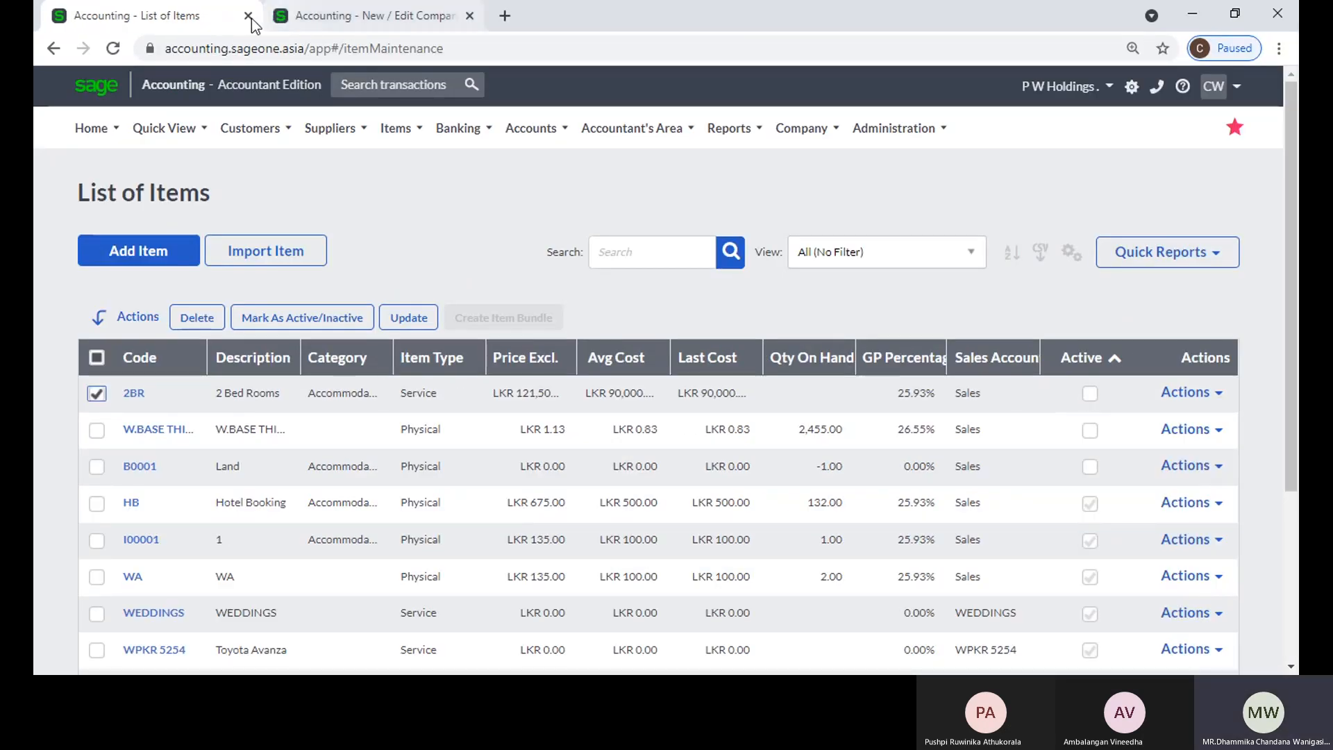
click(246, 17)
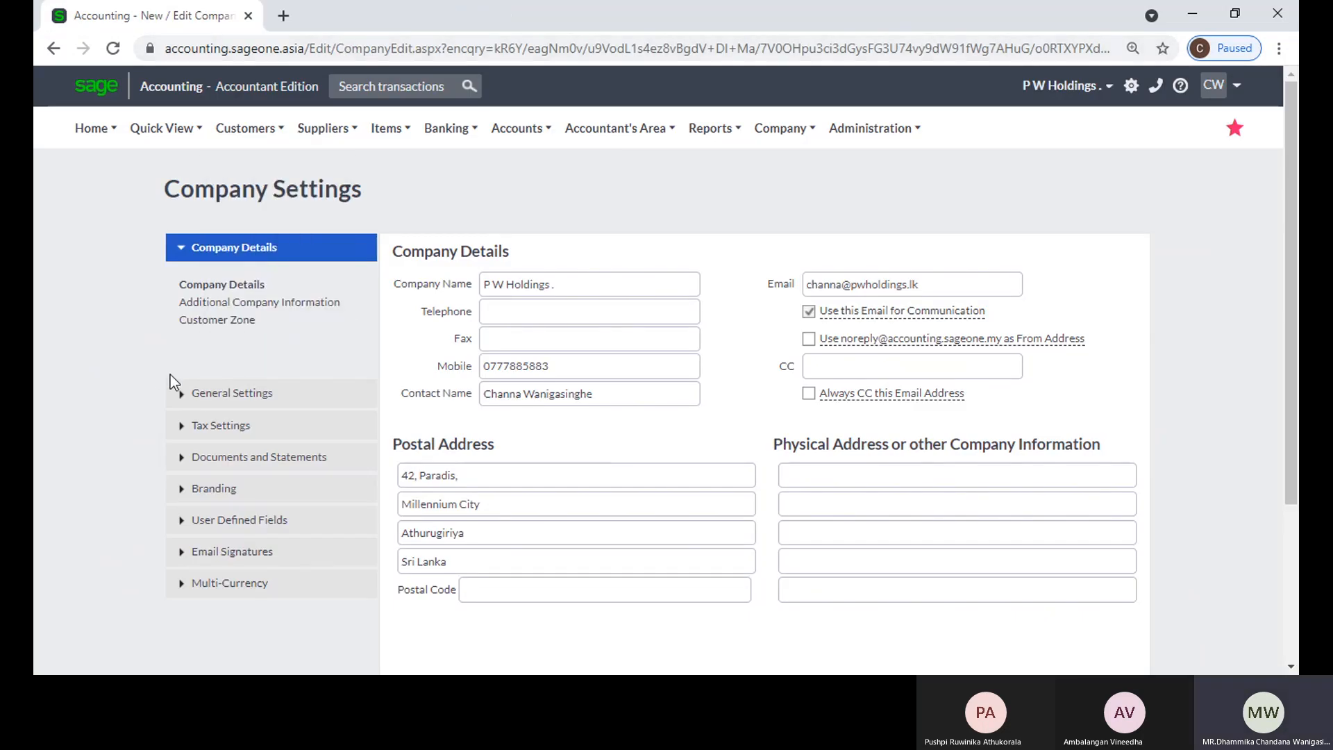
Step: Reopen the item settings to check the inactive-item option for document lines, and duplicate the browser tab
click(204, 390)
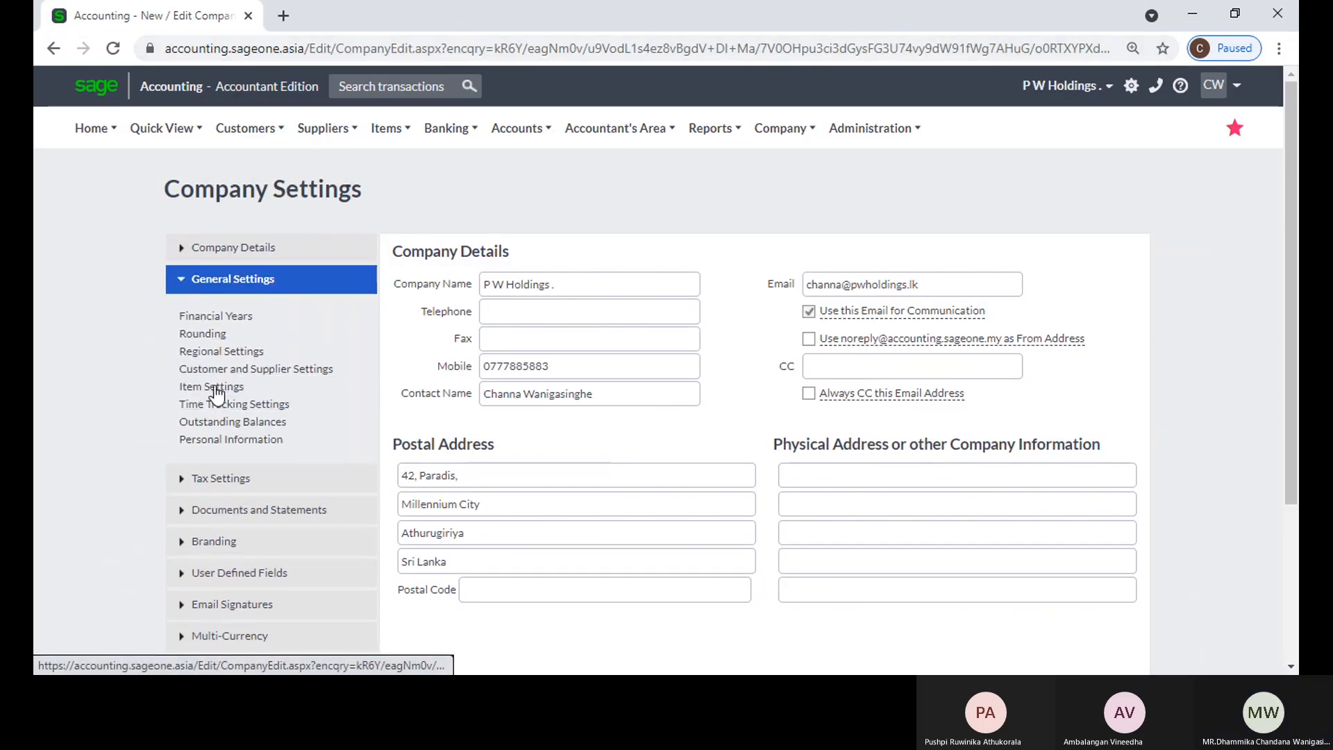
click(212, 387)
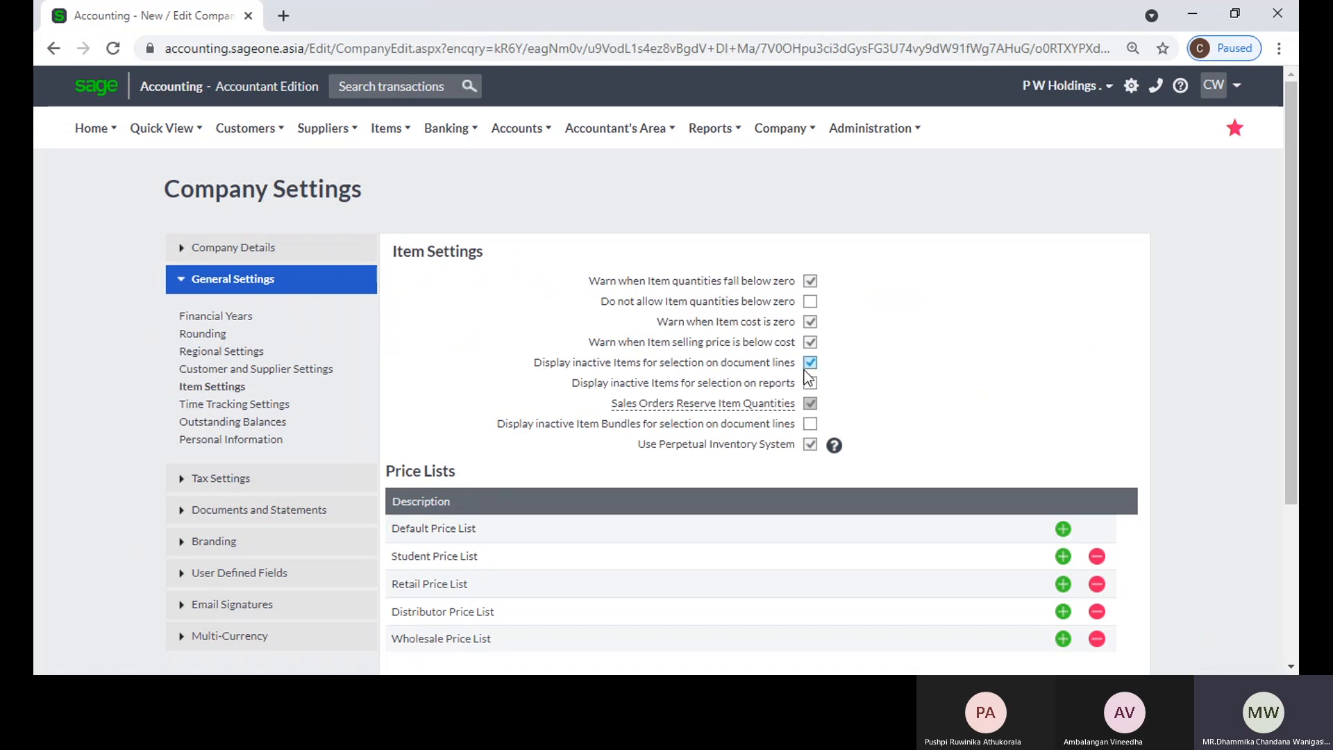
right_click(212, 19)
click(250, 150)
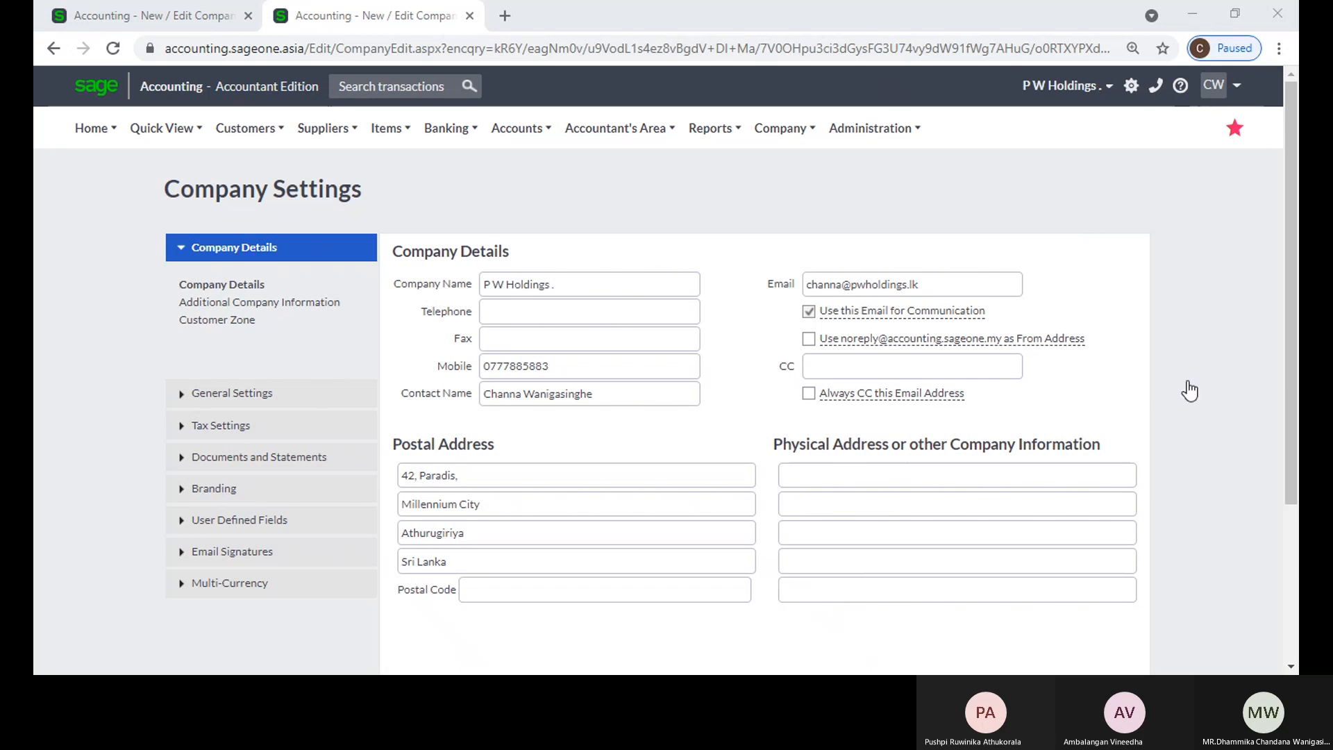
Step: Open the item settings in the duplicated tab and compare them with the original tab
click(1210, 24)
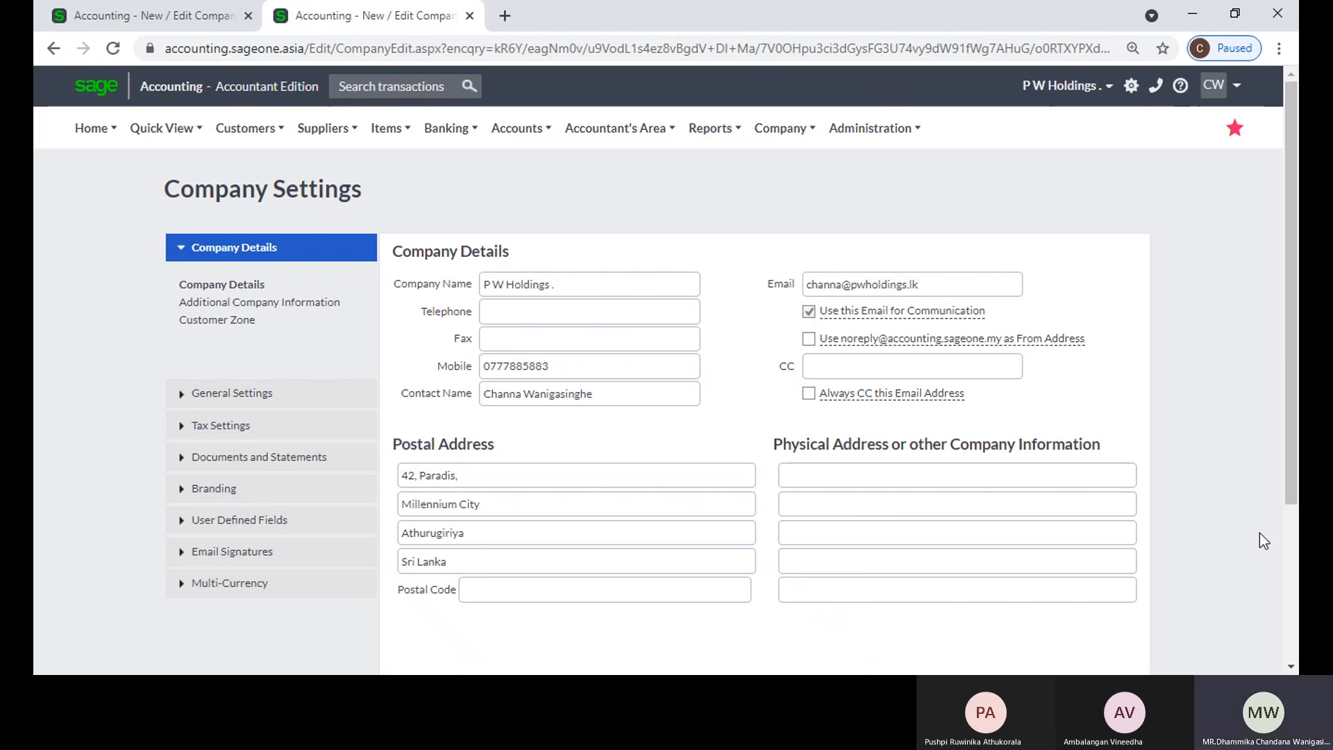
click(282, 392)
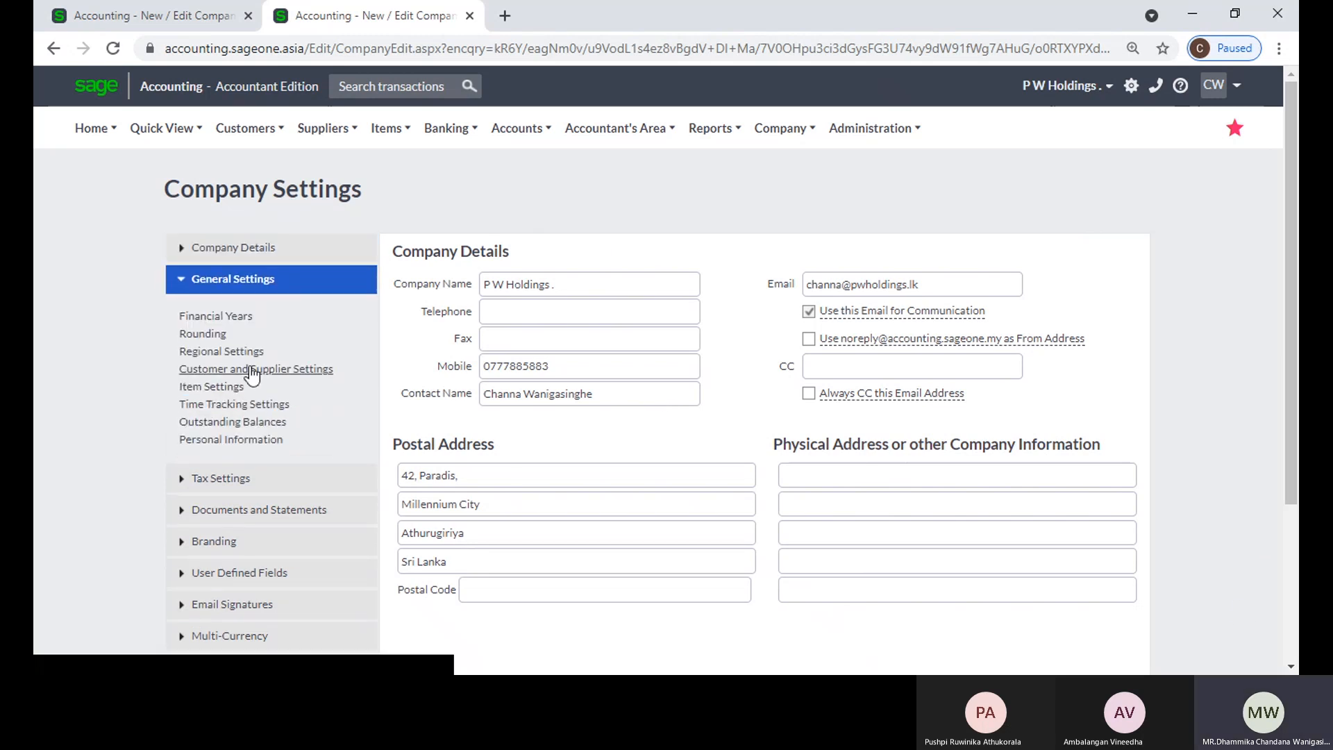
click(220, 392)
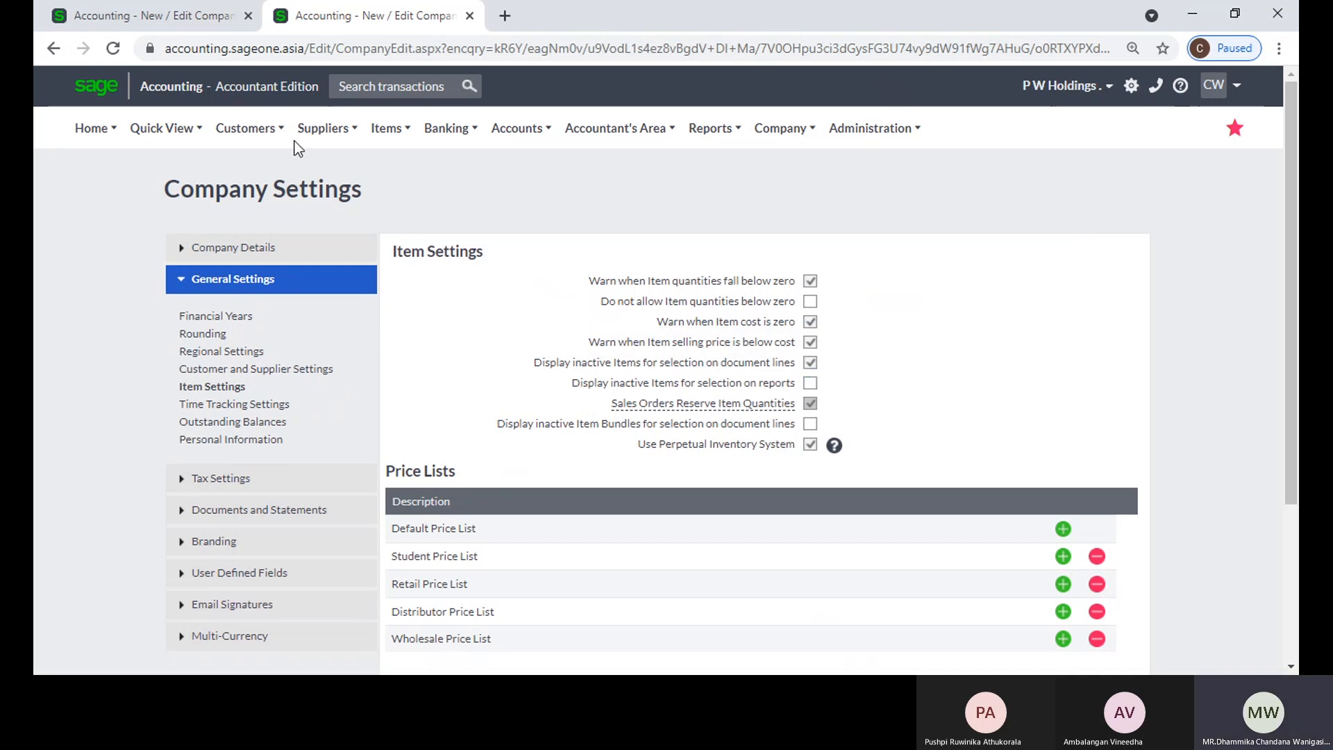
click(246, 128)
mouse_move(326, 237)
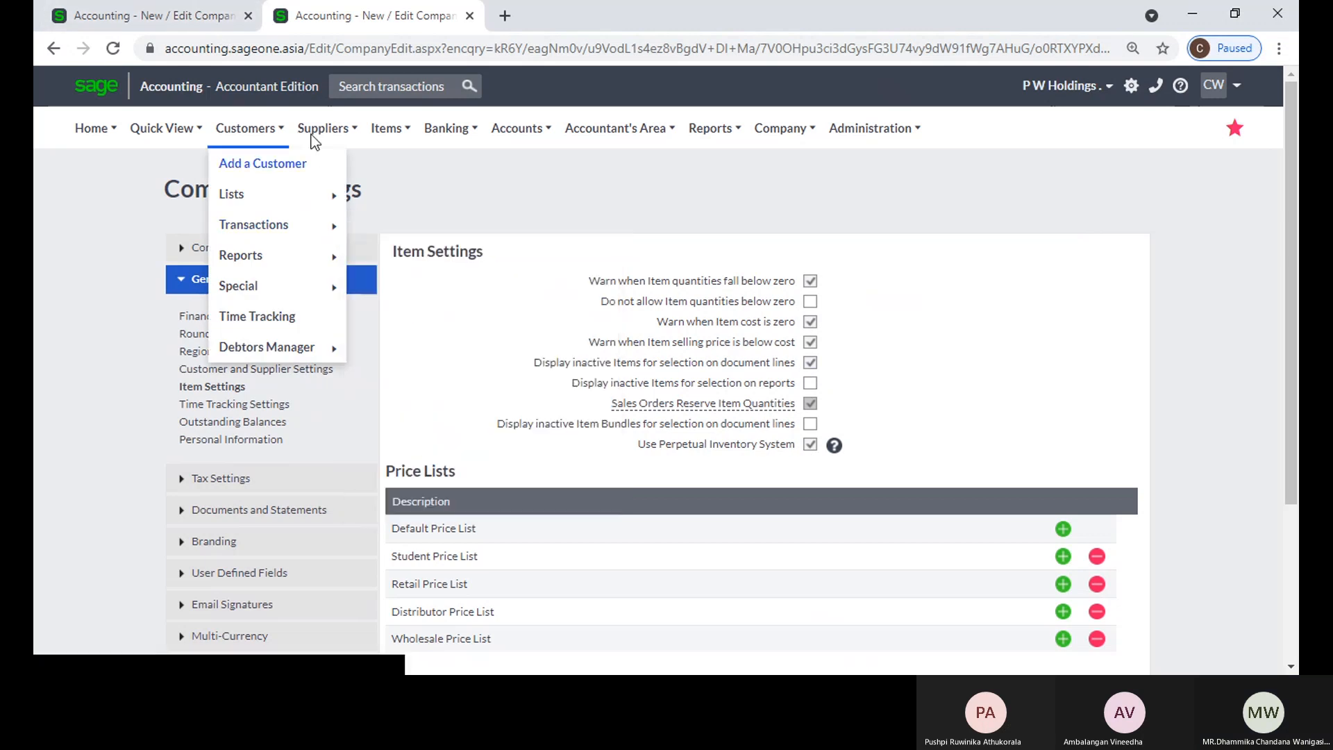
click(143, 19)
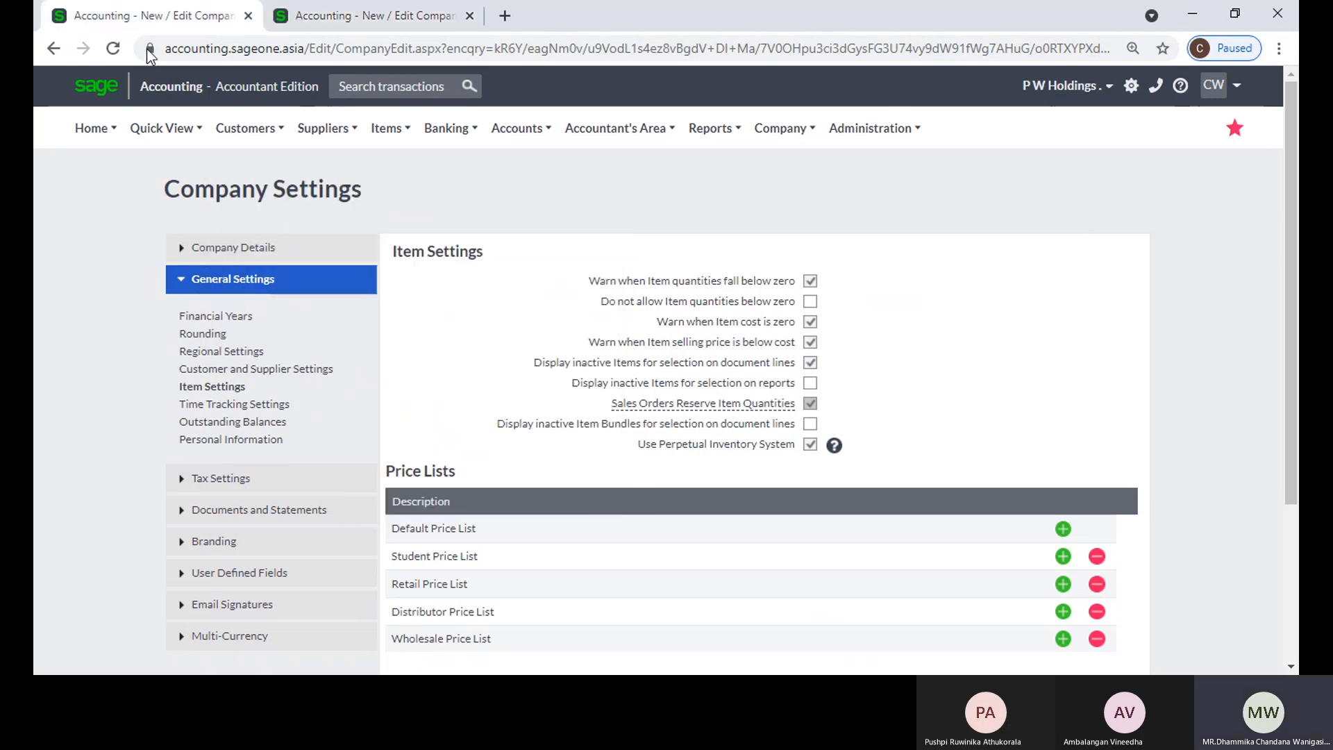
click(333, 19)
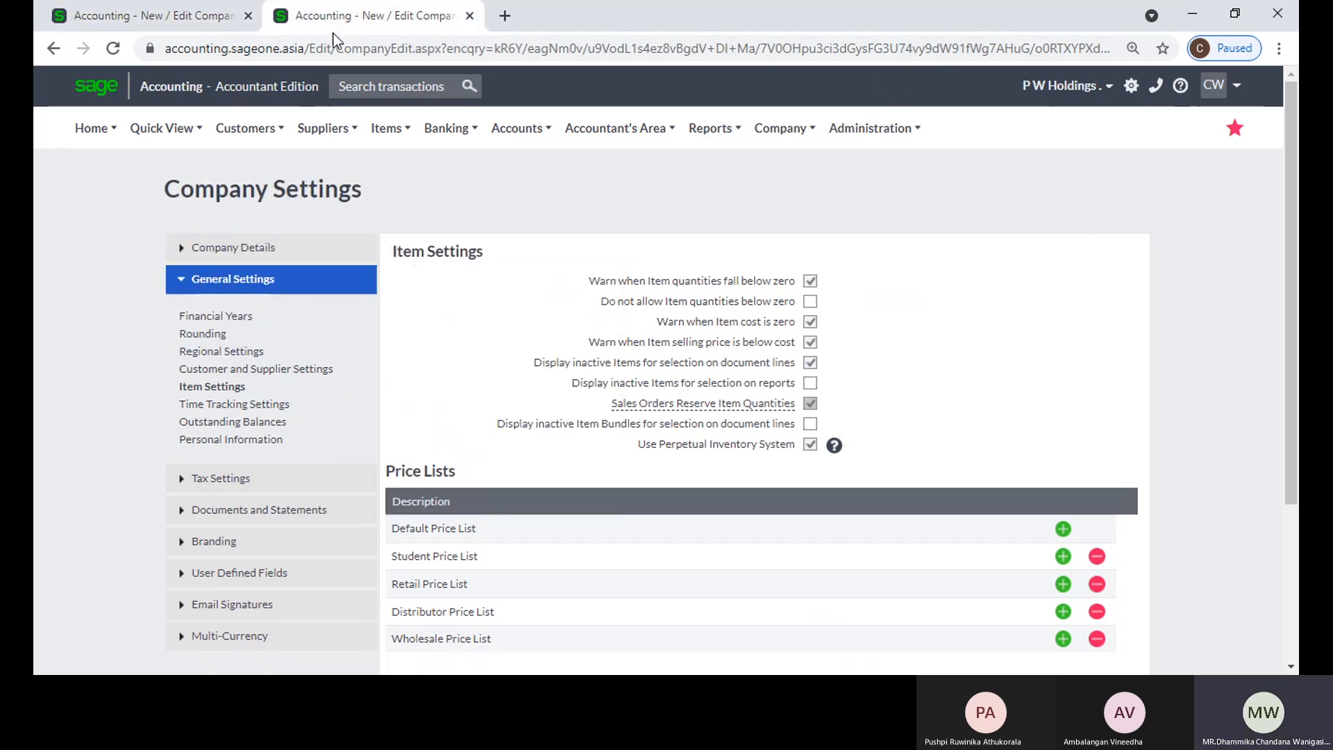
Step: Start a new customer quote and list the selectable items for its first line to find inactive item 2BR
mouse_move(278, 129)
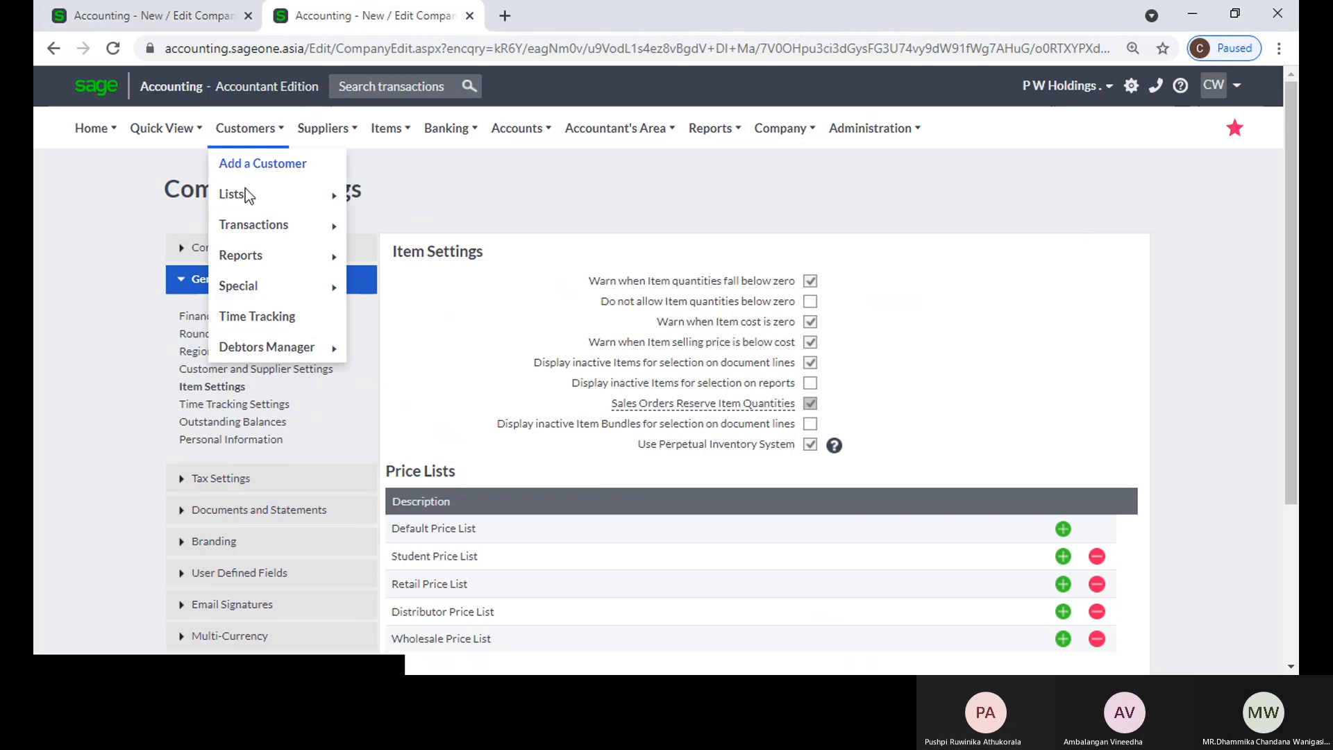
mouse_move(278, 225)
click(424, 235)
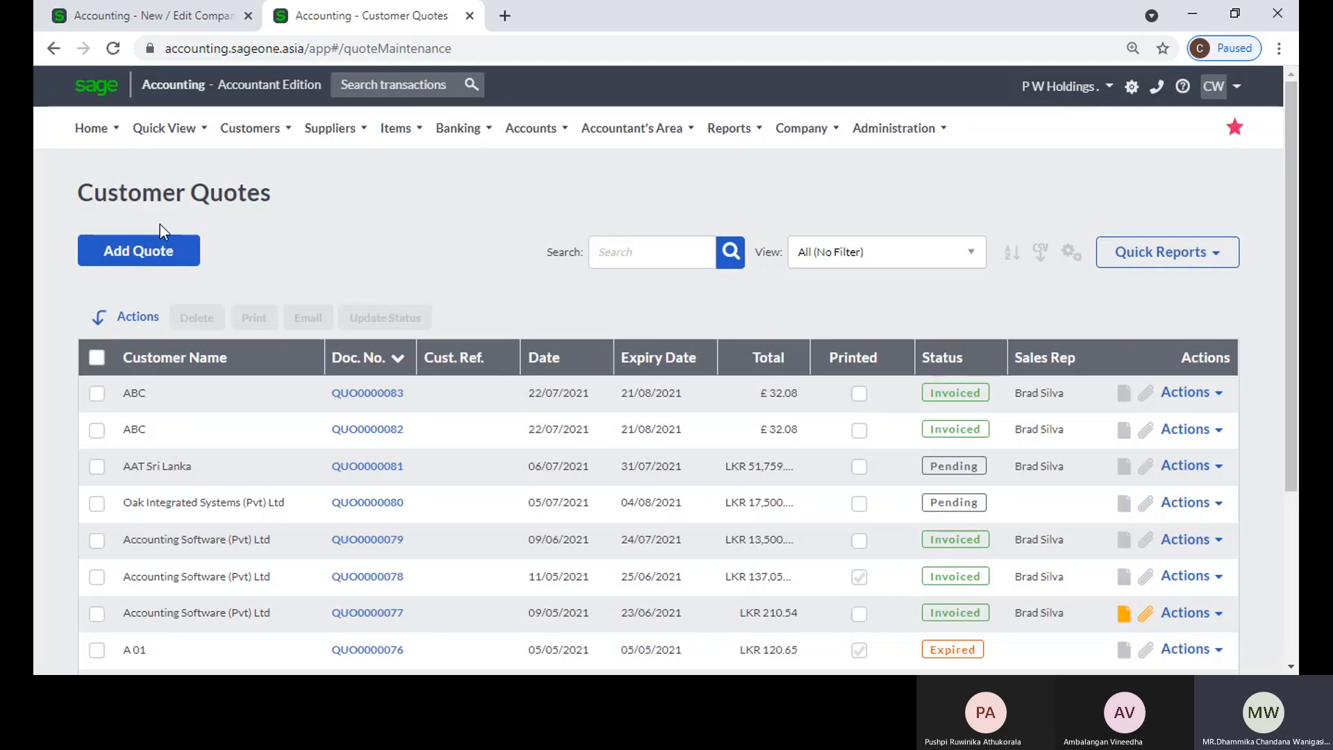
click(160, 254)
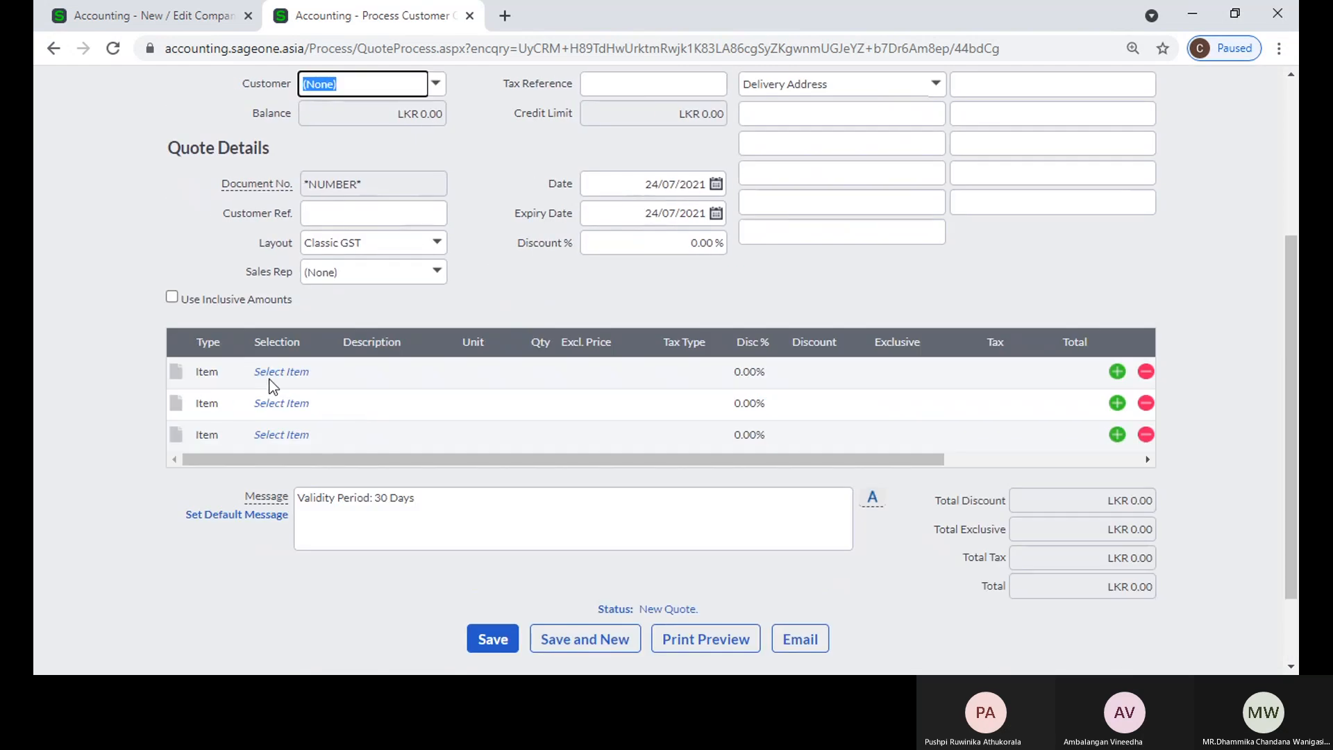
click(280, 372)
click(325, 372)
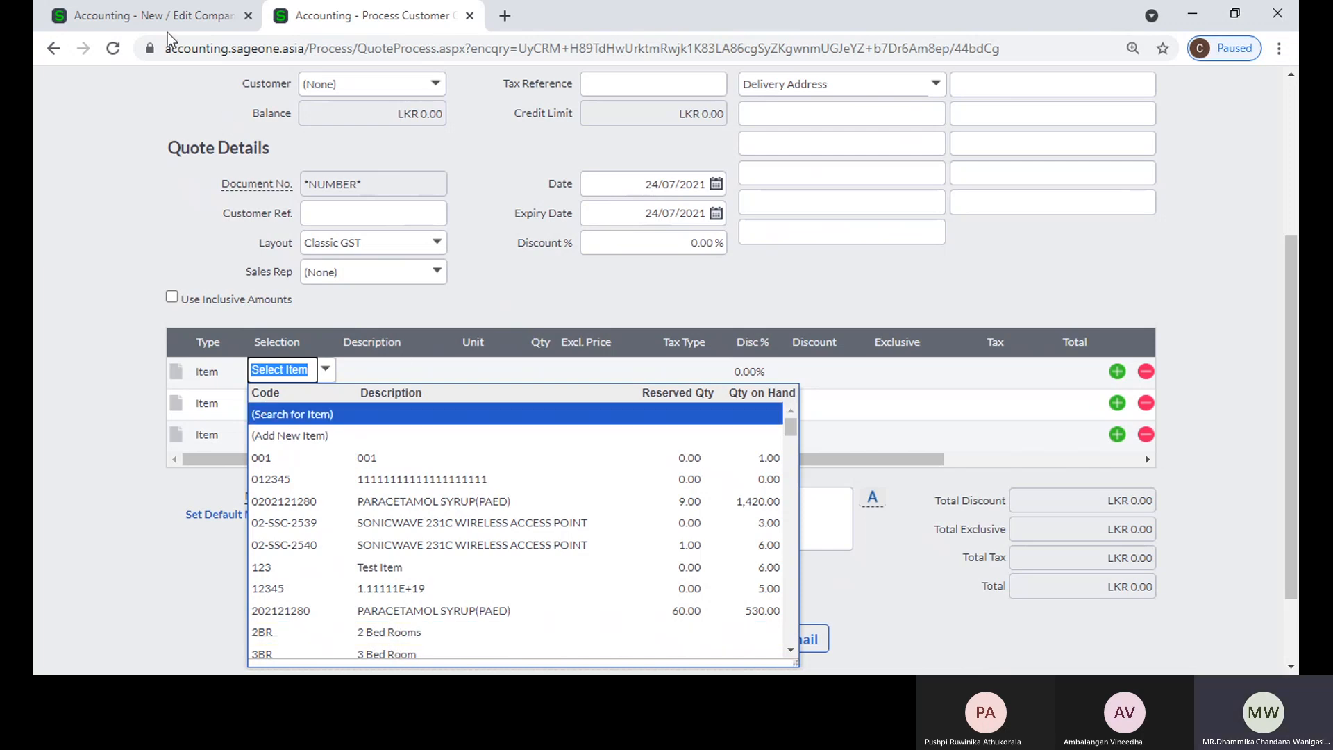
Step: Return to the item settings and turn off the display of inactive items for selection on document lines
click(122, 204)
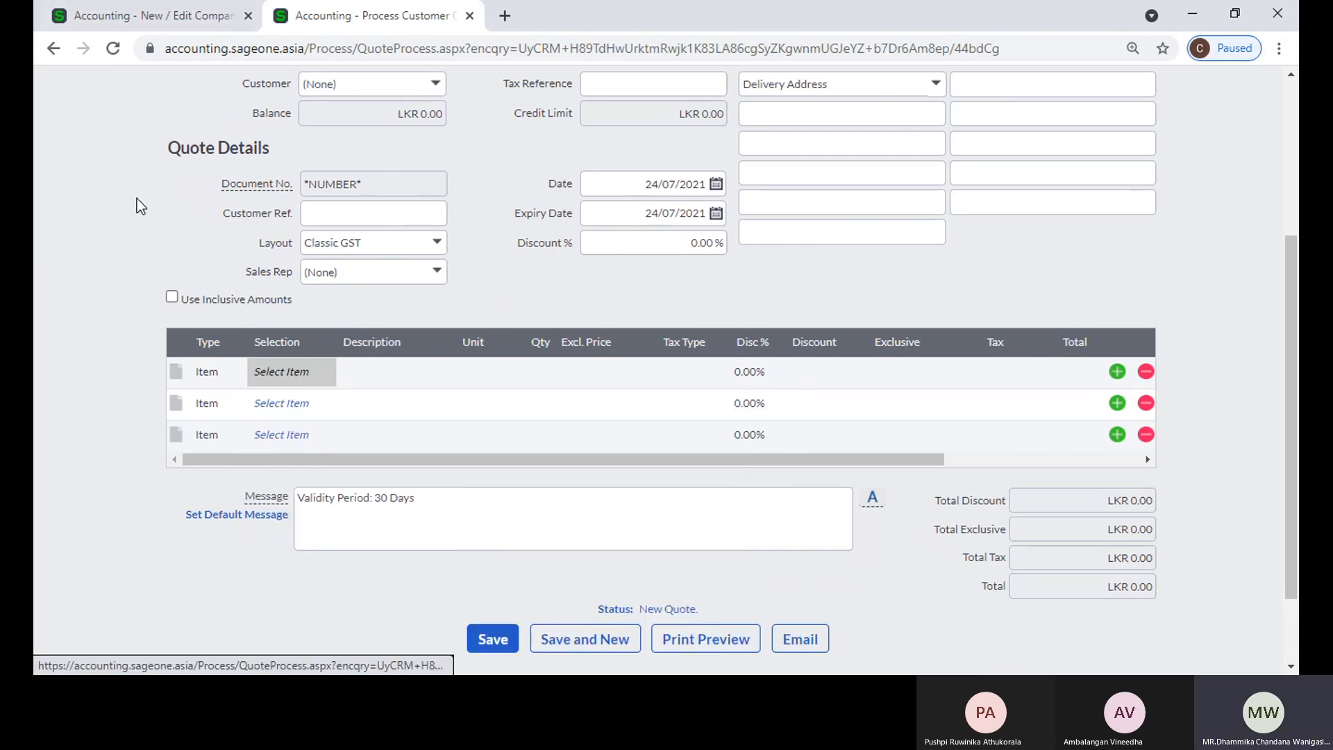
click(154, 16)
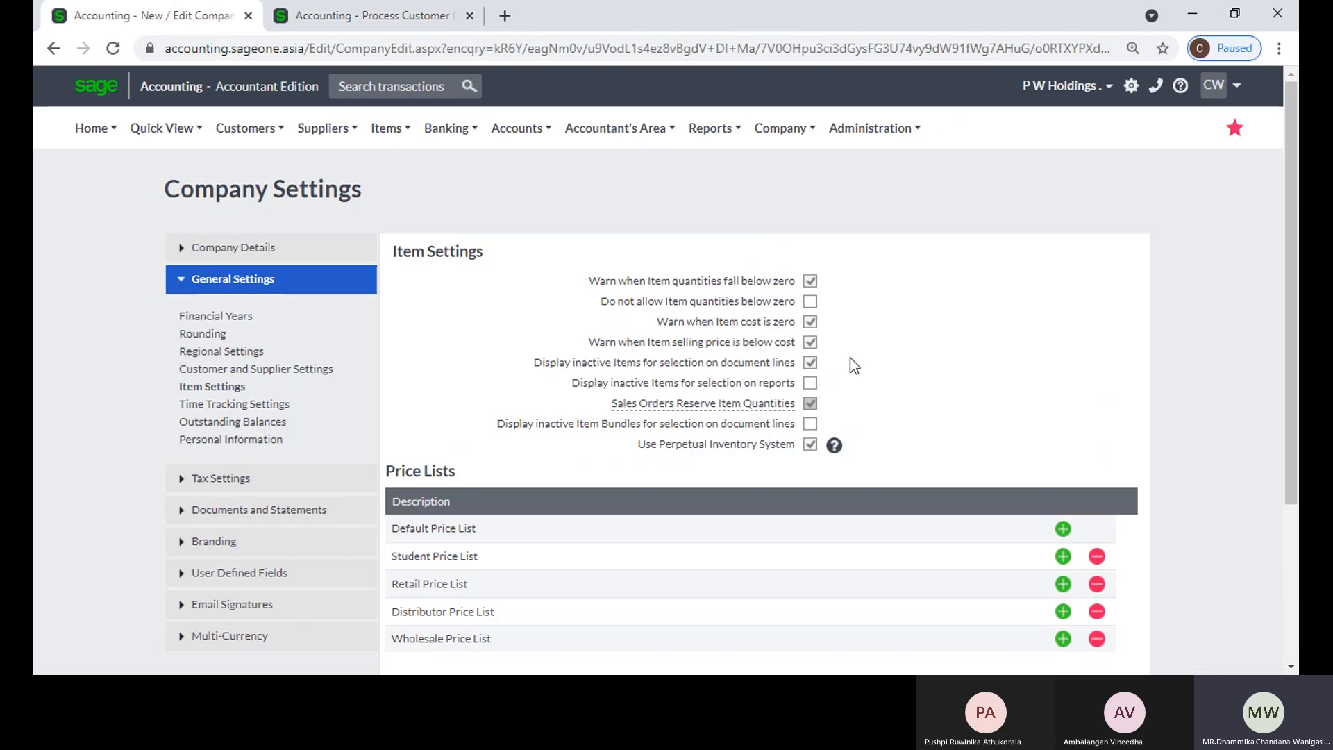
click(814, 364)
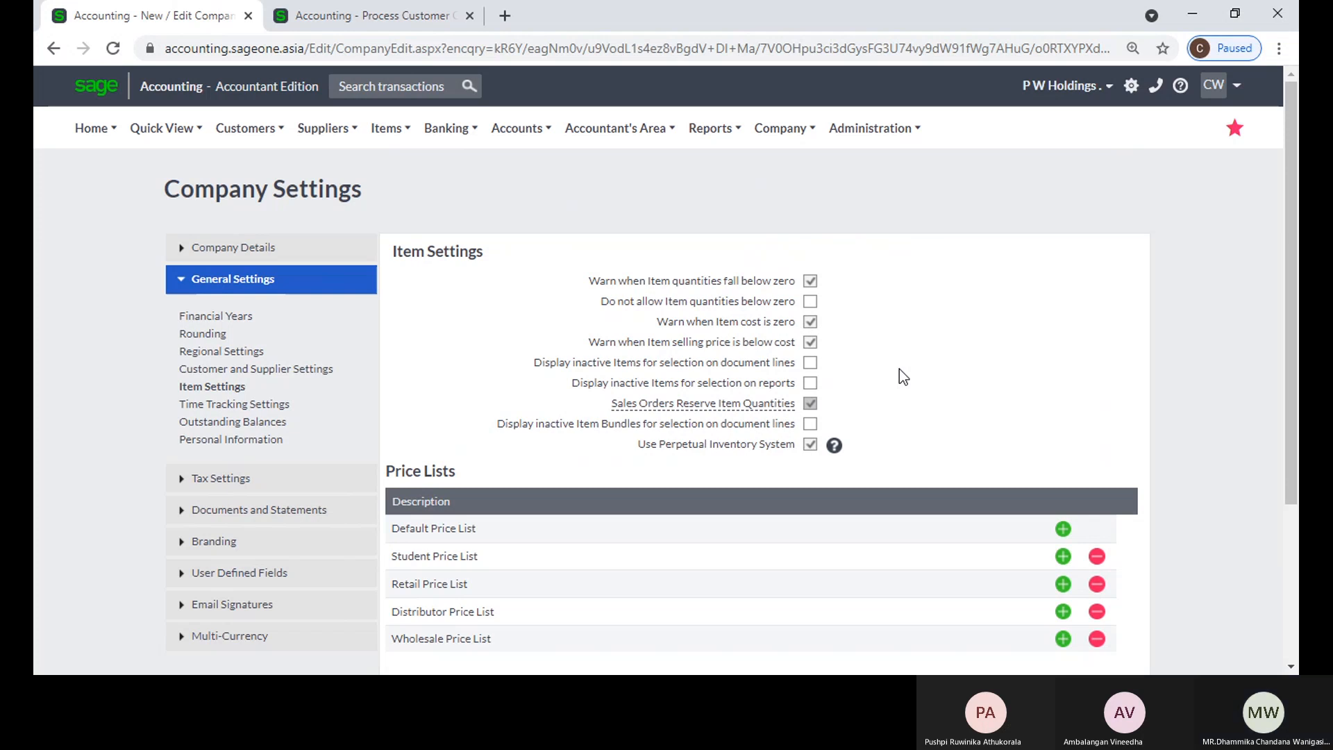
Step: Turn on the display of inactive items for selection on reports, save the company settings and reopen the item settings
mouse_move(622, 396)
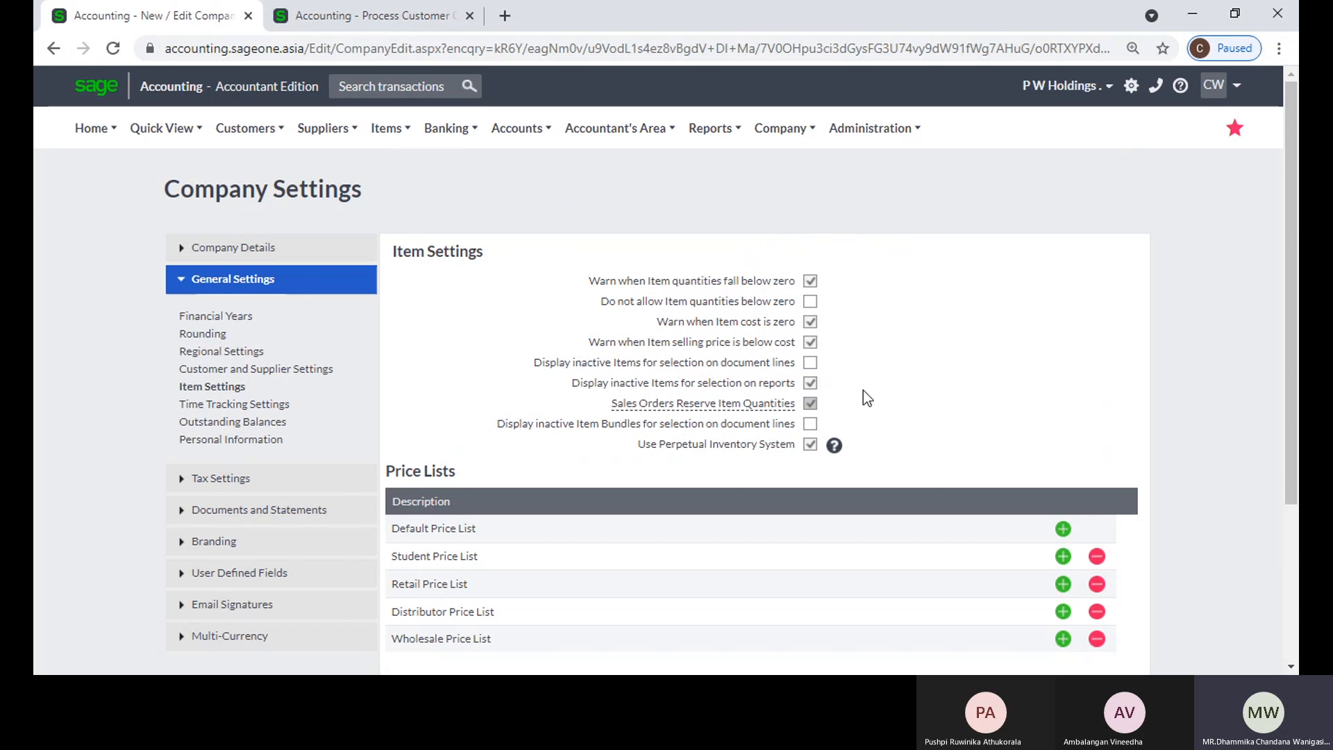
scroll(863, 390, down, 3)
click(559, 557)
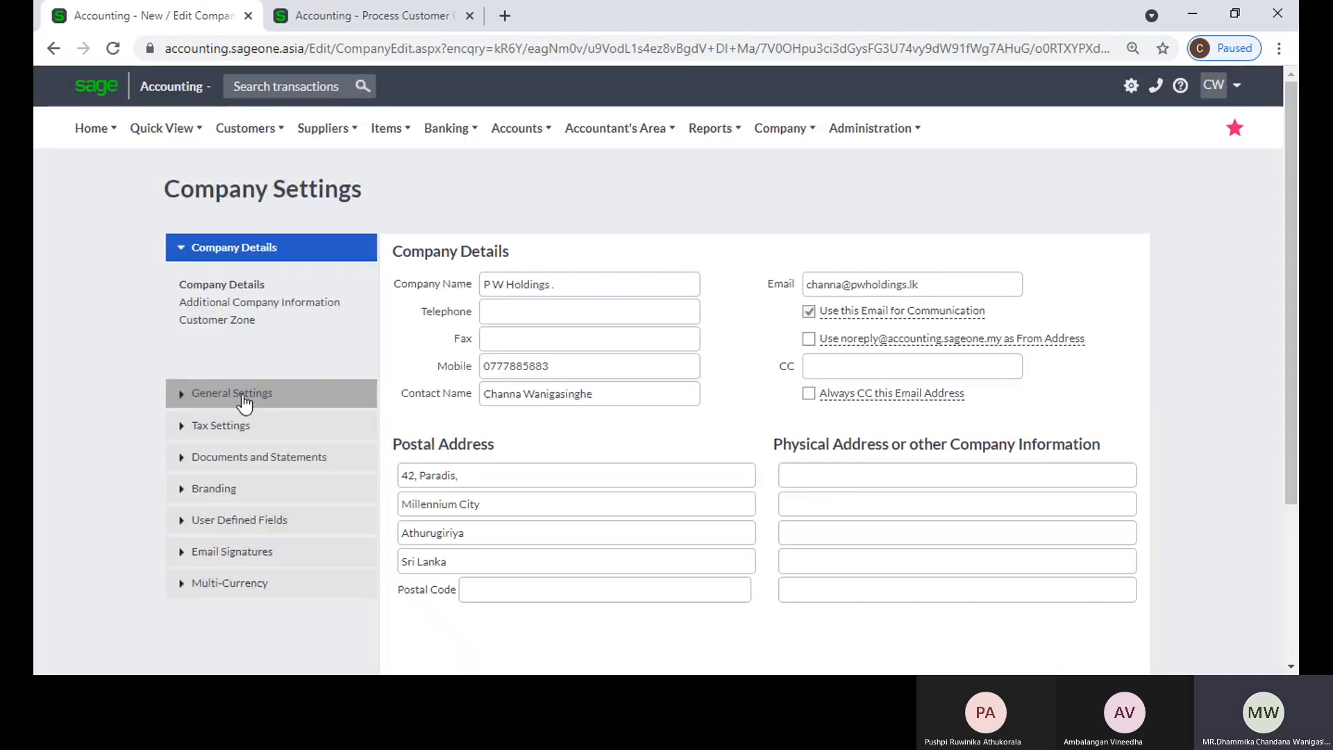
click(241, 394)
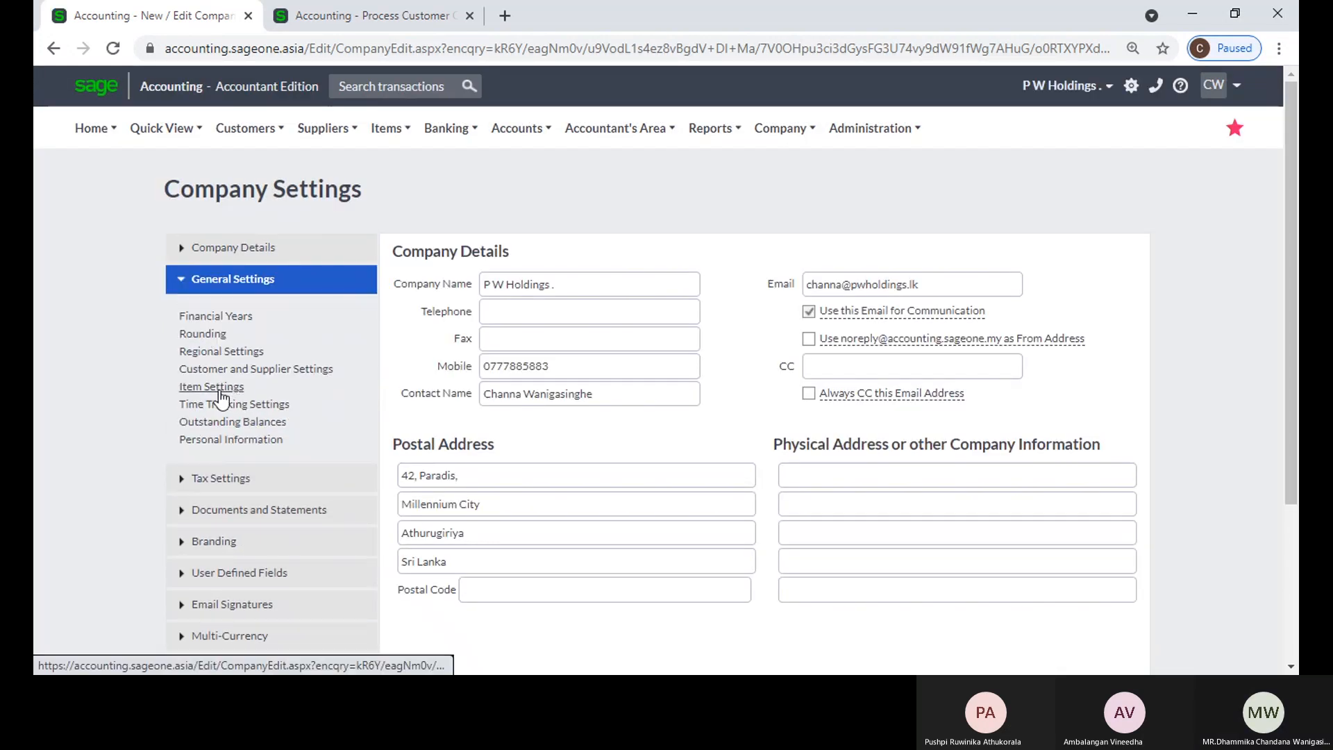
click(212, 387)
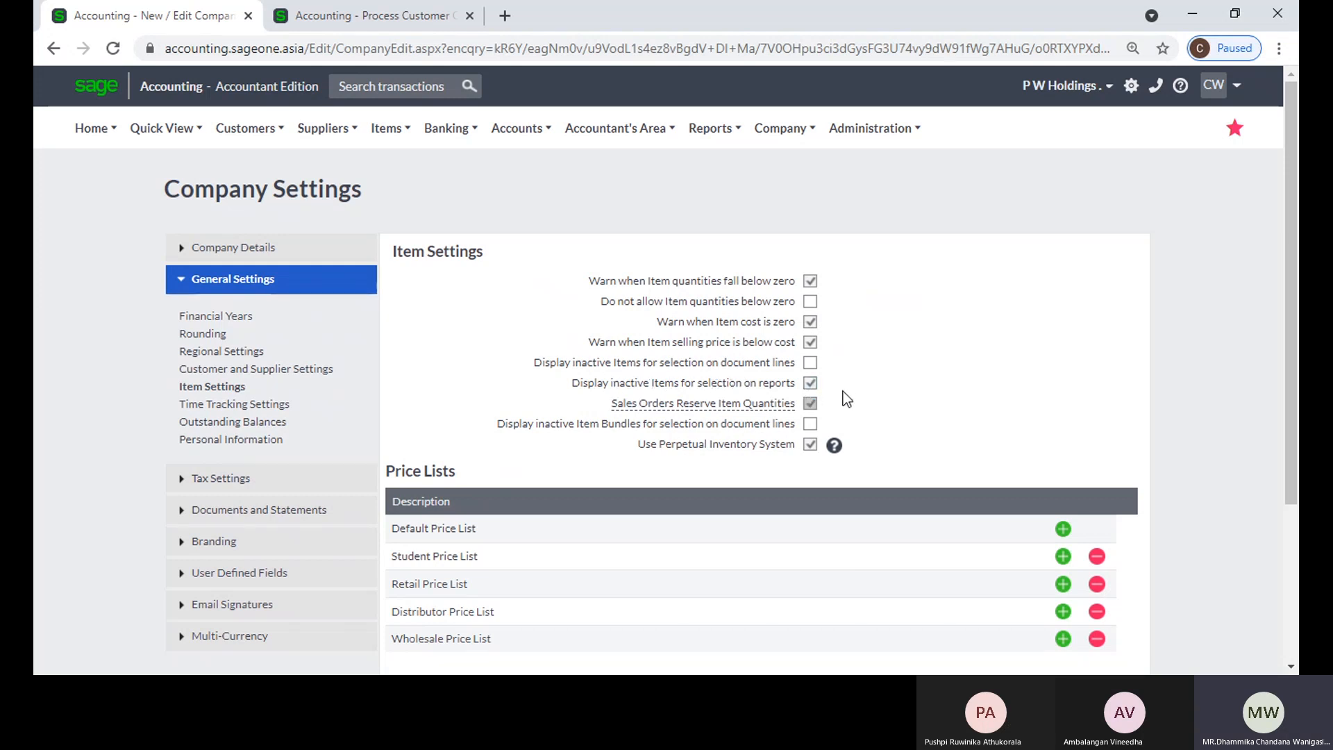
Step: Open the Sales by Item report in the other tab and list its selectable items to find inactive item 2BR
click(406, 1)
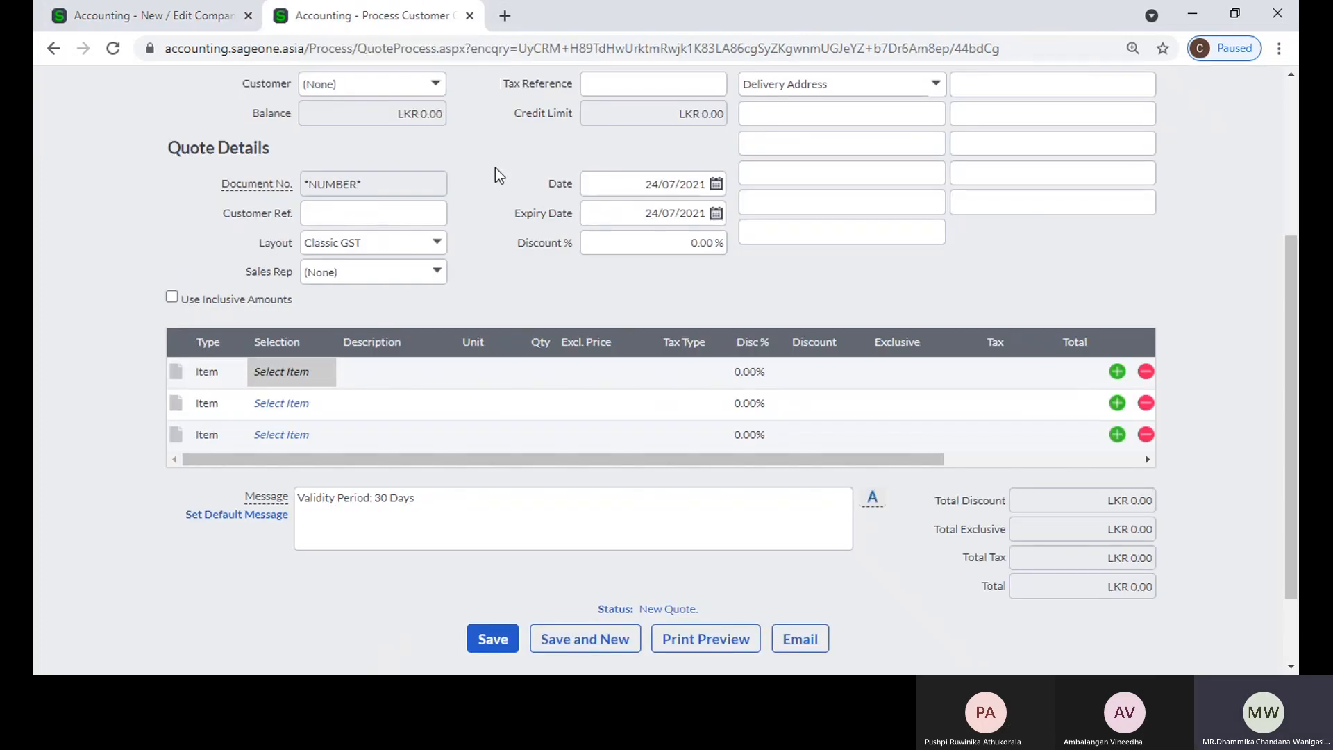
scroll(494, 168, up, 3)
mouse_move(293, 151)
mouse_move(403, 136)
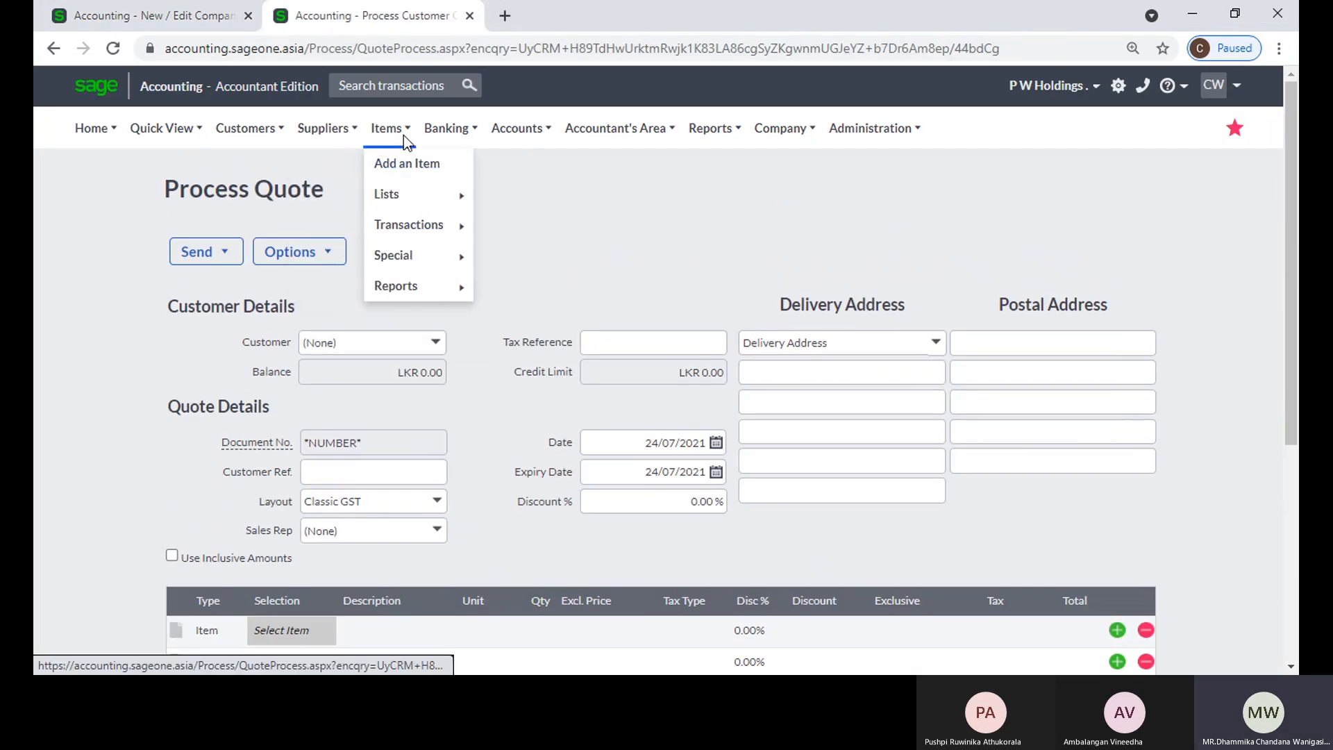
mouse_move(405, 268)
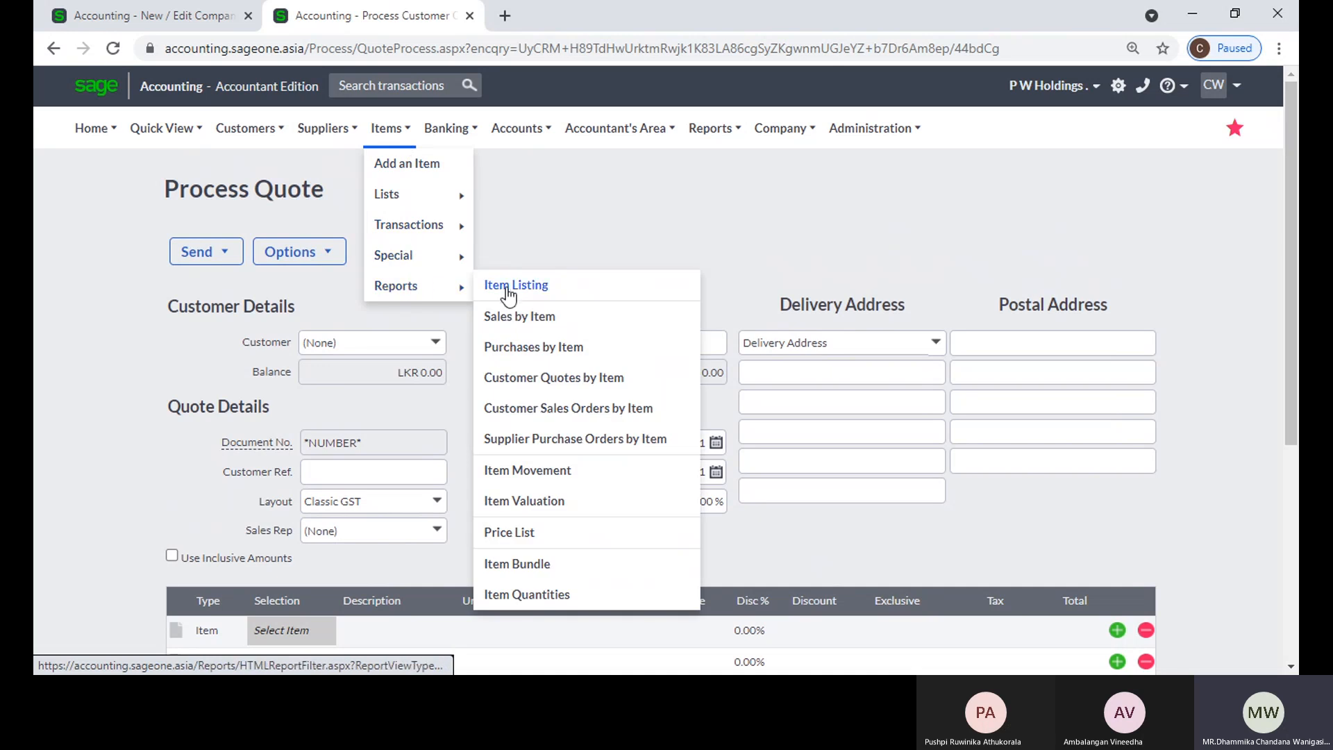
click(571, 324)
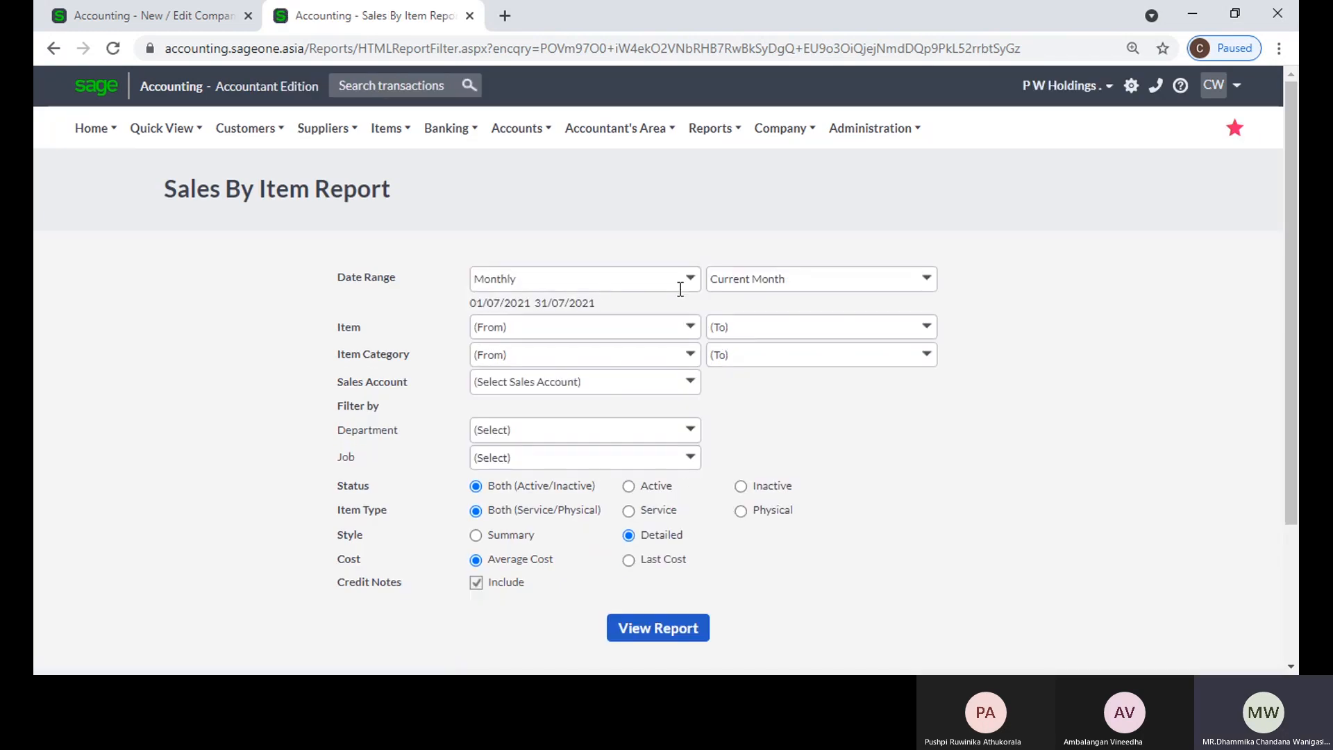
click(689, 327)
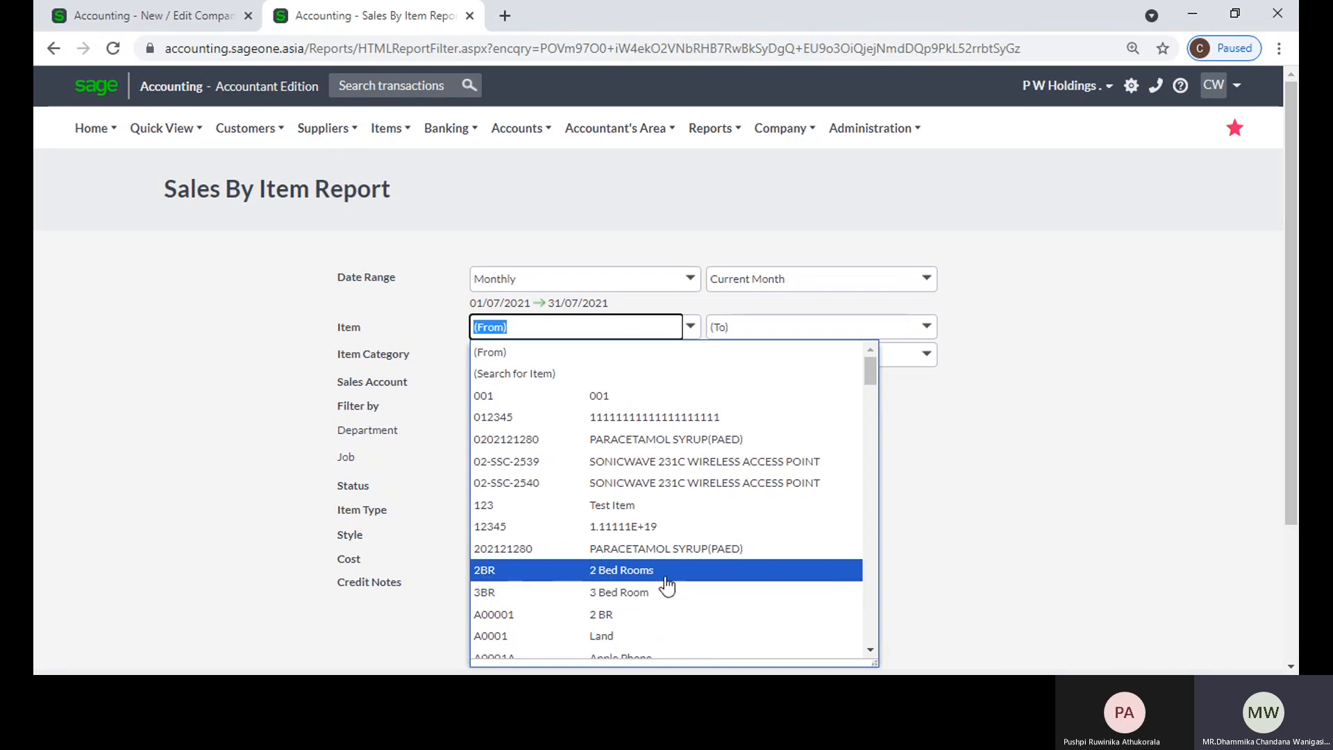
click(924, 484)
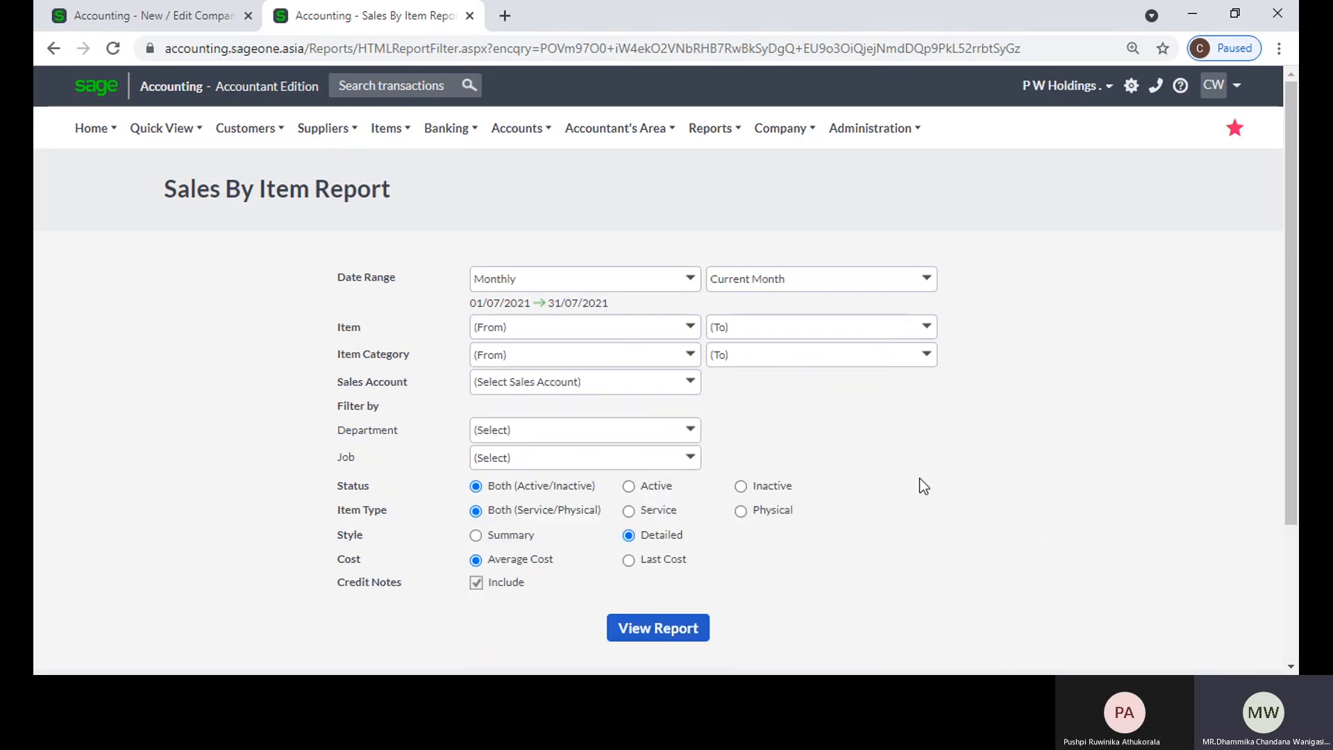
Step: Return to the item settings and examine the Sales Orders Reserve Item Quantities option
click(130, 16)
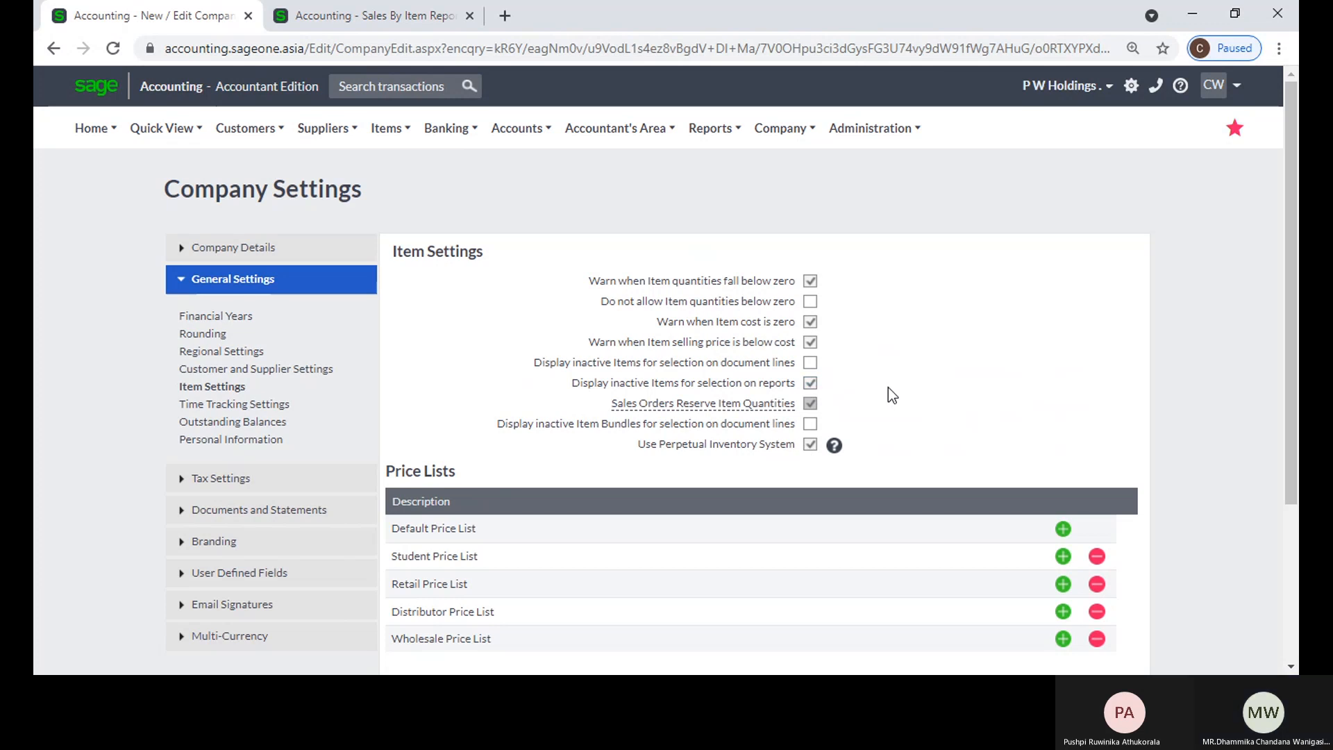
scroll(862, 390, down, 1)
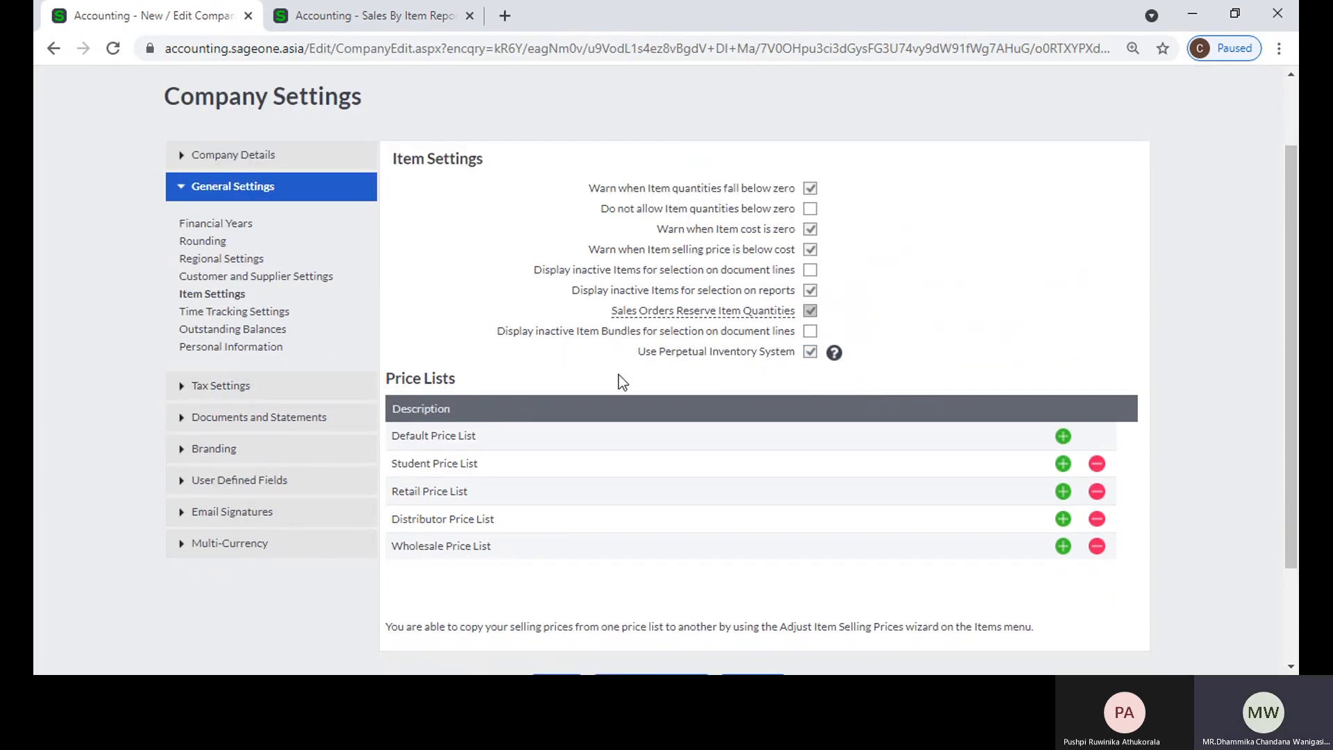
mouse_move(698, 316)
scroll(383, 332, up, 2)
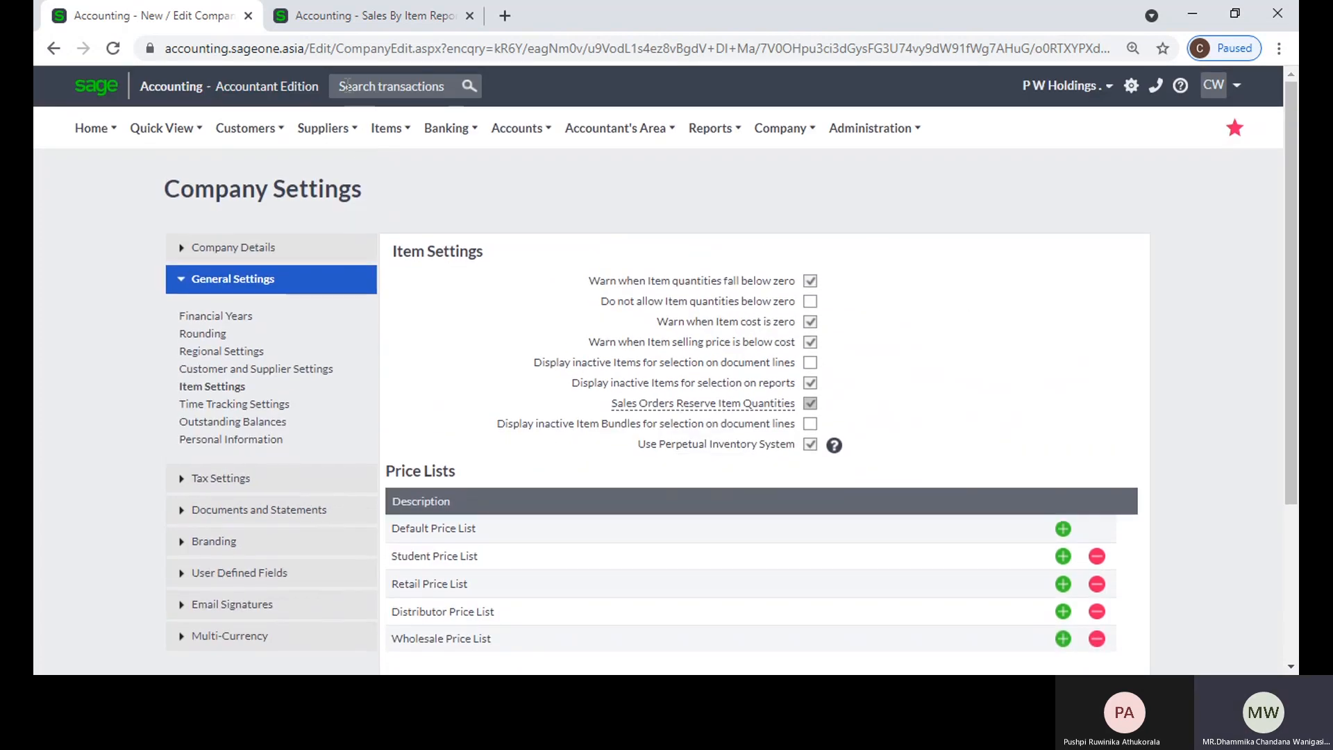
Step: Start a new customer sales order in the other tab
click(343, 26)
click(313, 132)
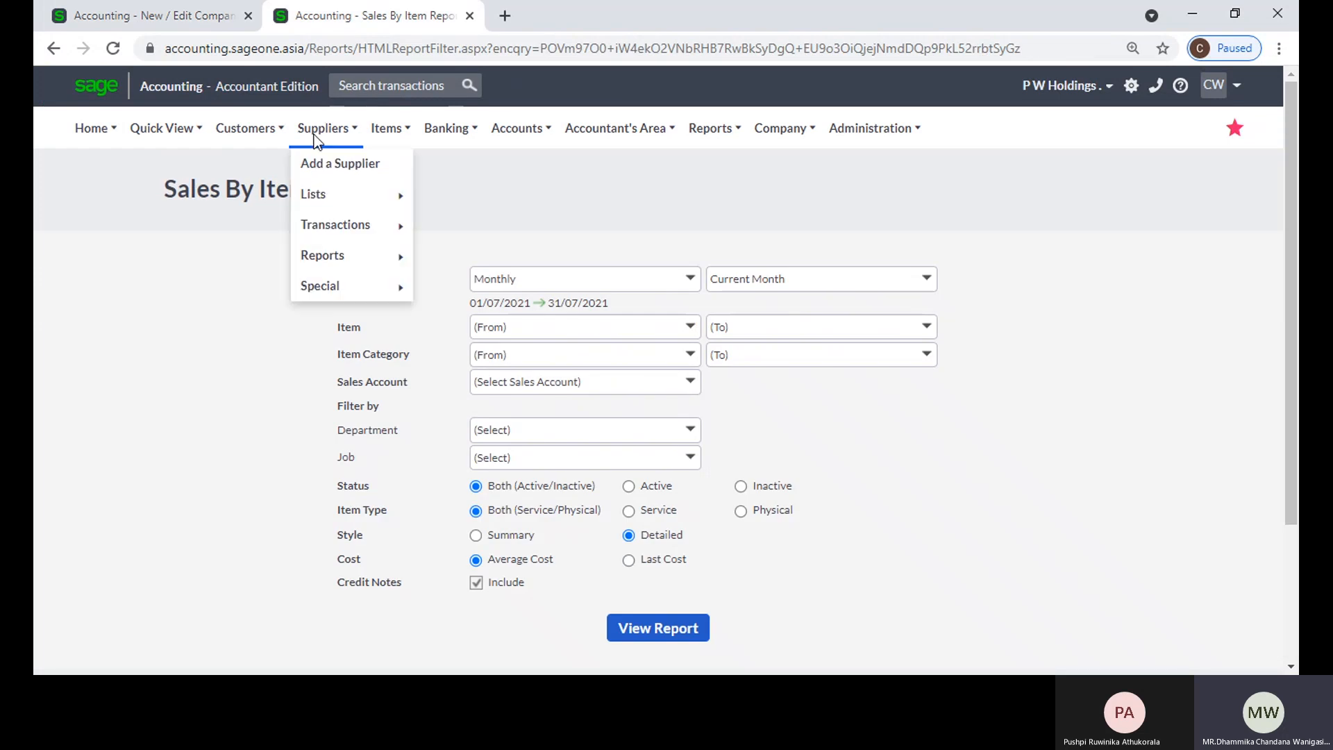
mouse_move(261, 144)
mouse_move(261, 221)
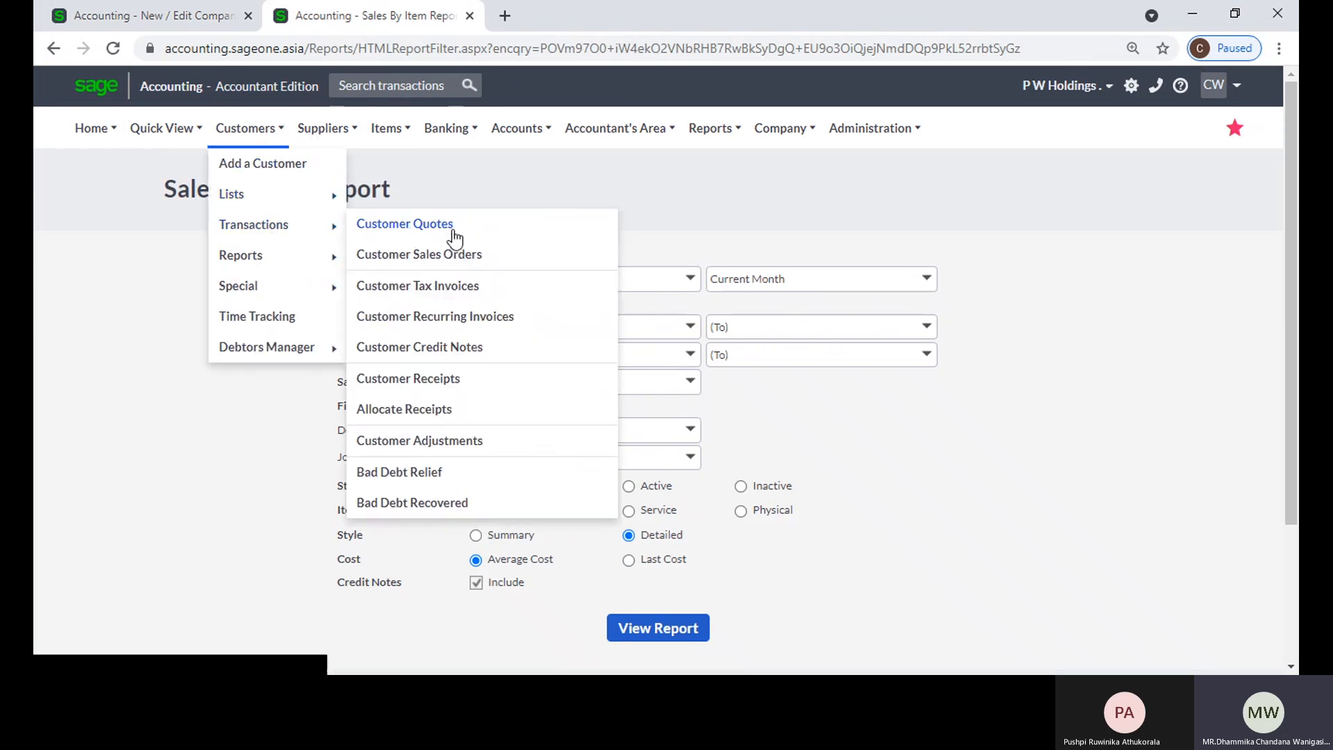
click(456, 258)
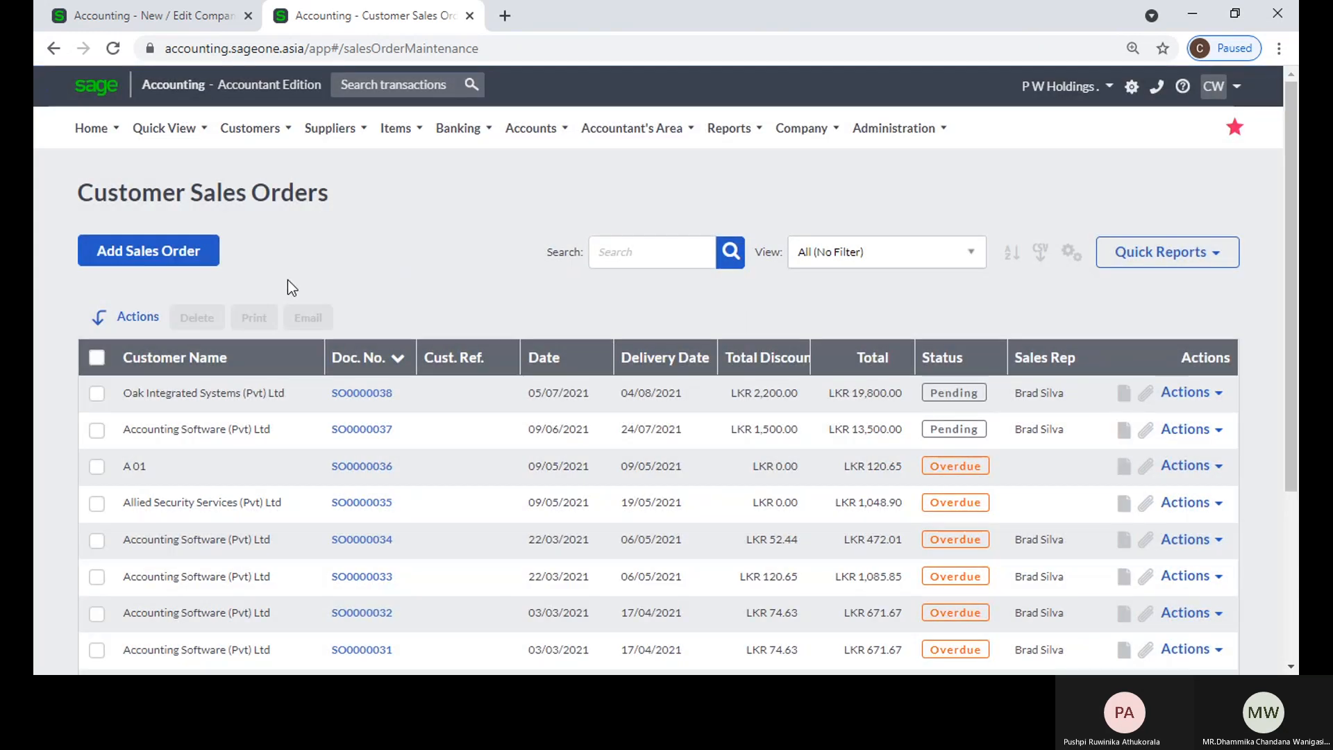
click(207, 267)
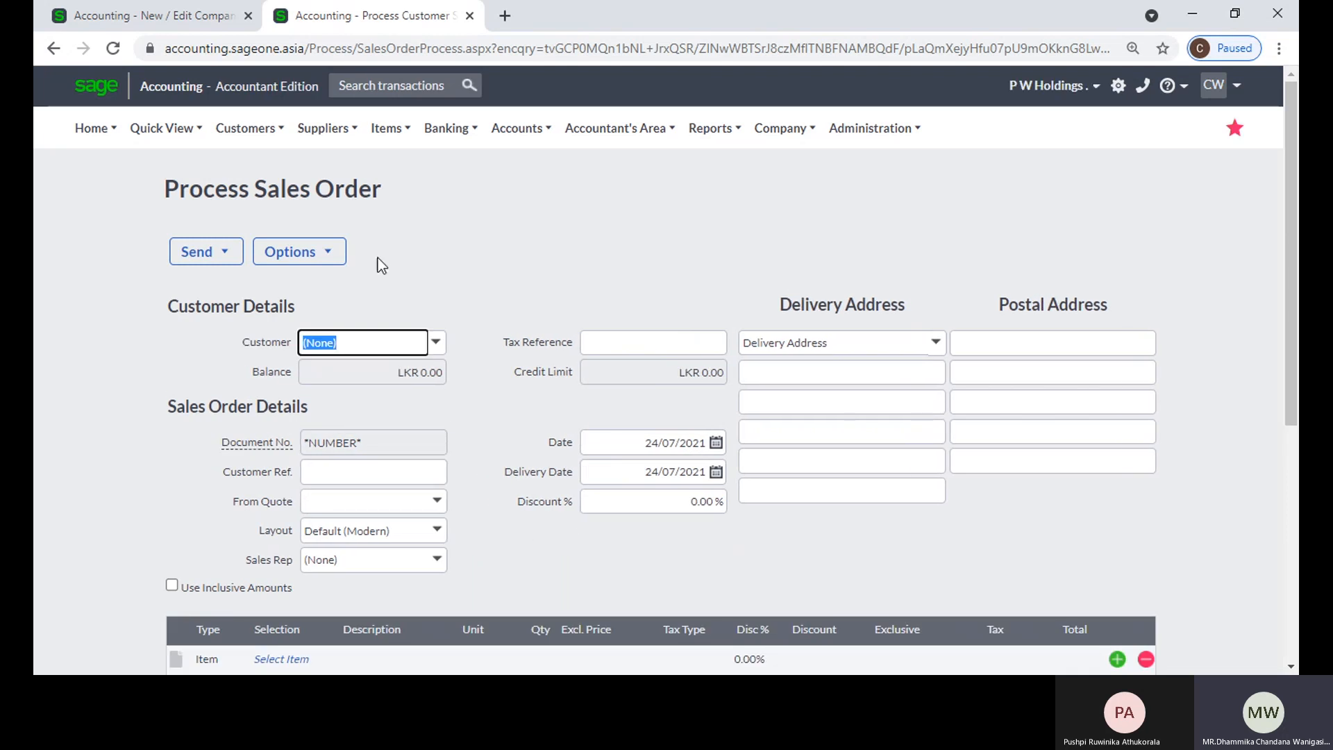
Step: Recheck the sales order reservation option, and list the items for the sales order's first line to examine their reserved quantities
click(193, 21)
mouse_move(734, 404)
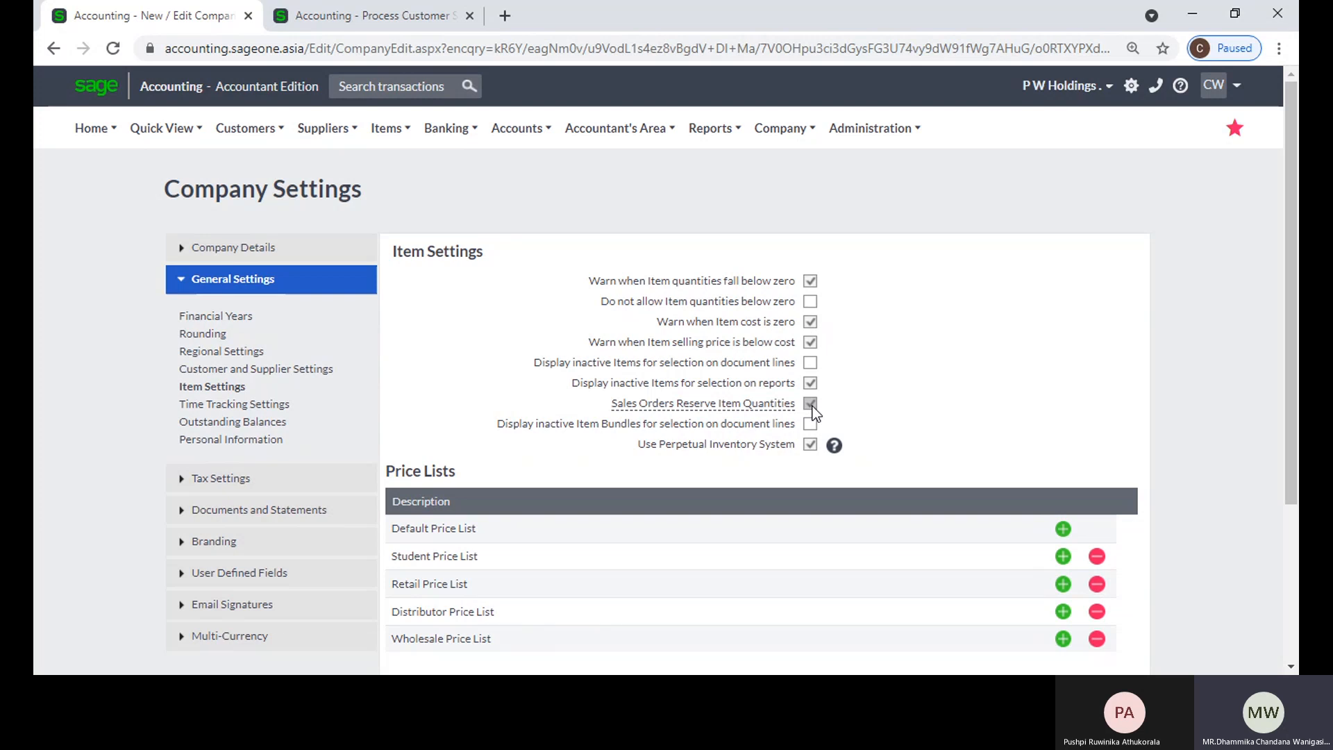
click(325, 21)
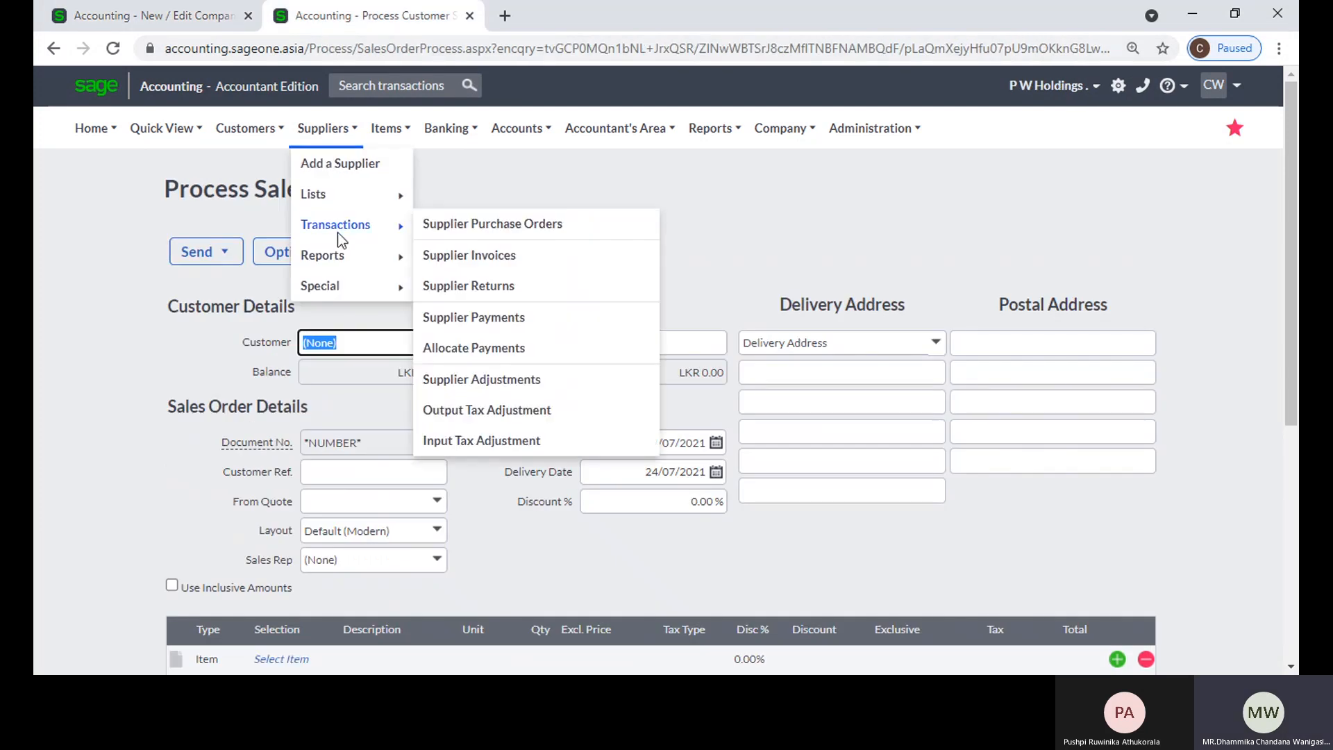
scroll(239, 458, down, 4)
click(299, 383)
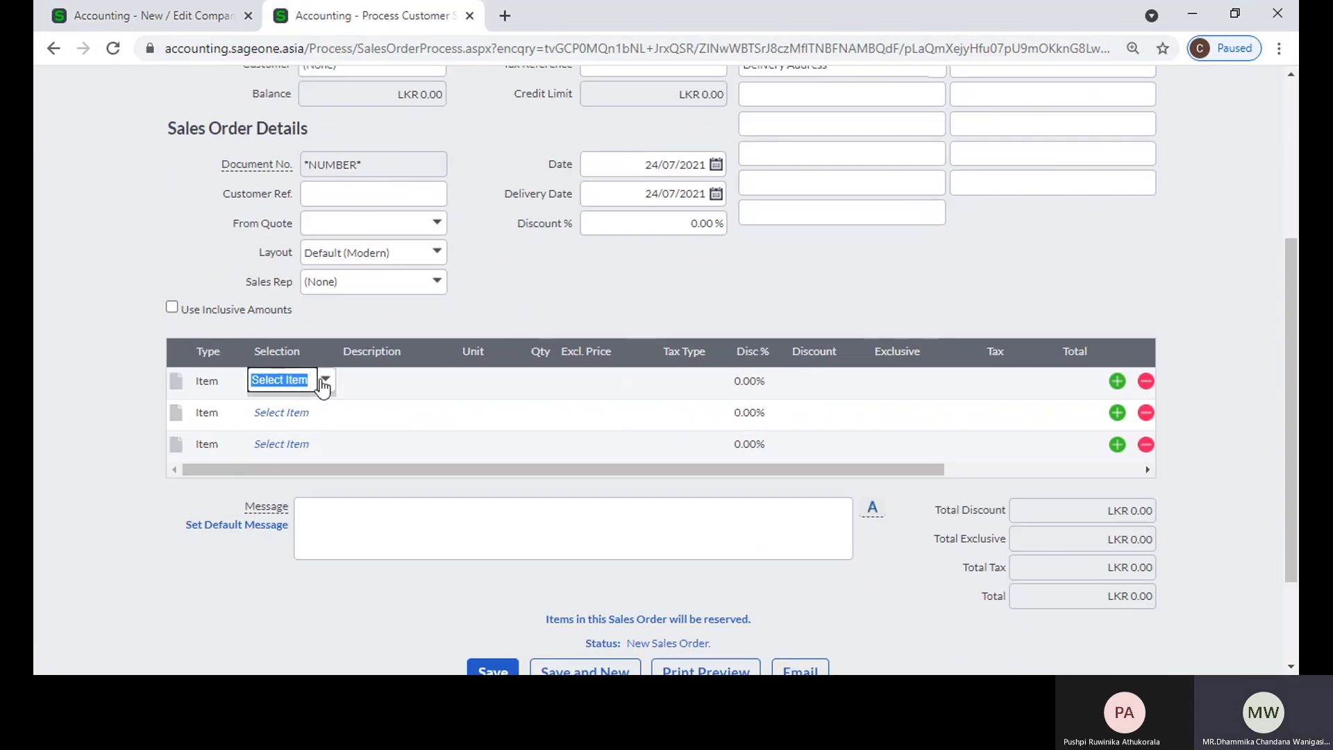
click(326, 380)
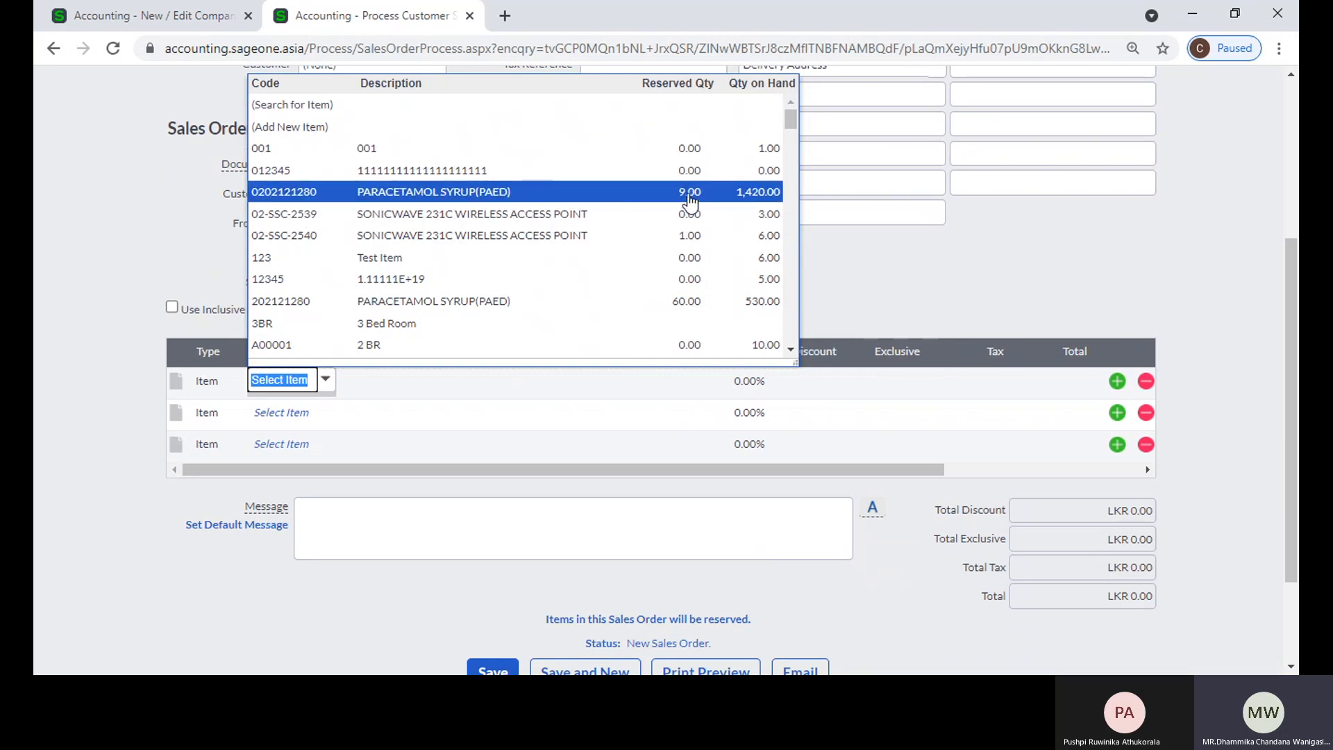
Step: Check the inactive item bundles option in the item settings, and open the list of item bundles in the other tab
click(118, 14)
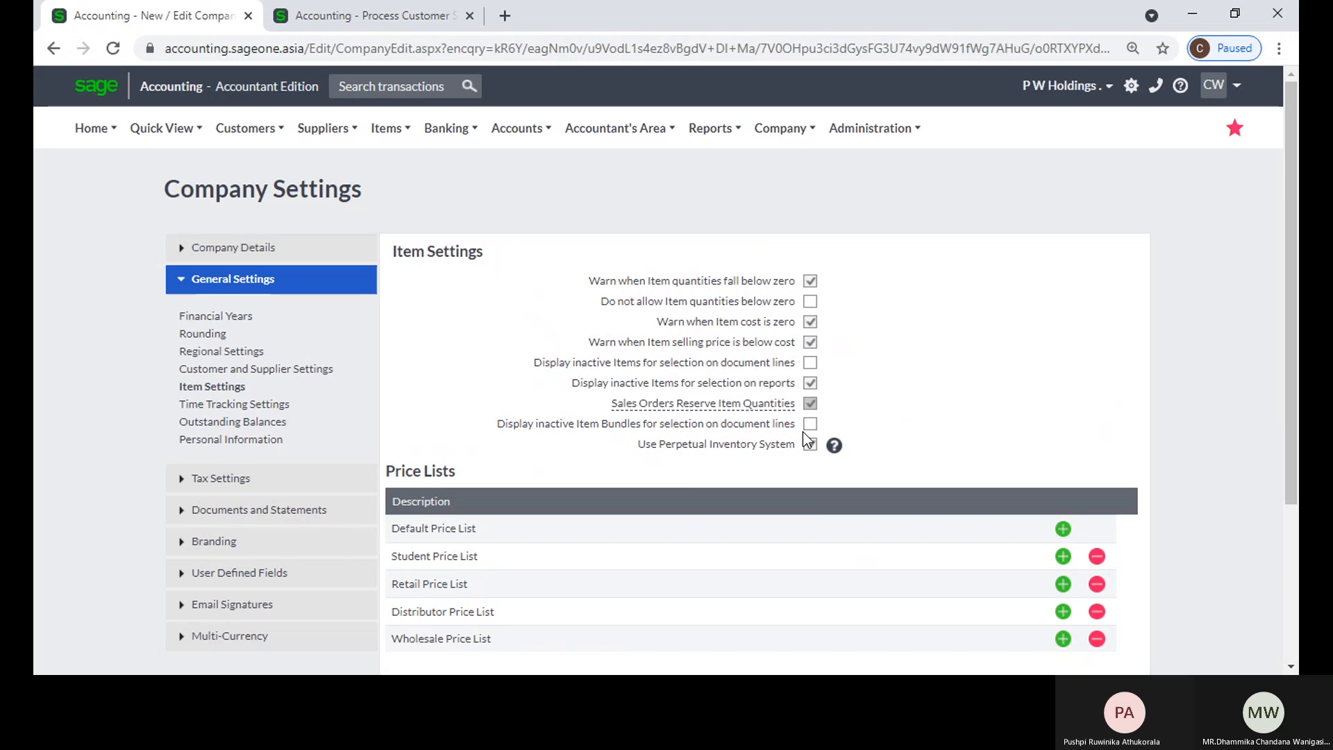
click(368, 16)
click(111, 115)
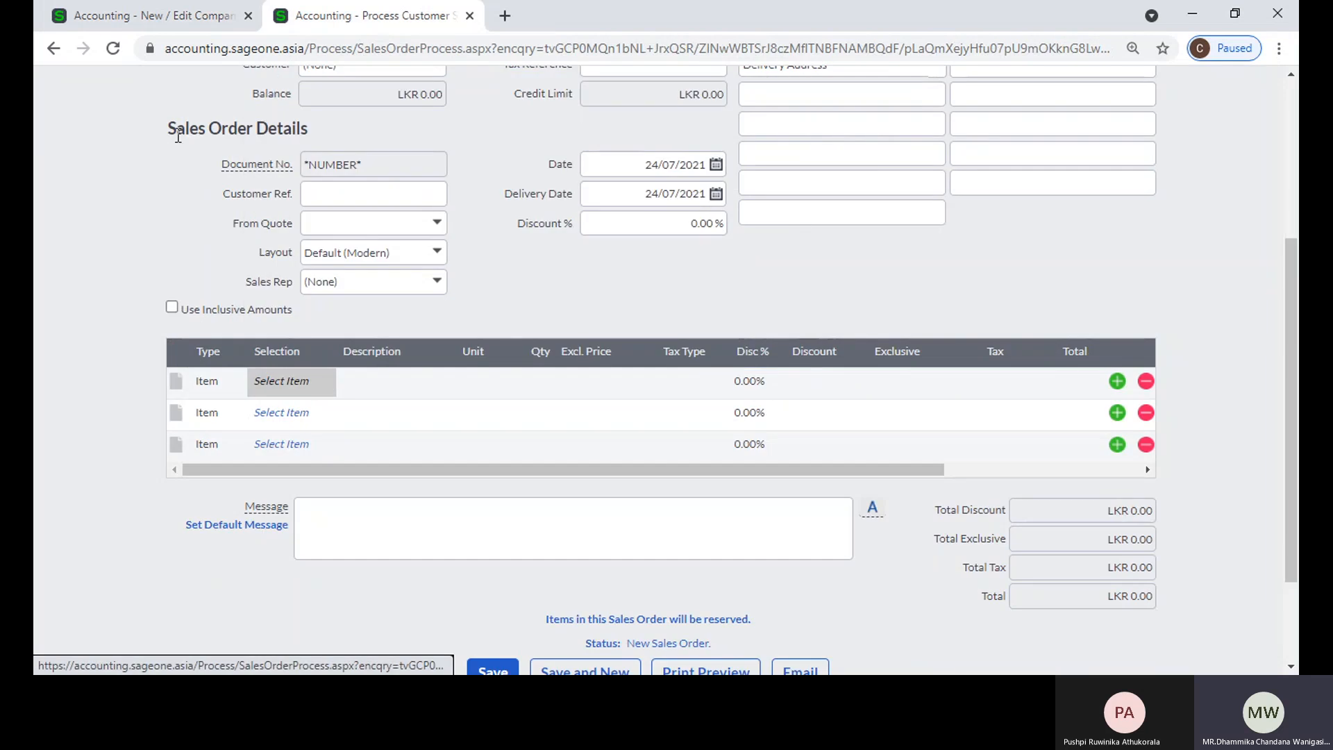
scroll(177, 137, up, 4)
mouse_move(390, 128)
mouse_move(403, 195)
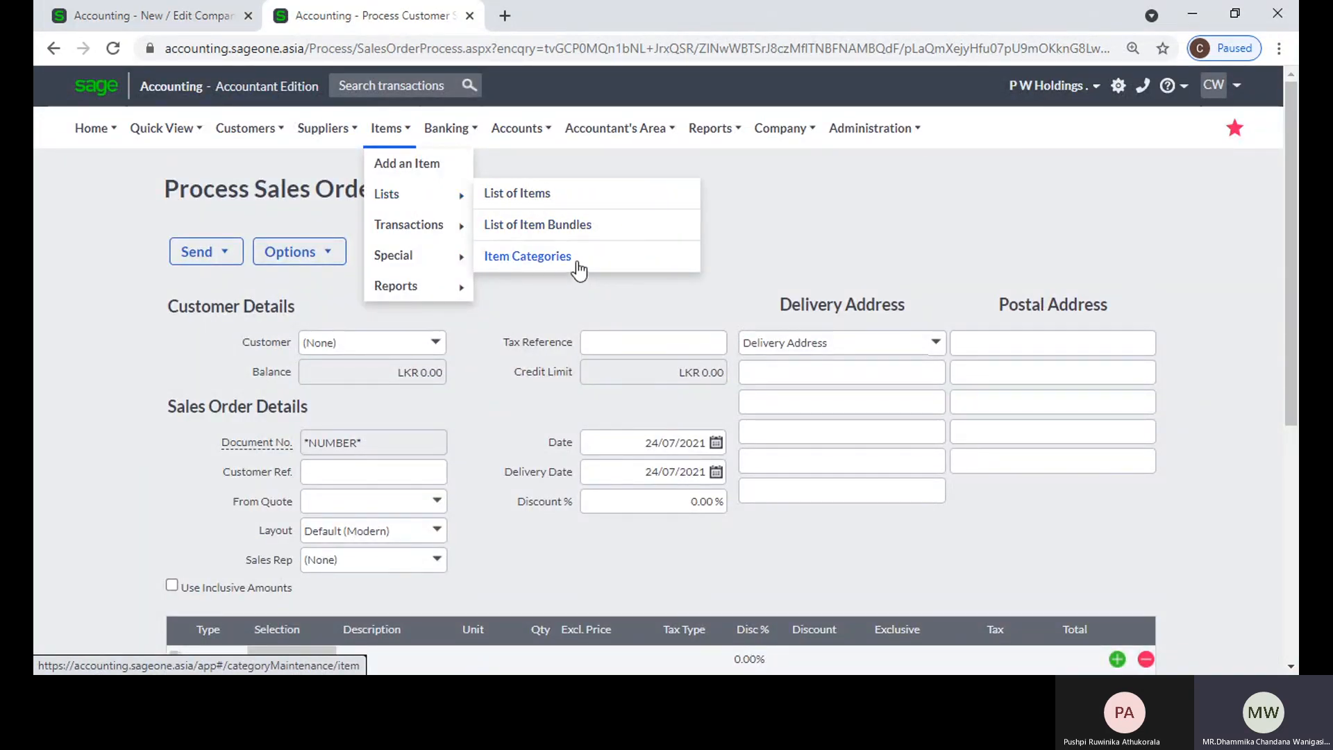
click(540, 193)
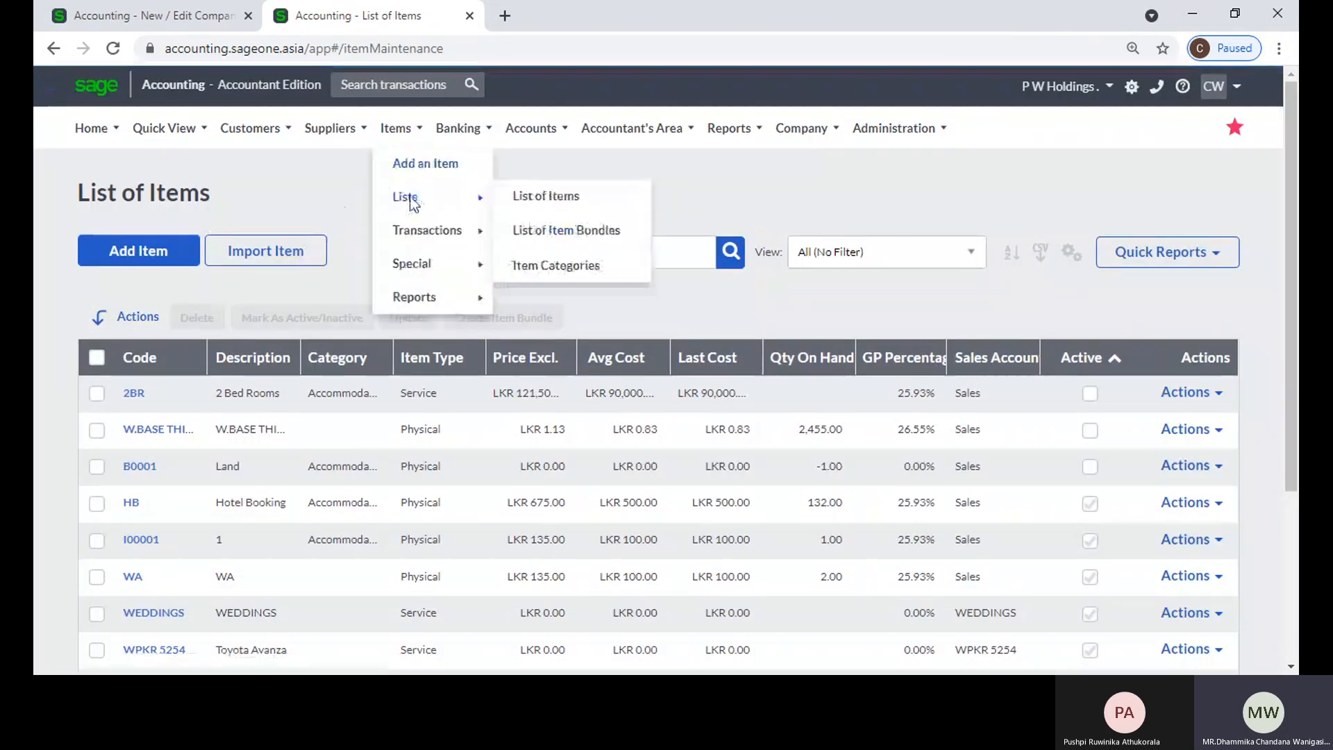
click(533, 229)
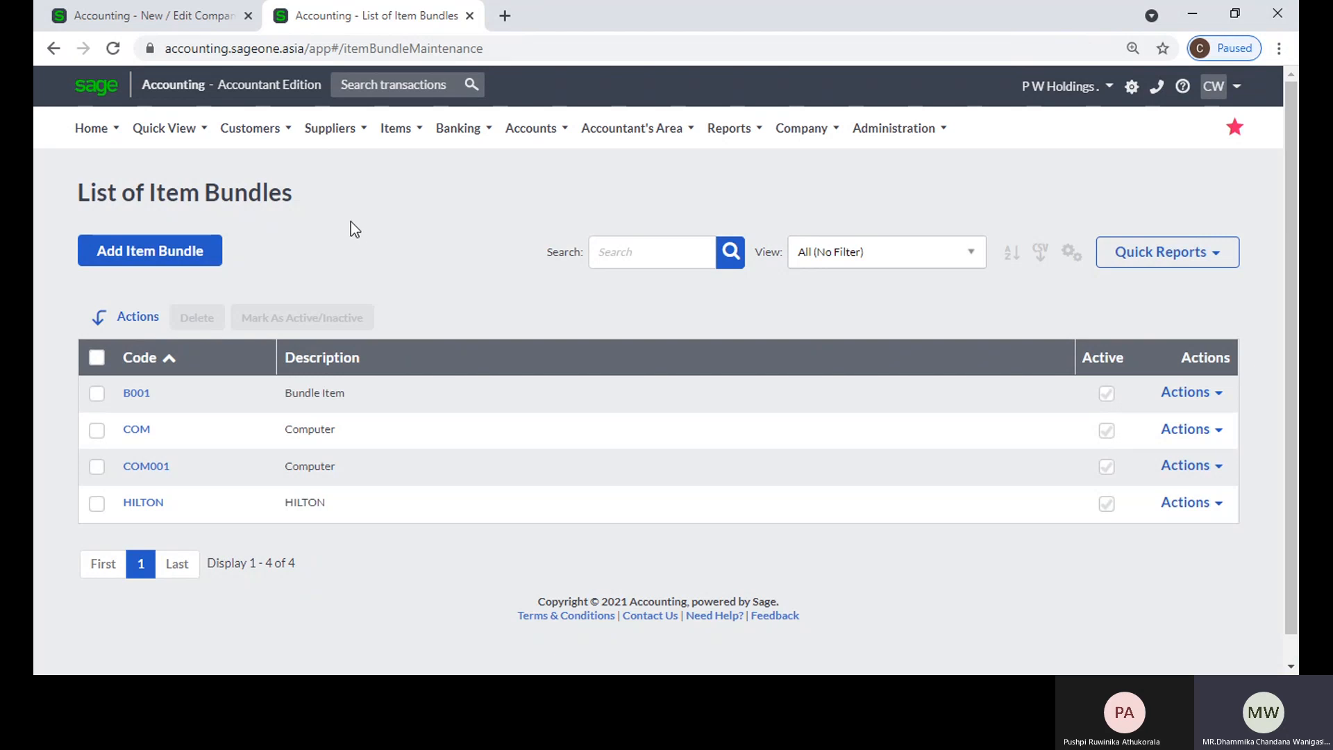
Step: Start a new customer quote
mouse_move(250, 128)
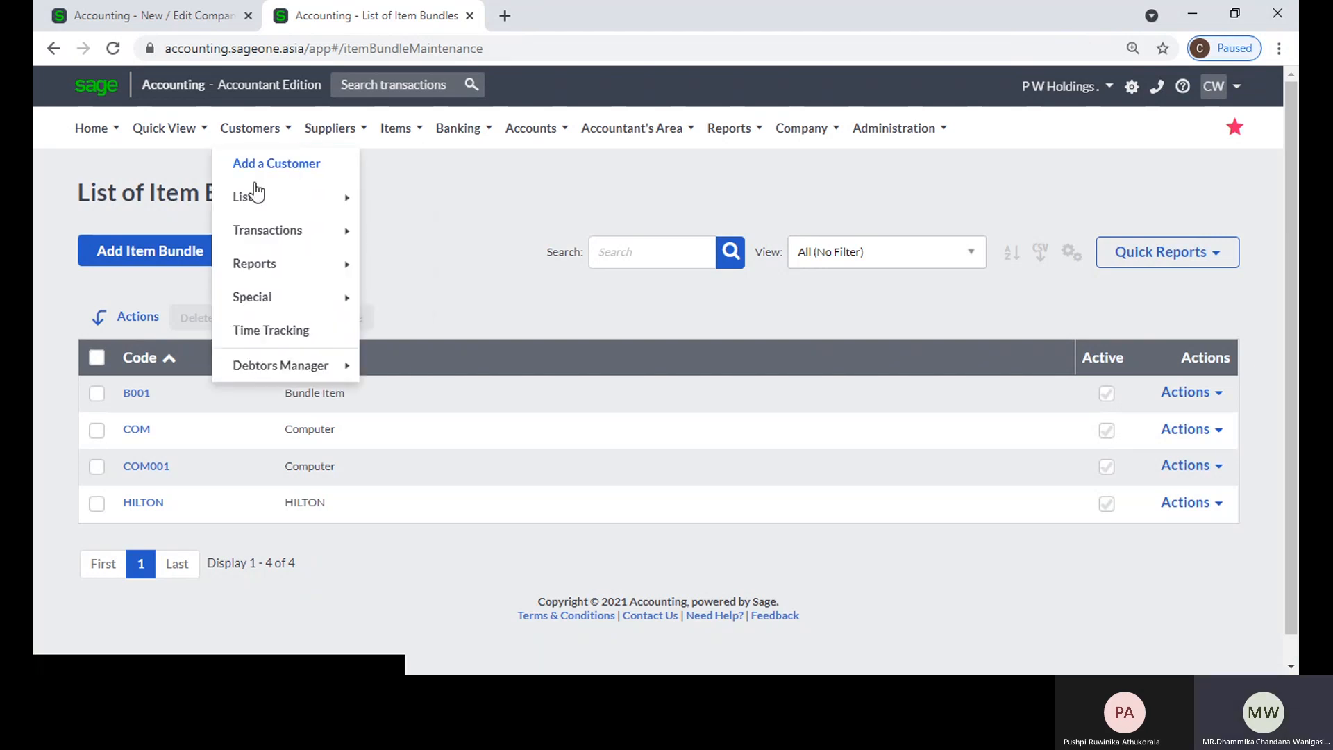
mouse_move(259, 200)
mouse_move(284, 228)
click(379, 229)
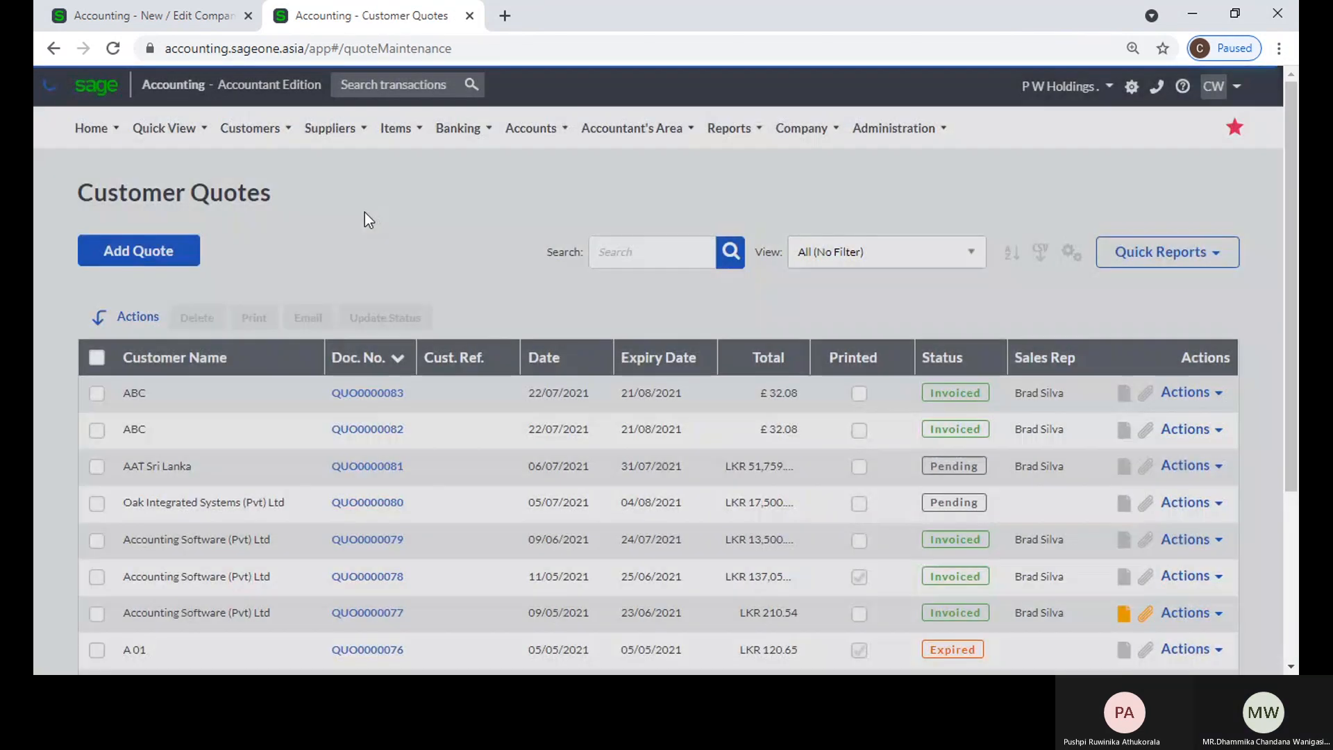
click(132, 261)
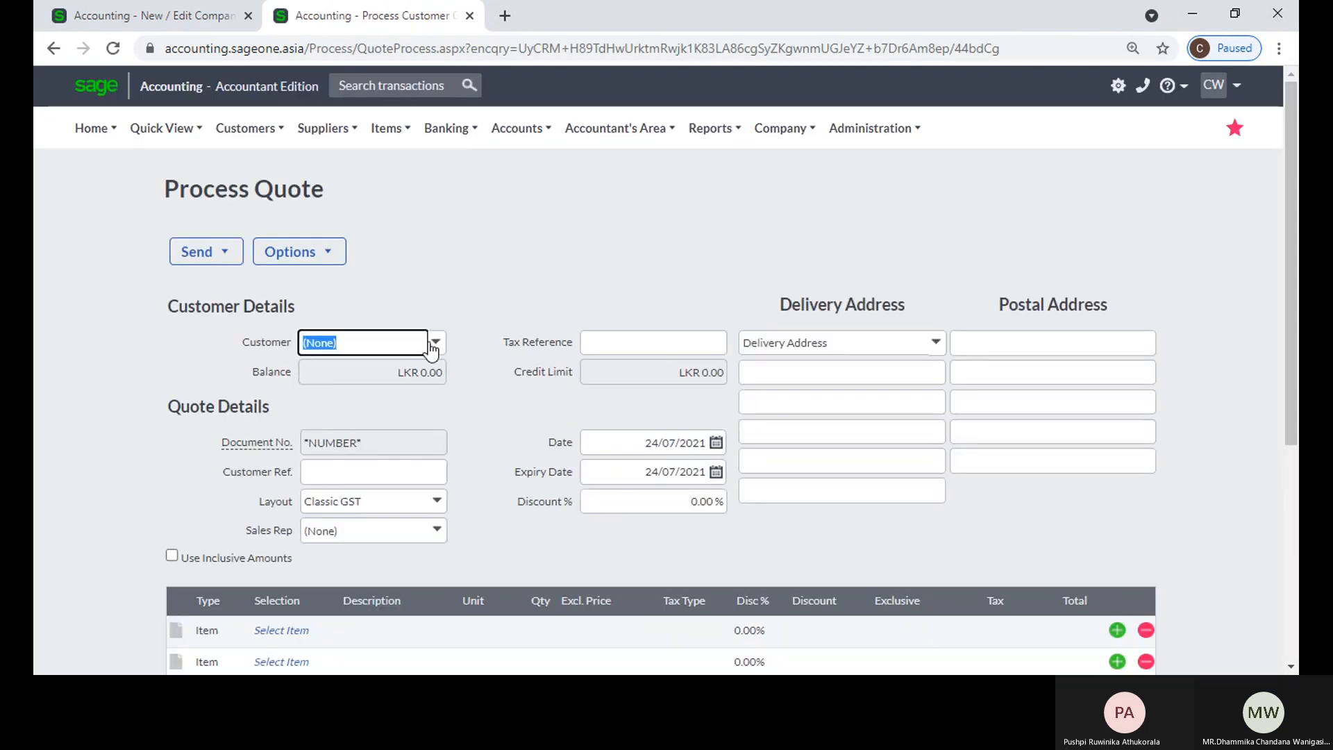
Step: Set the quote's first line type to Bundle and select the bundle COM - Computer
scroll(437, 483, down, 3)
click(226, 445)
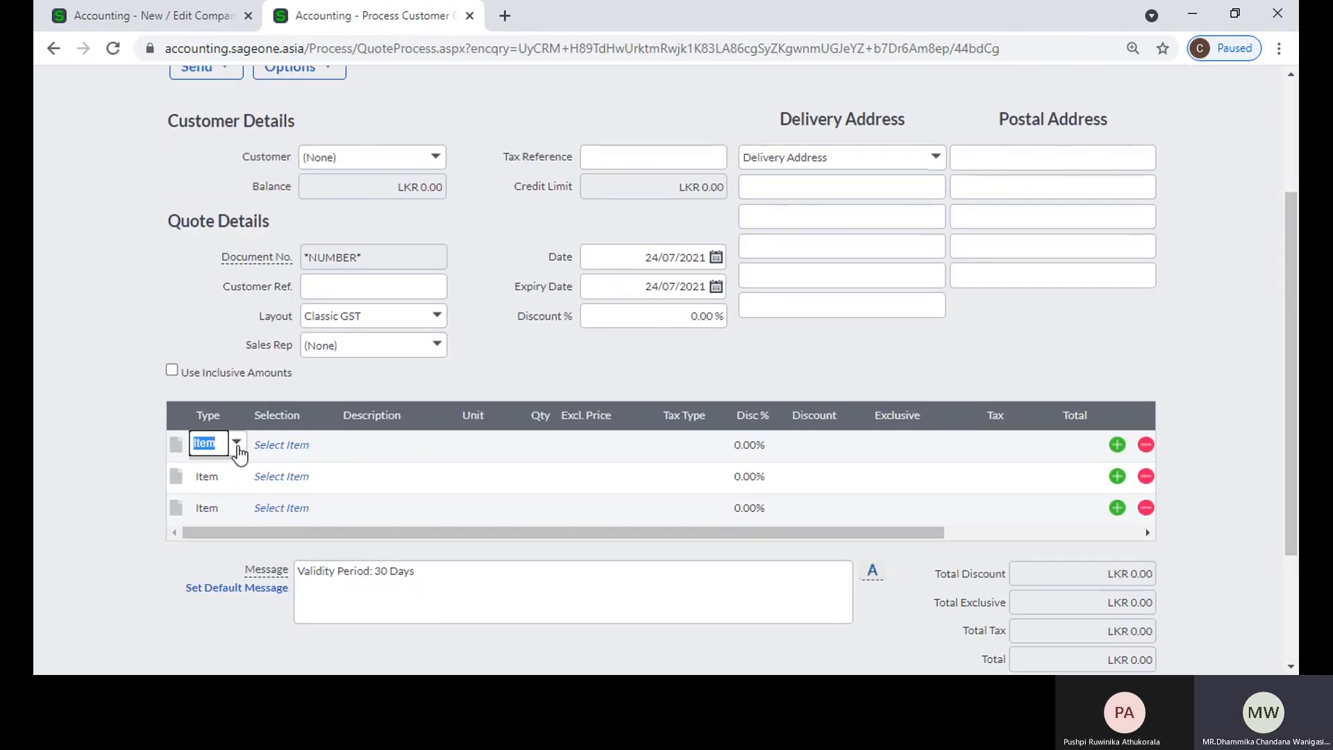
click(237, 448)
click(252, 534)
click(317, 447)
click(322, 448)
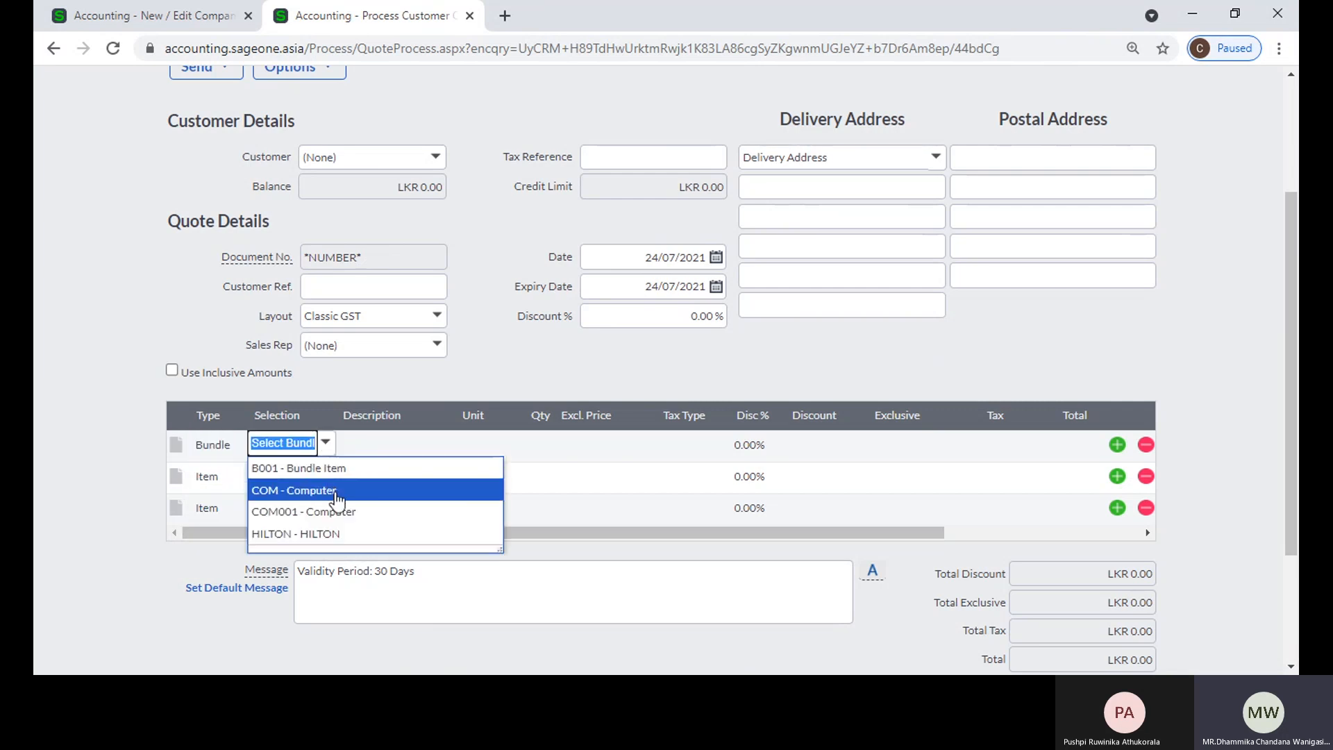
click(336, 491)
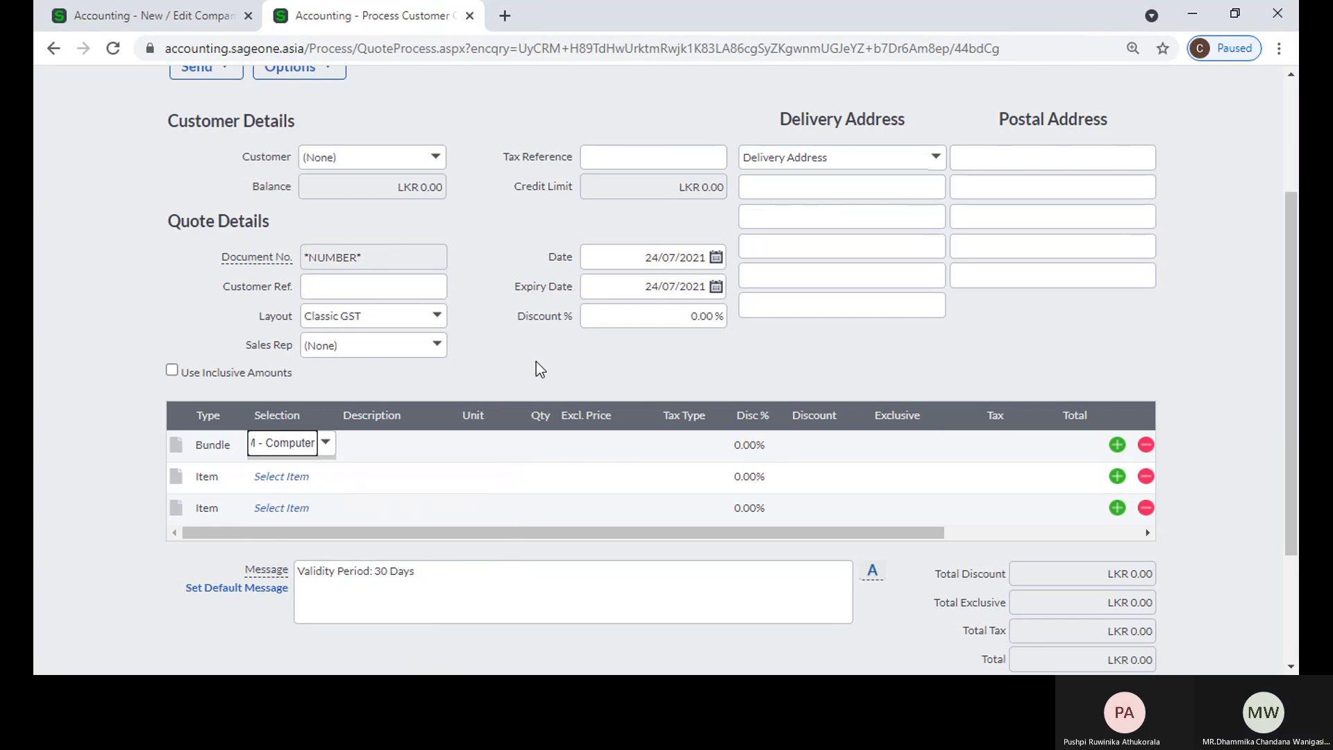
Step: Set the quote line below the first bundle's items to type Bundle and select the bundle COM001 - Computer
scroll(534, 378, down, 3)
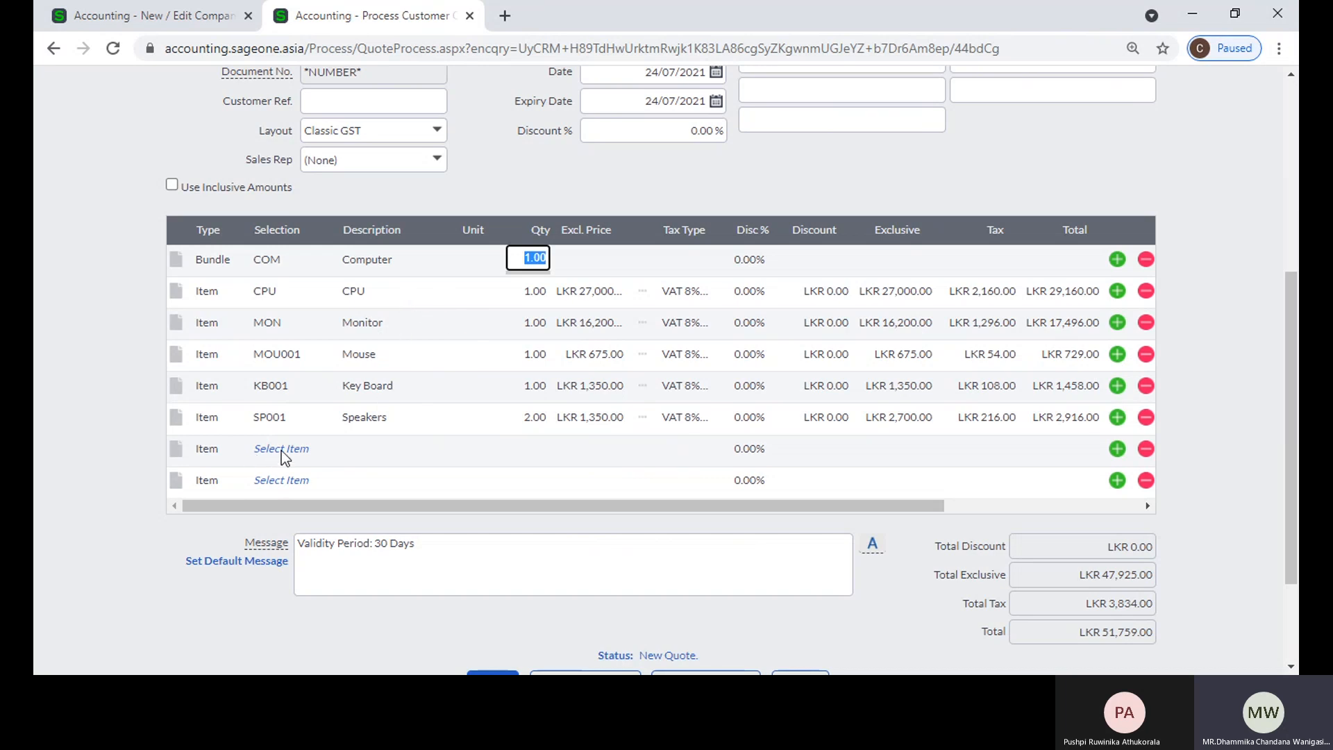
click(223, 445)
click(236, 452)
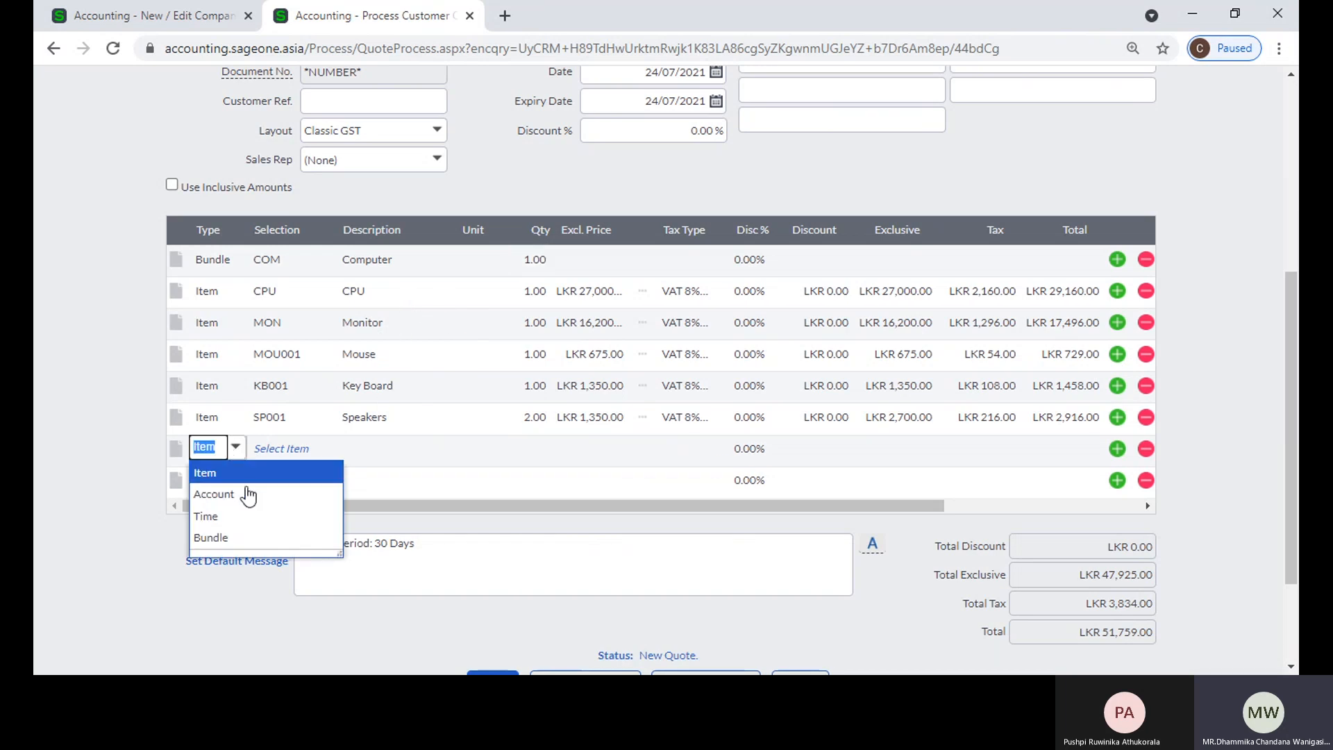
click(247, 537)
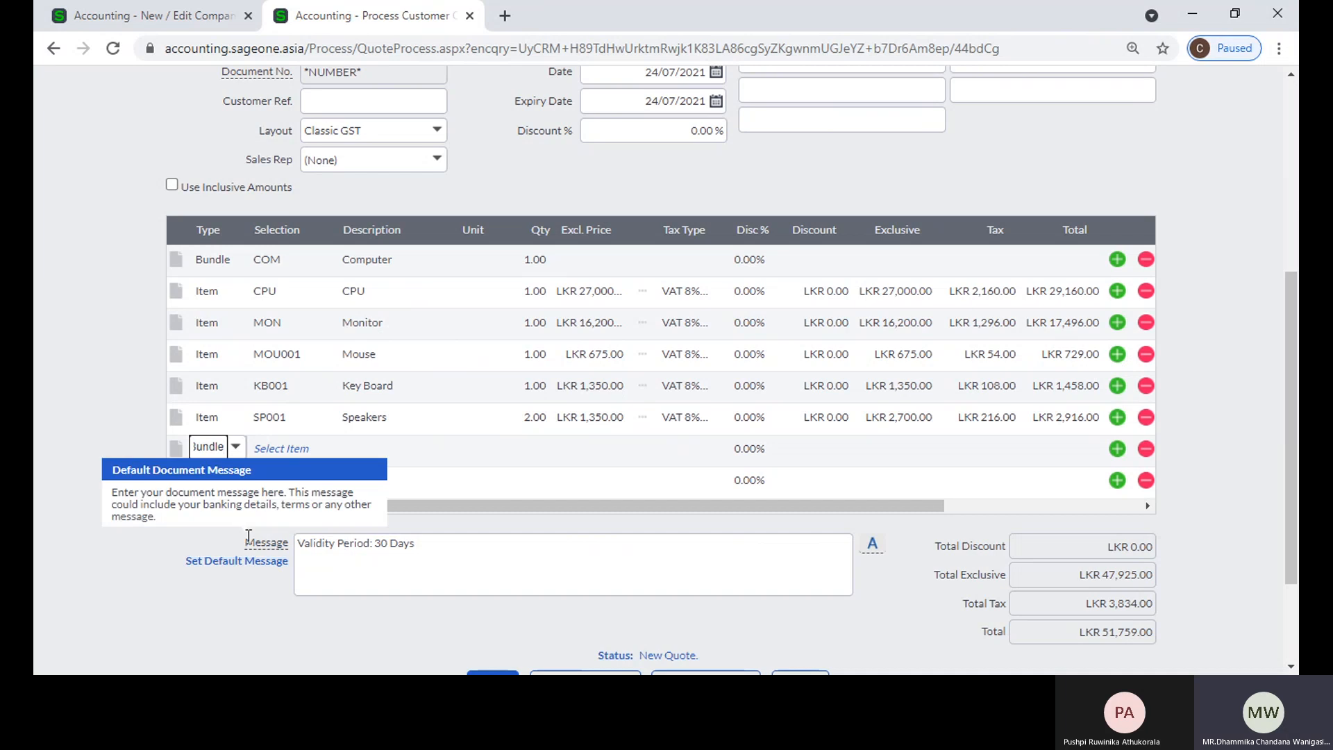
key(Tab)
click(324, 448)
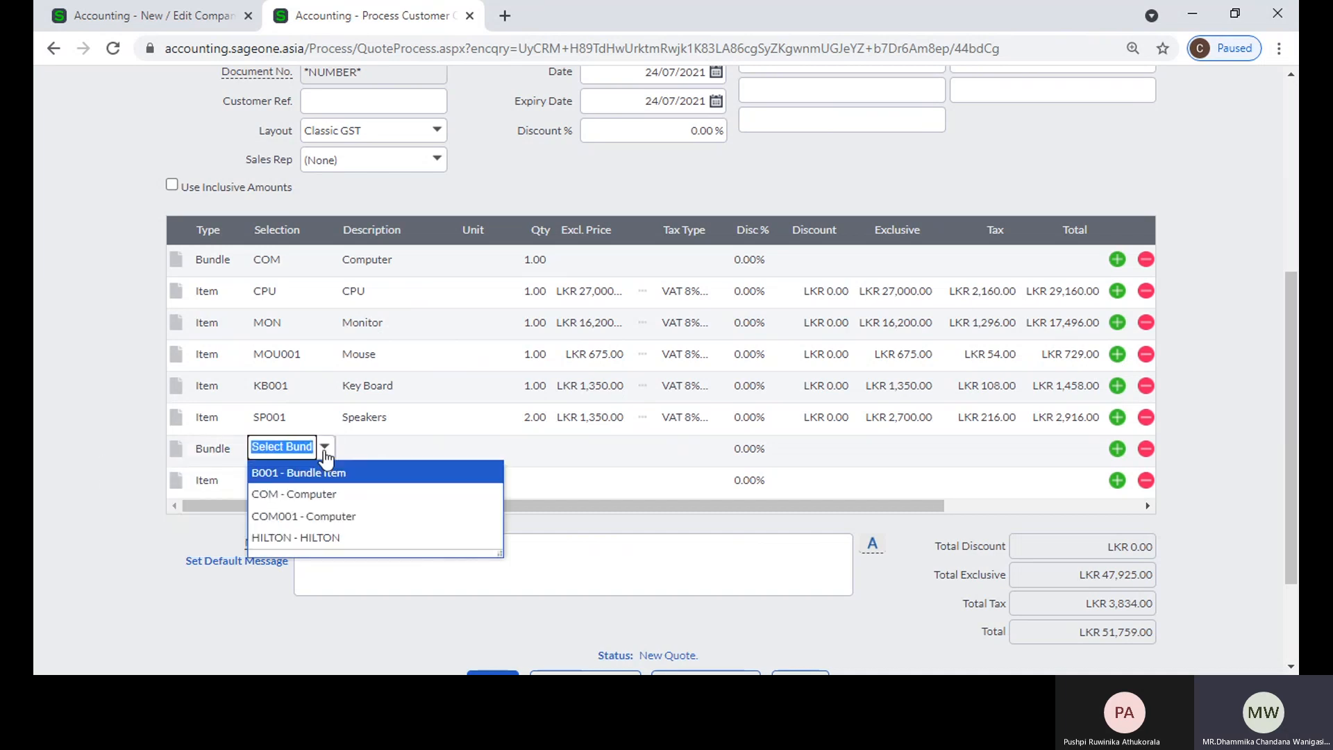
click(295, 512)
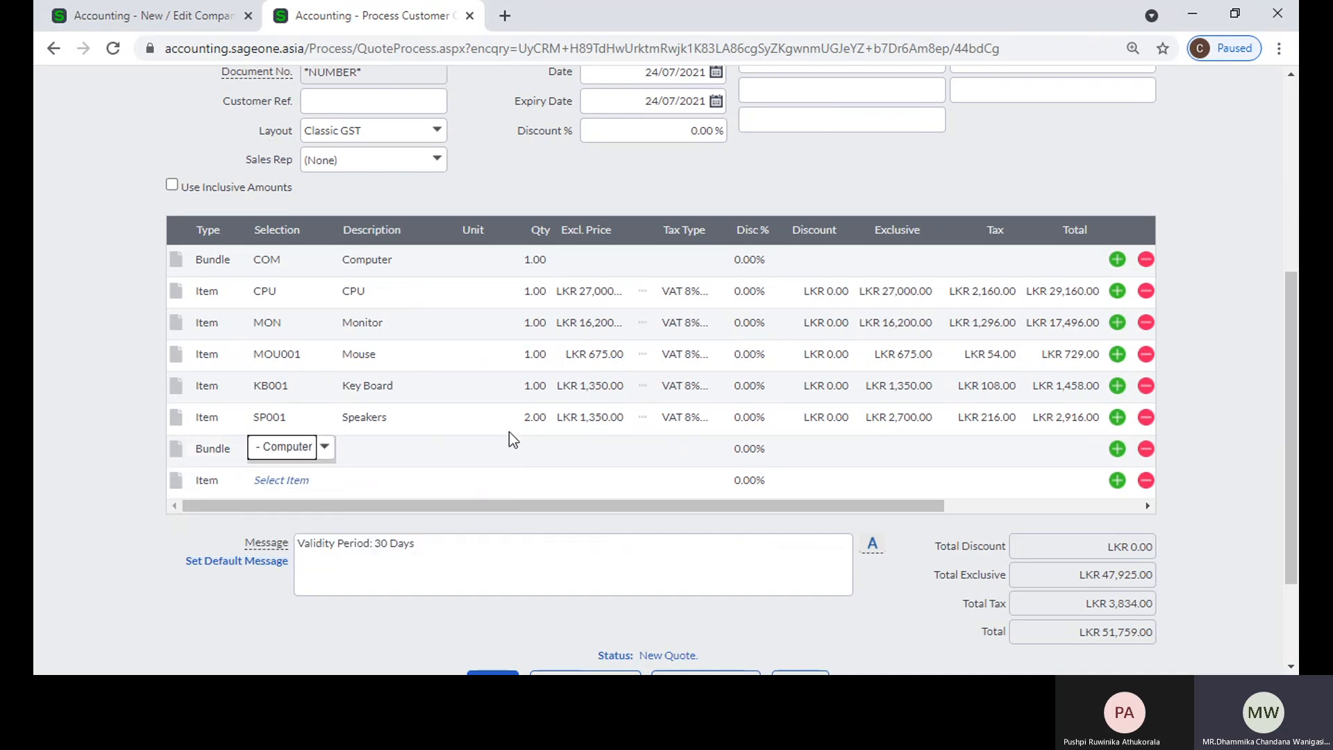
key(Tab)
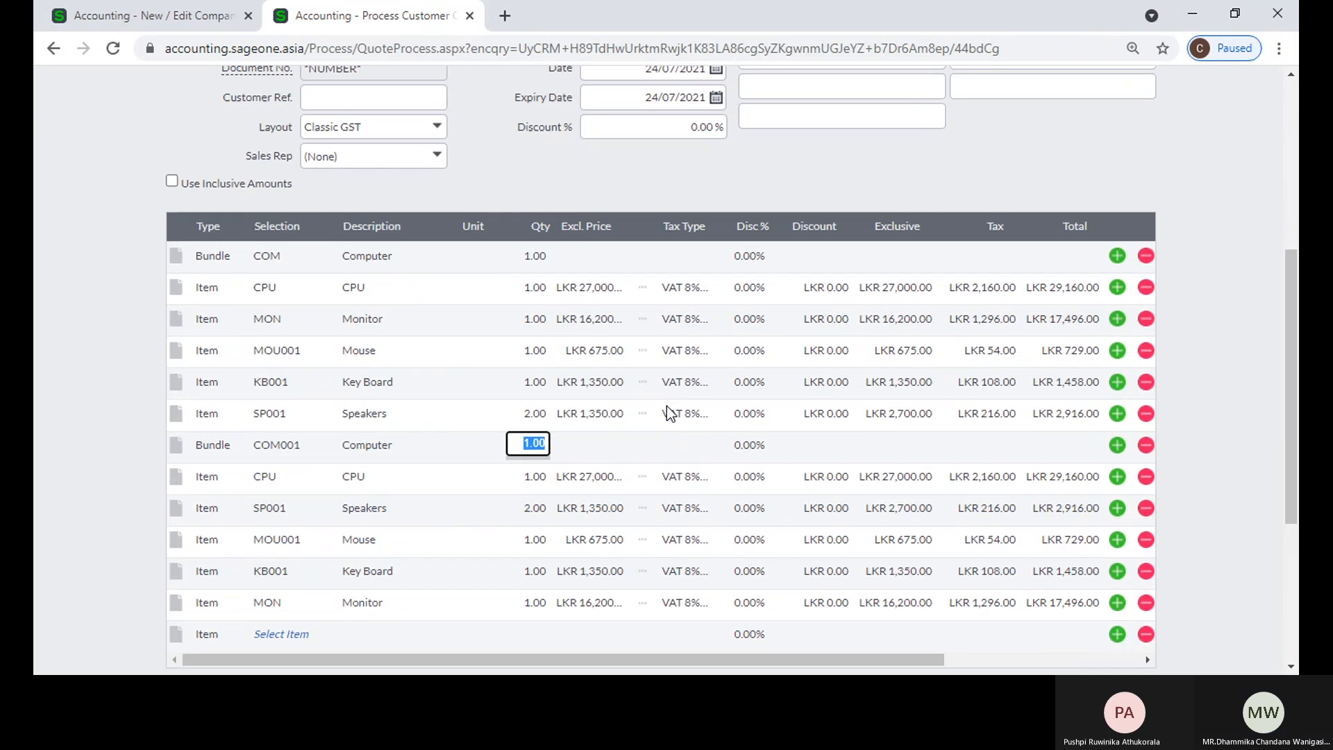
scroll(659, 409, down, 3)
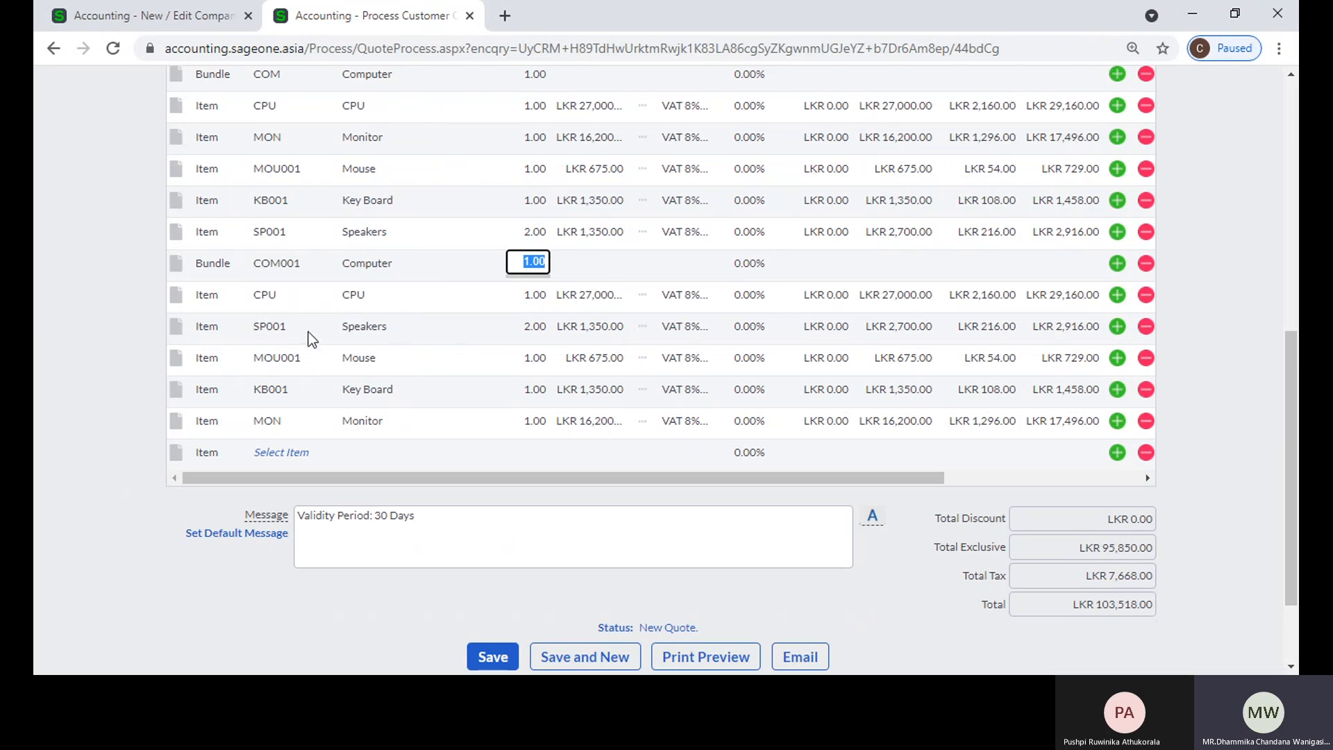
Step: Leave the quote without saving it and open the list of item bundles
scroll(347, 318, up, 8)
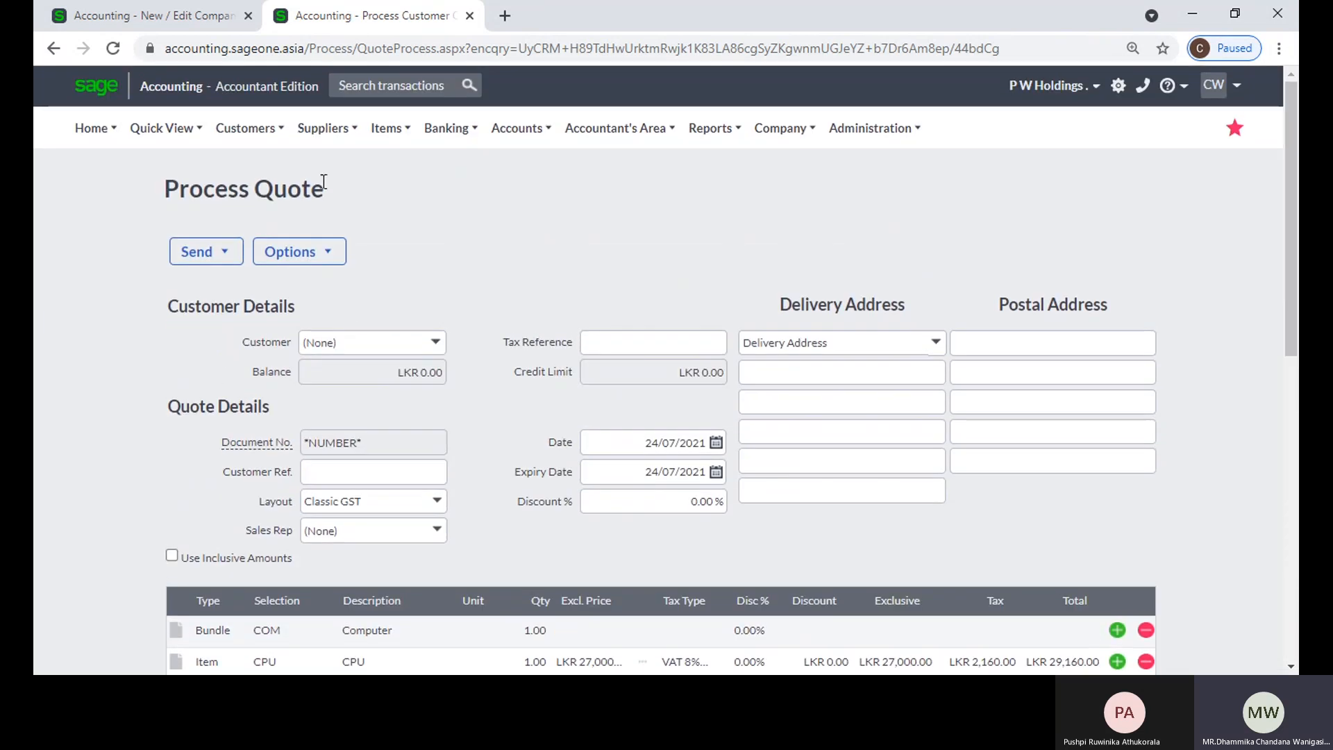
mouse_move(411, 136)
mouse_move(394, 231)
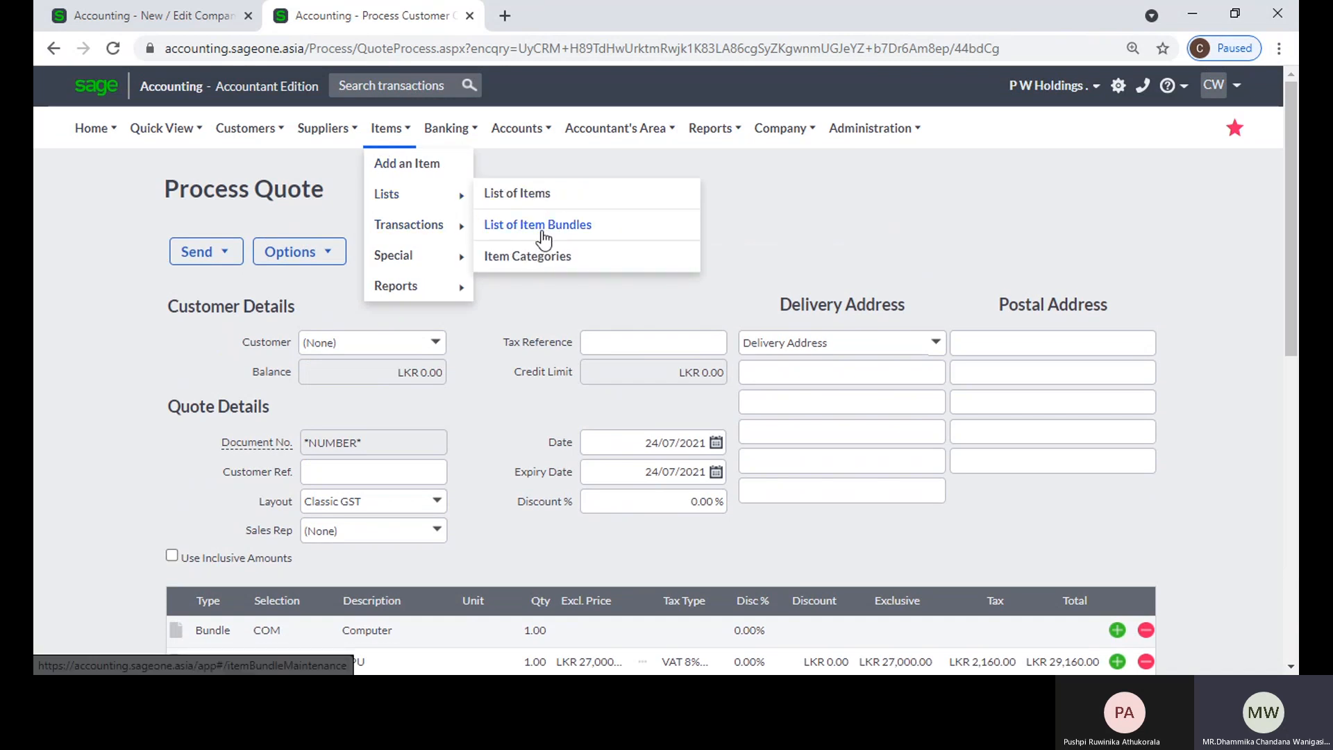
scroll(447, 158, down, 6)
scroll(447, 162, up, 6)
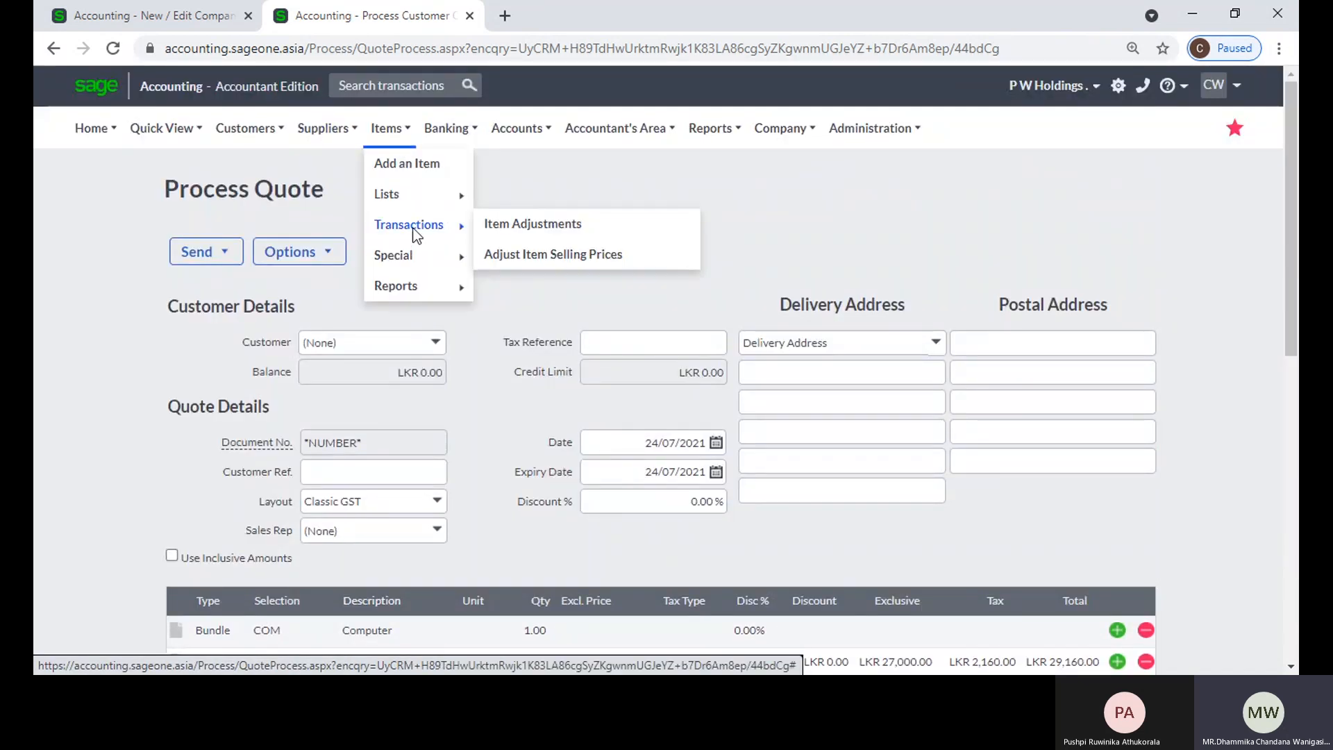
mouse_move(403, 194)
click(518, 224)
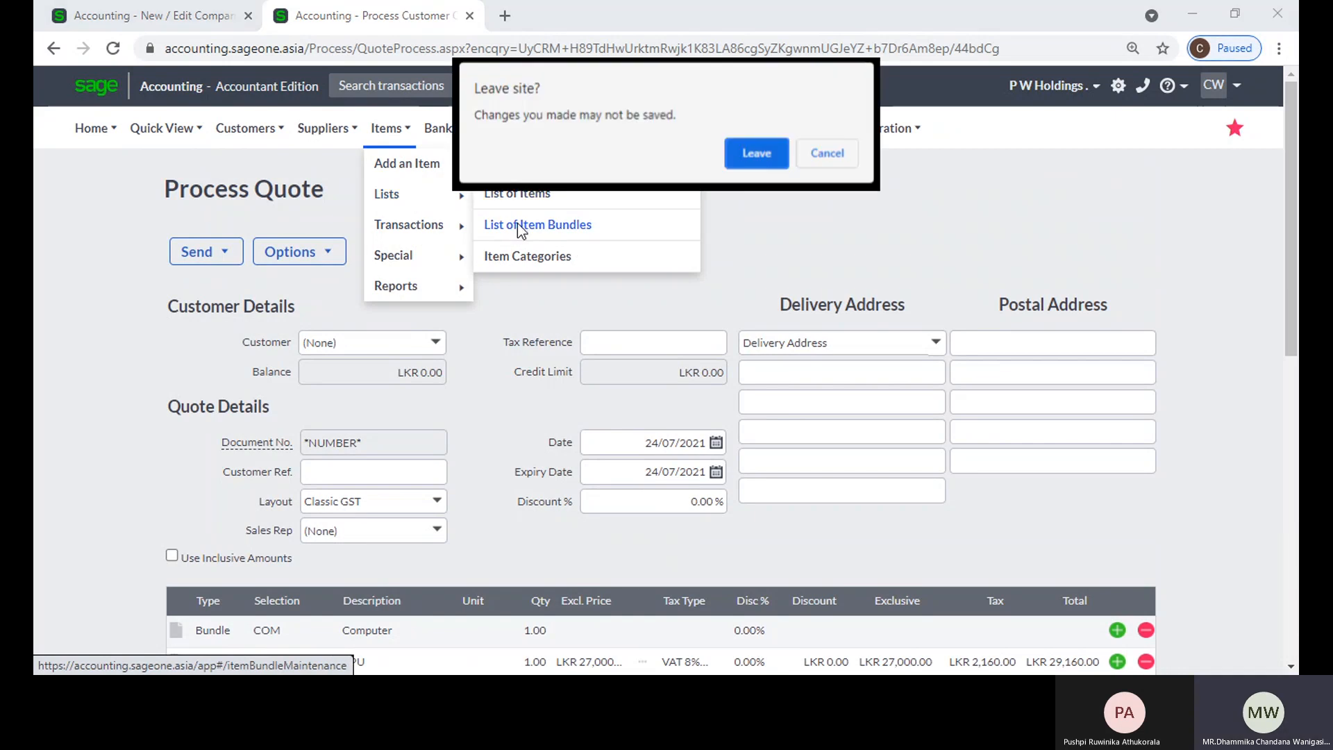
click(755, 158)
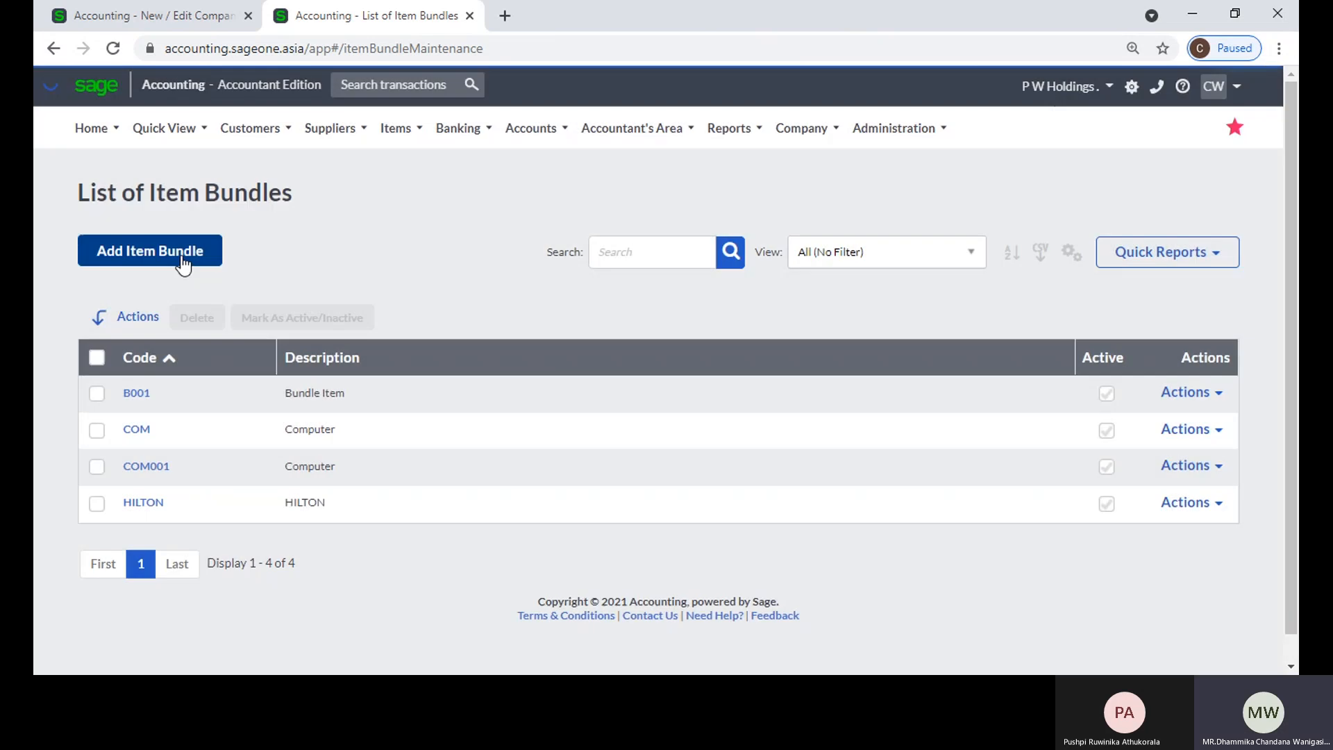
Step: Start a new item bundle with the code BI0001 and the description Bundle Item
click(183, 265)
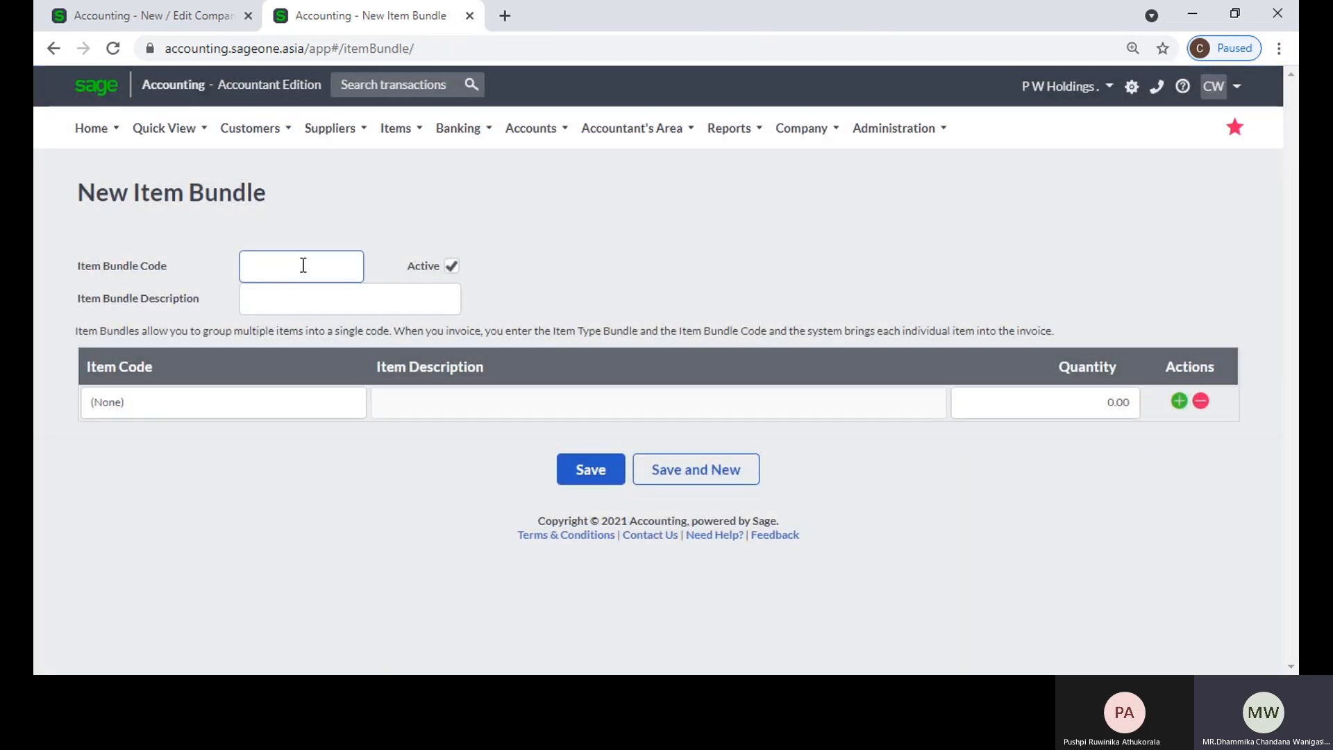
text(BI0001)
key(Tab)
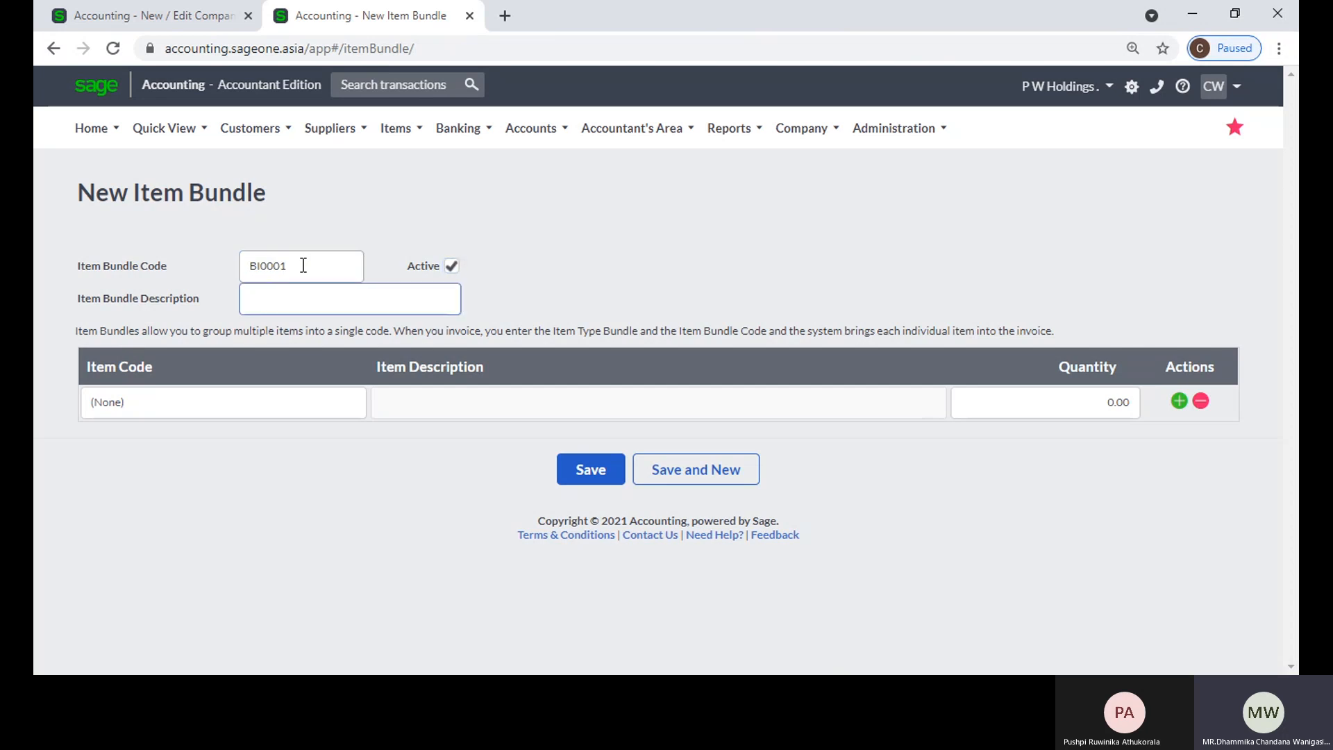
text(Bundle)
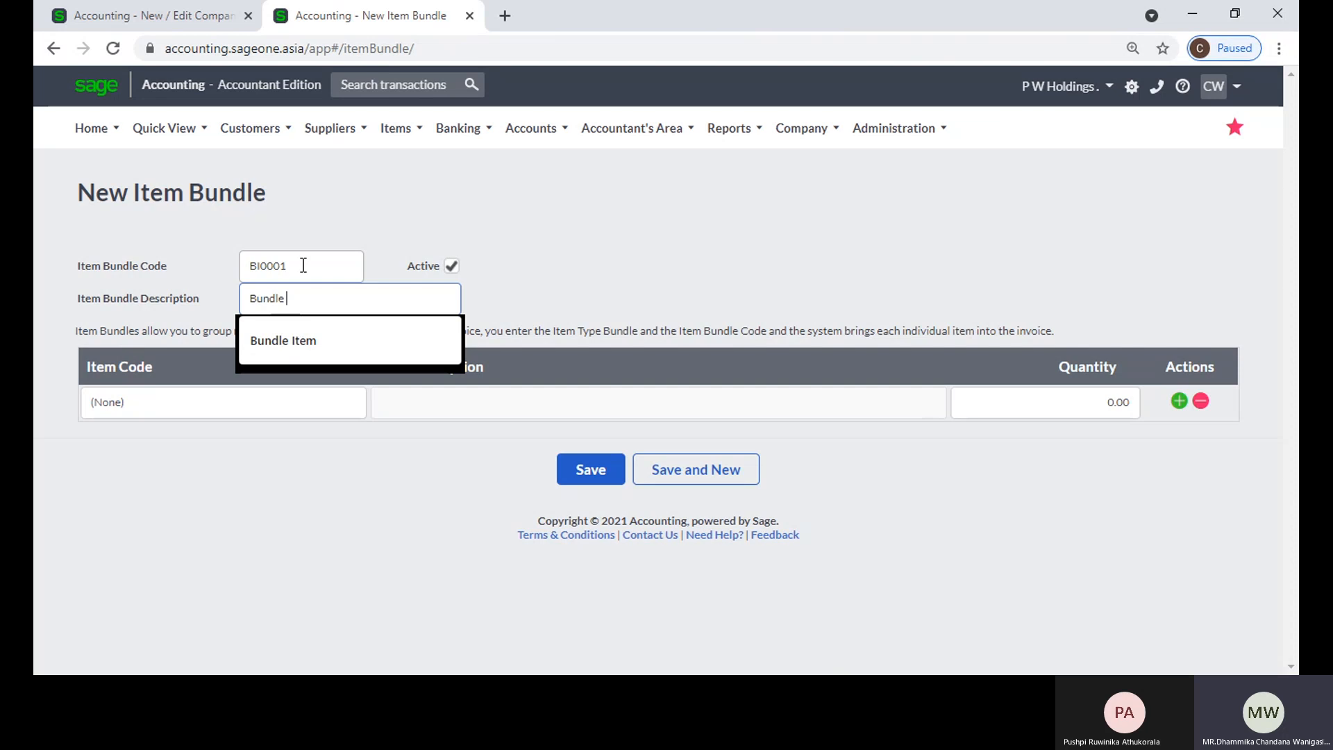
key(Down)
text(Item)
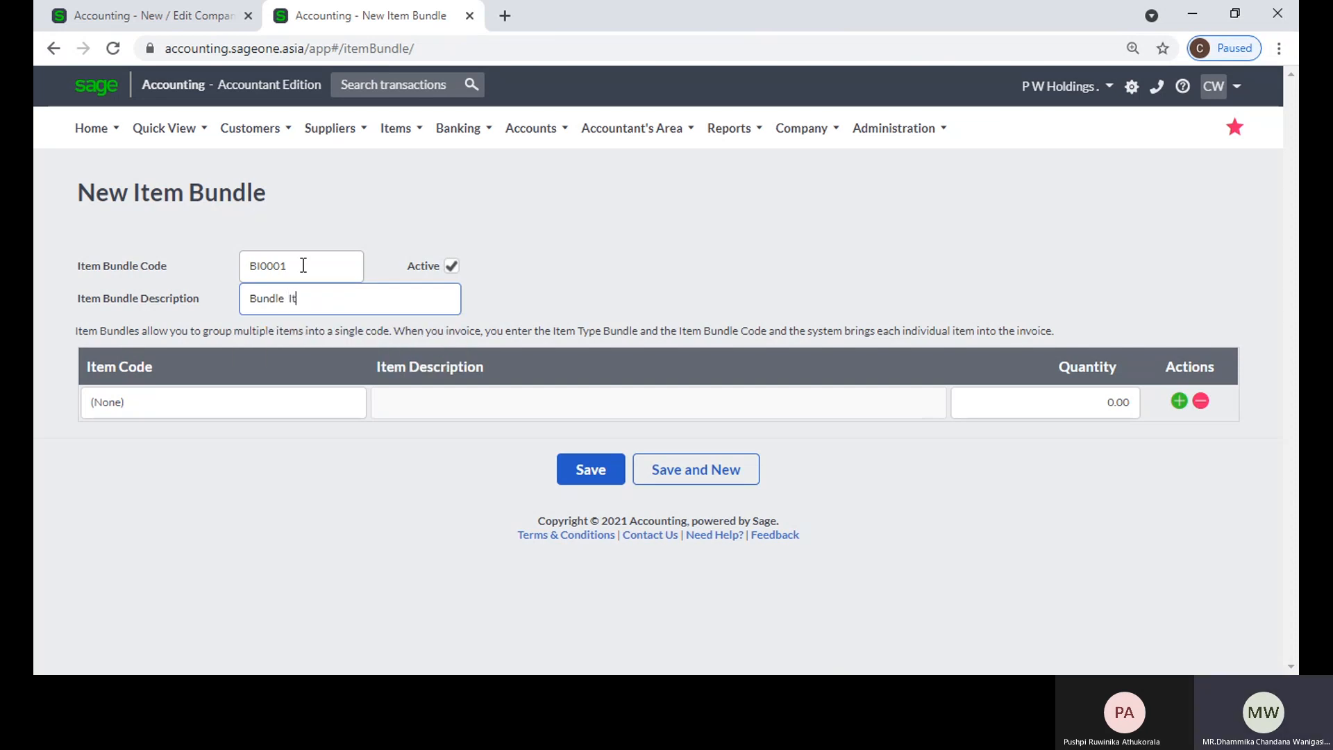
key(Tab)
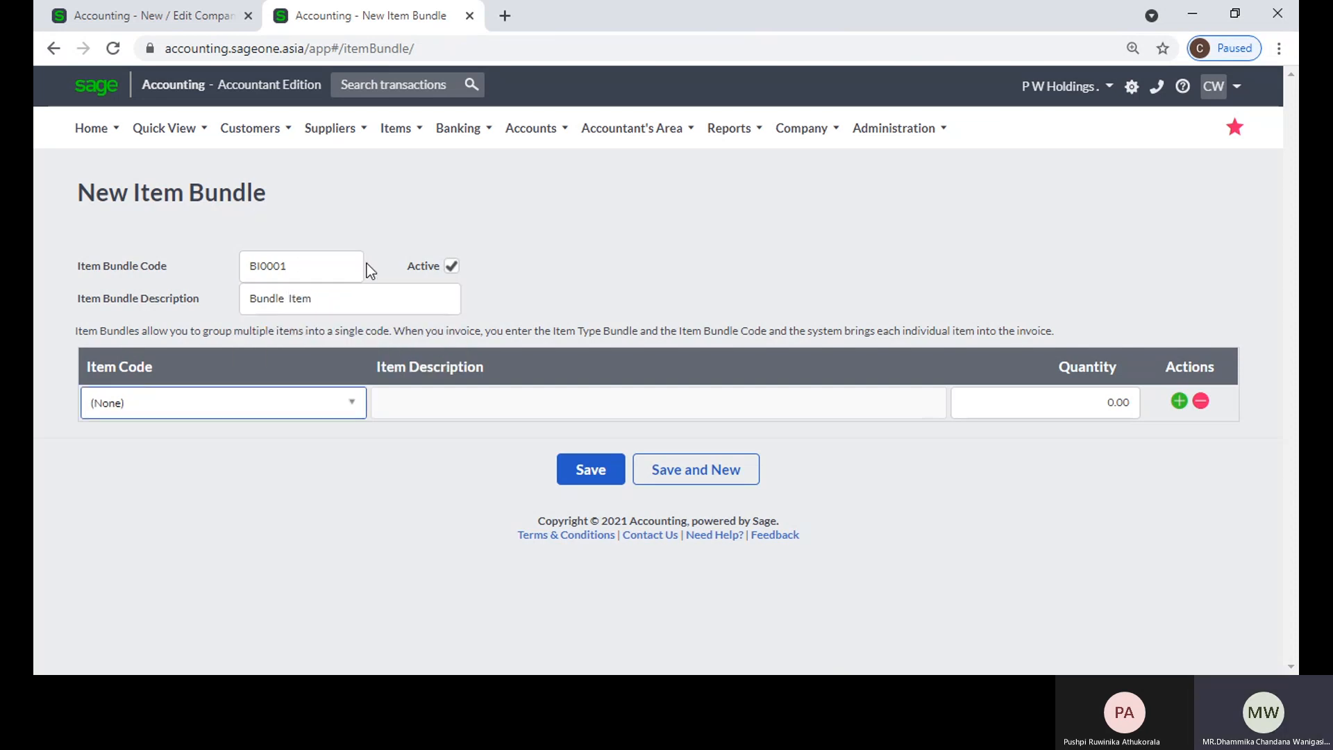
Step: Add the items MON - Monitor and MOU001 - Mouse to the new bundle's first two lines
click(354, 415)
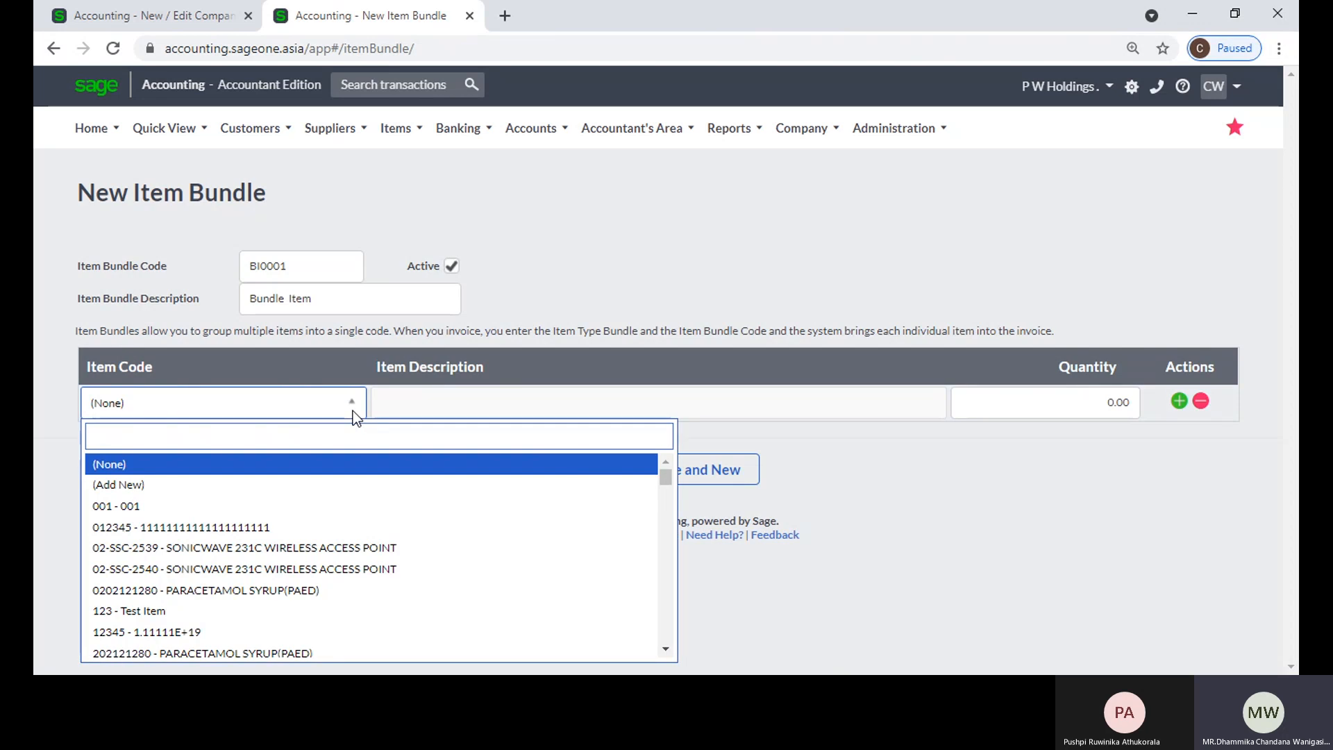
text(m)
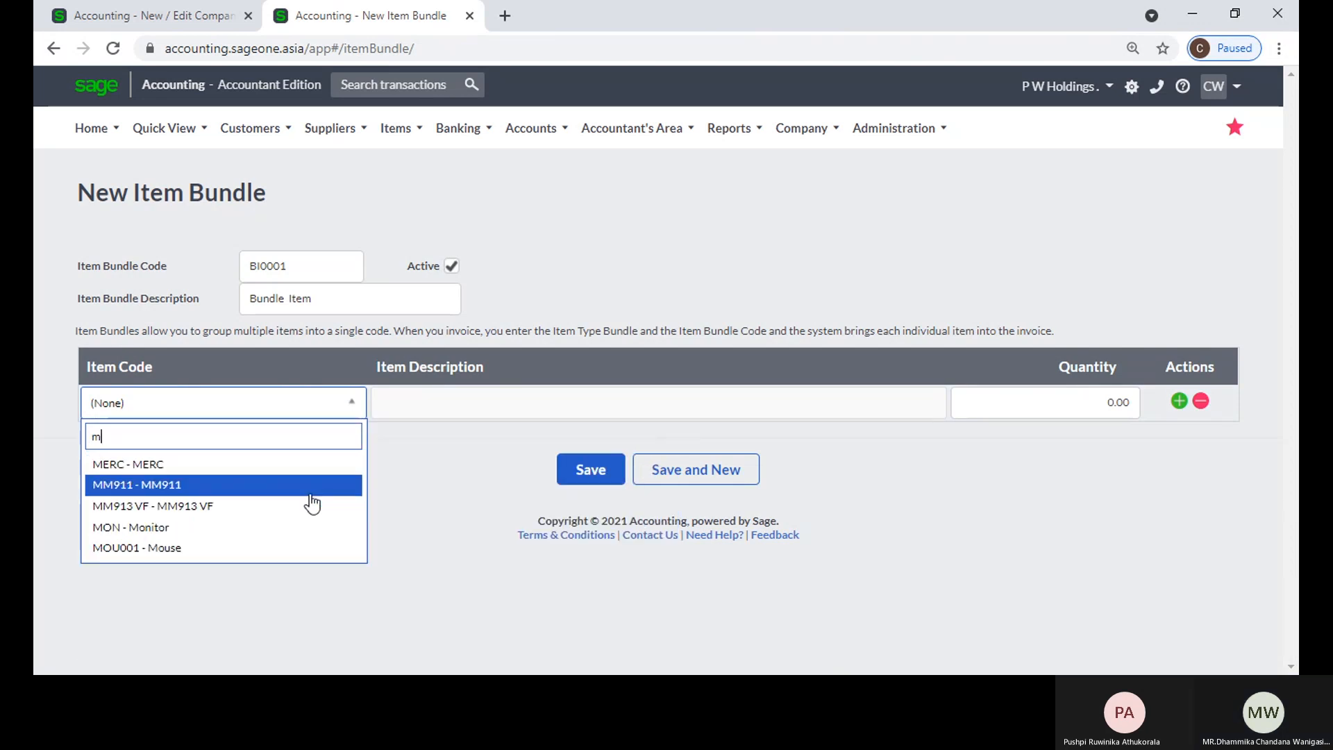
click(305, 532)
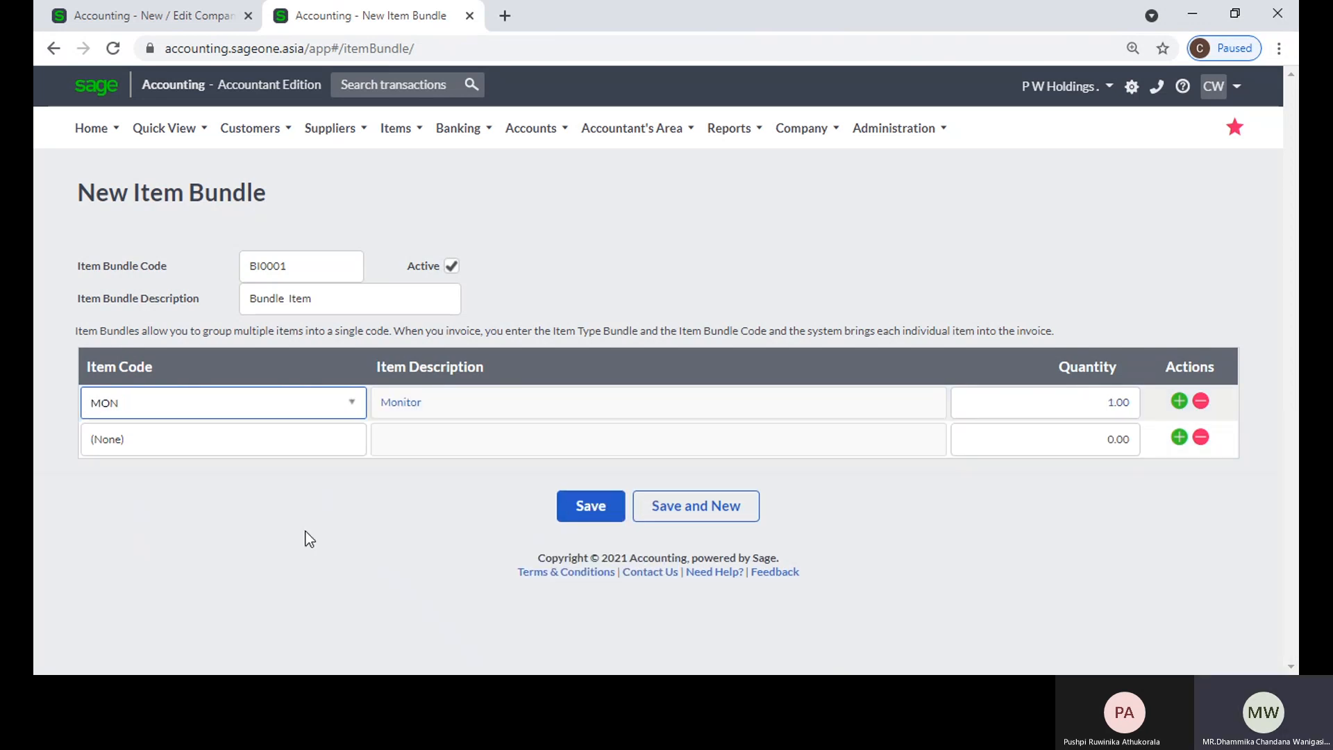
click(310, 448)
click(353, 441)
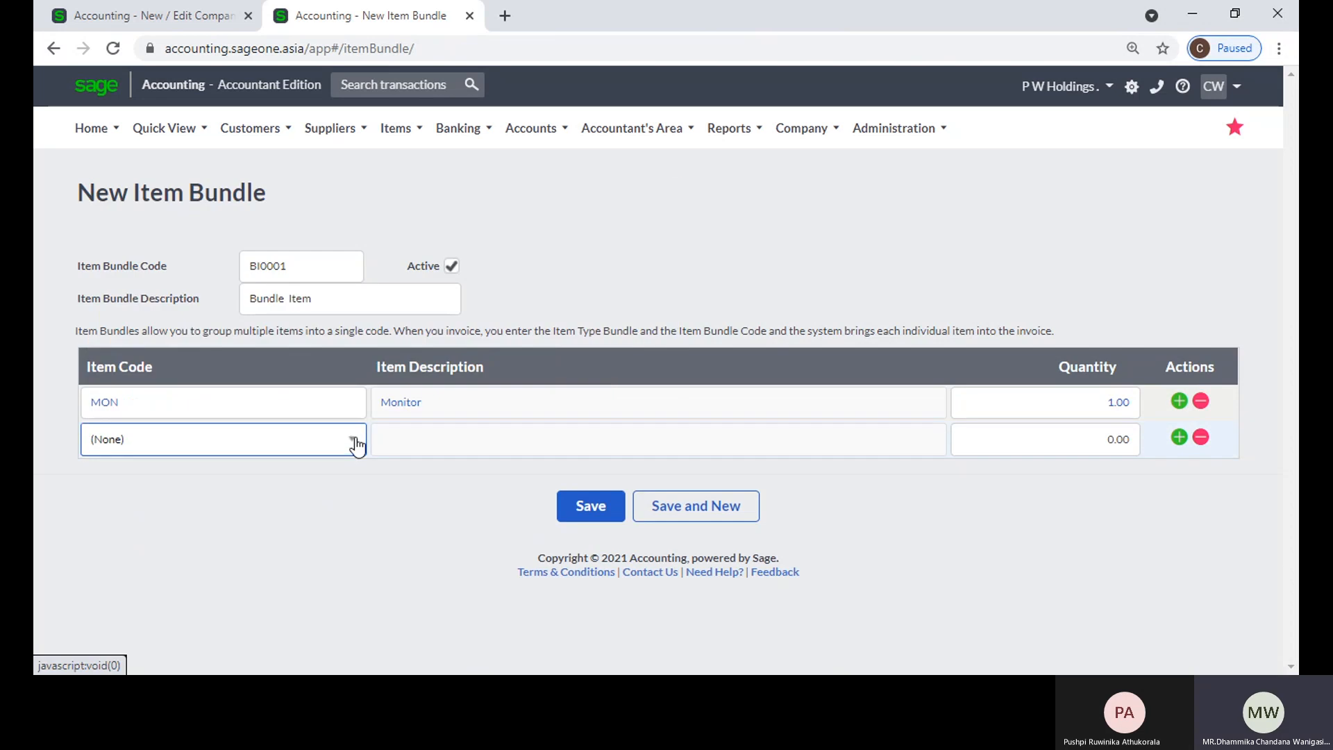
click(356, 442)
text(m)
click(282, 589)
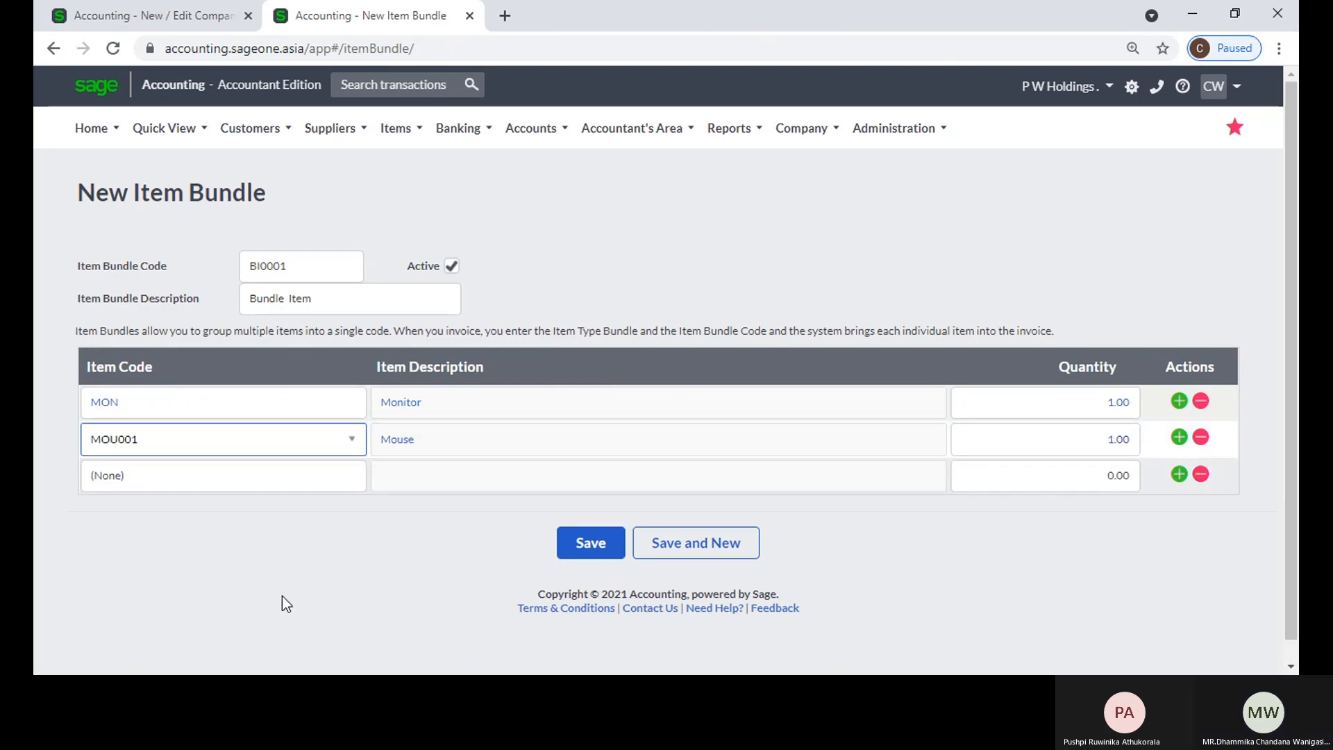
Step: Add the item CPU to the new bundle's third line
key(Tab)
click(279, 476)
text(cp)
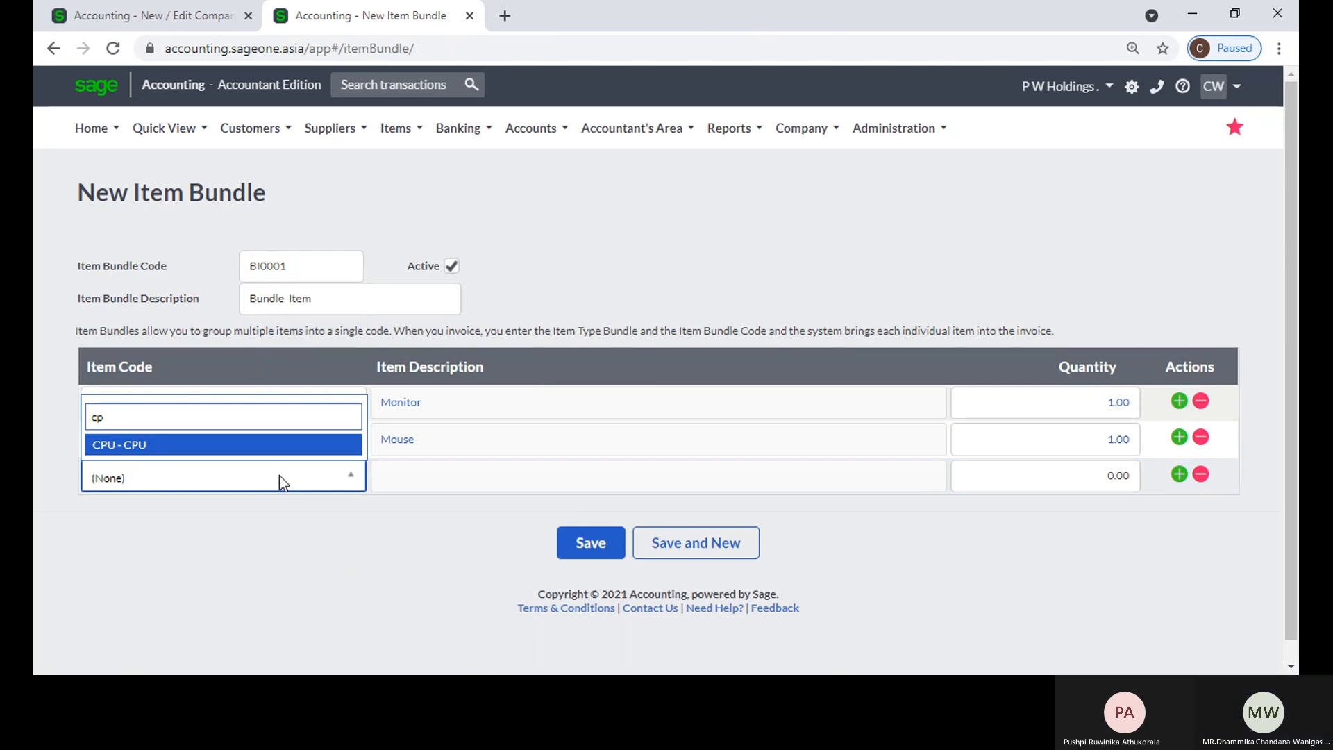
click(279, 447)
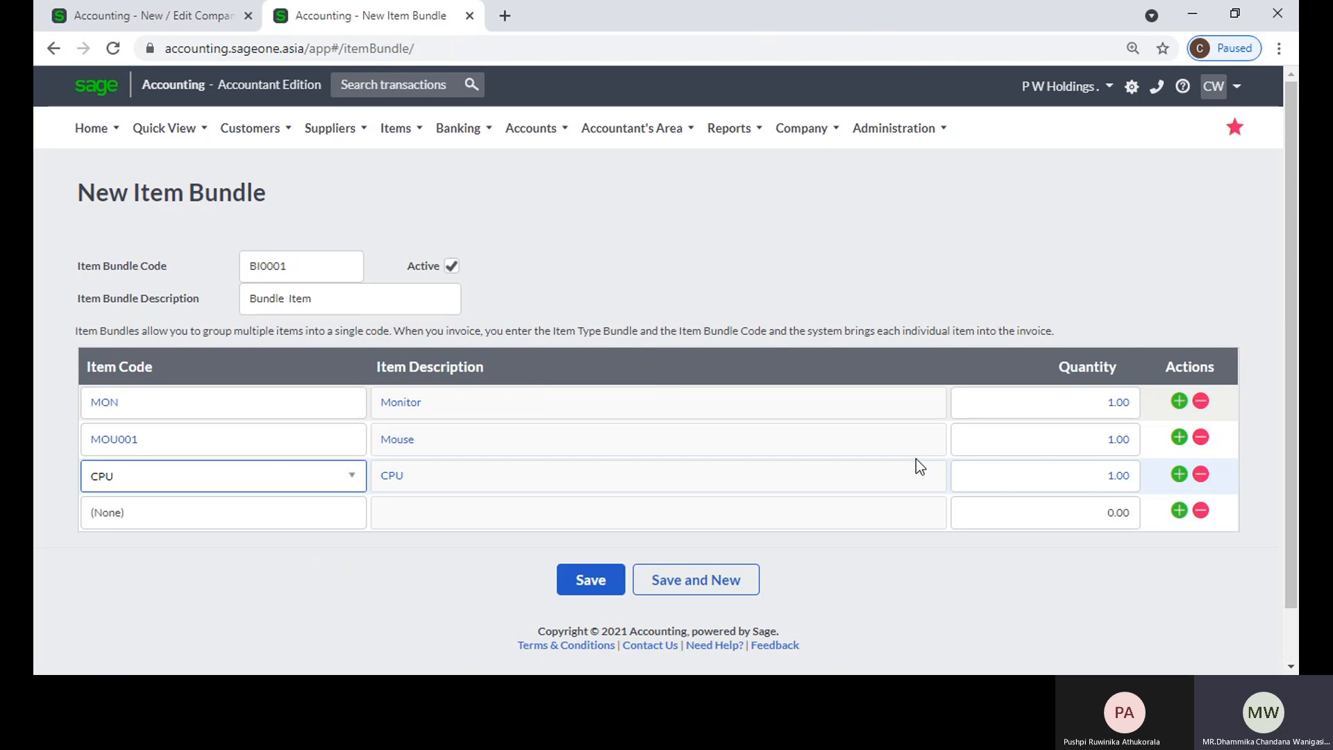
Step: Change the new bundle's description to Computer
click(366, 294)
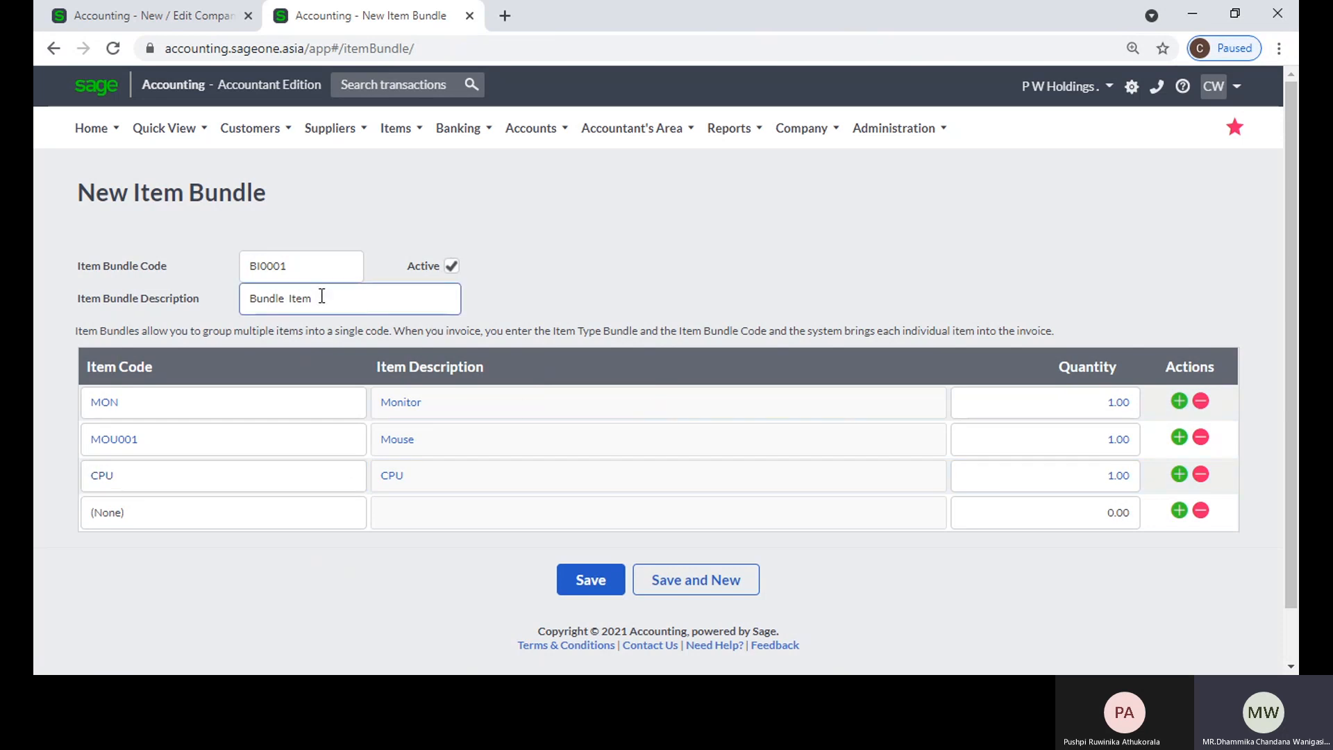
drag(365, 294, 182, 303)
text(Computer)
click(543, 188)
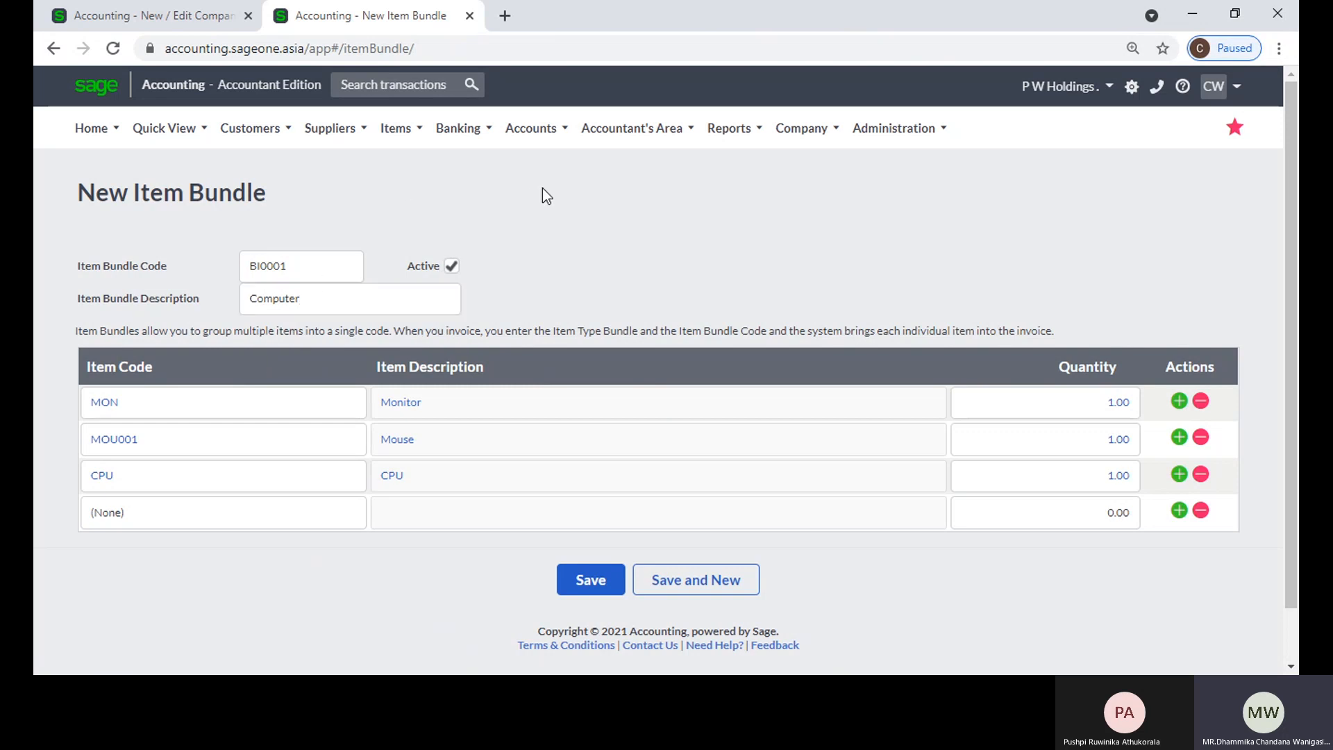
Step: Check the item settings in the other tab, and open the existing bundle B001 from the list of item bundles
click(205, 13)
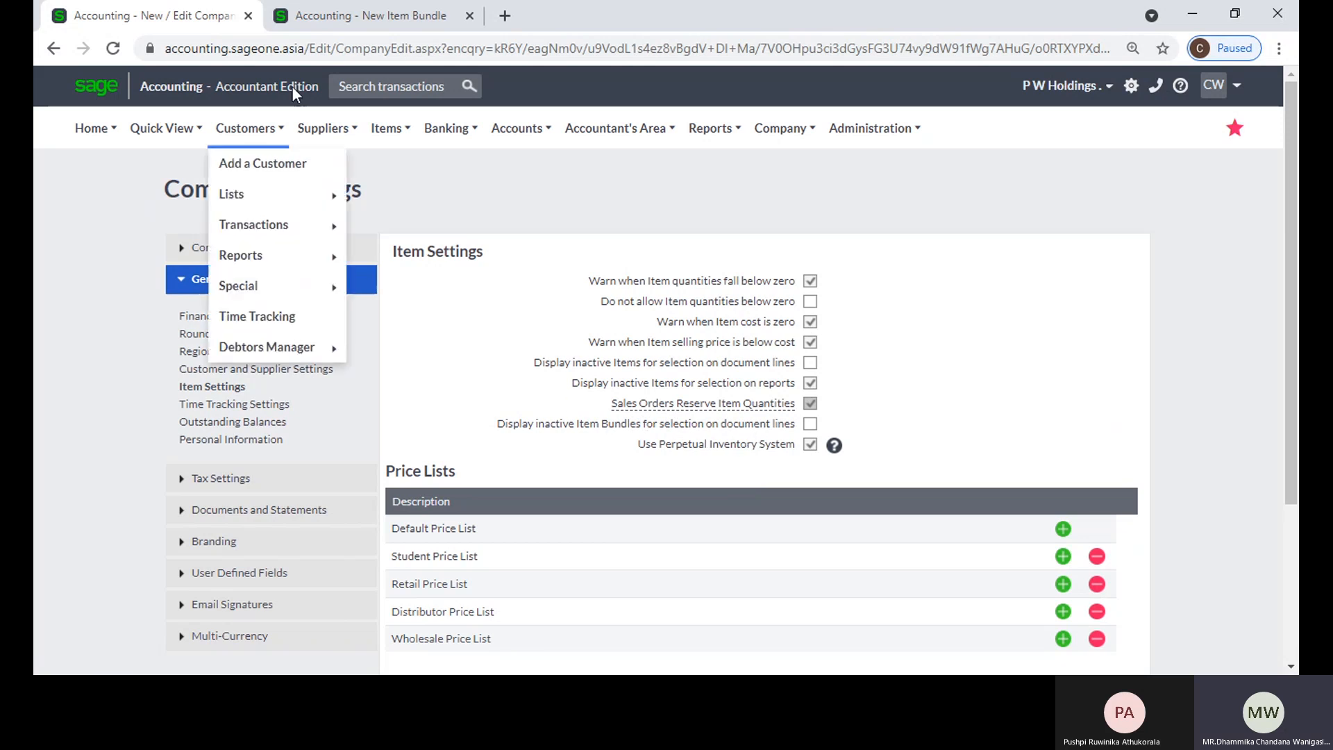
click(326, 21)
mouse_move(389, 135)
mouse_move(404, 236)
mouse_move(415, 201)
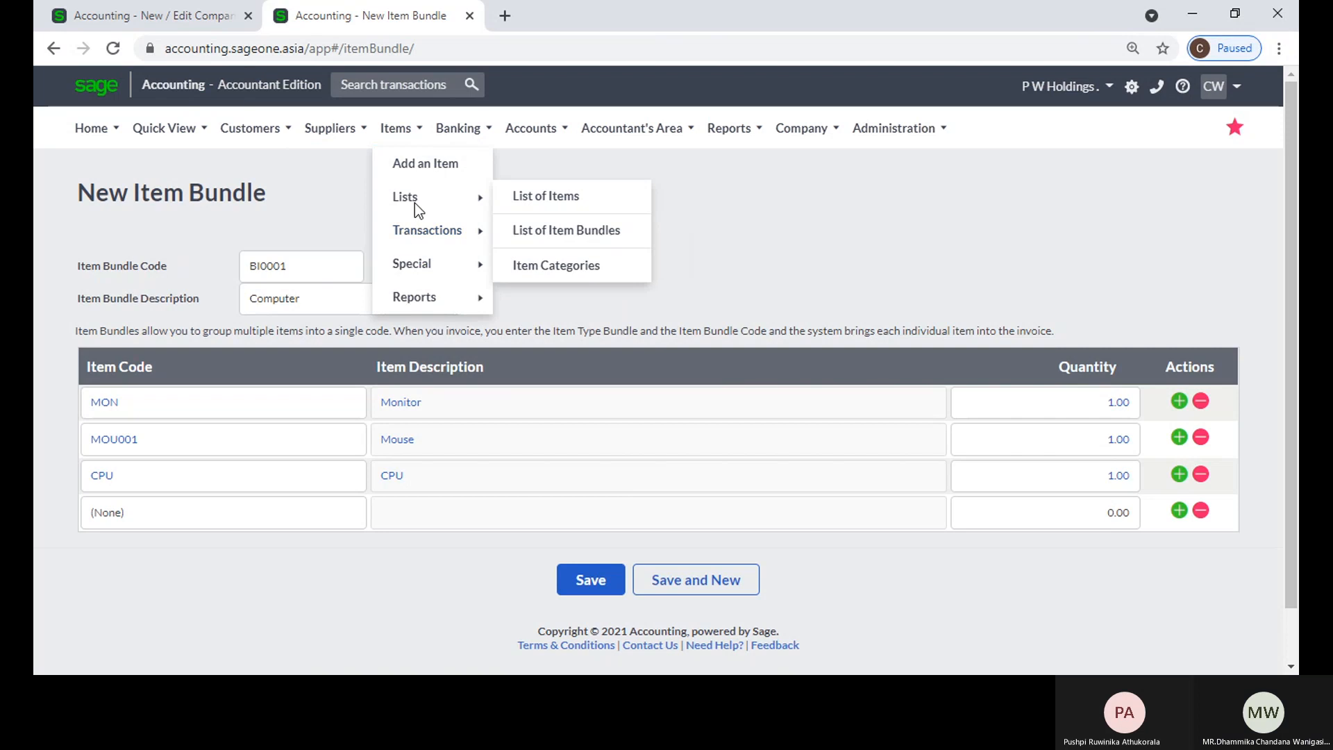
click(581, 229)
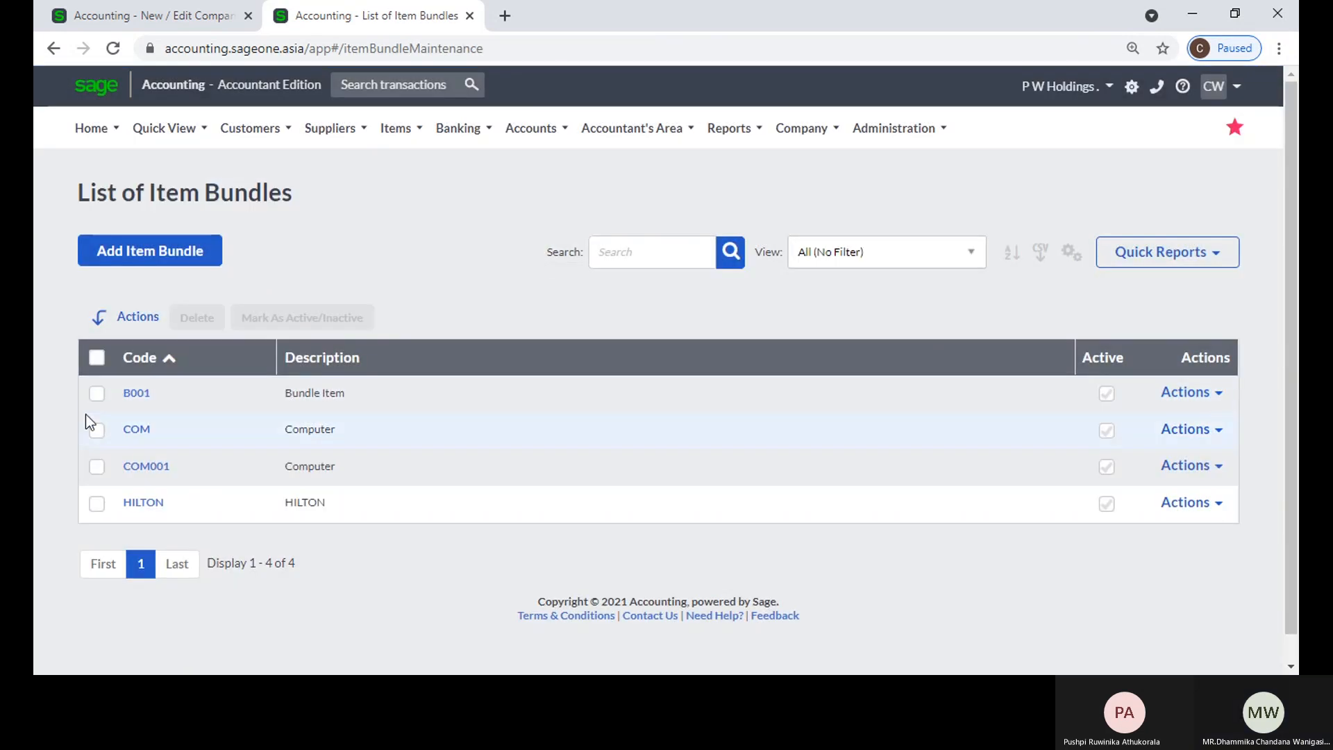
click(127, 394)
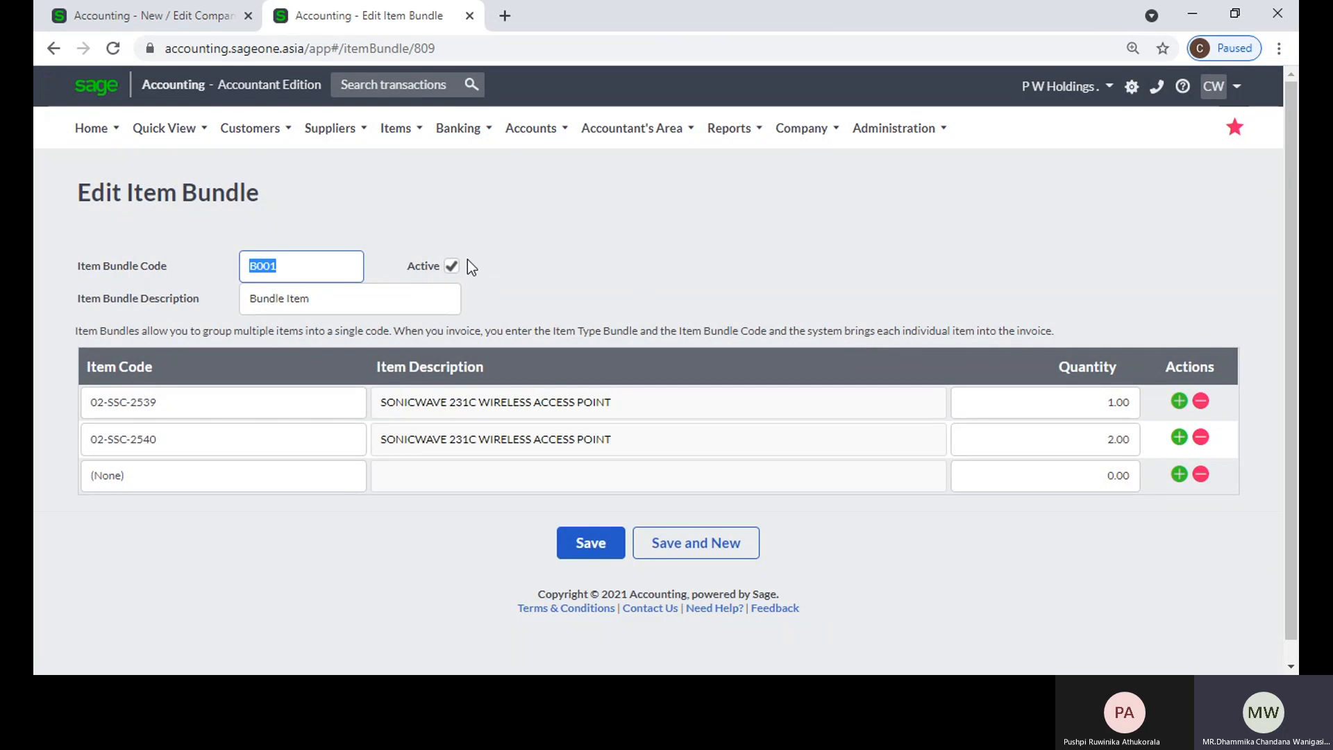
Step: Recheck the inactive item bundles option in the item settings, and mark the bundle B001 as inactive
click(450, 263)
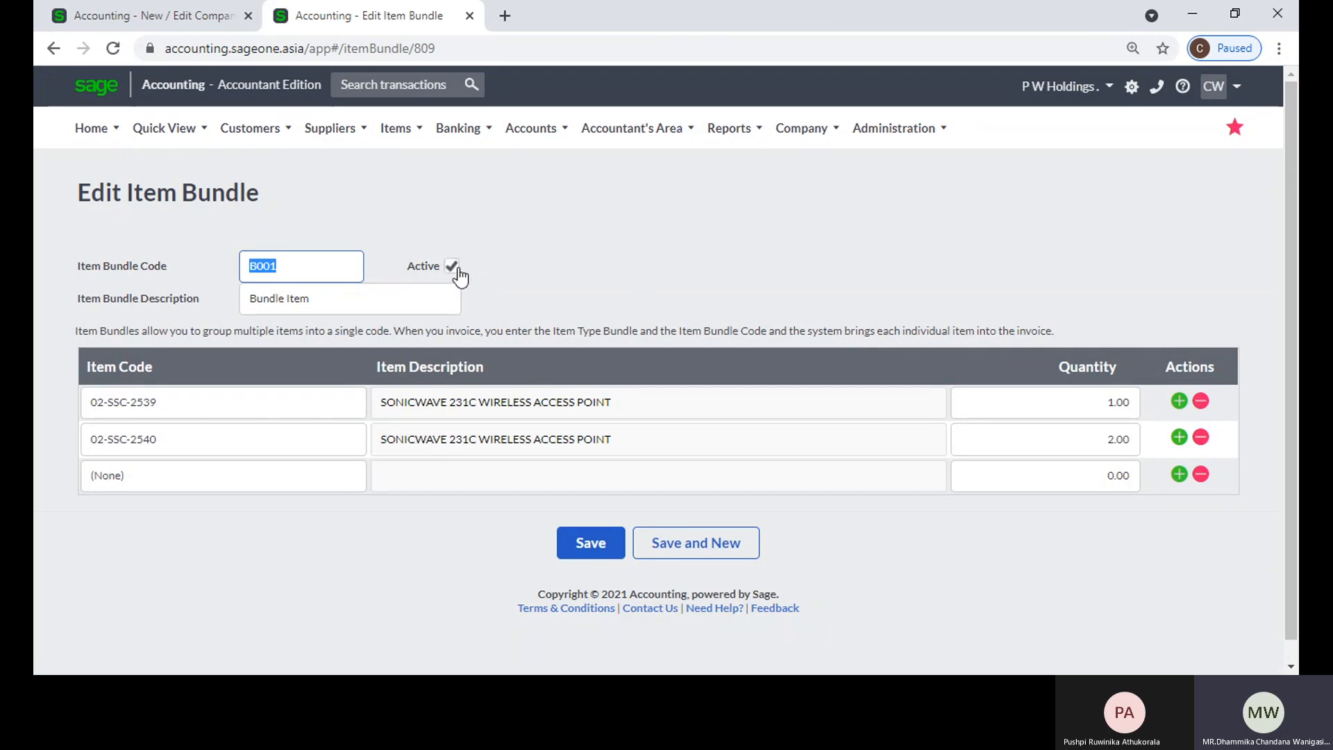
click(185, 15)
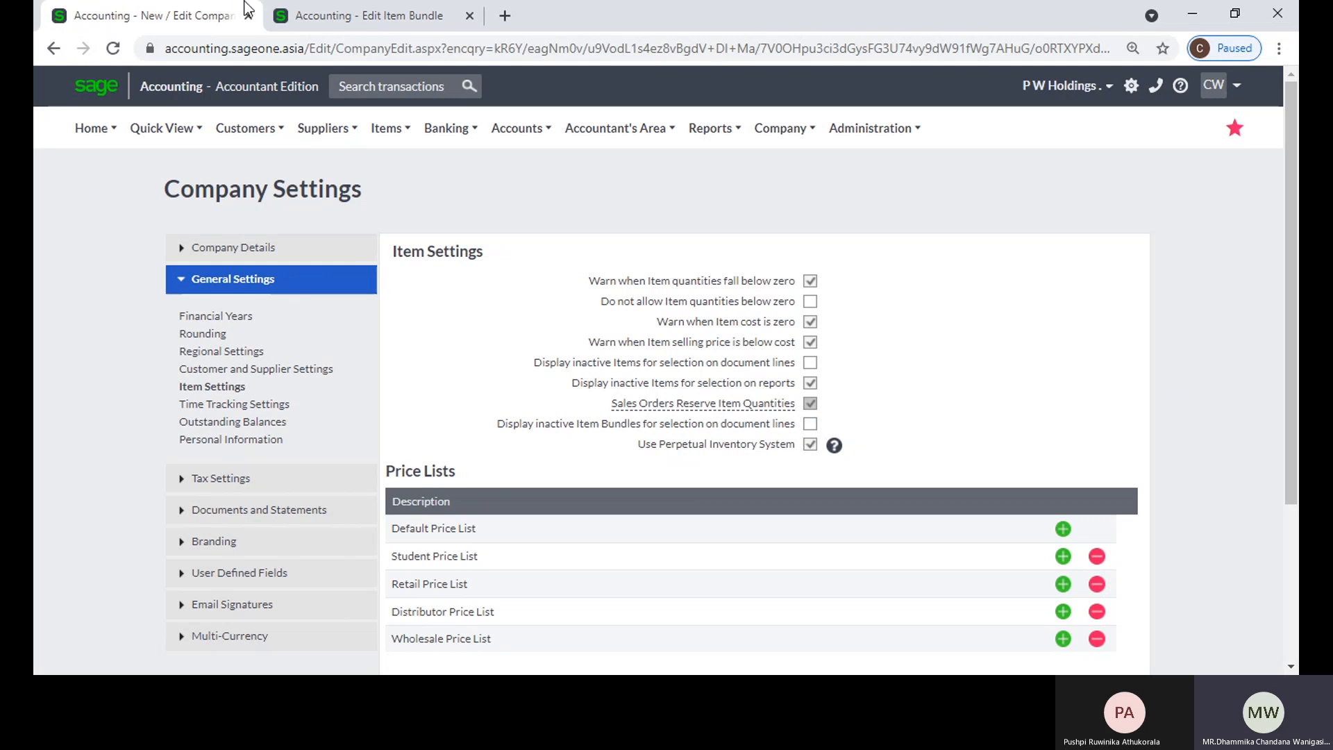
click(313, 16)
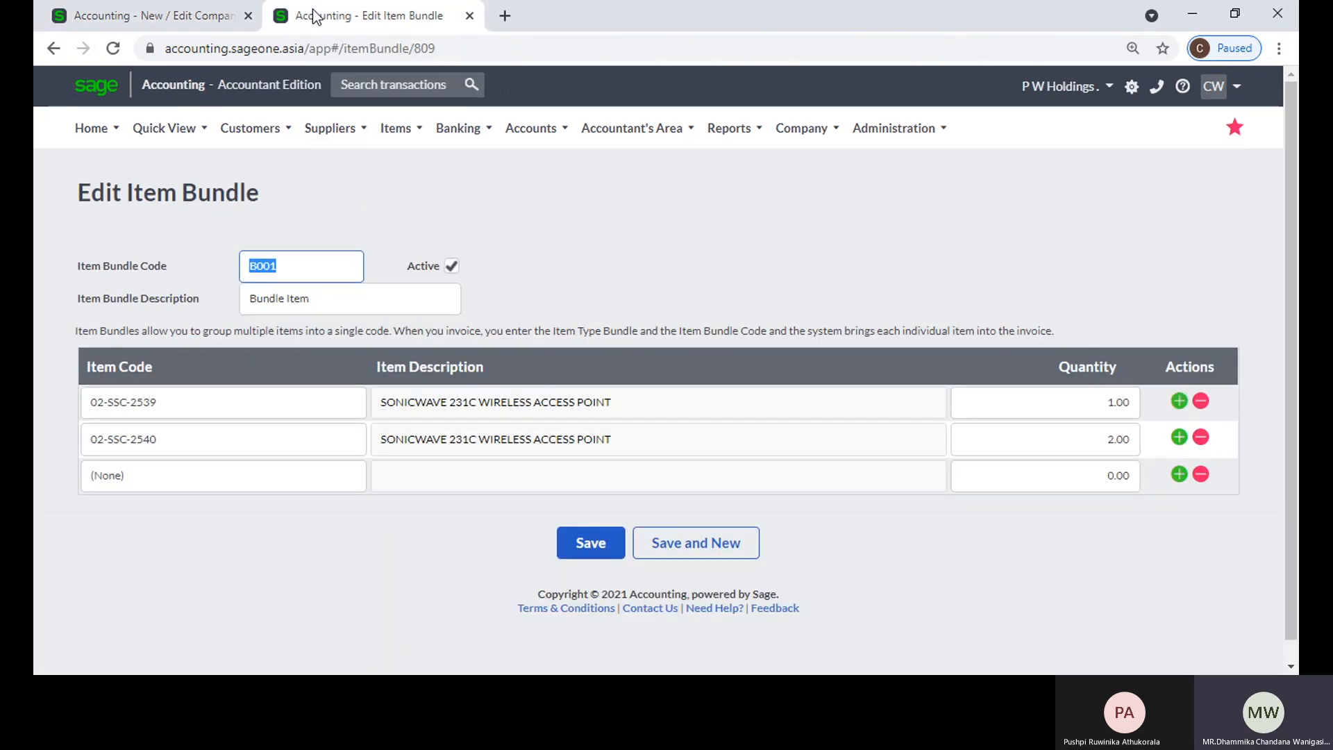
click(452, 266)
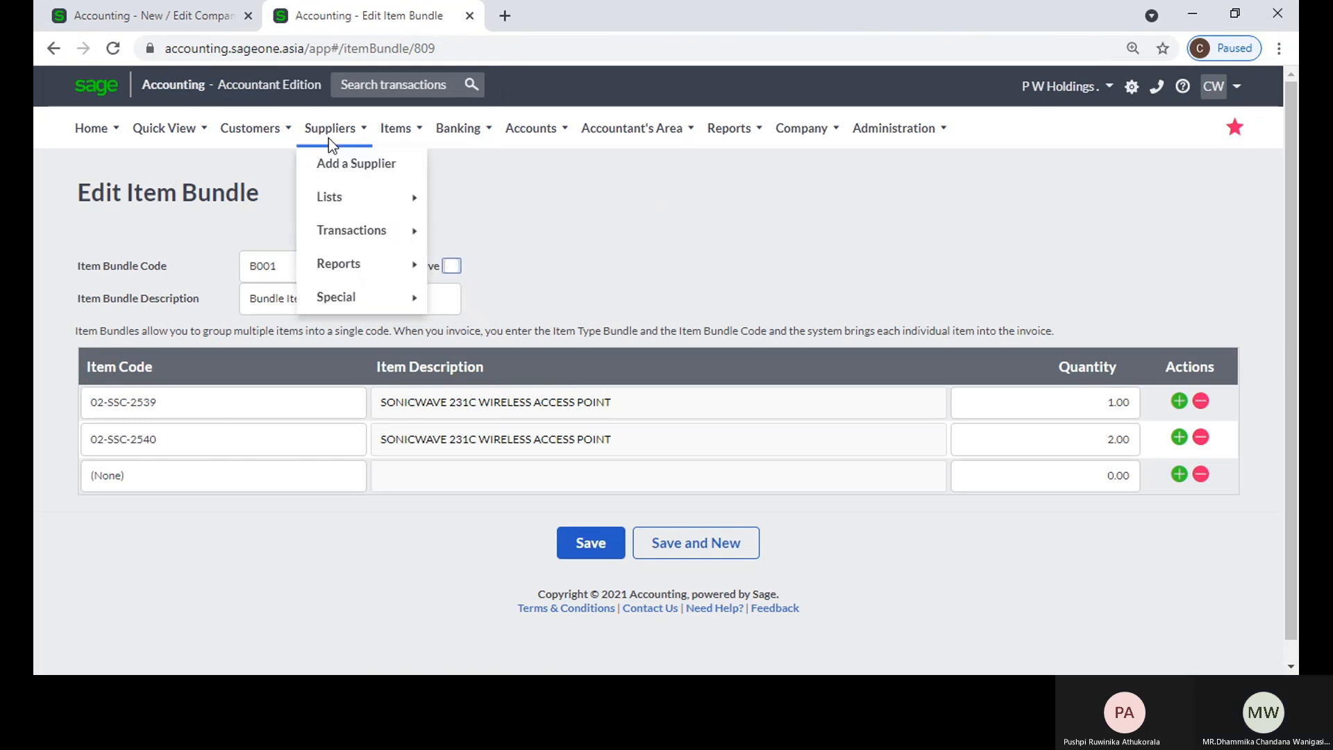
click(541, 243)
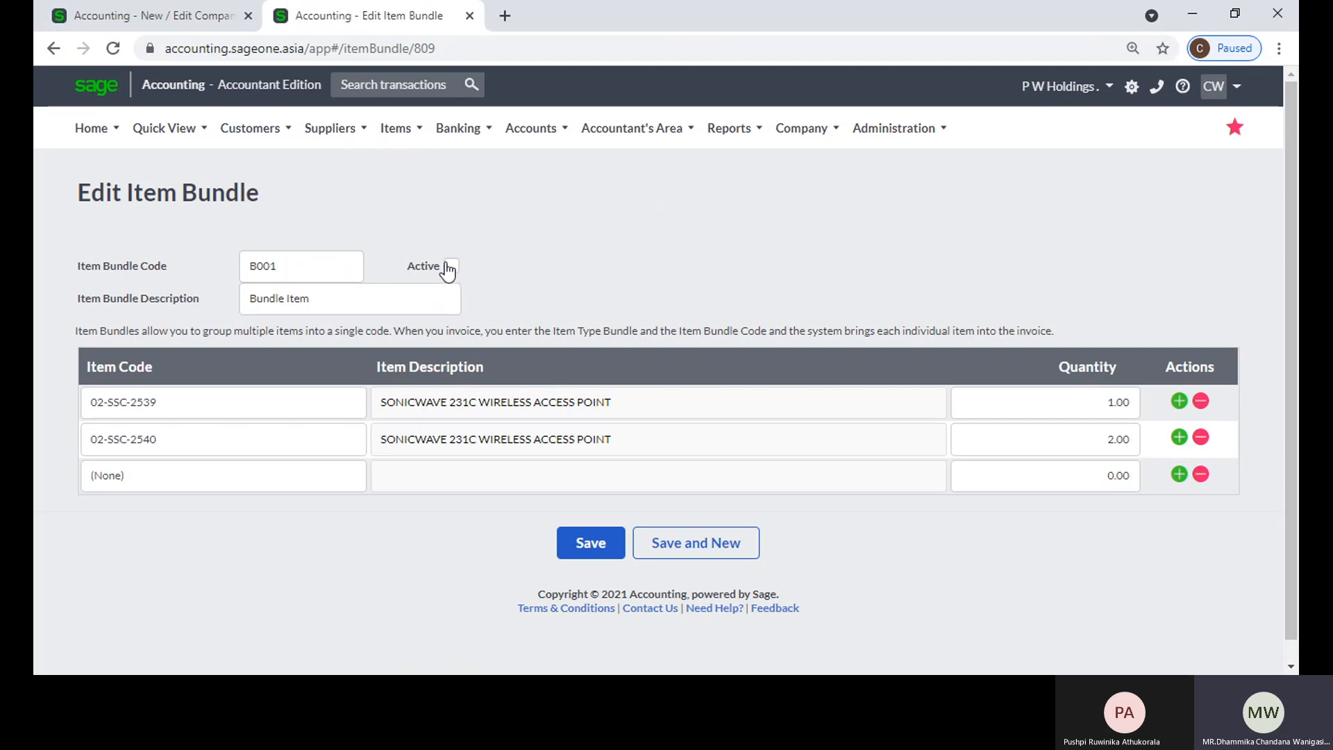
Step: Save the bundle B001 as inactive, and start a new customer quote
click(577, 540)
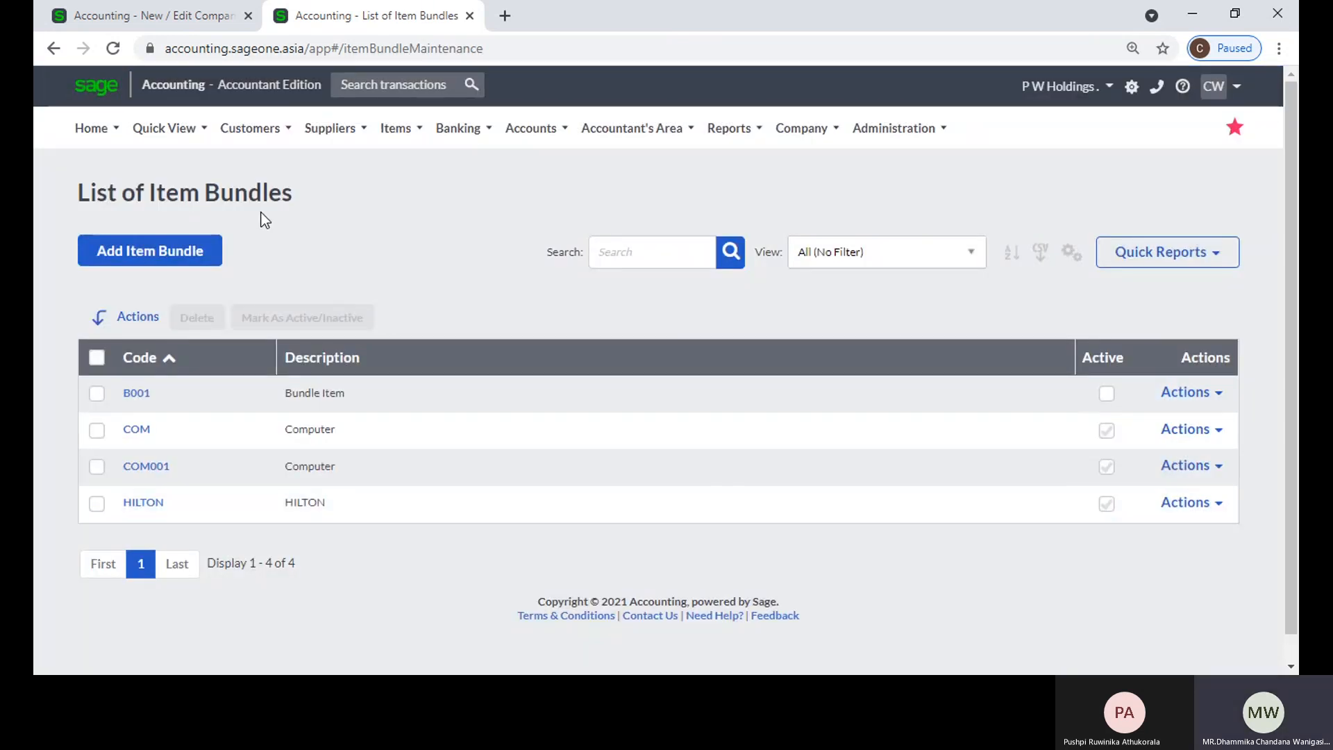
click(263, 138)
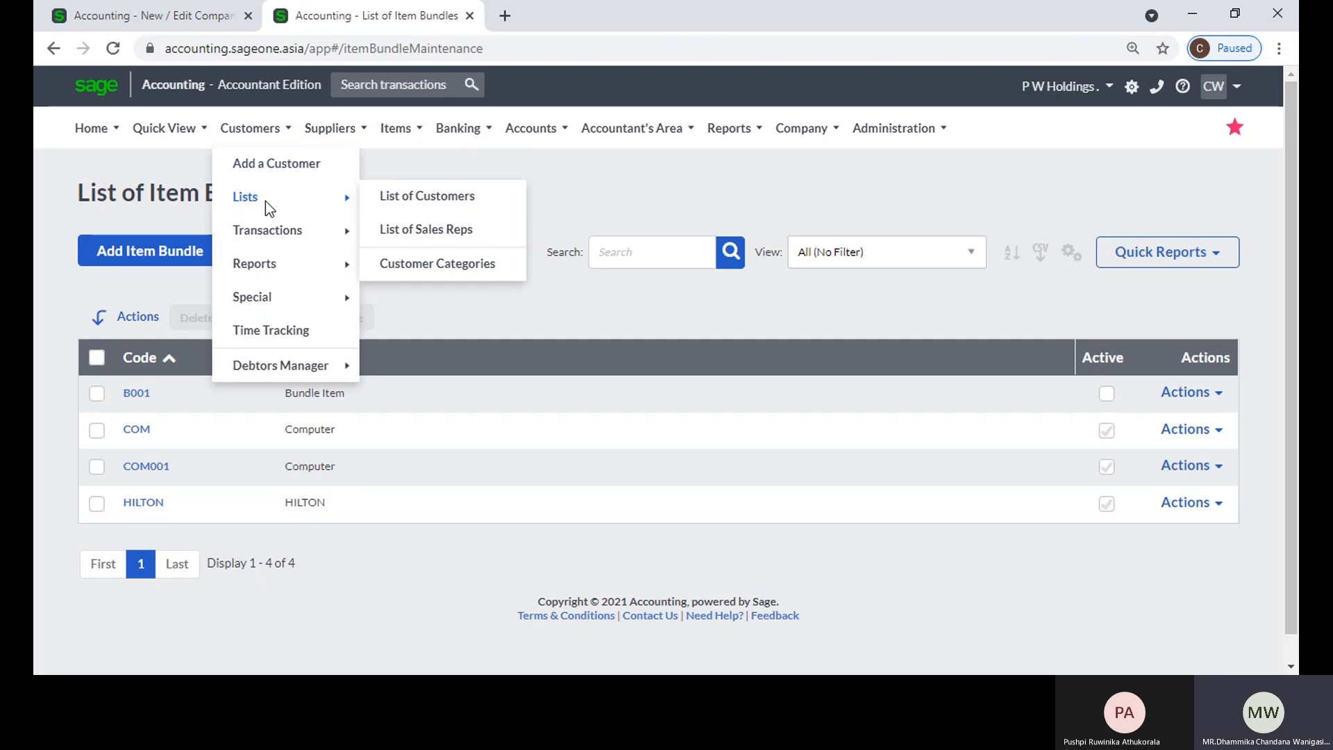
mouse_move(265, 231)
click(407, 236)
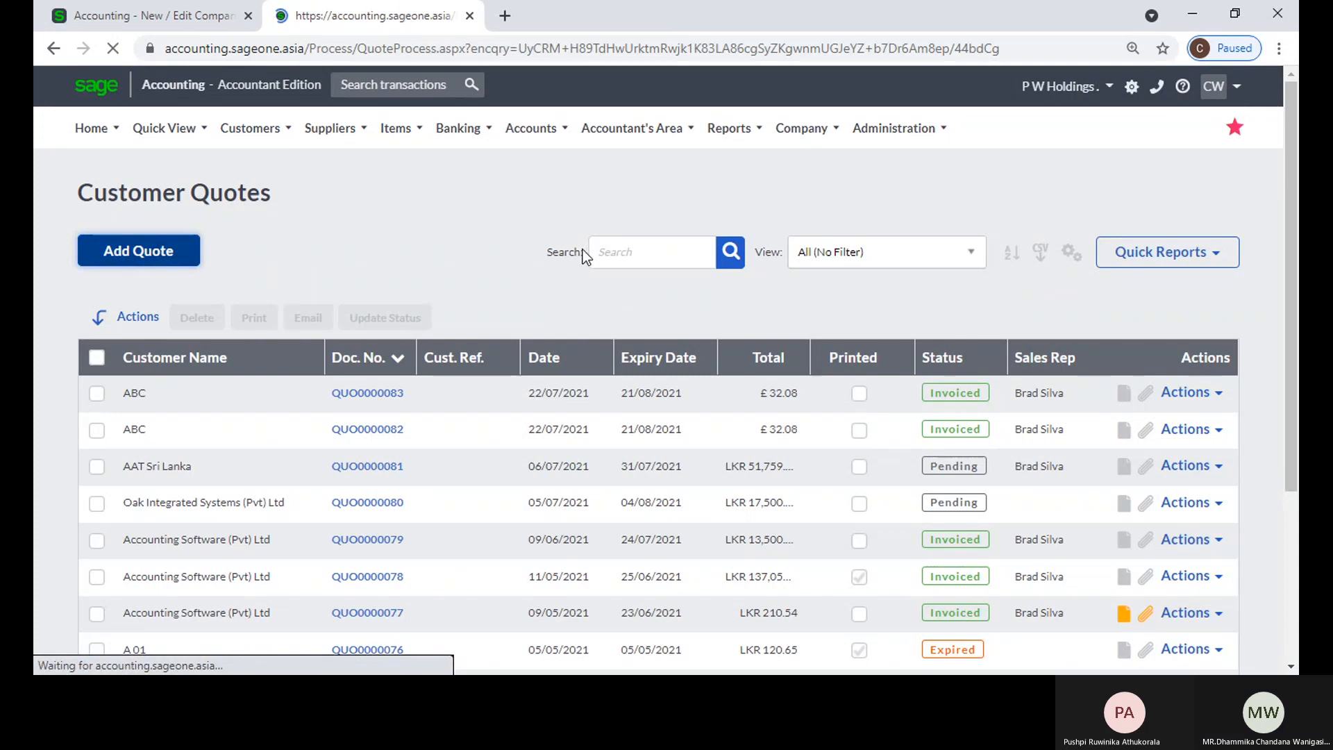
Step: Set the first quote line's type to Bundle and show the bundles available for selection
scroll(364, 492, down, 3)
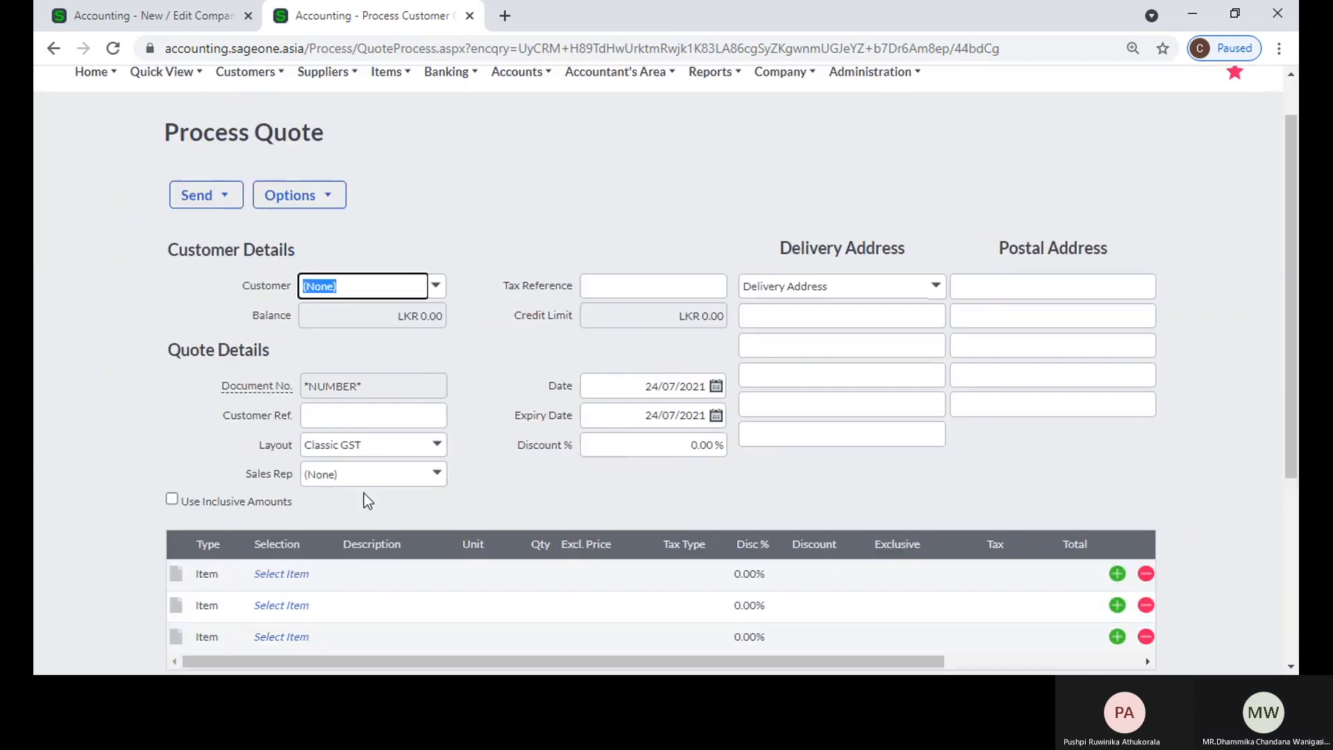
click(216, 453)
click(235, 453)
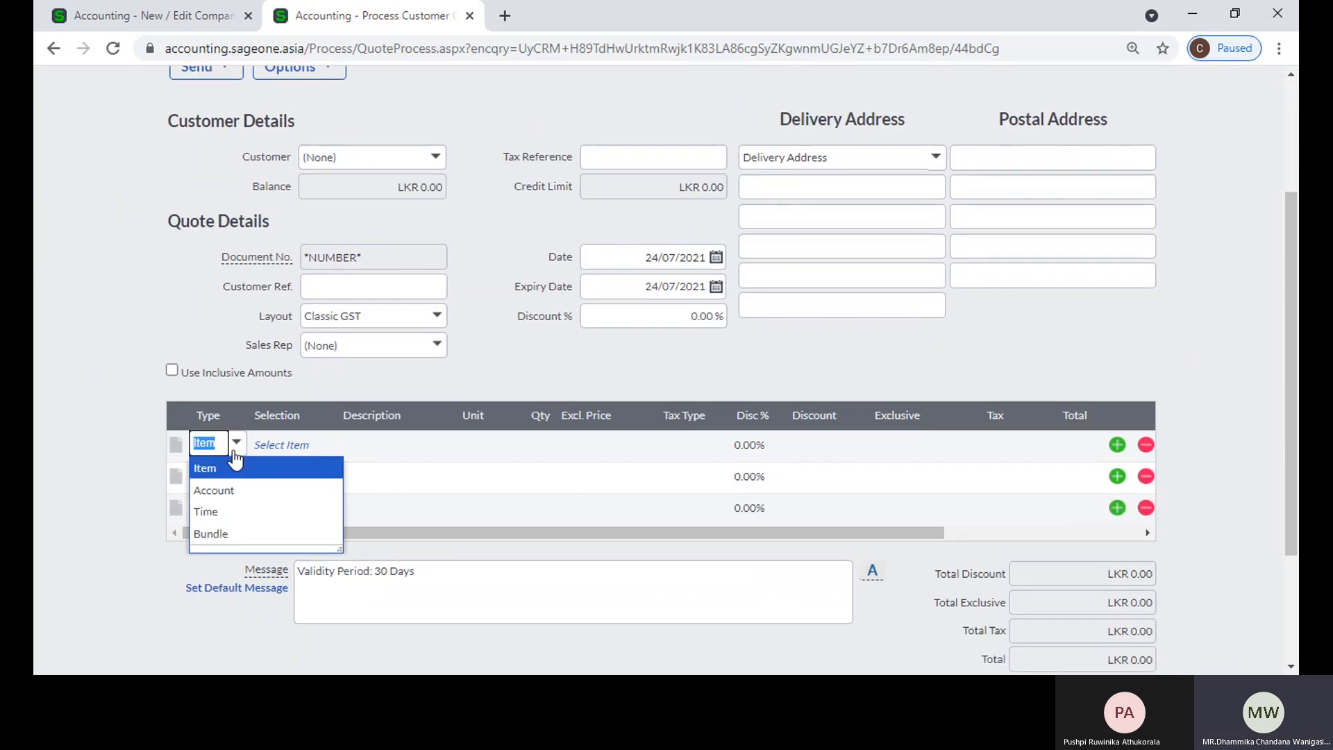
click(231, 534)
click(270, 445)
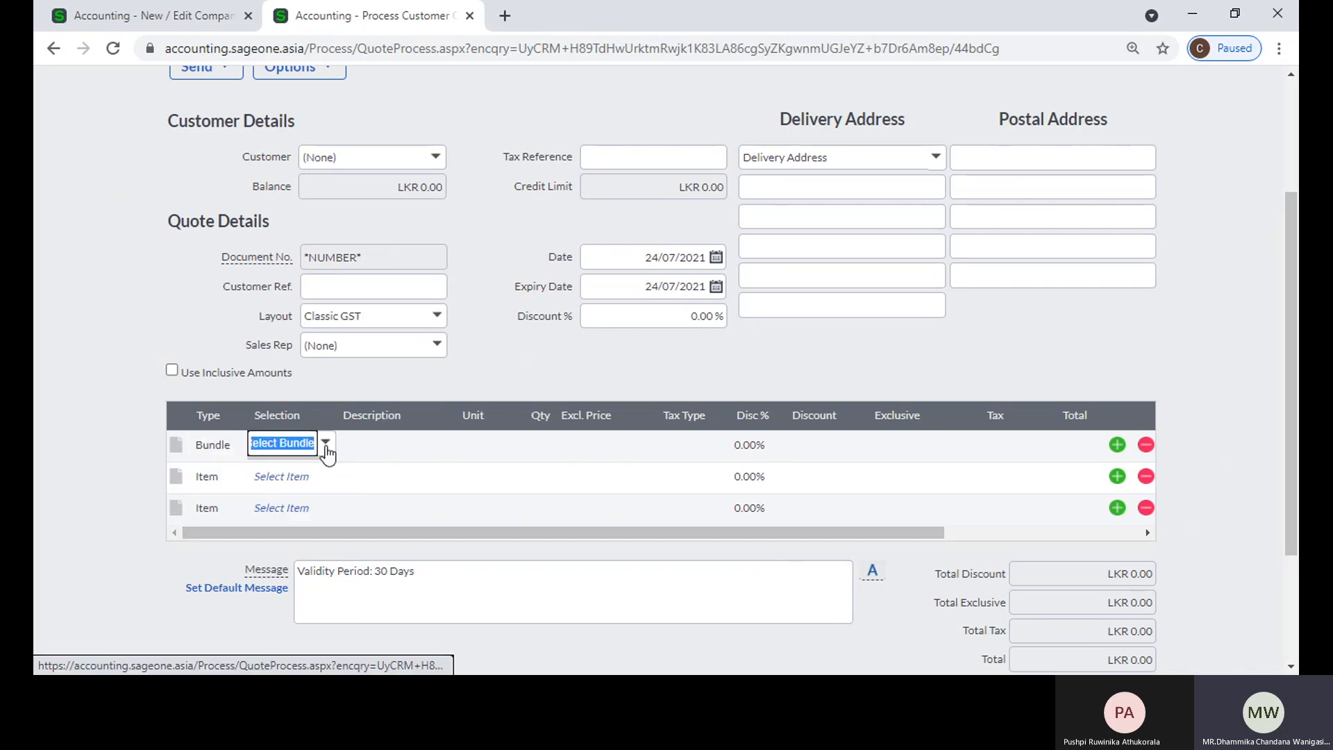
click(325, 444)
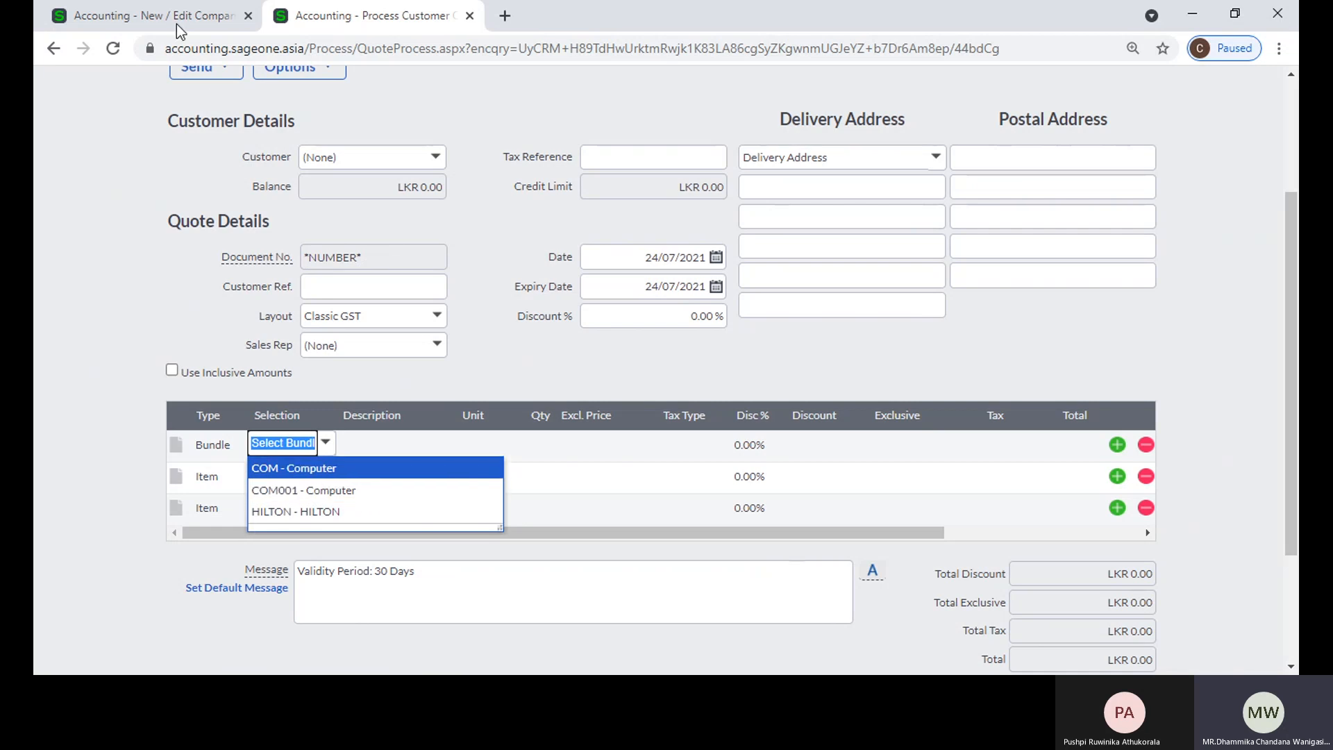
Step: Duplicate the quote's browser tab, open the list of item bundles in it, and select B001 to check its active status
right_click(352, 15)
click(414, 143)
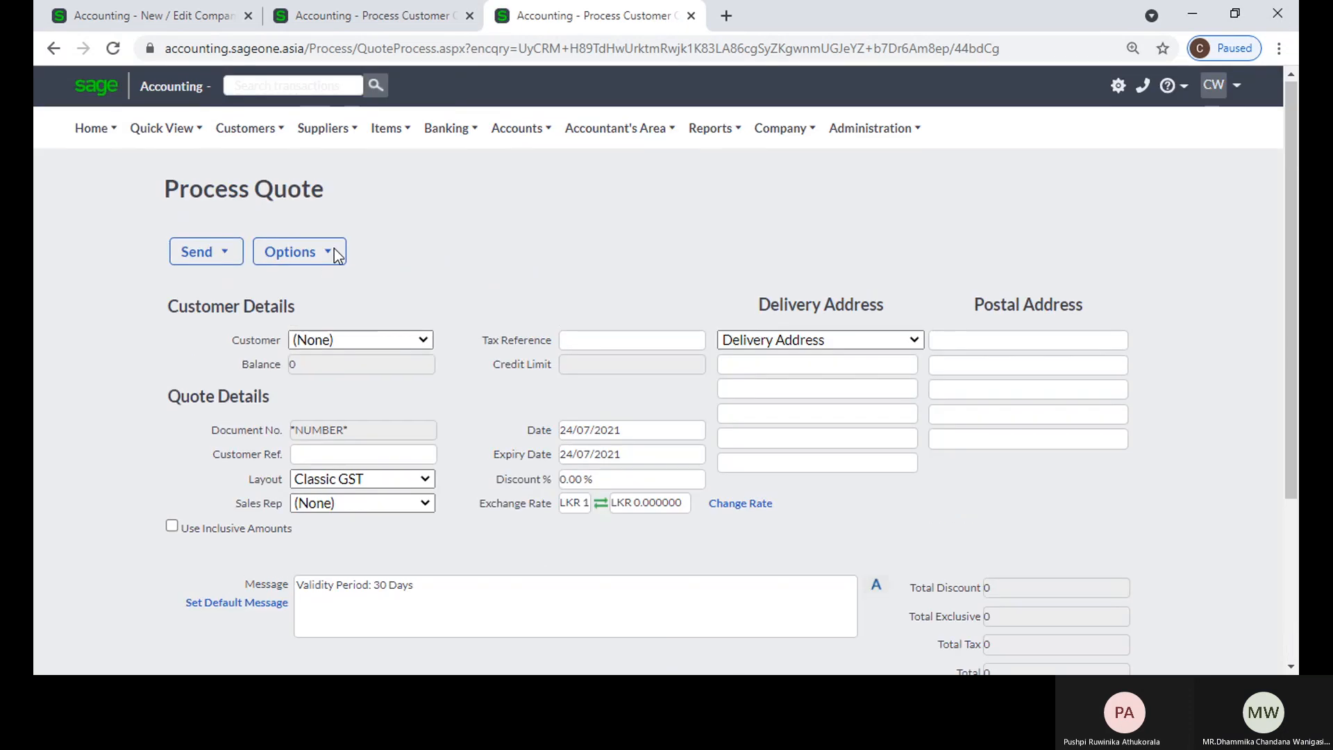
click(389, 127)
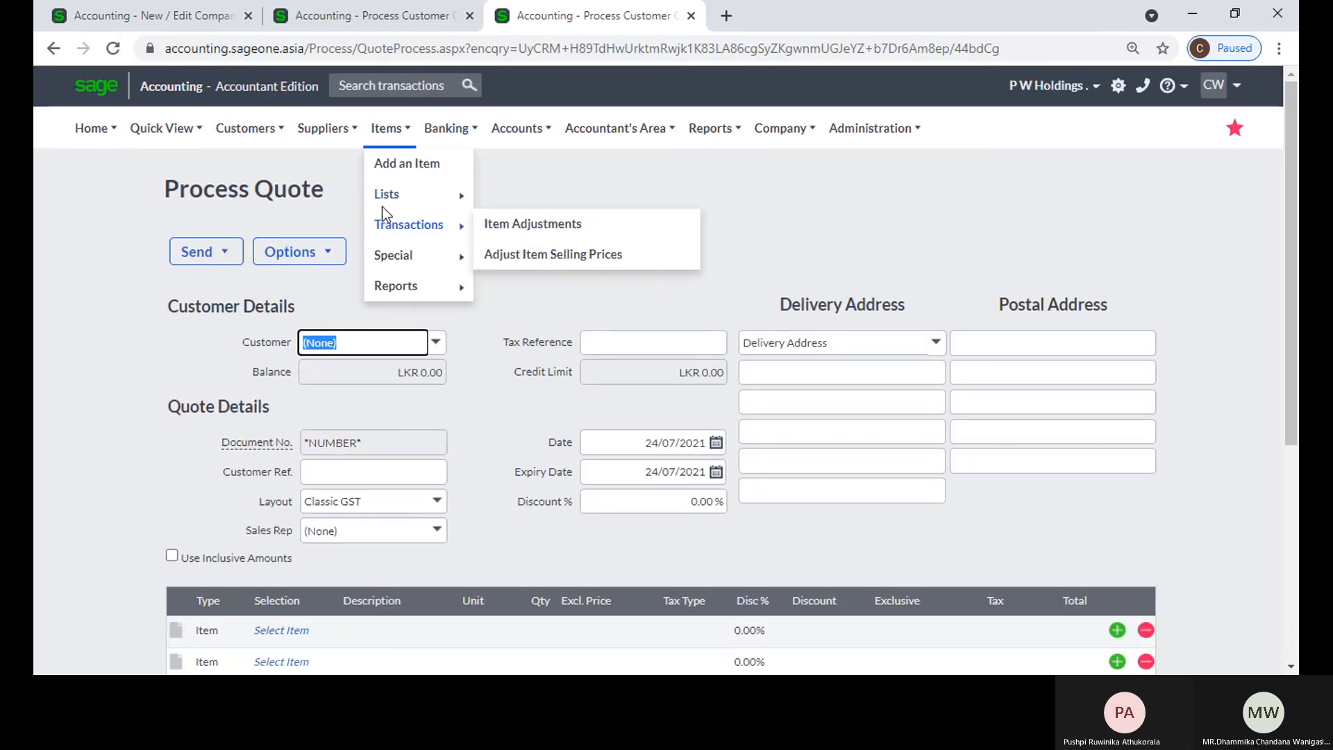
mouse_move(388, 208)
click(544, 225)
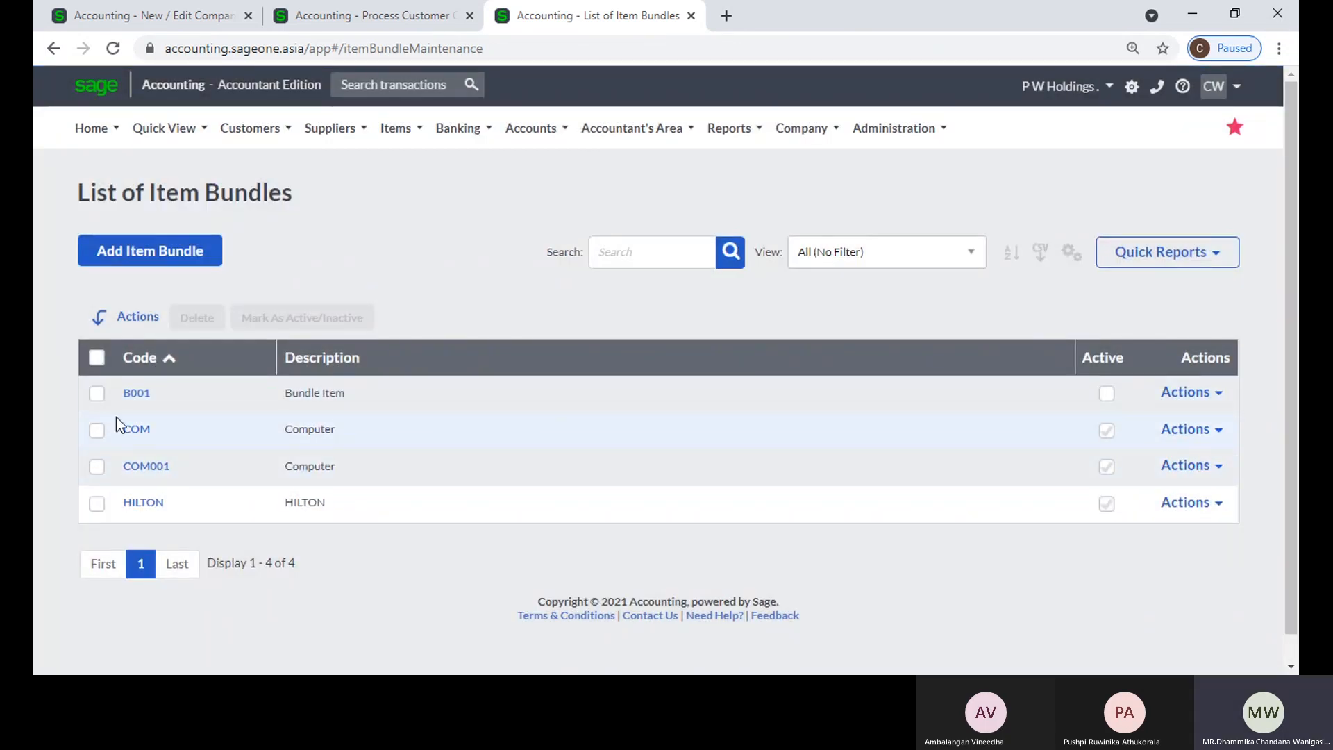
click(97, 394)
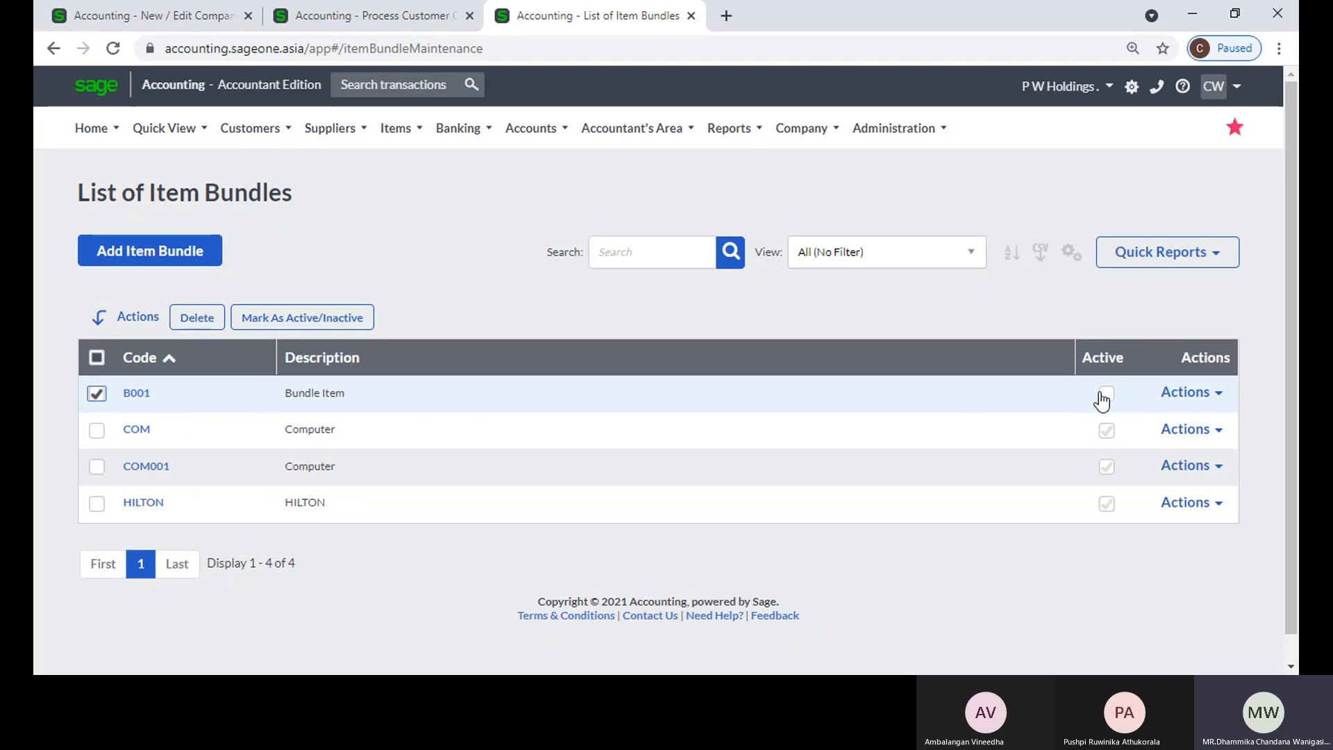
Step: Compare the option for displaying inactive item bundles on document lines in the item settings with the bundle choices in the quote
click(111, 15)
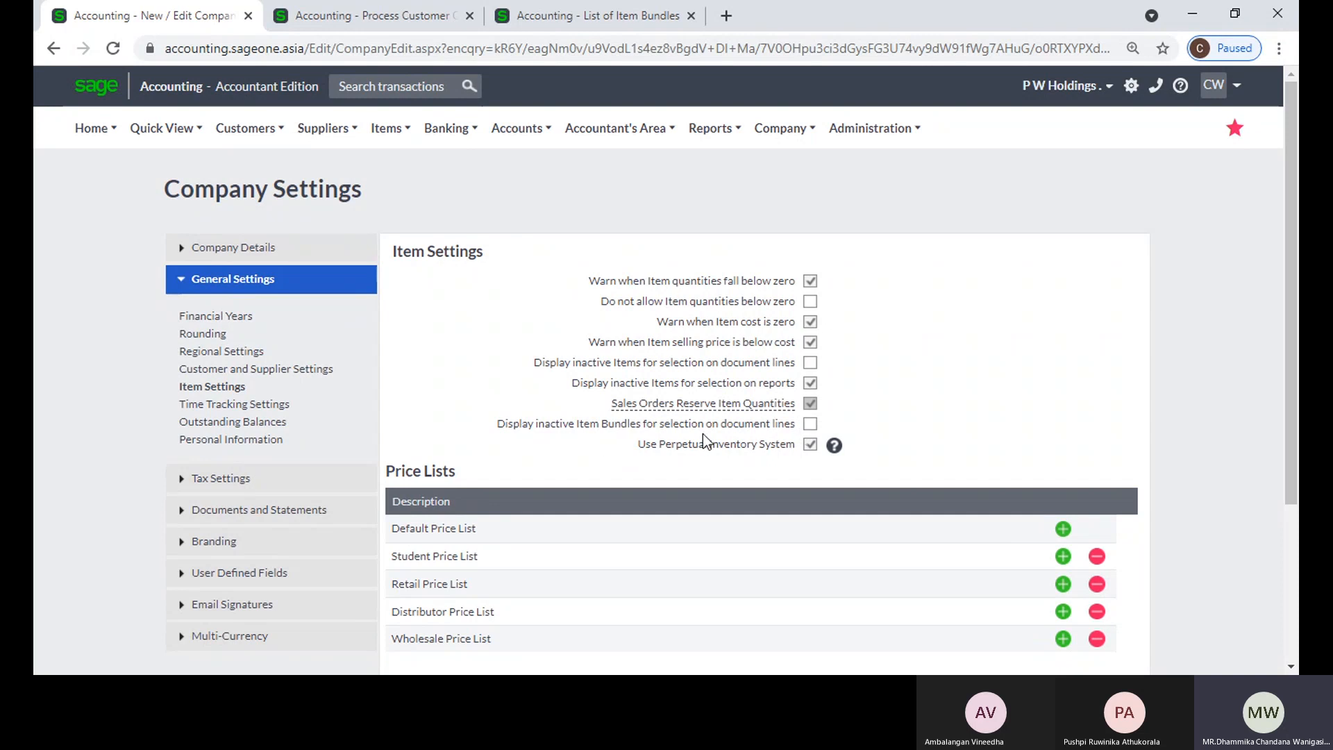
click(375, 16)
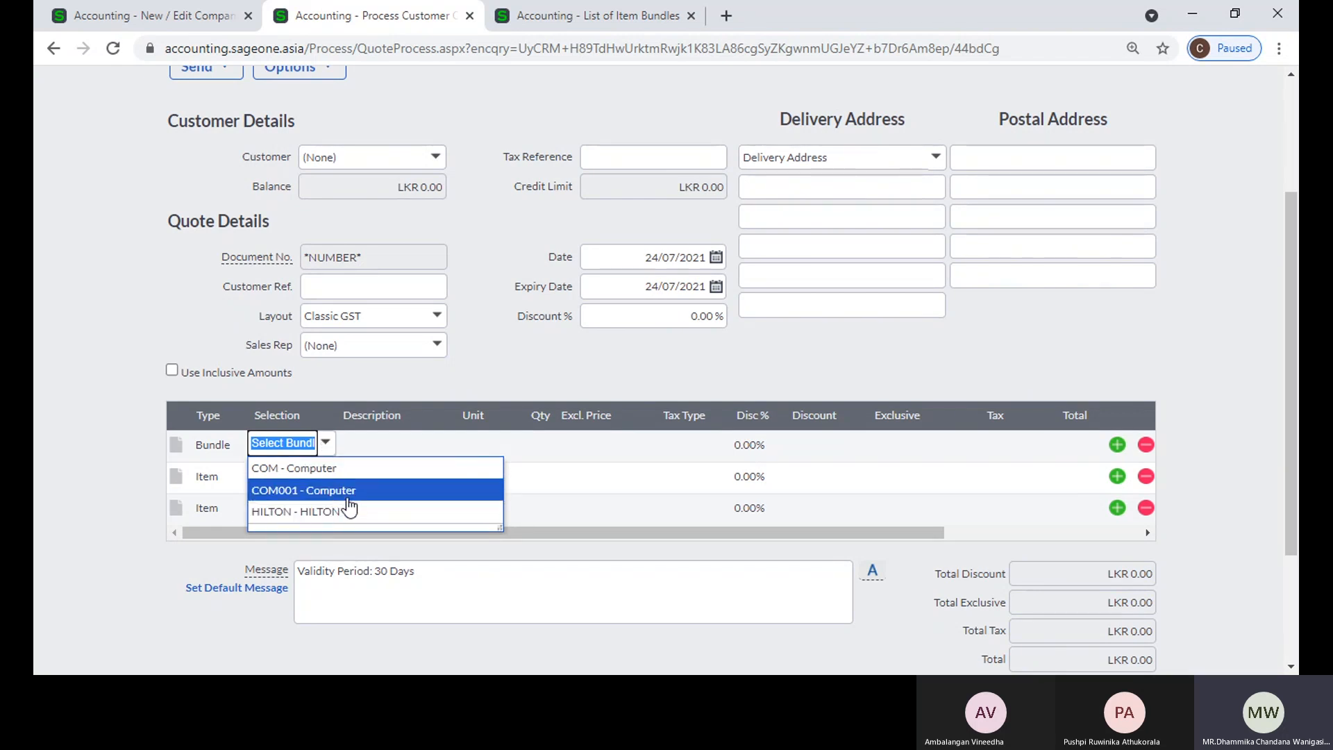
click(160, 15)
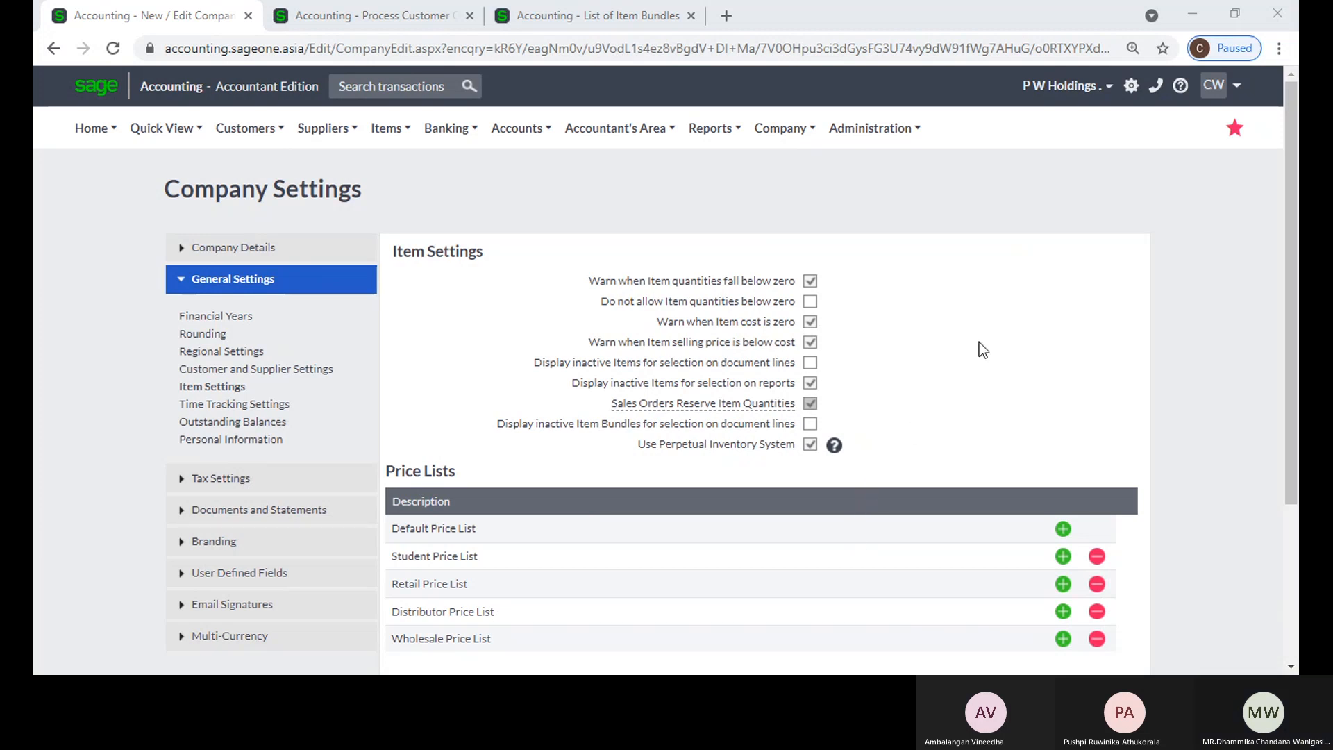
click(1214, 21)
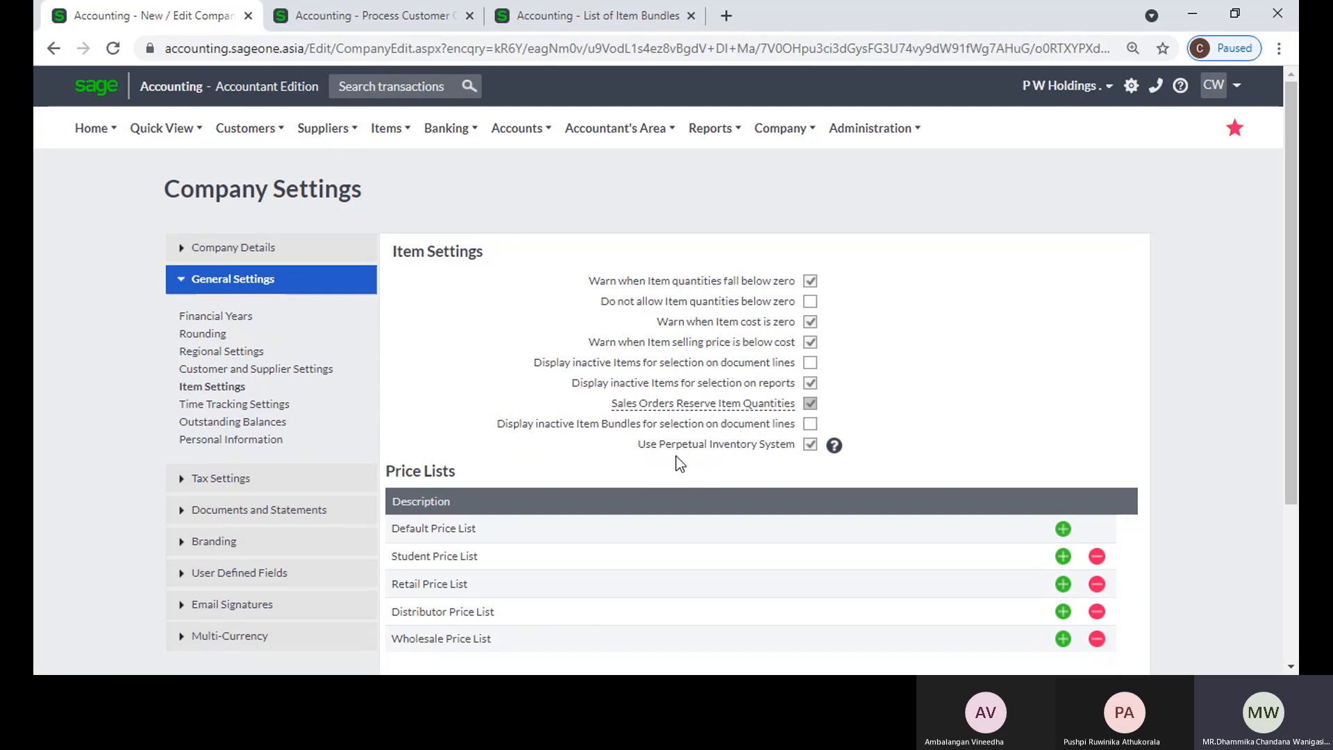
Step: Open the profile's billing information and start a package upgrade to view the additional module options
click(876, 130)
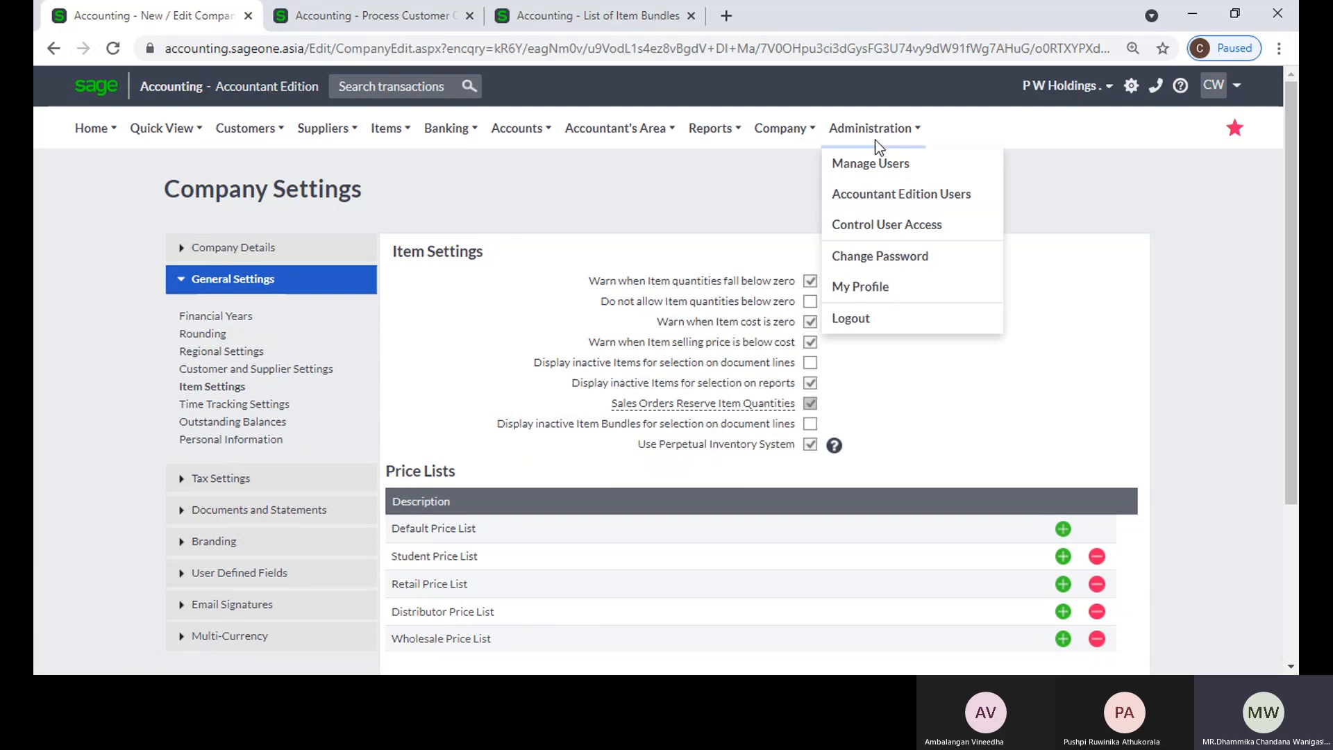
click(897, 299)
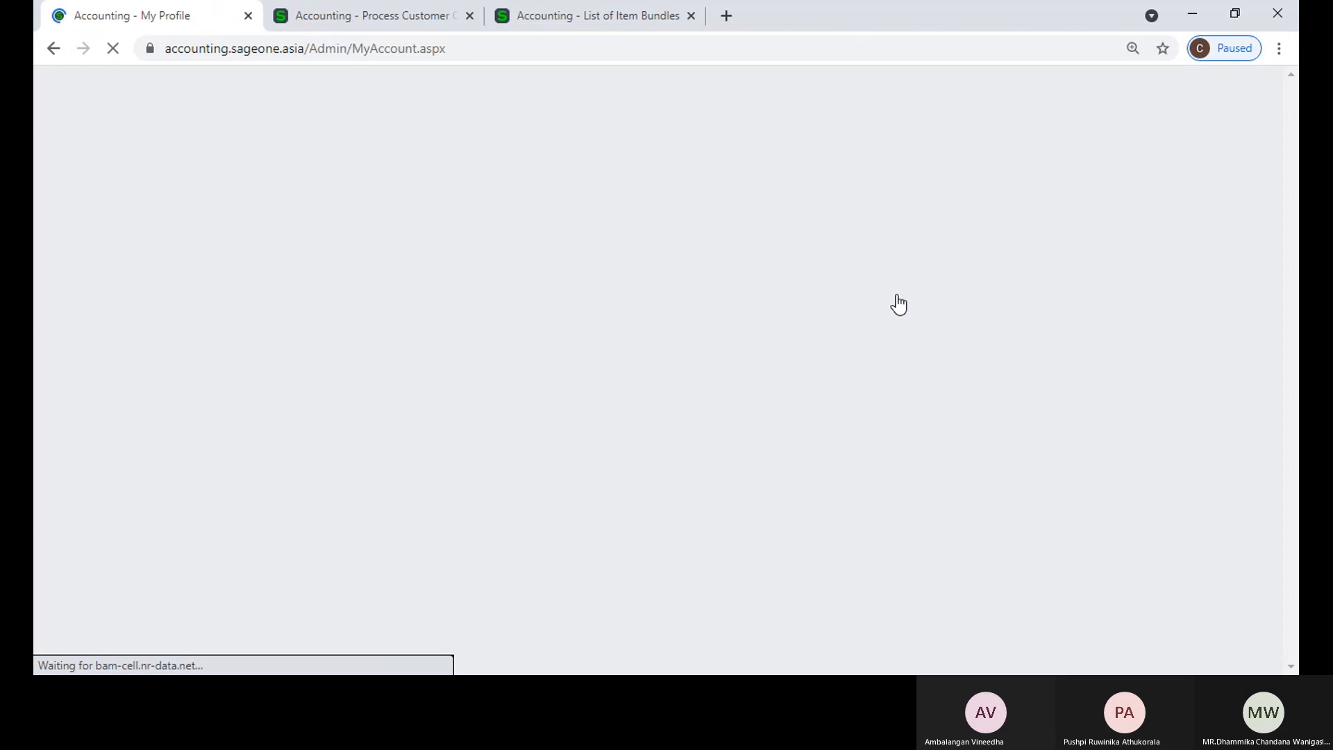
scroll(739, 368, down, 2)
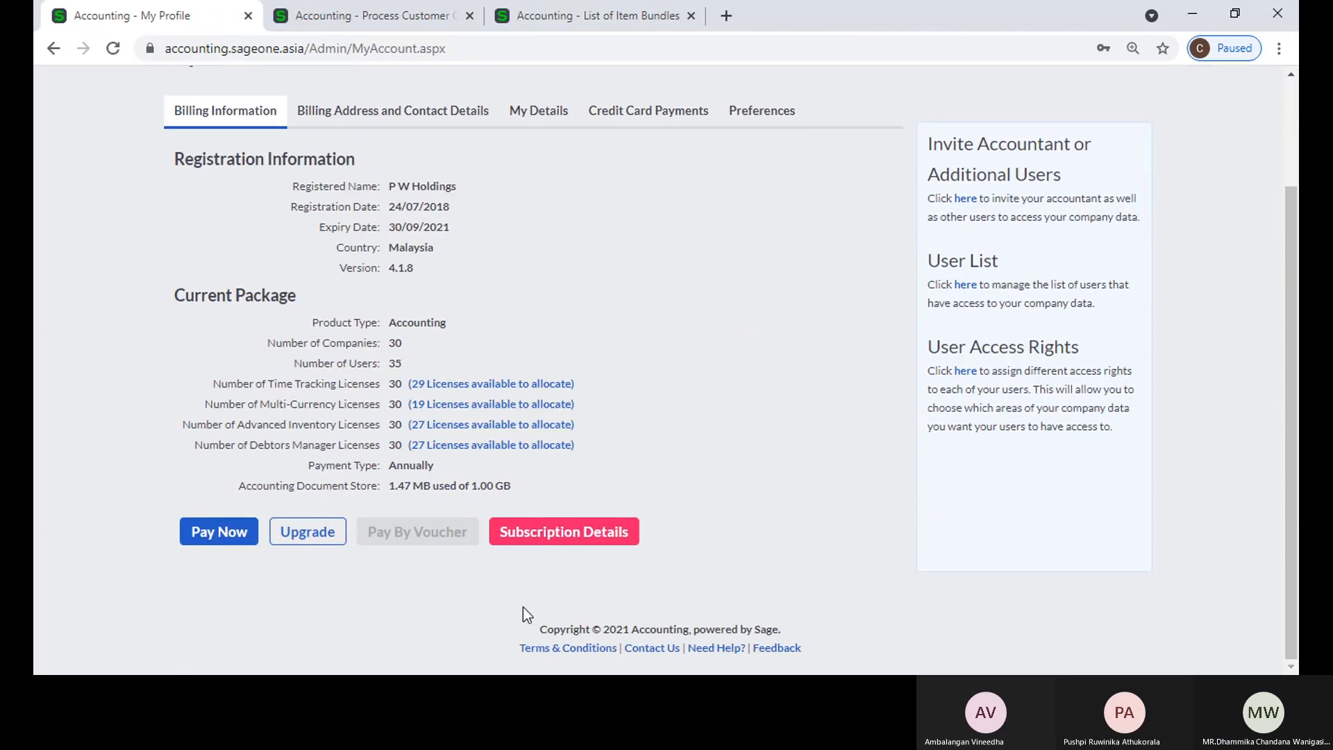
click(322, 547)
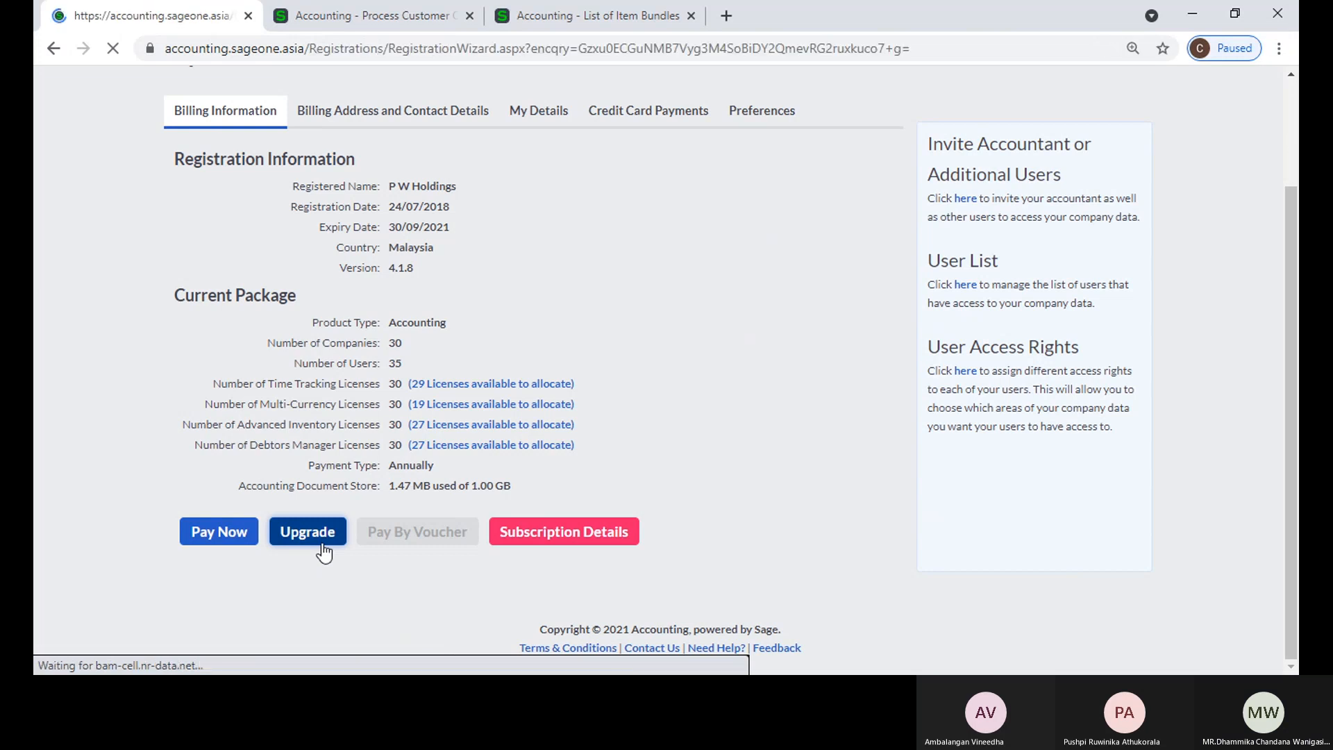
scroll(743, 393, down, 6)
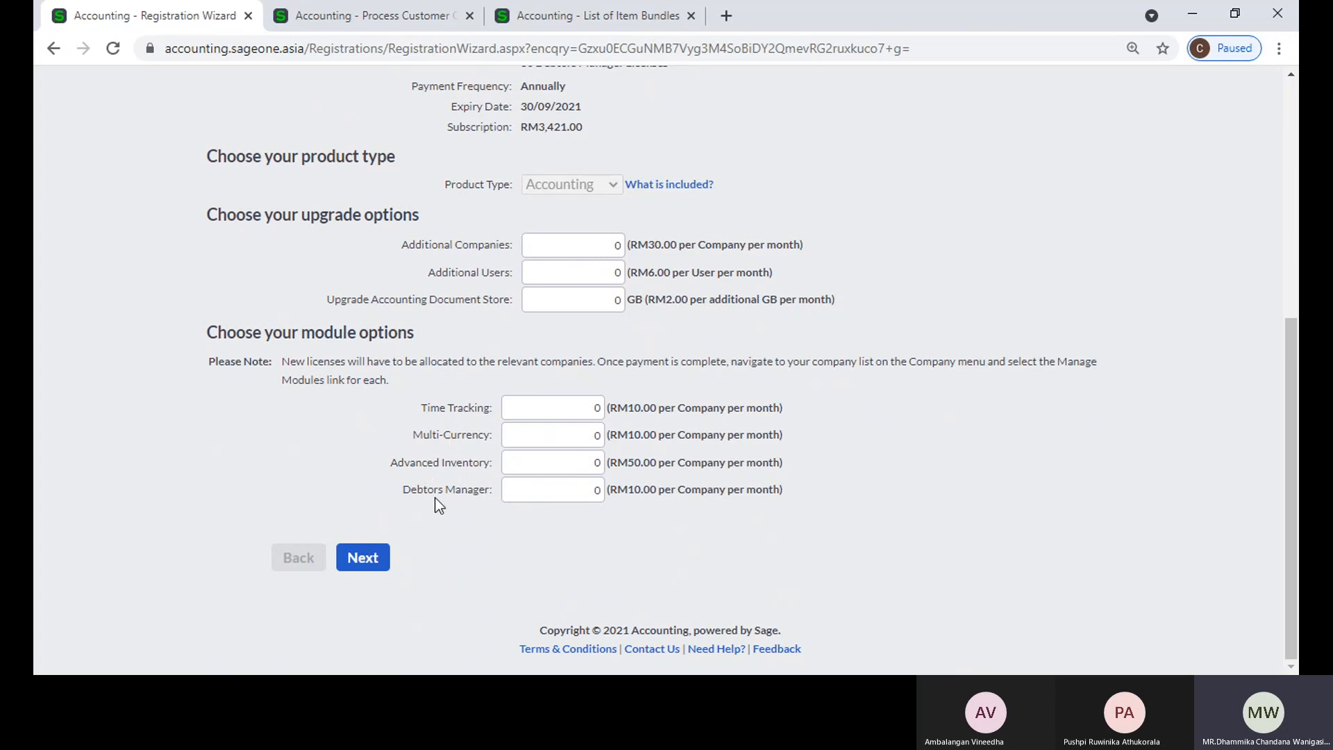
Step: Add one licence each for Time Tracking, Multi-Currency, Advanced Inventory and Debtors Manager, and preview the subscription details and amount due
click(538, 412)
key(BackSpace)
text(1)
click(565, 443)
key(BackSpace)
text(1)
double_click(578, 463)
text(1)
double_click(593, 490)
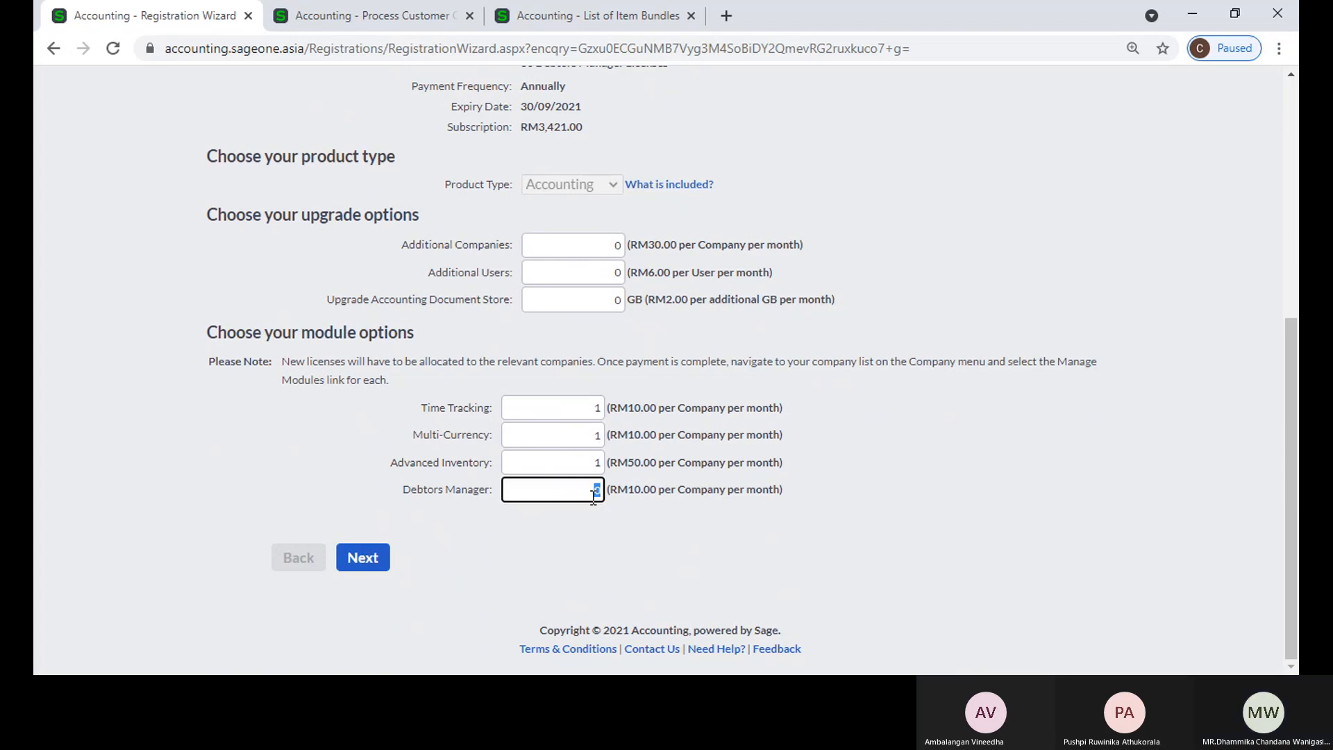
text(1)
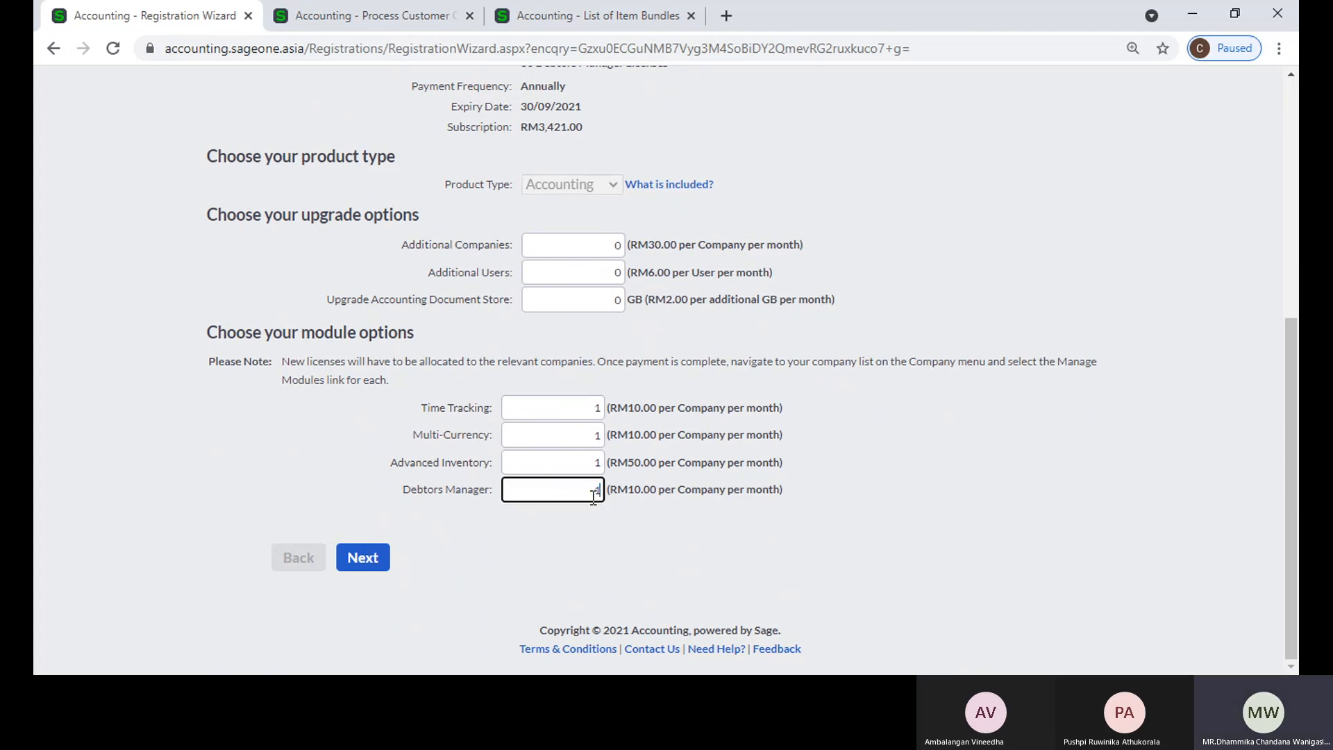
click(368, 562)
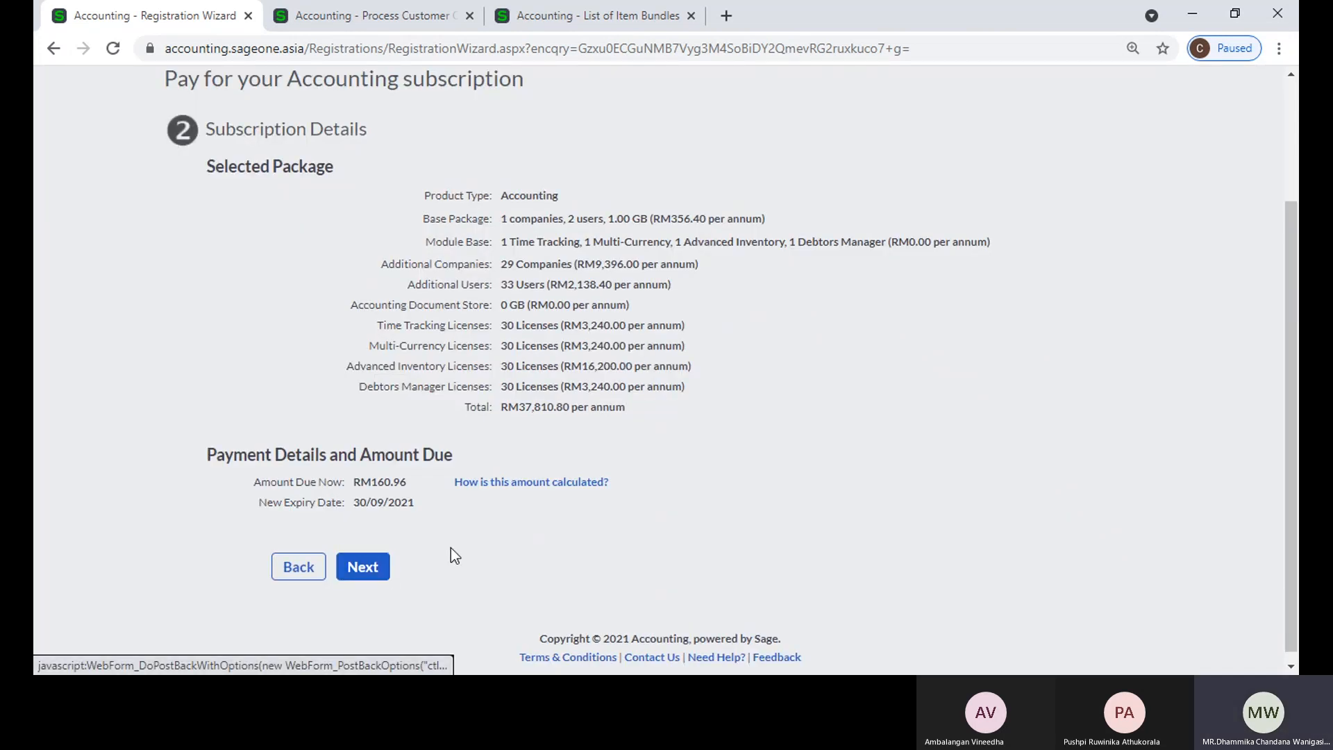
Step: Go back from the subscription details and restart the package upgrade from the profile's billing information
click(316, 571)
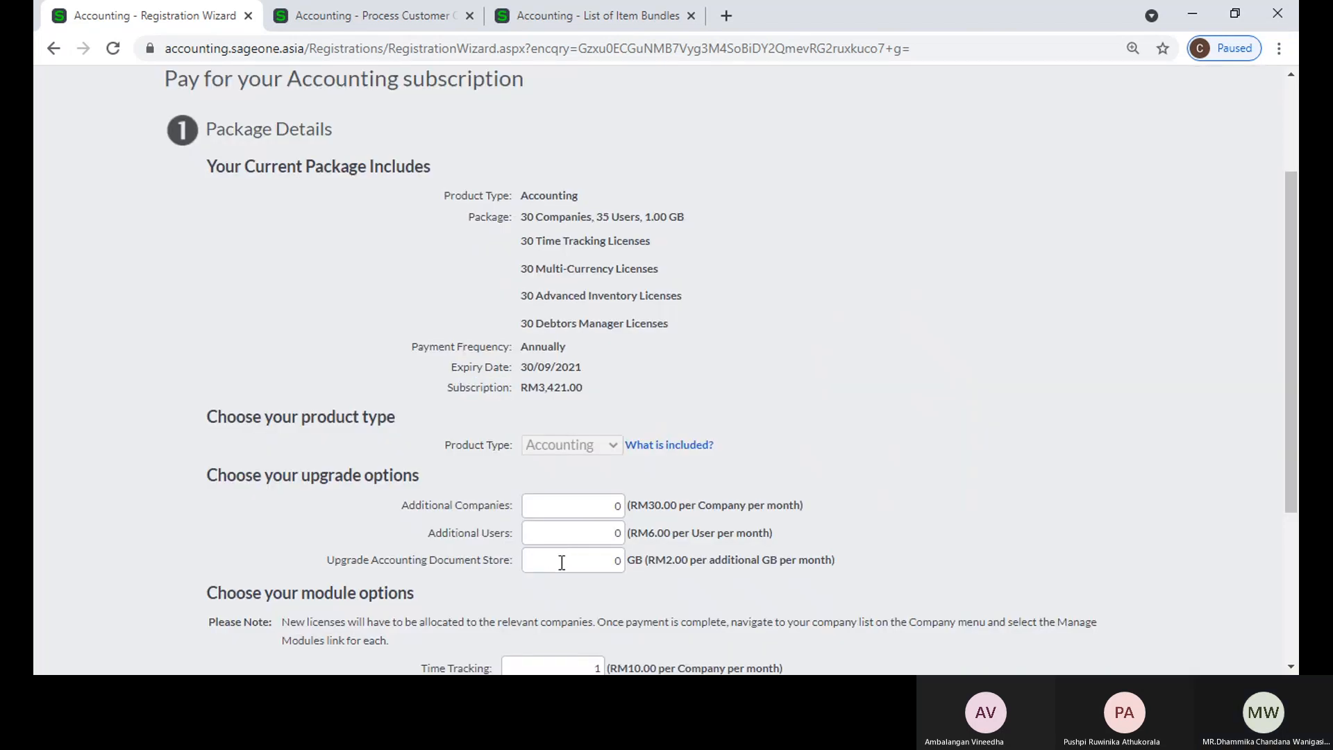
scroll(562, 563, up, 3)
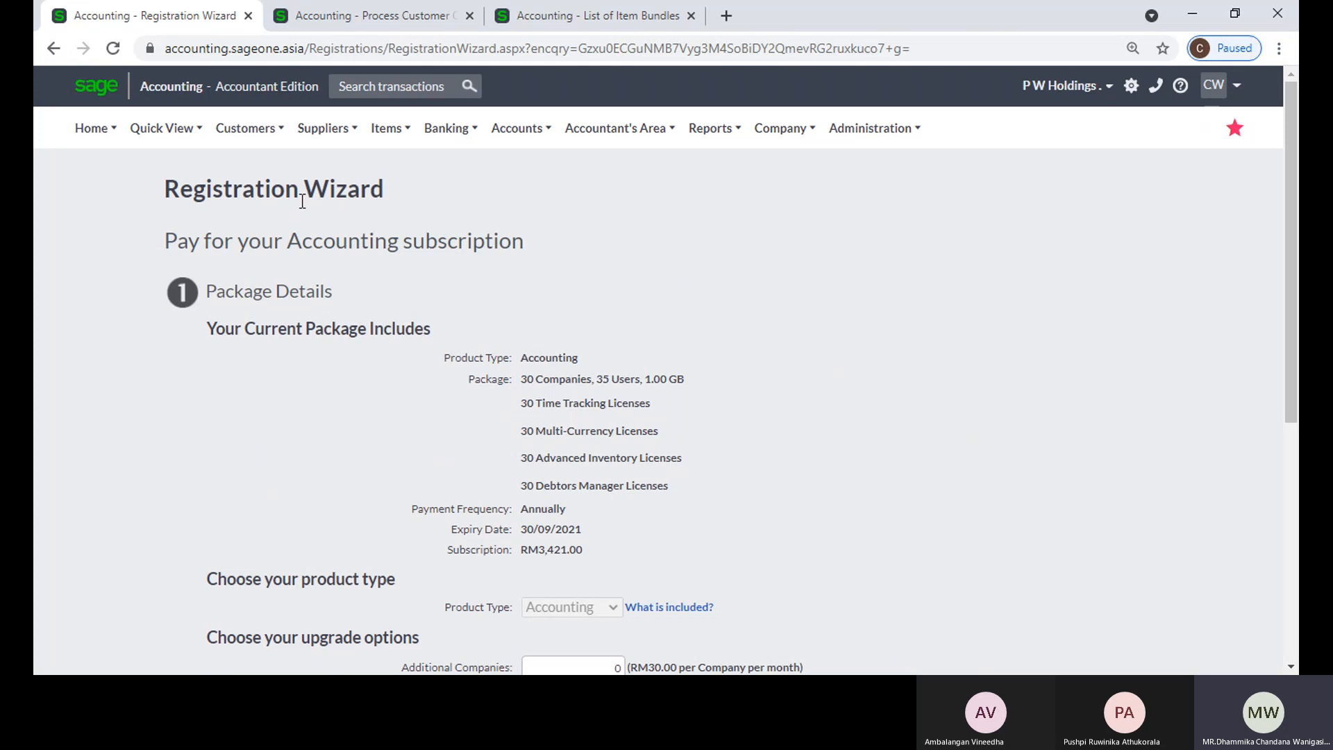
mouse_move(876, 129)
click(861, 287)
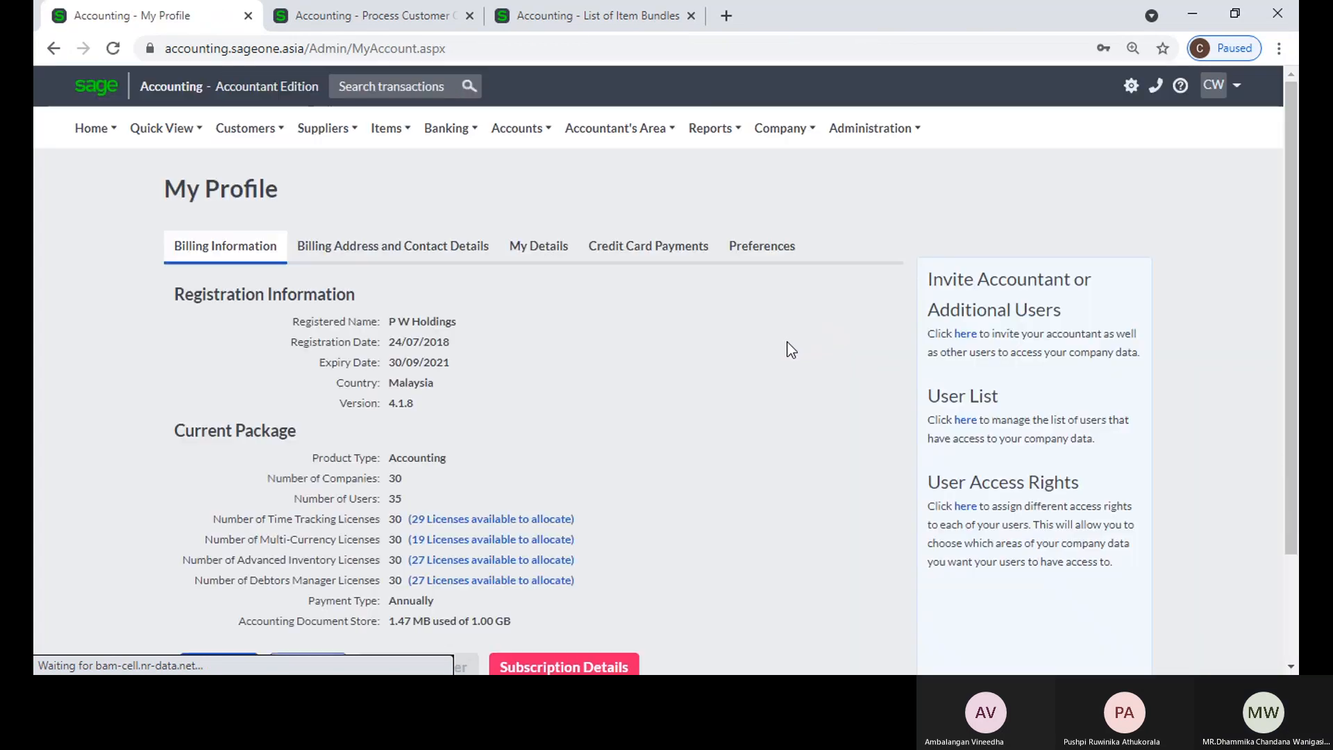
scroll(791, 351, down, 2)
click(308, 532)
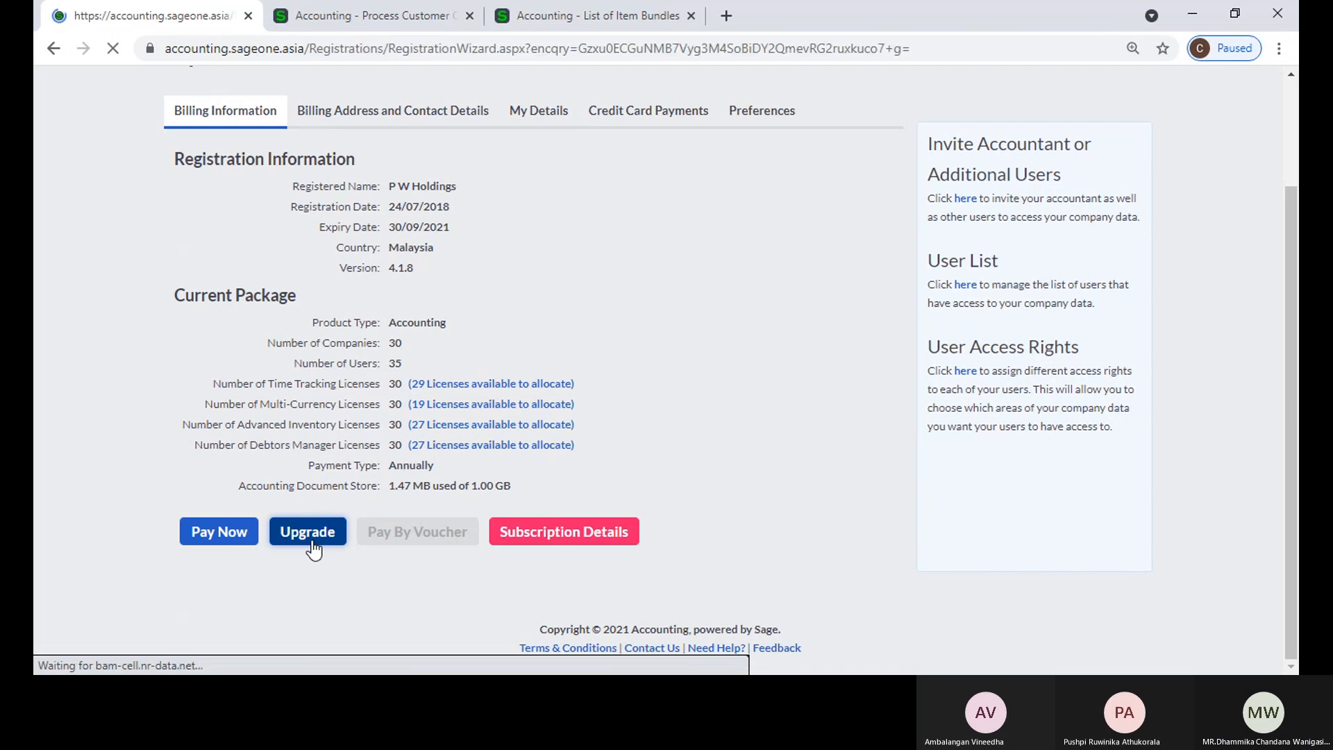
scroll(691, 499, down, 6)
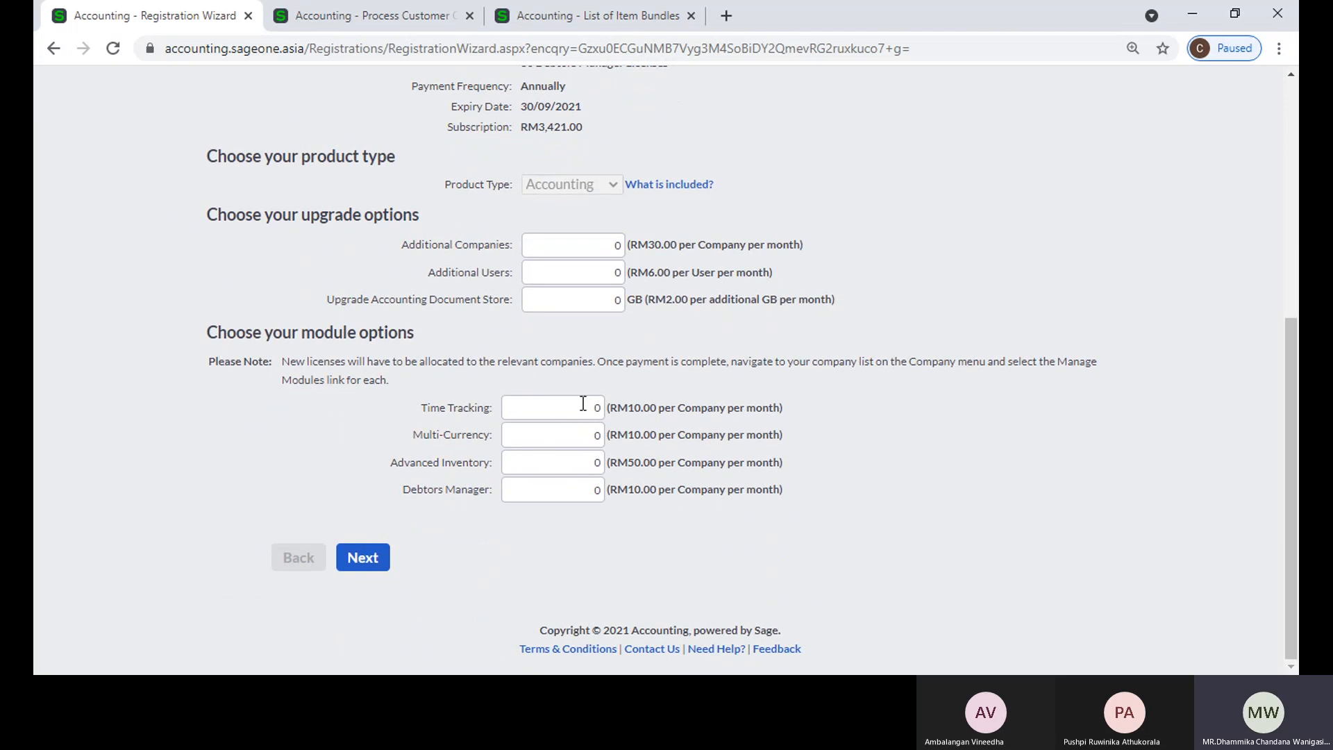
Step: Preview the upgrade cost again with one extra licence for each of the four modules, and return to the package details
click(581, 404)
click(583, 438)
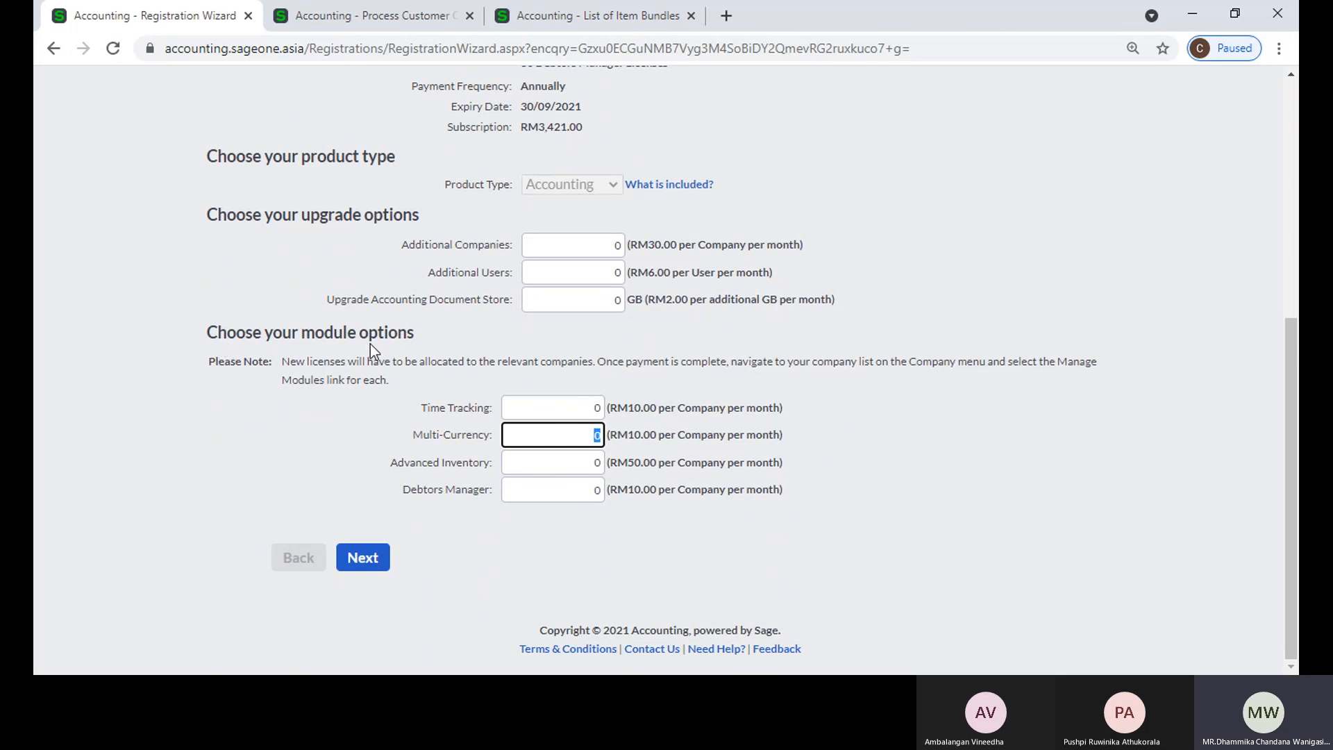
click(600, 401)
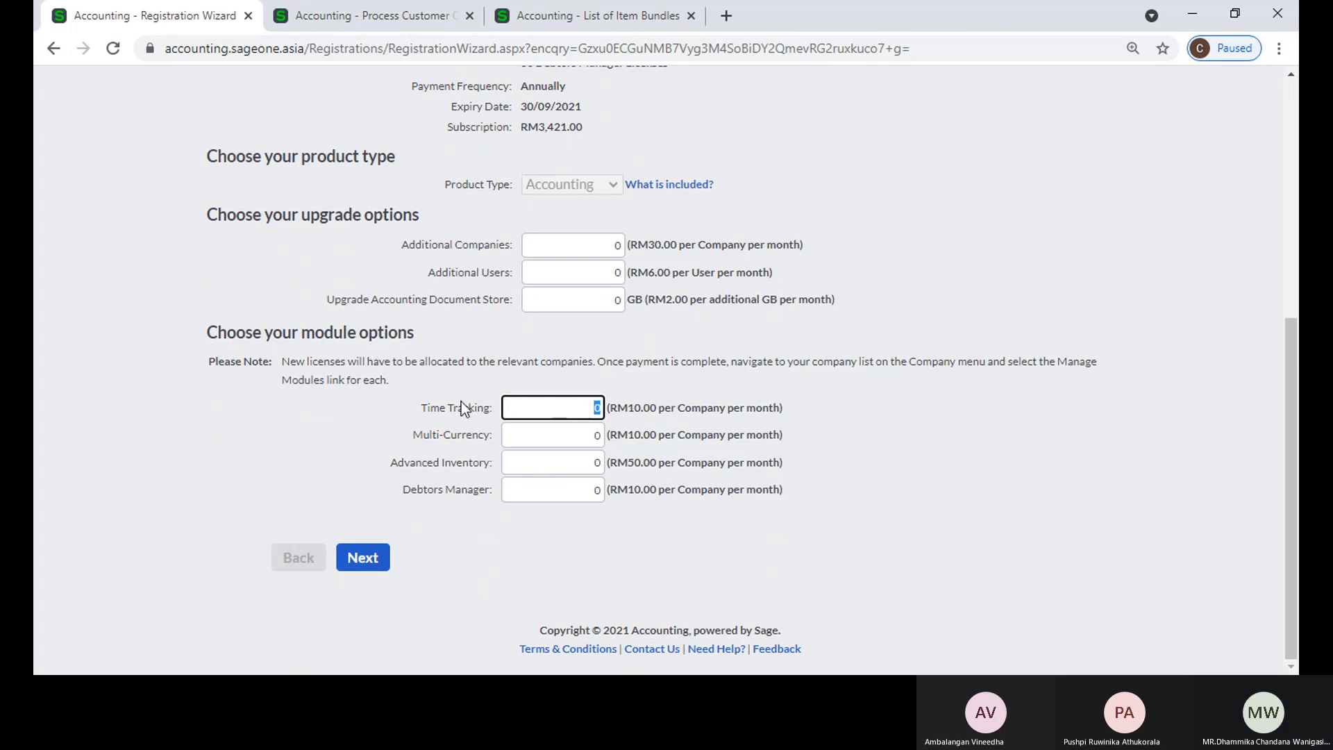
text(1)
click(570, 443)
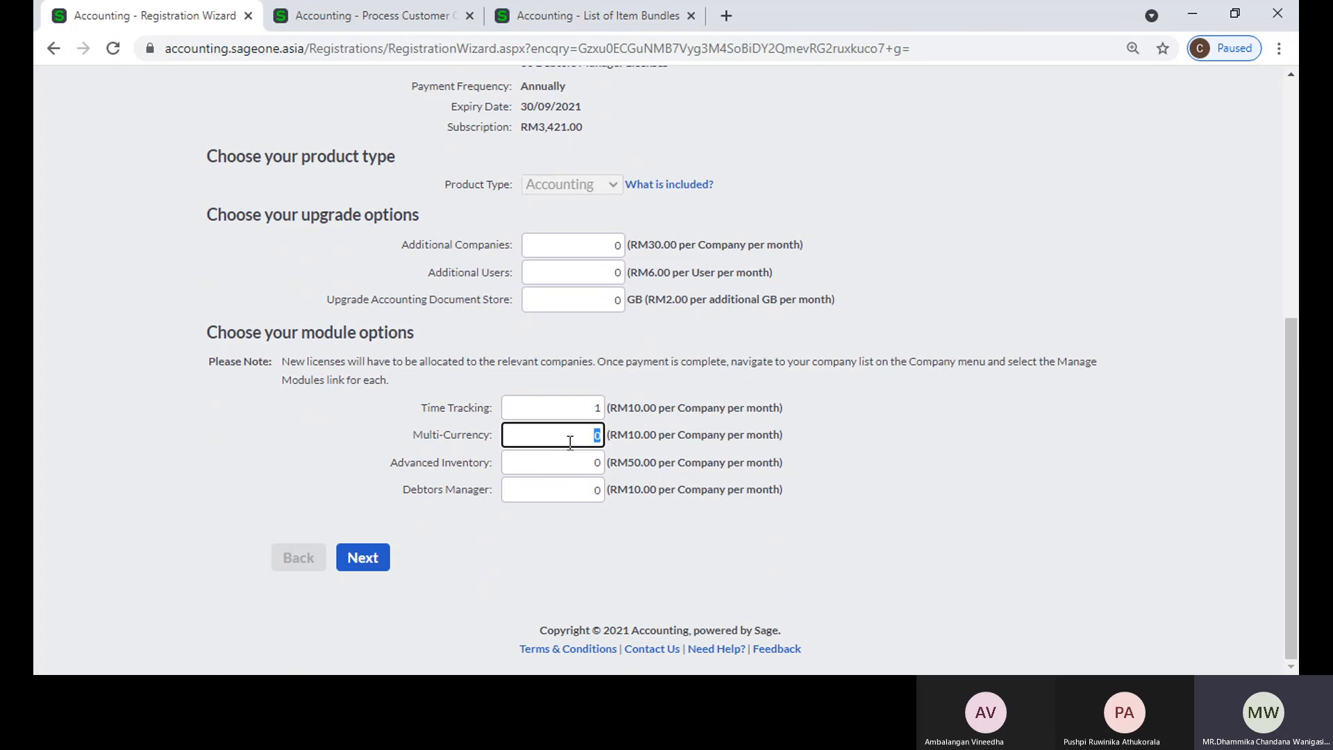
text(1)
click(569, 468)
text(1)
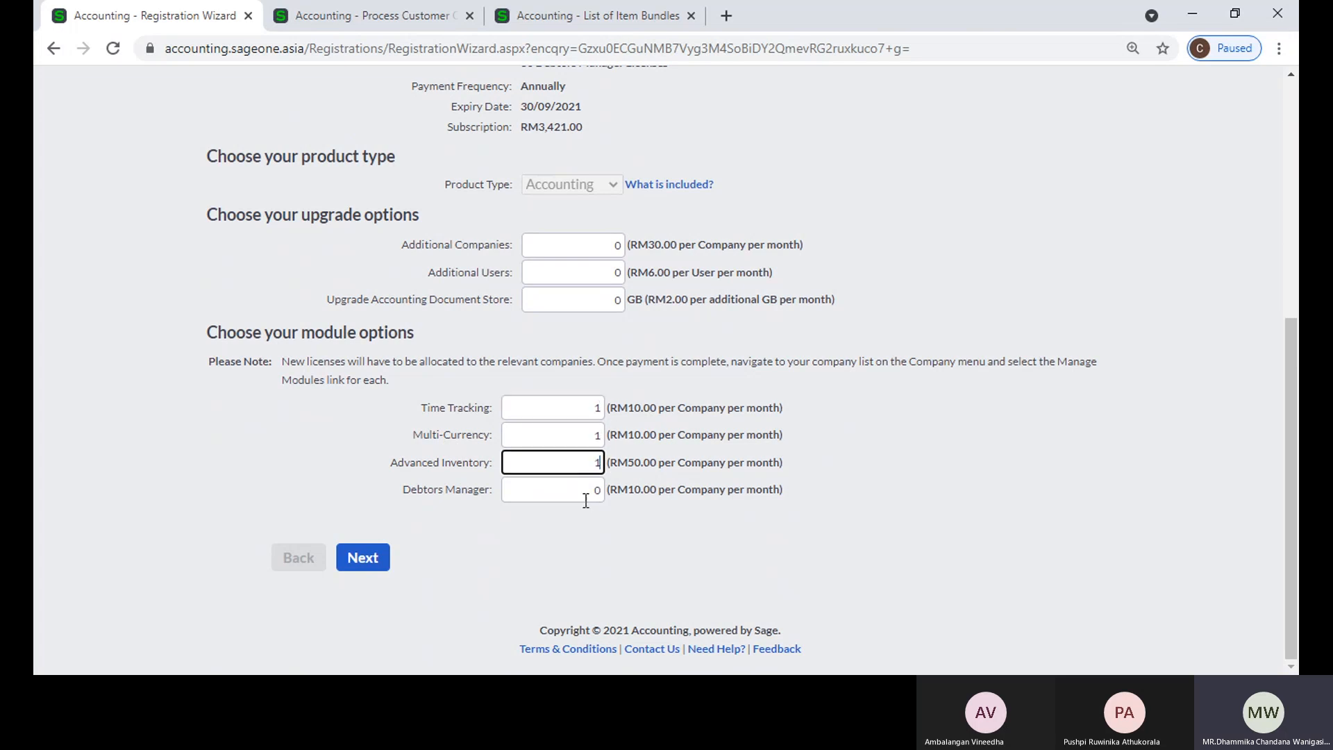
click(583, 494)
text(1)
click(380, 565)
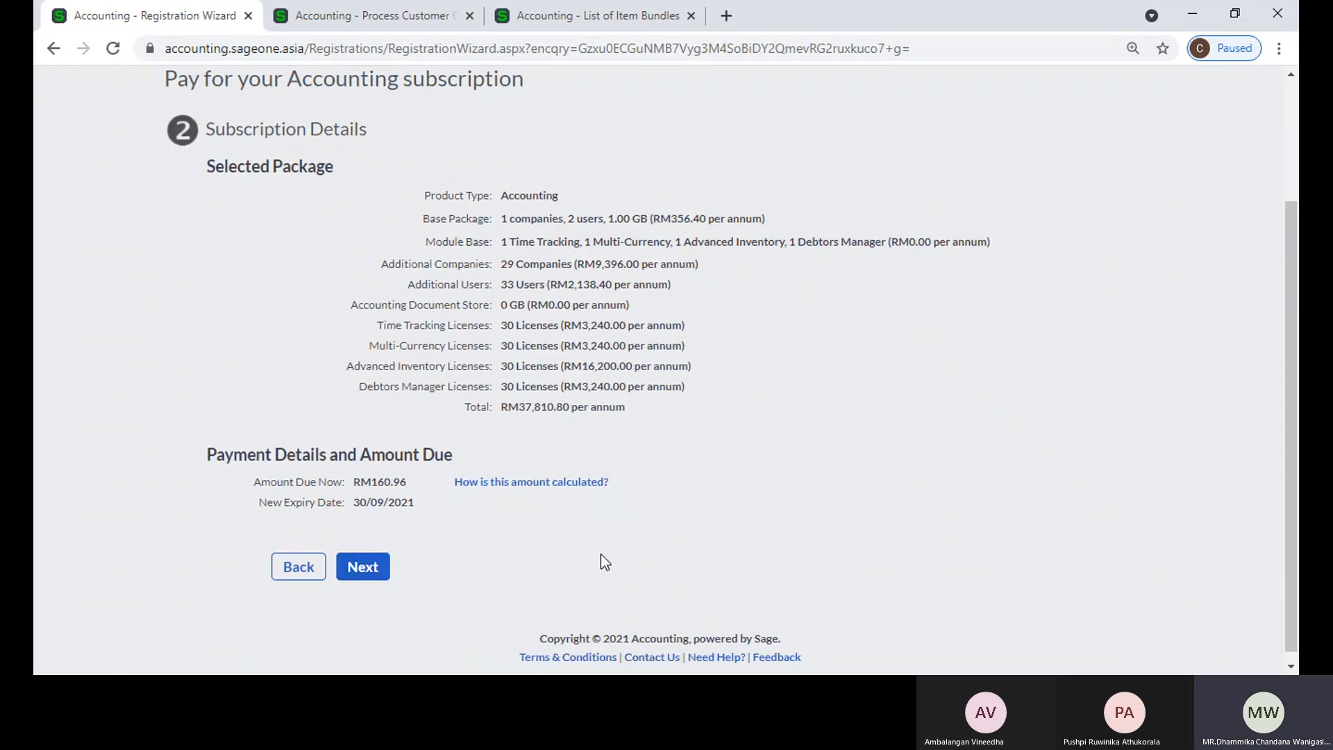
click(313, 559)
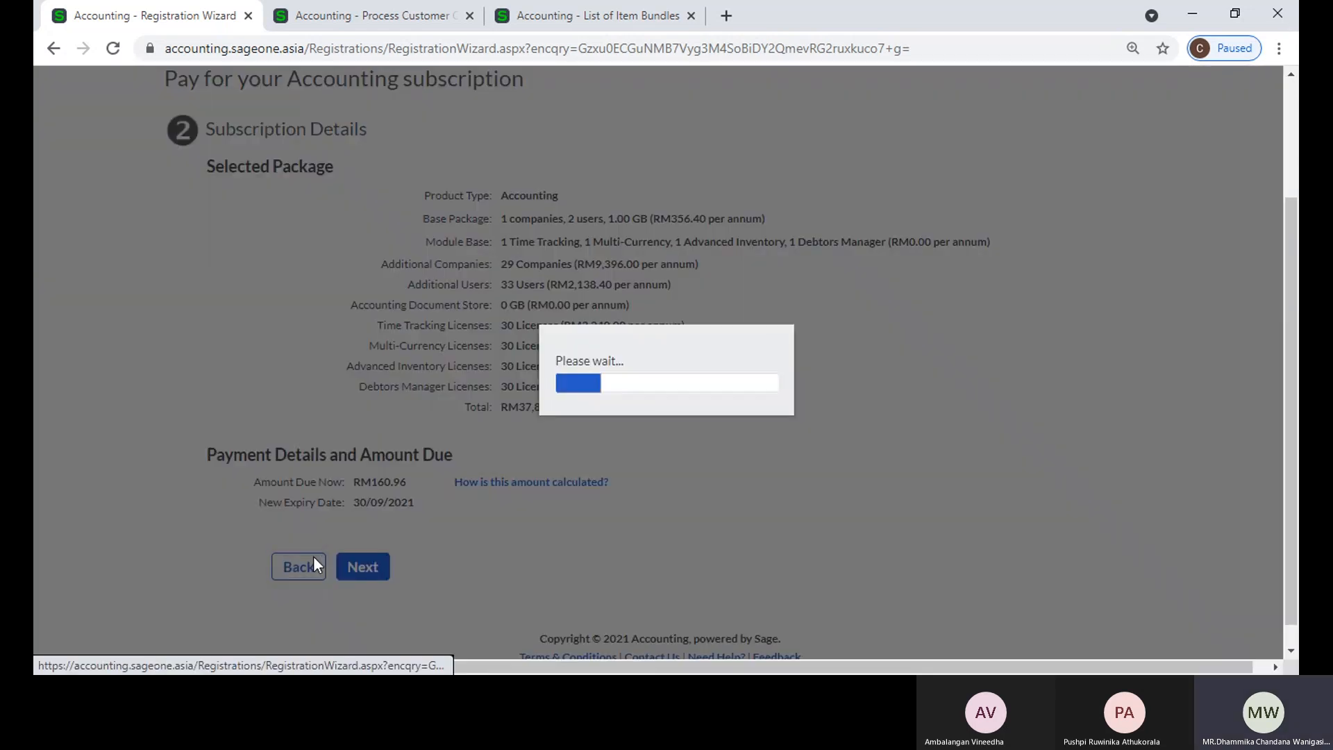
scroll(735, 488, up, 3)
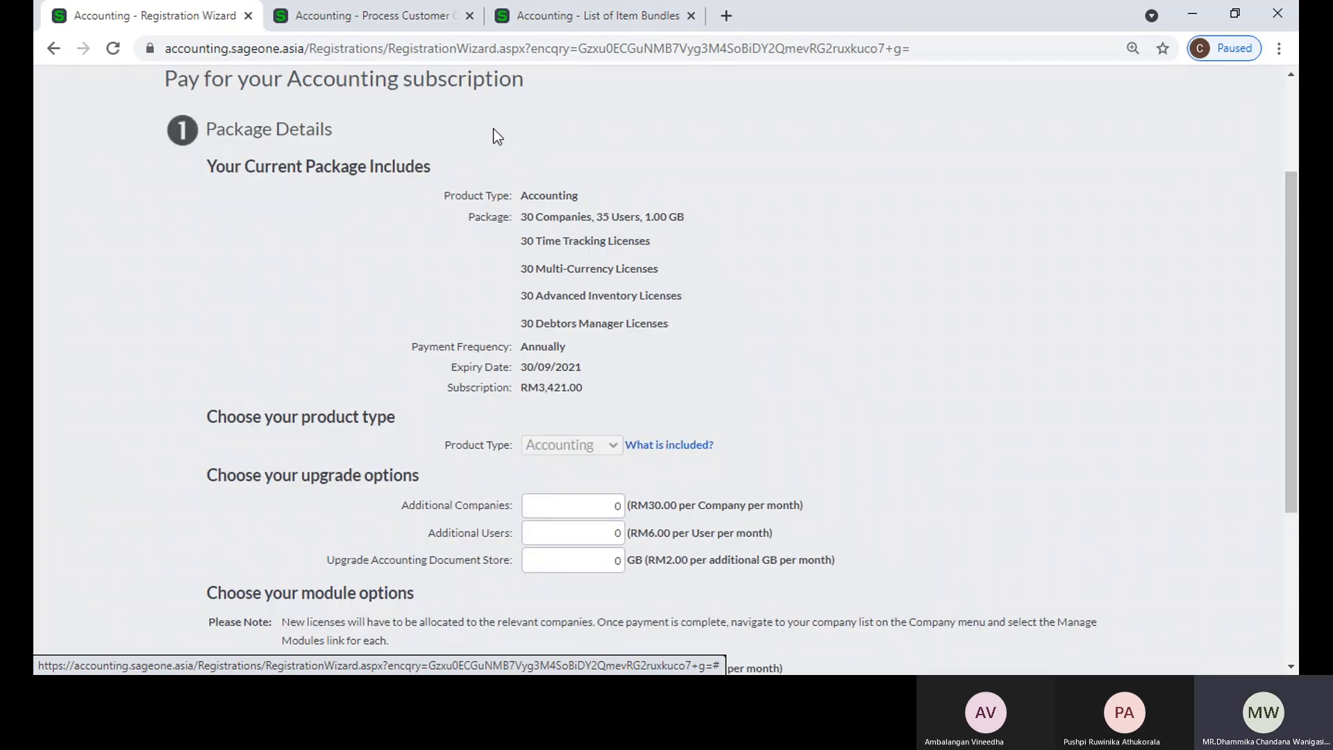
Step: Close the customer quote's browser tab and reopen the item settings in the company's general settings
click(471, 16)
click(756, 147)
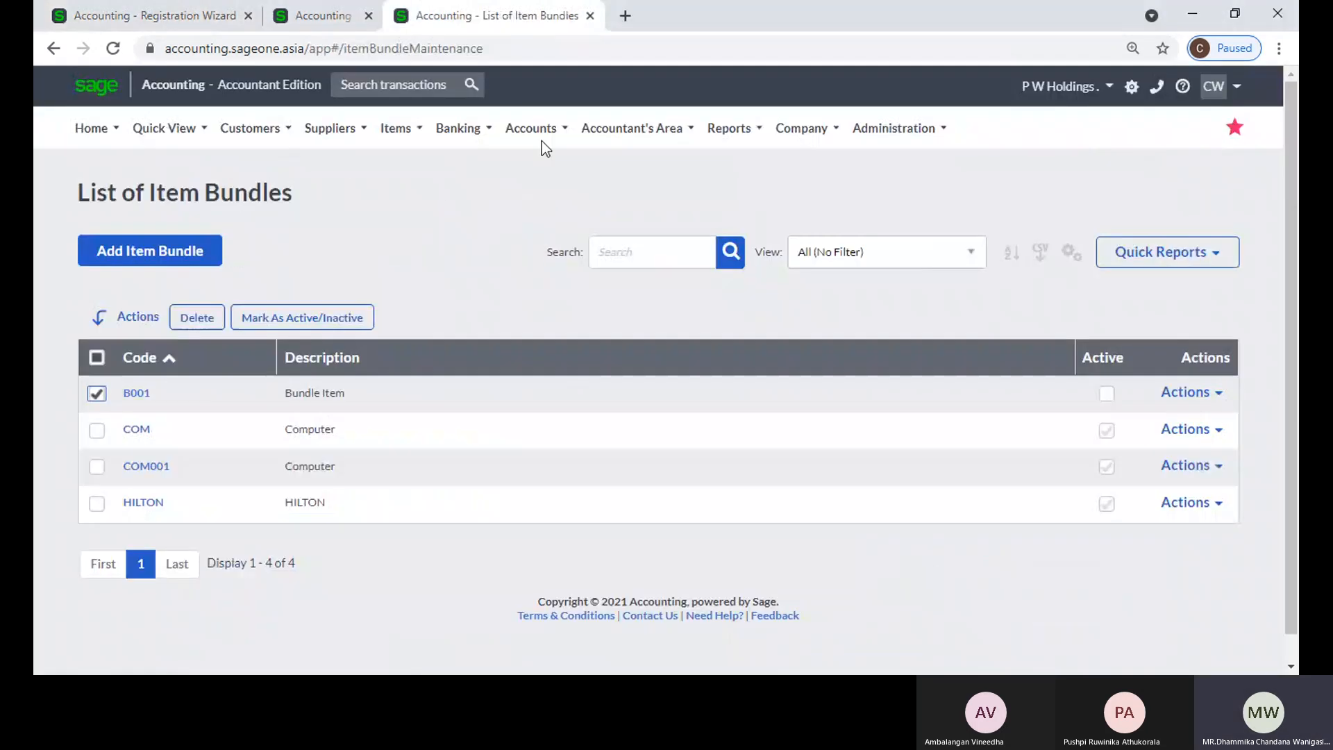
click(159, 16)
scroll(755, 193, up, 2)
click(780, 128)
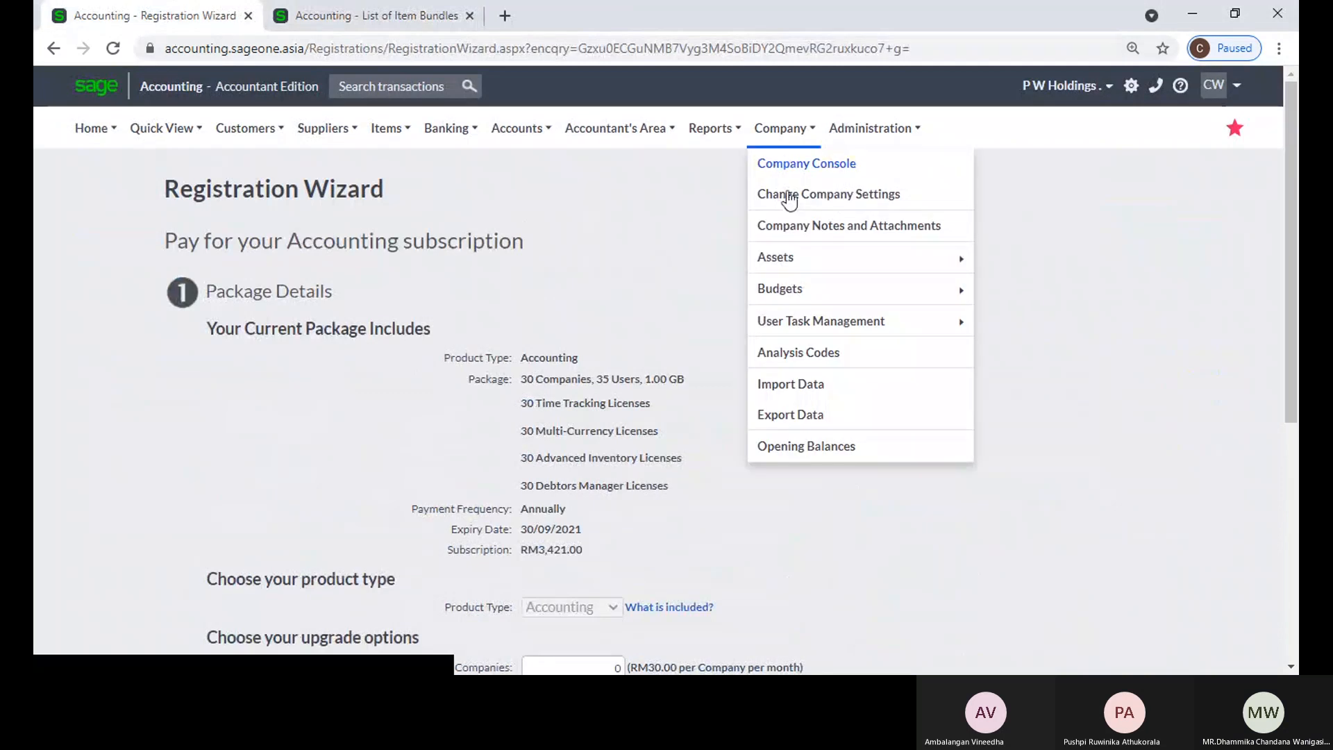
click(789, 198)
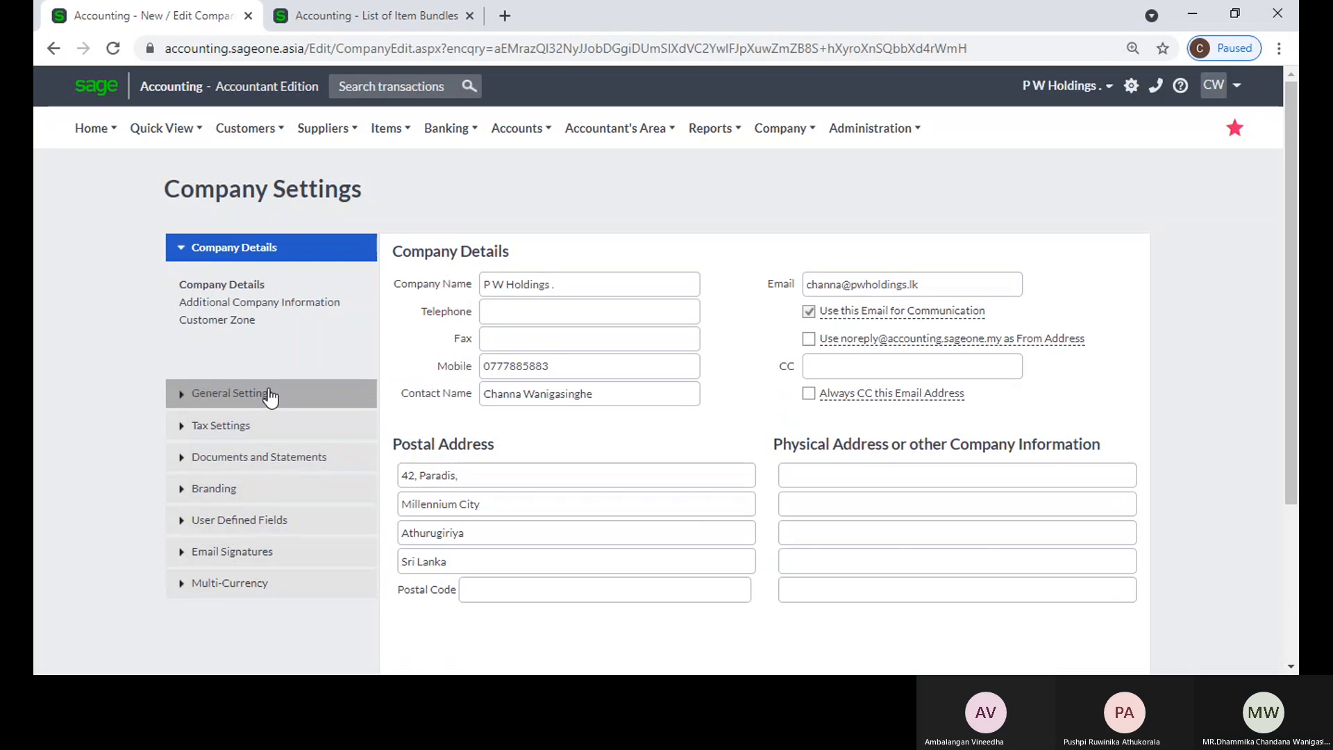
click(269, 393)
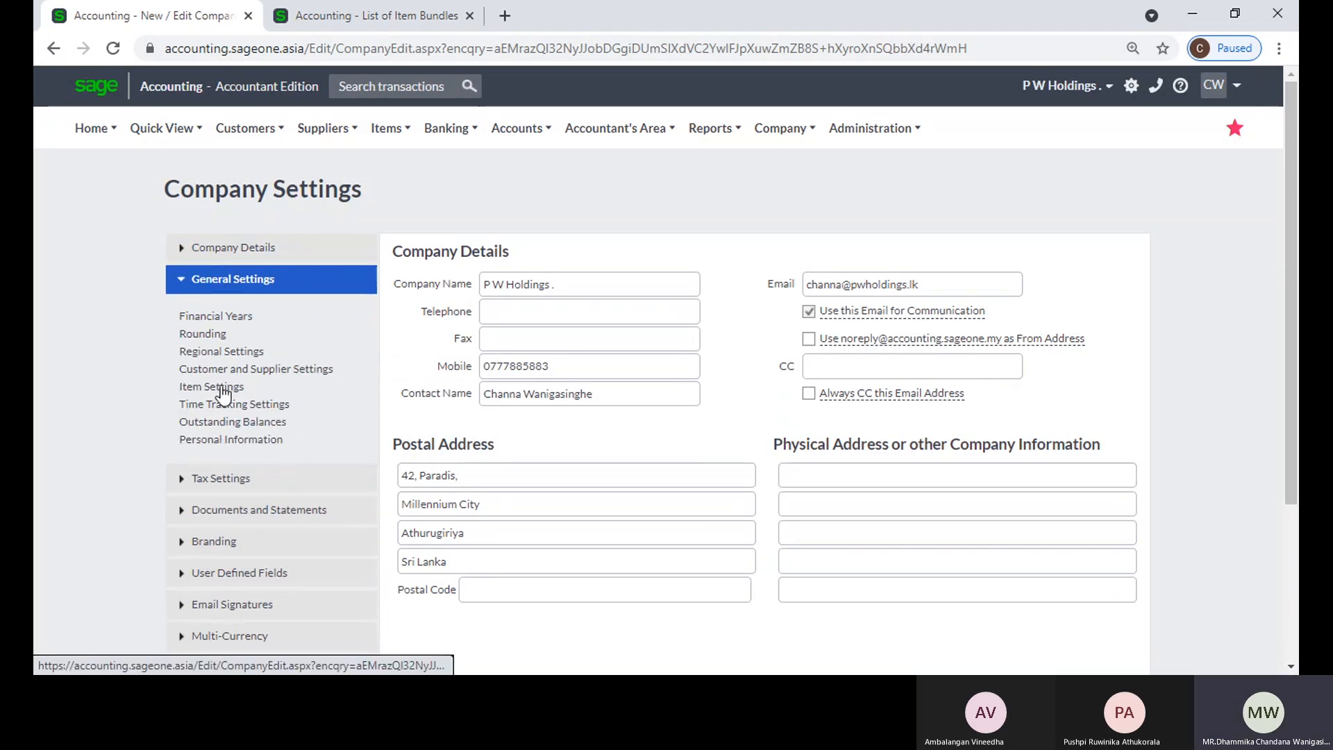
click(221, 389)
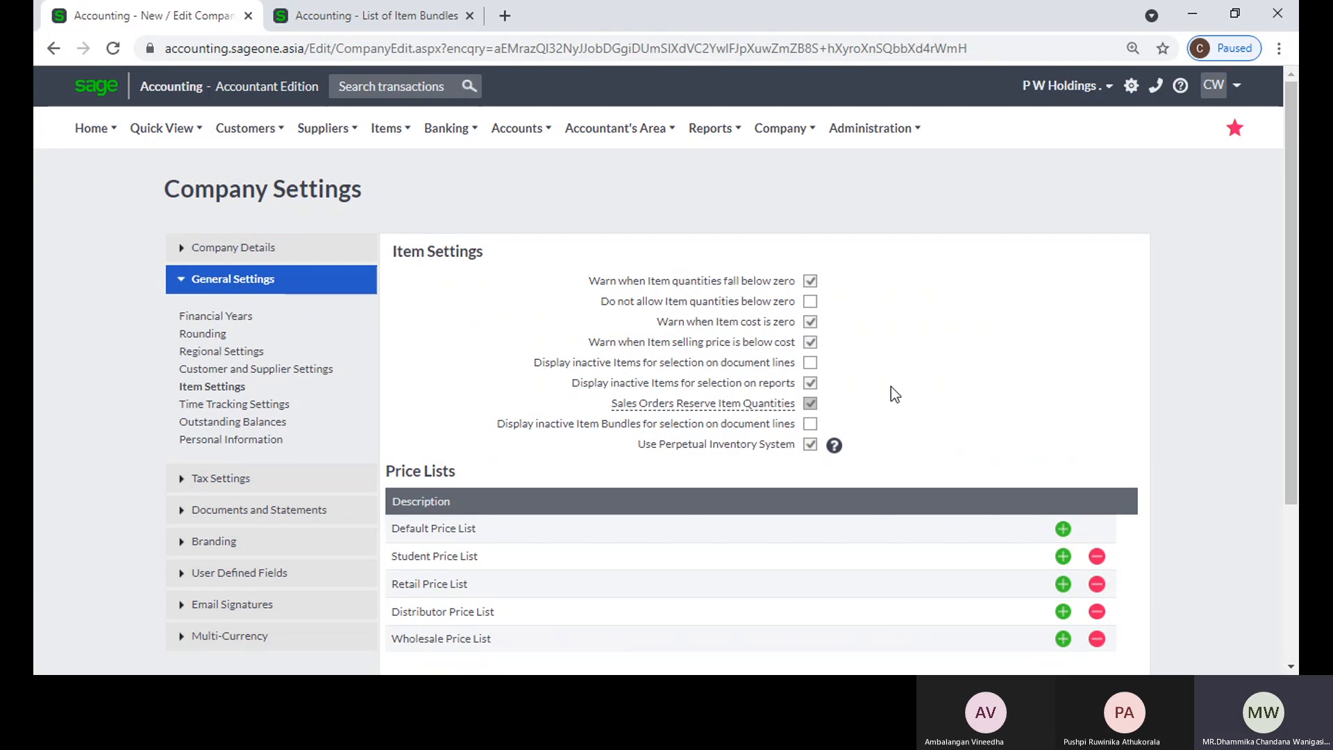
Step: Review the item settings, including the option for sales orders to reserve item quantities, and the company's price lists
scroll(890, 386, down, 1)
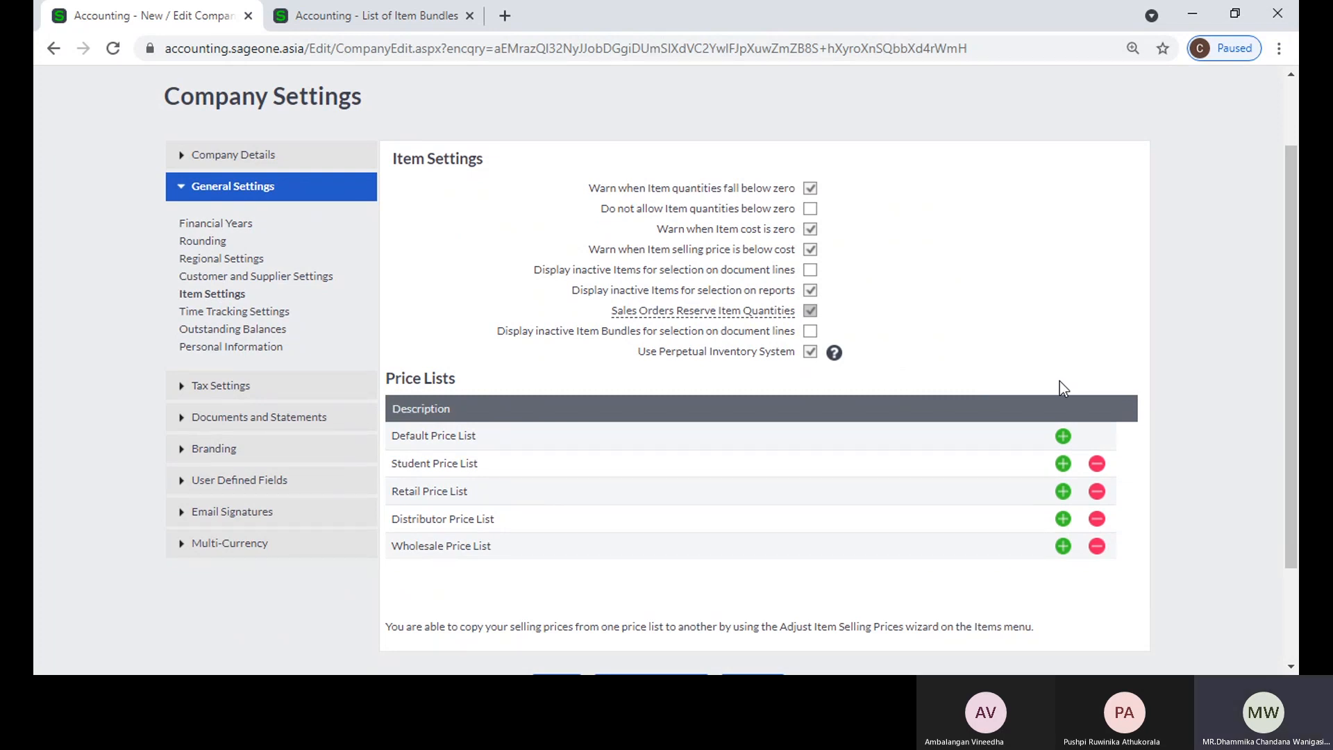
scroll(757, 279, down, 1)
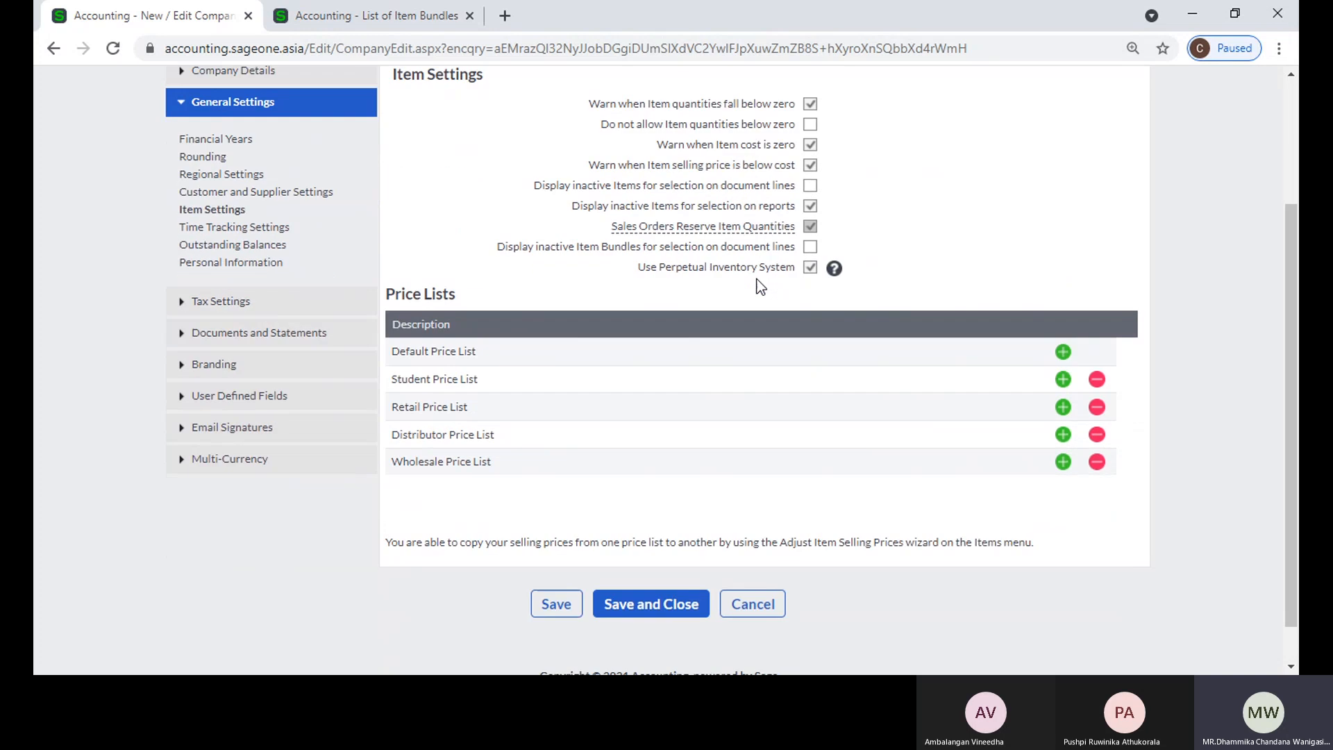
scroll(757, 279, down, 1)
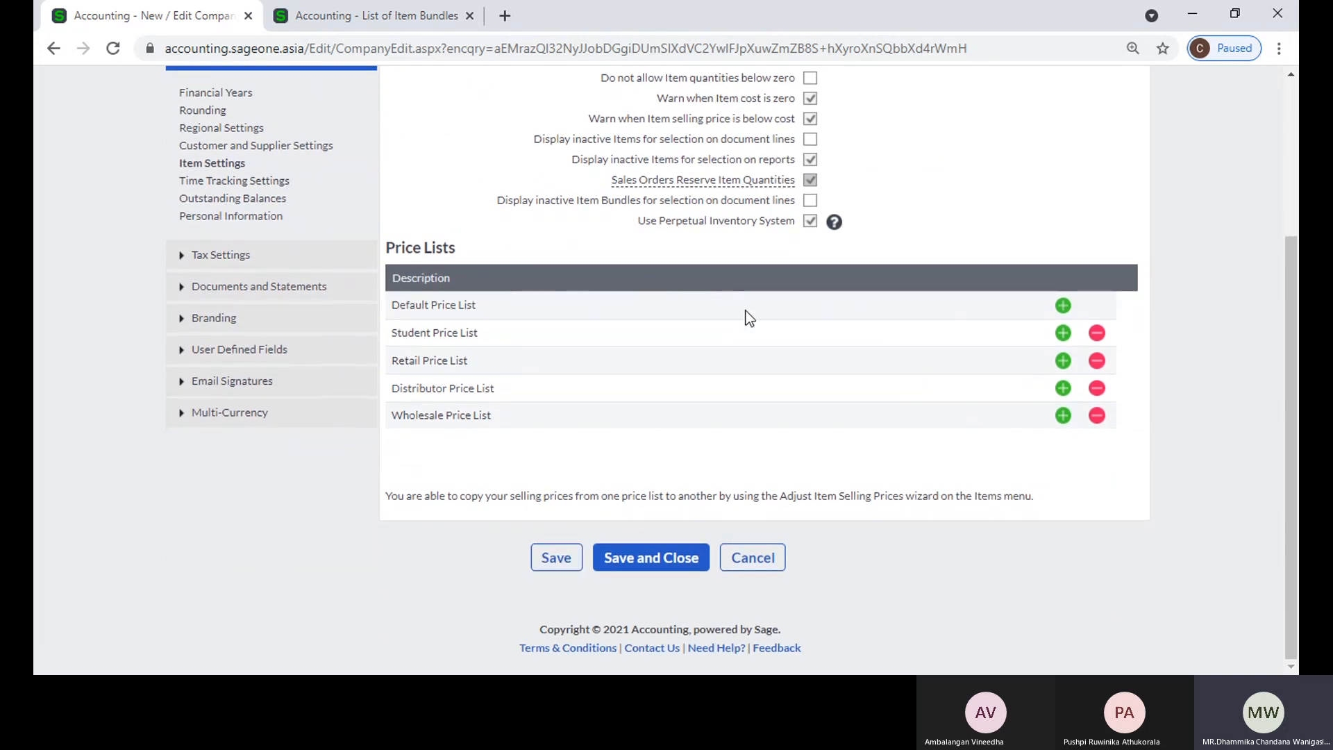
mouse_move(725, 178)
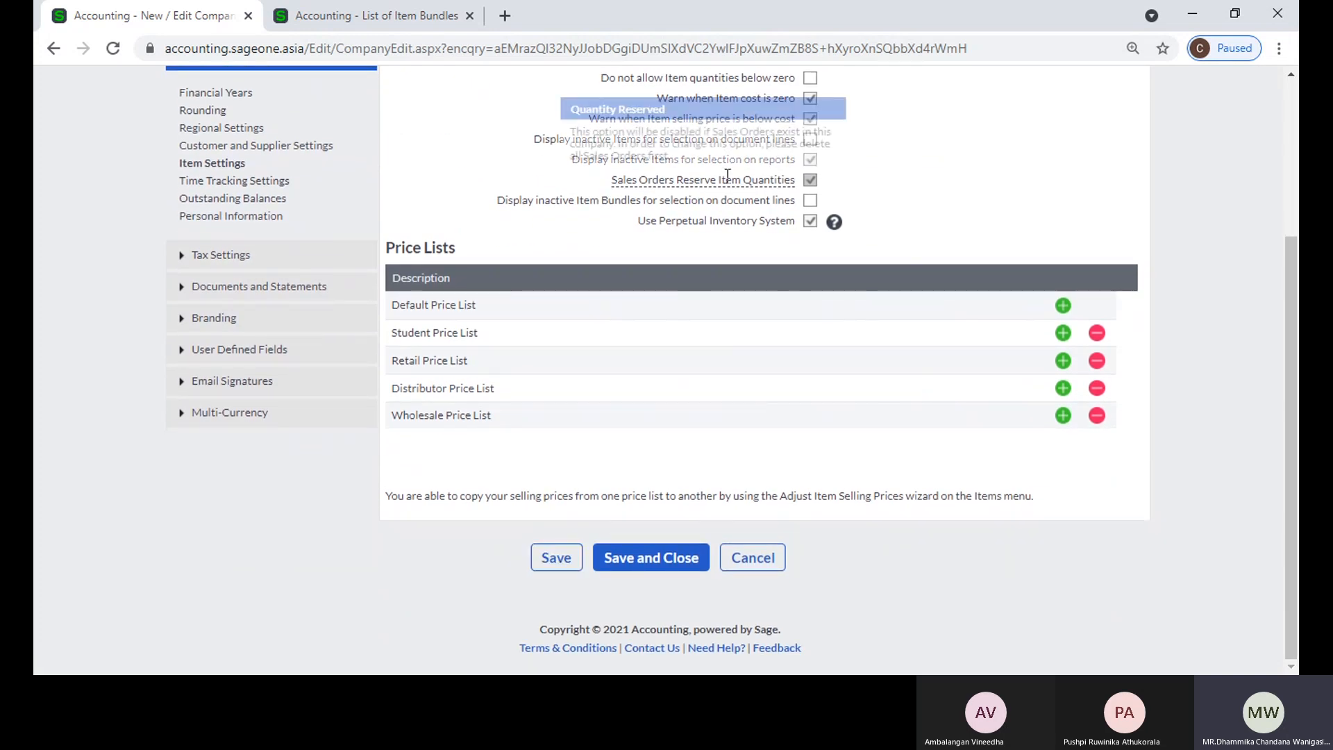
scroll(727, 184, up, 1)
scroll(727, 184, up, 1)
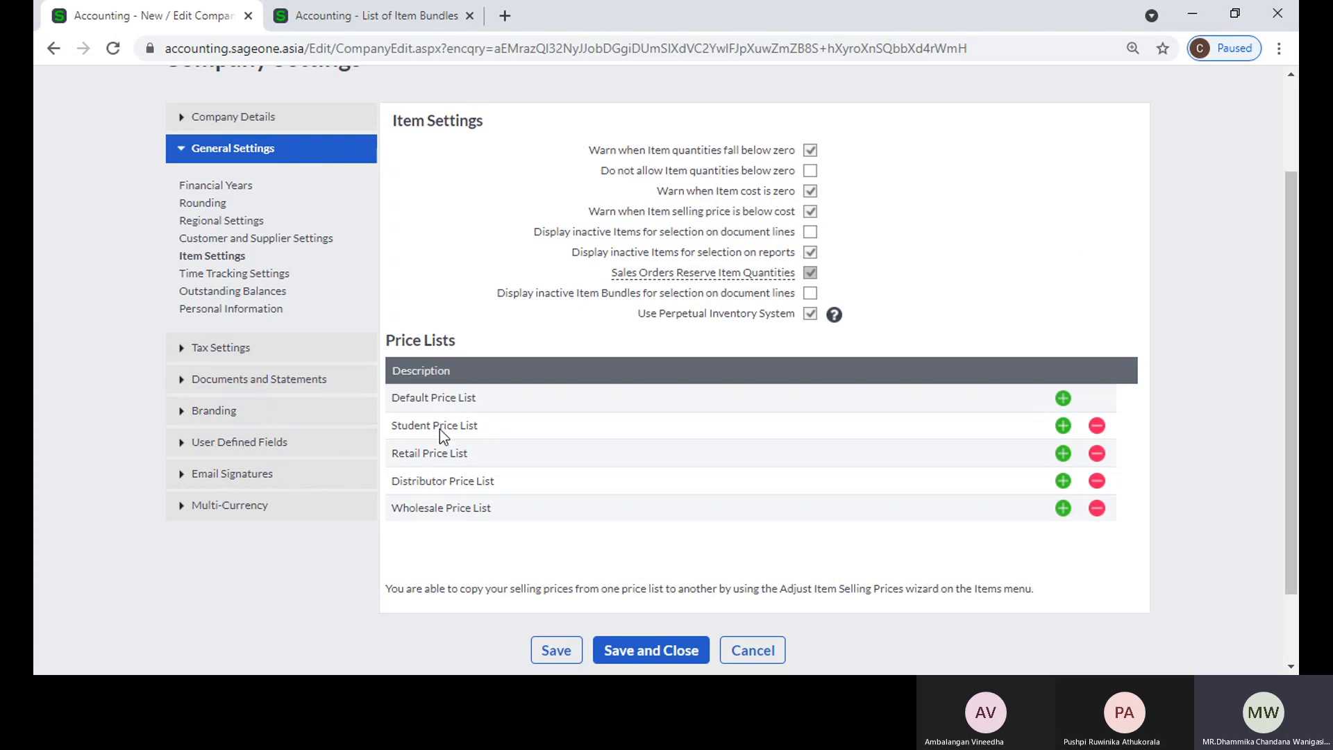
Step: Start a new customer record in the item bundles browser tab and show the choices for its default price list
click(323, 14)
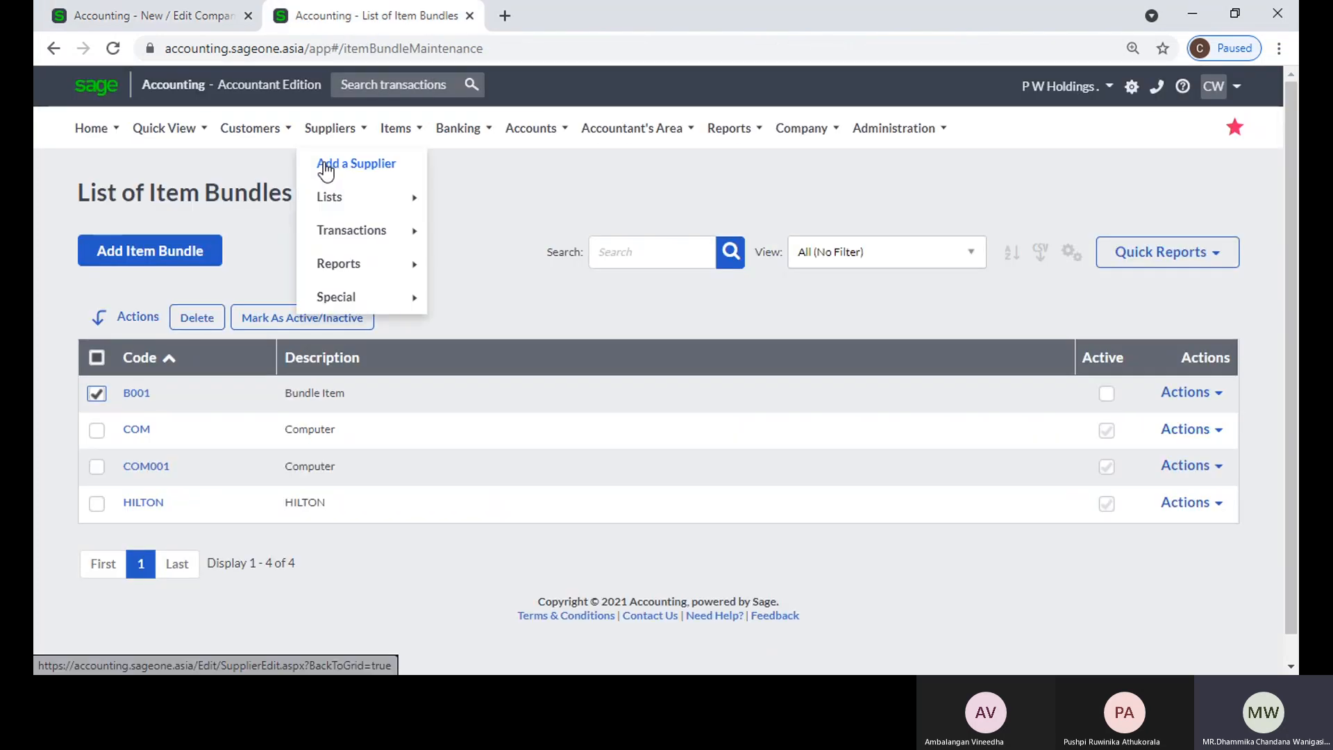
mouse_move(254, 128)
mouse_move(248, 229)
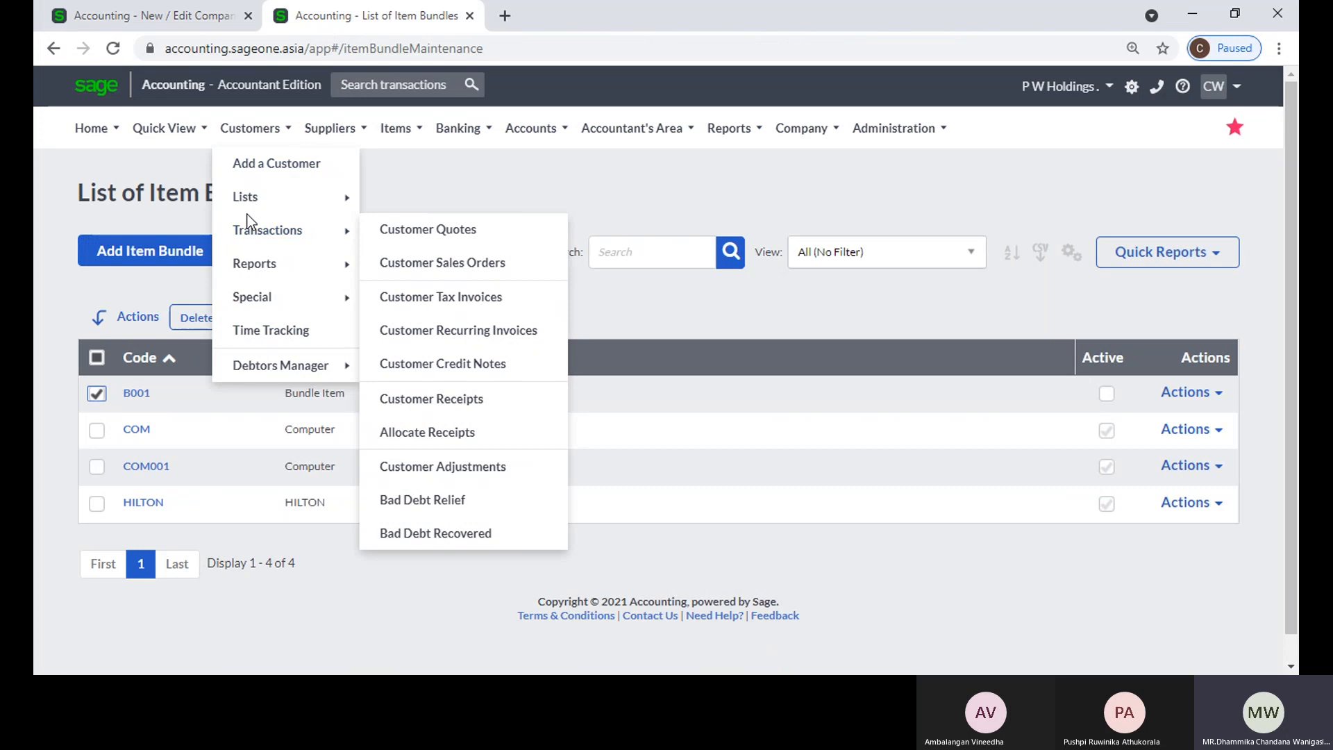
click(251, 164)
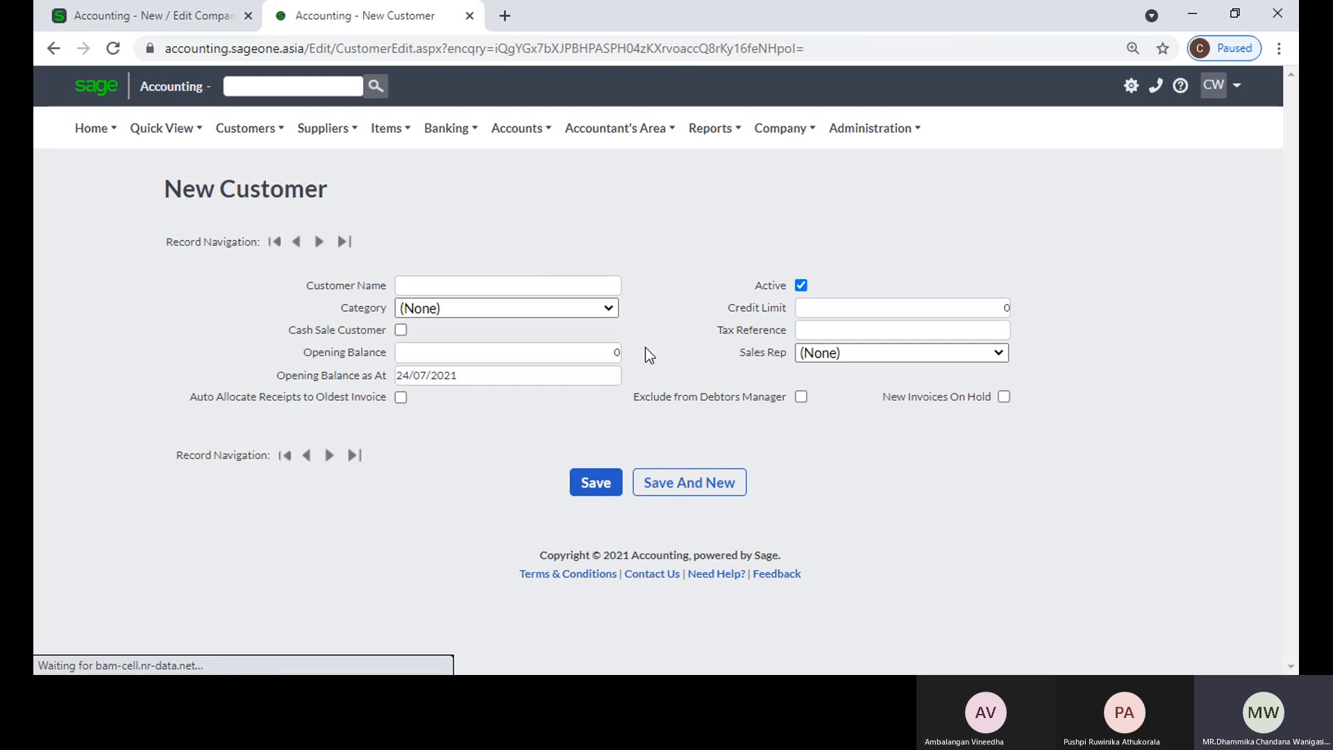
scroll(1035, 495, down, 8)
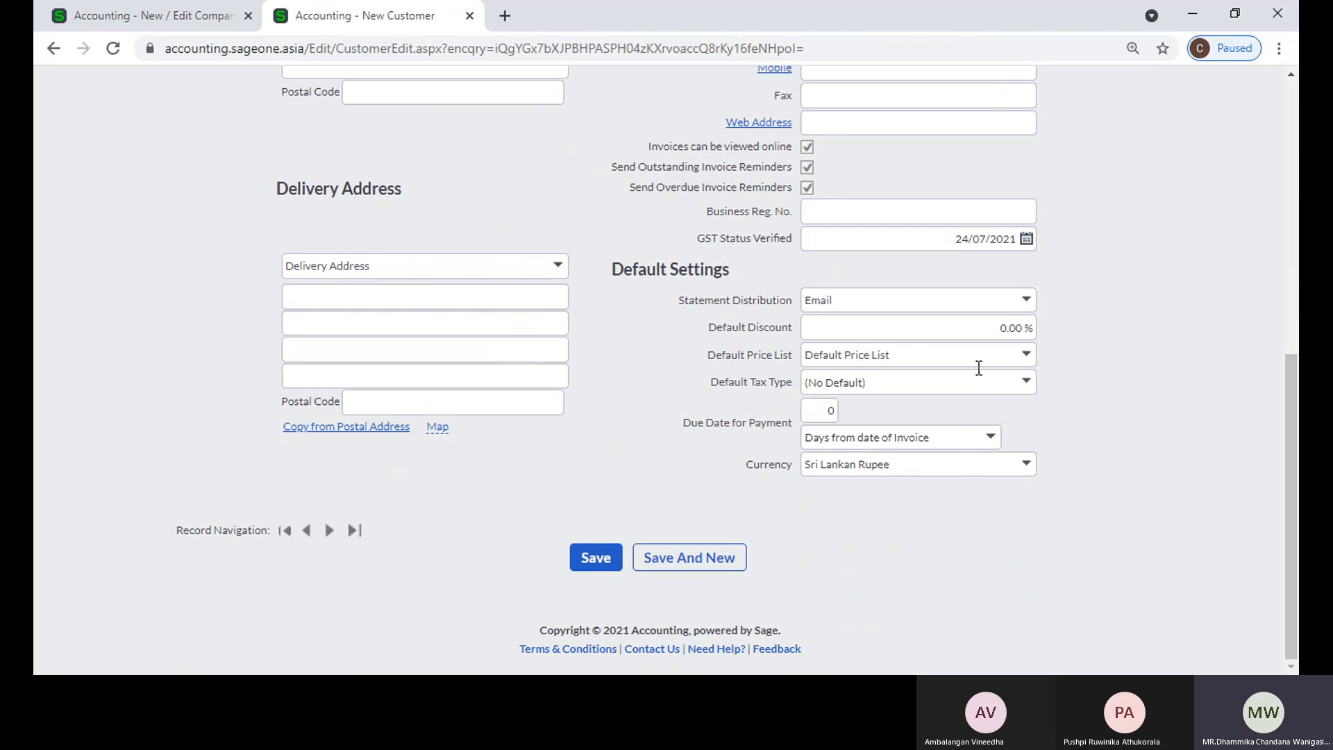
click(1027, 357)
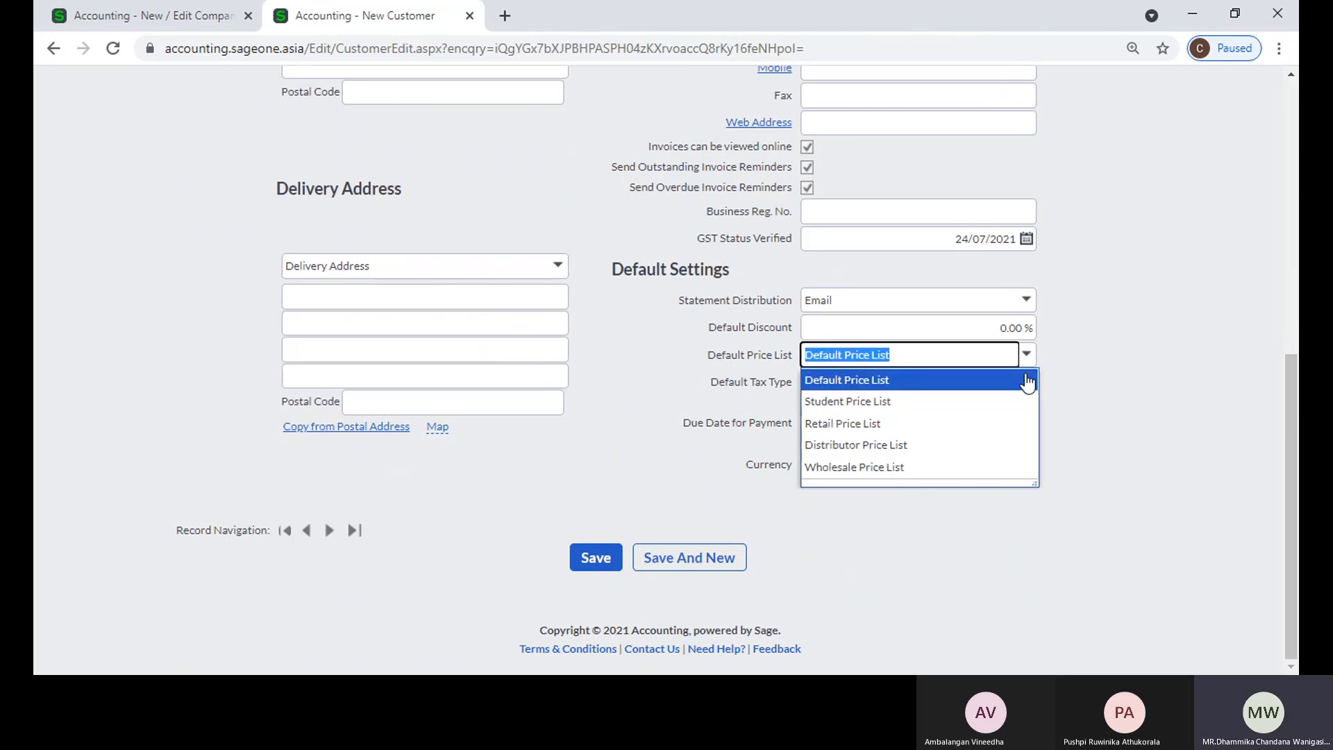
Step: Close the default price list choices and review the item settings and price lists in the company settings tab again
click(1129, 373)
scroll(1123, 382, up, 8)
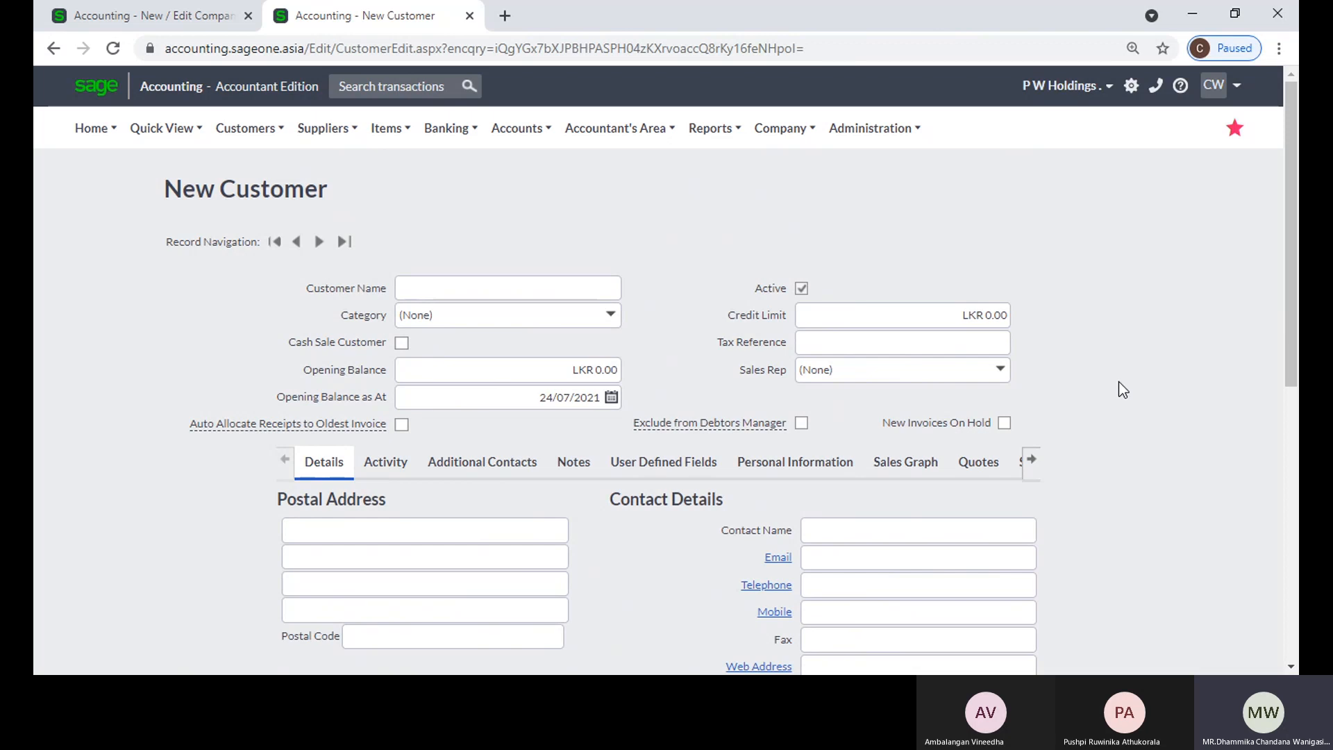
click(201, 30)
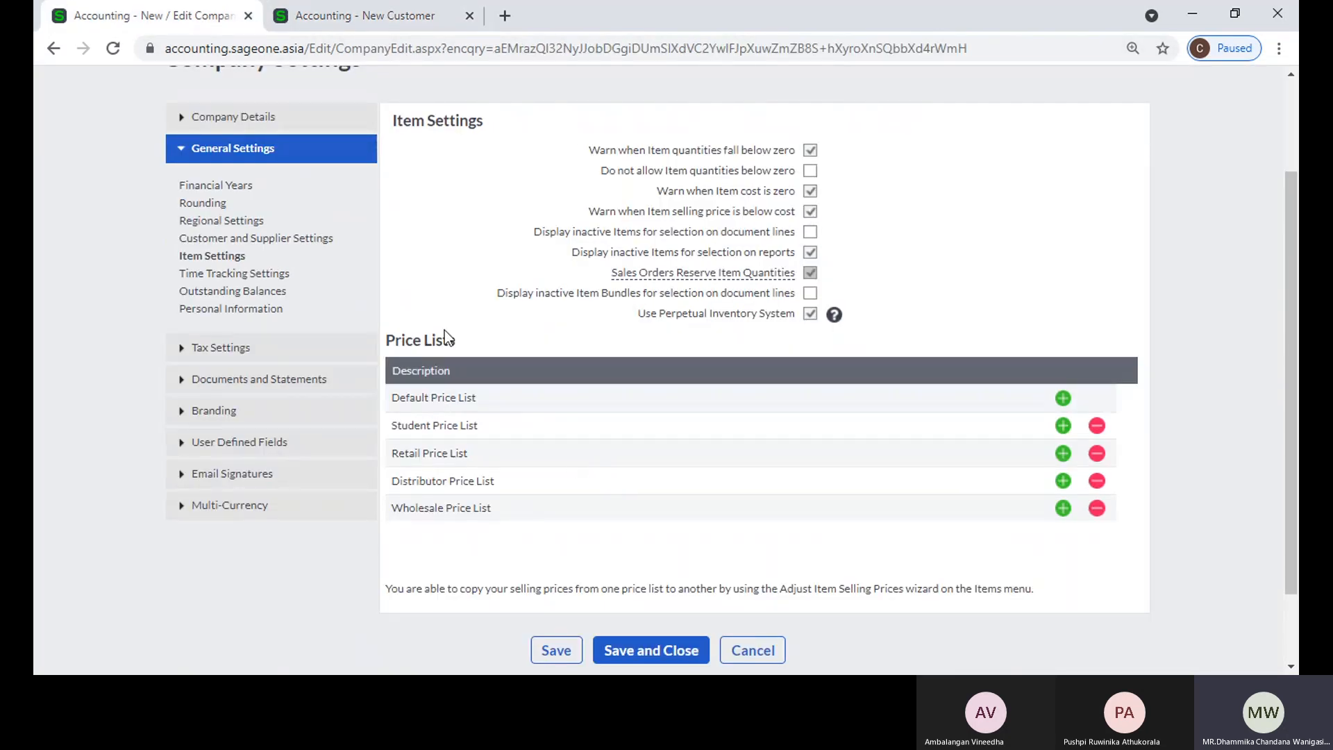
scroll(444, 331, up, 2)
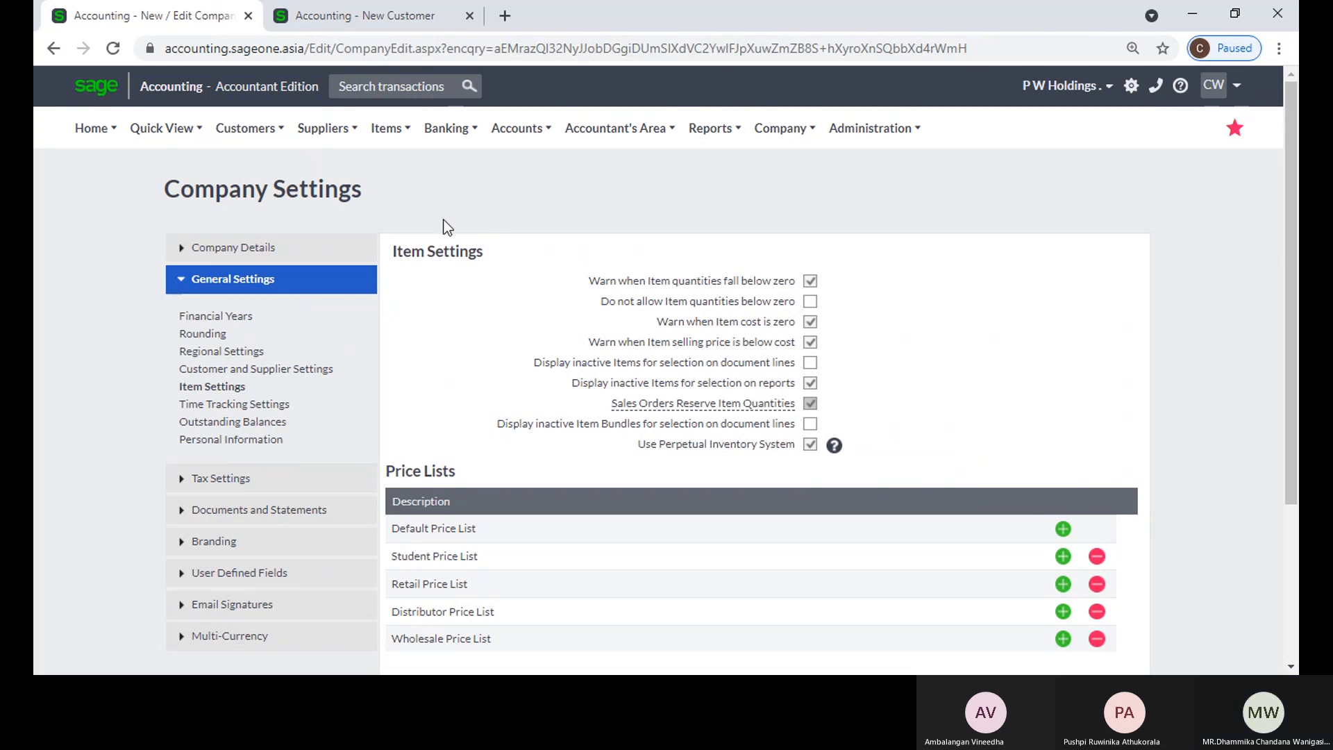
scroll(443, 258, down, 3)
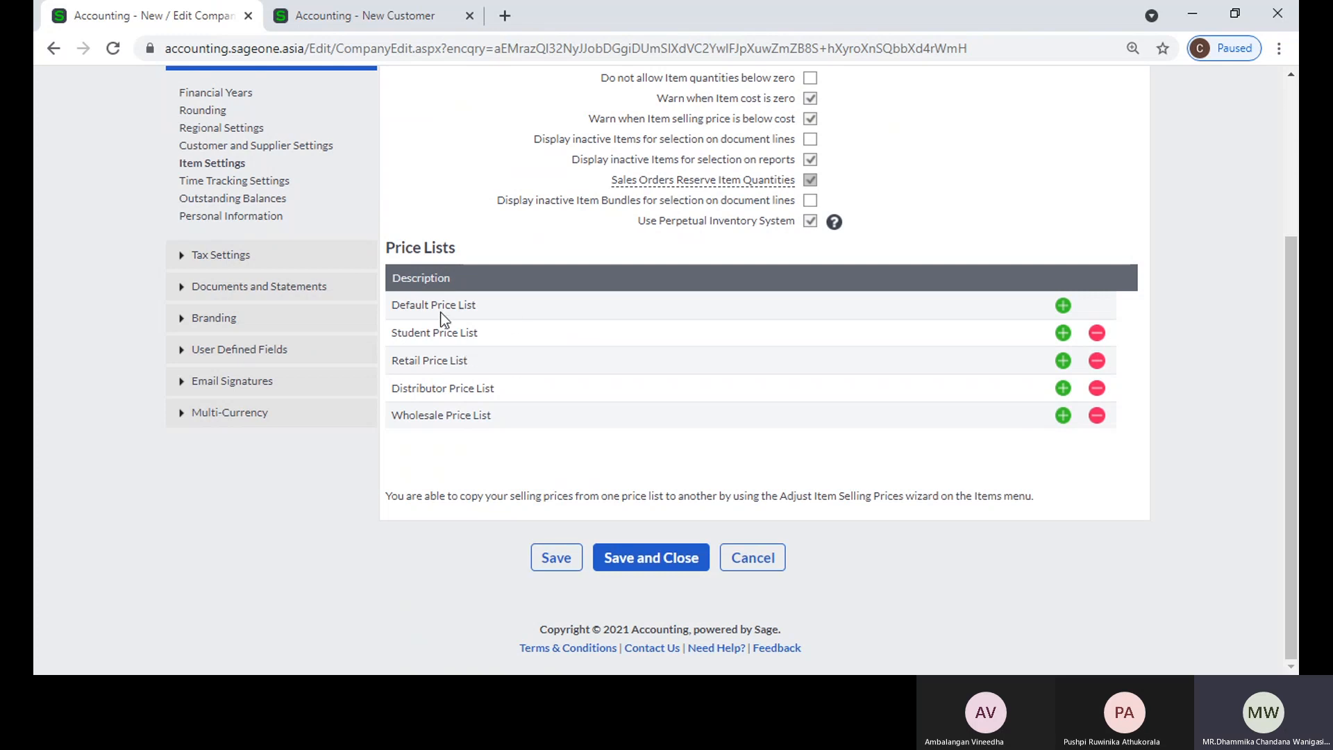
Step: Add two price lists below the Wholesale Price List and rename the first one as KIU
click(1063, 417)
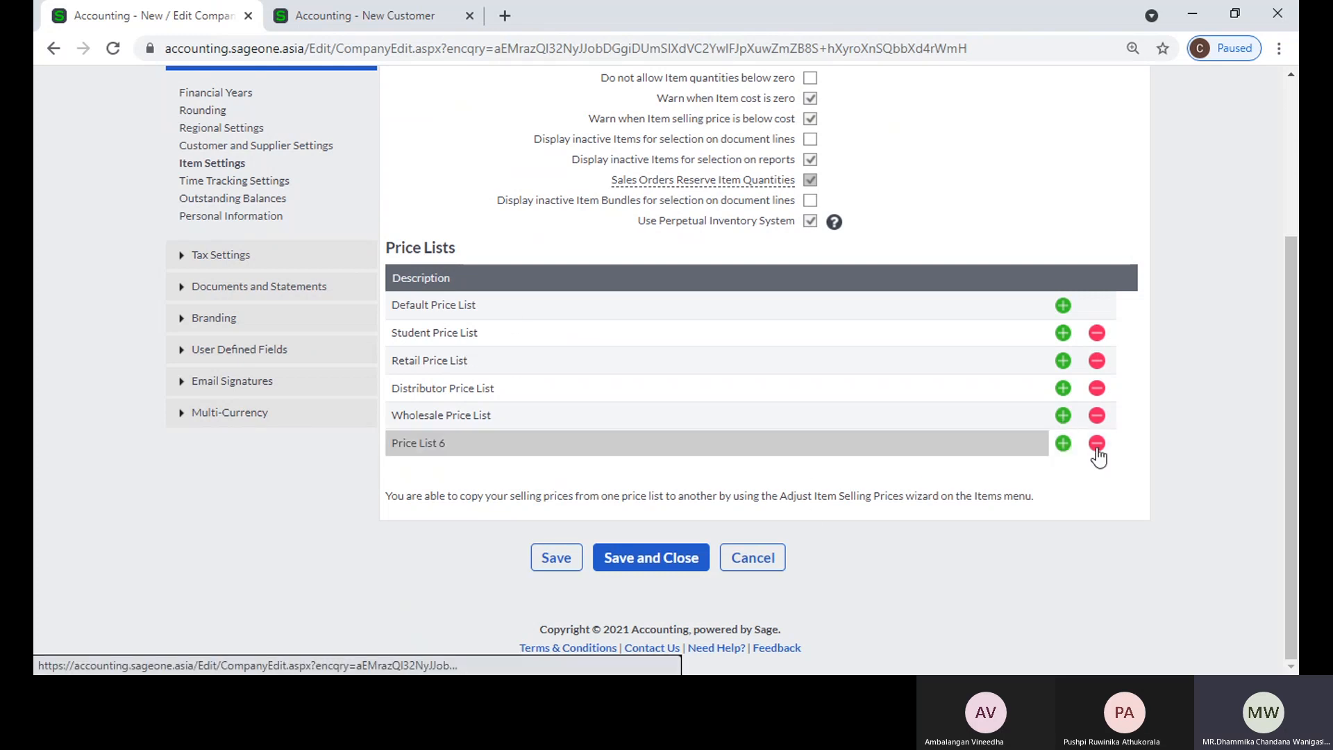
click(1061, 447)
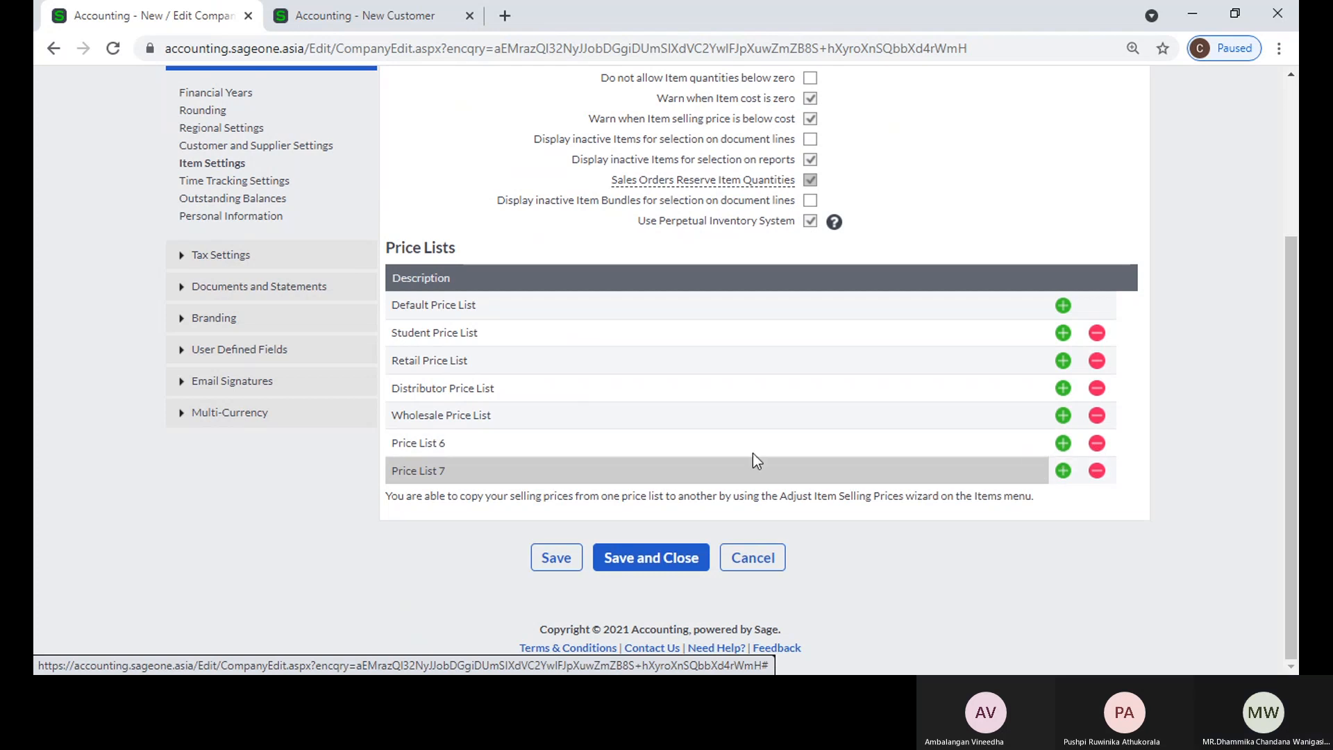
click(577, 453)
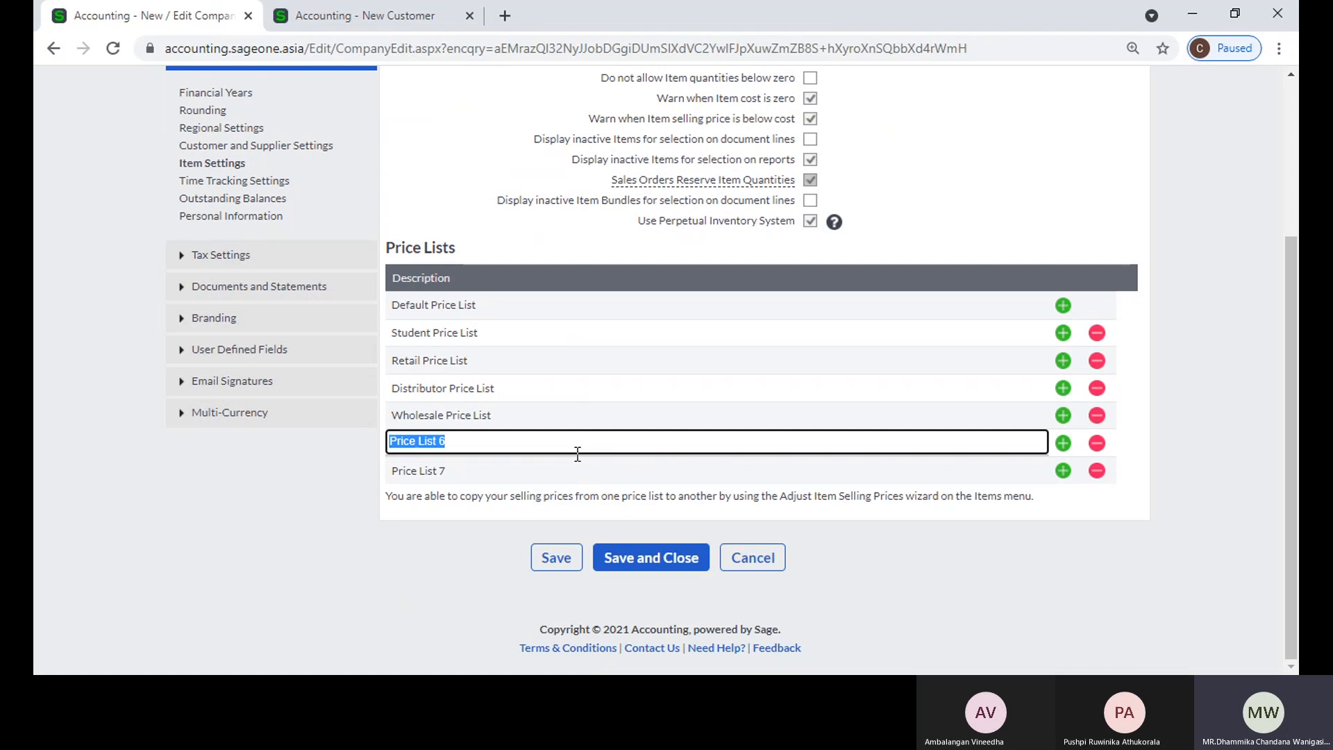
text(KIU)
Step: Add one more price list at the end and rename Price List 7 as Rename Price List
click(1062, 472)
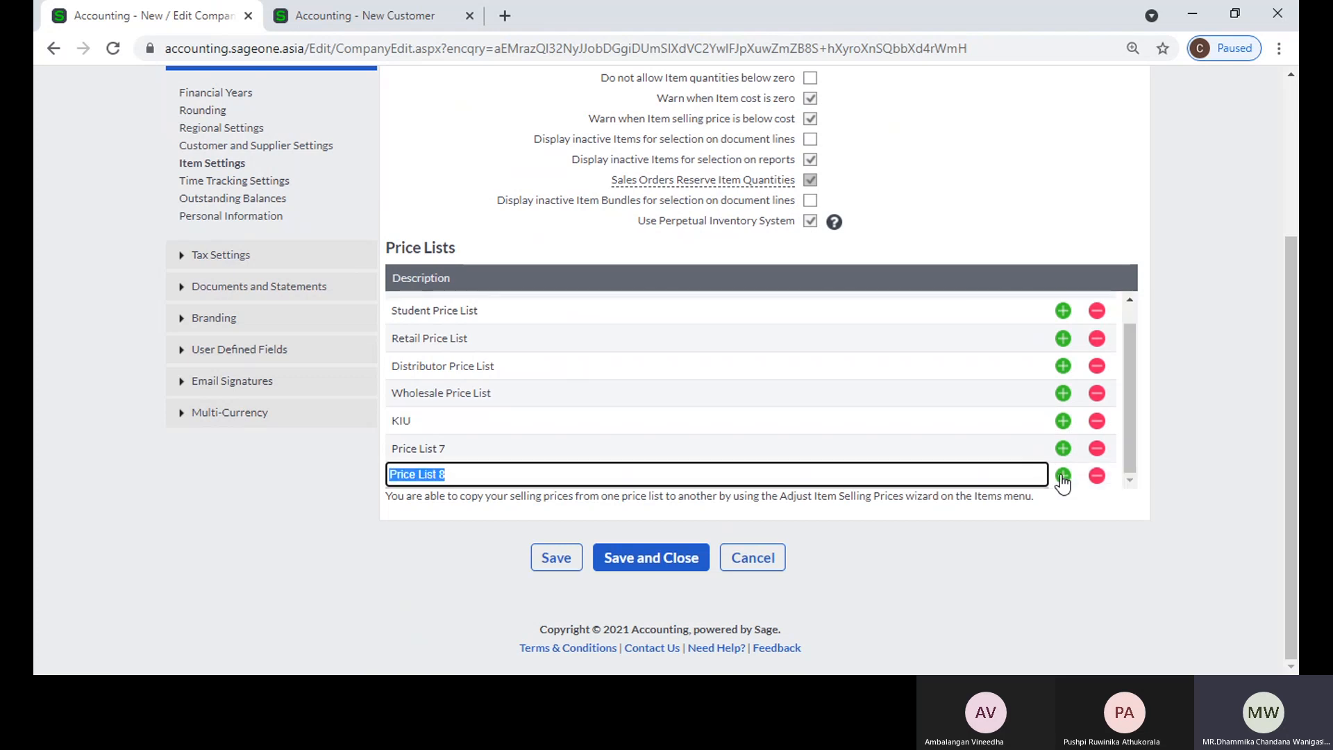
click(506, 447)
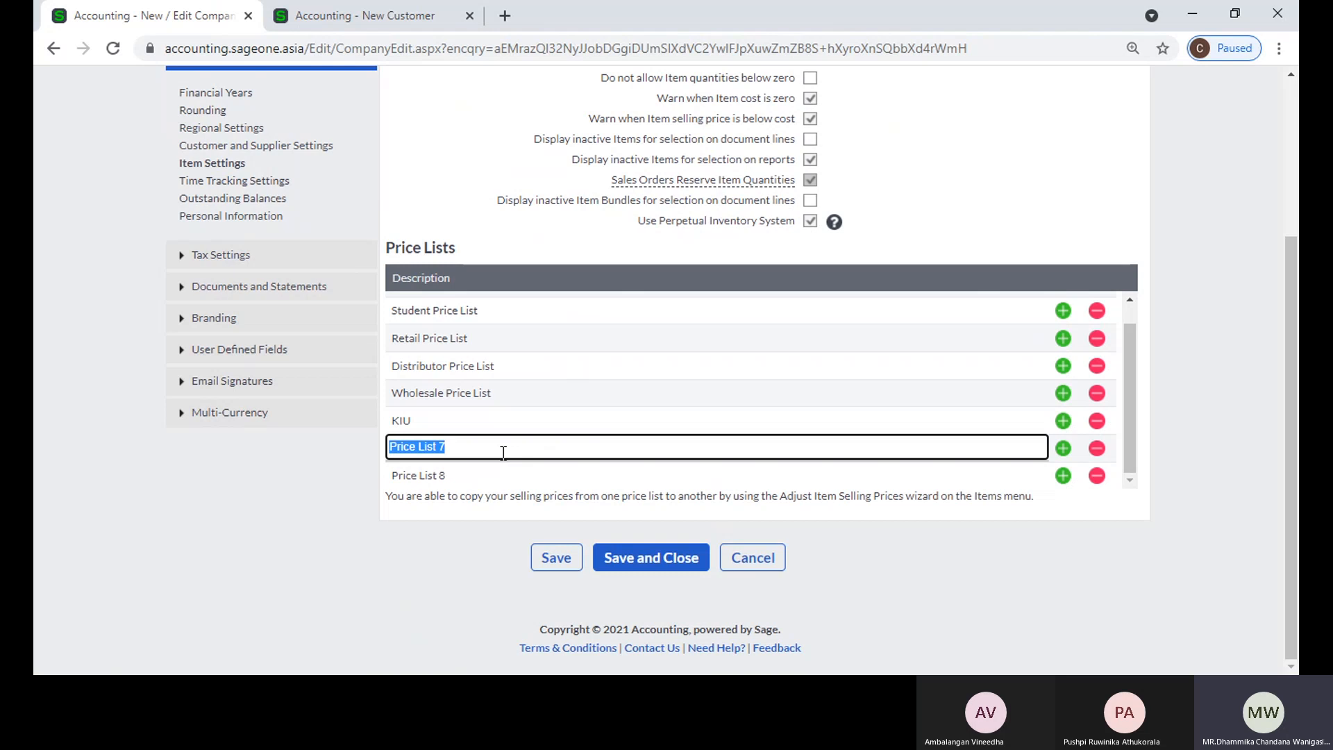
text(Rename P)
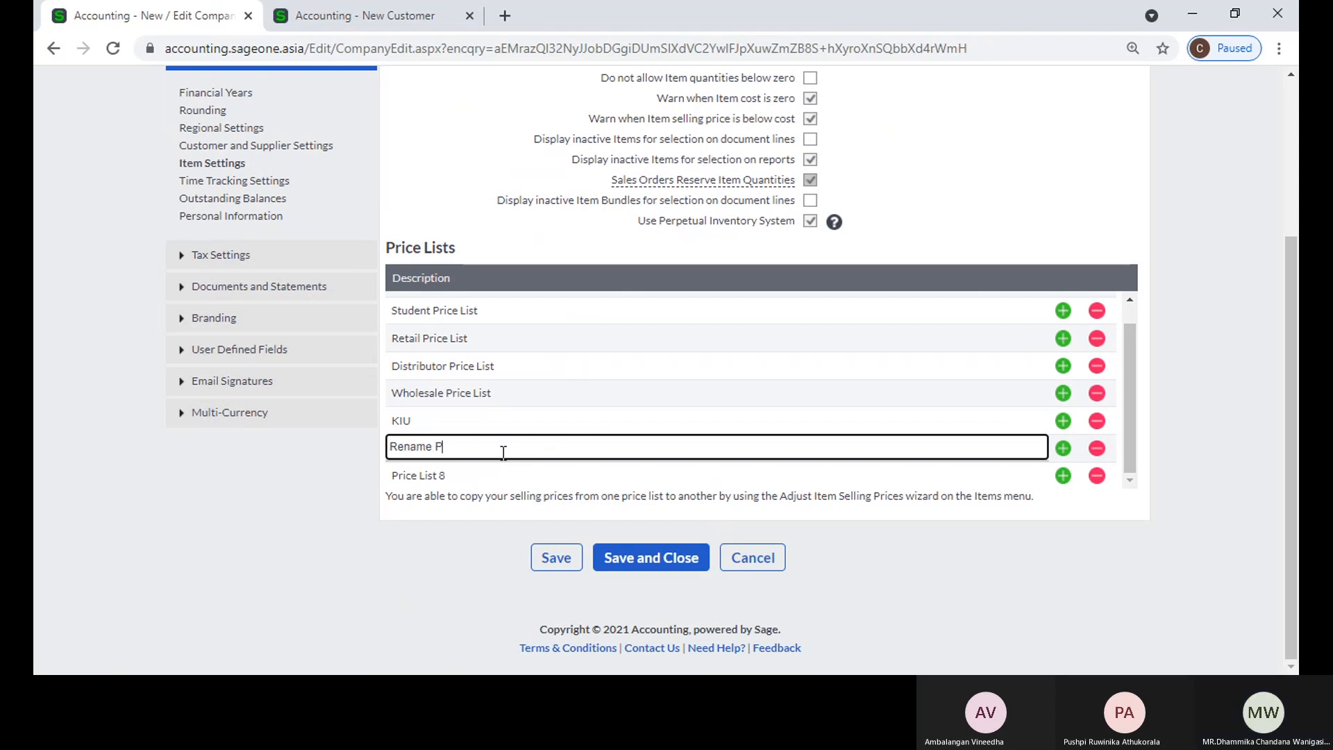
text(rice List)
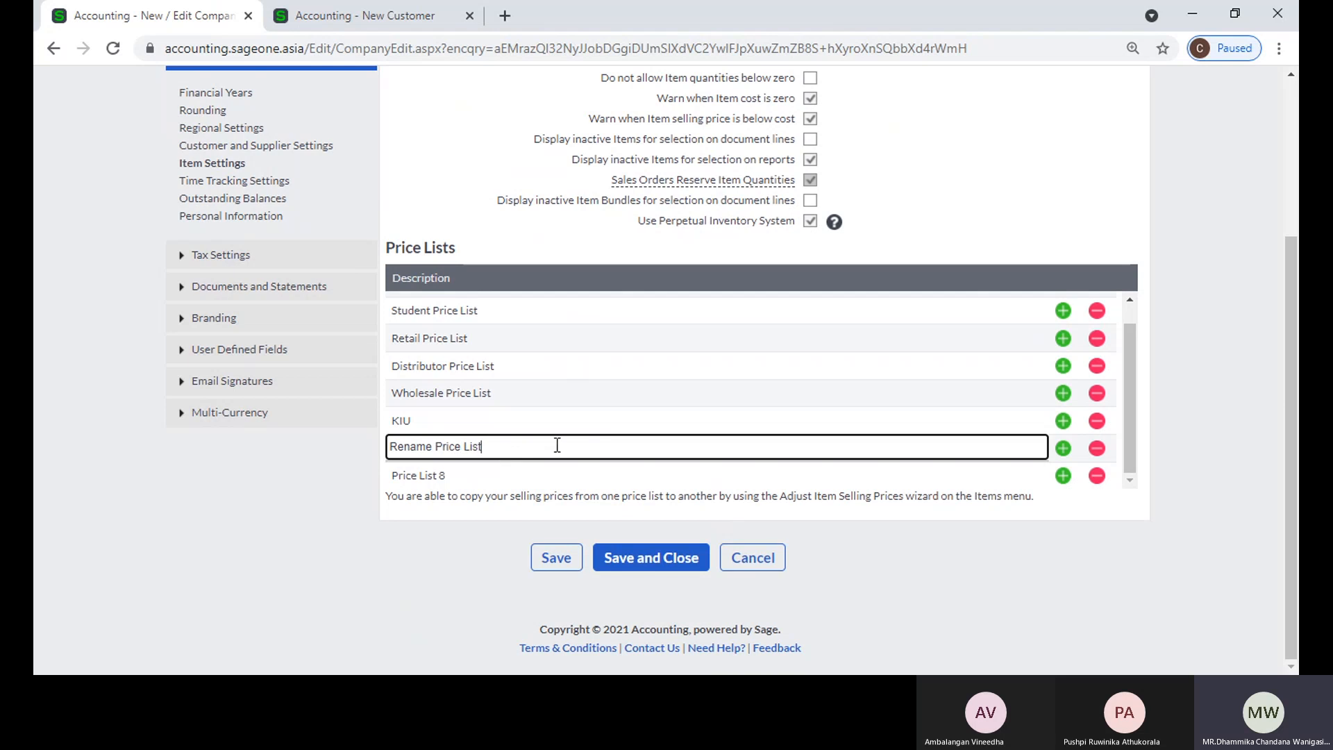
click(1228, 459)
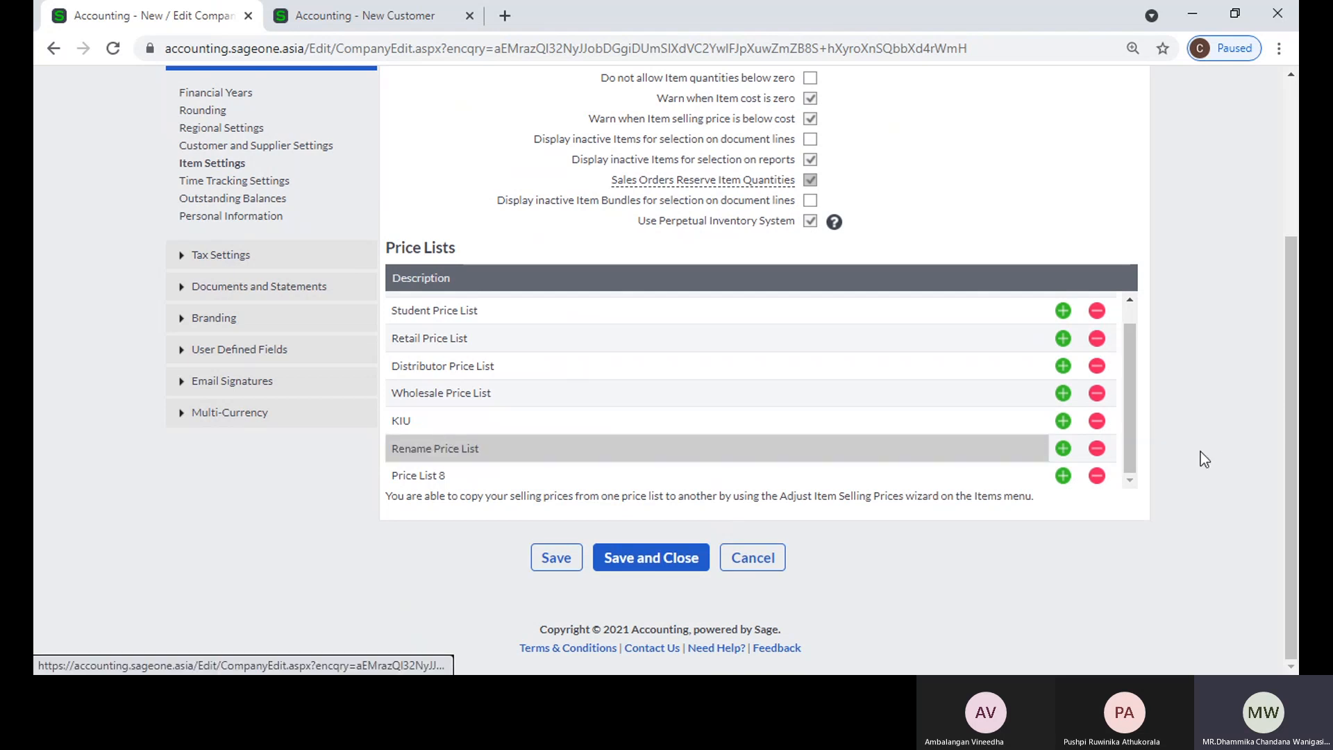
Step: Delete the three added price lists, and add another one below the Wholesale Price List and remove it as well
click(1098, 452)
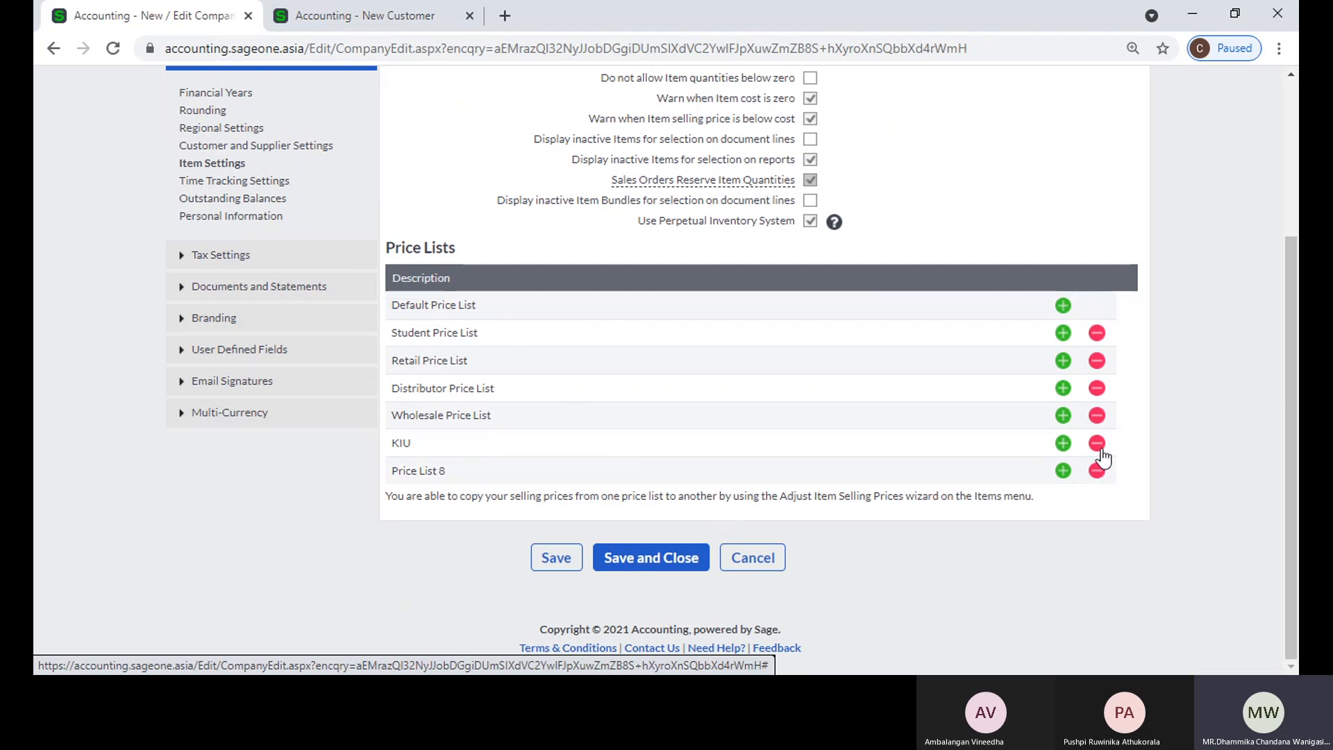
click(1099, 450)
click(1098, 447)
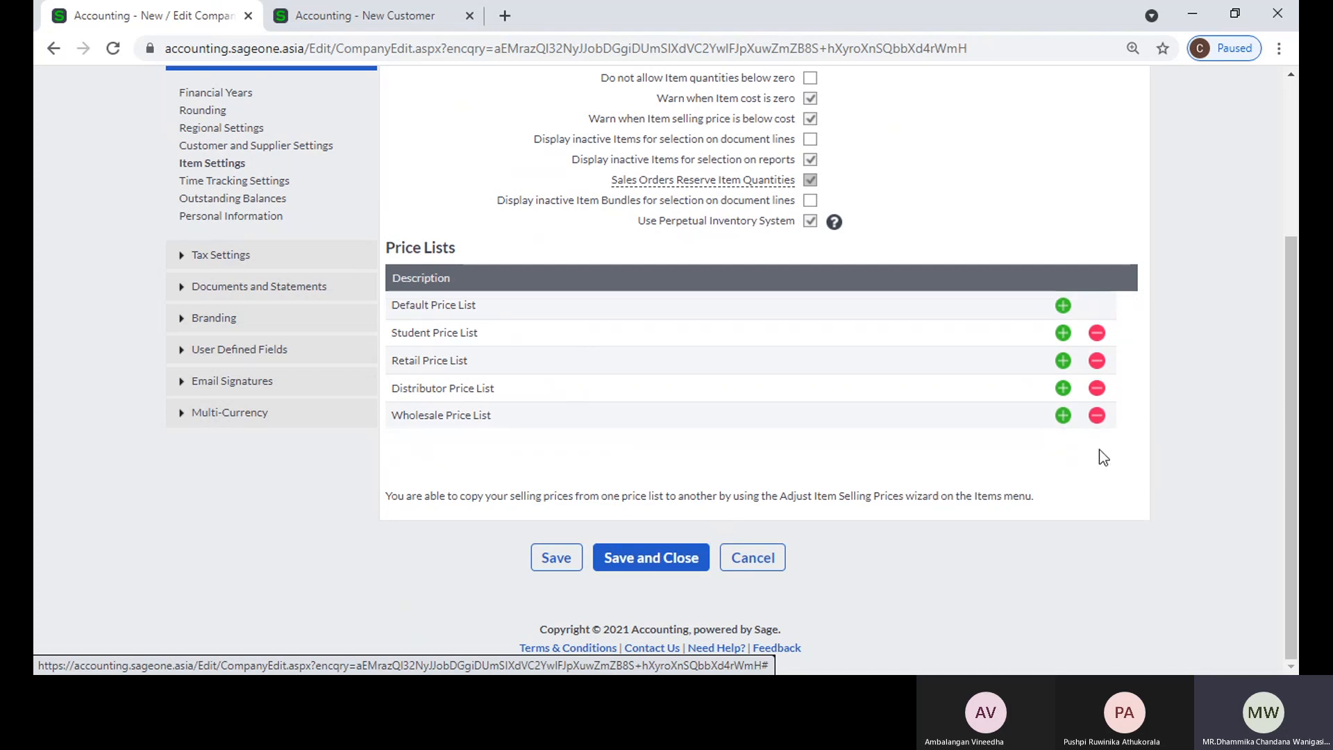
click(1063, 416)
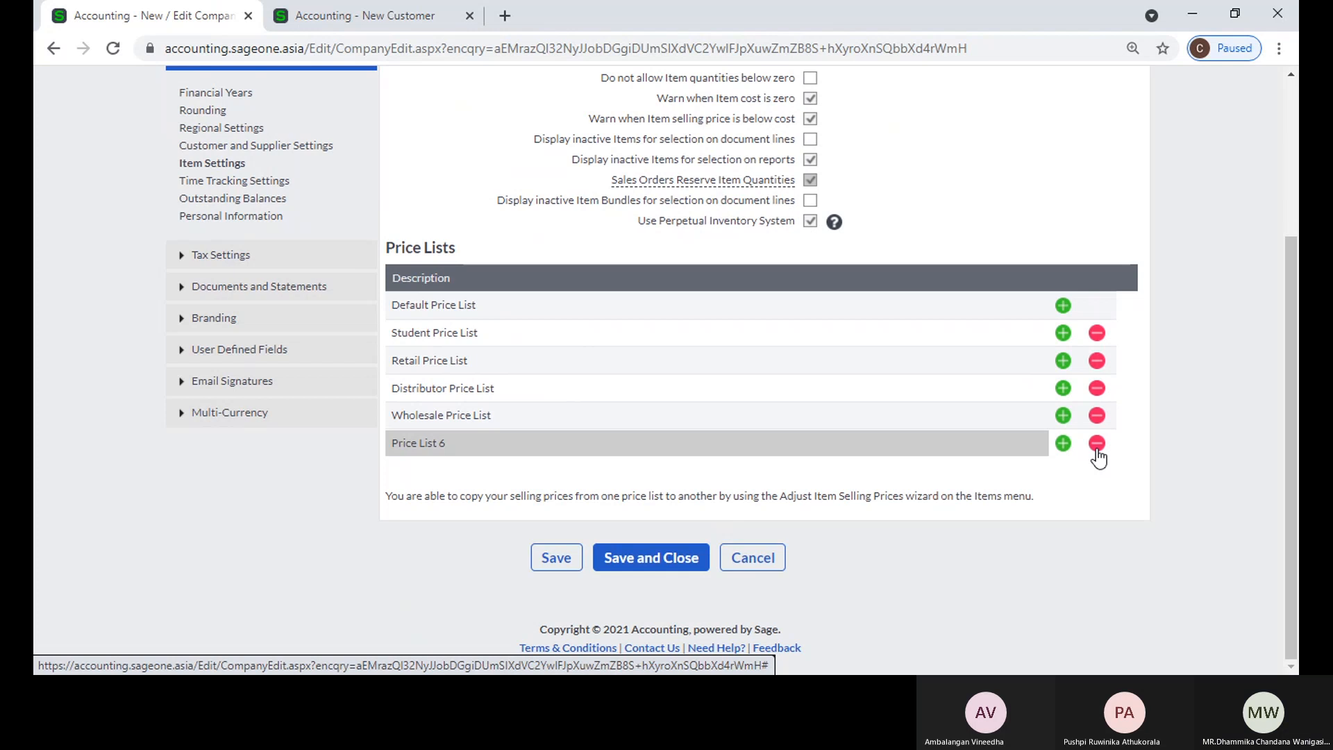
click(1097, 445)
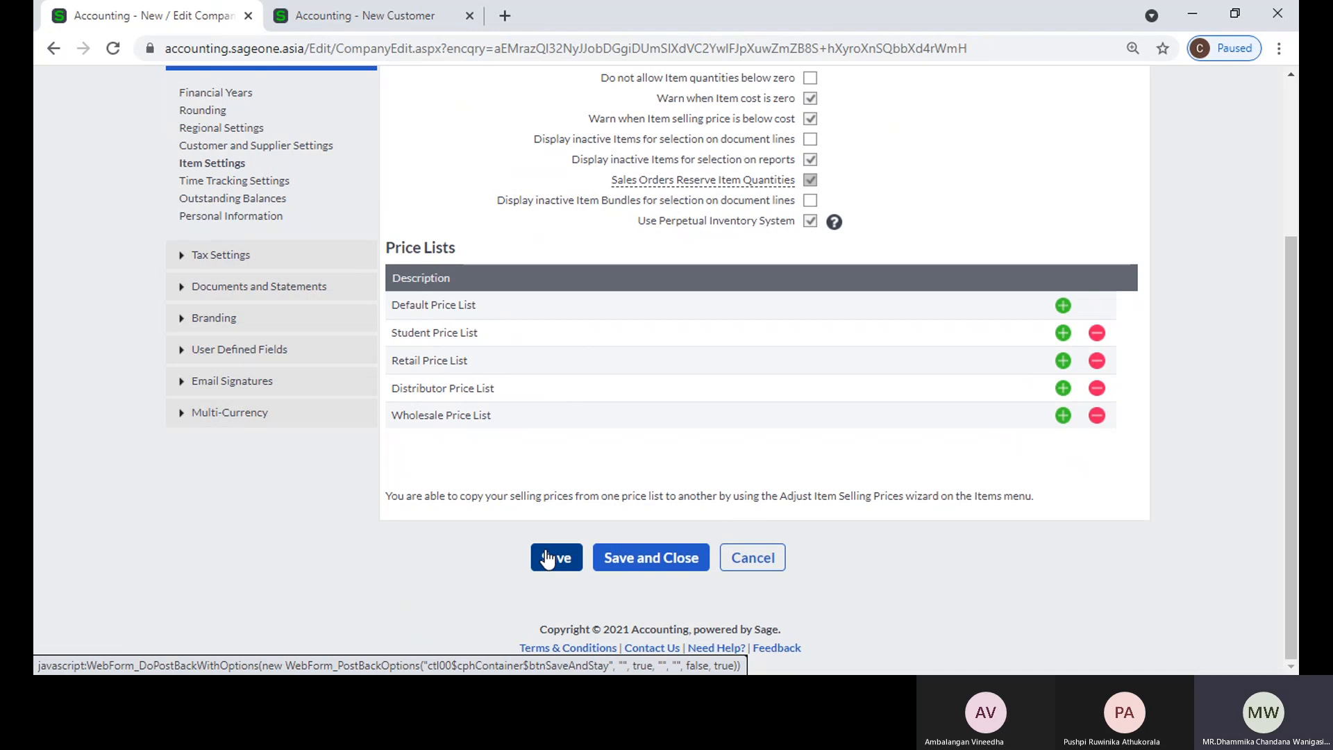
Step: Open the Time Tracking Settings in the general settings and review the inactive projects and timesheet lockdown date options
click(242, 182)
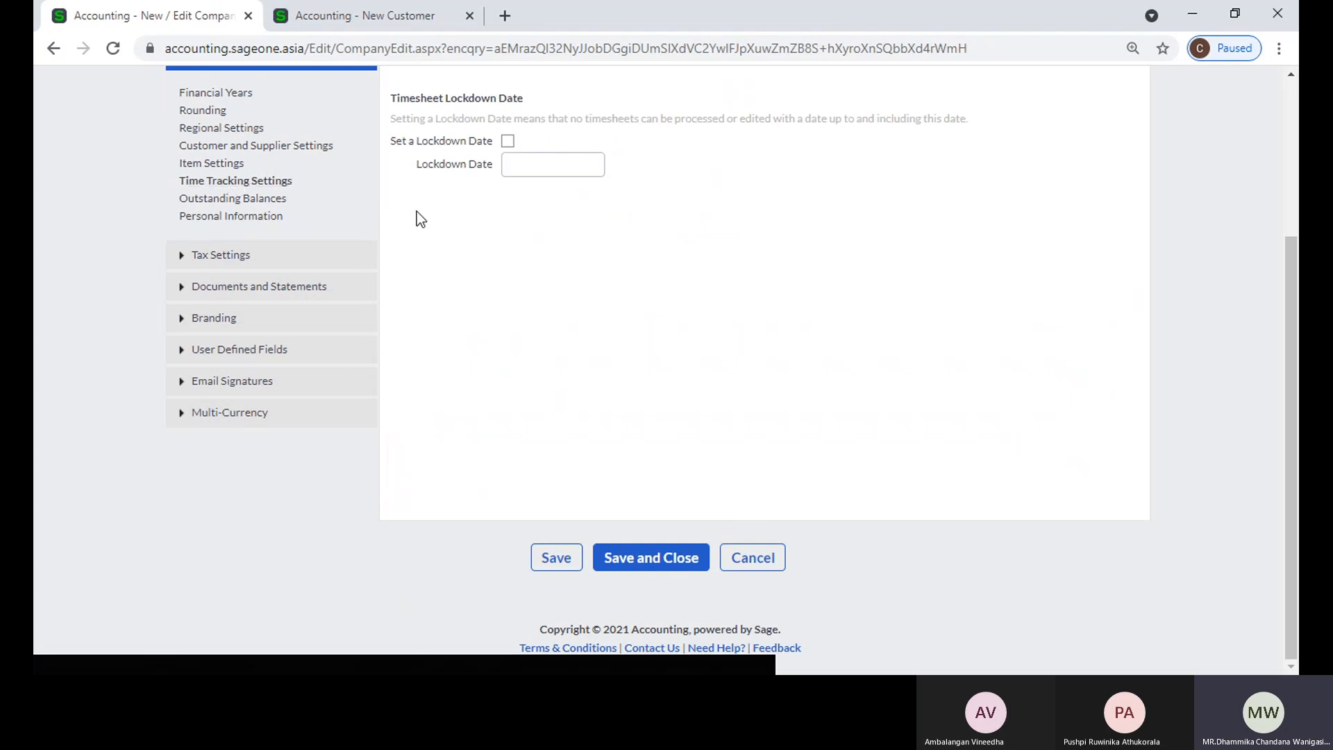
scroll(417, 211, up, 2)
scroll(416, 211, up, 1)
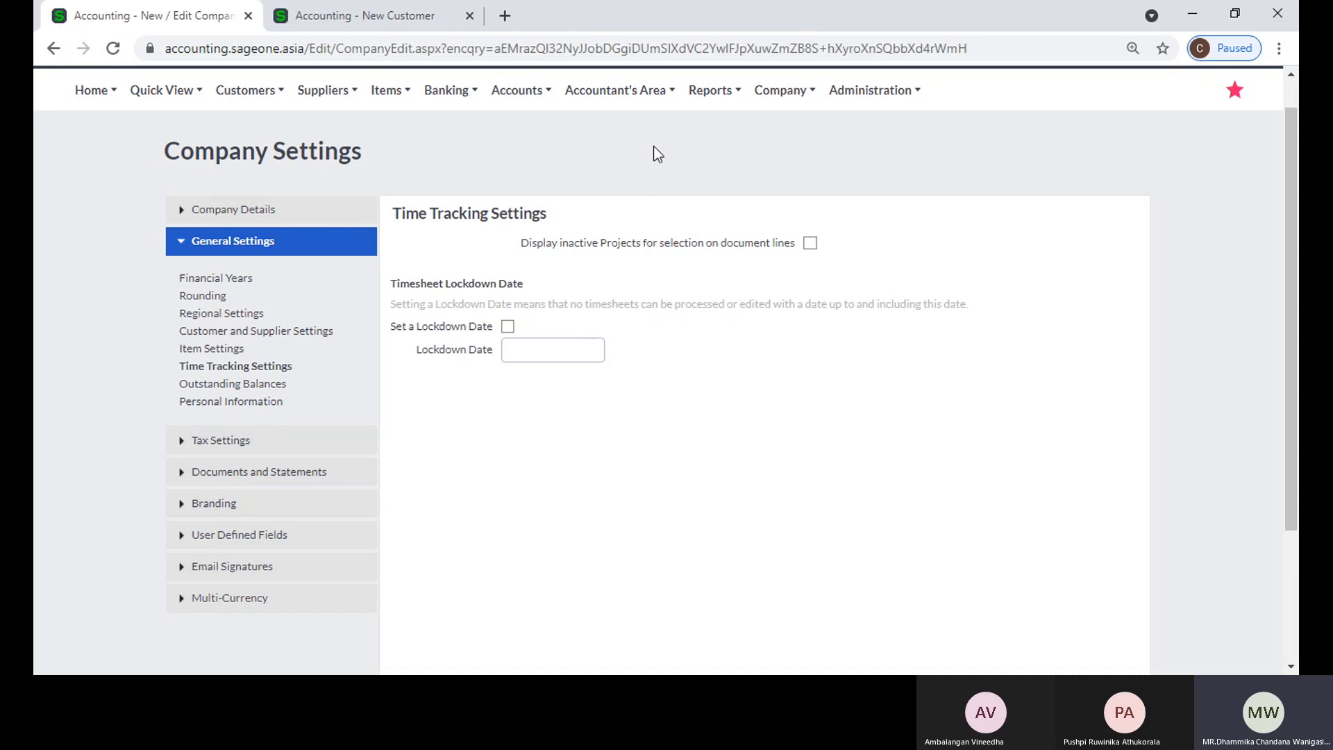
Step: Open the subscription upgrade options from the user profile in the new customer's browser tab and examine the Time Tracking licence option against the settings
click(367, 19)
mouse_move(855, 131)
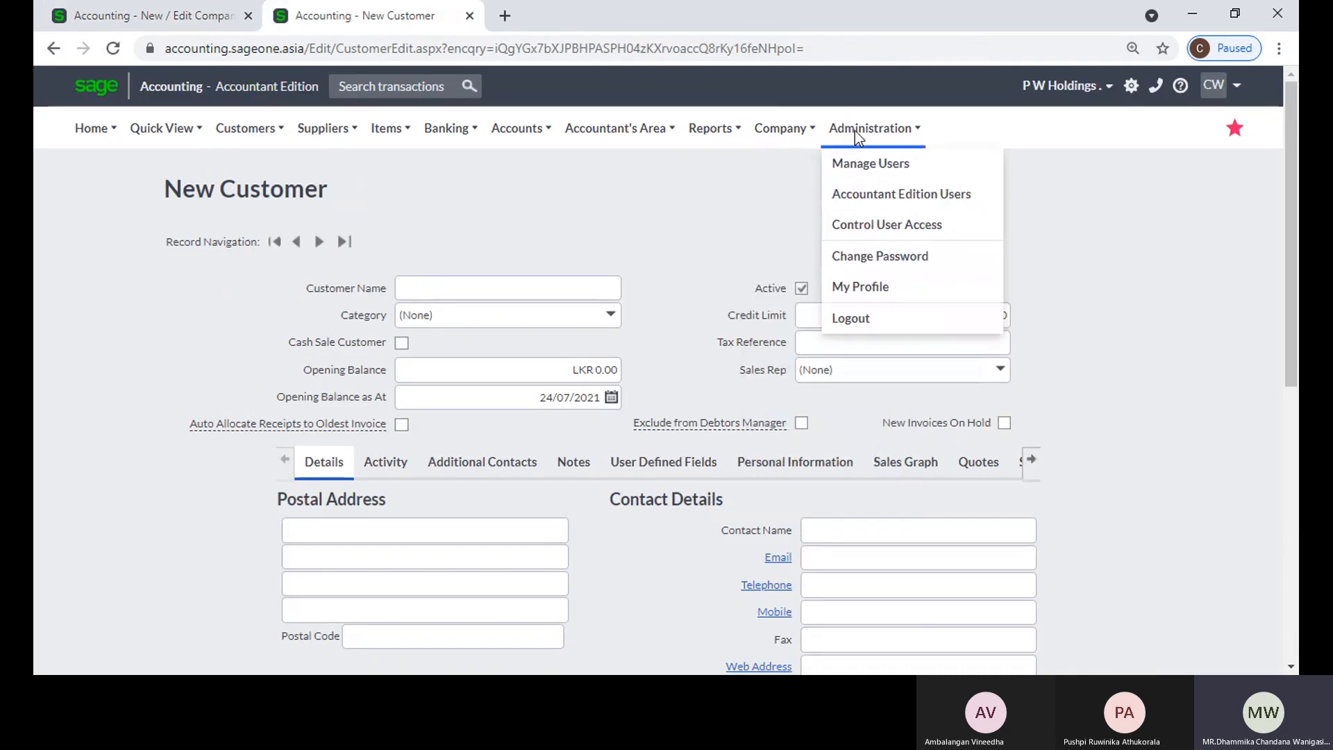
click(858, 292)
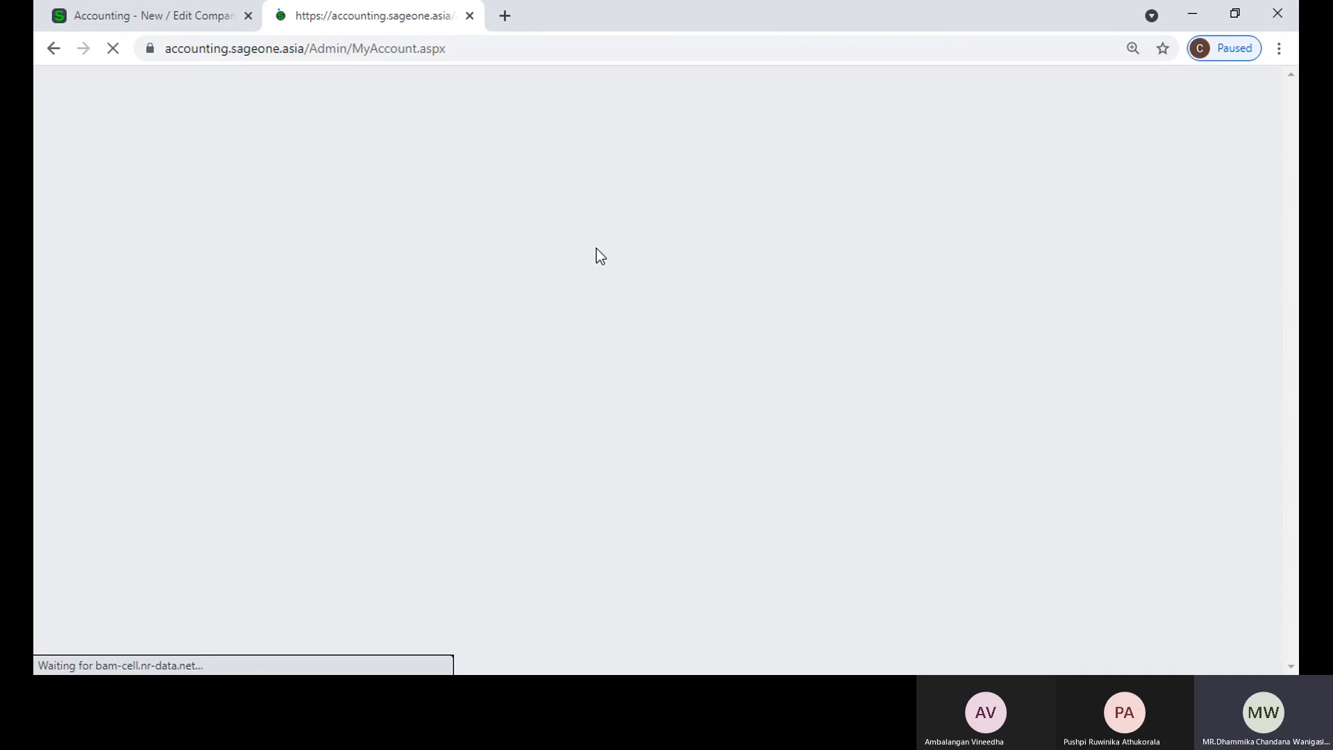
scroll(512, 411, down, 2)
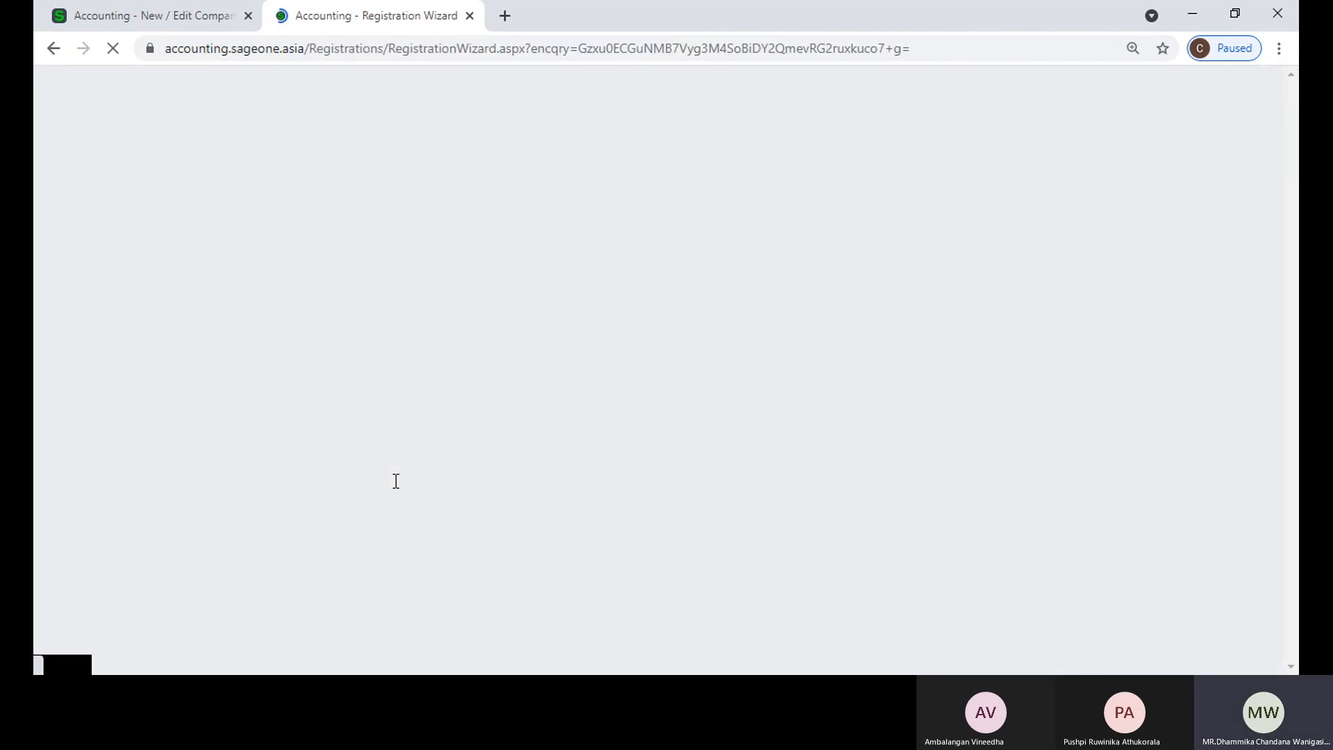
scroll(392, 486, down, 6)
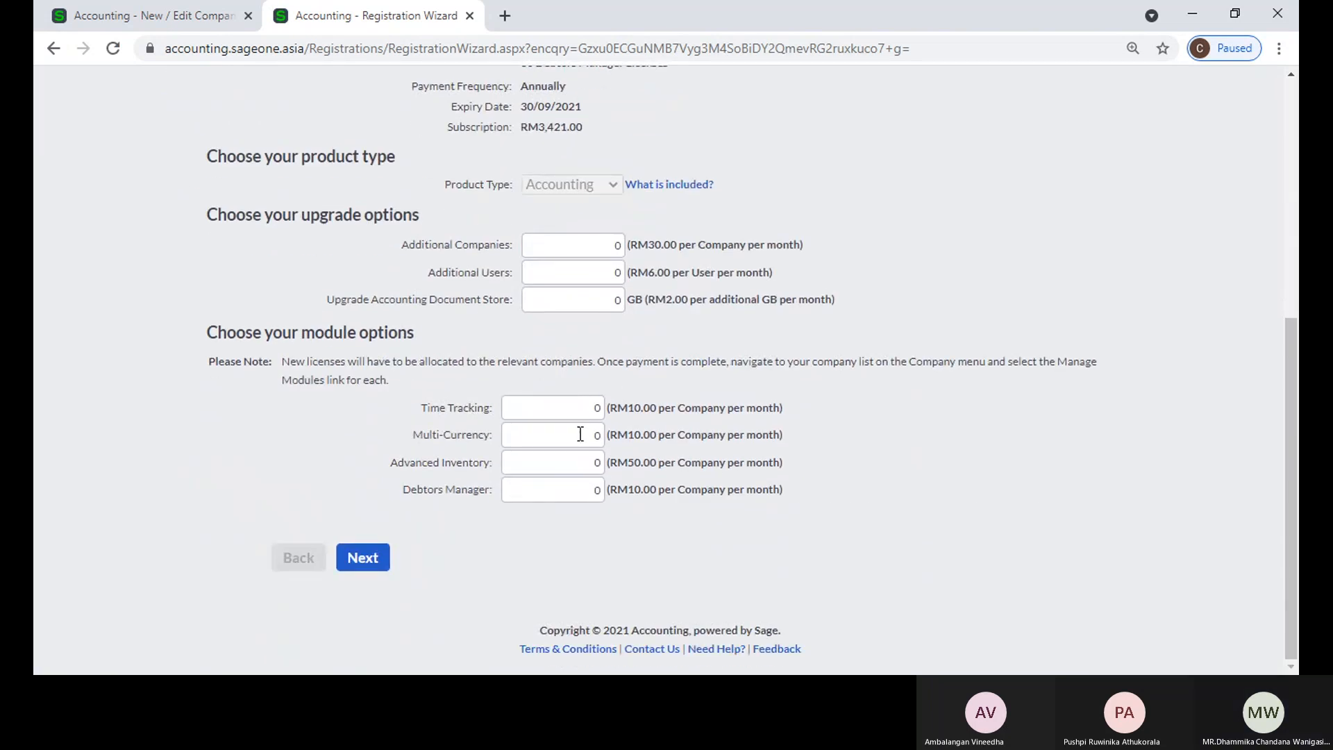
click(573, 434)
click(574, 405)
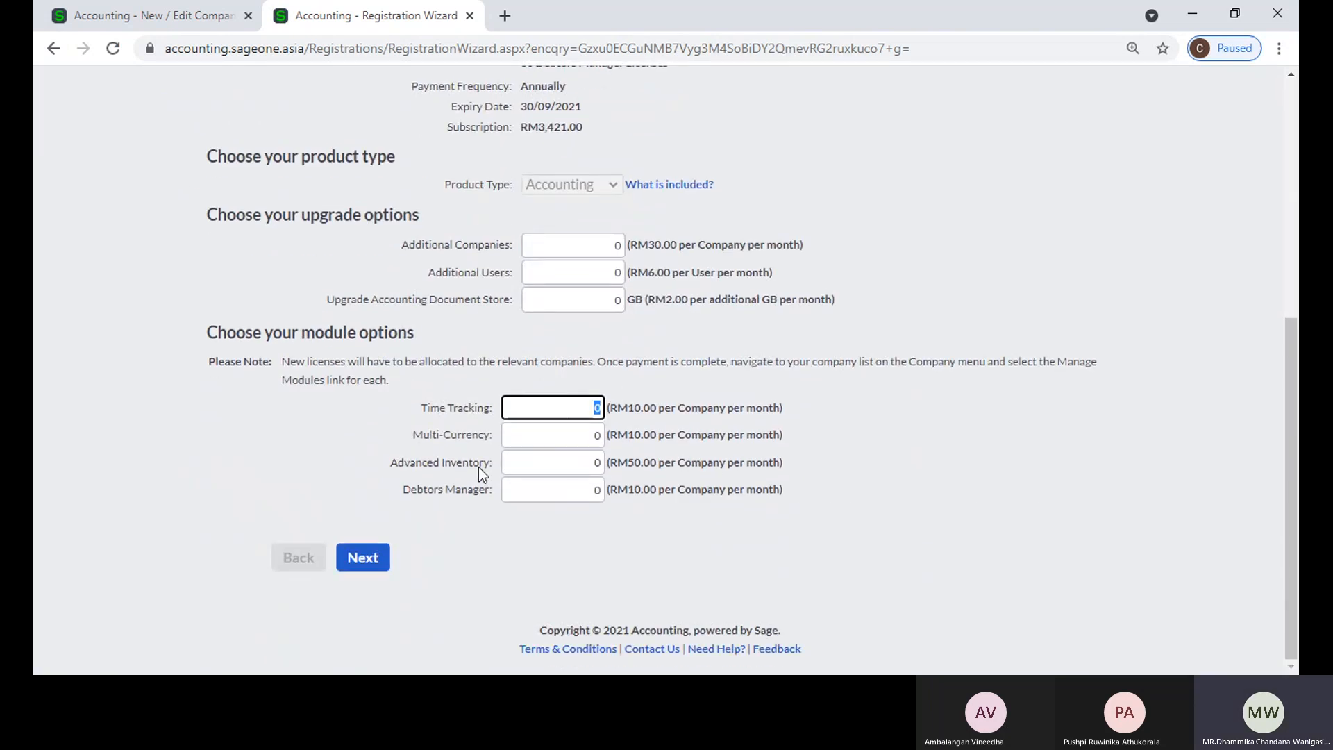
click(169, 17)
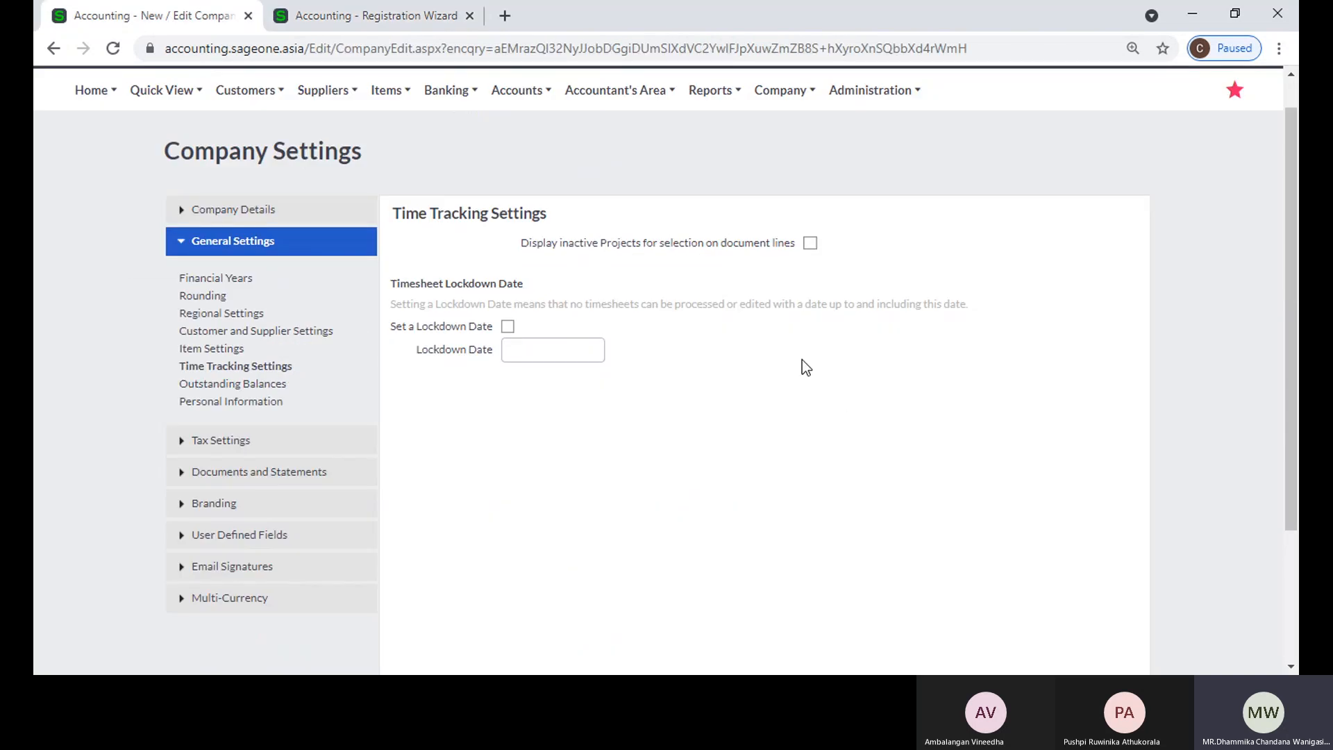
click(373, 16)
Step: Open Time Tracking for customers and review its monthly summary of captured and billable hours
scroll(194, 209, up, 6)
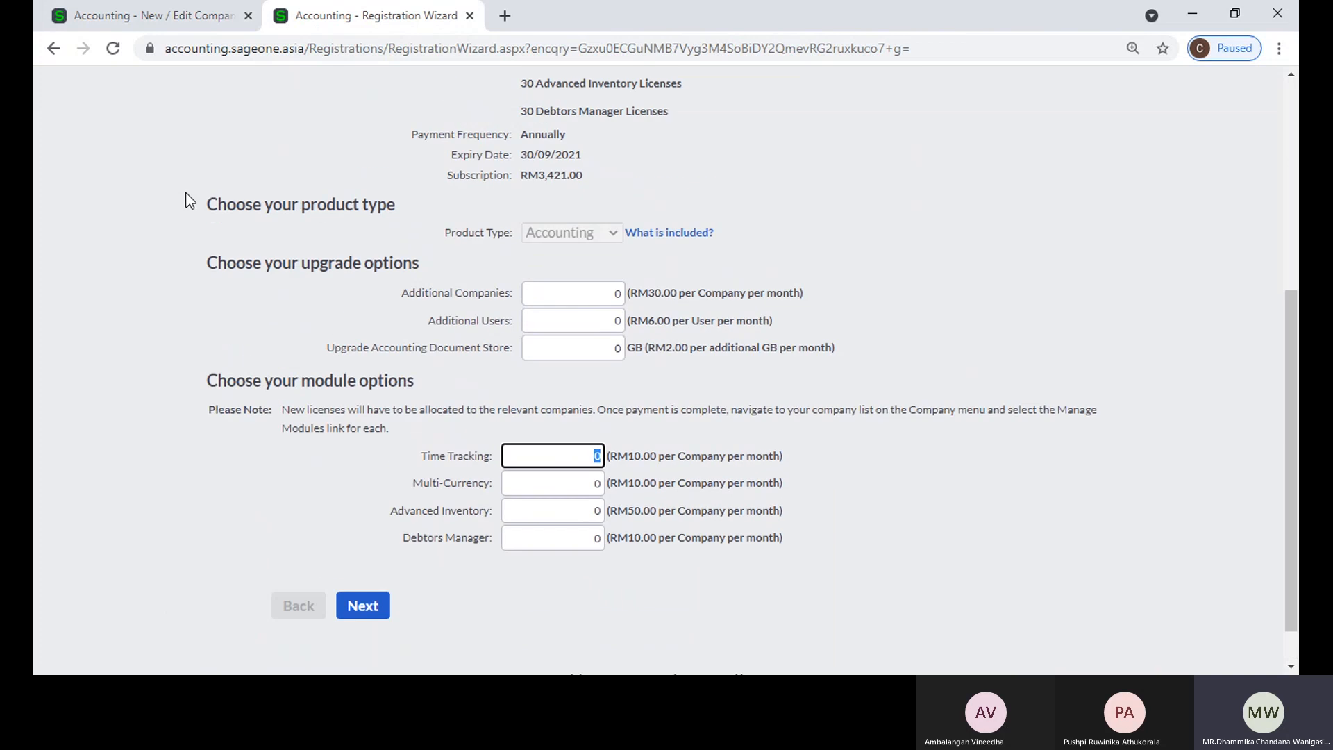
mouse_move(303, 134)
mouse_move(246, 133)
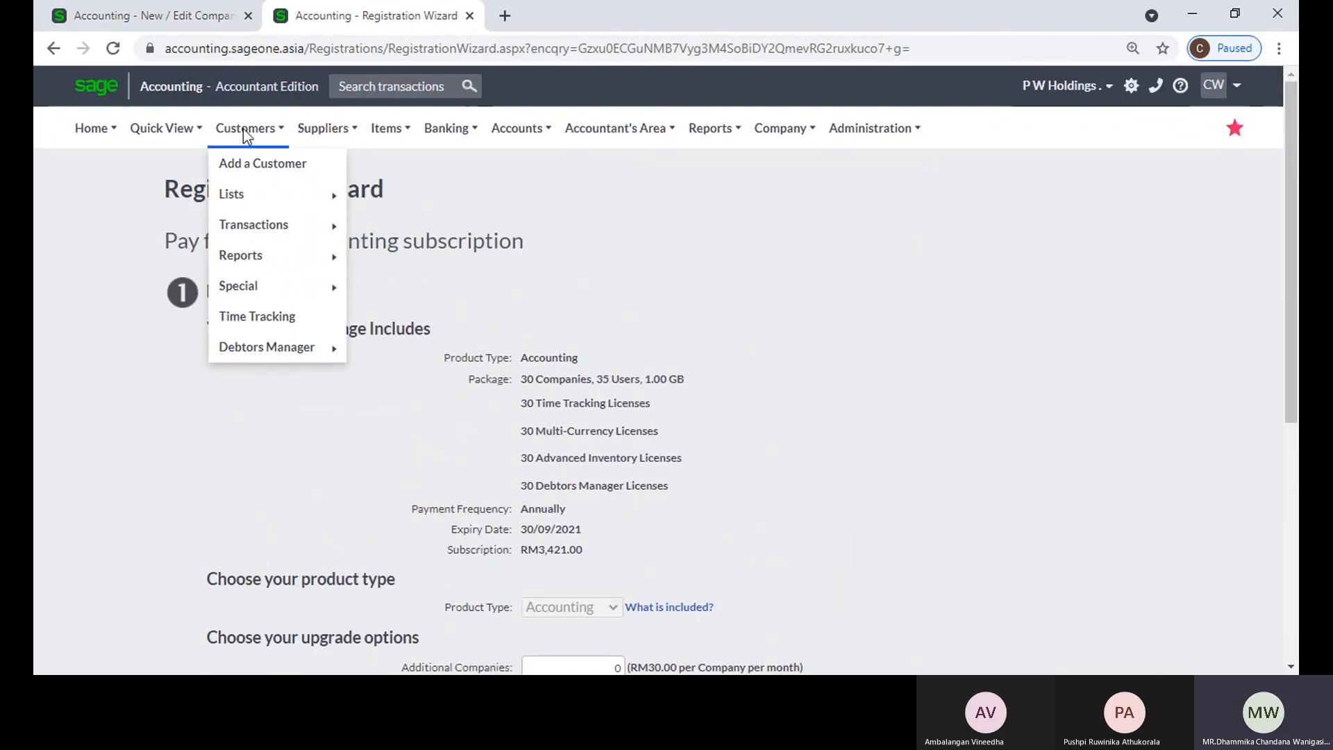
mouse_move(246, 231)
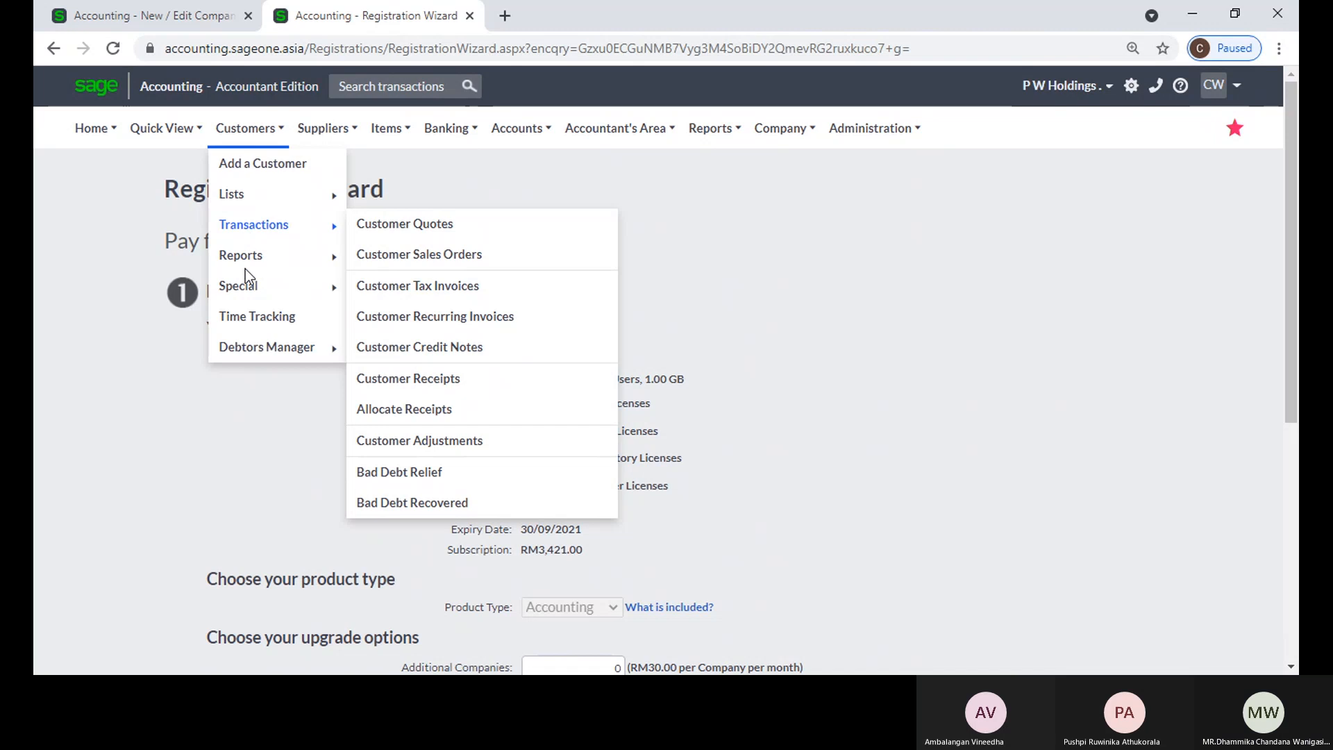
click(244, 316)
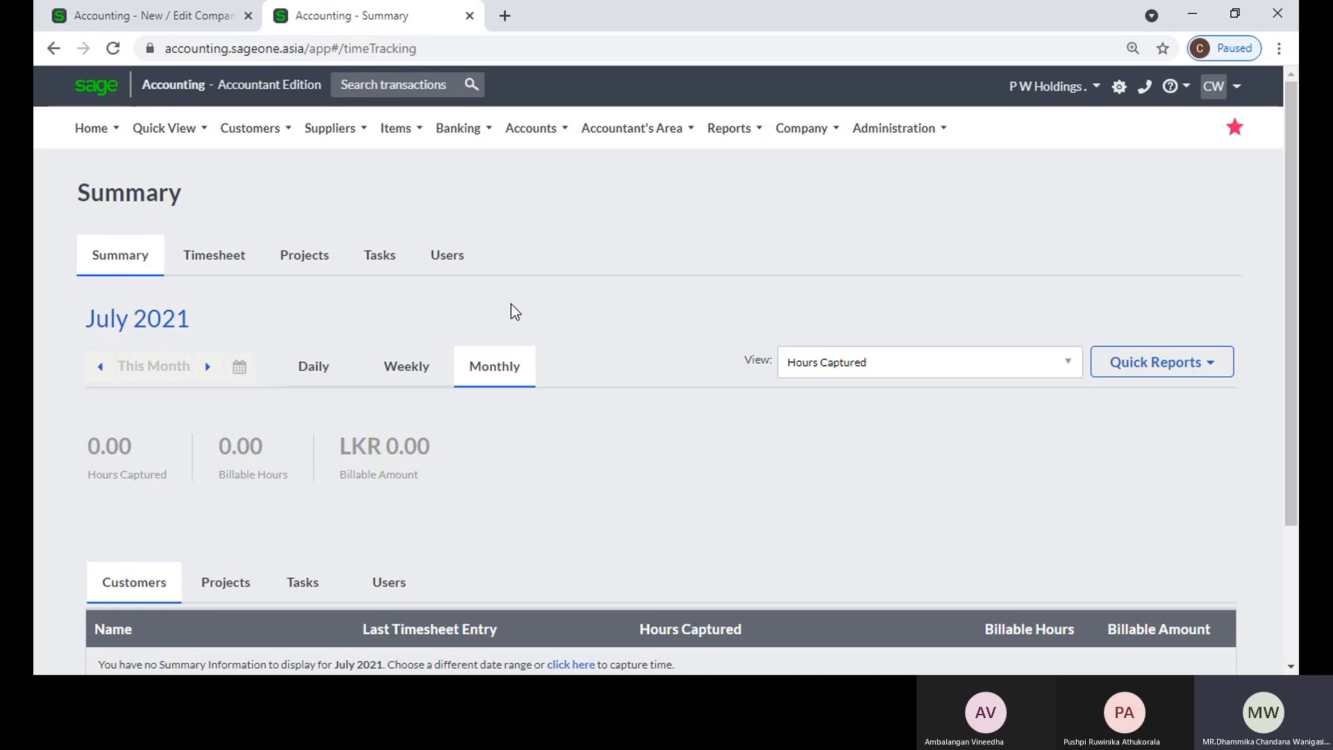
scroll(545, 309, down, 3)
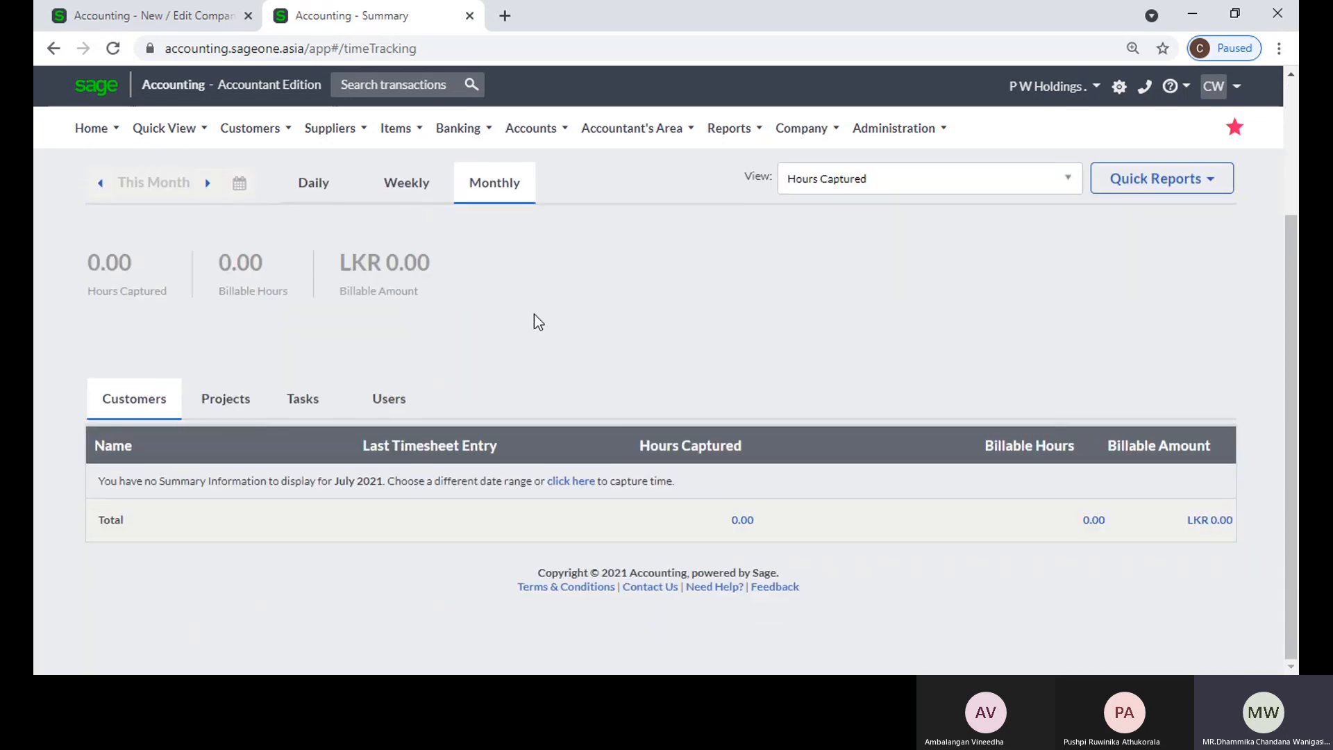
scroll(451, 235, up, 3)
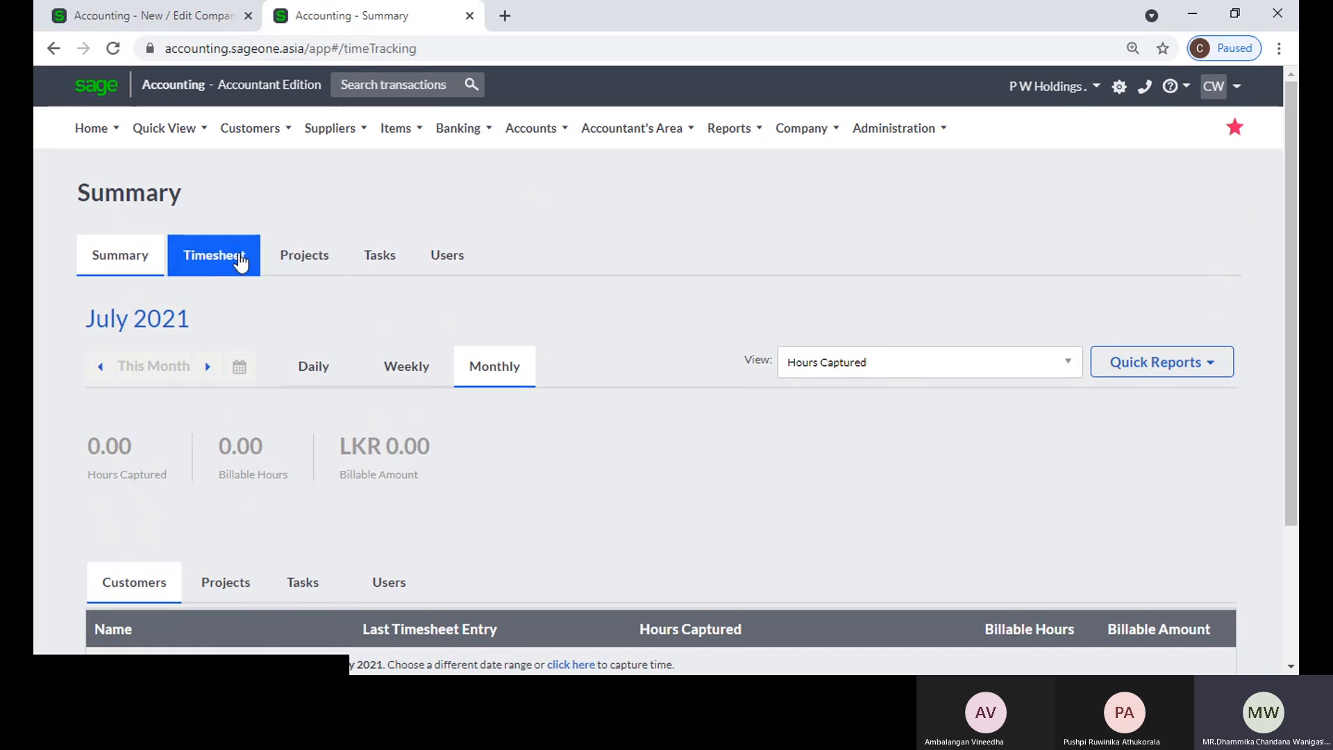
Step: Open the weekly timesheet and choose Sampath Bank PLC's Colombo 01 project for the first entry
click(237, 262)
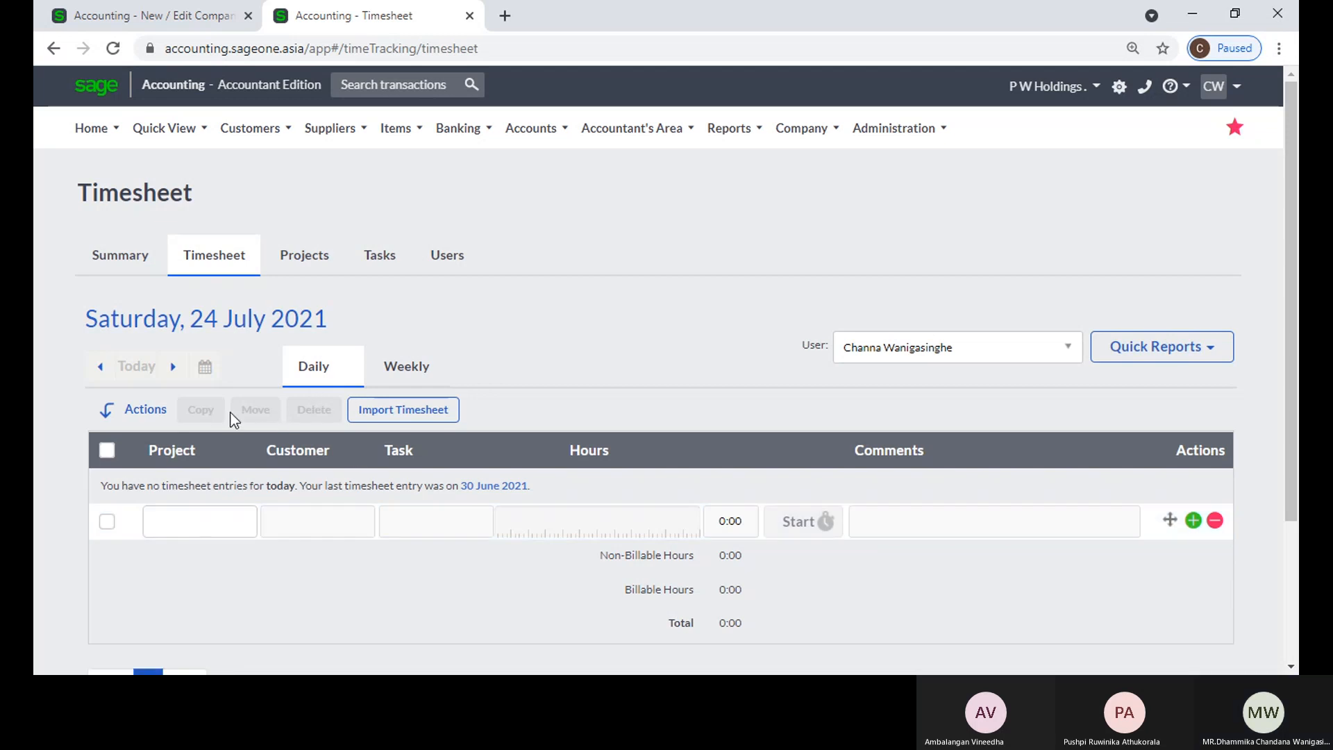
click(378, 366)
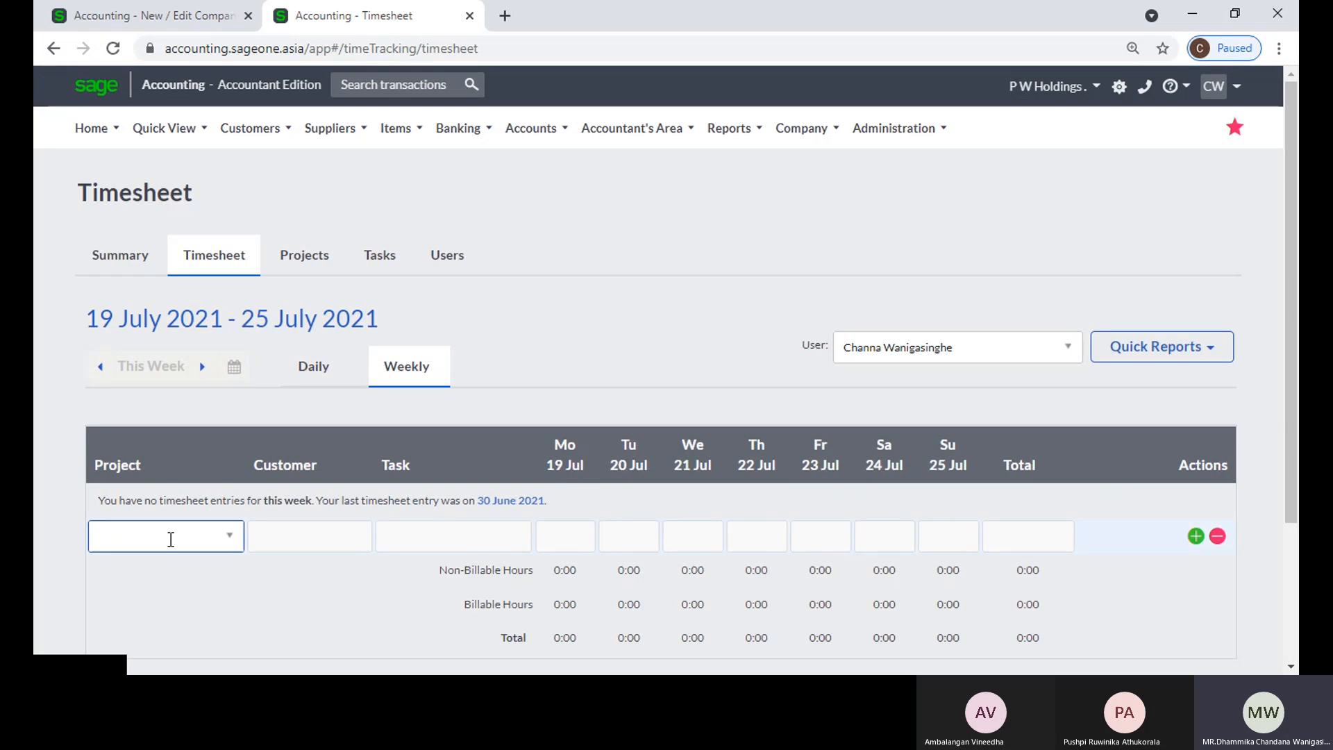
click(220, 541)
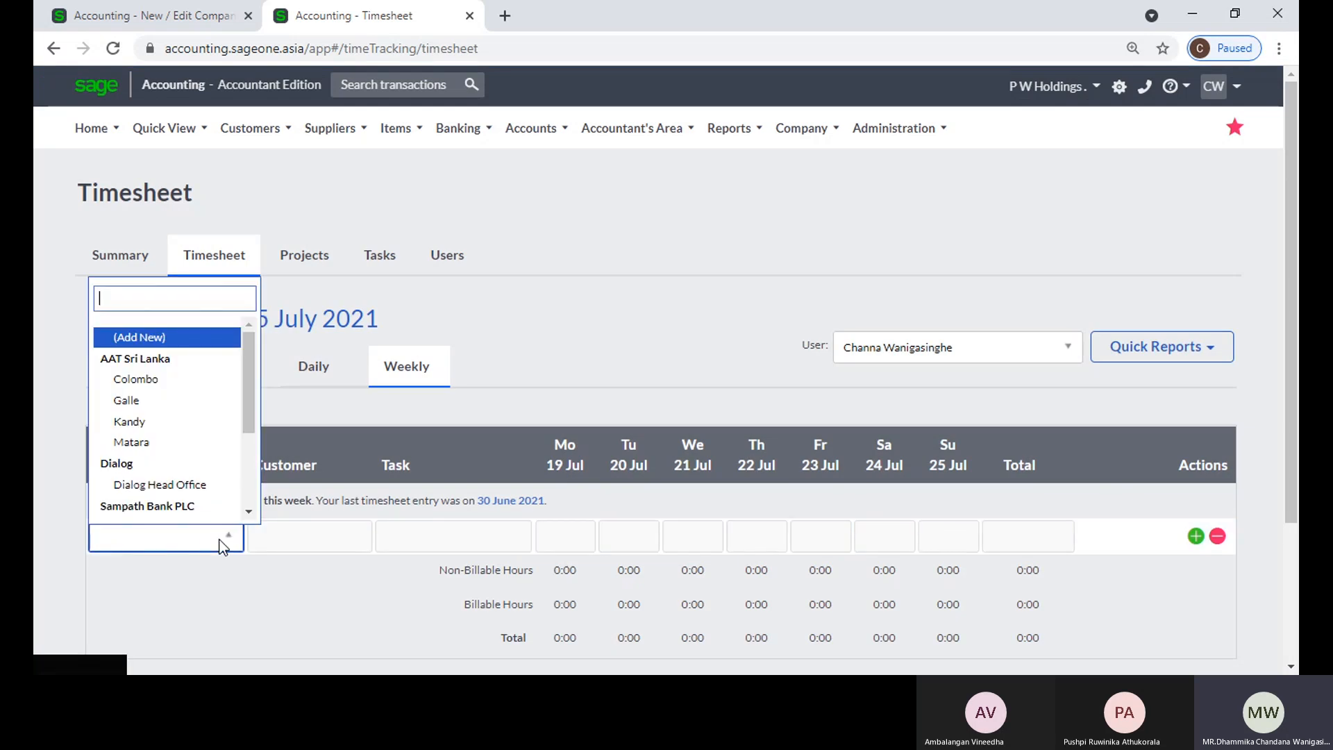
scroll(163, 429, down, 2)
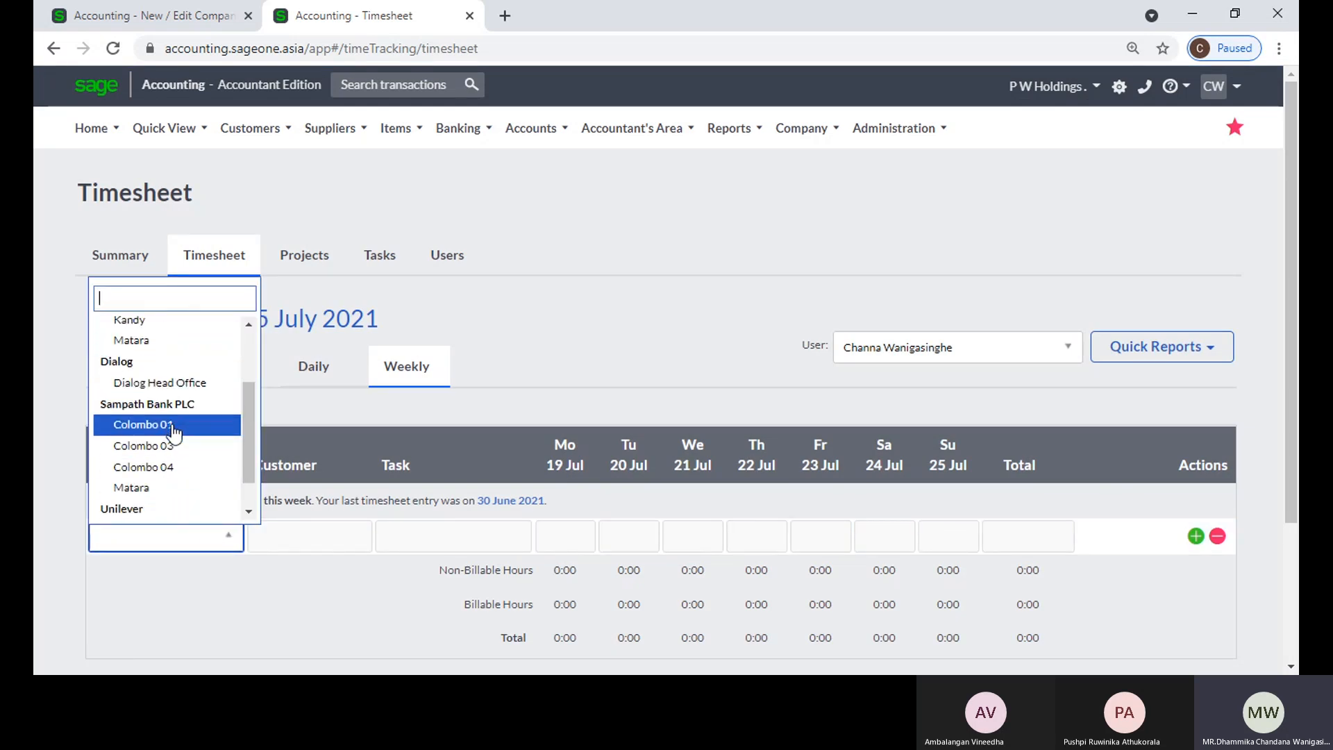
click(165, 426)
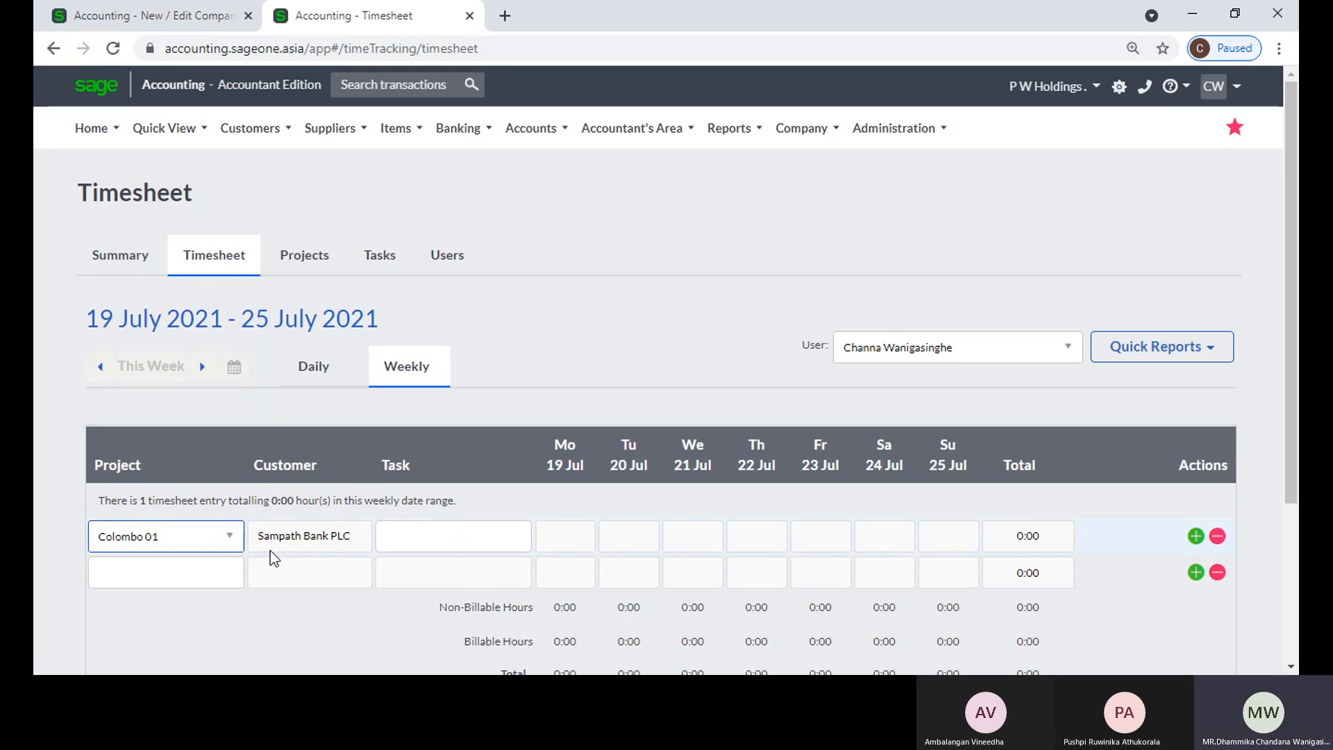
Step: Change the first timesheet entry's project to Unilever's Colombo and add a second entry for Unilever's Galle project
click(237, 540)
scroll(208, 482, down, 2)
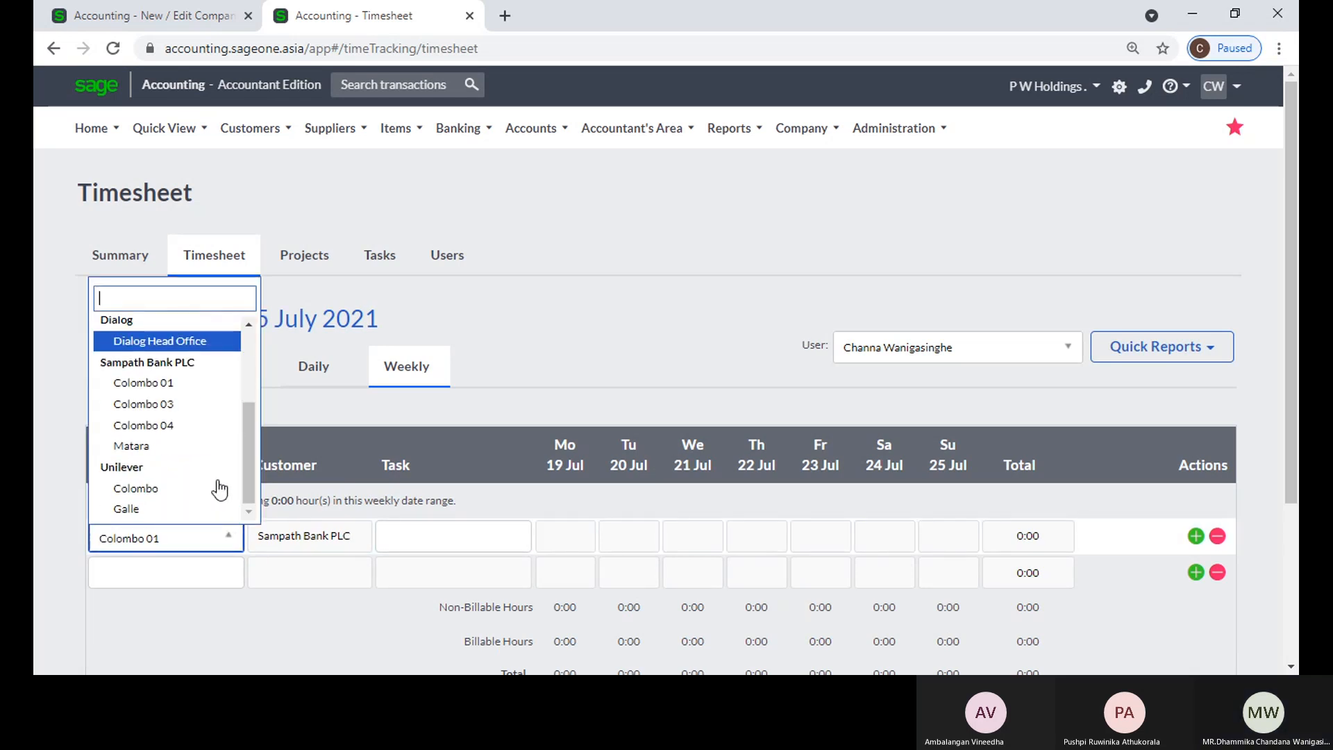
click(139, 488)
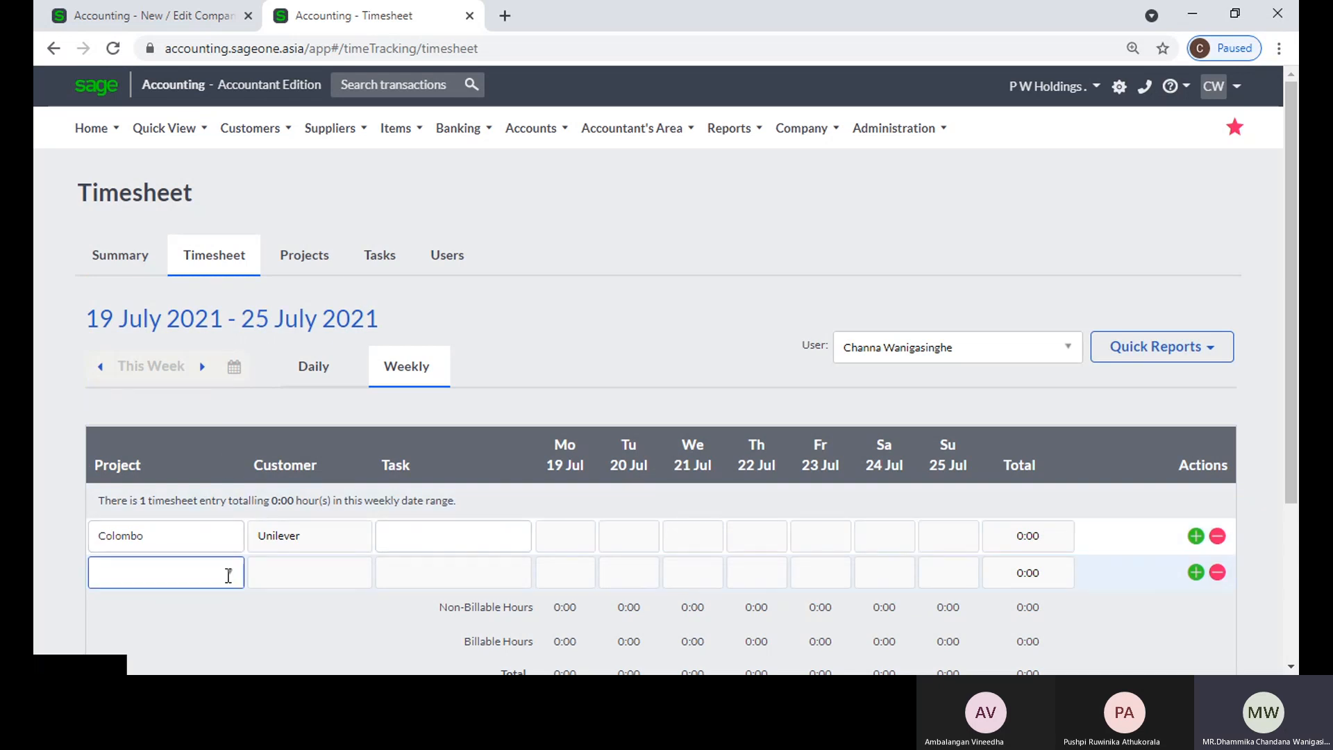
click(226, 577)
scroll(192, 538, down, 3)
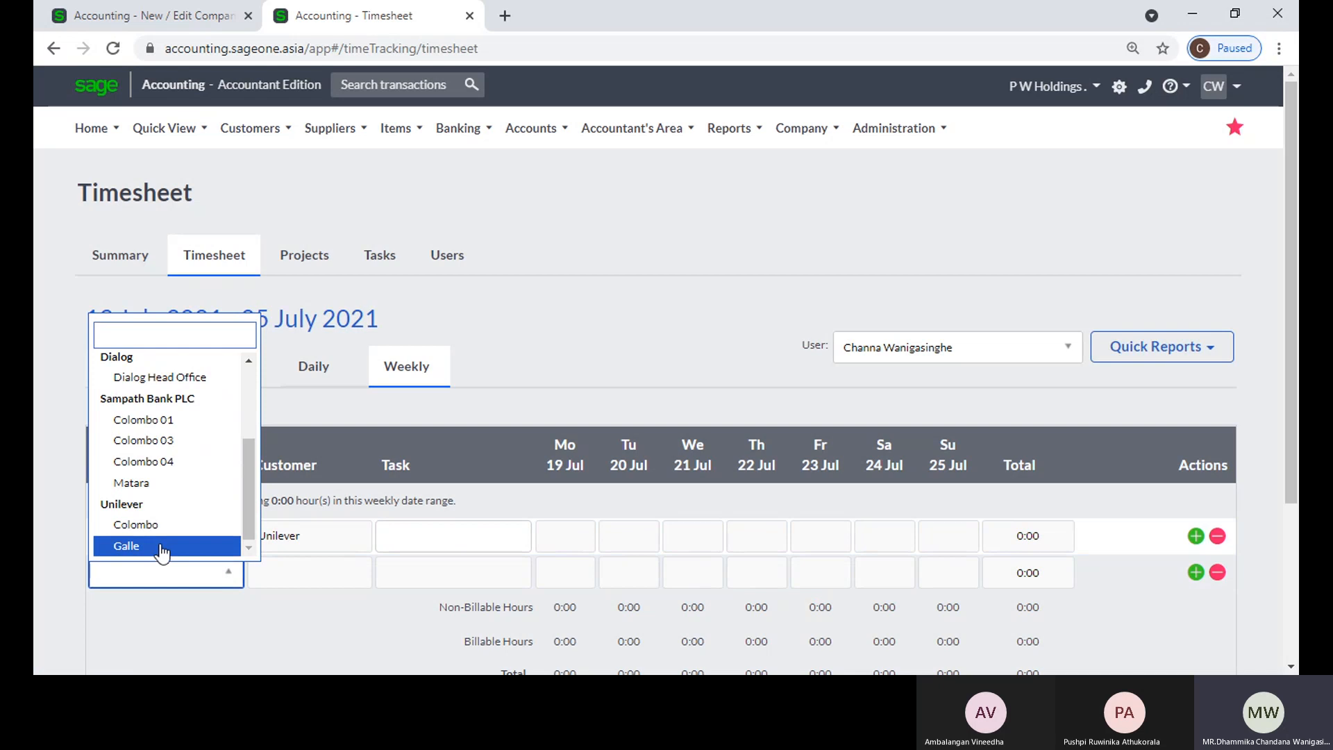
click(164, 549)
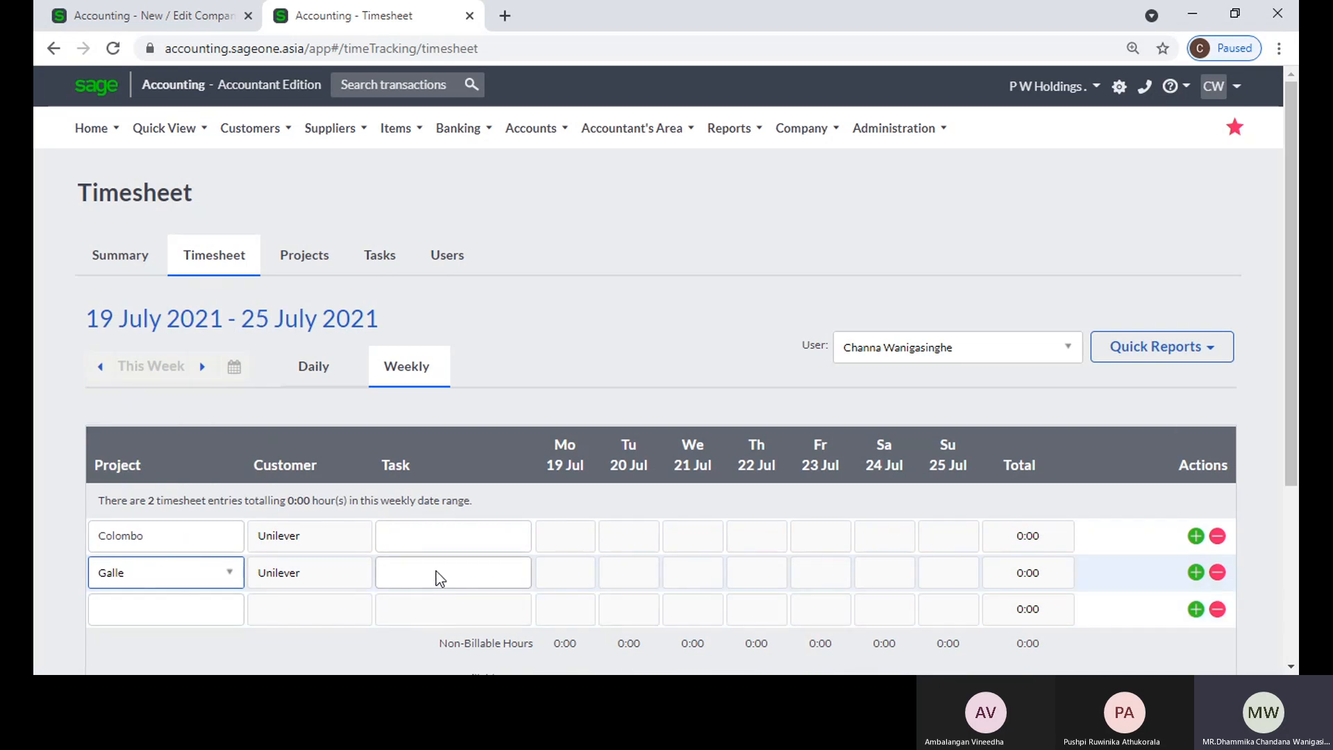
Step: Assign the Accountant task to the Colombo entry and log 2 hours each for Monday to Wednesday and 3 hours each for Thursday and Friday
click(448, 549)
click(450, 548)
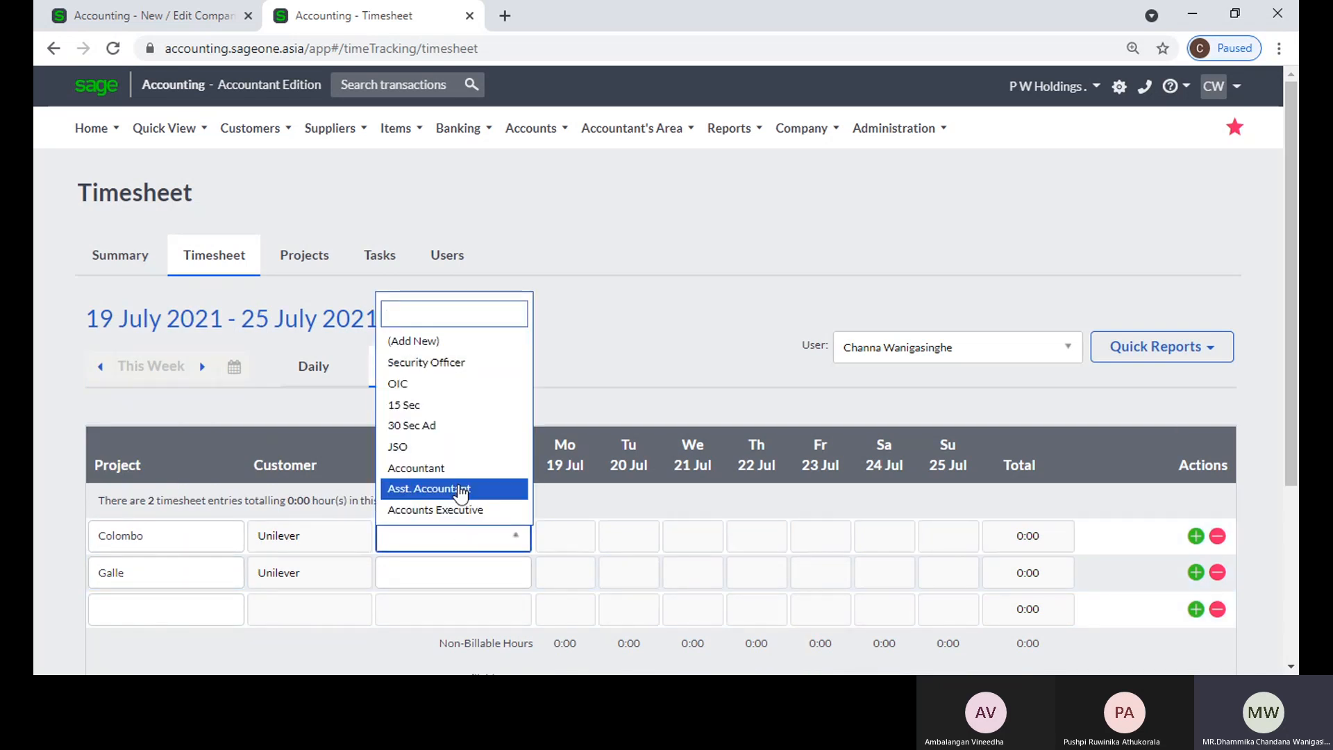
click(459, 473)
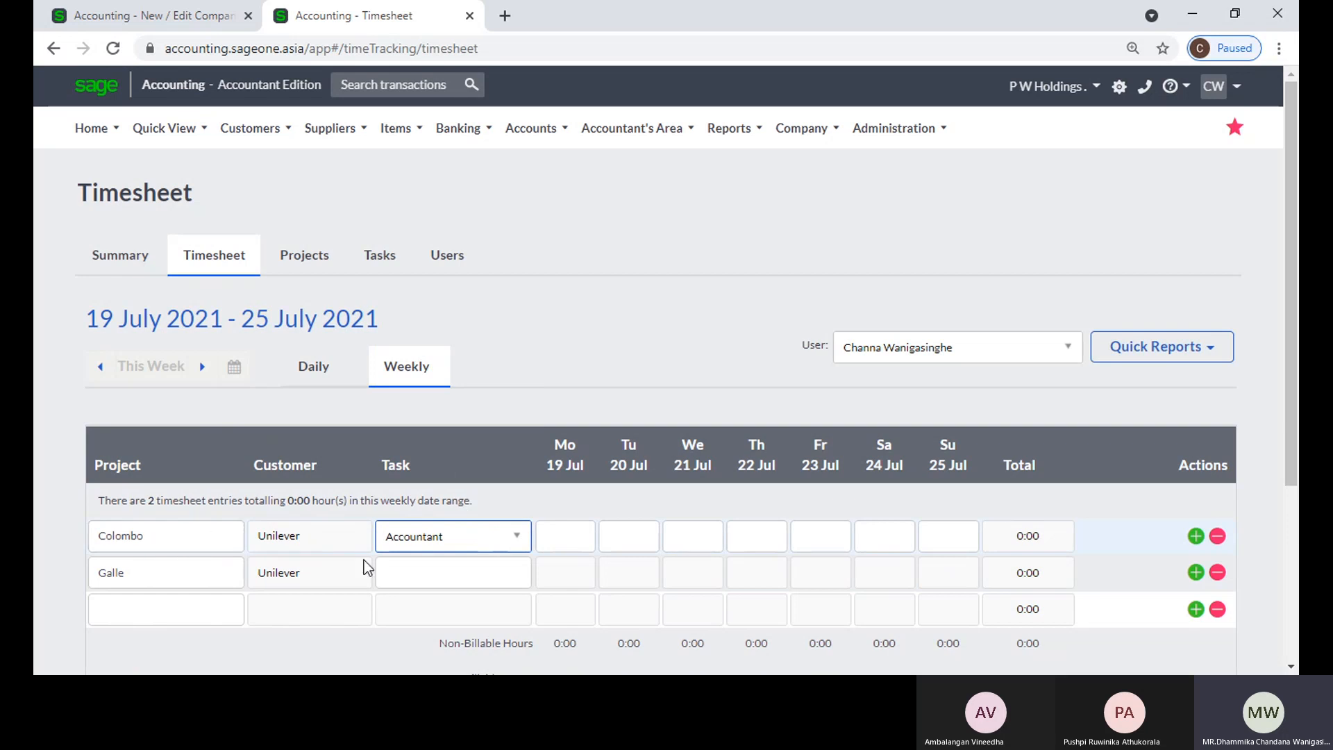
click(571, 541)
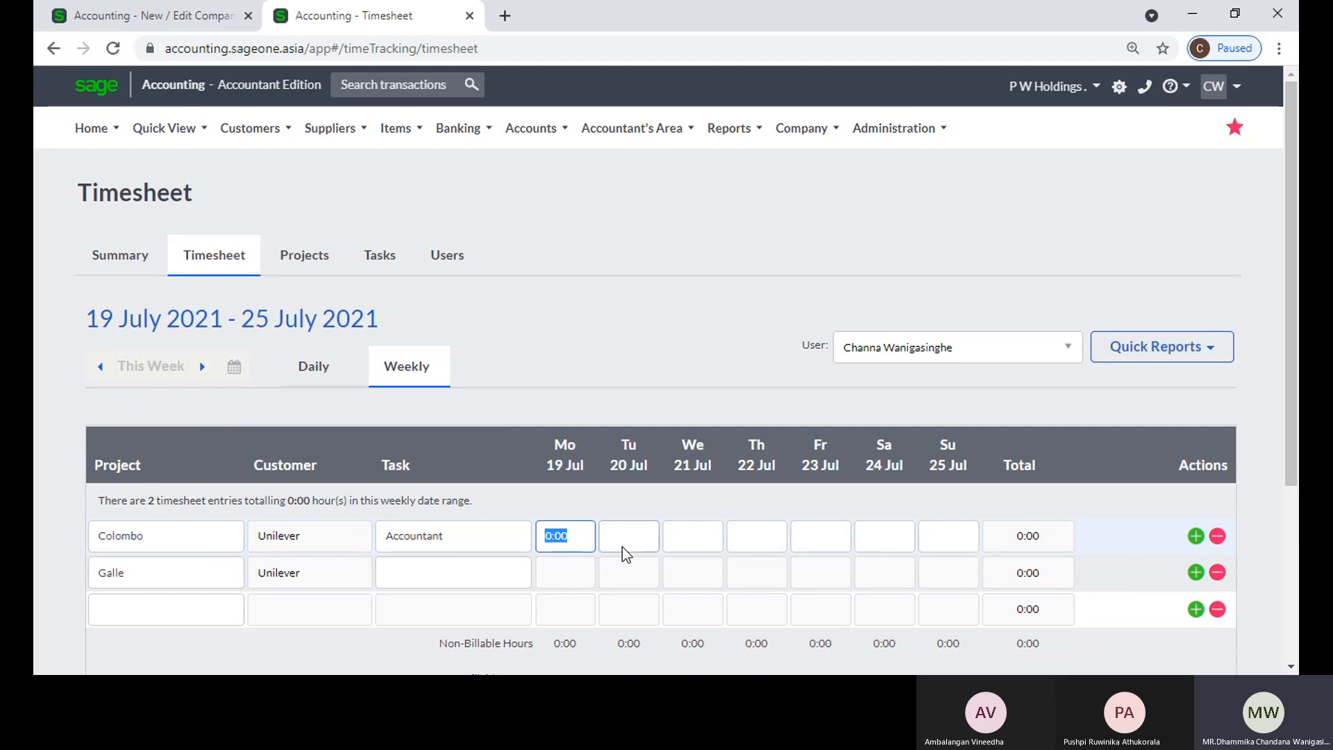
text(2)
click(625, 549)
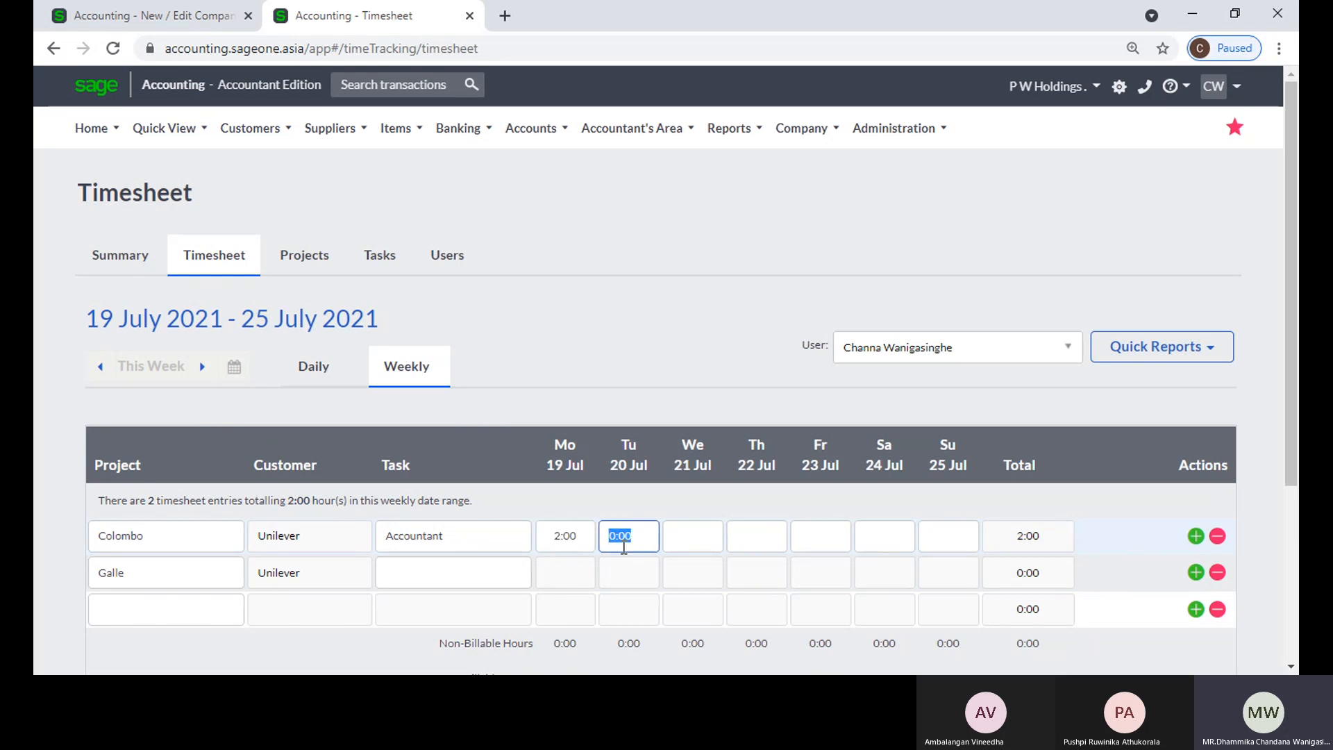
text(2)
key(Tab)
text(2)
key(Tab)
text(3)
key(Tab)
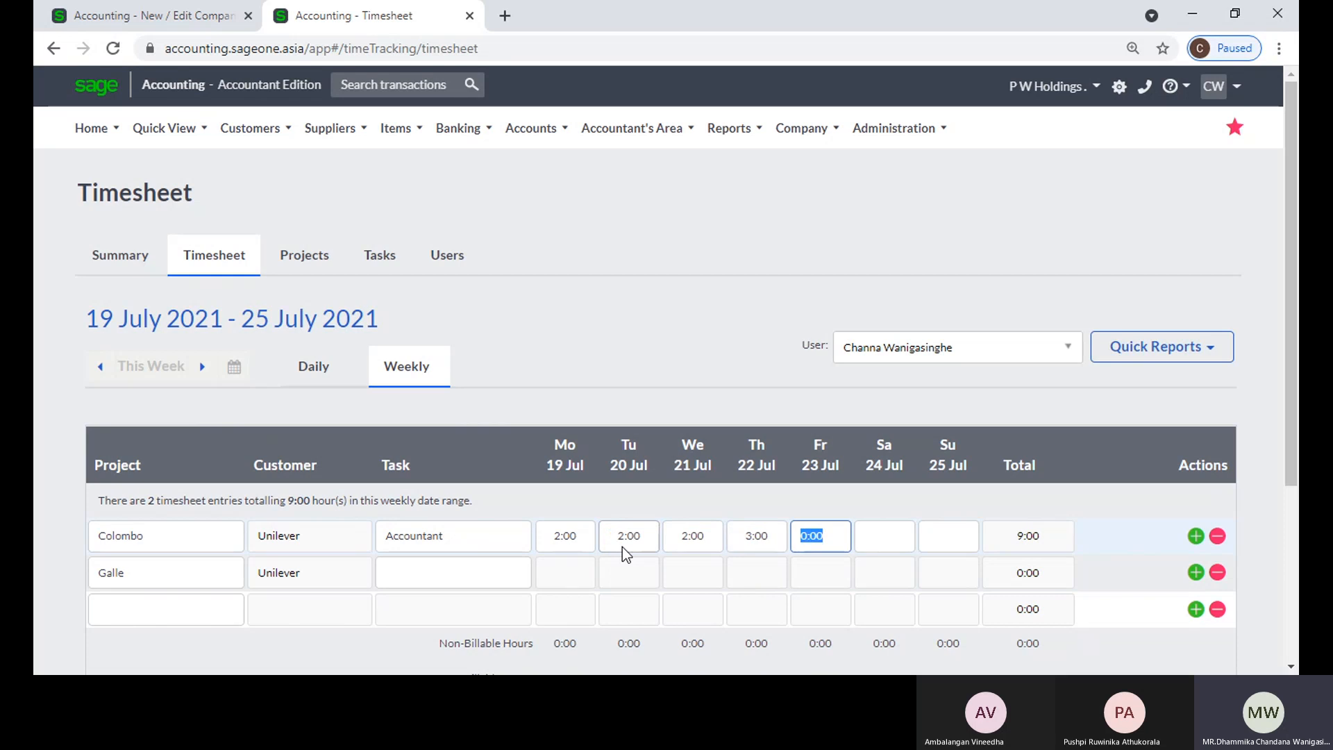
text(3)
key(Tab)
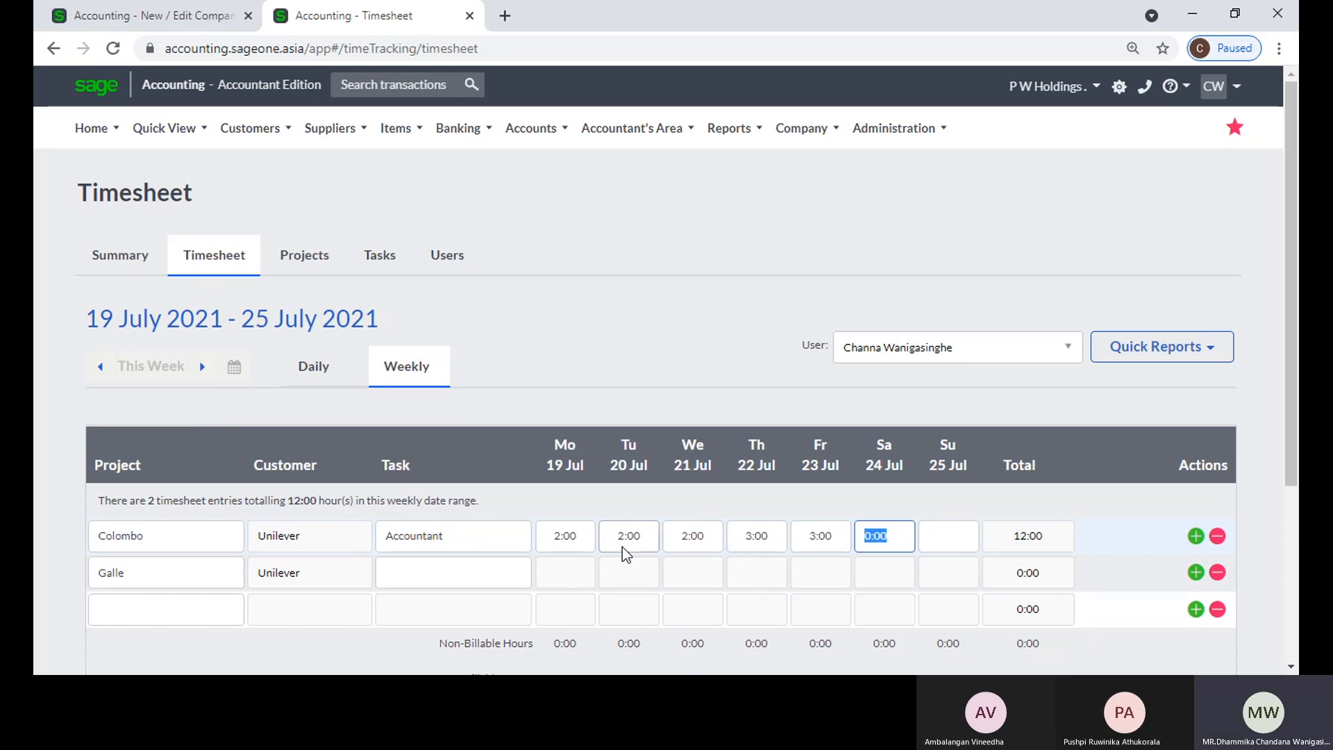
Step: Assign the Asst. Accountant task to the Galle entry, log 5 hours for each day from Monday to Friday, and save the timesheet
click(488, 568)
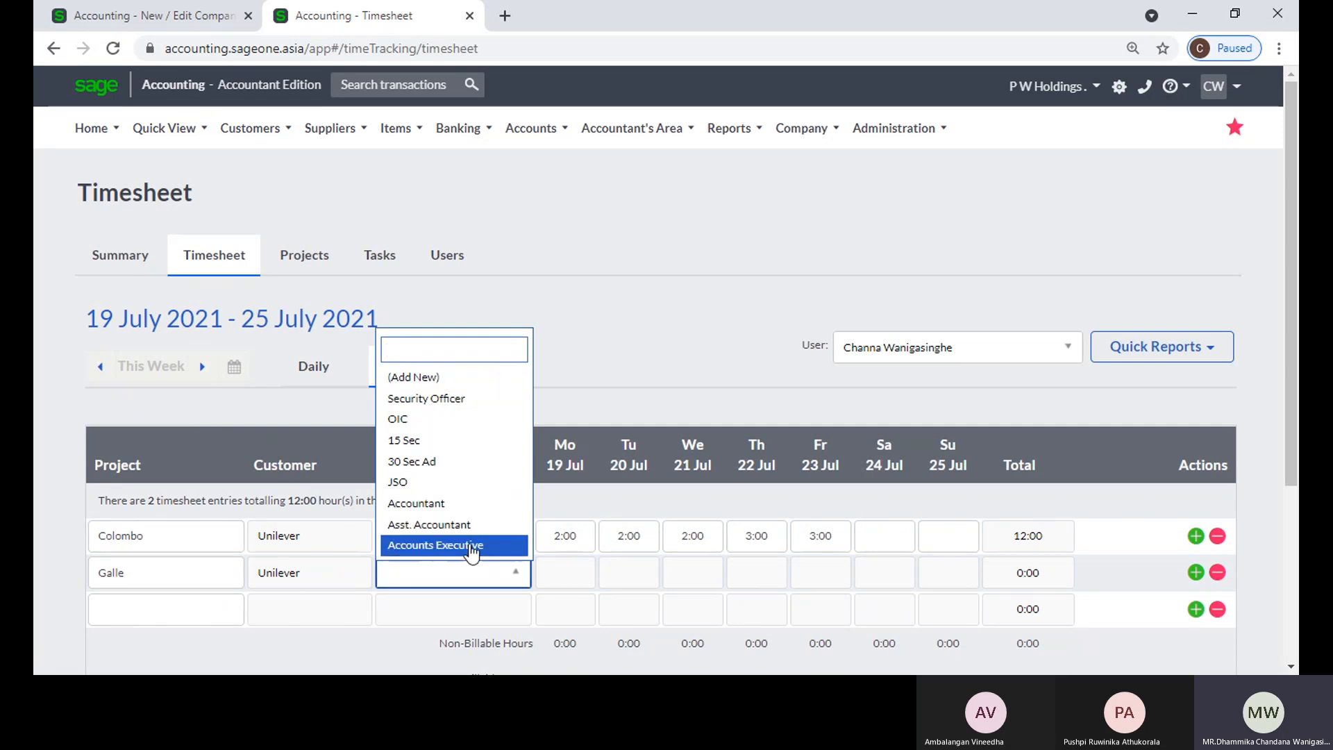
click(466, 526)
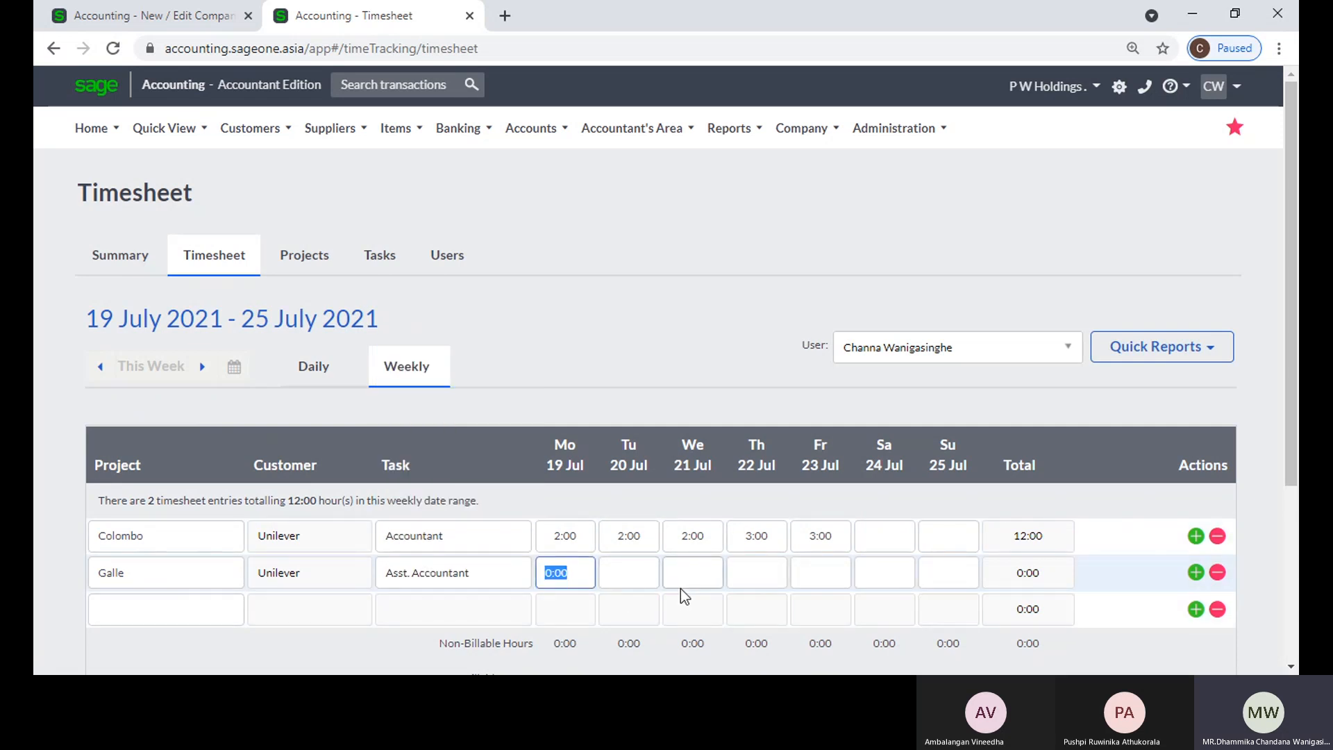
text(5)
key(Tab)
text(5)
key(Tab)
text(5)
key(Tab)
text(5)
key(Tab)
text(5)
key(Tab)
click(688, 315)
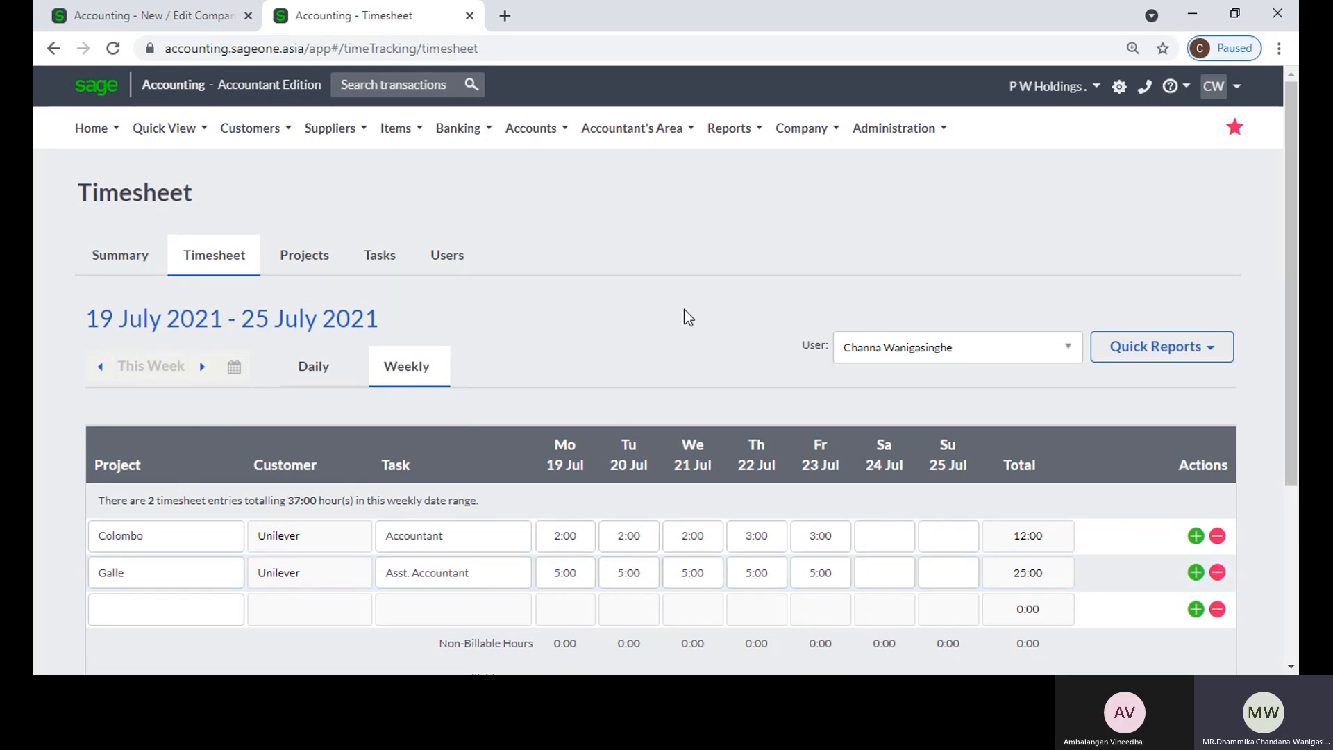
scroll(522, 542, down, 3)
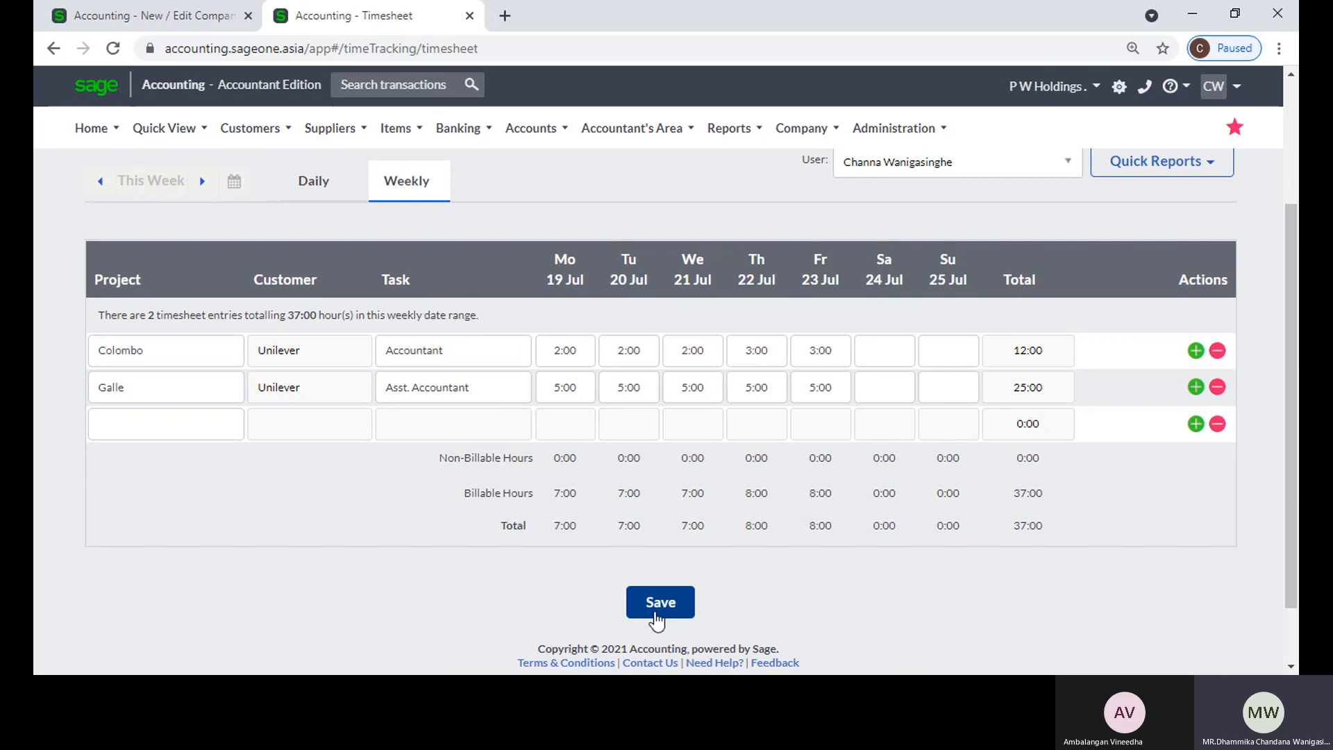
click(655, 612)
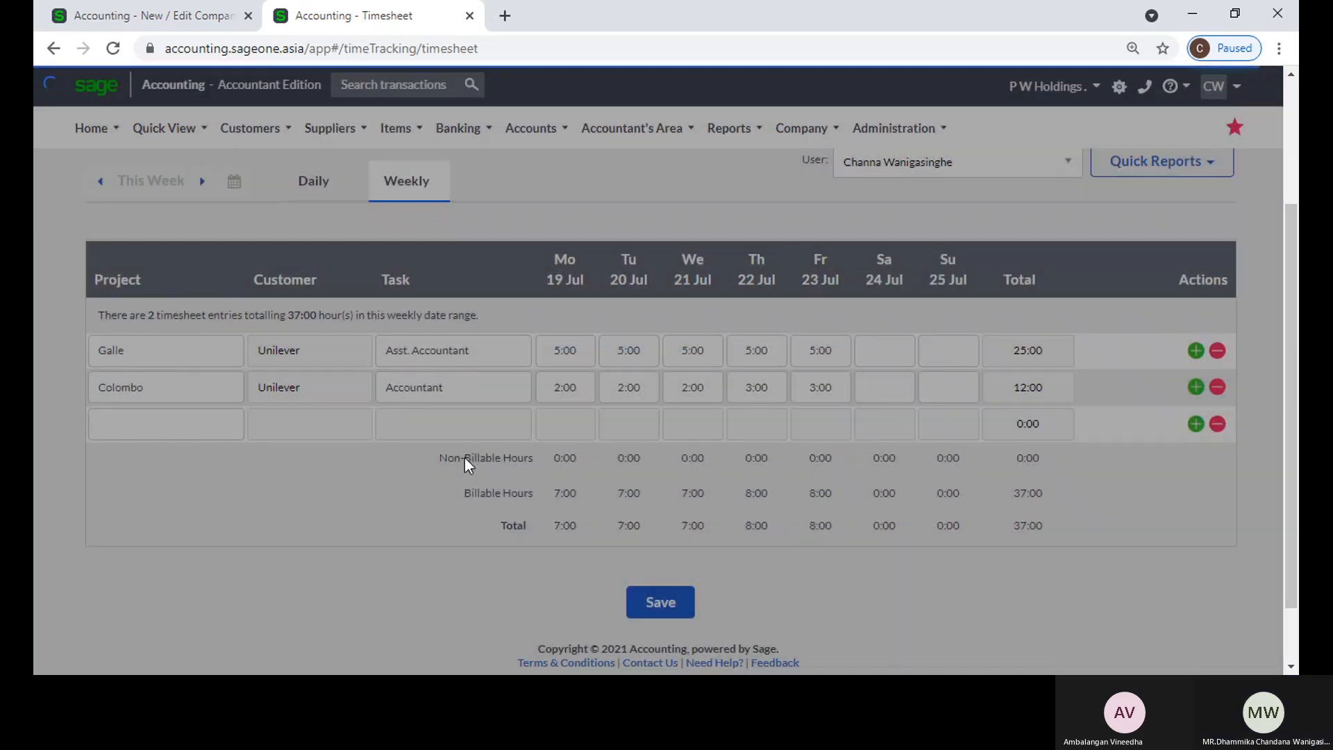
Step: Start a new customer tax invoice and select Unilever as the customer
scroll(464, 457, up, 3)
mouse_move(259, 138)
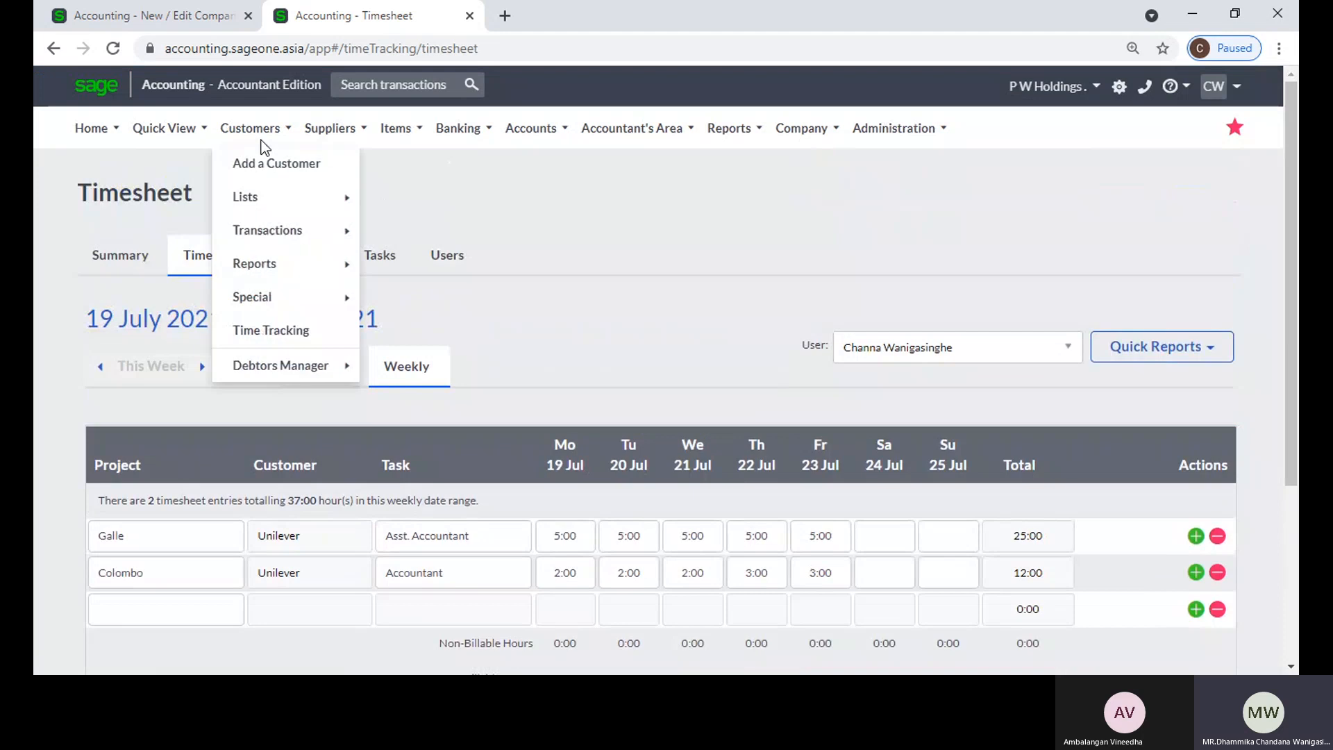
mouse_move(273, 227)
click(436, 297)
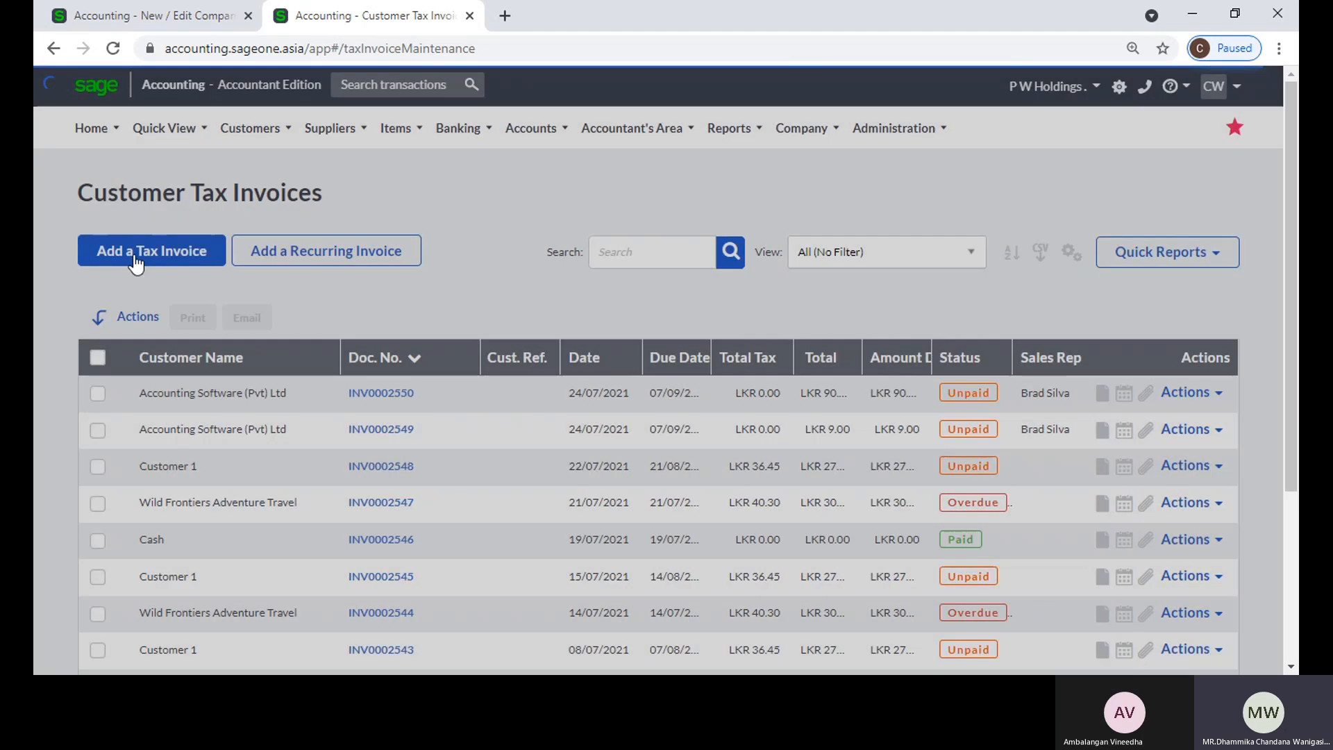
click(135, 262)
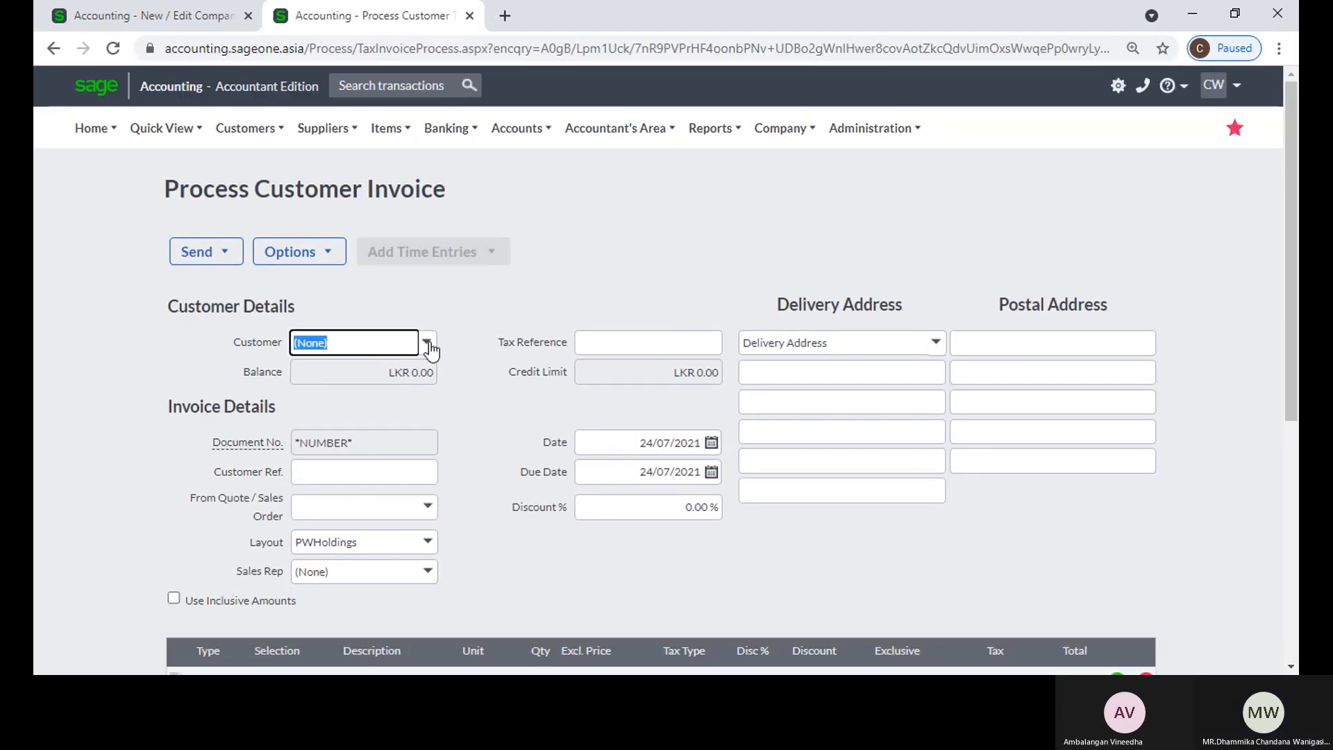
click(428, 345)
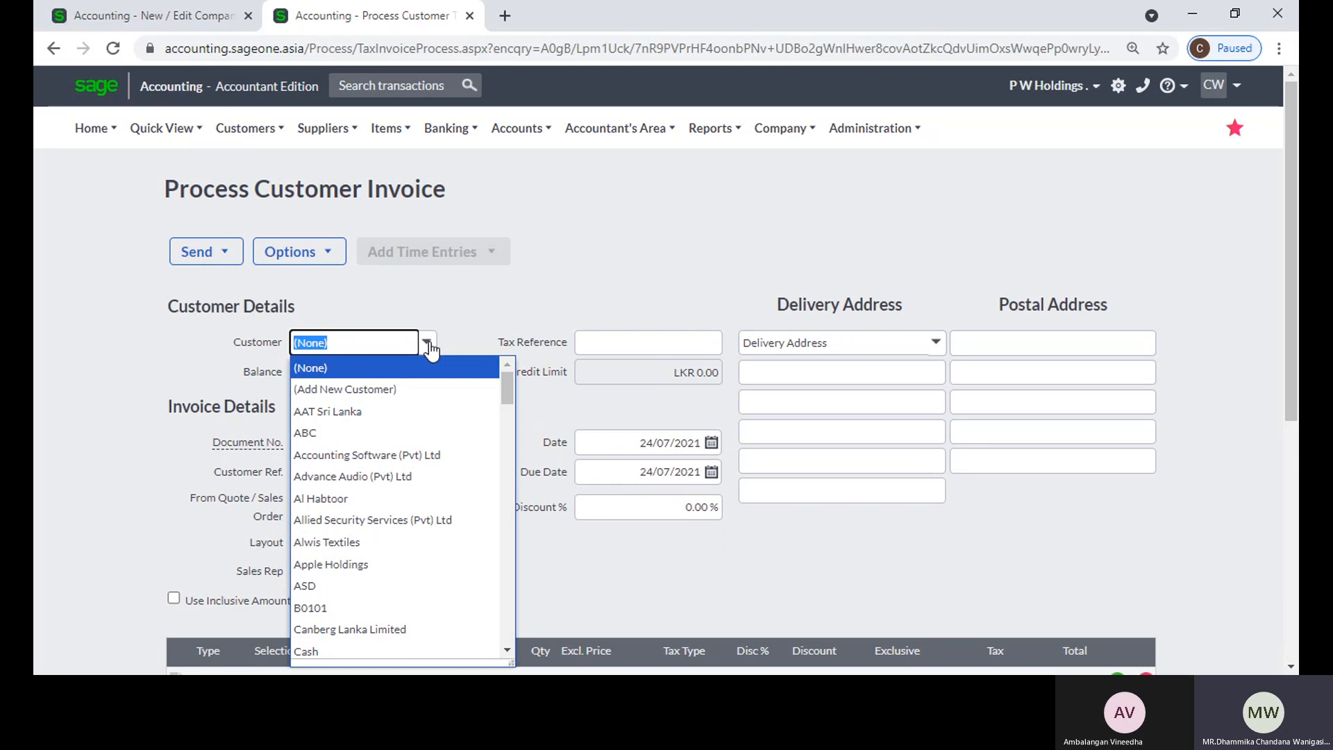
text(Unilever)
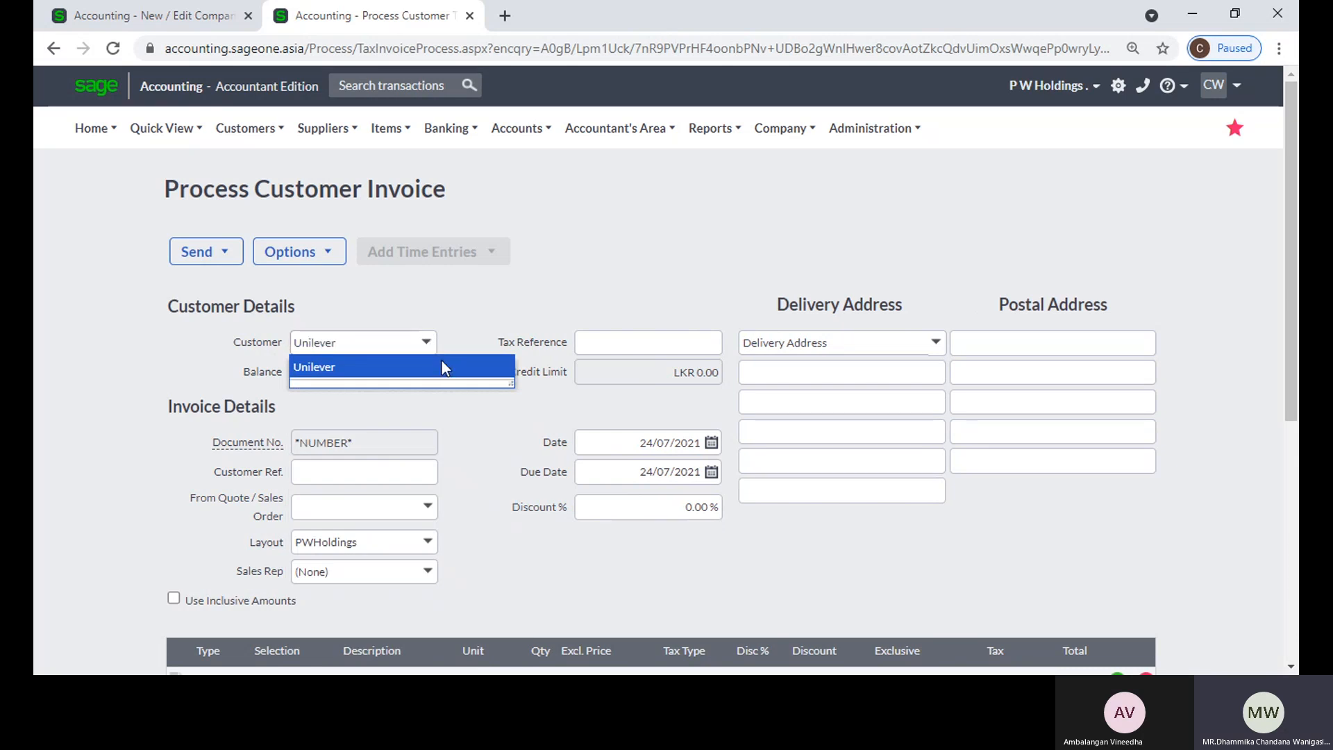
click(442, 368)
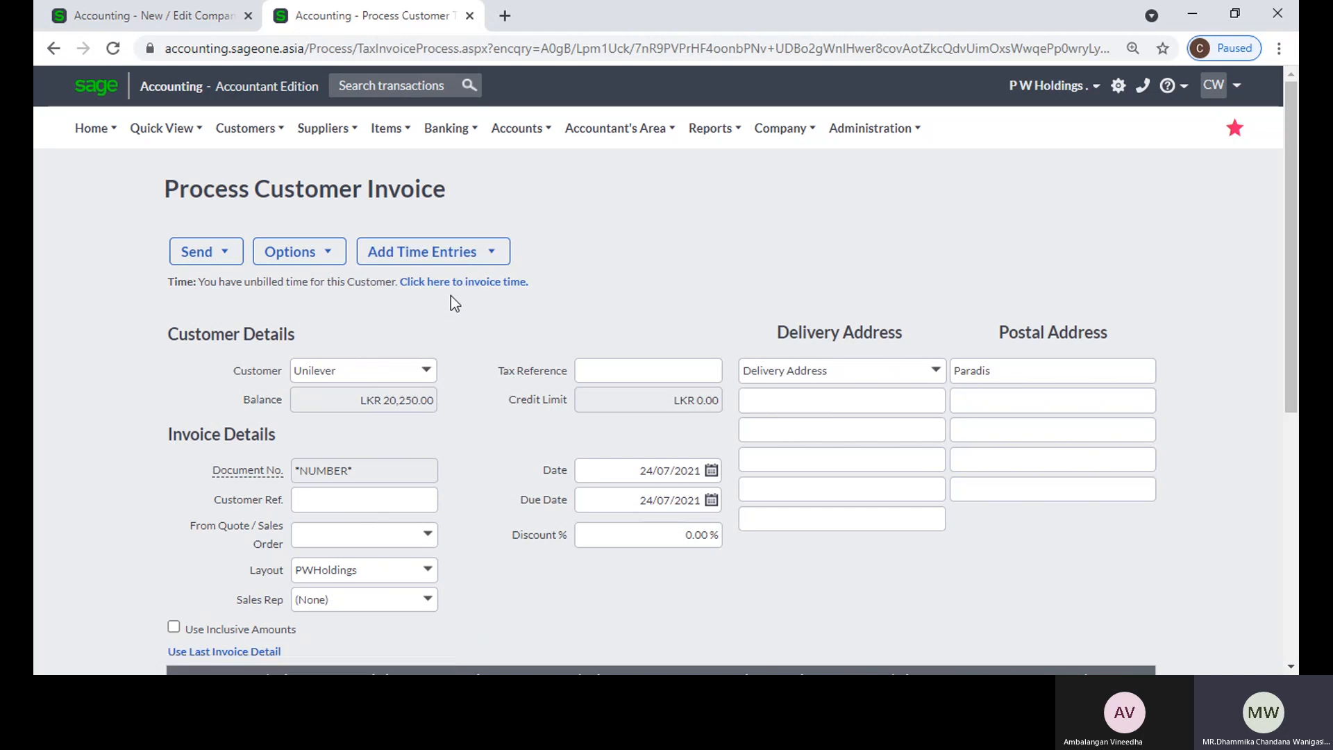
Step: Compare the Add Time Entries option by switching the invoice customer to Sunlight and back to Unilever
mouse_move(448, 275)
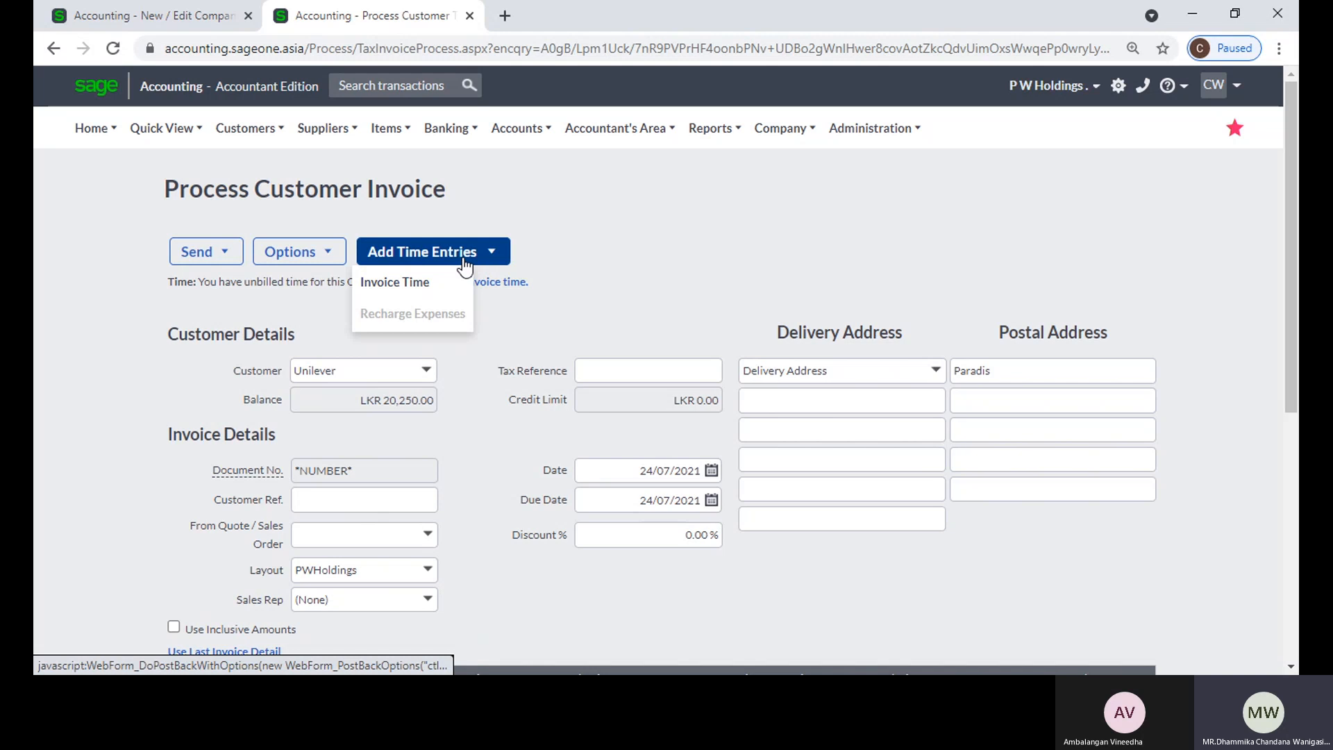
click(433, 373)
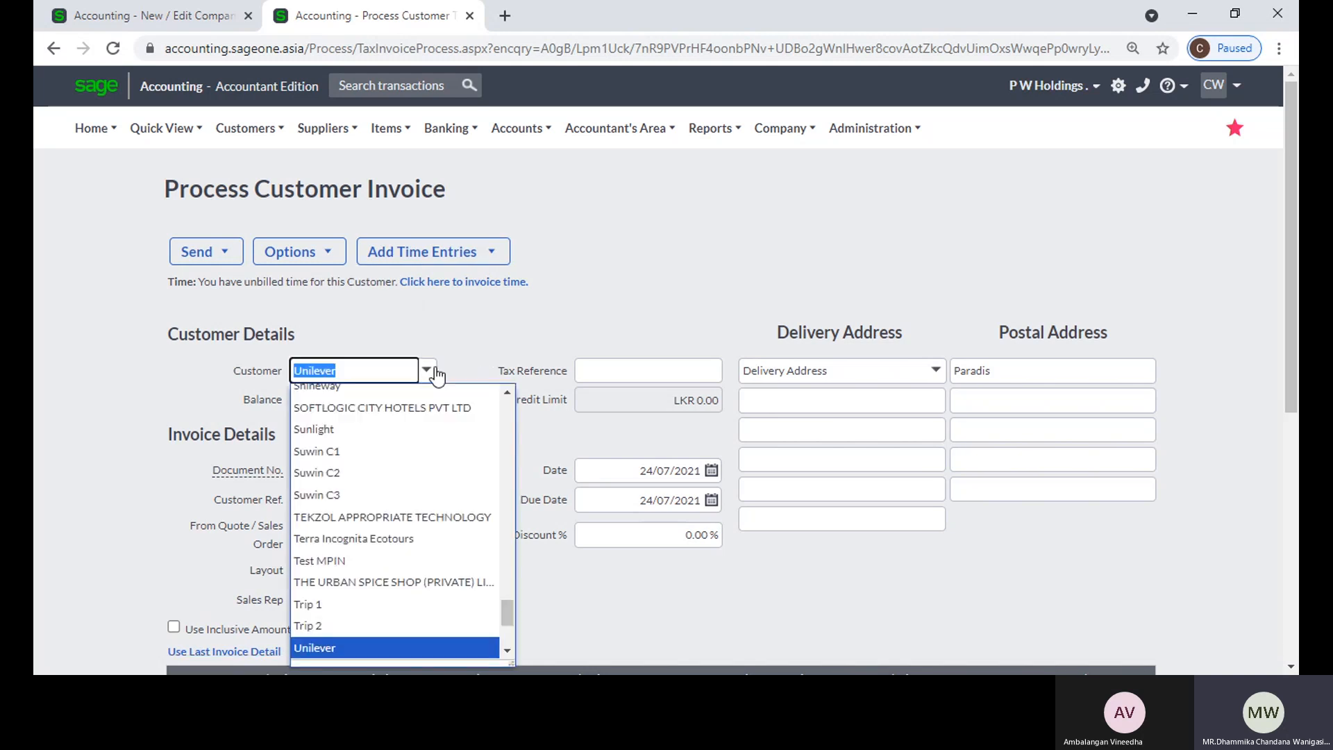
click(401, 431)
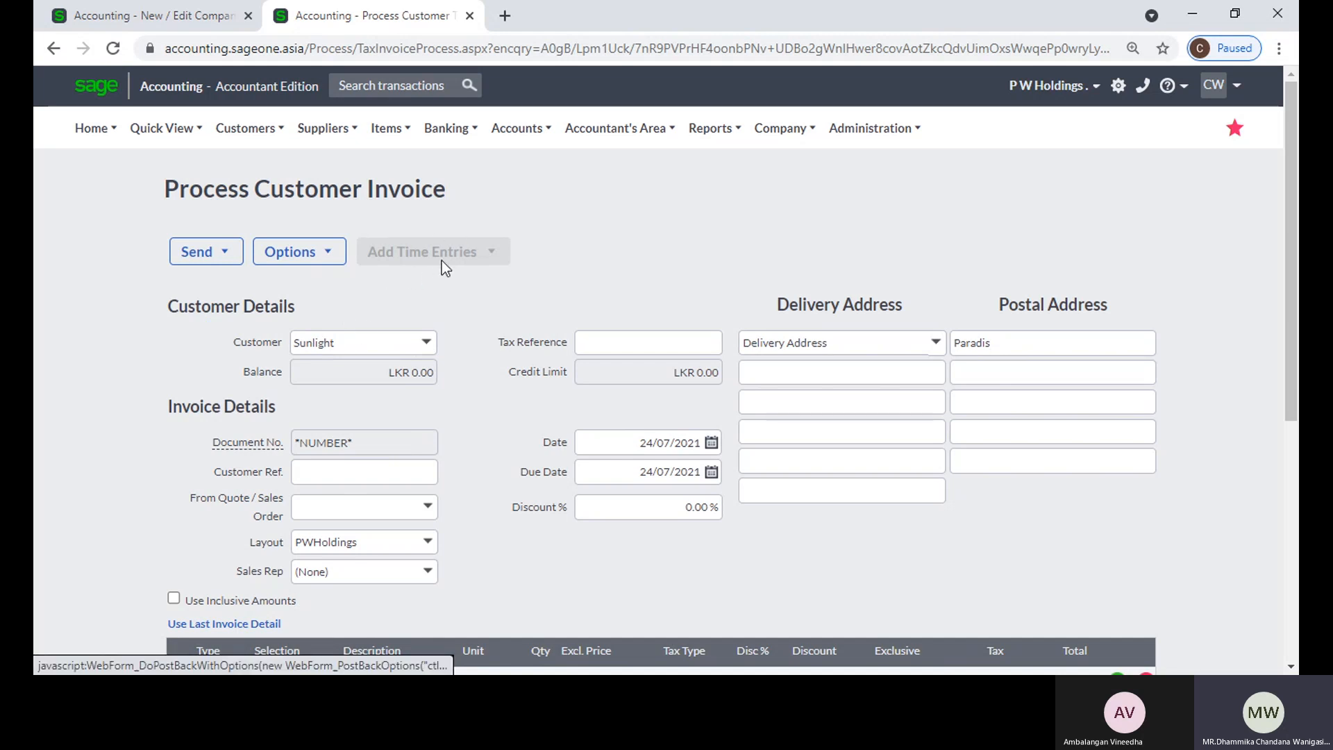
click(426, 343)
text(Unilever)
click(444, 366)
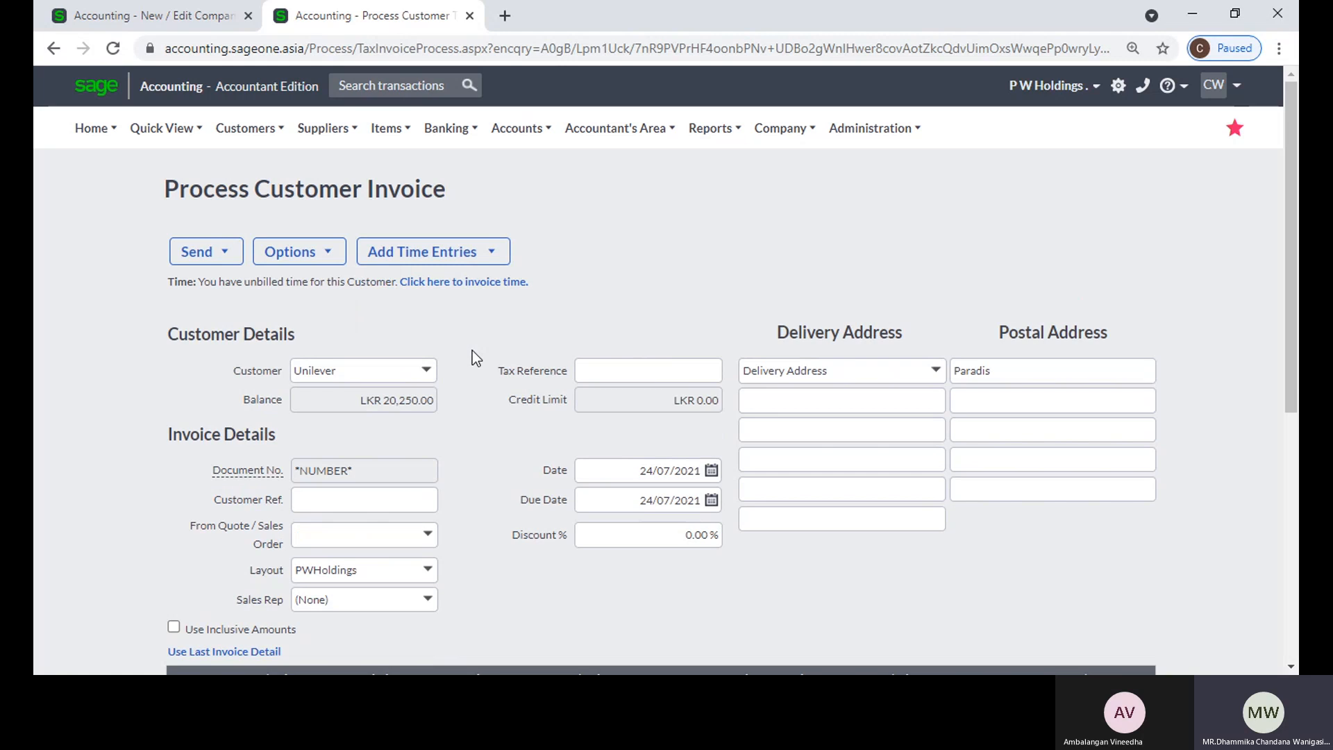
Step: Create detailed invoice lines from all of Unilever's unbilled timesheet entries and review the lines and totals on the invoice
scroll(472, 403, down, 3)
scroll(471, 402, up, 3)
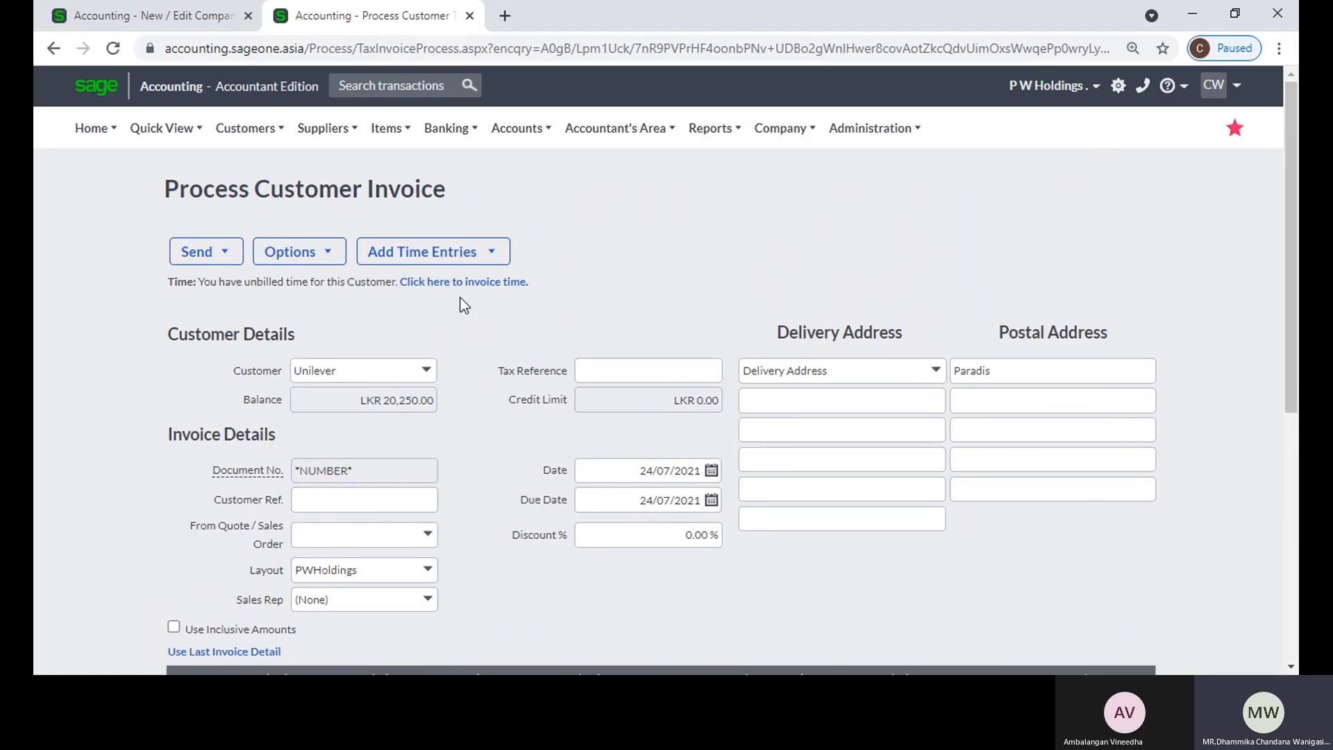
mouse_move(450, 260)
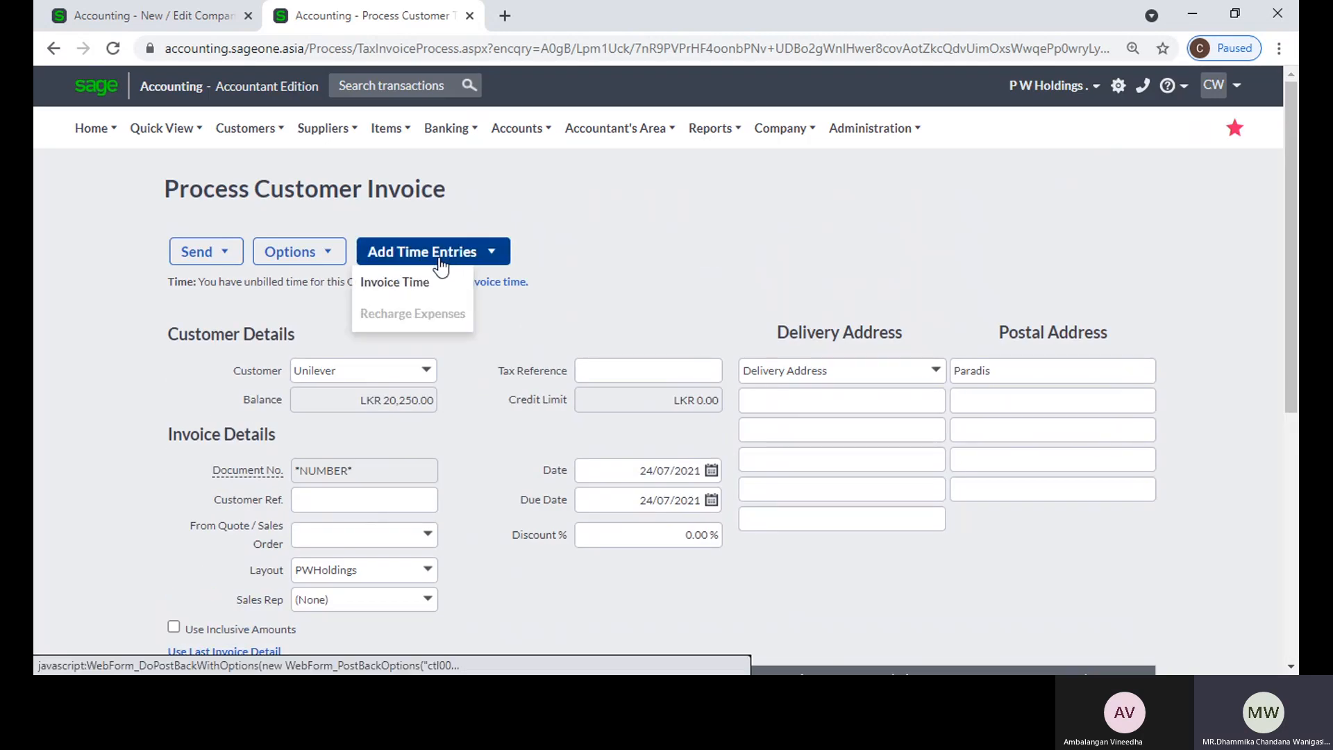
click(435, 295)
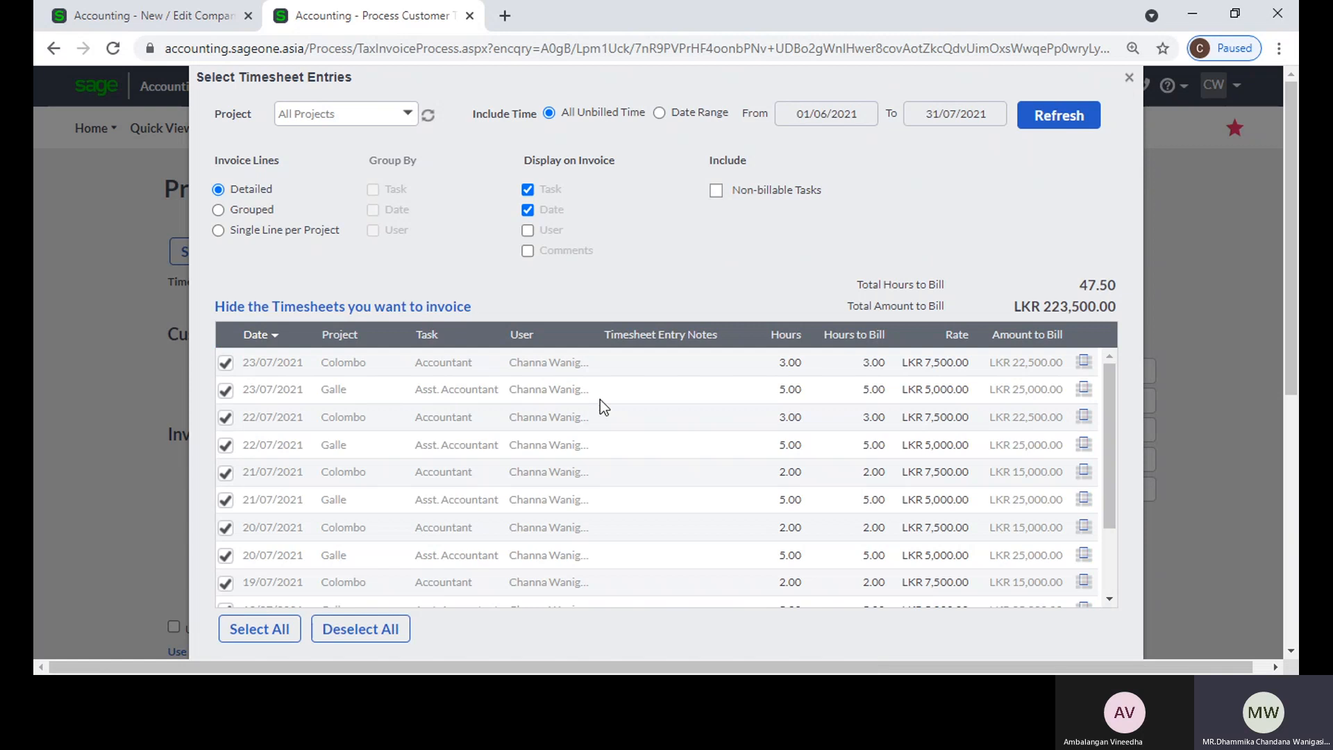
scroll(481, 406, down, 3)
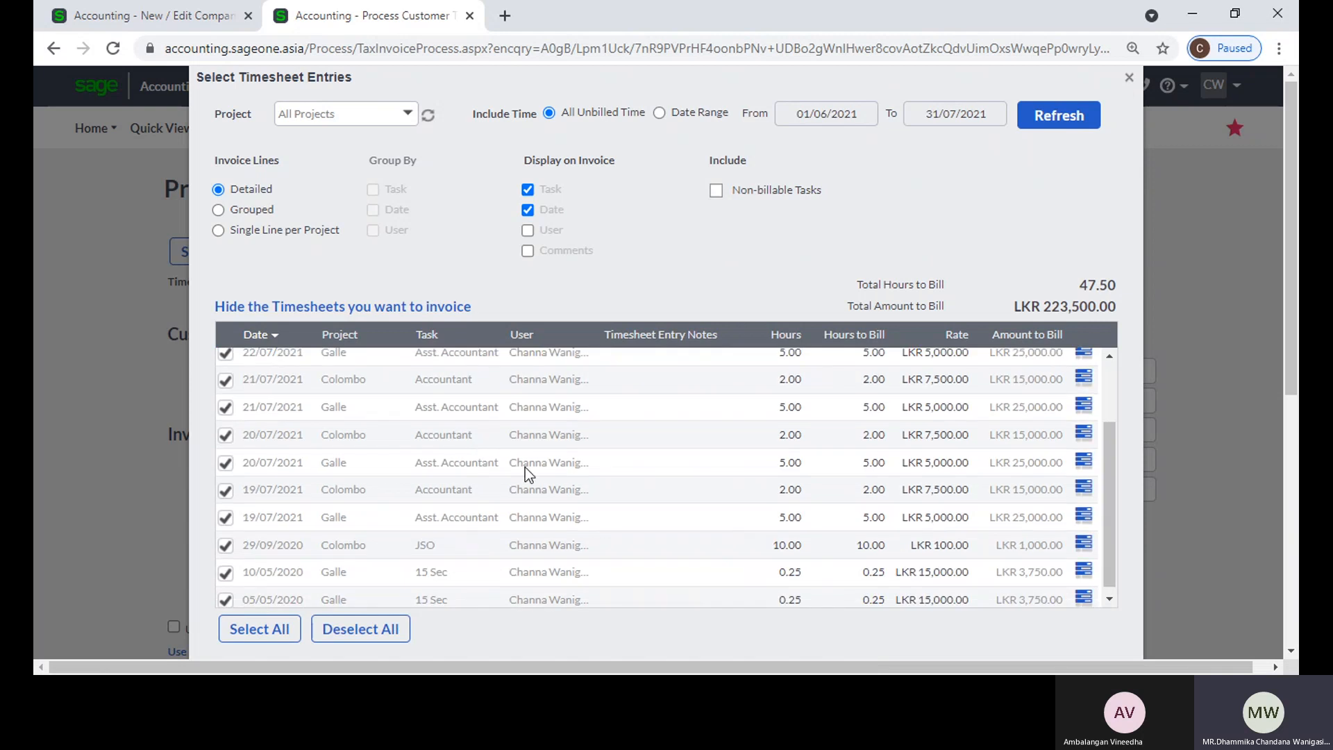
scroll(526, 467, up, 3)
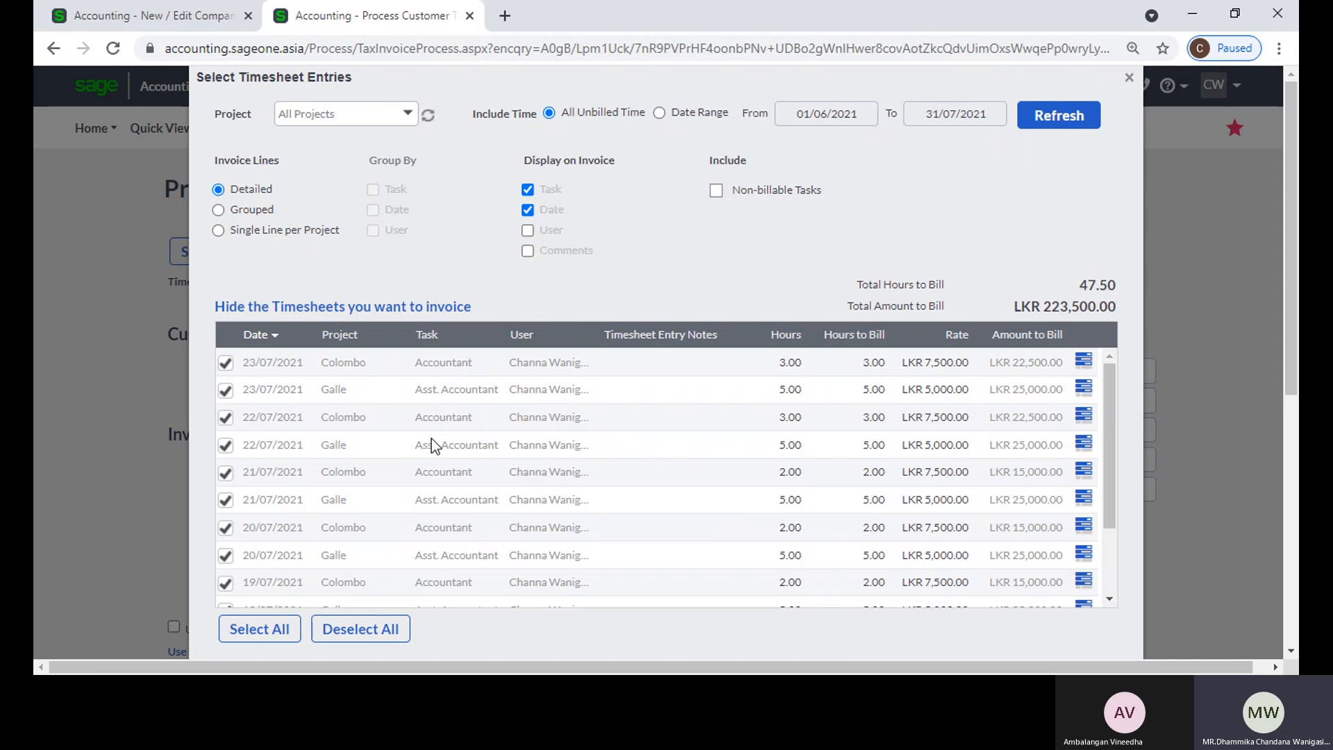
scroll(715, 306, down, 3)
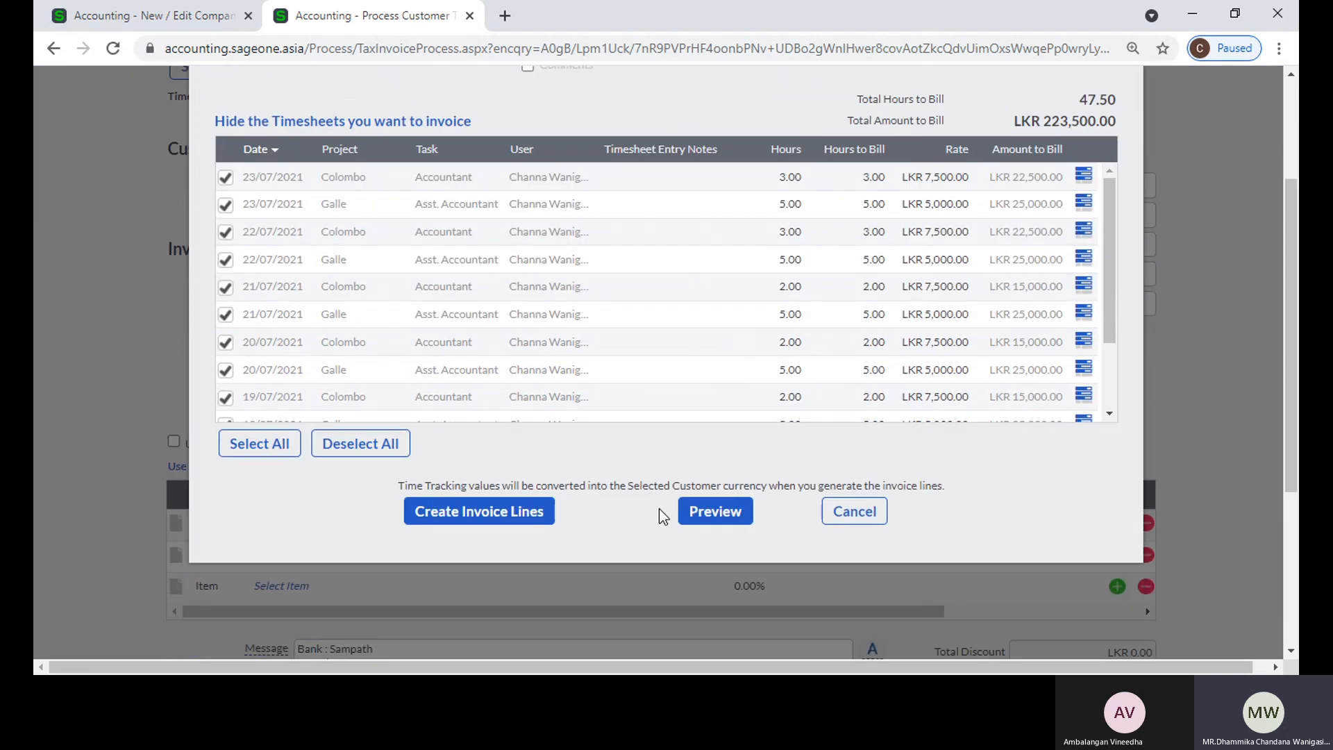
click(477, 513)
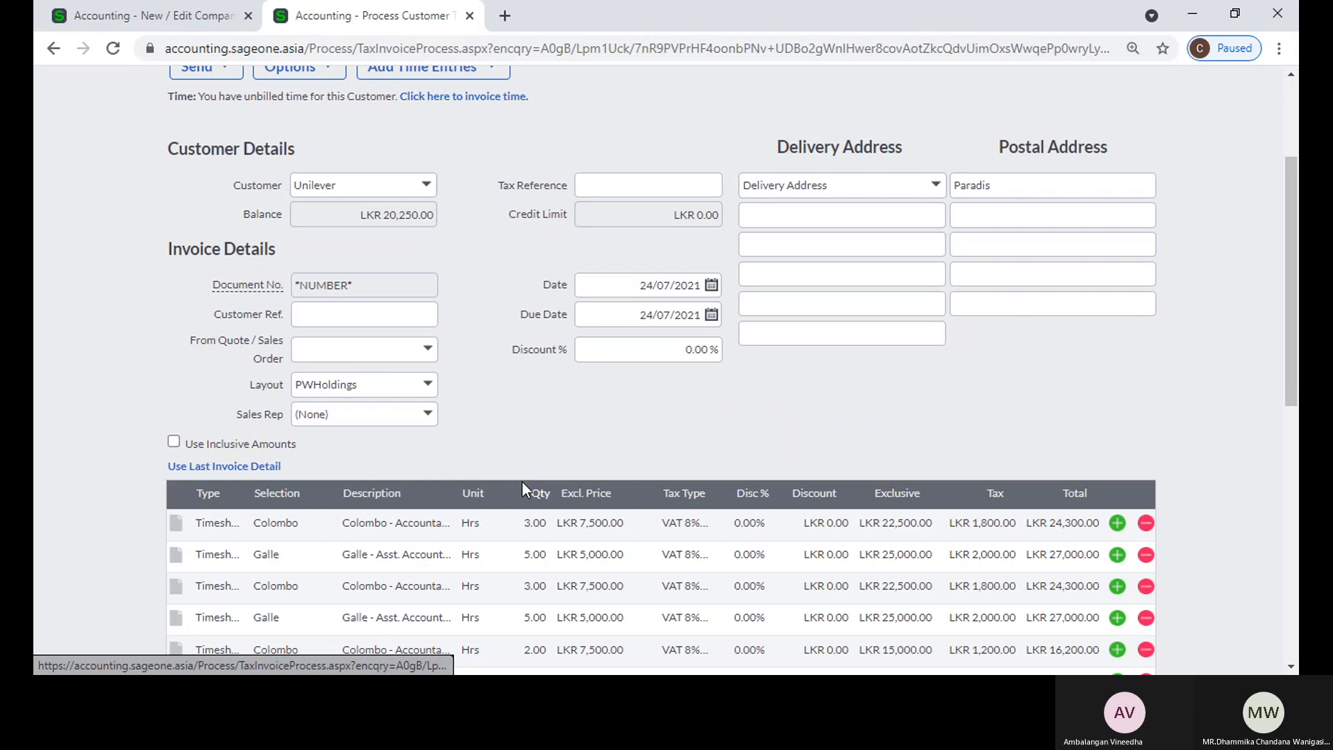
scroll(522, 483, down, 4)
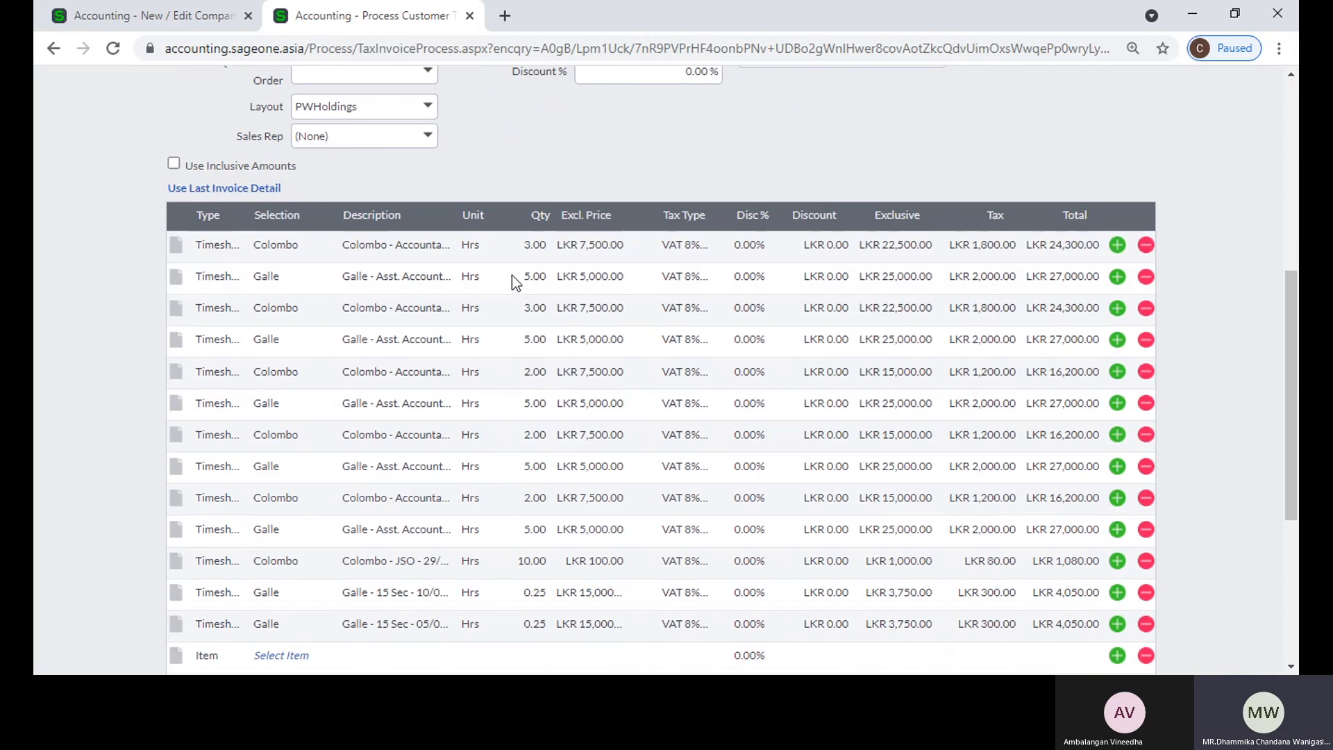
scroll(468, 403, up, 4)
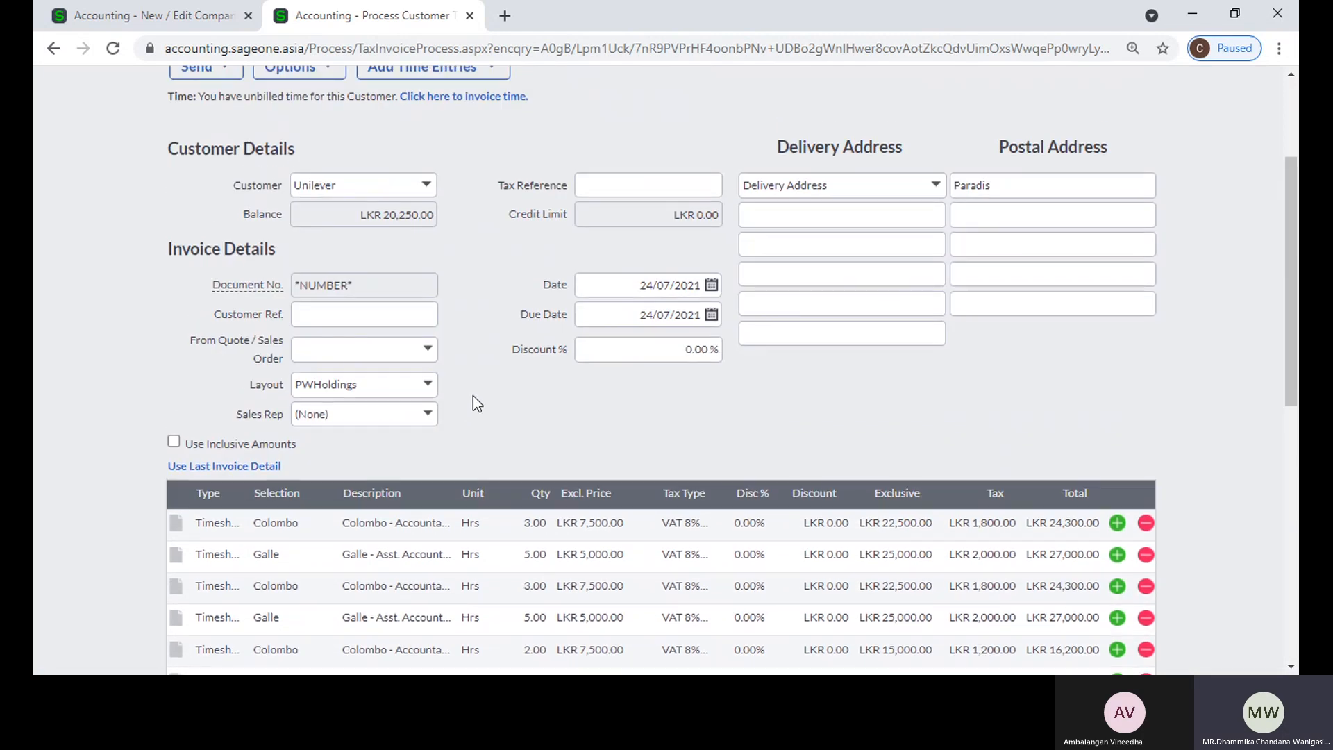
scroll(473, 395, down, 3)
scroll(614, 493, down, 4)
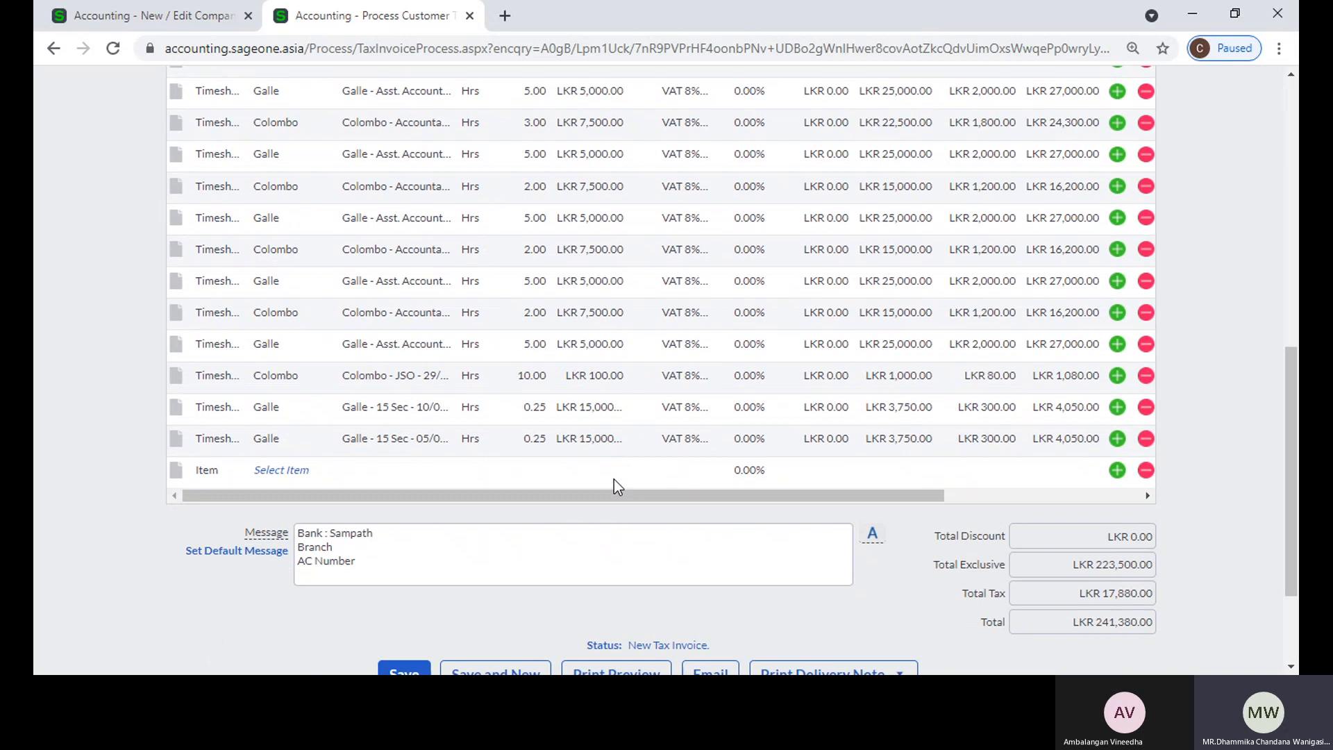
Step: Examine the Colombo and Galle time entry lines on the Unilever invoice against the invoice totals
scroll(630, 464, up, 4)
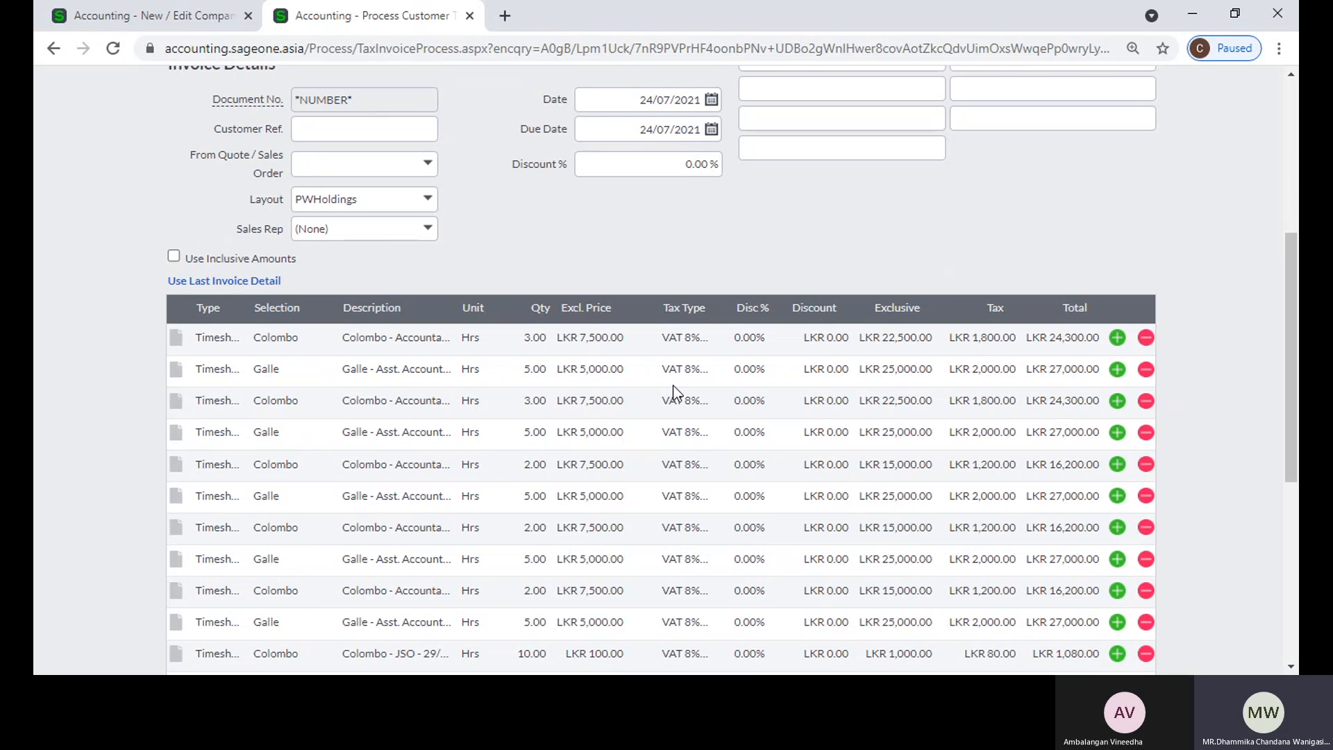
scroll(672, 391, down, 5)
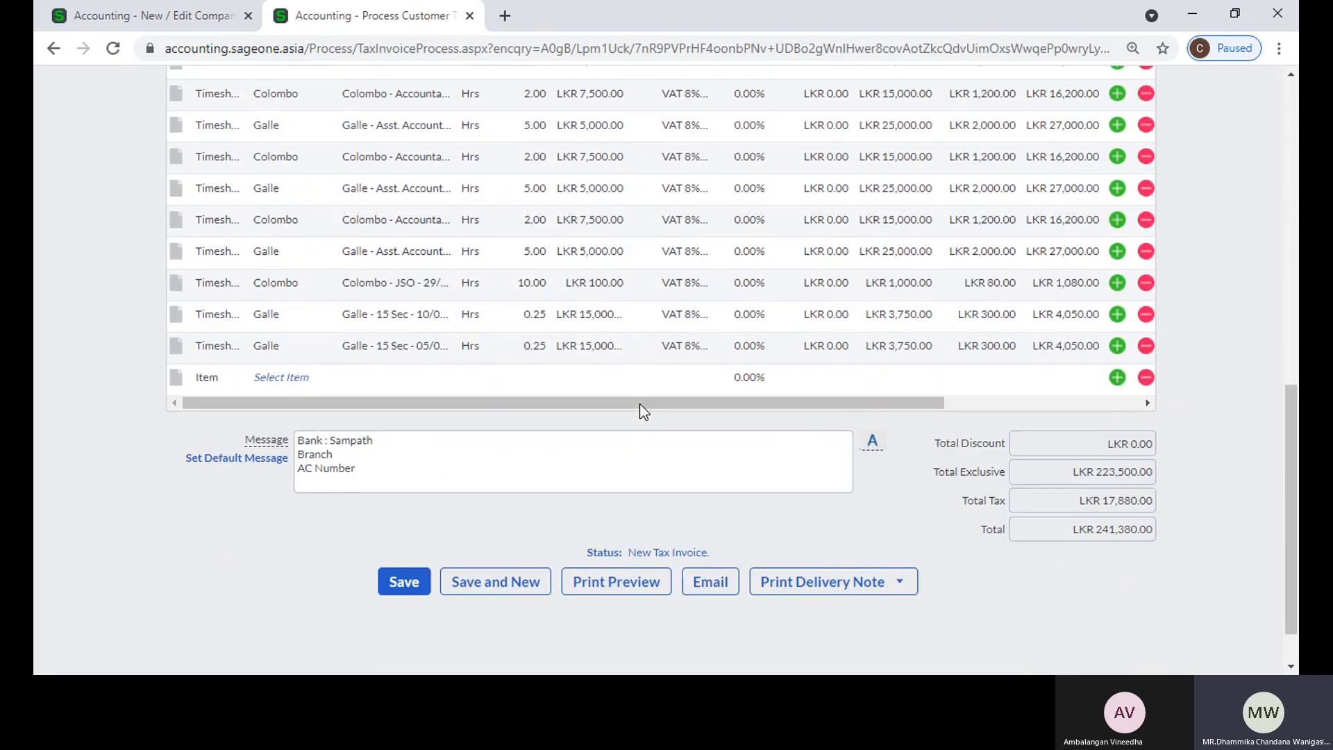
scroll(577, 401, up, 1)
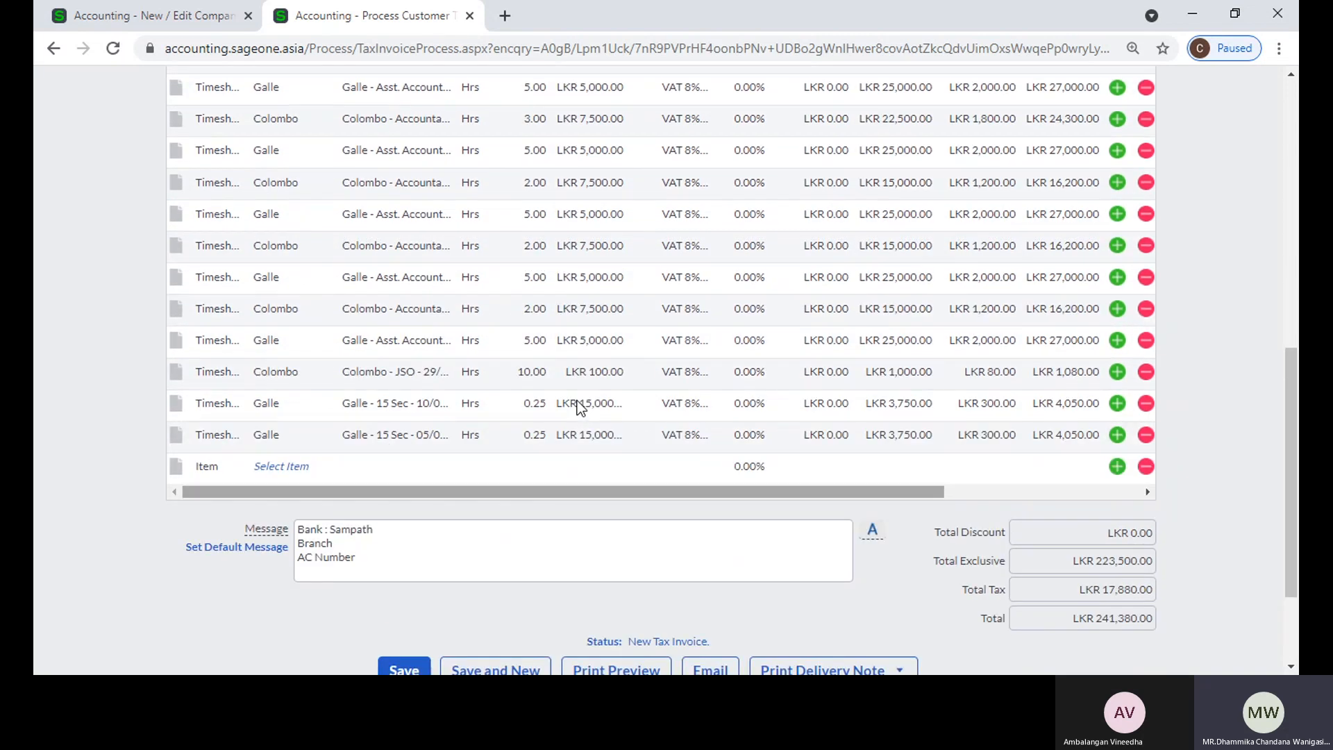
scroll(577, 401, up, 3)
scroll(577, 401, down, 3)
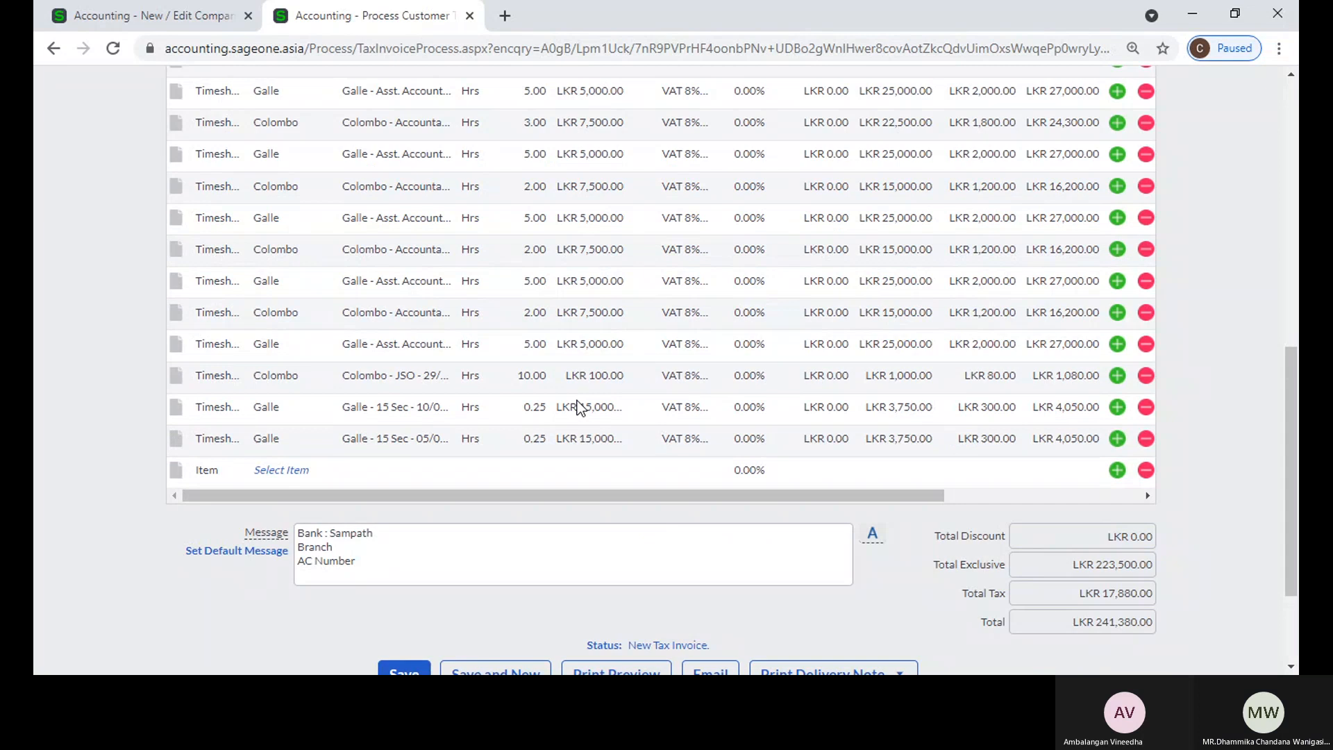
scroll(577, 407, down, 1)
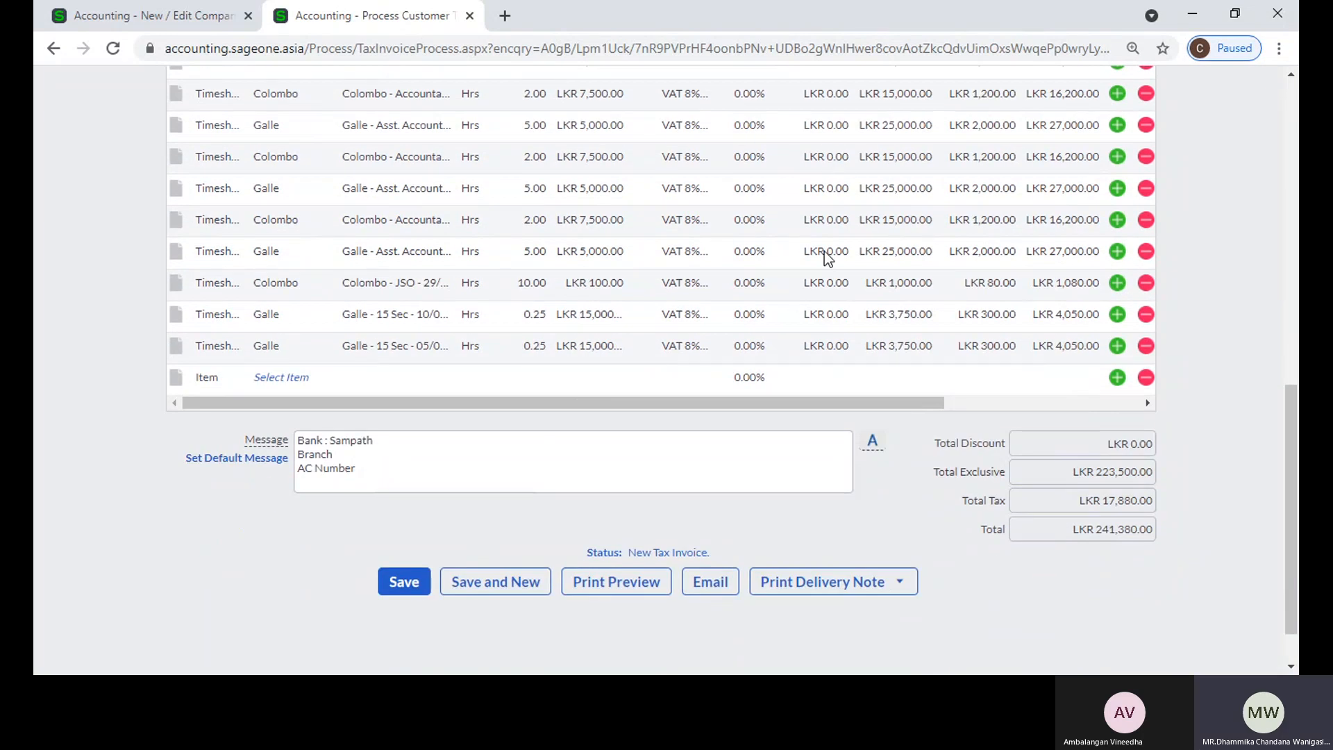
scroll(822, 251, up, 2)
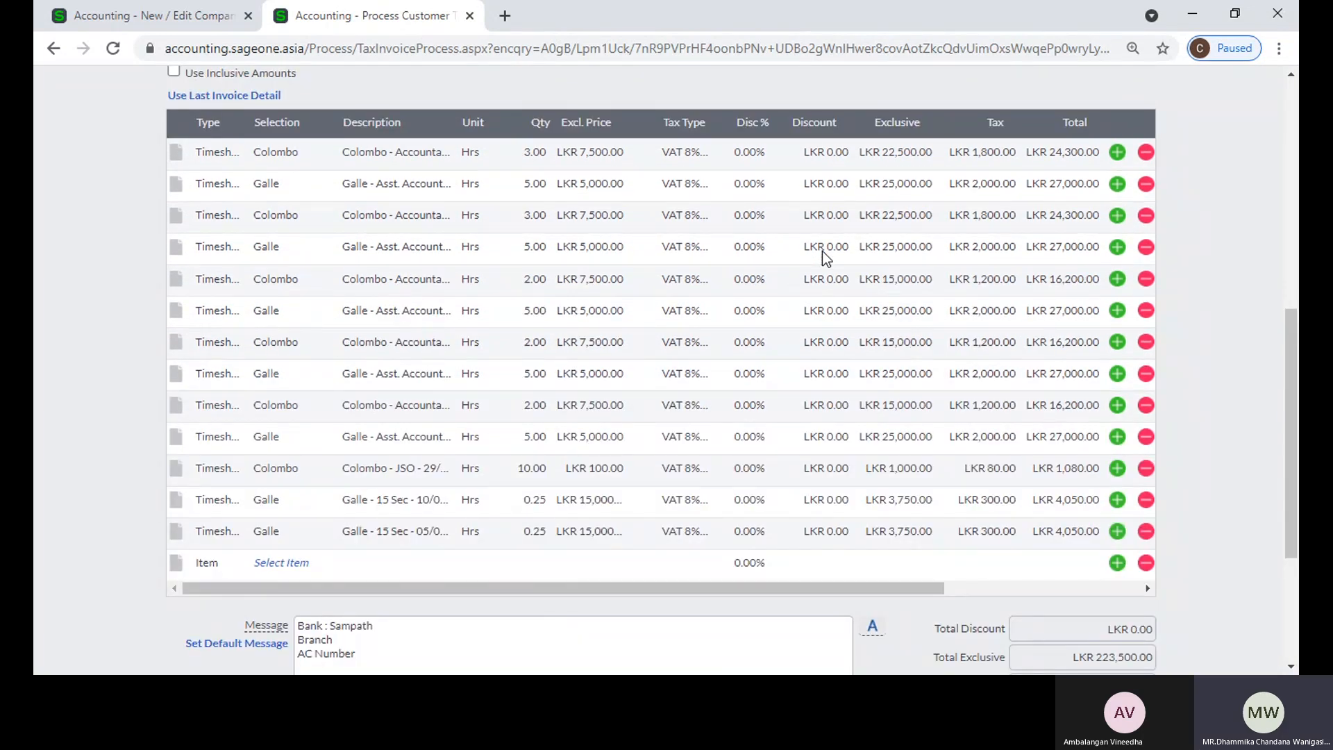
scroll(822, 252, up, 2)
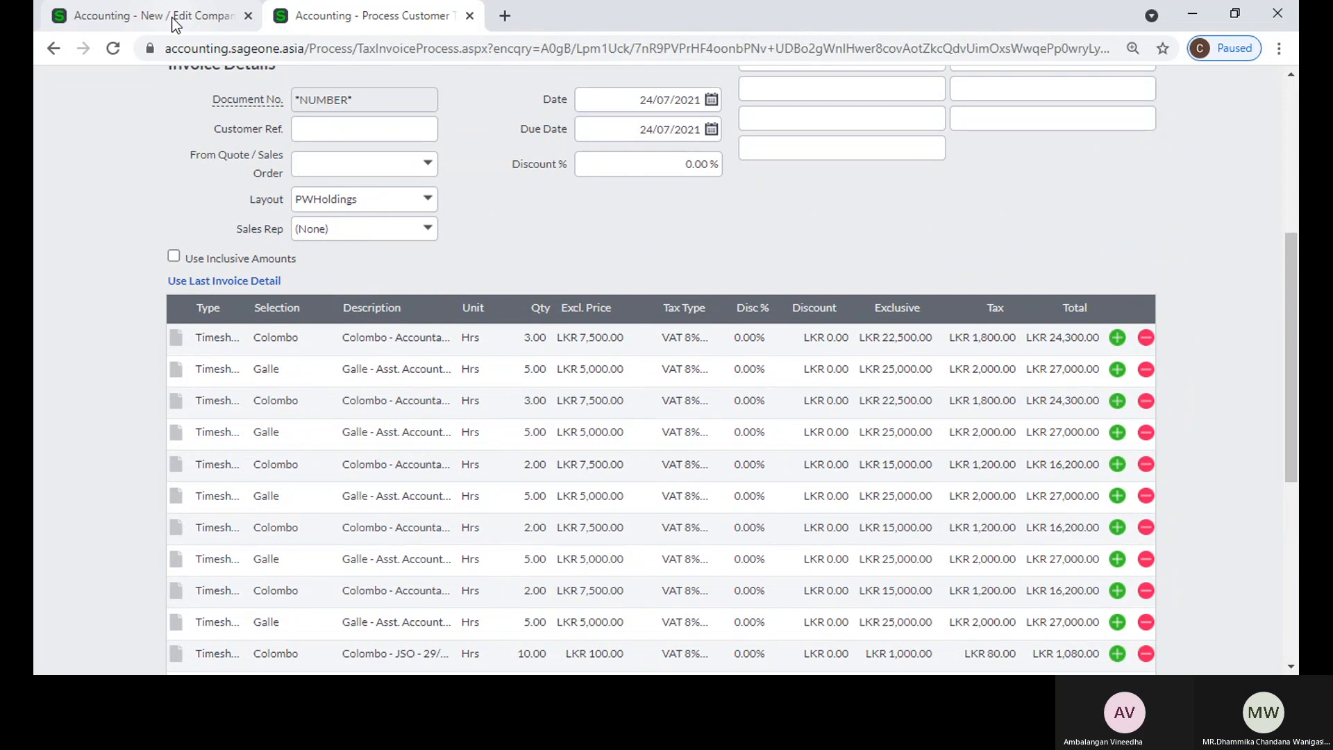
Step: Check the company's Time Tracking Settings, return to the unsaved Unilever invoice, and leave it without saving to open Time Tracking
click(173, 20)
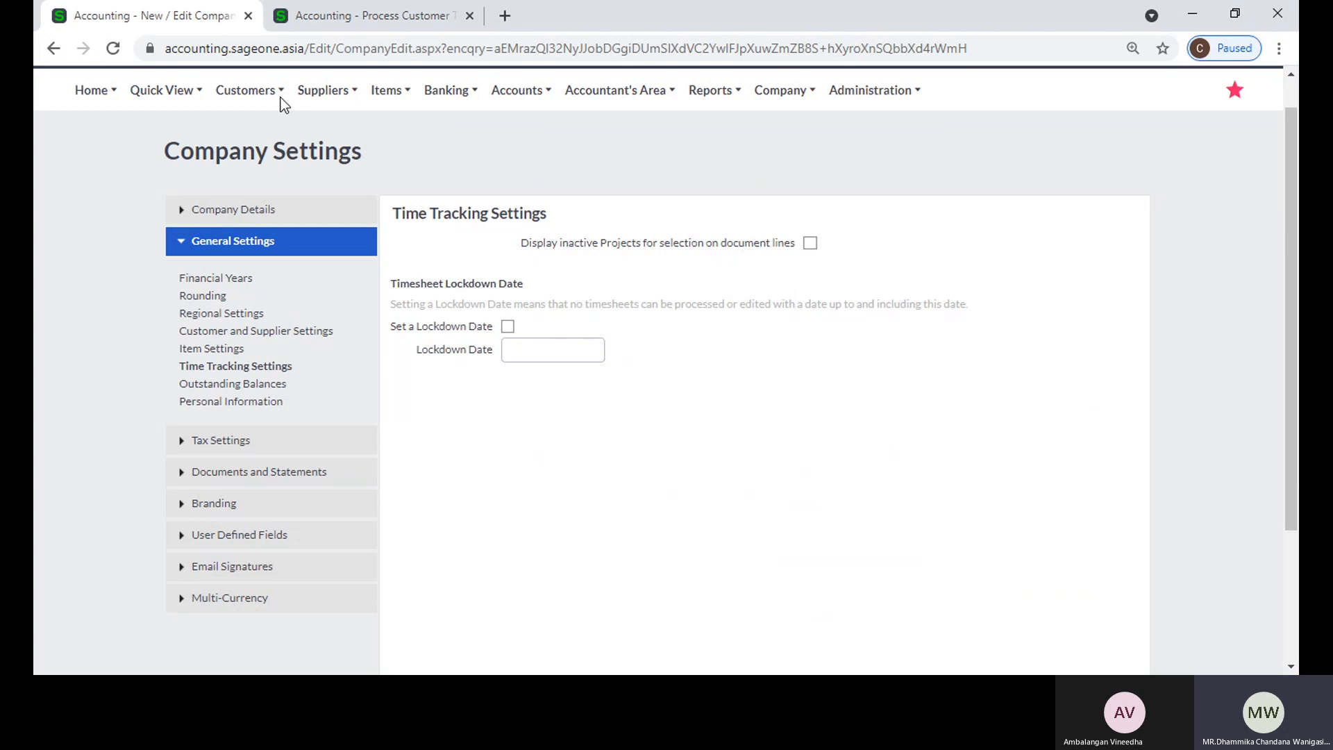
click(337, 29)
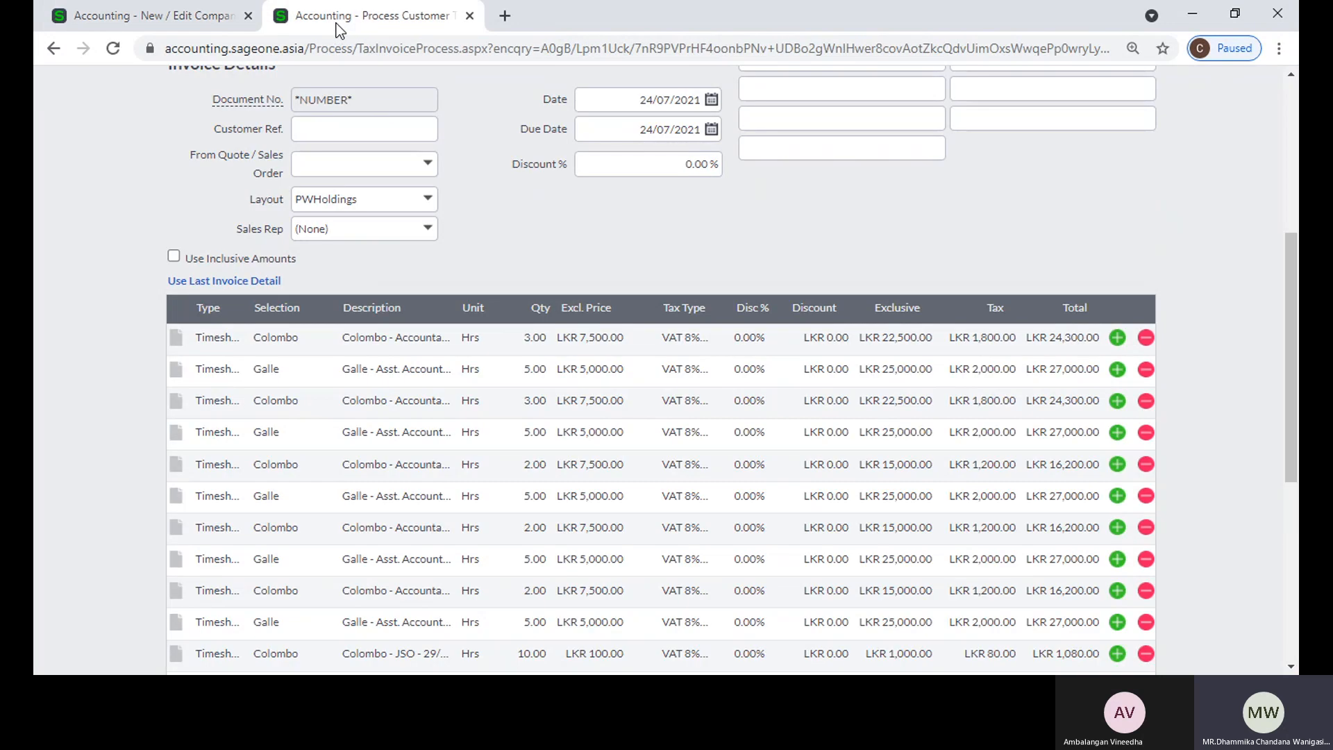
scroll(169, 179, up, 5)
mouse_move(250, 129)
click(280, 314)
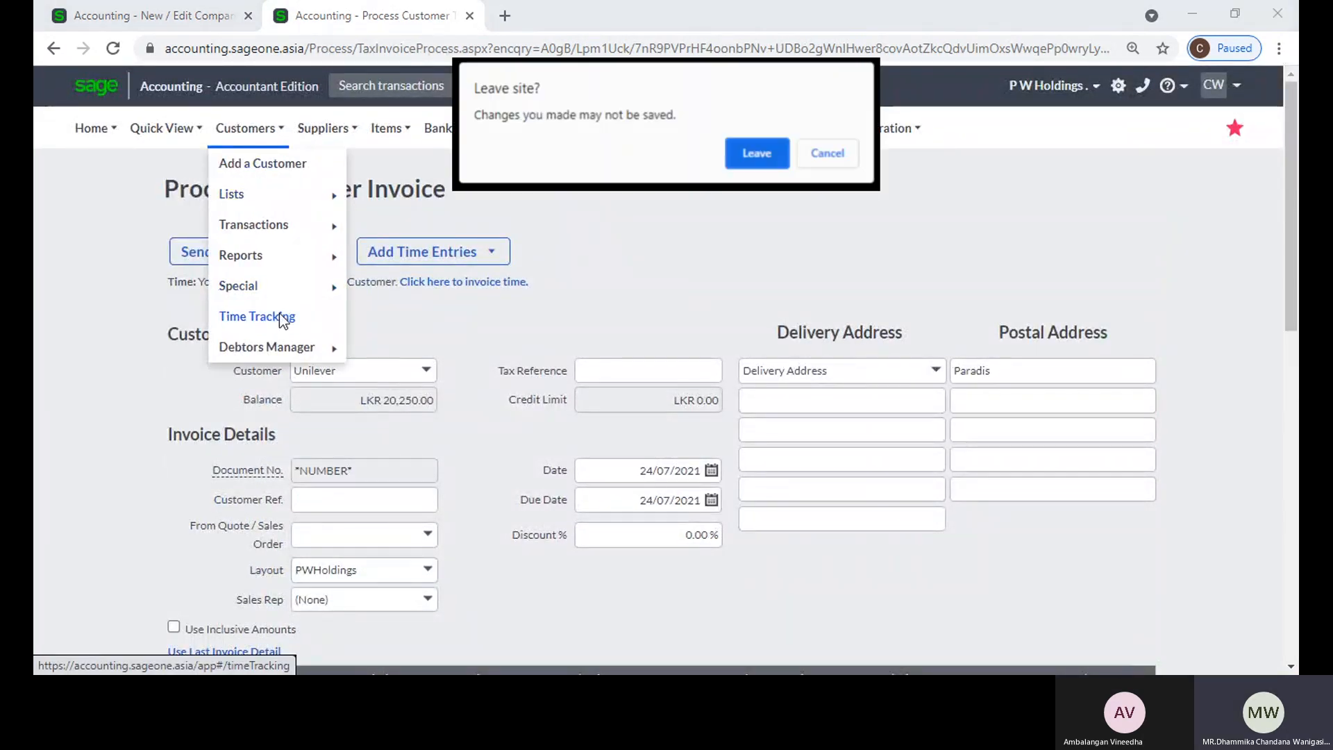
click(753, 150)
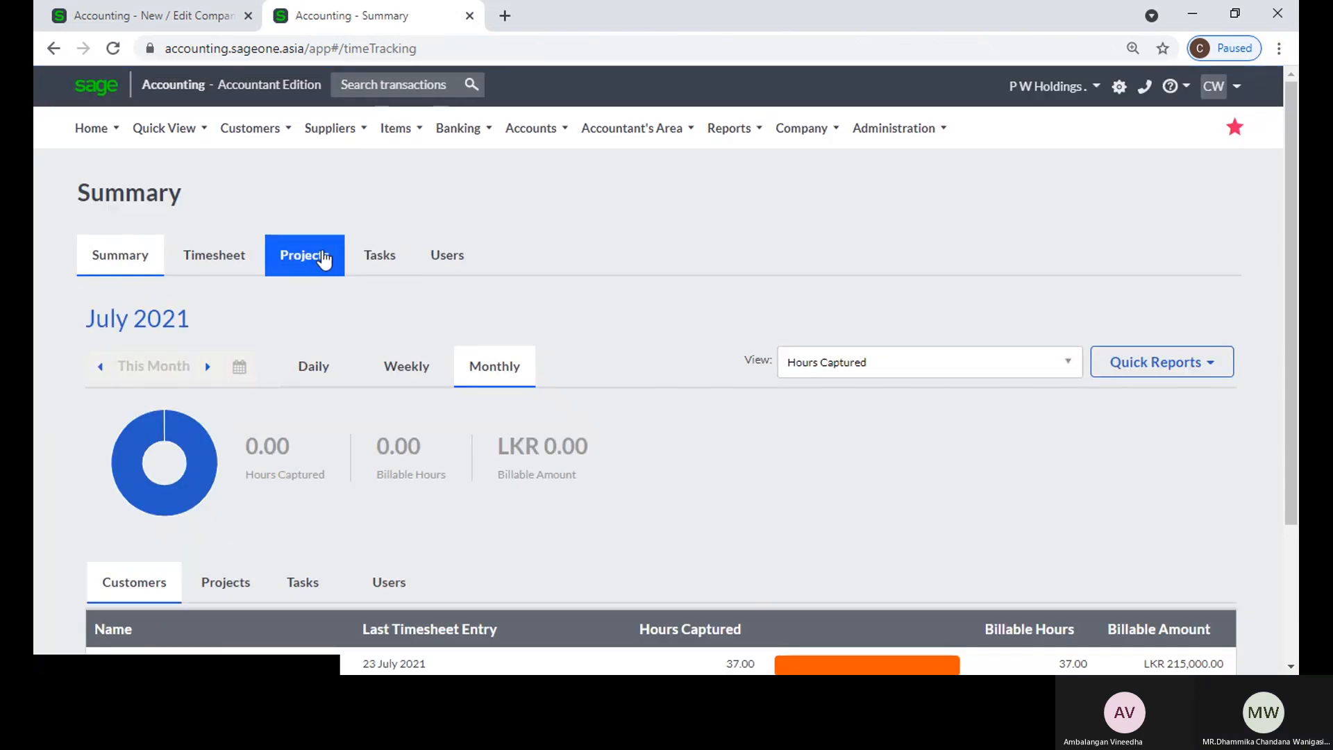
Step: Look through the projects list and open Sampath Bank PLC's Colombo 01 project to view its active and billable settings
click(324, 258)
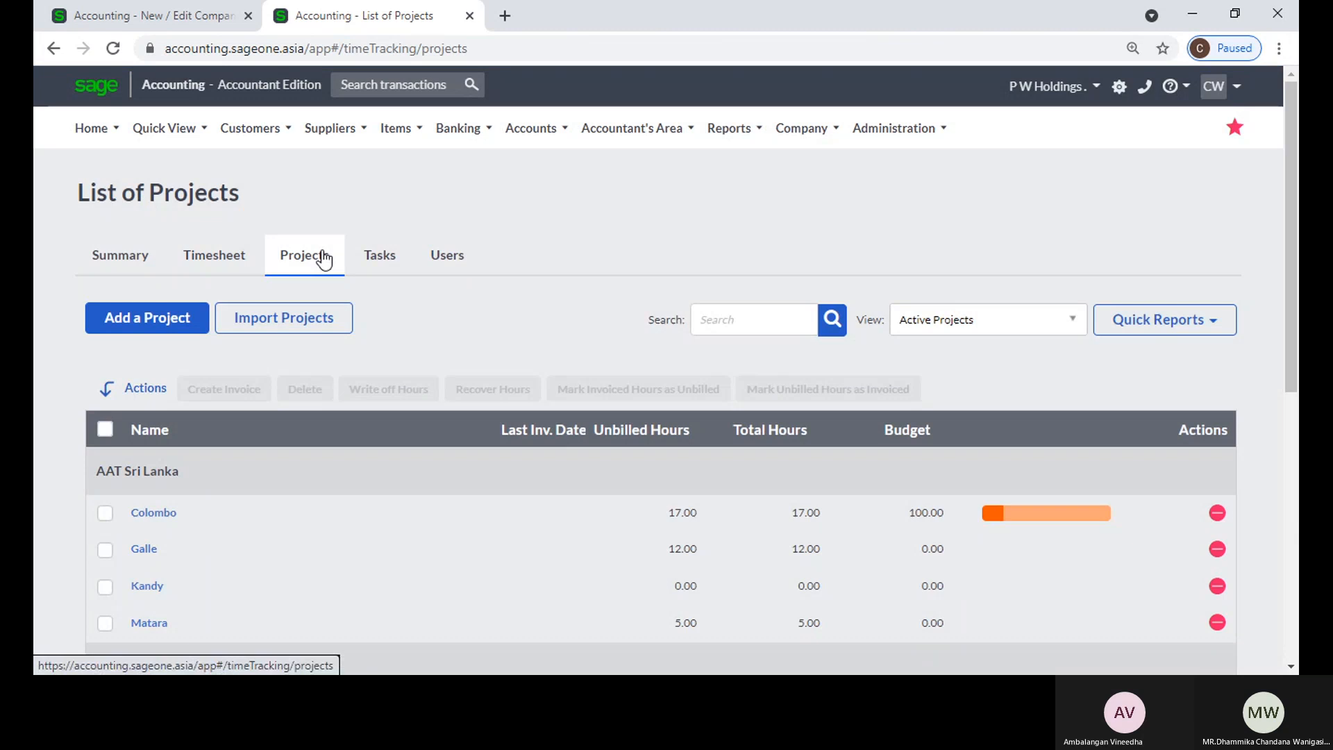
scroll(347, 346, down, 8)
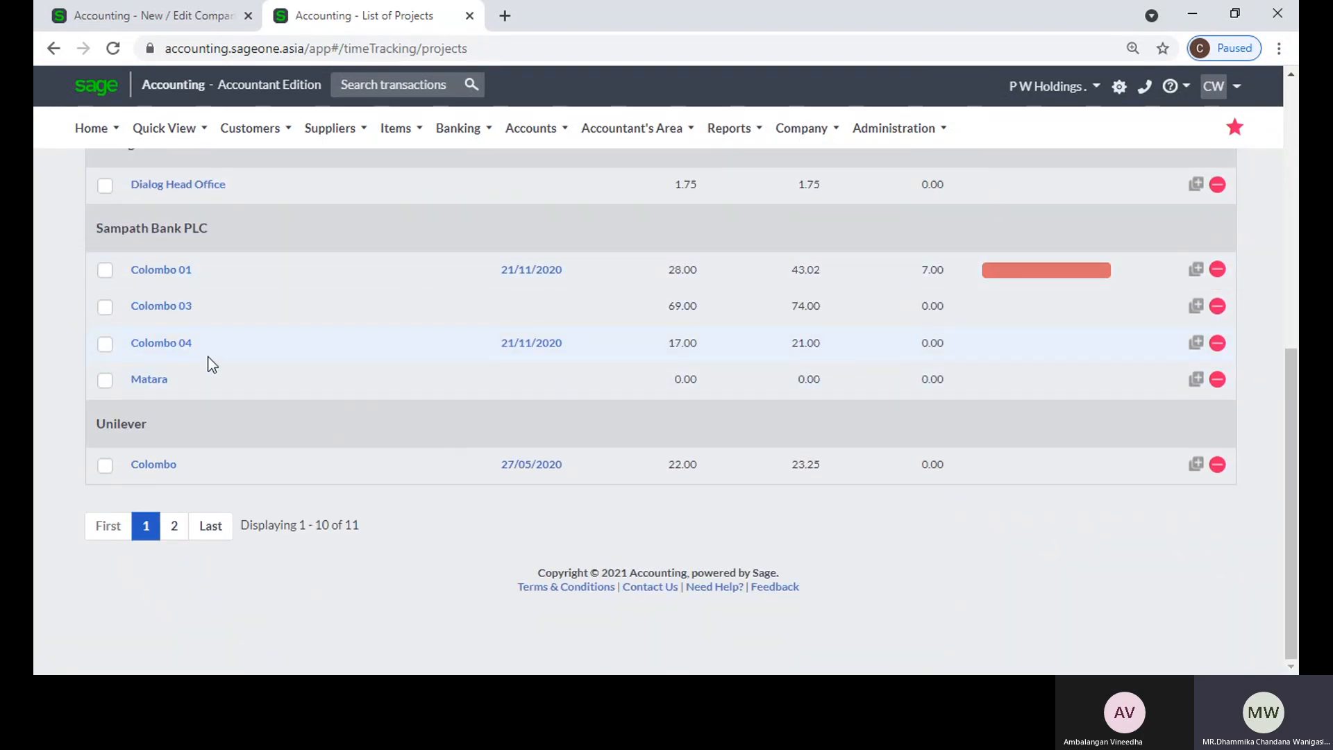
scroll(208, 361, up, 1)
click(166, 366)
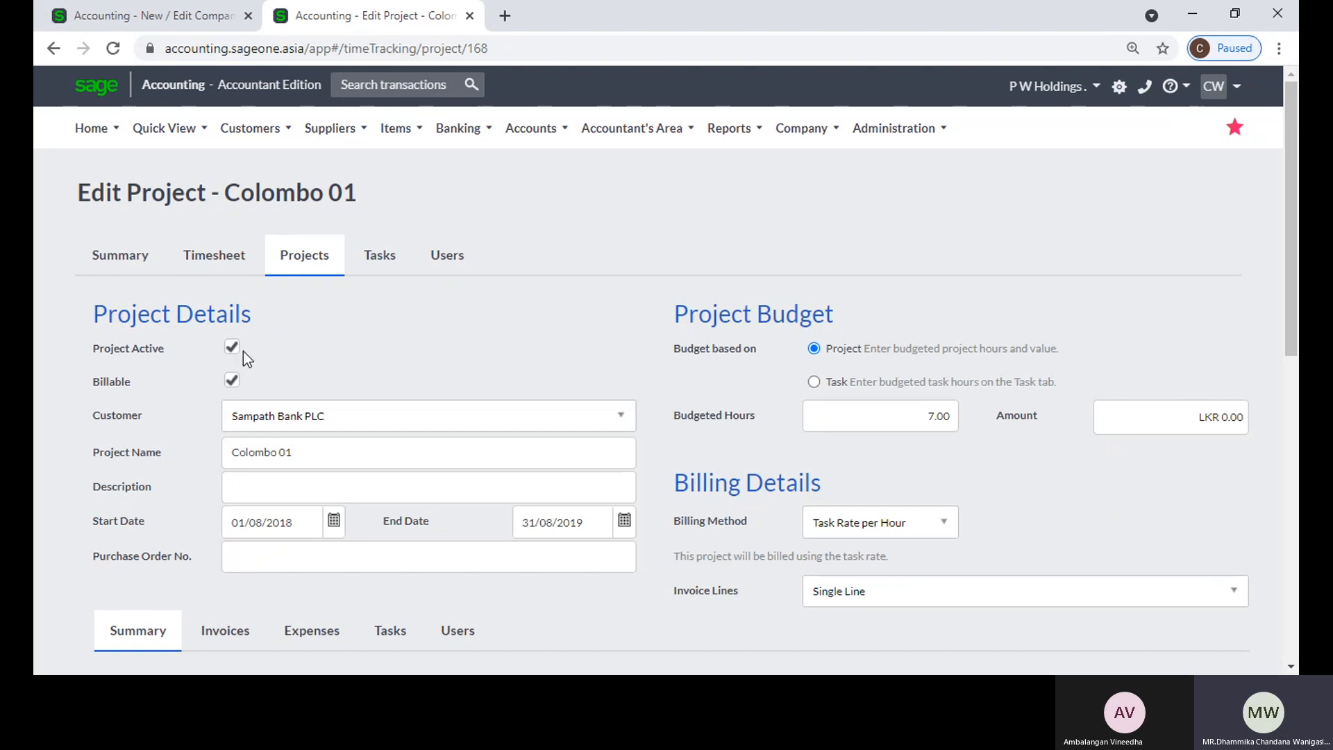
Step: Check the company setting for displaying inactive projects on document lines, and return to the Time Tracking summary
click(184, 21)
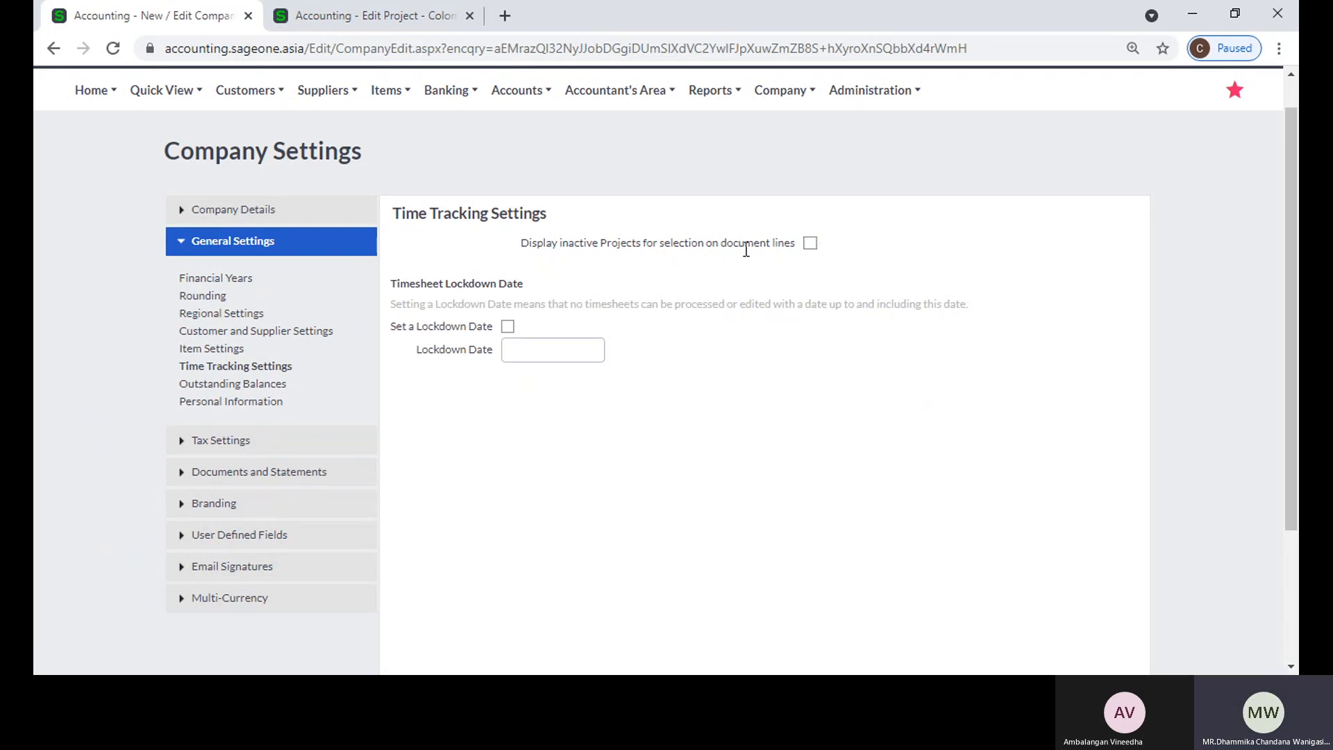
click(300, 23)
mouse_move(254, 127)
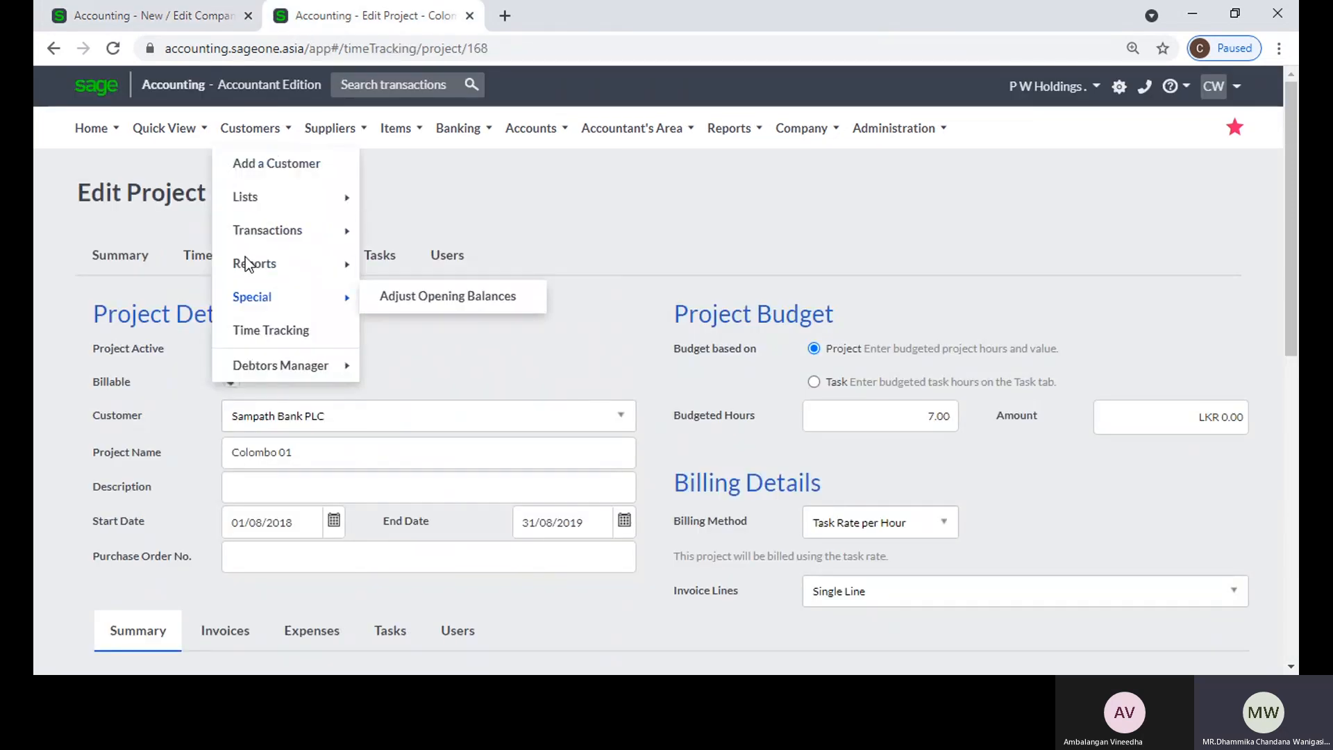
click(263, 335)
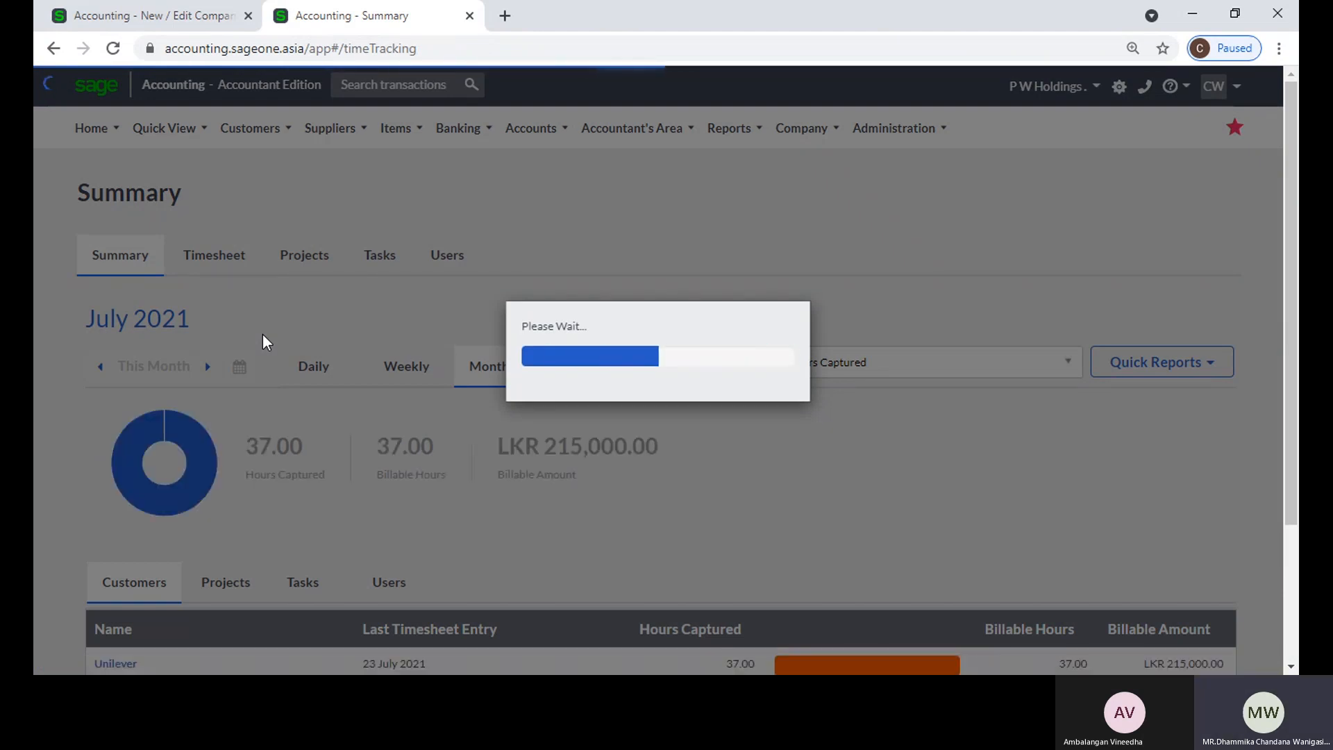
Step: In the company's Time Tracking Settings, enable the timesheet lockdown and set its date to 30/06/2021
click(178, 20)
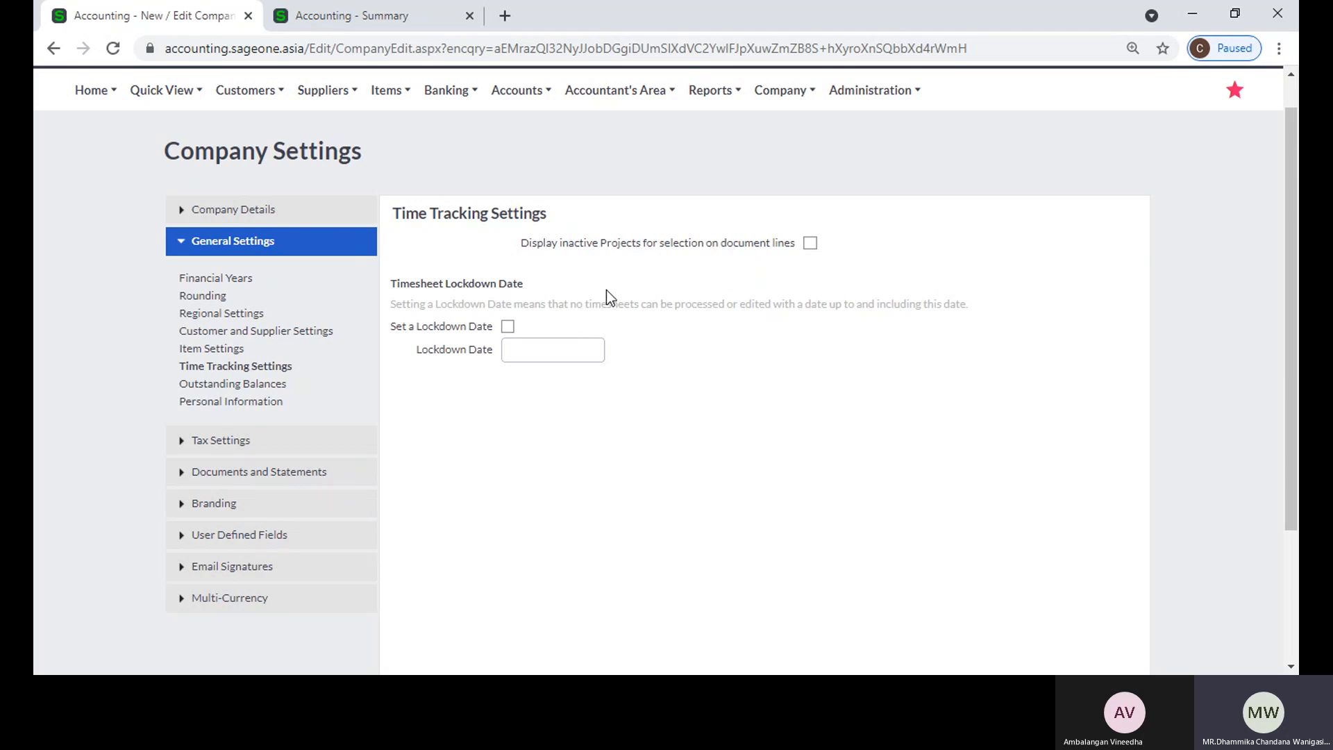
click(507, 326)
click(554, 353)
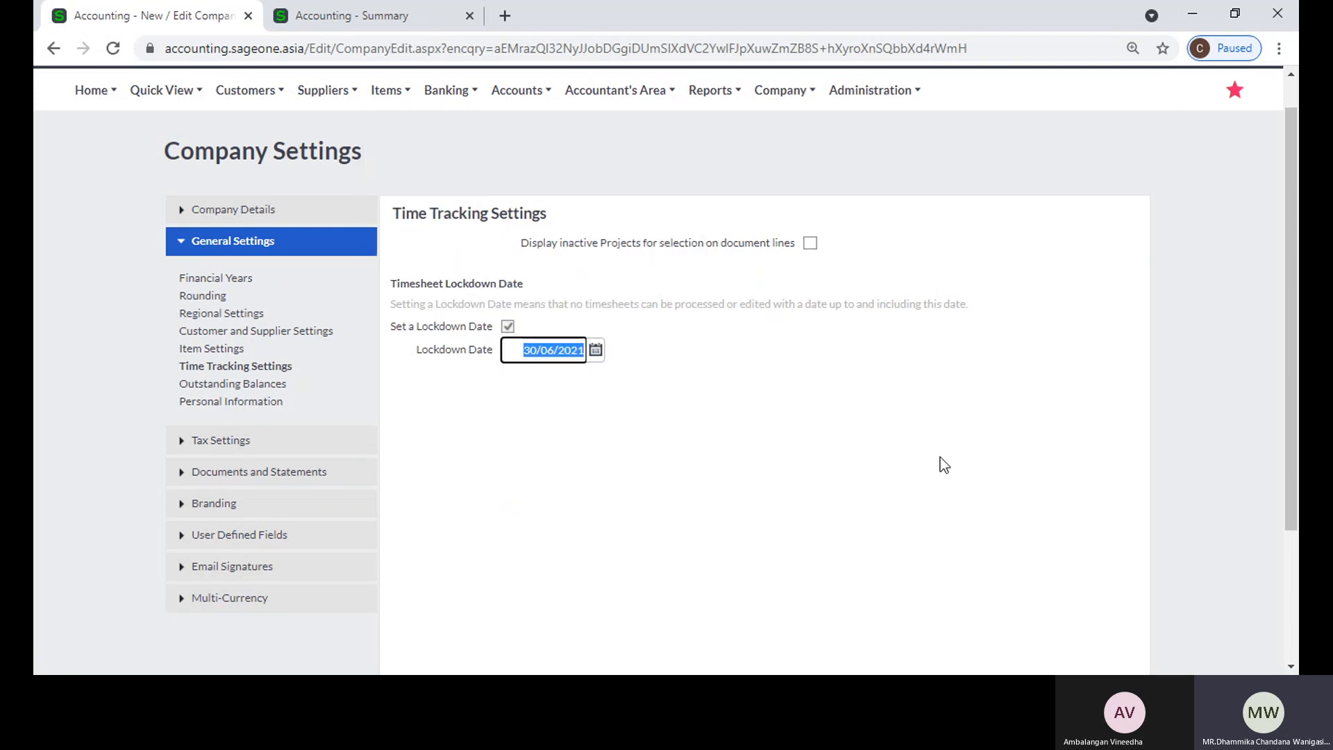
Step: Open the daily timesheet in Time Tracking and return to the timesheet lockdown settings
click(351, 20)
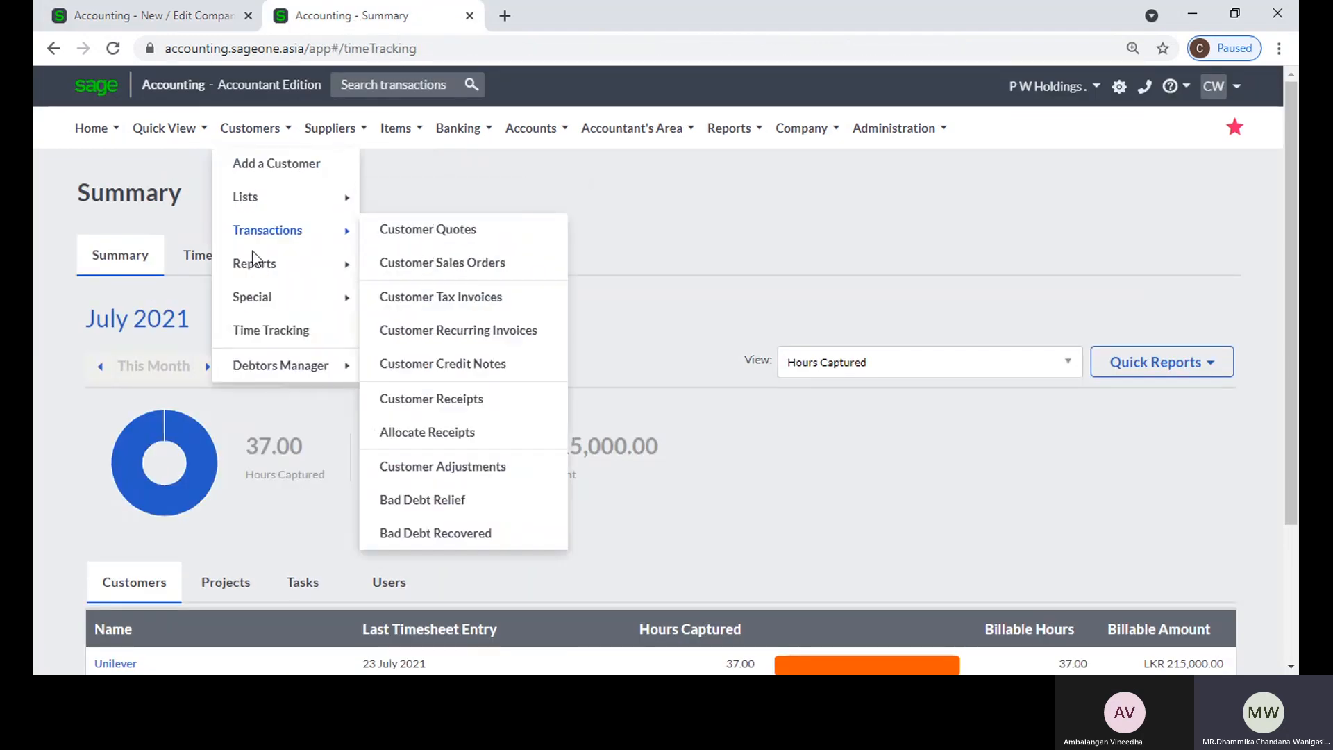
click(214, 254)
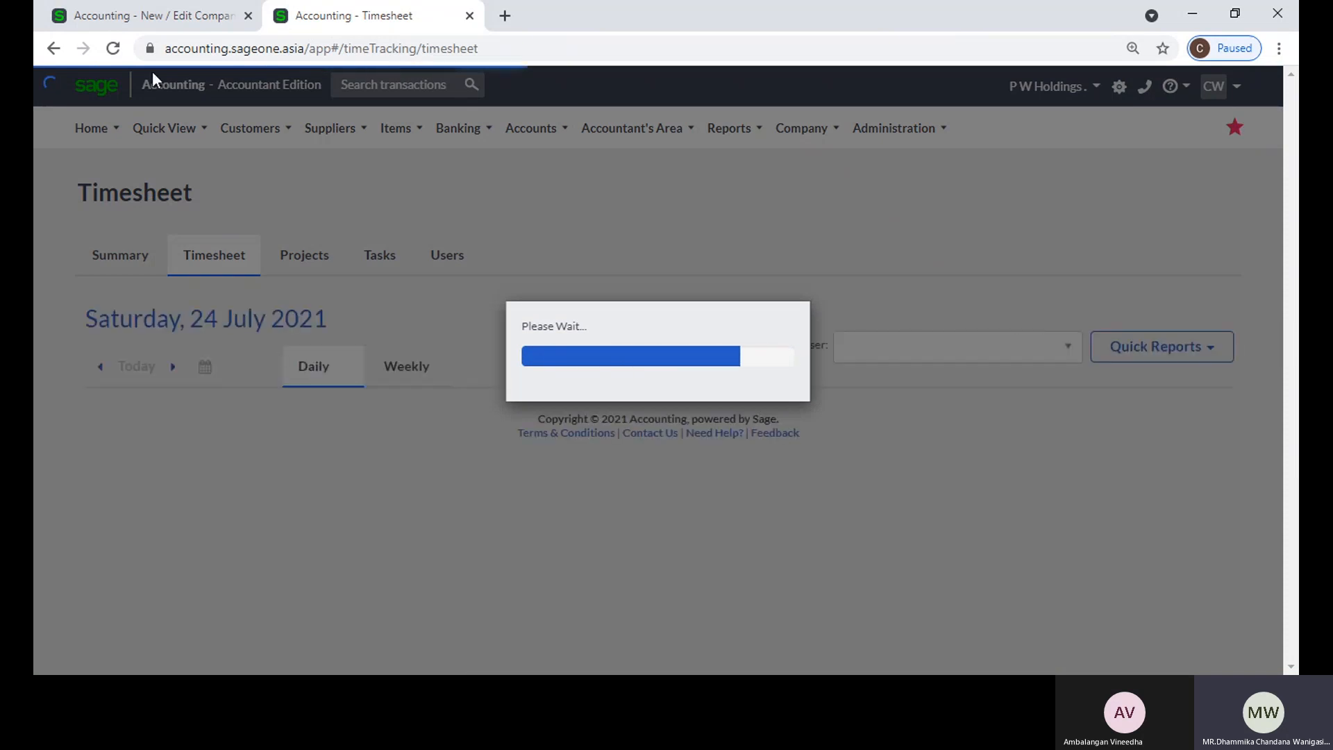
click(136, 20)
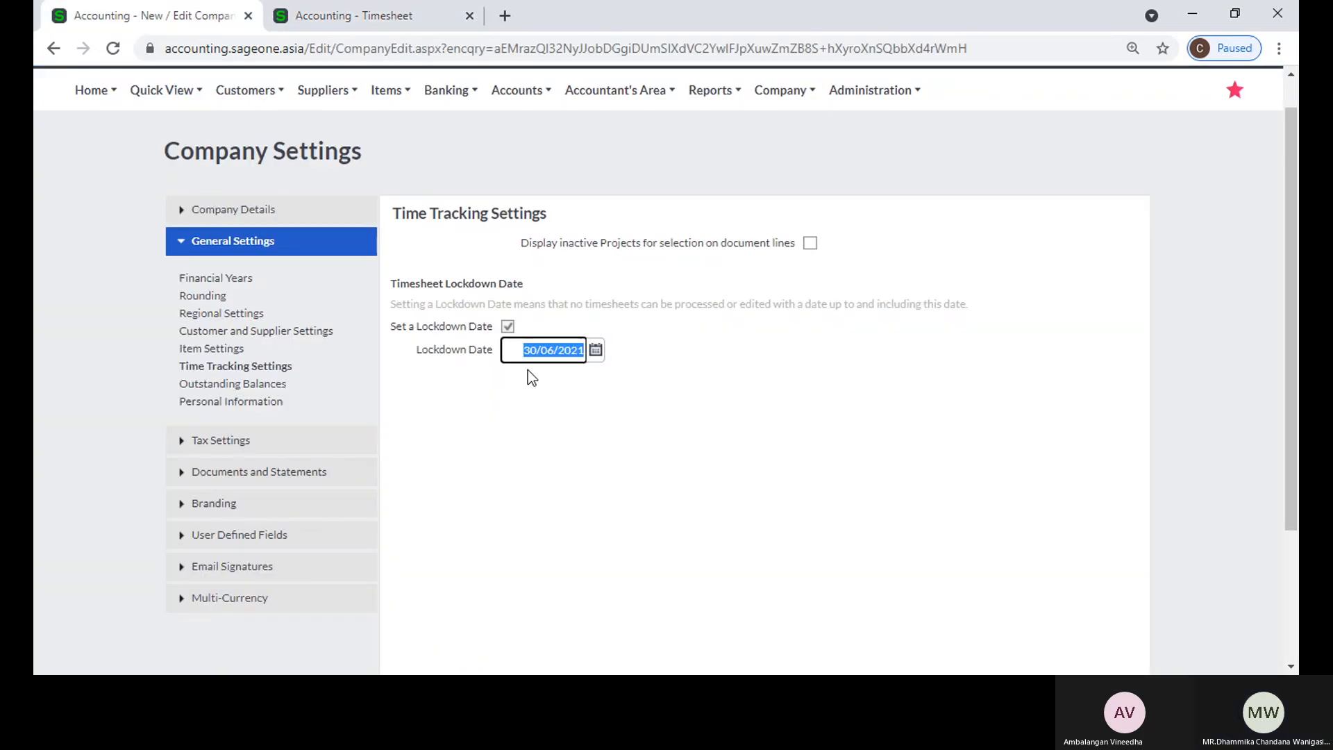
click(522, 396)
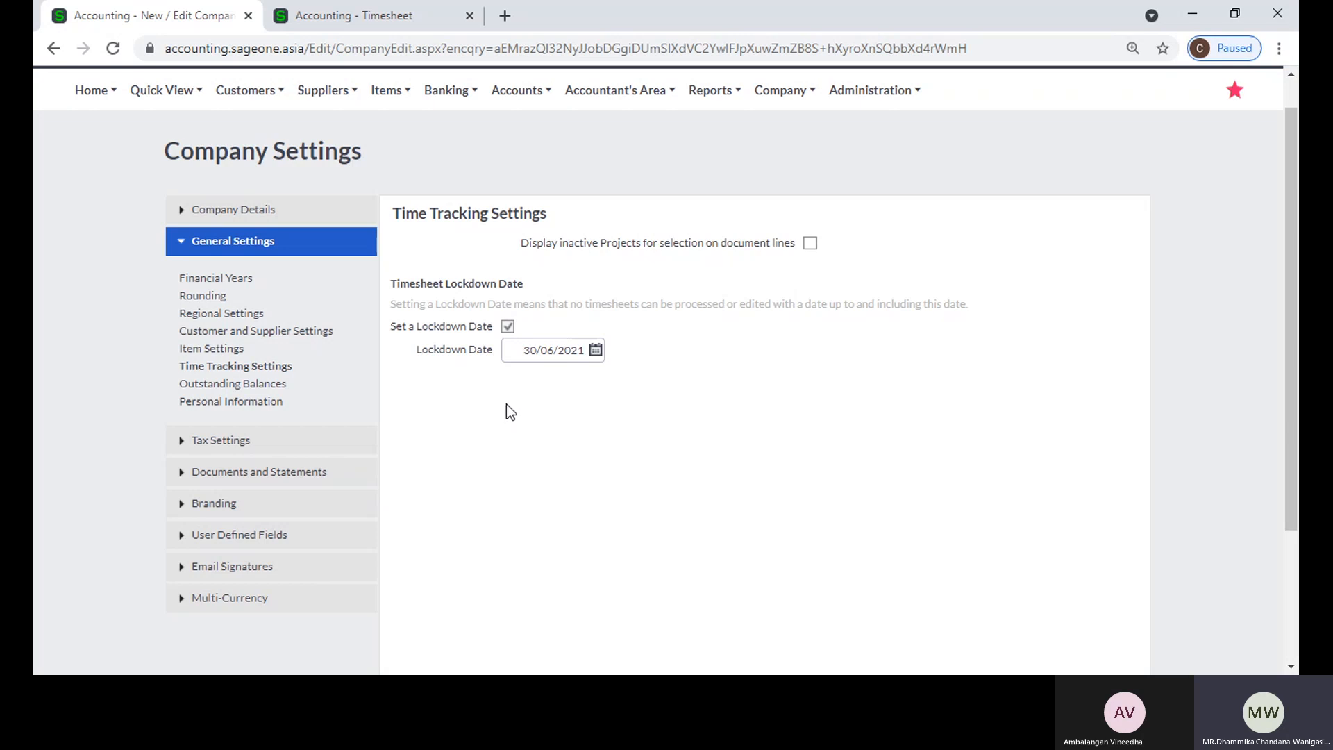
Step: Enable the transaction lockdown date in the Financial Years settings and return to Time Tracking Settings
click(200, 280)
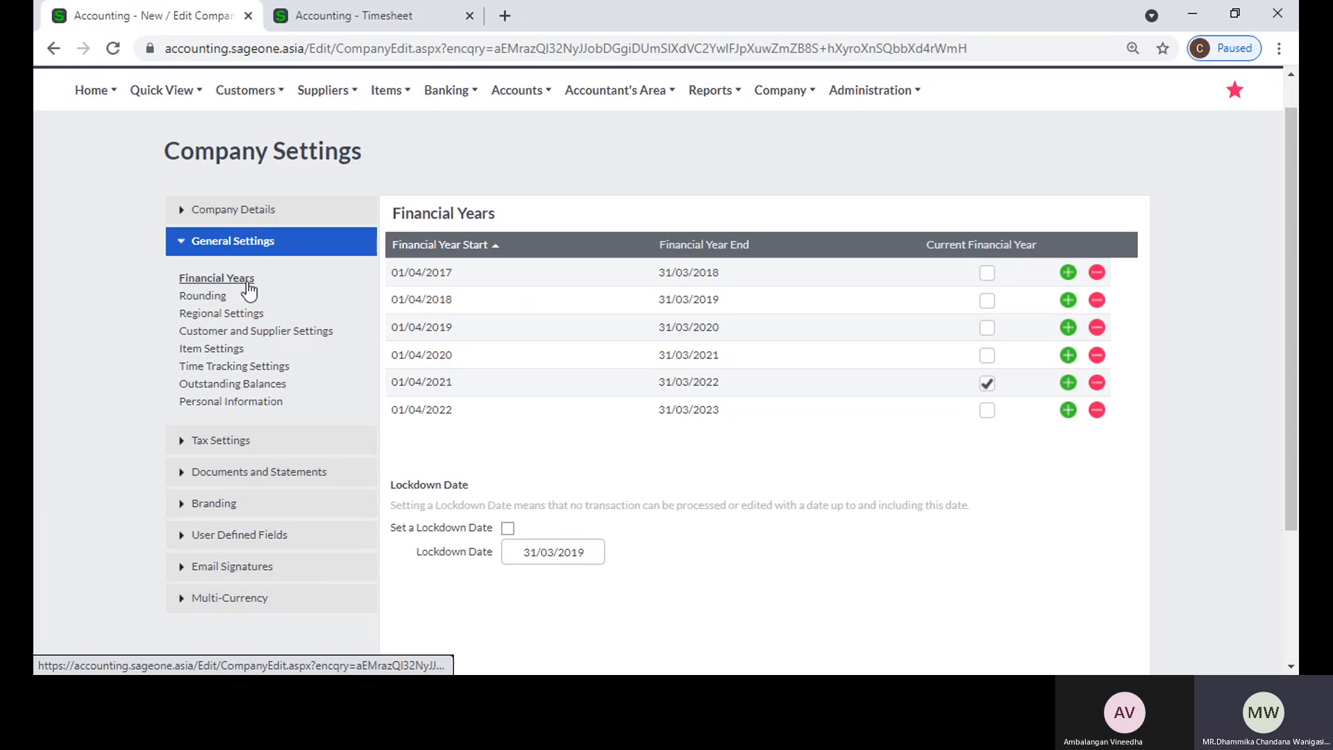
click(508, 530)
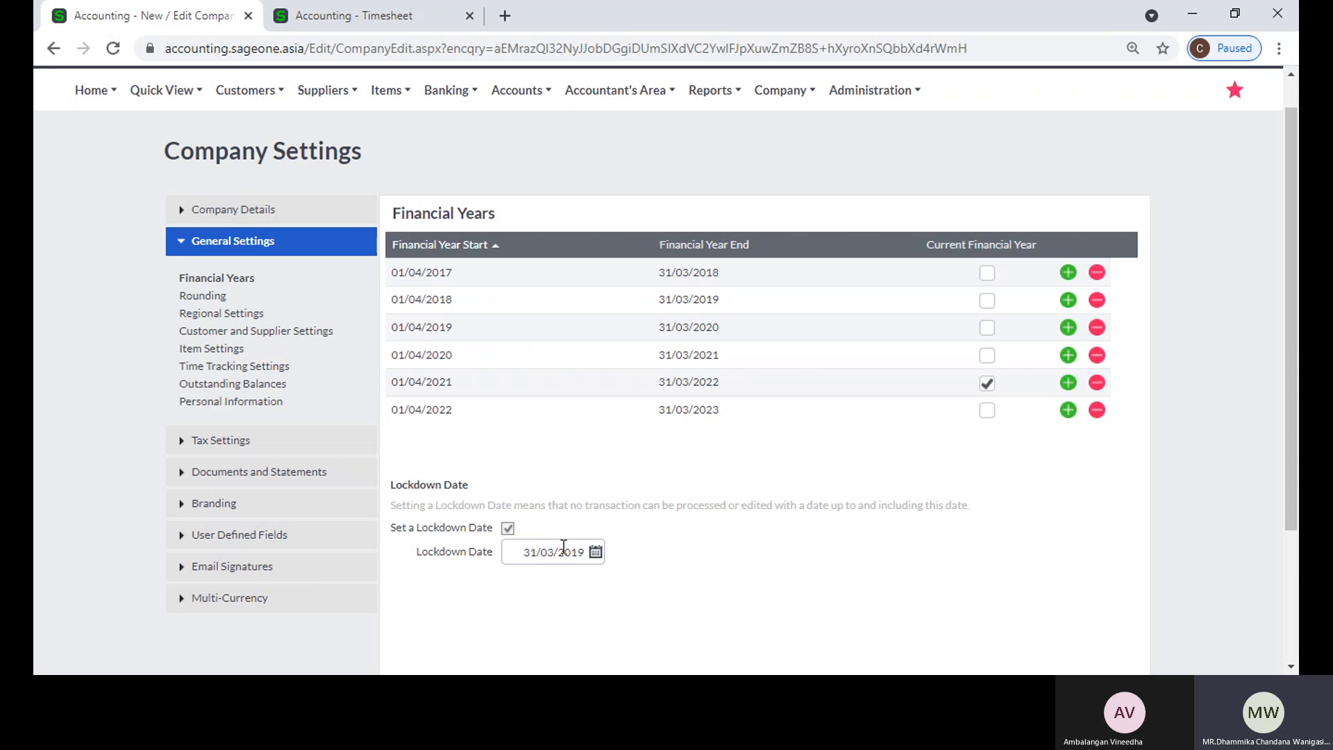
click(216, 366)
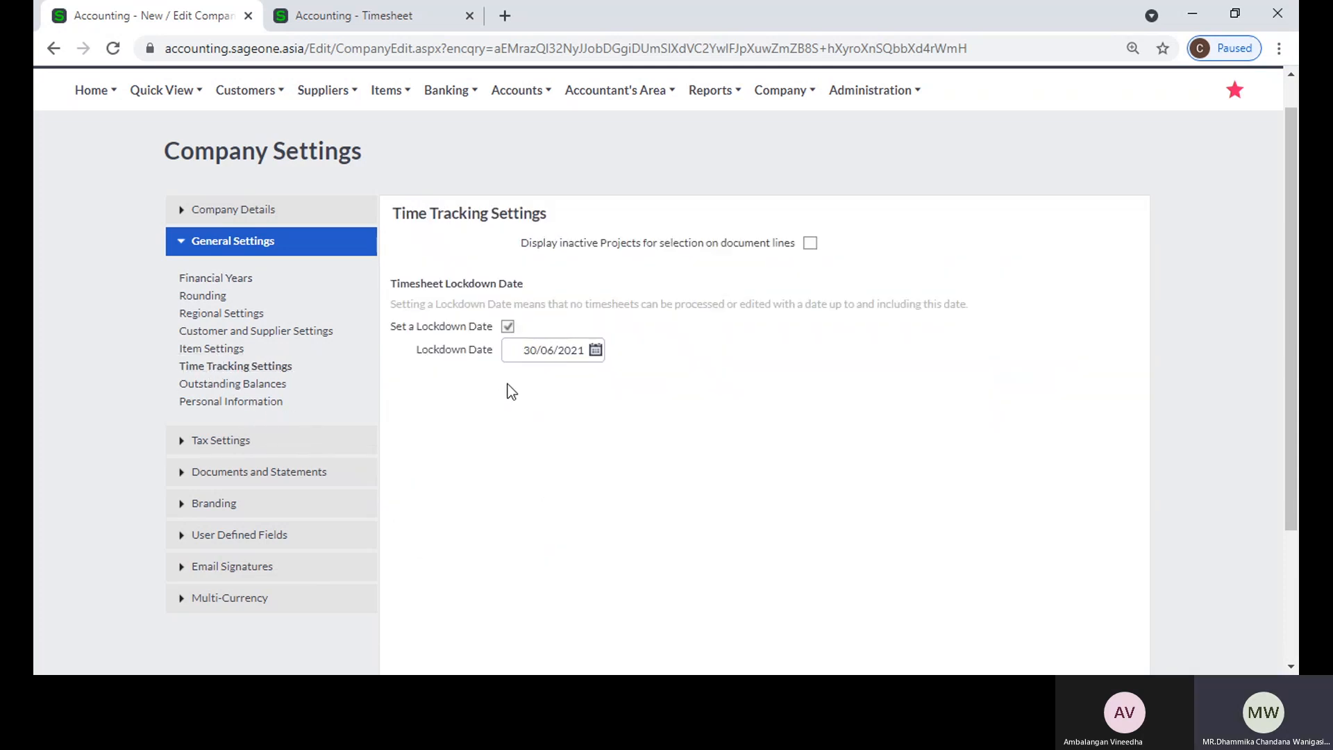
Step: Keep 30/06/2021 as the timesheet lockdown date and save the company settings
click(534, 356)
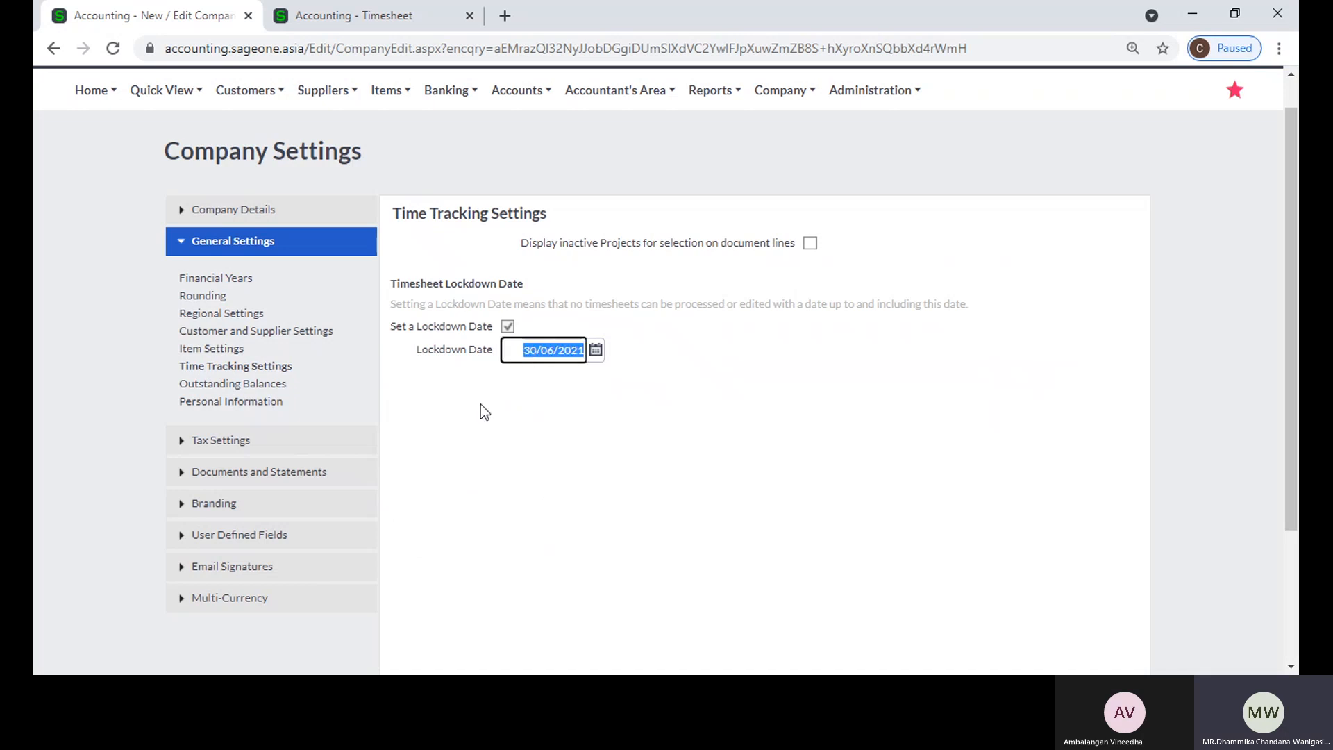
scroll(521, 449, down, 3)
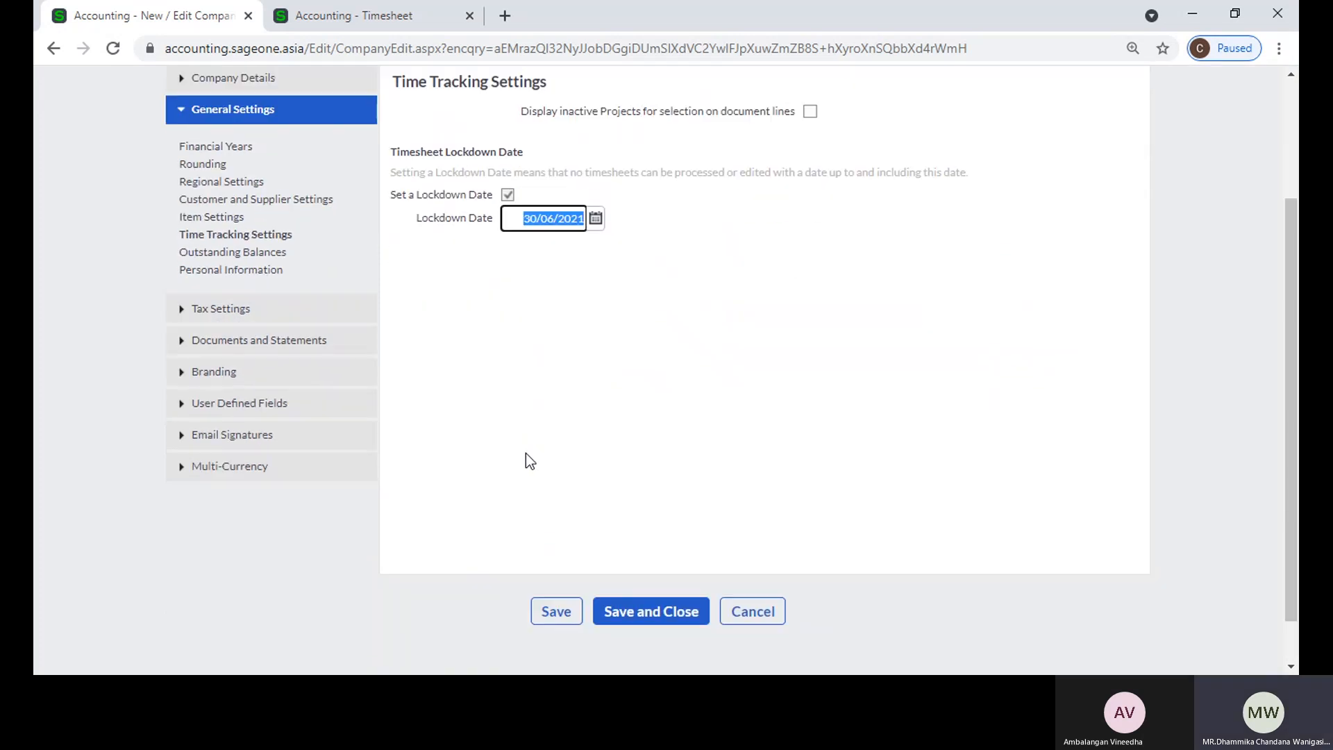
scroll(601, 289, up, 1)
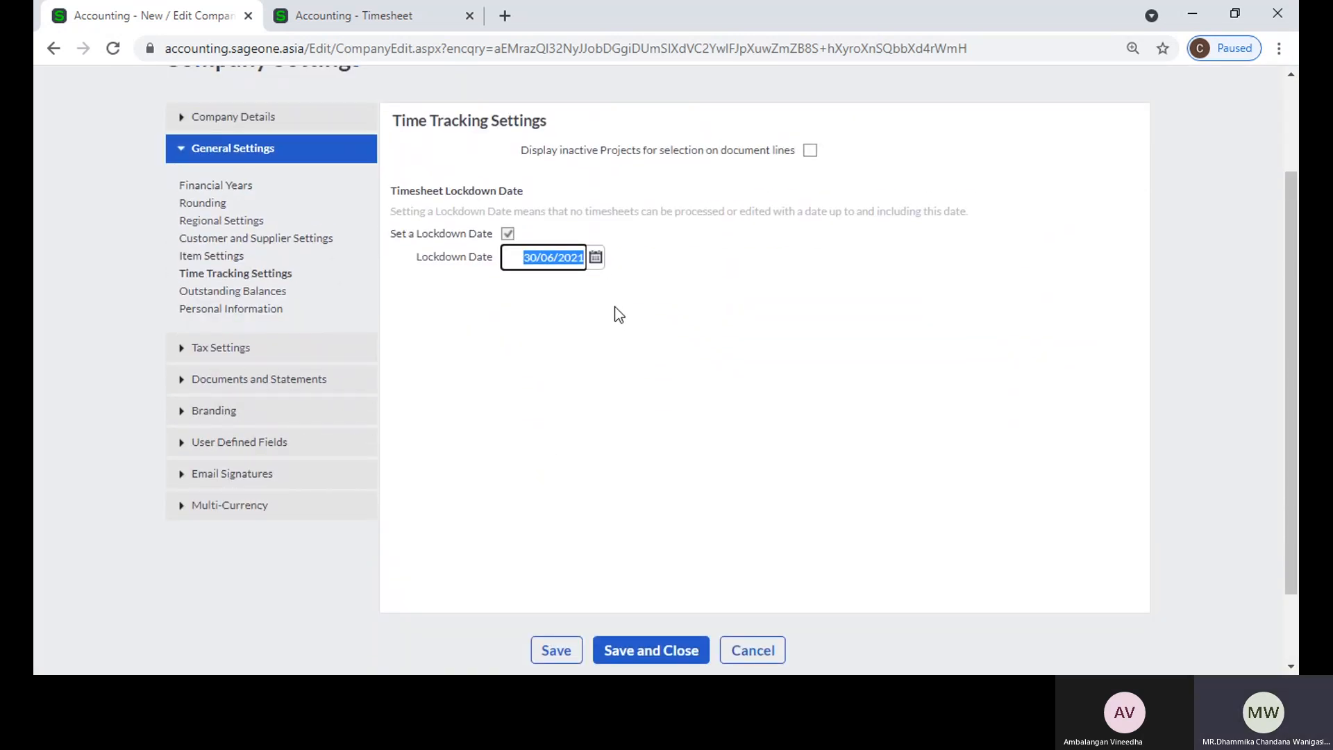
scroll(615, 307, down, 1)
click(556, 560)
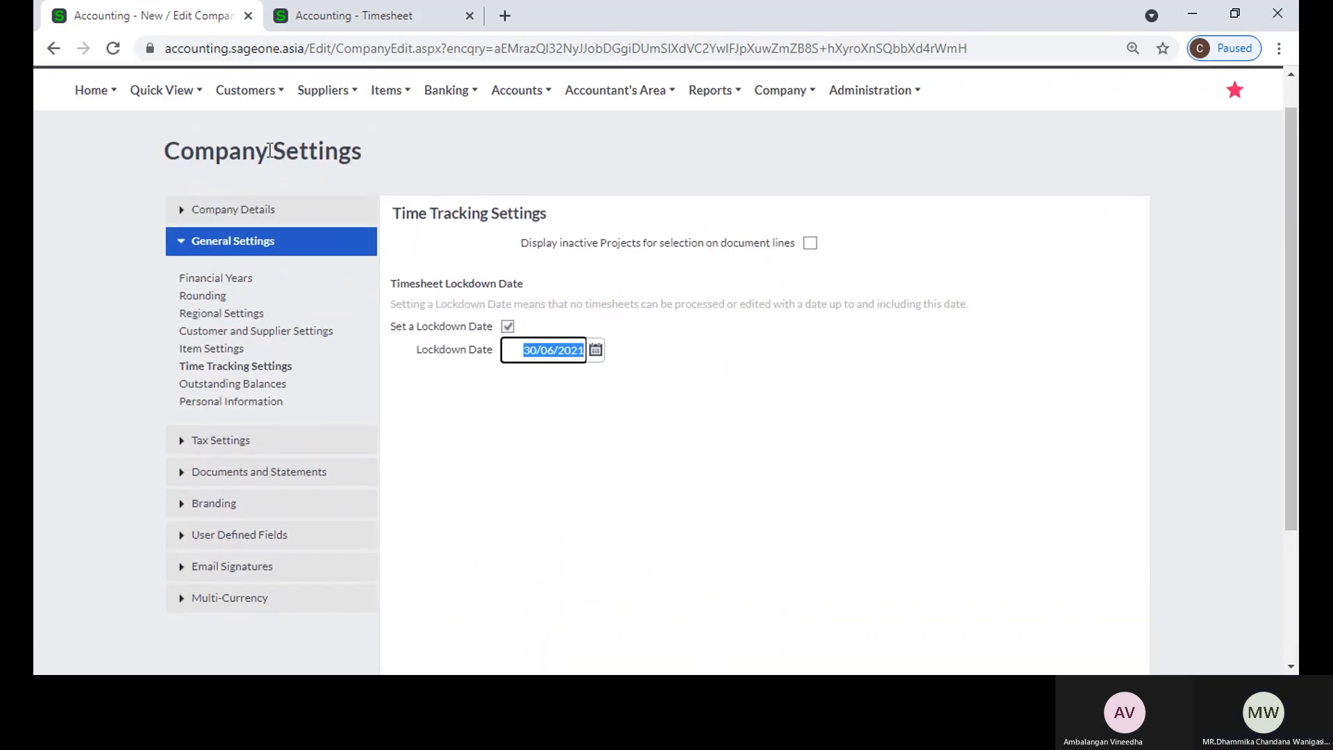
Step: Look through the daily timesheet, the monthly summary and the list of tasks in Time Tracking
click(320, 23)
click(328, 132)
mouse_move(368, 230)
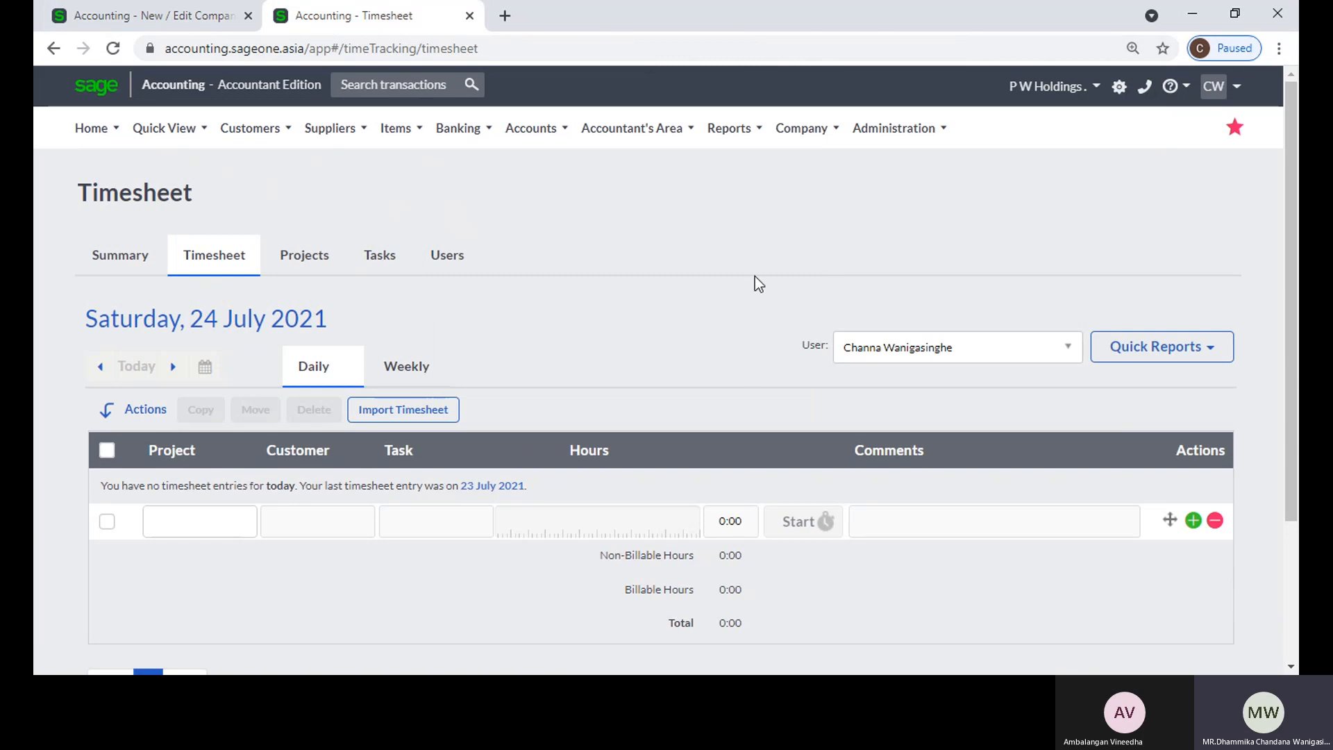
click(104, 256)
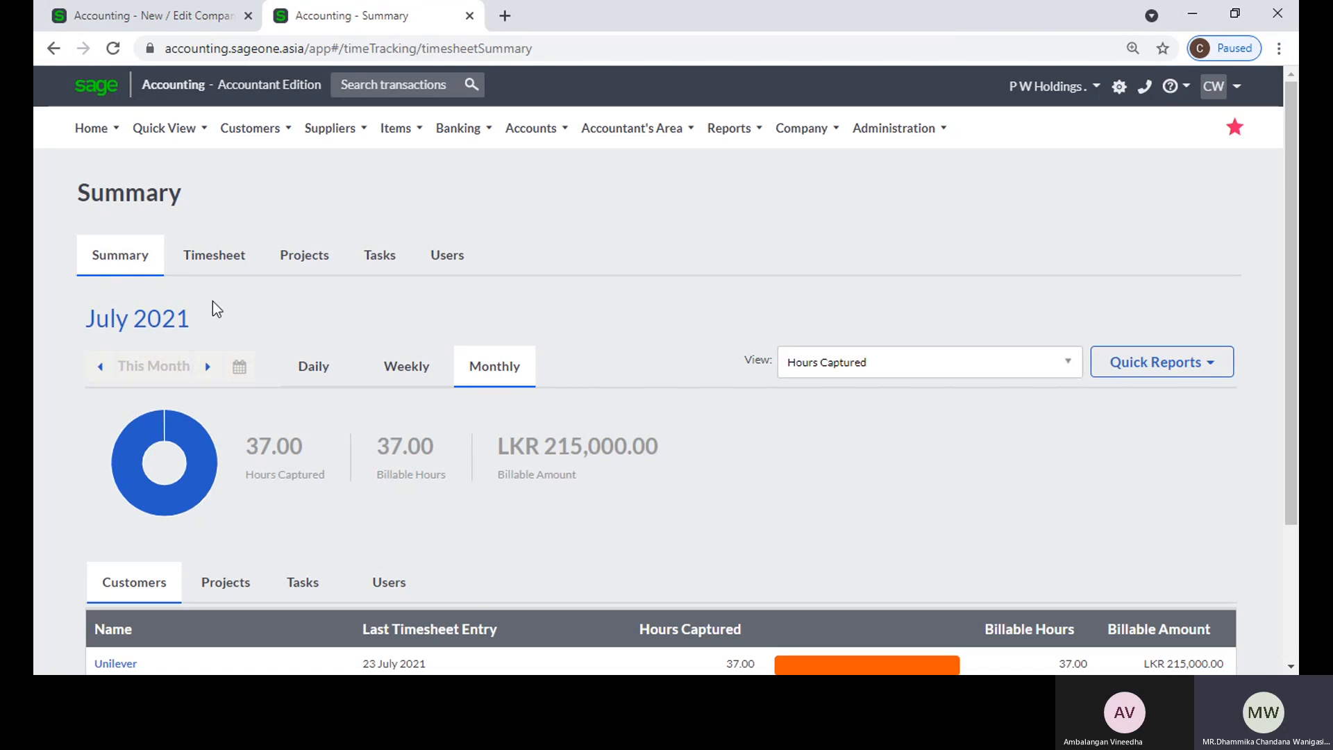
click(233, 265)
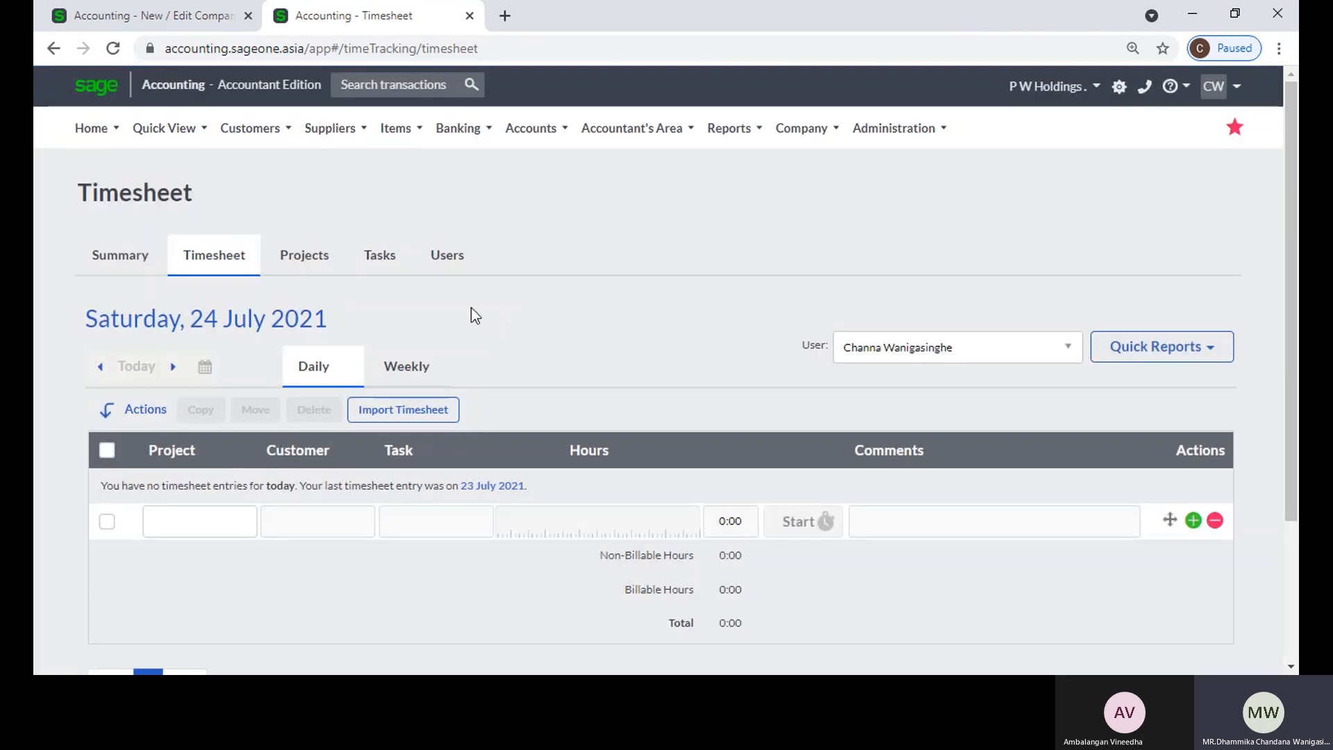
click(380, 255)
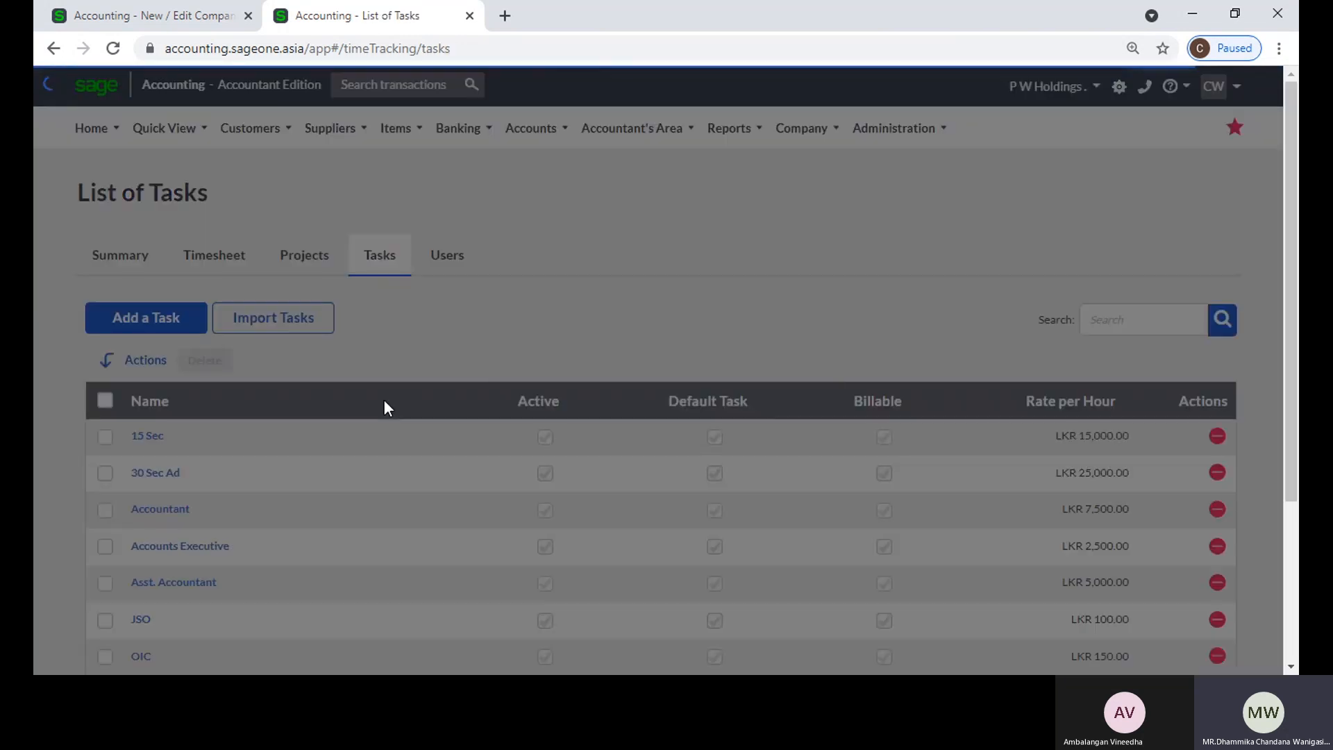
scroll(194, 511, down, 3)
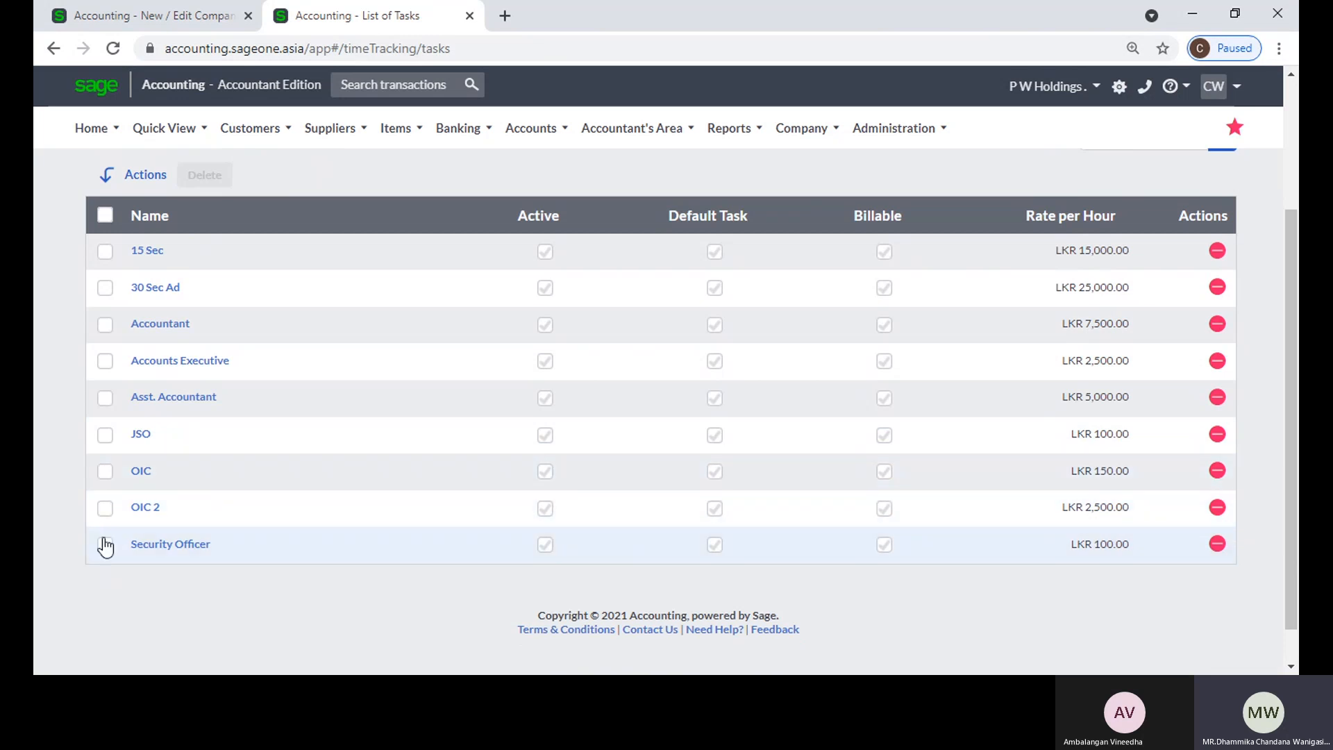
Step: Look through the list of tasks, the monthly summary and the list of active projects in Time Tracking
scroll(251, 476, up, 2)
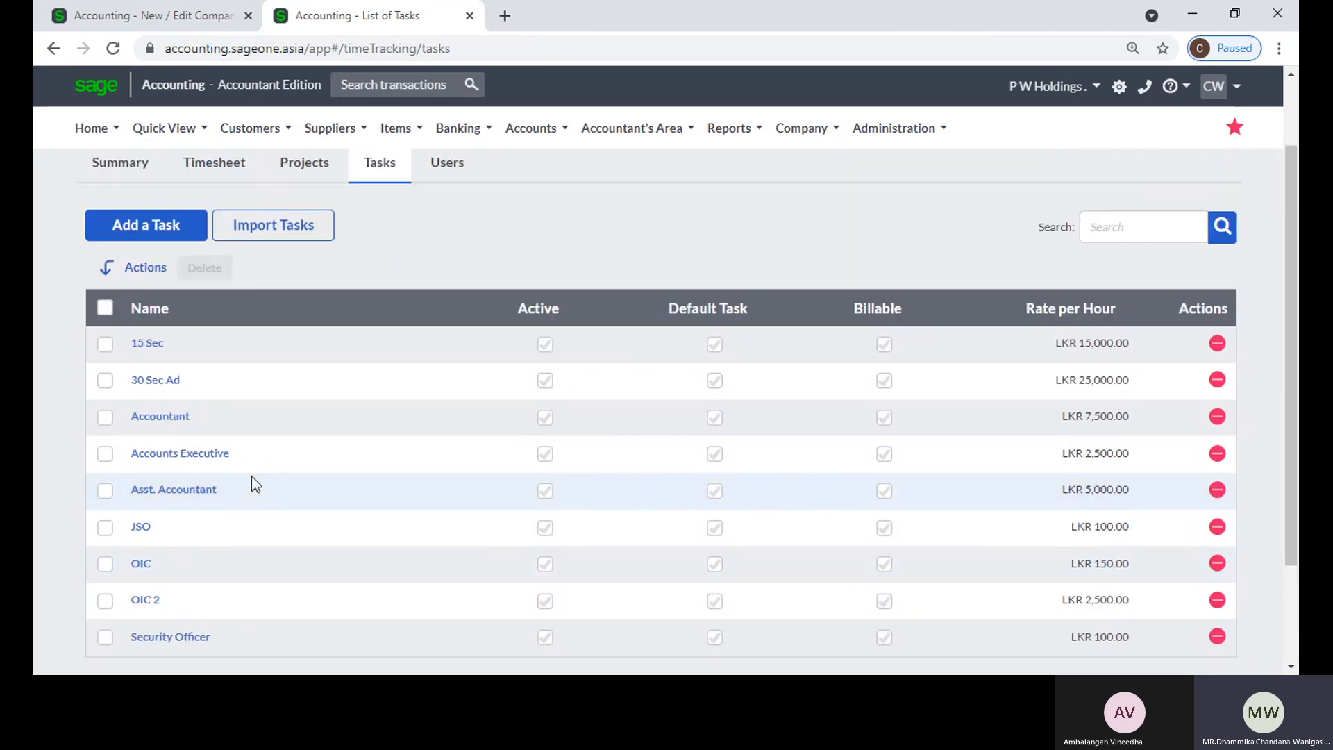
scroll(251, 476, down, 2)
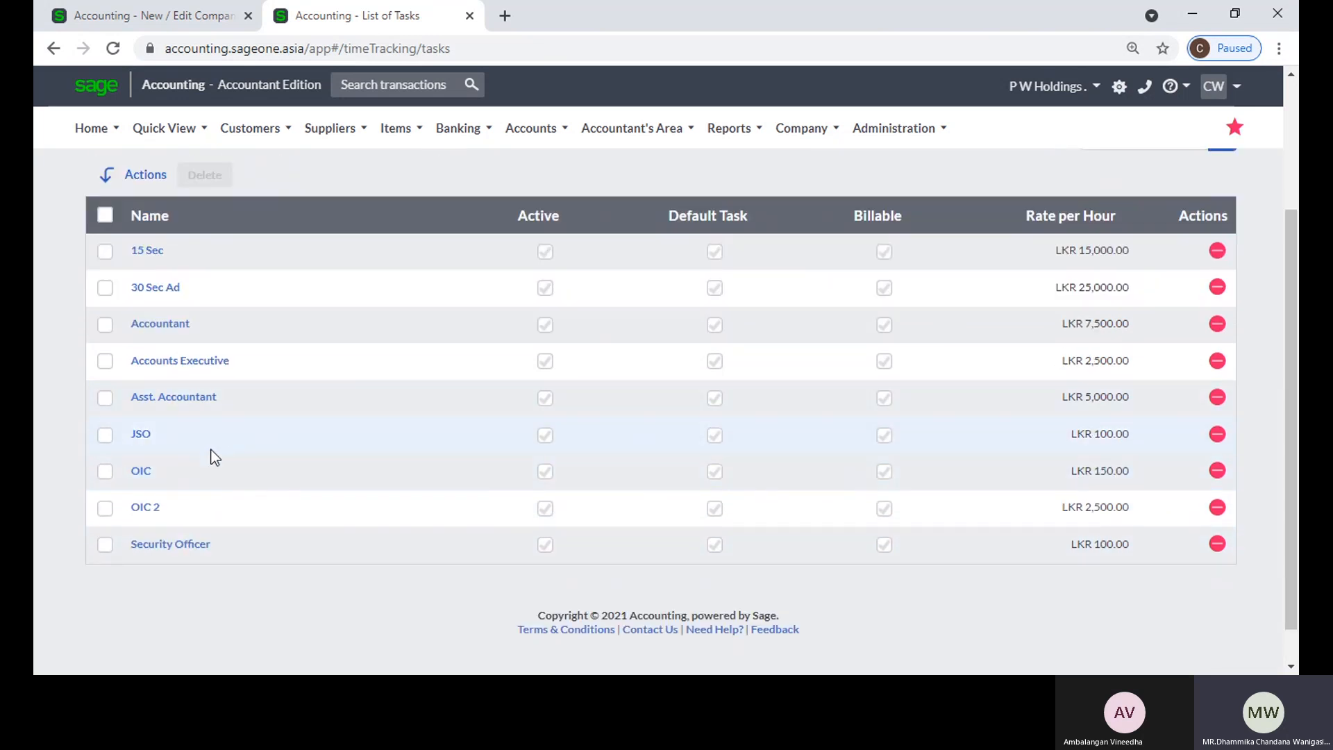
scroll(313, 393, up, 3)
click(214, 258)
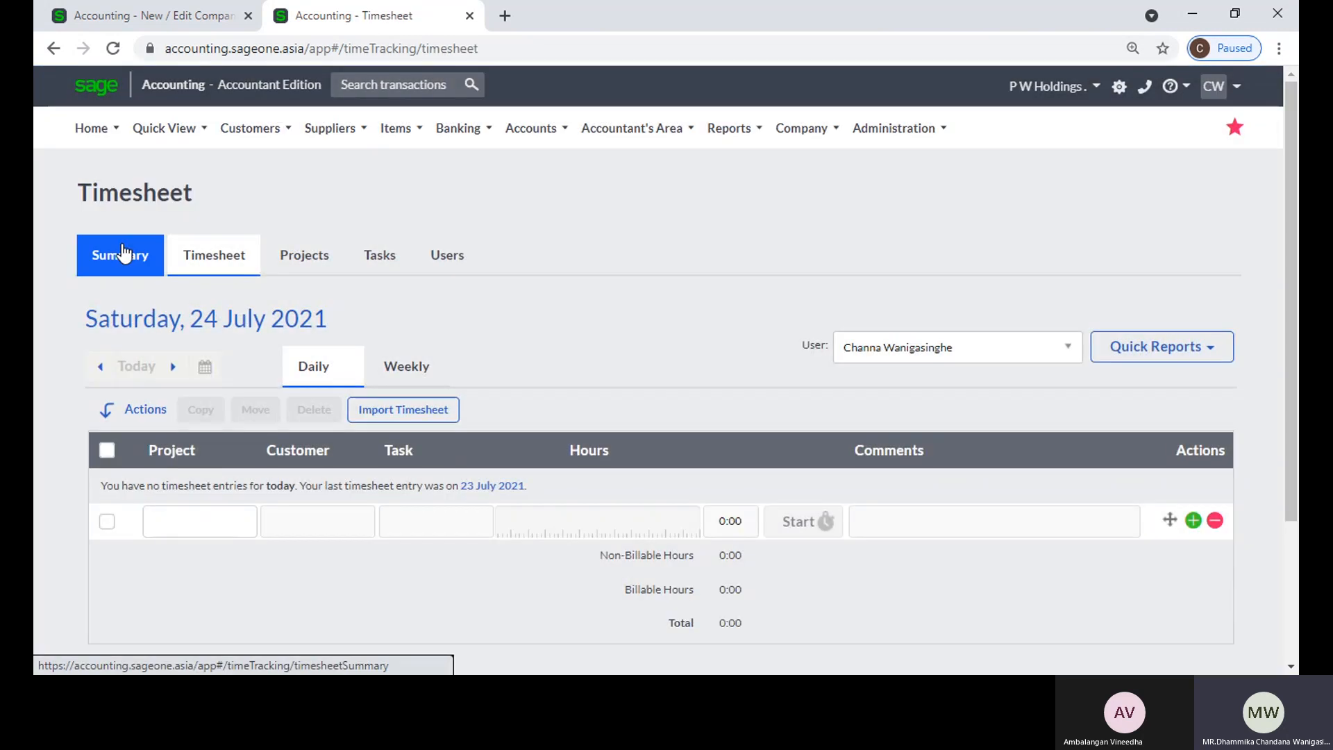
click(123, 254)
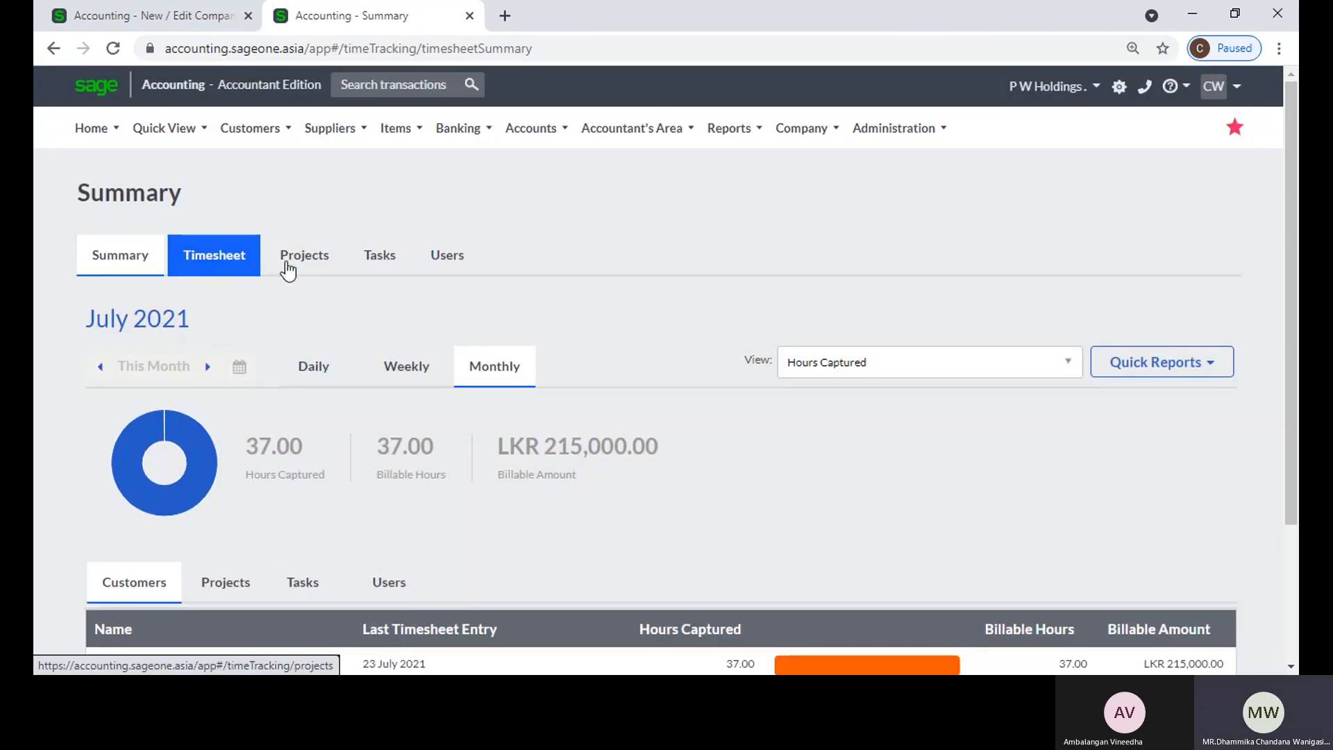
click(287, 269)
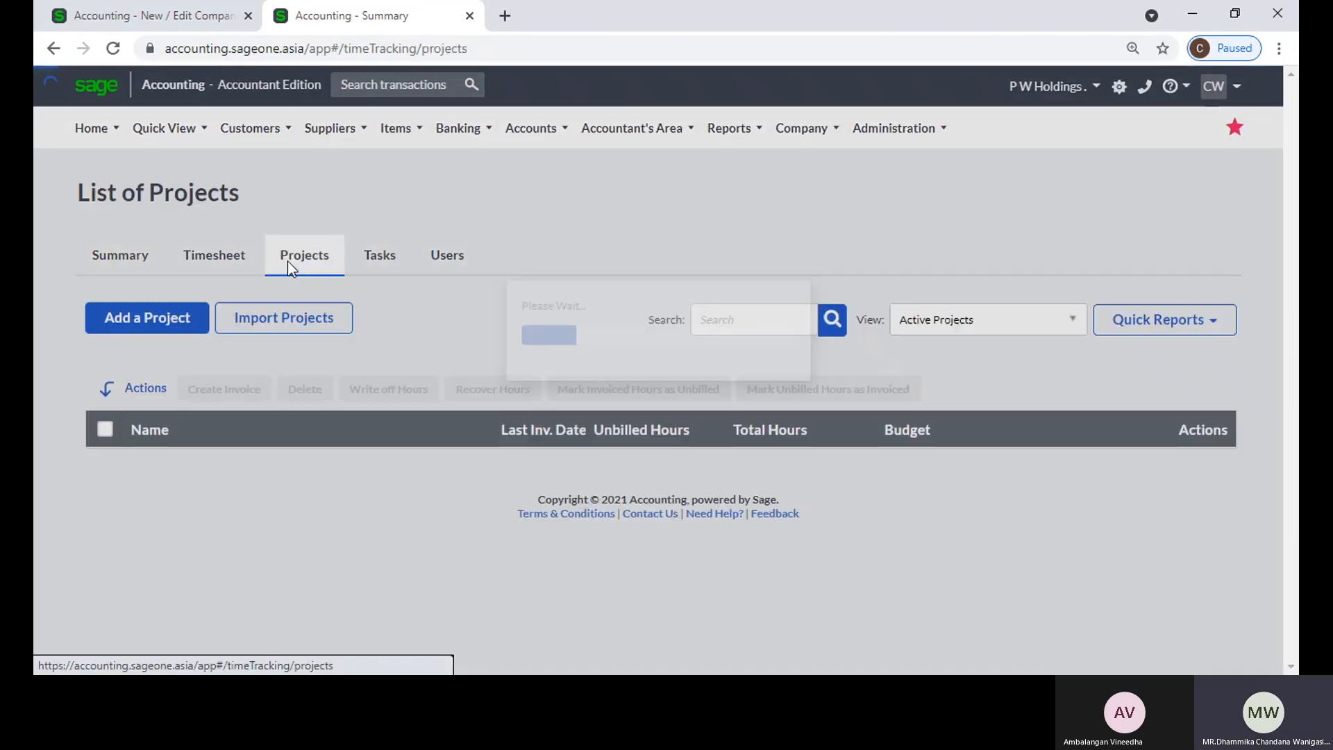
scroll(258, 402, down, 10)
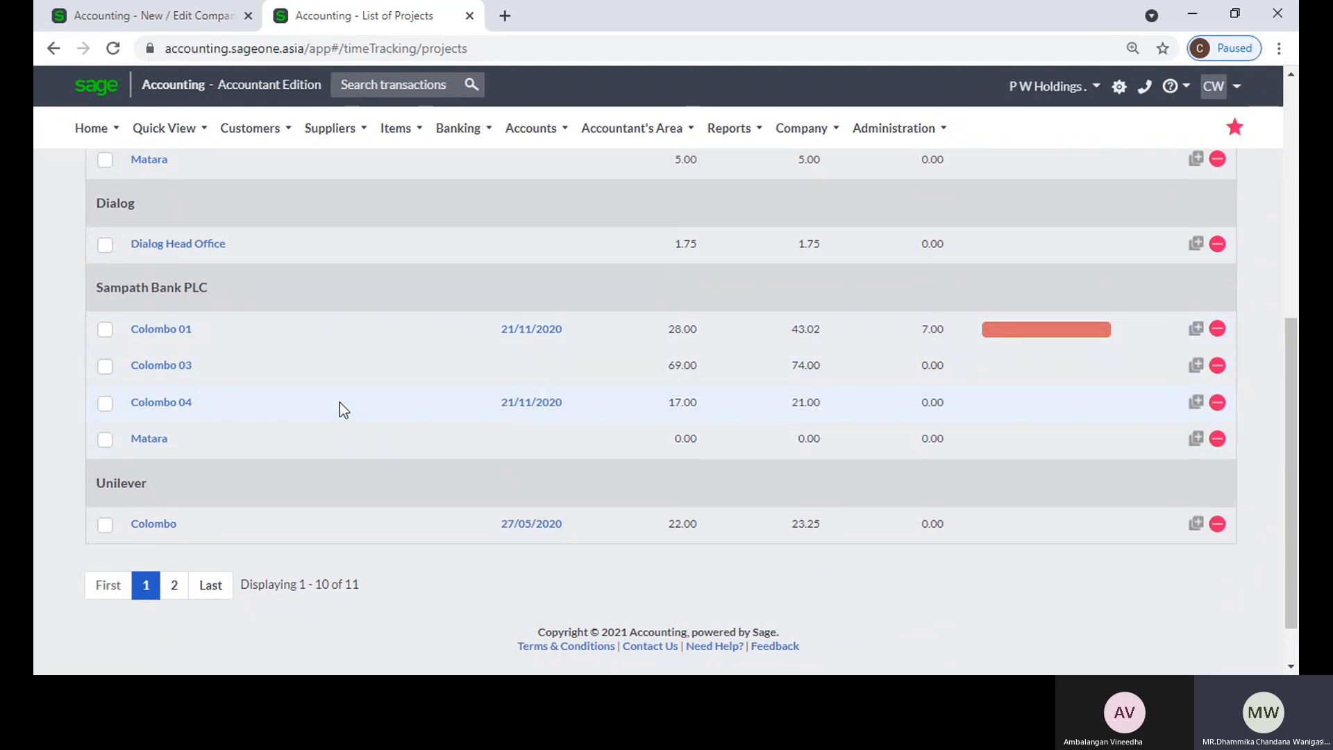
scroll(340, 402, up, 7)
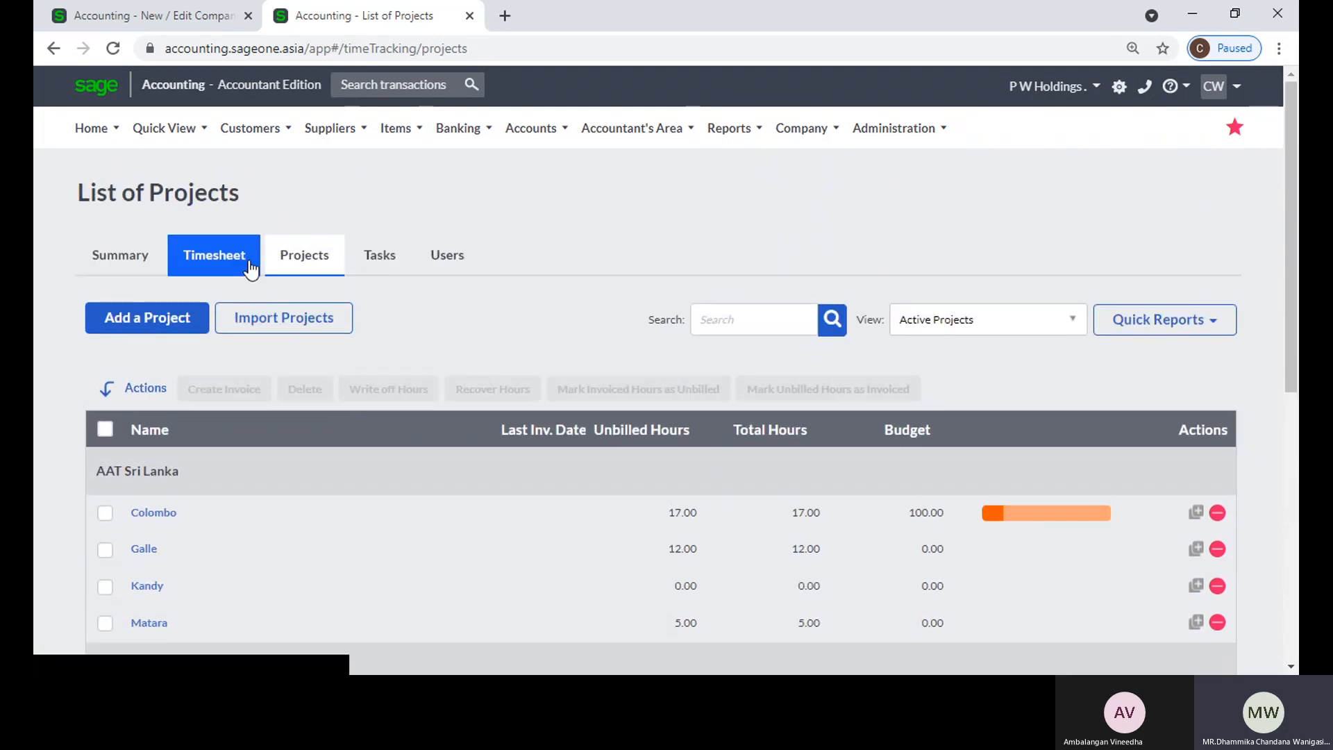
Step: Add a timesheet entry on the daily timesheet for Sampath Bank PLC's Colombo 01 project with task JSO and 10 hours
click(250, 266)
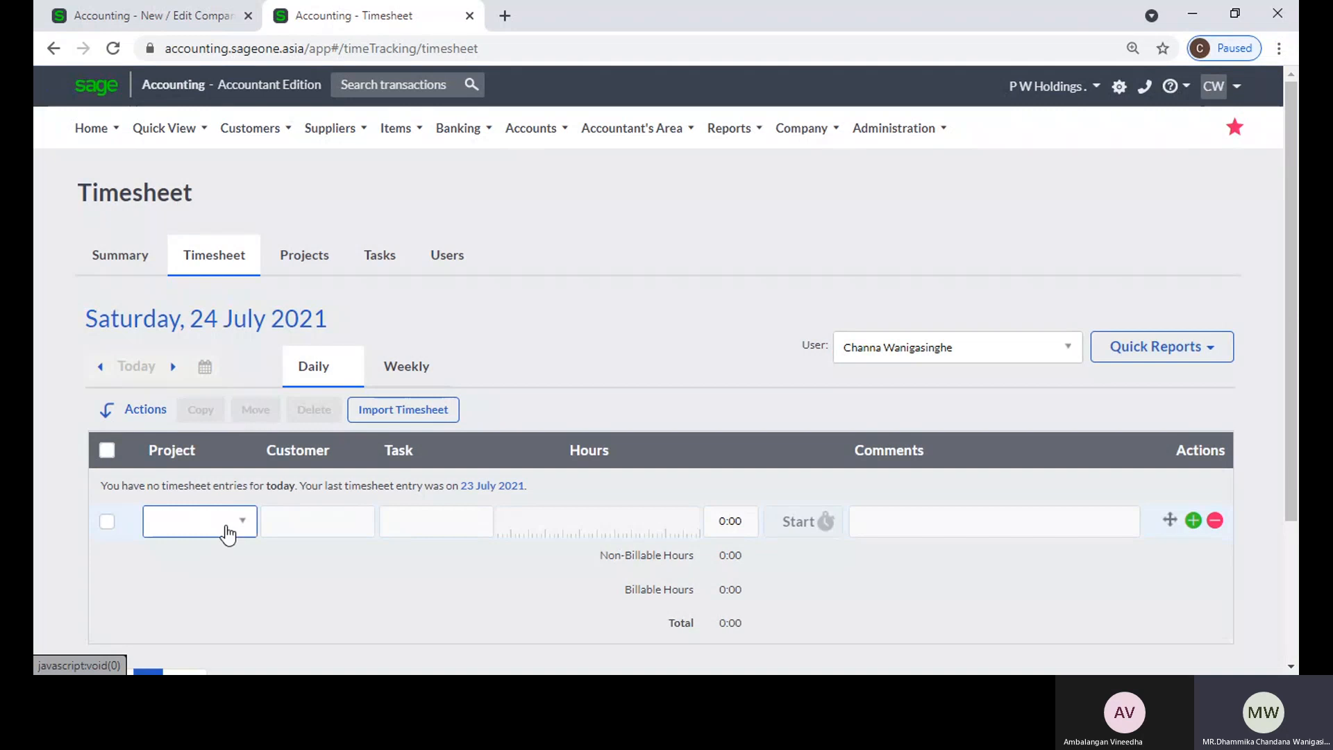
click(229, 527)
scroll(208, 458, down, 3)
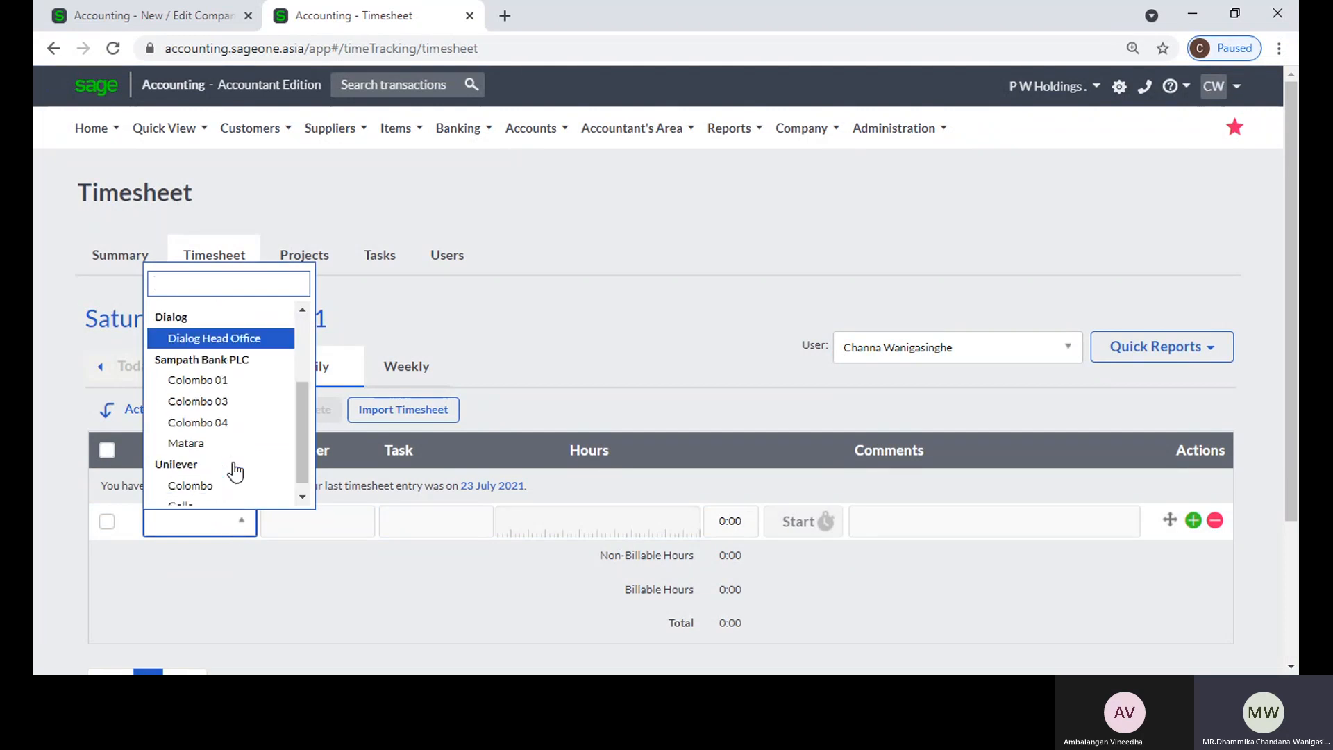
click(216, 373)
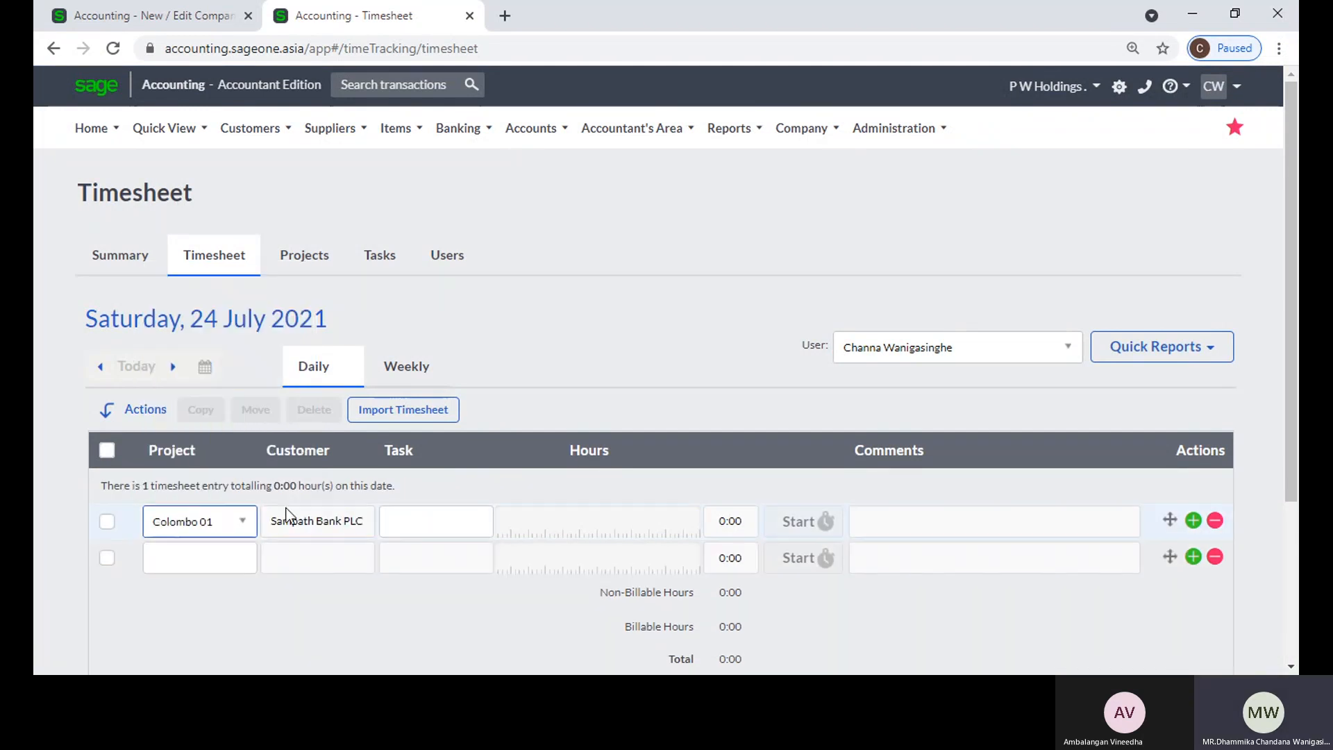
click(443, 522)
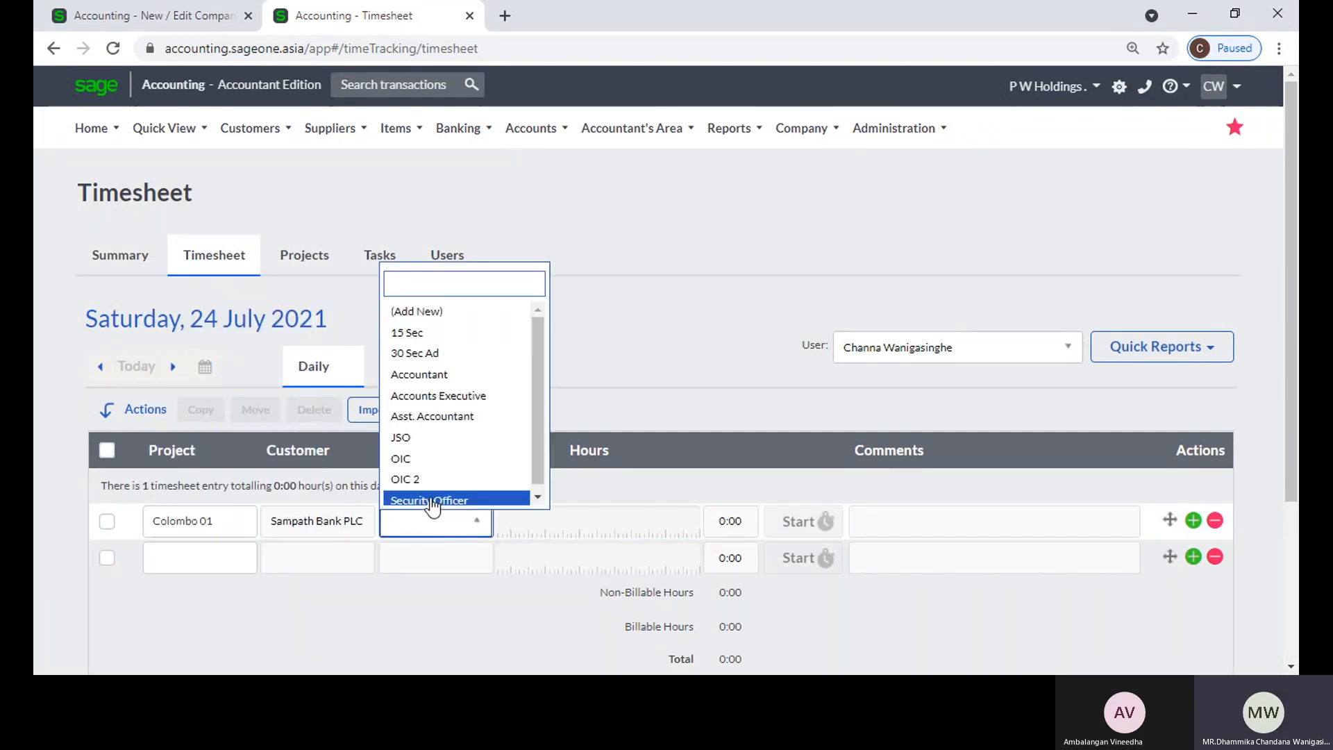
click(425, 439)
click(735, 520)
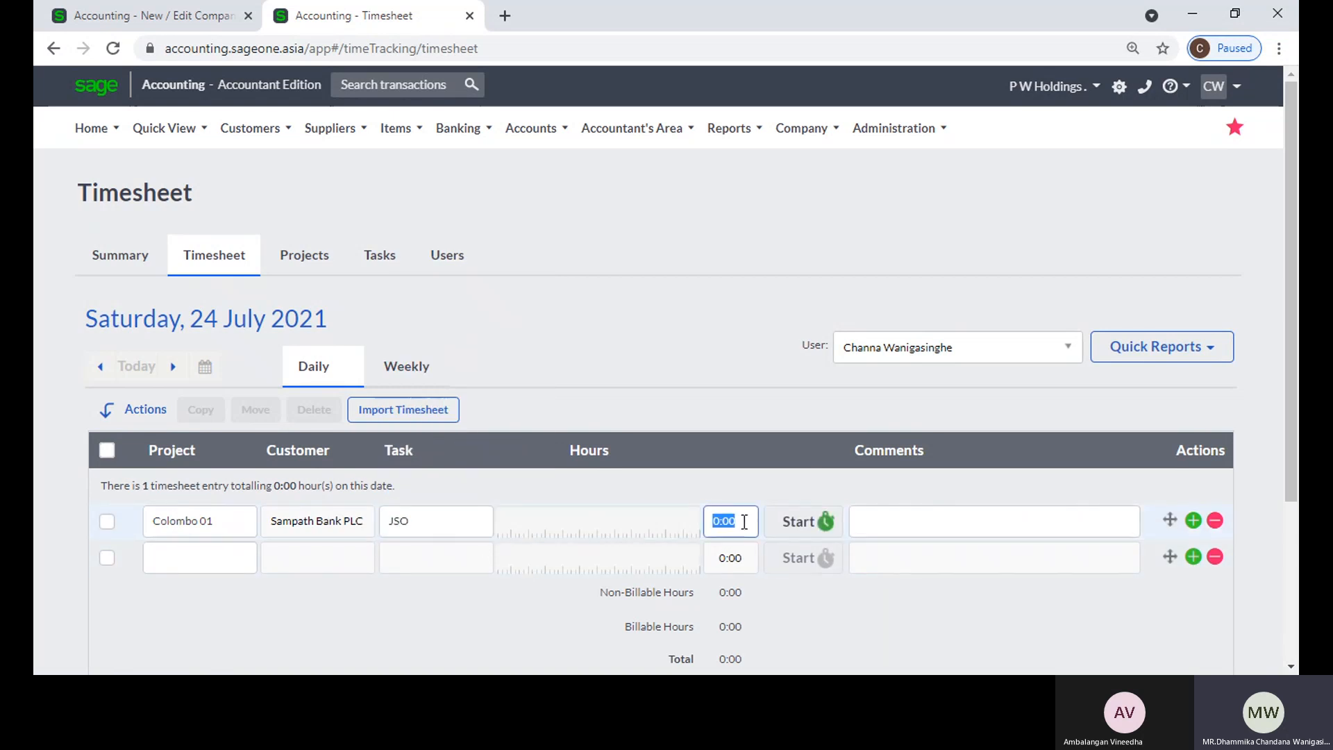
text(10)
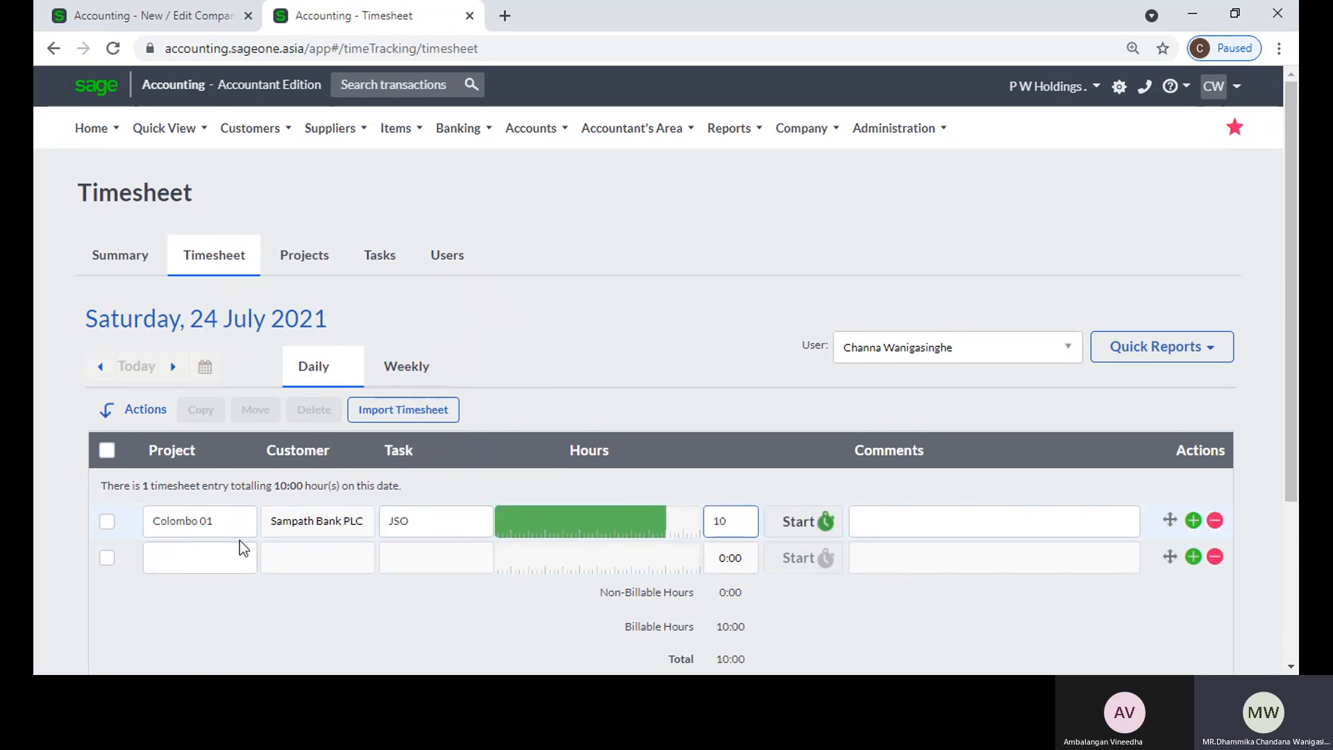
Step: Assign Sampath Bank PLC's Colombo 03 project to the second timesheet entry
click(240, 552)
click(237, 562)
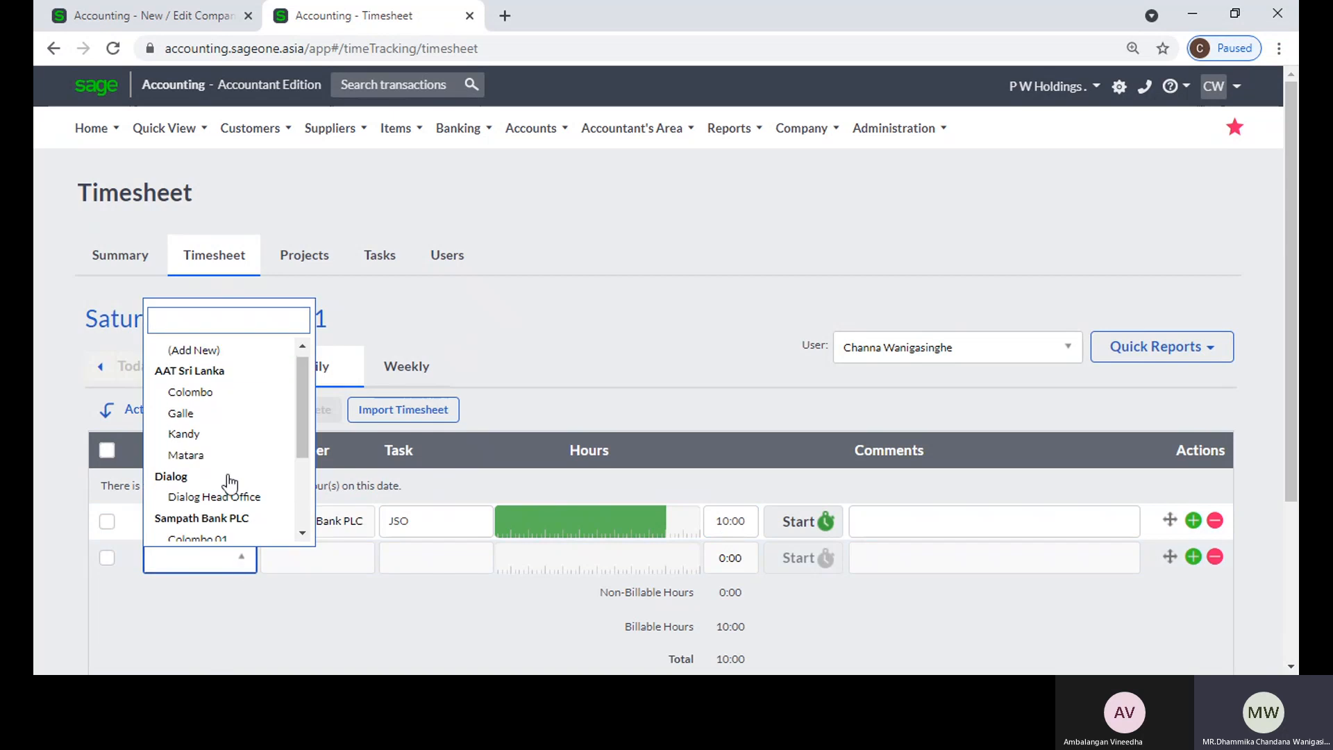
scroll(229, 481, down, 3)
scroll(236, 479, up, 3)
scroll(234, 471, down, 3)
scroll(232, 470, down, 1)
scroll(233, 471, up, 3)
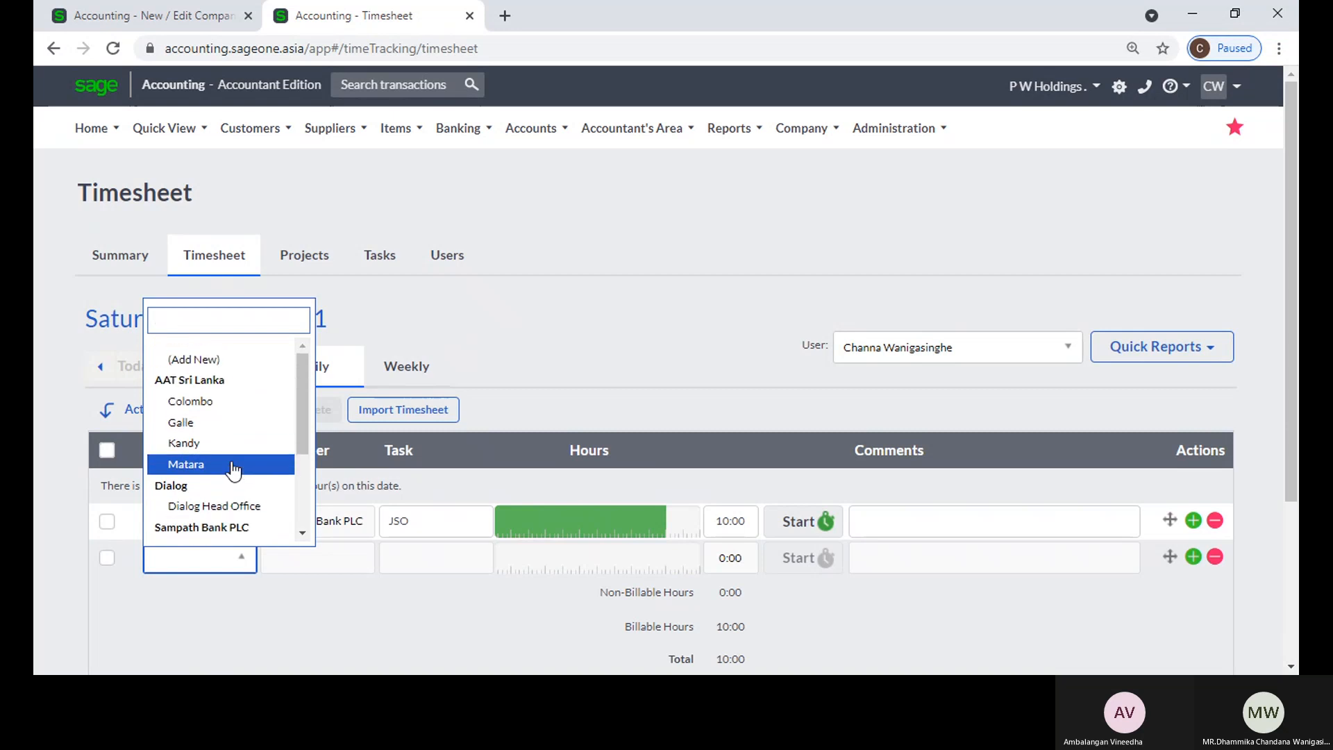
scroll(233, 470, down, 3)
click(235, 472)
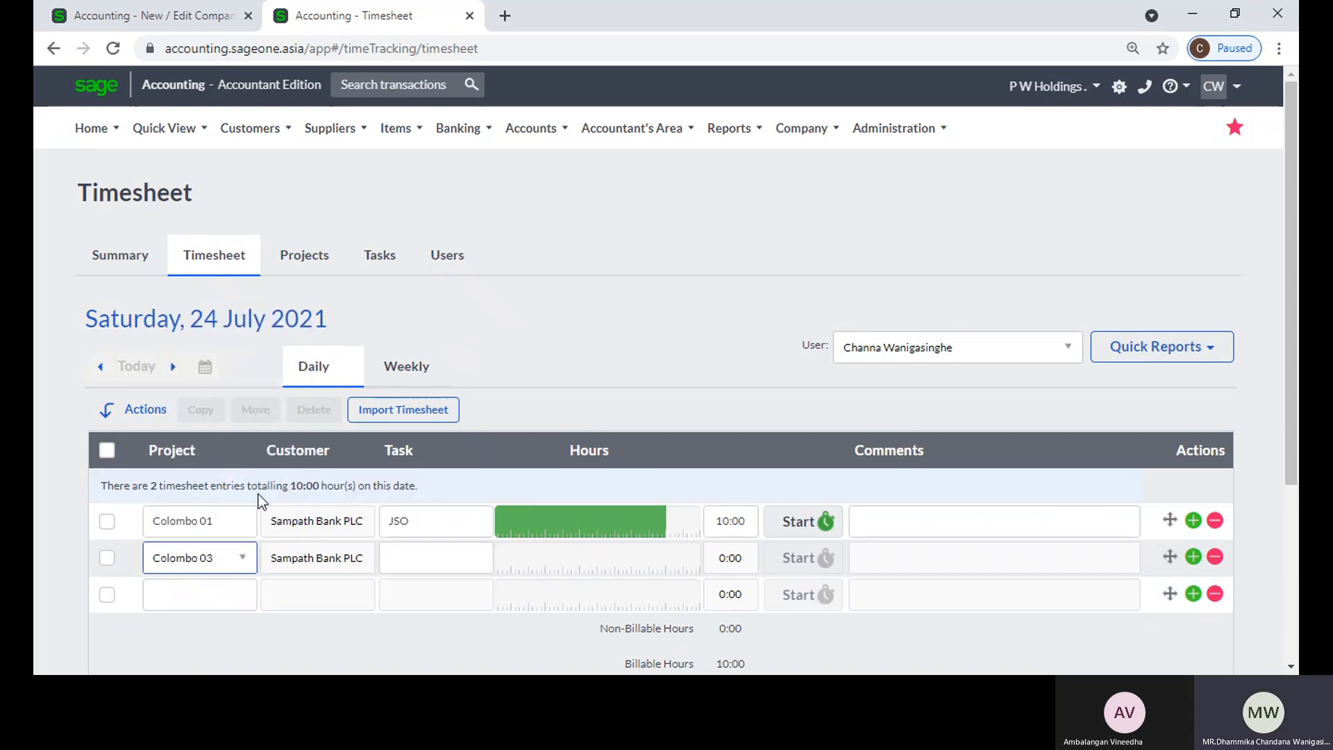
Step: Set the task of the Colombo 03 timesheet entry to OIC and its hours to 5
click(444, 557)
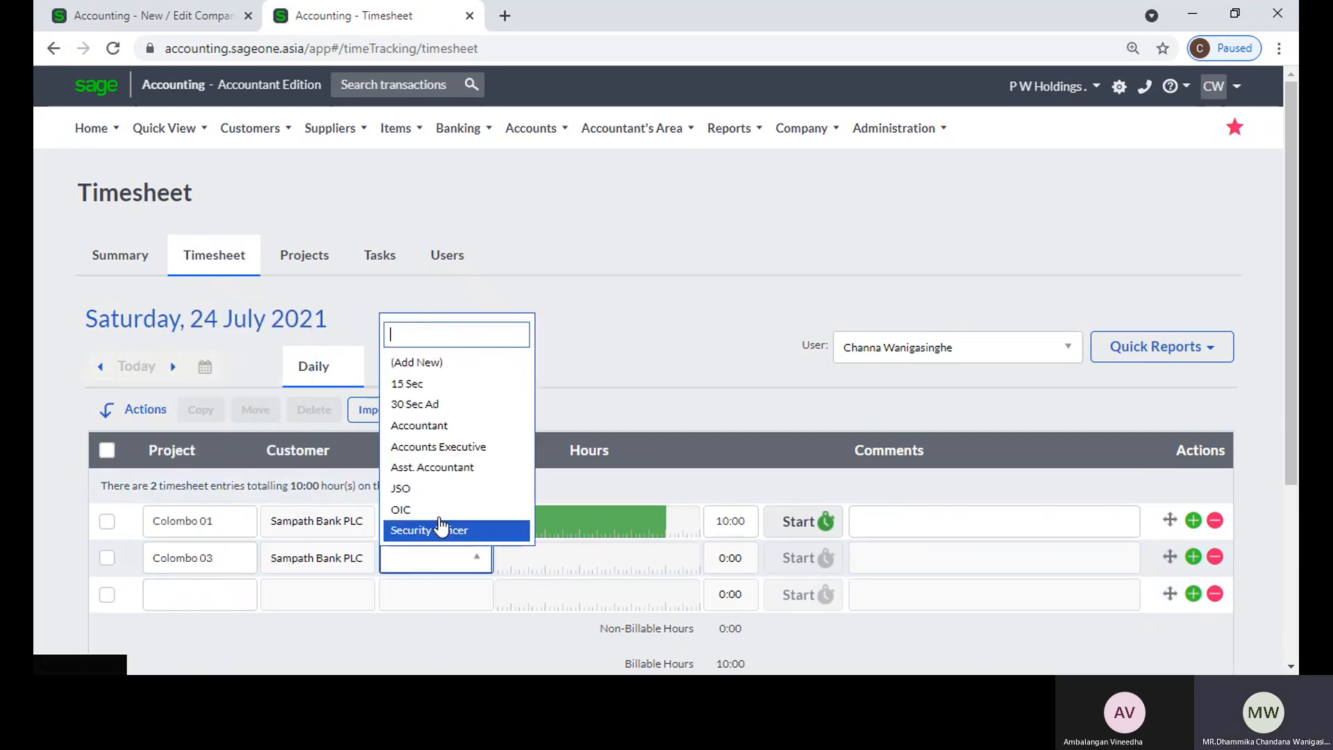
click(438, 511)
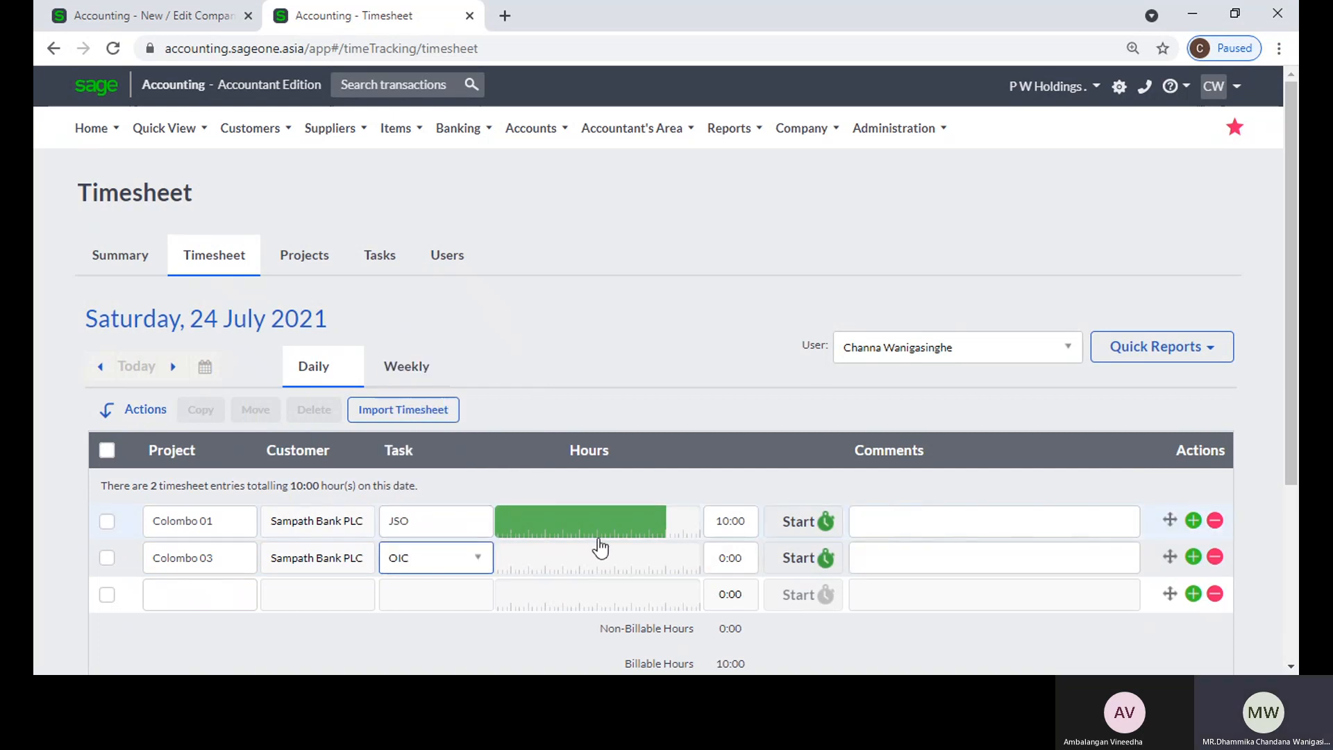
click(590, 556)
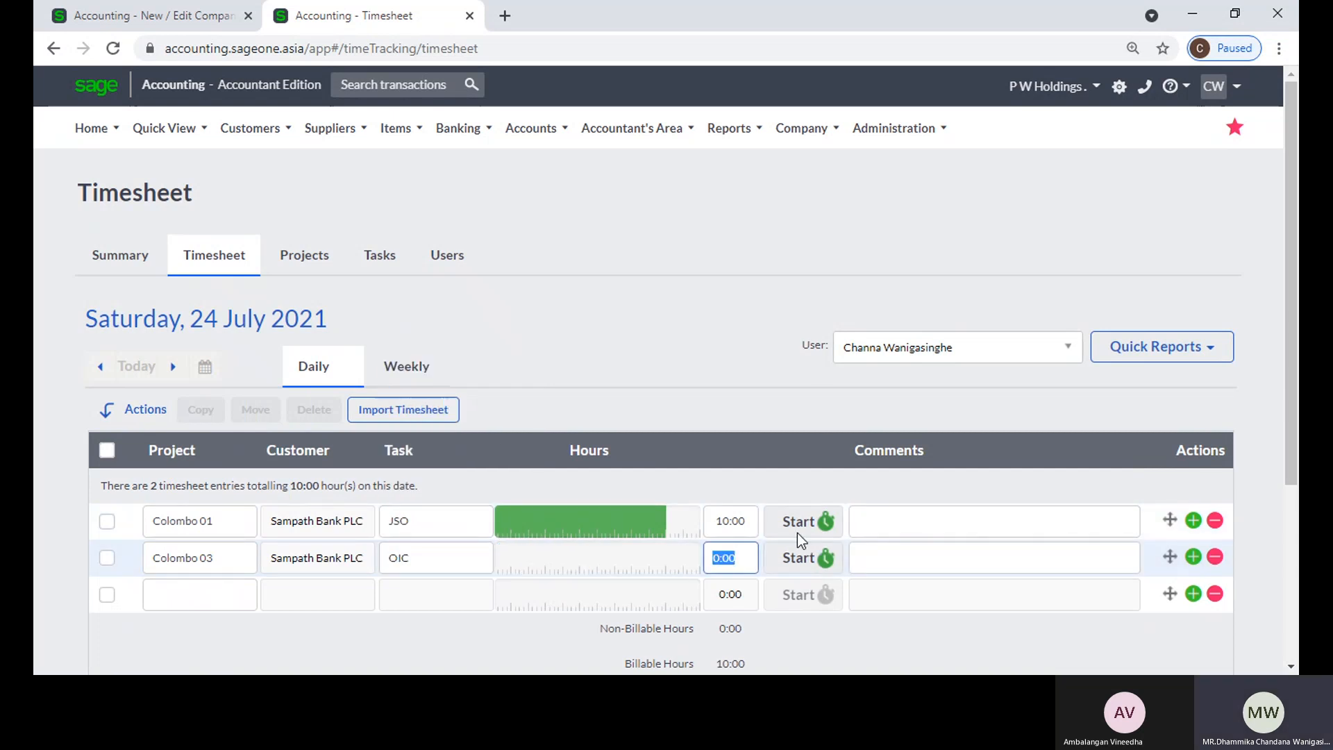
text(5)
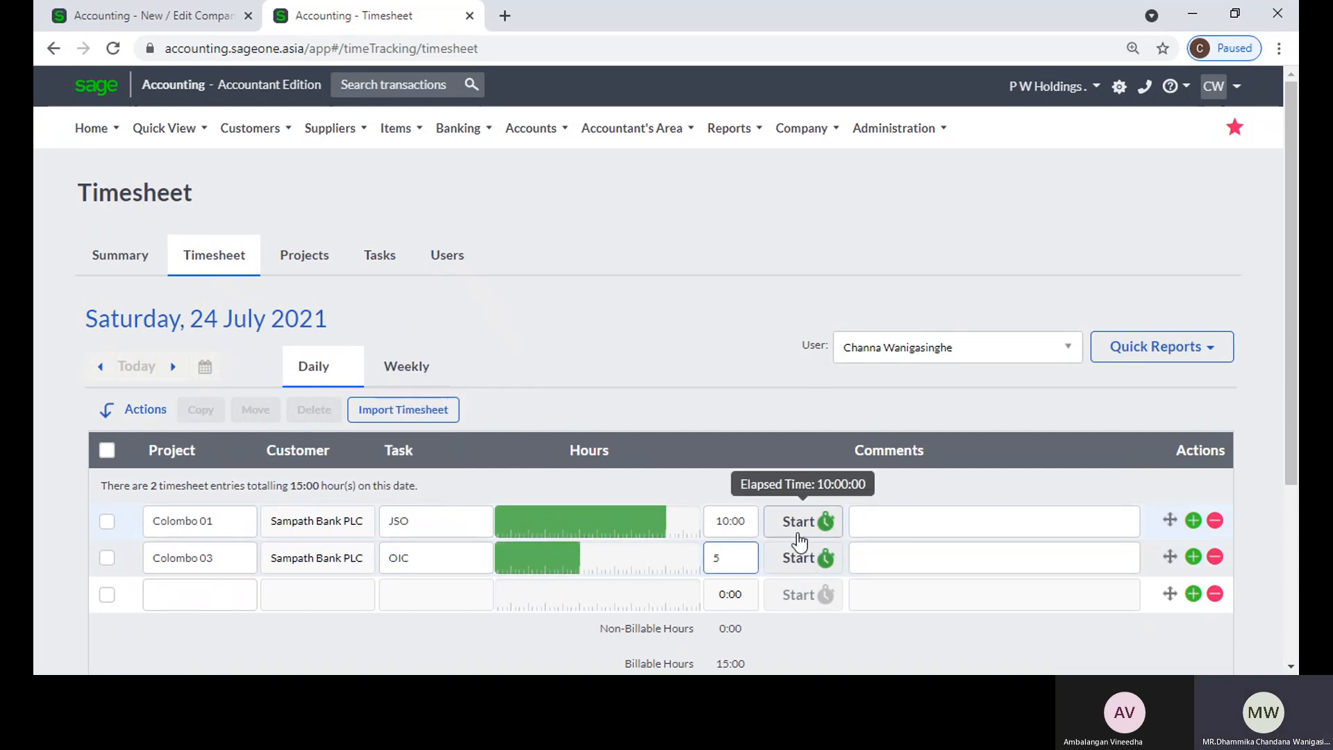
key(Tab)
click(720, 304)
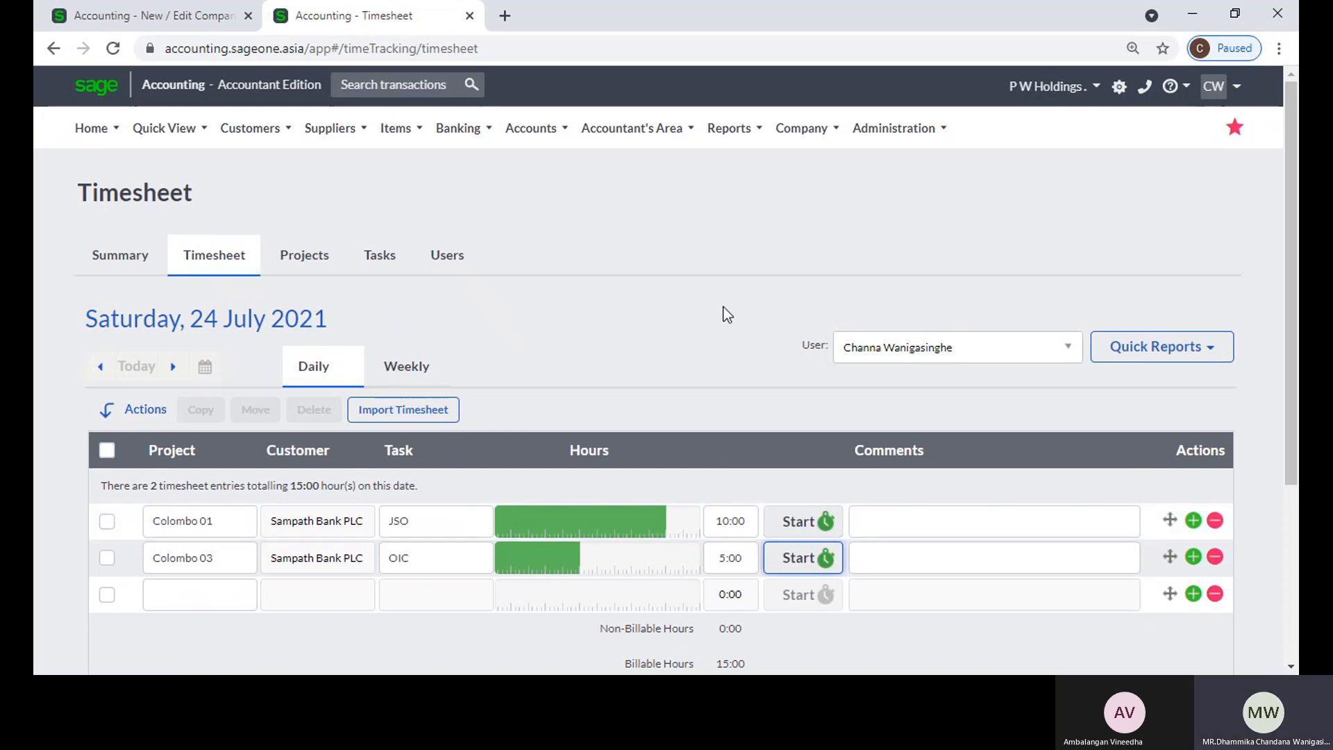
scroll(722, 305, down, 4)
scroll(739, 361, up, 3)
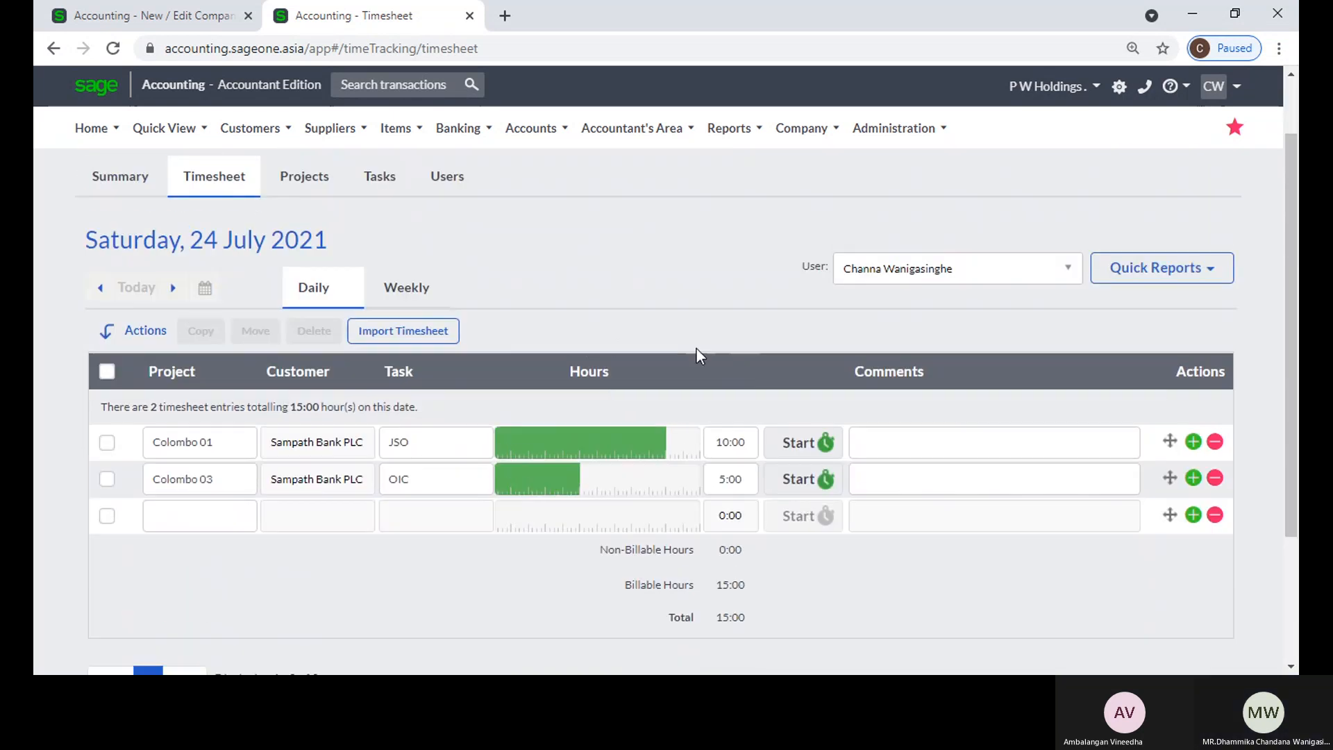
Step: Return to Company Settings and compare the Time Tracking Settings with the Outstanding Balances ageing settings
click(150, 11)
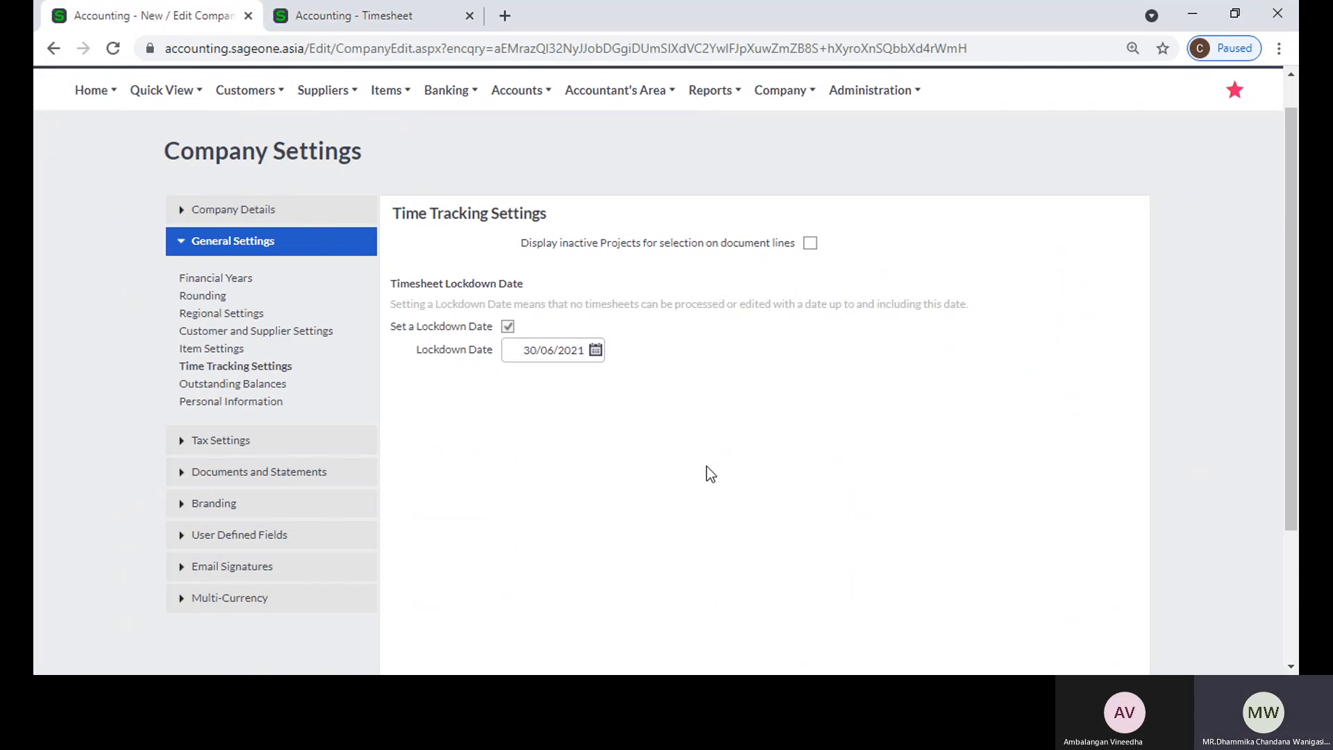
click(216, 386)
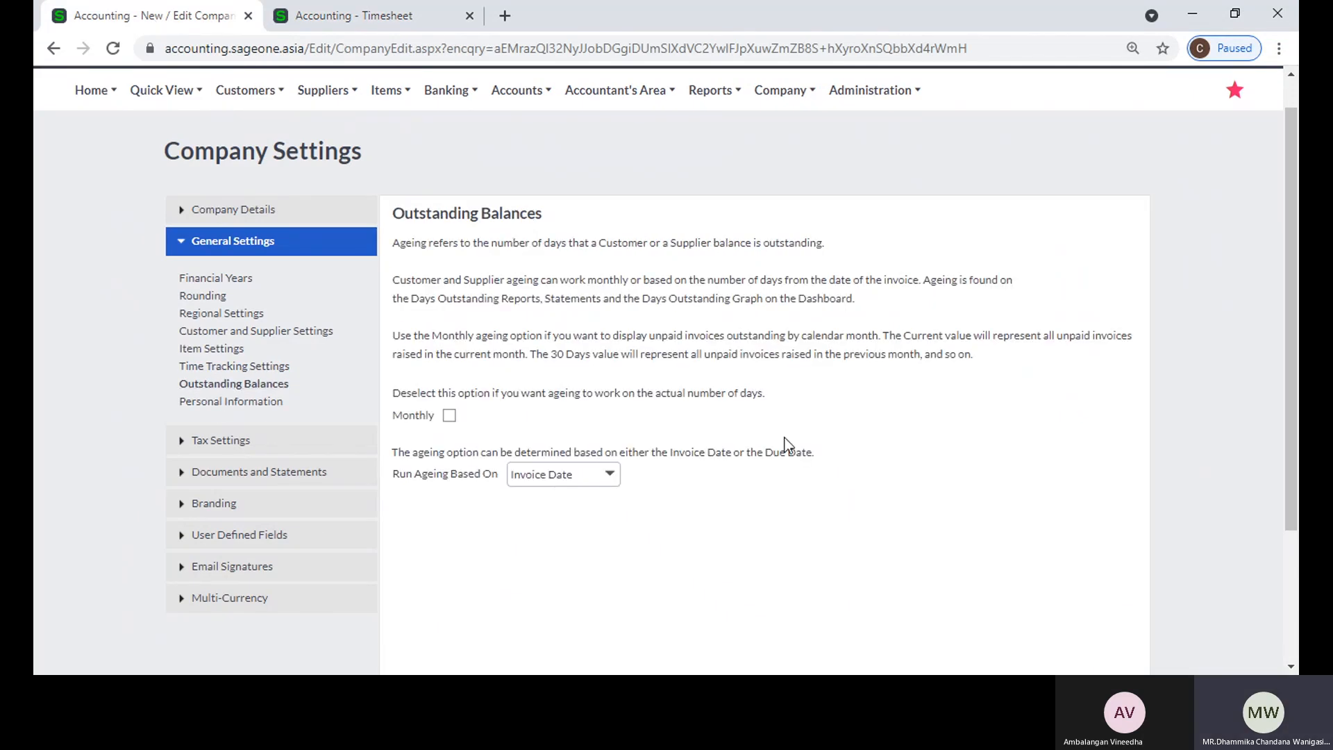
click(250, 368)
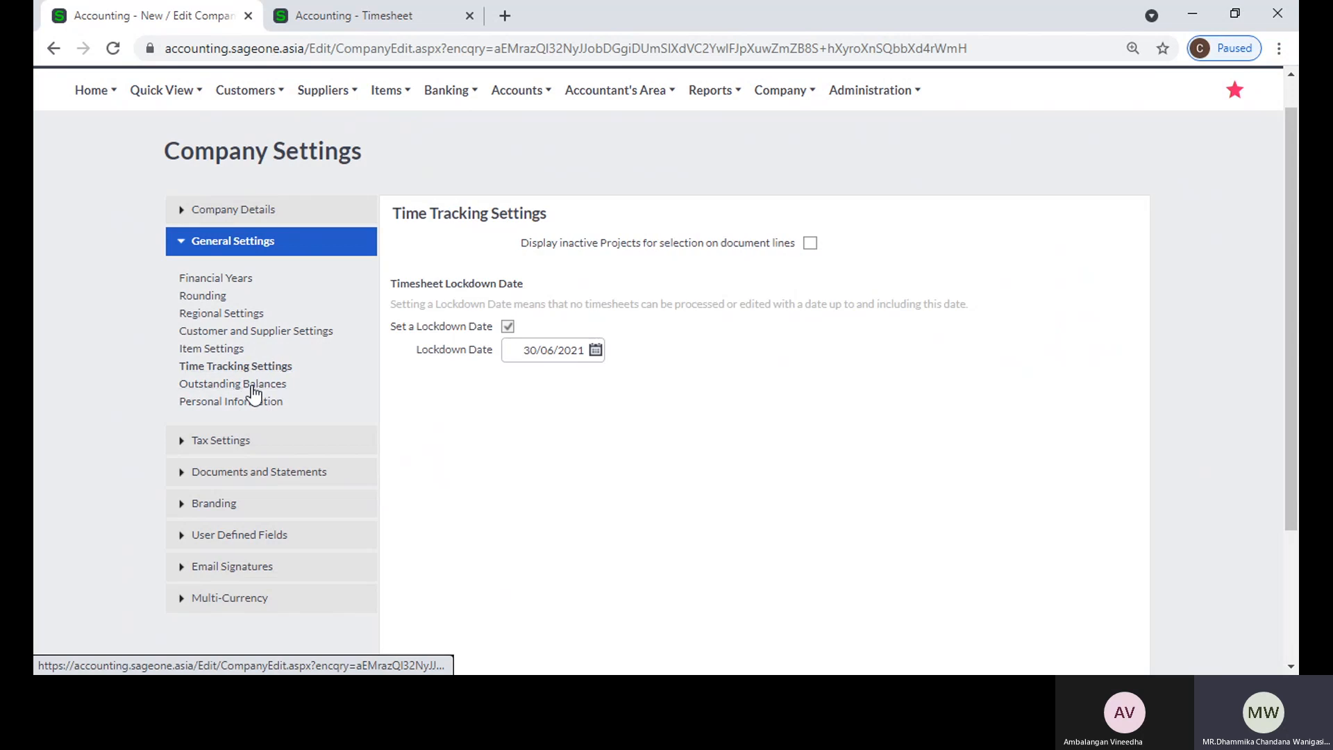
click(251, 386)
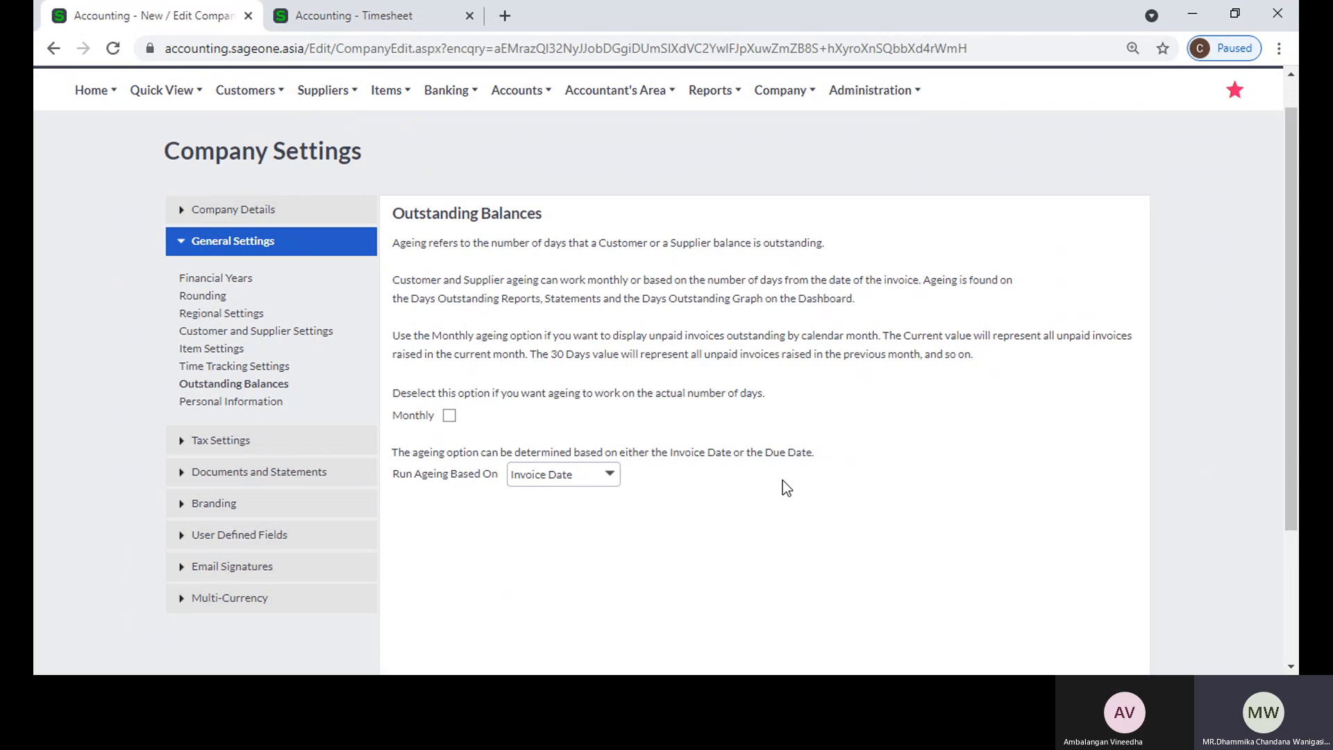
Step: Leave the timesheet and run the Customer Balances - Days Outstanding Report for all customers in Detailed style
click(375, 15)
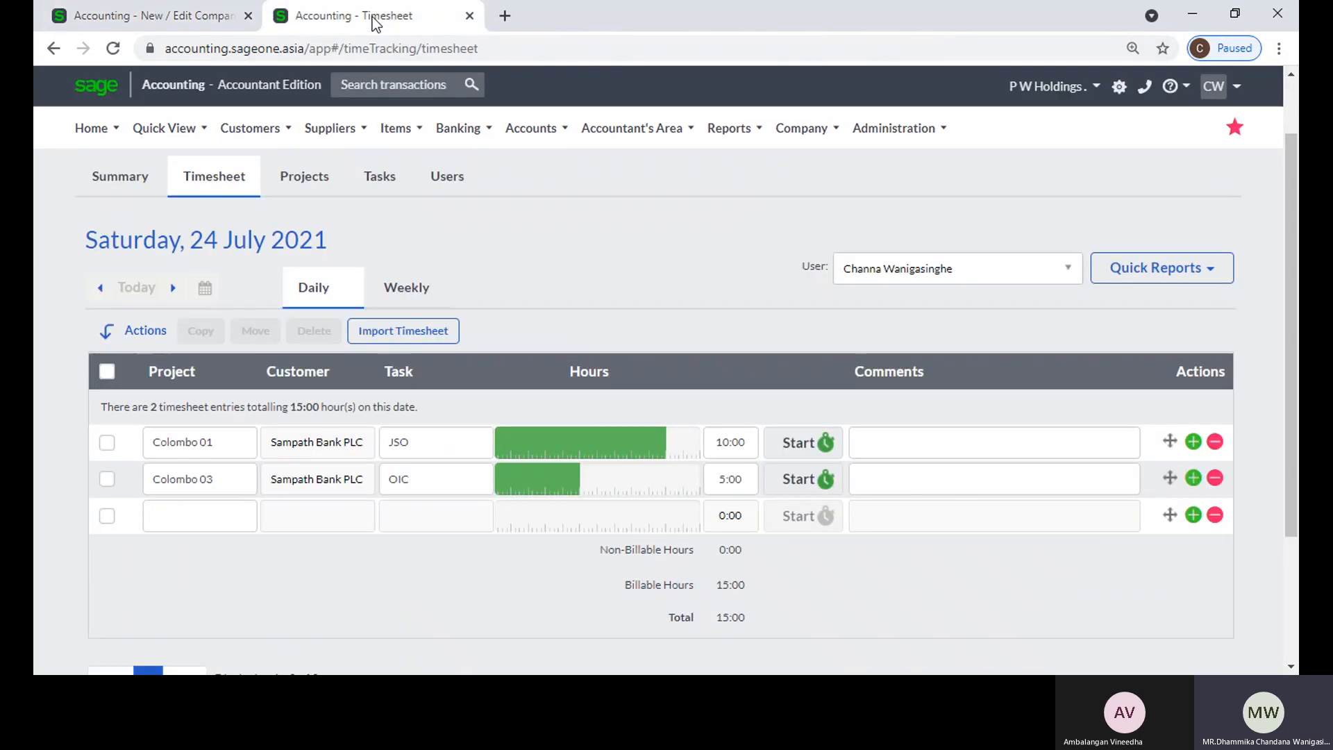
mouse_move(264, 135)
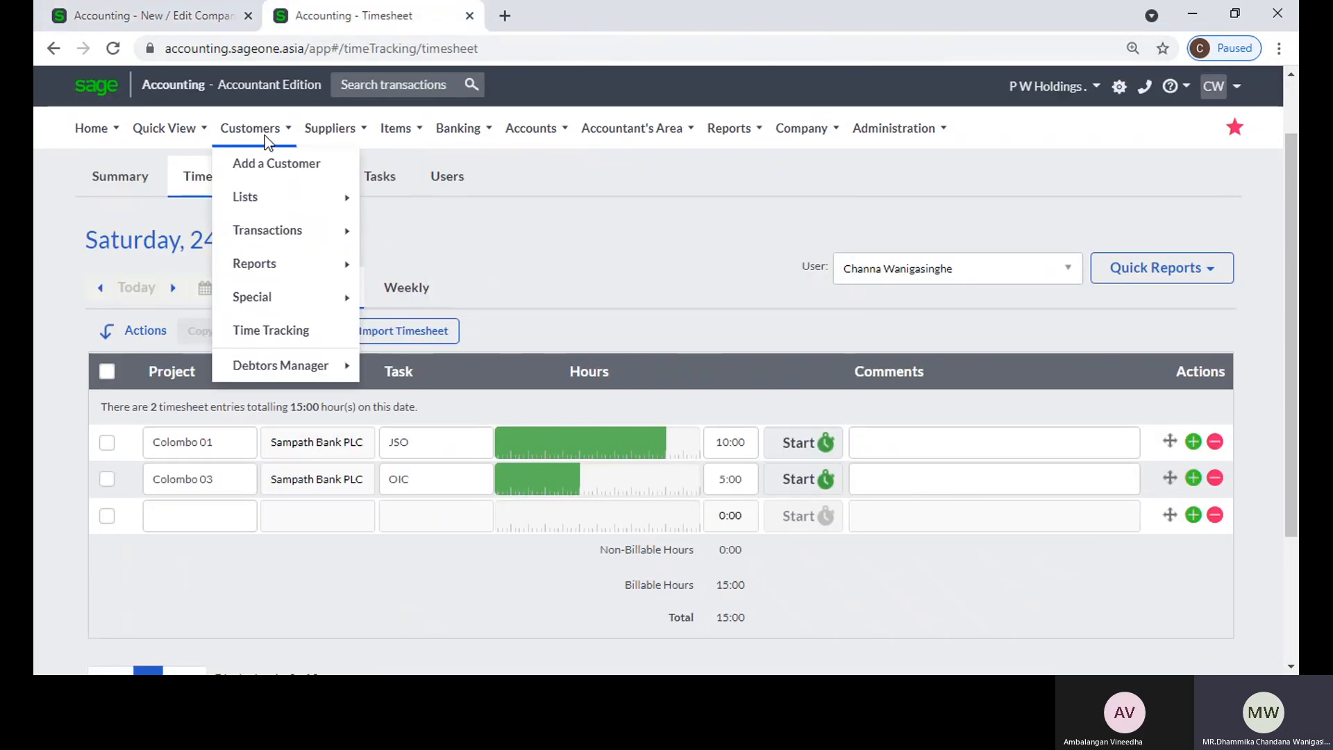
mouse_move(256, 265)
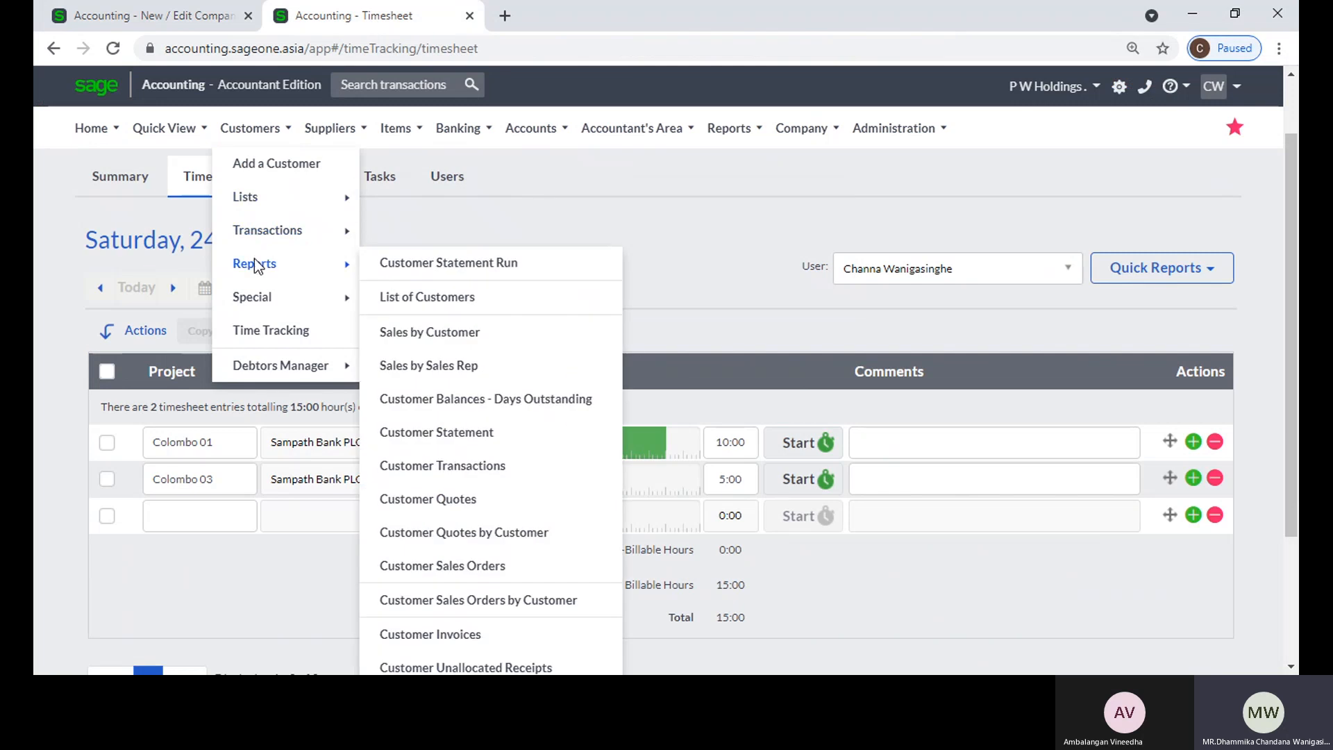
click(518, 402)
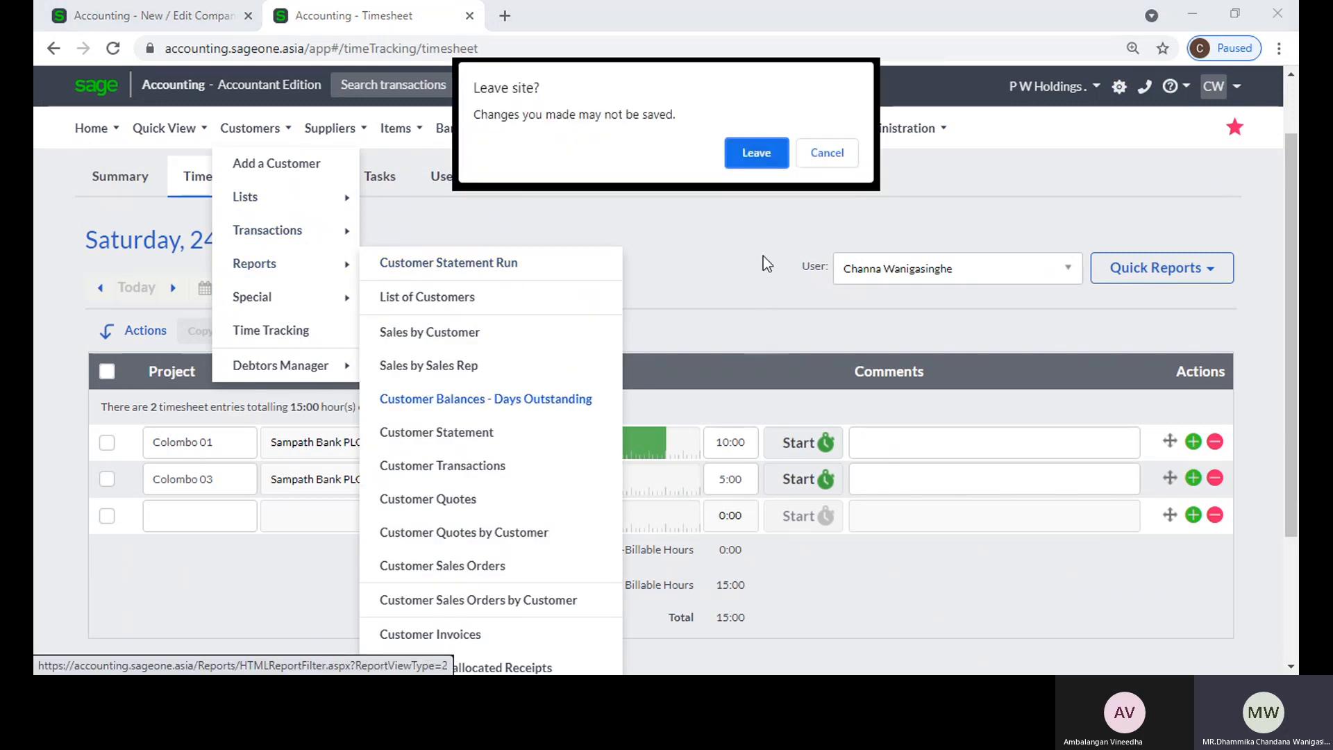
click(751, 153)
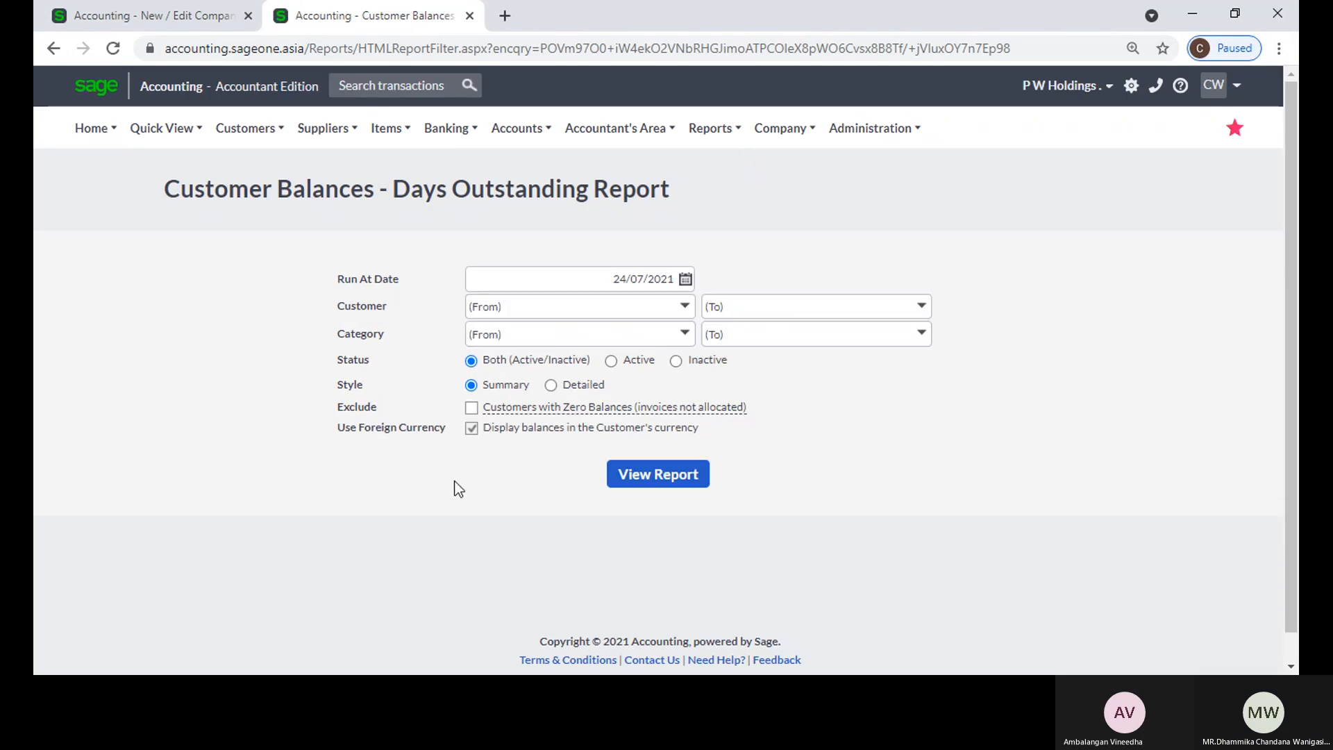
click(550, 385)
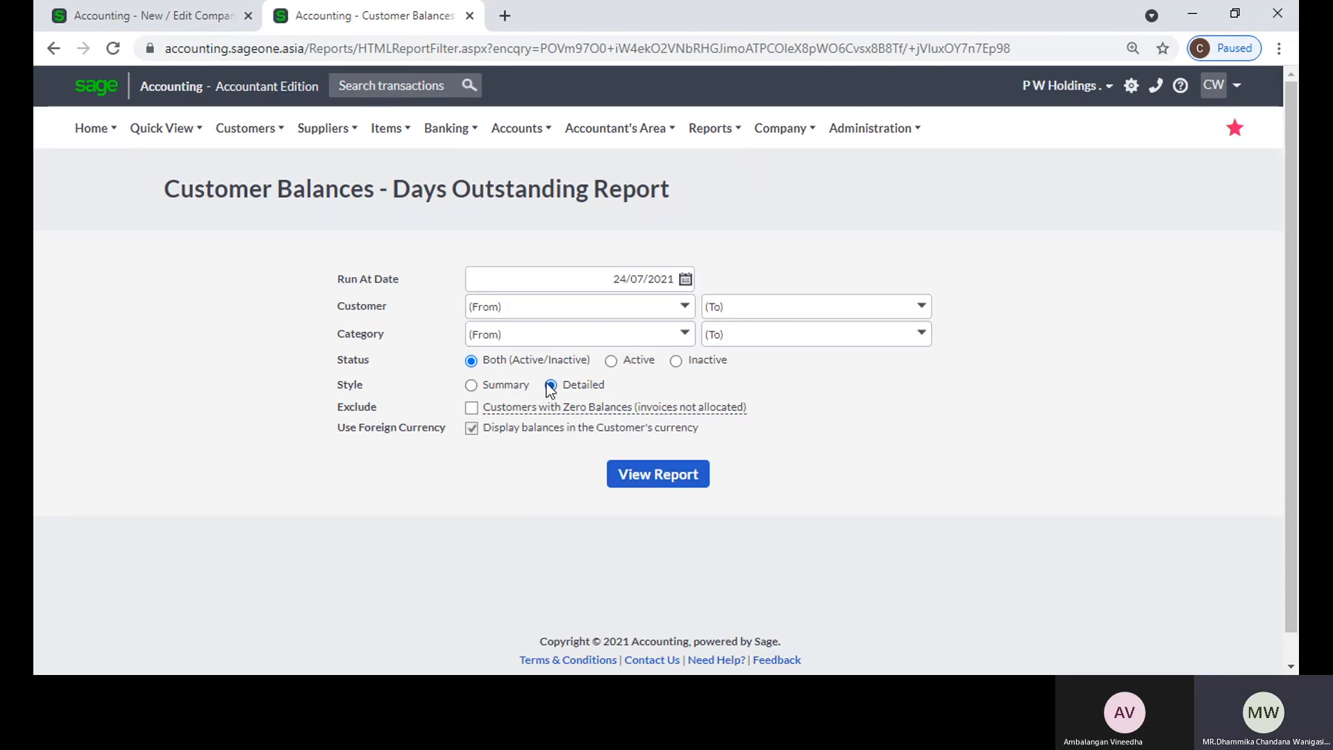
click(635, 476)
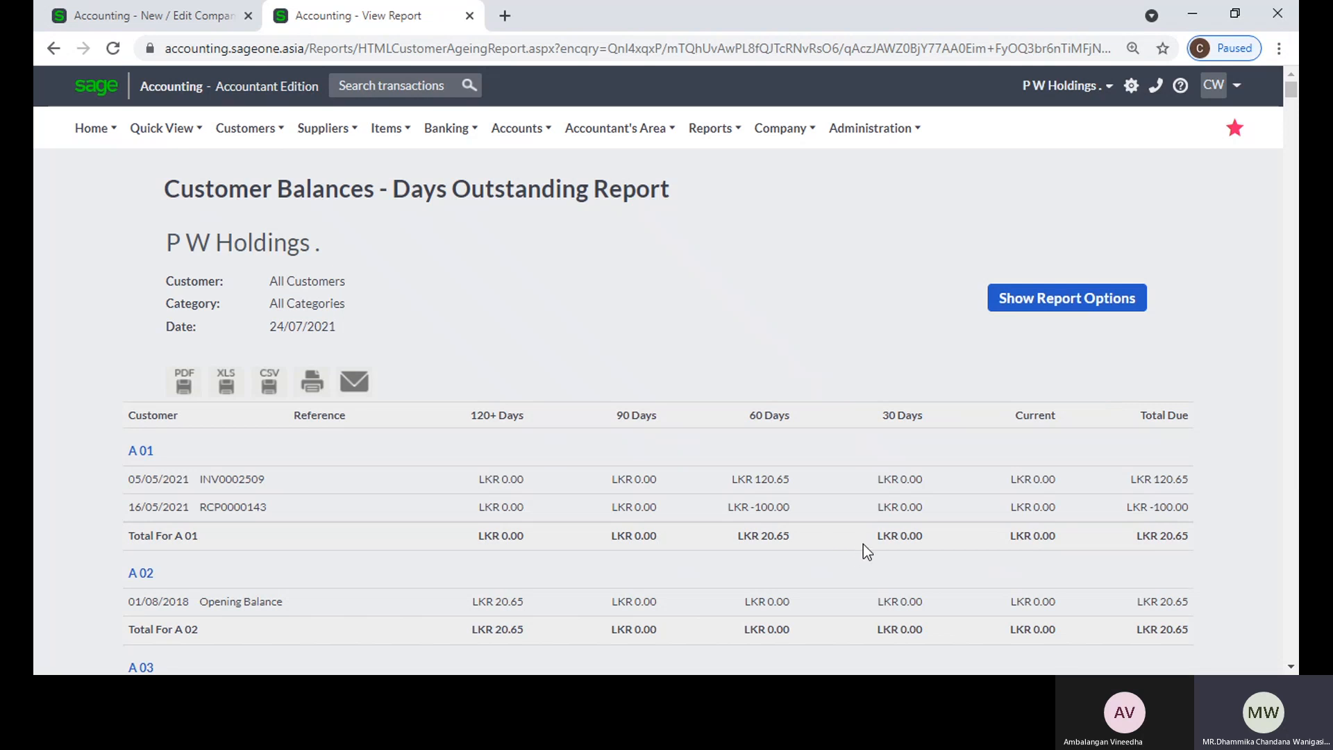
Step: Try switching Monthly ageing on and off in the Outstanding Balances settings and view the Run Ageing Based On choices
click(120, 21)
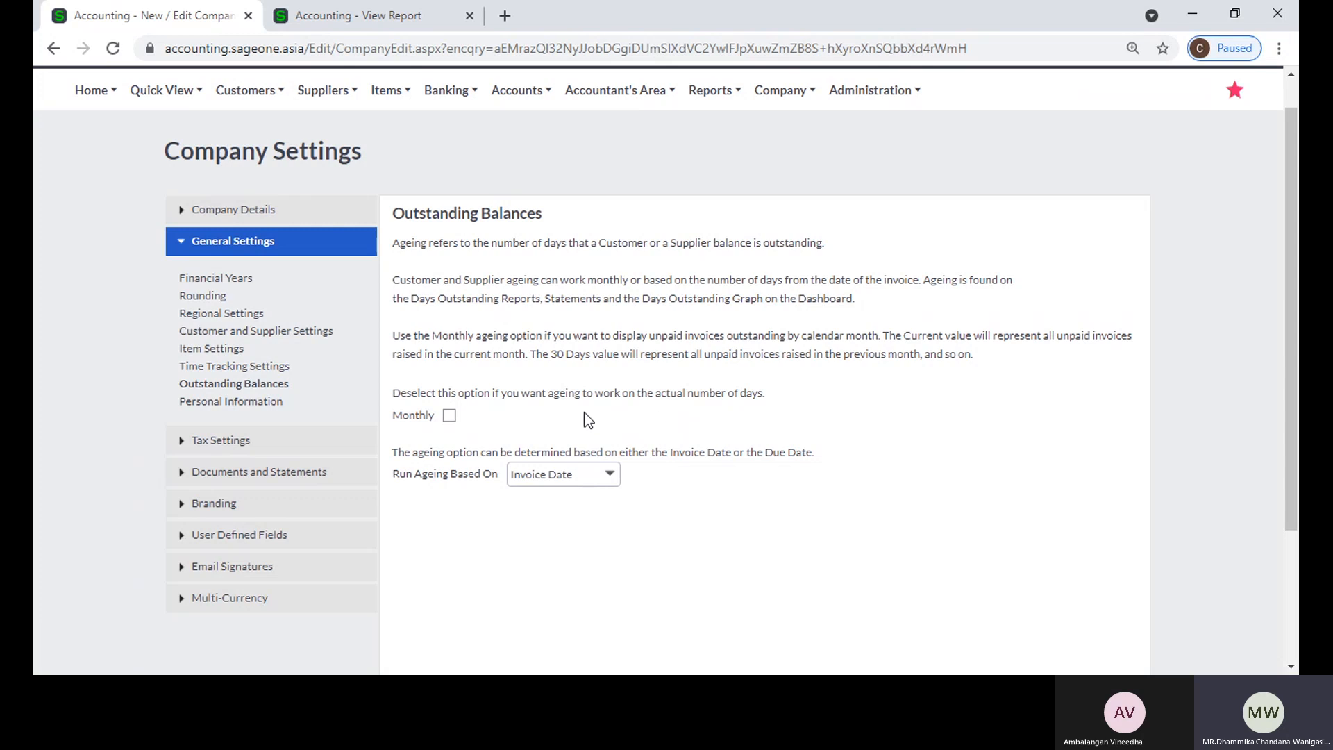
click(449, 417)
click(449, 415)
click(449, 415)
click(450, 415)
click(448, 415)
click(456, 415)
click(611, 476)
click(695, 472)
click(315, 97)
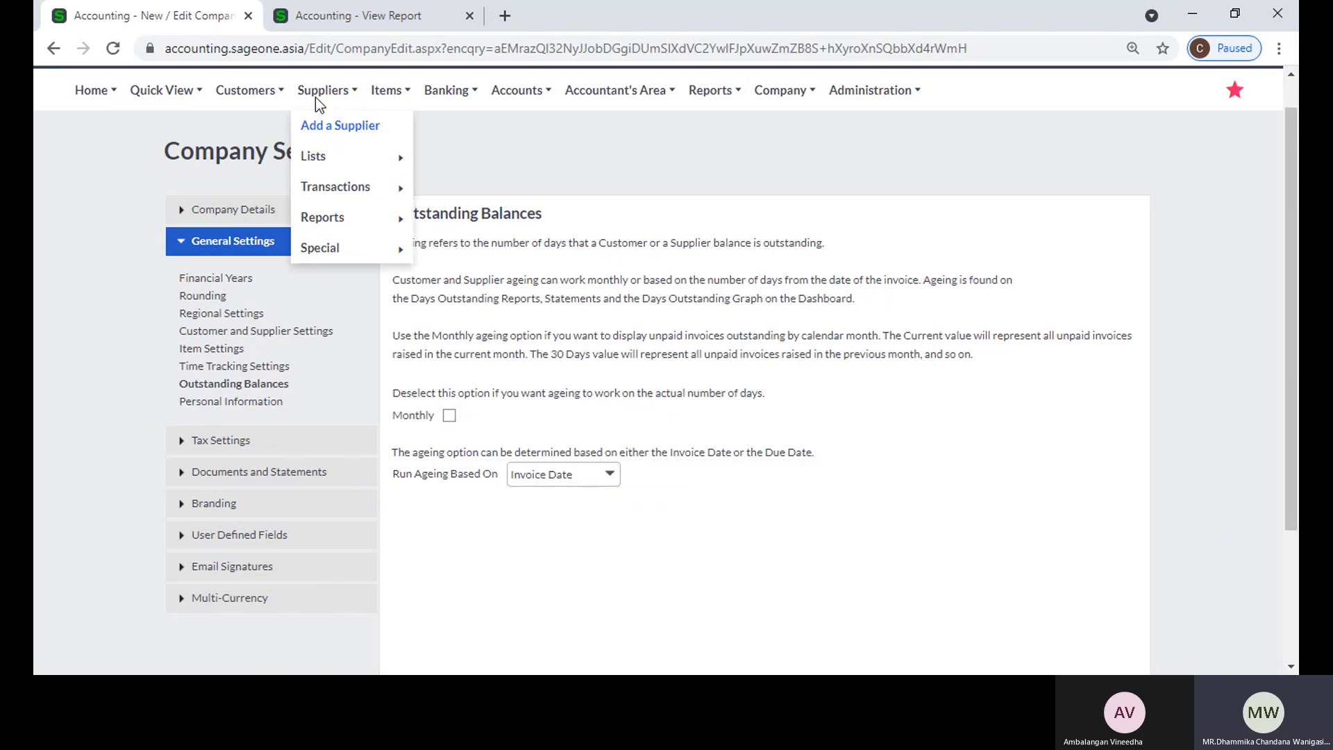
Step: Duplicate the Days Outstanding Report's browser tab and open a blank new customer record in the copy
click(315, 26)
right_click(315, 26)
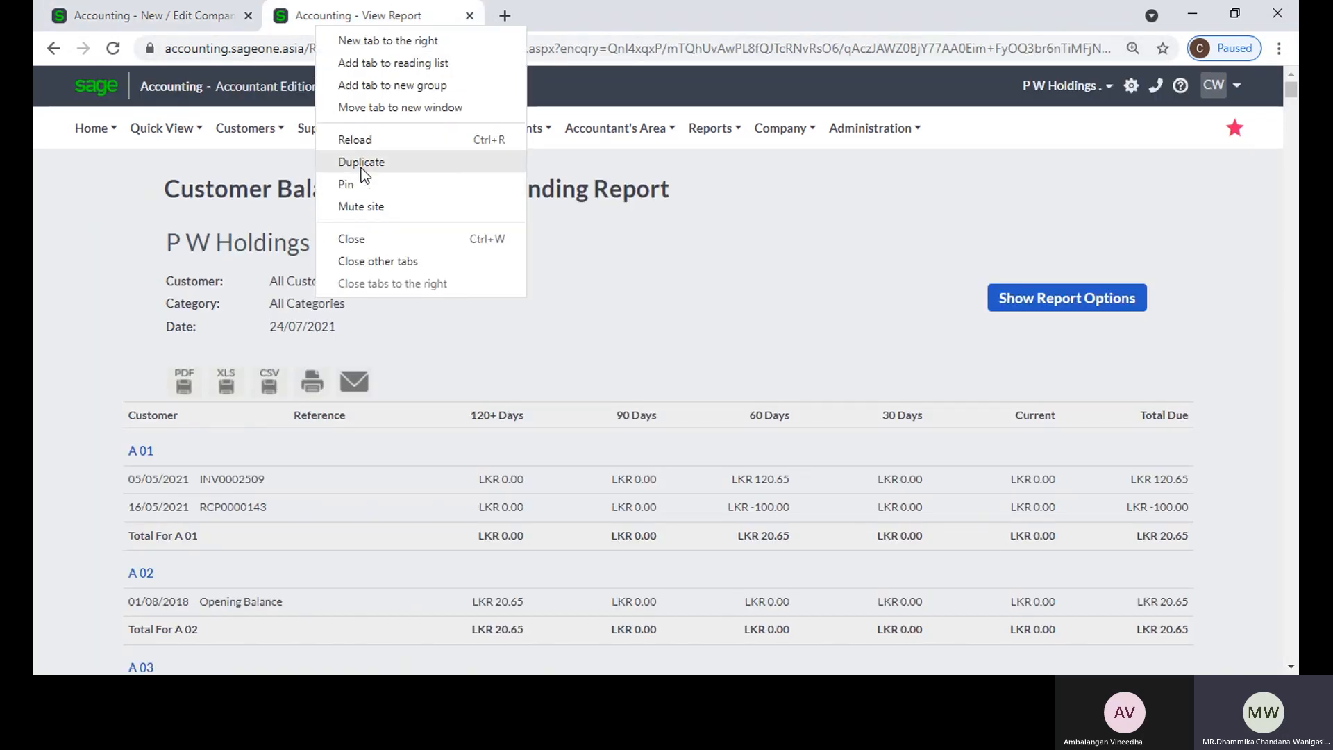
click(361, 167)
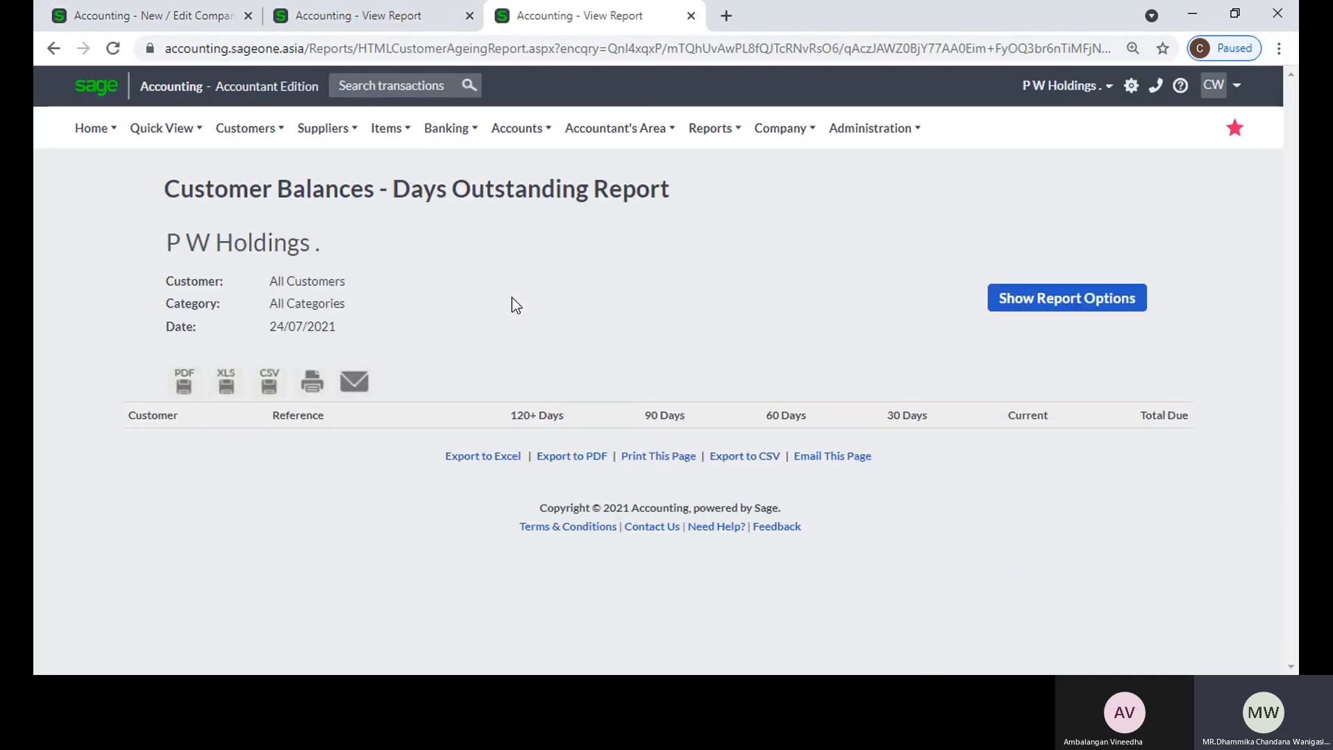
click(264, 132)
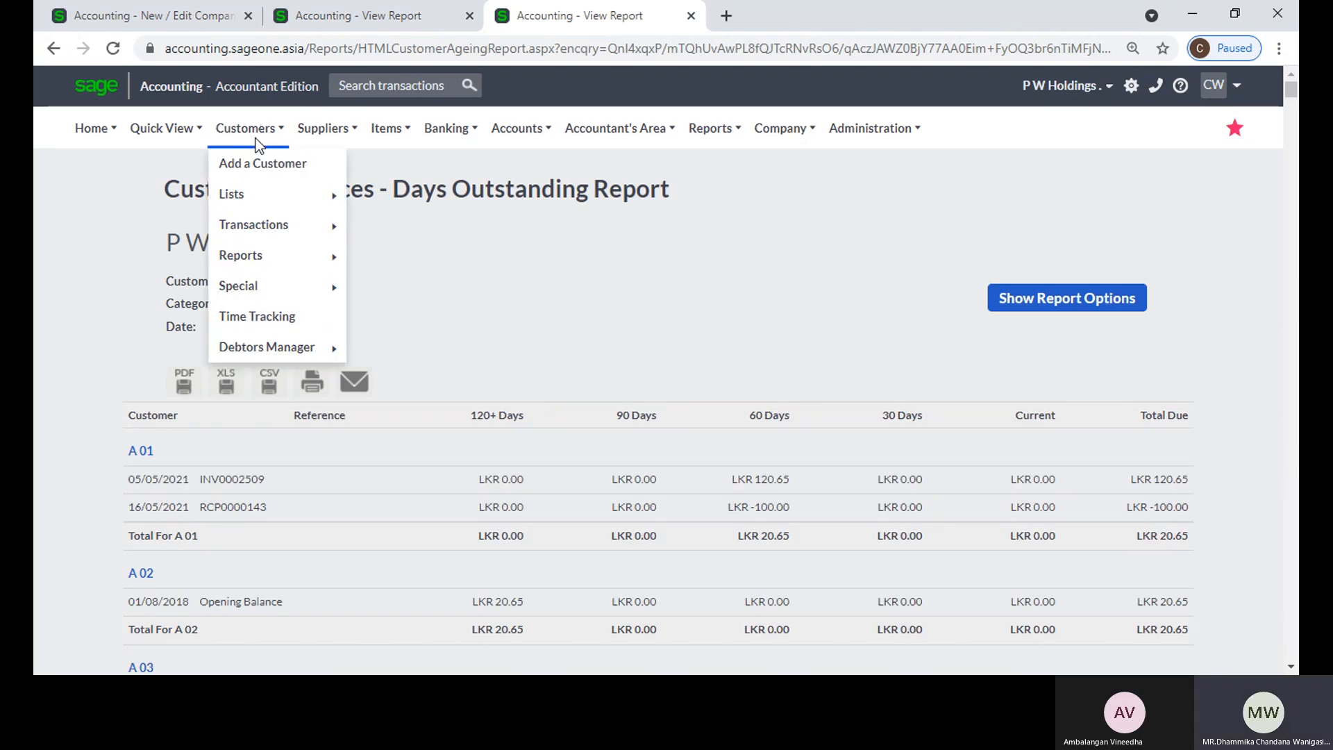
click(257, 170)
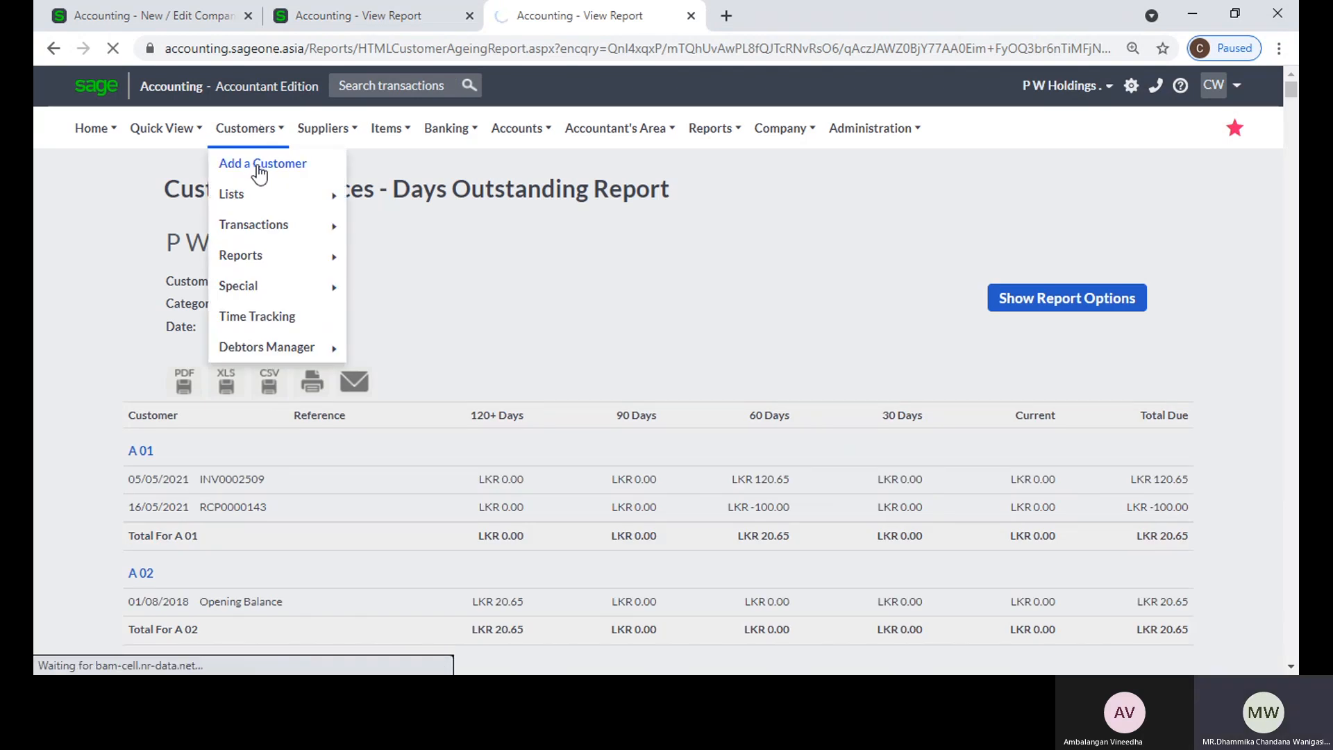
Step: Set the new customer's Due Date for Payment to 30 days from date of invoice
scroll(764, 403, down, 8)
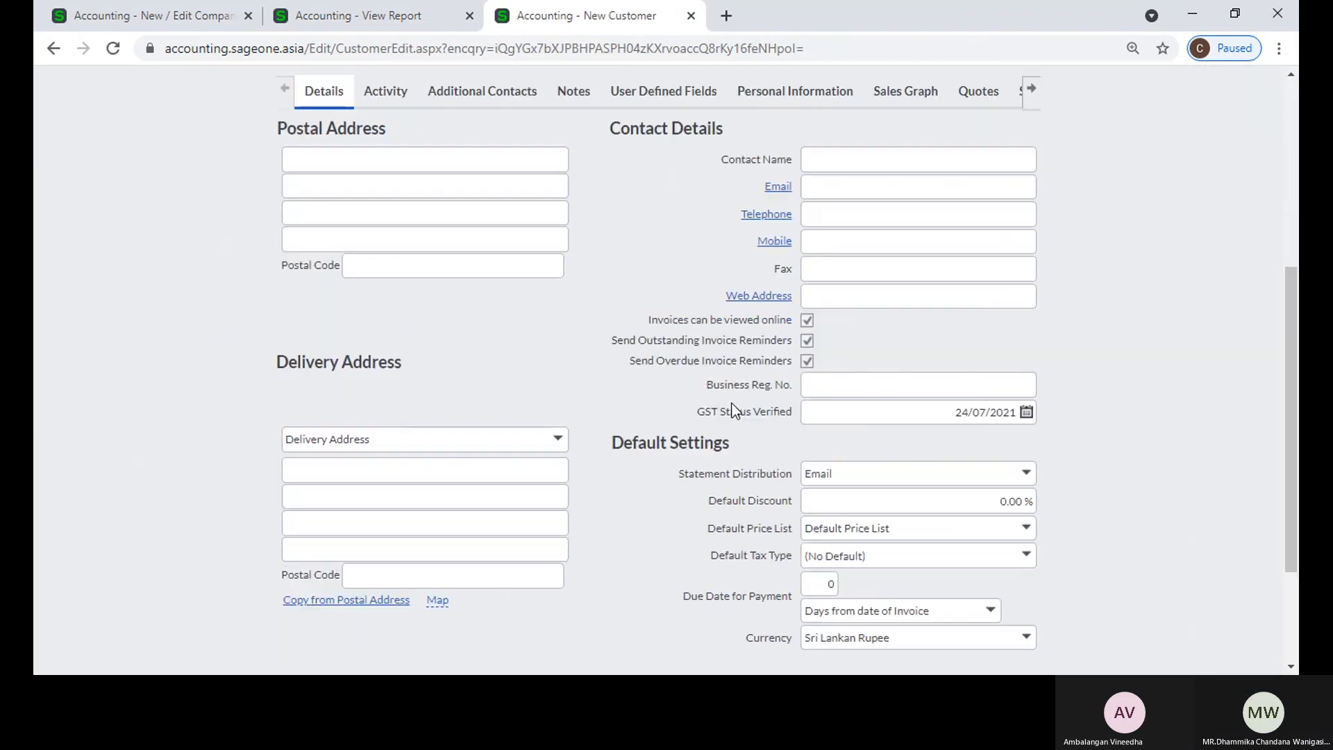
click(820, 415)
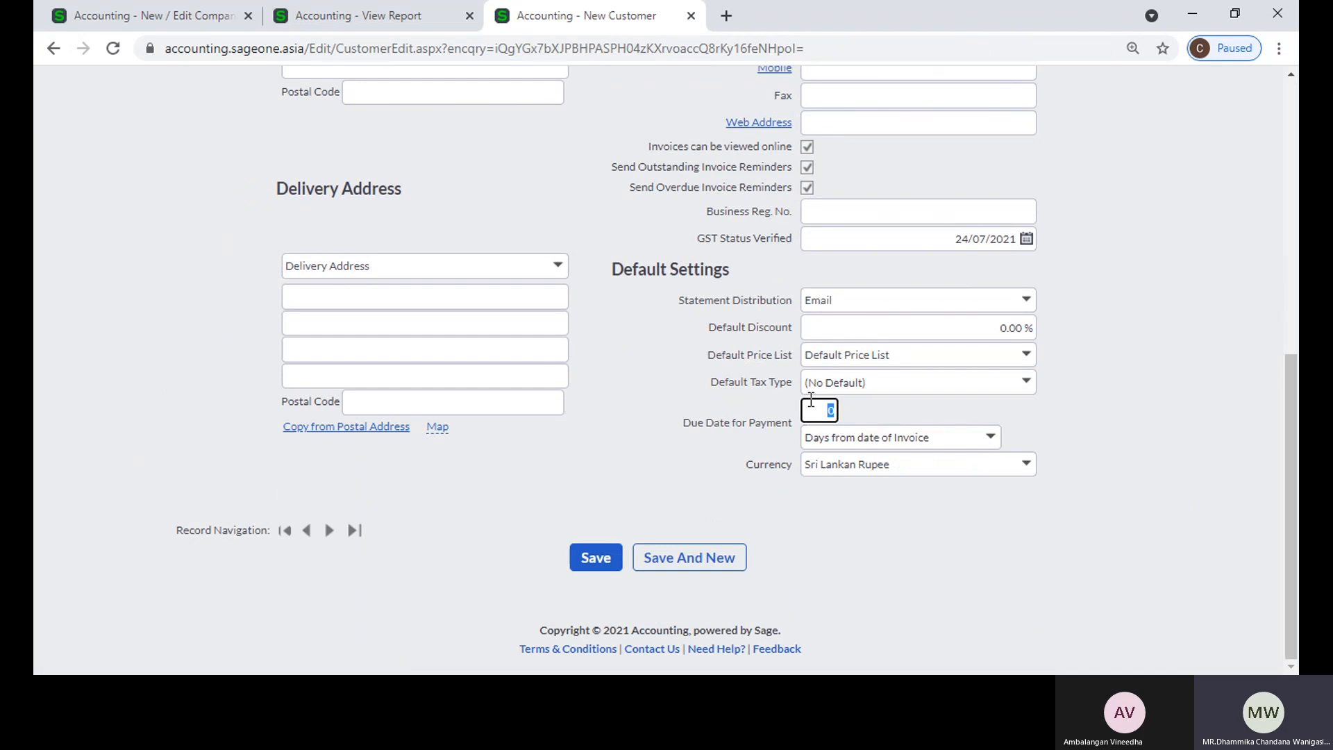
text(30)
key(Tab)
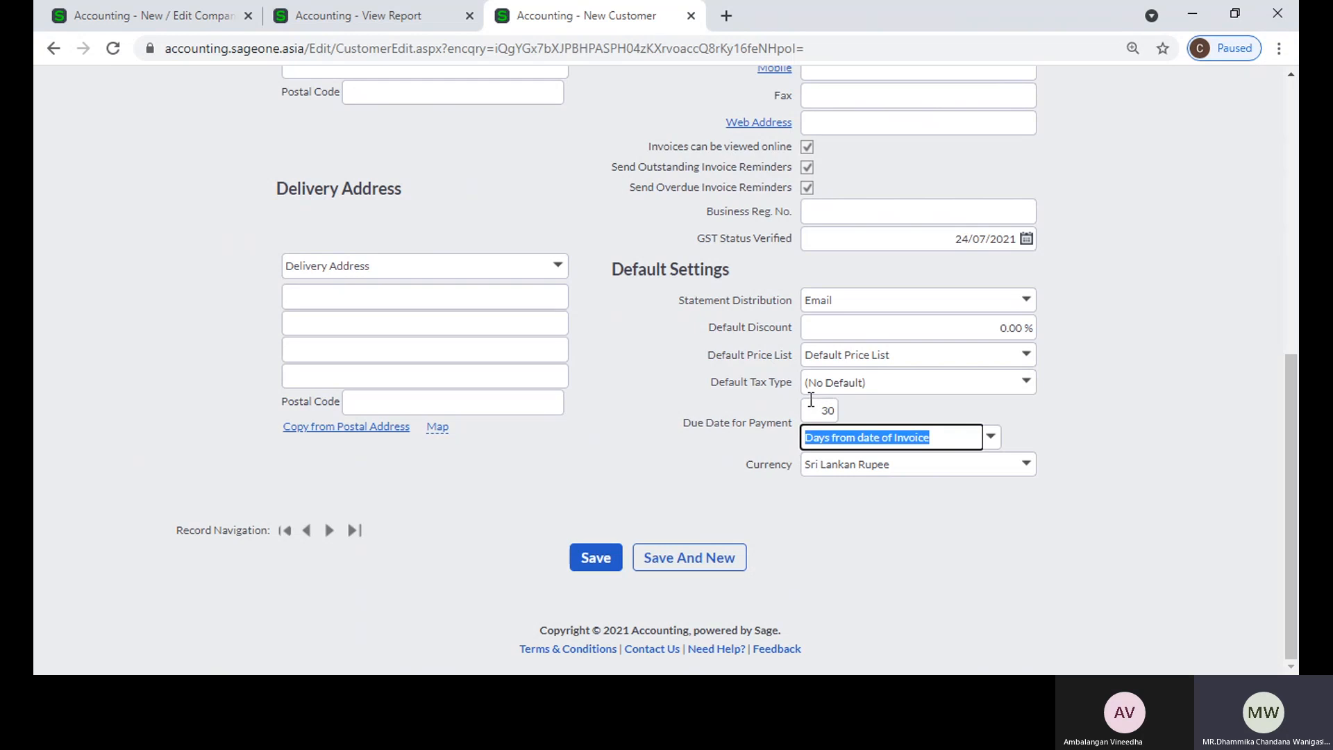
click(875, 410)
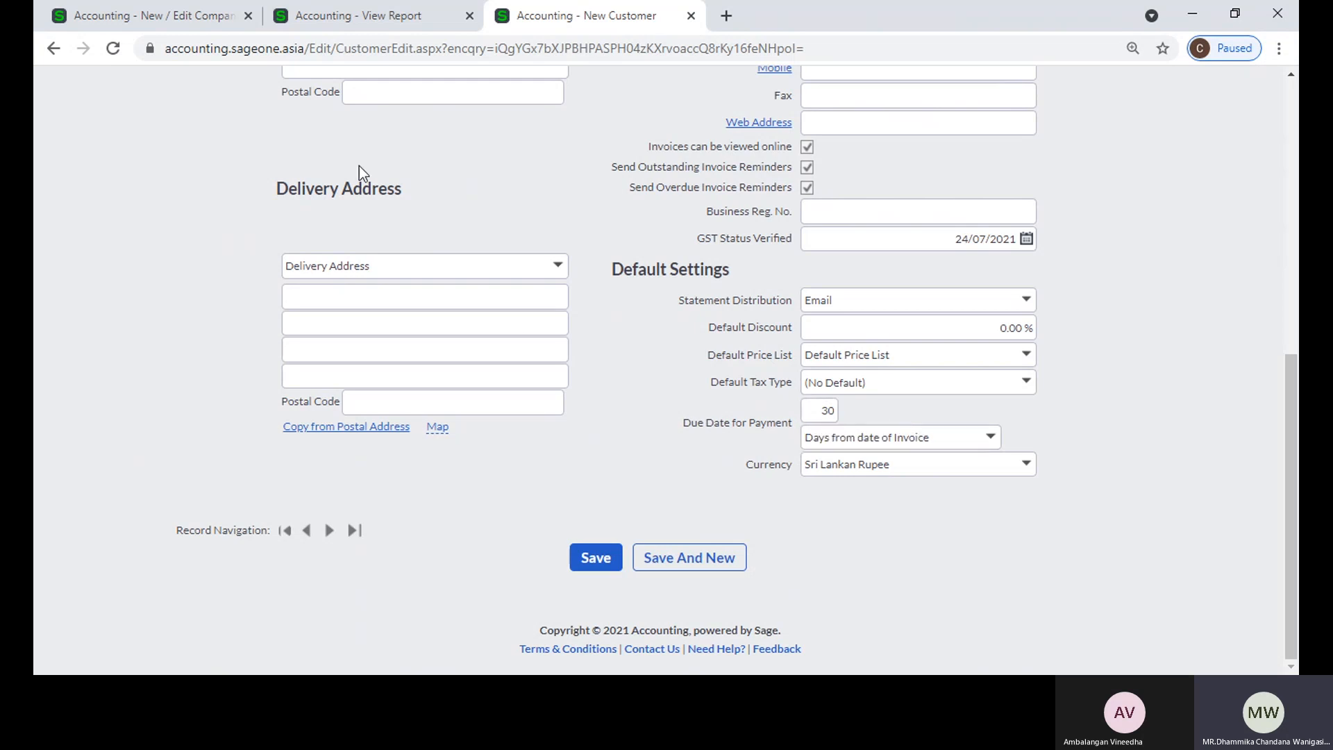
Step: Return to the Outstanding Balances company settings and set Run Ageing Based On to Due Date
click(356, 19)
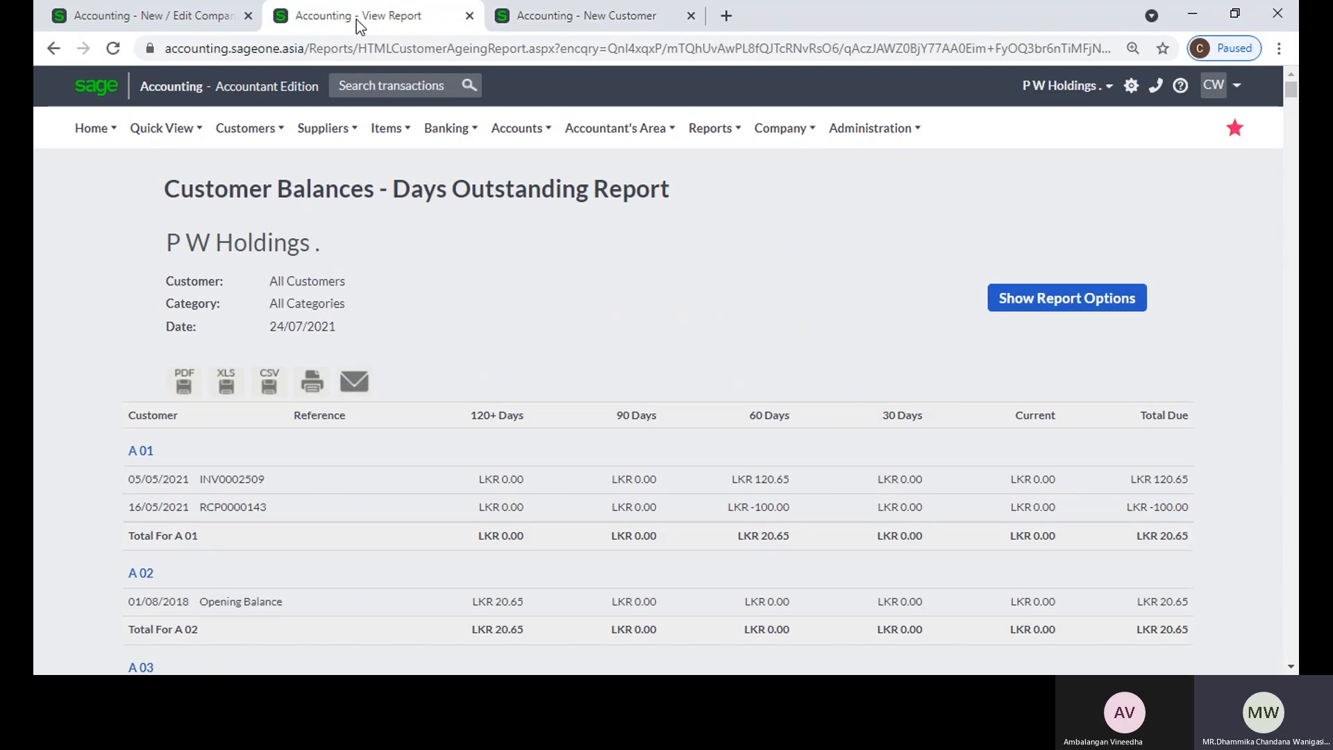
click(149, 18)
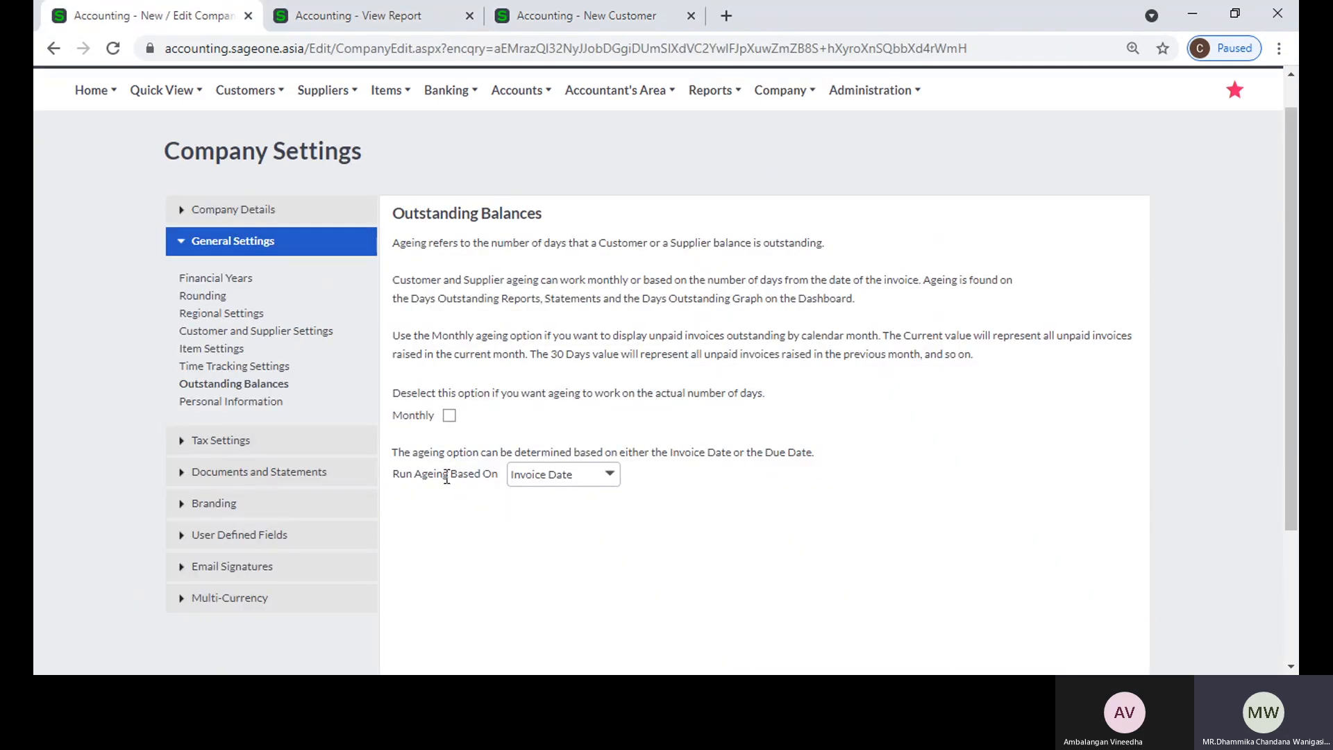
click(590, 477)
click(609, 474)
click(823, 497)
click(617, 474)
click(617, 474)
click(642, 472)
click(610, 473)
click(628, 521)
Step: Check the Days Outstanding Report and switch Run Ageing Based On to Invoice Date and back to Due Date
click(423, 18)
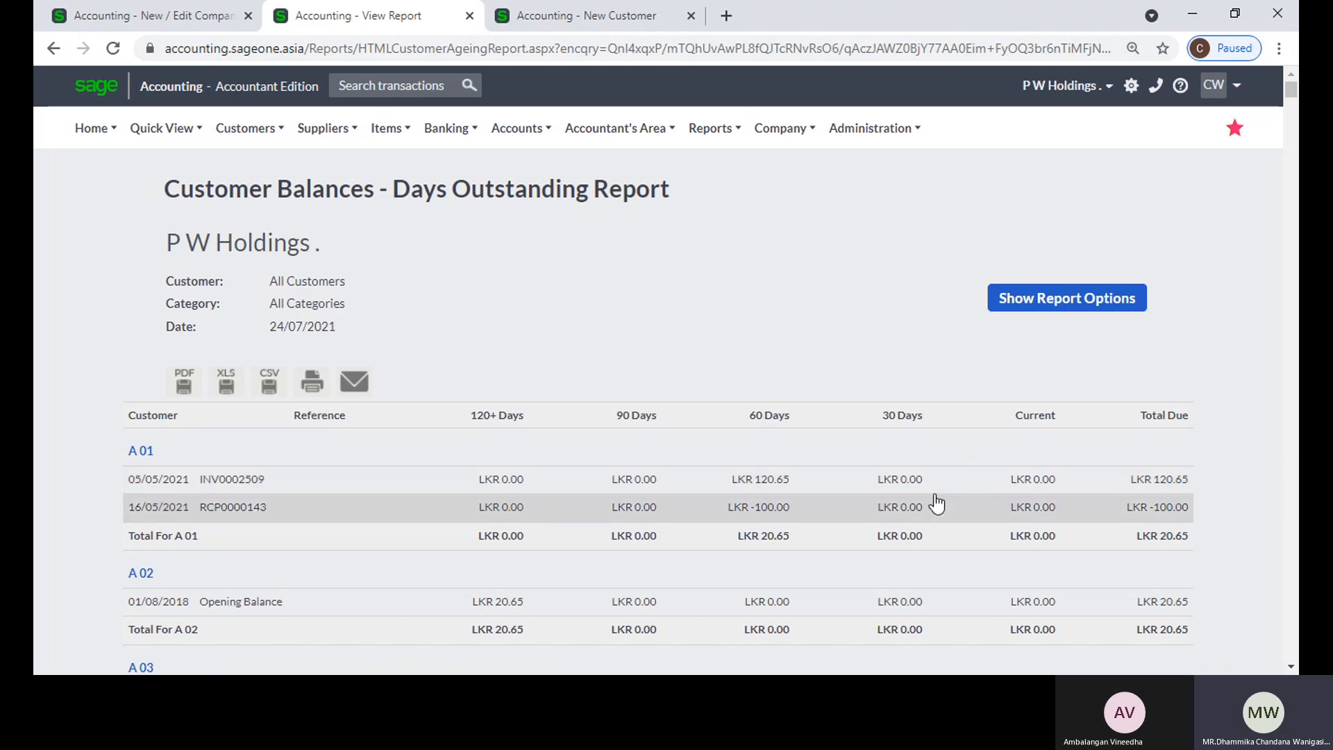
click(139, 19)
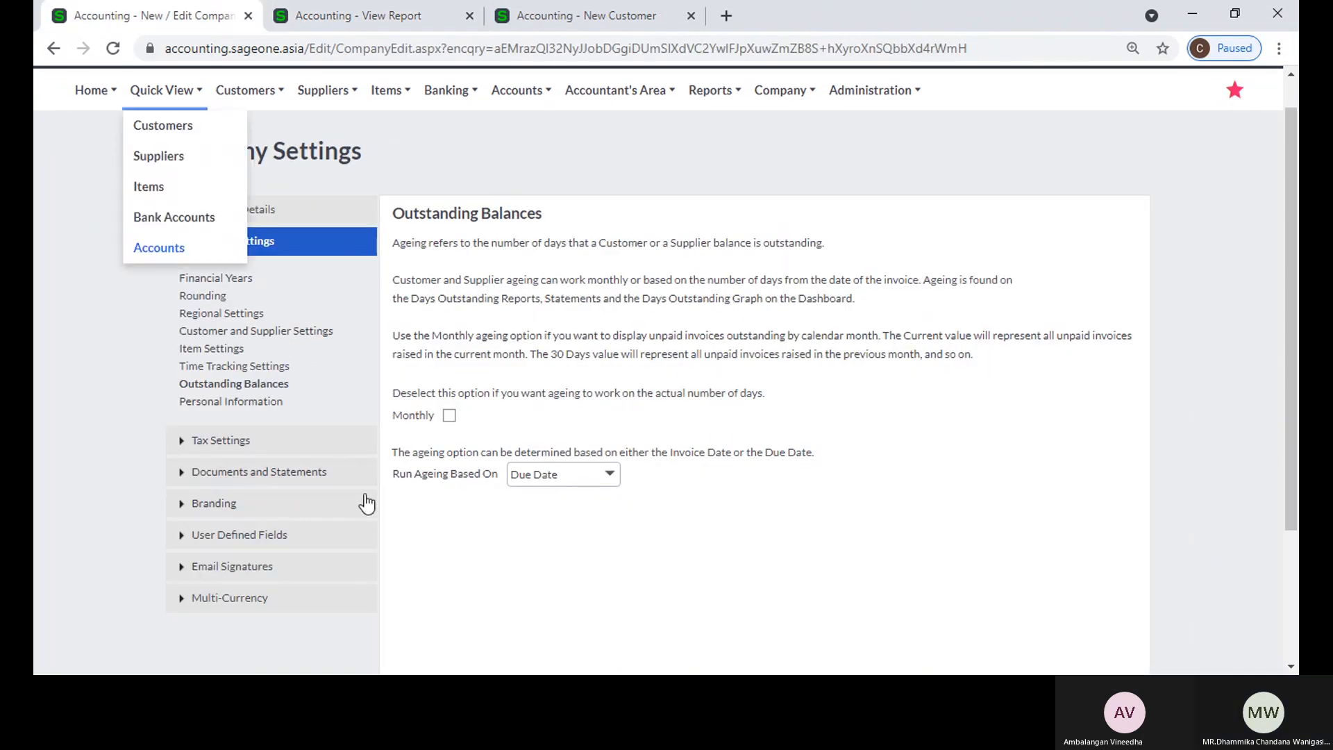
click(608, 484)
click(601, 497)
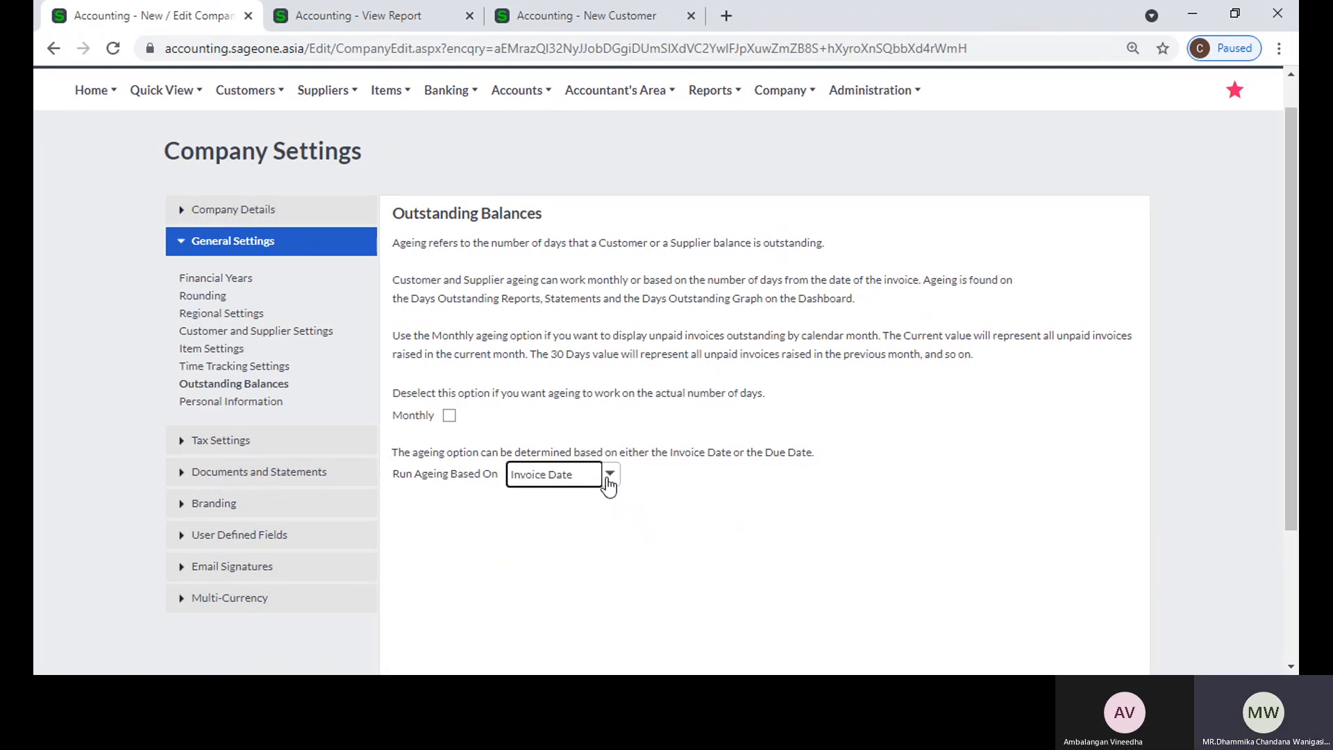
click(608, 484)
click(604, 525)
click(622, 517)
scroll(622, 535, down, 2)
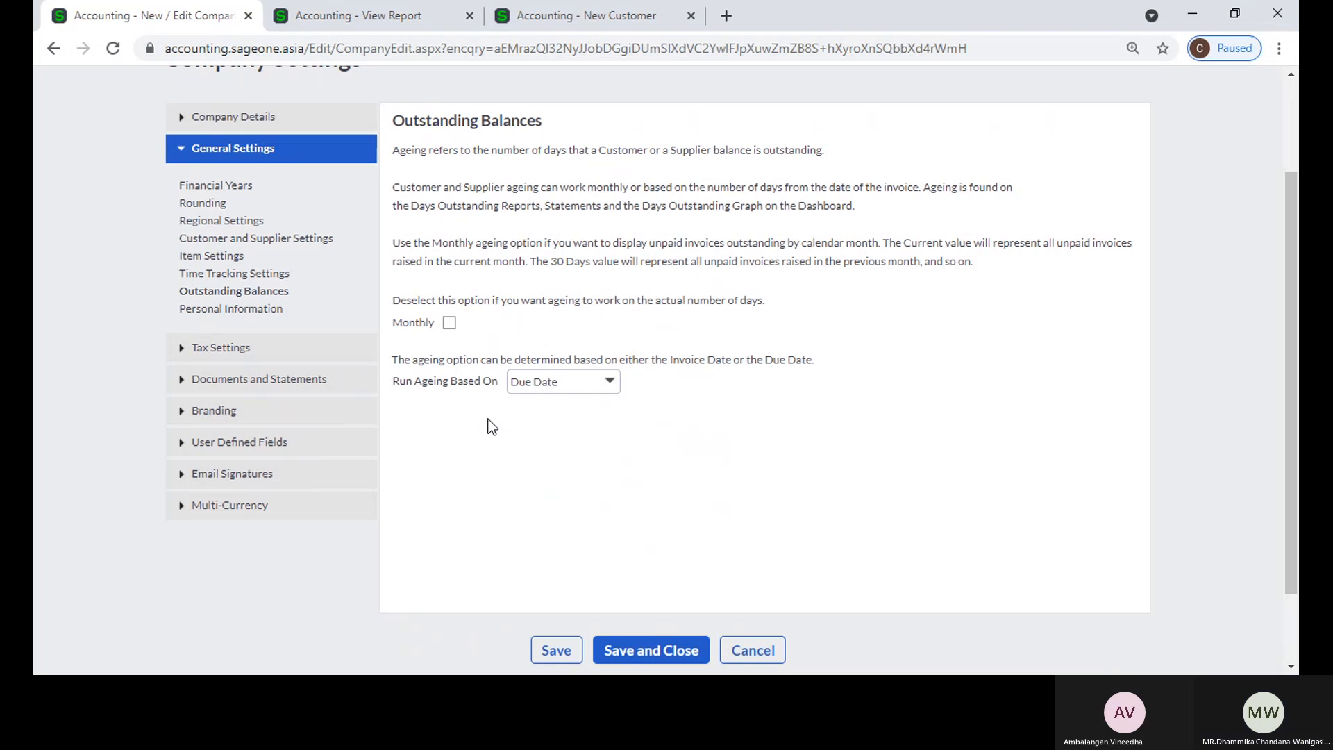
Step: Open the Personal Information settings and view the Retention Period choices and the Reason text
click(217, 311)
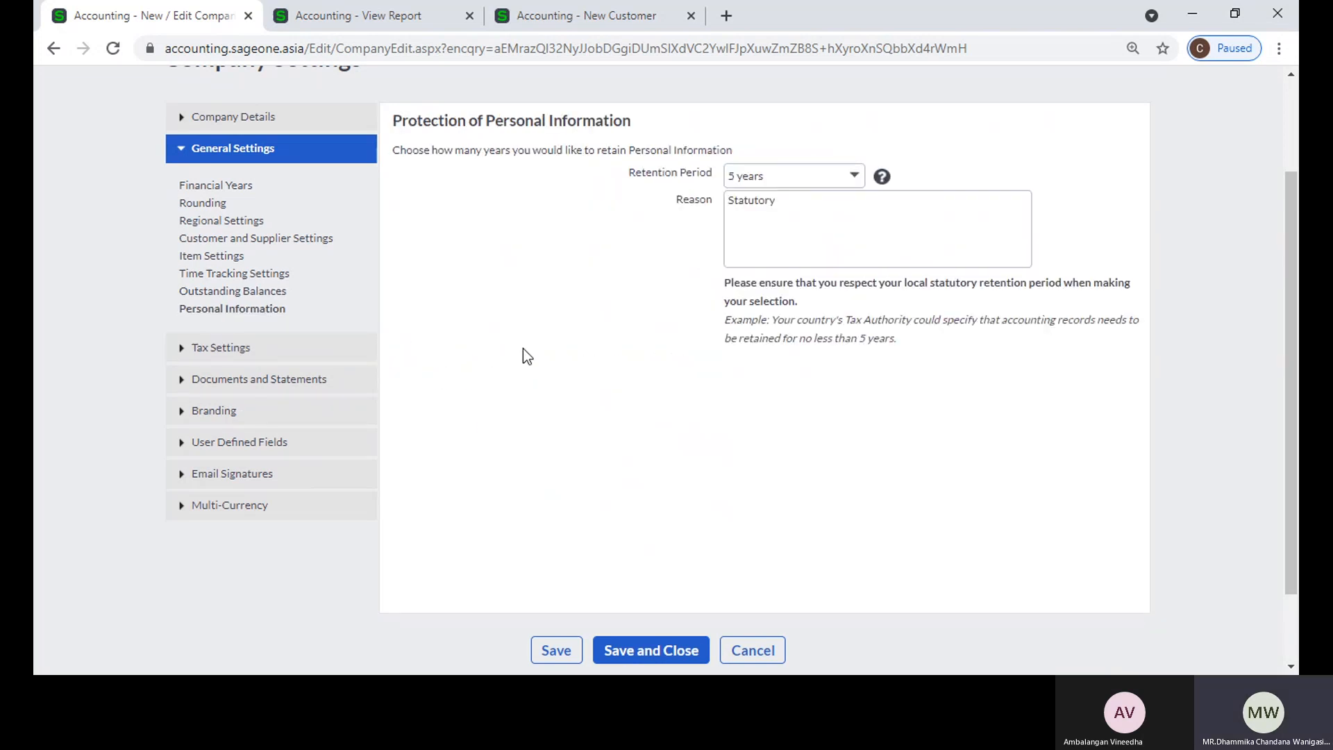
scroll(497, 358, up, 2)
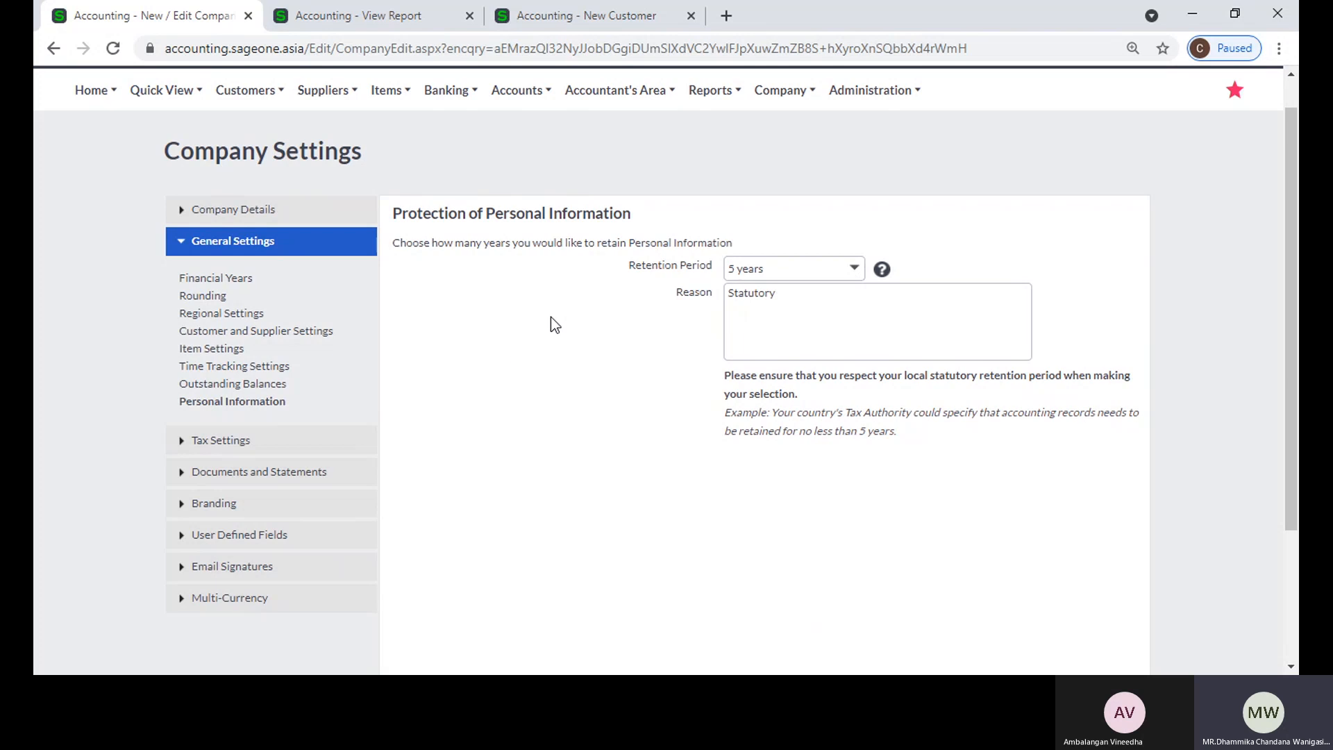
click(855, 271)
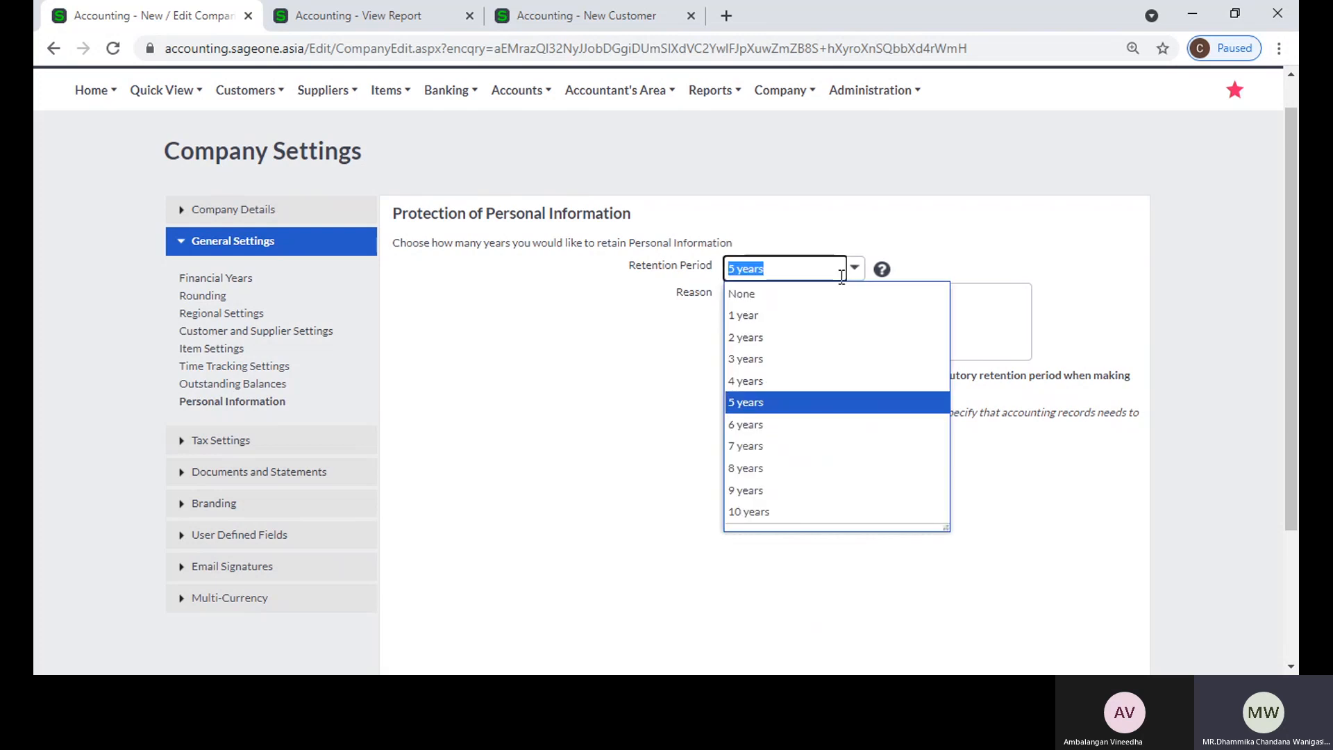
click(982, 209)
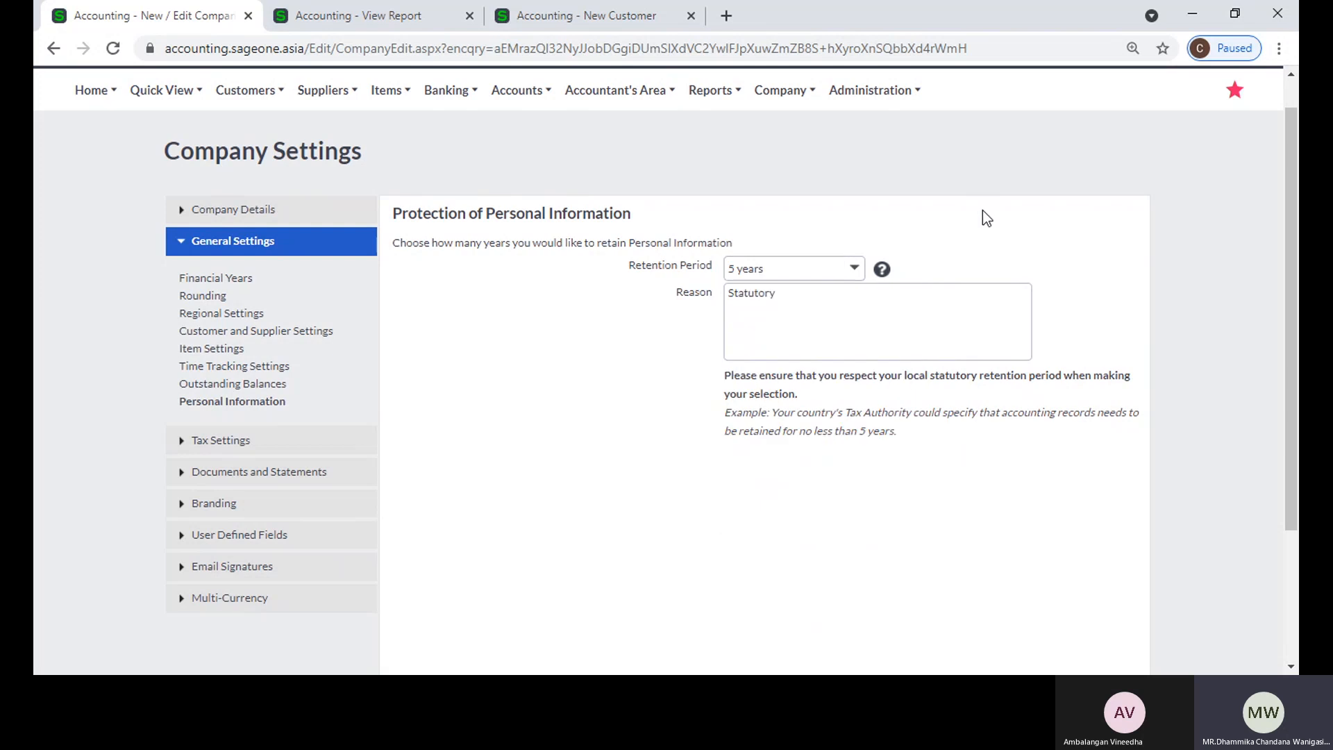
click(922, 316)
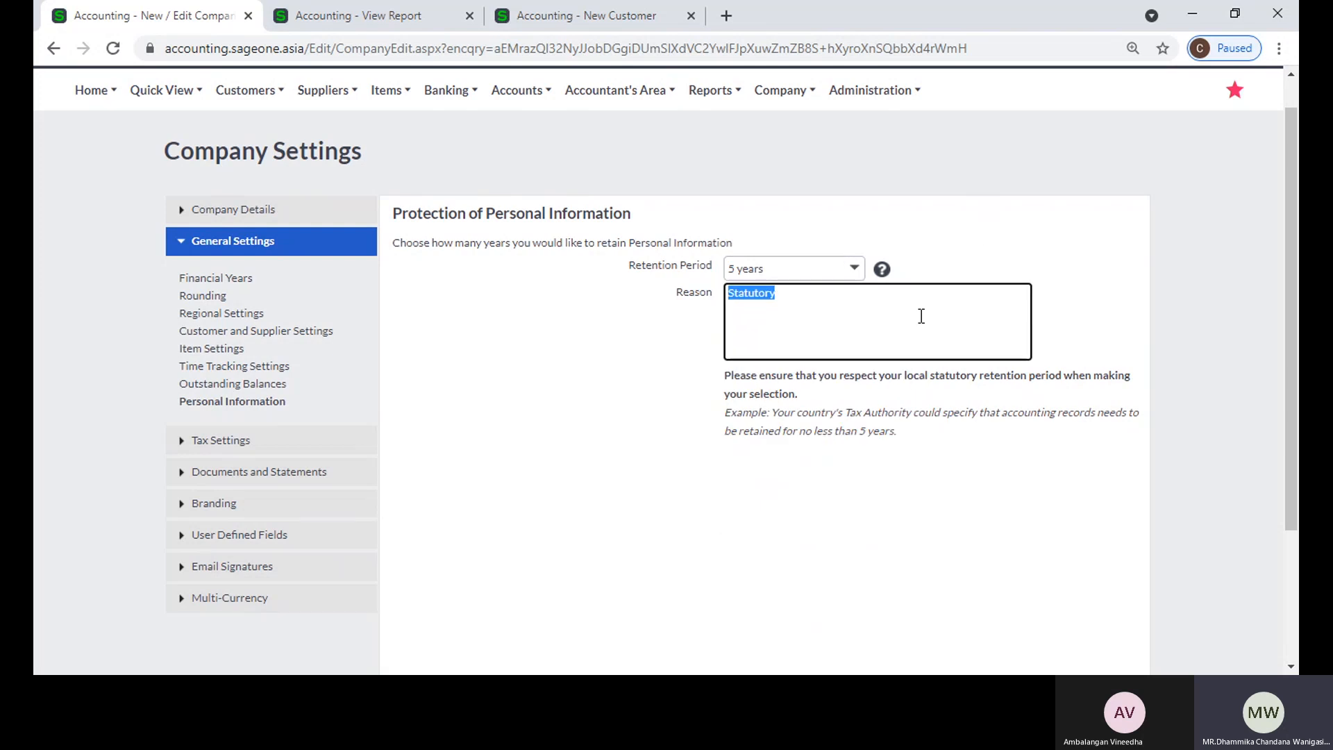
click(691, 392)
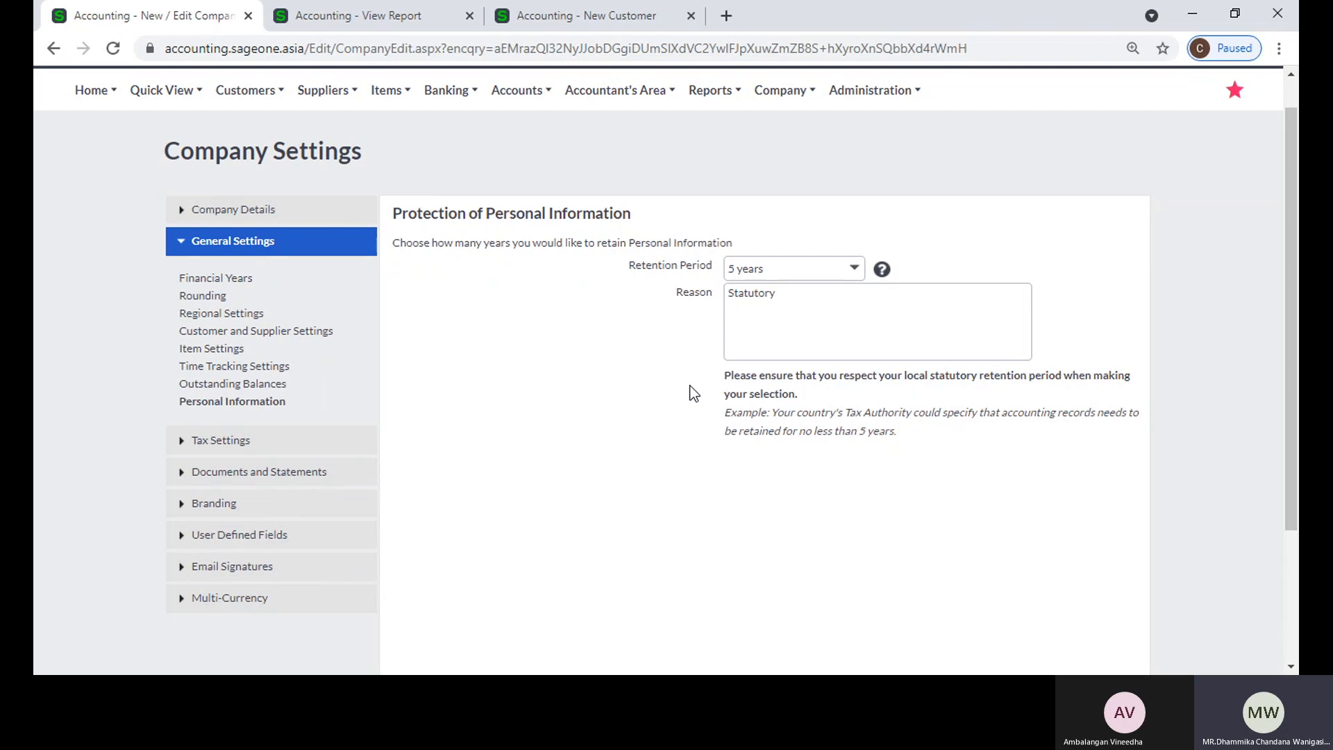
Step: Review the available retention periods again along with the statutory reason for retaining personal information
click(860, 276)
click(878, 226)
scroll(901, 226, down, 3)
scroll(839, 193, up, 1)
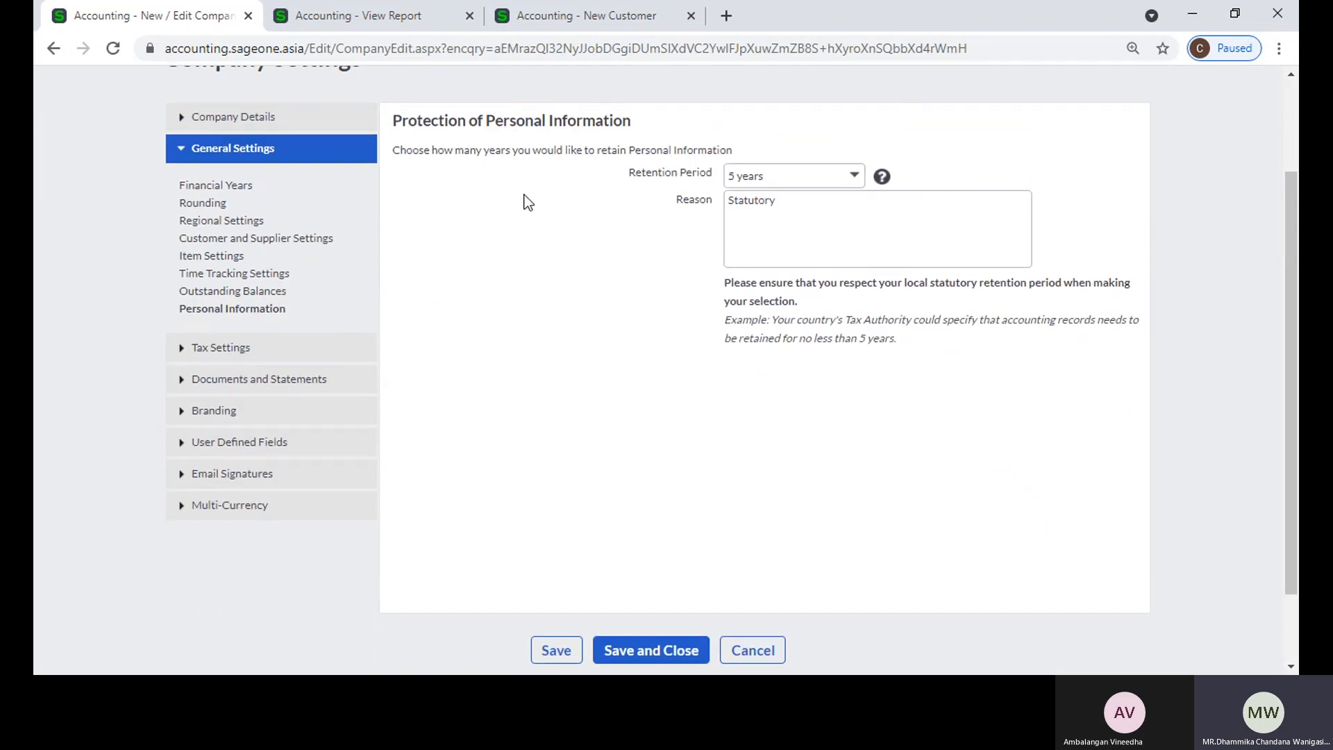
click(855, 177)
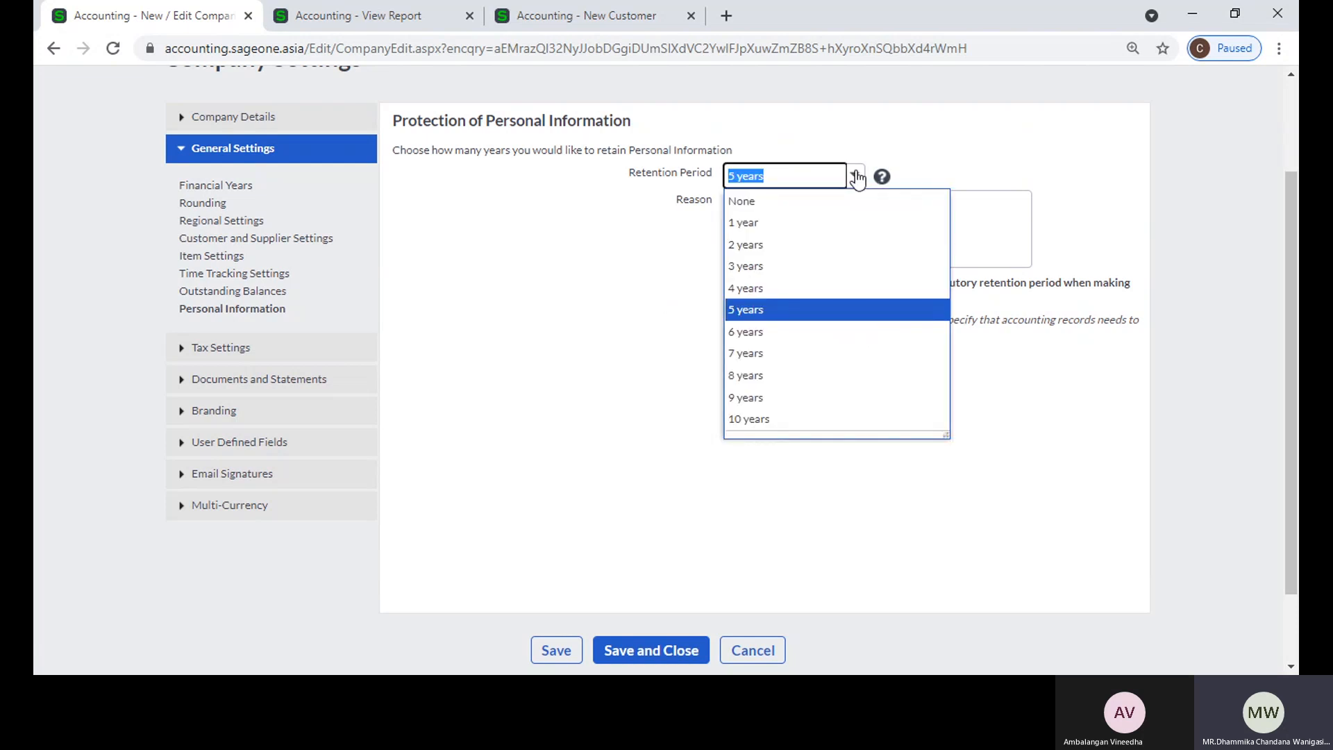
click(583, 278)
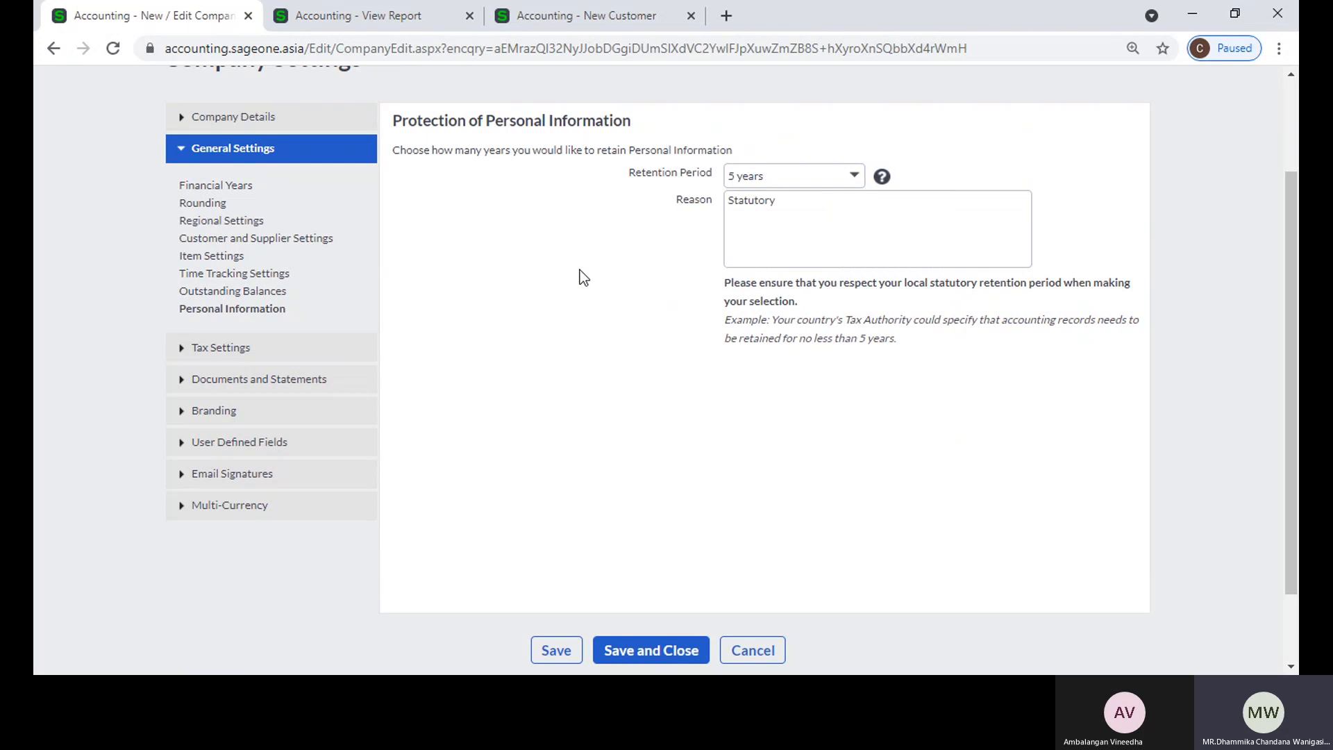
scroll(583, 277, down, 2)
scroll(583, 278, up, 2)
double_click(810, 217)
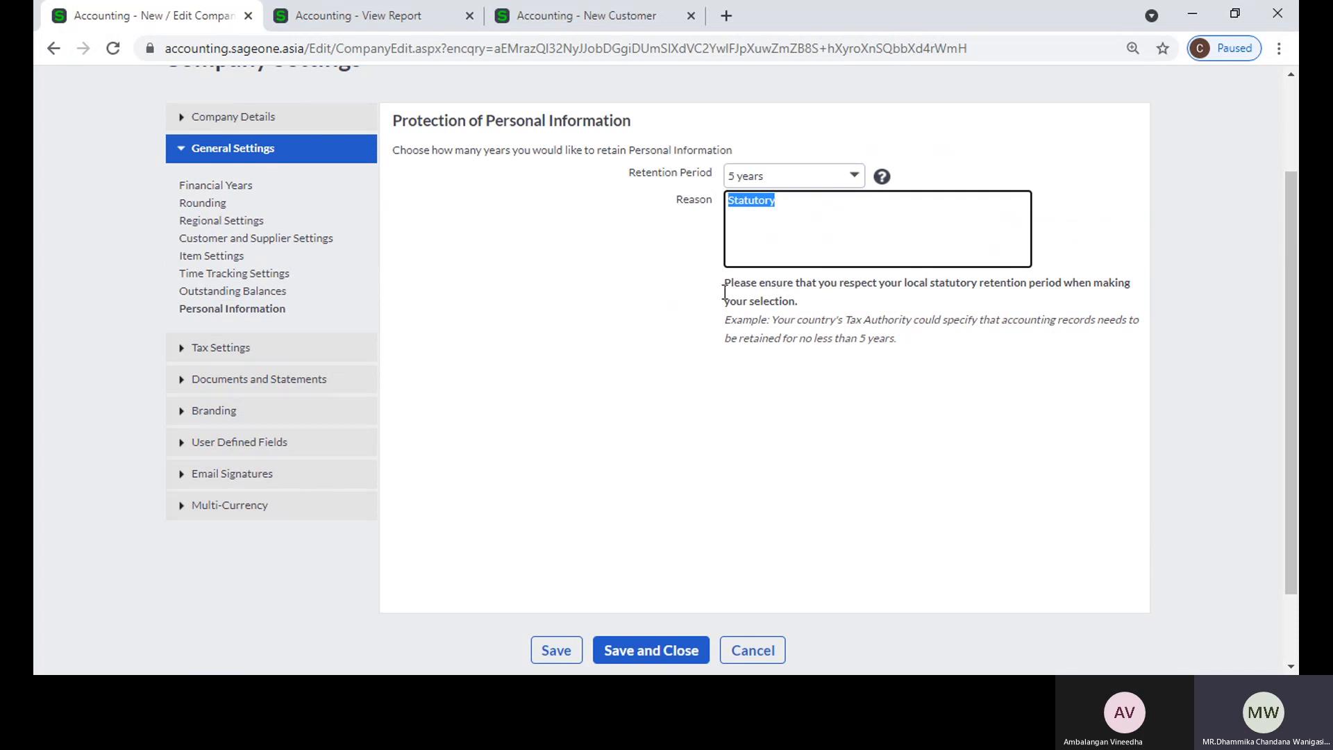
click(561, 332)
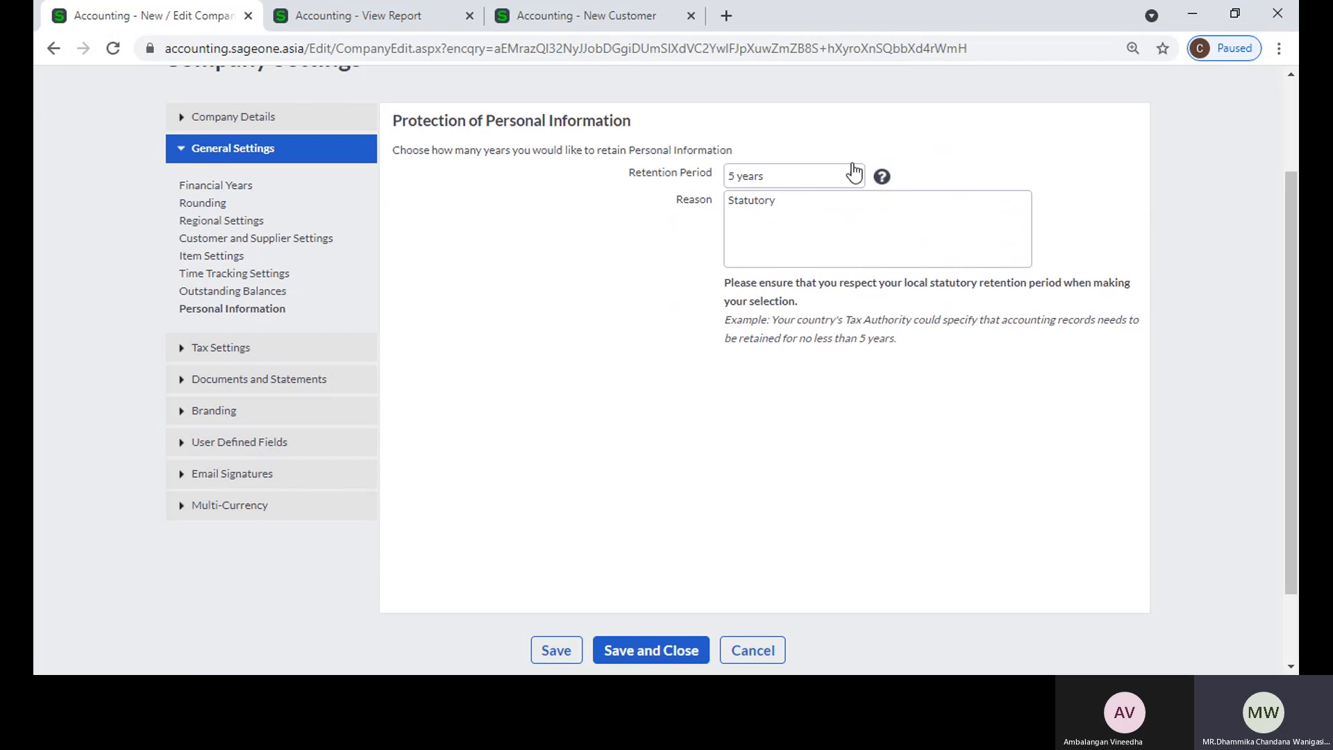
double_click(842, 209)
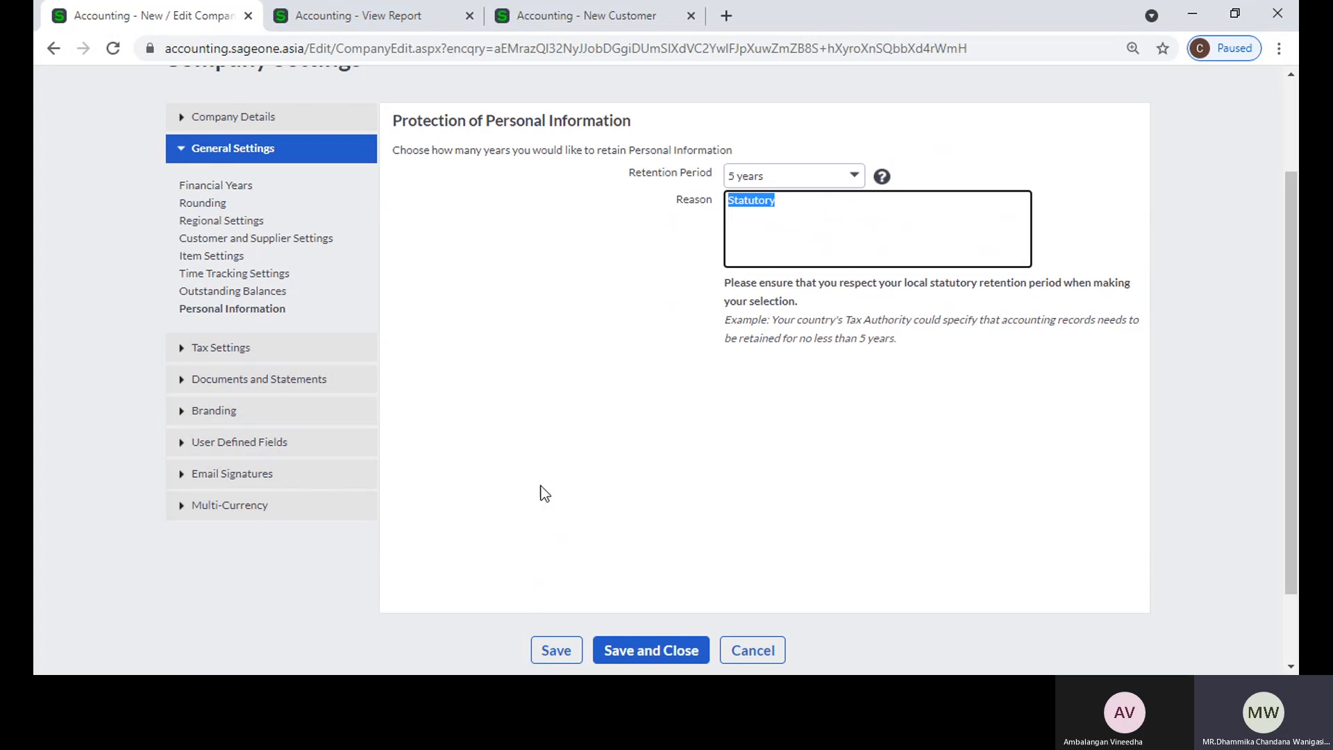
scroll(545, 492, up, 2)
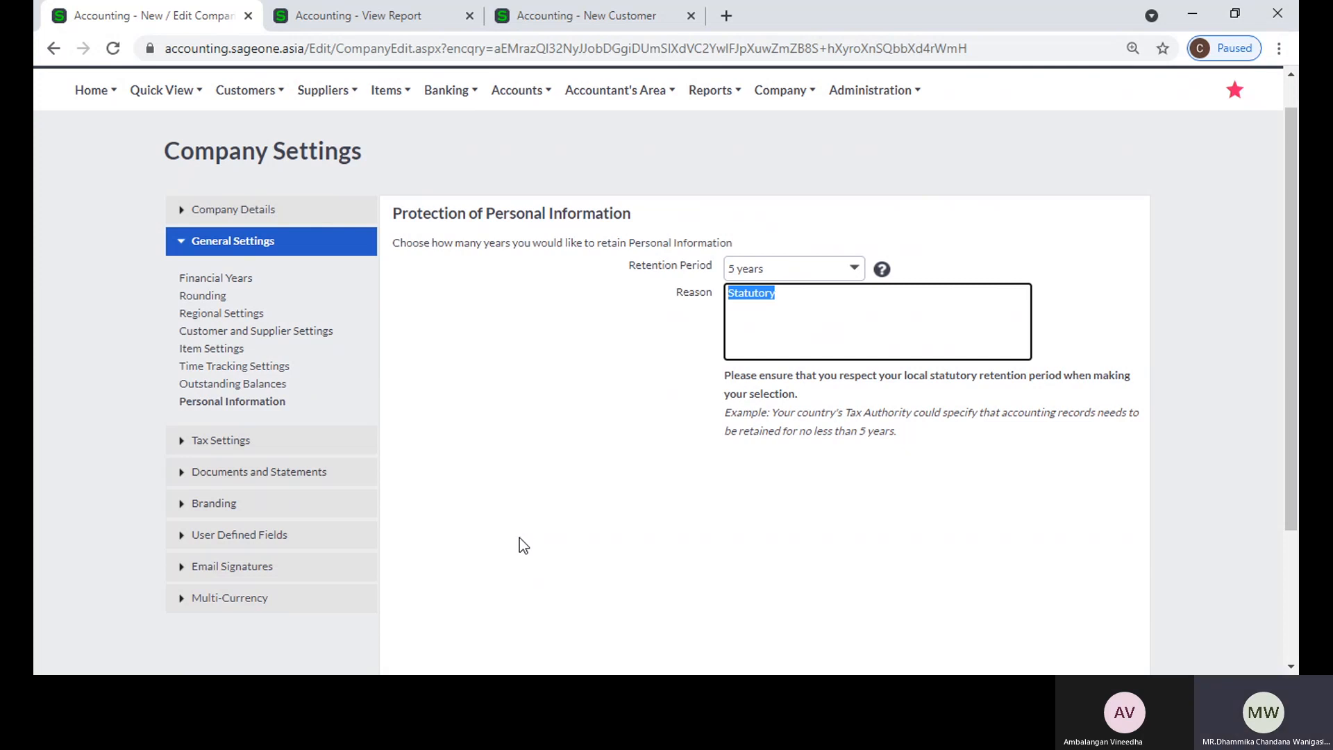
click(526, 512)
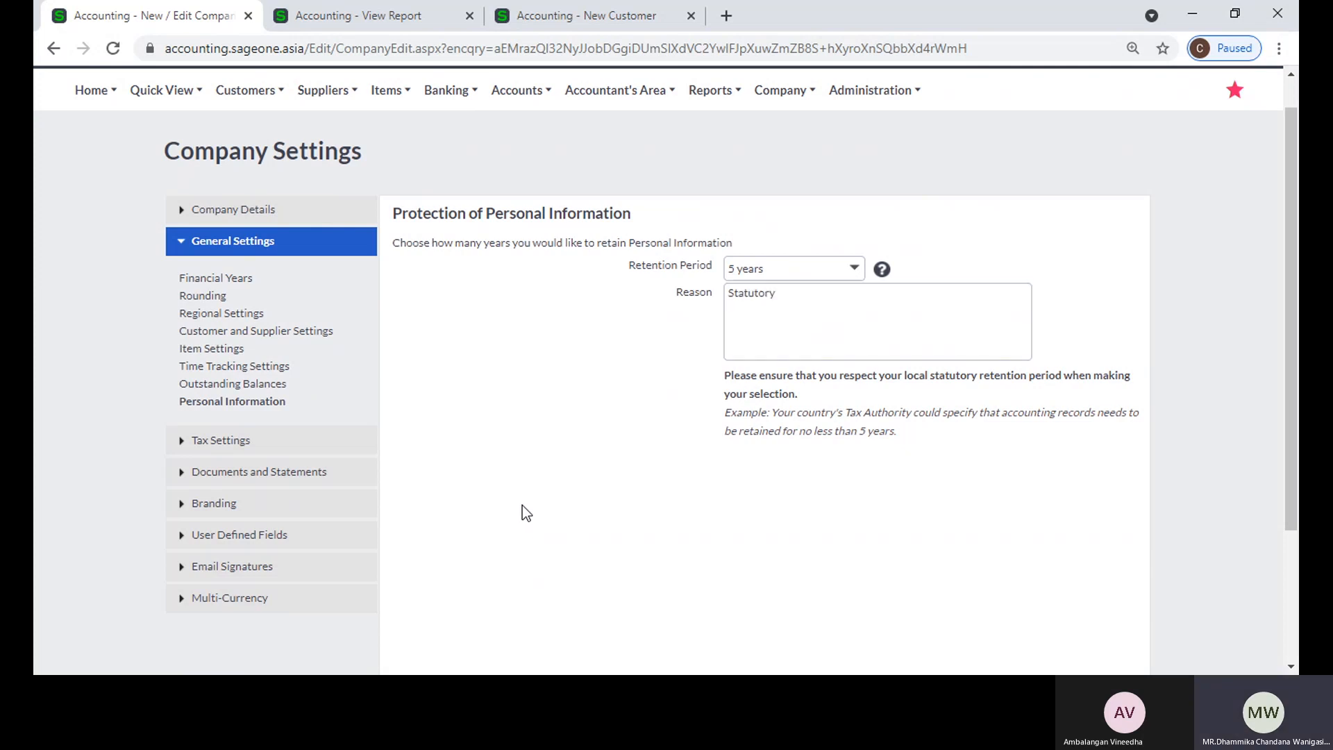
Step: Revisit the Outstanding Balances and Personal Information settings and view the tax system, details and types in Tax Settings
click(233, 386)
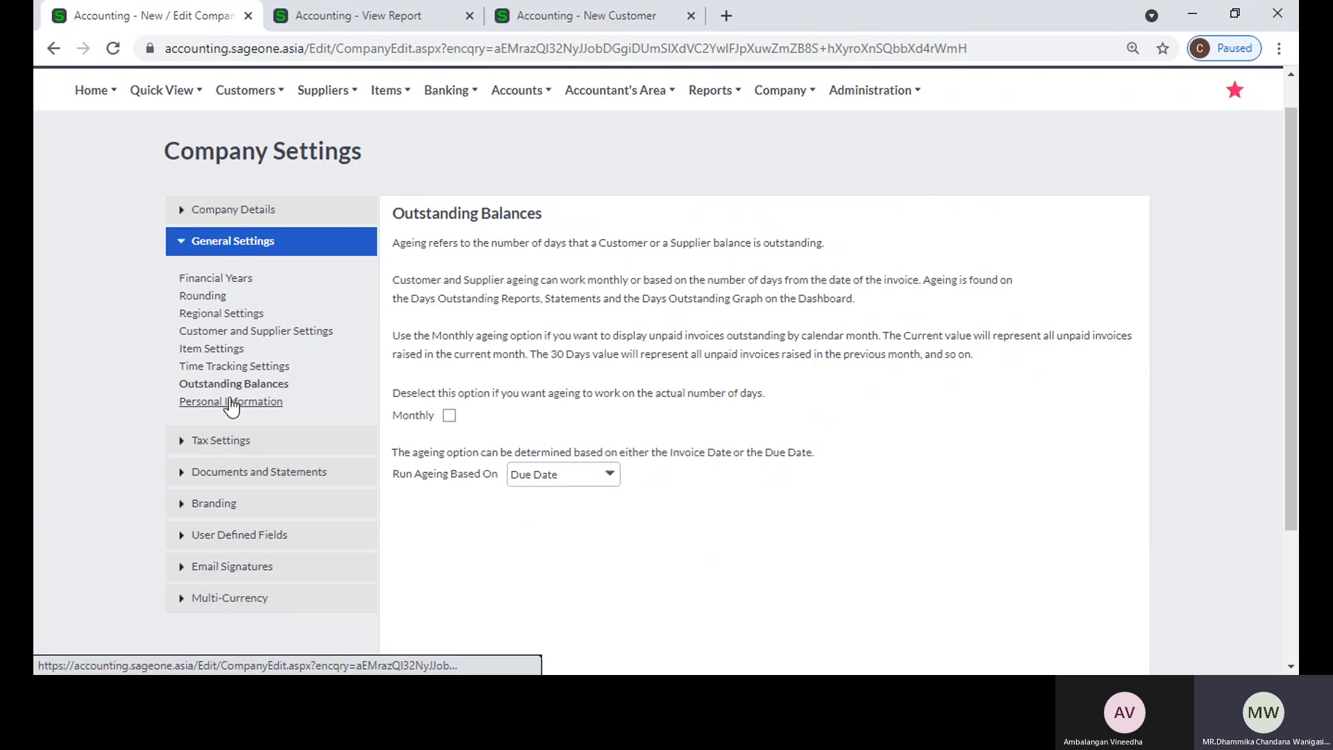
click(231, 403)
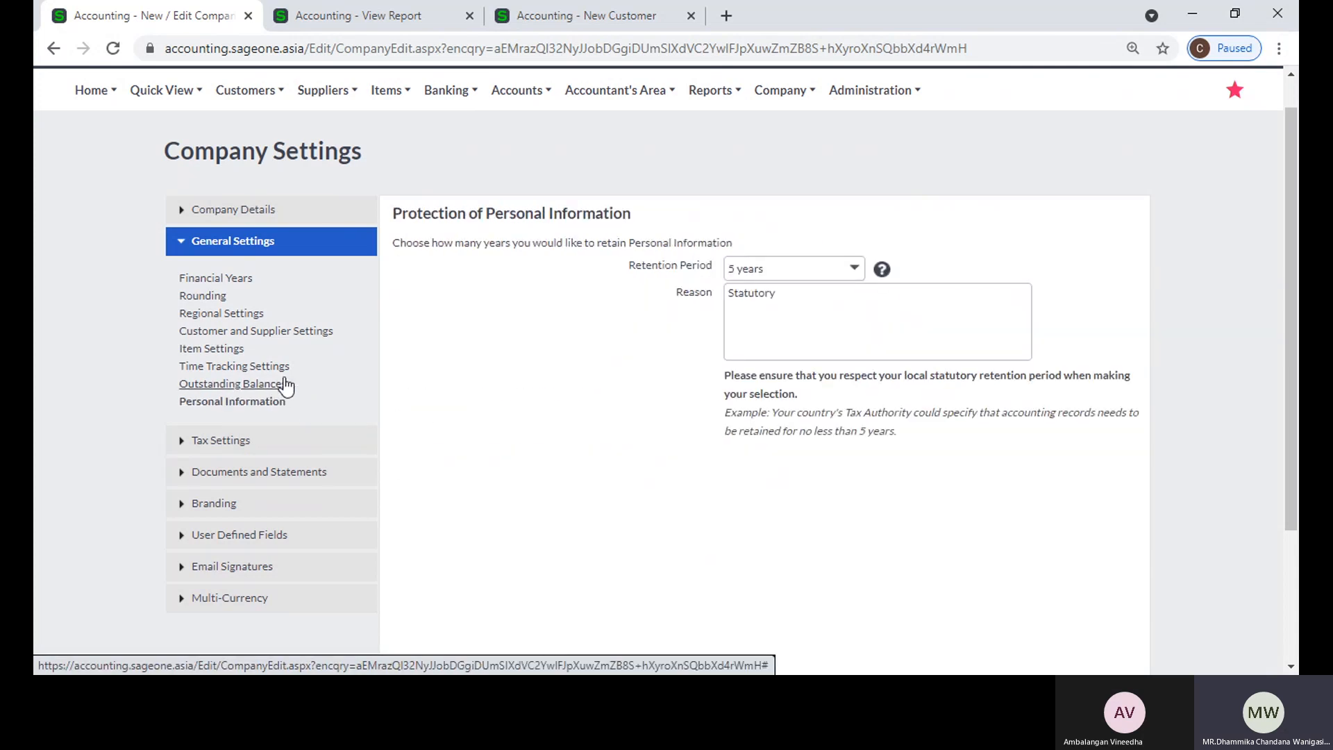
click(231, 448)
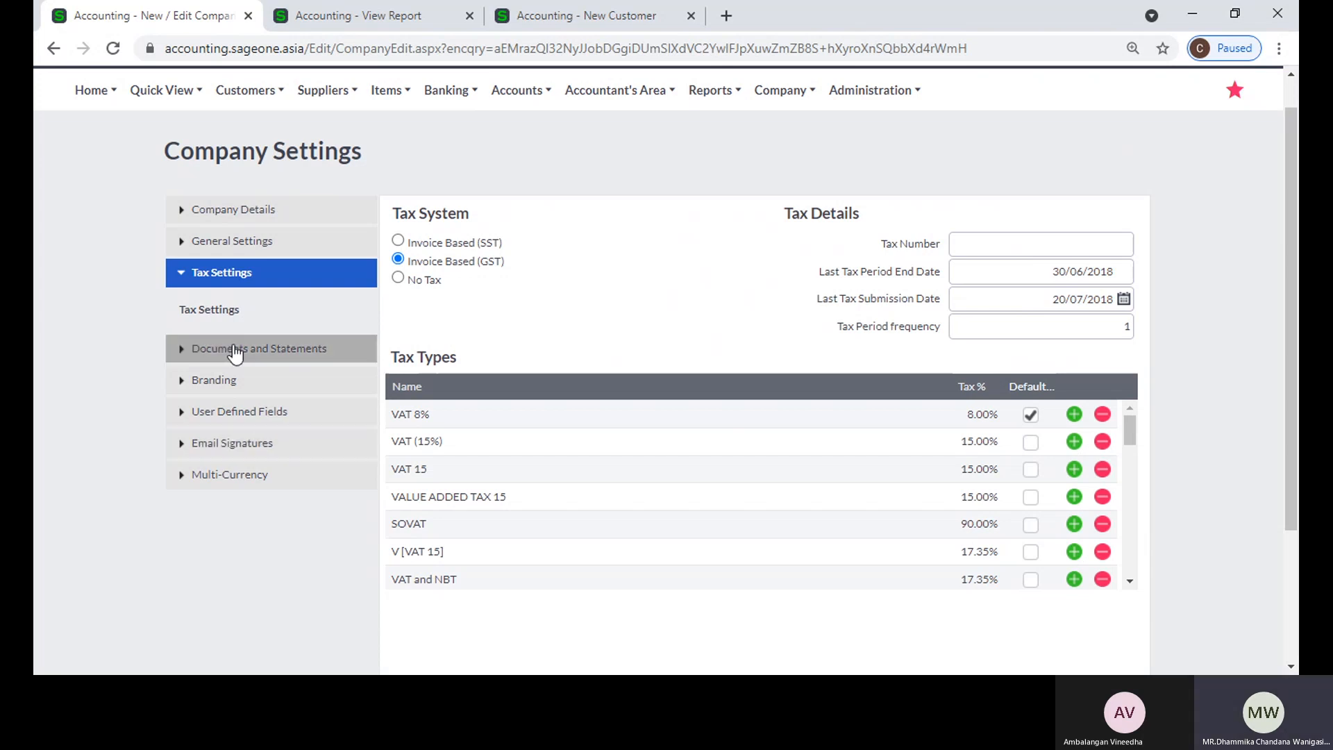
click(236, 244)
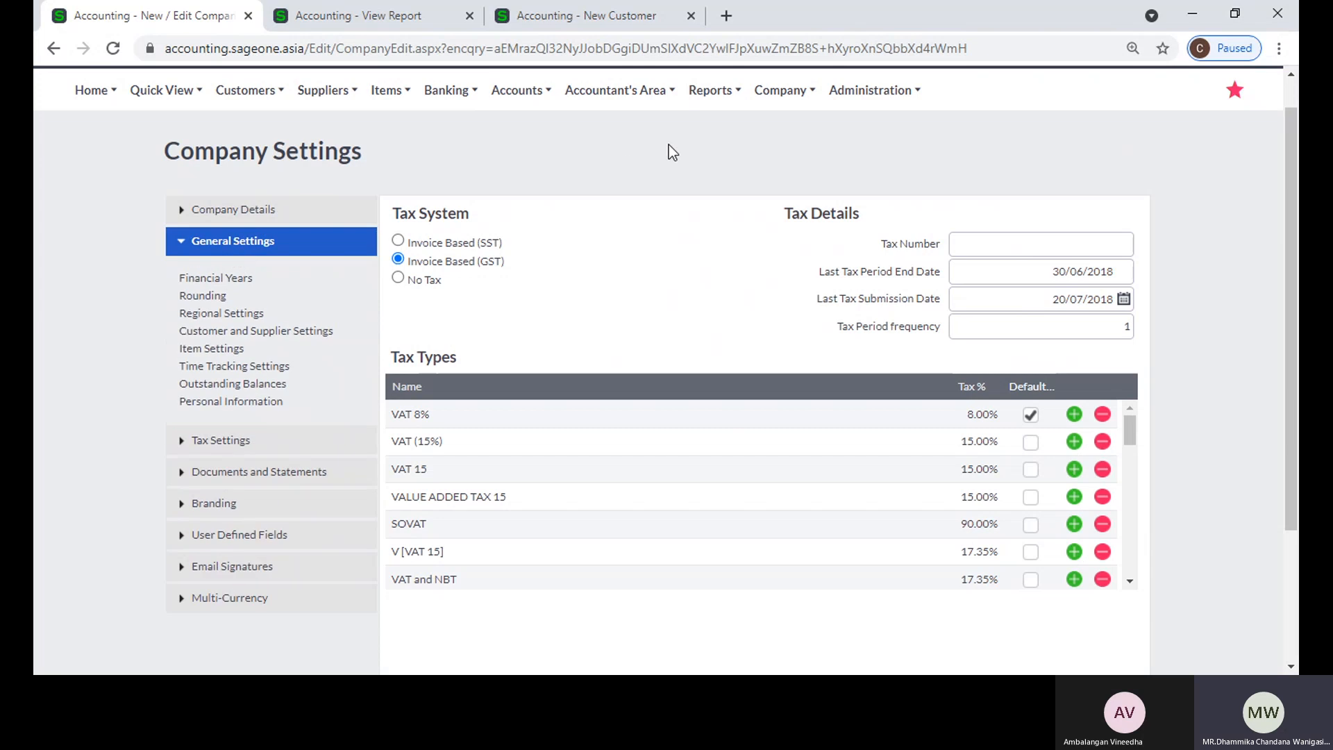
scroll(669, 145, up, 1)
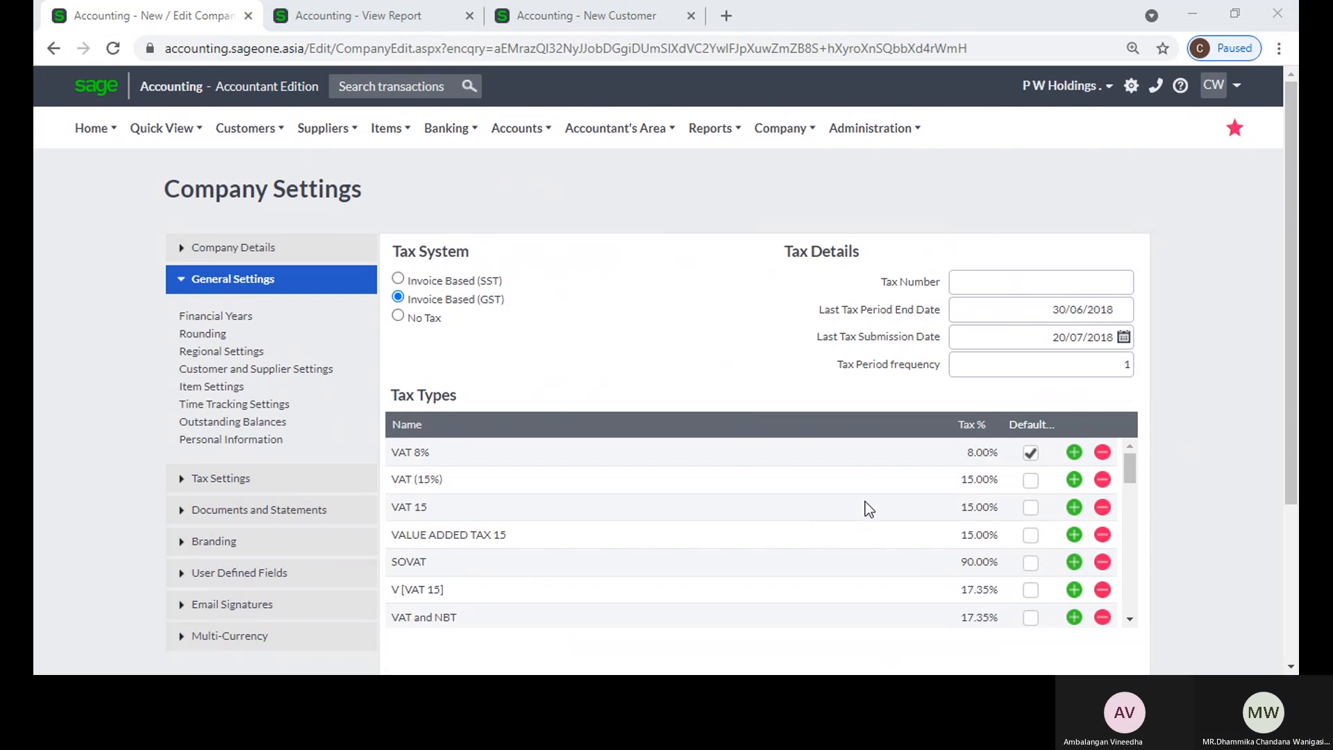
click(1202, 18)
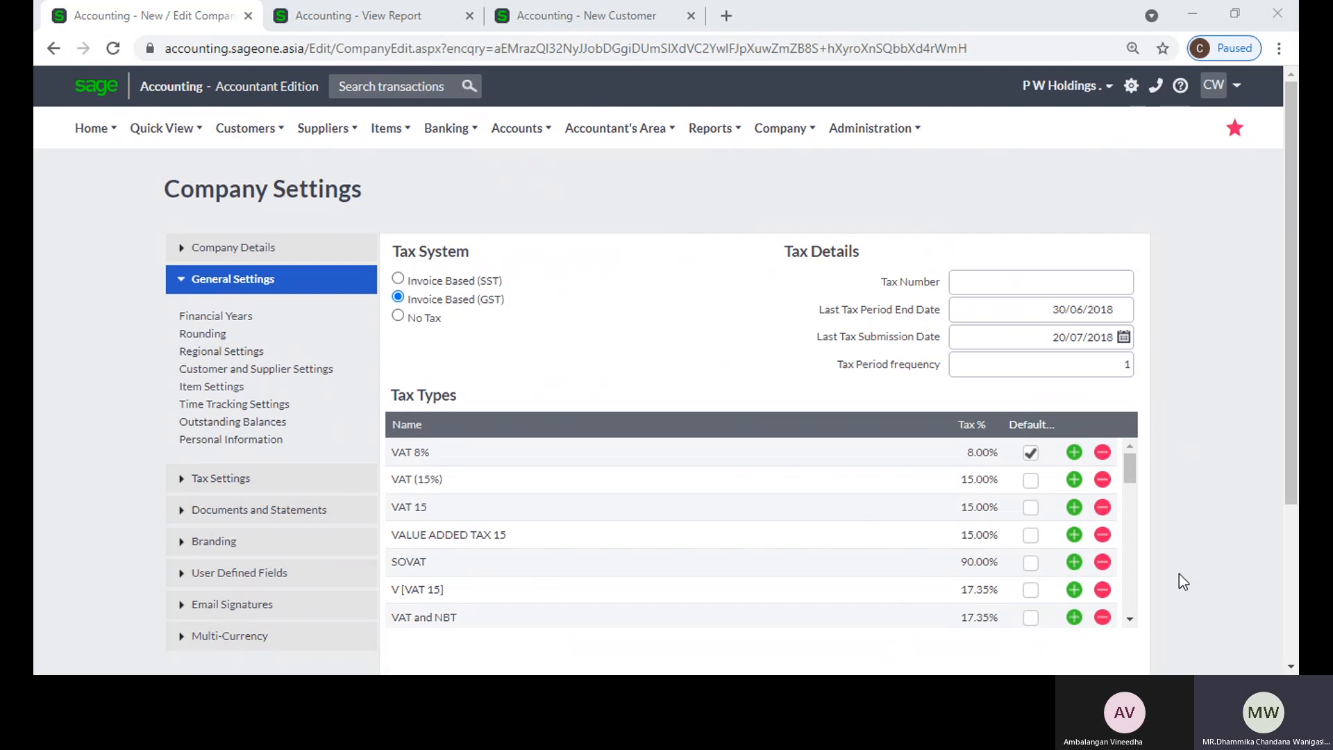
click(1196, 32)
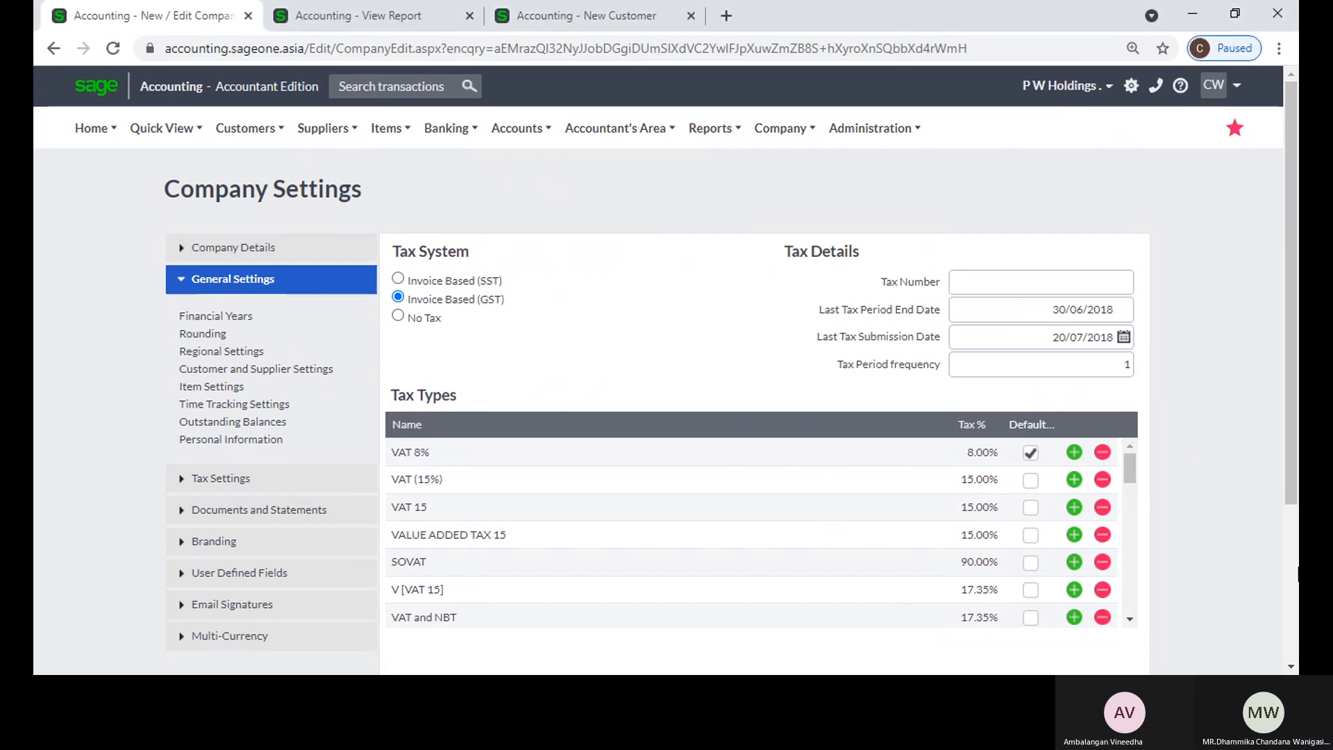
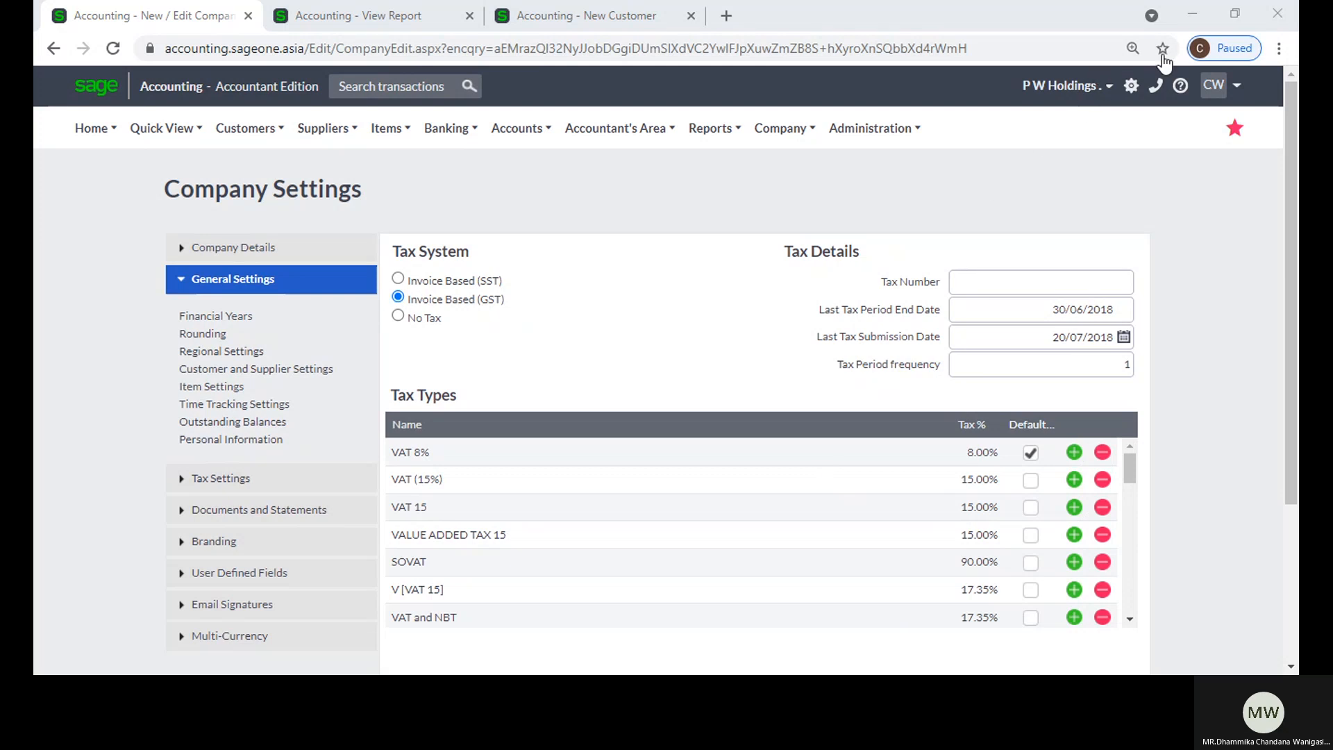
Step: Open the Tax Settings section and switch the tax system to Invoice Based (SST)
click(1205, 21)
click(778, 639)
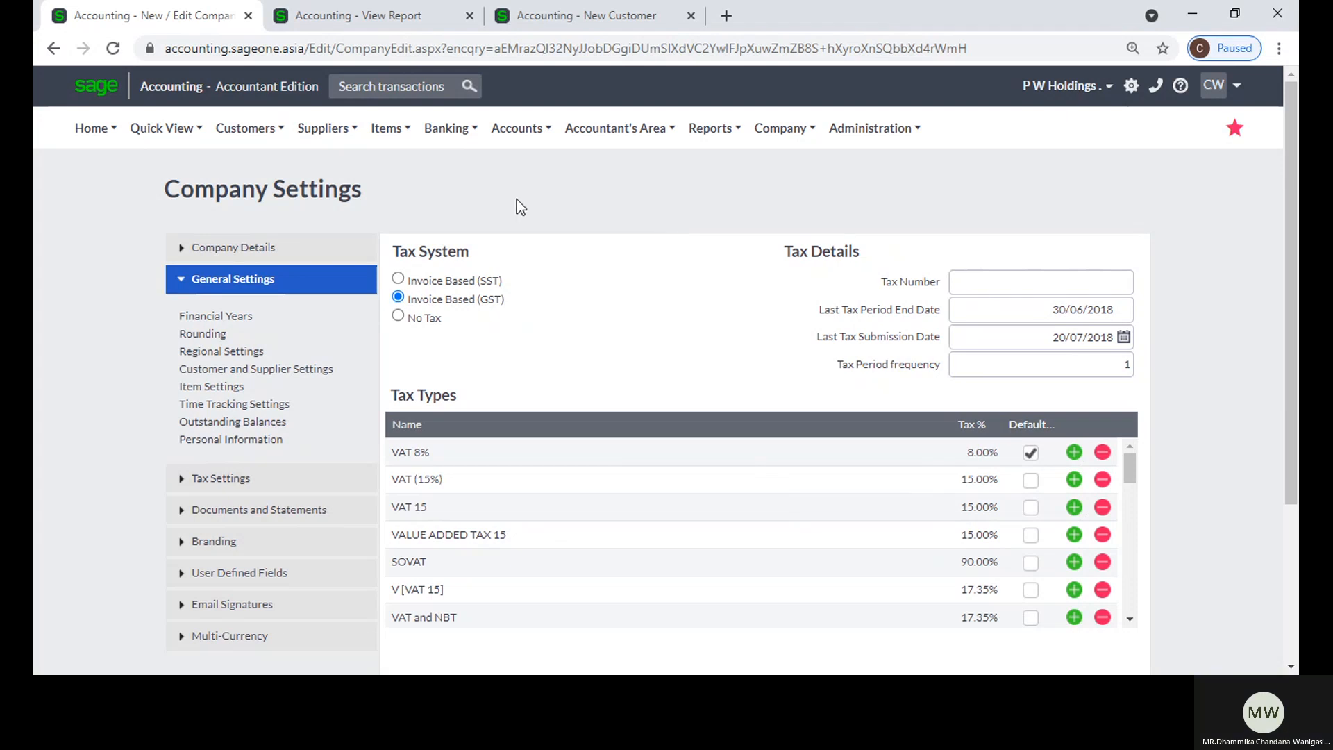
click(270, 478)
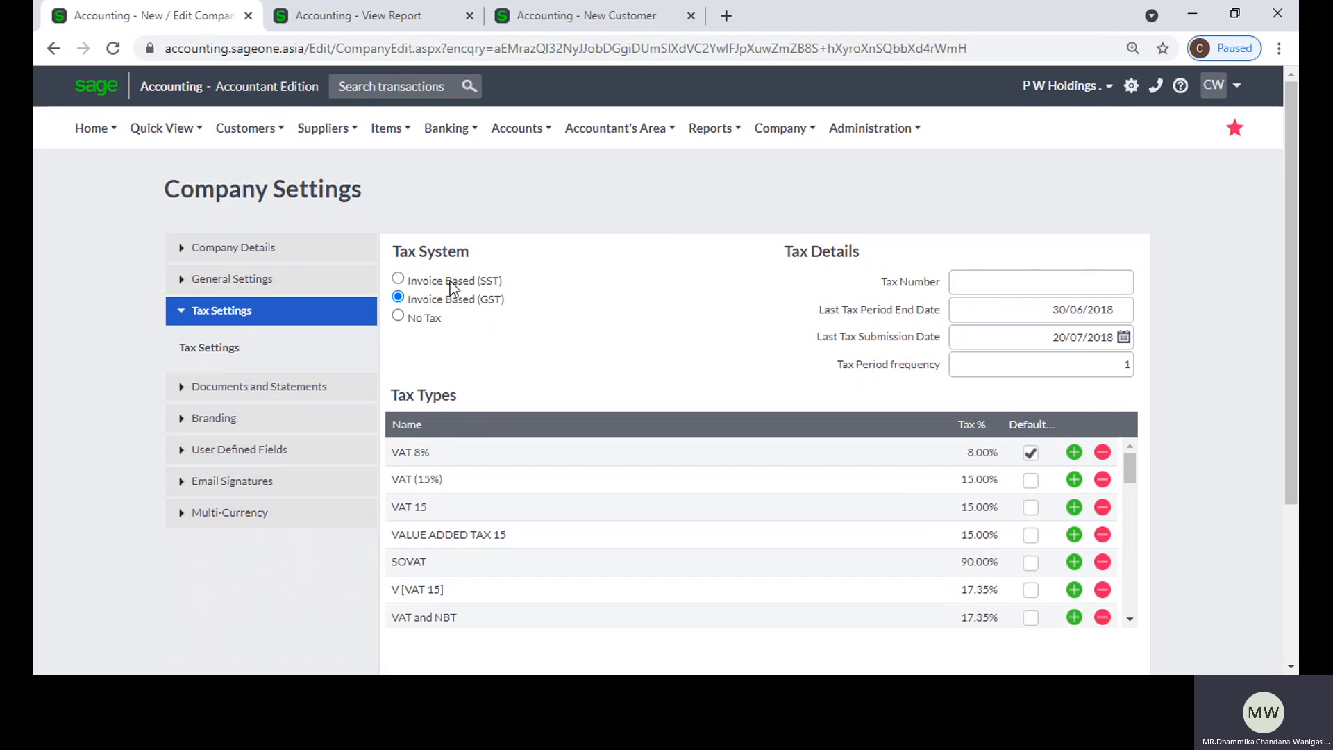
click(398, 278)
click(846, 276)
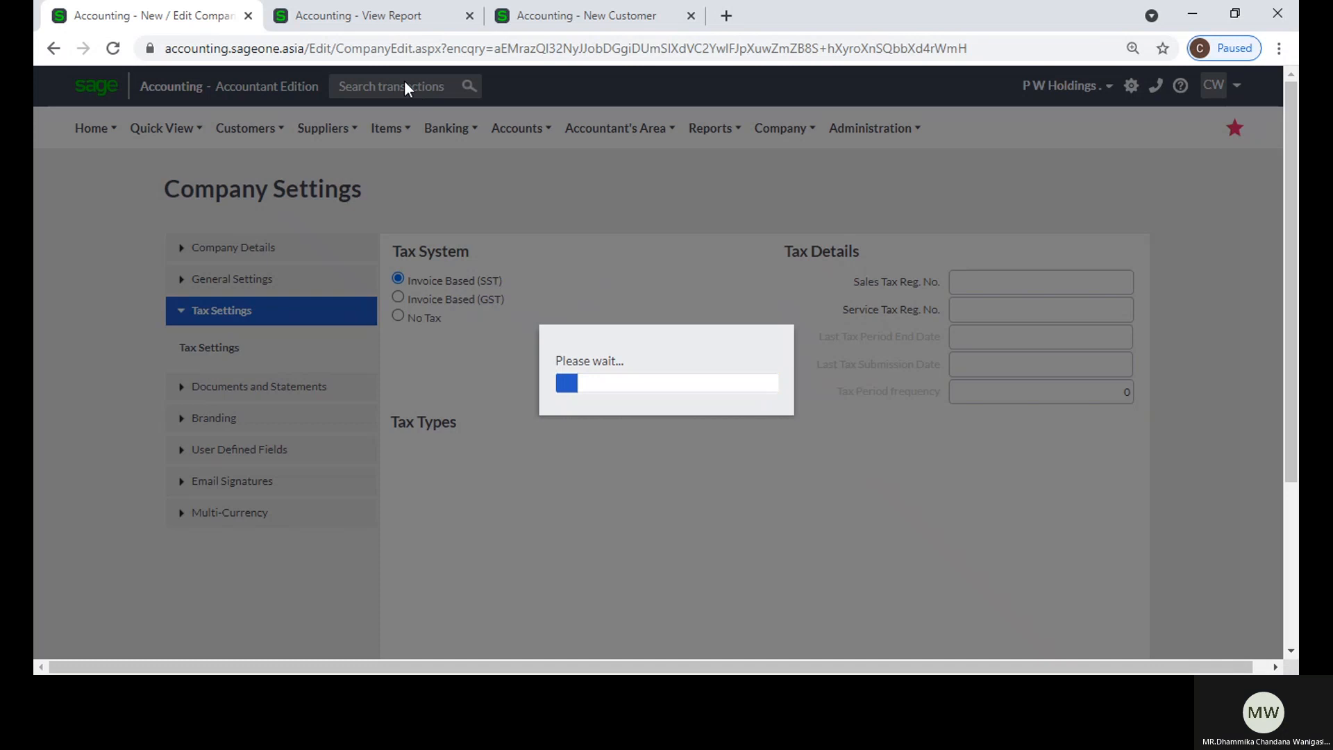
Step: Close the View Report and New Customer browser tabs and go back from the Company Settings page
click(469, 15)
click(469, 15)
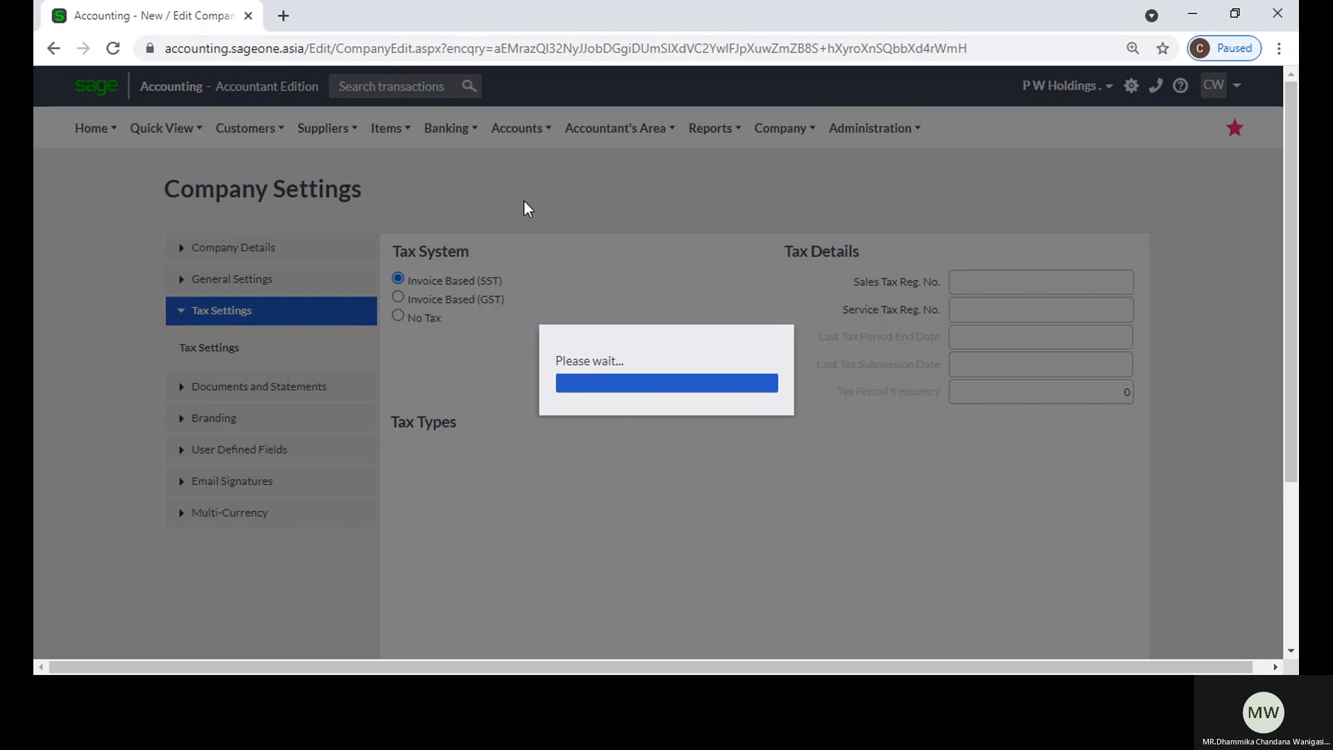
click(52, 50)
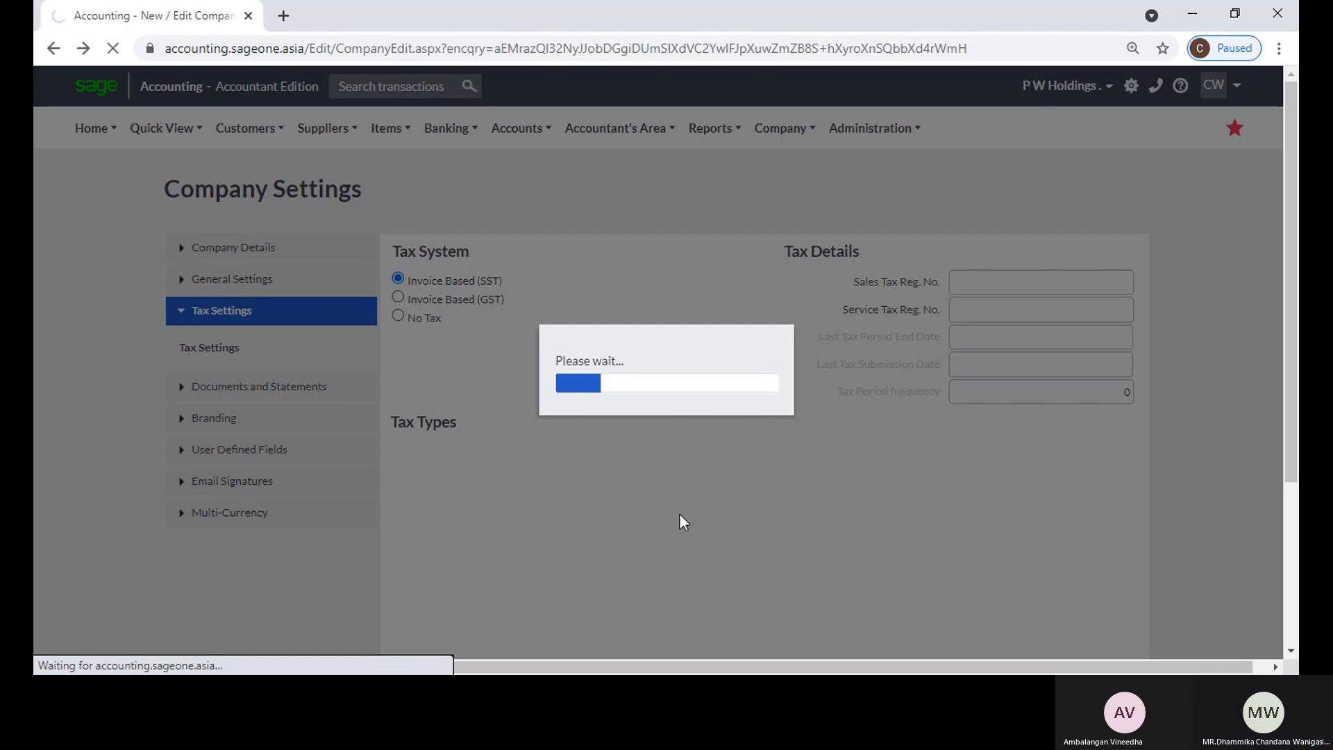
right_click(173, 24)
click(230, 163)
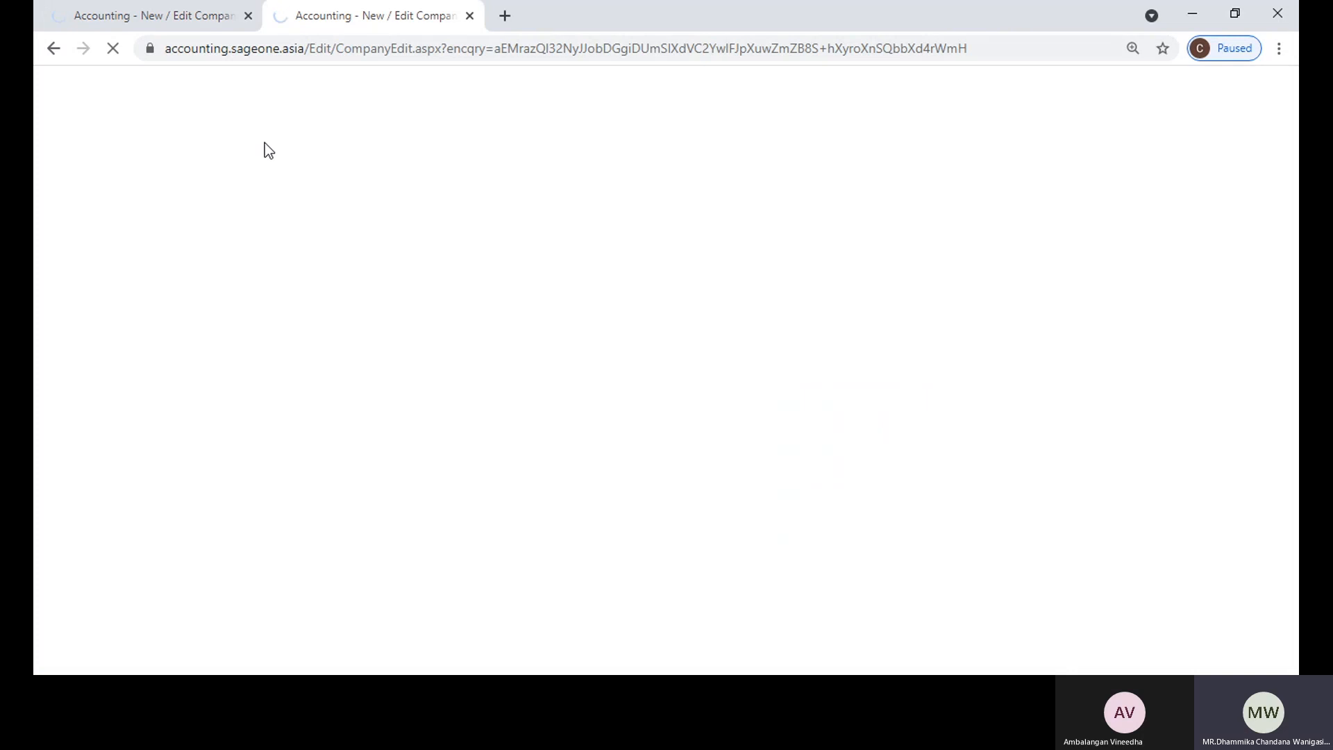
click(164, 16)
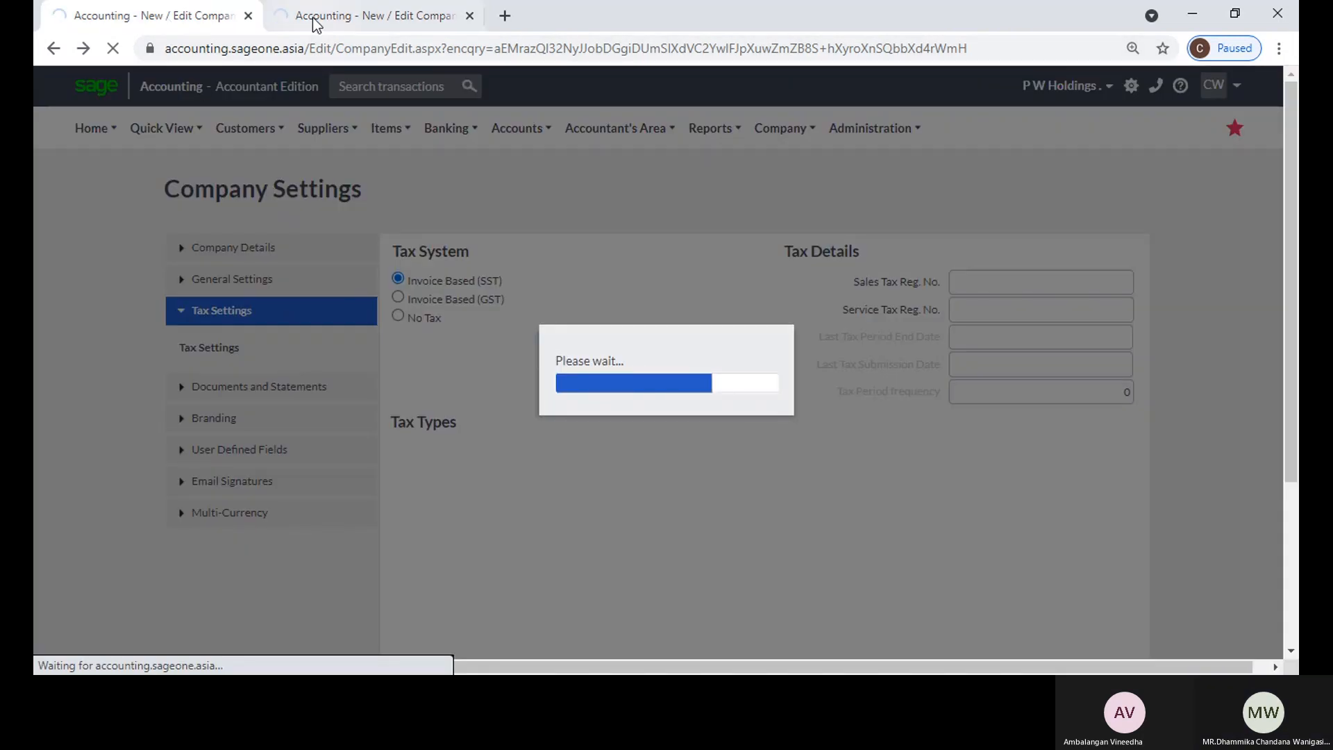
click(316, 21)
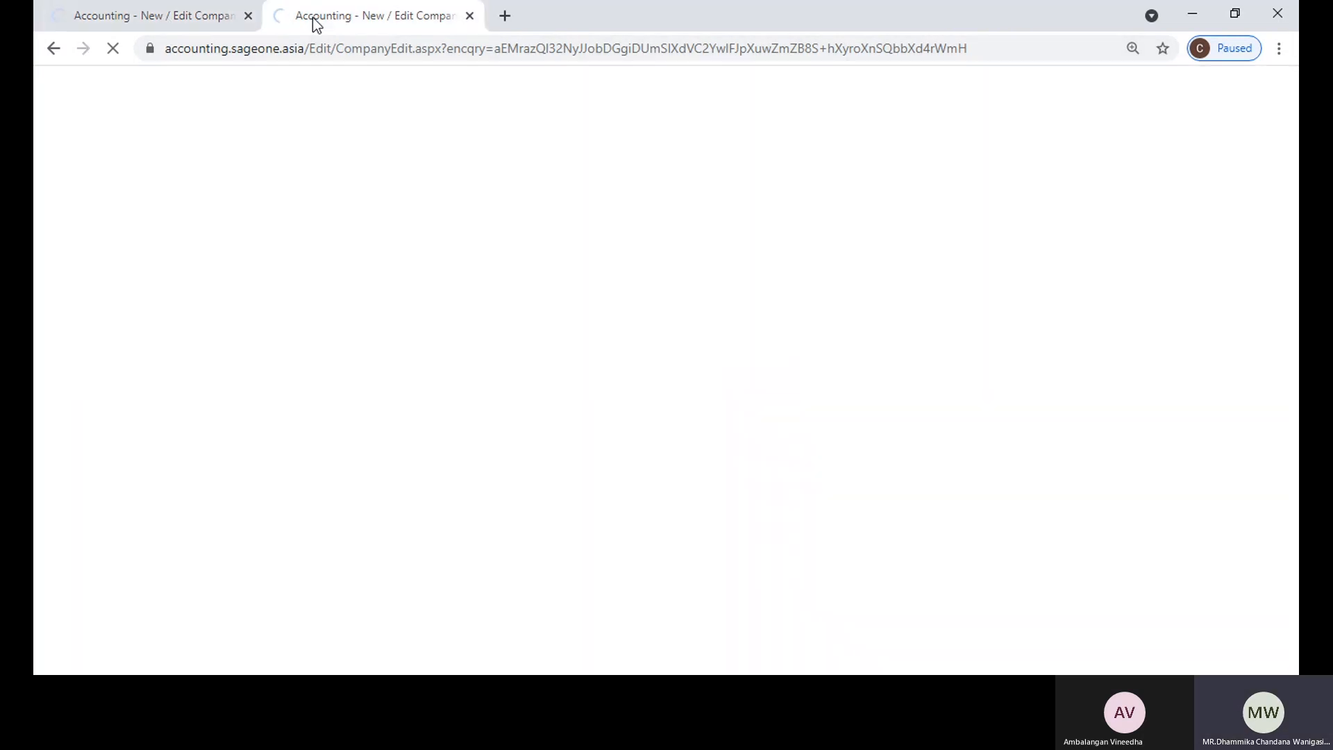
click(470, 17)
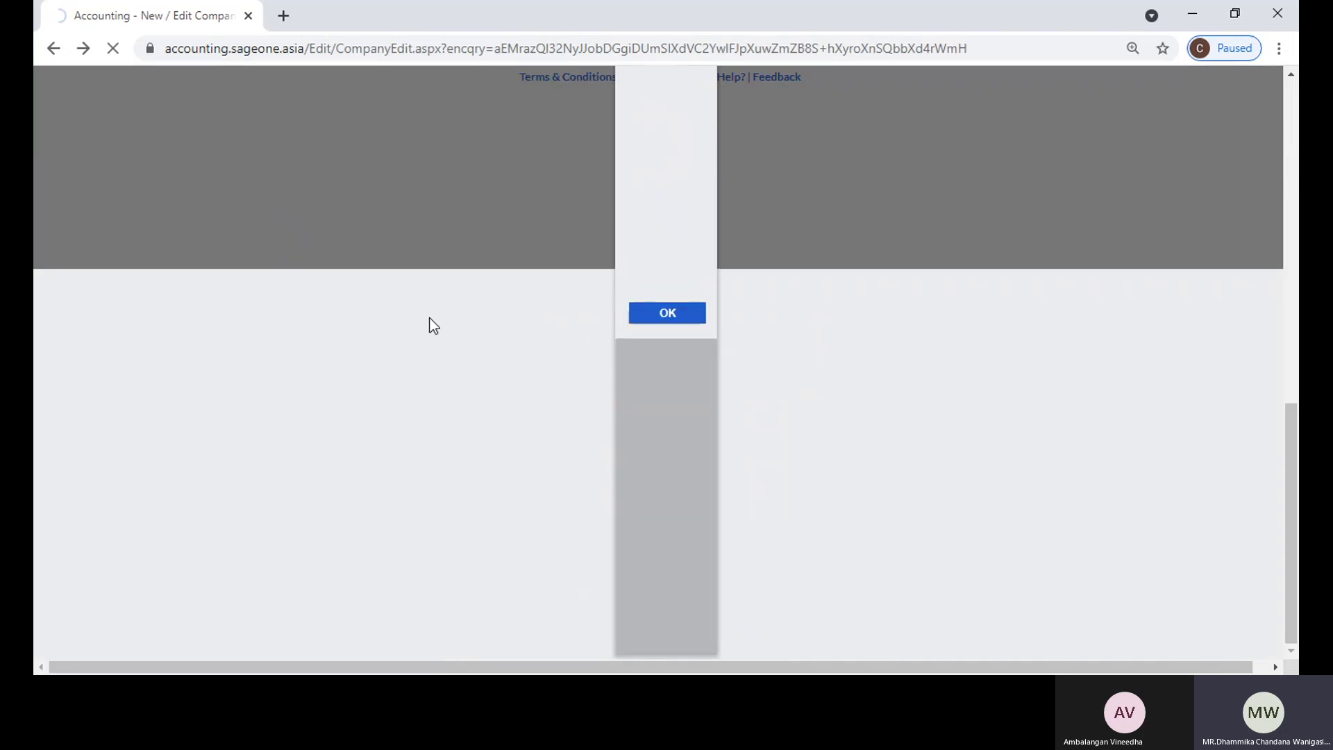
Step: Dismiss the message dialog and try to set the tax system back to Invoice Based (GST)
click(660, 316)
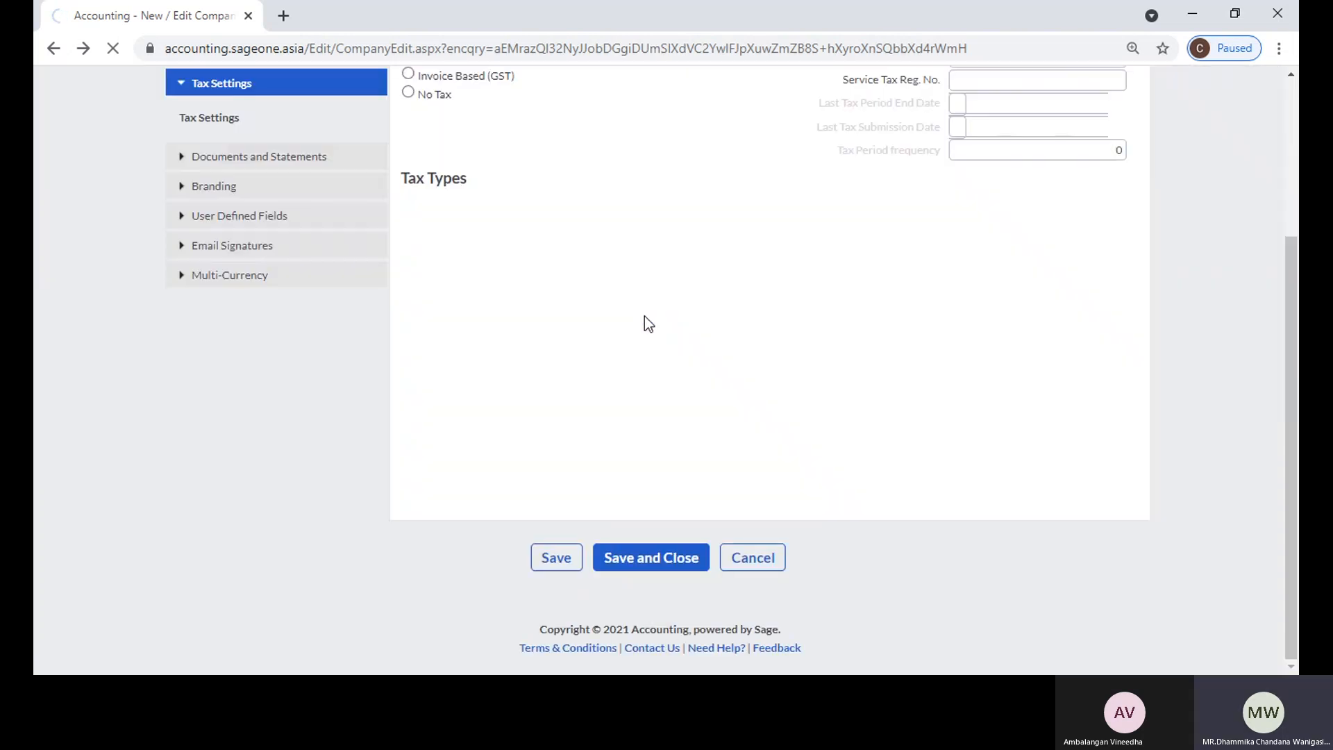
click(408, 297)
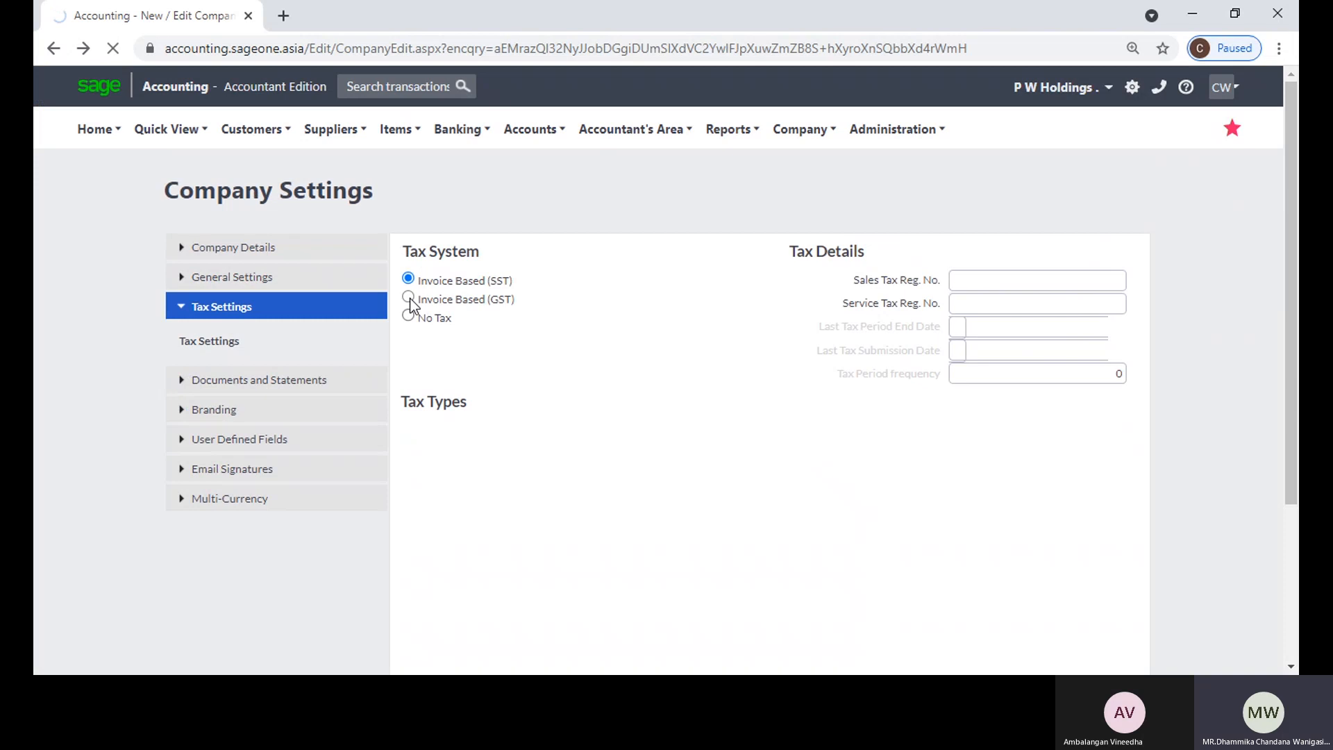
click(666, 452)
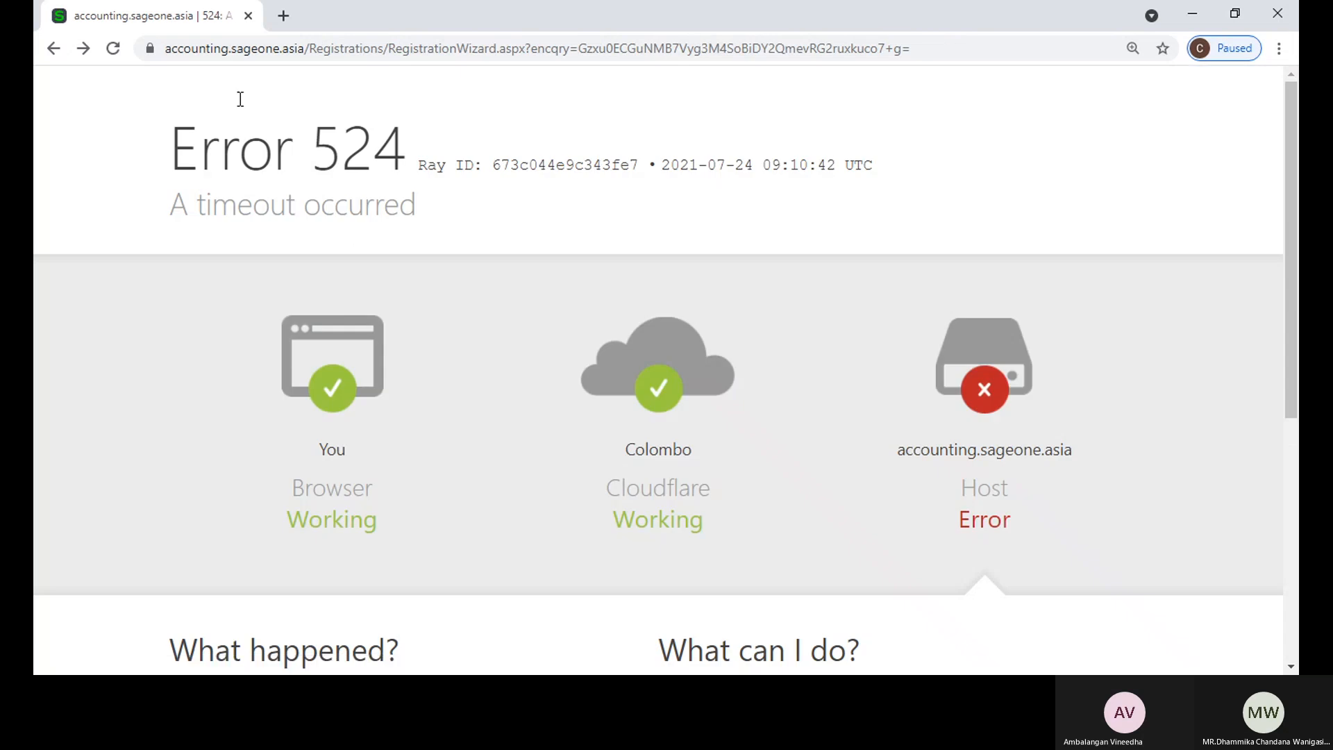
Step: Reload accounting.sageone.asia in a duplicate of the timed-out tab and close the original tab
click(109, 50)
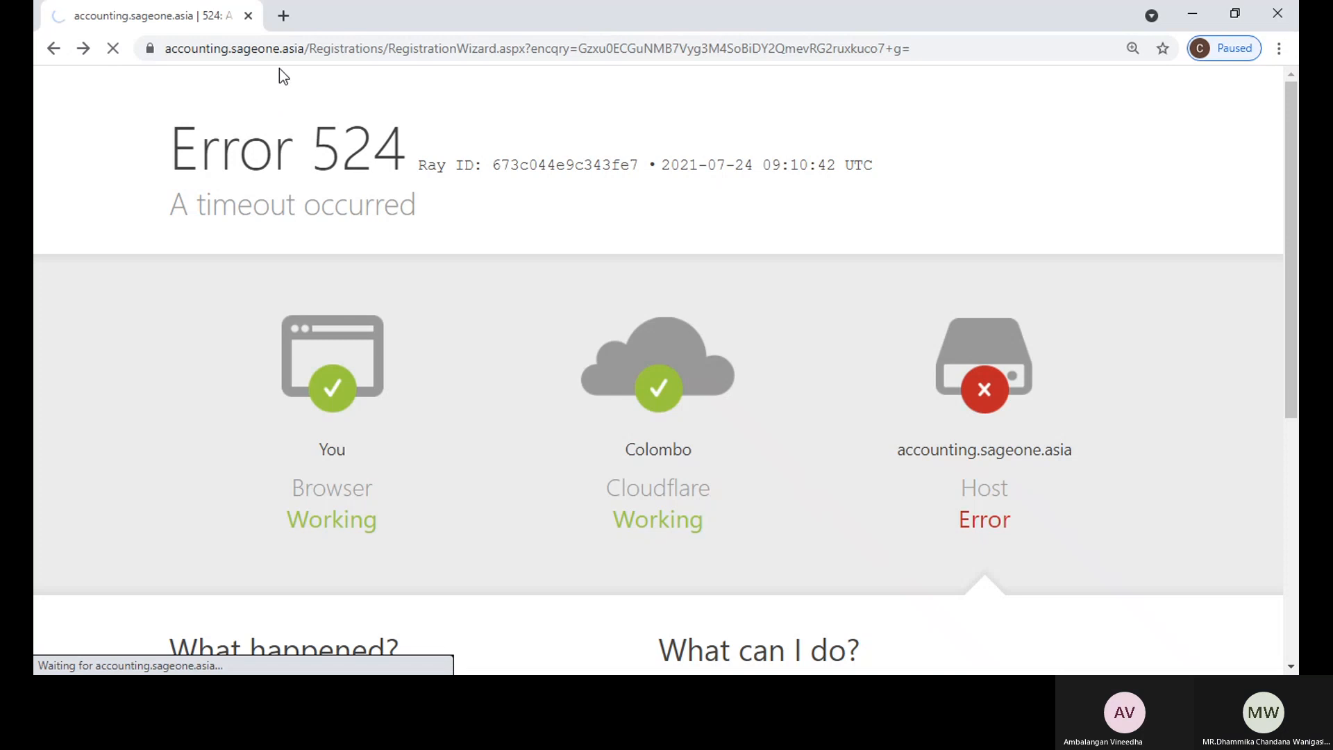
click(278, 46)
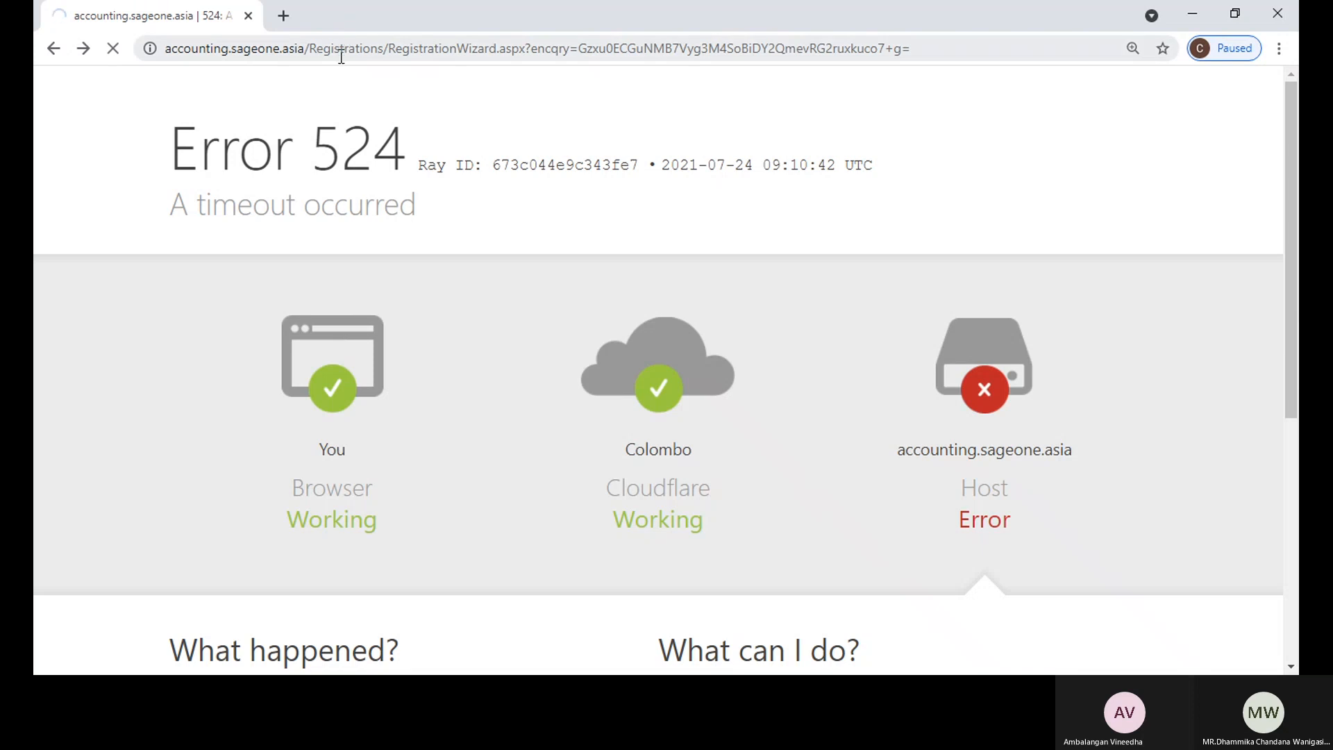
right_click(174, 22)
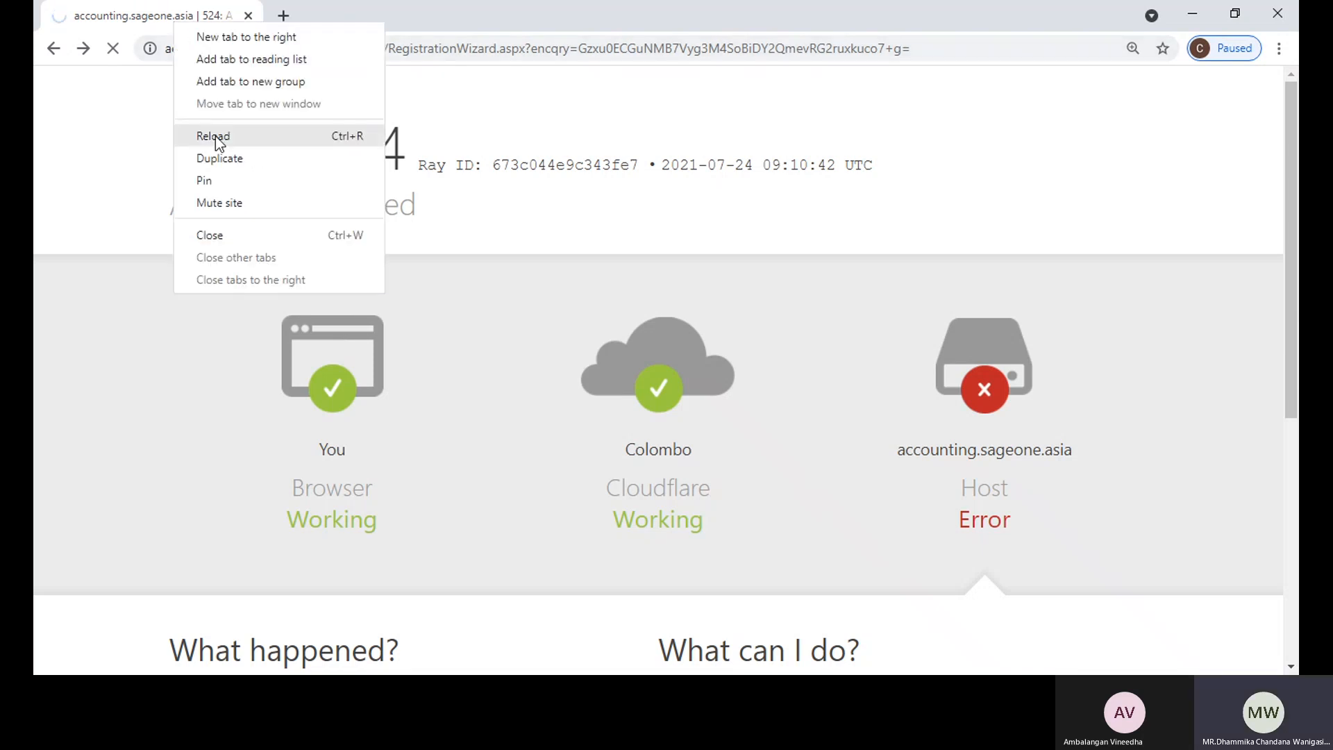
click(218, 160)
click(293, 49)
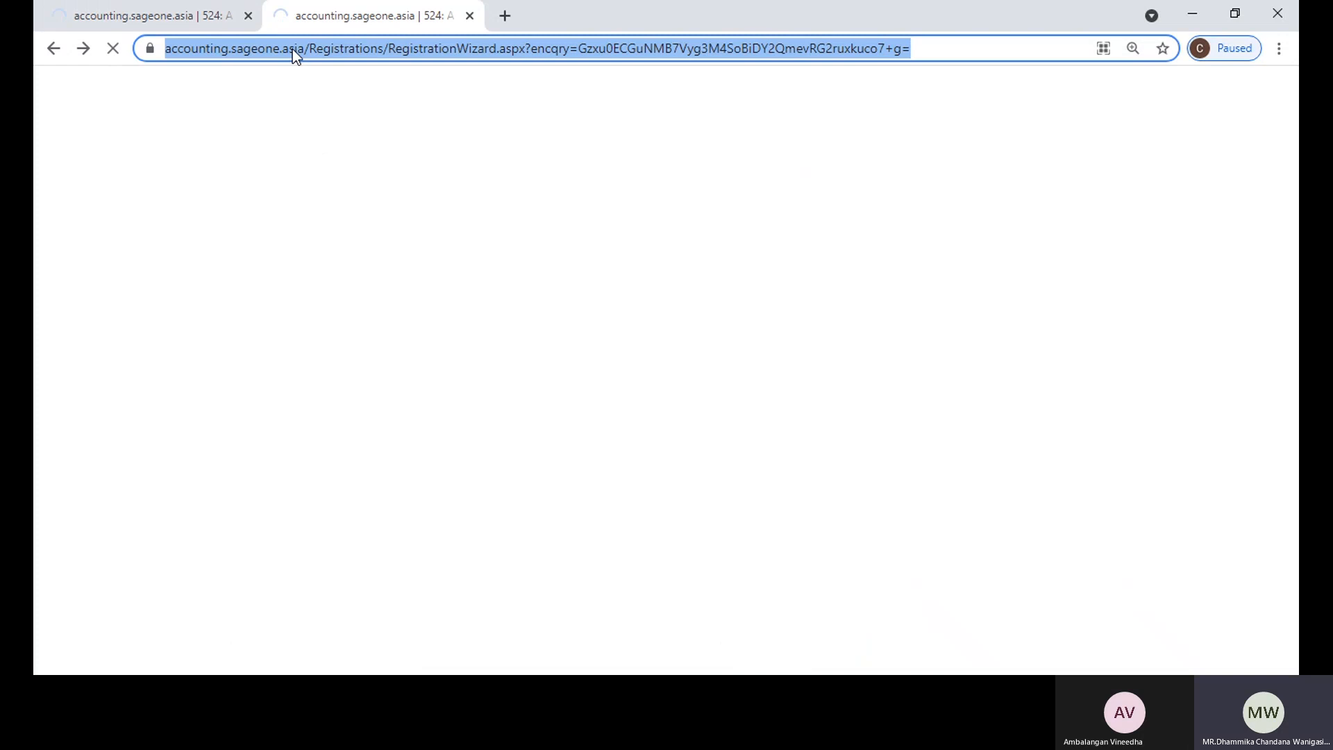
text(ac)
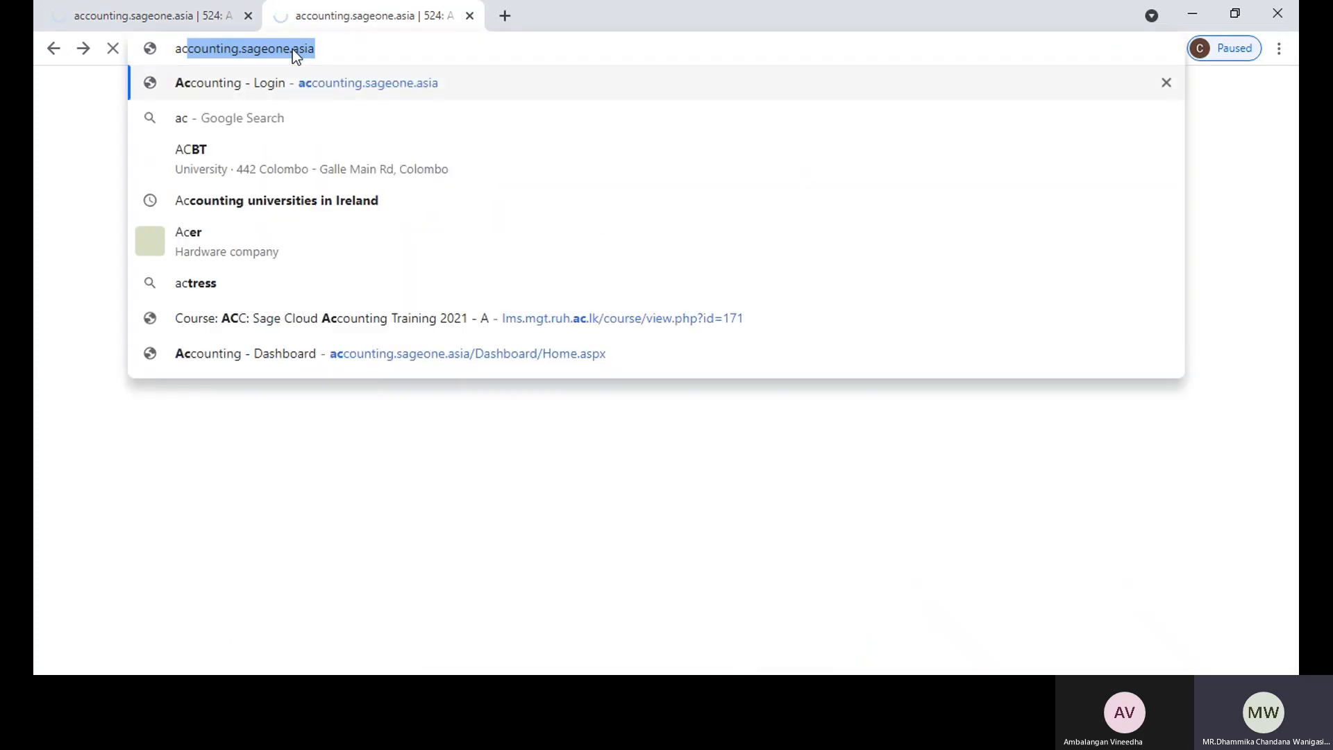
key(Return)
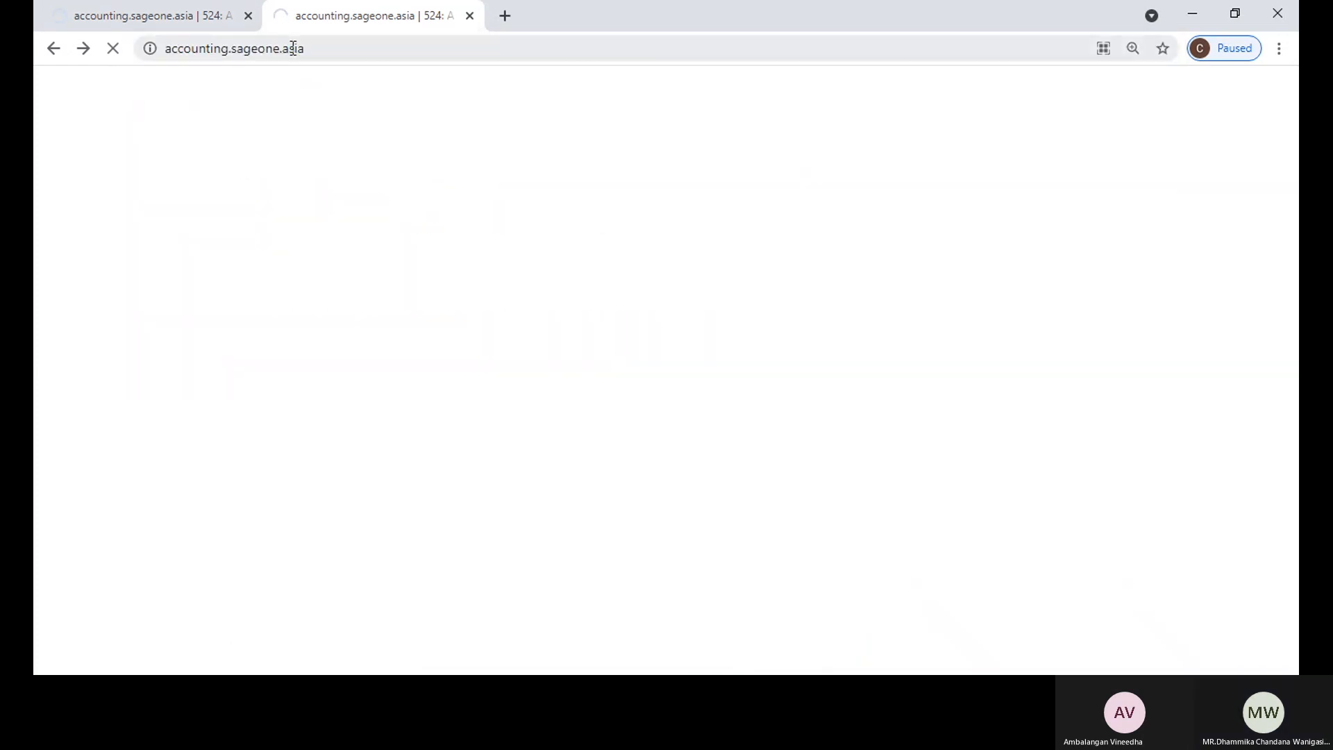
click(247, 16)
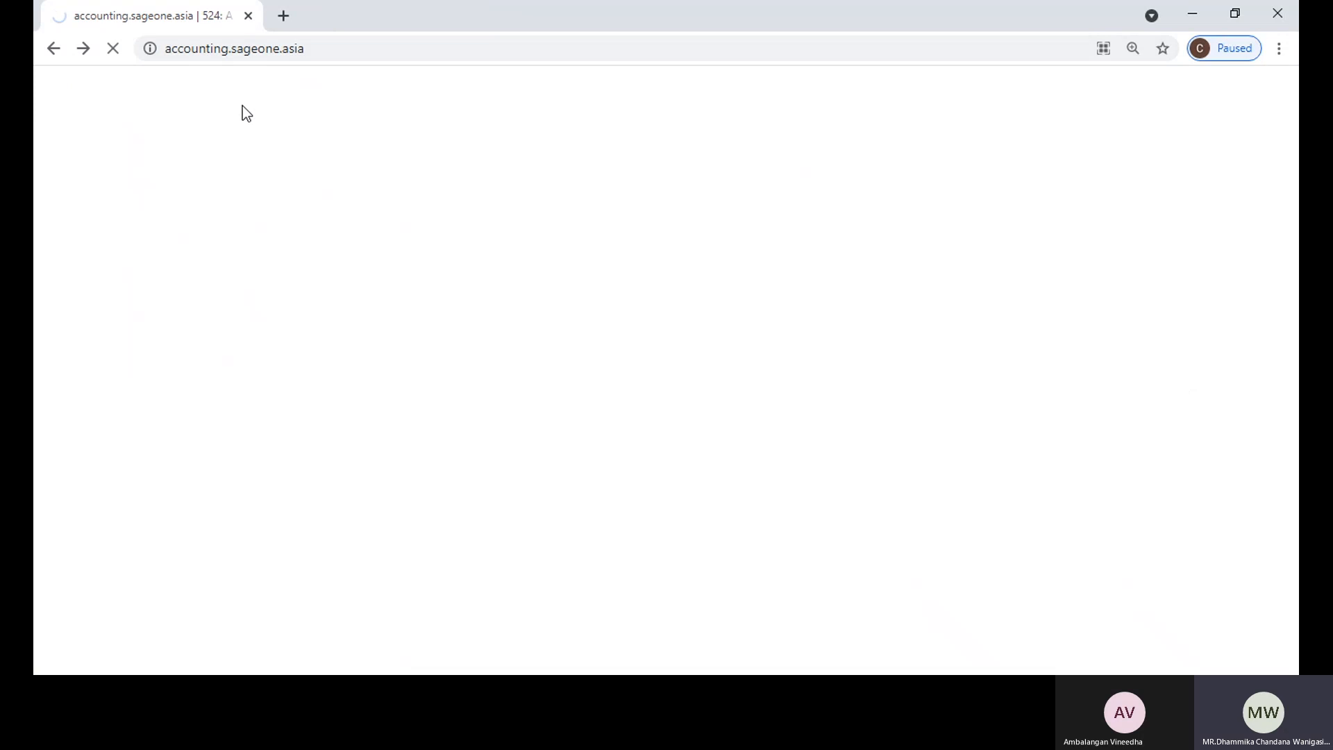
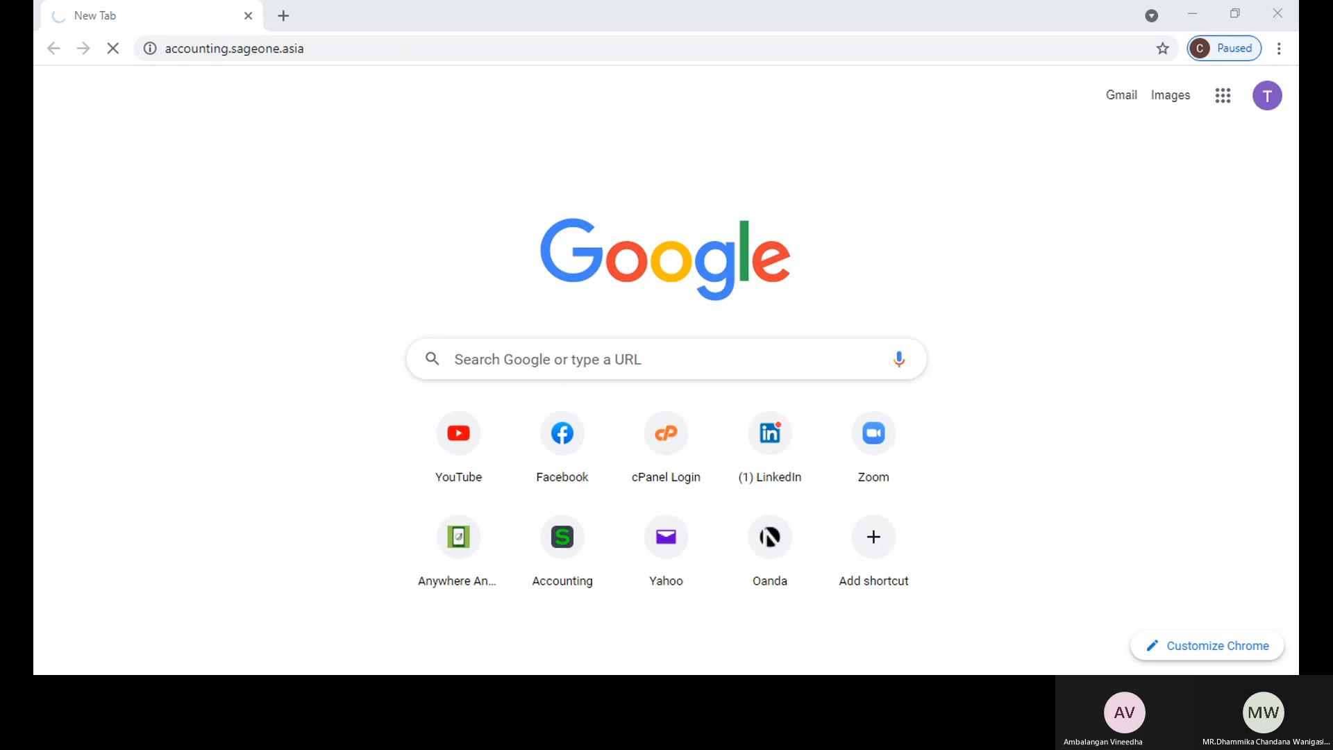
Step: Try to open Sage Accounting from the Accounting shortcut in a new browser tab, and close that tab
click(361, 46)
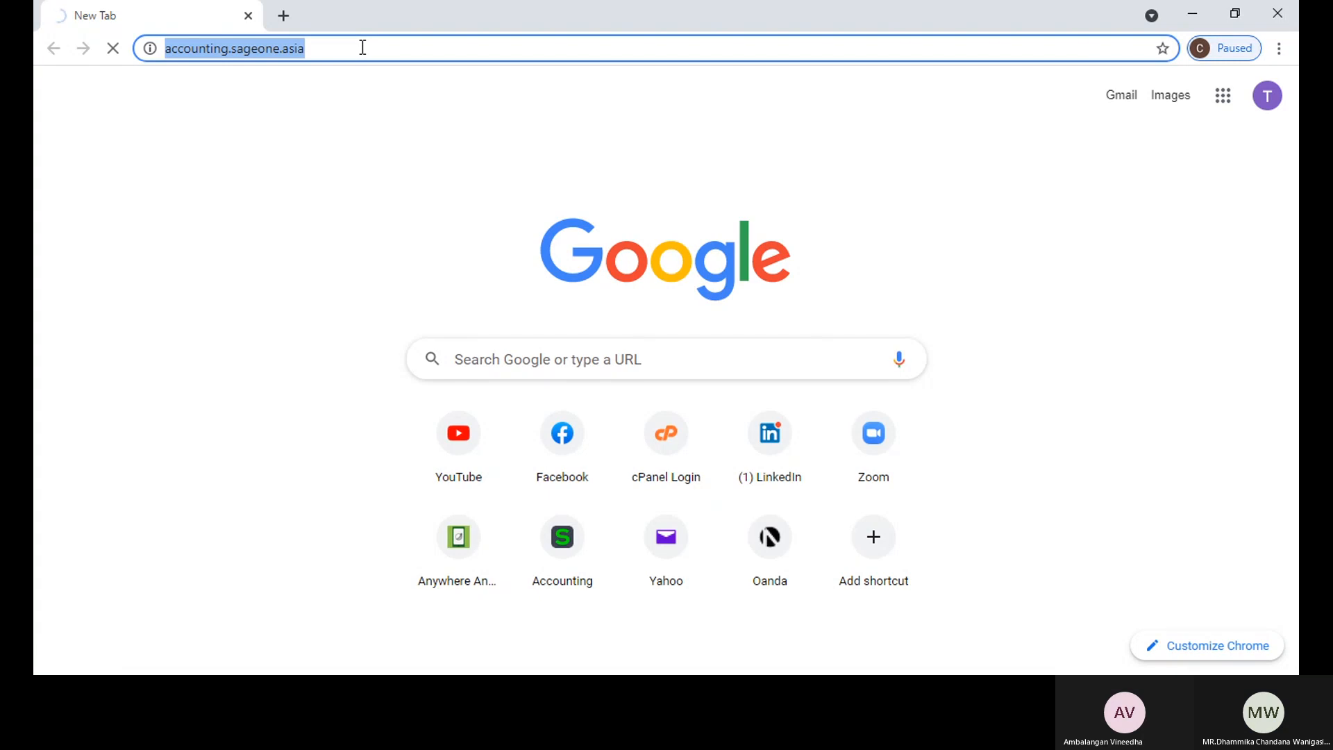
click(362, 47)
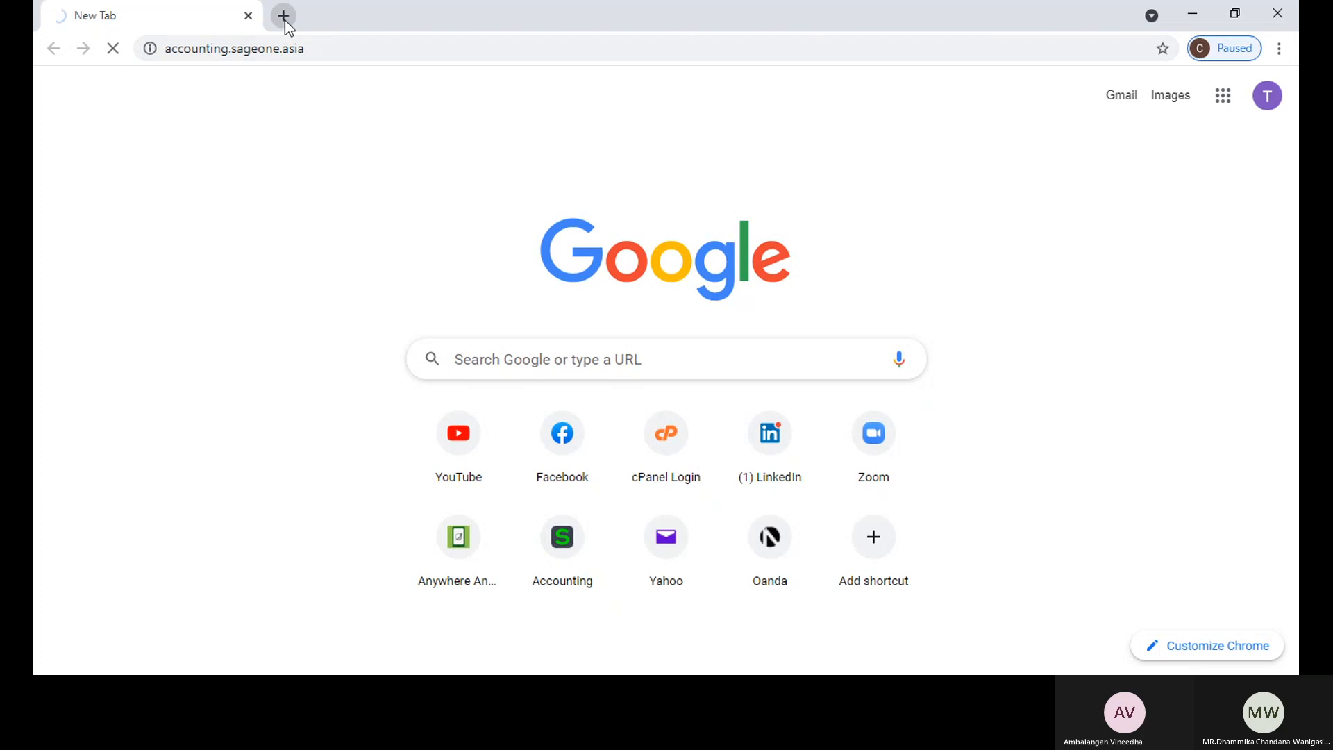
click(283, 15)
click(560, 542)
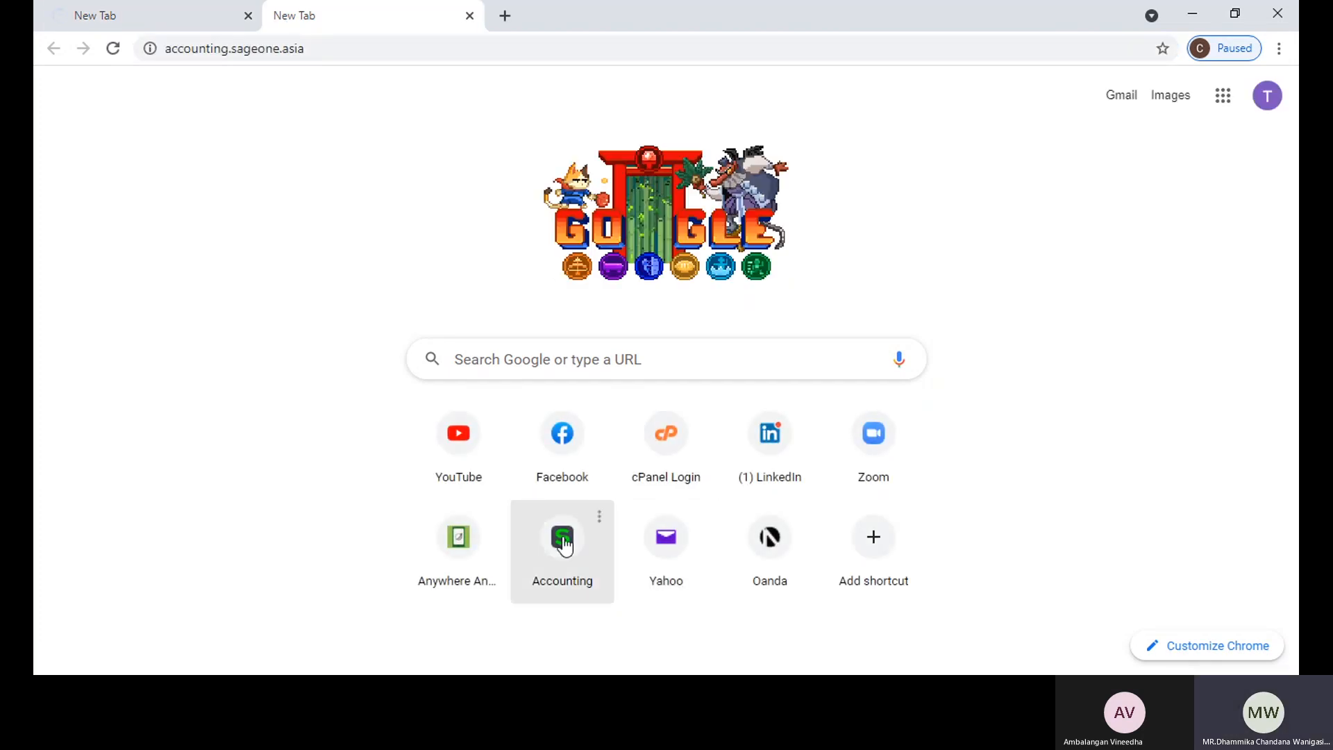
click(184, 17)
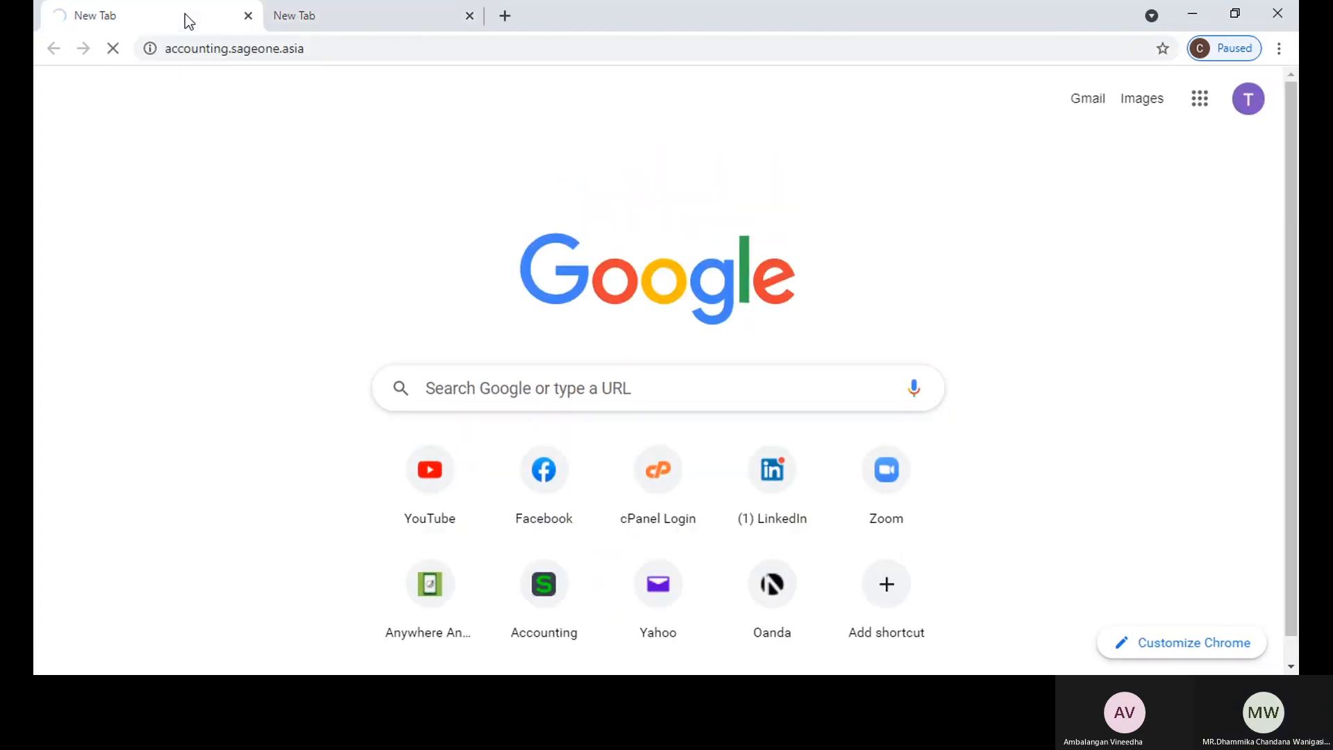
click(469, 15)
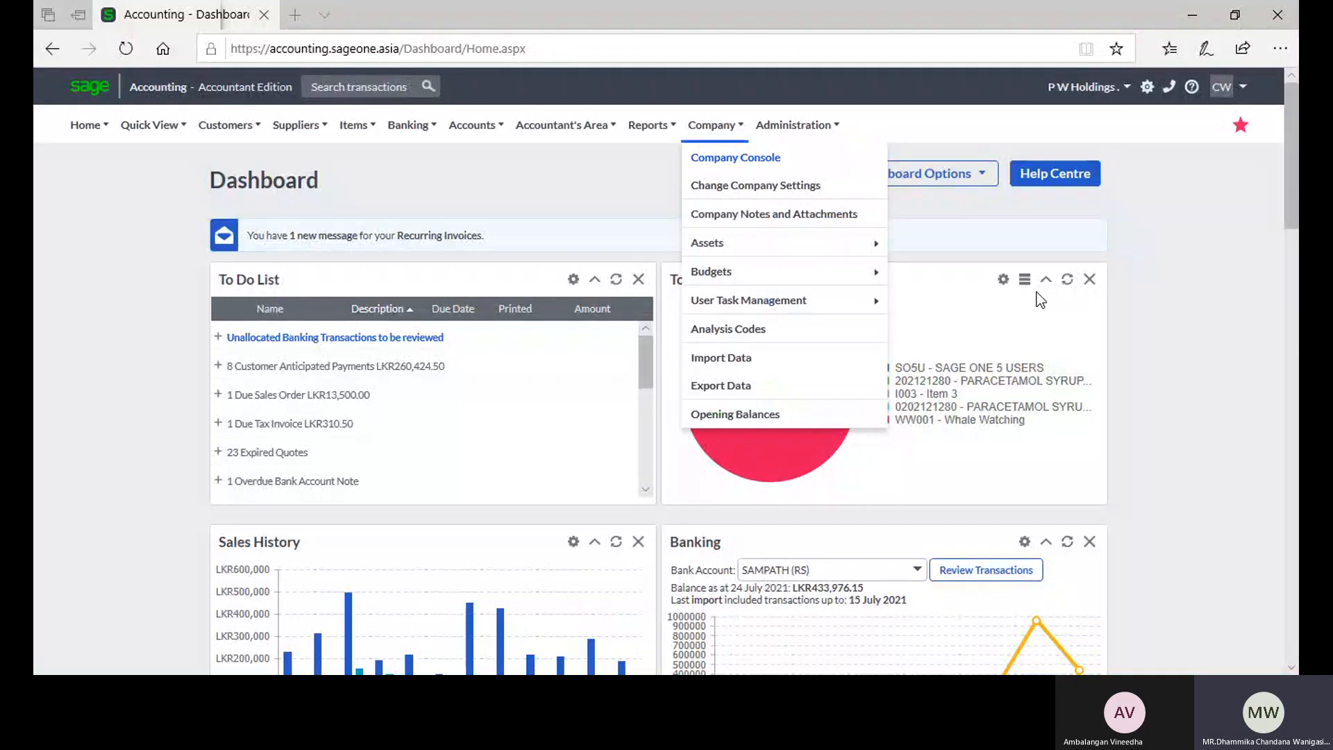
Step: Open the Tax Settings in the company settings and look through the Tax Types list
click(705, 122)
click(722, 184)
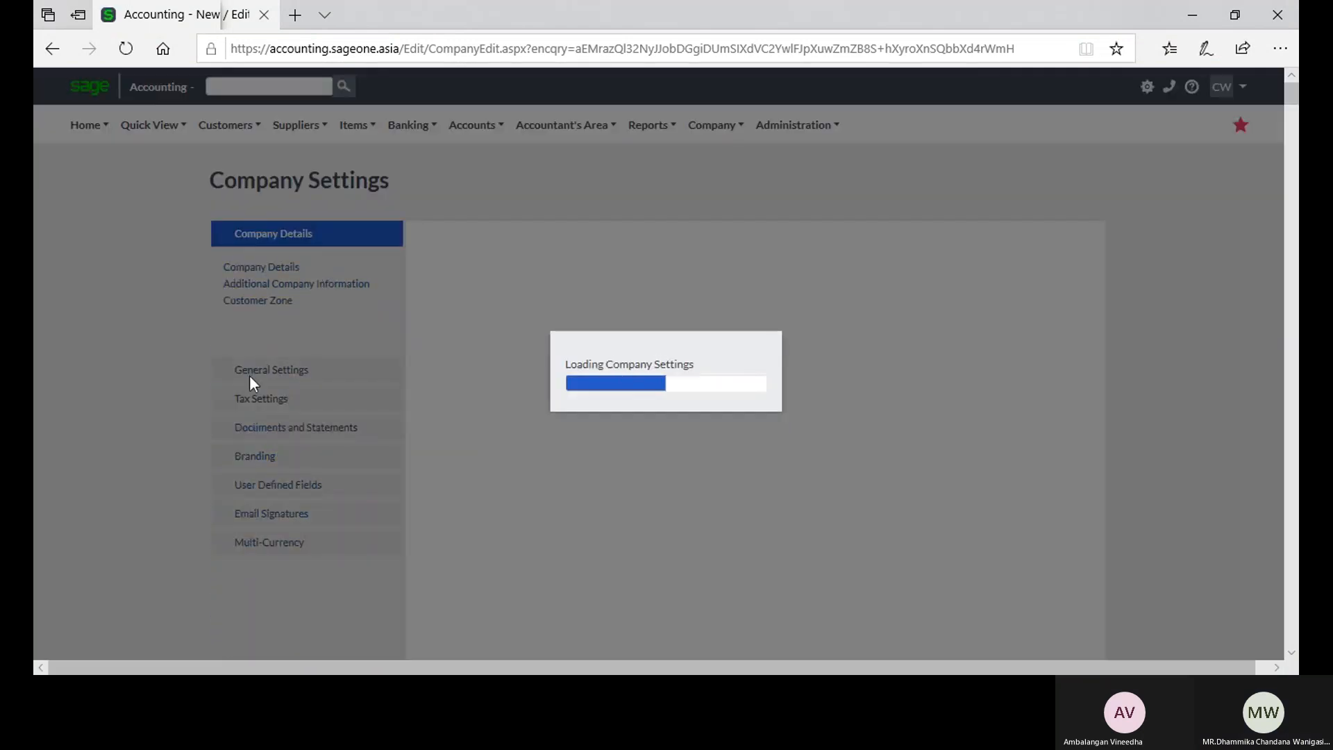
click(259, 402)
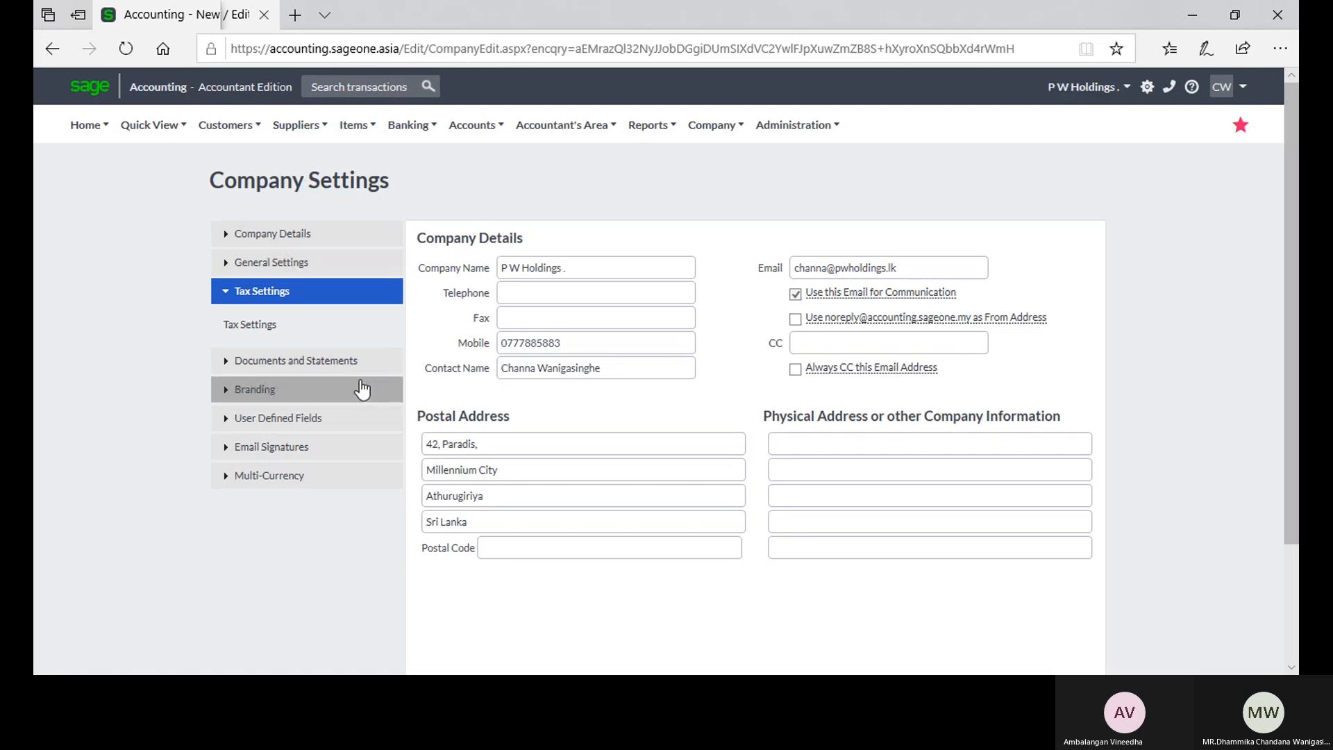
click(258, 326)
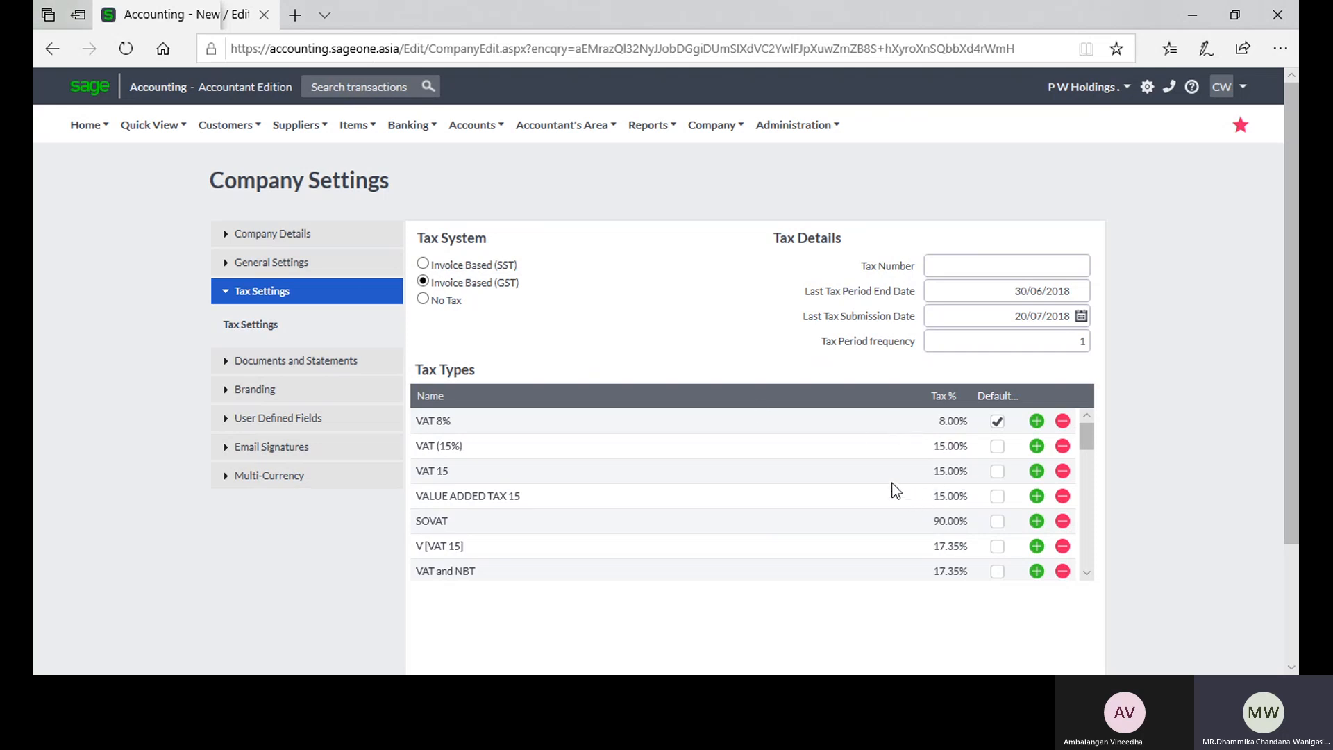
scroll(789, 462, down, 1)
scroll(789, 463, down, 4)
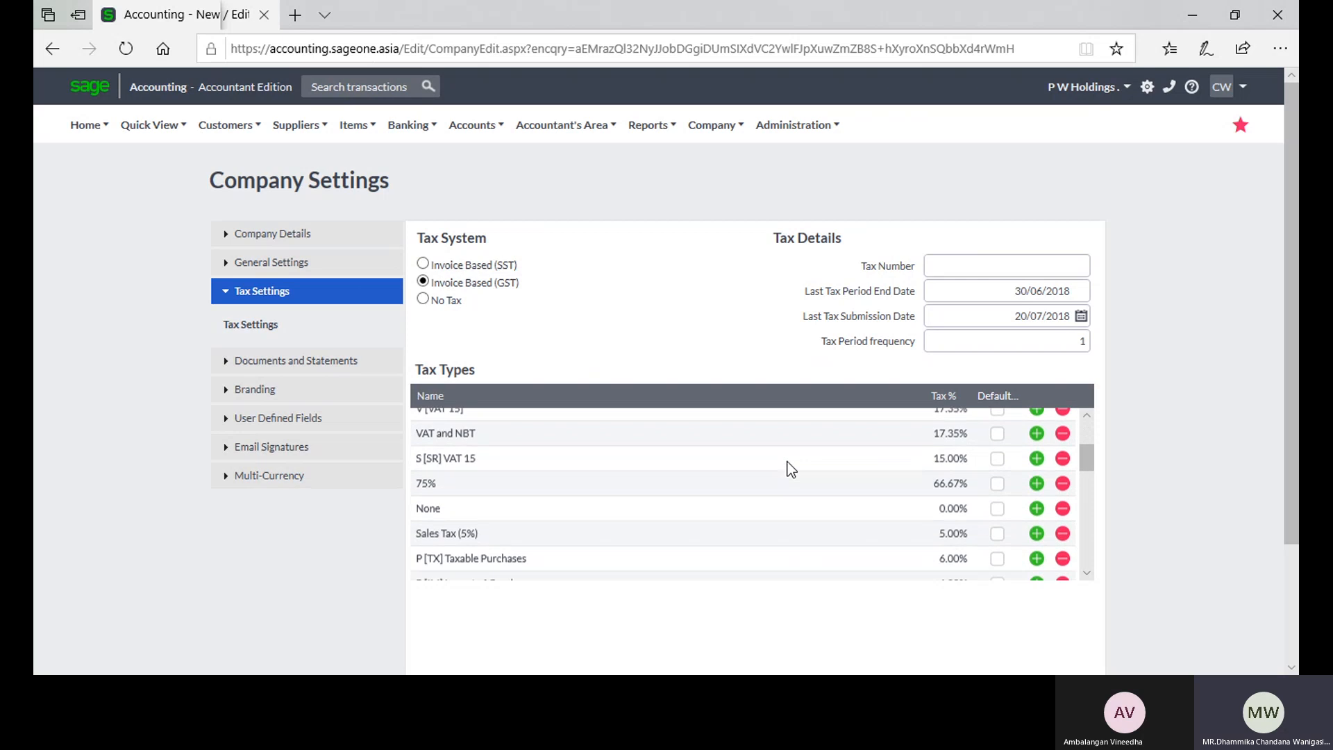
scroll(787, 461, down, 8)
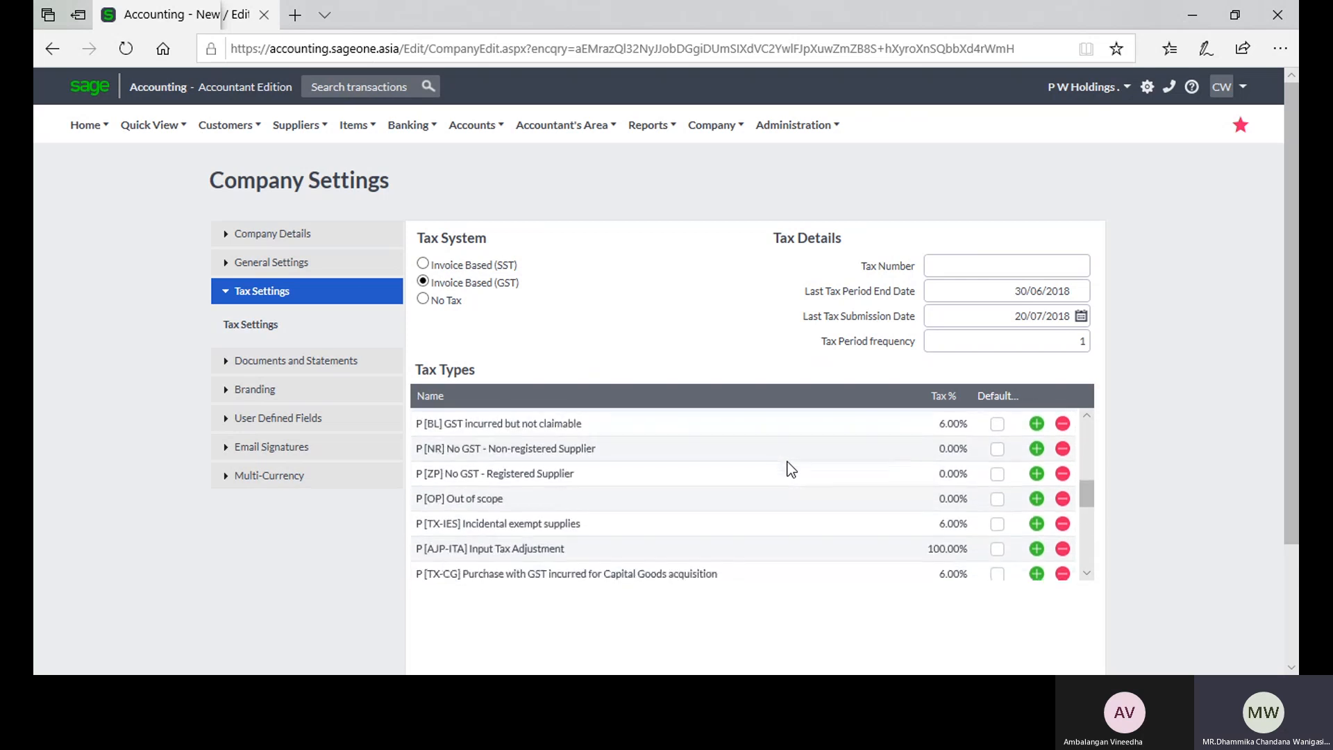
scroll(787, 461, down, 5)
scroll(786, 440, up, 4)
scroll(798, 407, up, 10)
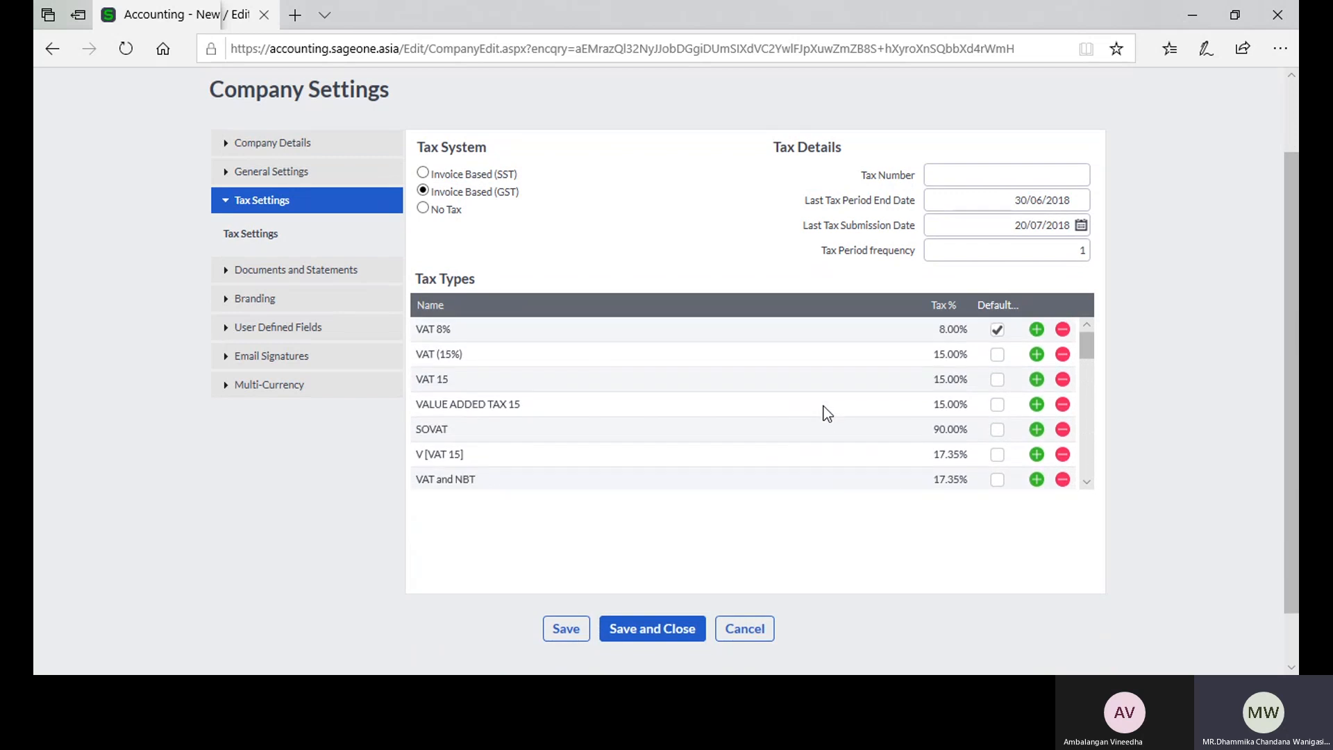
Step: Add a tax type named VAT 10 with a rate of 10% below VAT (15%)
click(1036, 354)
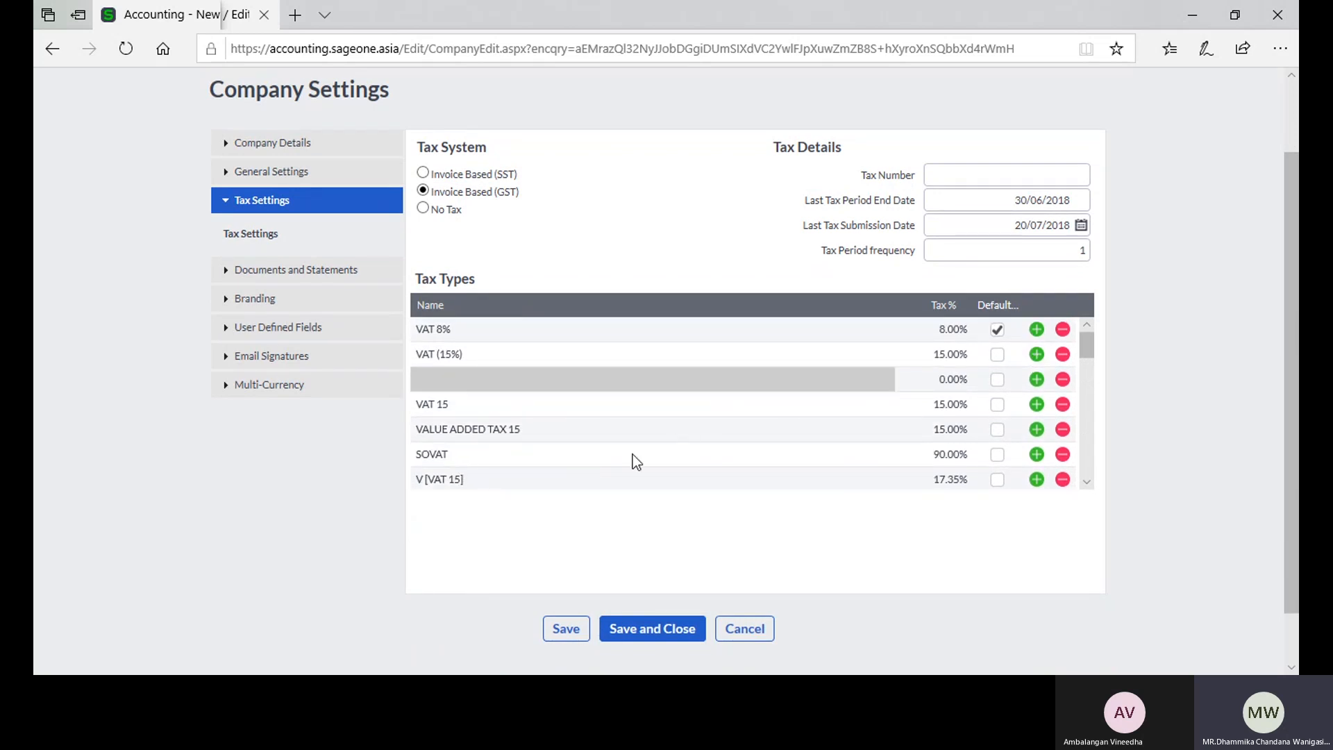
click(501, 375)
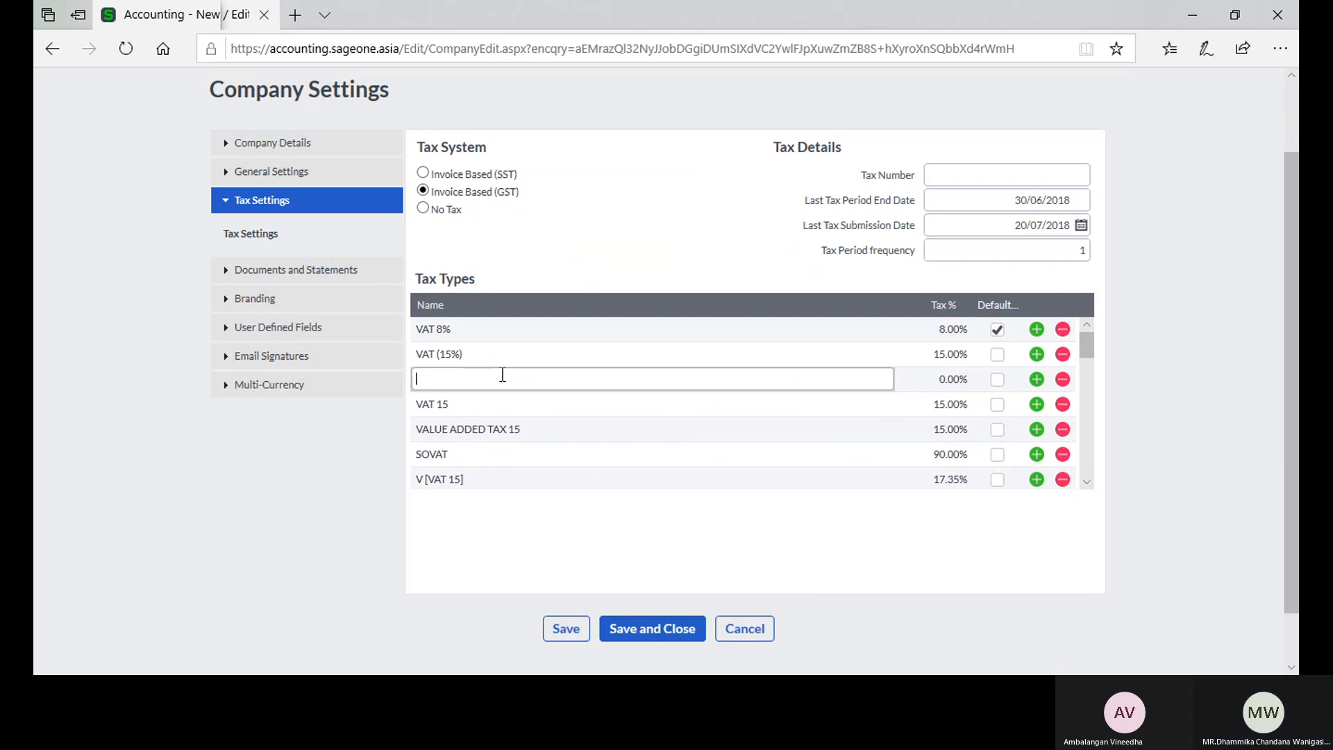
text(VAT 10)
key(Tab)
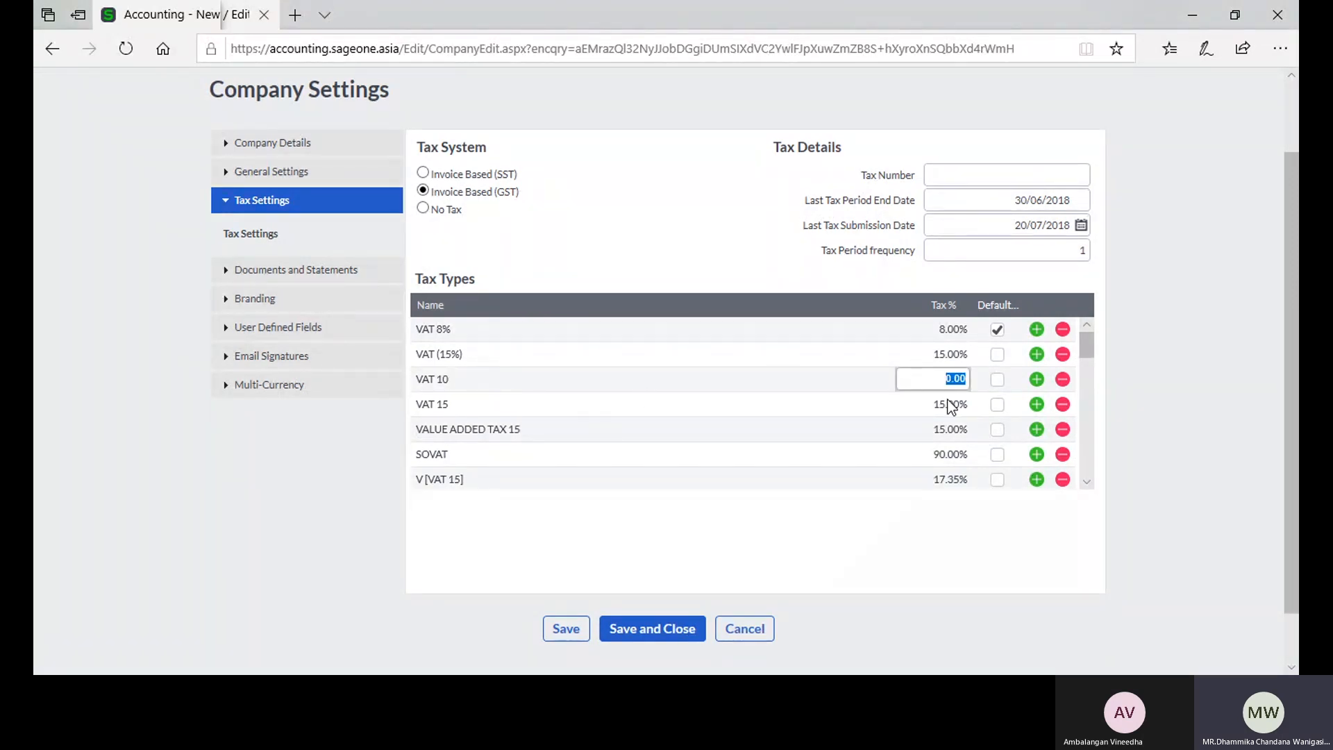
text(10)
click(1149, 423)
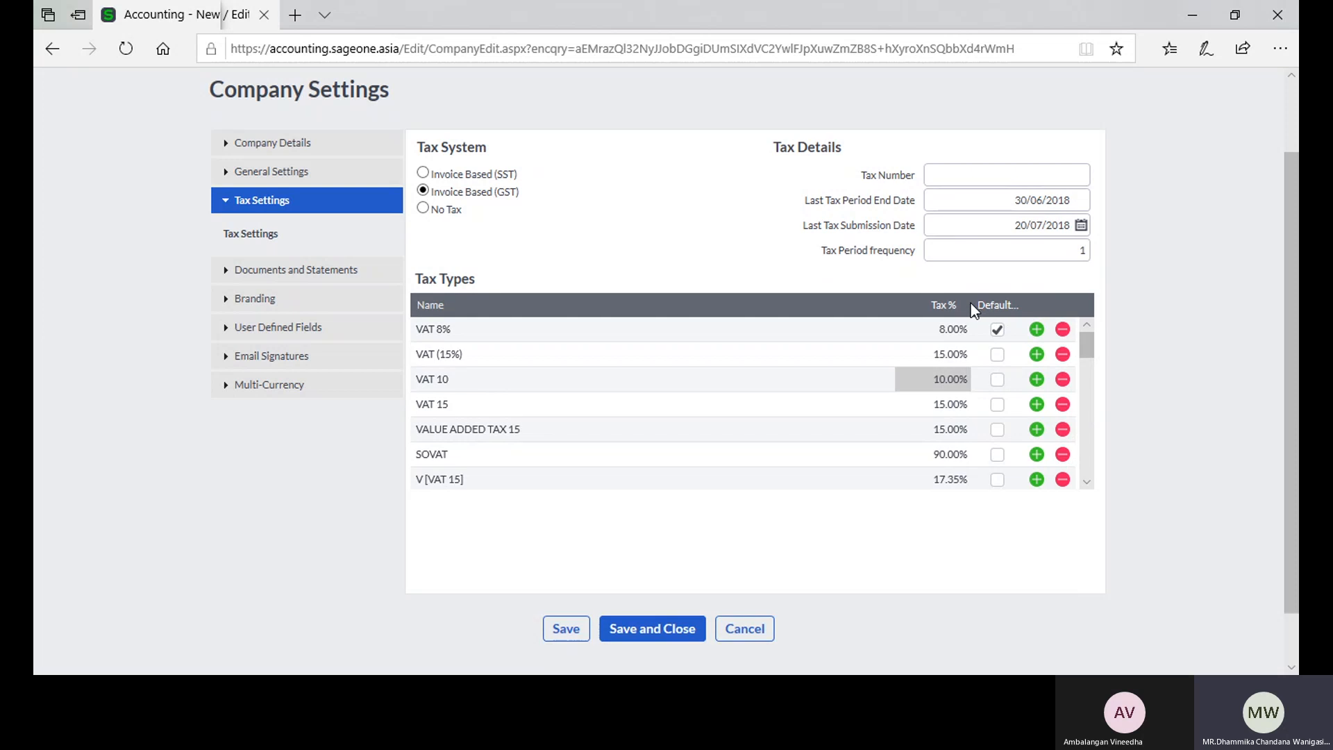
Step: Adjust the Tax % and Default column widths in the Tax Types table so both headings are fully readable
drag(969, 304, 920, 305)
drag(1017, 304, 1048, 306)
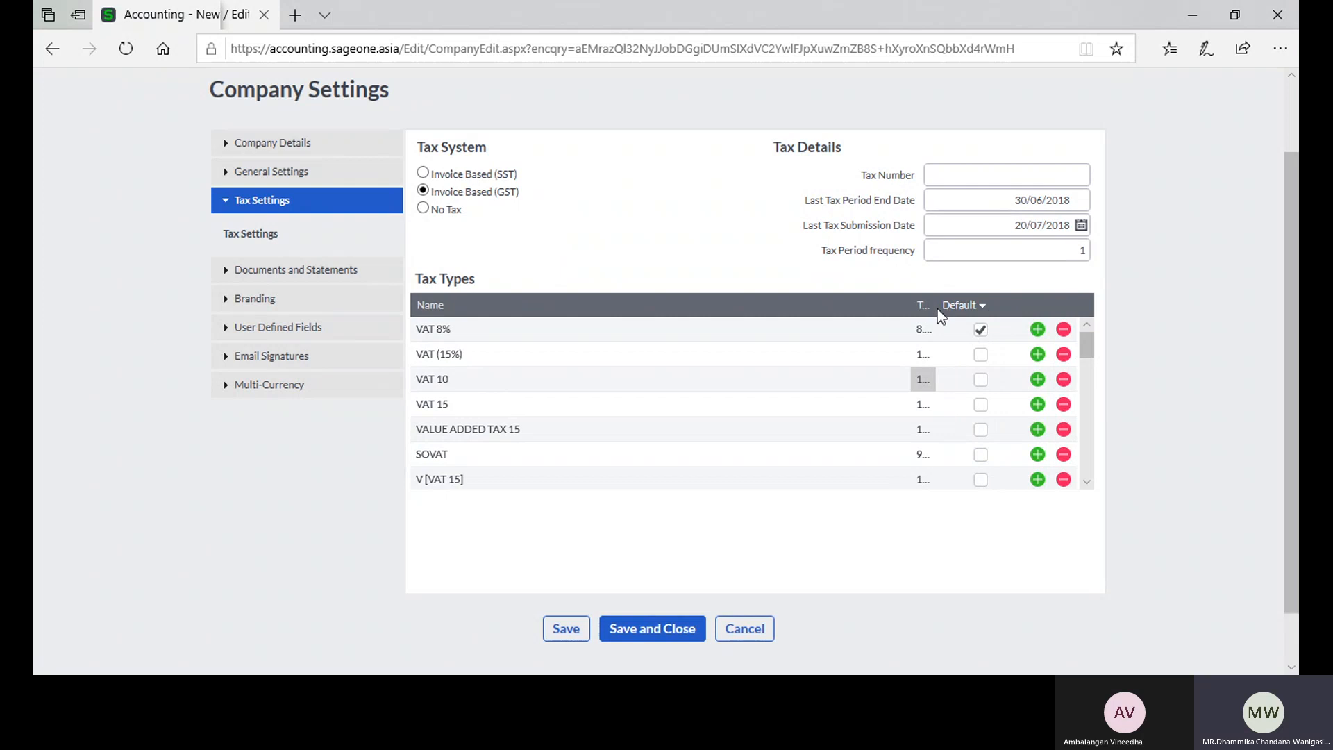
drag(937, 307, 977, 328)
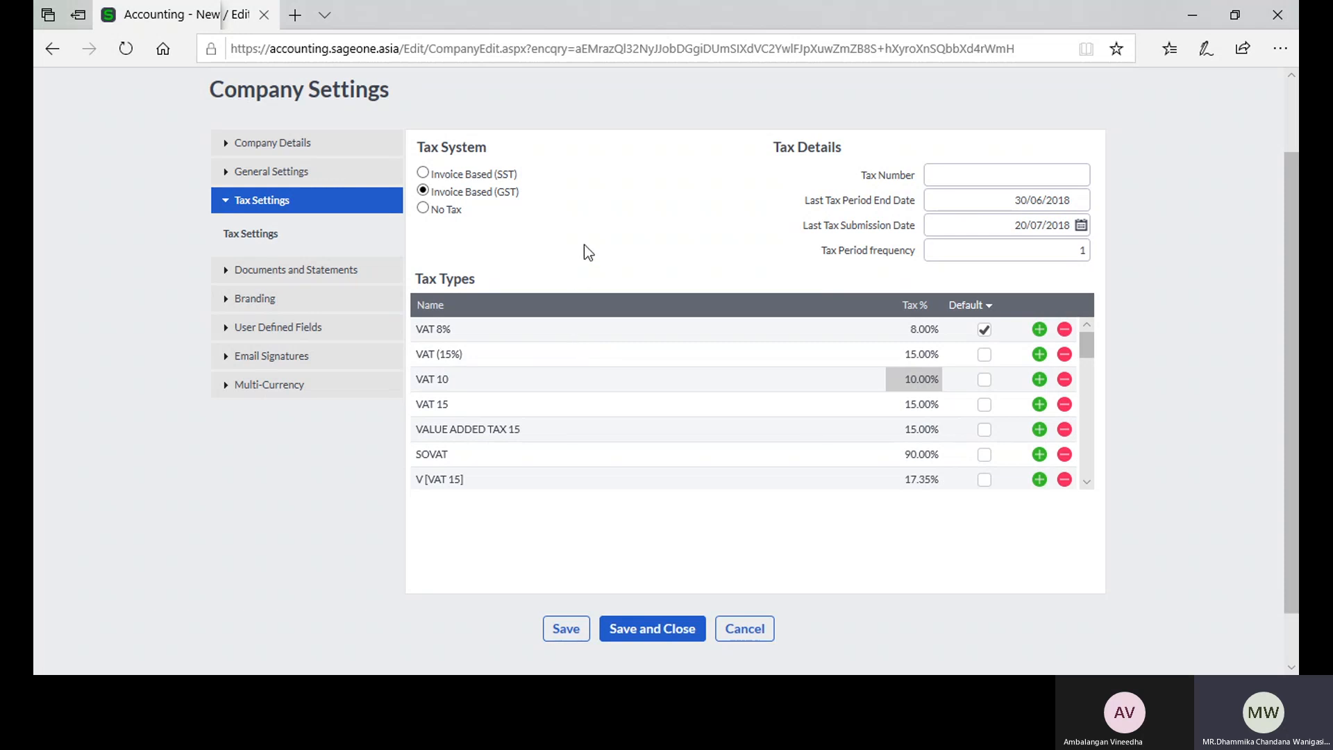
Step: Enter the company's tax number in Tax Details and check the last tax period end date and period frequency fields
click(962, 172)
text(123456789 7000)
click(1001, 206)
mouse_move(962, 214)
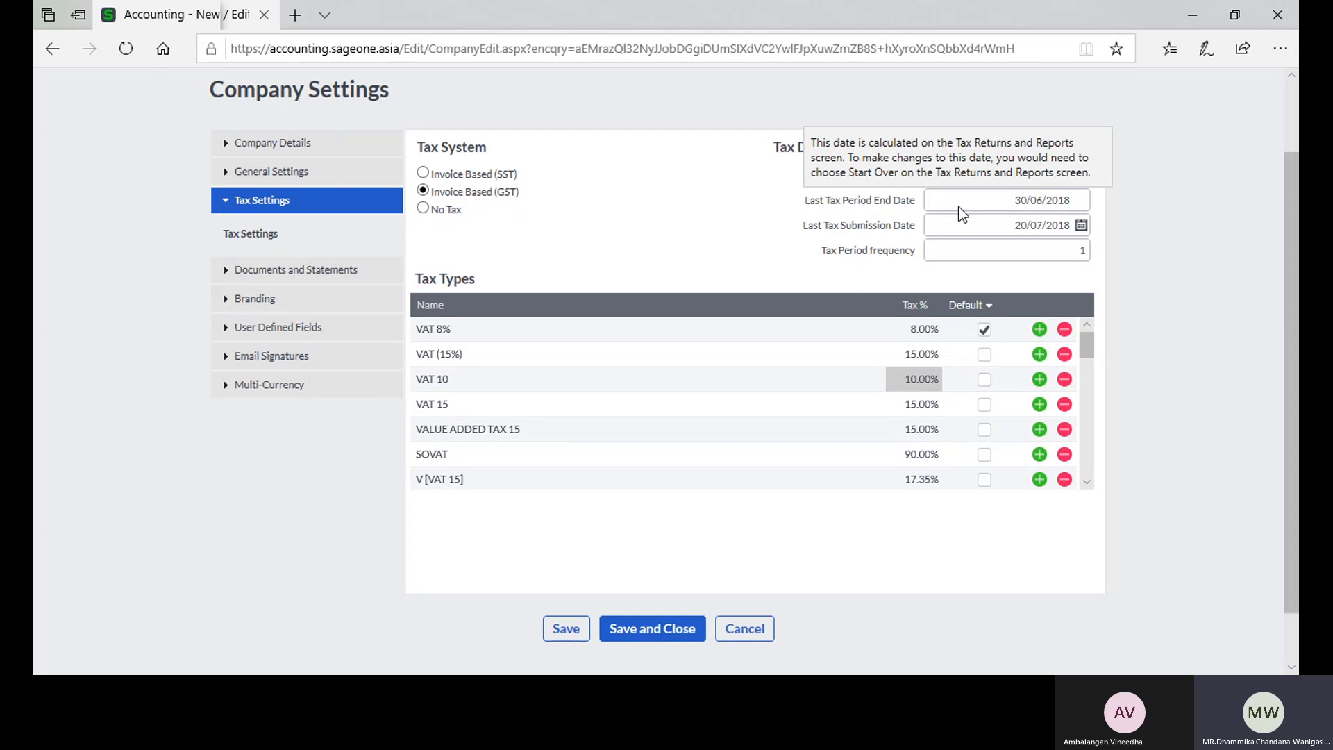
click(1018, 251)
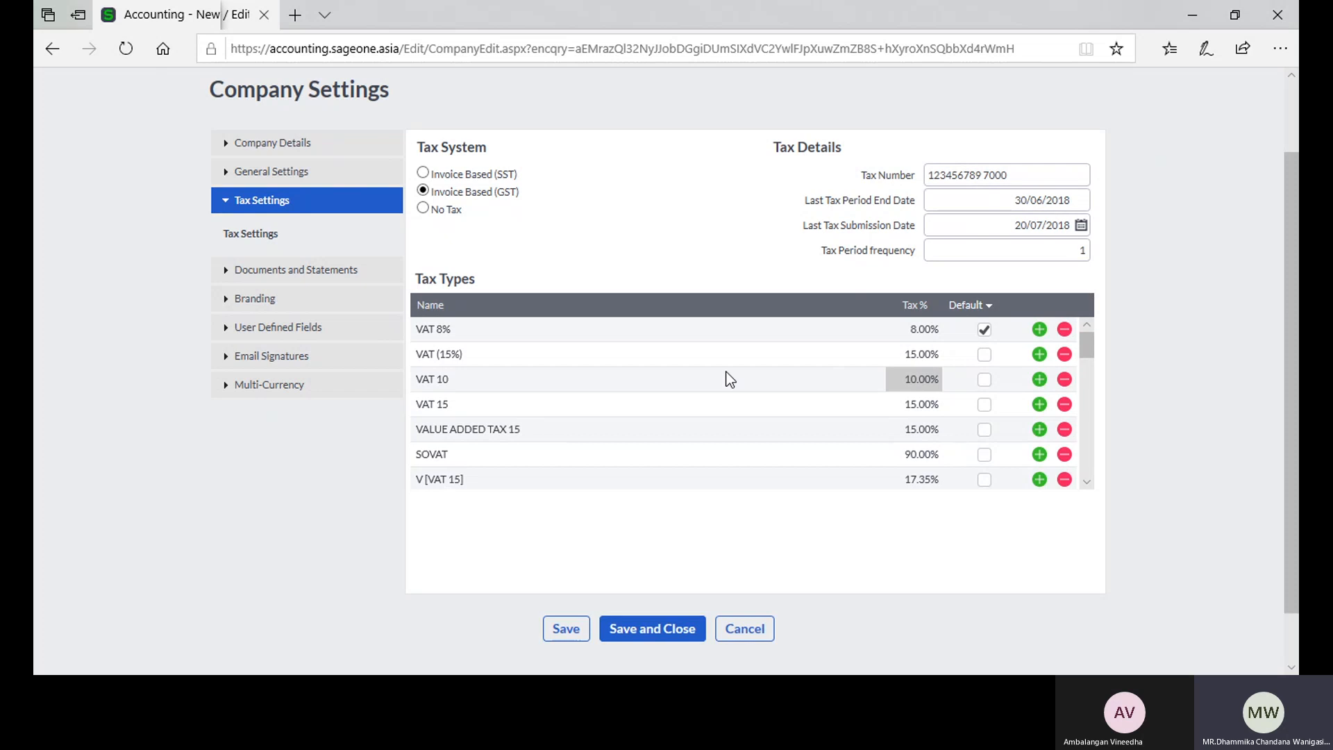
click(553, 639)
Step: Delete the VAT 10 line from the Tax Types and insert a blank line below VAT (15%)
click(1064, 380)
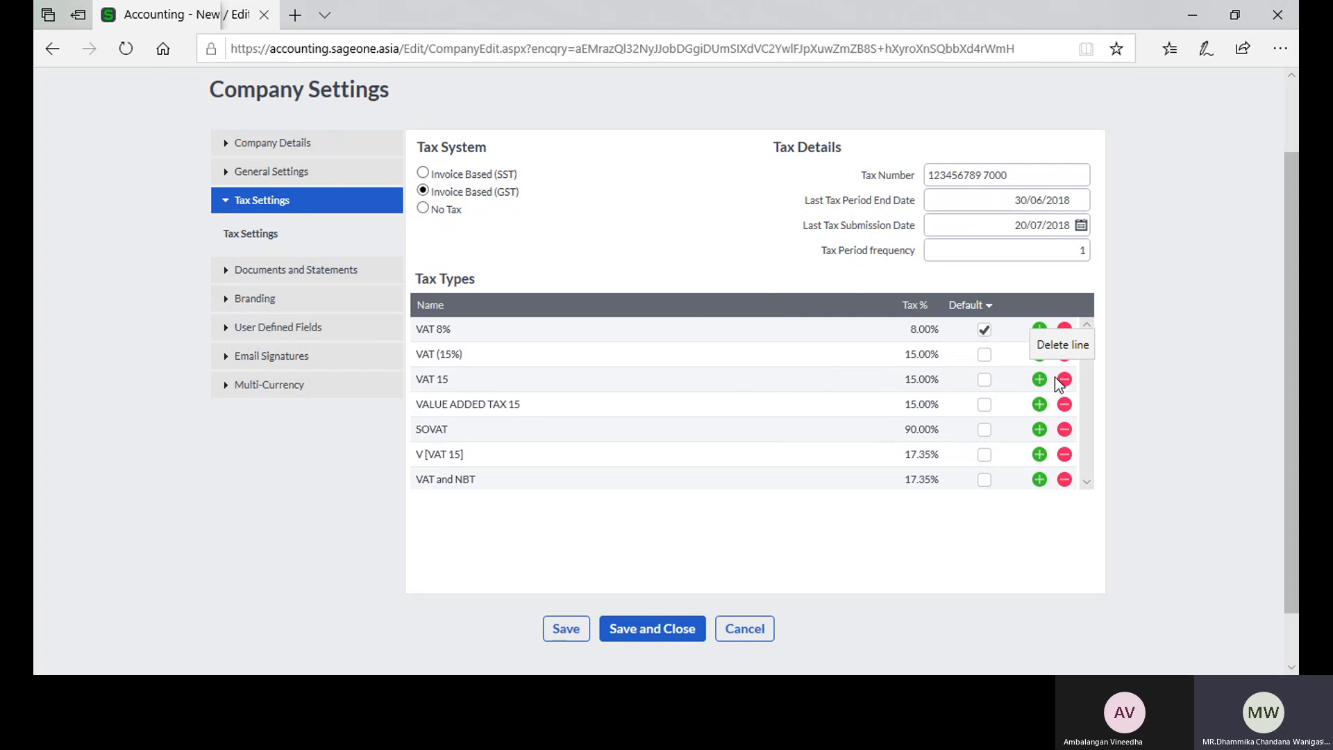
click(1039, 355)
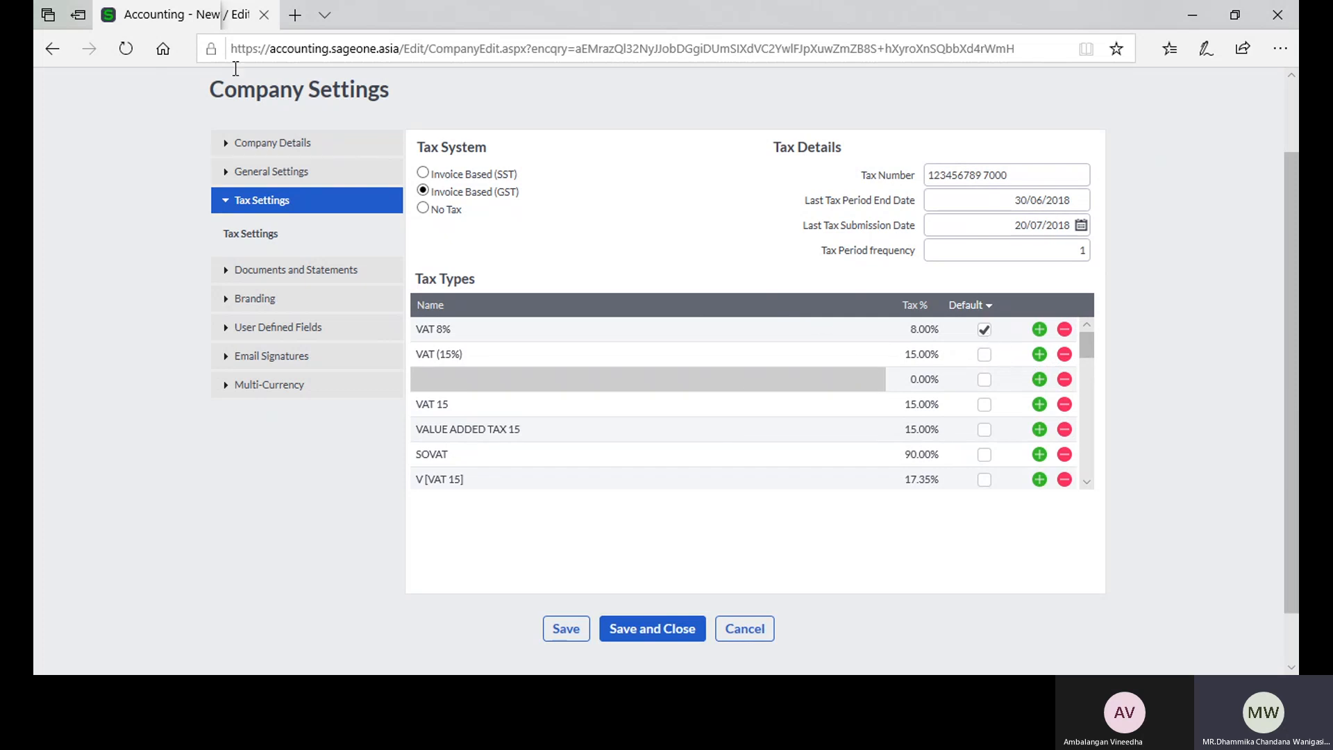
Step: Duplicate the Company Settings browser tab and open a new customer form in the duplicate
right_click(216, 22)
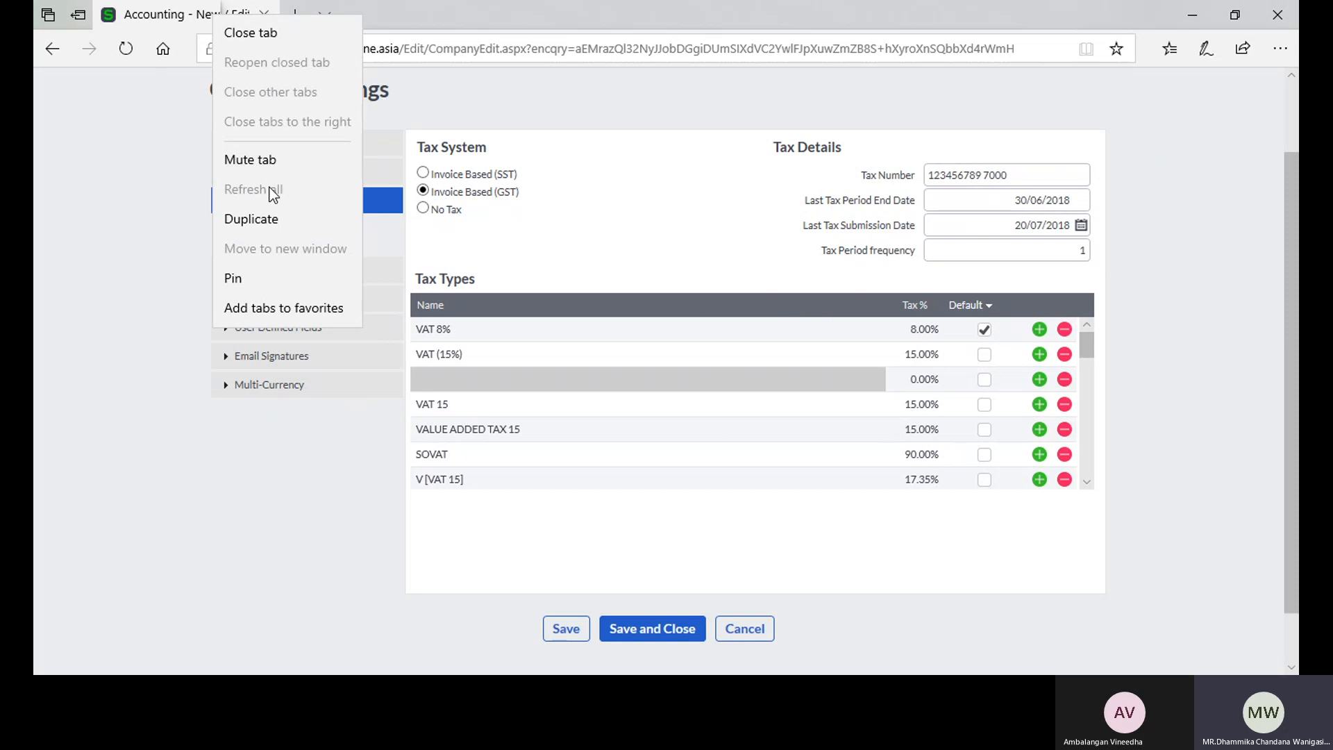
click(270, 217)
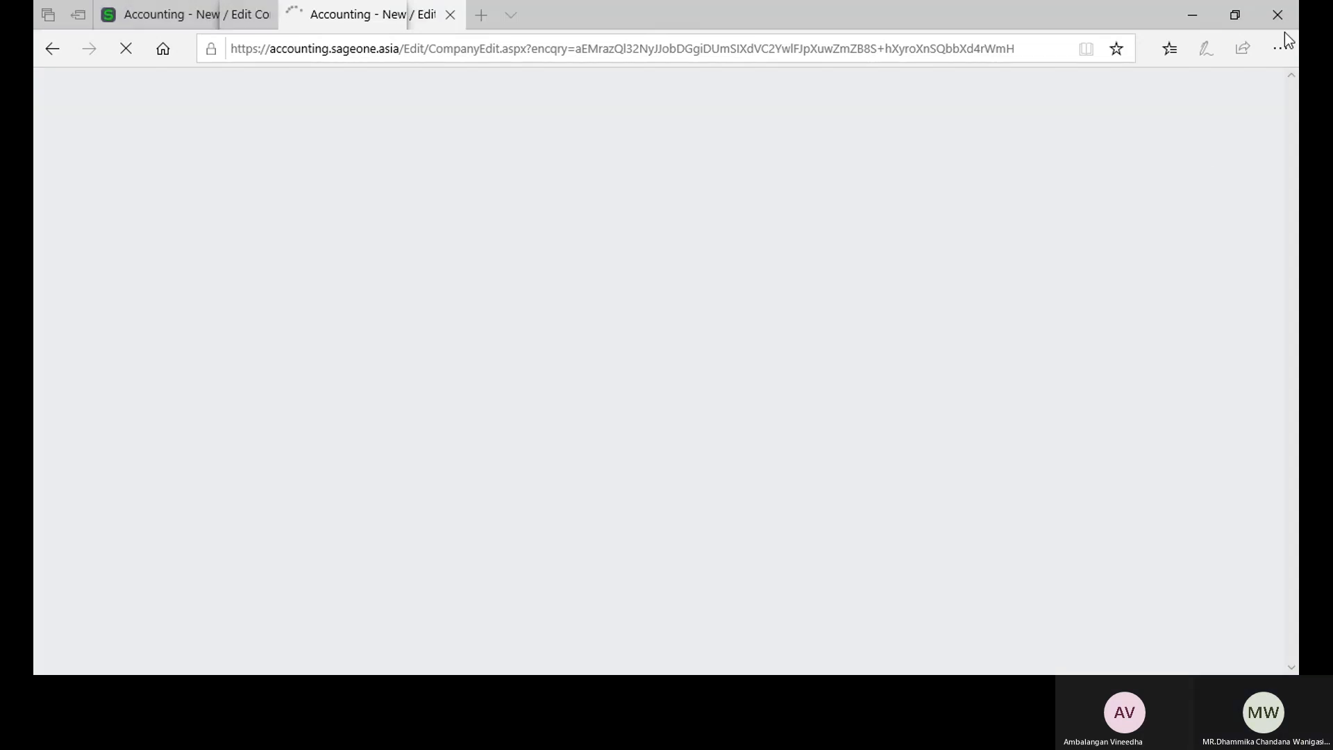
scroll(667, 486, down, 2)
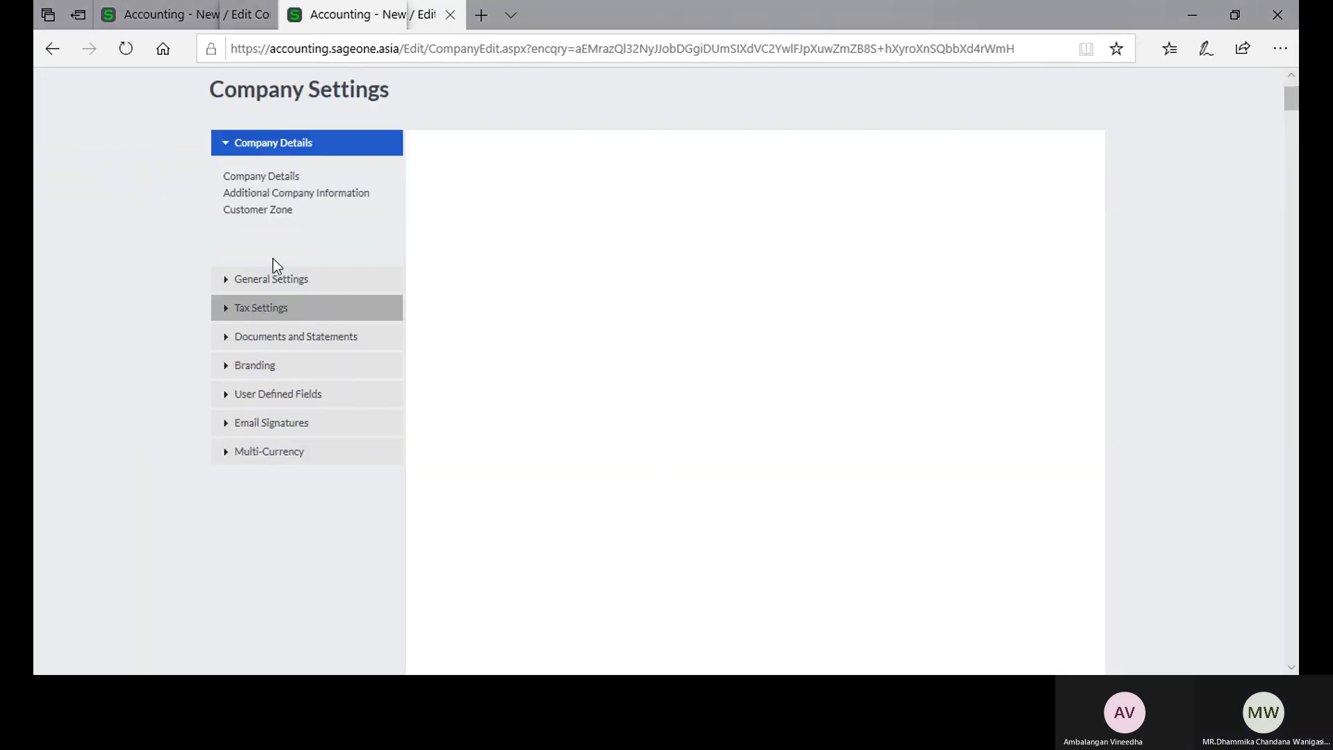
scroll(261, 102, up, 2)
mouse_move(229, 125)
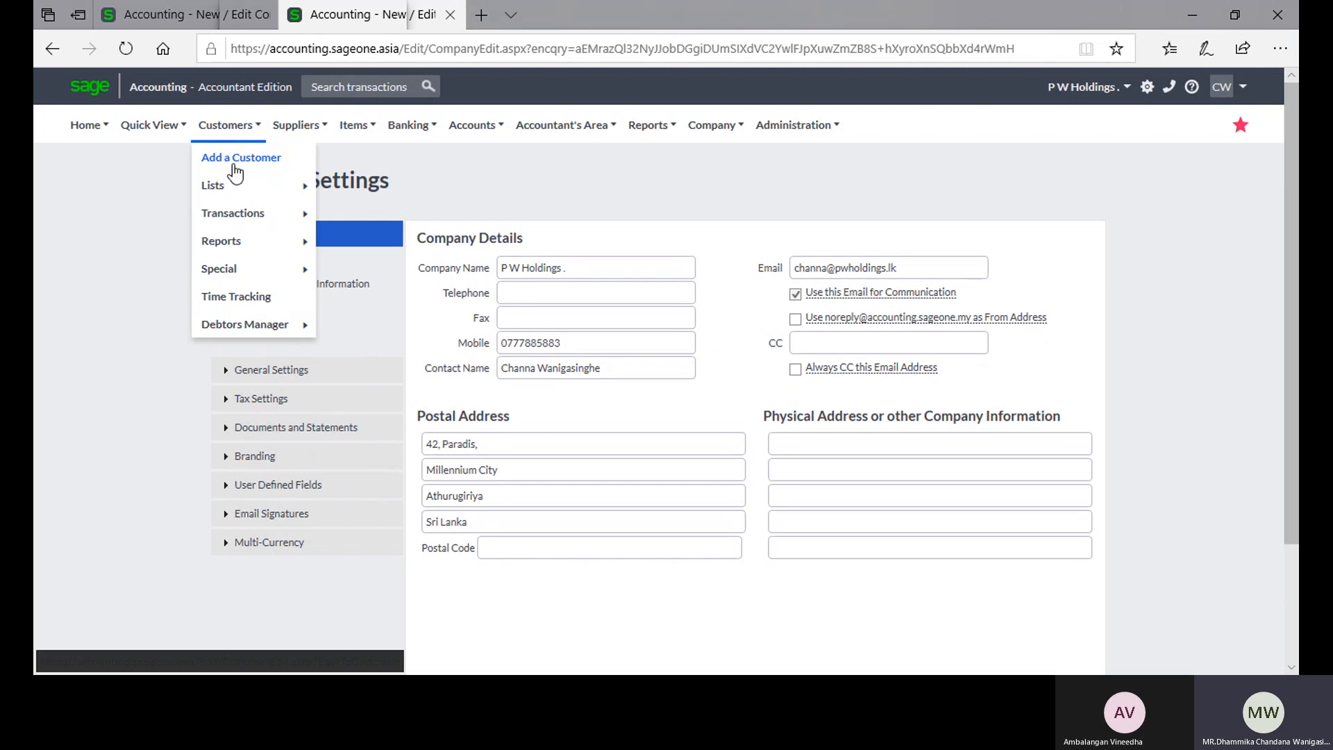
click(234, 161)
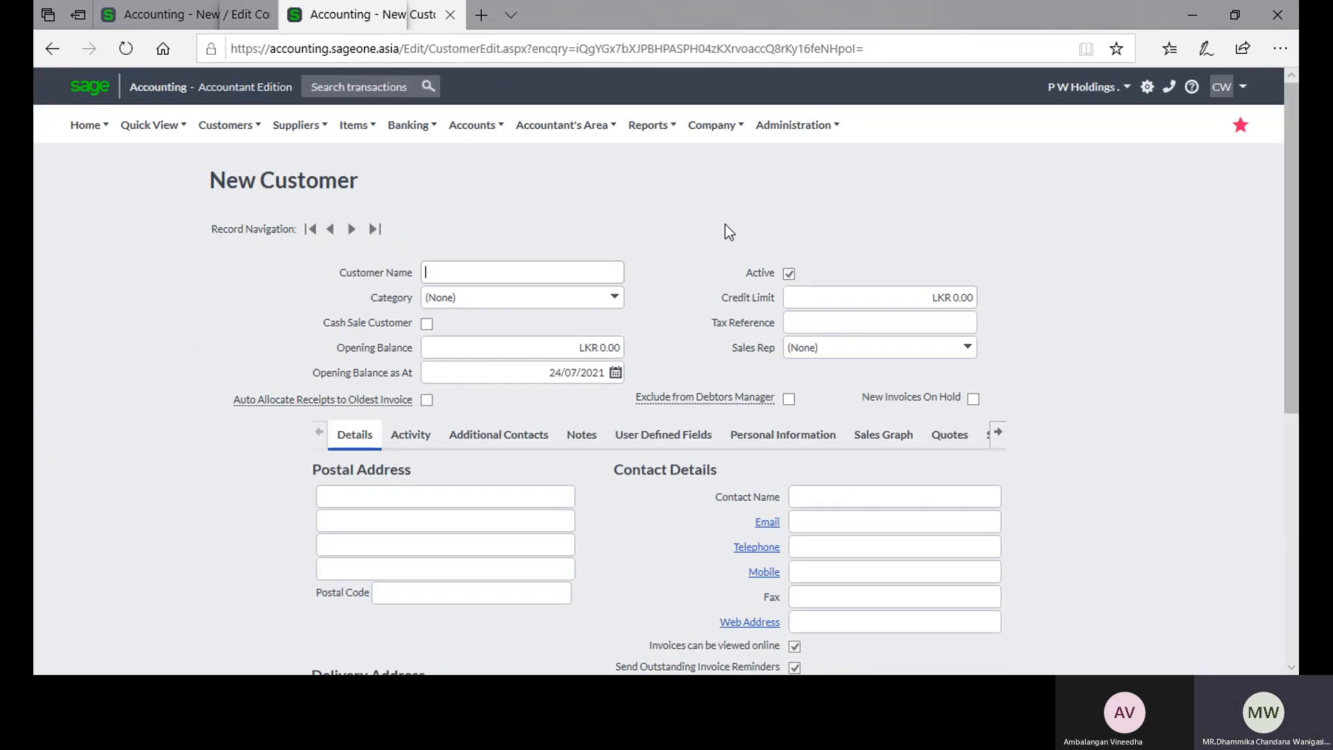
Step: Examine the new customer form's default settings and the tax types offered for Default Tax Type, comparing with the Tax Settings tab
scroll(718, 248, down, 2)
scroll(717, 253, down, 3)
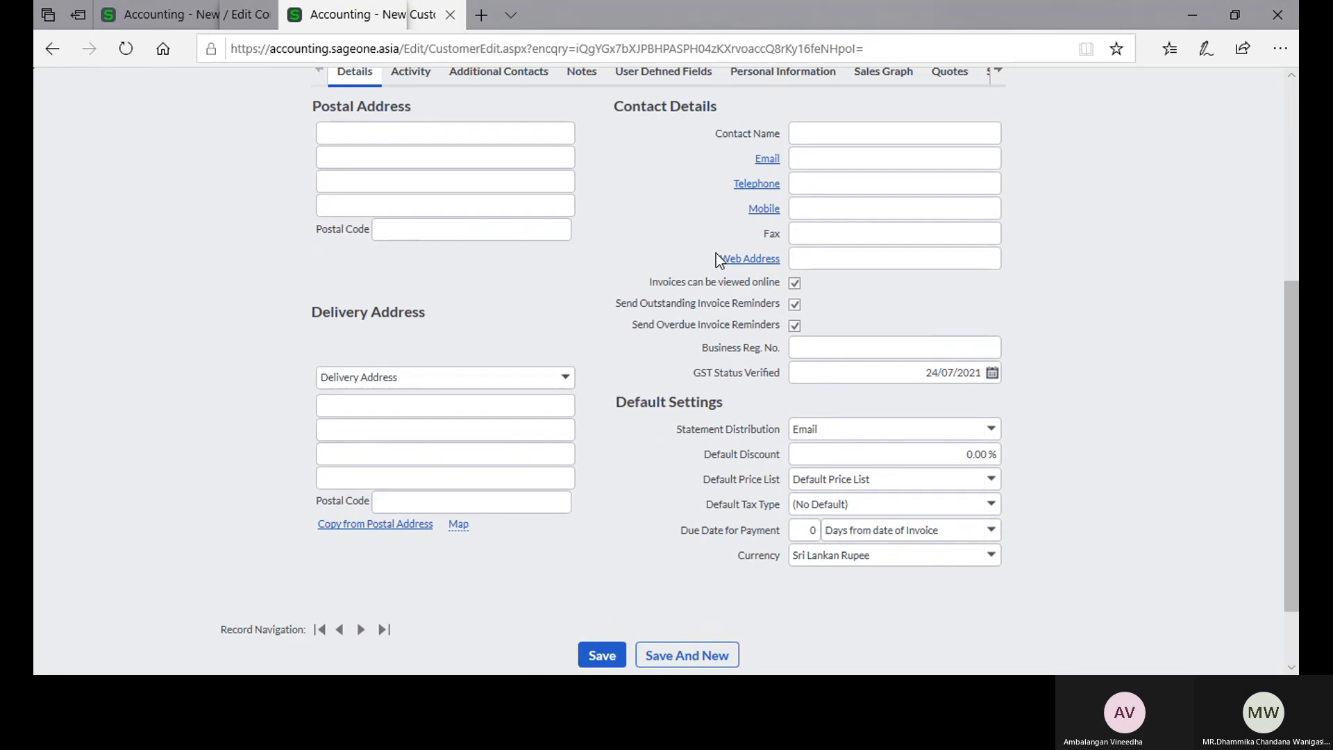
scroll(715, 253, up, 3)
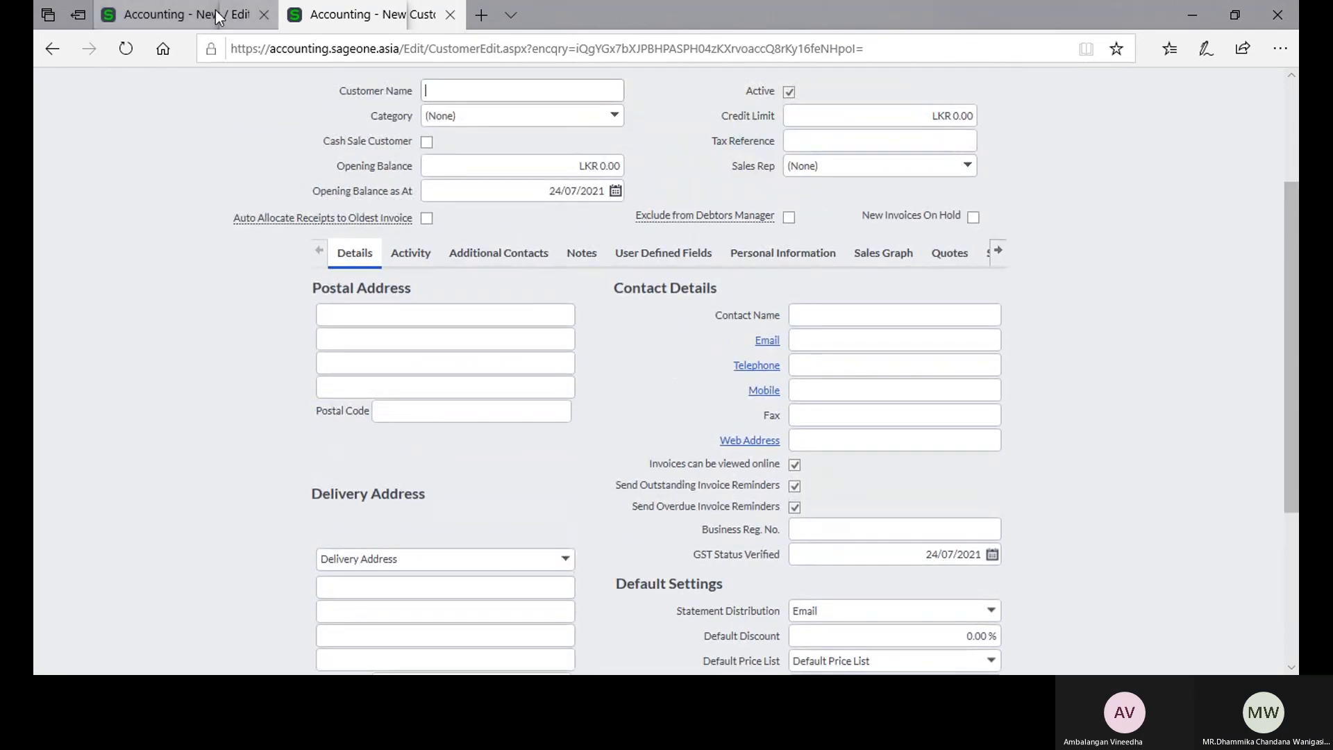
click(217, 16)
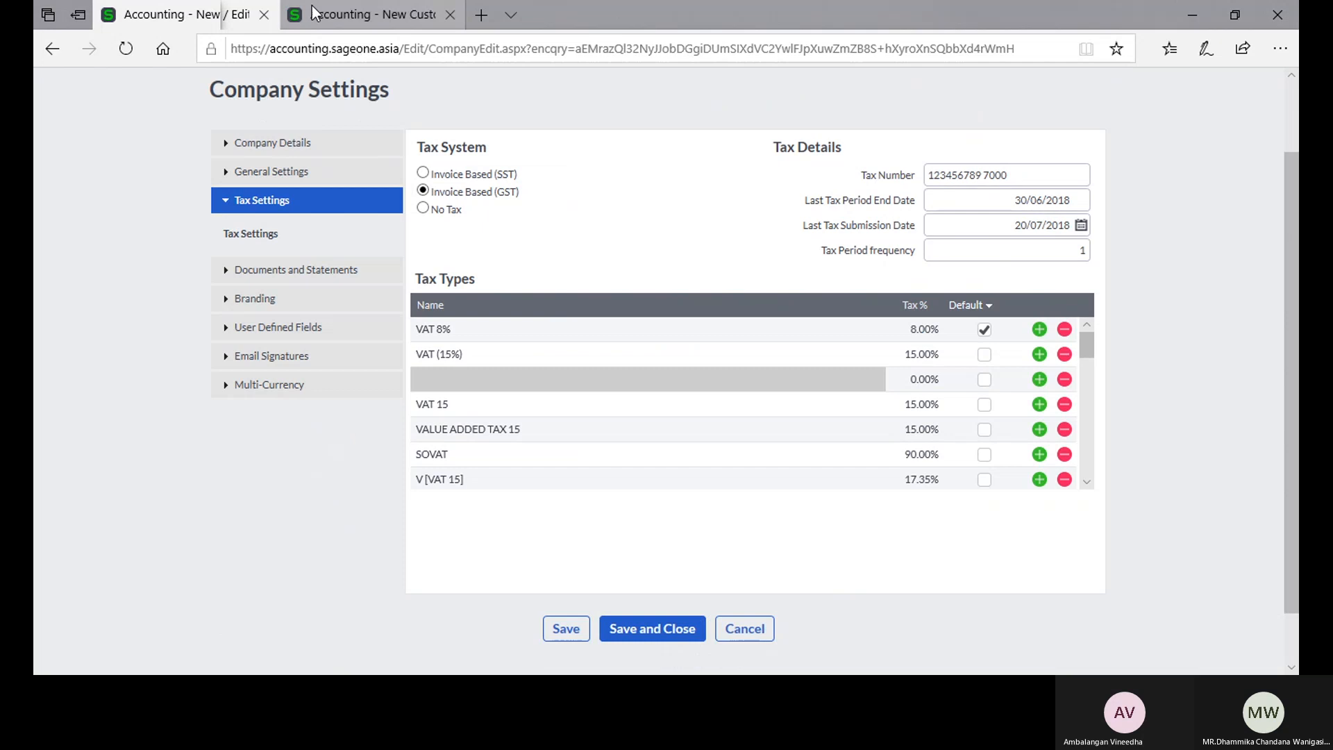
click(368, 14)
scroll(327, 140, up, 3)
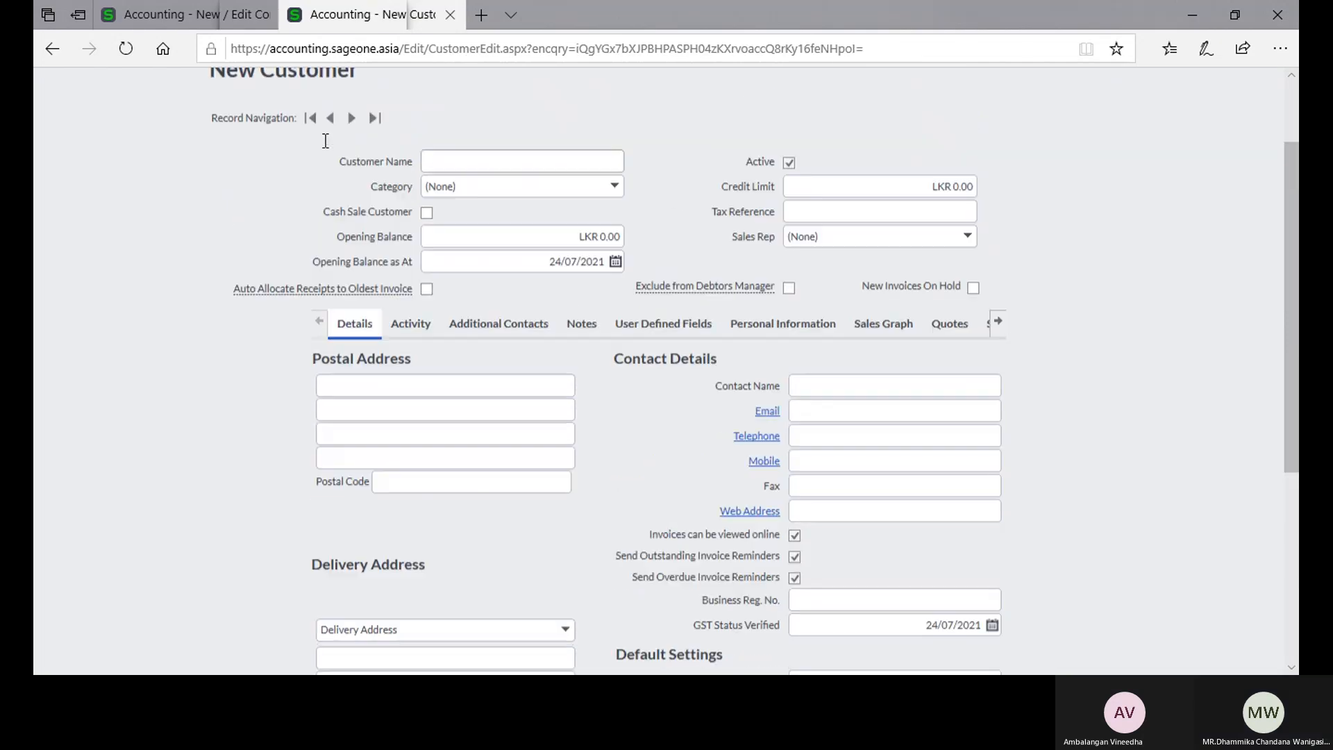
scroll(342, 184, down, 4)
click(950, 549)
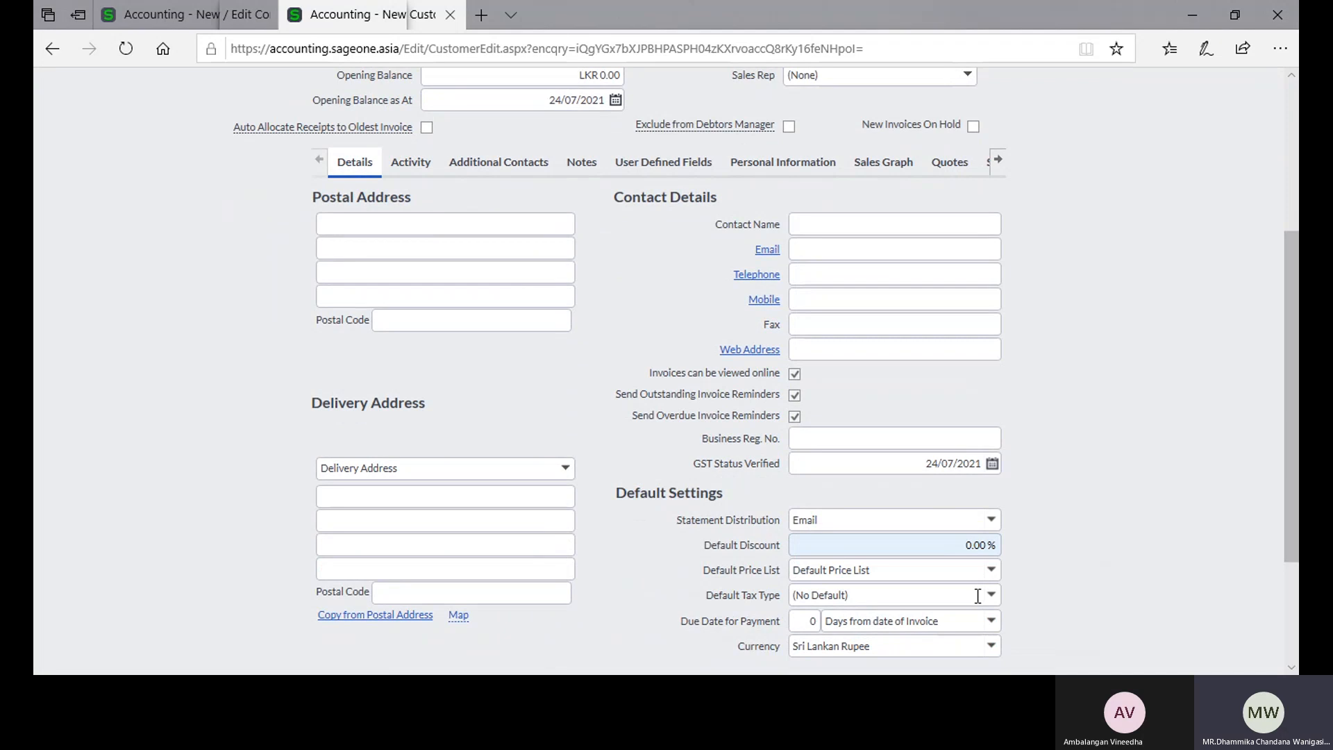
click(991, 596)
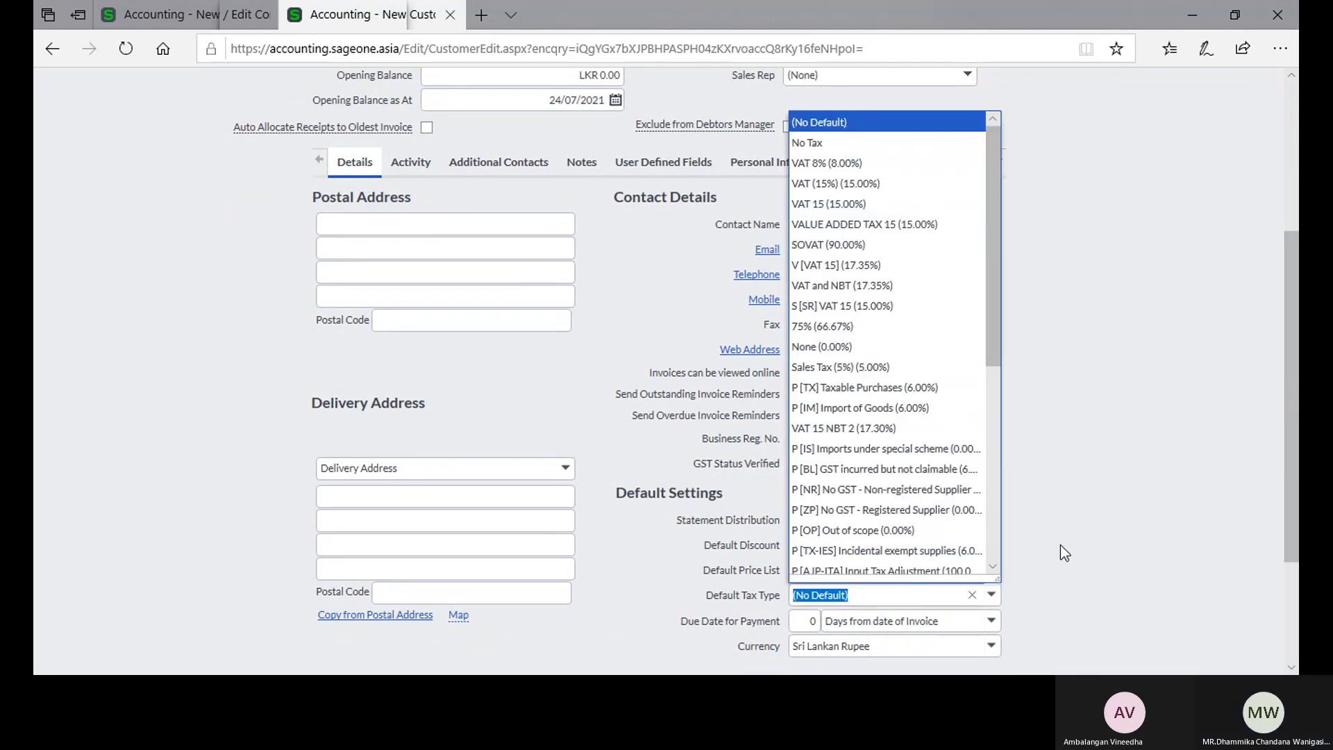
click(1060, 545)
Step: Open the Customer Quotes list and start a new quote
scroll(485, 261, up, 4)
mouse_move(215, 129)
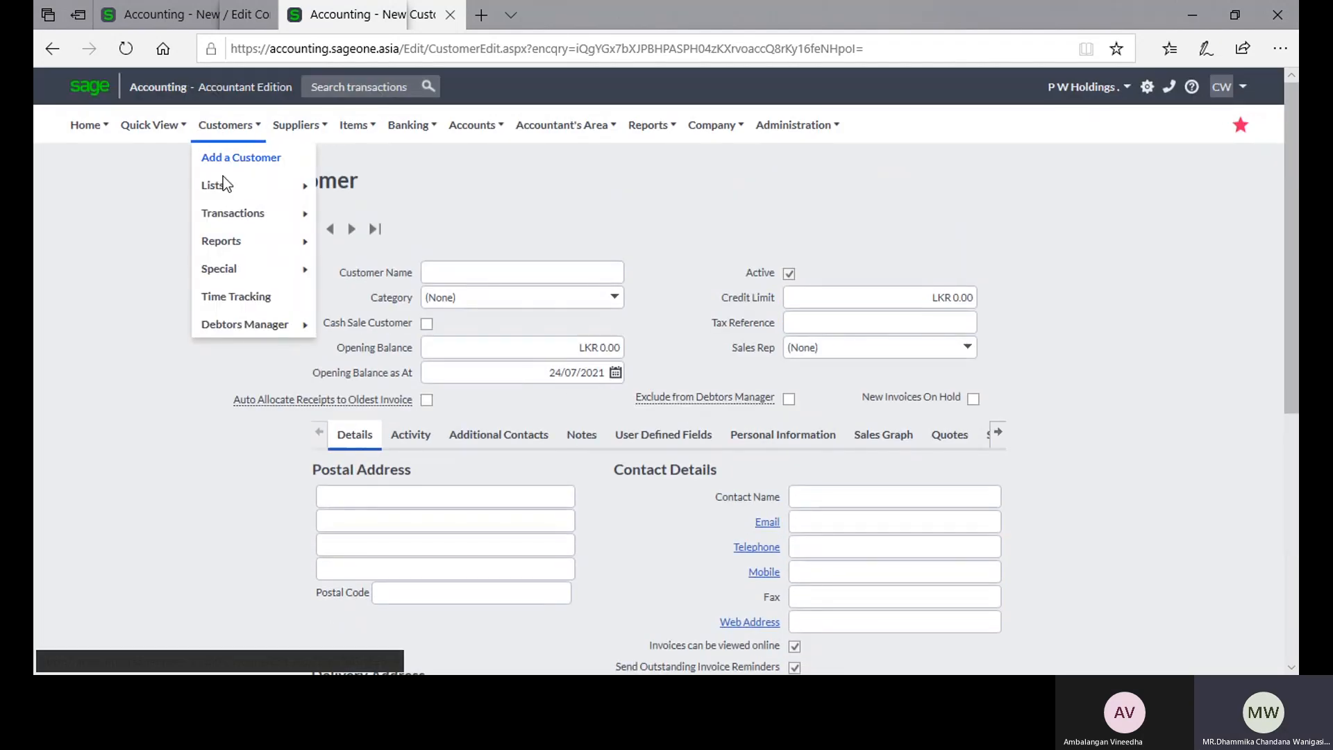
mouse_move(236, 212)
click(404, 219)
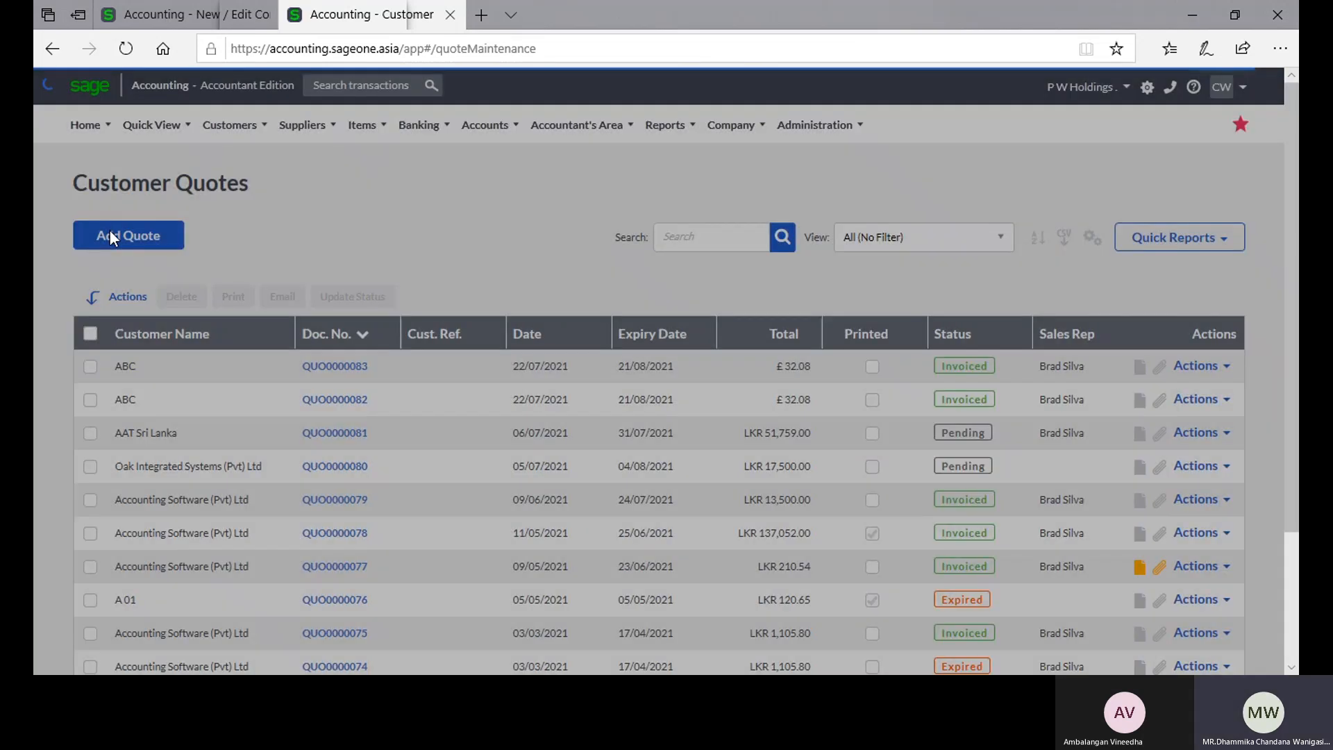
click(110, 230)
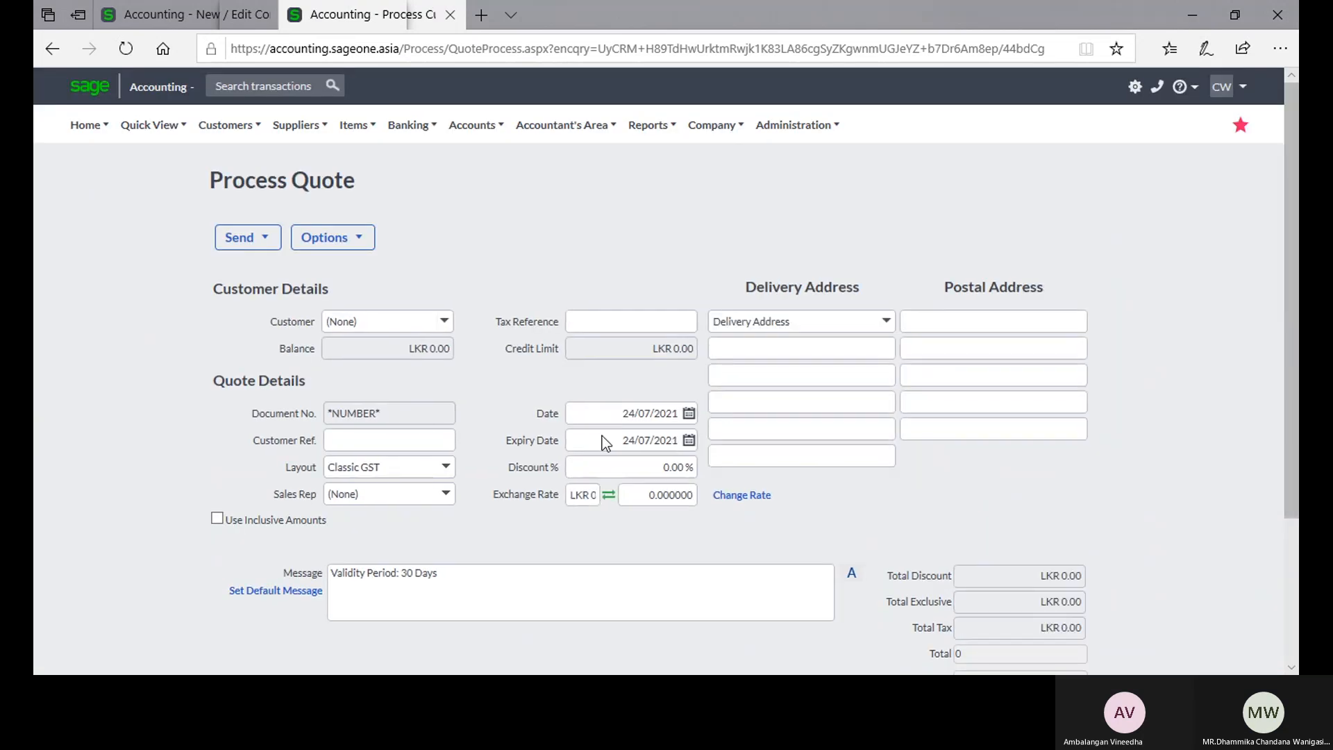
Step: Select Advance Audio (Pvt) Ltd as the quote's customer and add item 202121280, PARACETAMOL SYRUP(PAED), to the first line
scroll(603, 436, down, 3)
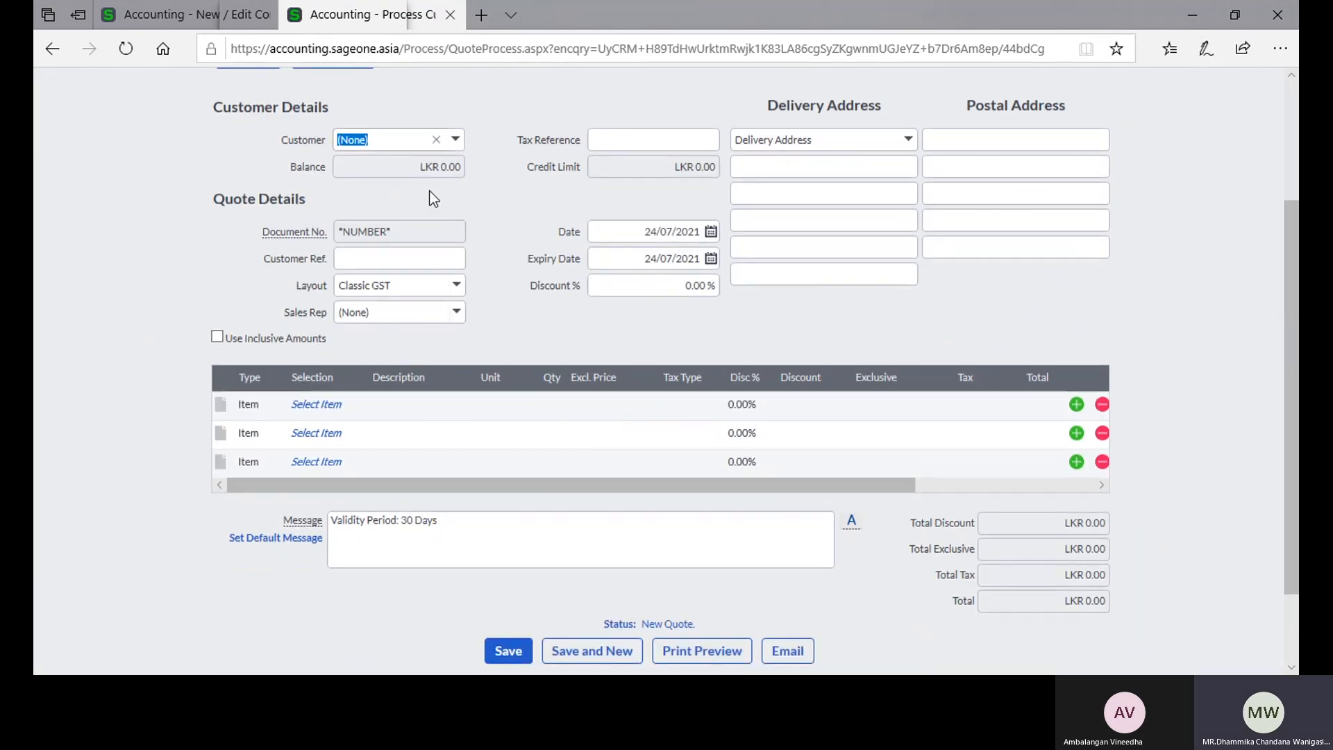
click(456, 140)
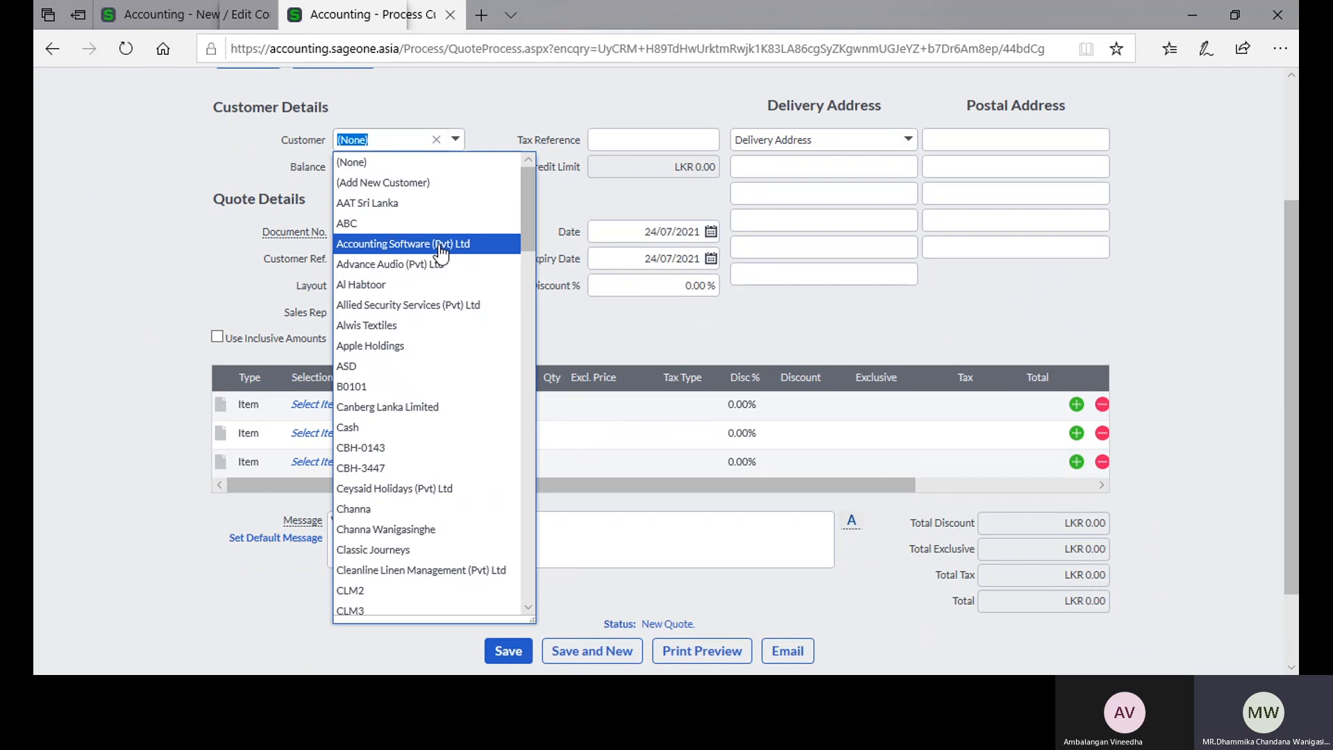
click(440, 265)
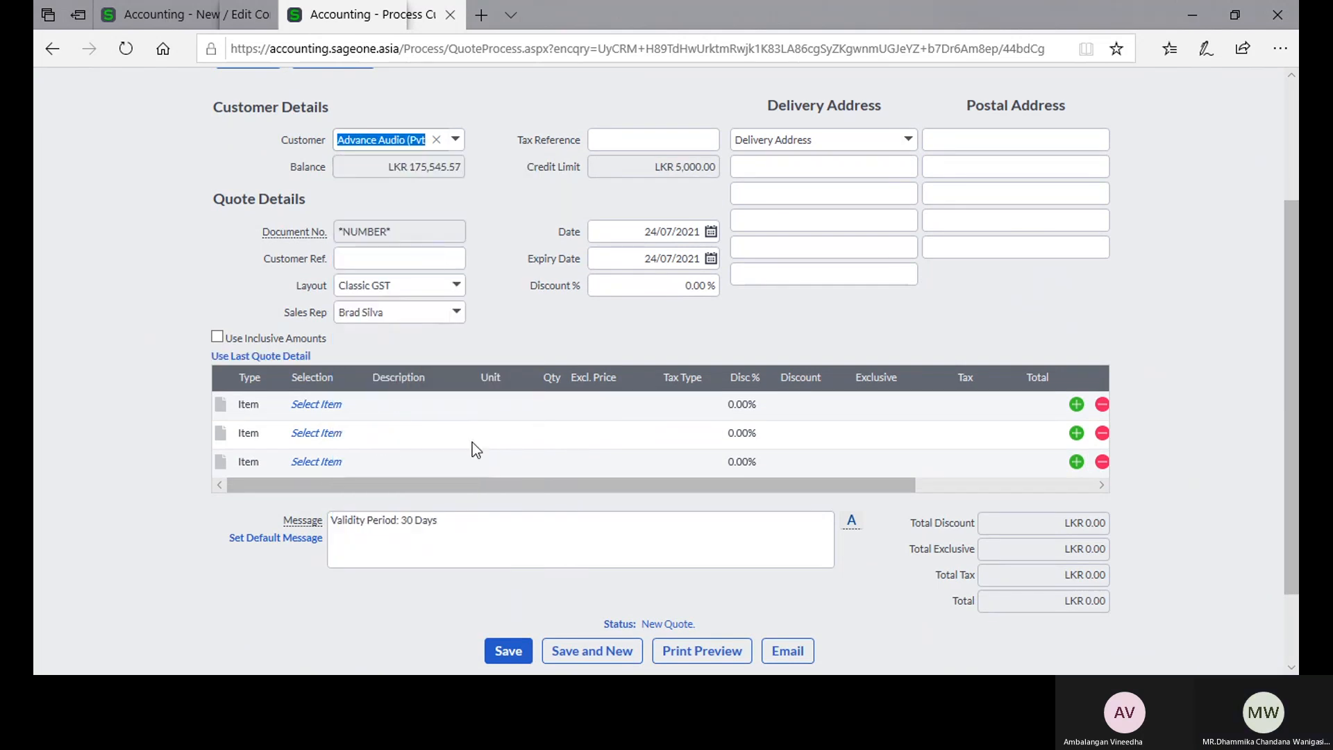
click(350, 408)
click(351, 407)
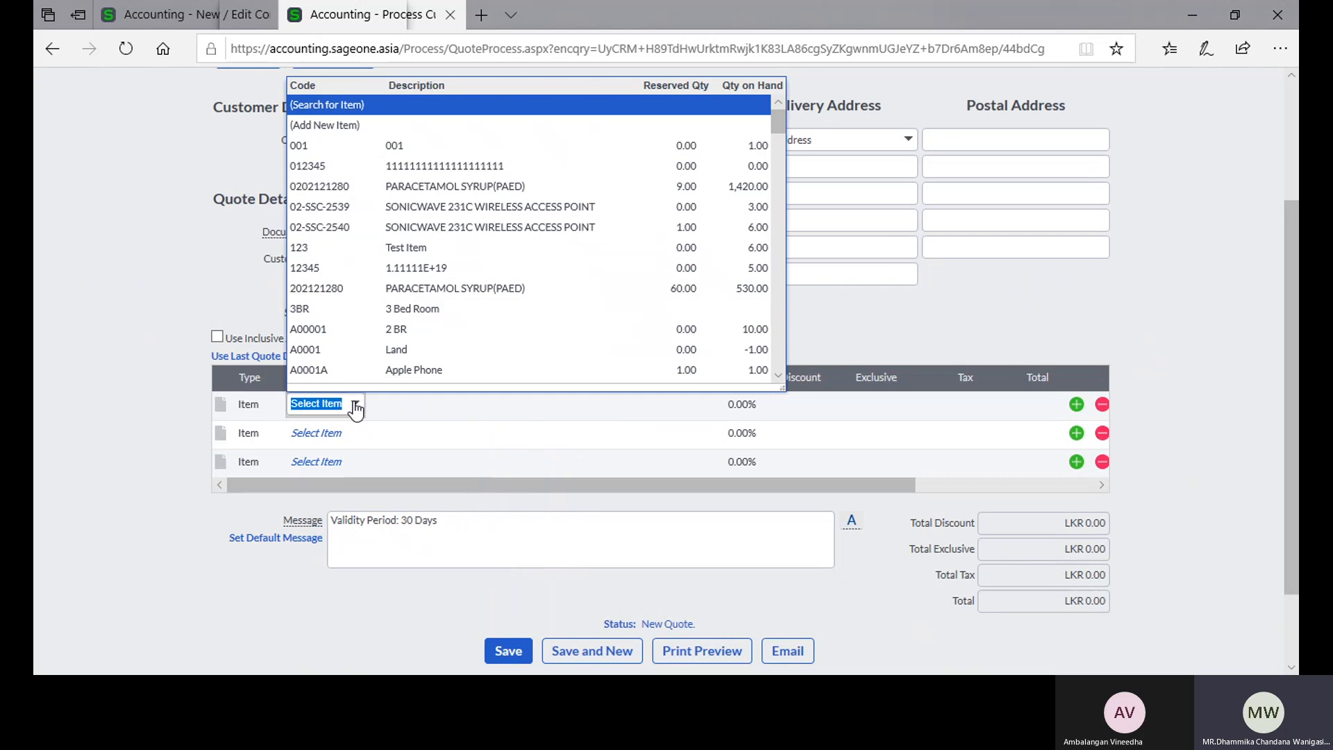
click(435, 289)
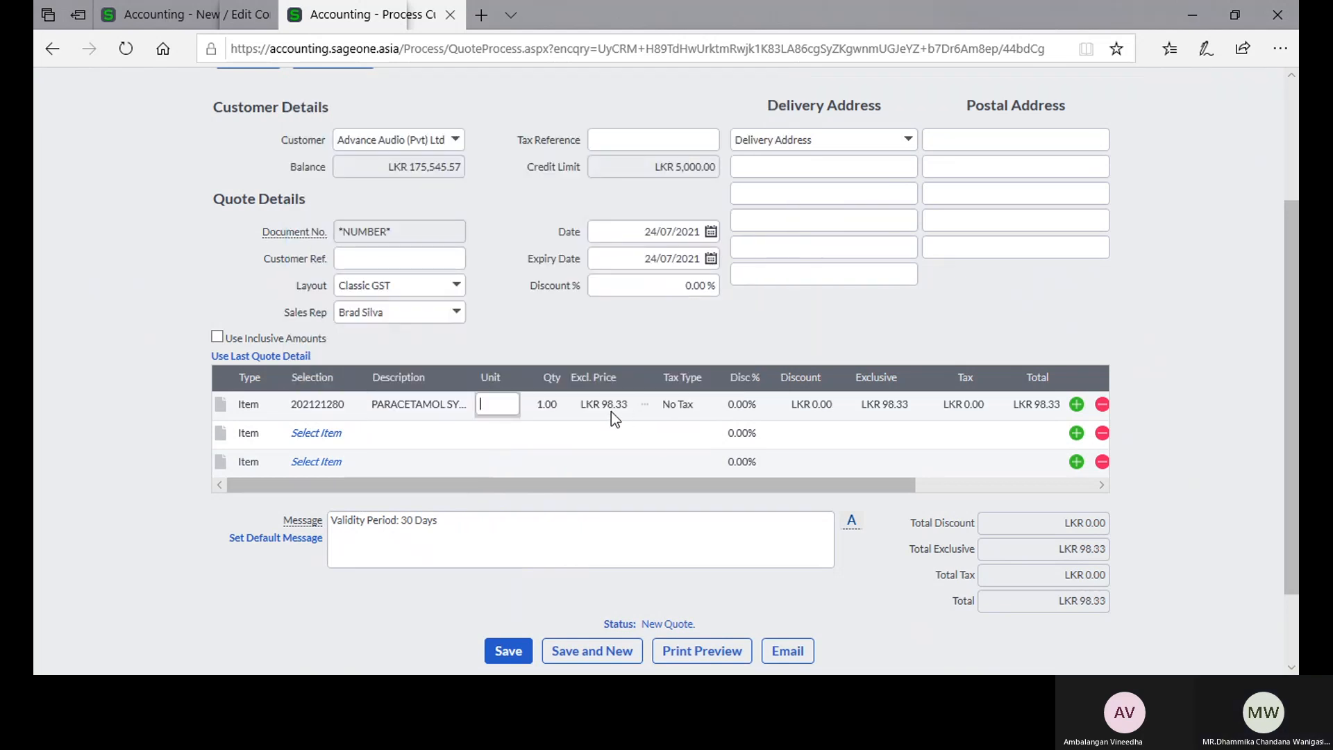
Step: Leave the quote unsaved, go to Tax Returns and Reports, and open the tax report for the current period 07/2018
scroll(590, 394, up, 3)
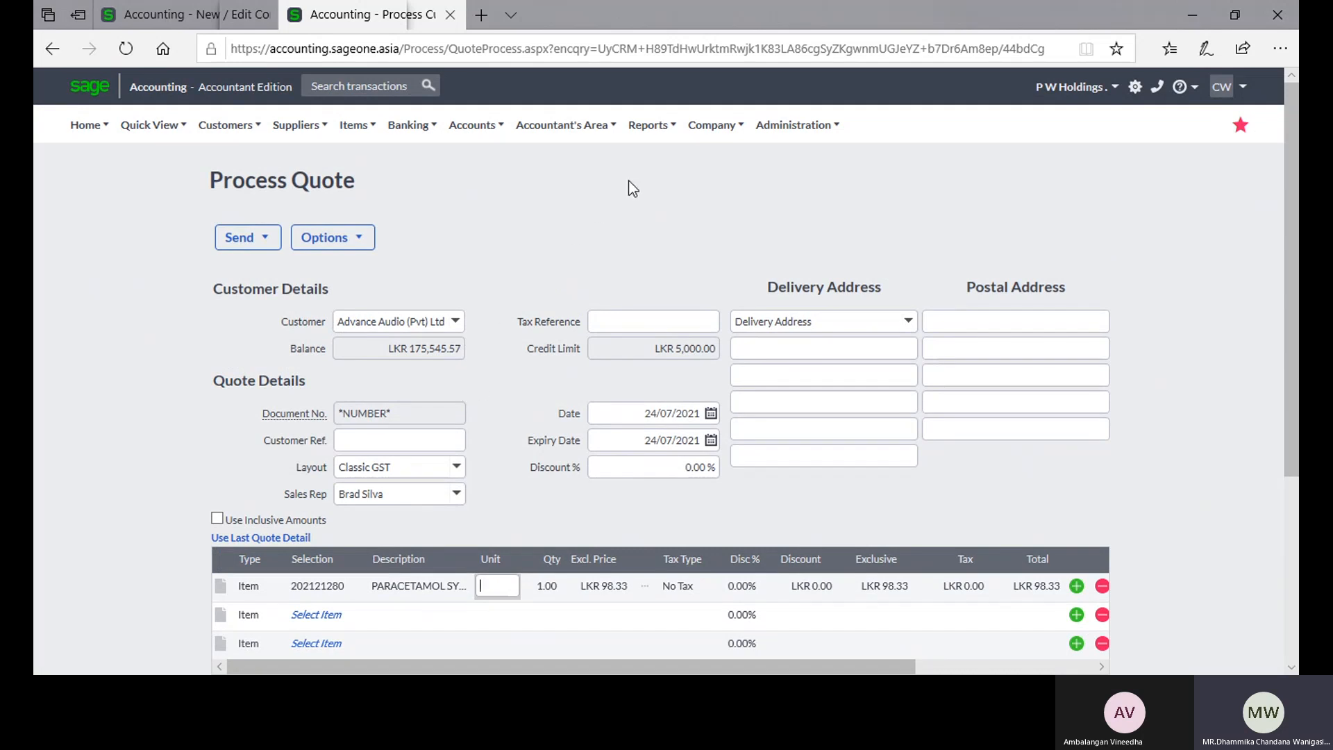
mouse_move(636, 139)
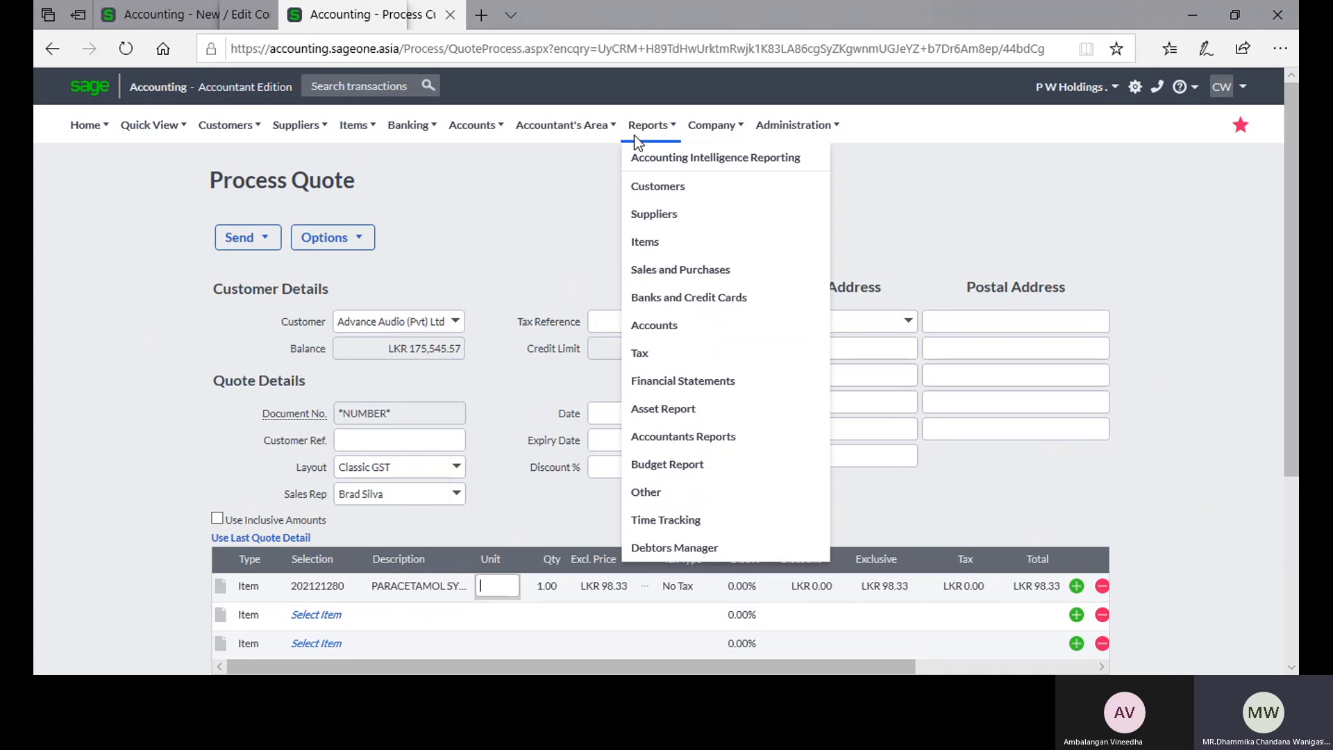
click(644, 354)
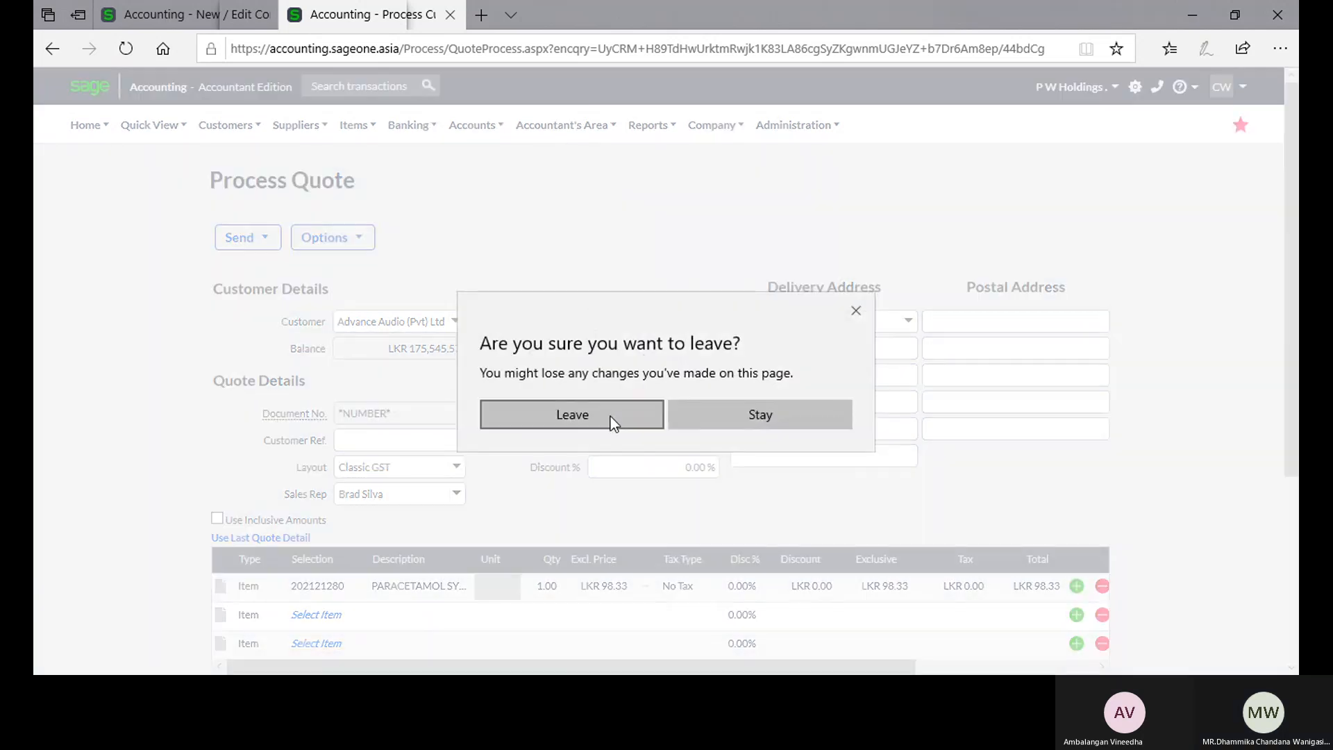
click(611, 419)
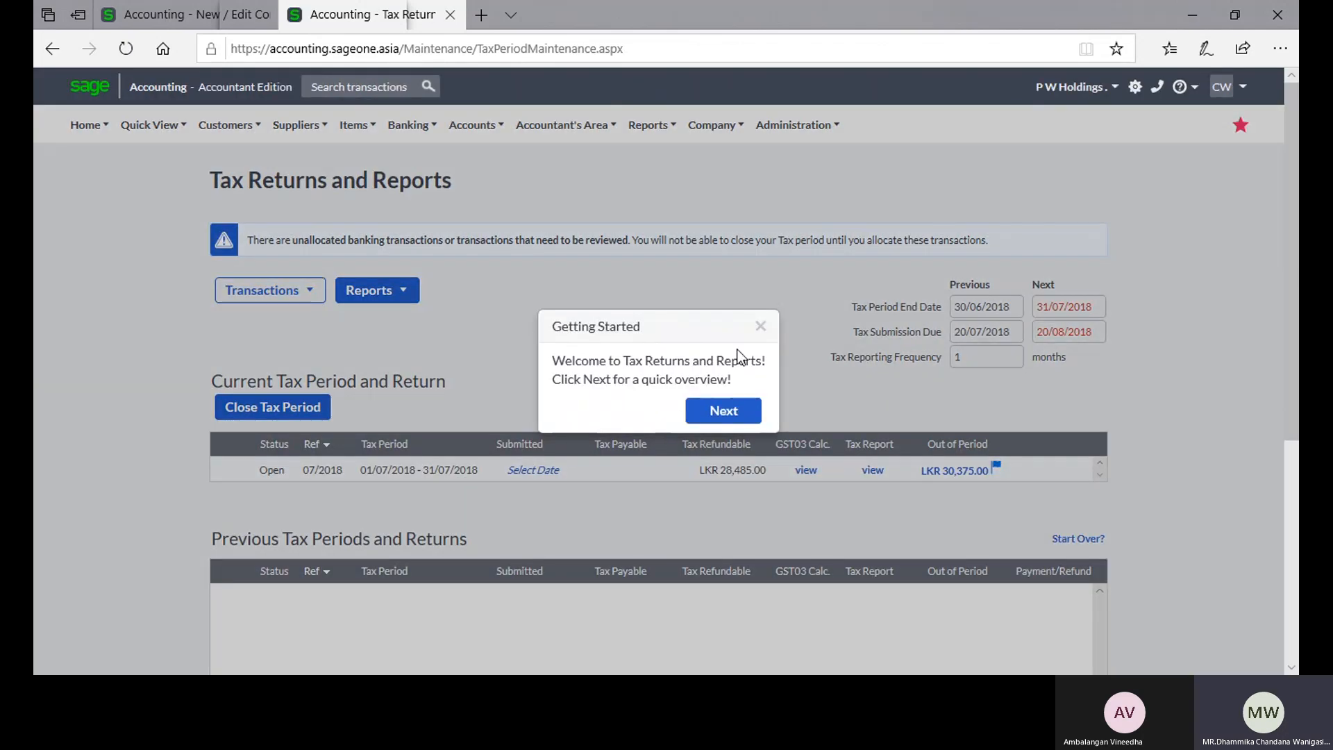
click(763, 328)
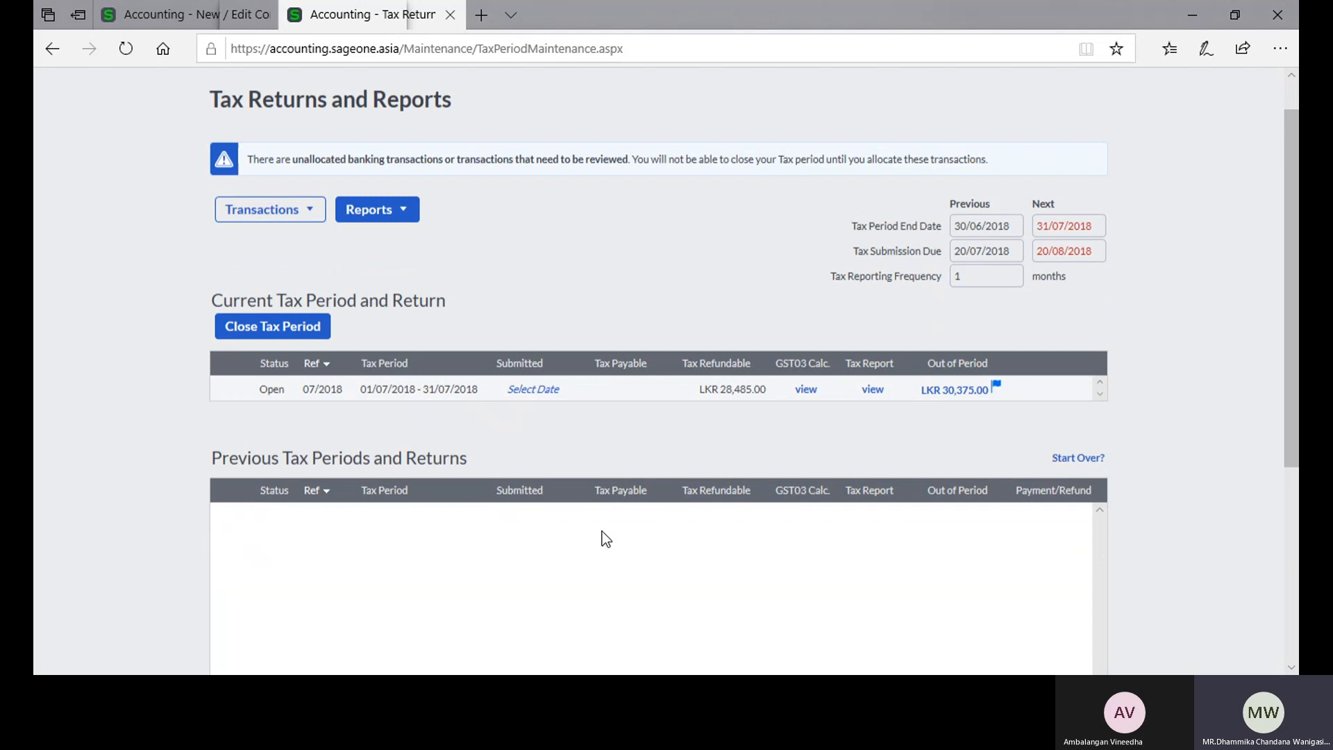
scroll(602, 531, down, 5)
scroll(601, 531, up, 3)
click(872, 280)
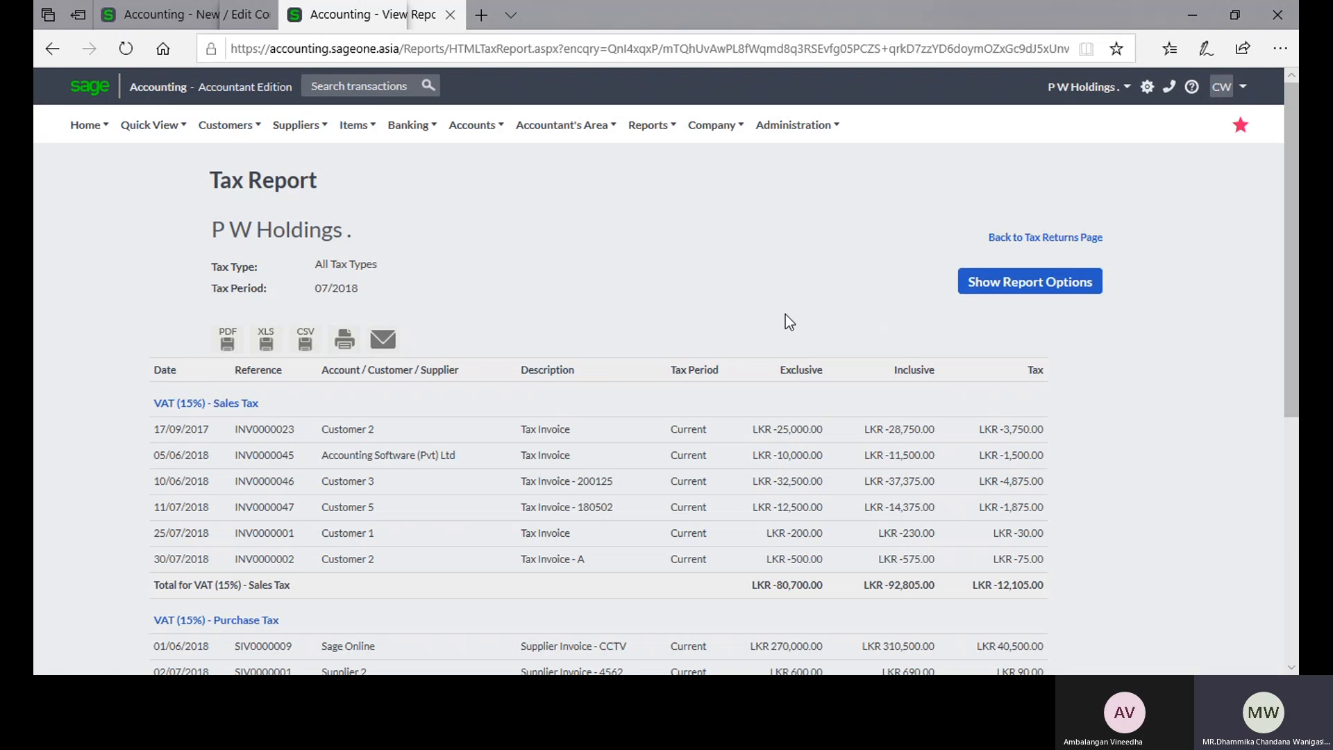
Step: Examine the tax report's VAT (15%) sales and purchase tax sections, totals and Tax Summary
scroll(784, 320, down, 10)
scroll(785, 325, down, 1)
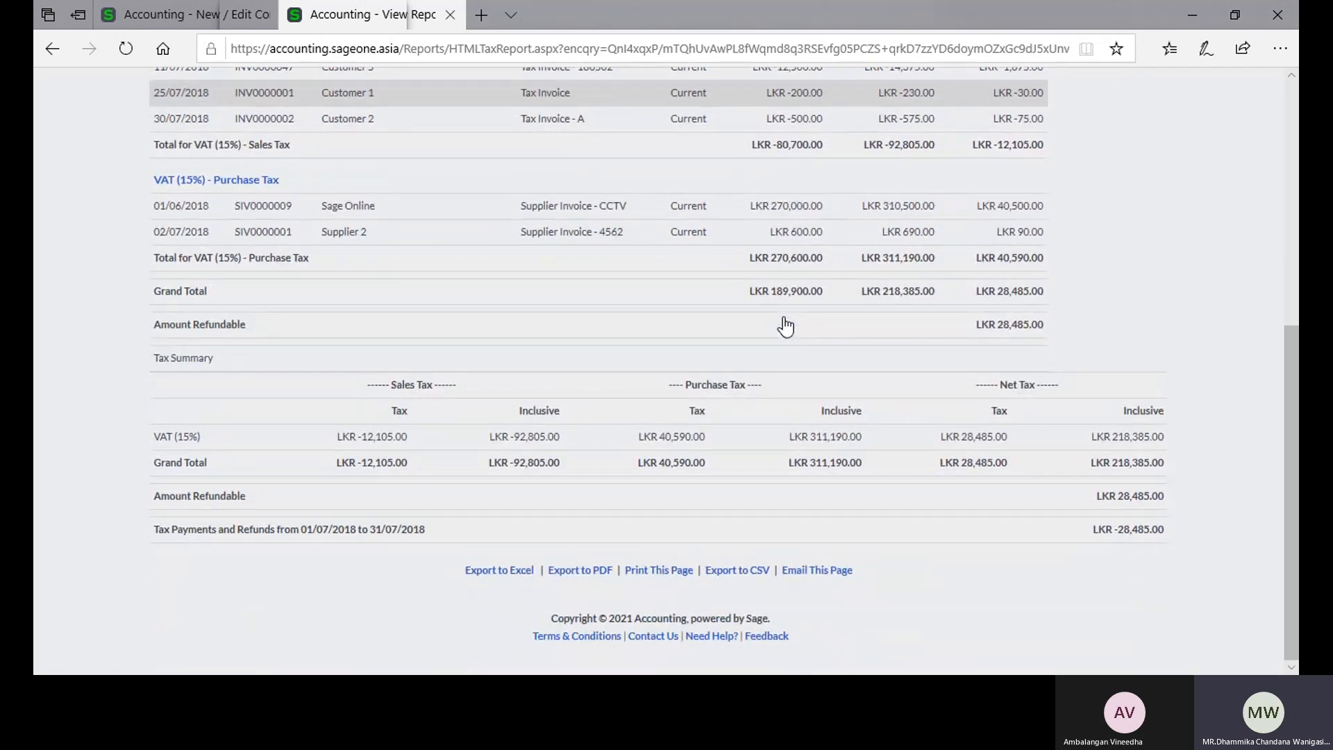
scroll(786, 325, up, 5)
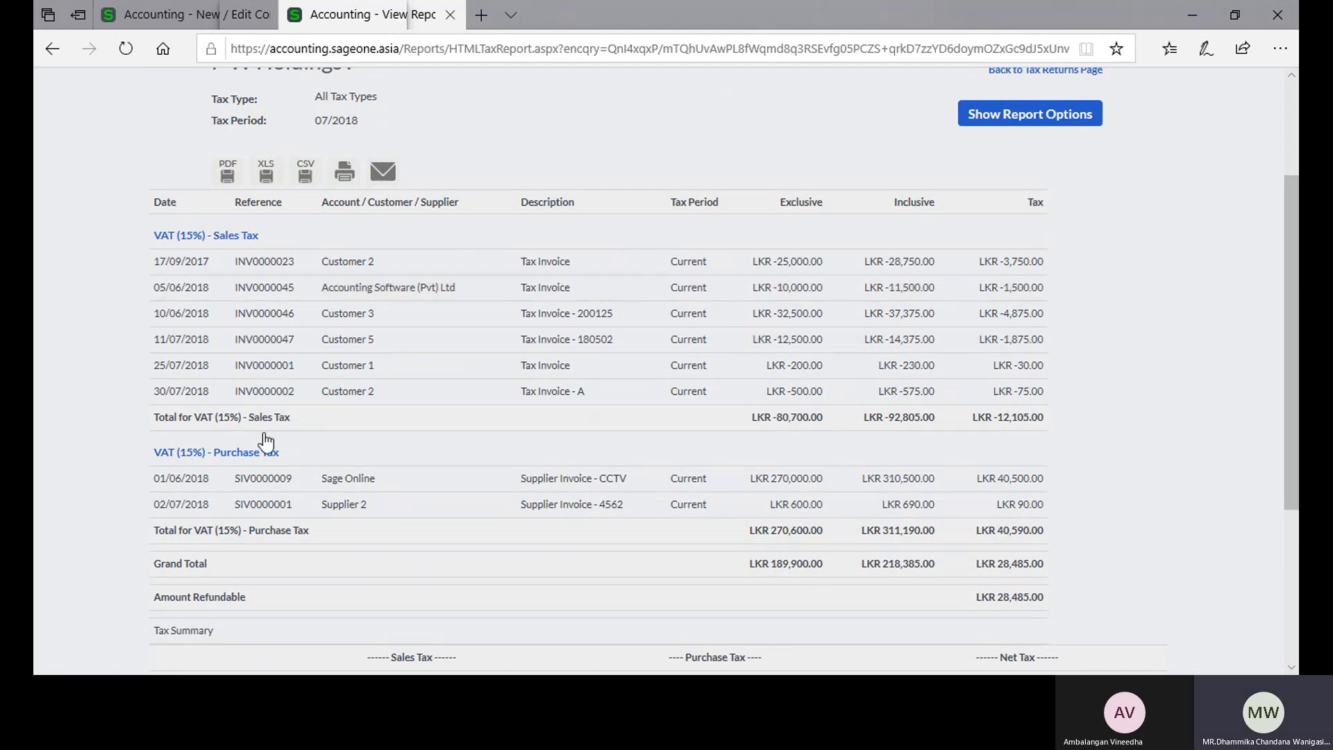
scroll(321, 469, down, 3)
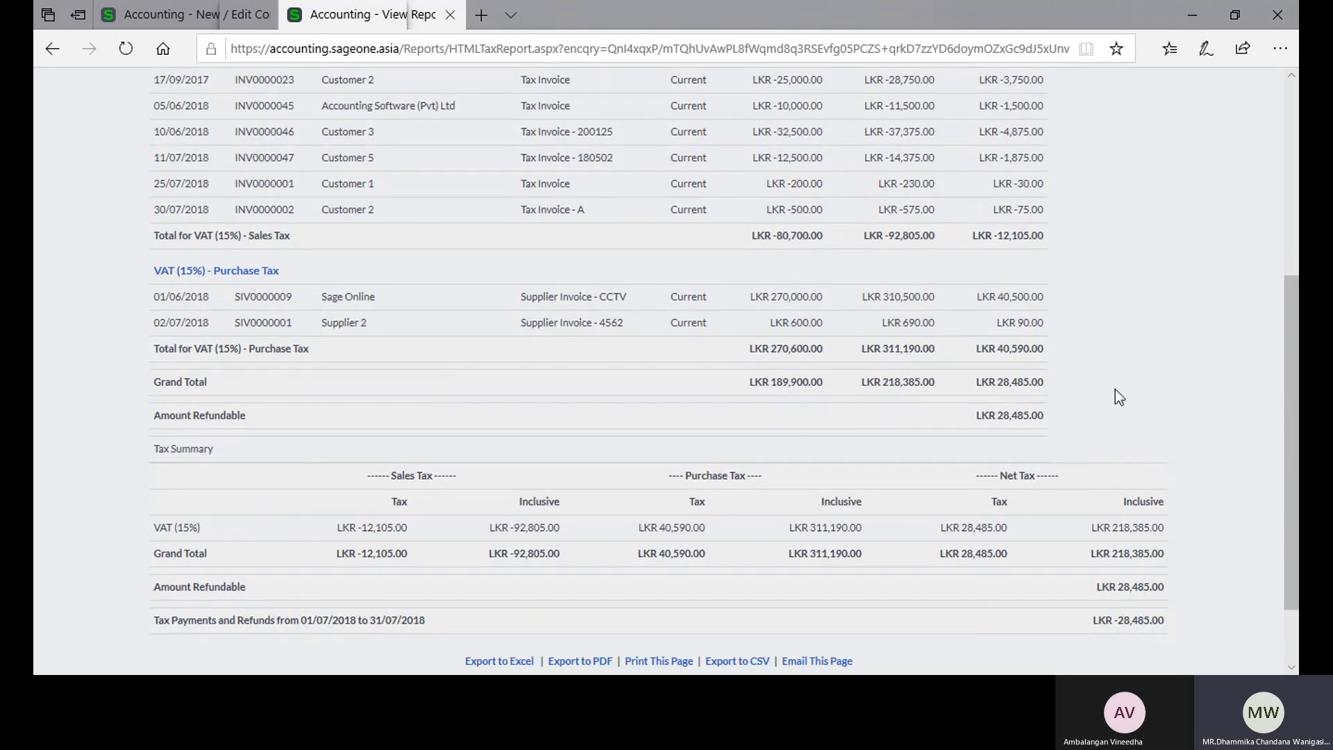
scroll(1115, 390, down, 2)
scroll(1115, 390, up, 4)
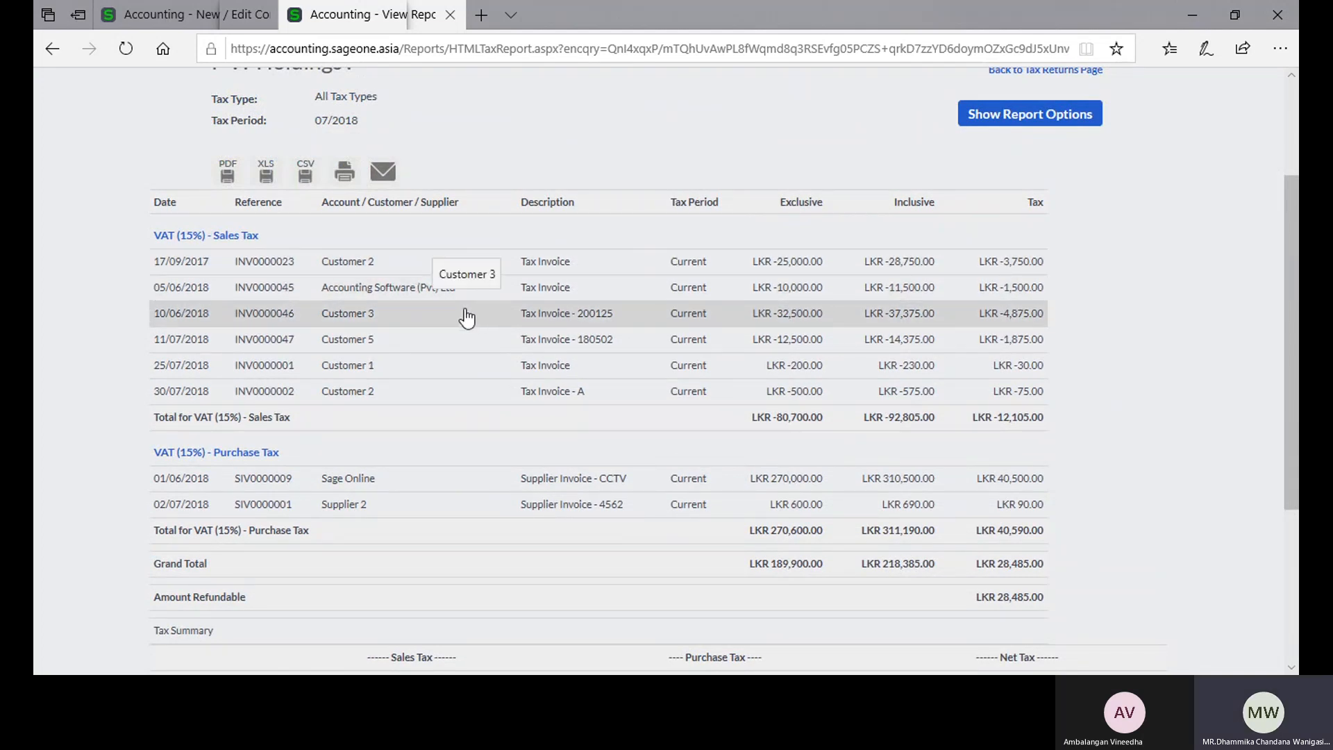
scroll(463, 318, up, 5)
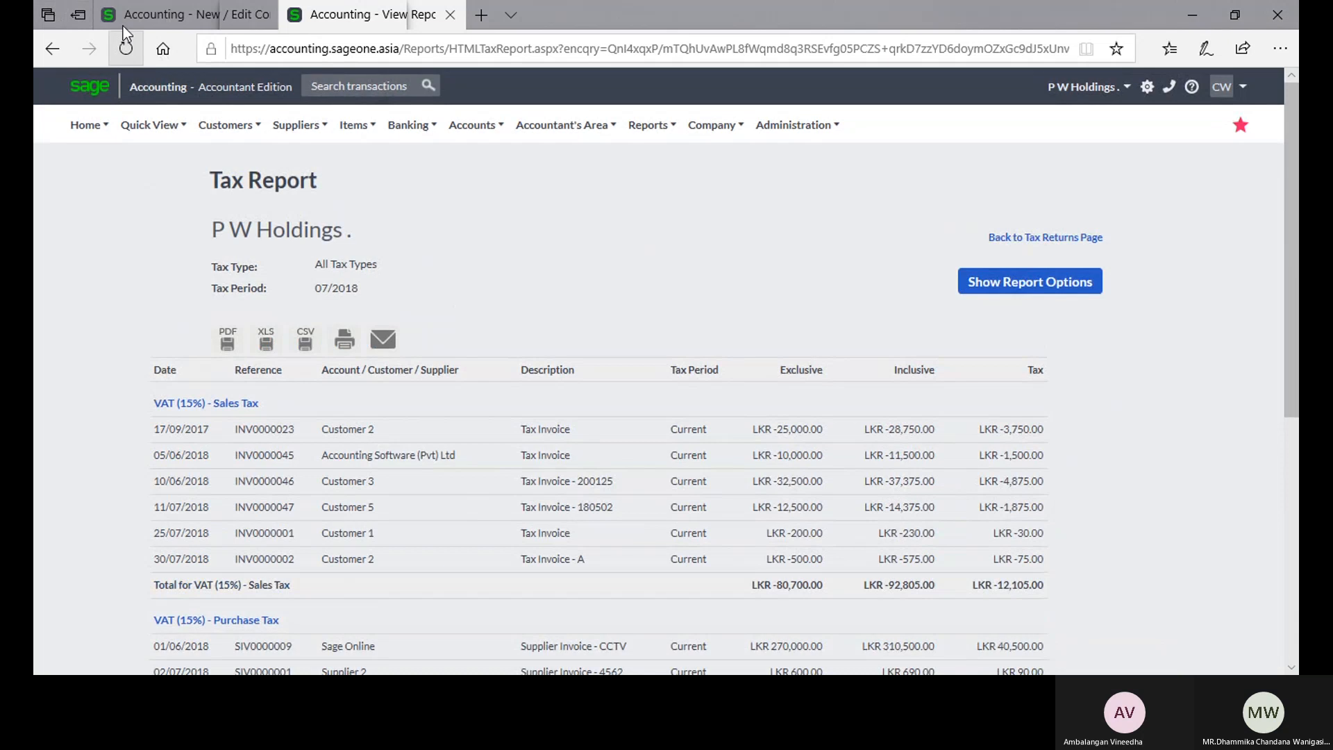
Step: Open Tax Returns and Reports in place of Company Settings in the first browser tab and compare it with the tax report tab
click(131, 14)
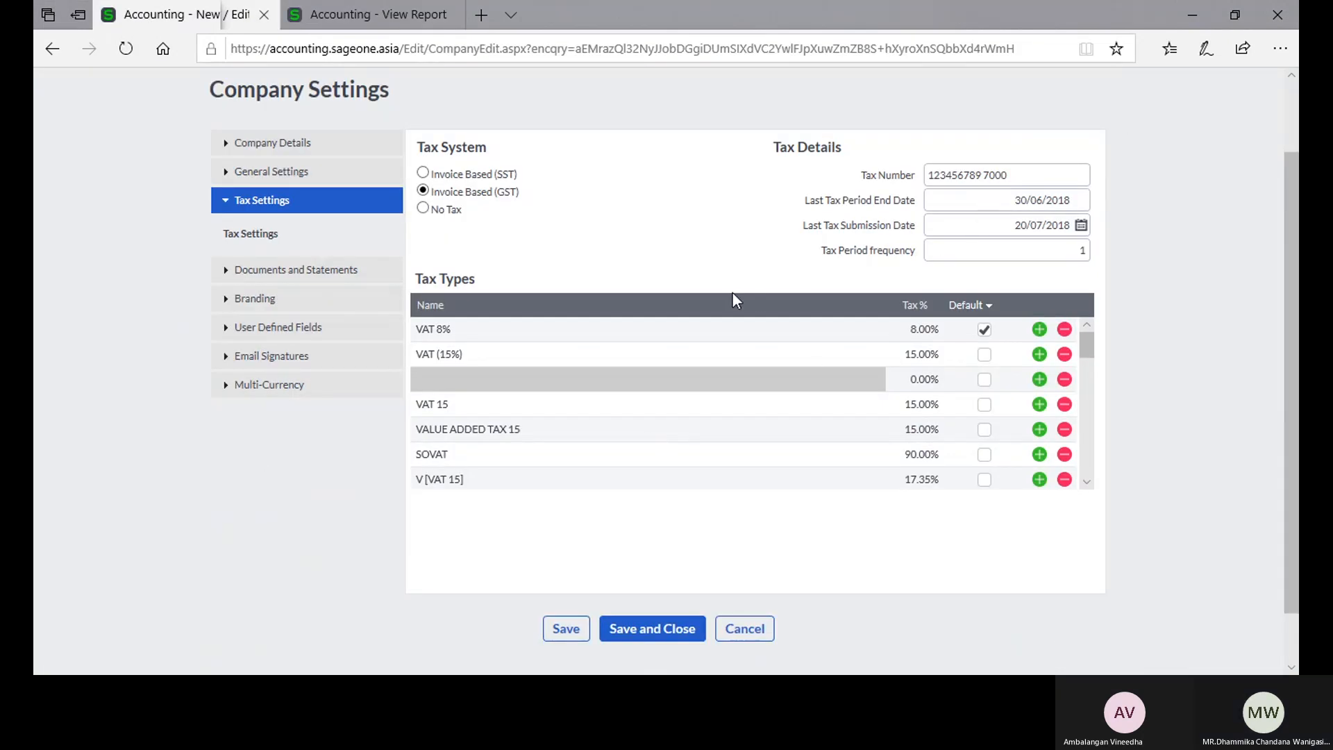
scroll(732, 293, up, 2)
click(652, 131)
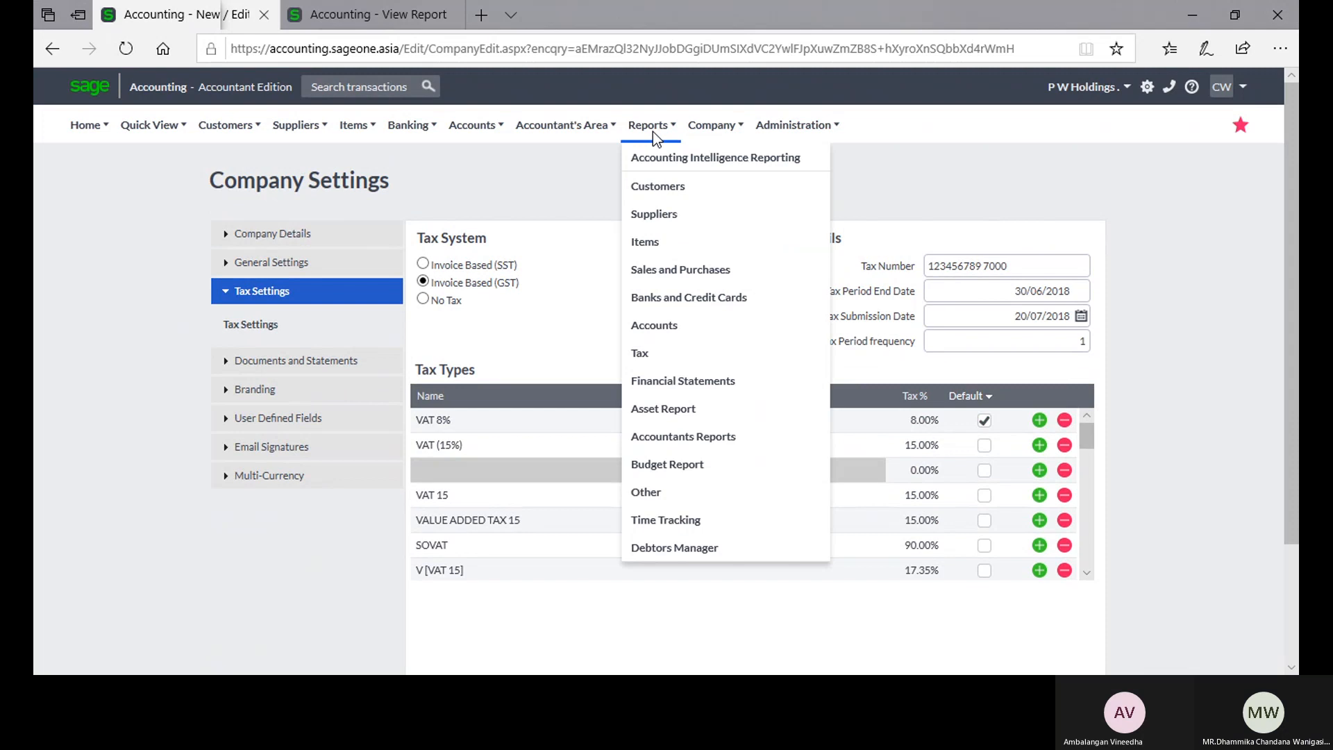
click(566, 125)
mouse_move(556, 271)
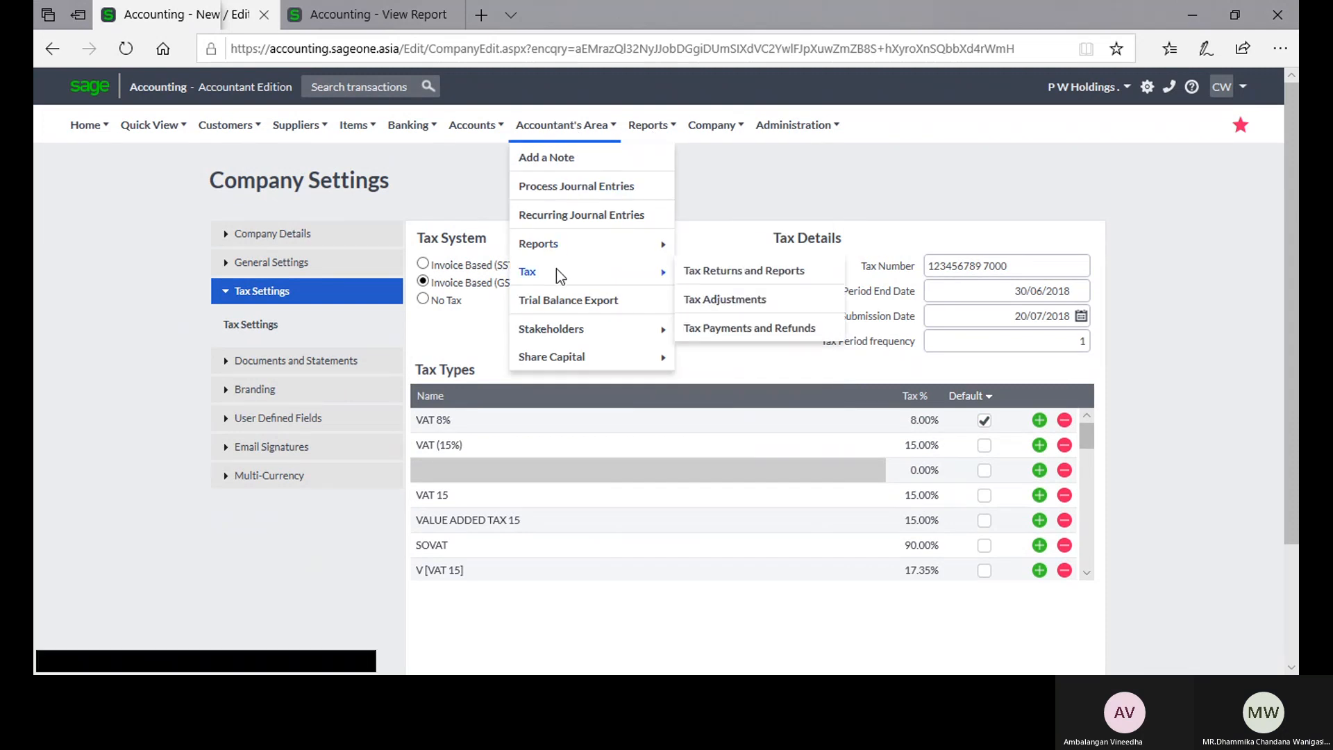
click(711, 276)
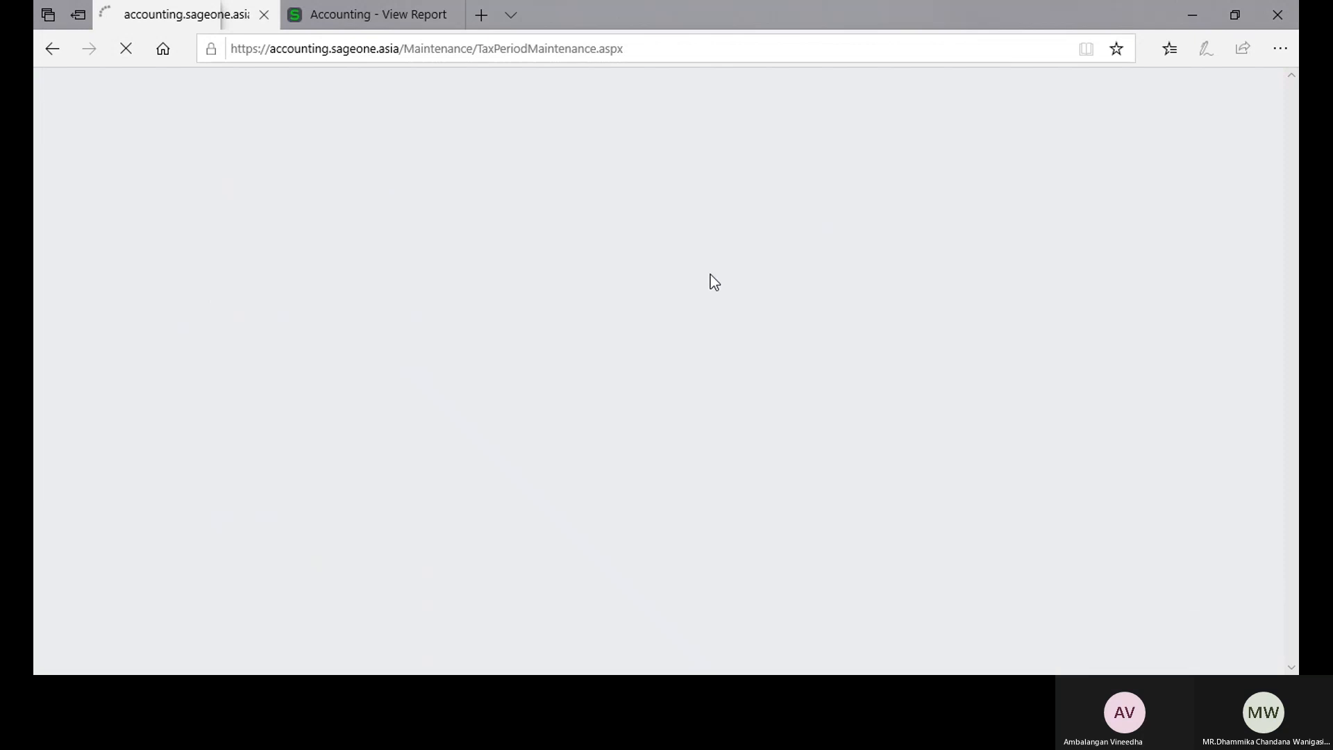
scroll(711, 281, down, 1)
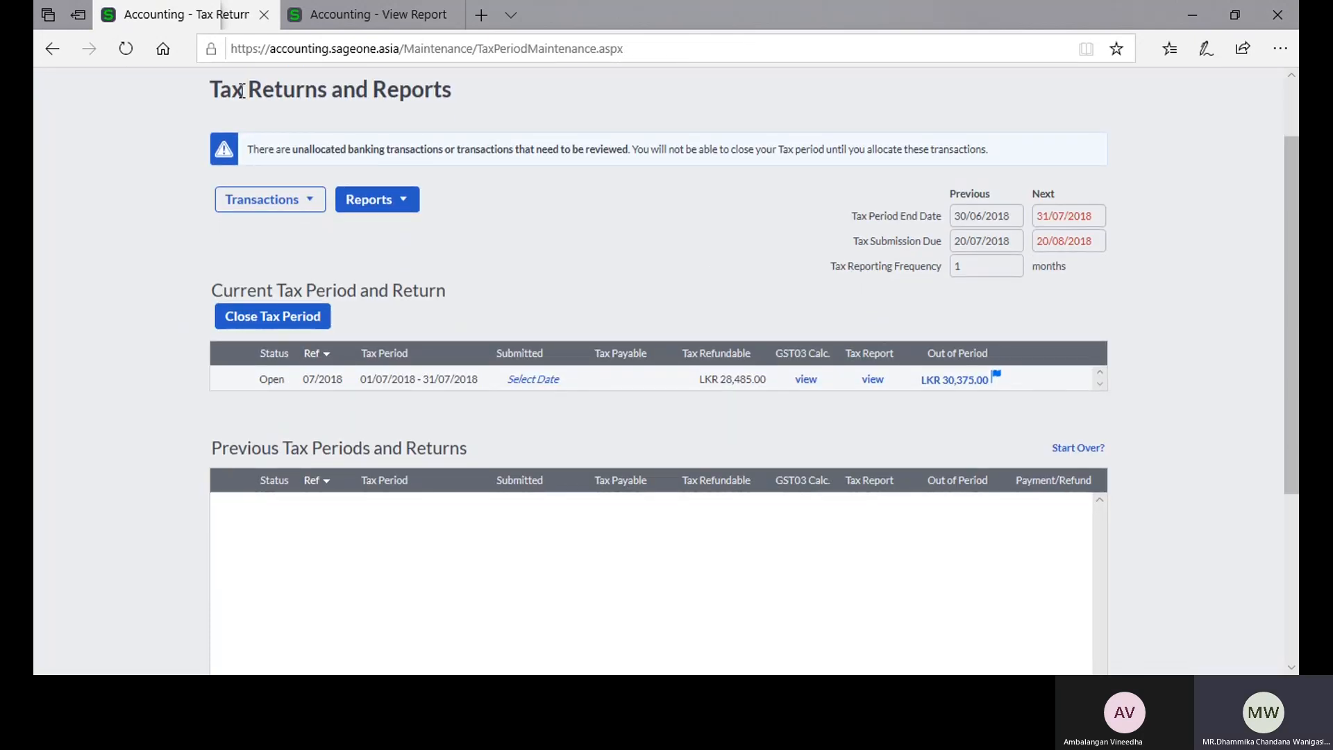
click(356, 19)
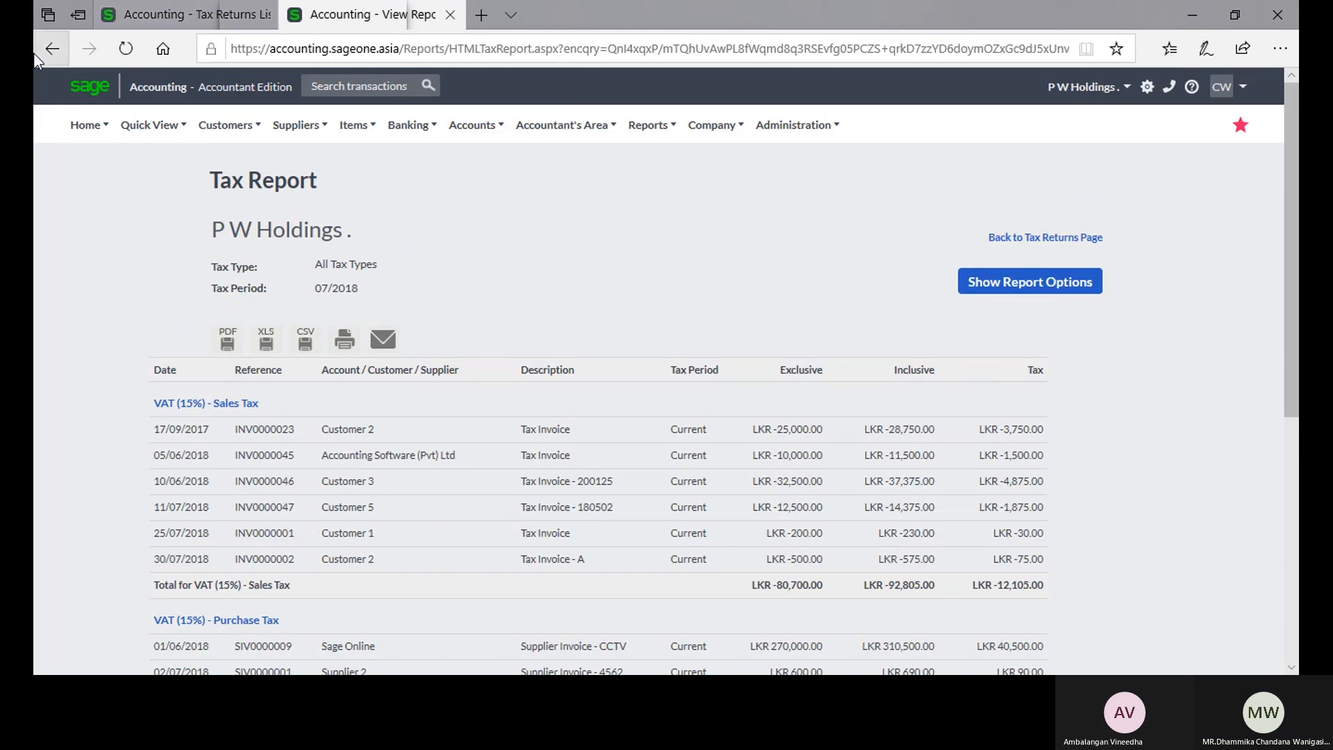
Step: Return to Company Settings to review the tax types in Tax Settings, and expand the Documents and Statements section
click(105, 21)
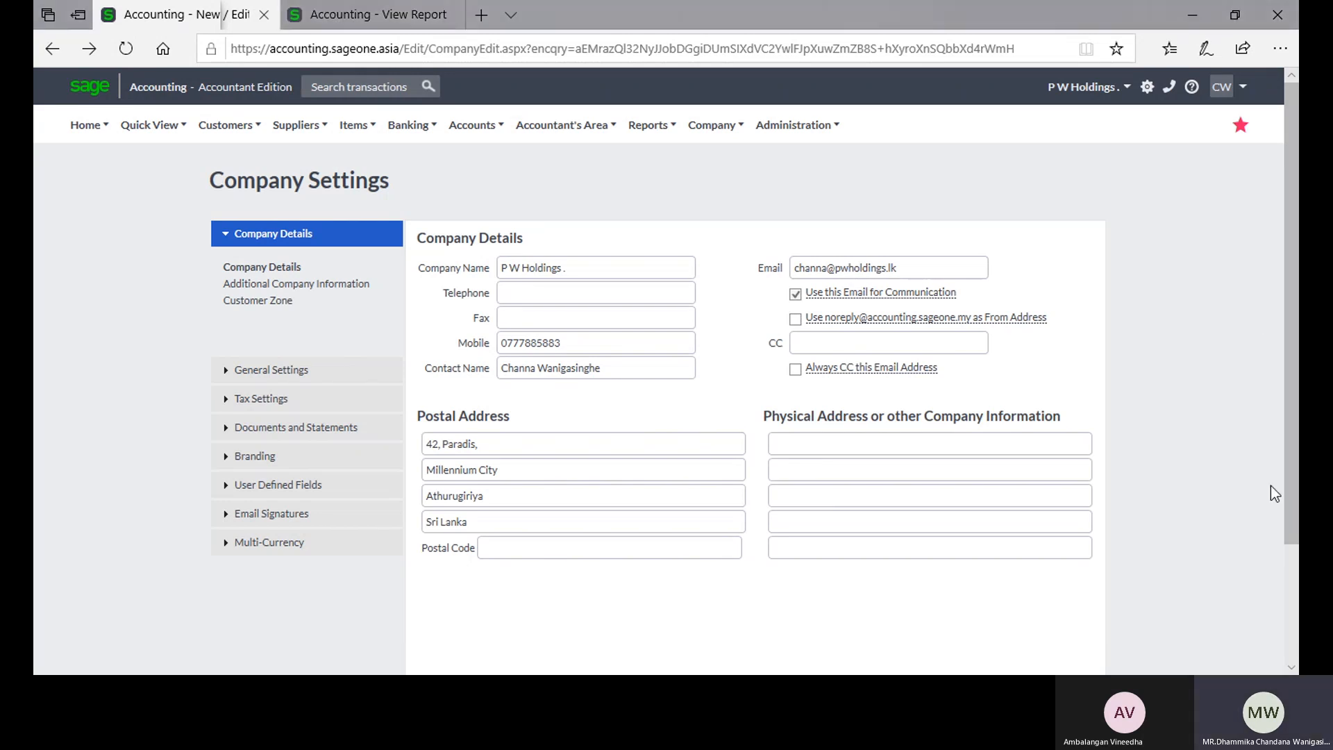
click(292, 406)
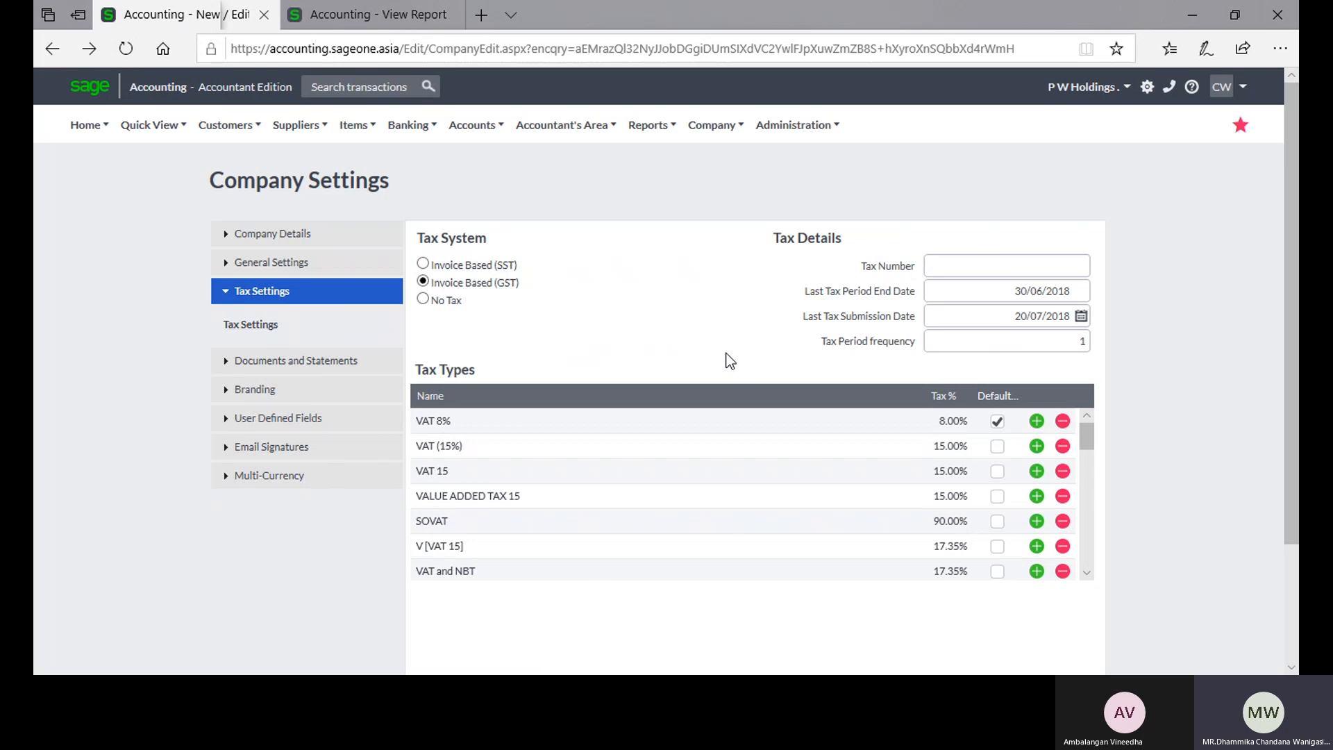
scroll(729, 360, down, 3)
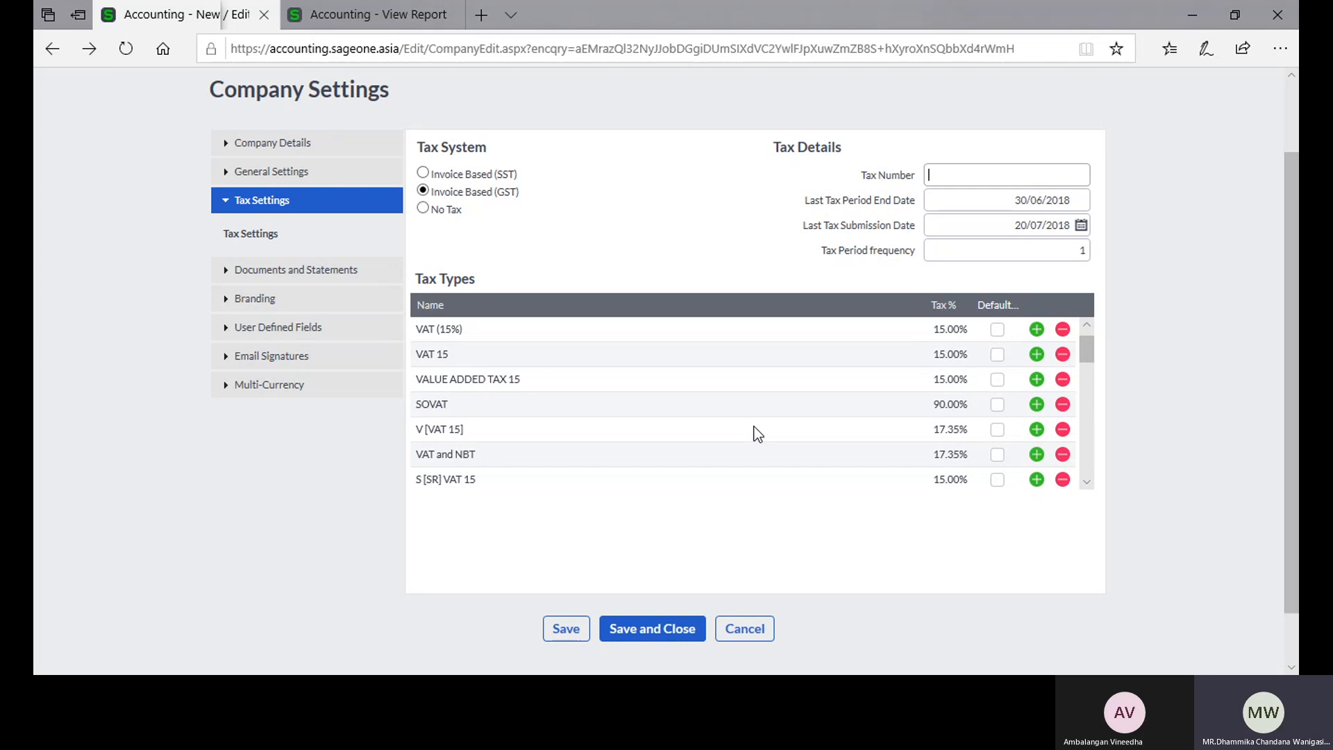
click(309, 270)
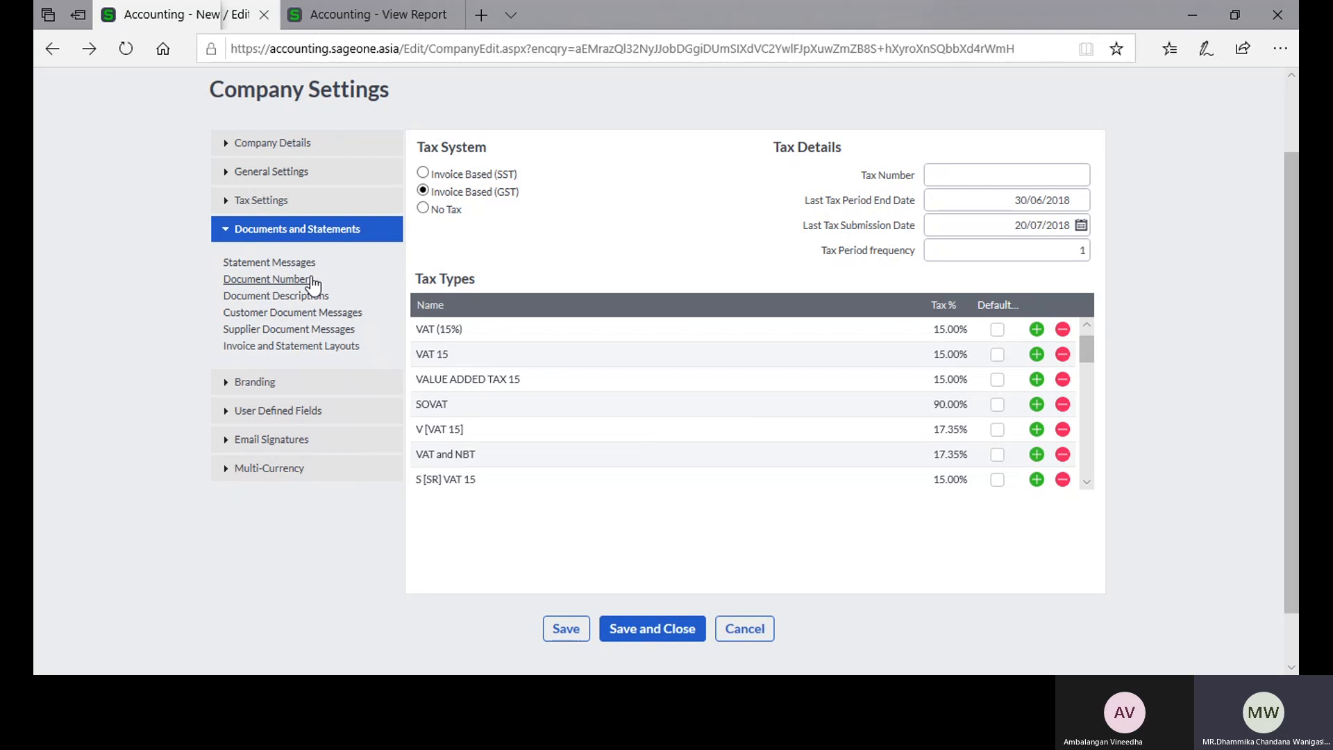
Step: Open the Customer Tax Invoices list in the second browser tab and start a new tax invoice
click(360, 21)
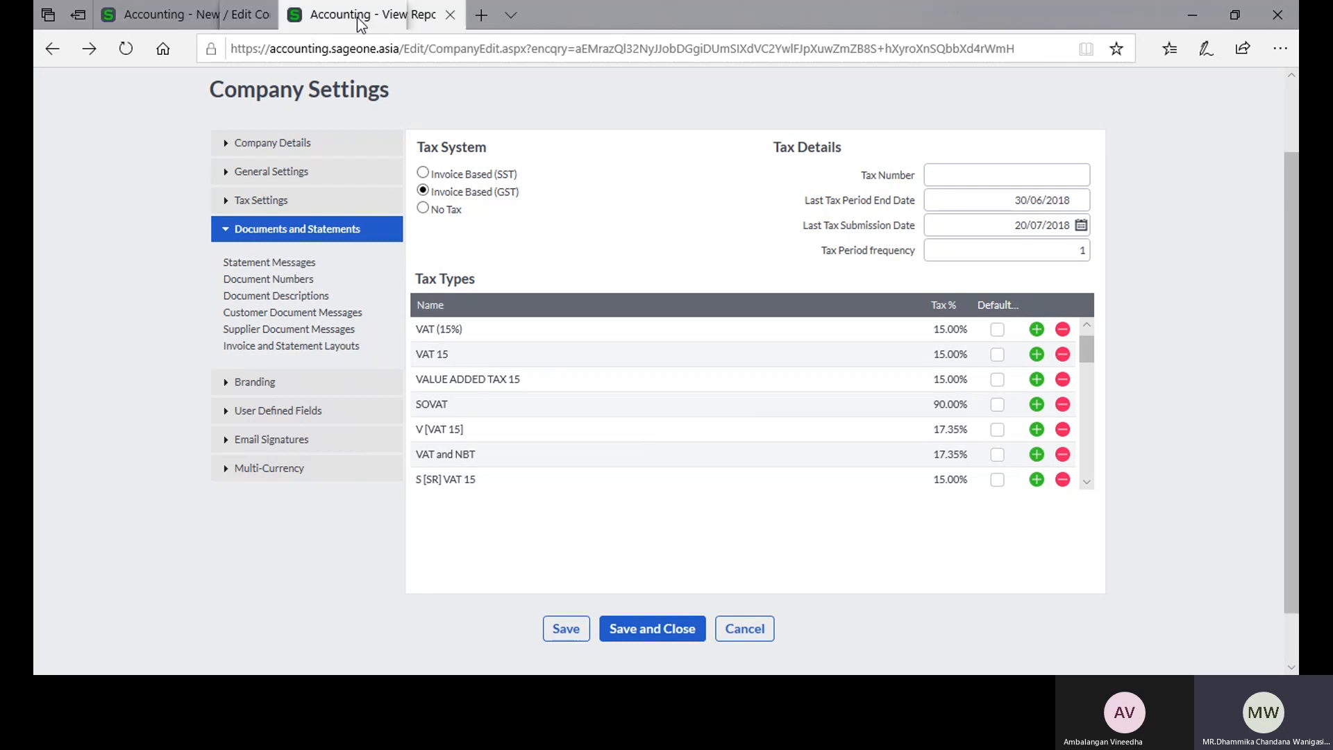
click(226, 125)
mouse_move(239, 220)
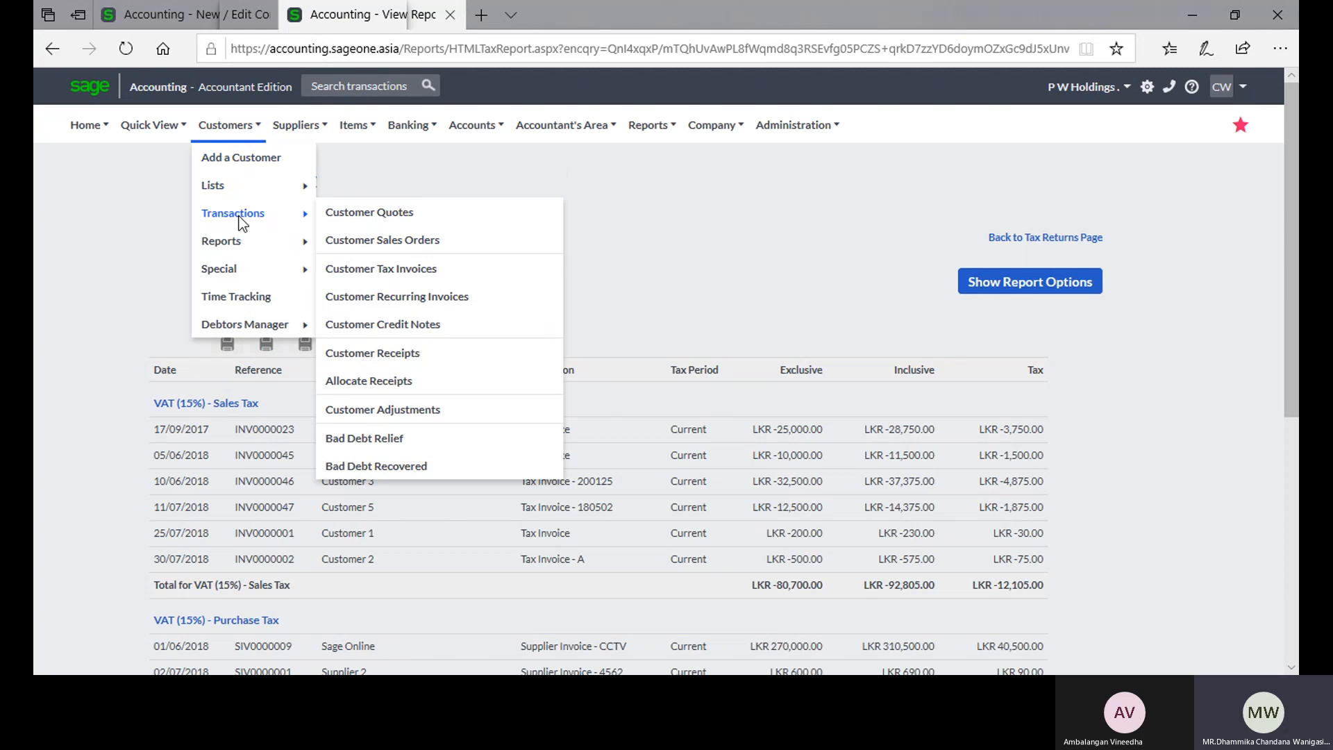
click(402, 271)
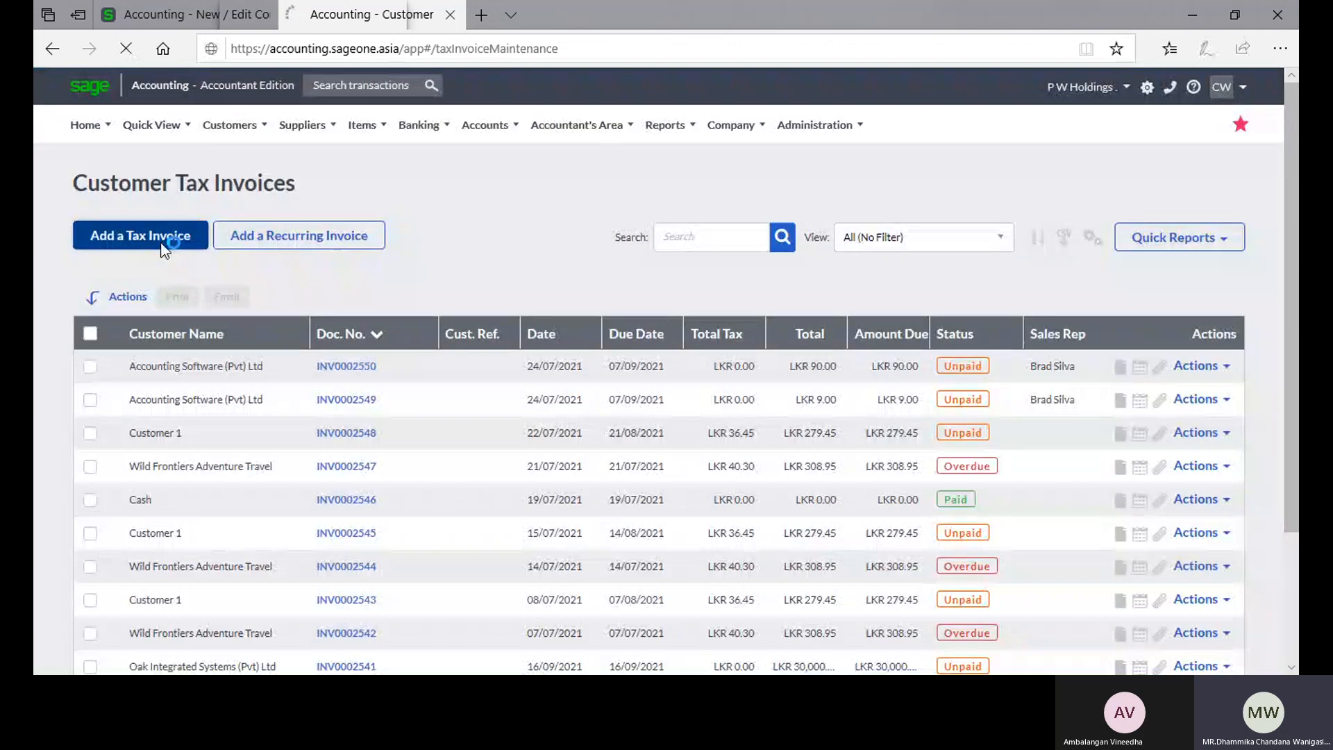
click(164, 250)
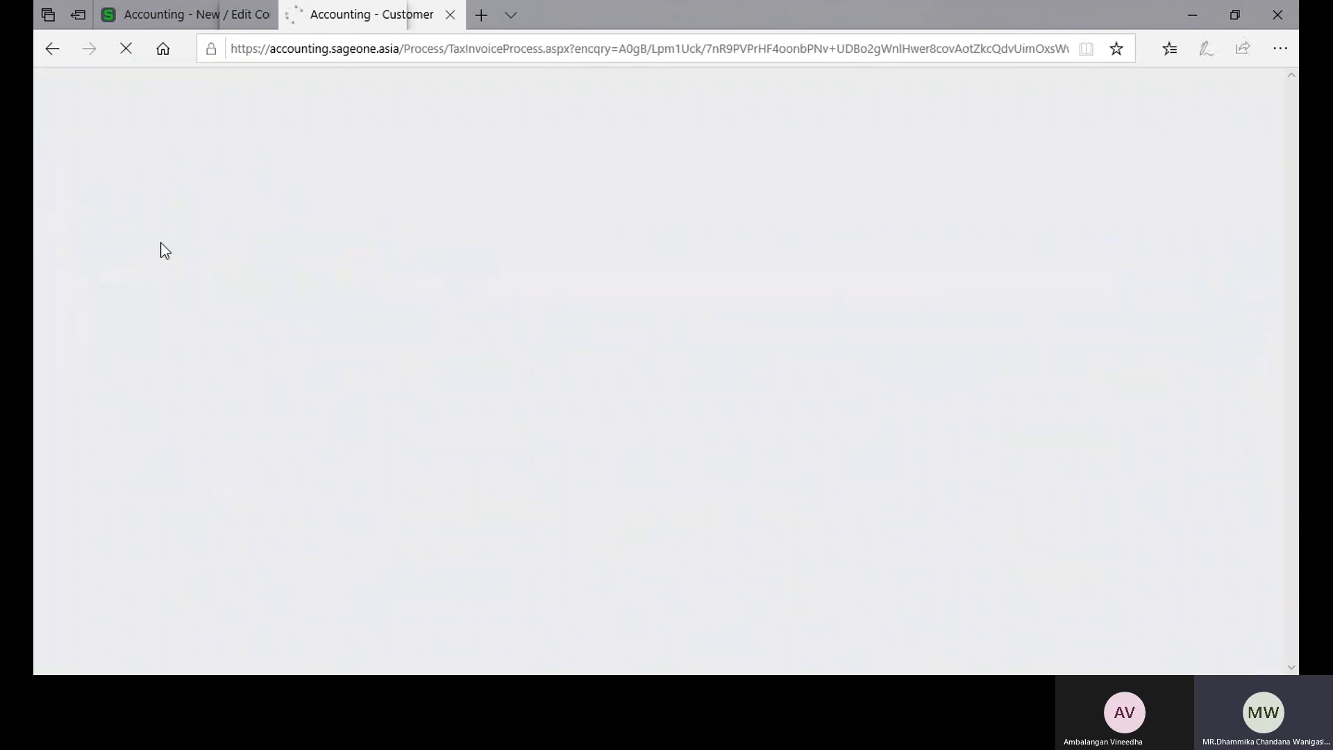
Step: View the Statement Messages in Company Settings and check the document number field on the new customer invoice form
click(166, 16)
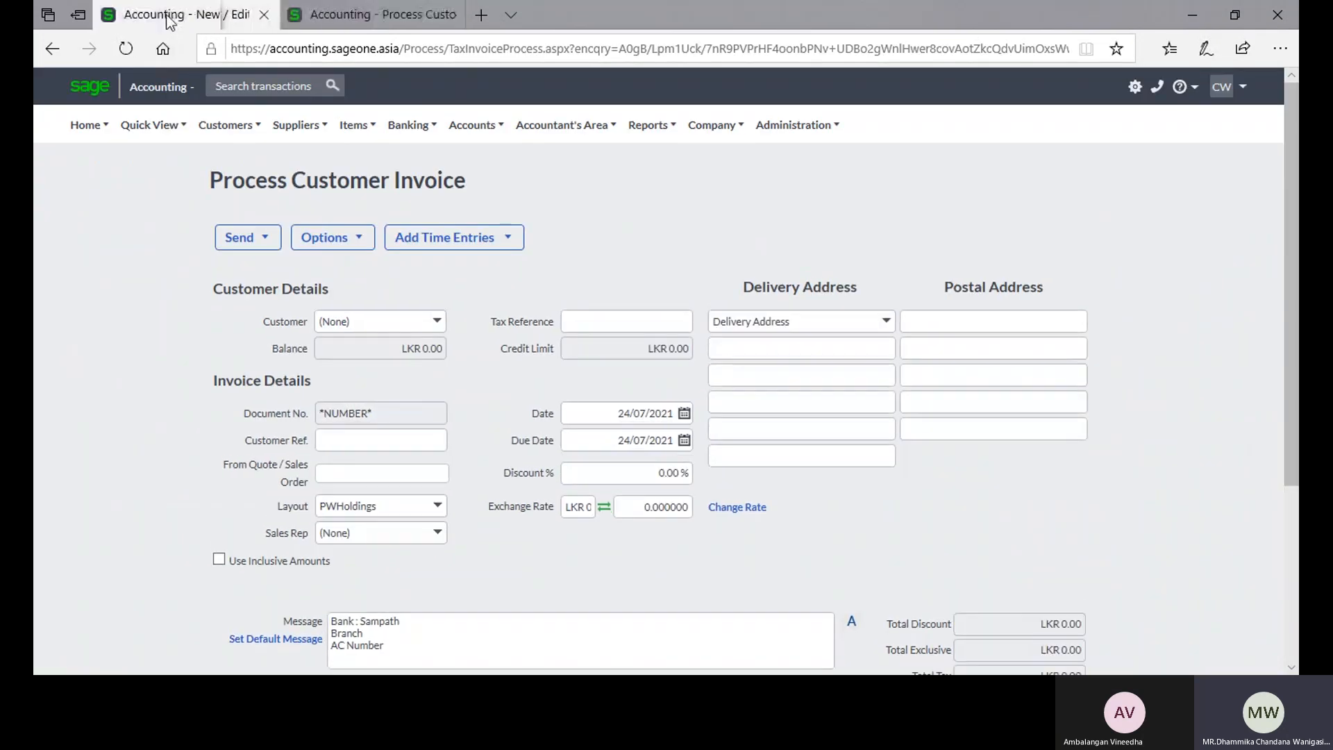
click(245, 263)
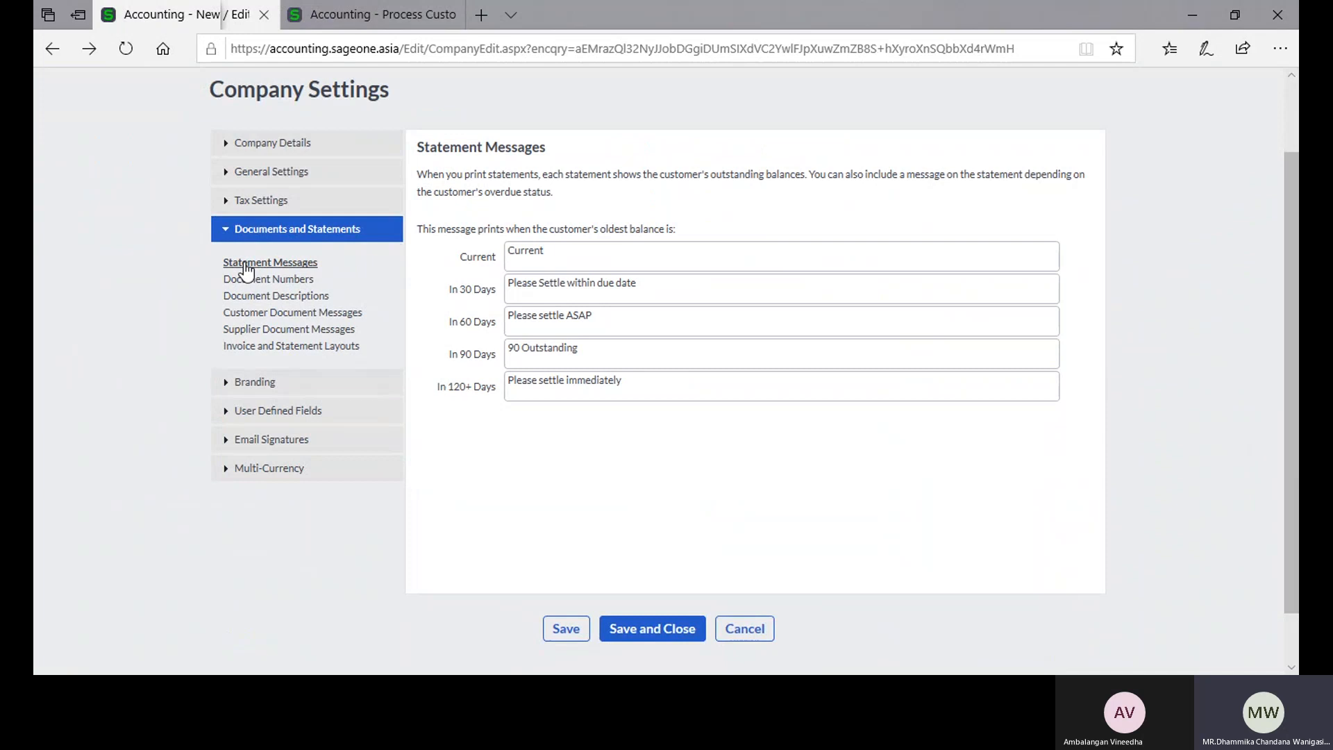
click(250, 228)
click(330, 20)
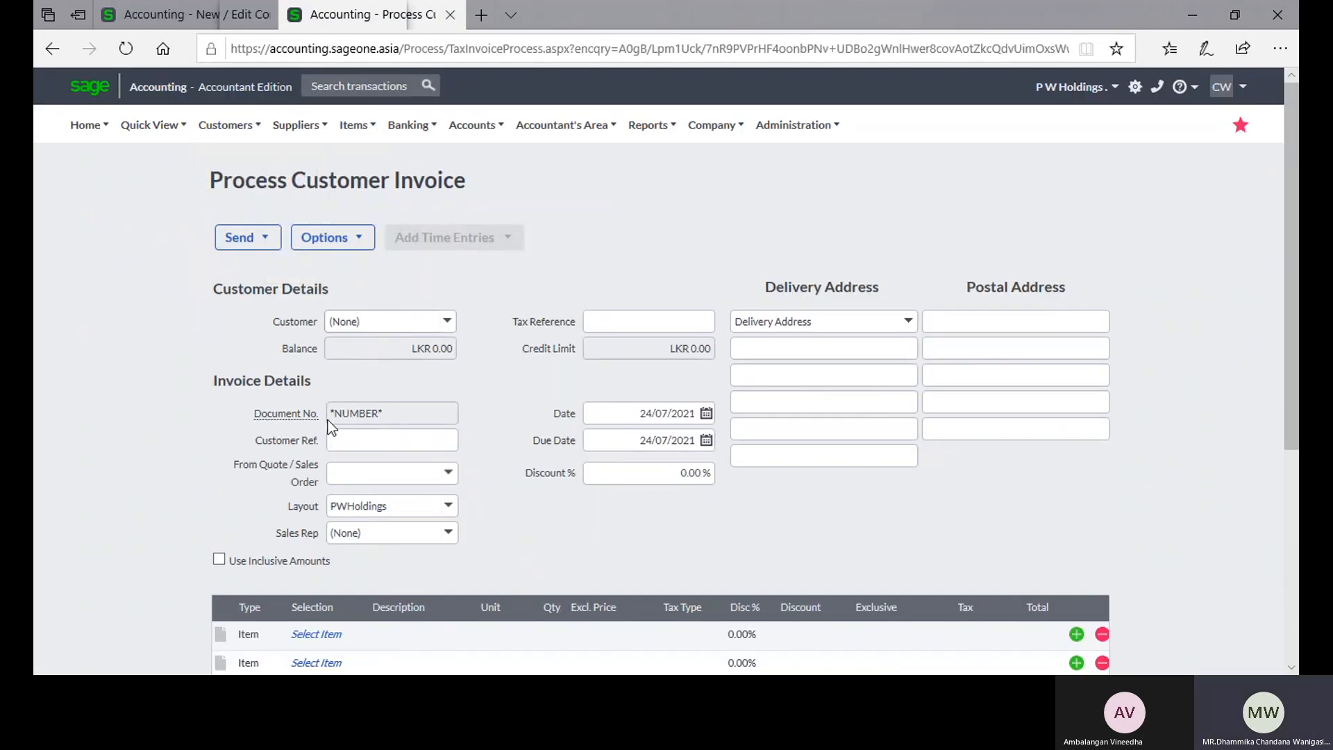
click(196, 15)
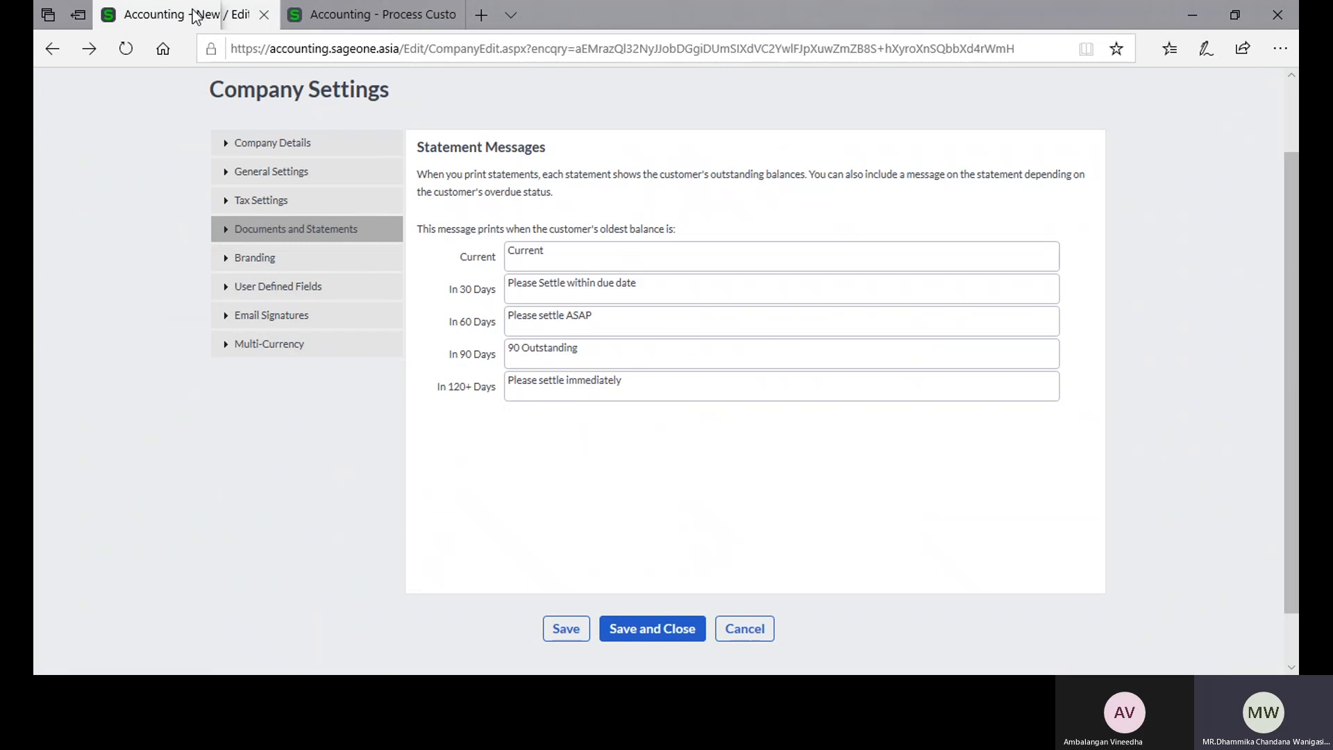
click(264, 232)
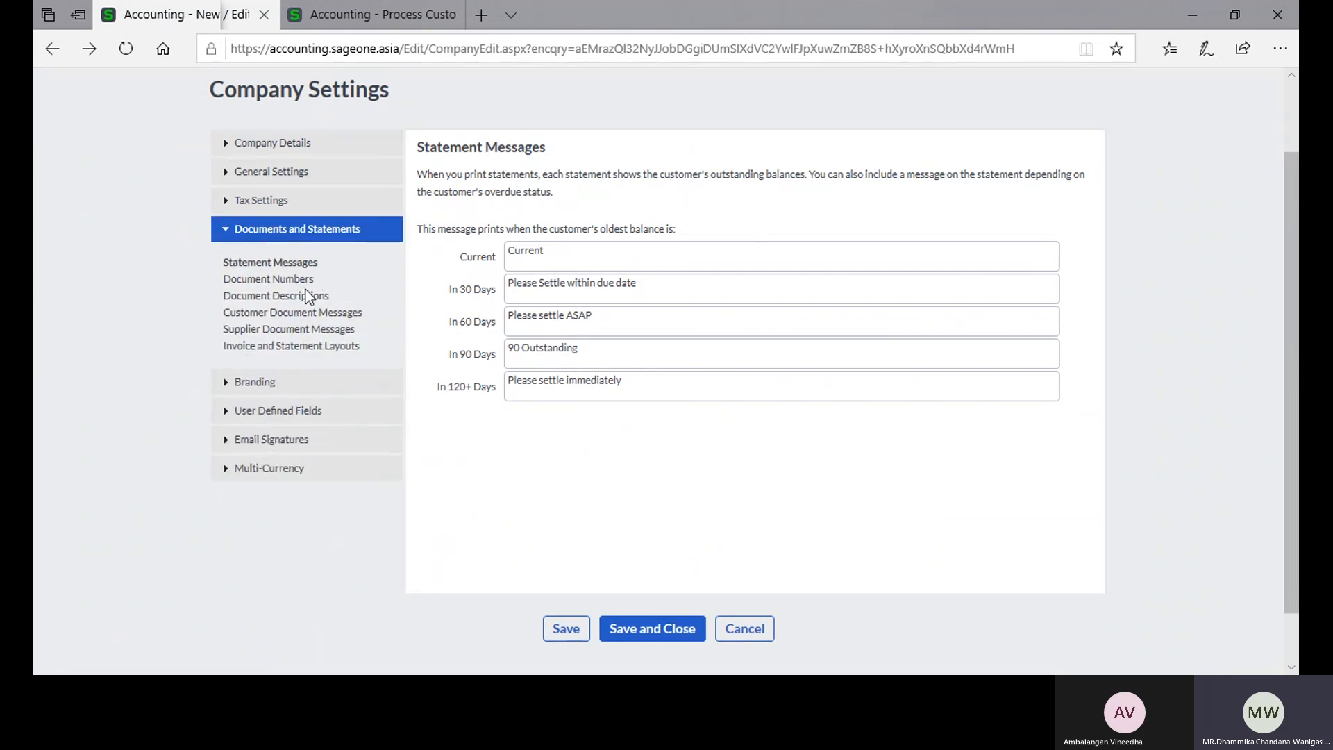
Step: Review the customer and supplier document messages and the invoice and statement layouts under Documents and Statements
click(307, 314)
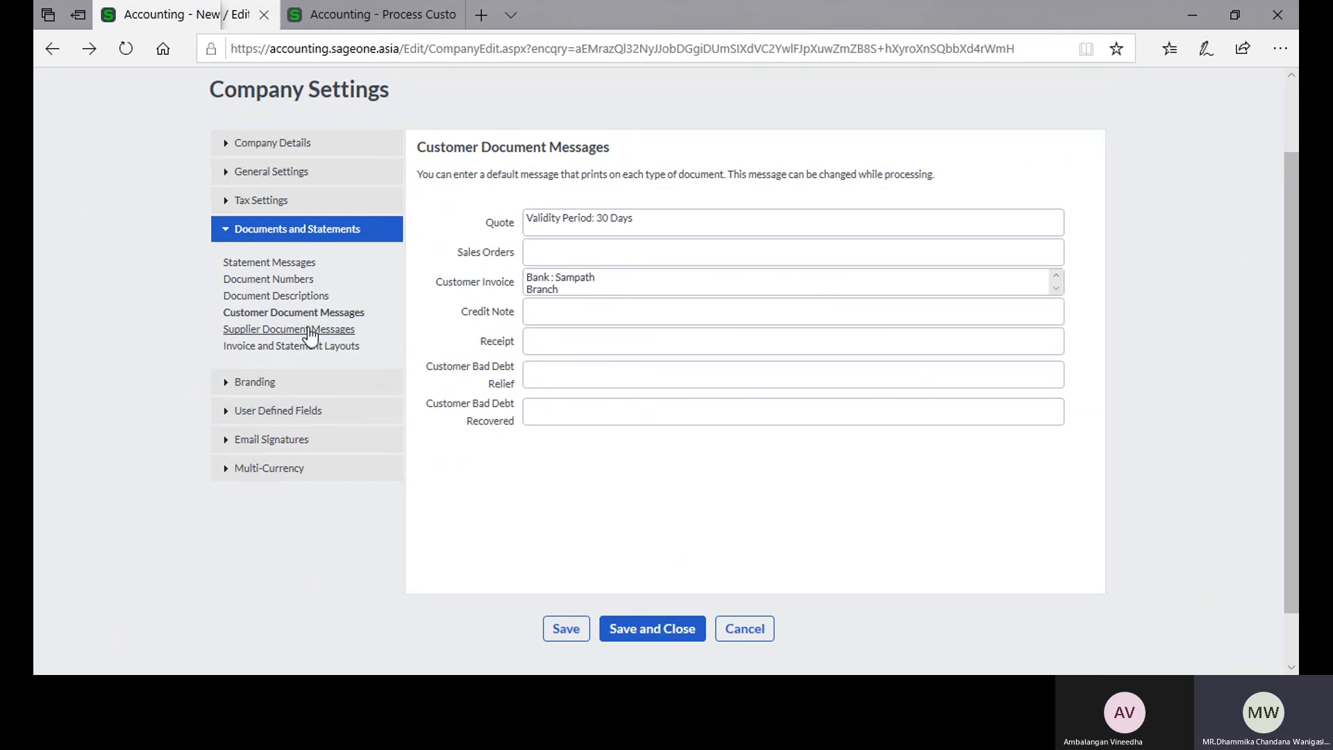
click(310, 334)
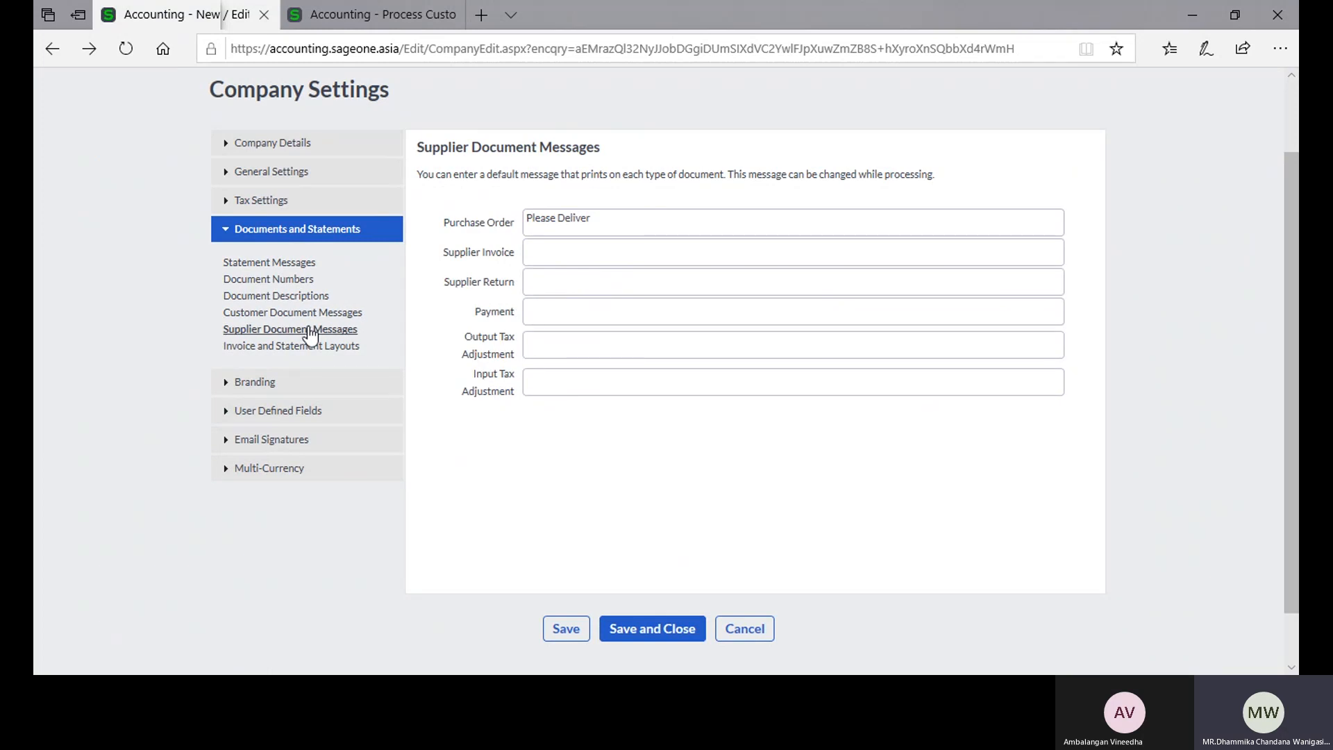
click(310, 315)
click(320, 352)
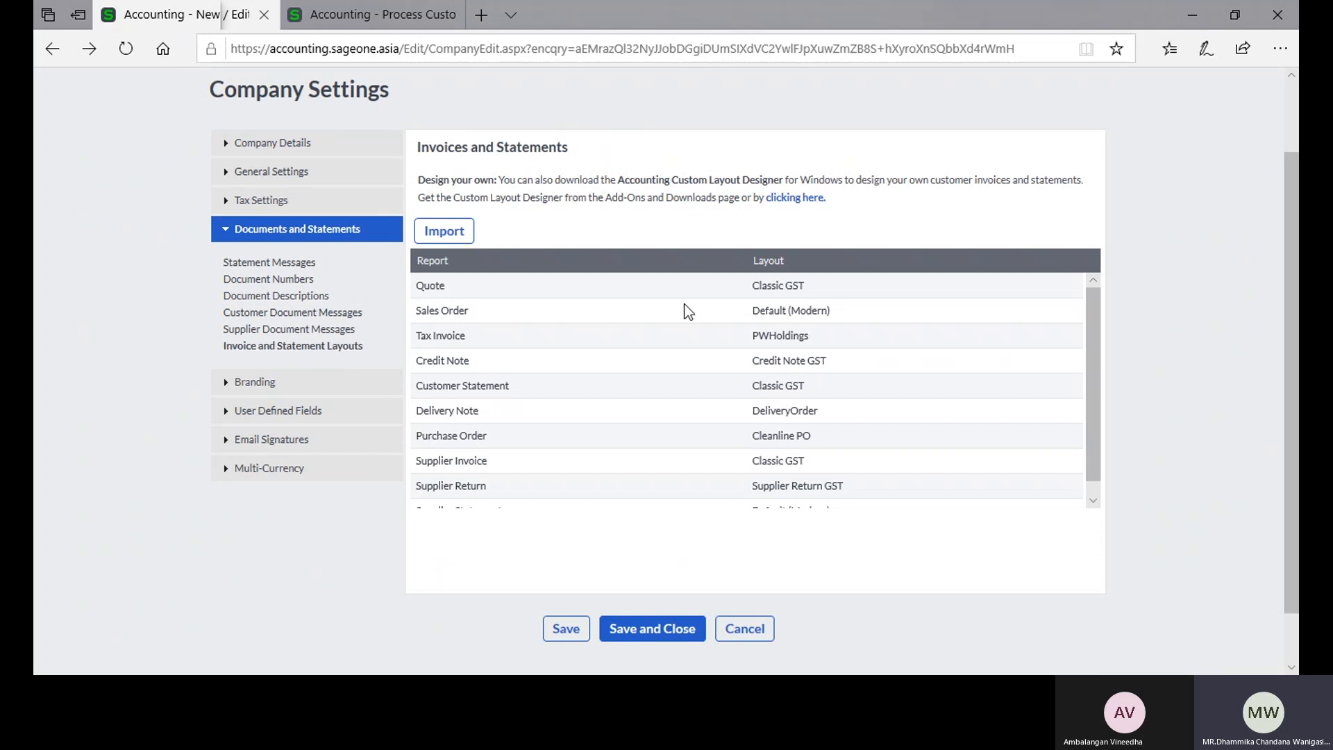
scroll(548, 326, down, 3)
scroll(548, 347, up, 1)
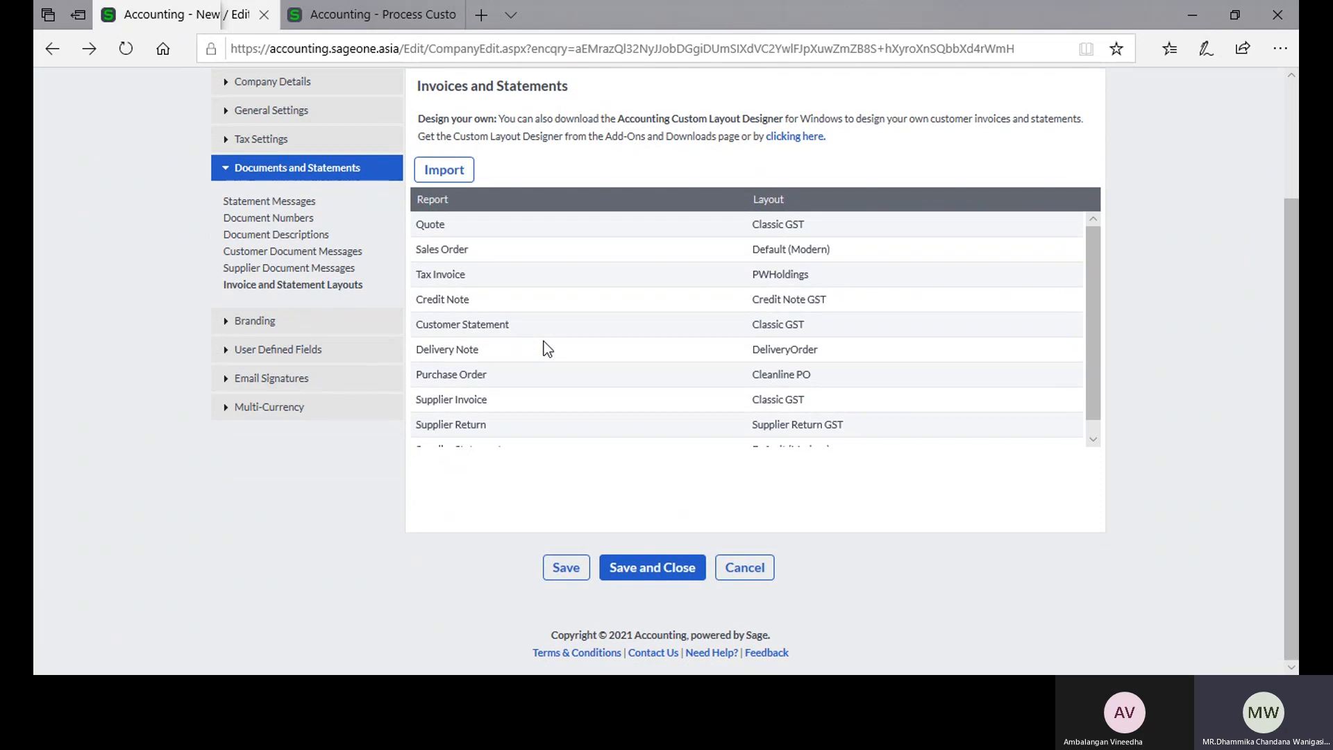
scroll(548, 347, up, 2)
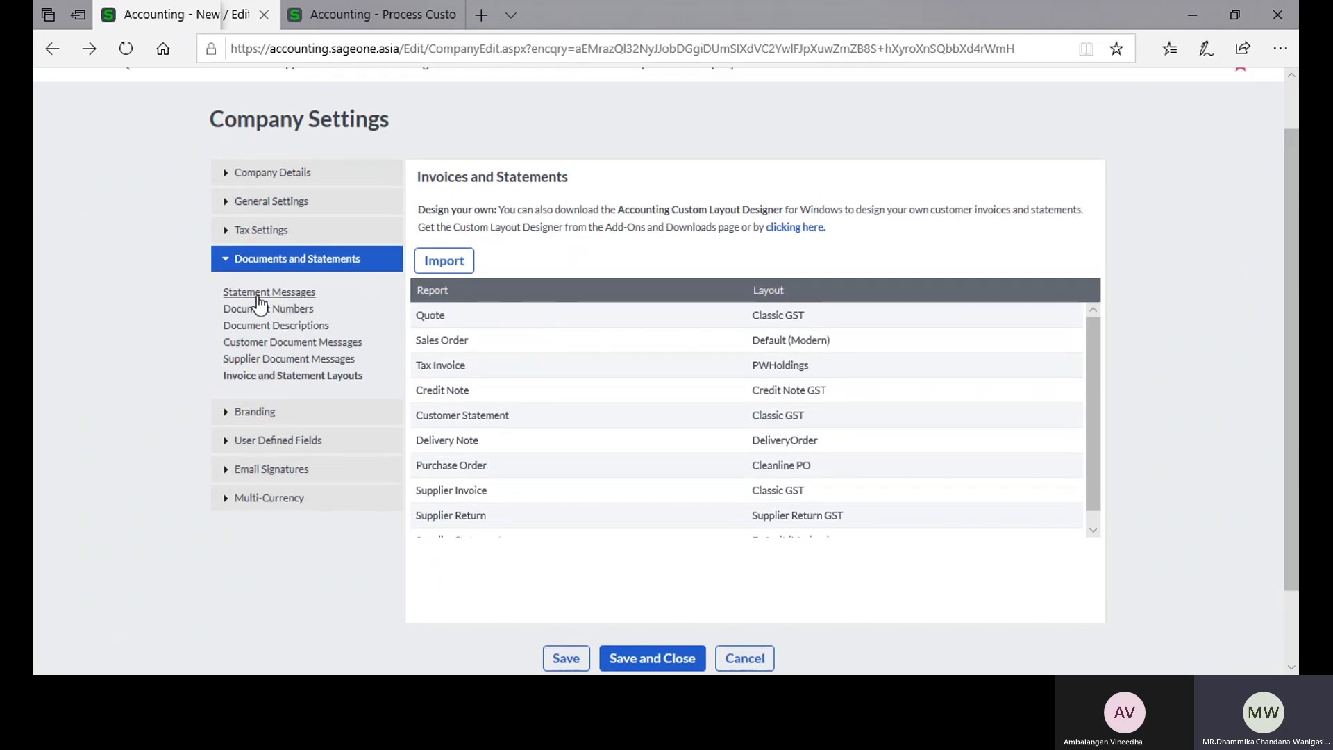
Step: Return to Statement Messages in Company Settings, and open the Customer Statements Report options in the second browser tab
click(258, 294)
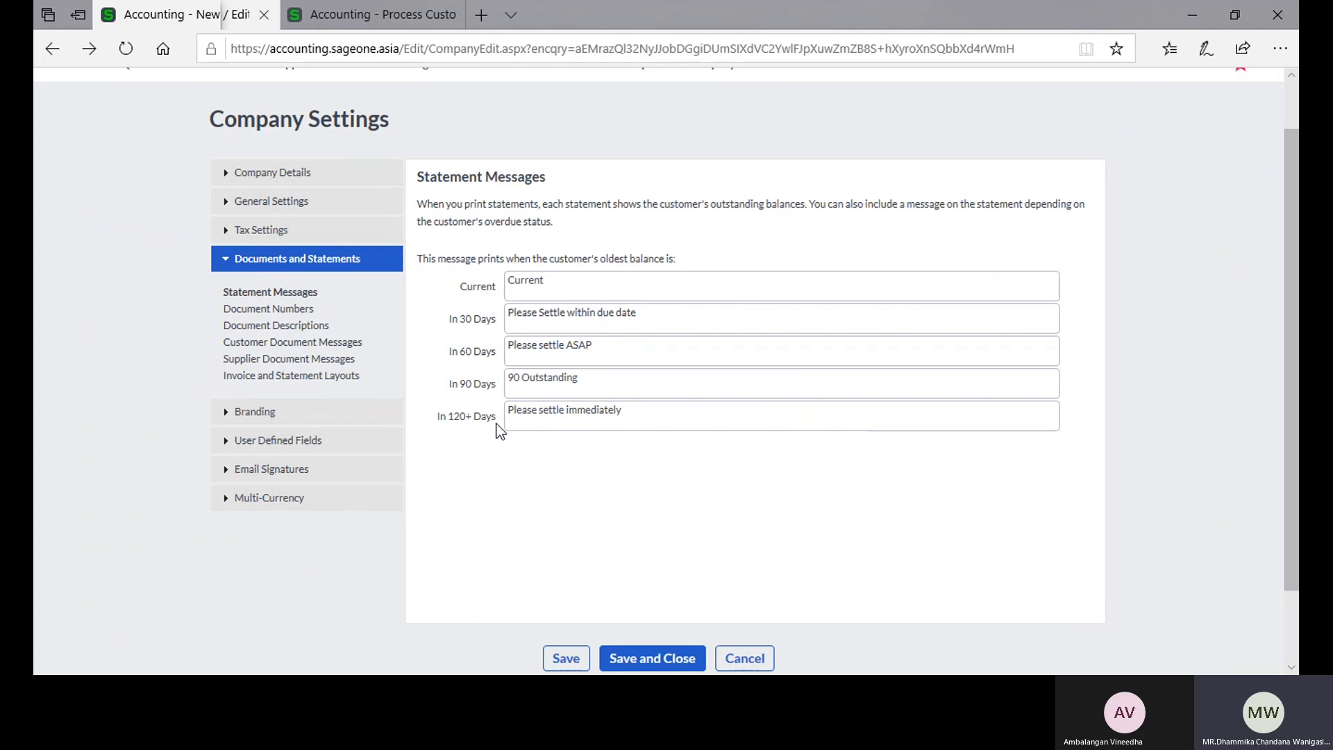
scroll(497, 426, up, 1)
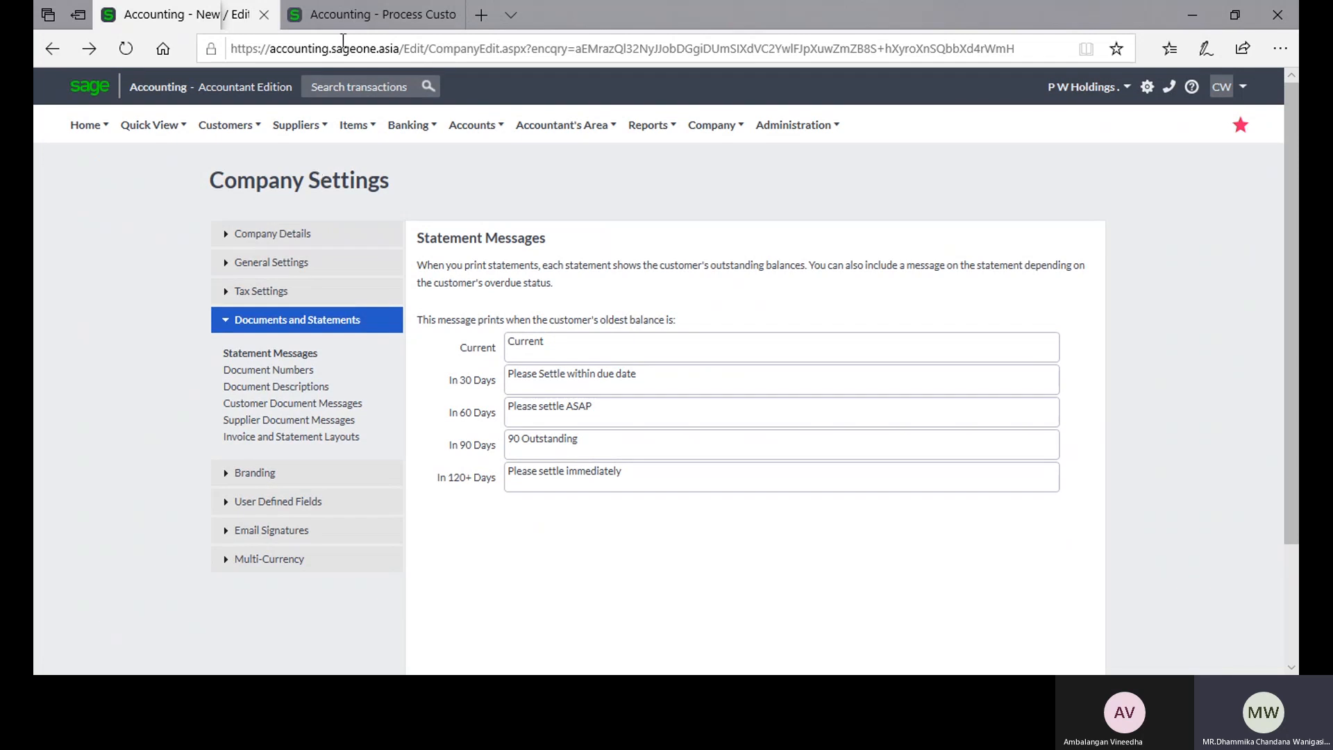
click(344, 20)
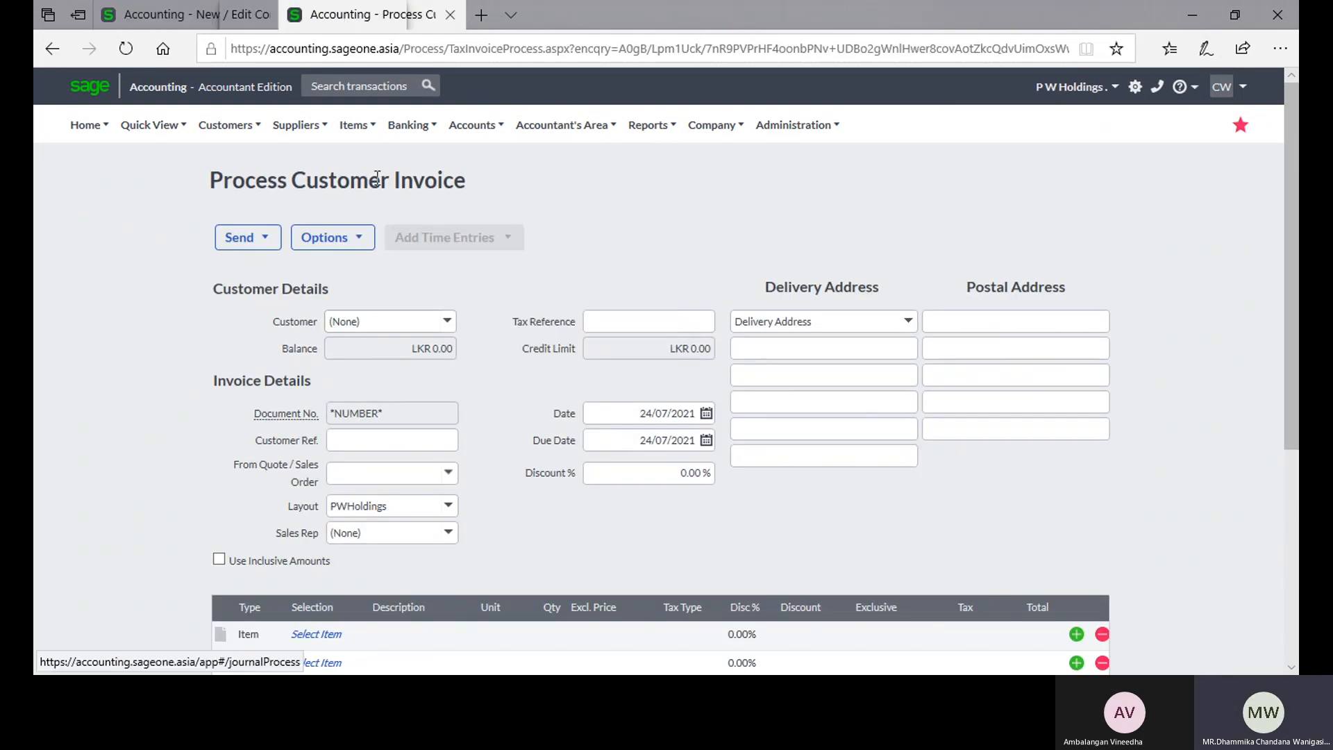
click(226, 125)
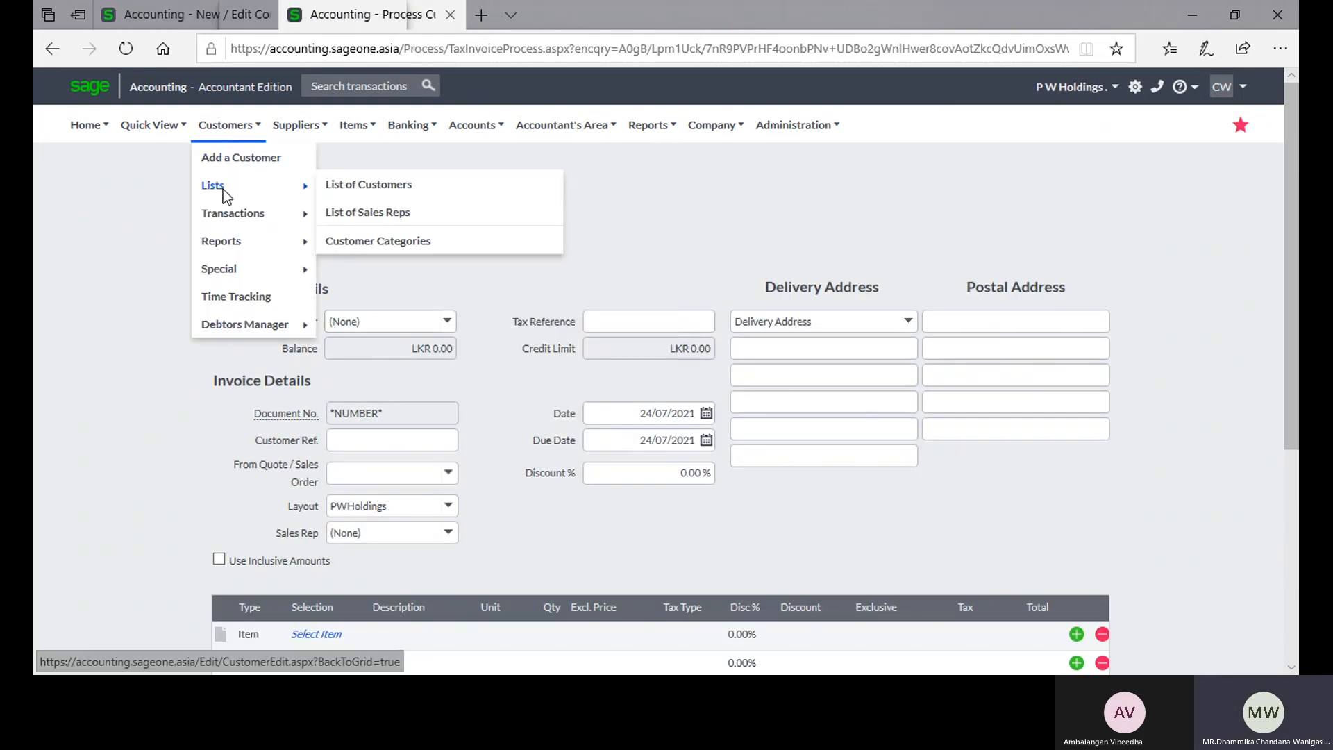
mouse_move(223, 243)
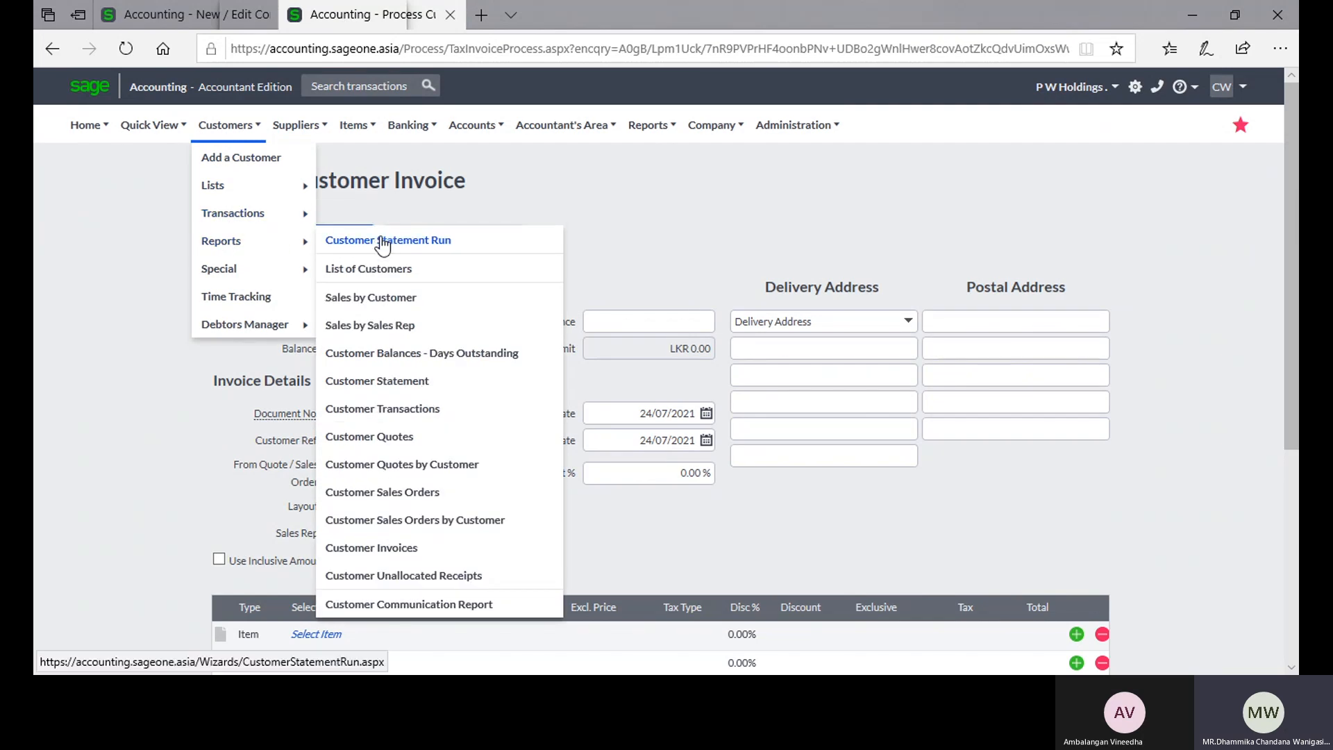
click(486, 354)
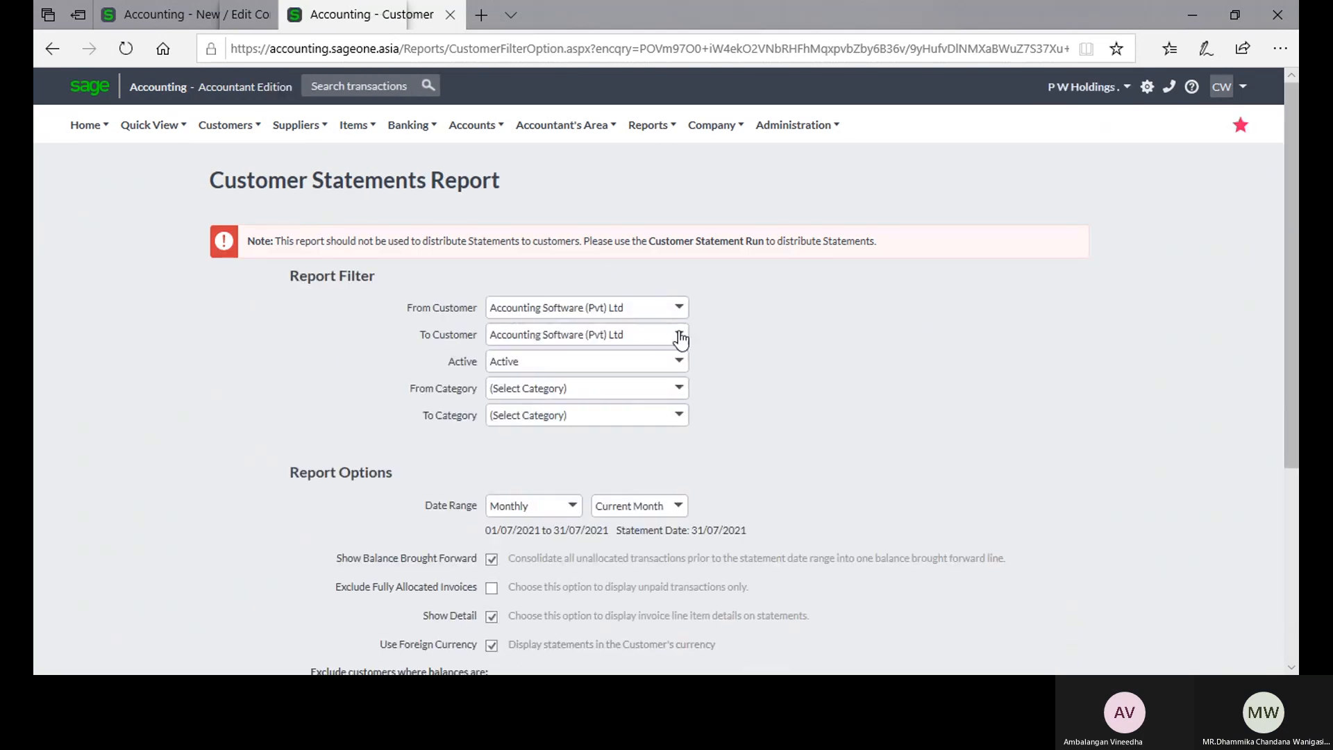
Step: Generate the current-month statement for Accounting Software (Pvt) Ltd and examine its transactions, ageing balances and footer message
scroll(771, 368, down, 5)
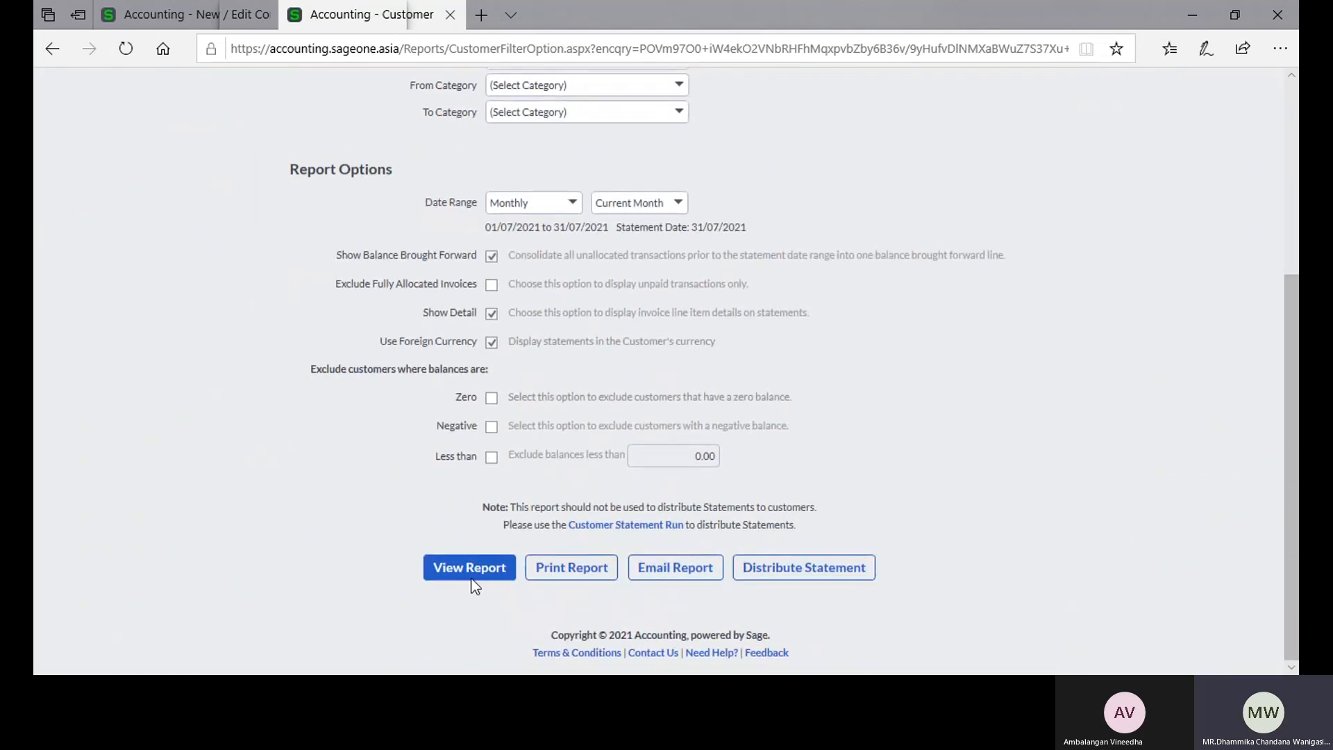
click(472, 576)
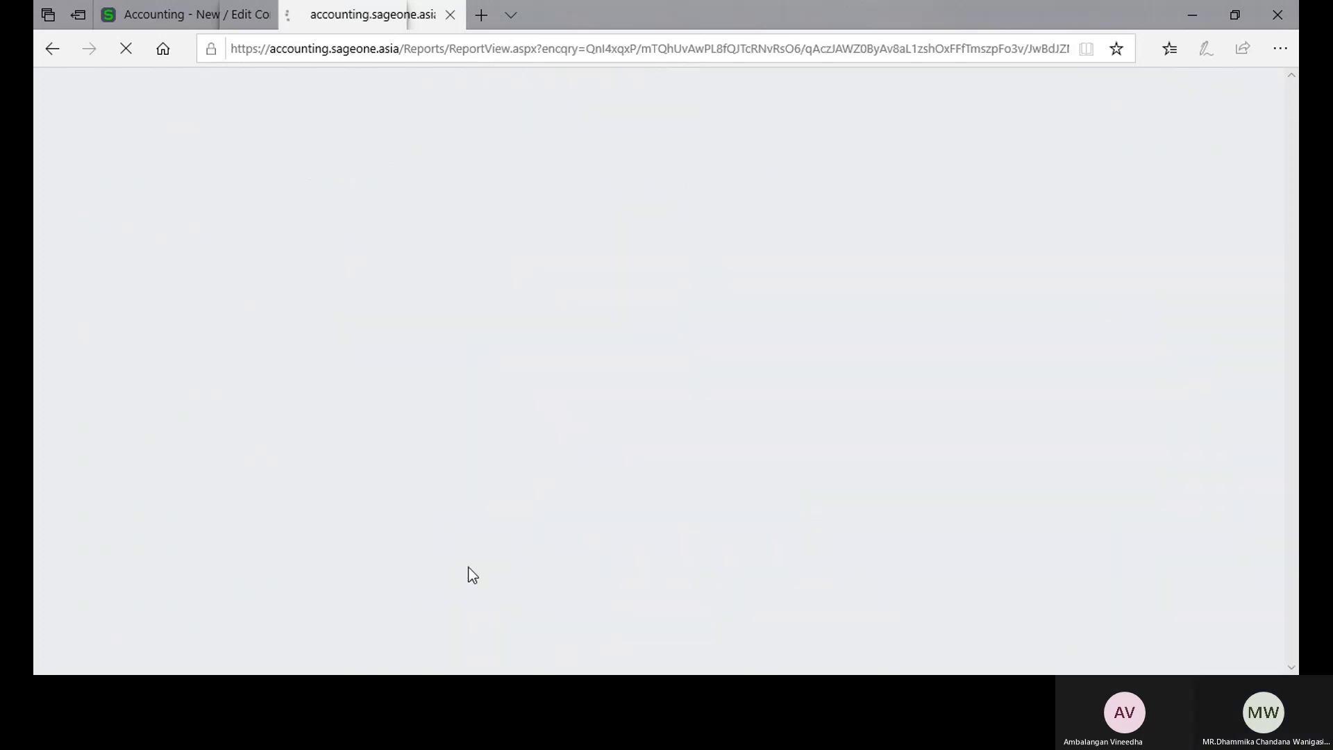
scroll(499, 463, down, 2)
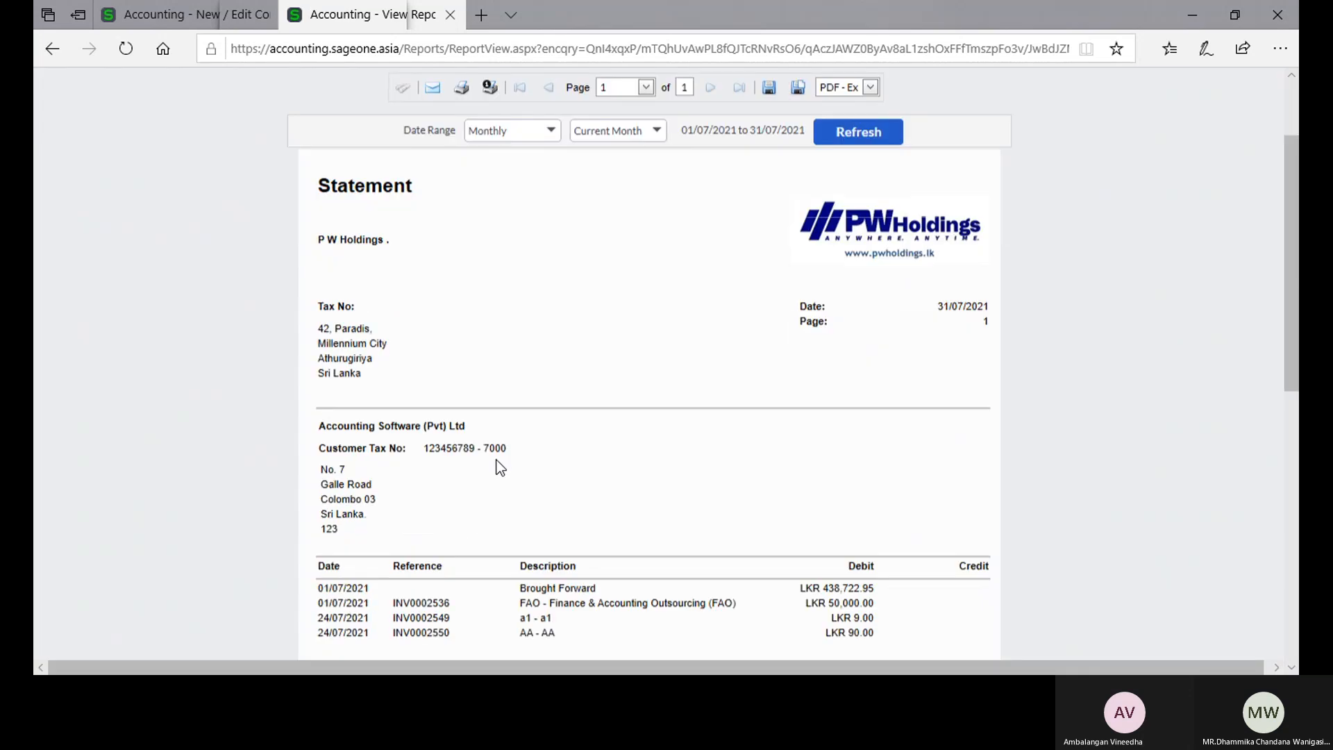
scroll(499, 467, down, 10)
scroll(500, 467, up, 10)
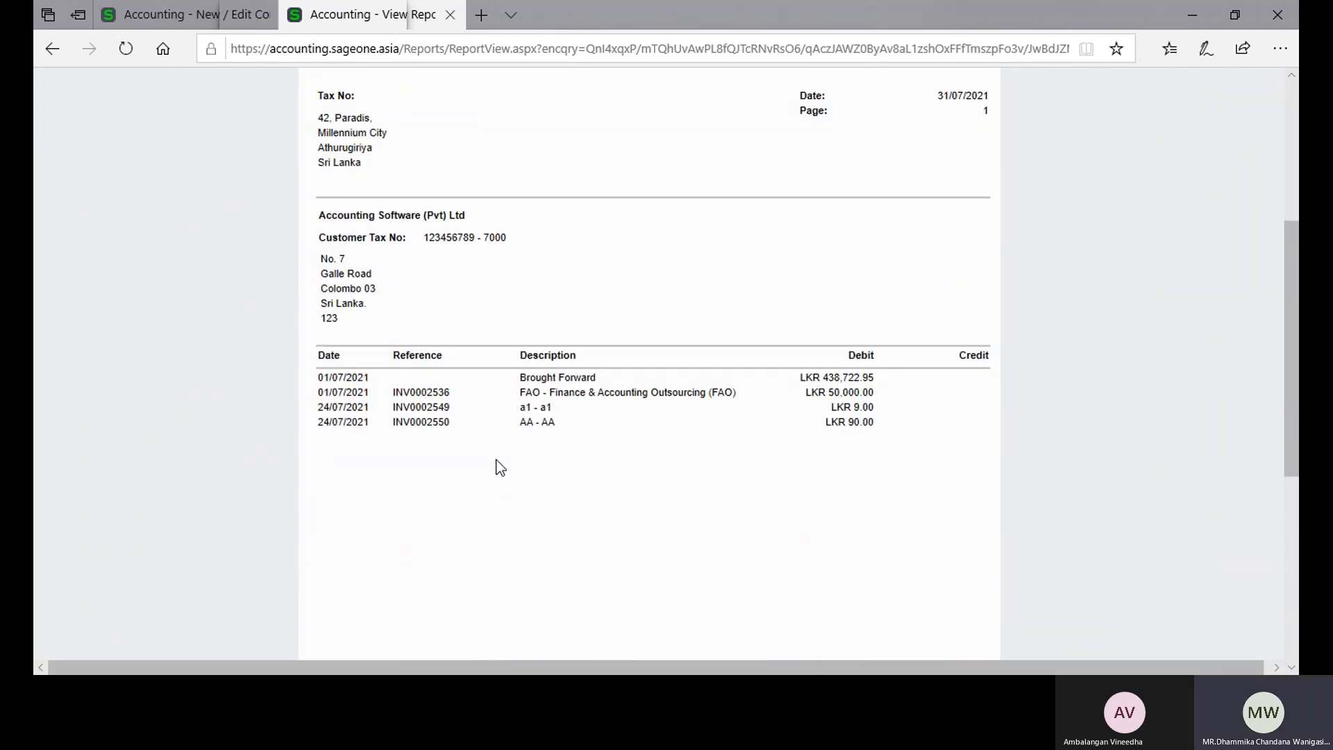
scroll(499, 467, up, 3)
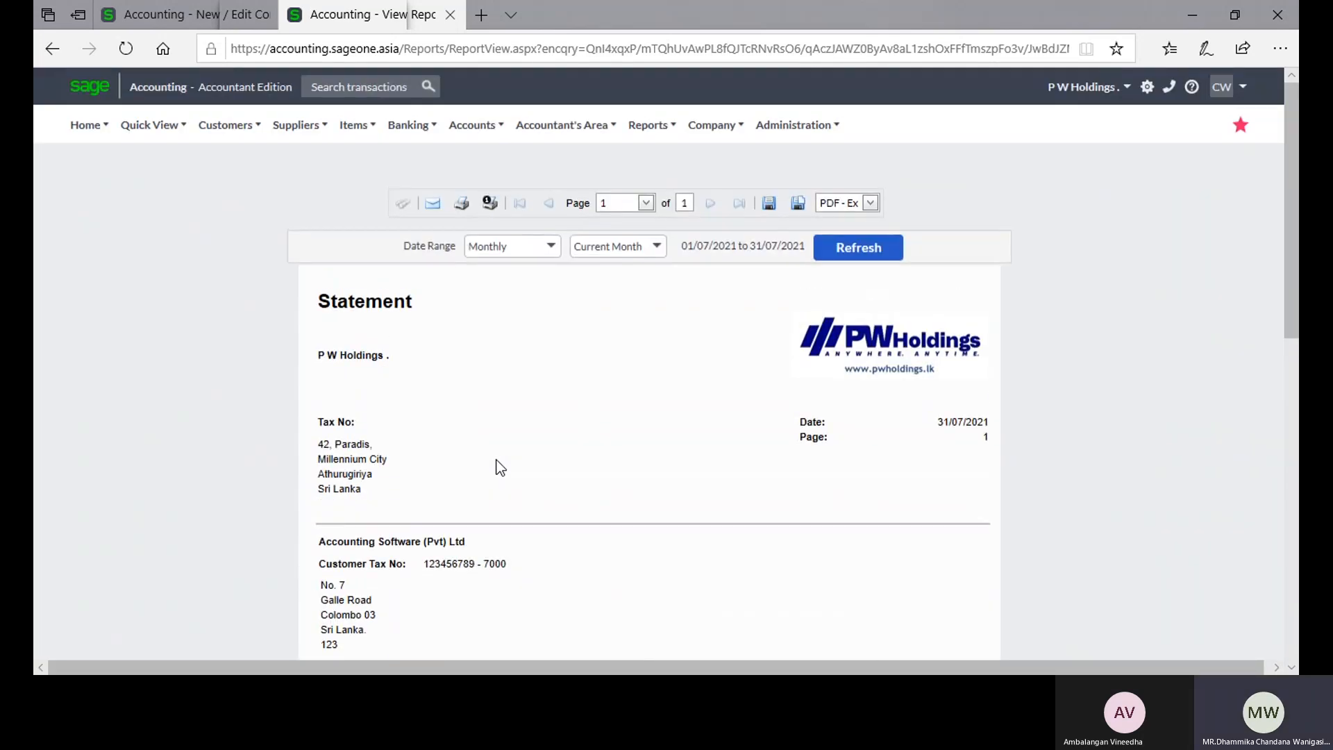
scroll(489, 457, down, 10)
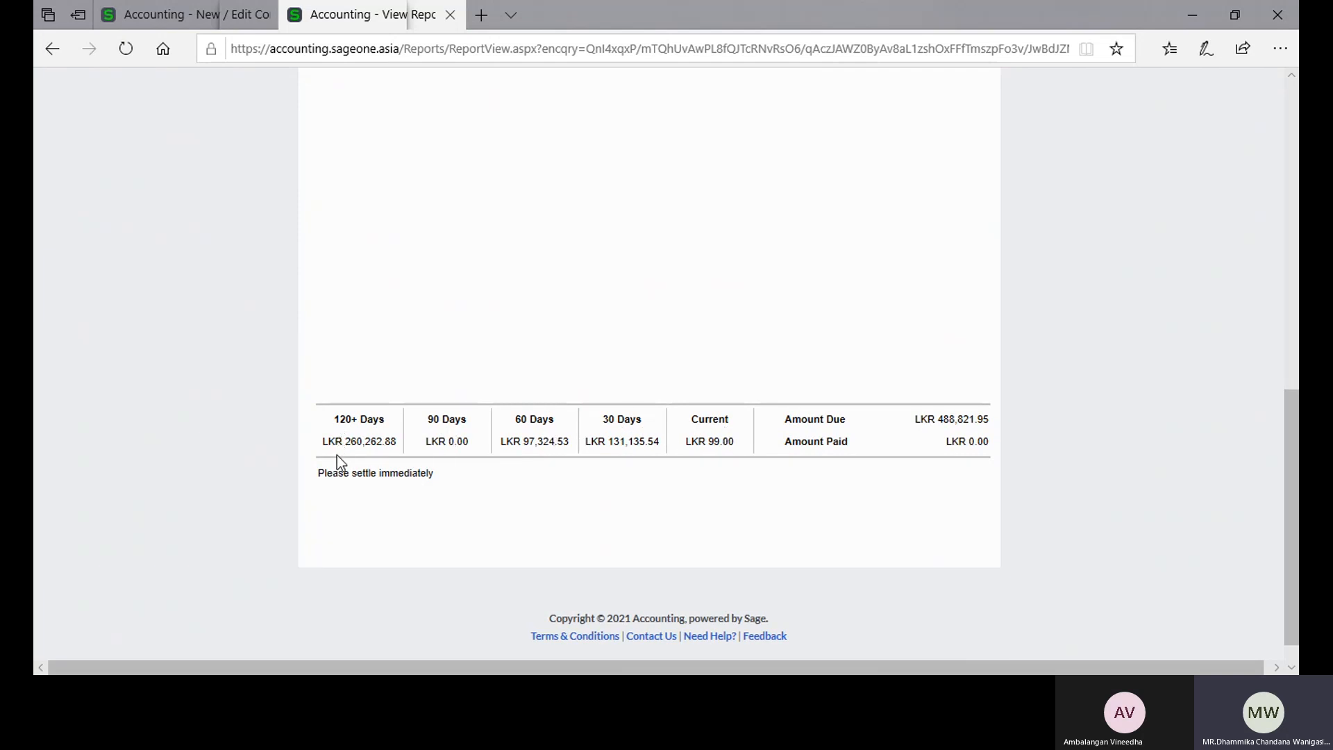
Step: Compare the Statement Messages in Company Settings with the ageing balances and message on the customer statement
click(134, 23)
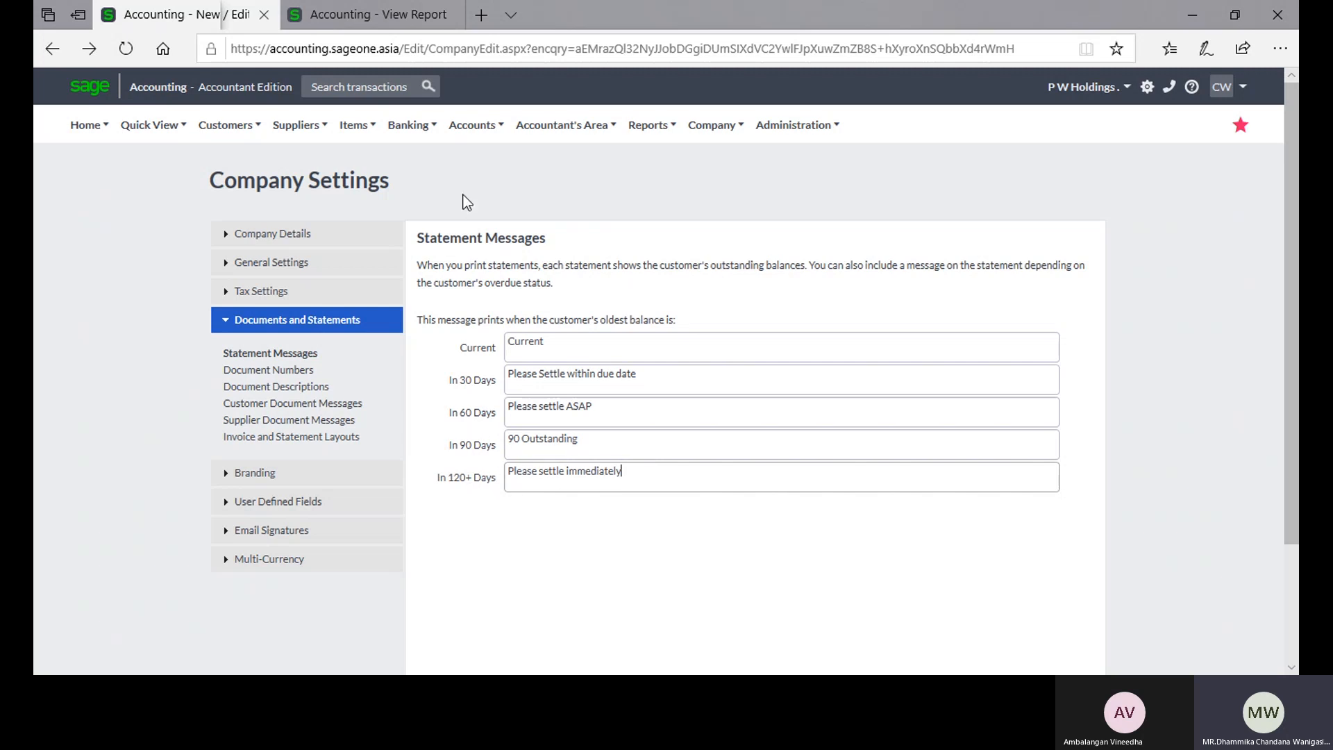
click(382, 14)
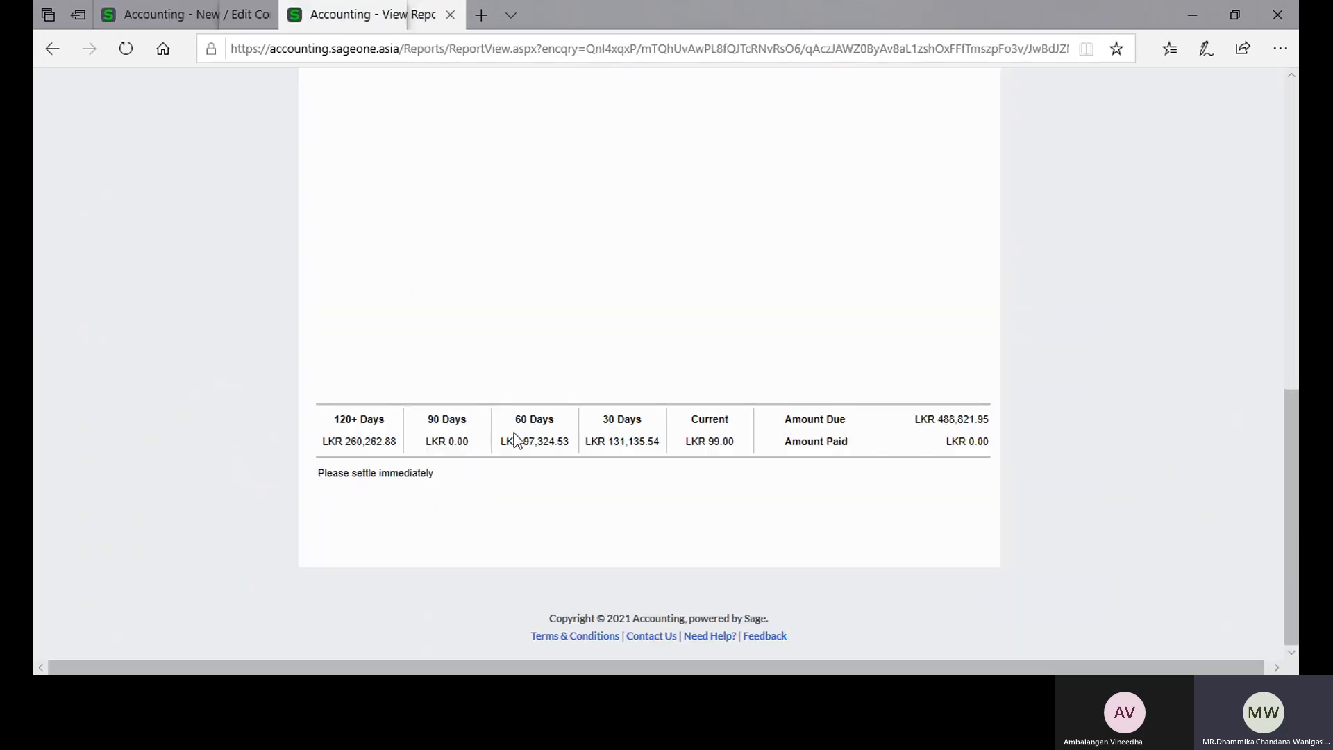
scroll(514, 432, up, 5)
scroll(513, 431, down, 6)
scroll(444, 476, up, 5)
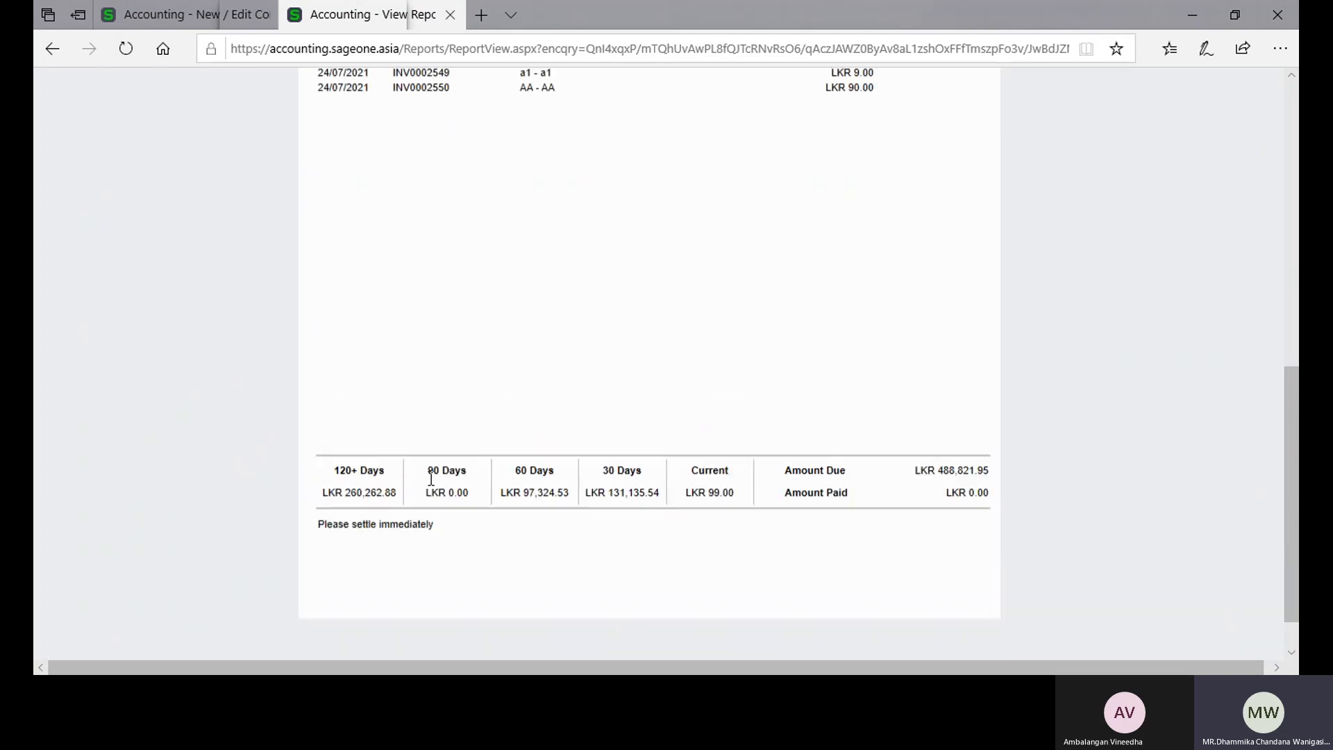
Step: Duplicate the statement's browser tab and reopen the Customer Statements Report options in the original tab
right_click(366, 16)
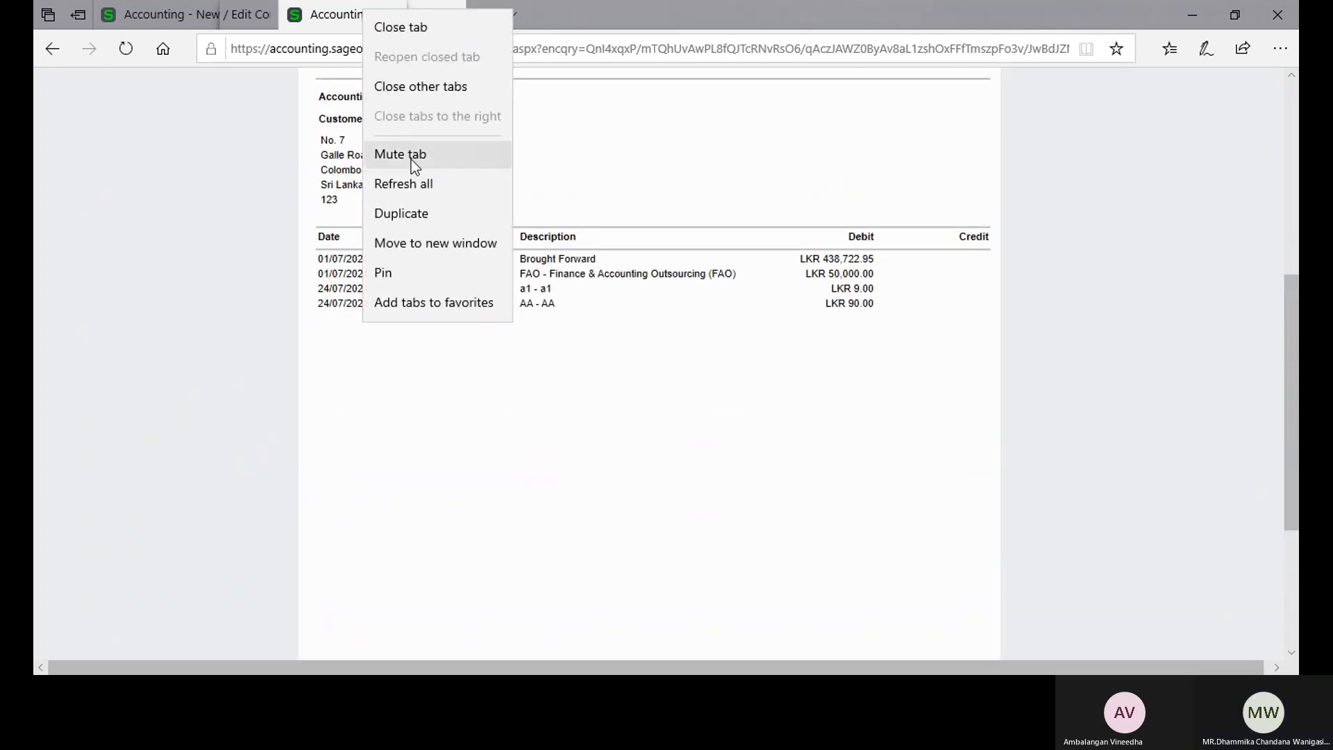
click(413, 217)
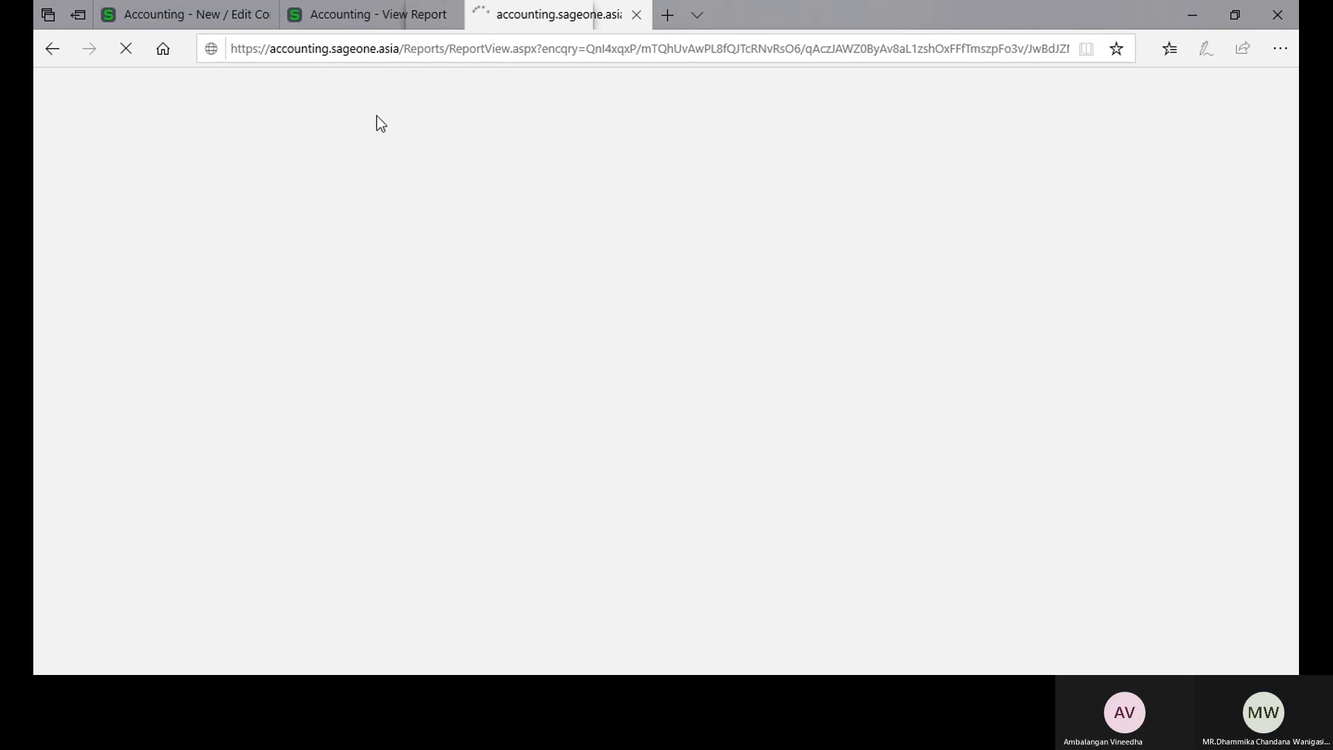
click(375, 23)
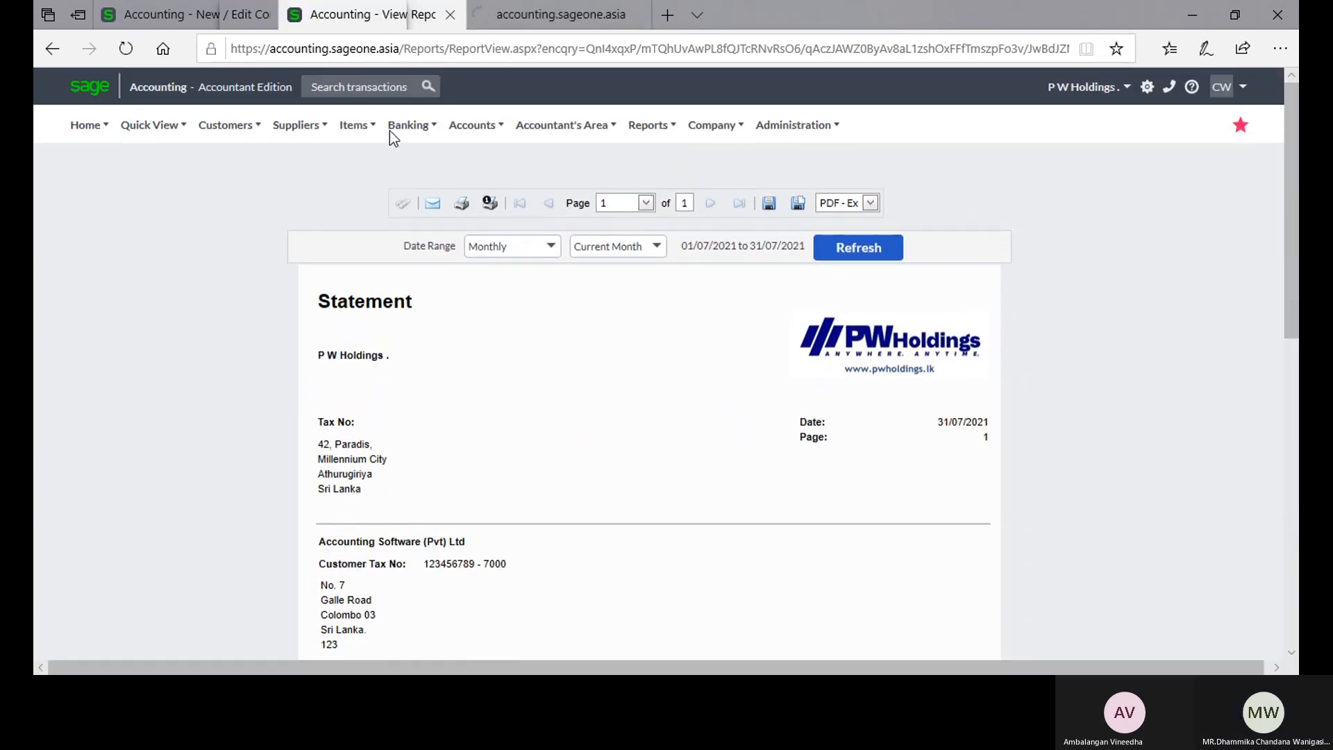
mouse_move(229, 124)
mouse_move(236, 221)
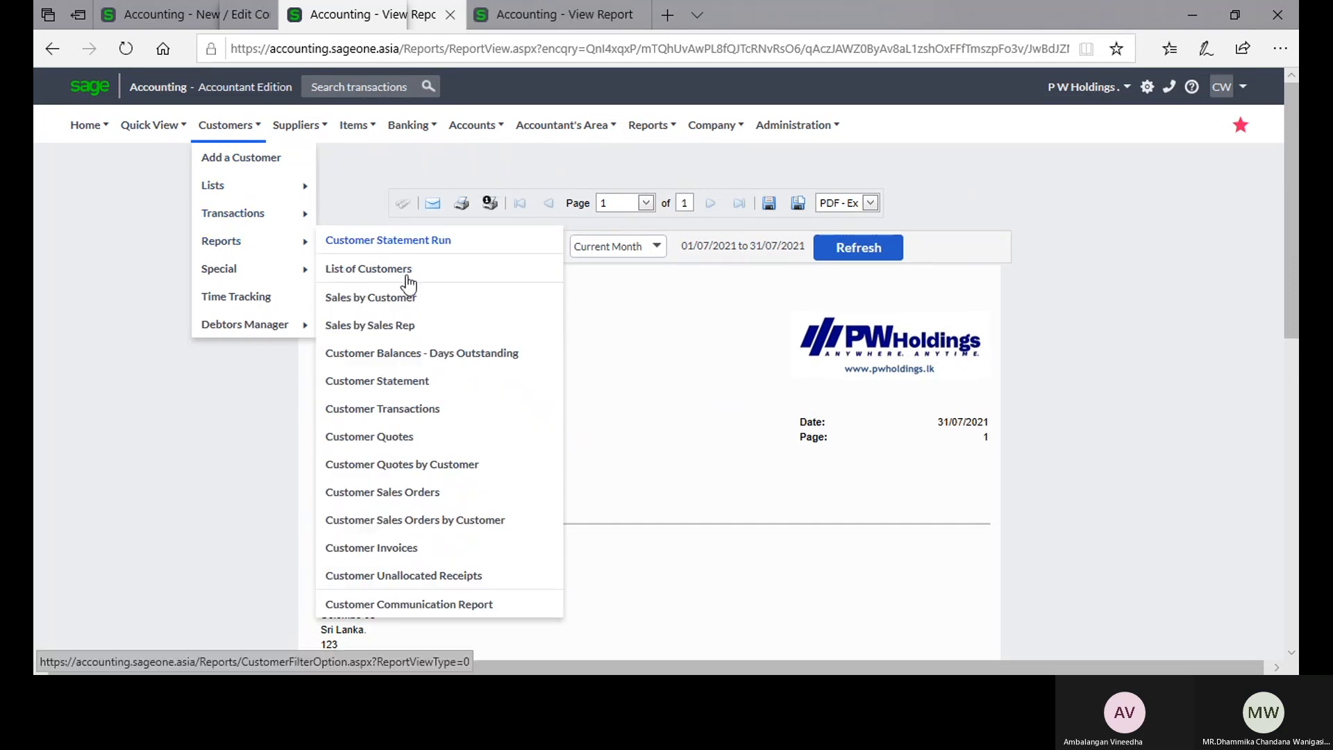
click(406, 395)
click(617, 19)
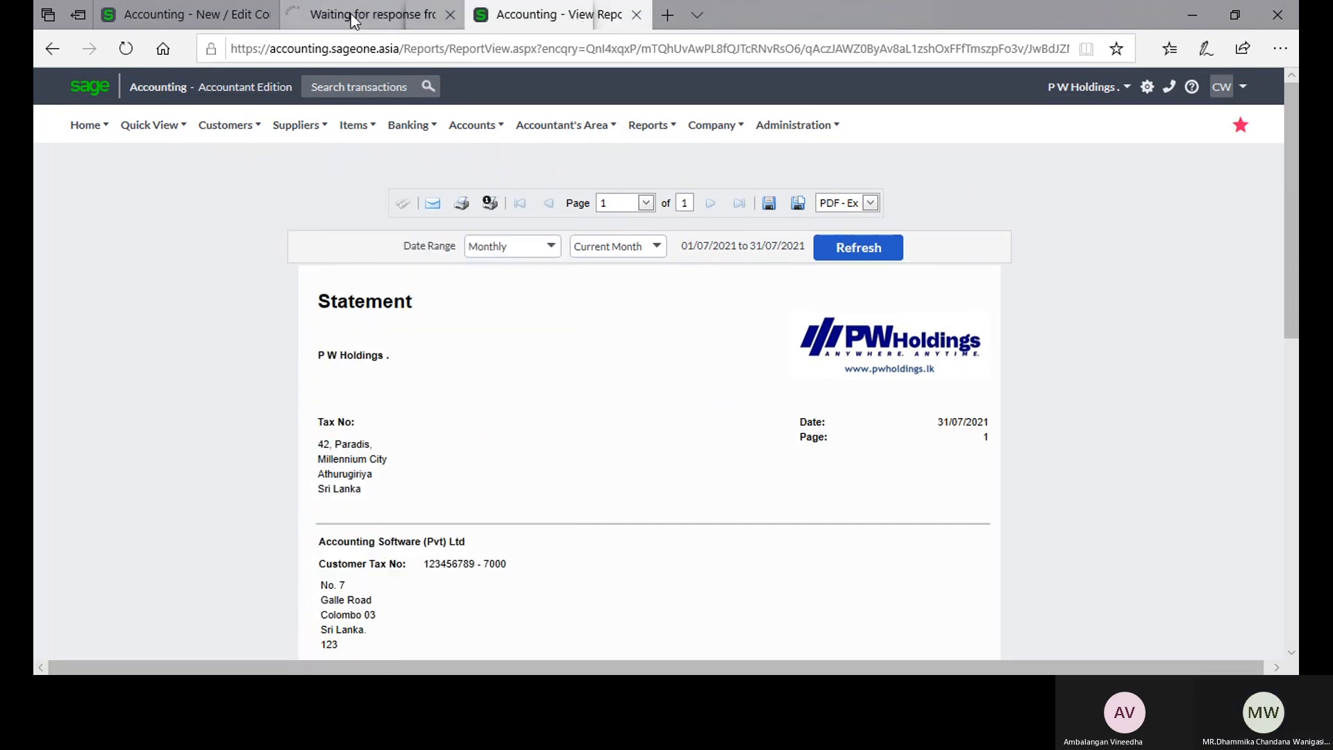
click(351, 18)
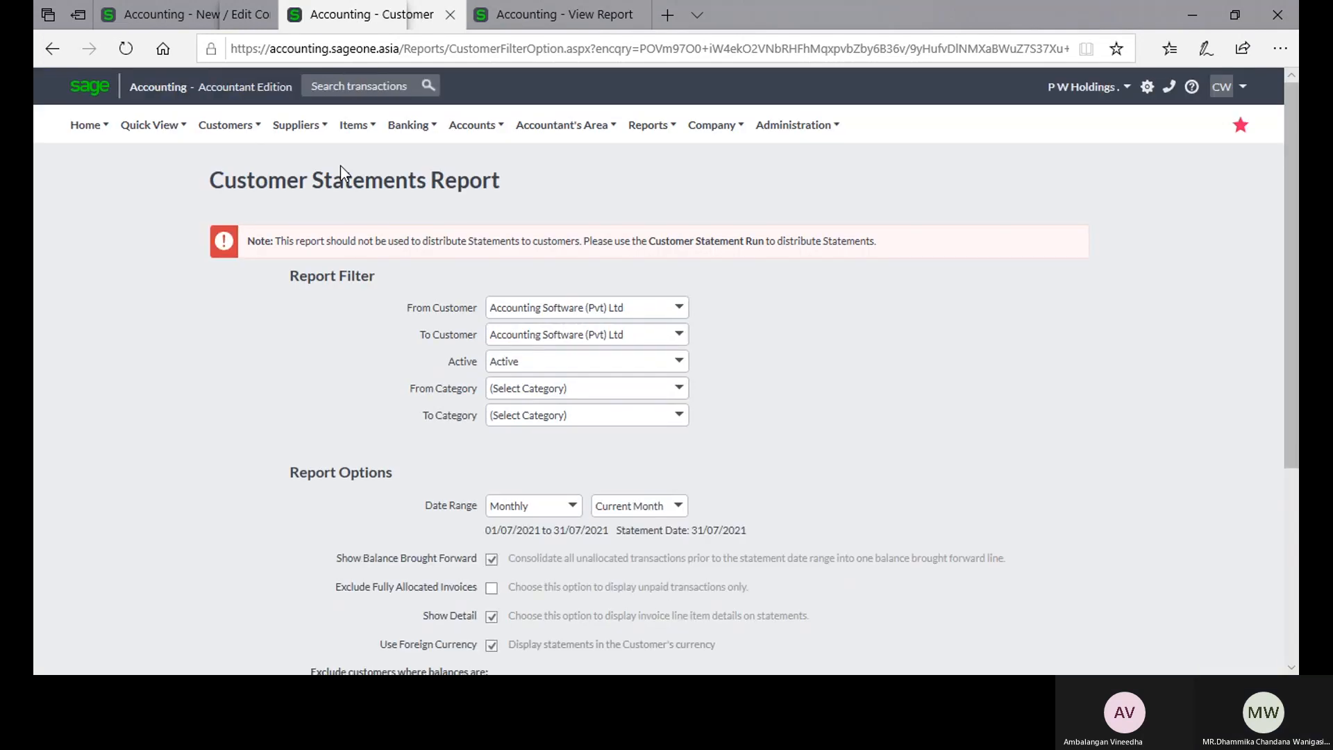
Step: Generate the Customer Balances - Days Outstanding report for all customers in the duplicated statement tab
click(536, 16)
mouse_move(227, 126)
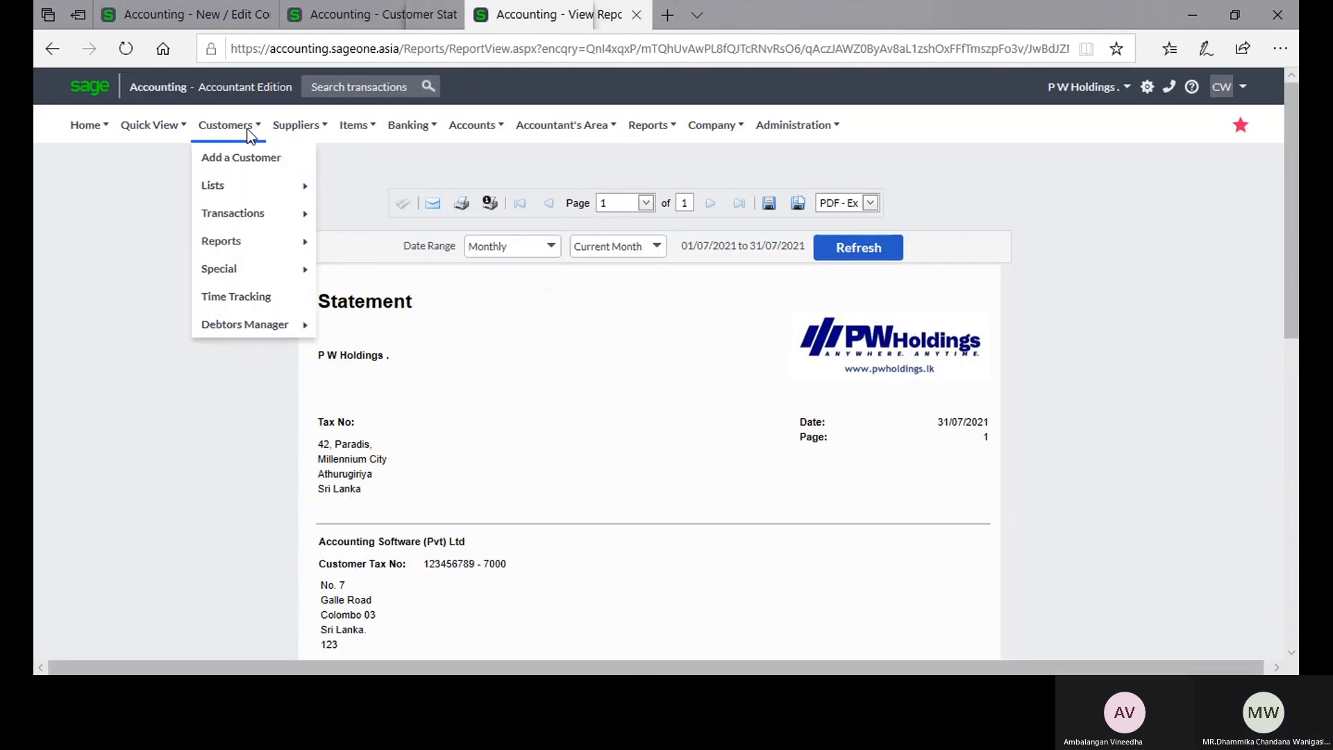
mouse_move(230, 243)
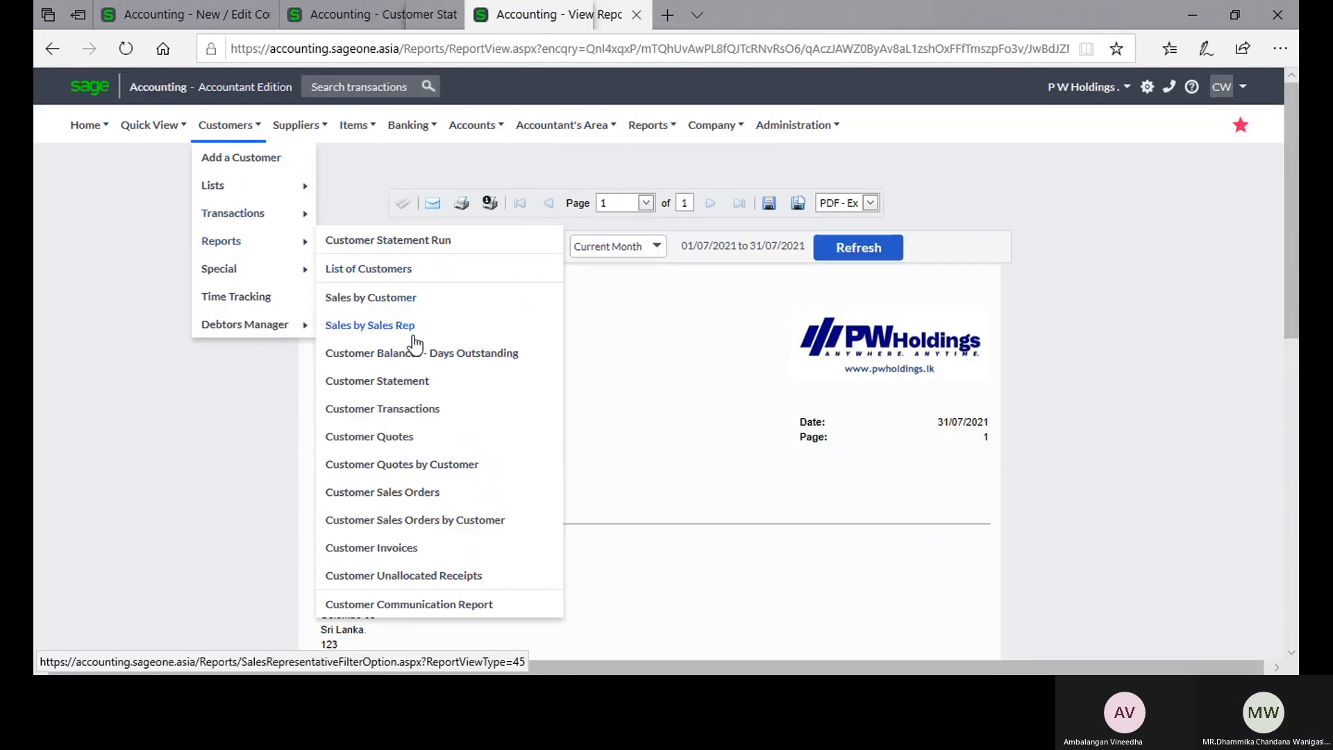
click(416, 364)
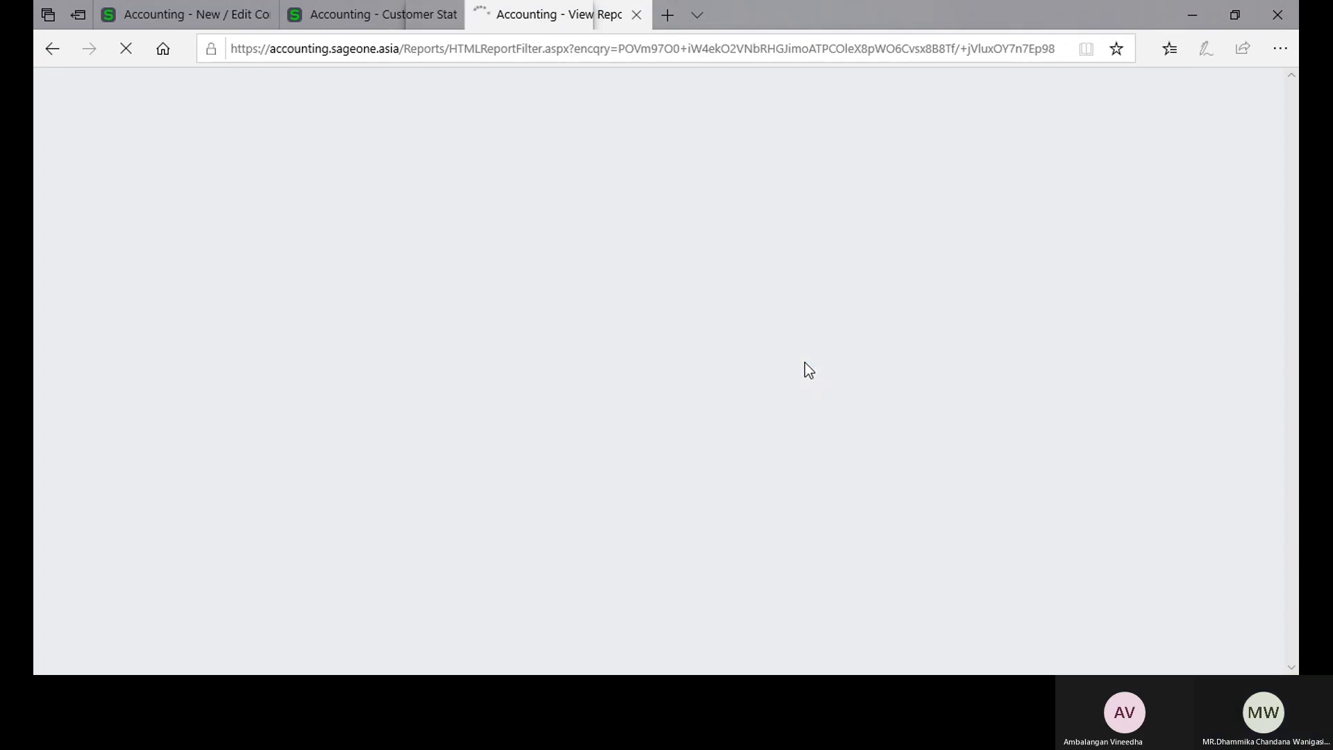
click(488, 404)
click(561, 360)
click(627, 459)
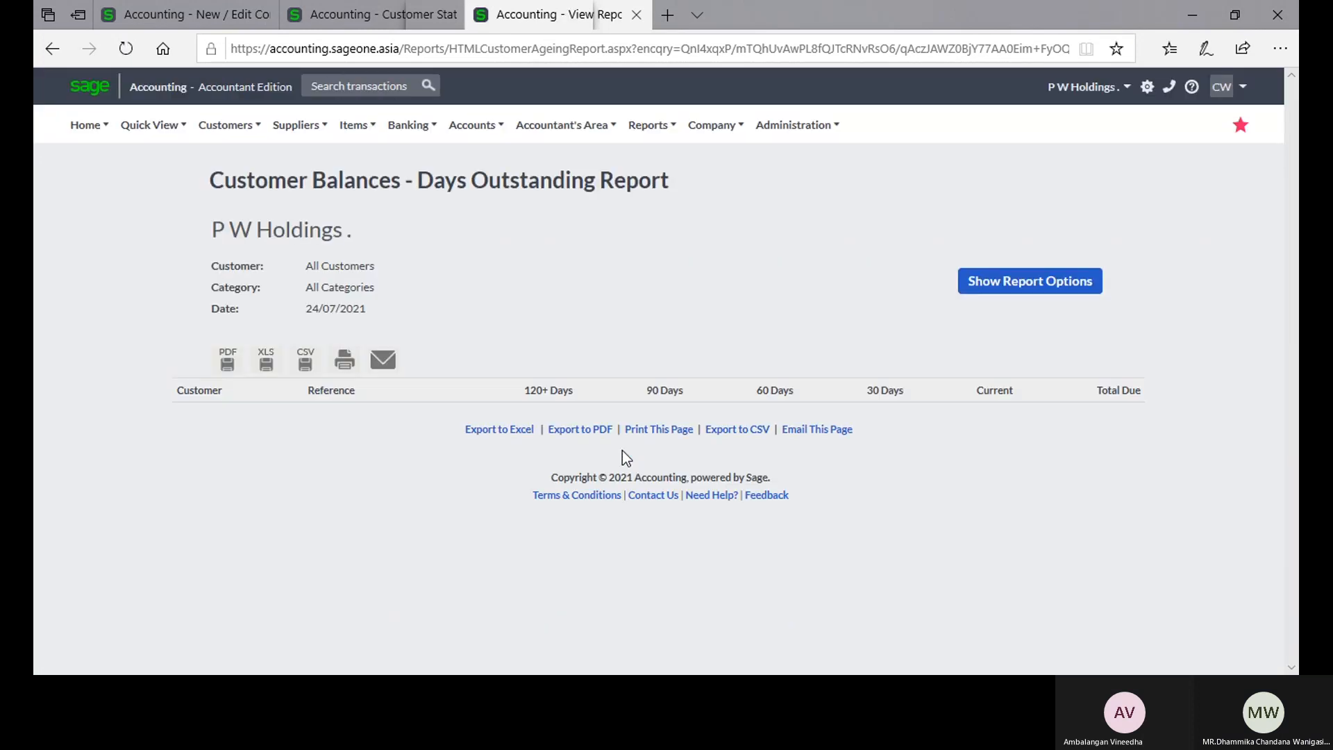
Step: Examine each customer's ageing balances in the Days Outstanding report, from the first customer down to the grand total
scroll(623, 453, down, 2)
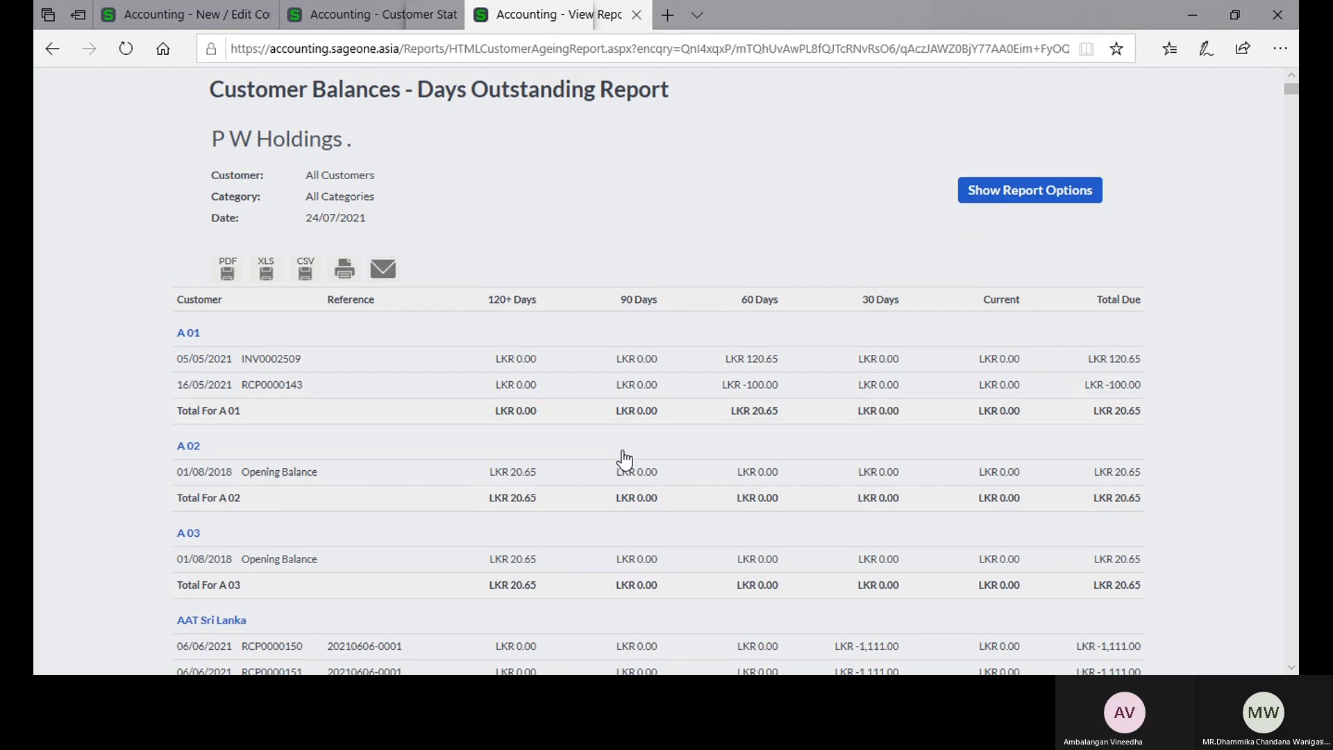
scroll(627, 485, down, 5)
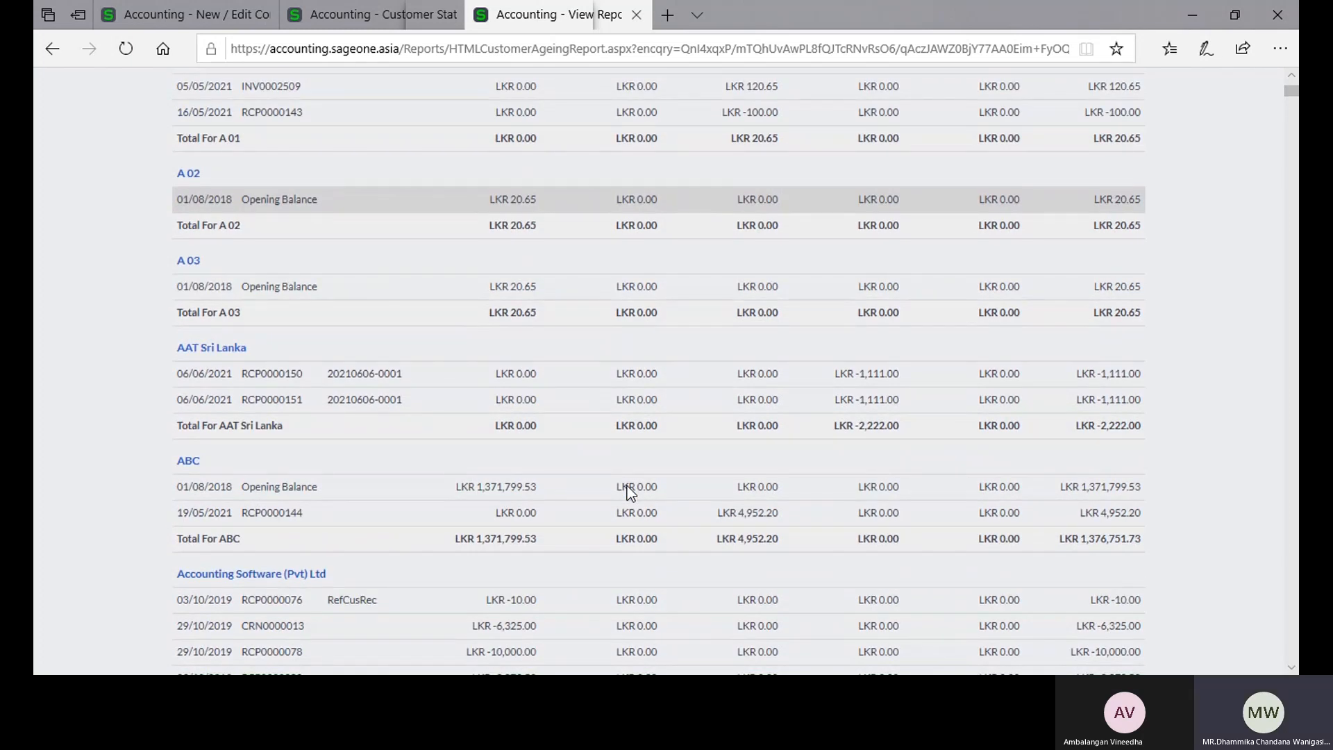
scroll(628, 490, down, 15)
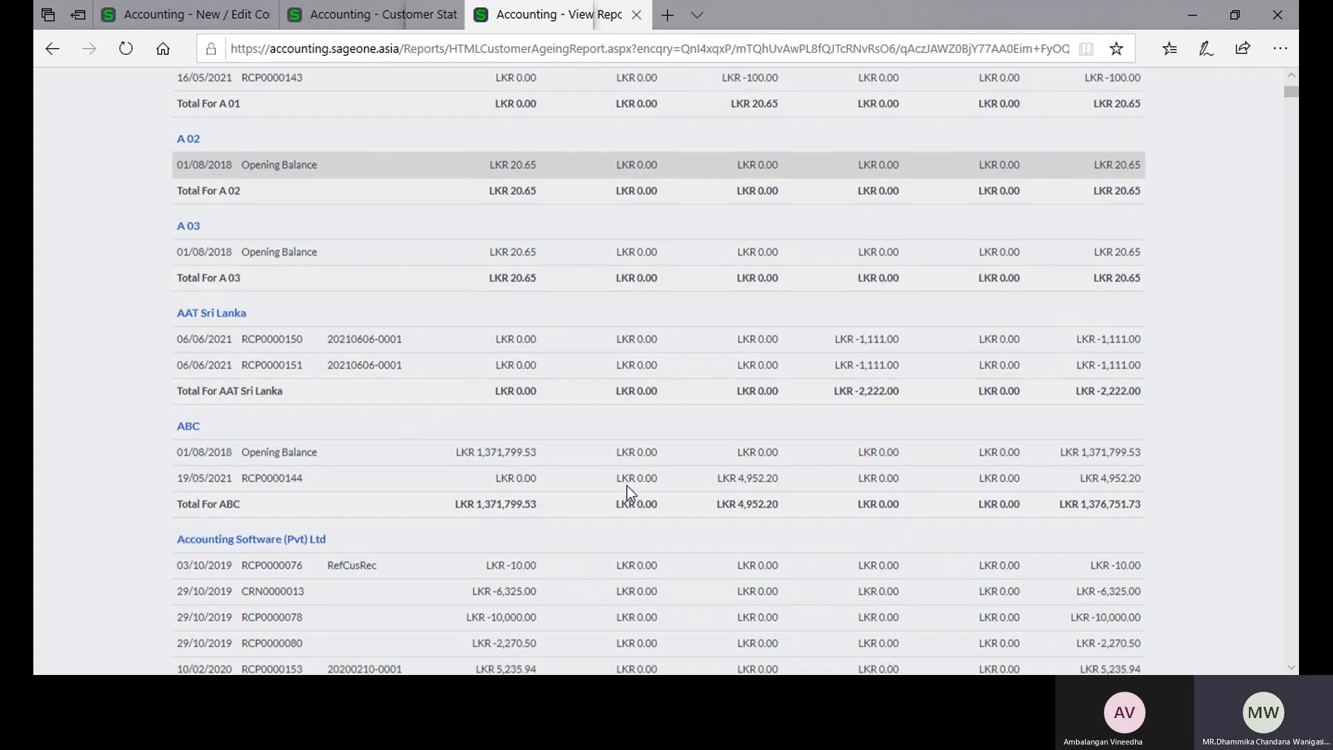
scroll(628, 488, down, 15)
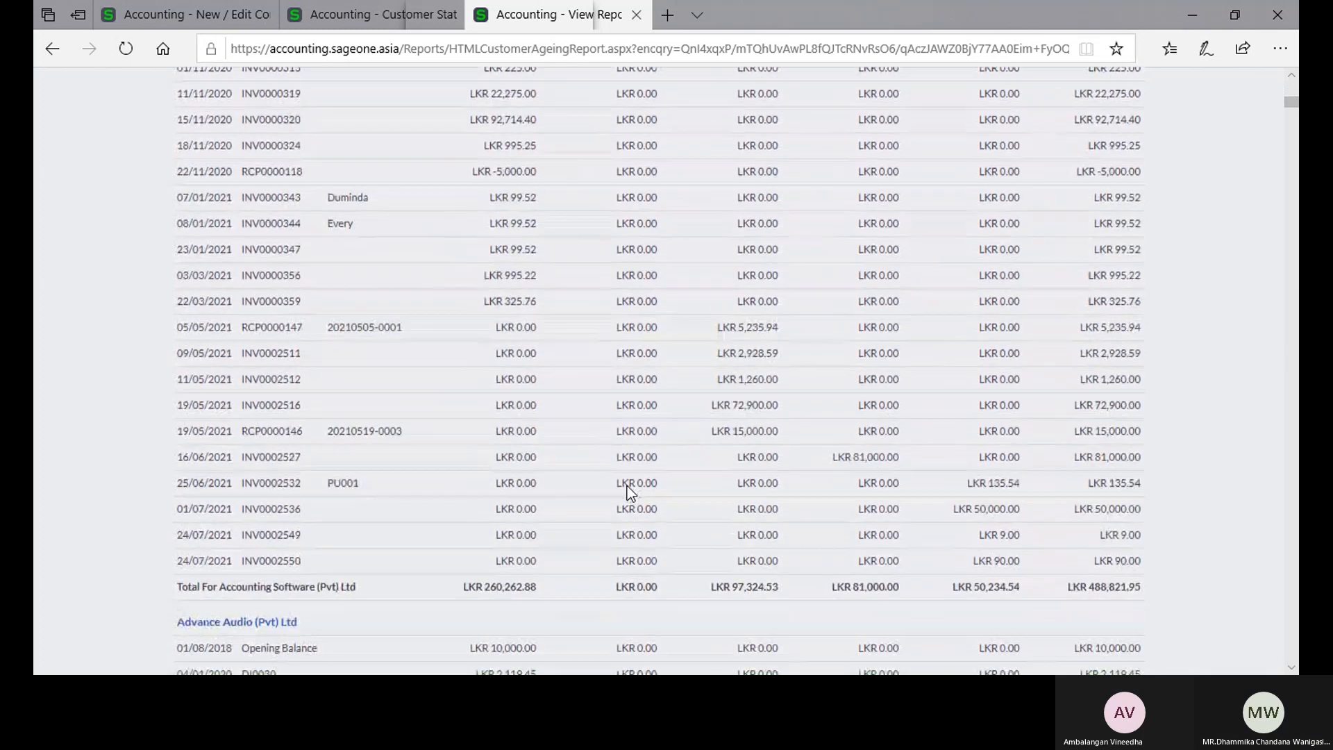
scroll(627, 488, down, 6)
scroll(630, 493, down, 4)
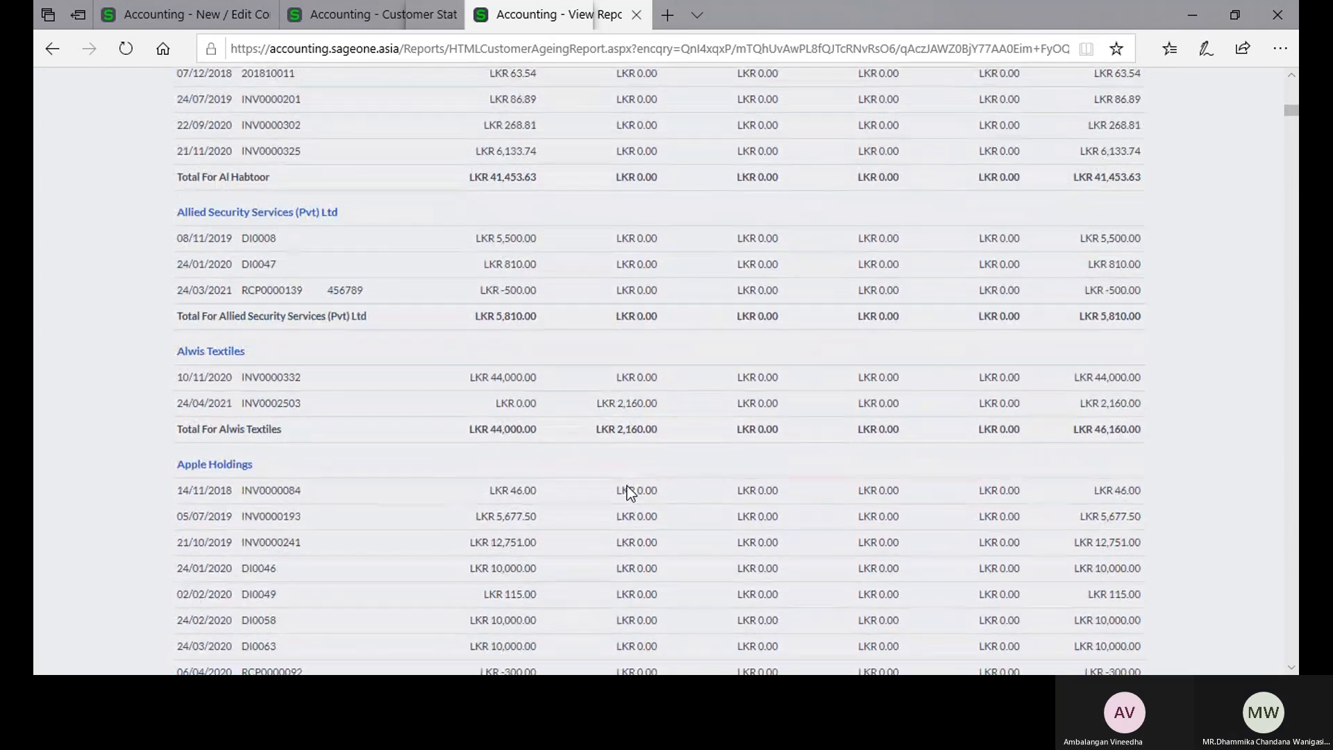
scroll(629, 492, down, 9)
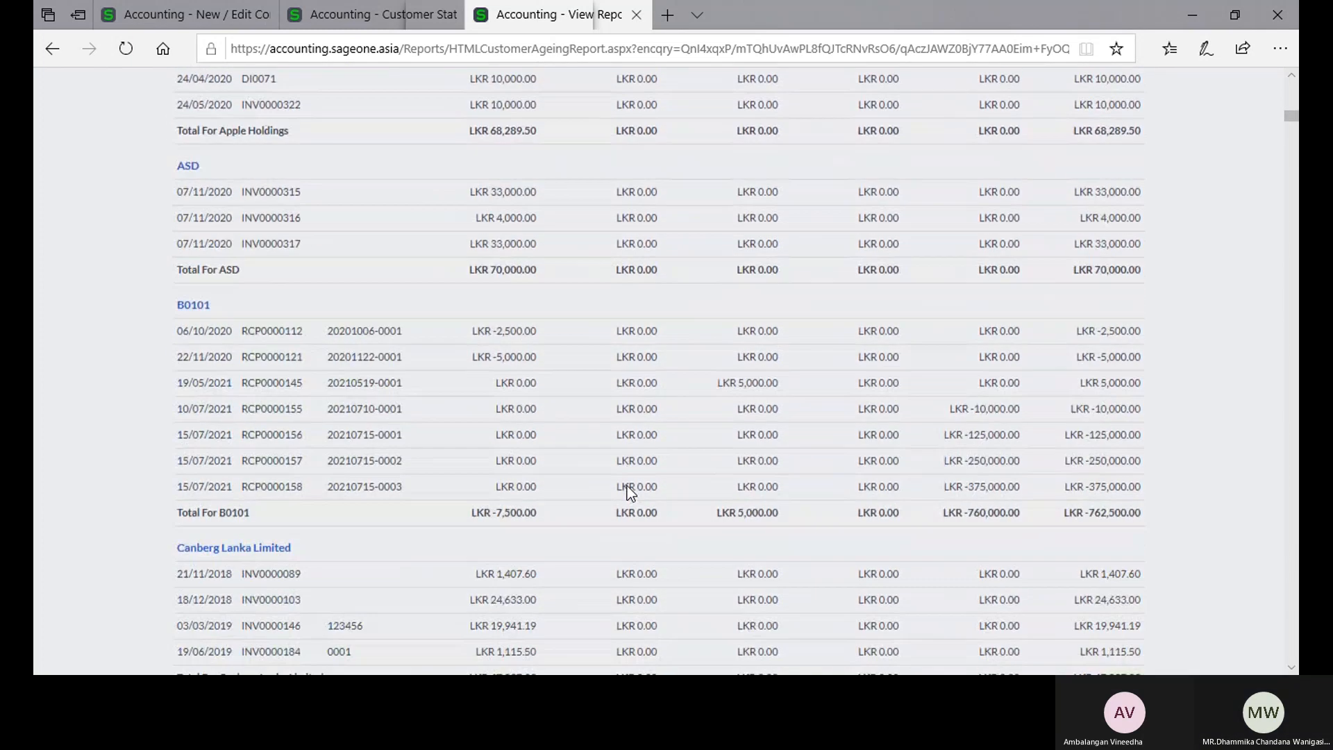
scroll(627, 486, down, 9)
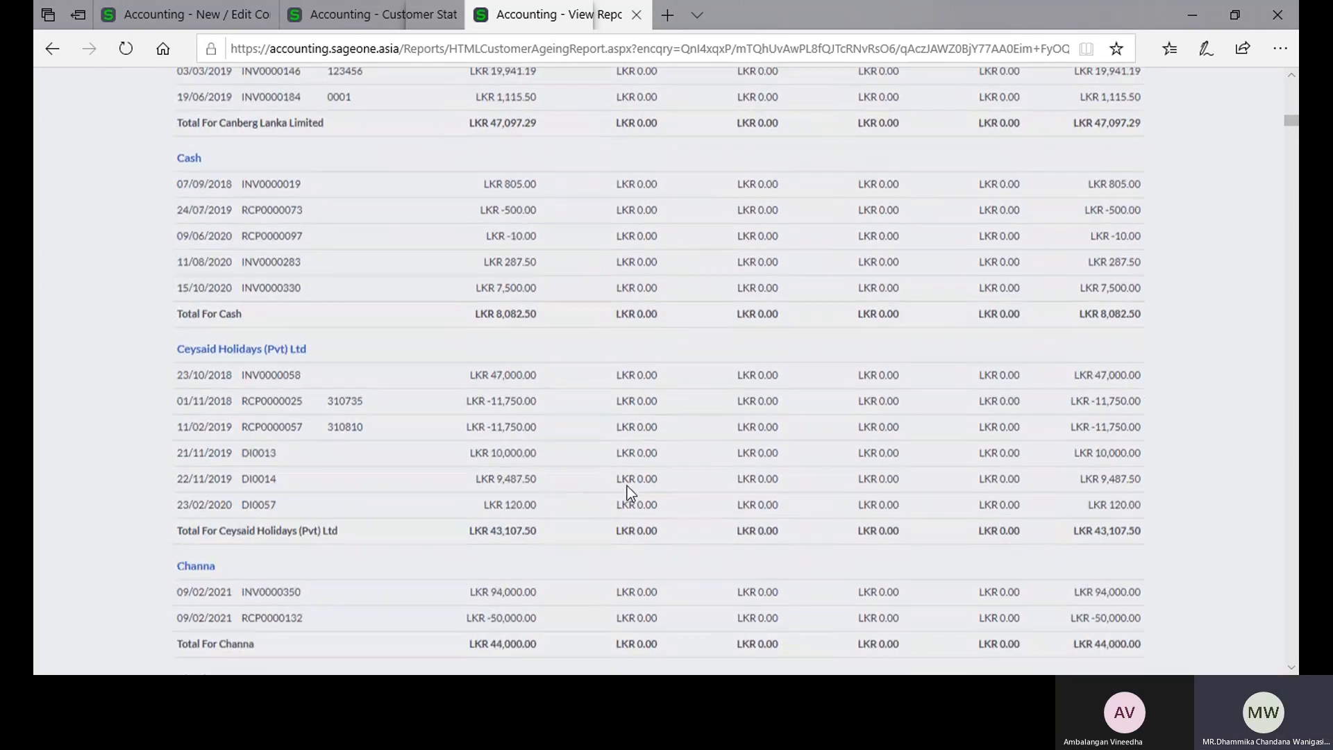
scroll(628, 488, down, 10)
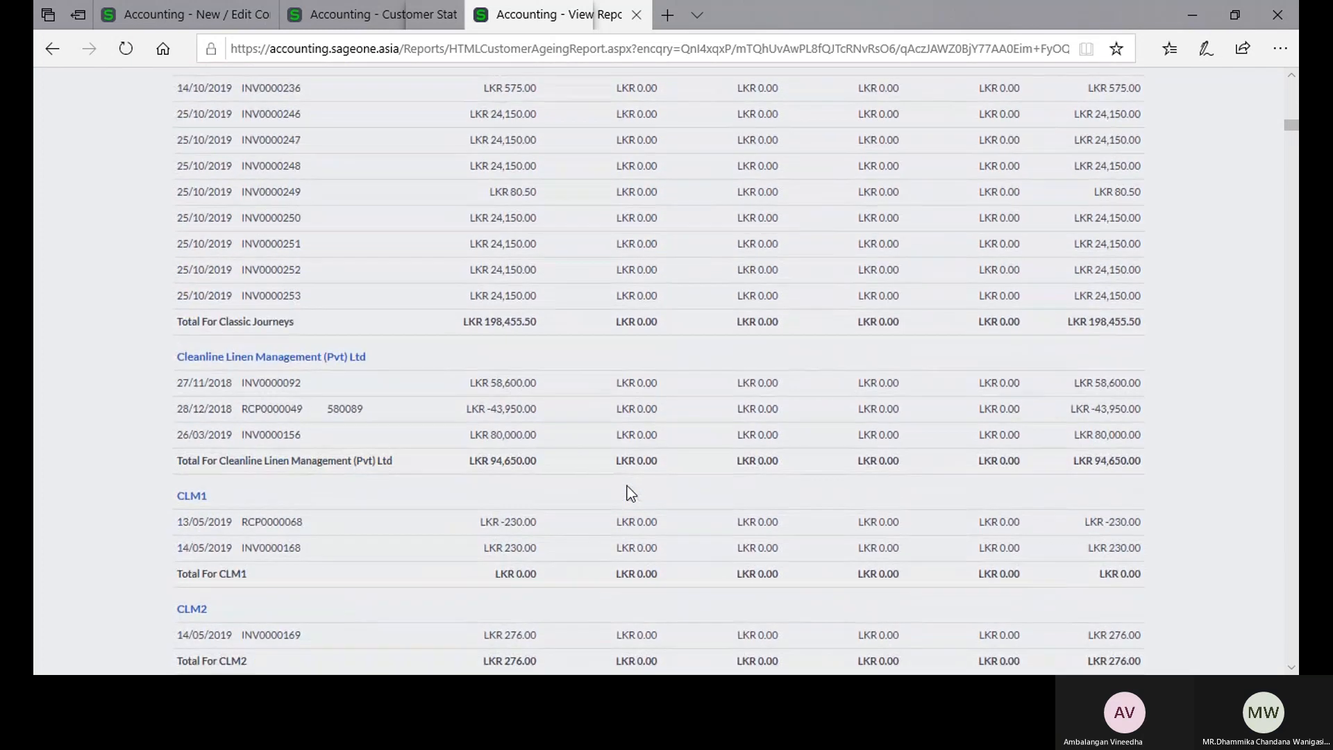
scroll(627, 486, down, 4)
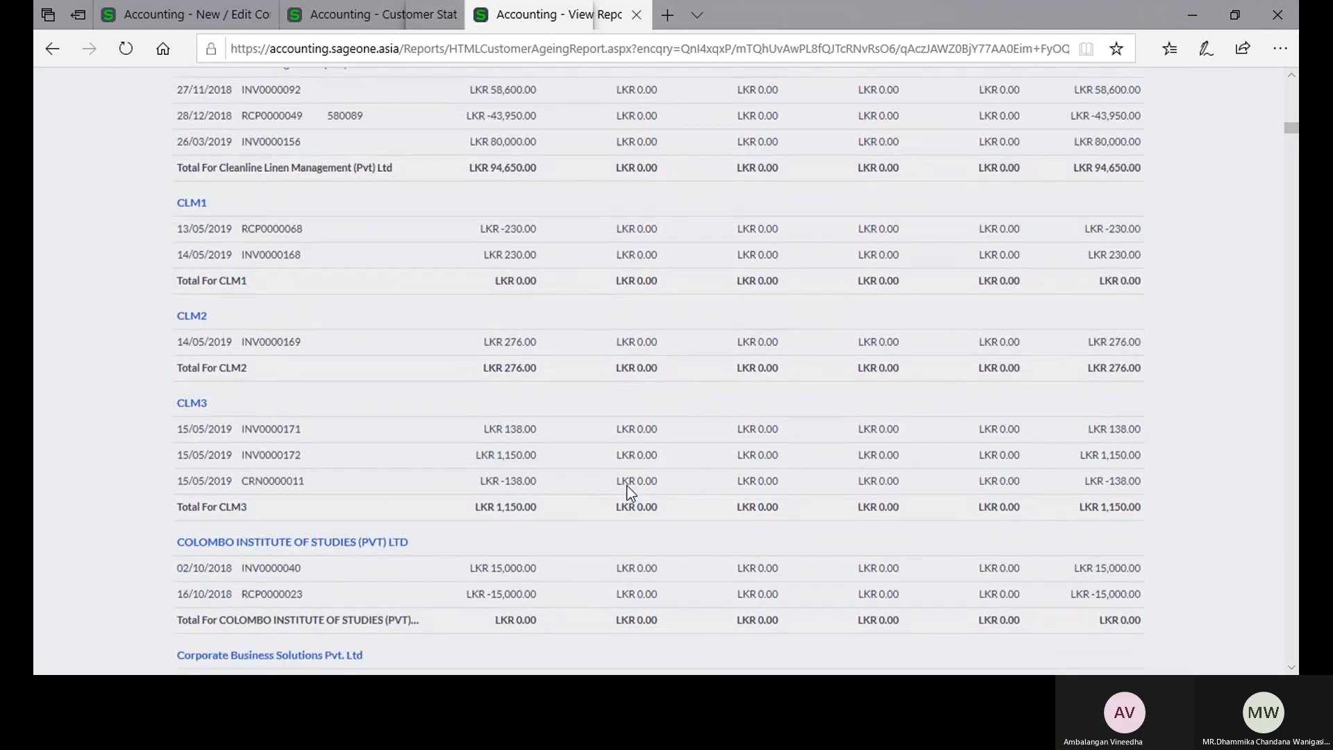
scroll(627, 486, down, 5)
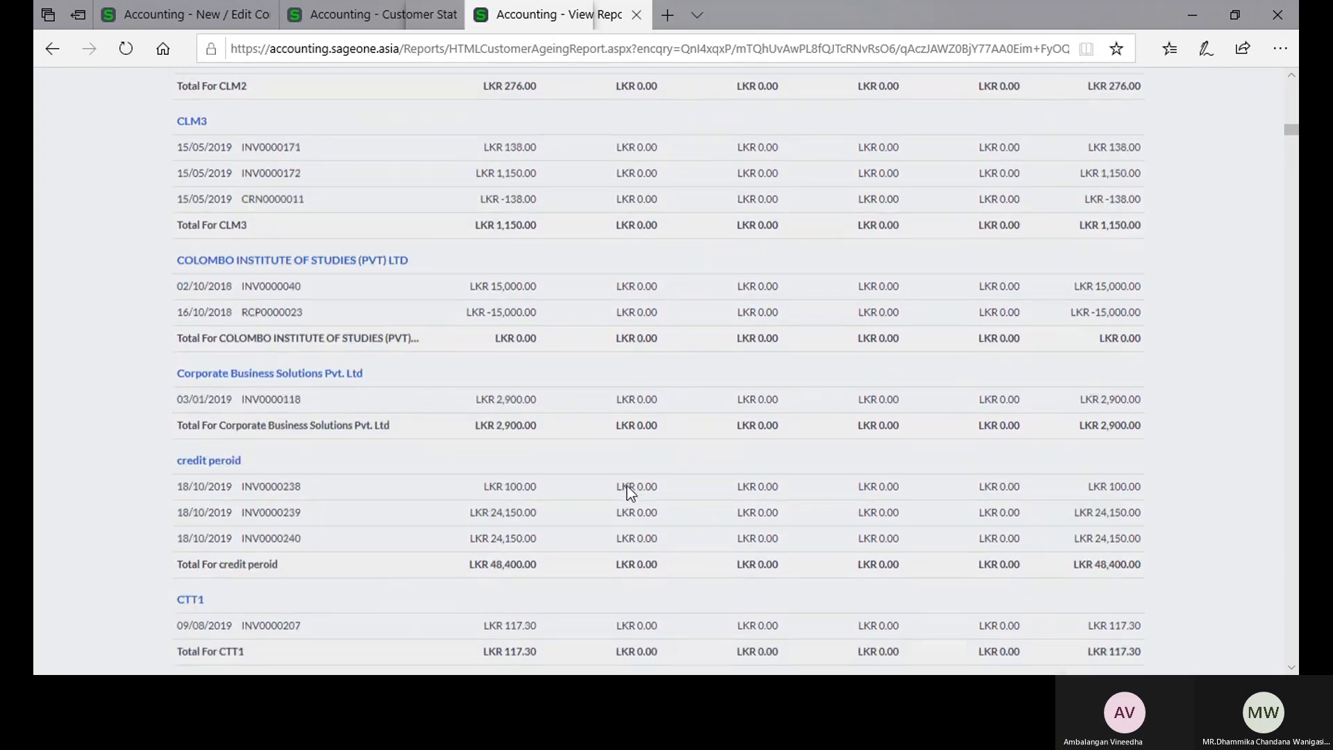
scroll(627, 486, down, 12)
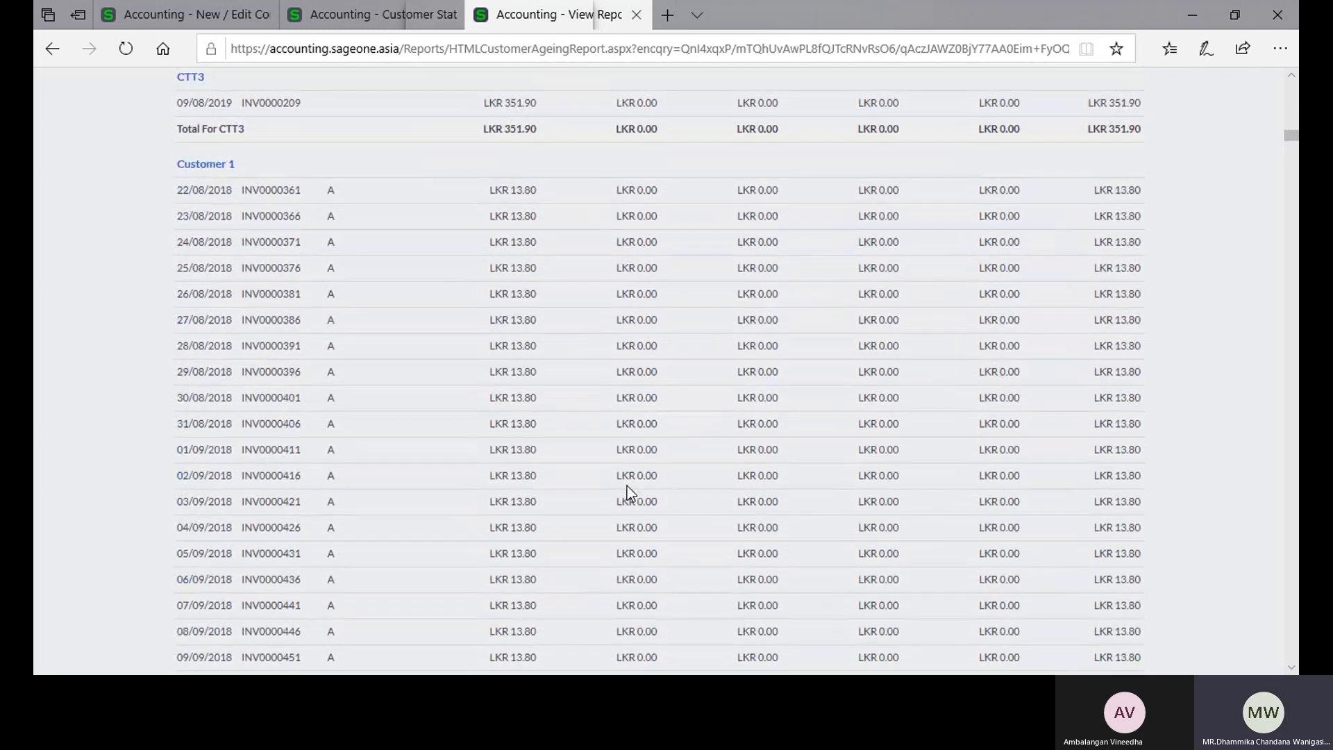
scroll(627, 486, down, 20)
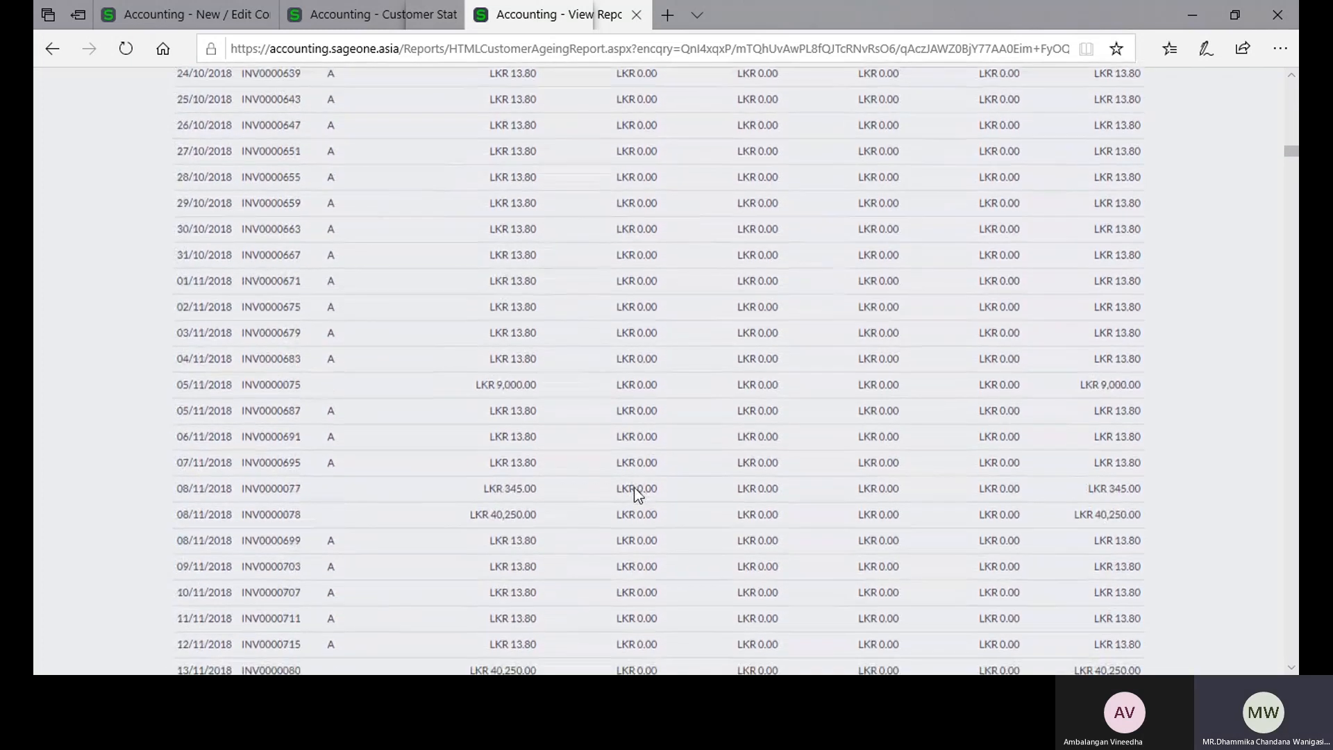
drag(1293, 156, 1291, 400)
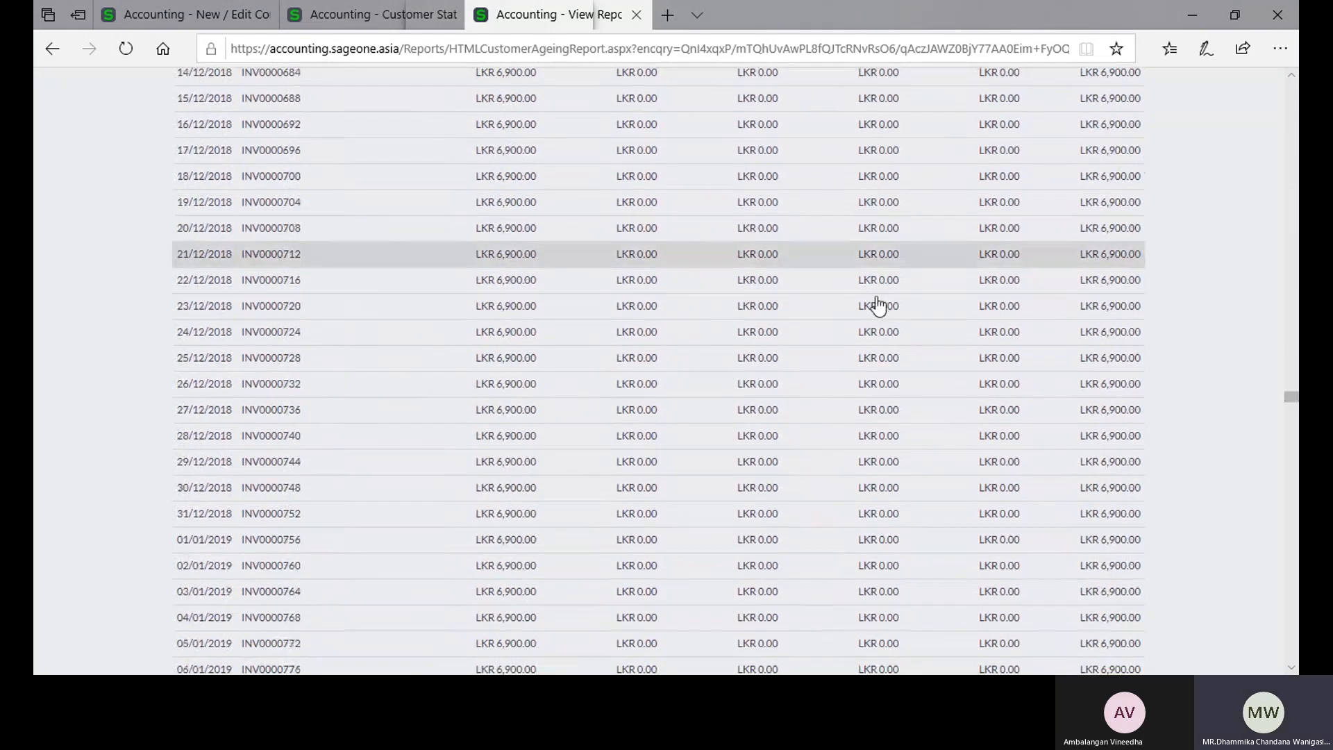
drag(1291, 403, 1294, 601)
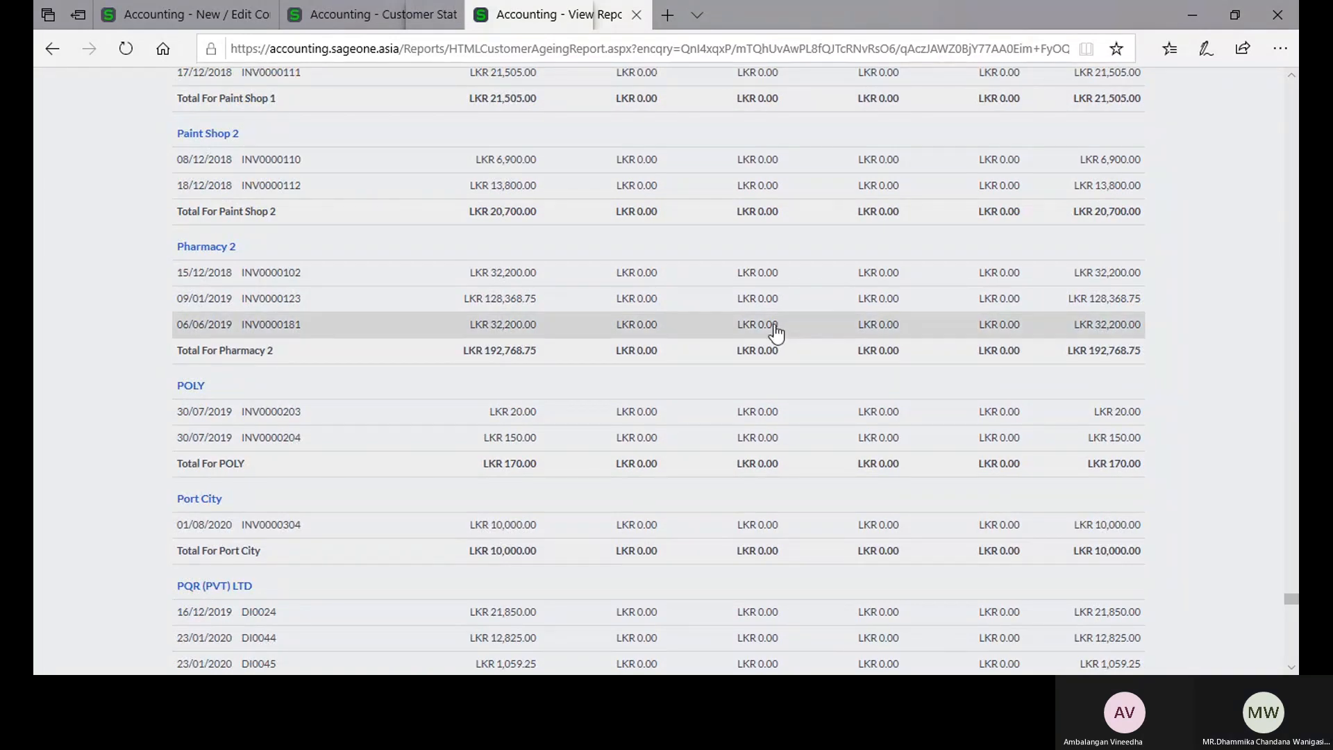
scroll(777, 334, up, 3)
scroll(774, 326, down, 15)
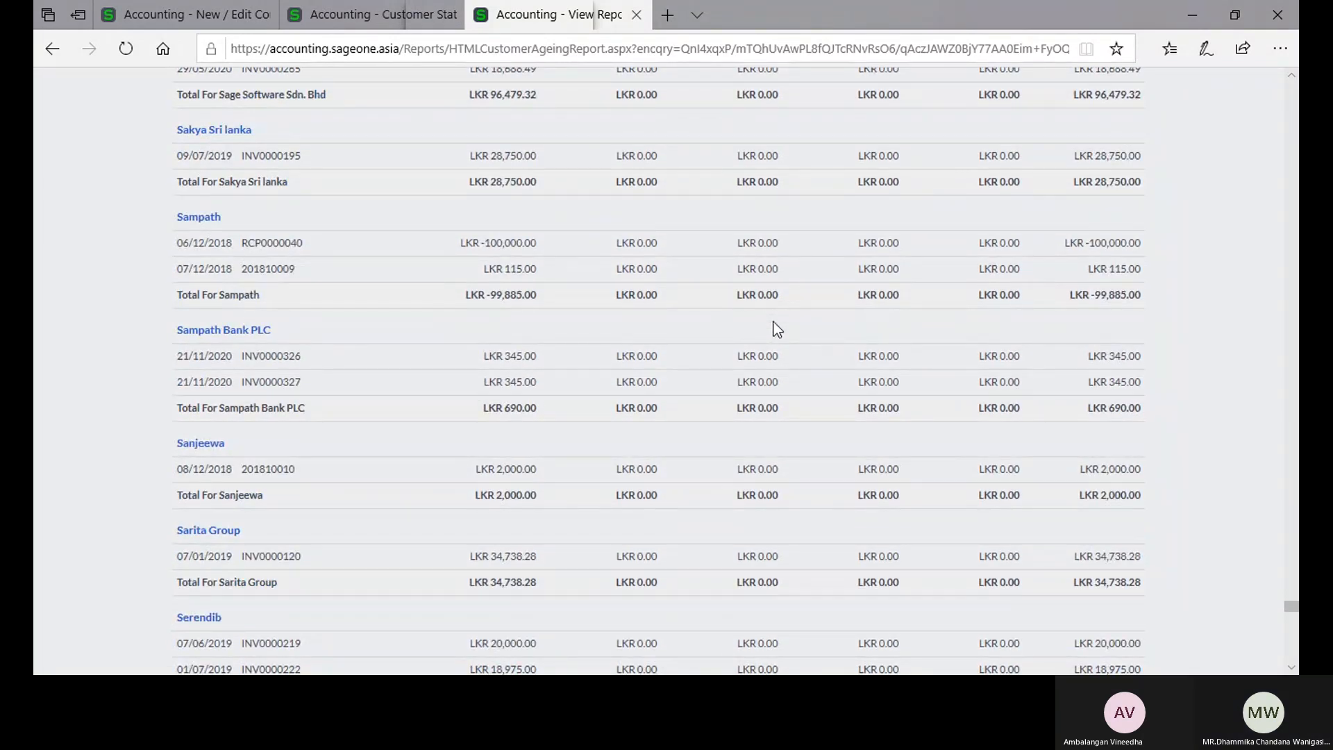
scroll(777, 329, down, 9)
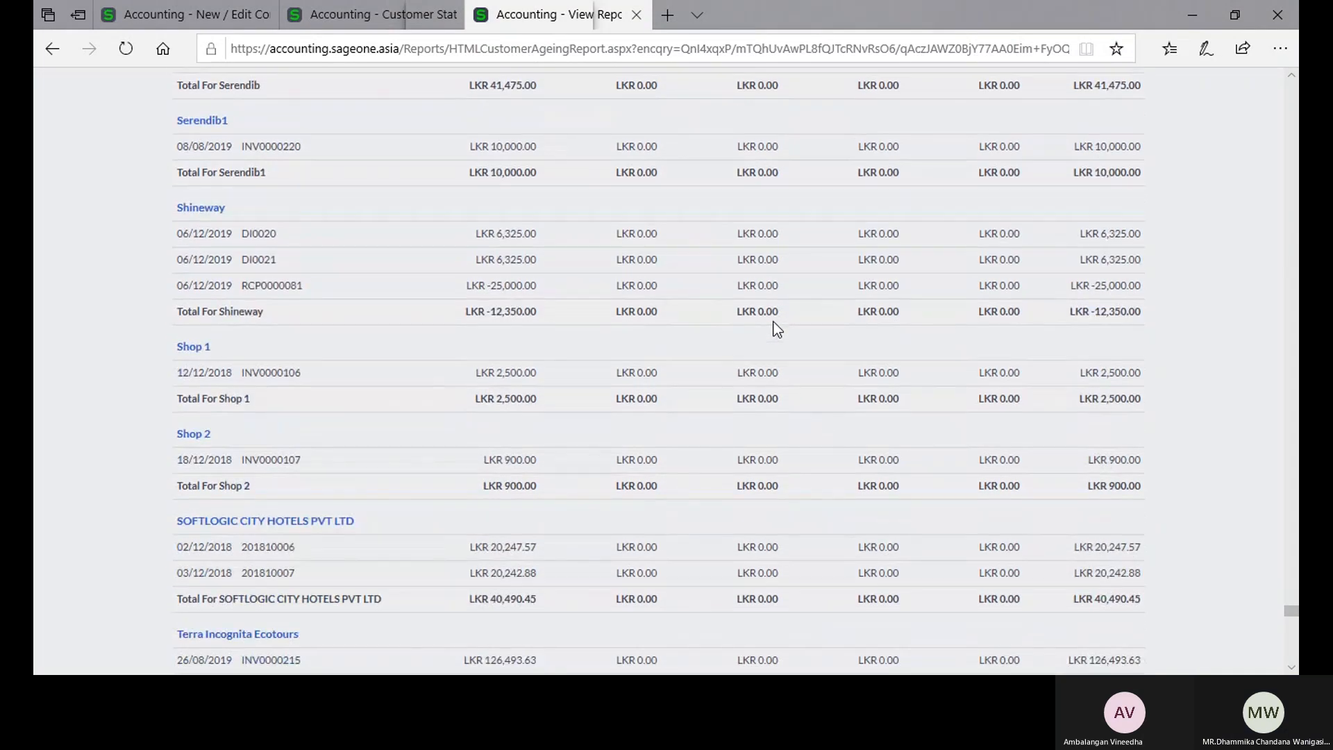
scroll(777, 329, down, 18)
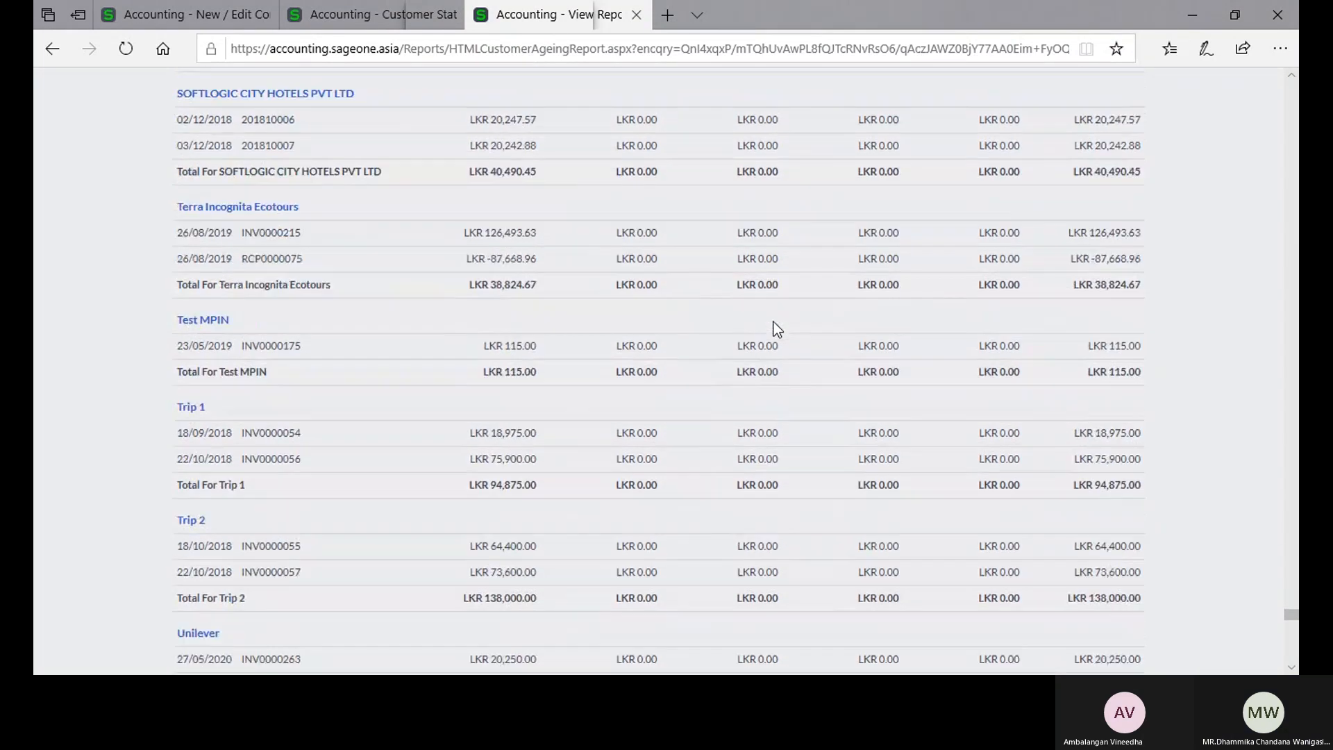
scroll(777, 329, down, 5)
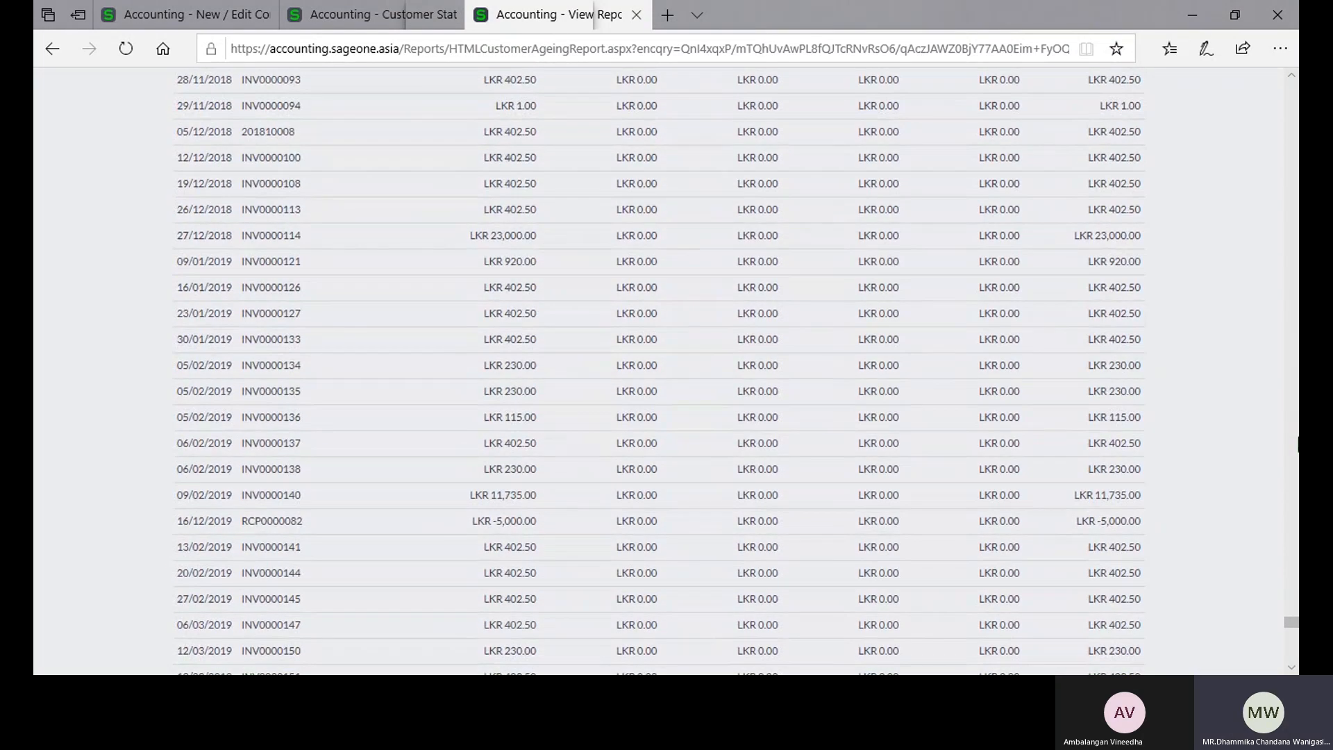
drag(1287, 622, 1293, 665)
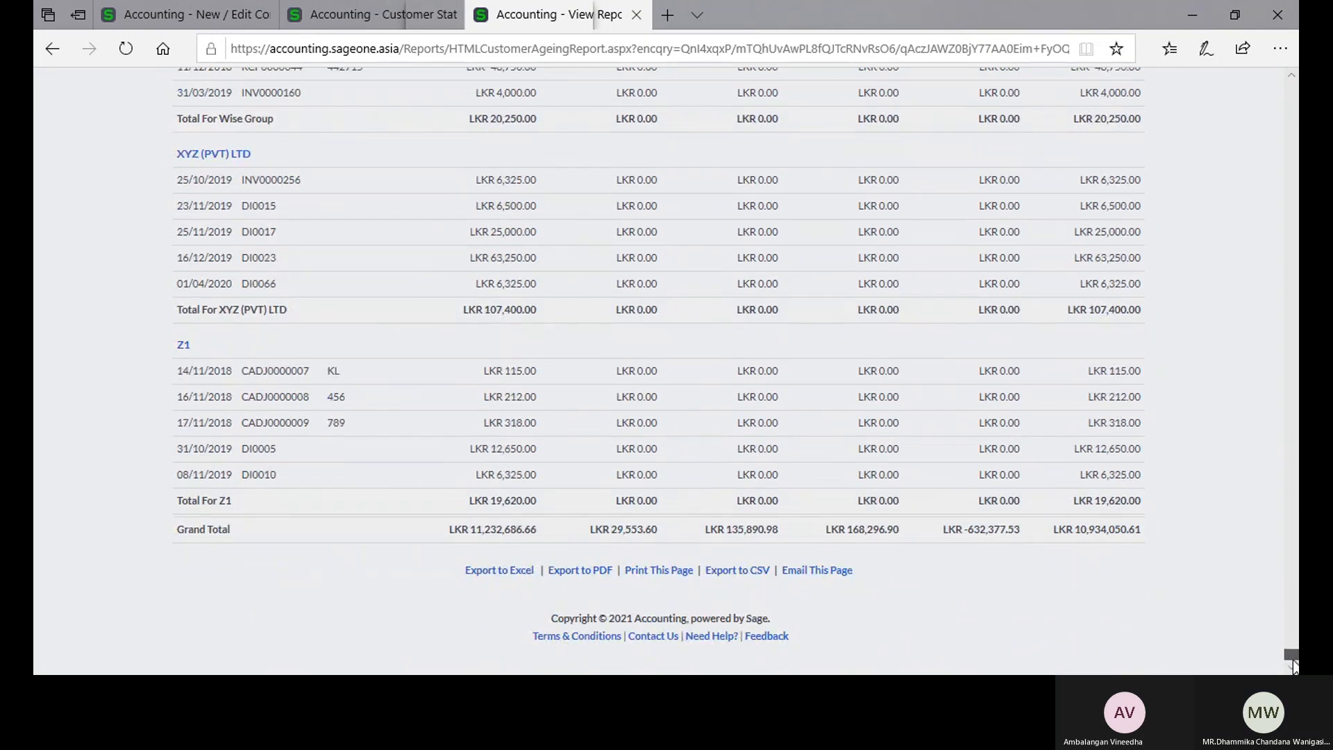
Step: Return to the start of the Days Outstanding report and check the ageing balances of customer A 01
drag(1293, 665, 1291, 87)
scroll(735, 319, down, 4)
scroll(733, 311, up, 3)
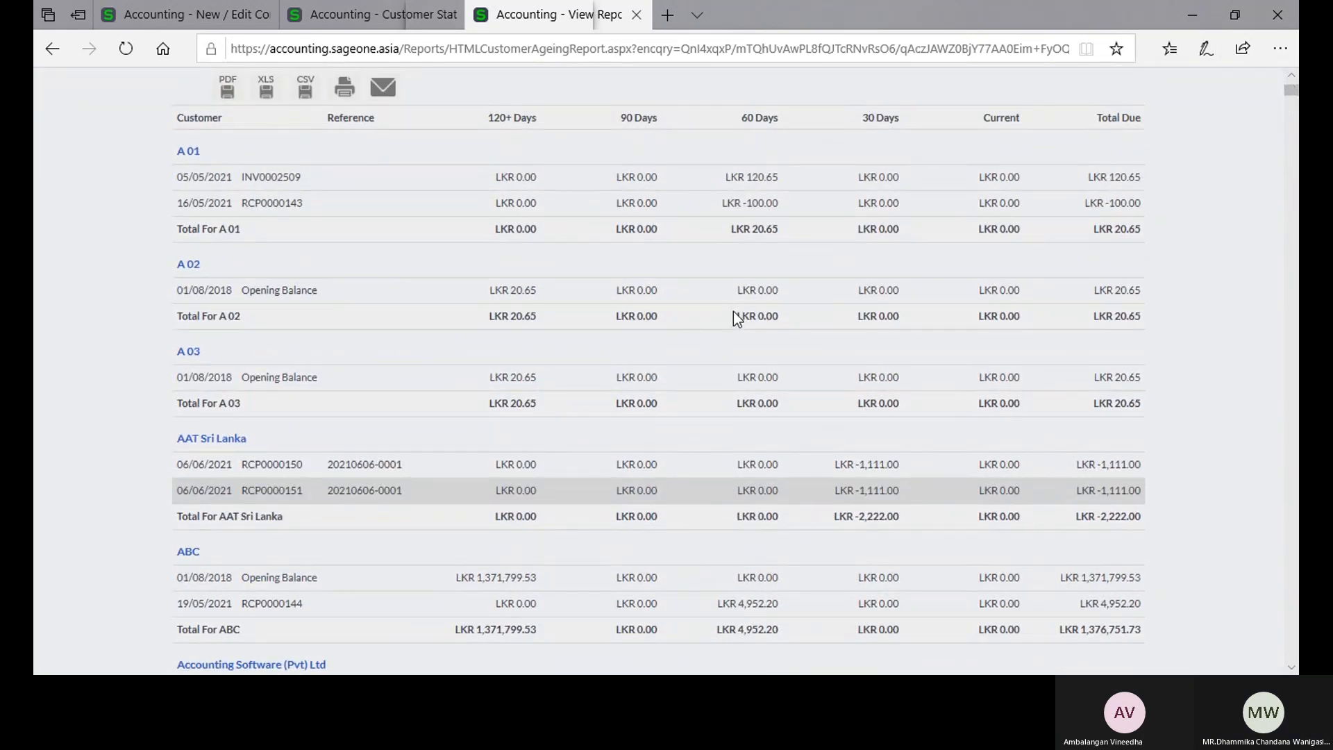
scroll(733, 311, up, 2)
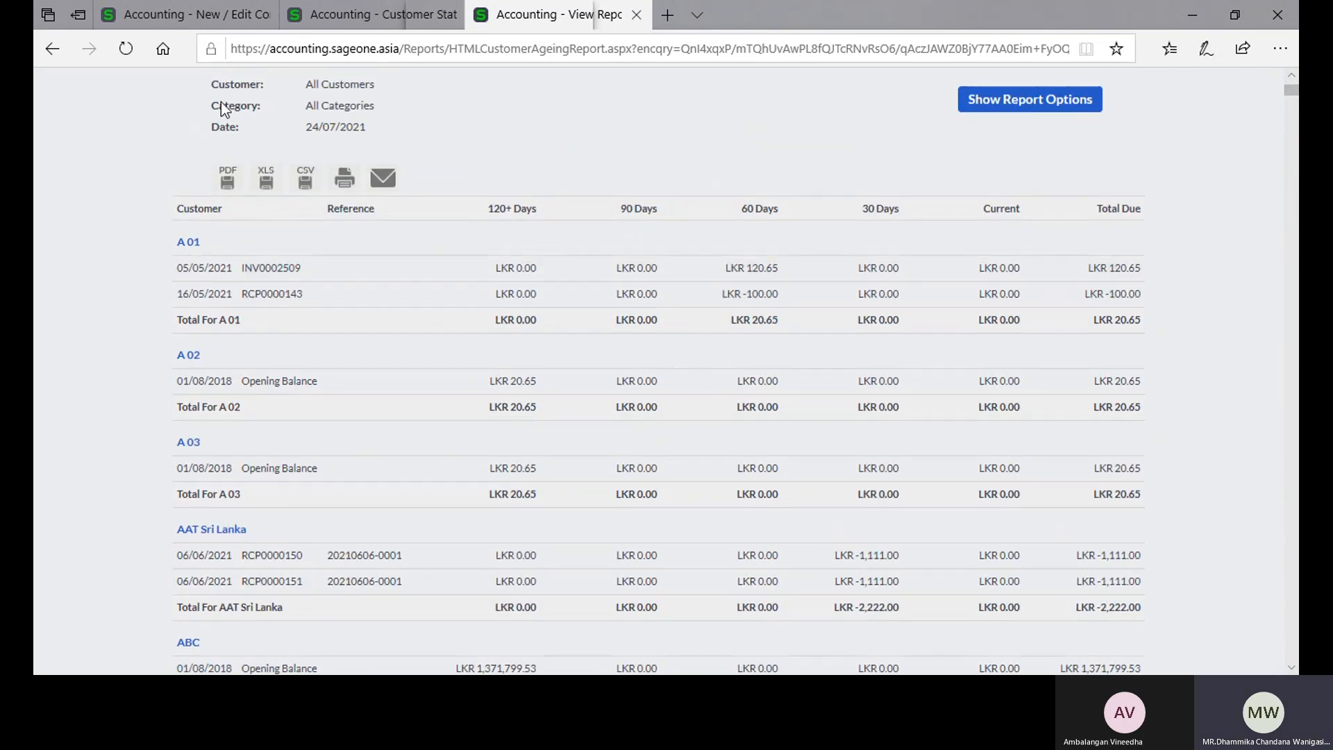
Step: Try to view the current-month customer statement for A 01, and return to the statement report options
click(335, 11)
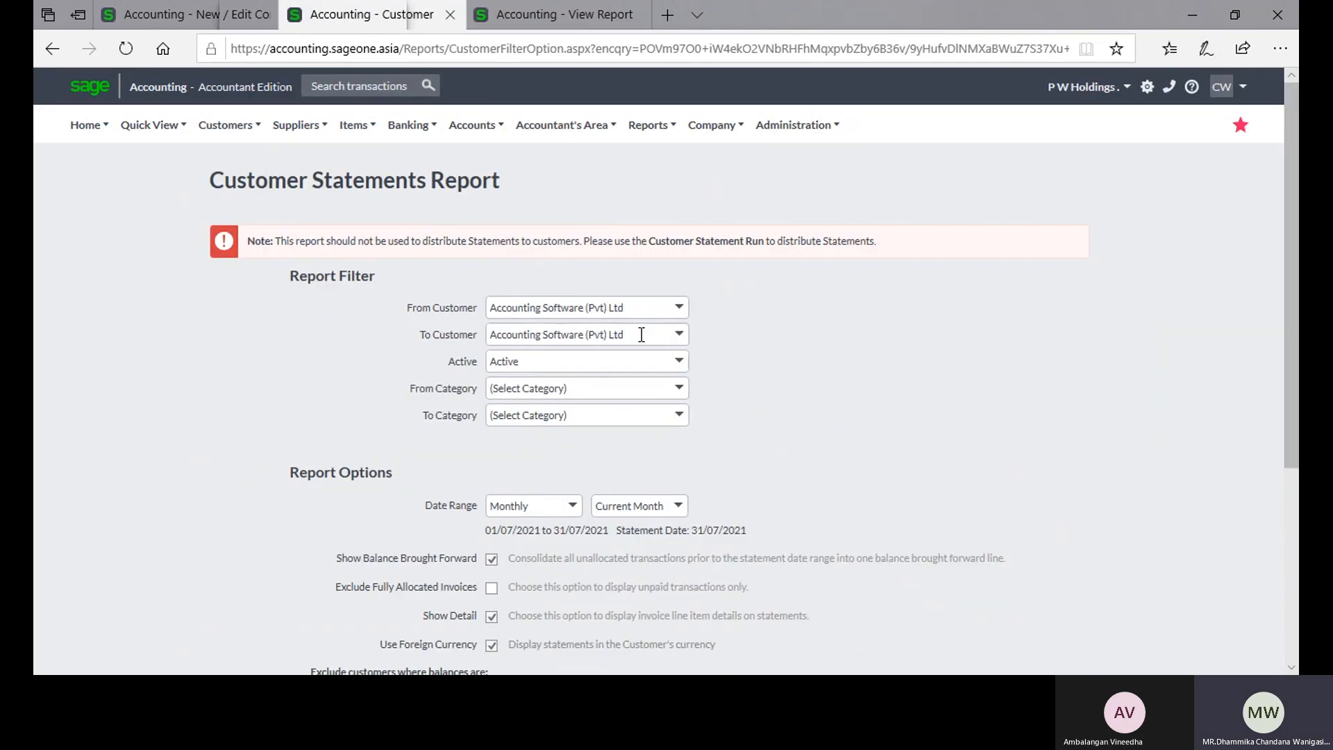
click(679, 308)
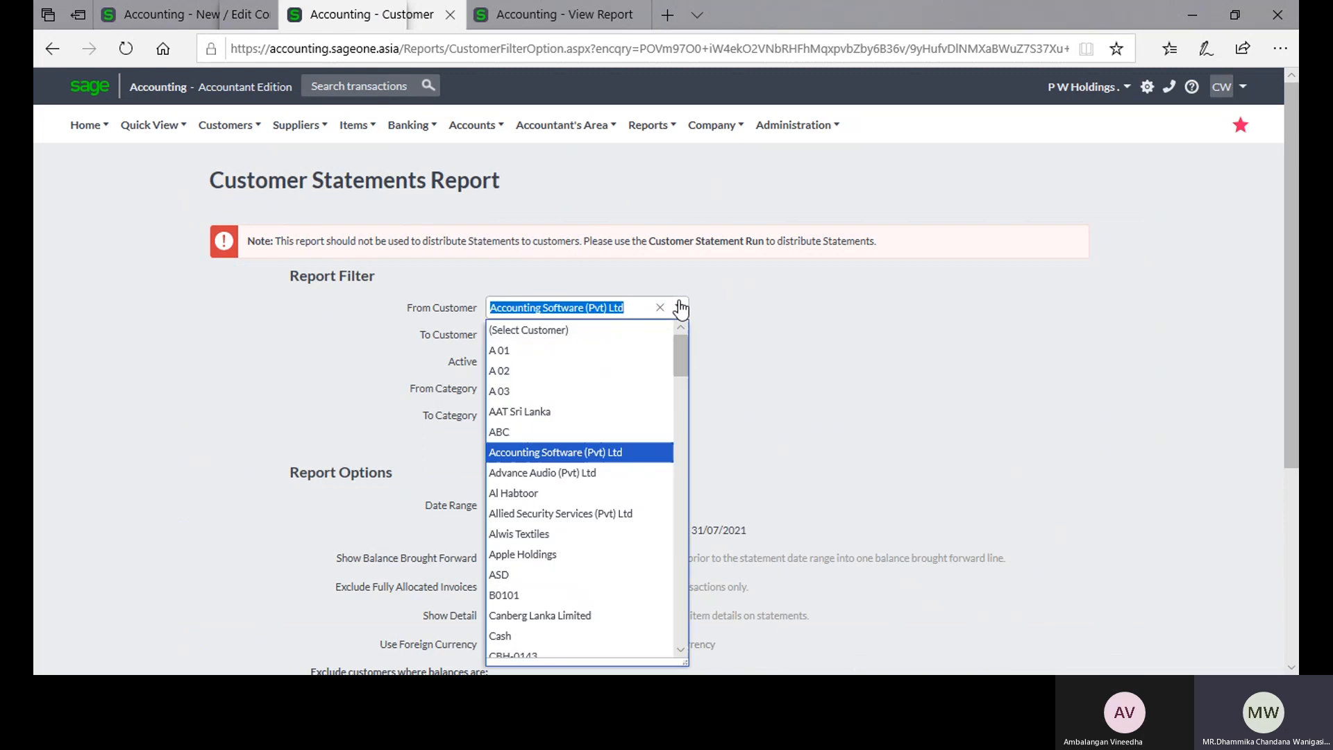
click(545, 354)
scroll(735, 382, down, 5)
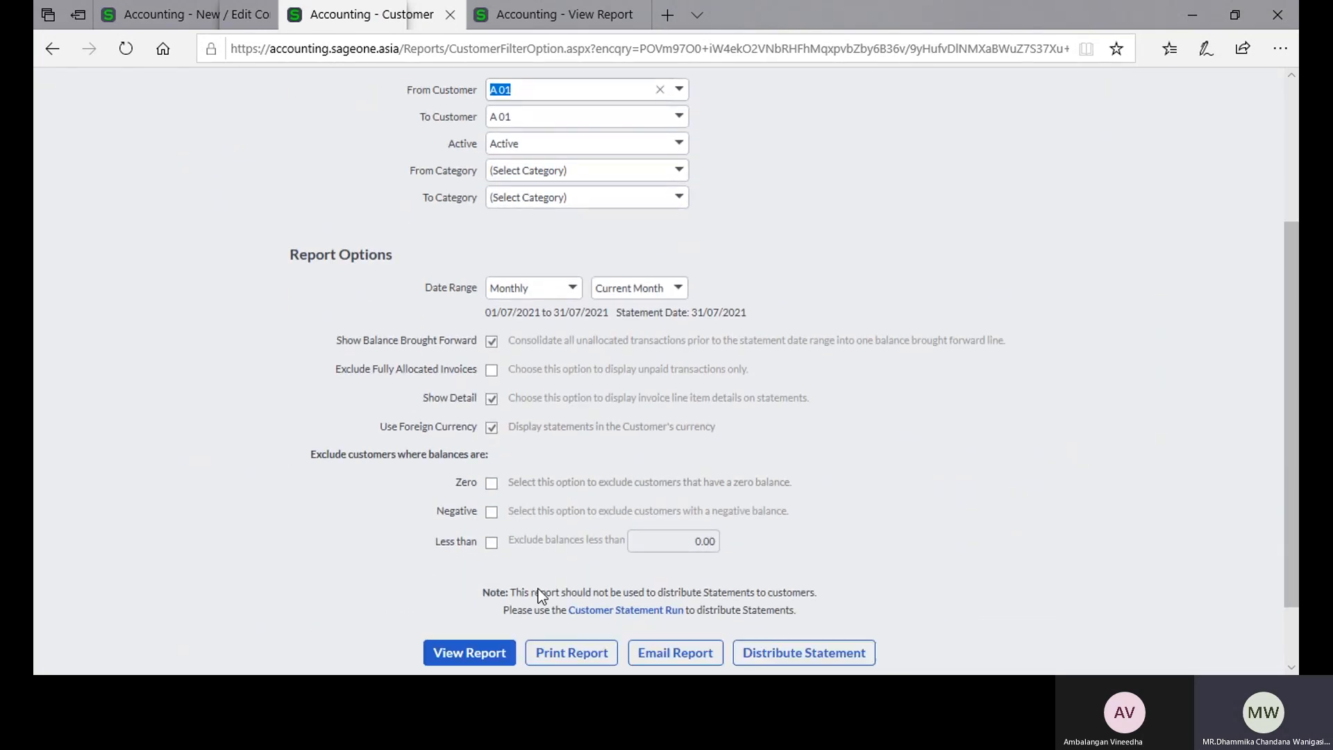
click(499, 566)
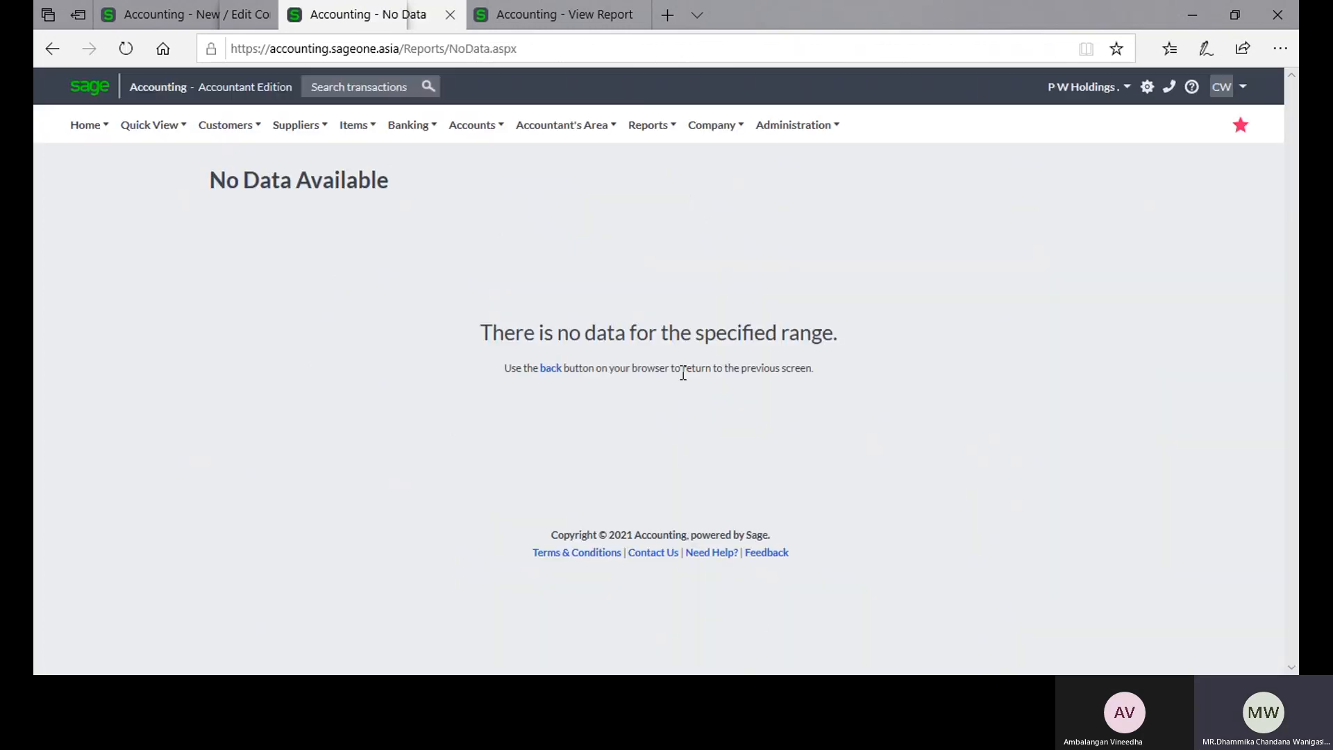
click(549, 370)
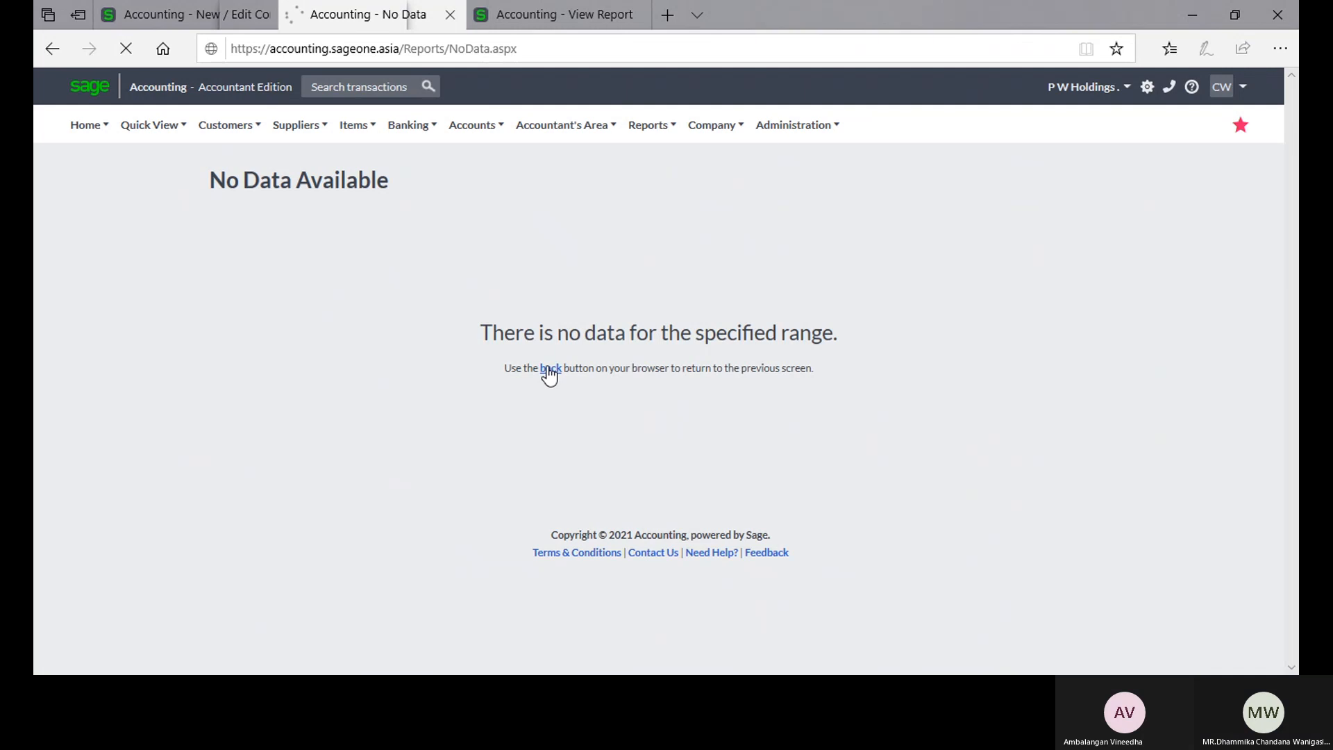
Step: Search the Days Outstanding report for another customer with suitable ageing balances for a statement example
click(544, 21)
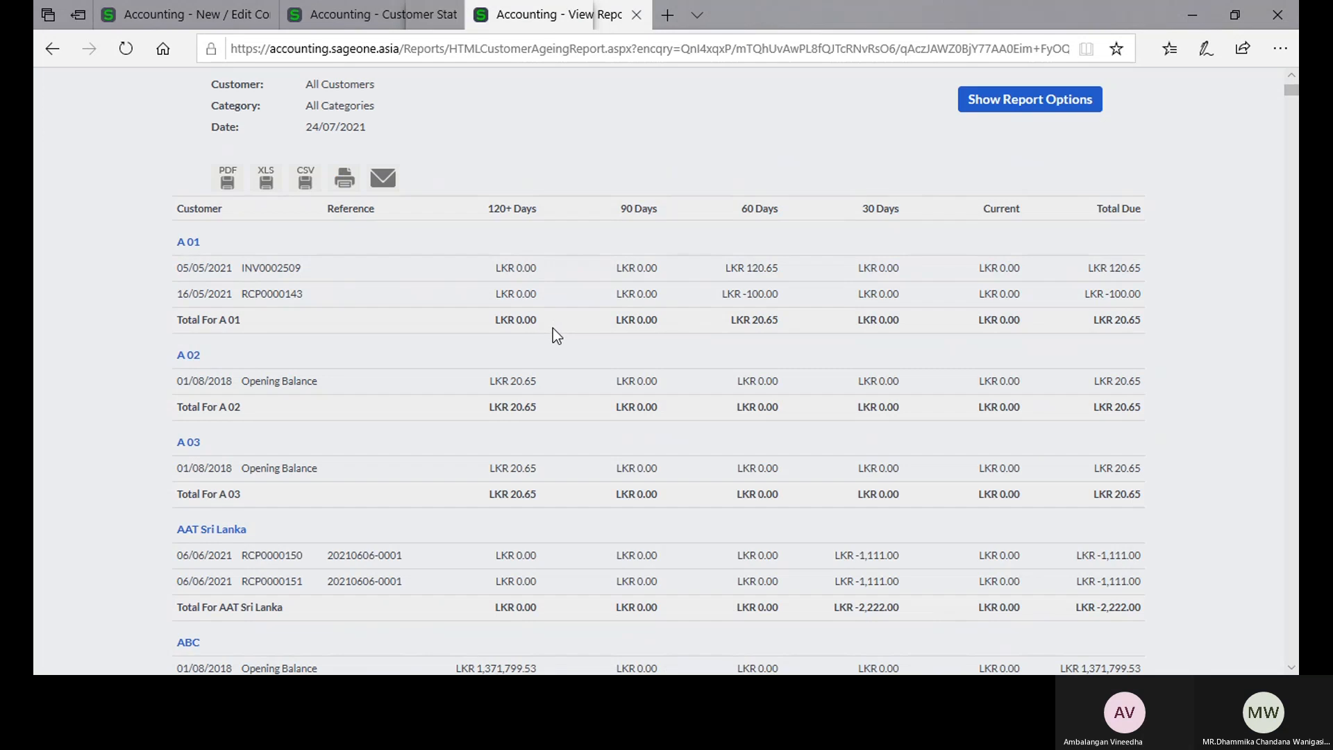
scroll(553, 331, down, 3)
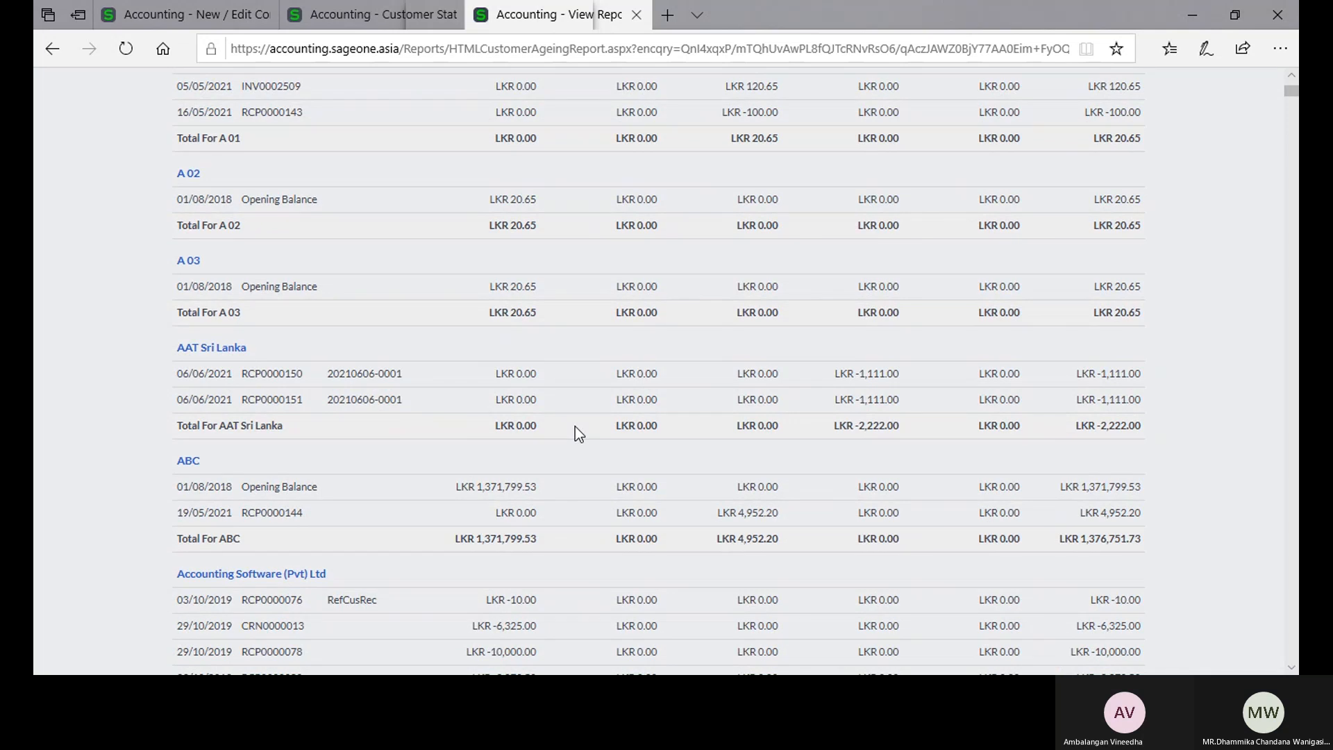
scroll(574, 427, down, 2)
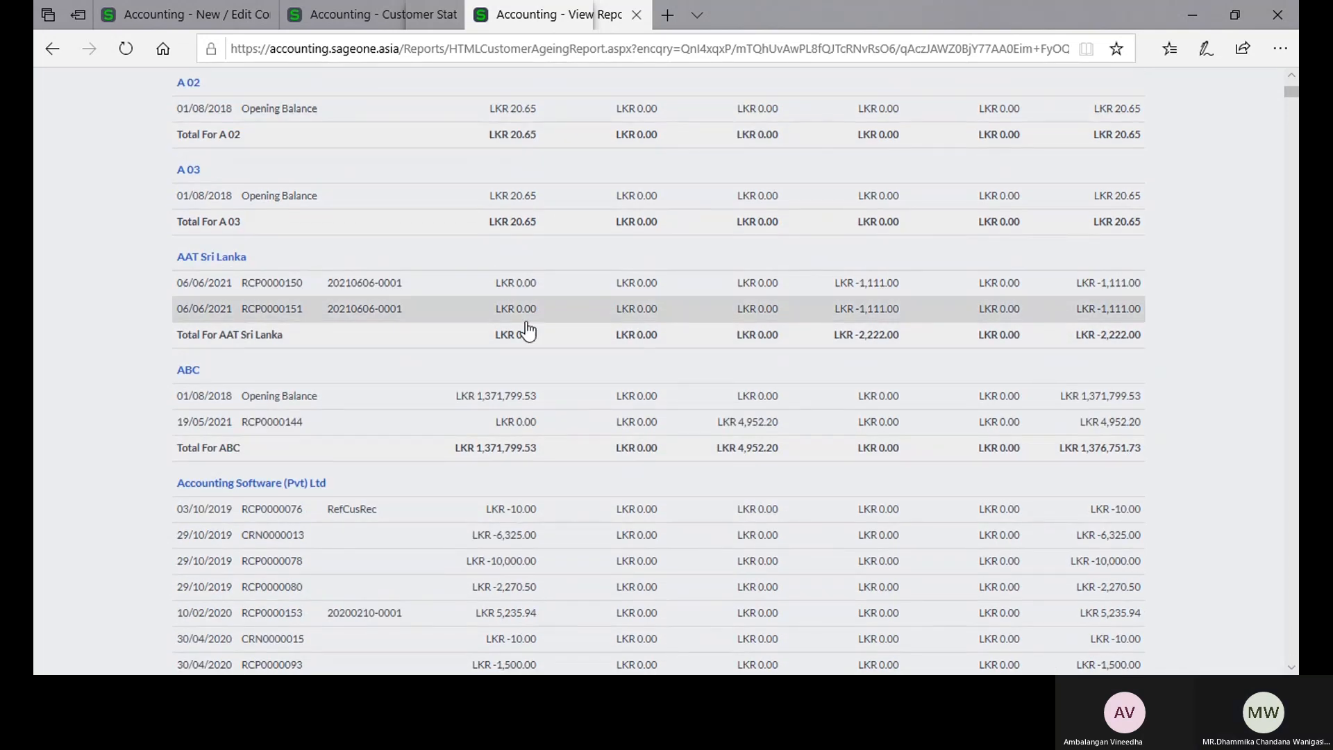
scroll(543, 441, down, 15)
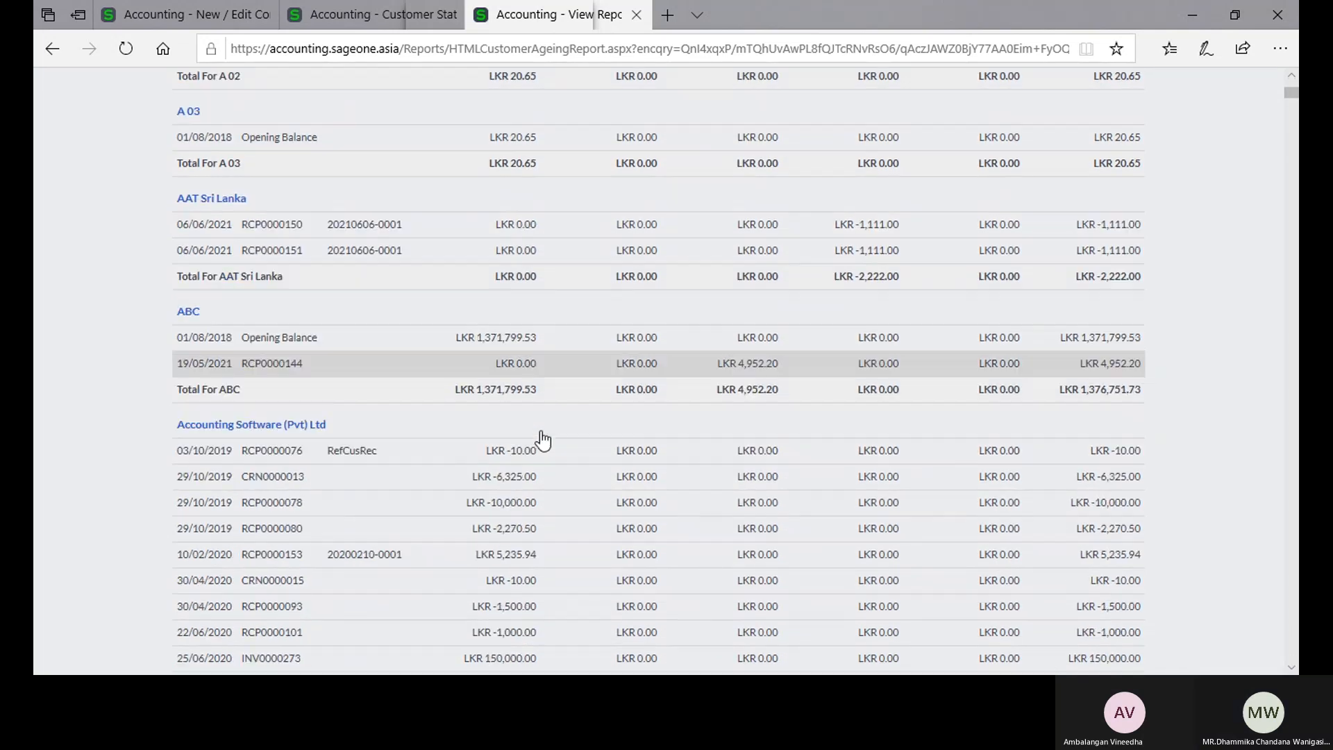
scroll(543, 440, down, 12)
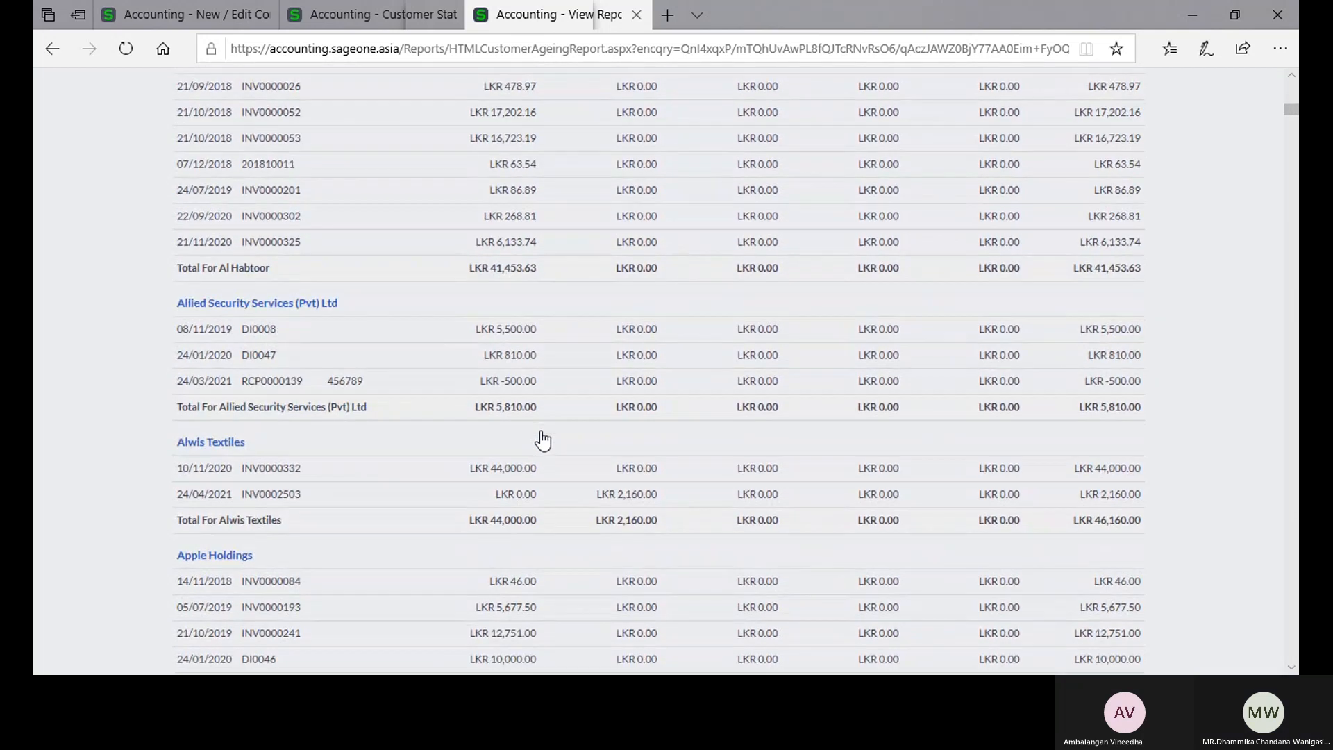
scroll(543, 440, down, 8)
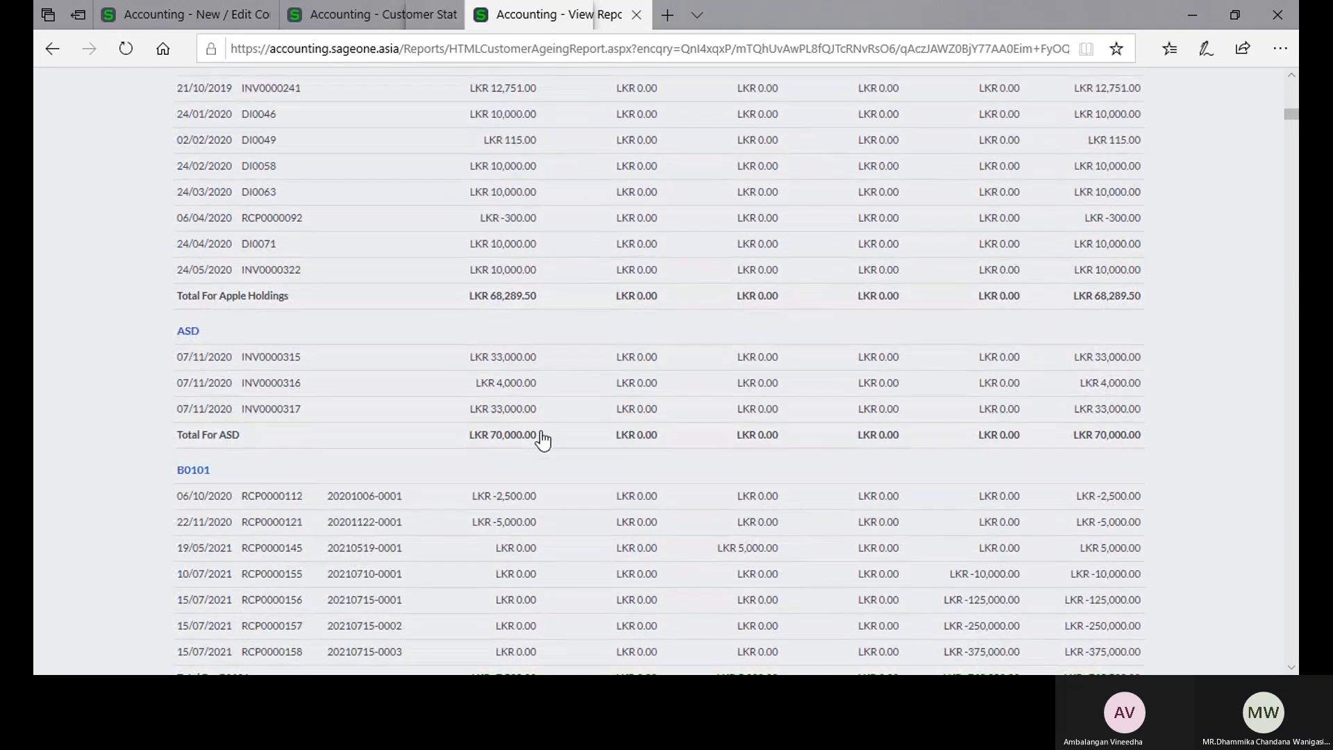
scroll(543, 440, down, 6)
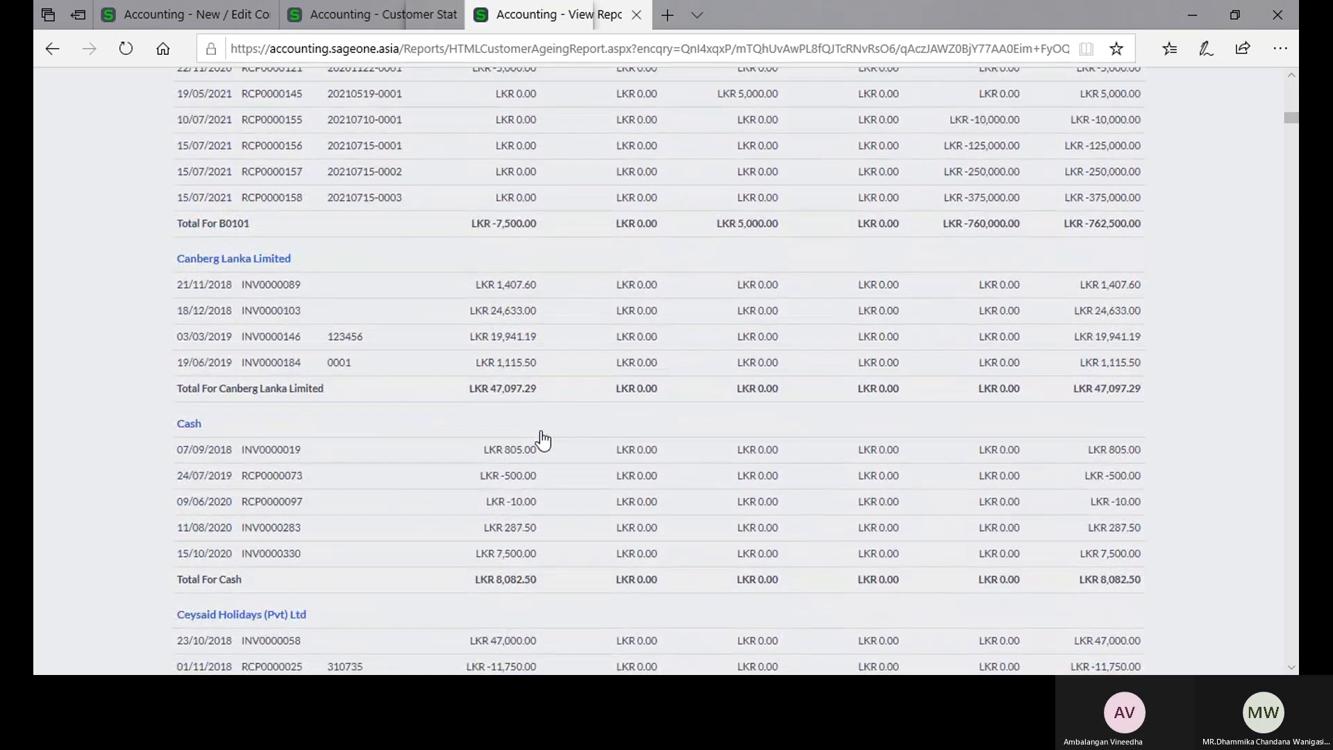
scroll(543, 440, down, 8)
scroll(543, 440, down, 8)
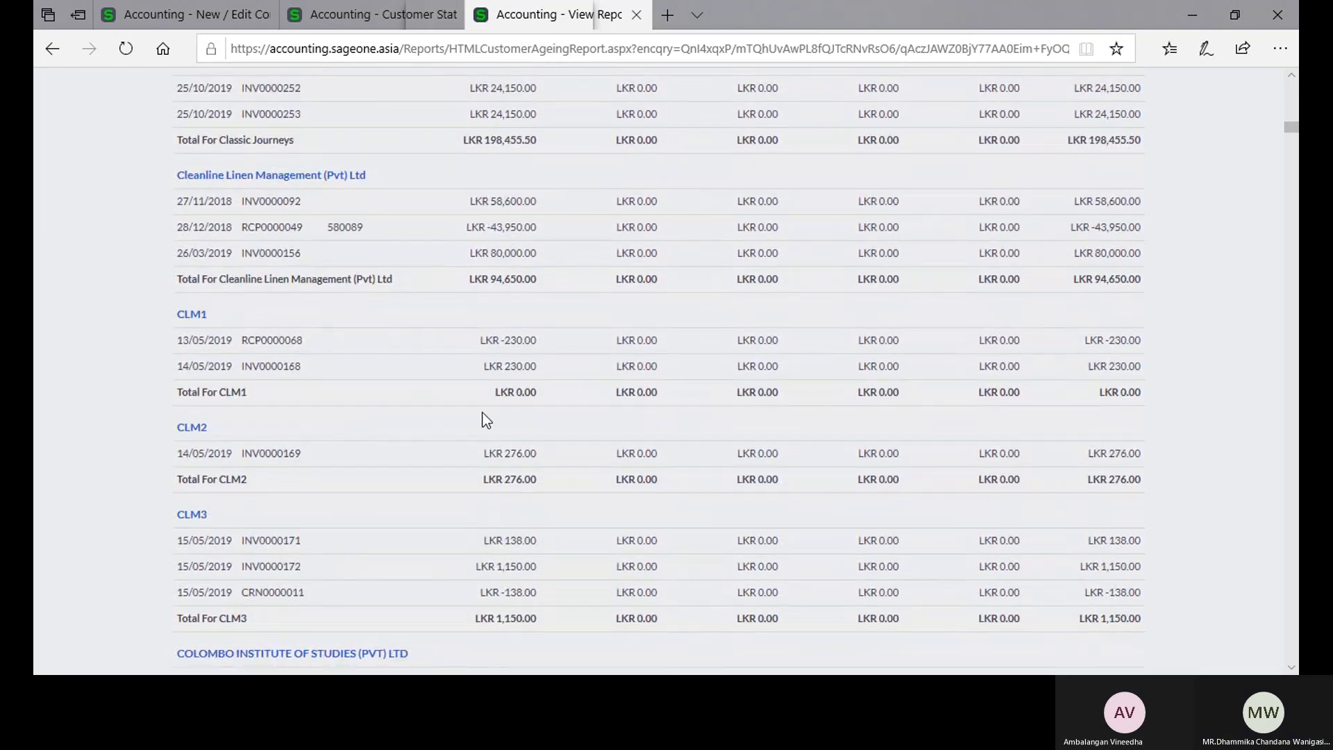
Step: Try to view the current-month customer statement for CLM1, and return to the statement report options
click(355, 18)
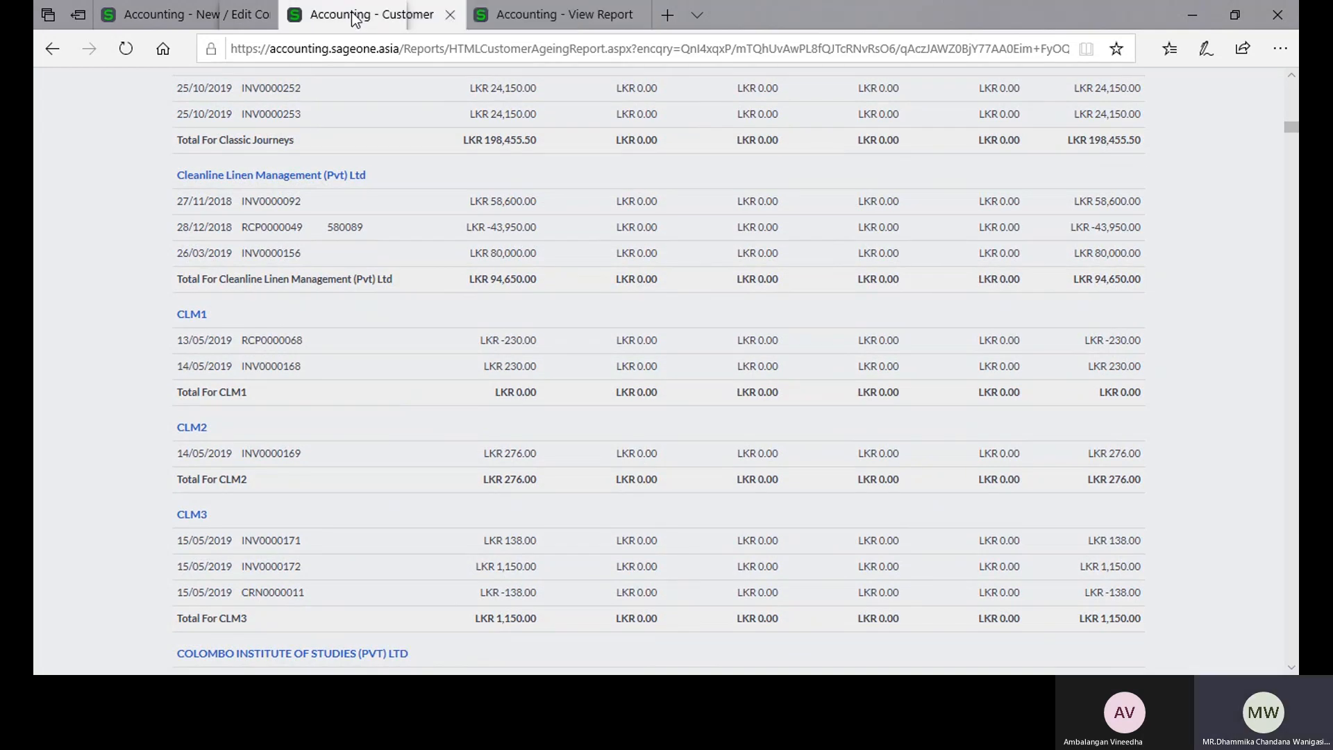
scroll(686, 160, up, 4)
click(677, 277)
scroll(629, 363, down, 3)
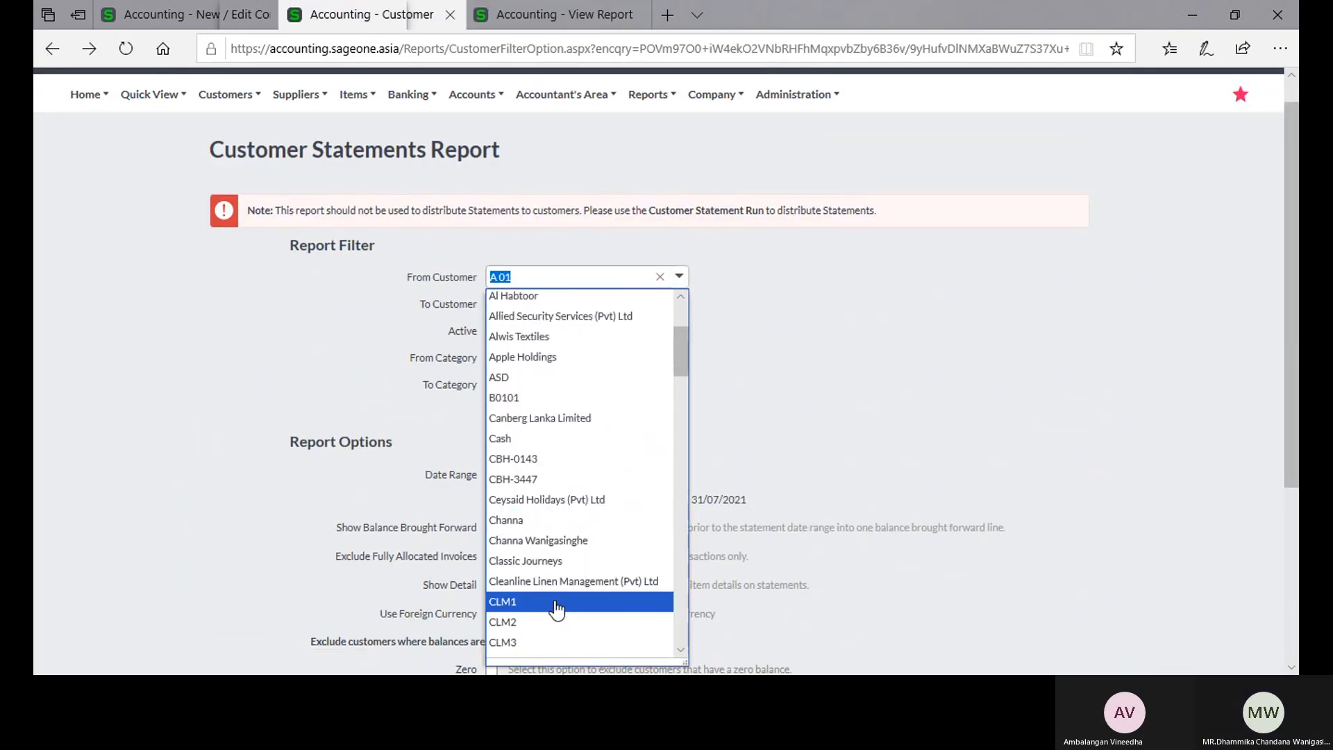
click(556, 604)
scroll(573, 451, down, 4)
click(493, 568)
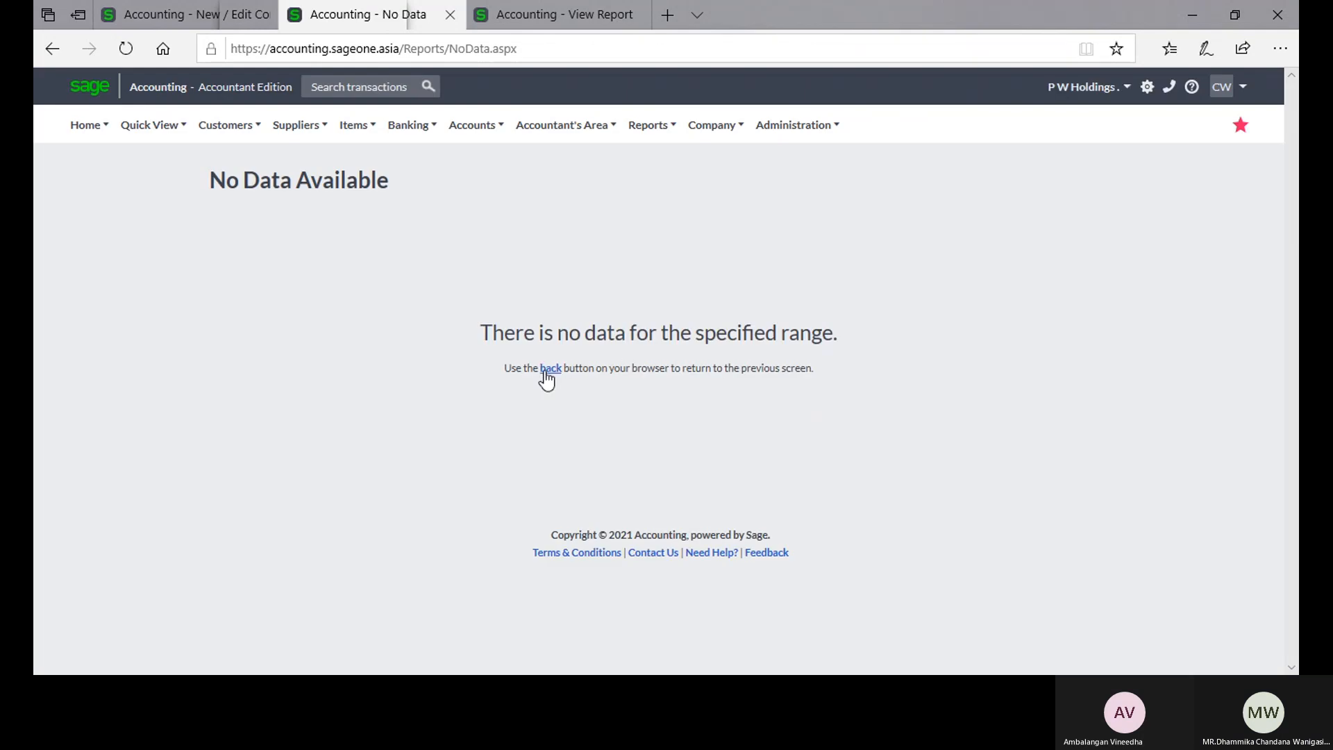
click(547, 372)
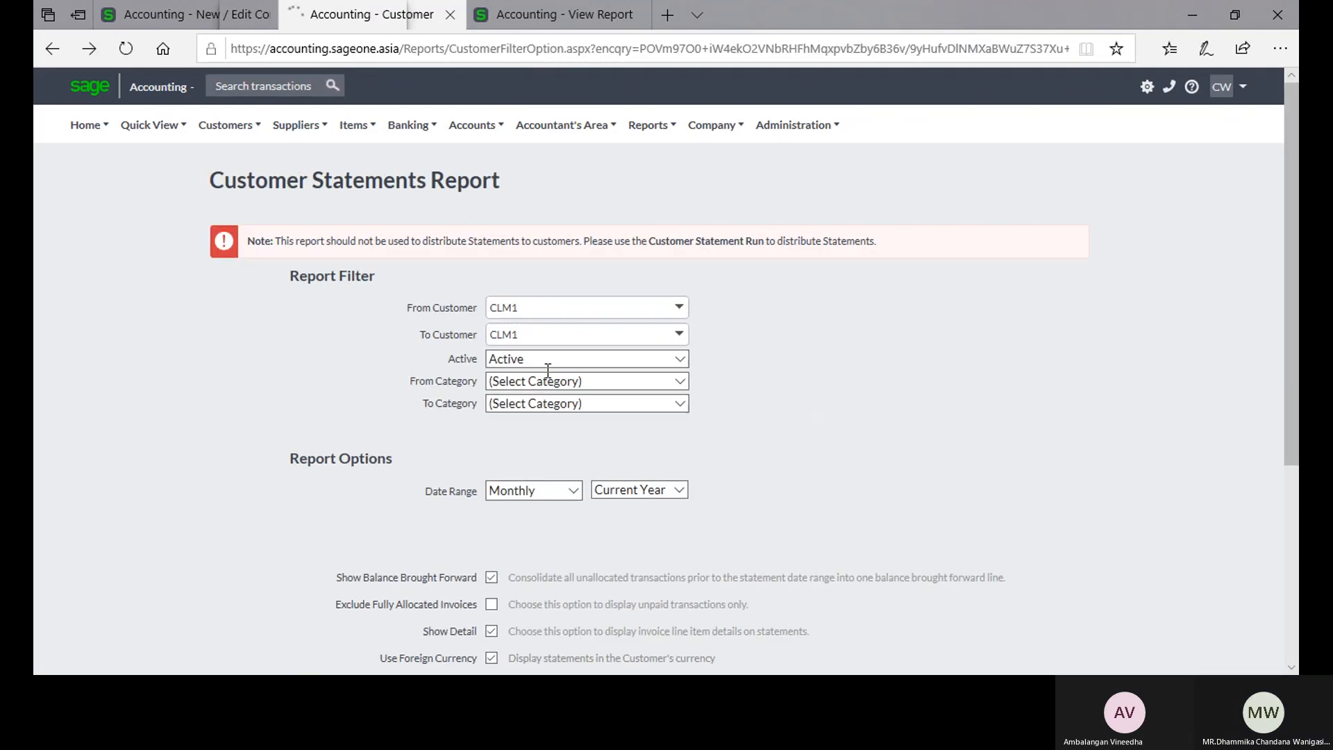
Step: Try to view the CLM1 statement with the date range set to All, and return to the report options
scroll(547, 370, down, 4)
click(572, 202)
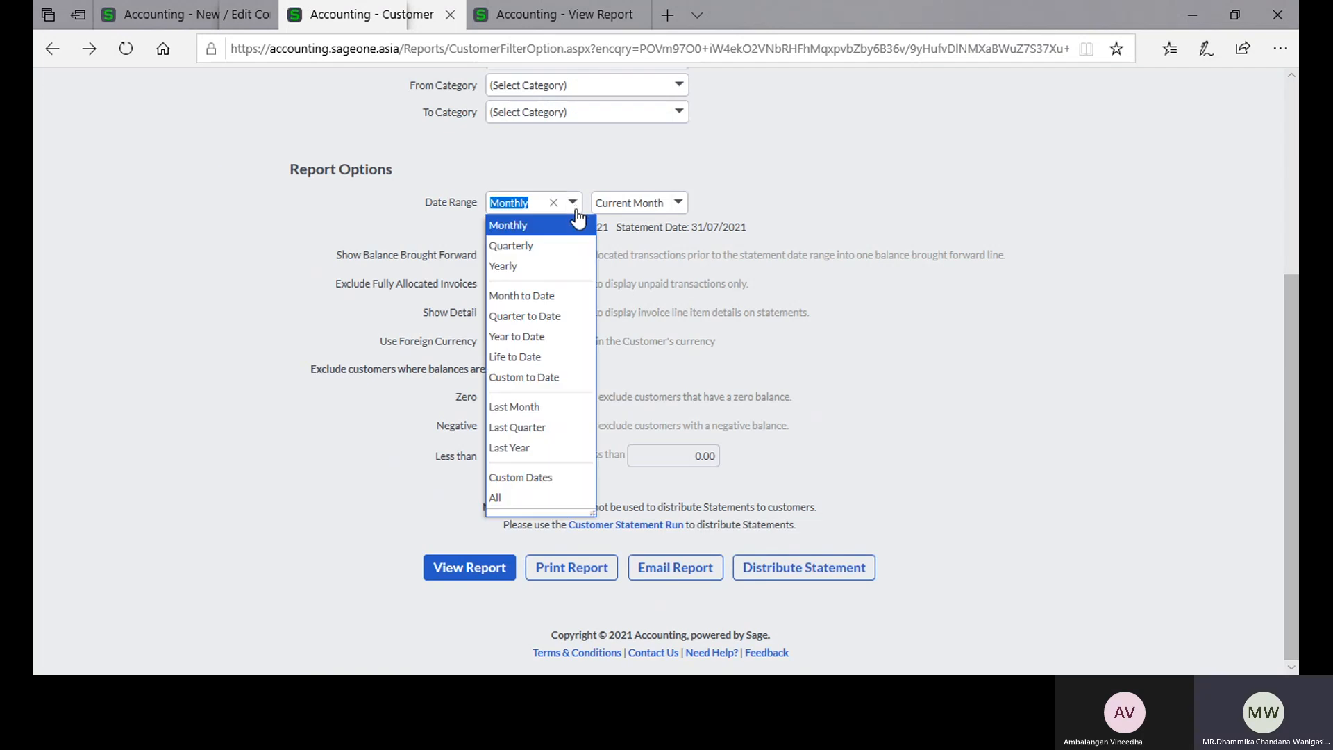
click(532, 497)
click(465, 576)
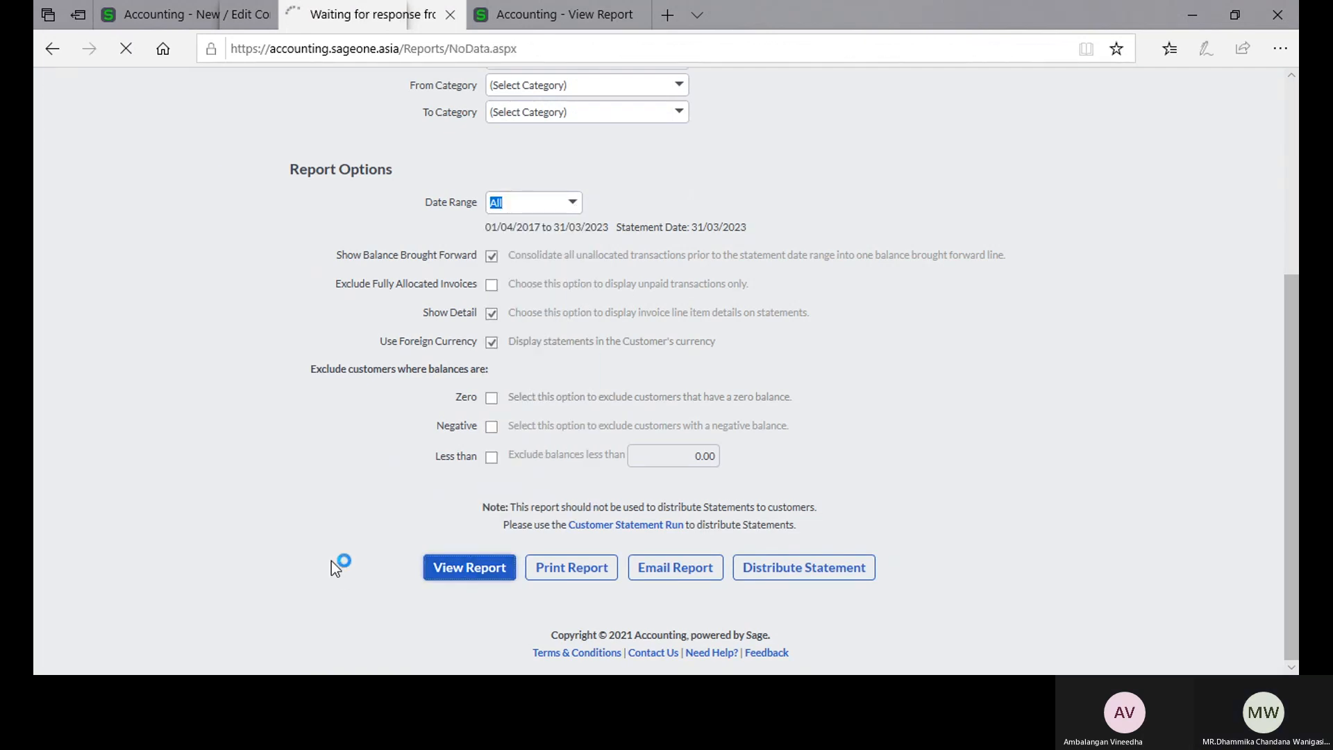
click(550, 369)
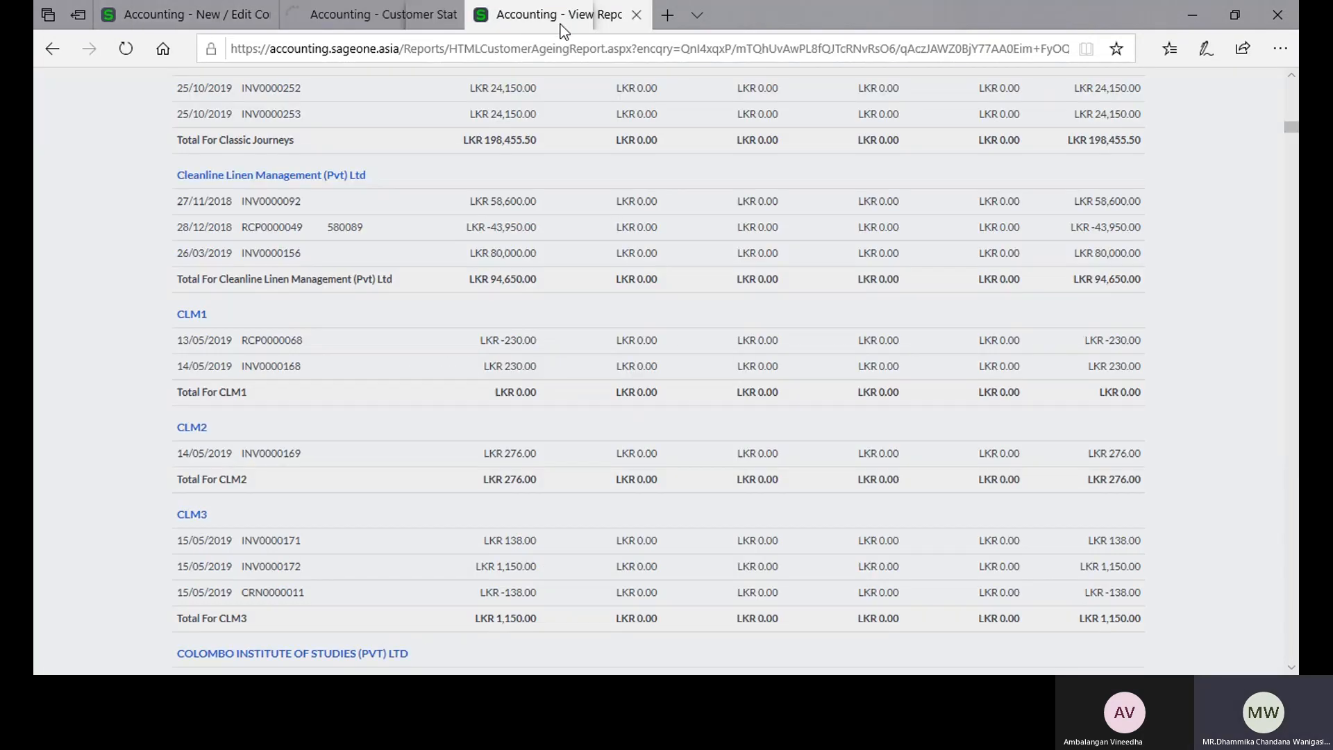
Step: Start a new customer tax invoice from the Days Outstanding report page and choose AAT Sri Lanka as the customer
drag(1291, 127, 1291, 84)
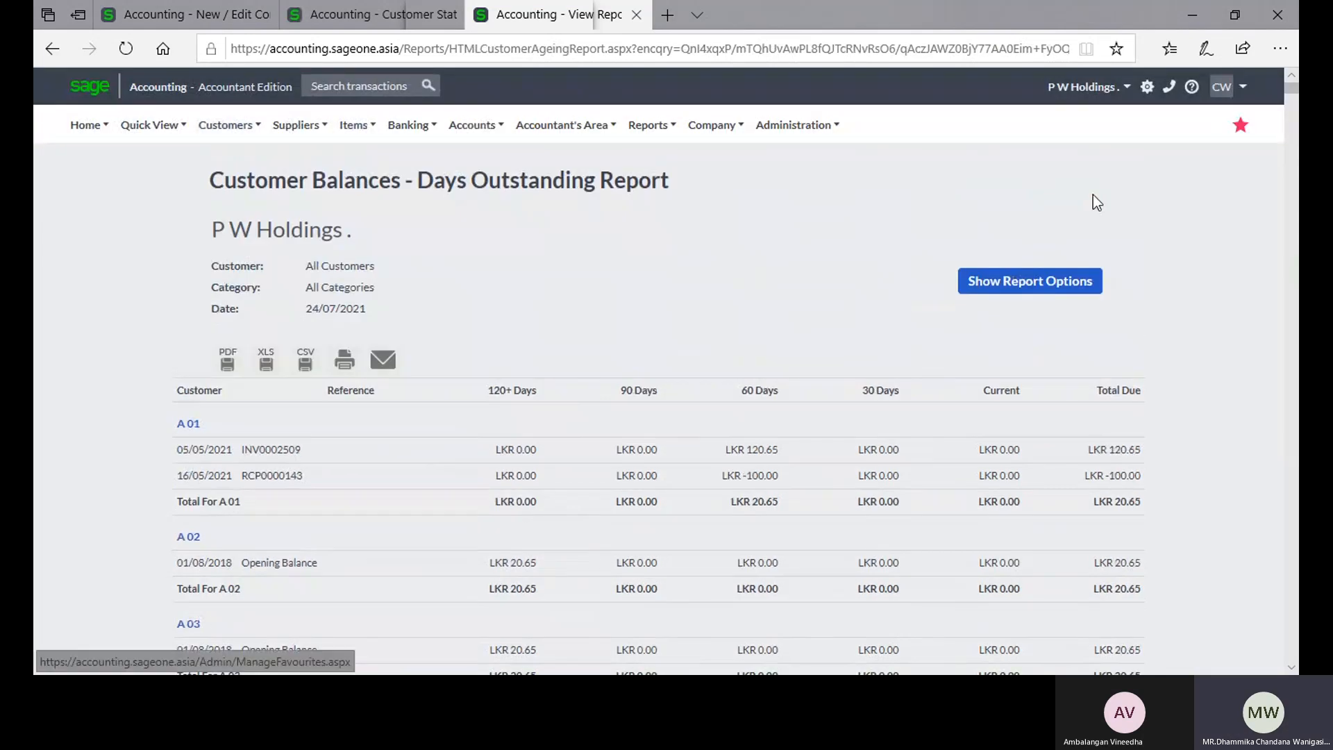
mouse_move(229, 125)
mouse_move(223, 211)
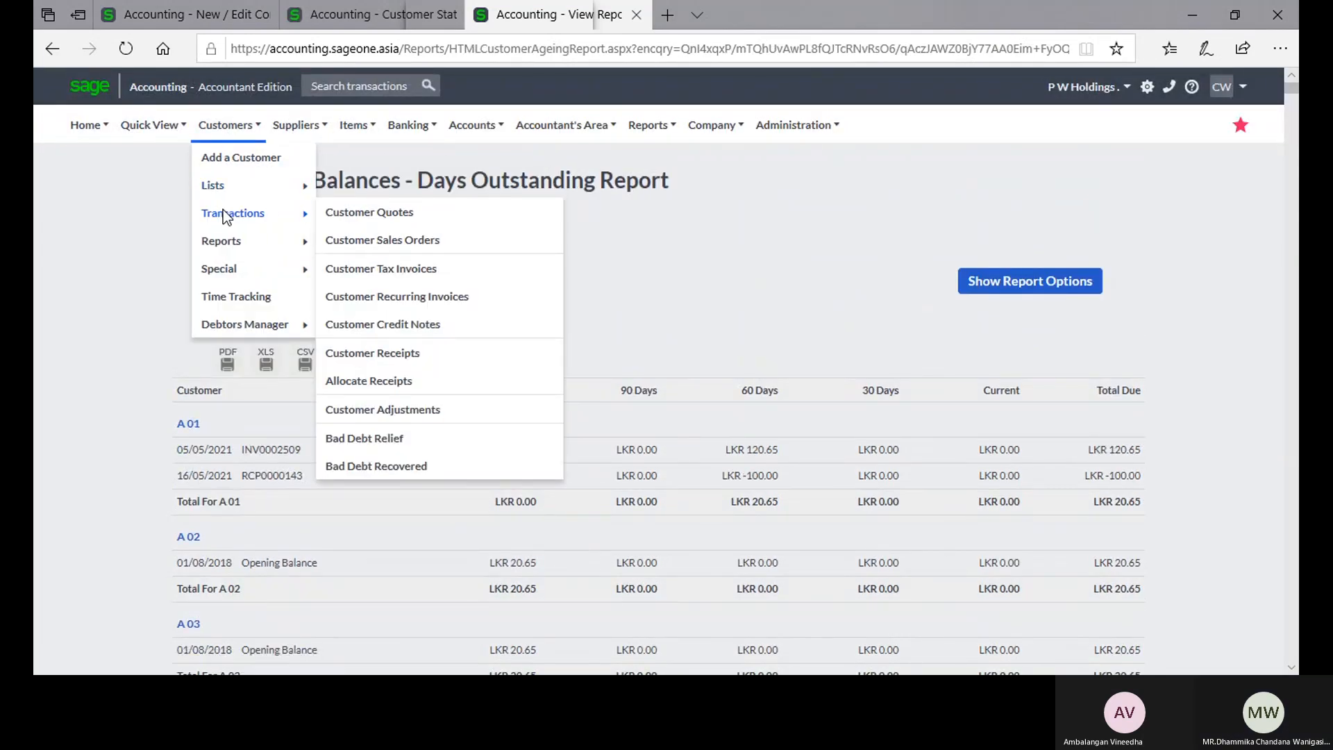
click(368, 268)
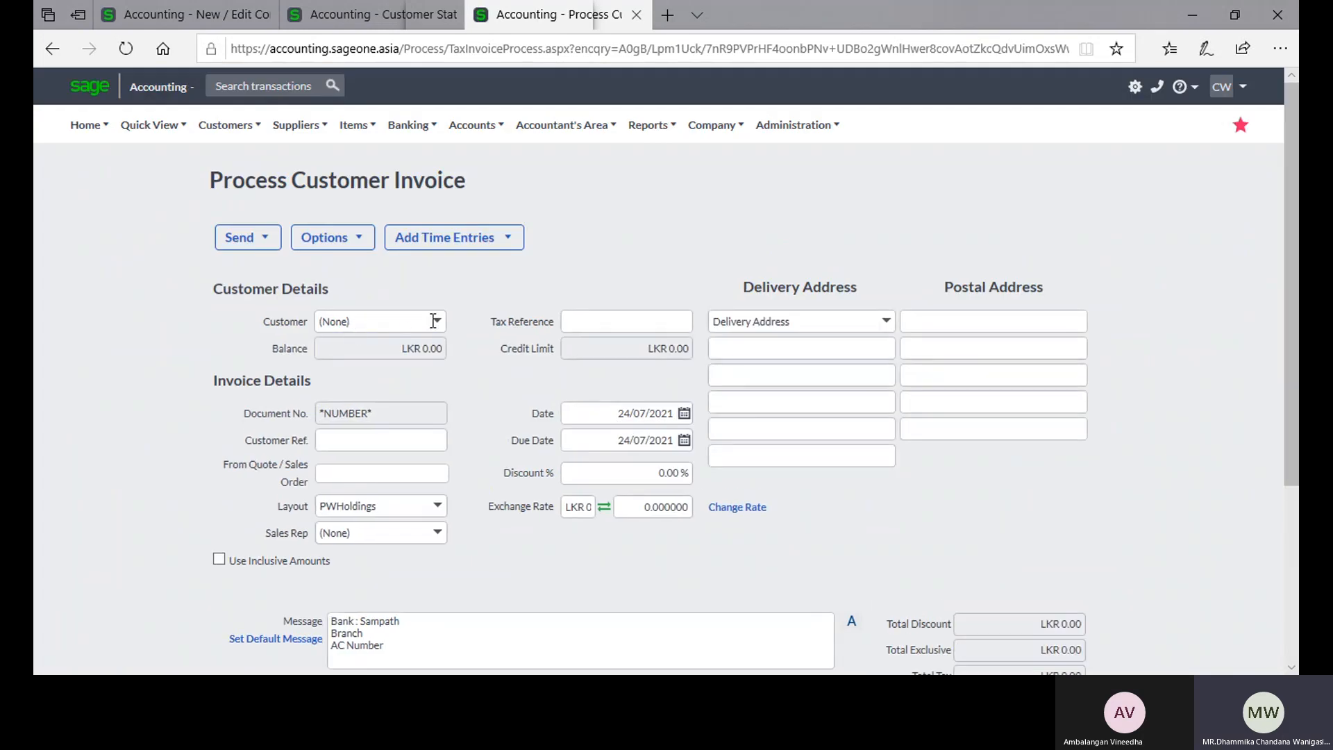
text(A)
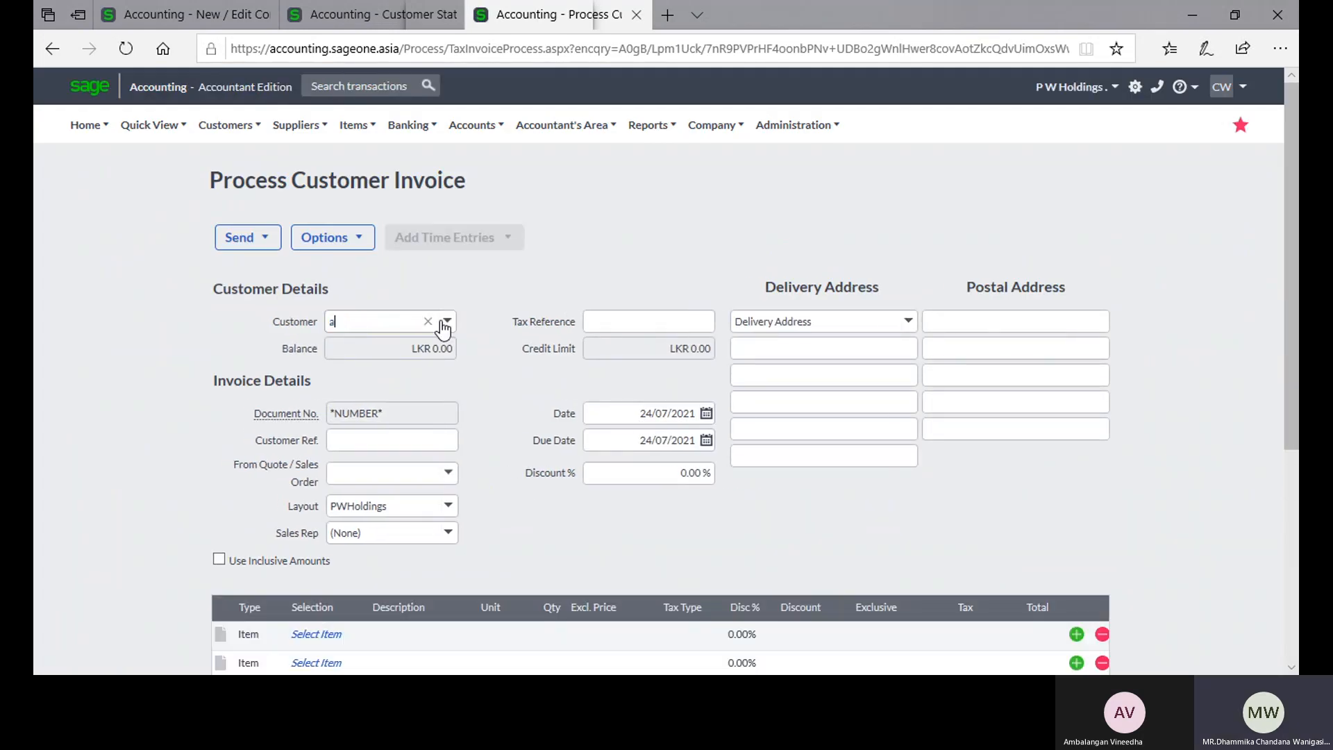
text(0)
click(447, 322)
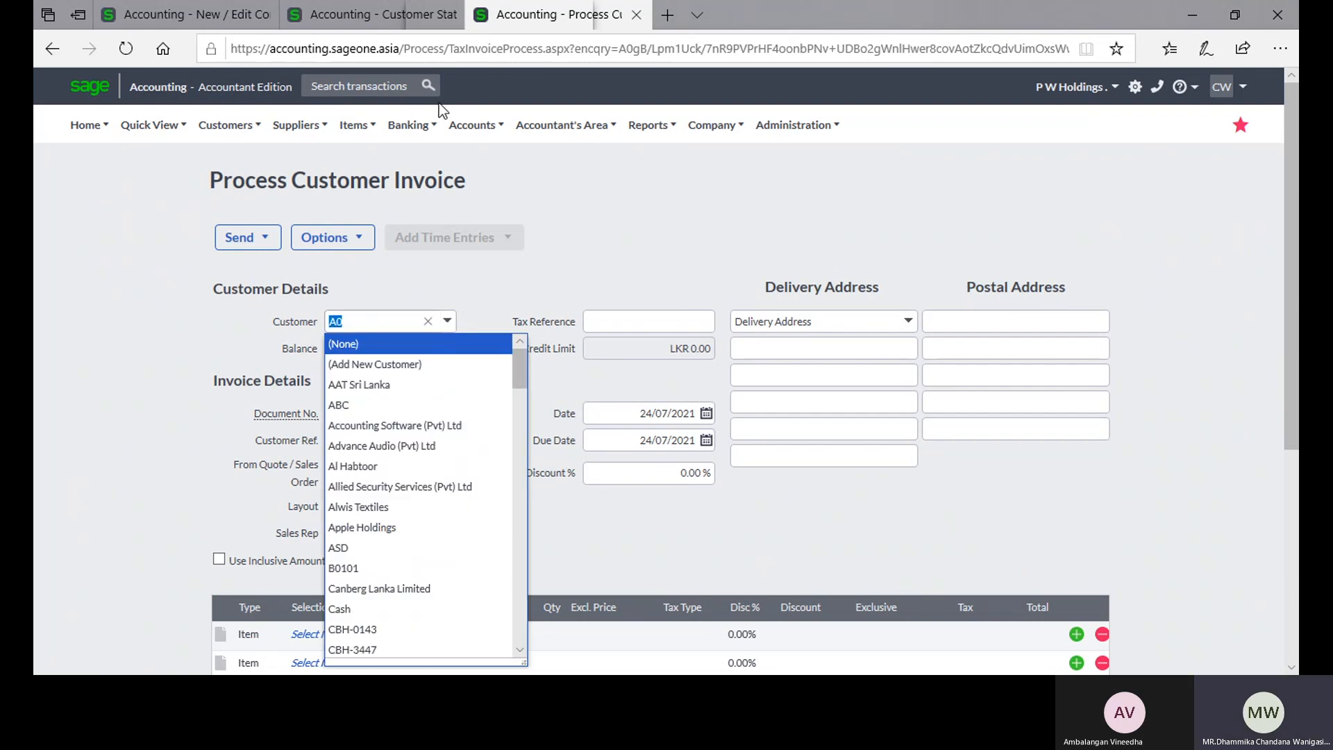
click(424, 385)
Step: Add the item 3BR (3 Bed Room) to the invoice at an exclusive price of 50,000, and save the invoice
scroll(476, 376, down, 3)
click(334, 479)
click(355, 480)
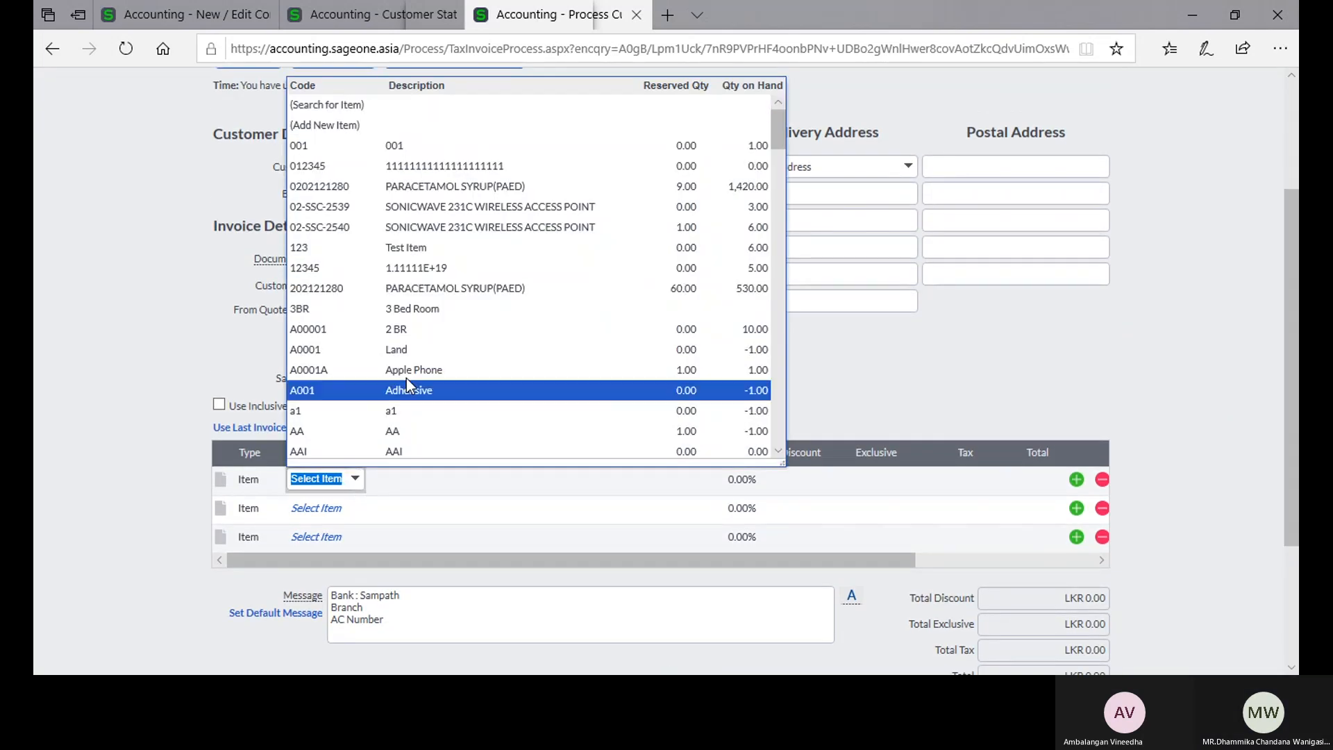
click(427, 314)
text(50,000)
key(Tab)
scroll(674, 482, down, 2)
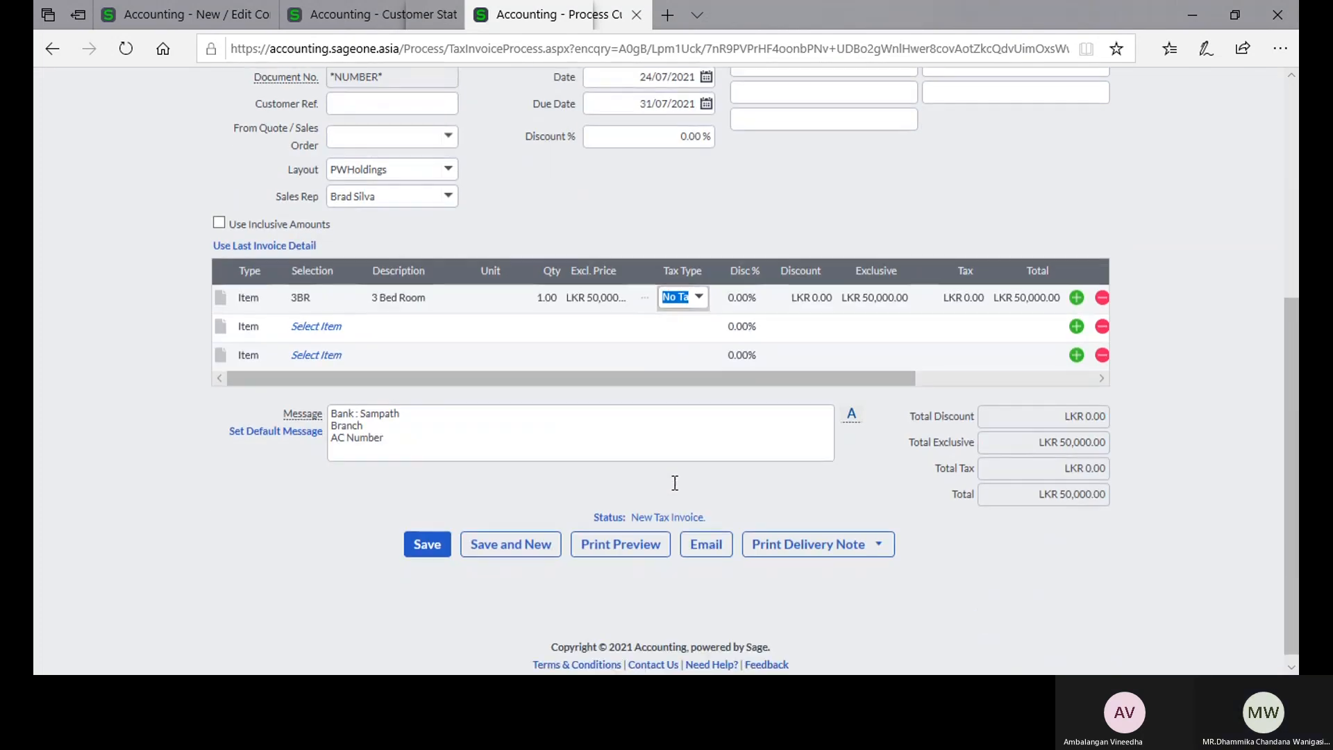
click(420, 550)
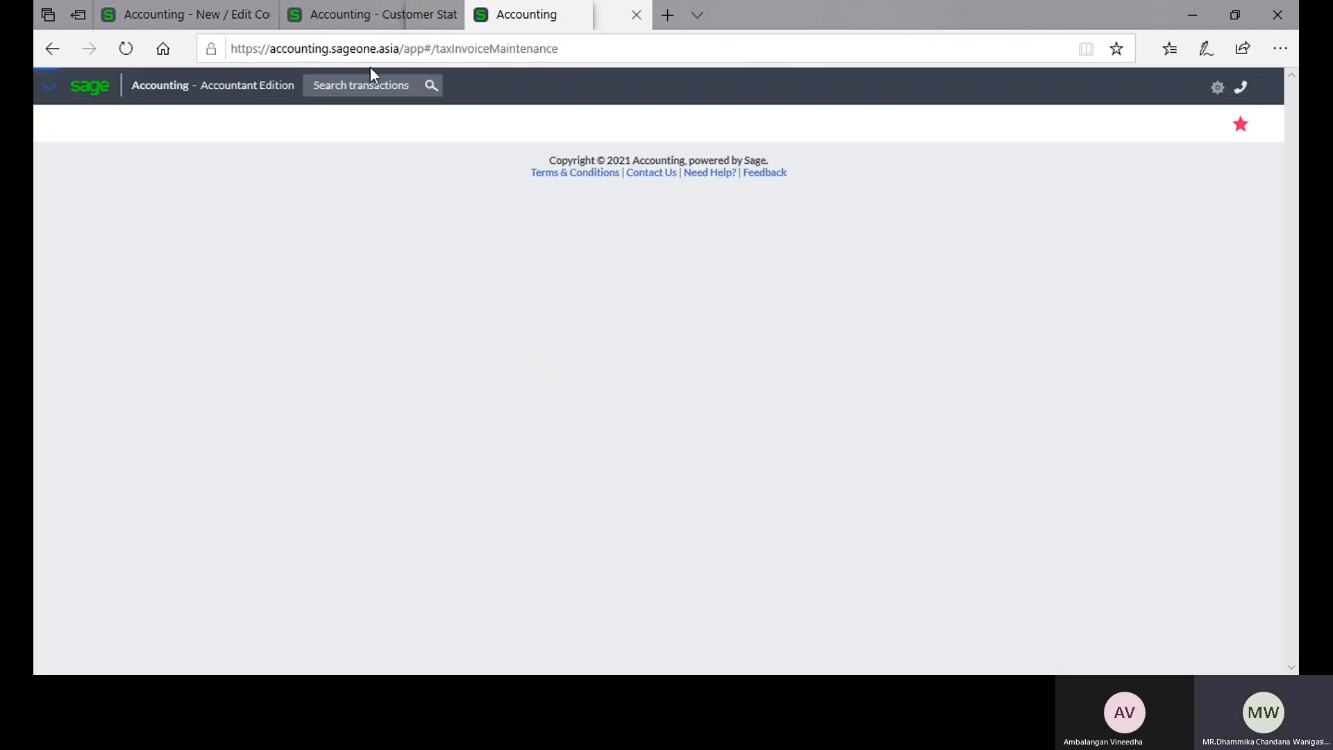
Step: View the current-month customer statement for AAT Sri Lanka and check its ageing balances and printed message
click(370, 19)
scroll(368, 159, up, 2)
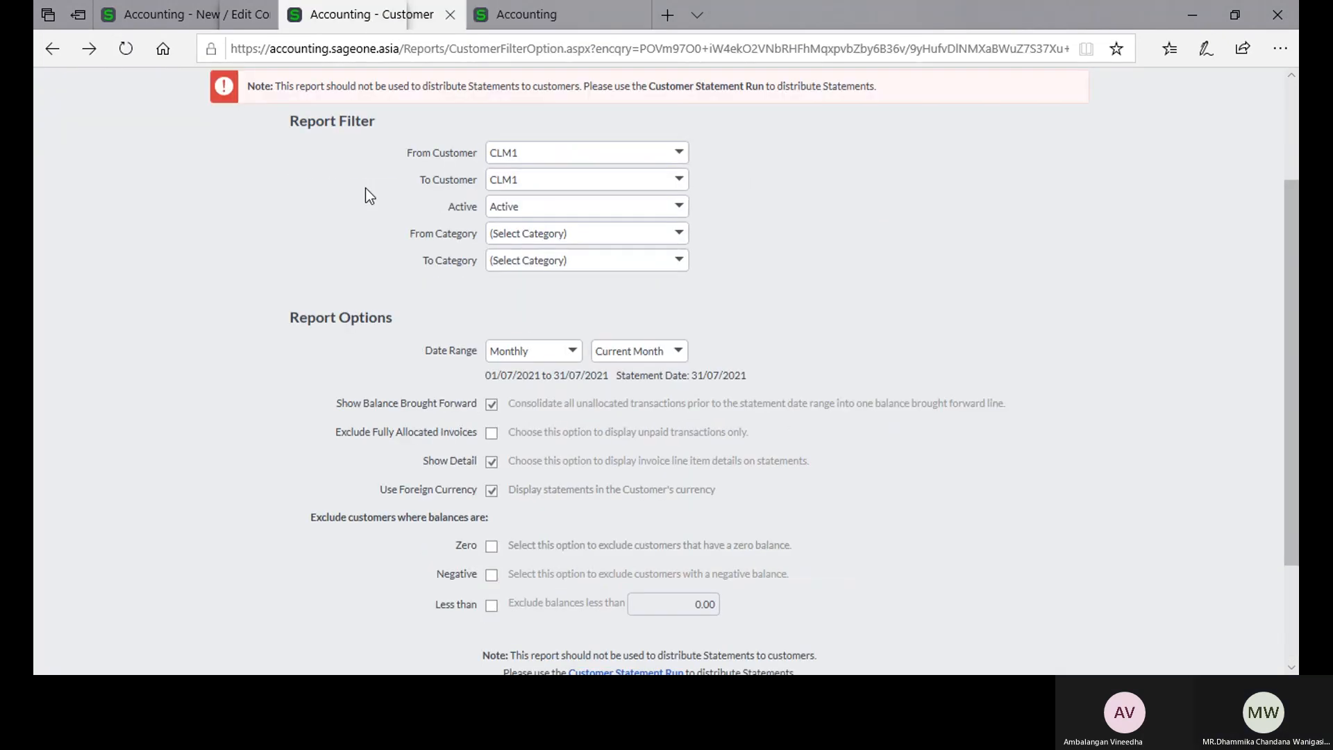
scroll(368, 202, up, 2)
click(678, 276)
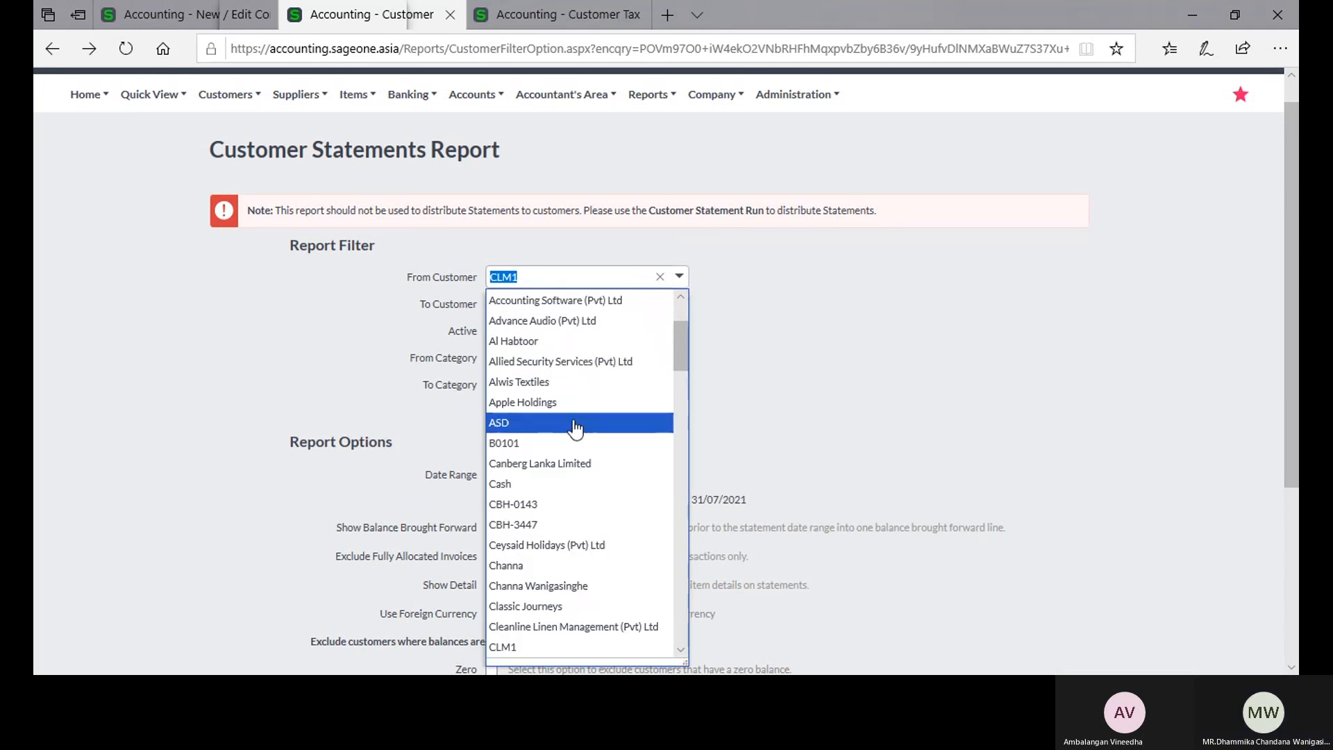
scroll(575, 451, up, 2)
click(590, 382)
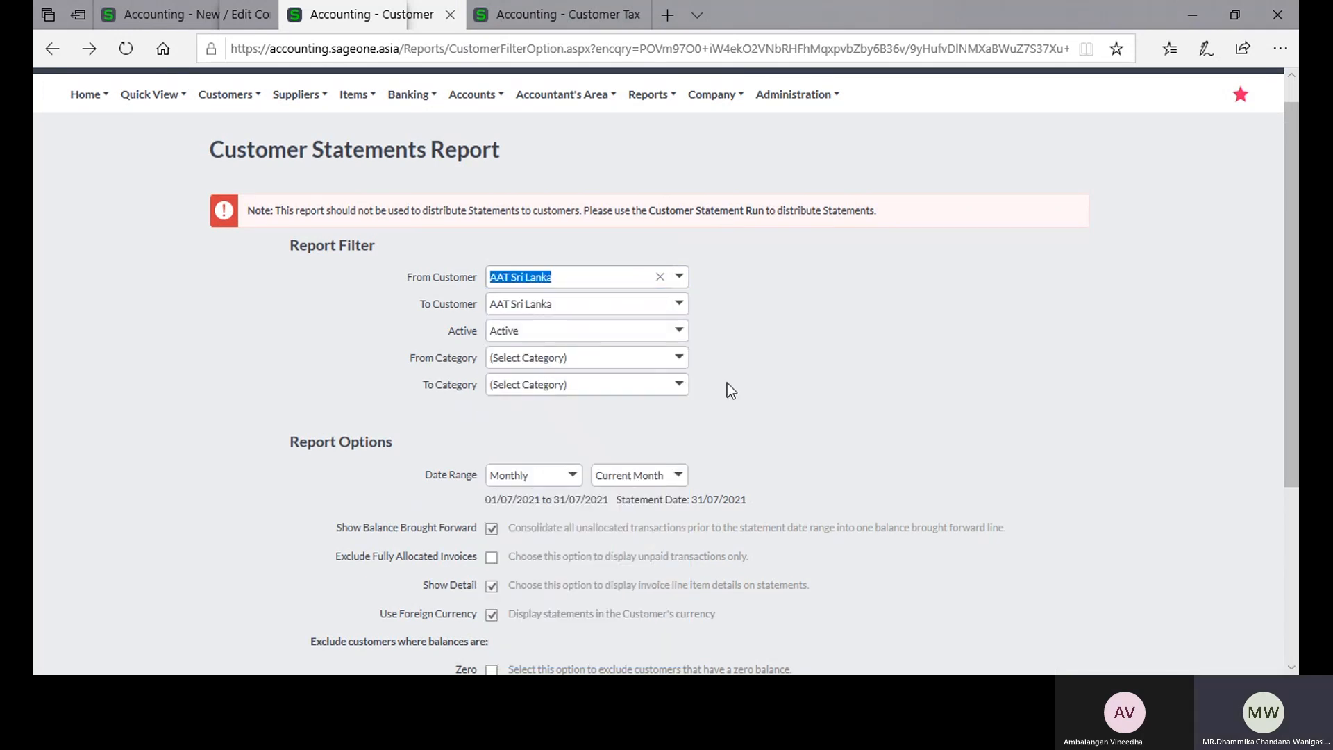
scroll(727, 386, down, 4)
click(491, 571)
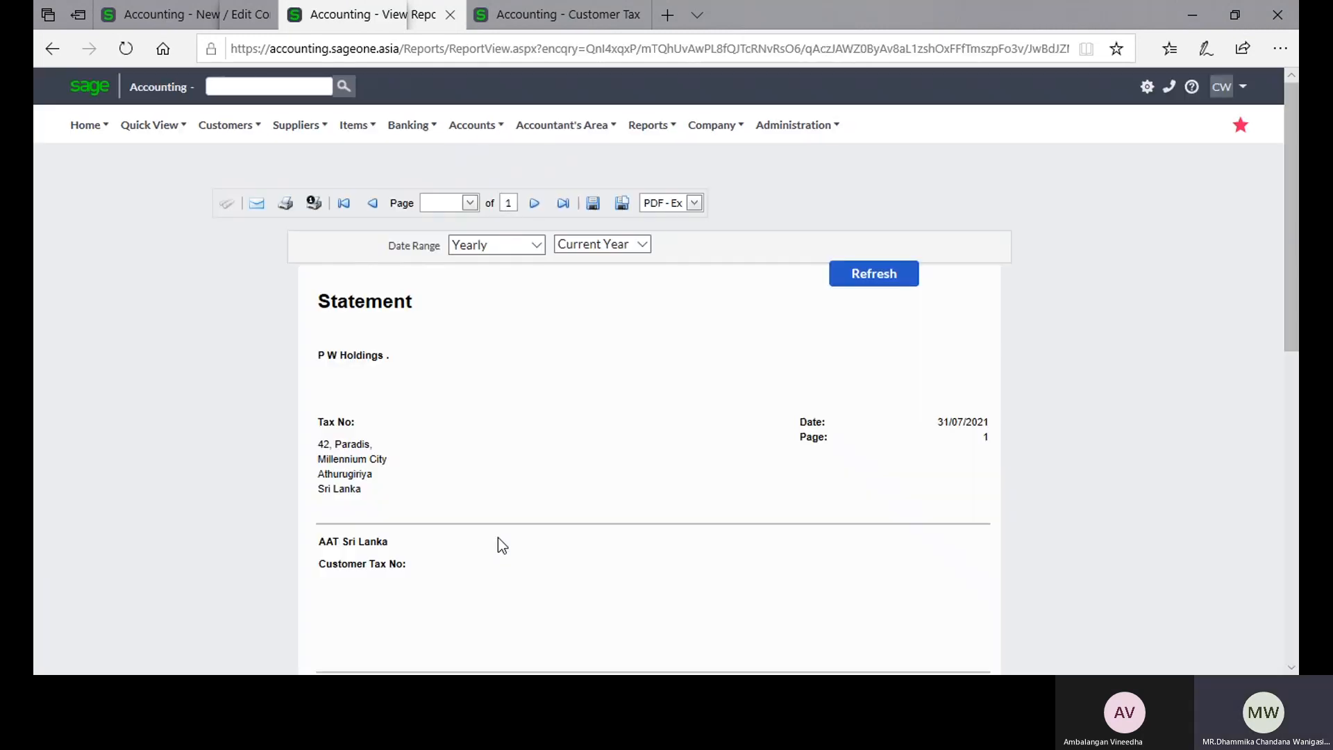
scroll(498, 538, down, 10)
scroll(498, 539, up, 3)
scroll(736, 443, down, 3)
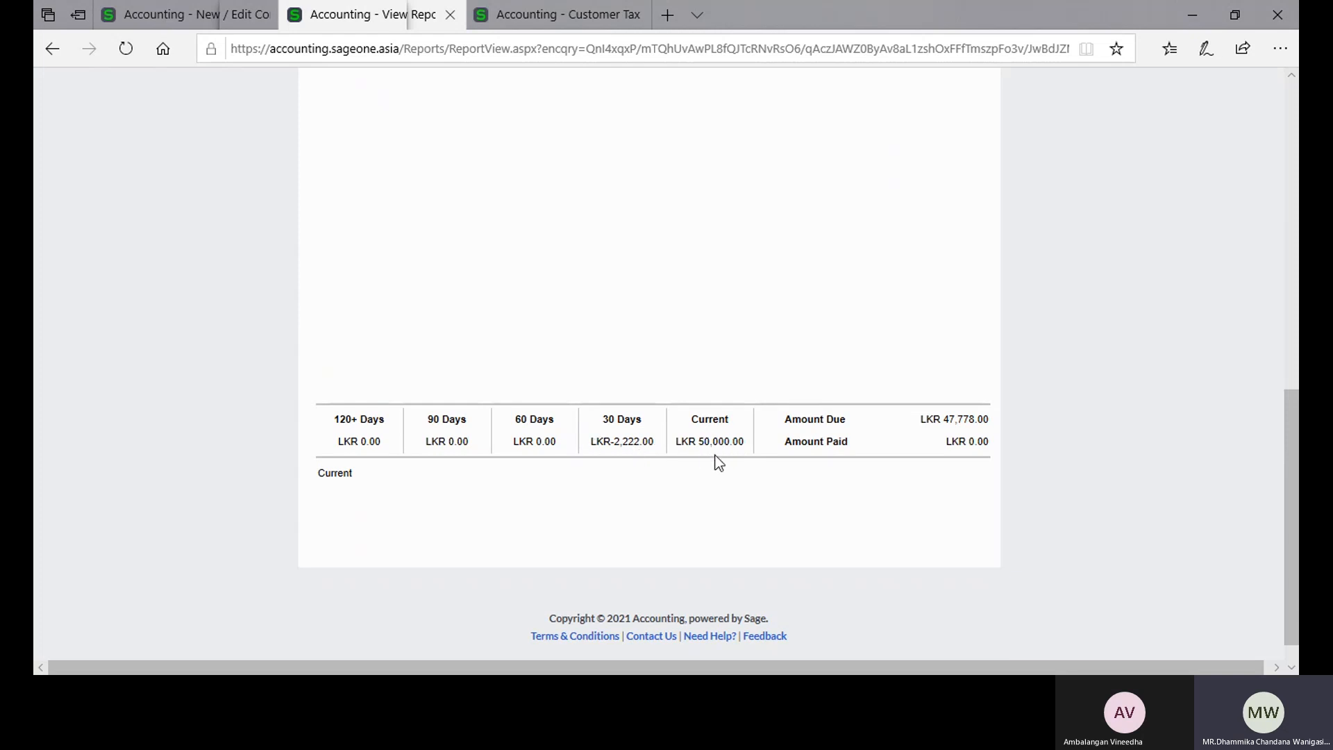
Step: Compare the message printed on the statement with the Current and 30-day statement messages in the company settings
click(185, 16)
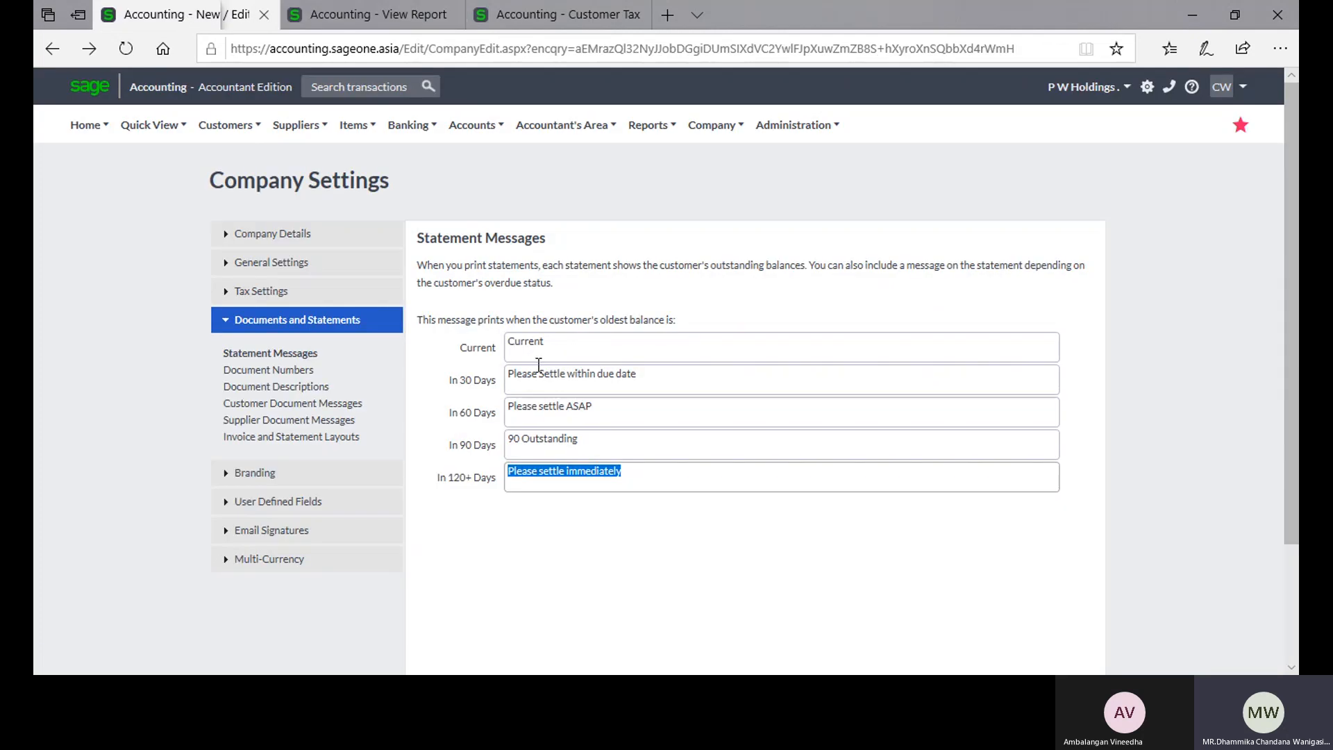
click(566, 345)
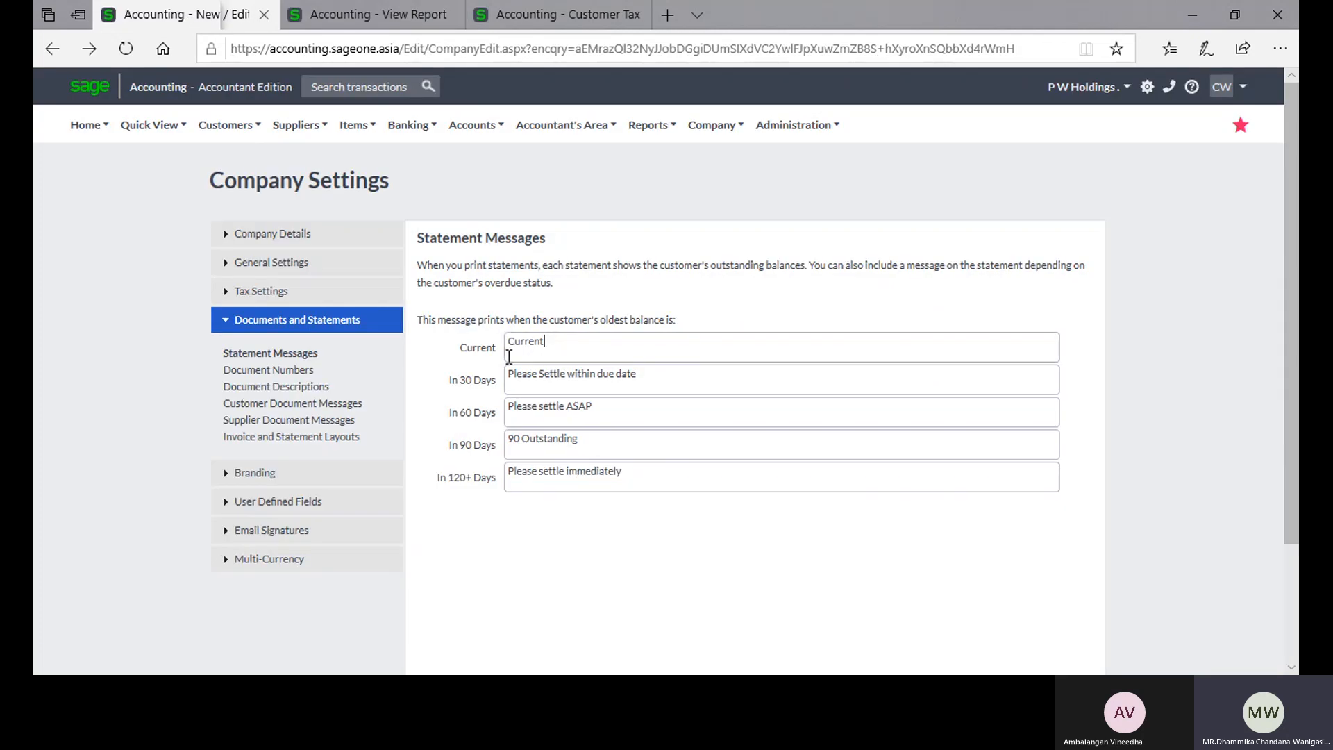
scroll(509, 385, down, 3)
click(411, 14)
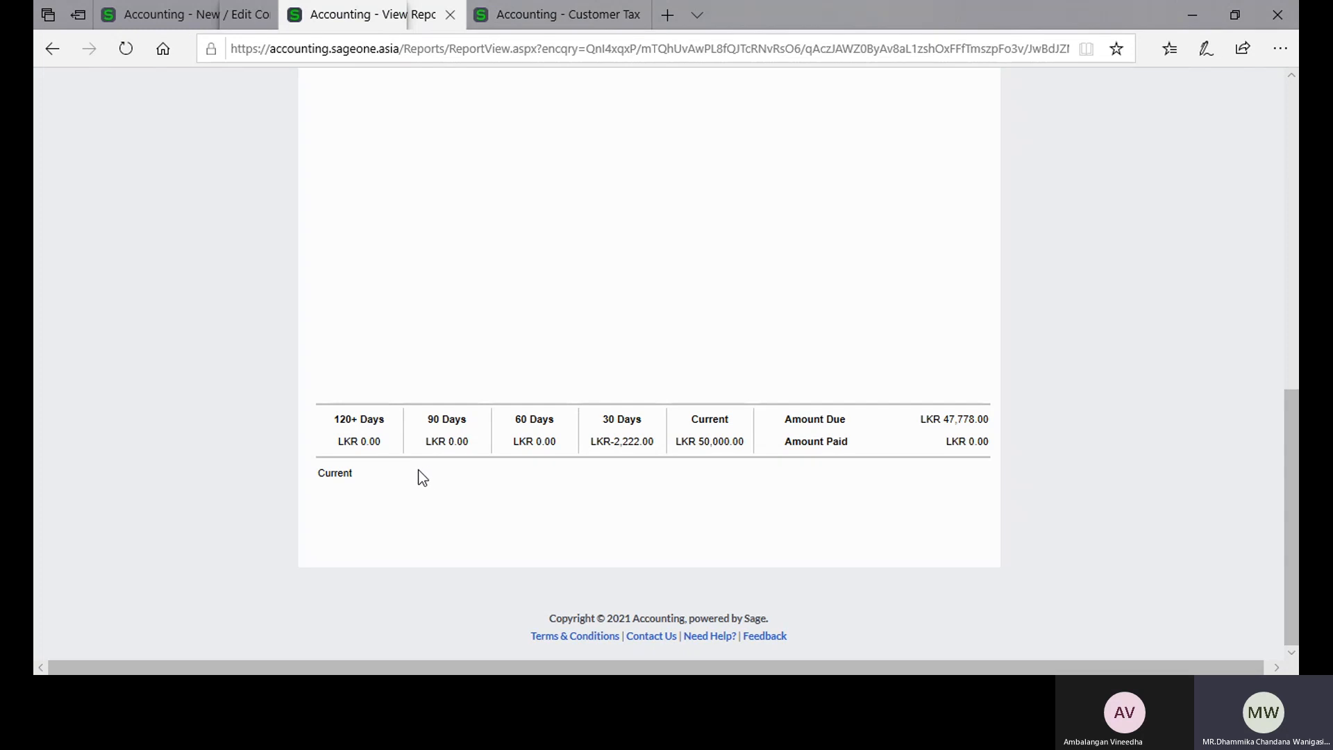
scroll(417, 462, up, 10)
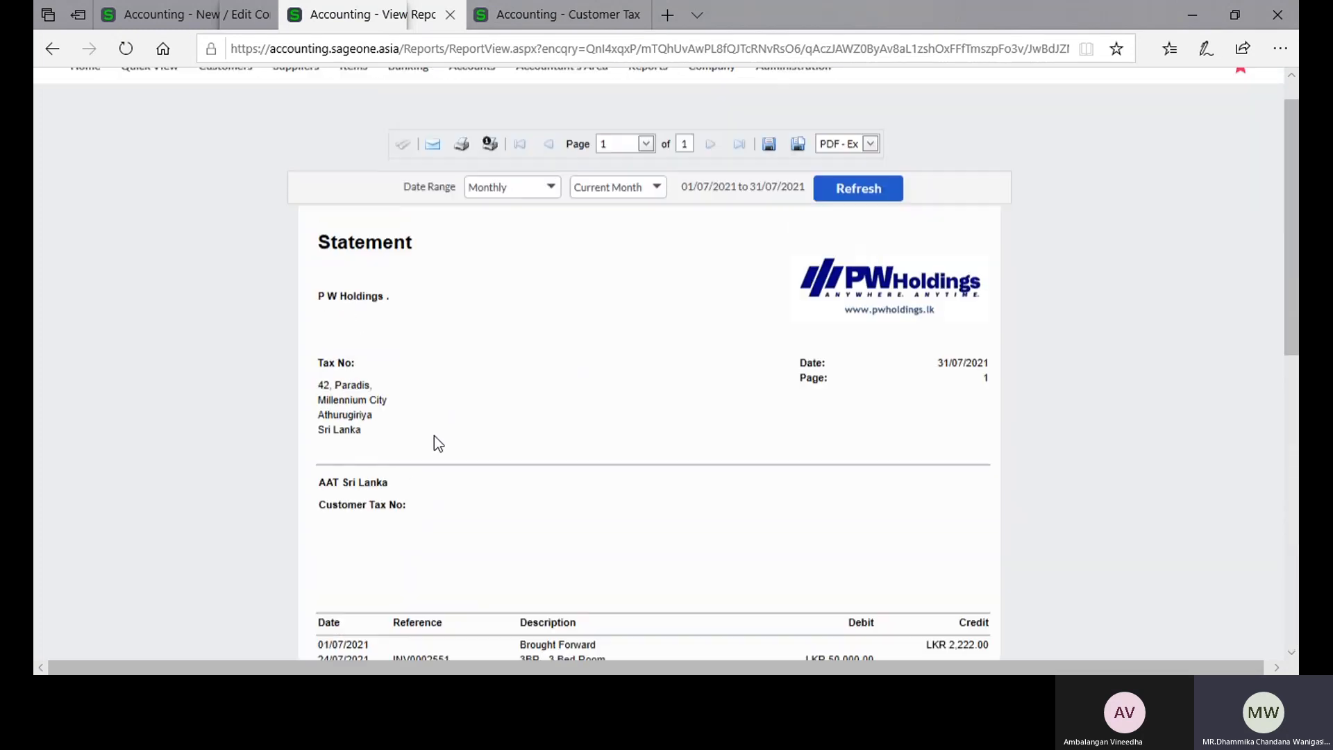
click(184, 15)
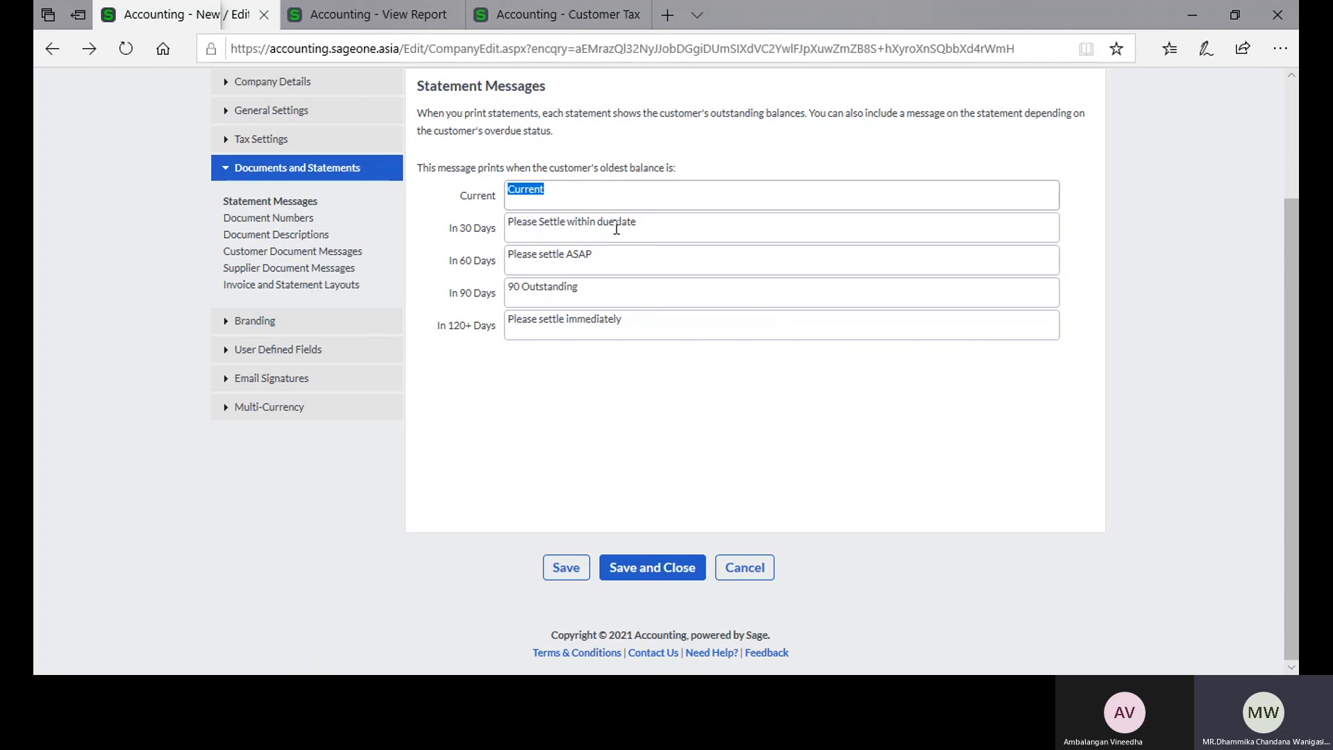
click(740, 227)
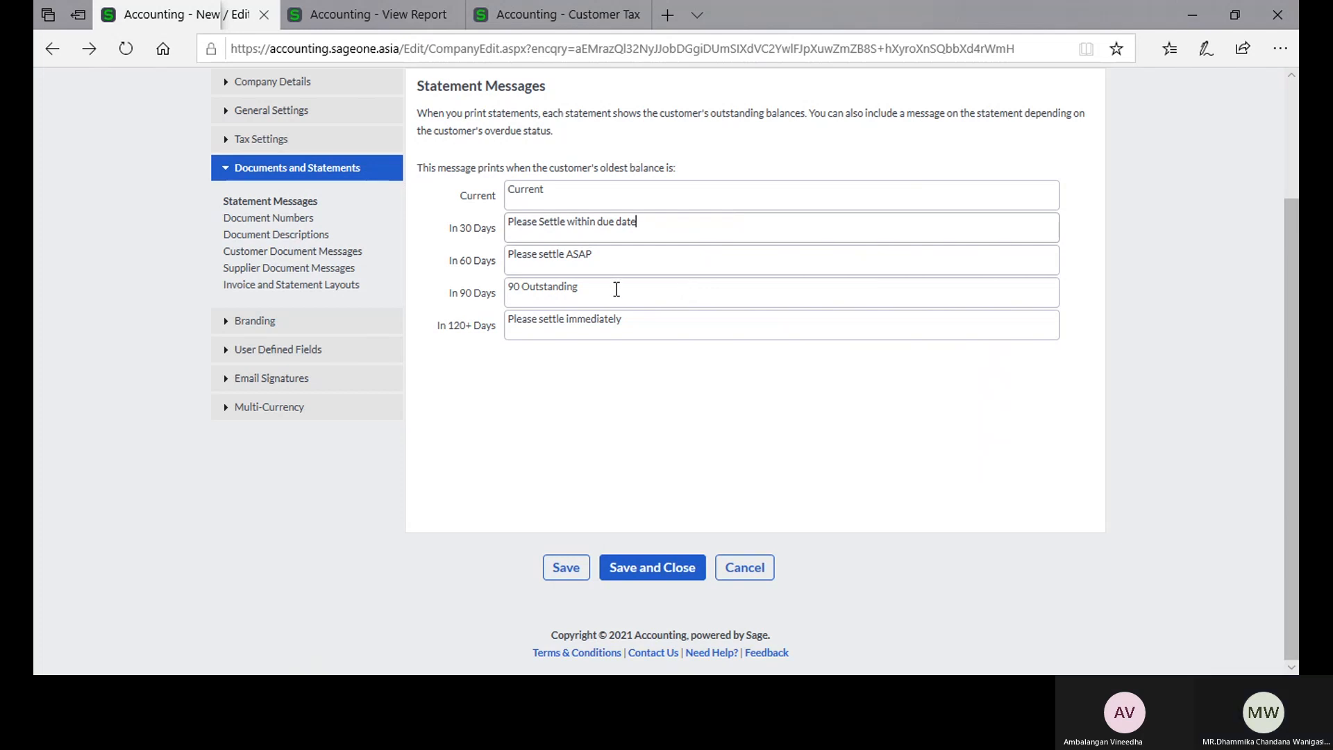
Step: Open the Document Numbers settings and review the current and new numbers of all document types
click(291, 223)
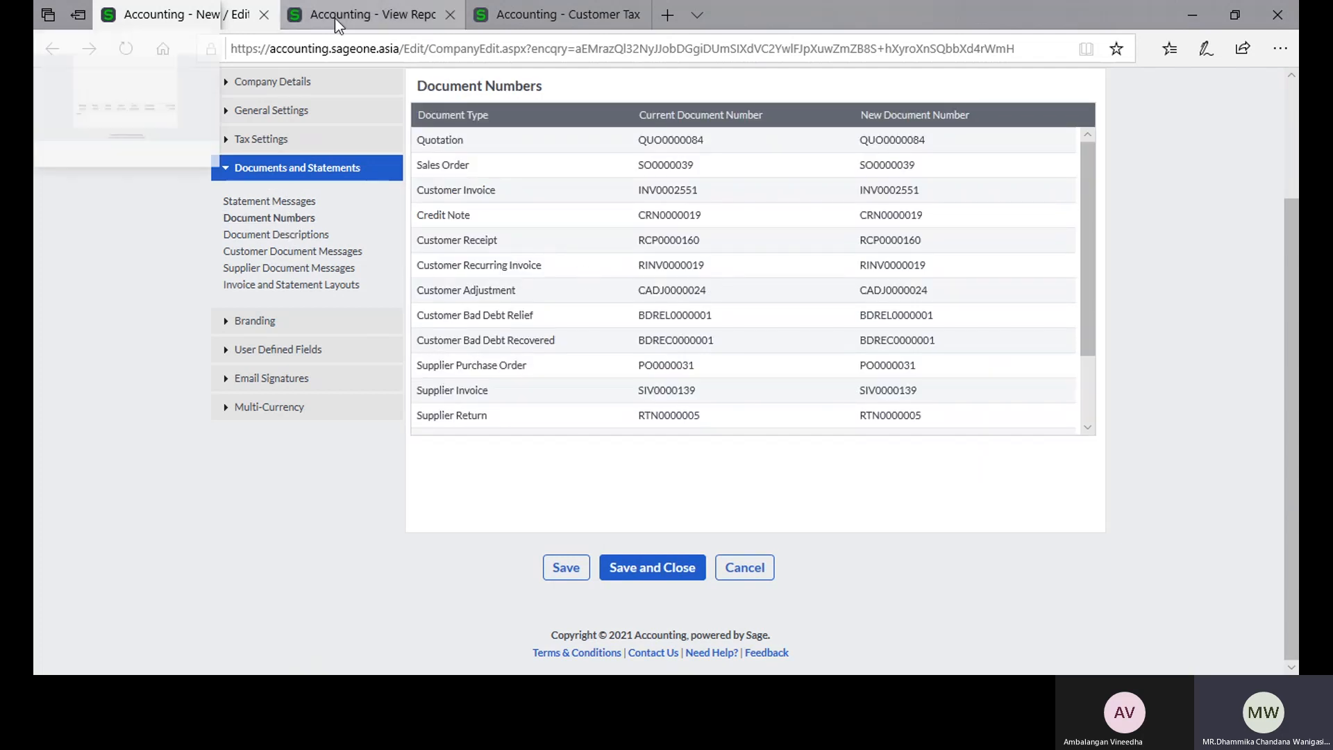
scroll(722, 218, up, 3)
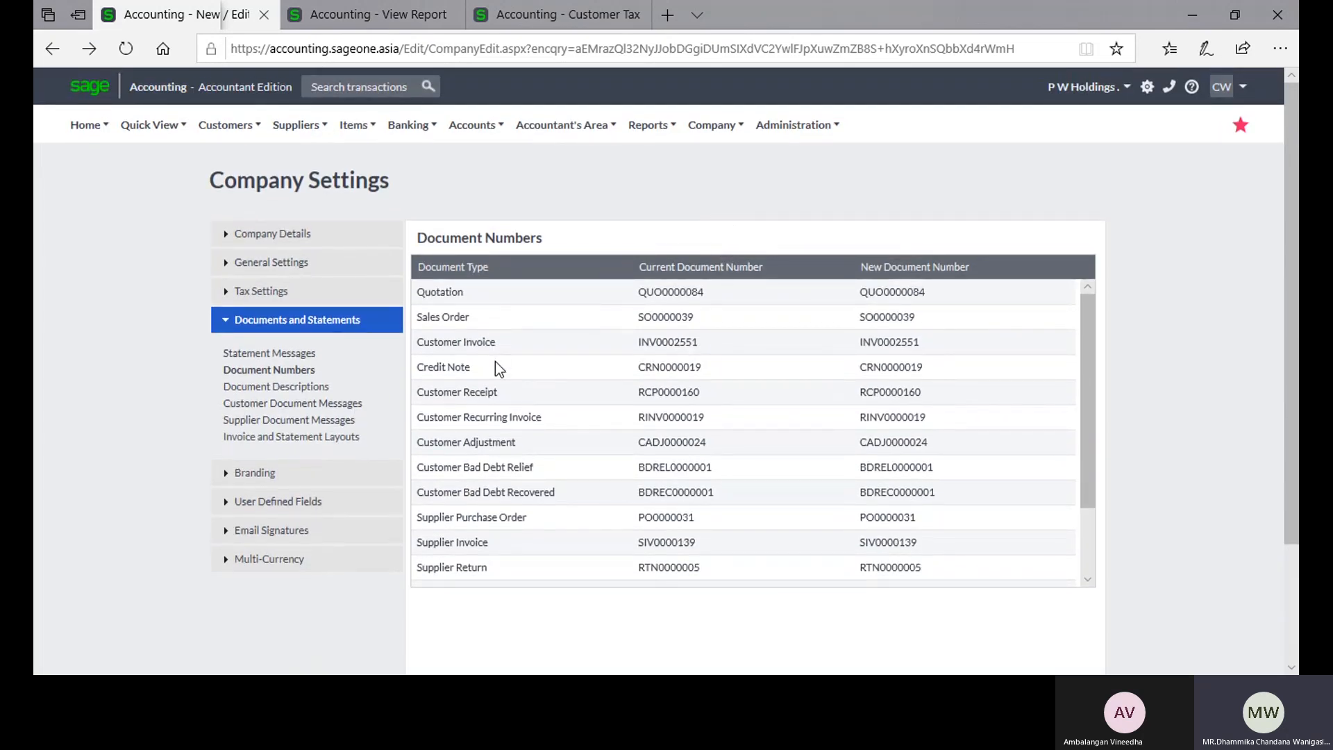
scroll(486, 390, down, 2)
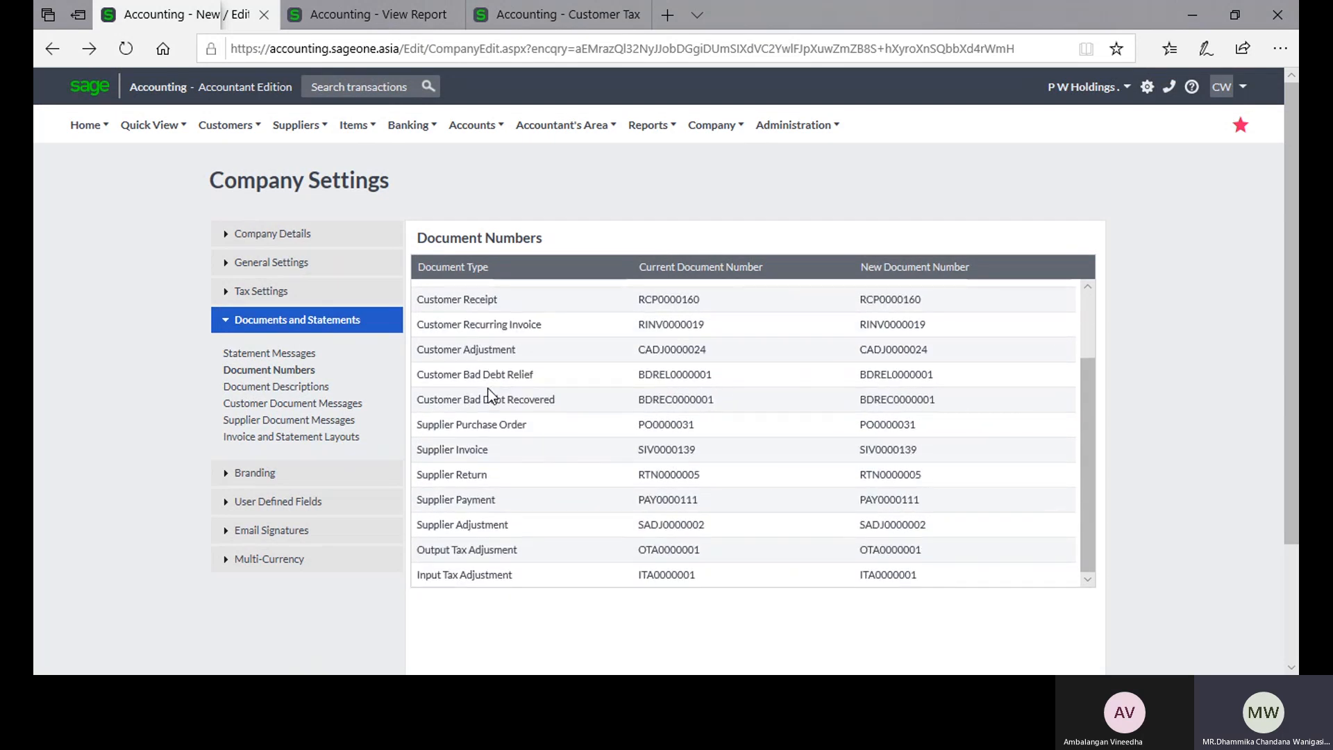
scroll(490, 394, down, 2)
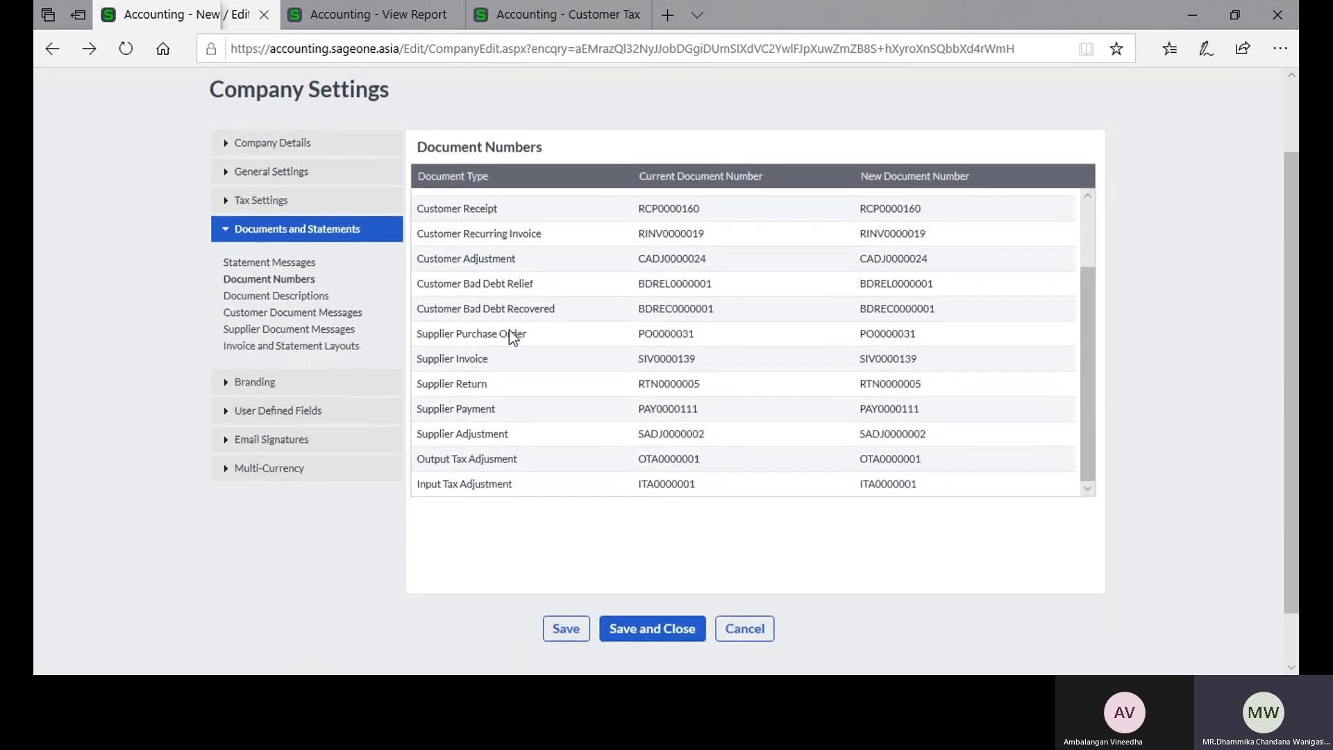
scroll(511, 331, up, 5)
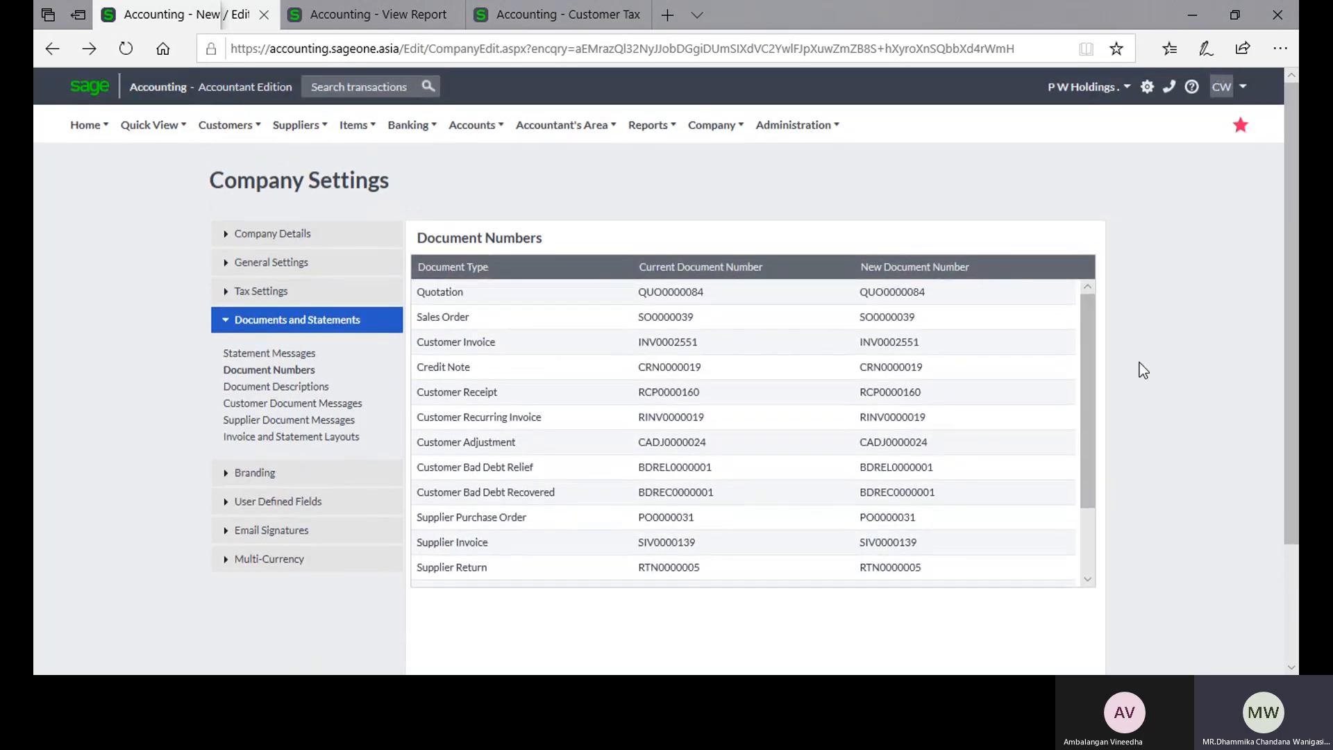
scroll(1175, 373, down, 2)
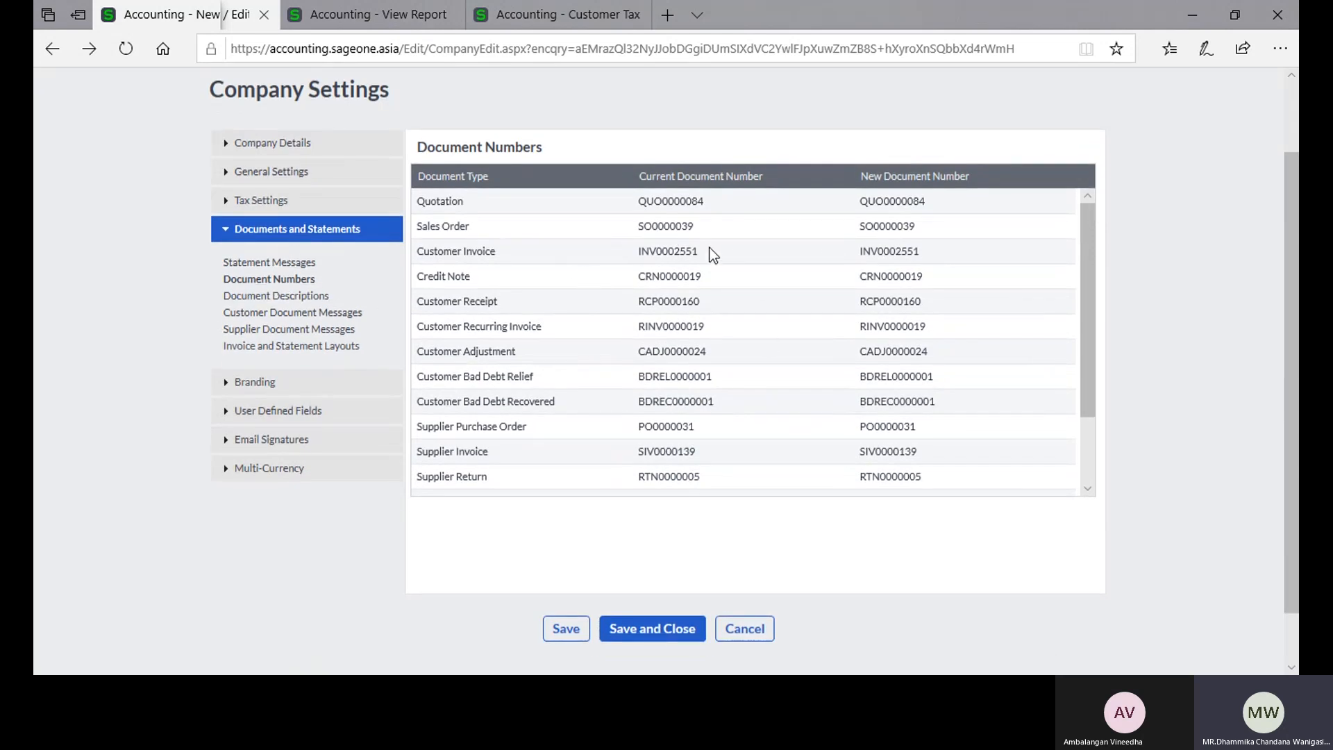
Step: Inspect the quotation's current document number, open its new document number for editing, and leave the field without changing it
click(697, 204)
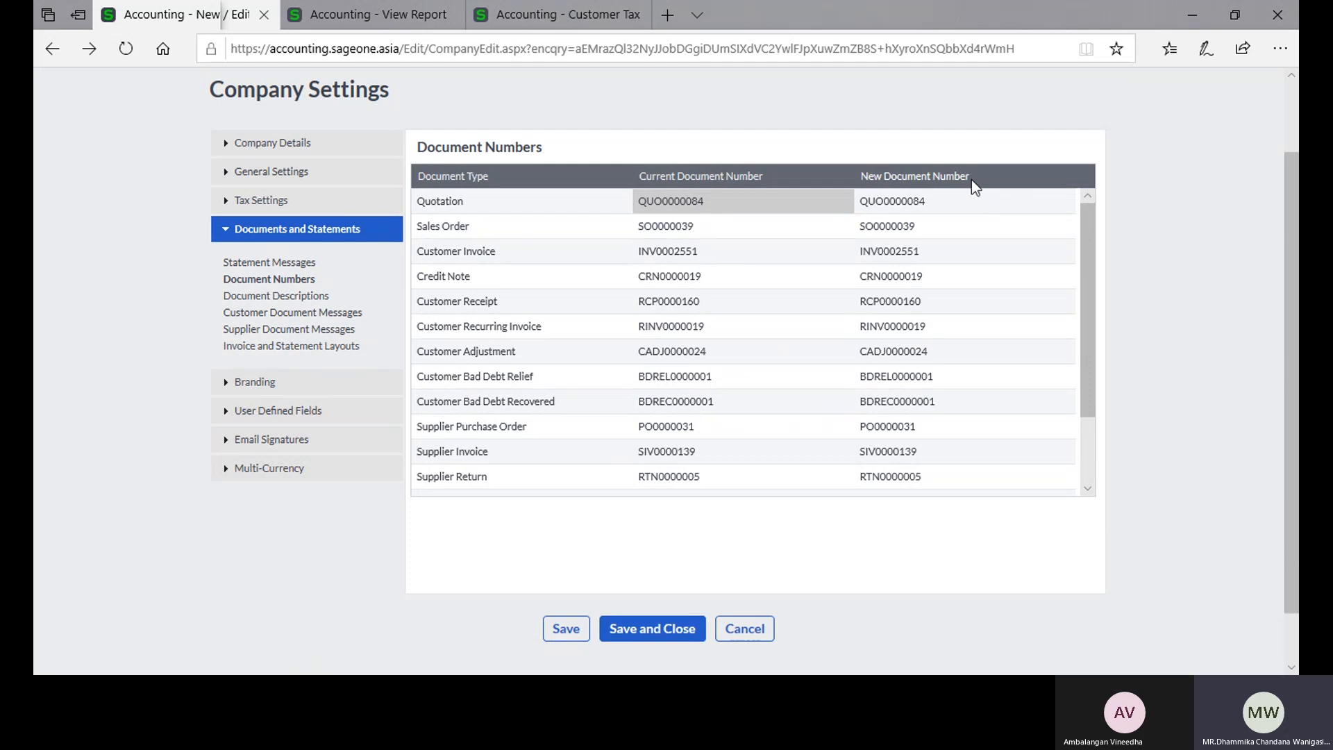
click(974, 198)
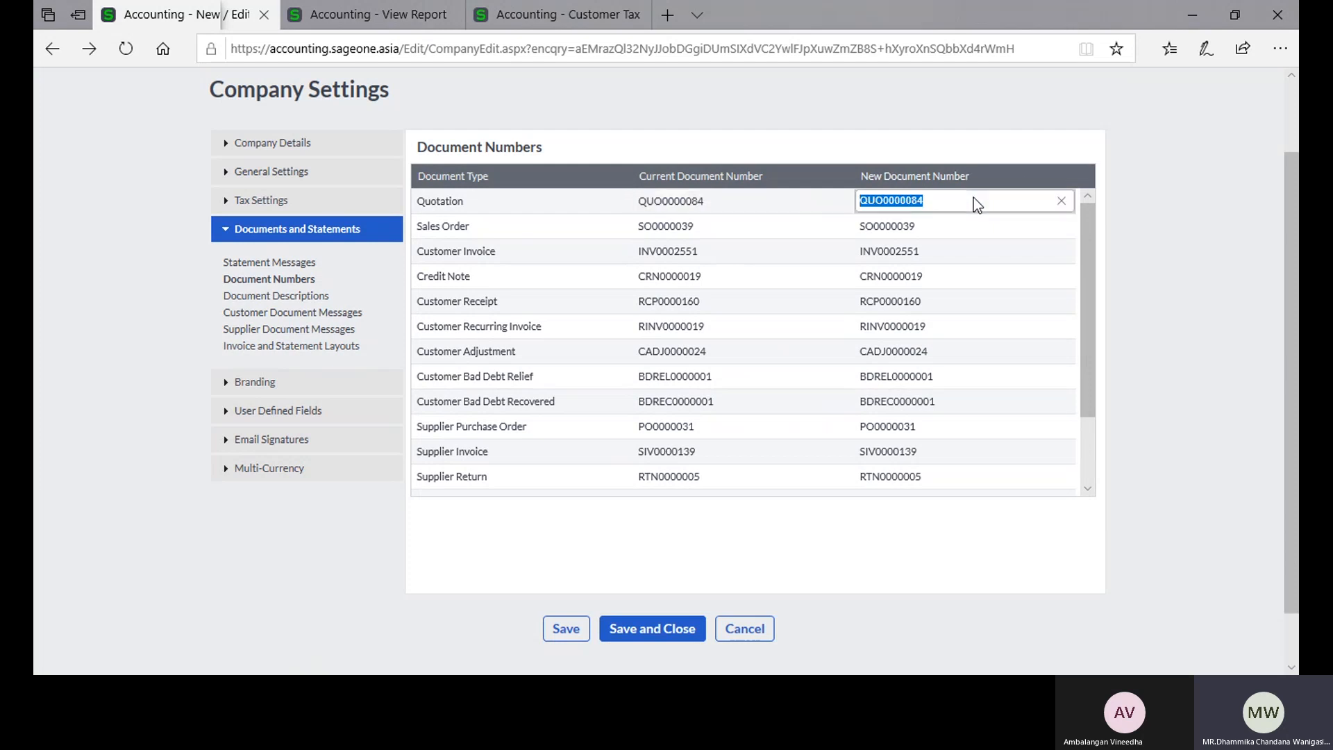
click(1183, 220)
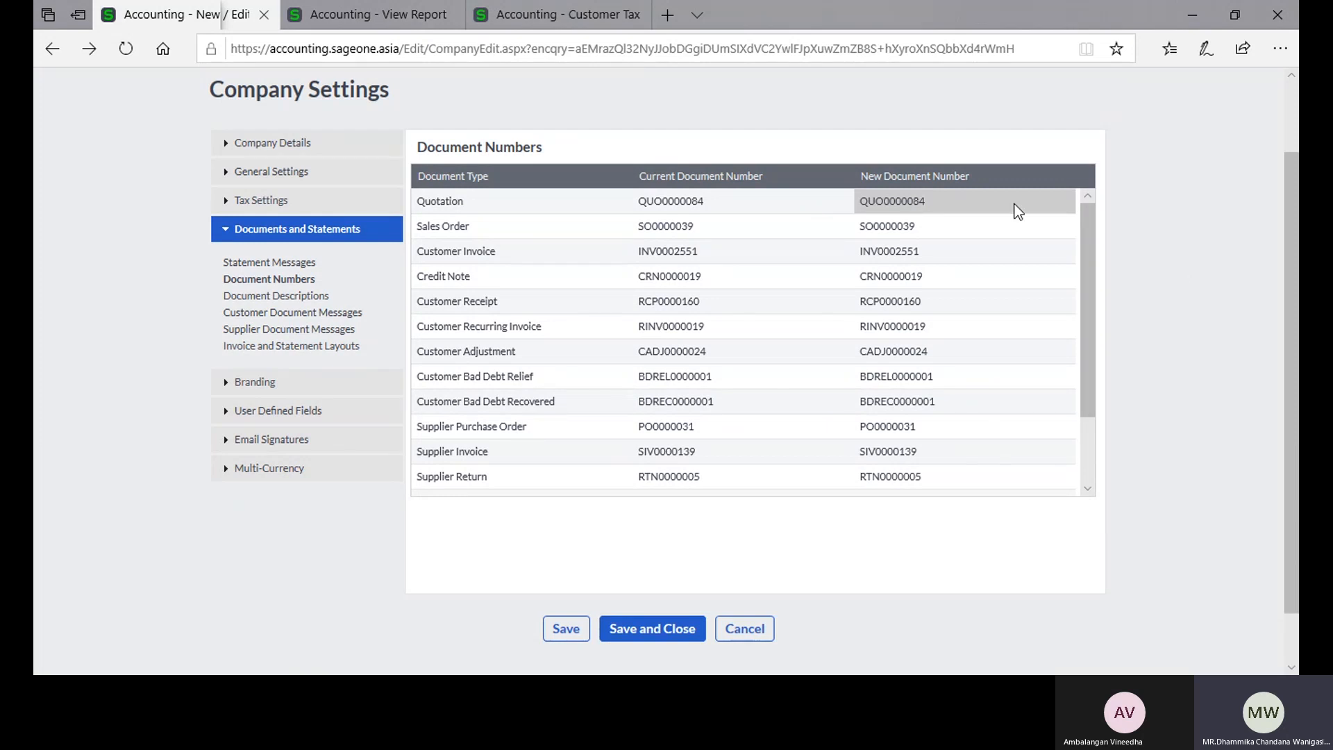
Step: Compare the quotation's new document number with the numbers in the customer quotes list, and review the remaining Document Numbers entries
click(979, 208)
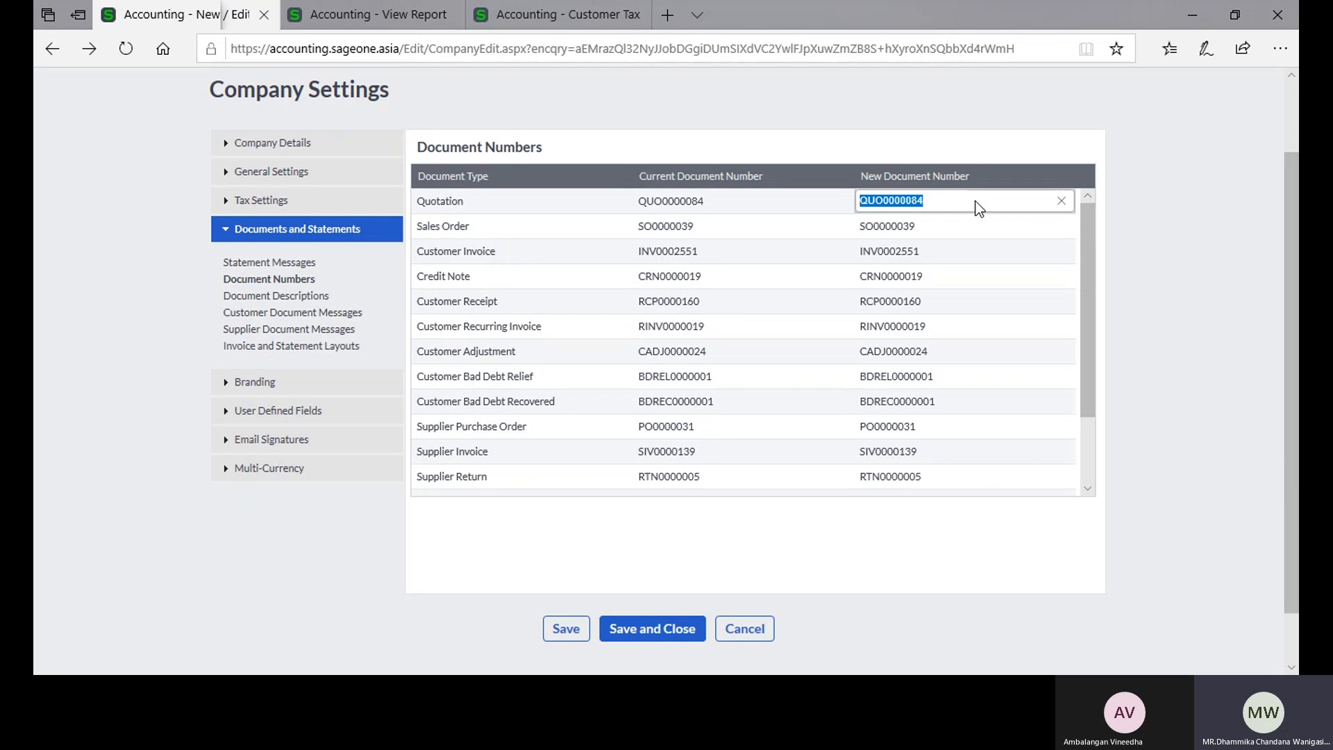
click(968, 236)
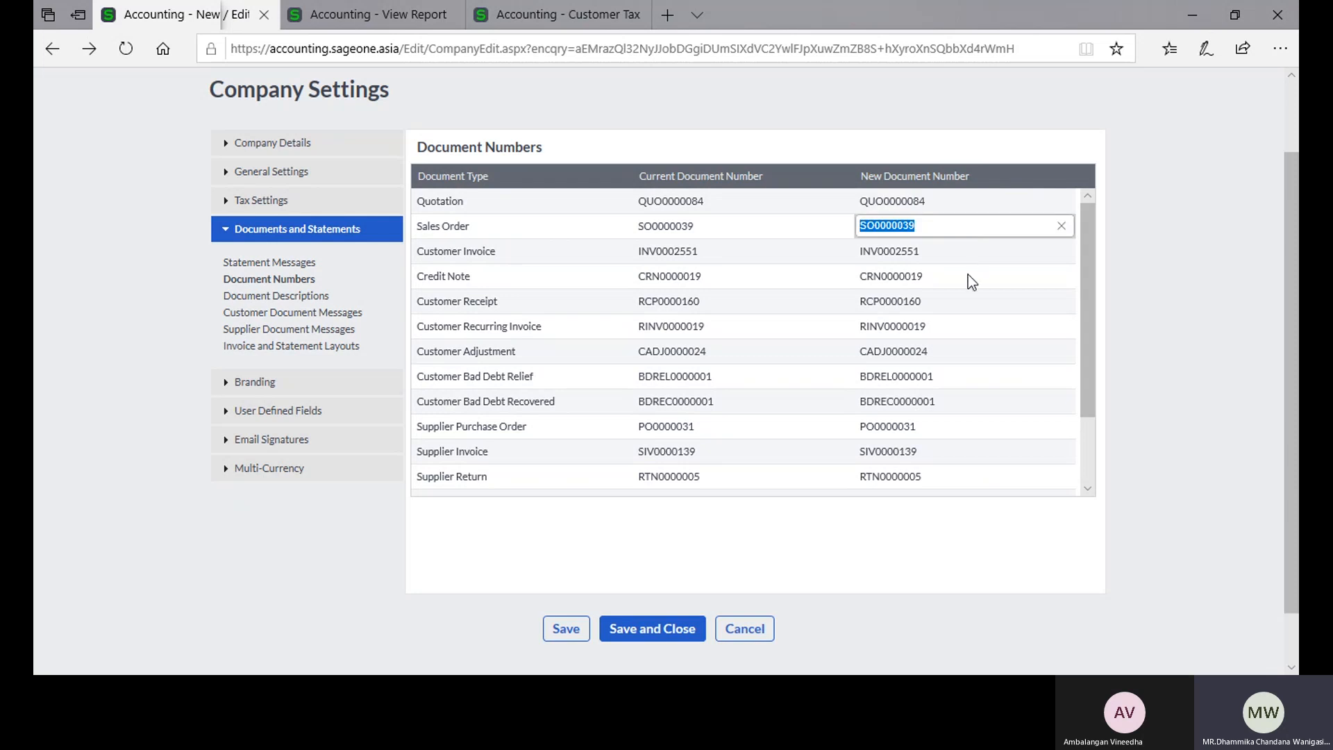
click(374, 11)
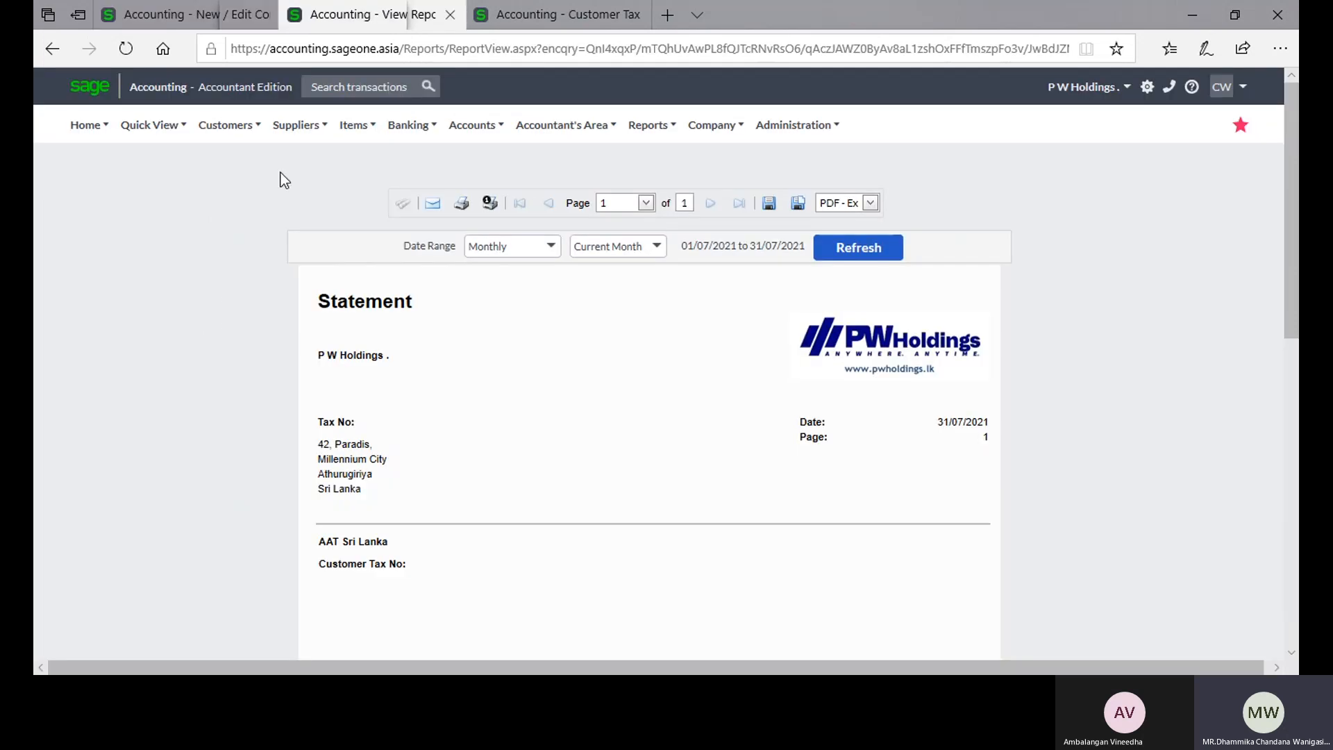
mouse_move(288, 134)
mouse_move(229, 127)
mouse_move(253, 213)
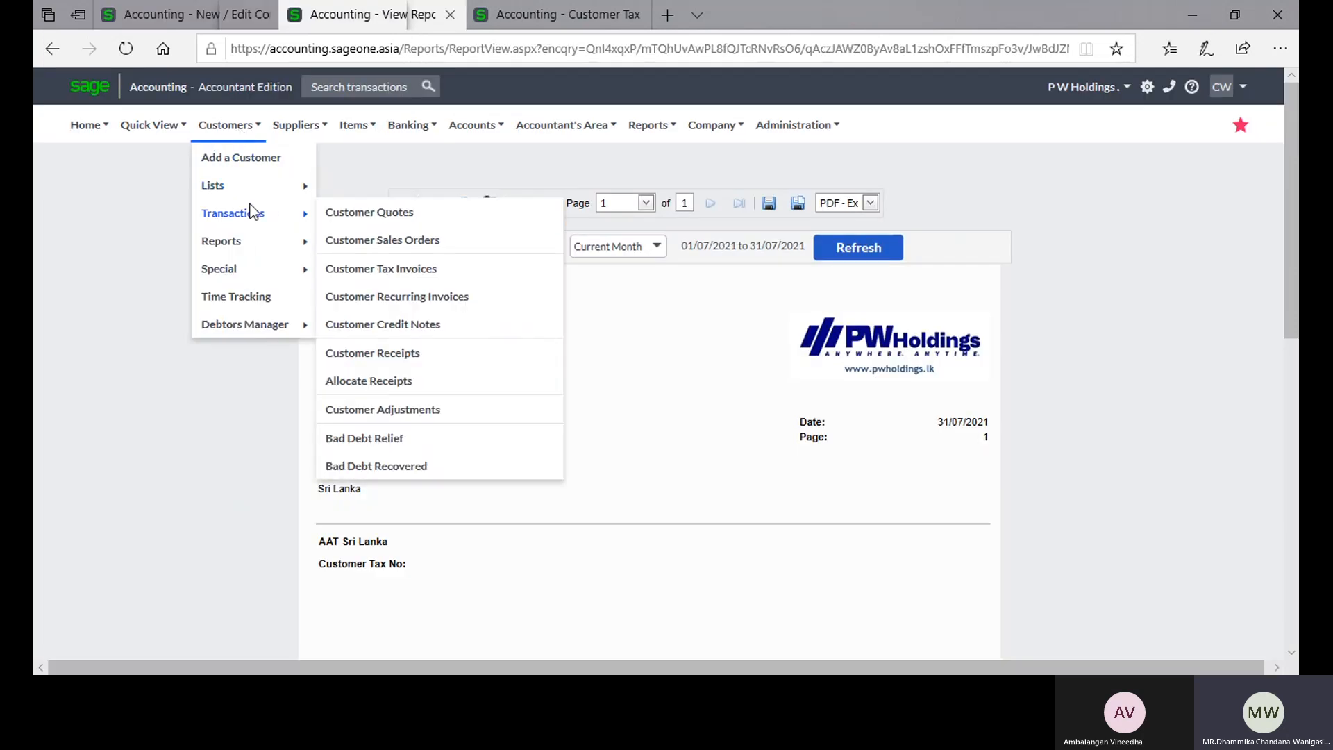
click(334, 215)
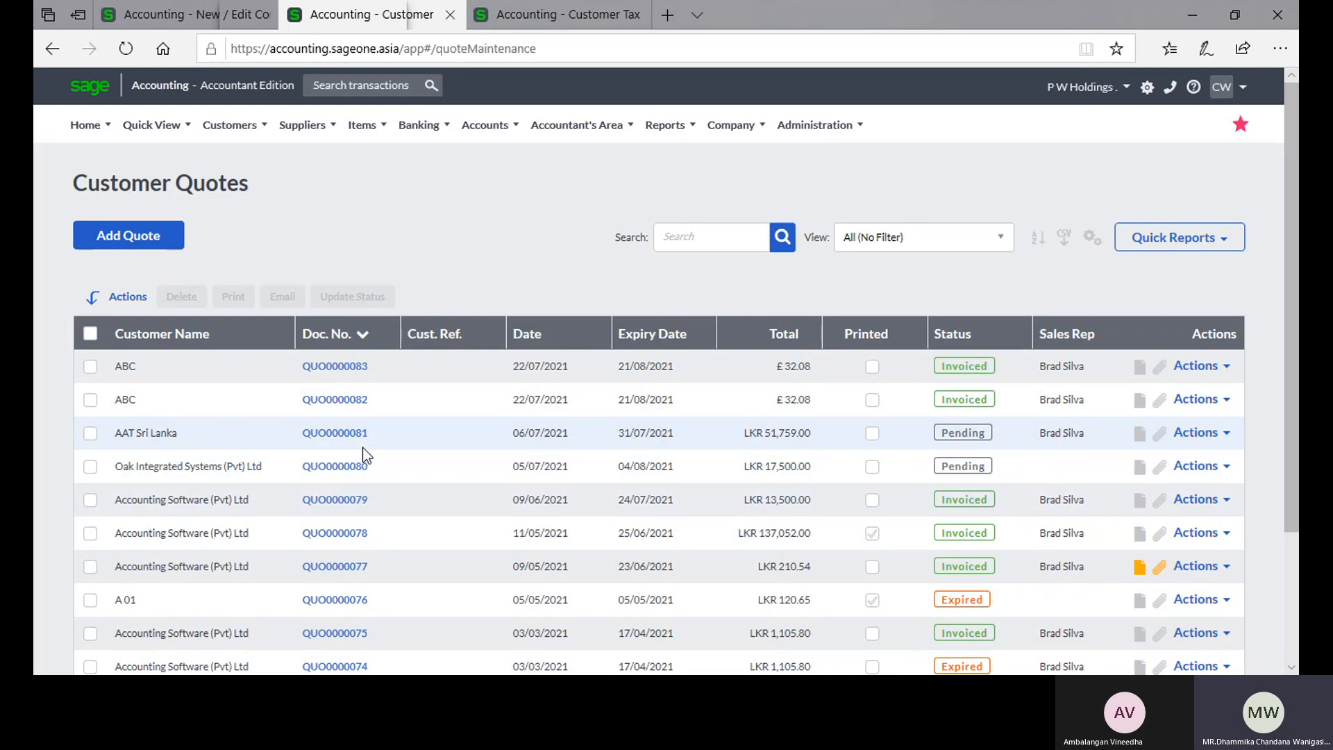
click(144, 18)
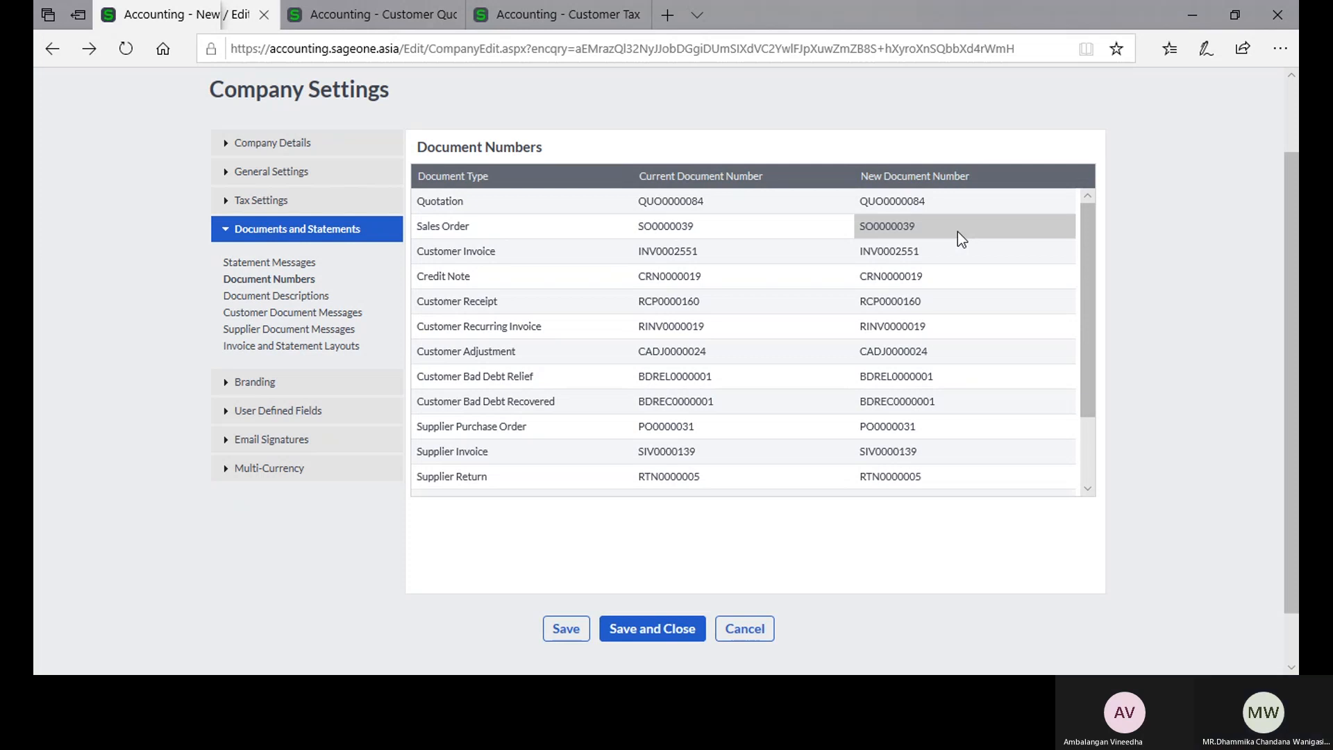
scroll(951, 348, down, 2)
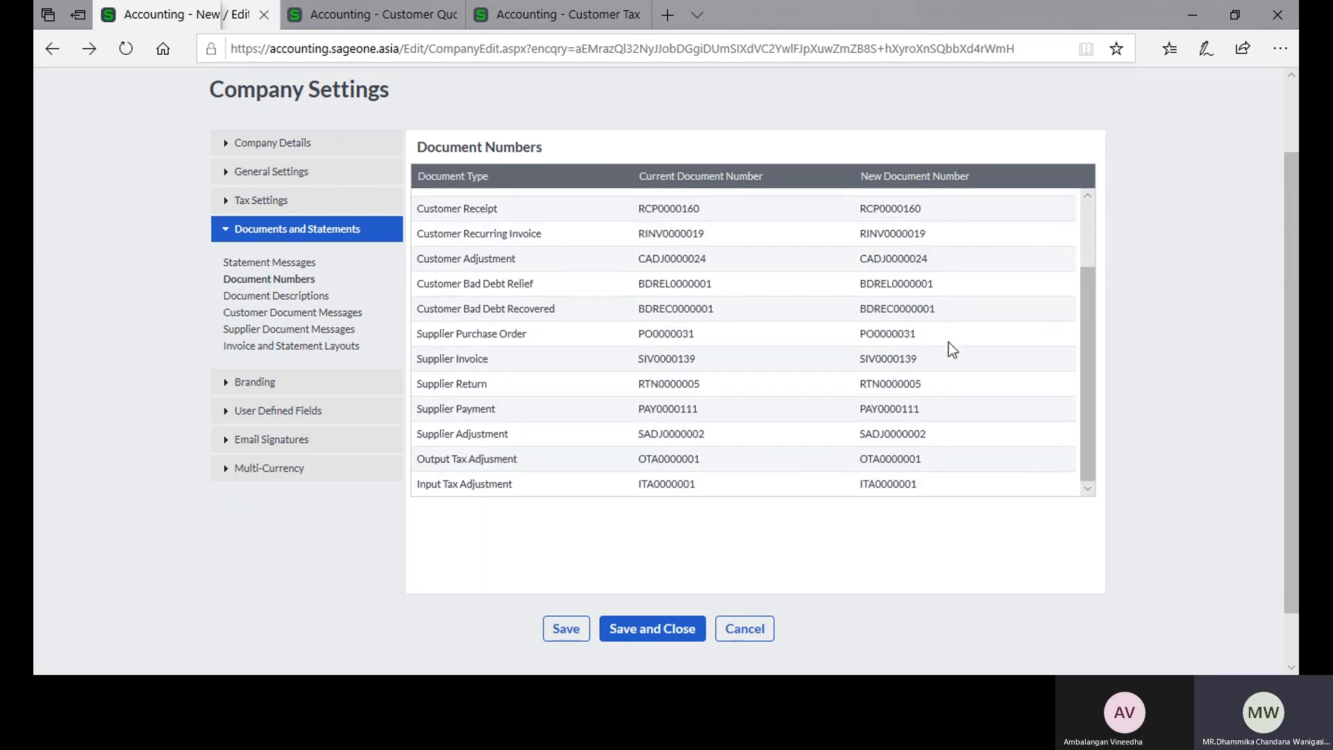
Step: Open the Document Descriptions settings and review the original and copy names of the document types
click(294, 298)
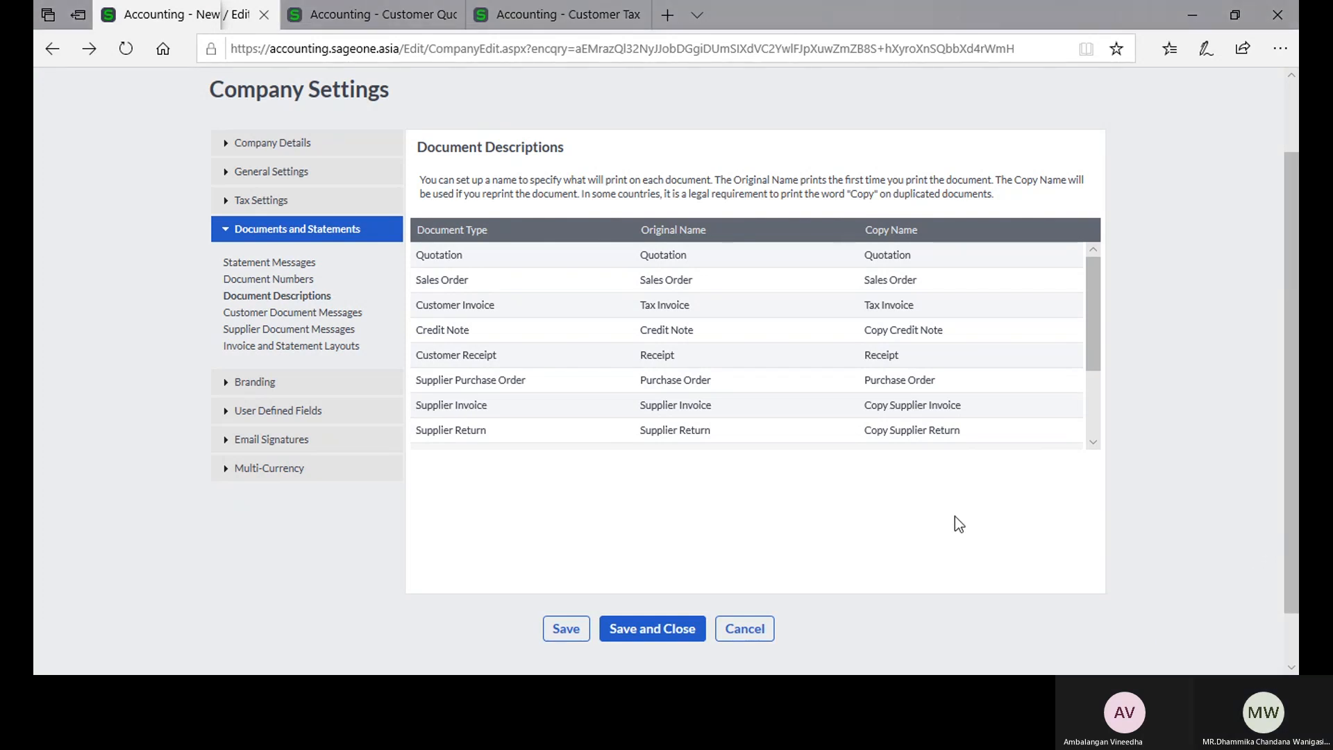
scroll(946, 350, down, 2)
scroll(946, 351, up, 2)
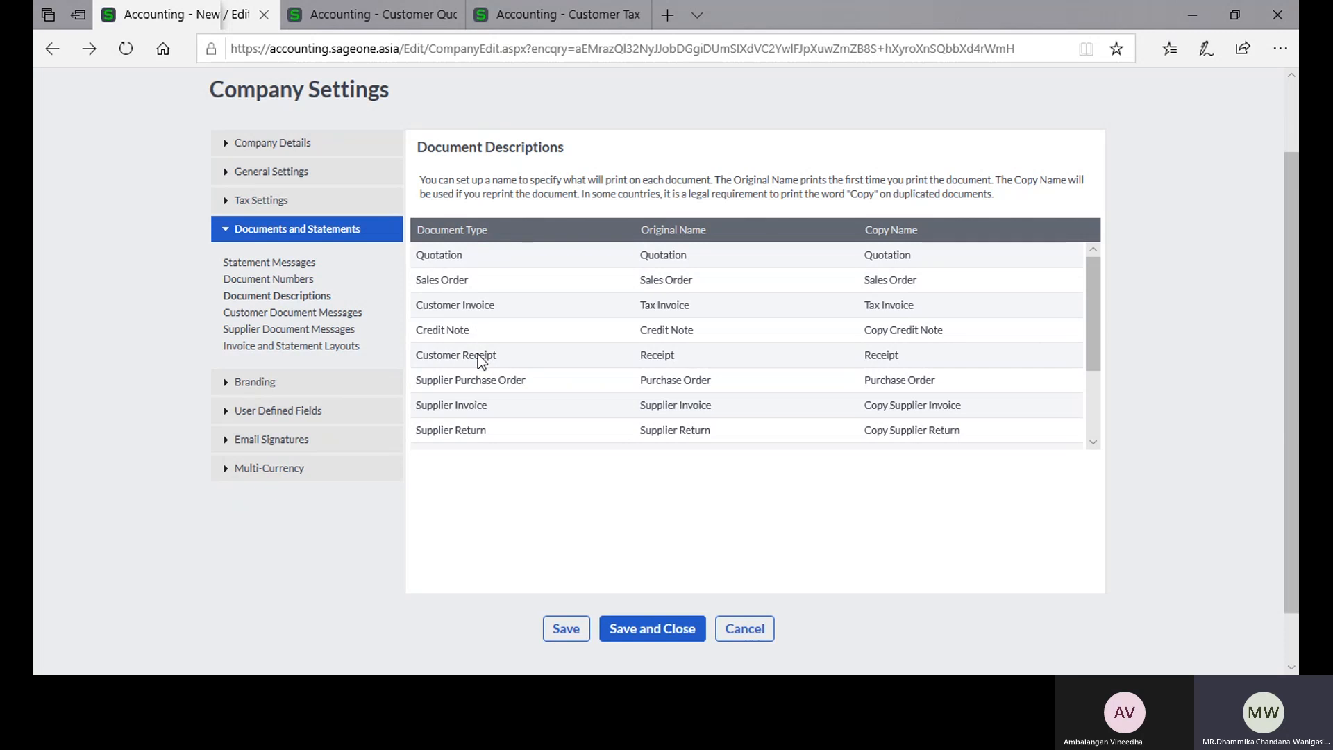
scroll(478, 354, down, 1)
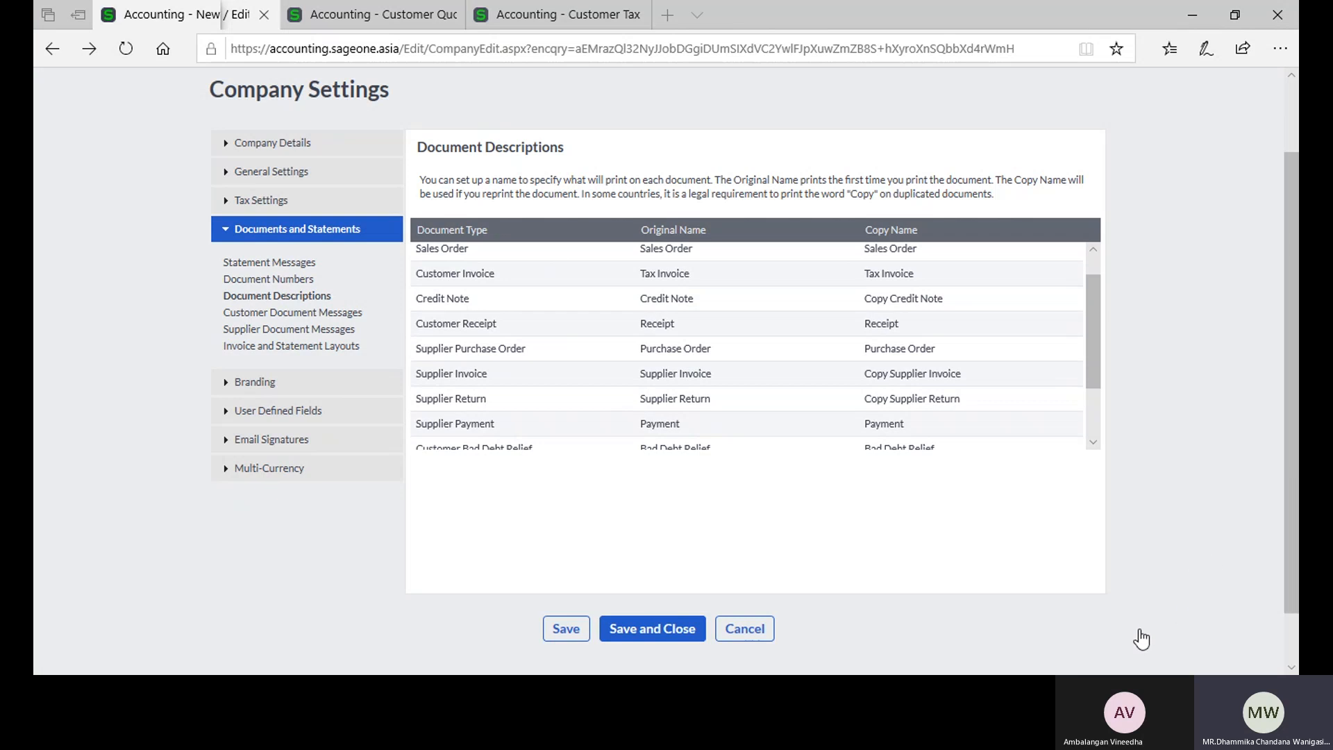
click(1139, 451)
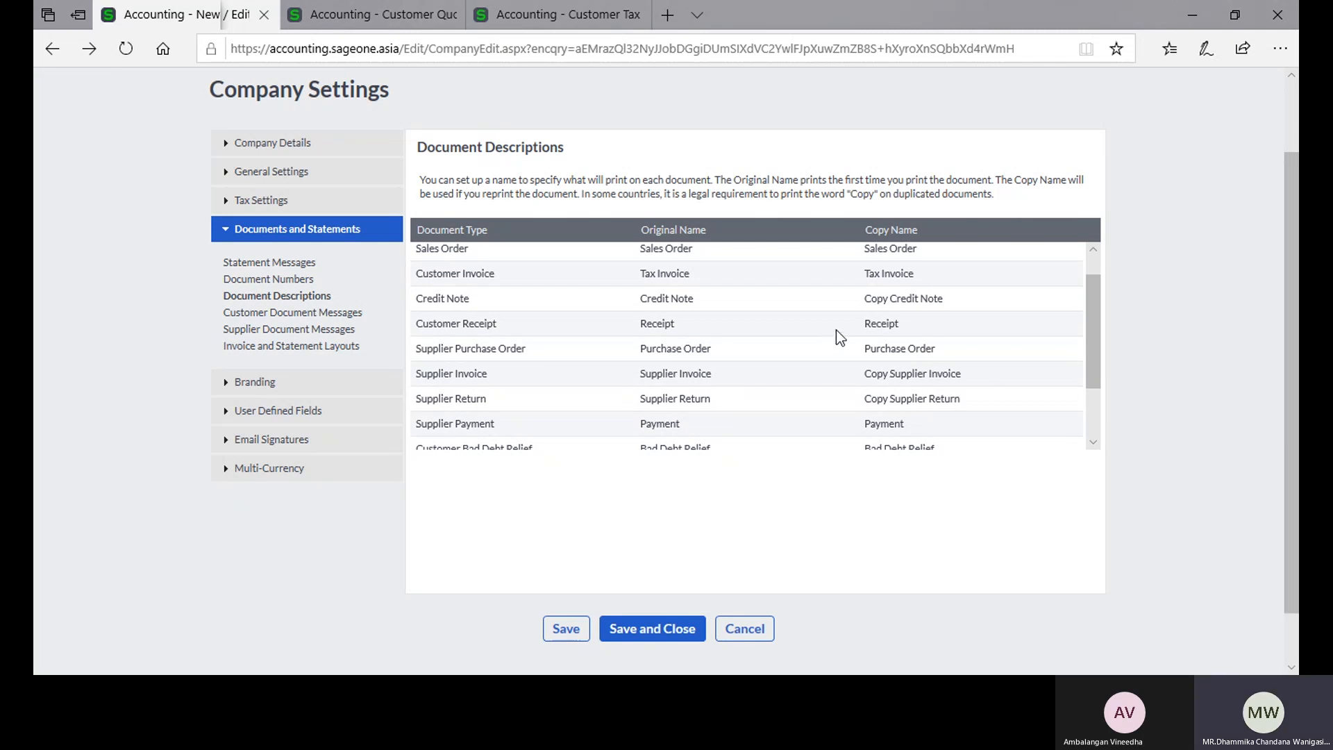
scroll(771, 328, up, 1)
scroll(769, 324, up, 1)
scroll(666, 297, up, 2)
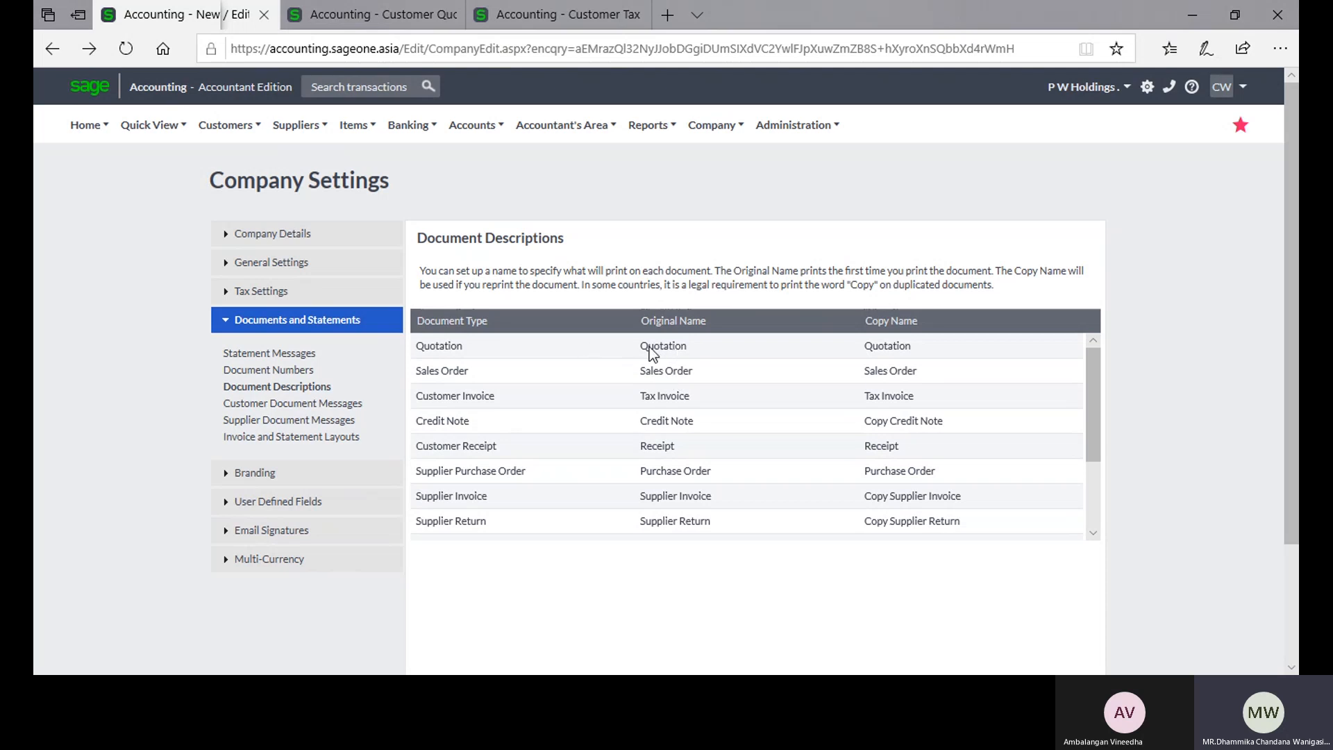
Step: Inspect the credit note's original name and copy name fields in Document Descriptions without changing them
click(892, 422)
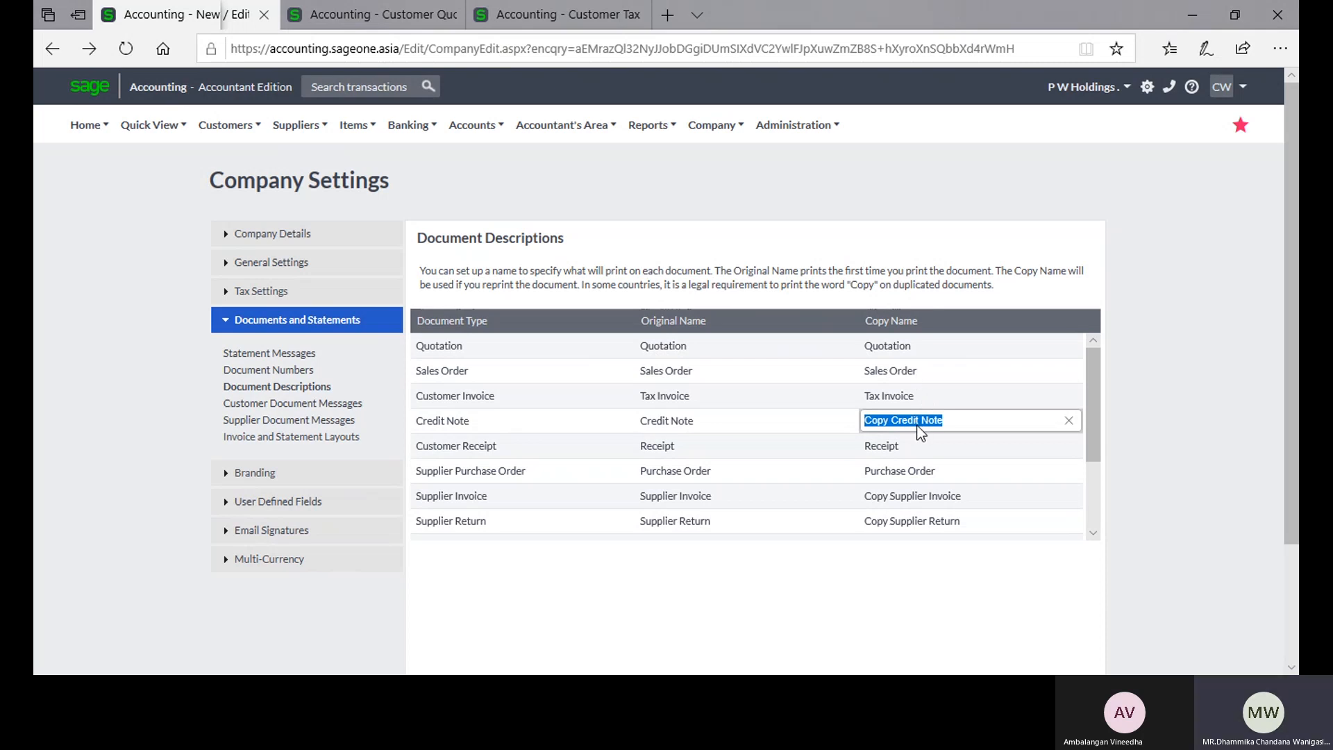
click(708, 428)
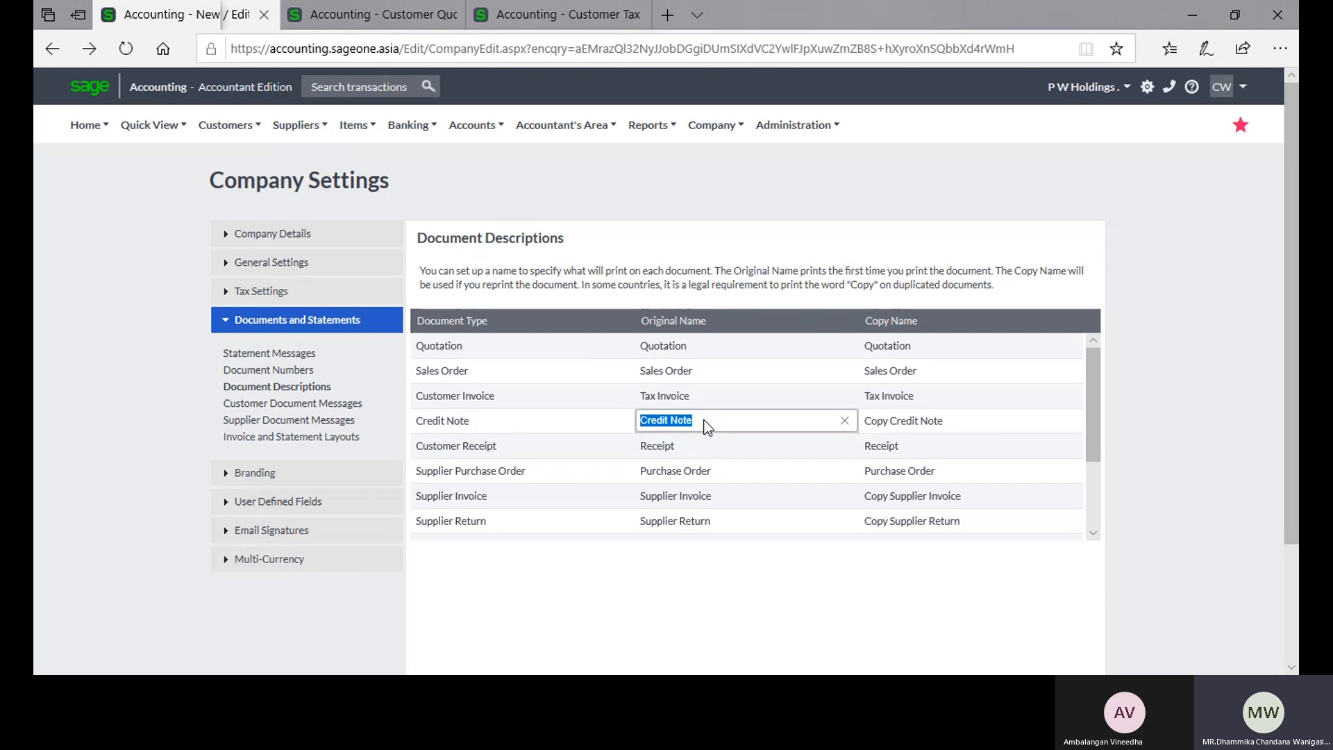
click(879, 426)
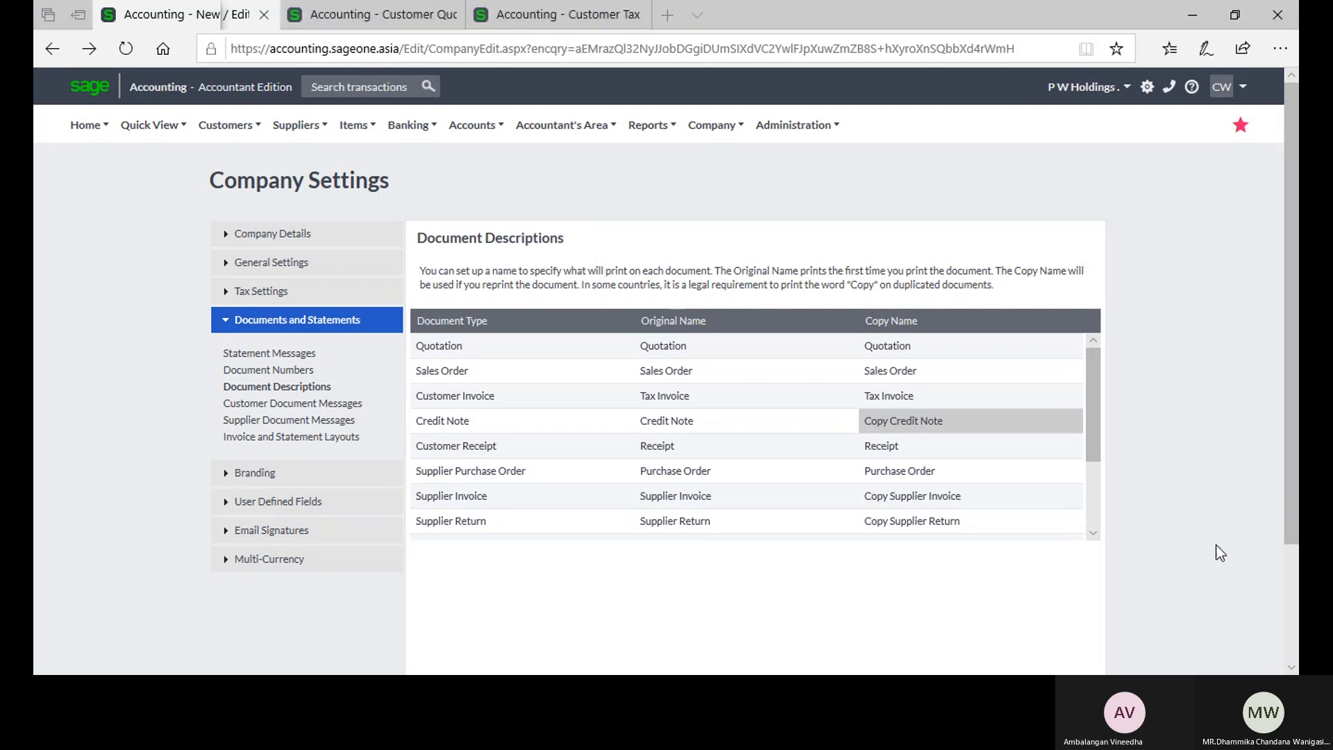
click(736, 427)
click(733, 427)
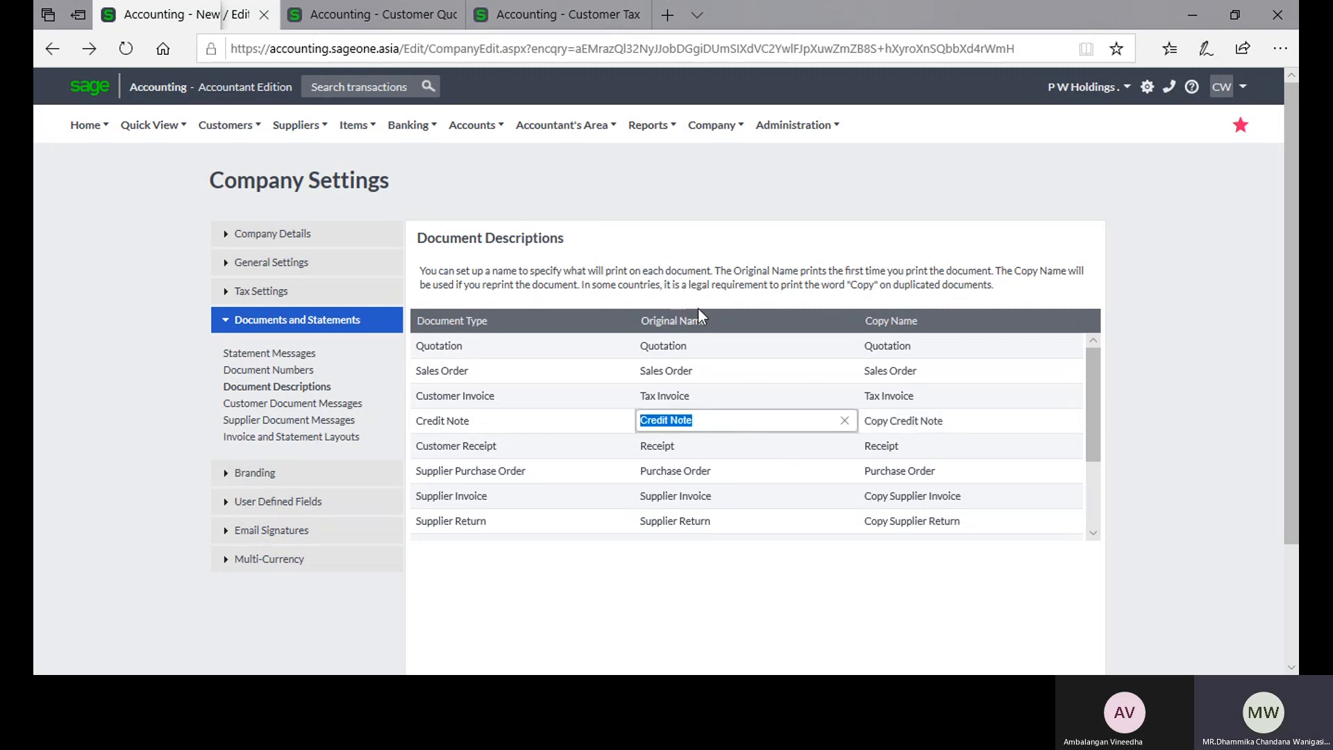
click(928, 427)
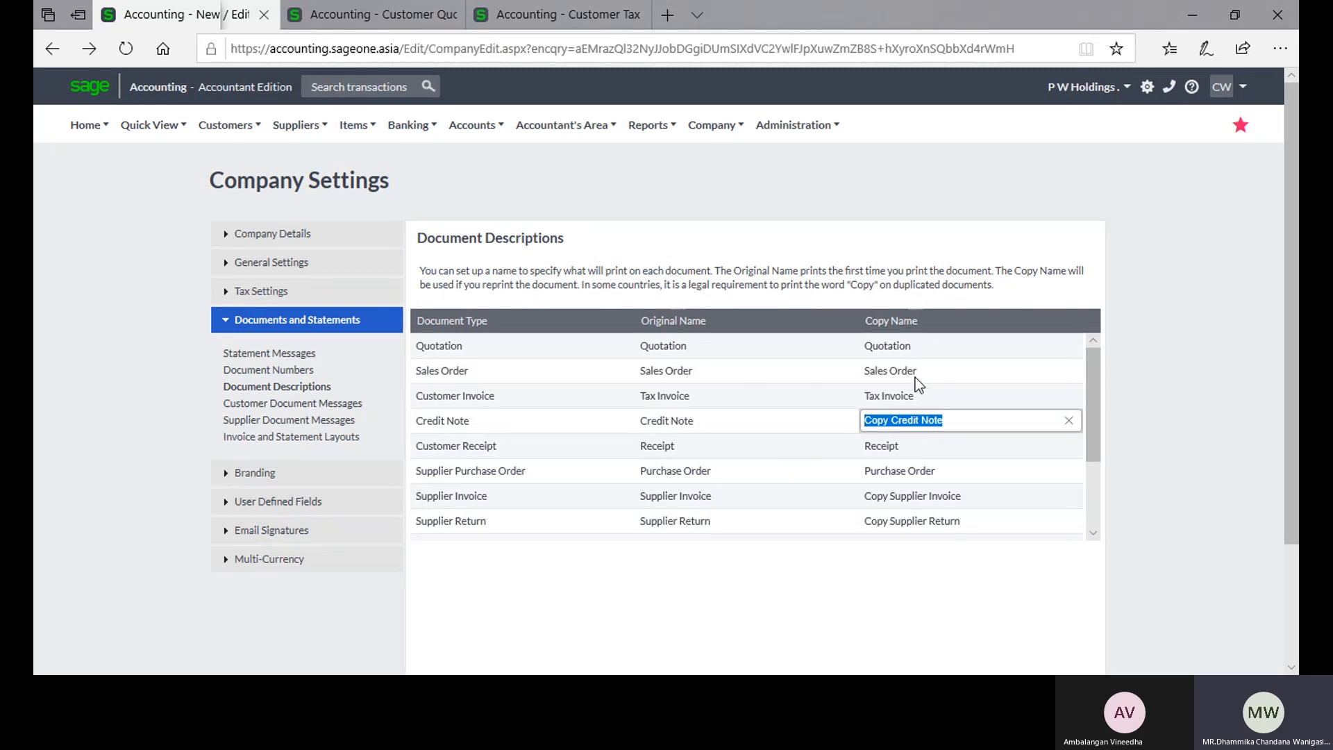
click(1181, 468)
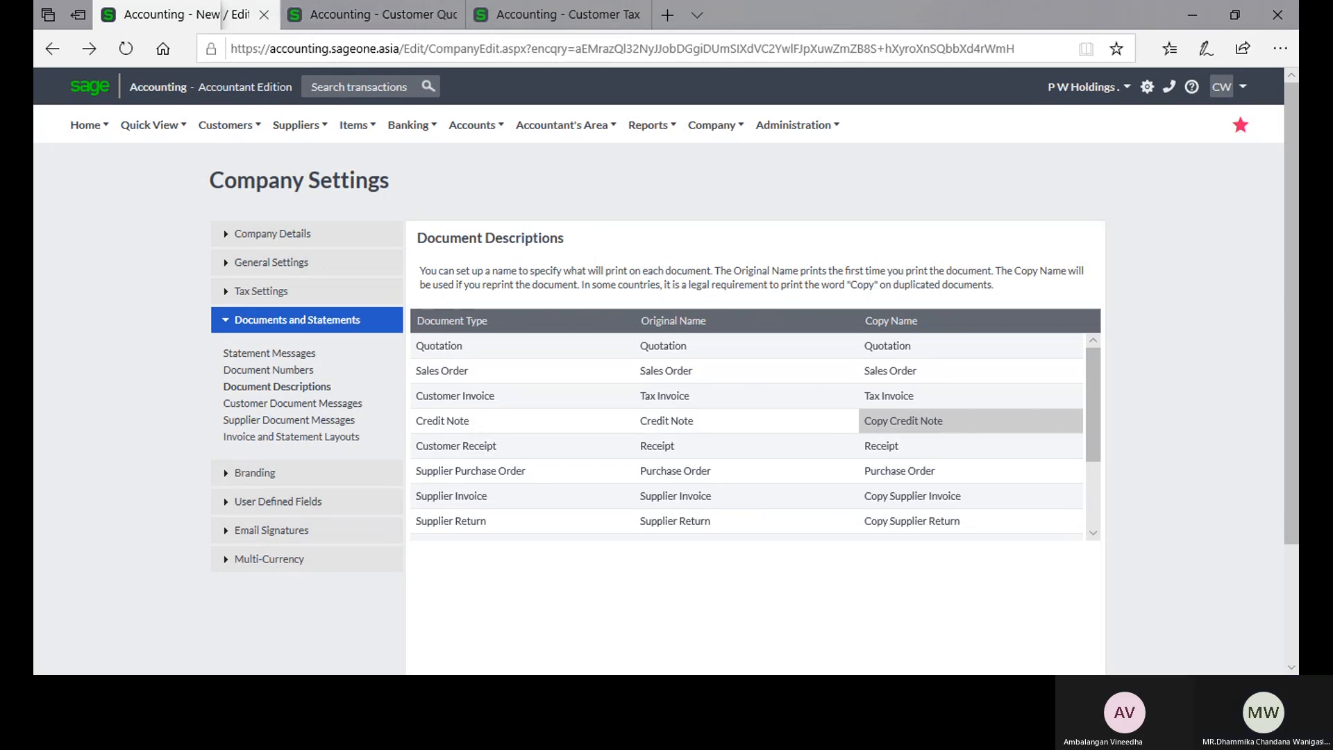
Step: Start a new customer credit note for Accounting Software (Pvt) Ltd
click(391, 14)
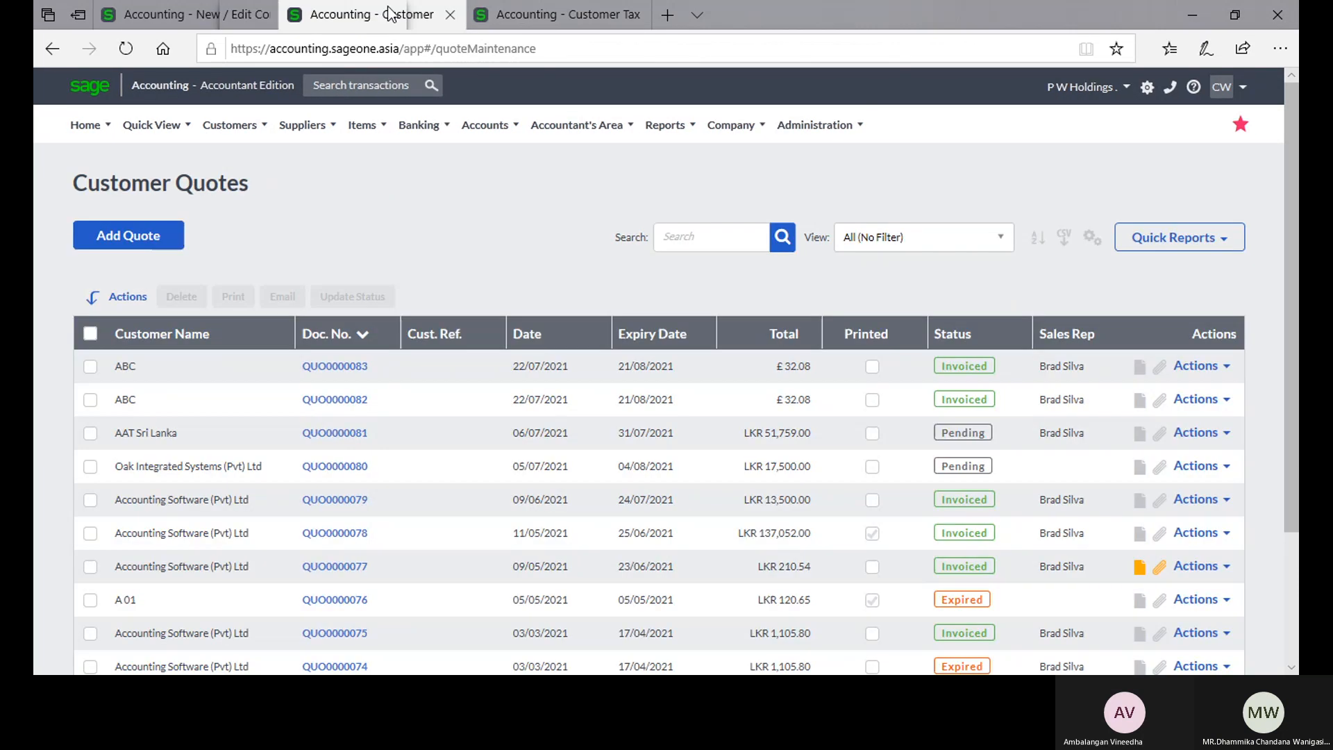
mouse_move(243, 134)
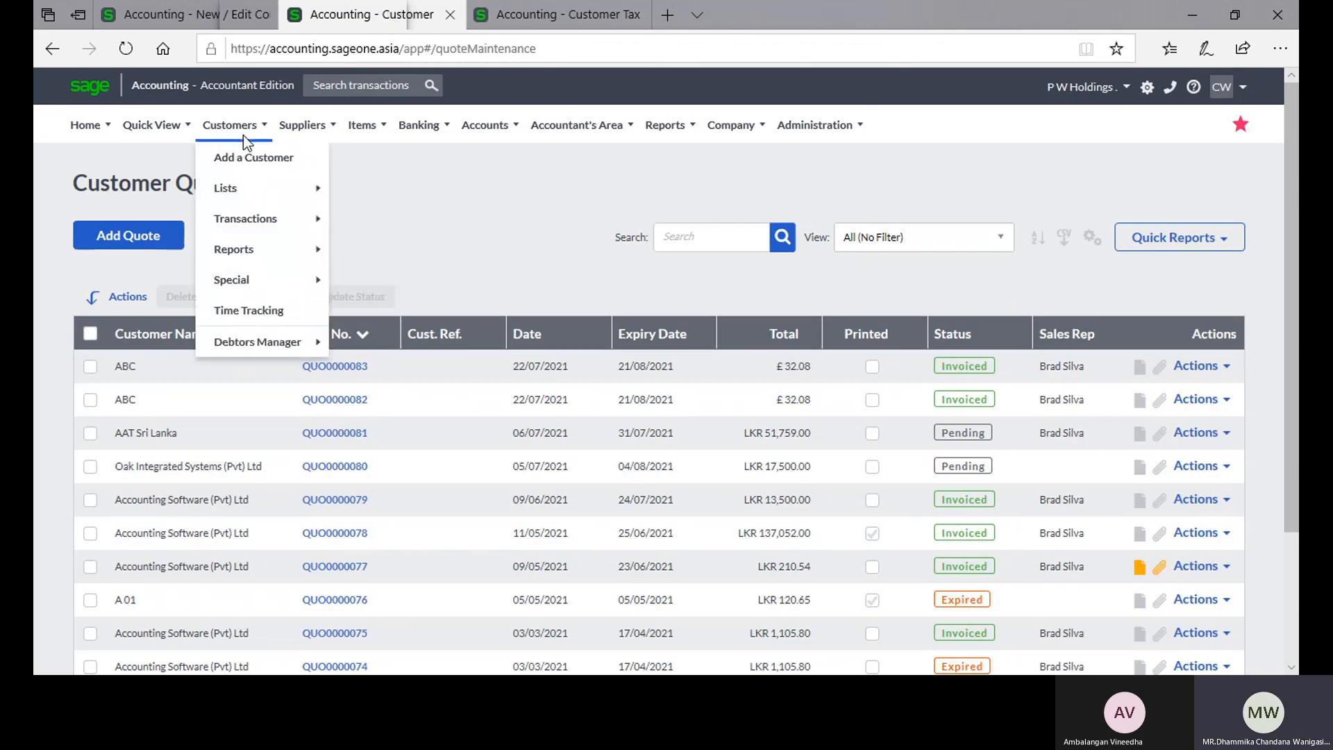
mouse_move(261, 219)
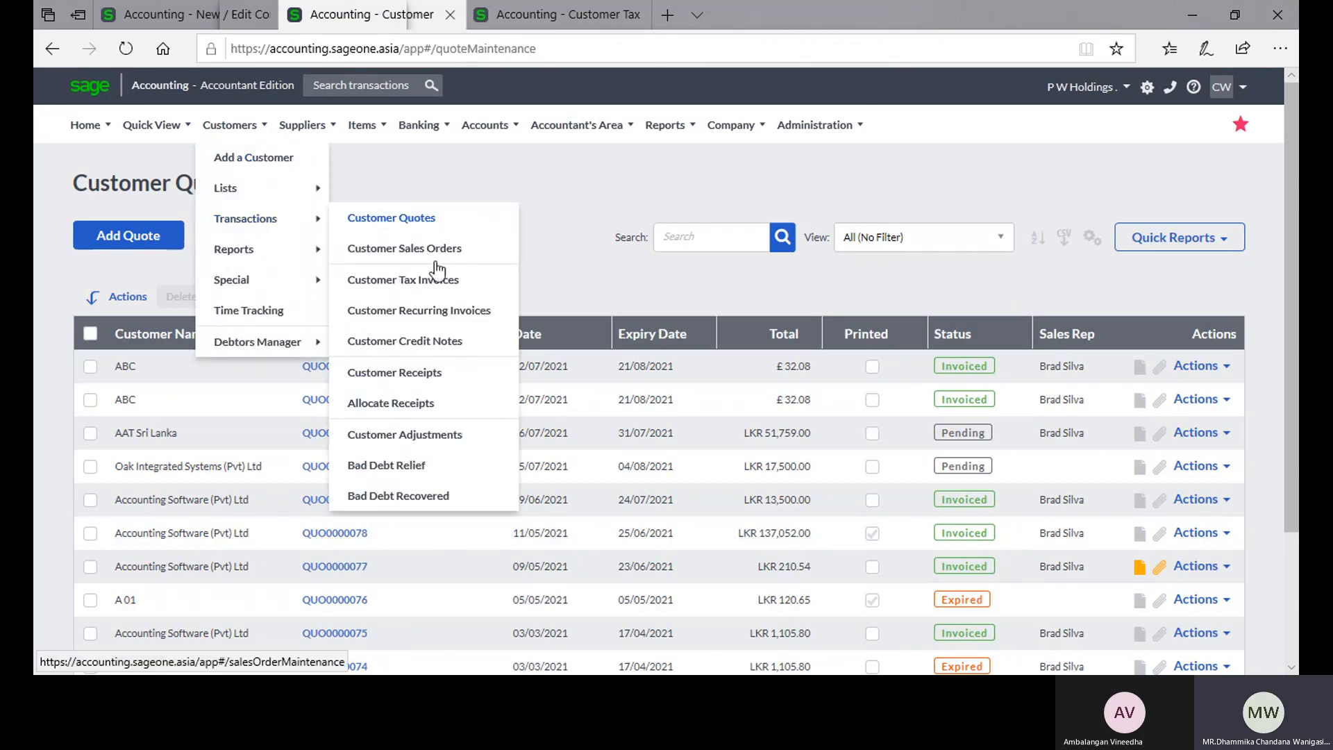
click(440, 341)
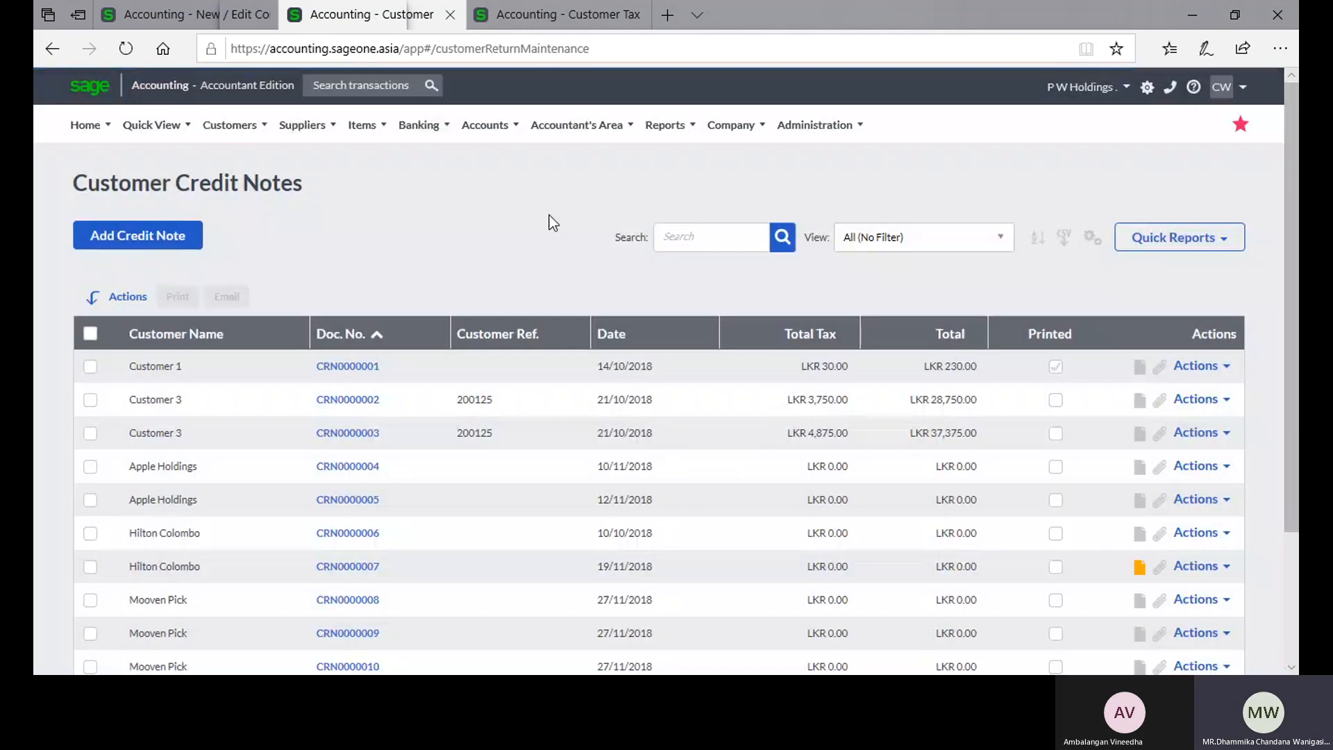
click(137, 235)
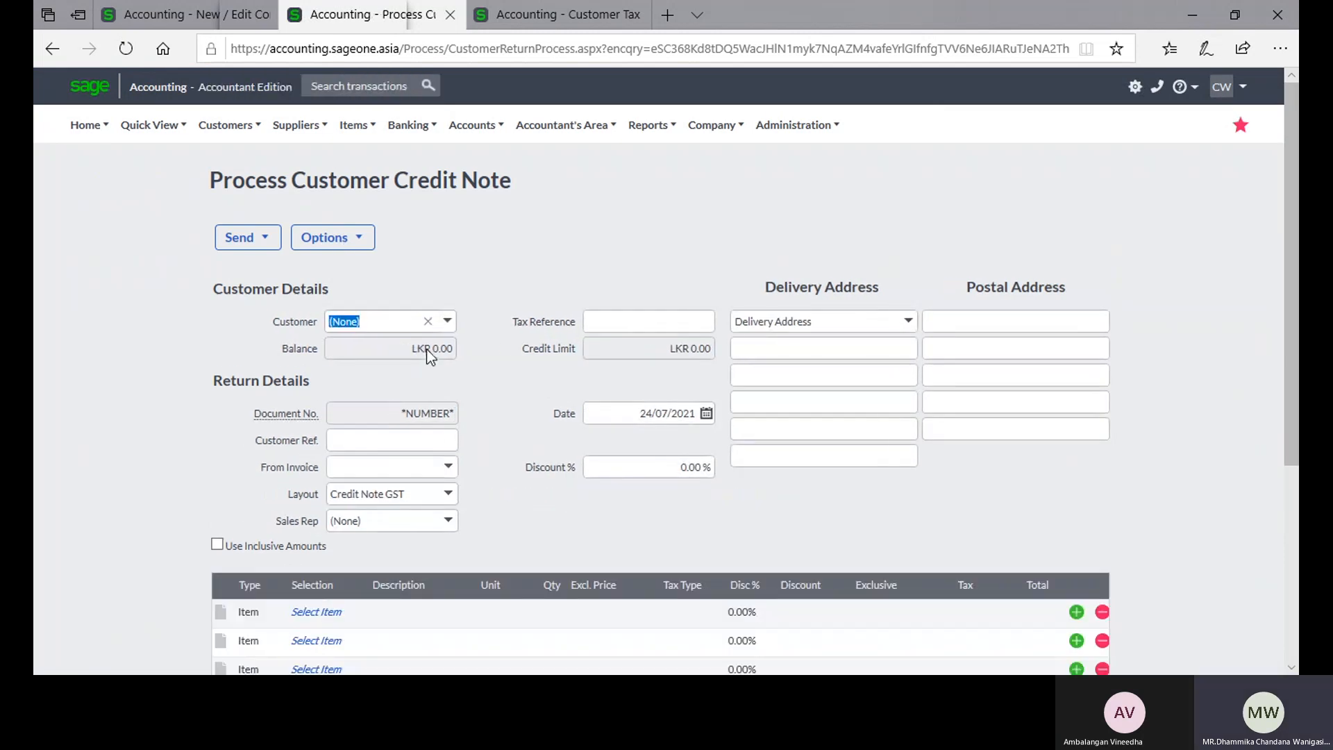
click(448, 321)
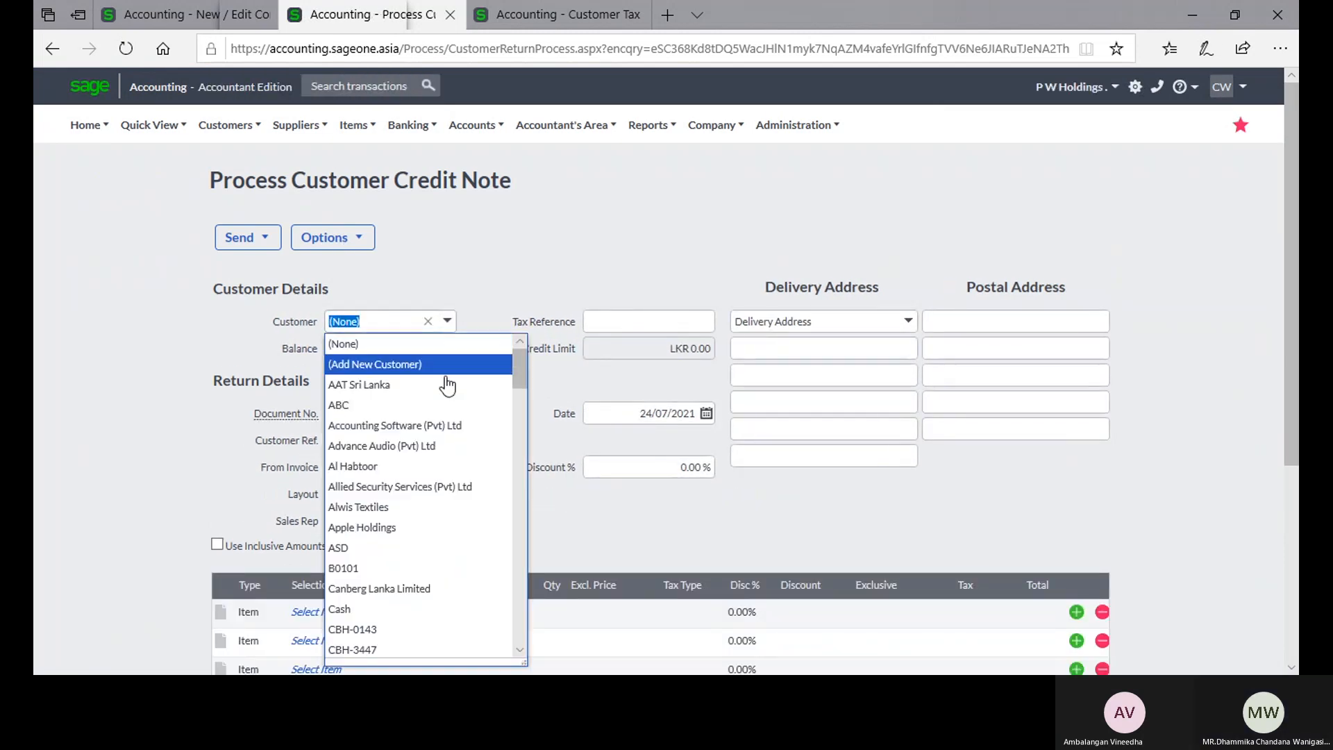
click(447, 425)
Step: Add item 02-SSC-2539 to the credit note's first line and open the print preview
scroll(477, 391, down, 1)
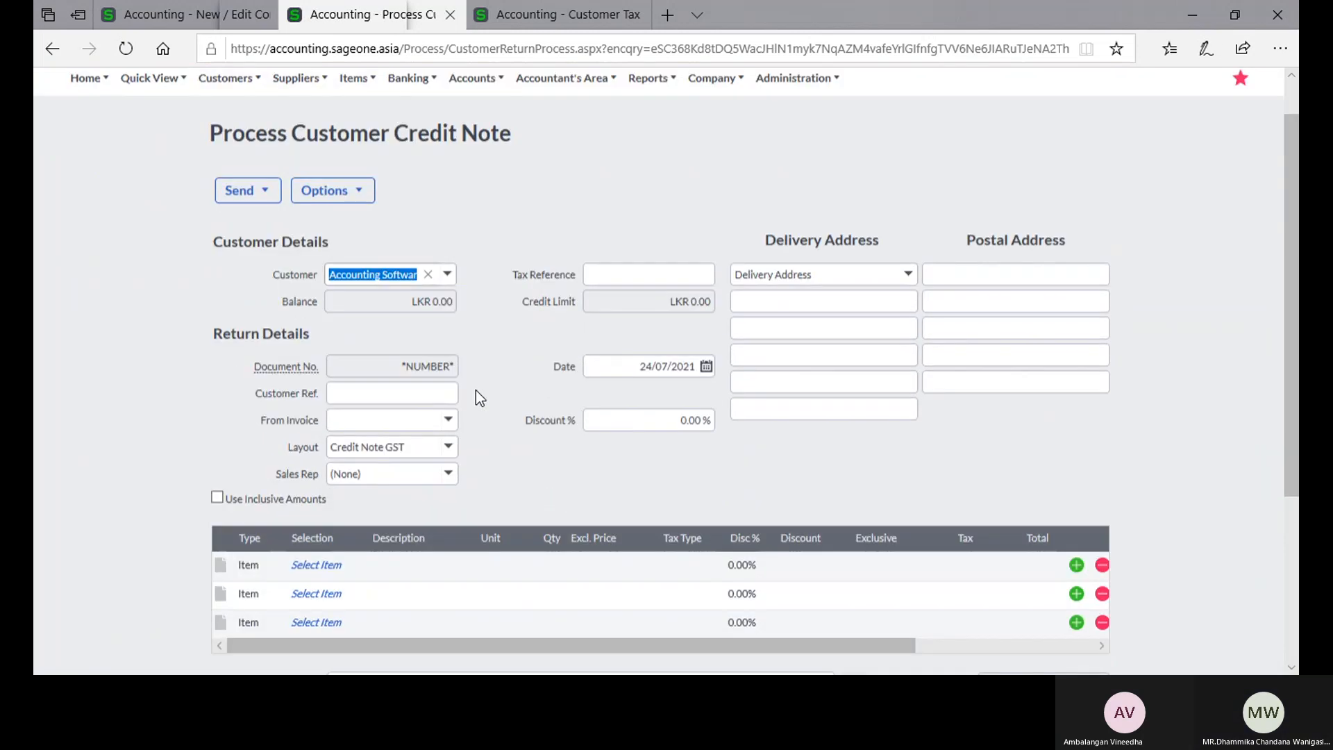
scroll(476, 390, down, 3)
click(336, 344)
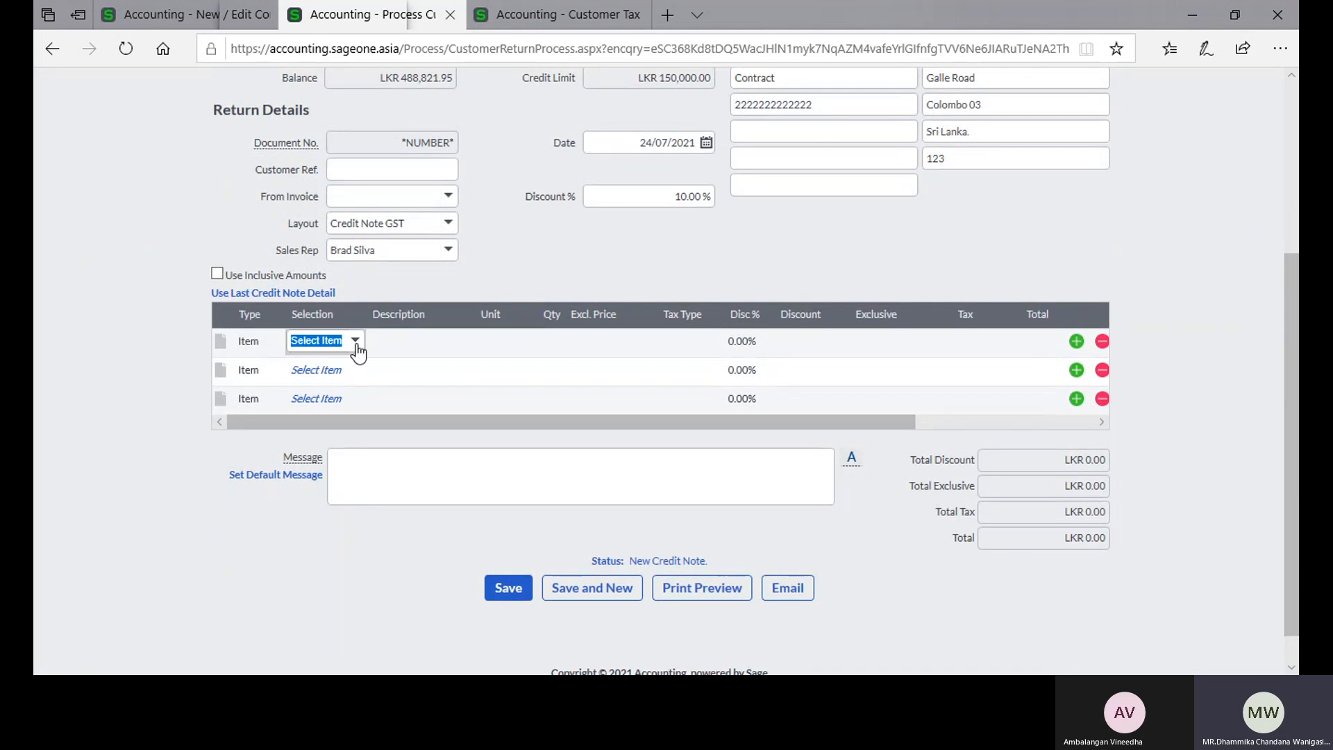
click(356, 345)
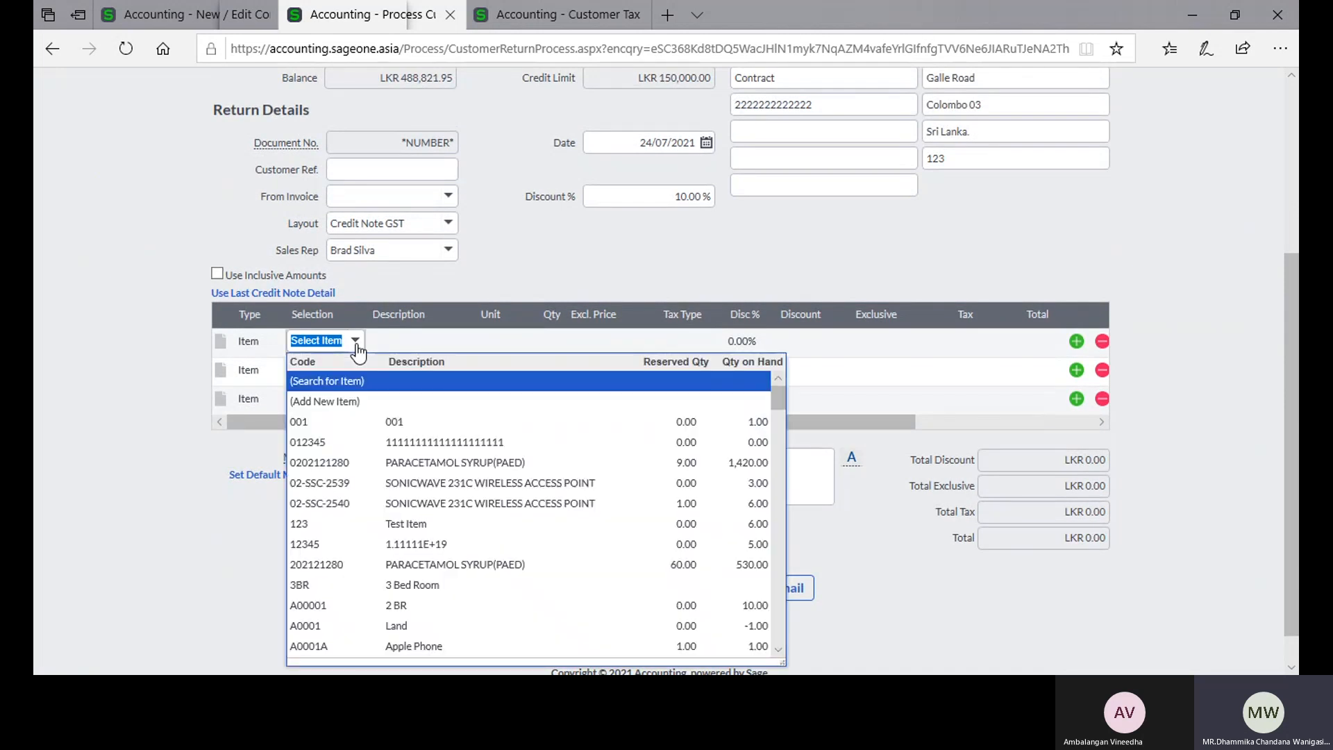
click(401, 486)
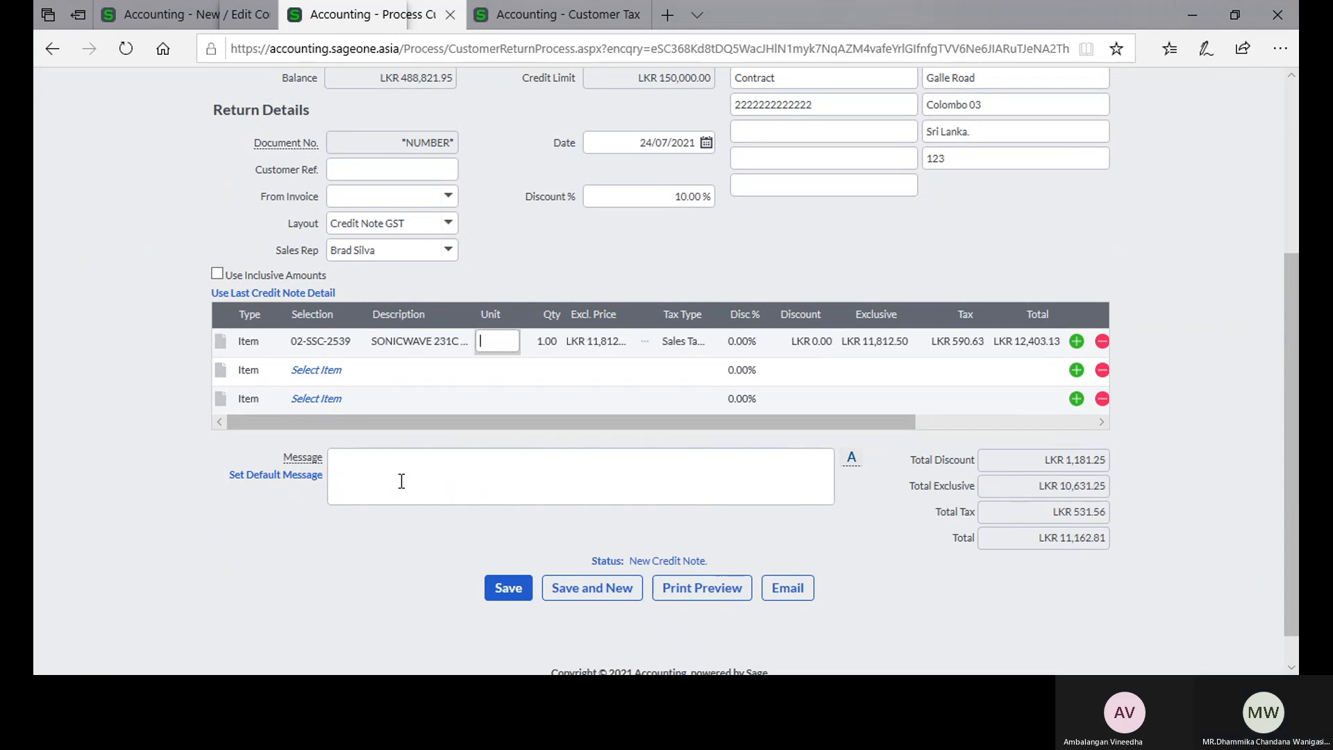
click(670, 588)
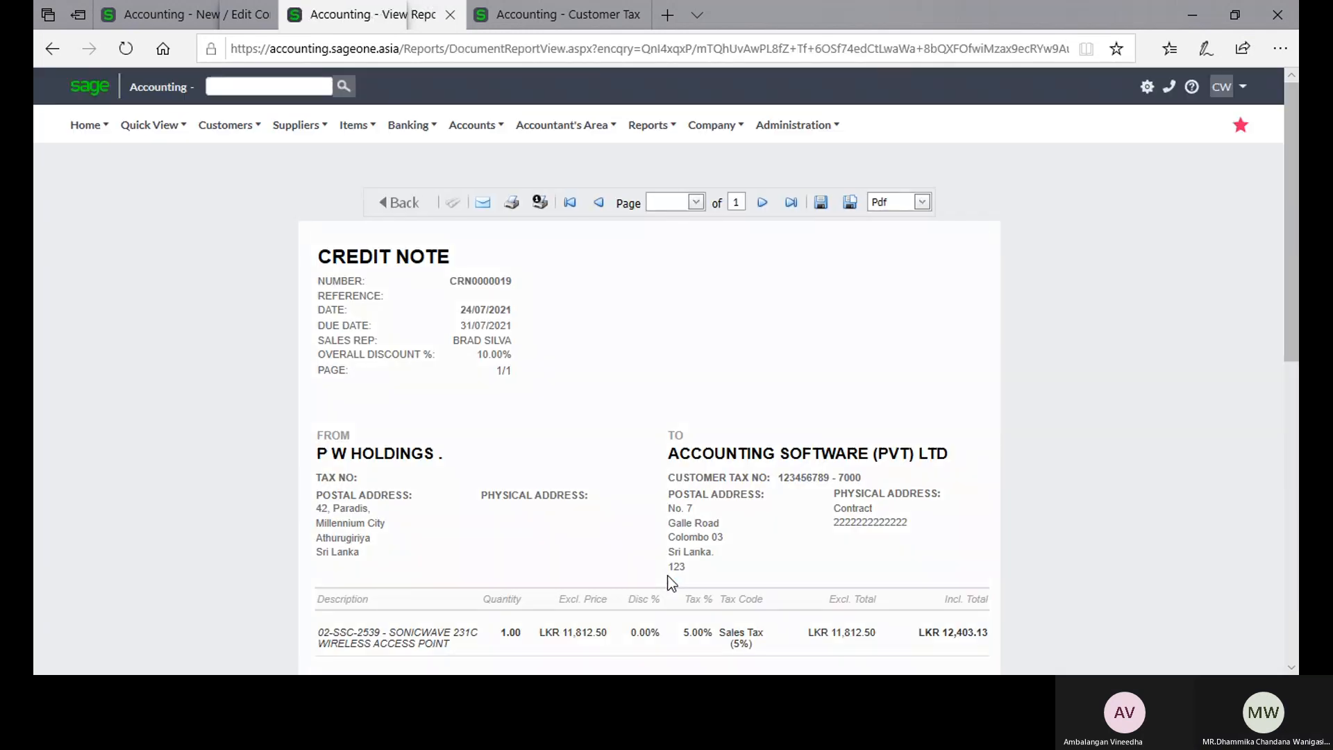
Step: Compare the title on the previewed credit note with the credit note's original name in Document Descriptions
click(173, 11)
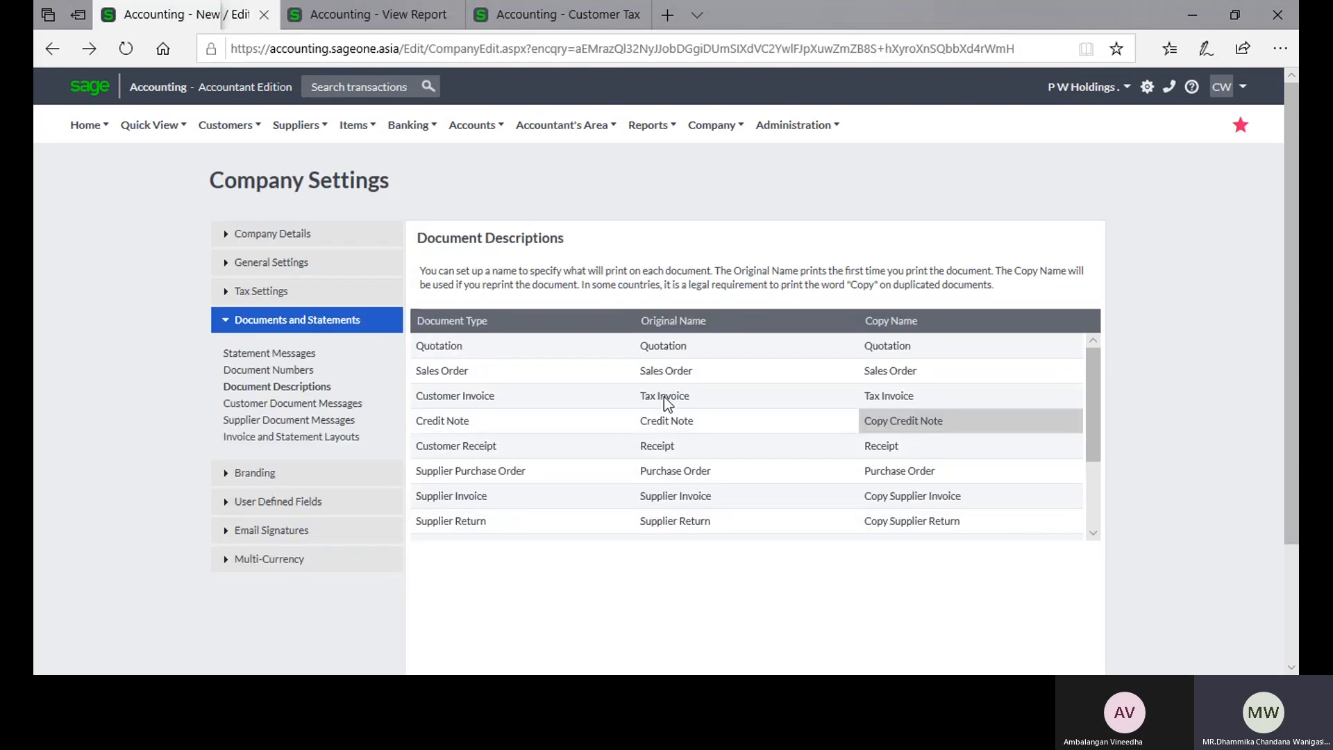
click(680, 422)
click(394, 15)
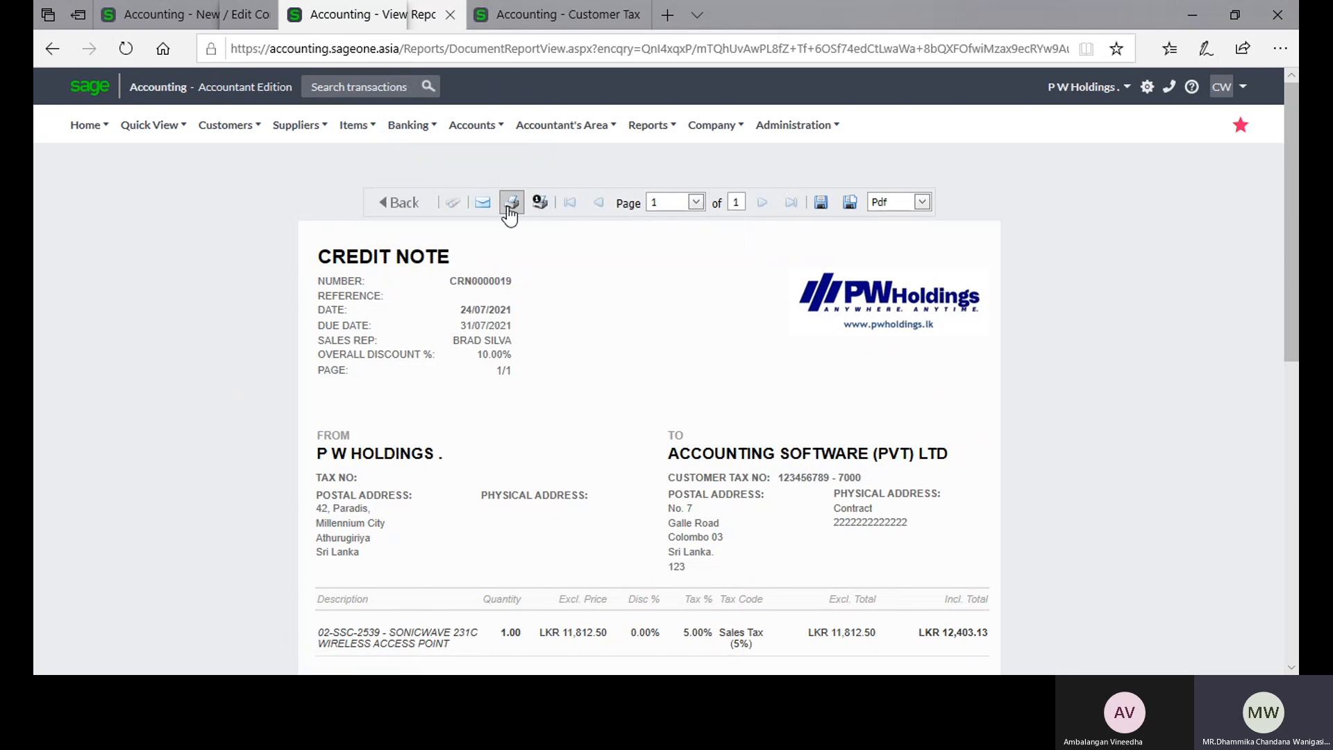
Step: Try to print the credit note from its preview
click(509, 207)
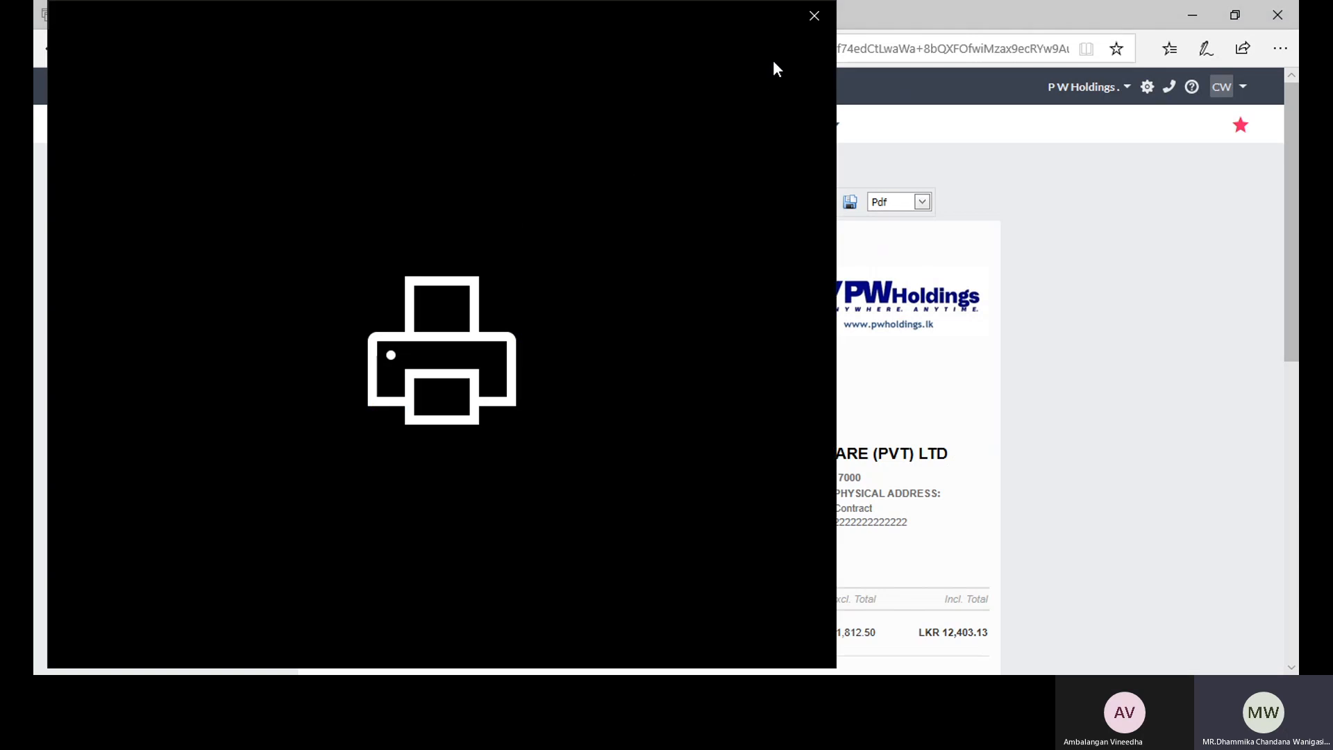
click(812, 16)
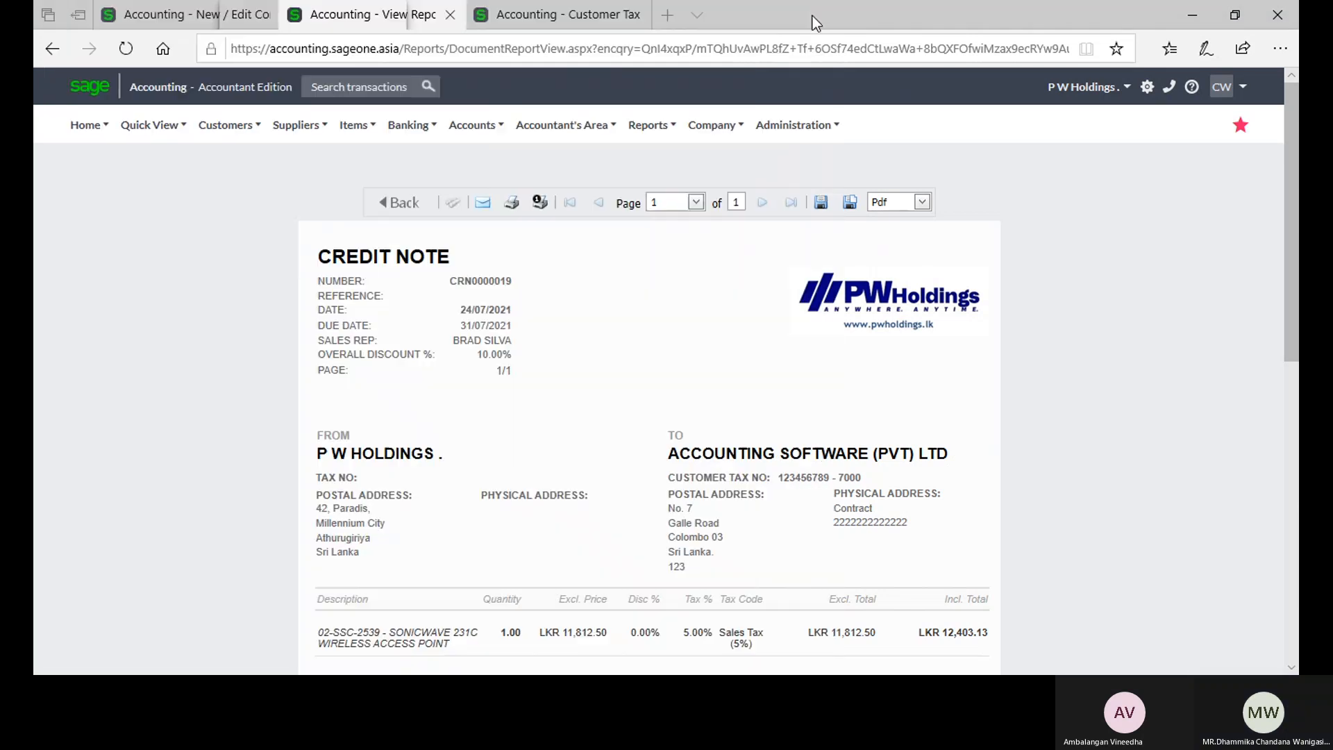
Step: Sort the Customer Credit Notes list by document number in descending order and preview the newest credit note for Accounting Software (Pvt) Ltd
click(649, 125)
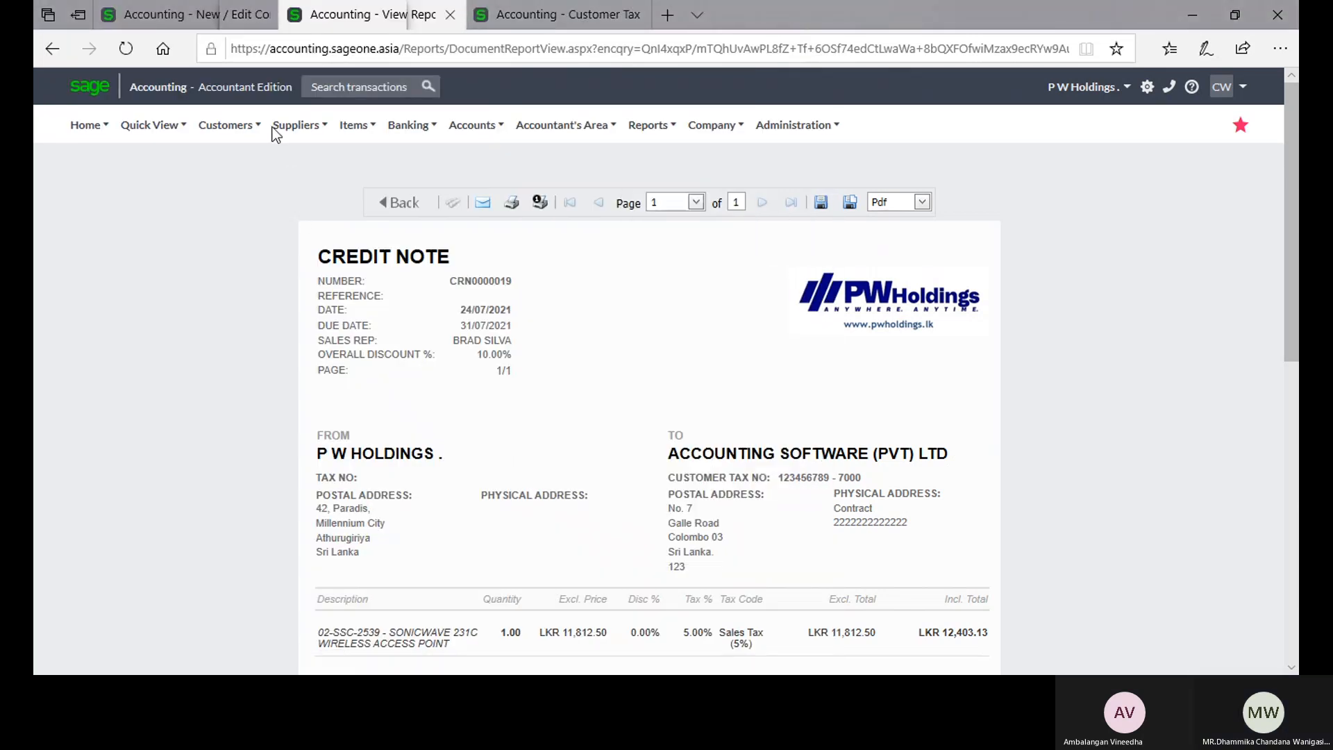
mouse_move(225, 126)
mouse_move(234, 216)
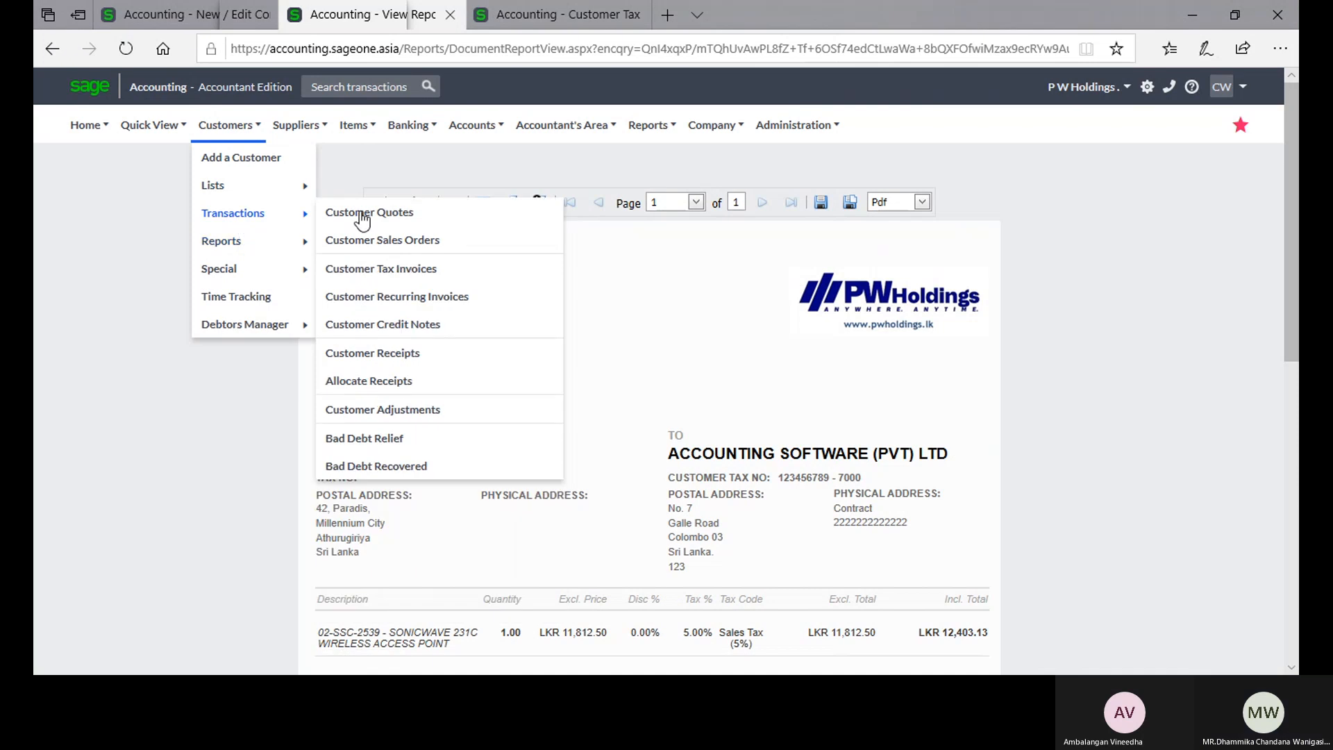
click(415, 327)
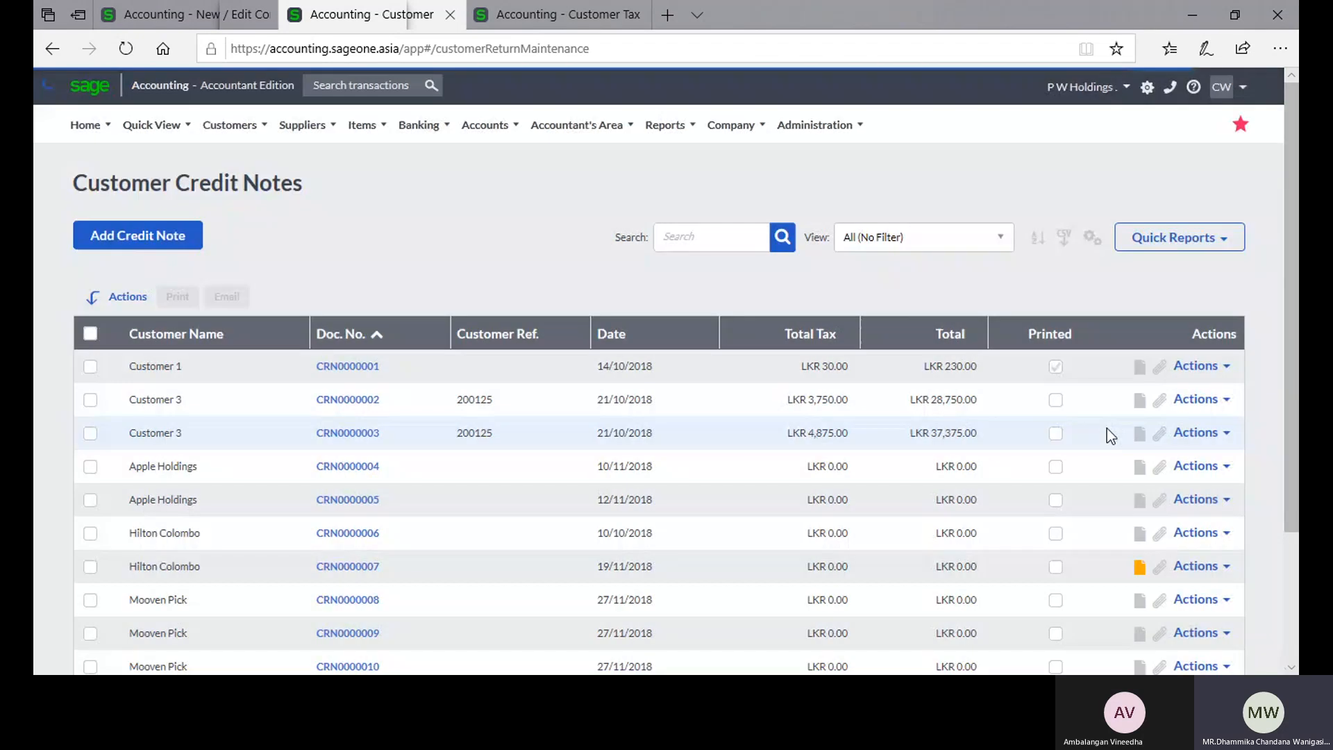
click(349, 331)
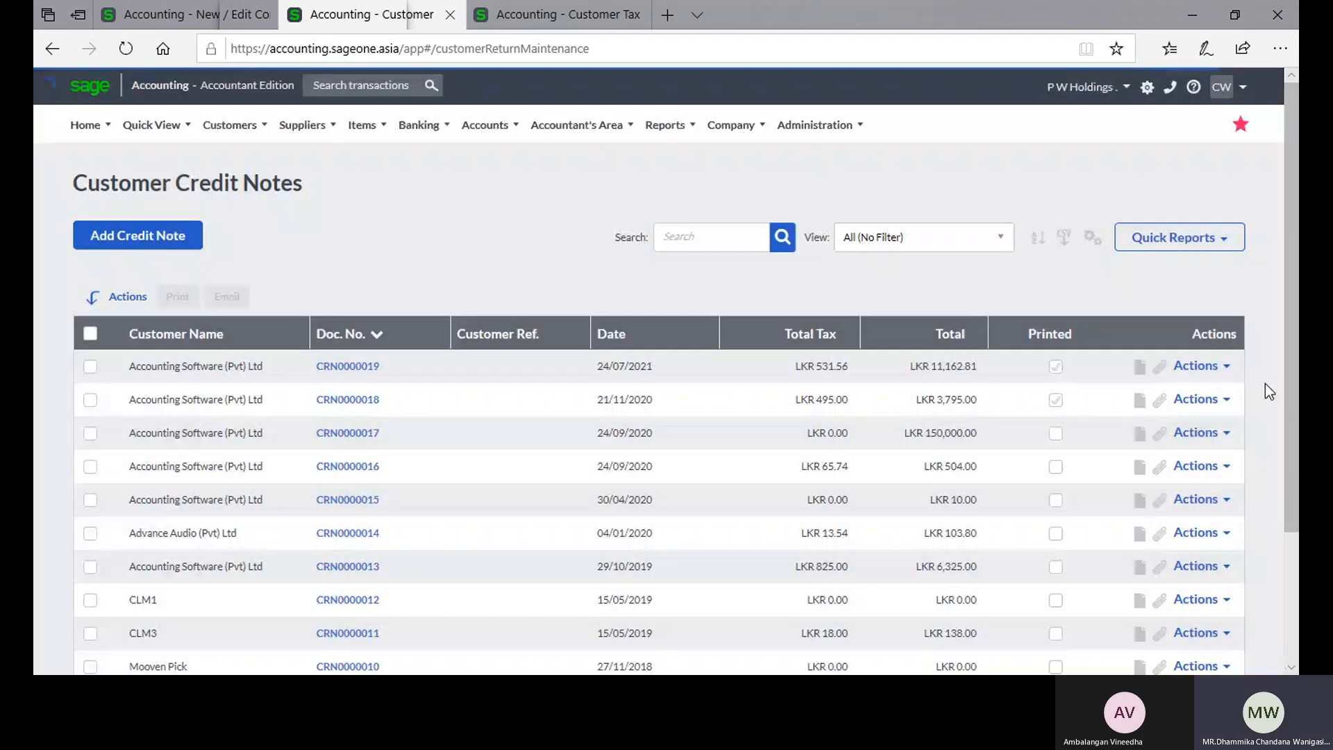
click(1220, 369)
click(1198, 404)
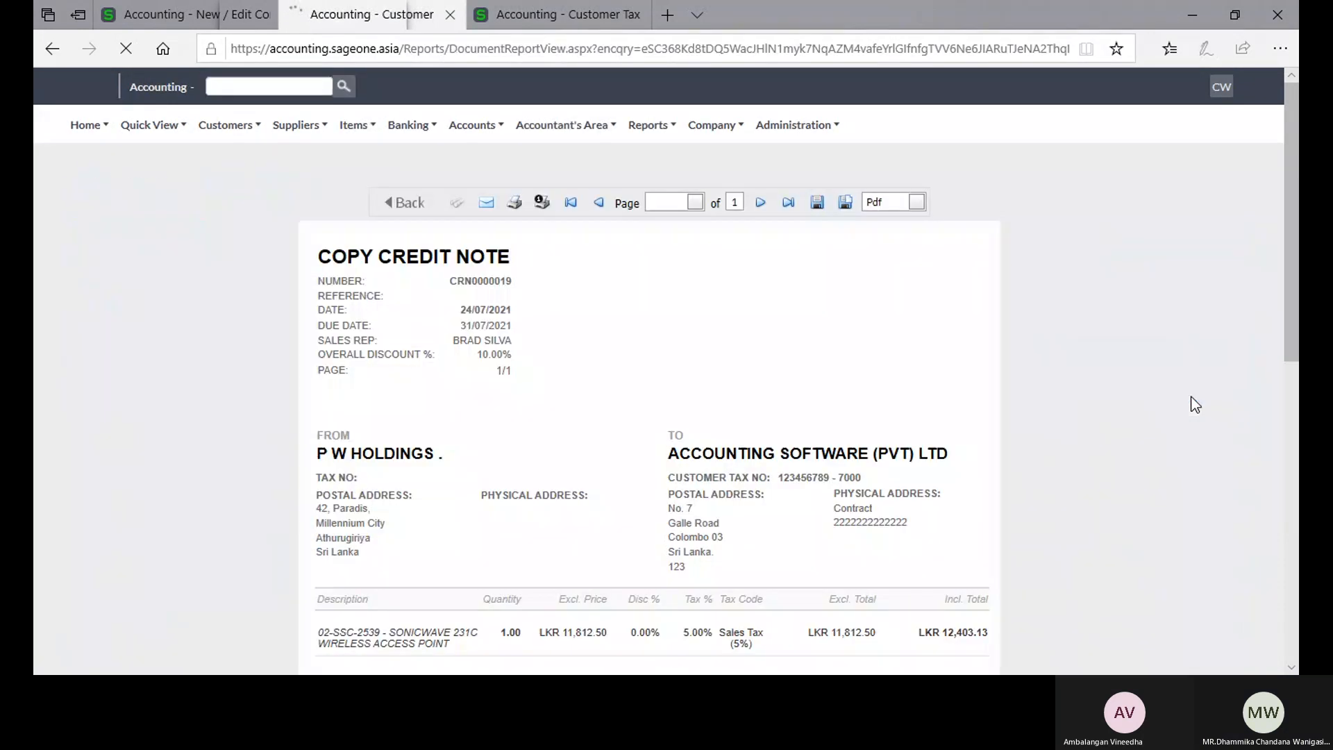
Step: Return to the Customer Credit Notes list and print the newest credit note for Accounting Software (Pvt) Ltd
click(220, 129)
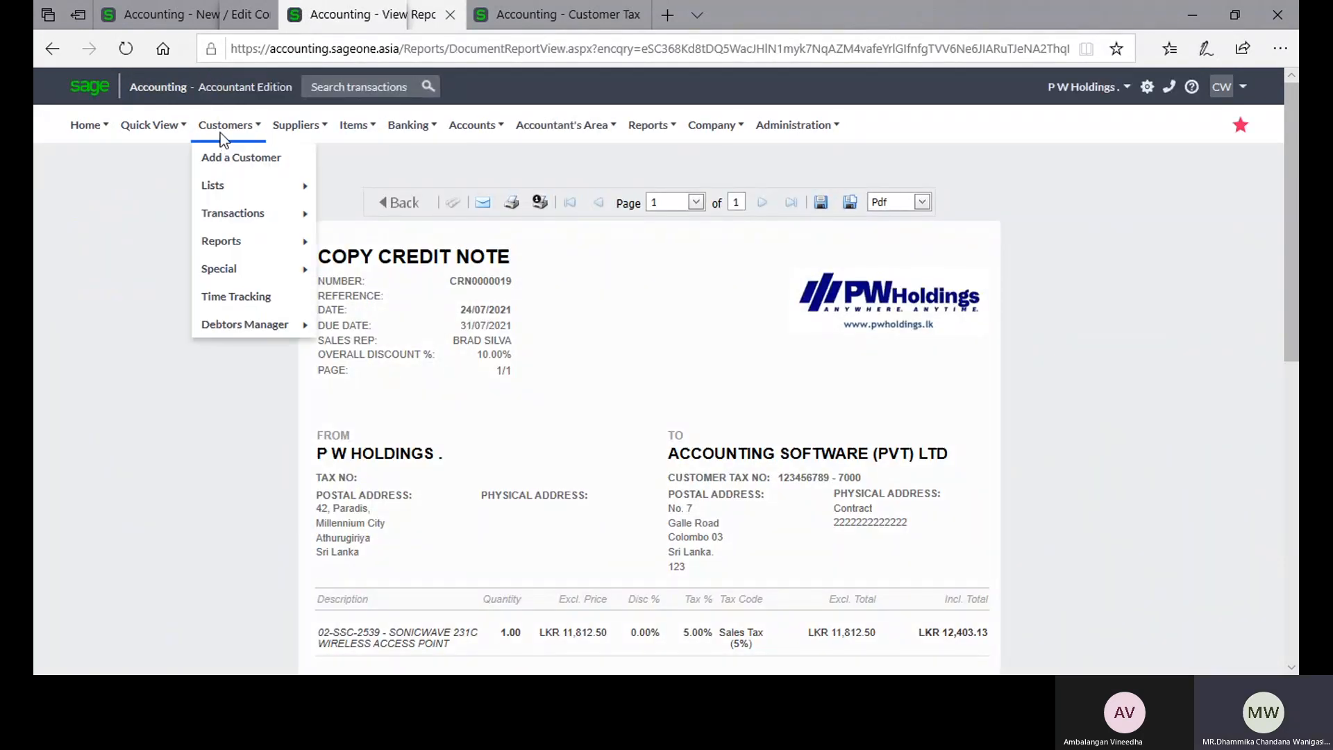
mouse_move(256, 215)
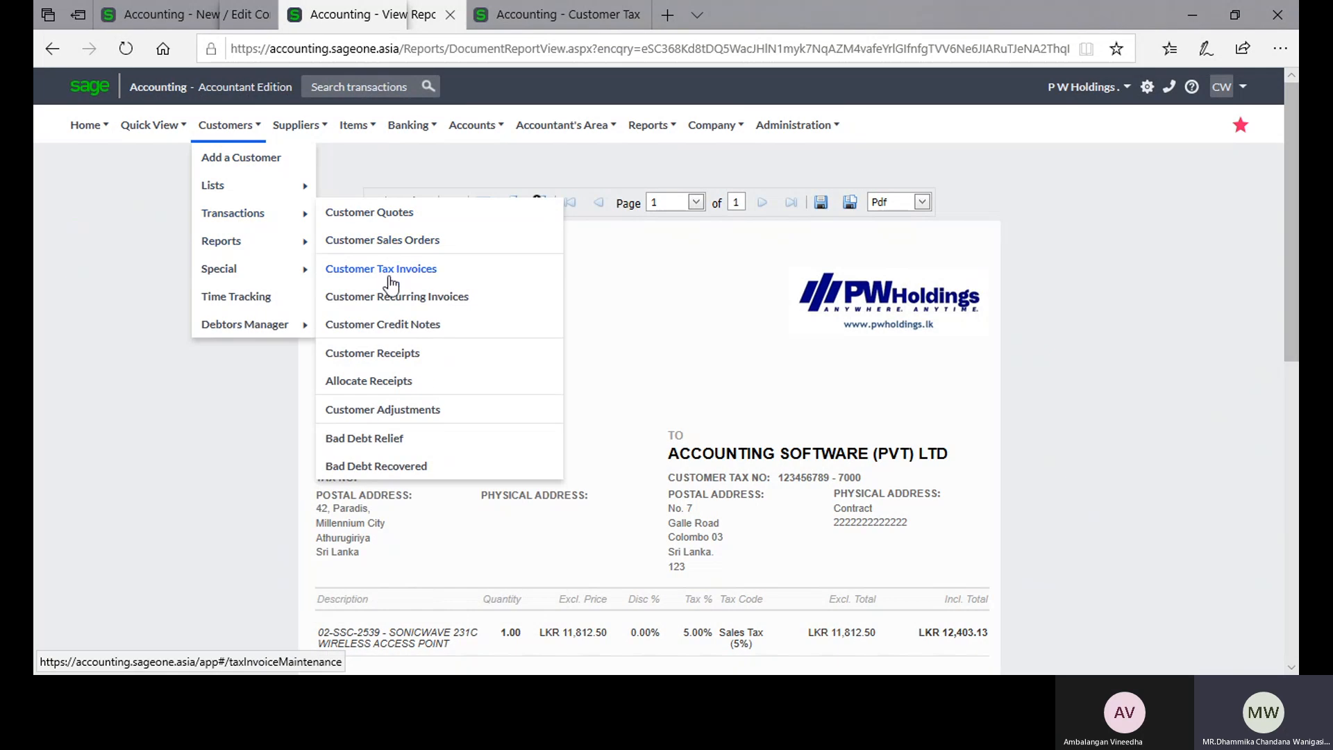
click(391, 325)
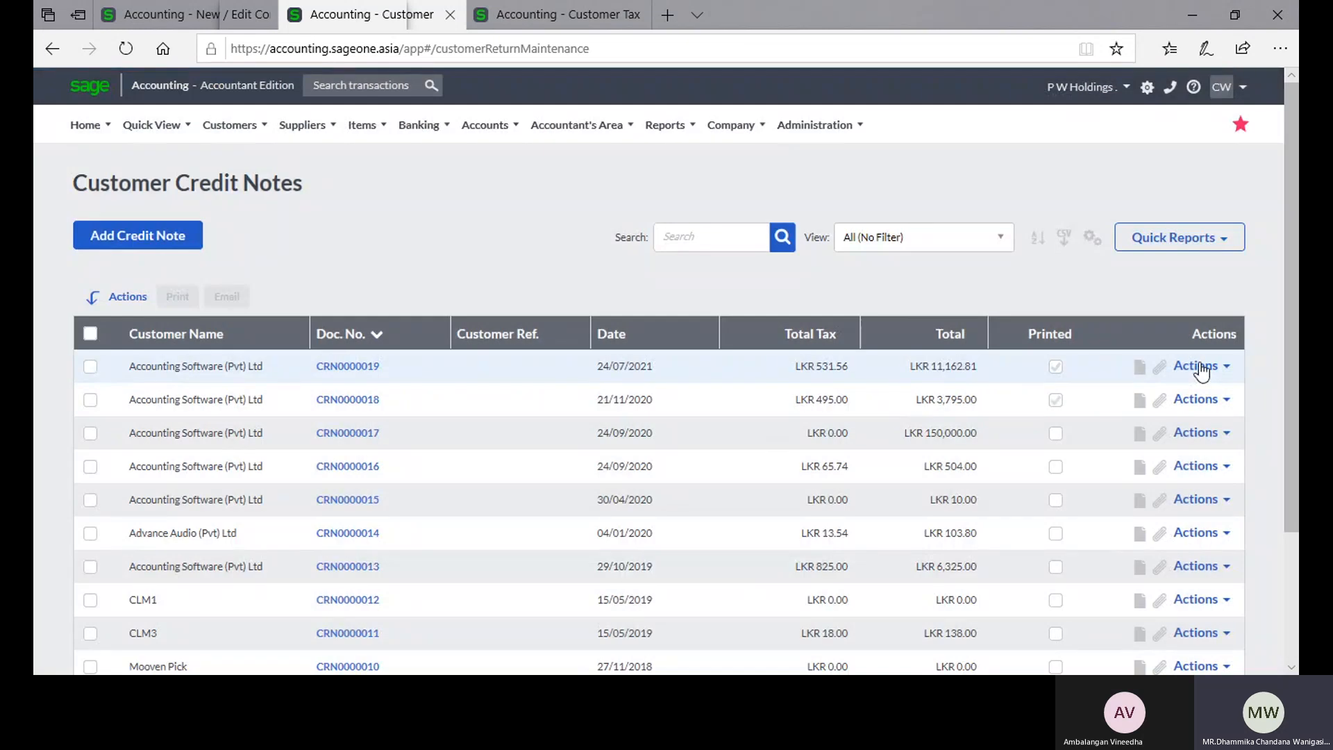
click(1209, 374)
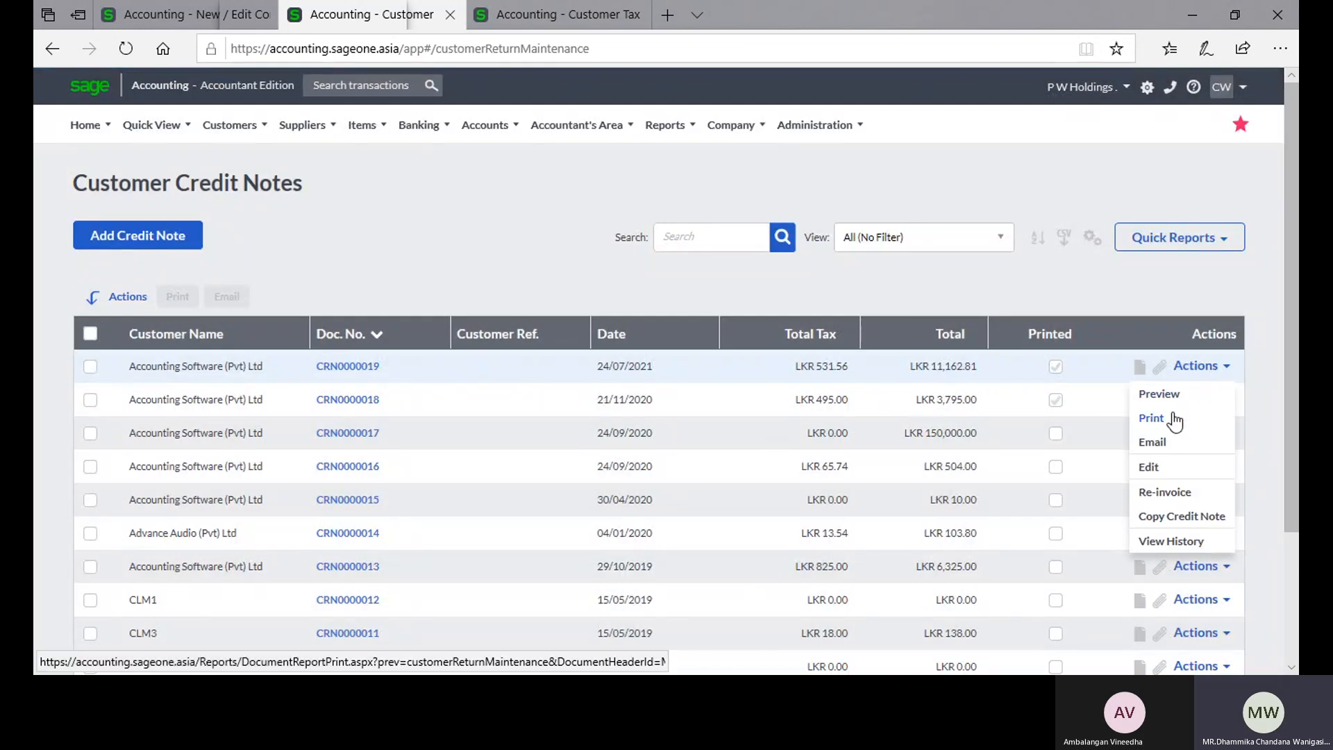
click(1152, 418)
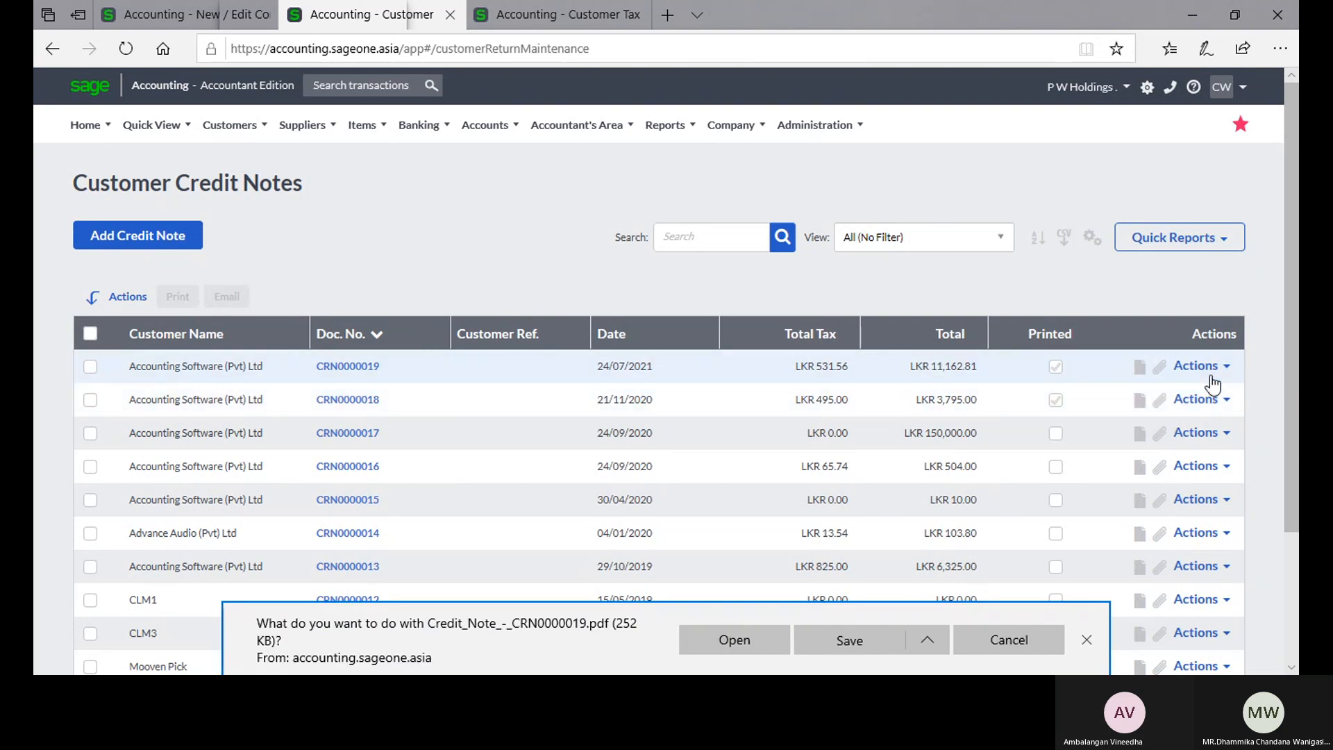
Step: Preview the newest credit note again and compare its title with the credit note's copy name in Document Descriptions
click(1209, 376)
click(1156, 394)
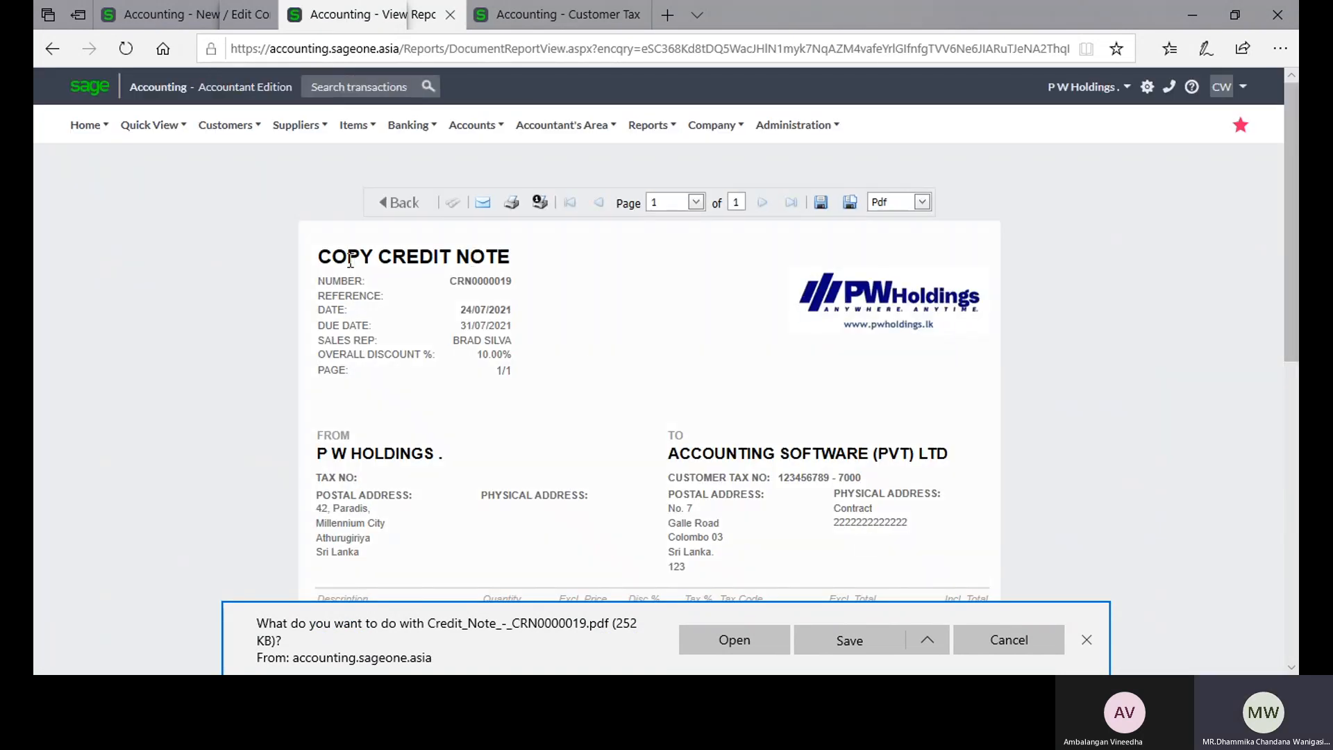
click(153, 23)
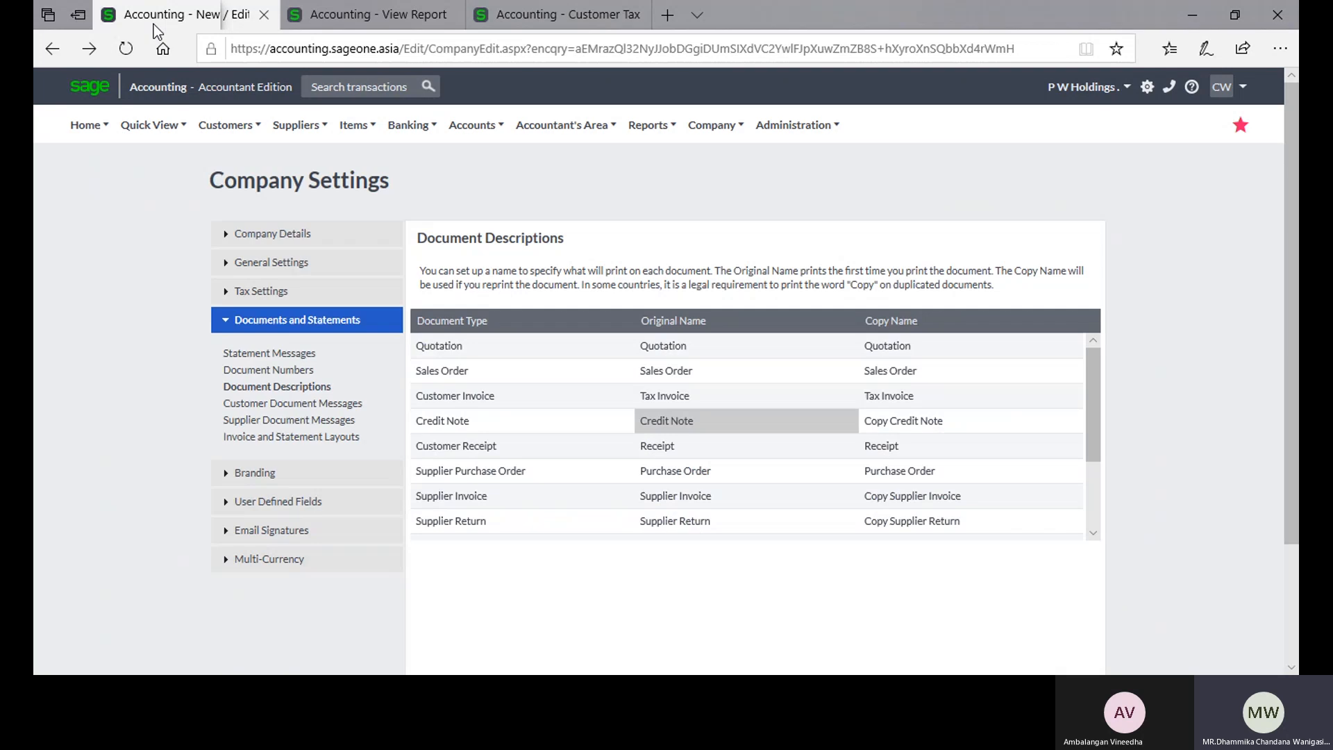
click(969, 424)
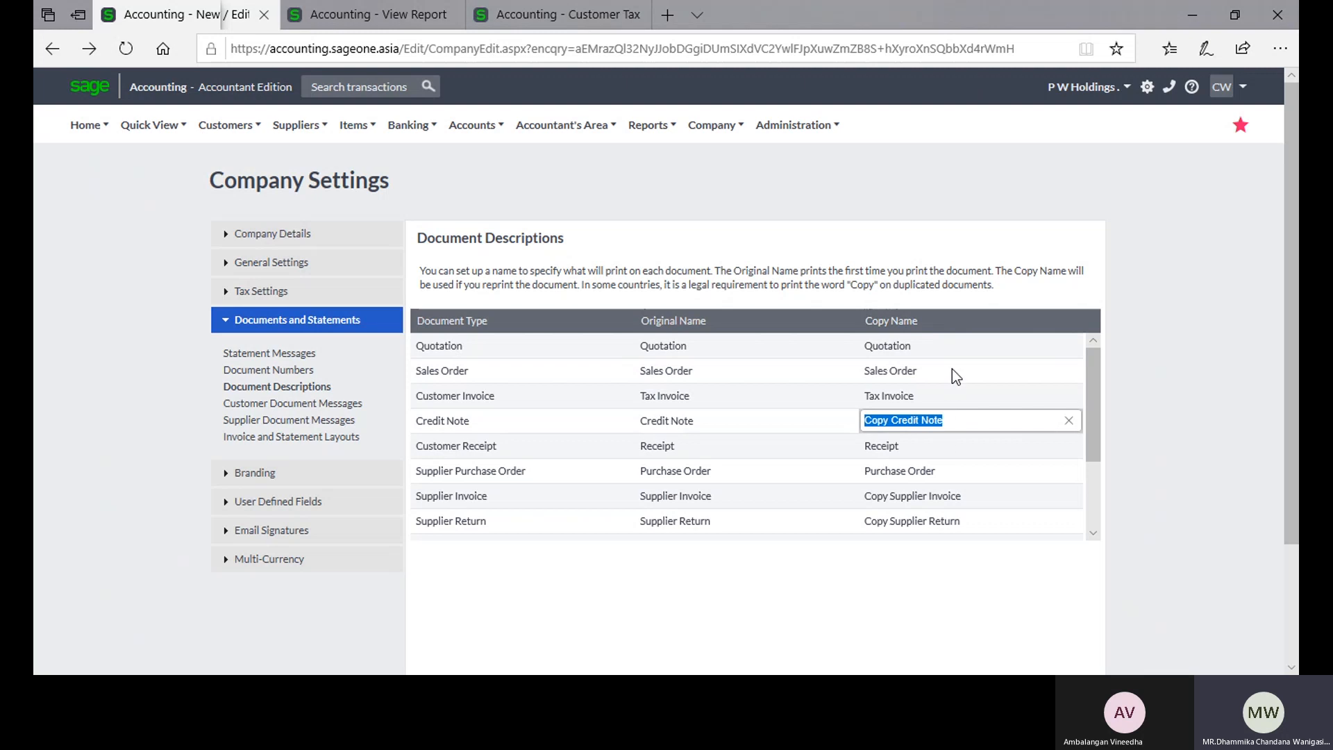
Step: Review the original and copy names of the other document types in Document Descriptions
scroll(952, 369, down, 1)
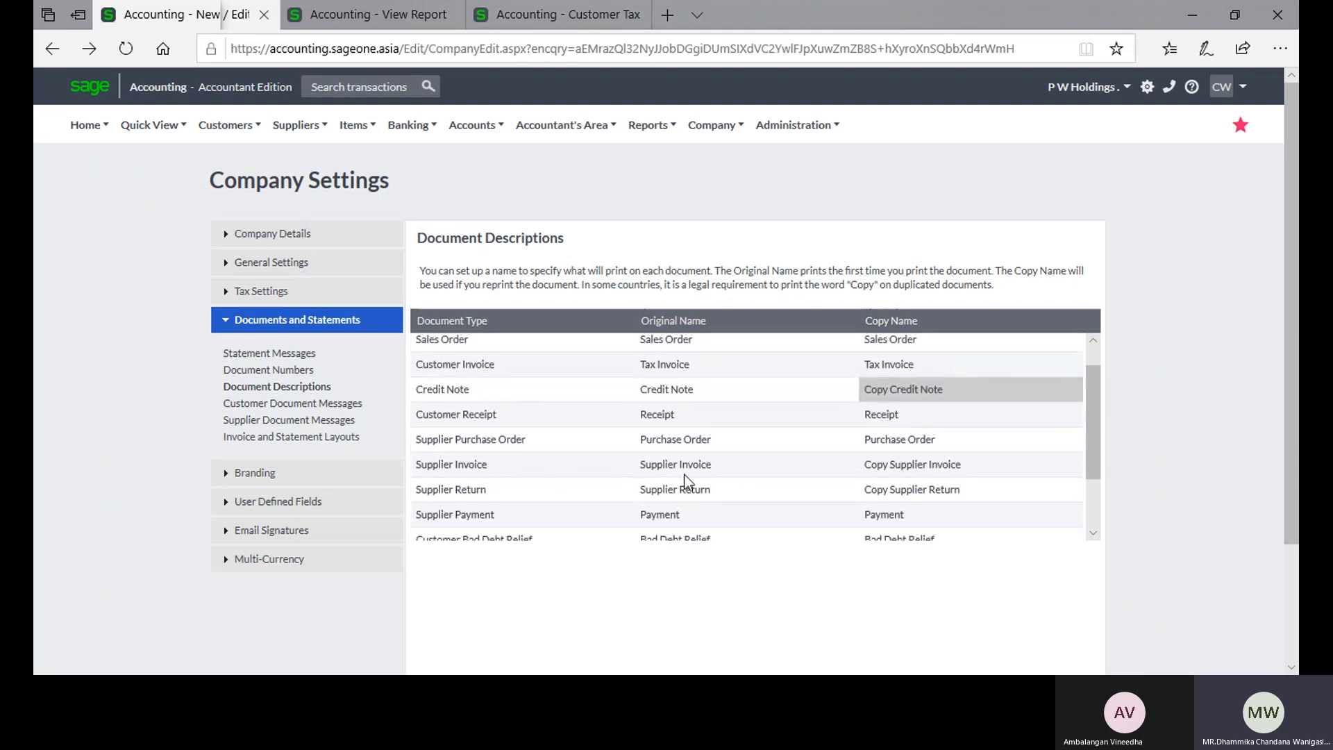
scroll(882, 452, up, 1)
scroll(882, 451, down, 3)
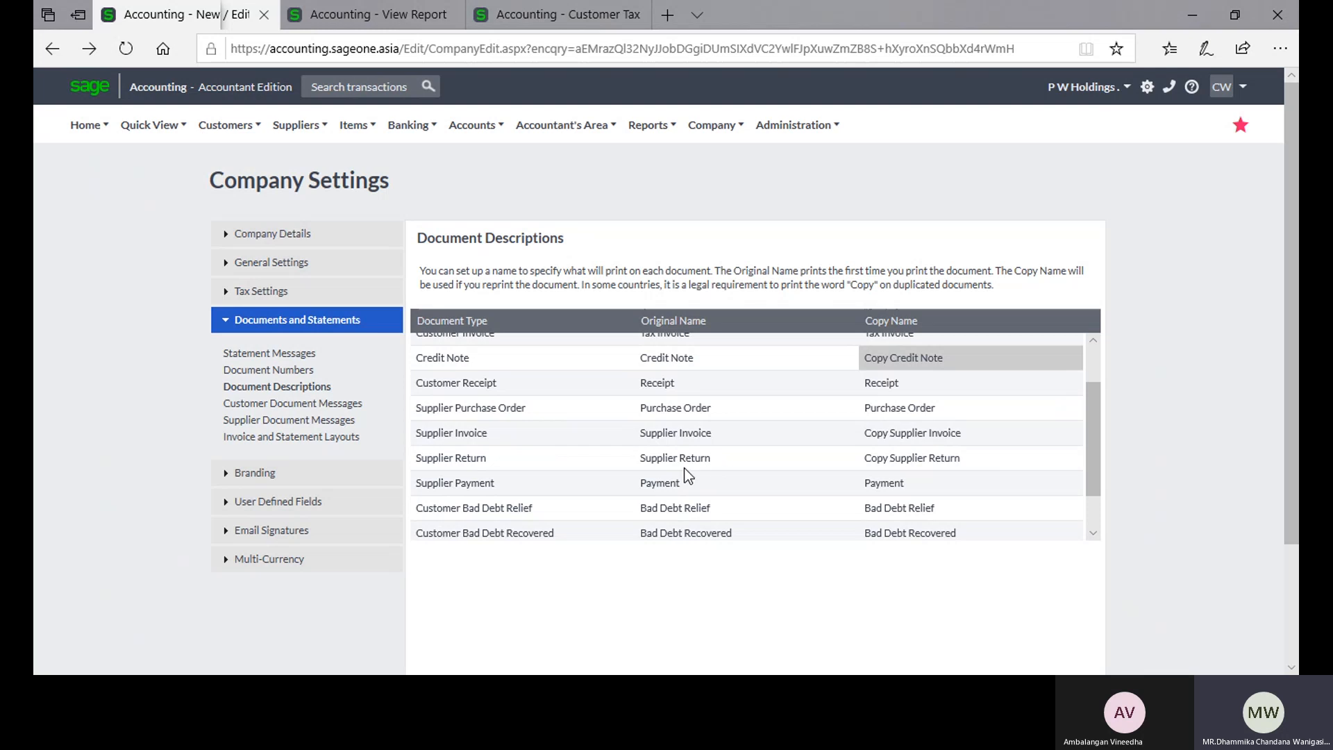
scroll(687, 476, up, 3)
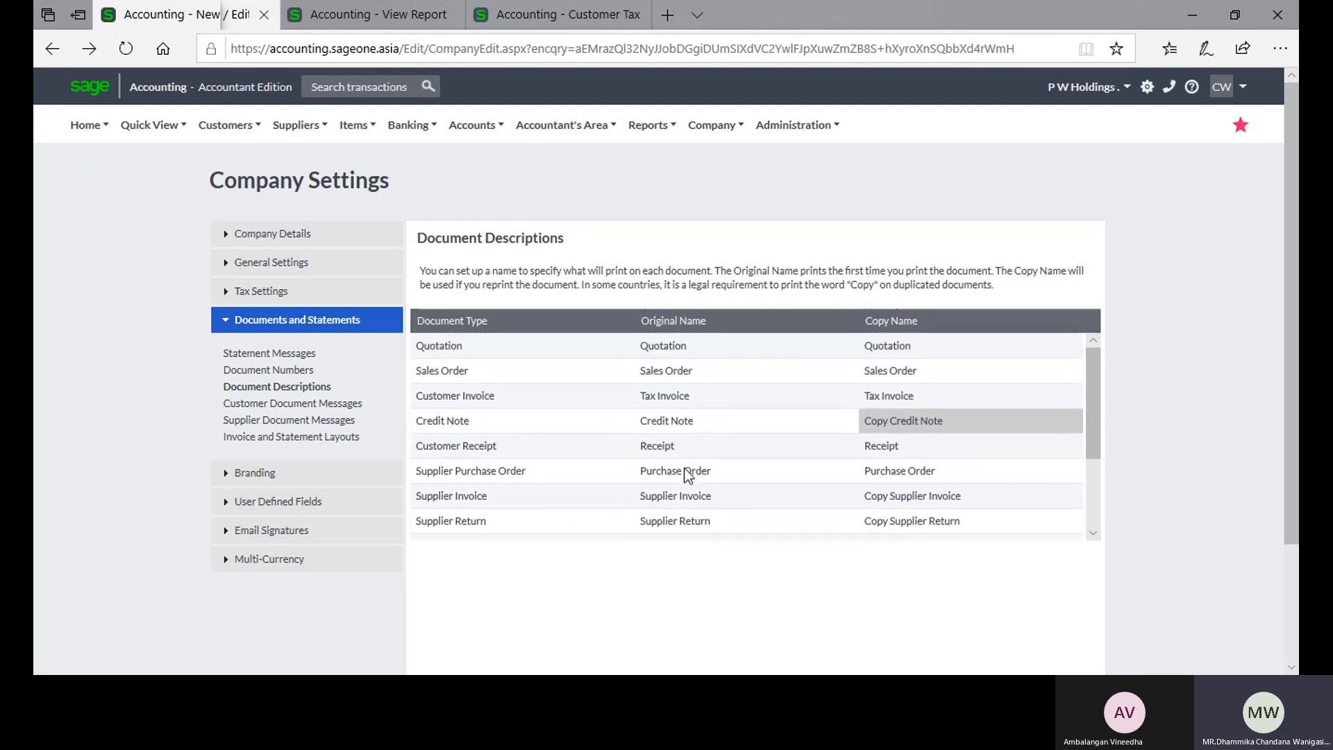
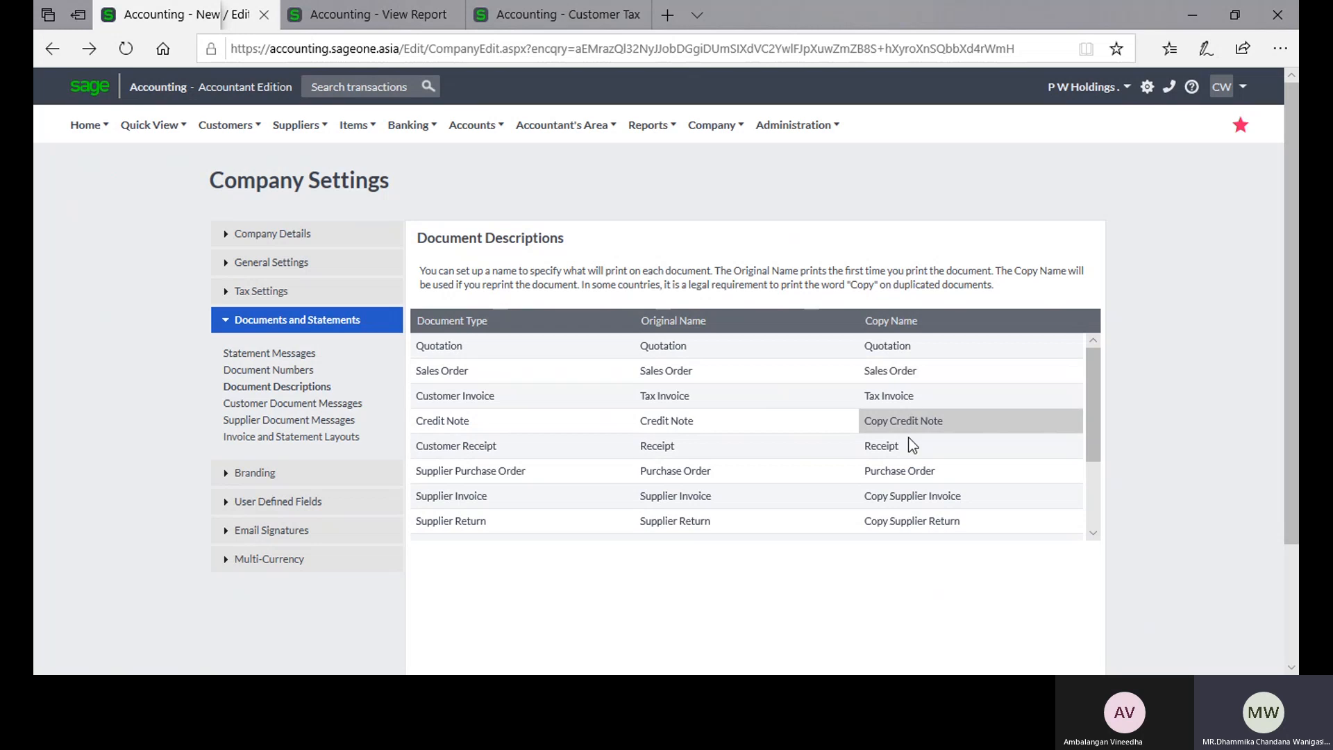
Step: Look through the remaining document types in Document Descriptions and open the Customer Document Messages settings
scroll(1032, 444, down, 3)
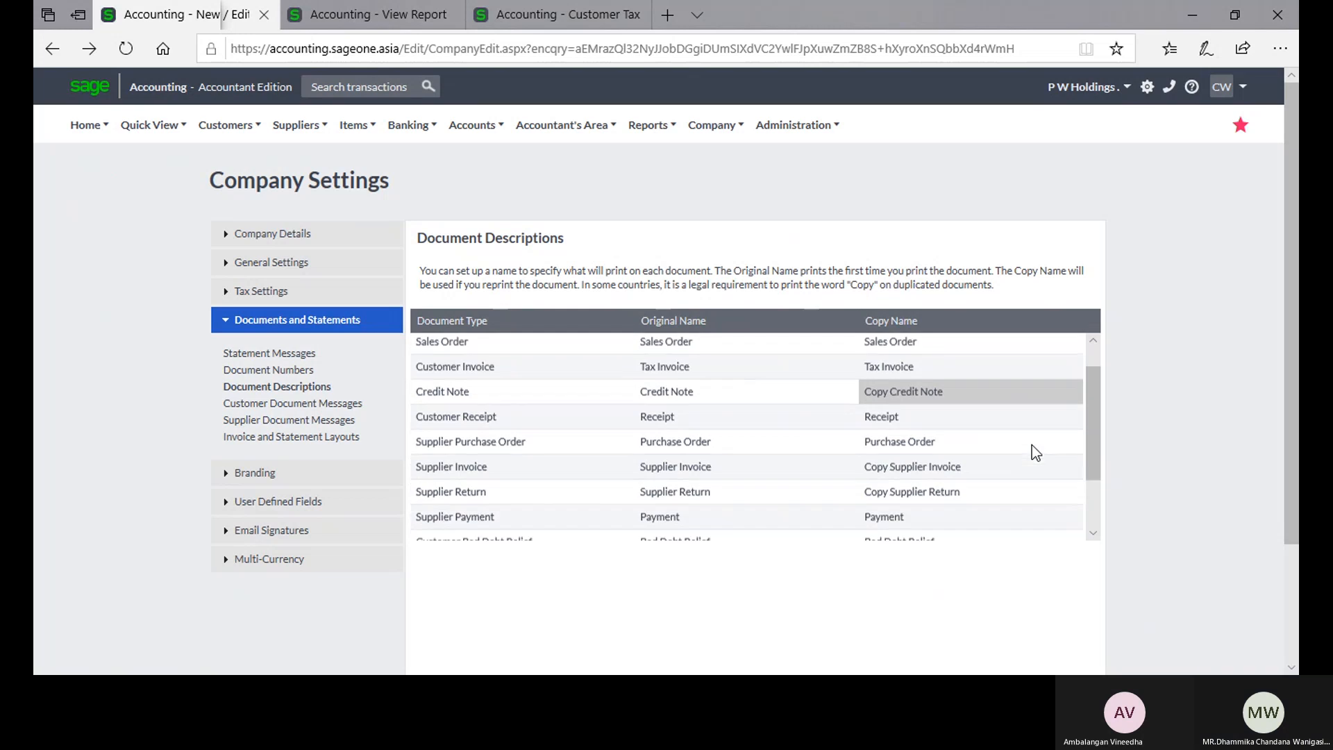
scroll(1031, 447, up, 1)
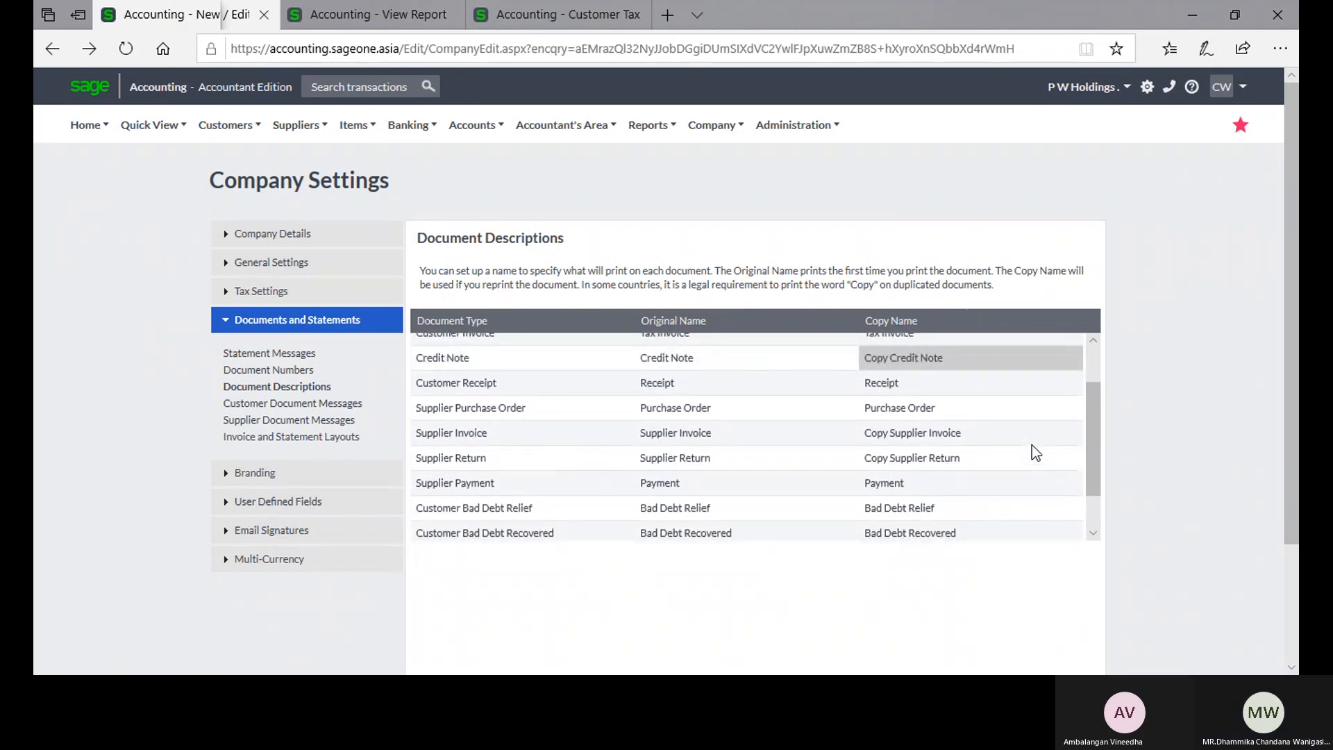
click(345, 406)
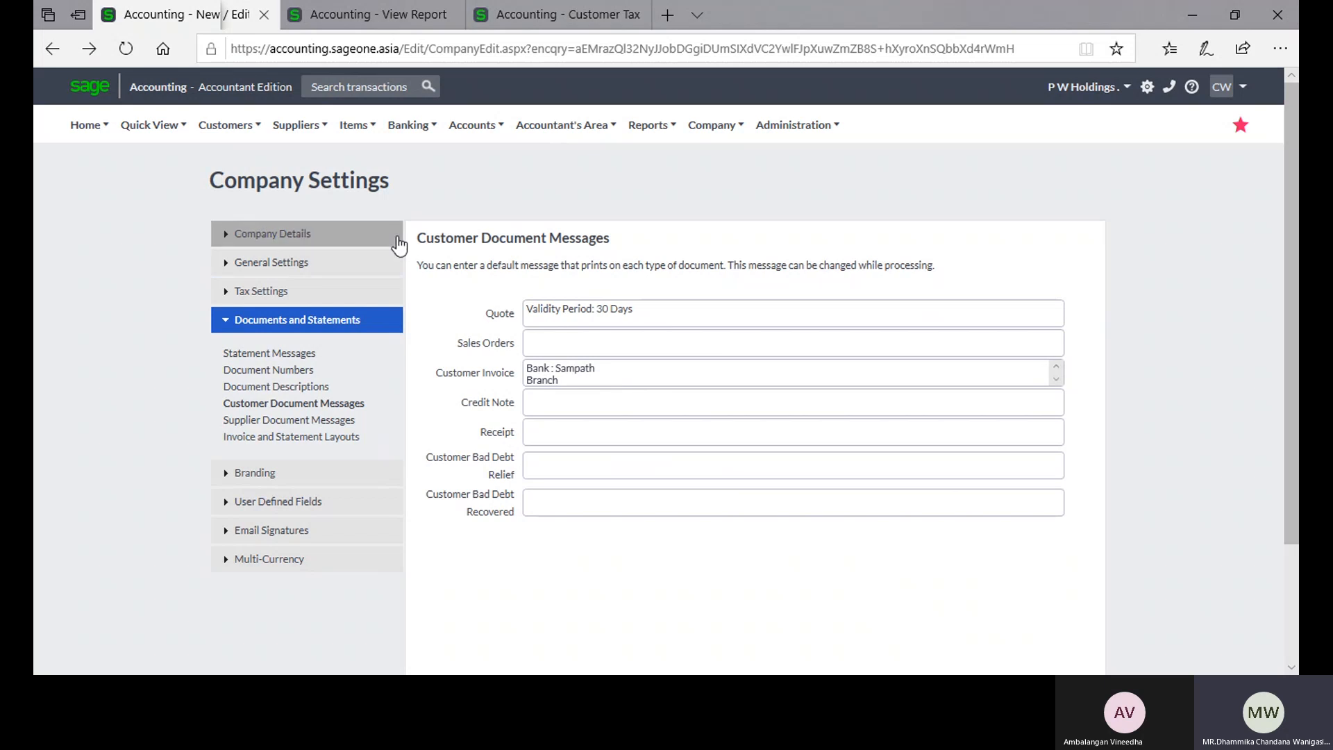
Step: Open a new customer quote from the Customer Quotes list and examine its default message
click(377, 15)
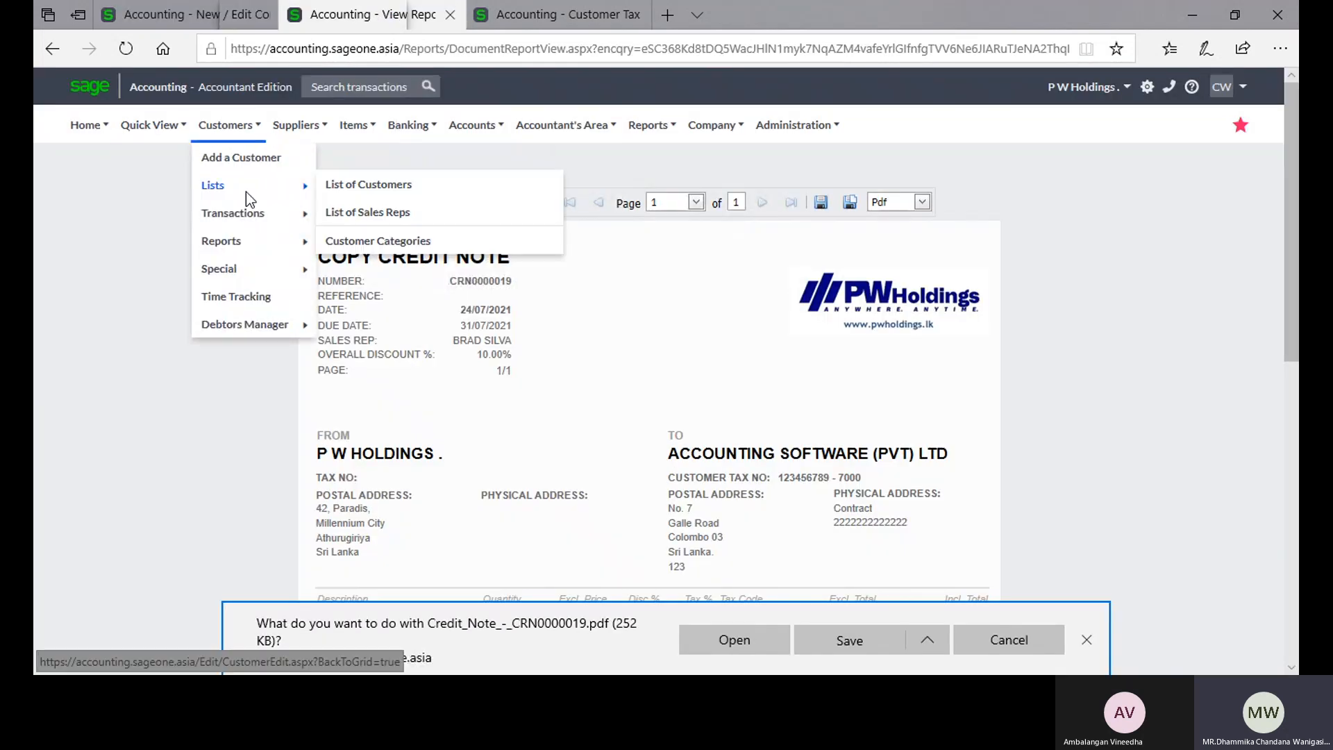
mouse_move(251, 219)
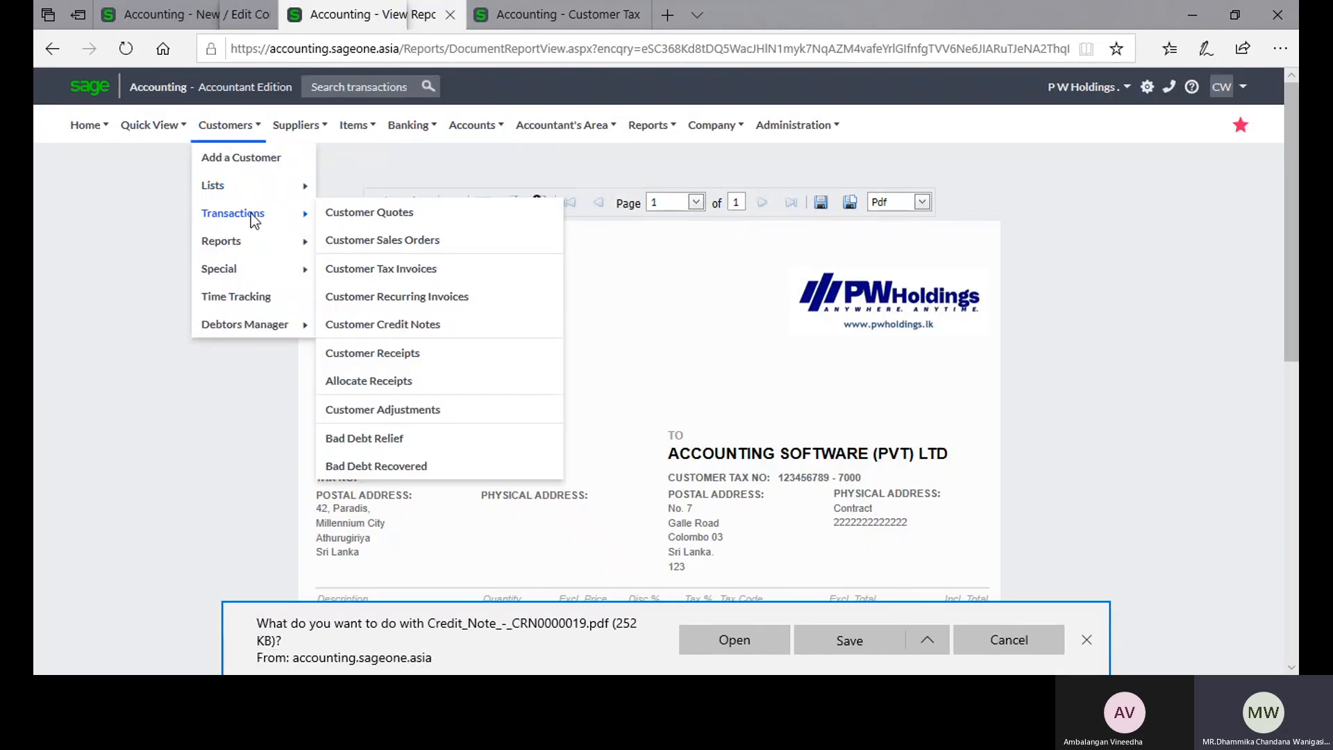
click(351, 212)
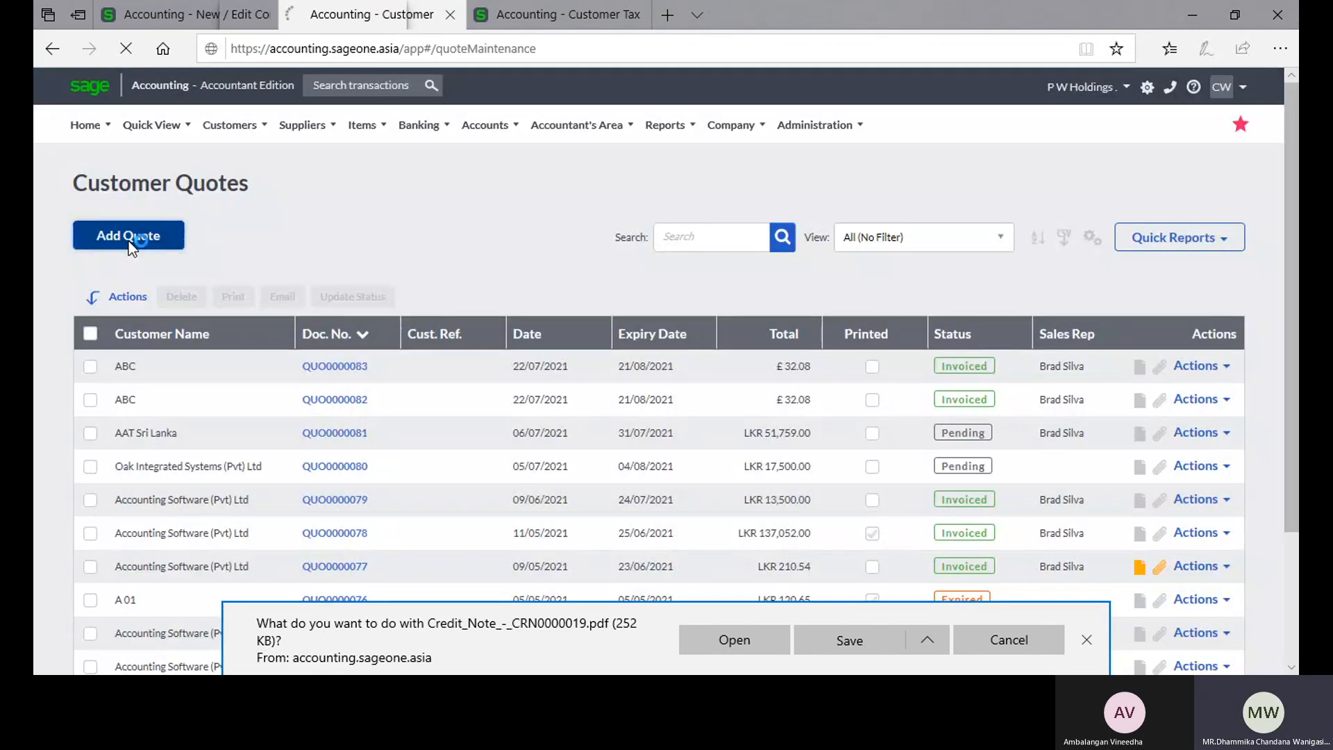
click(128, 240)
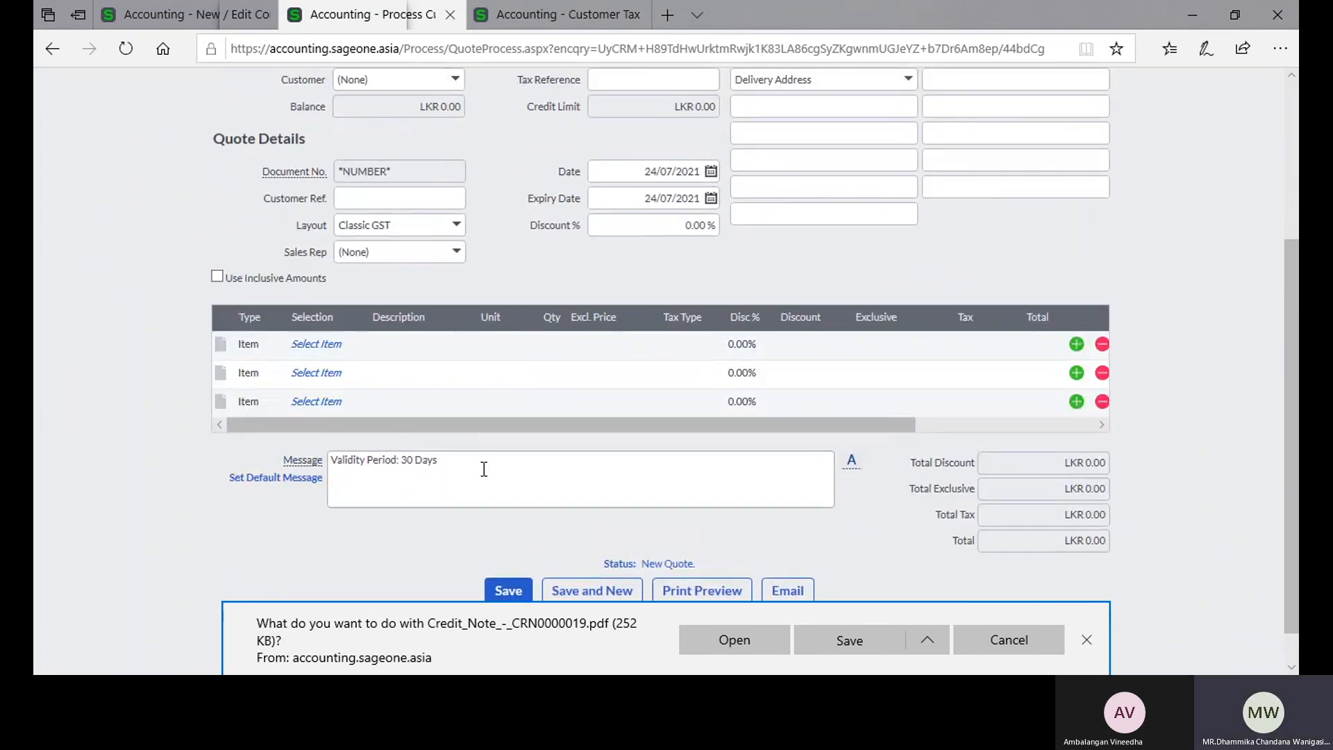
click(478, 465)
Step: Return to Company Settings and revisit Document Descriptions and the default messages for customer documents
click(193, 17)
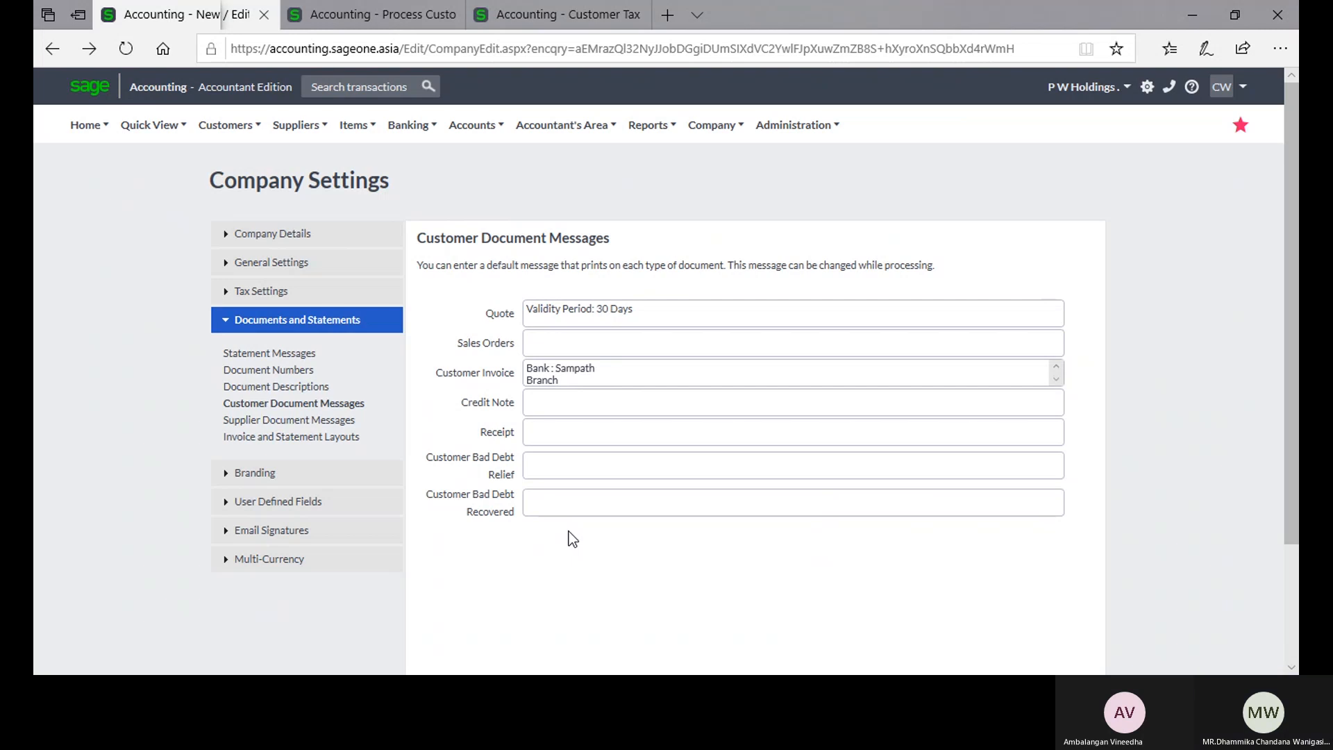
scroll(568, 531, down, 3)
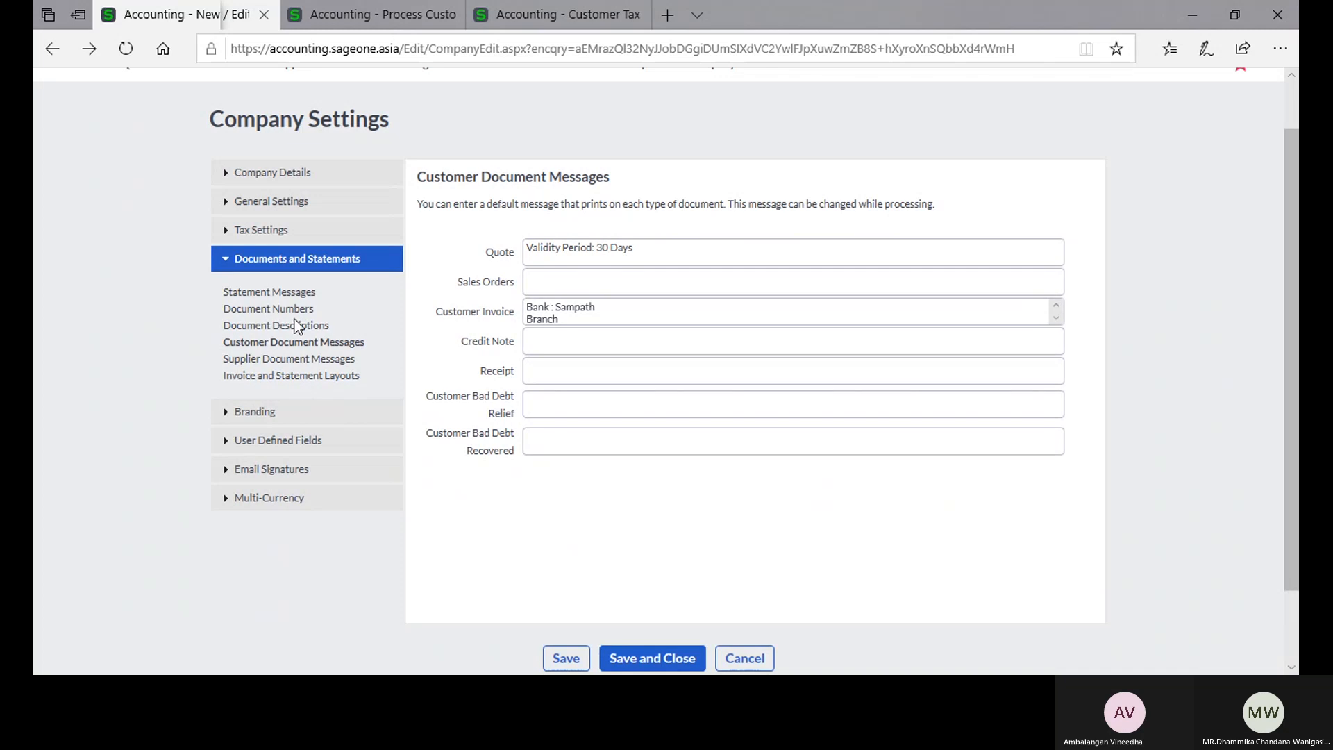
click(297, 326)
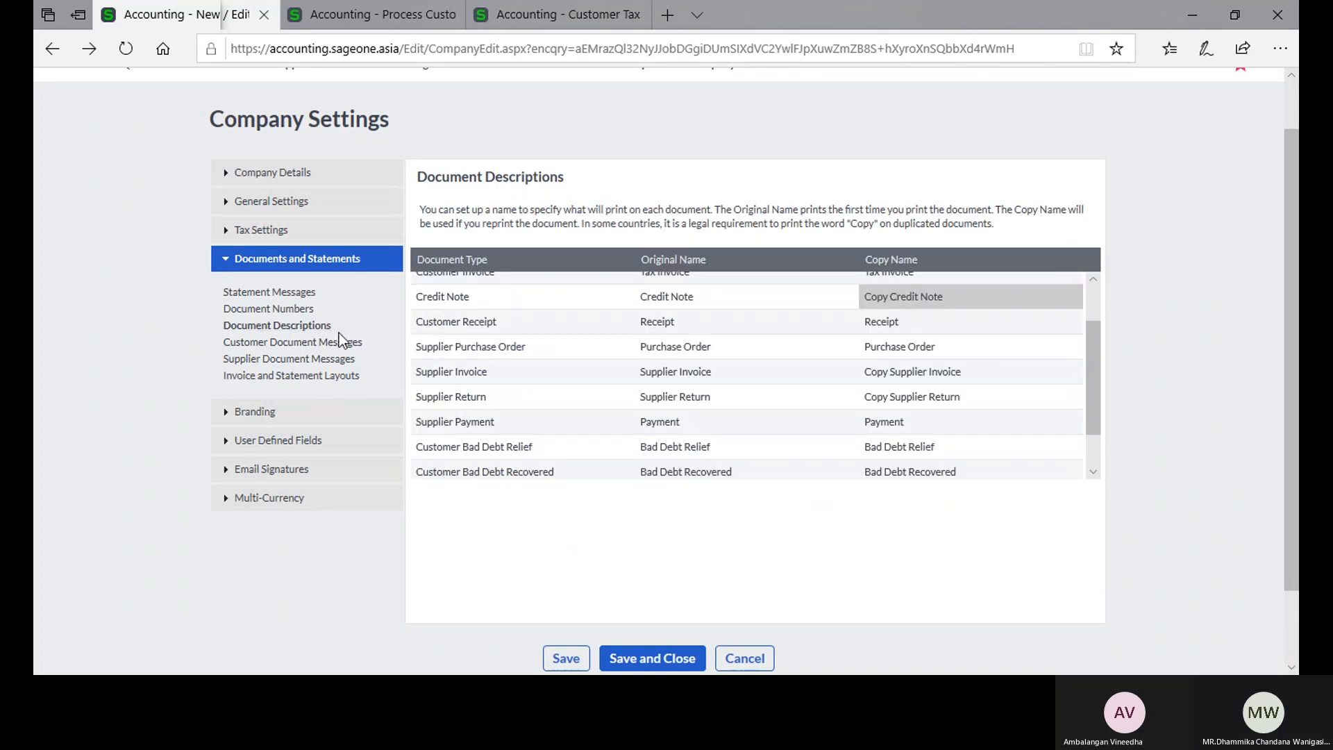
click(316, 341)
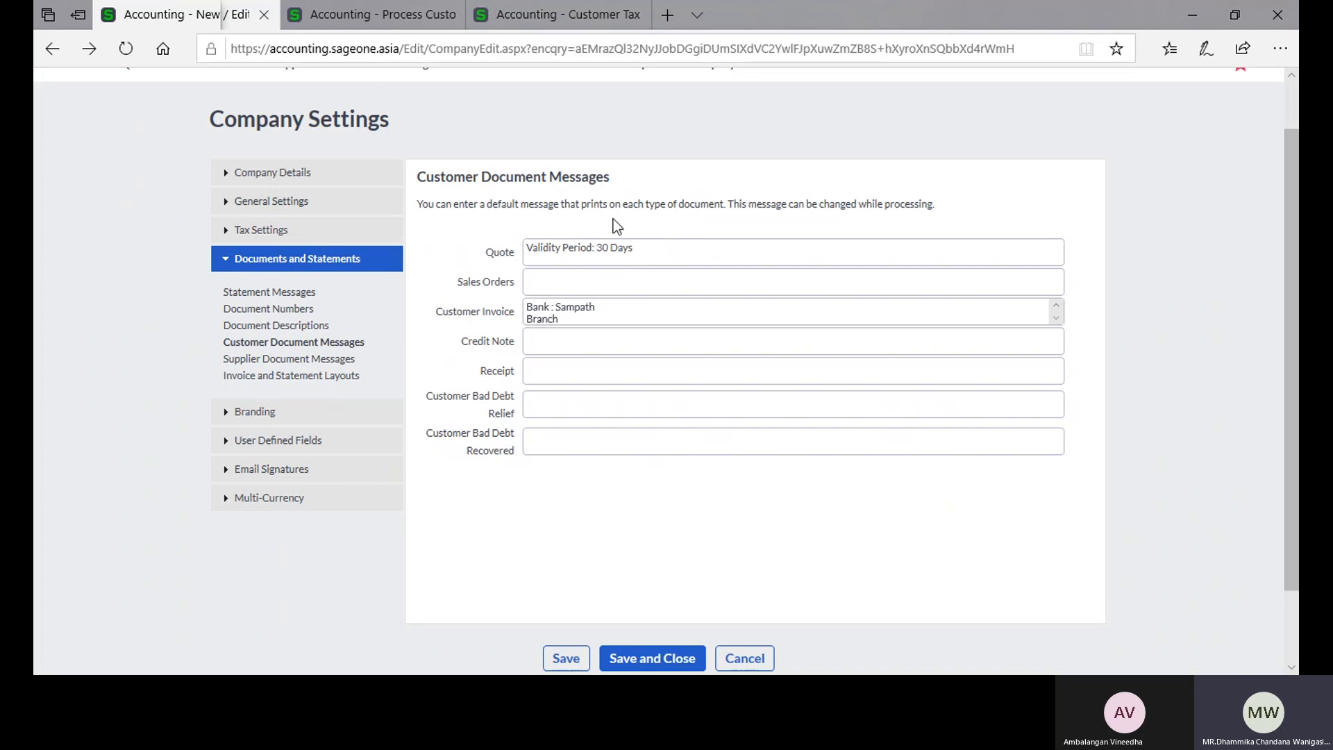
Step: Go back to the open quote and compare its message with the default quote message in the settings
click(361, 21)
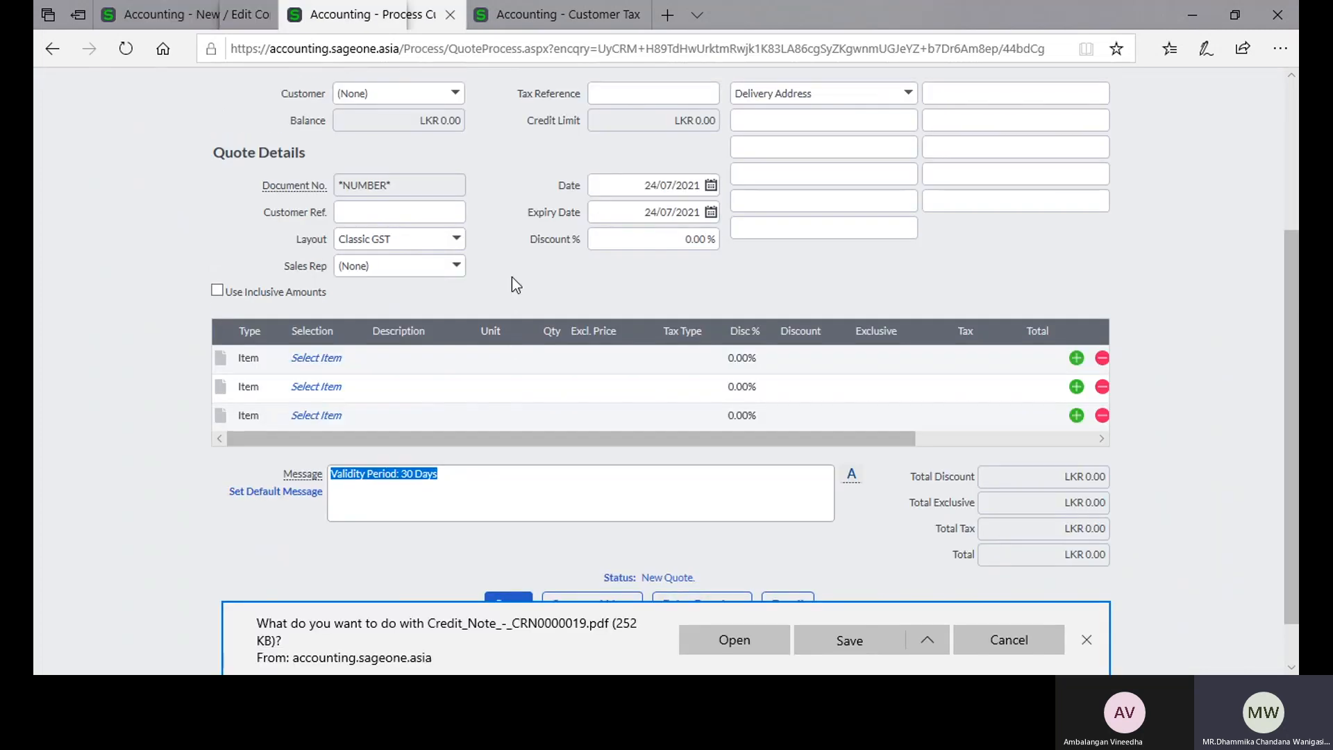
scroll(511, 276, up, 4)
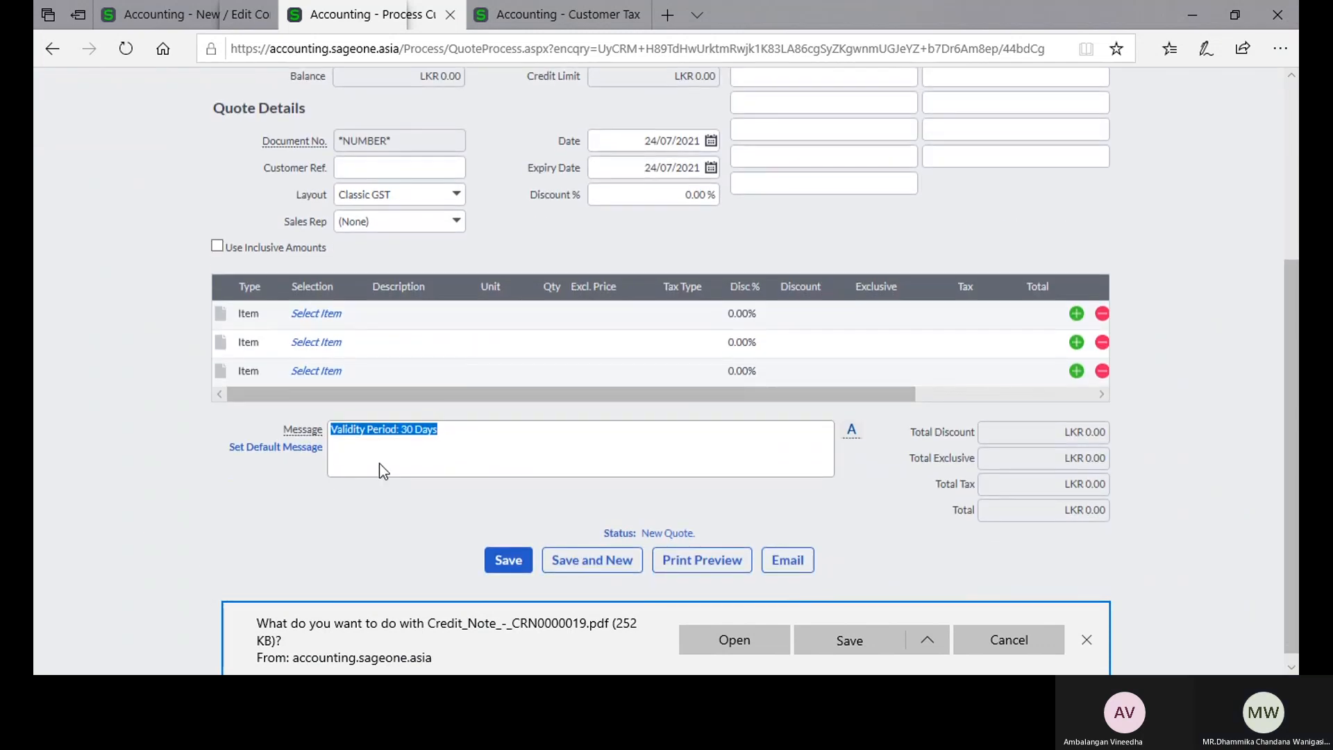
click(380, 466)
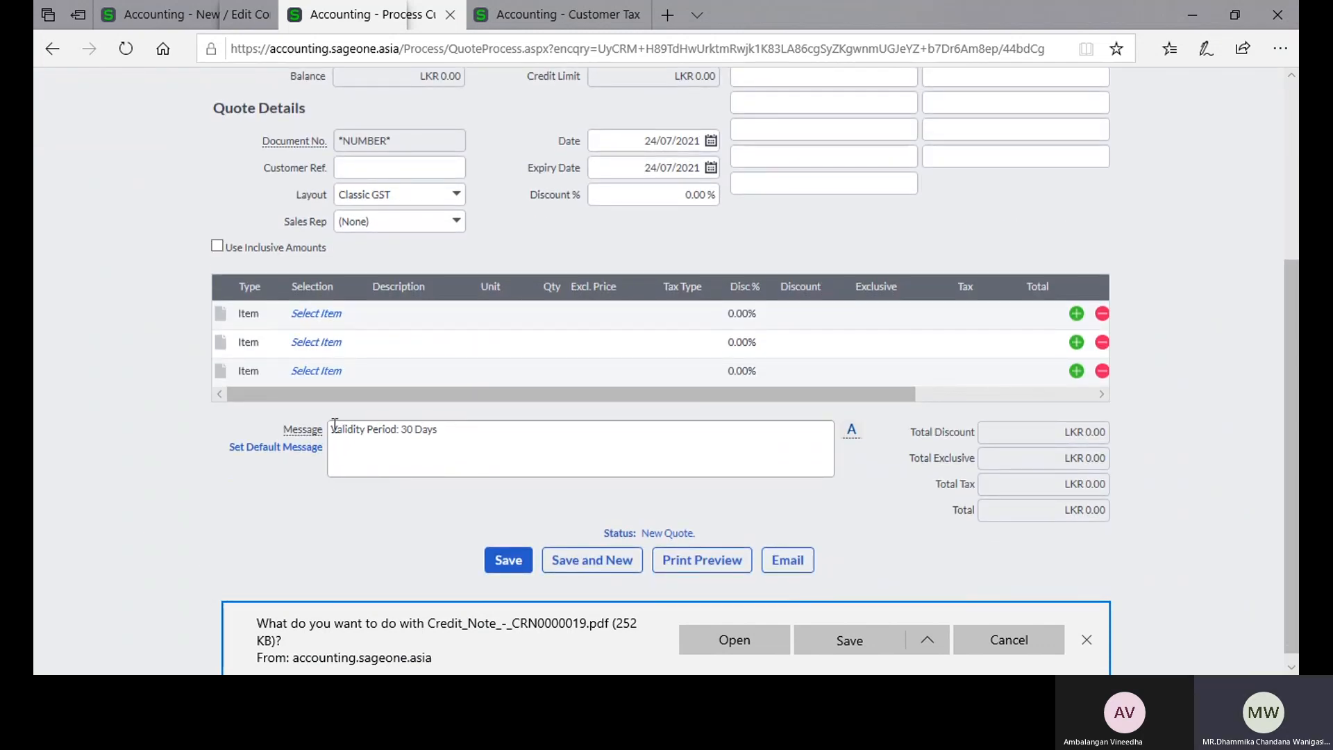
click(469, 435)
Step: Return to Company Settings and review the Supplier Document Messages alongside the Customer Document Messages
click(164, 24)
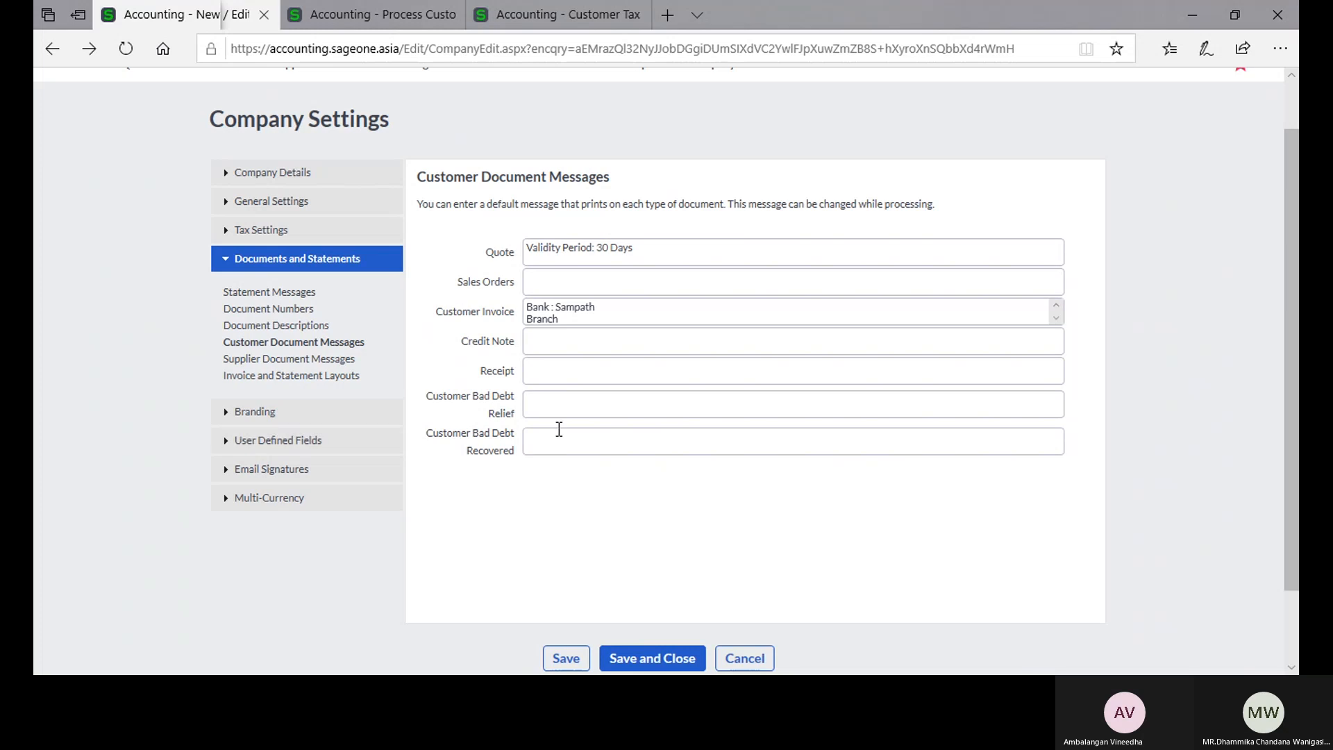
click(322, 359)
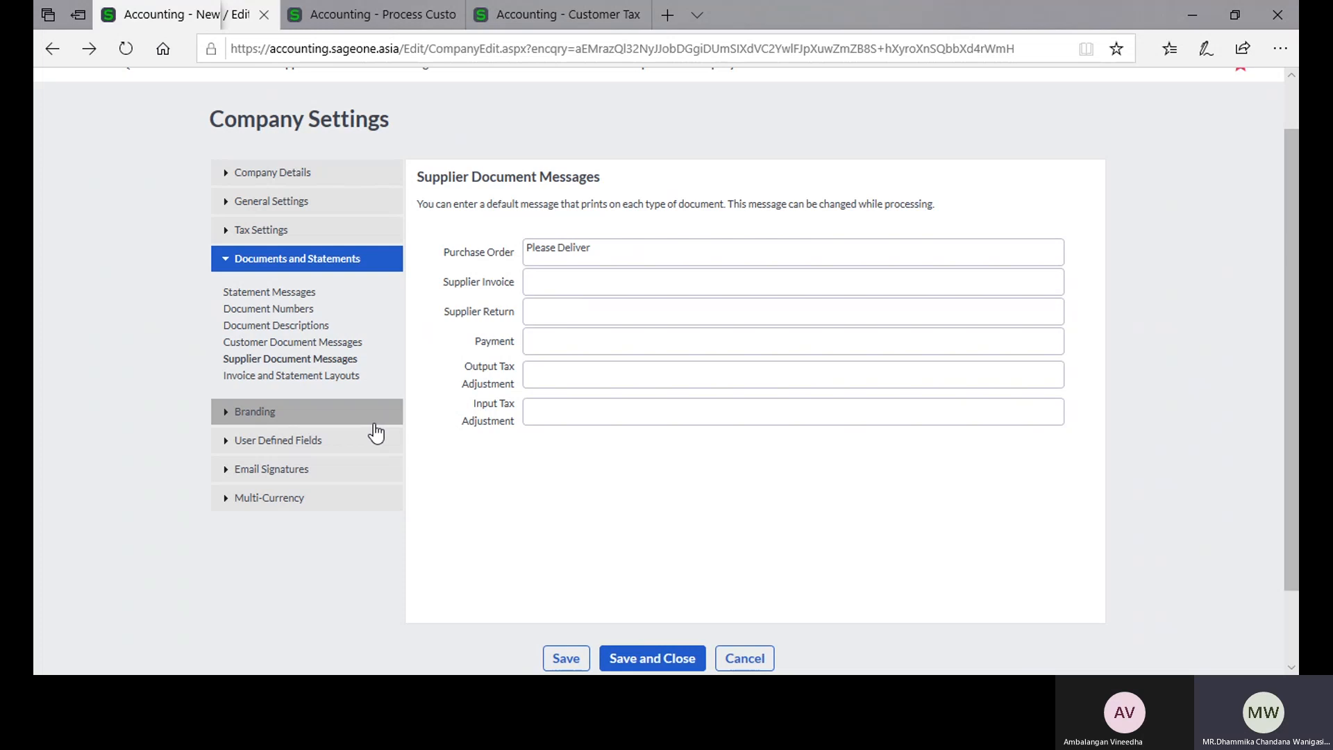
click(354, 343)
click(353, 359)
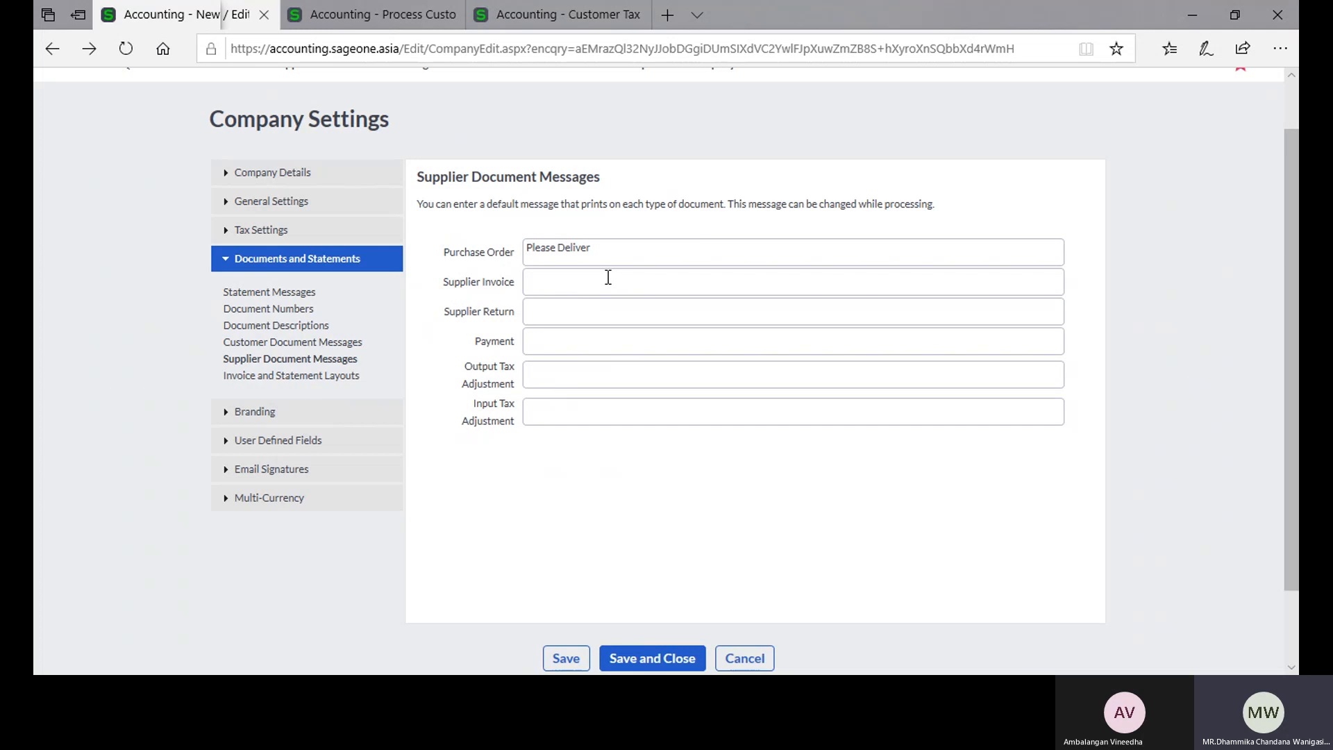
Step: Open a new purchase order from the Supplier Purchase Orders list and examine its default message
click(340, 20)
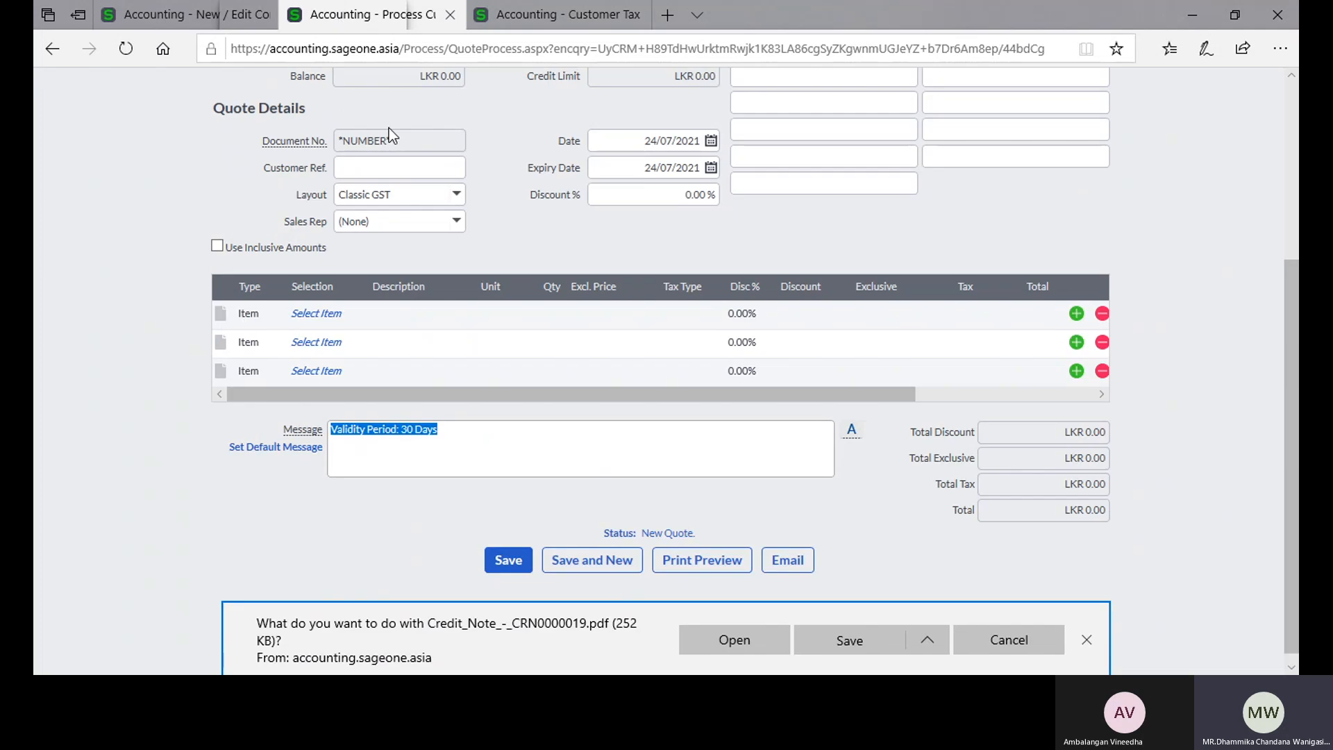
scroll(389, 128, up, 4)
mouse_move(313, 132)
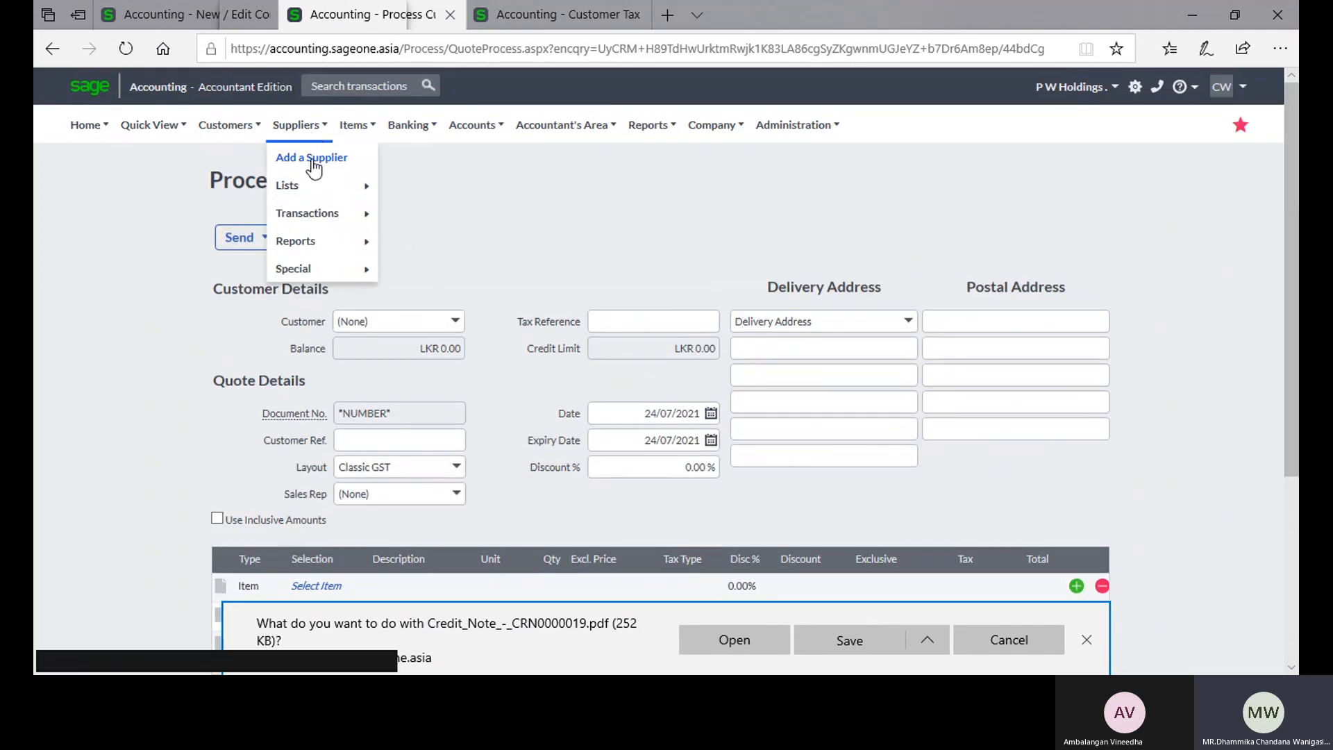
mouse_move(307, 213)
click(422, 214)
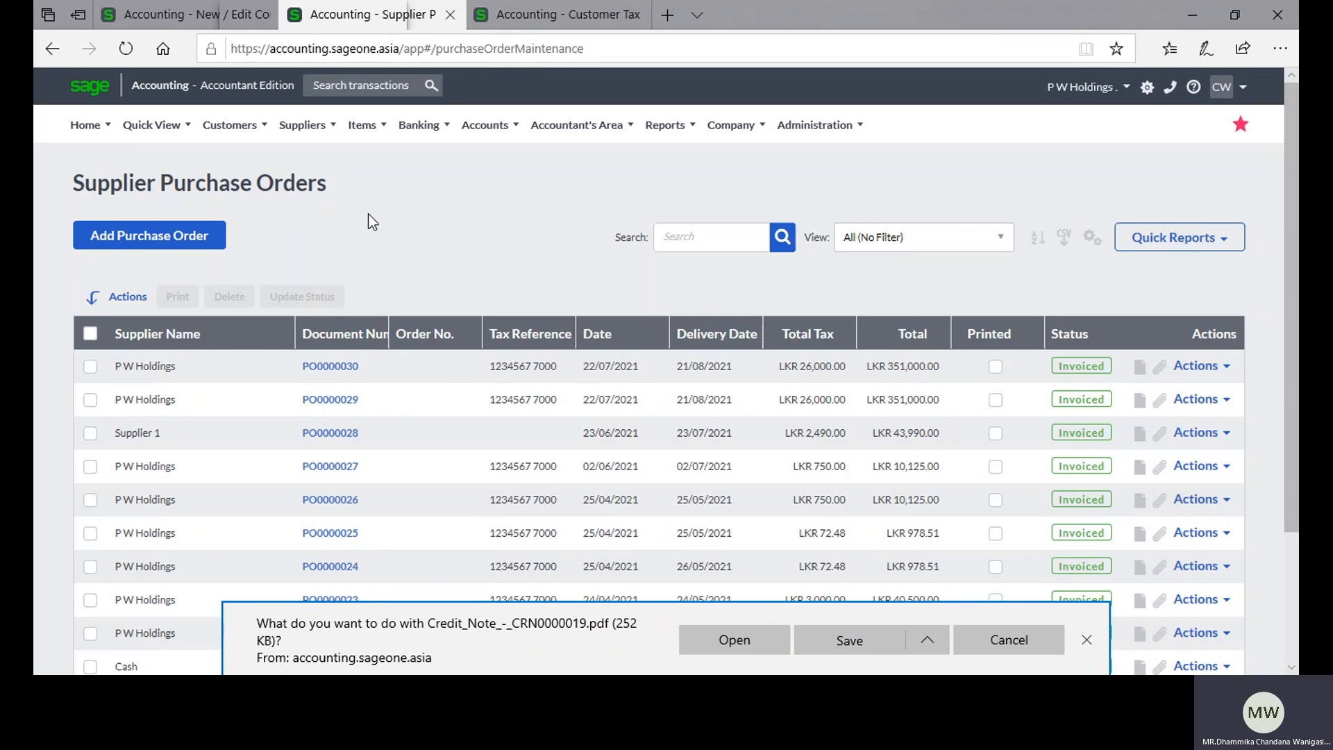
click(210, 239)
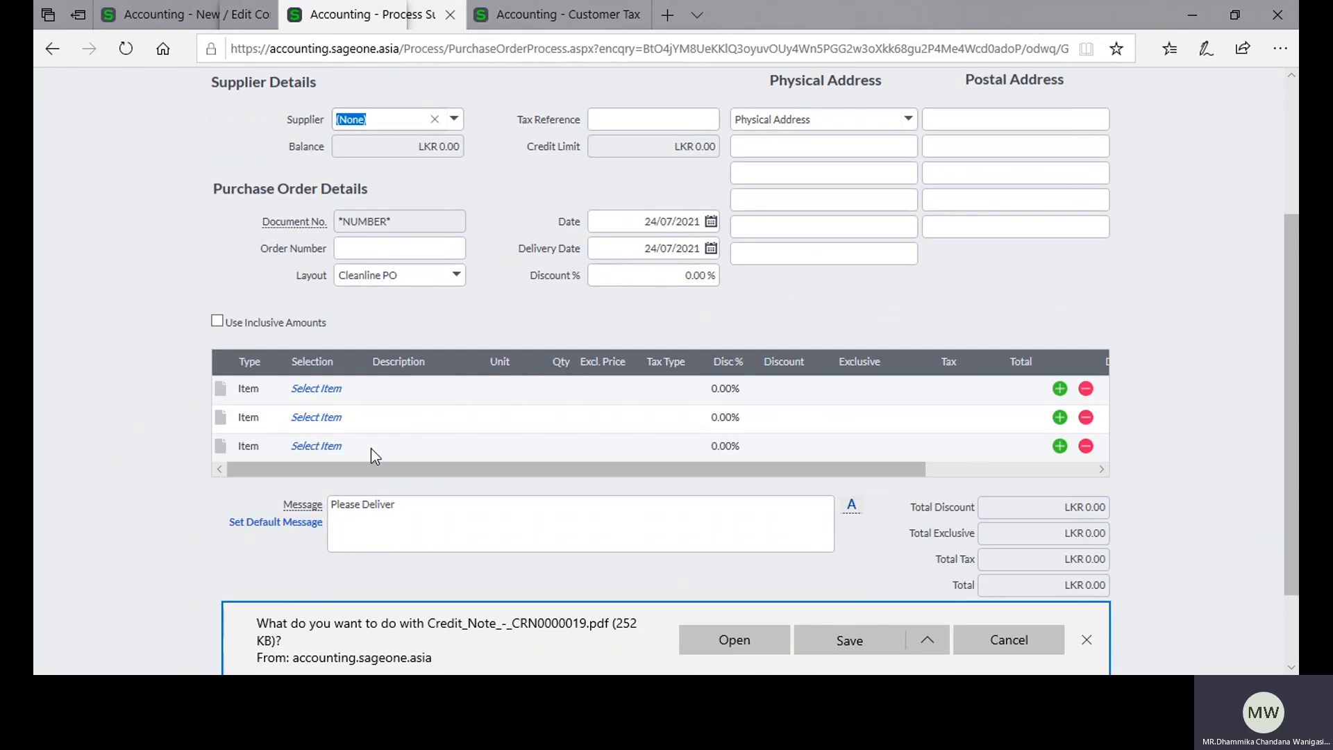
click(349, 522)
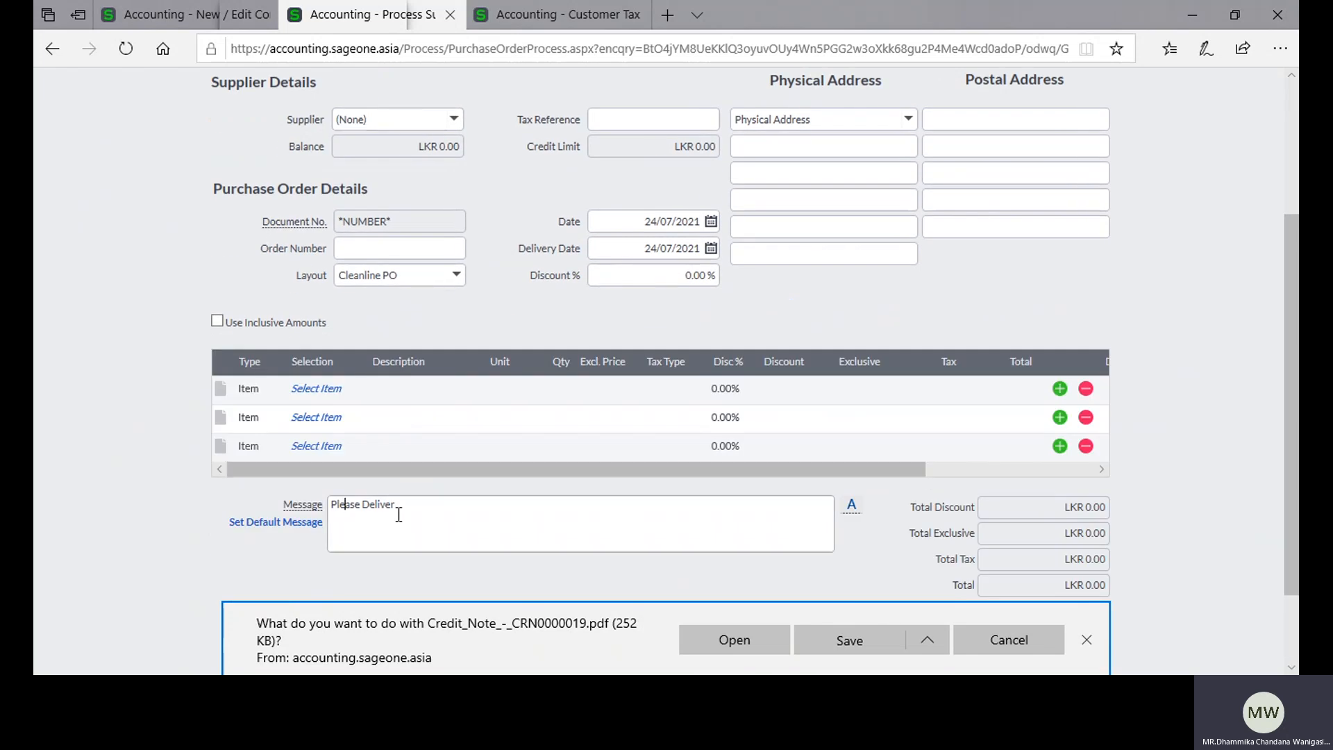
scroll(392, 243, up, 3)
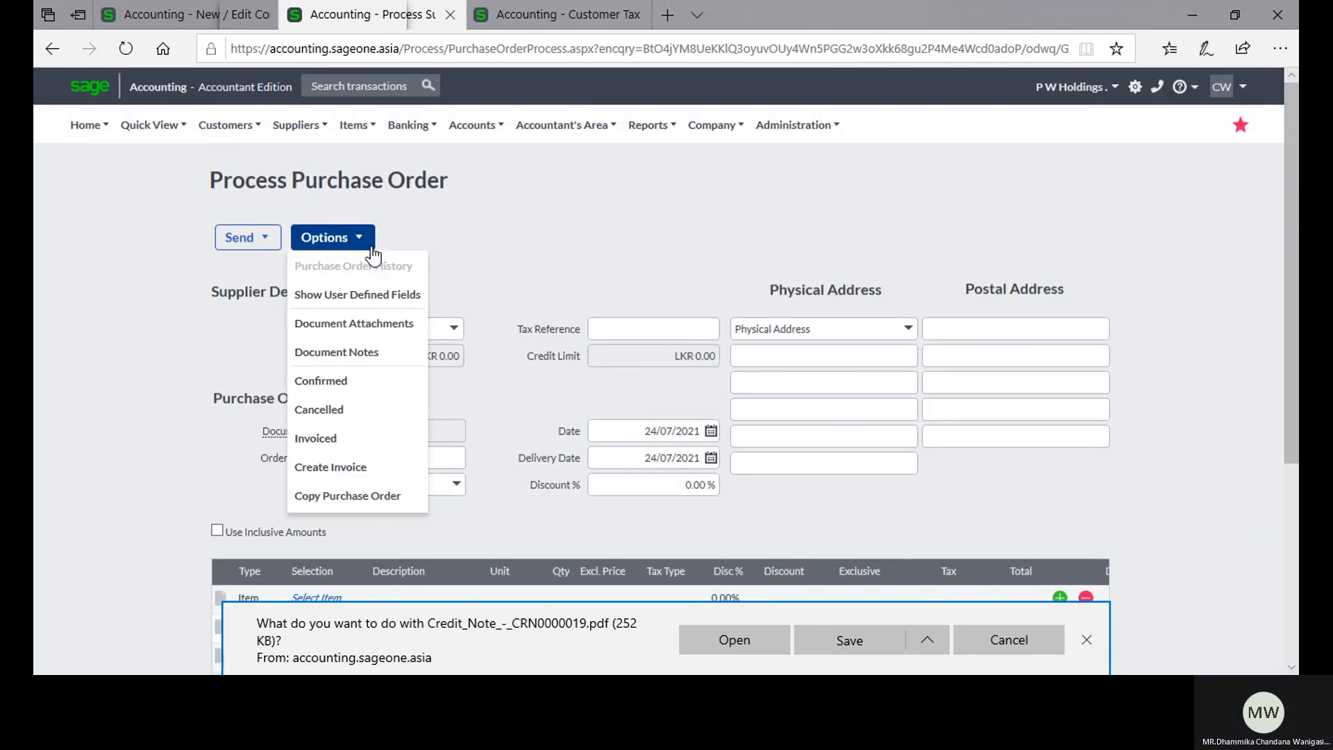
scroll(518, 250, down, 4)
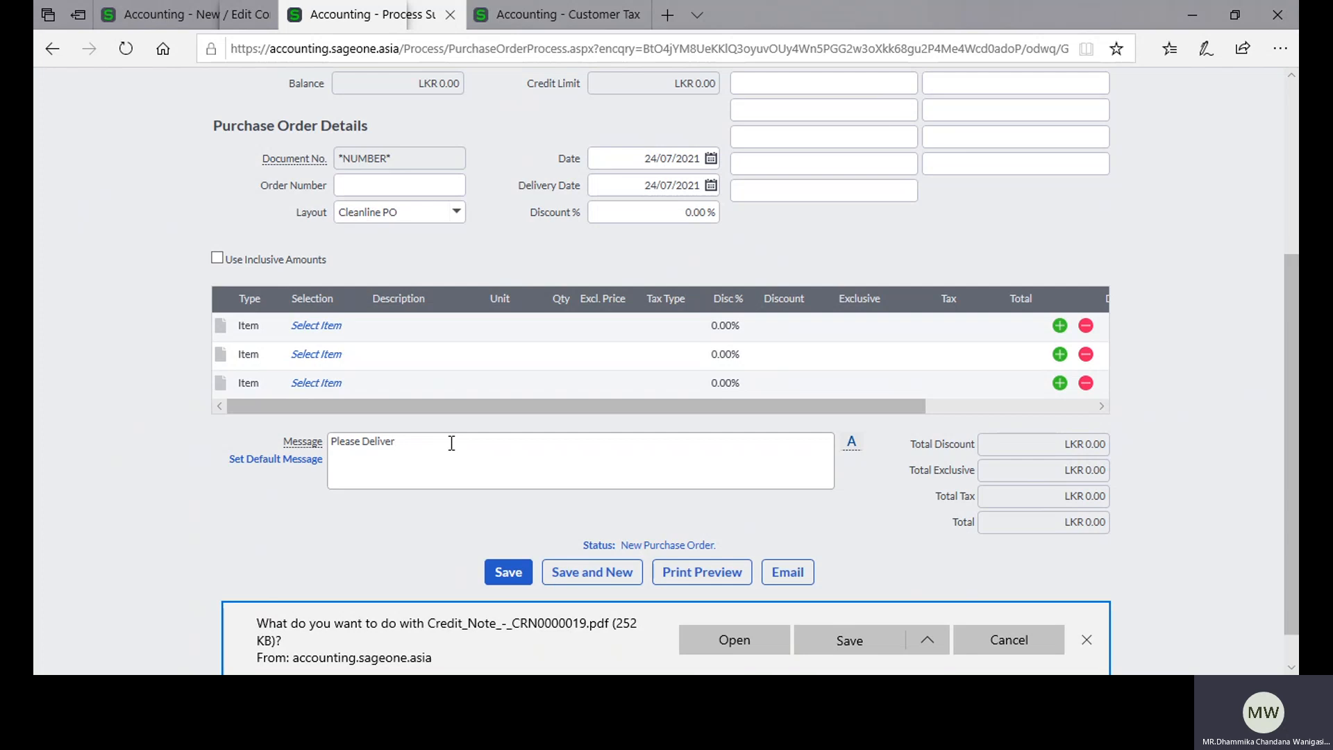
scroll(448, 443, up, 3)
Step: Return to Company Settings and review the document numbers, document descriptions, and customer and supplier document messages
click(186, 18)
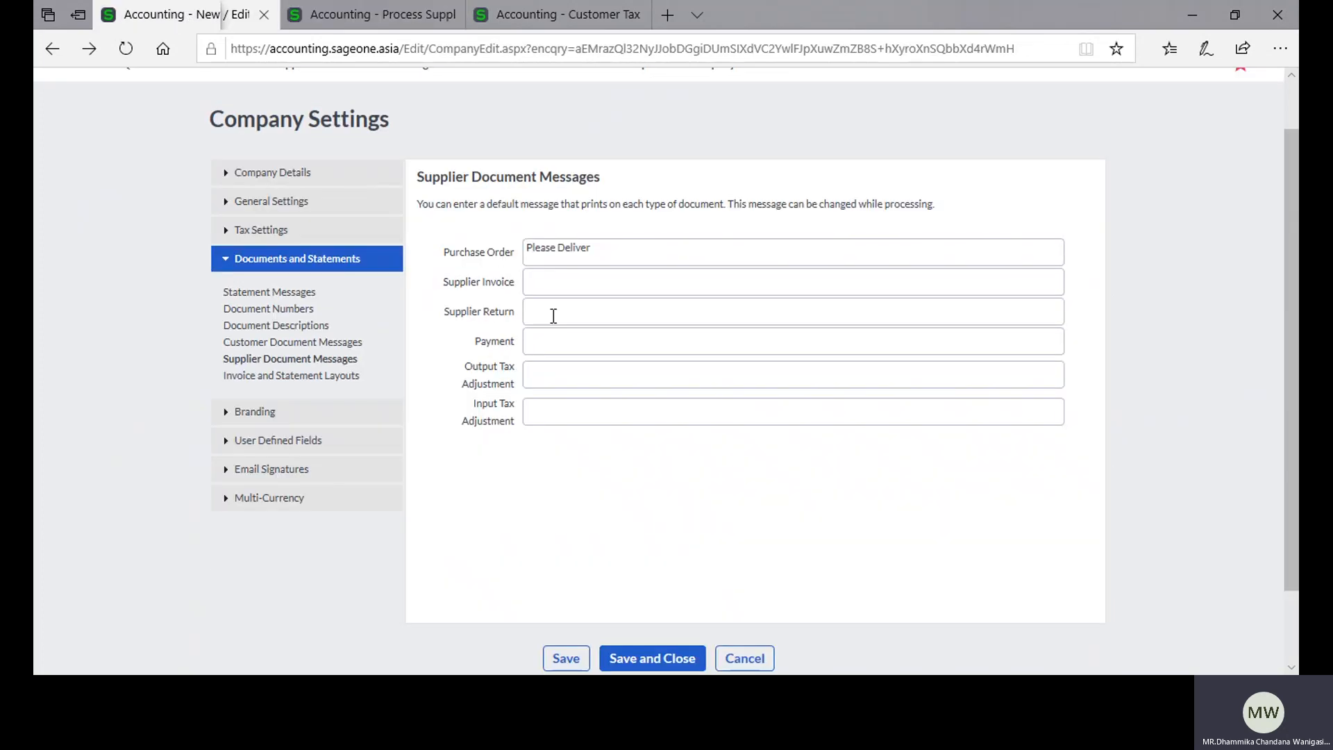
click(321, 325)
click(318, 343)
click(324, 359)
click(298, 309)
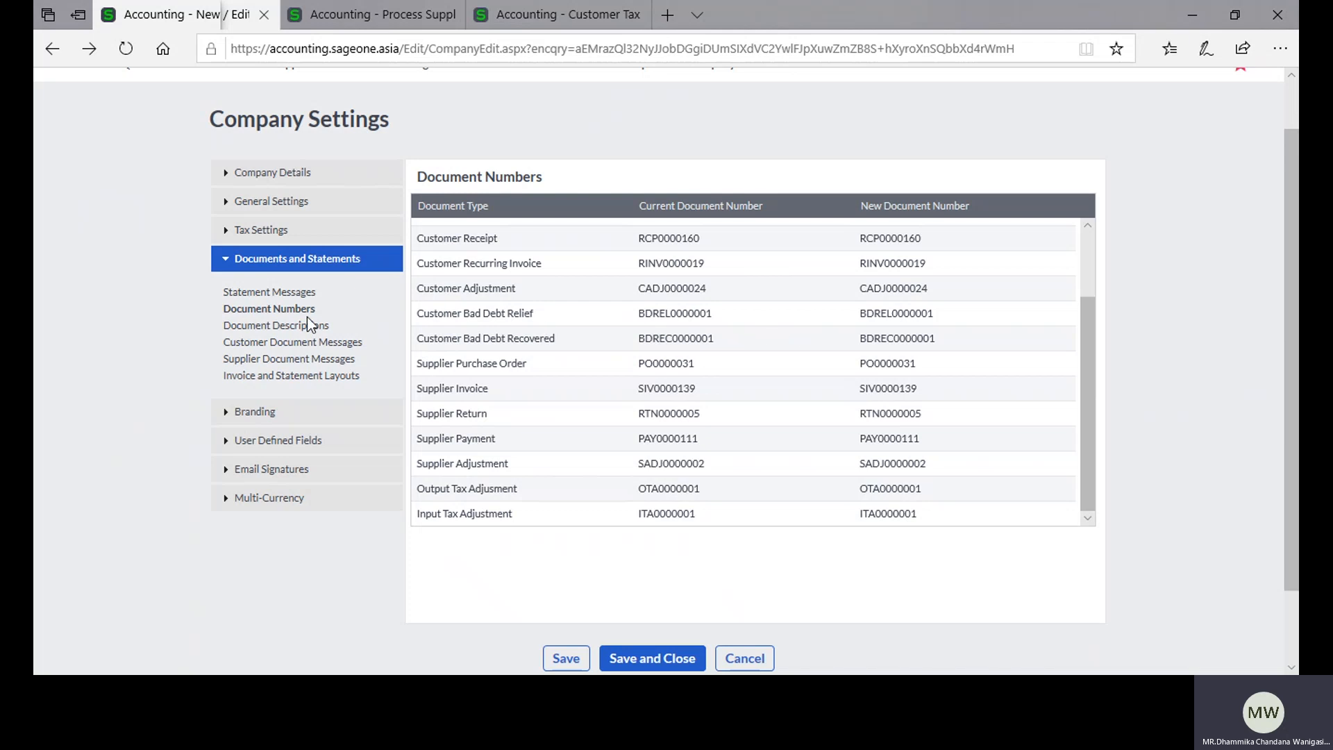
click(296, 326)
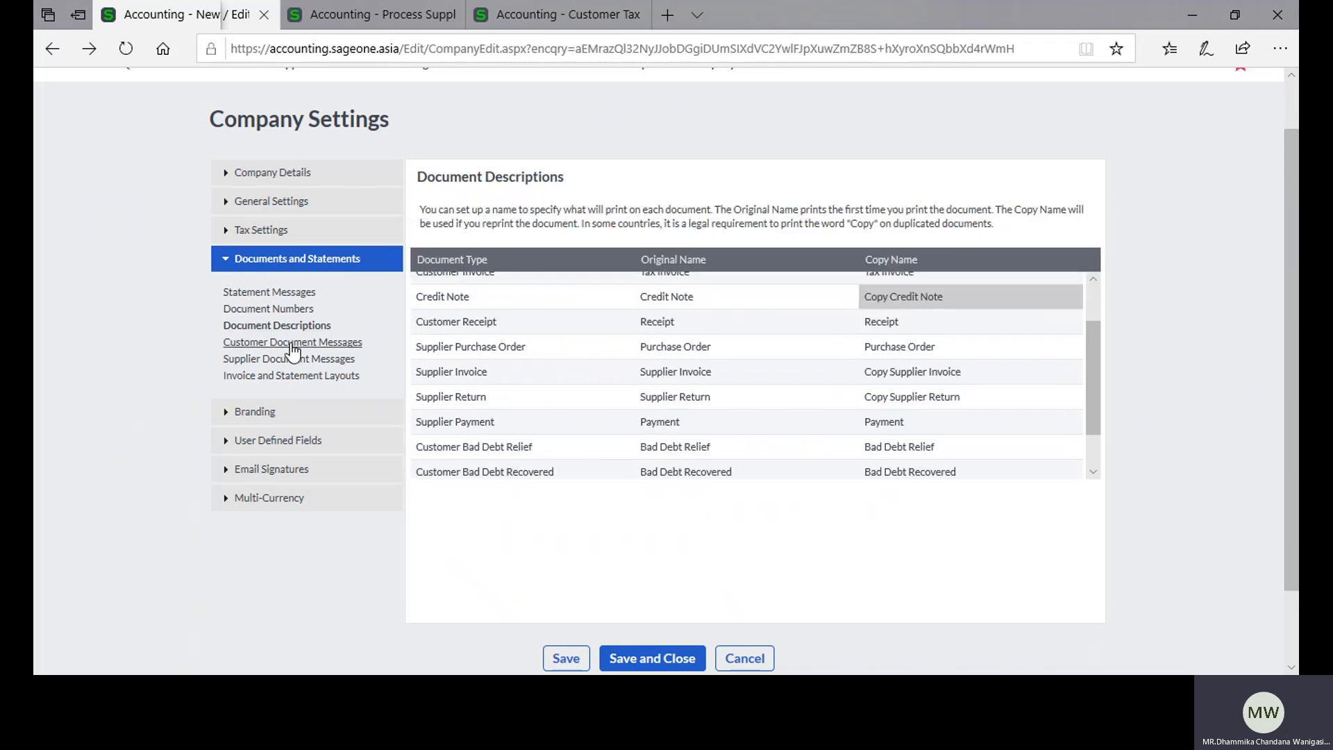
click(292, 343)
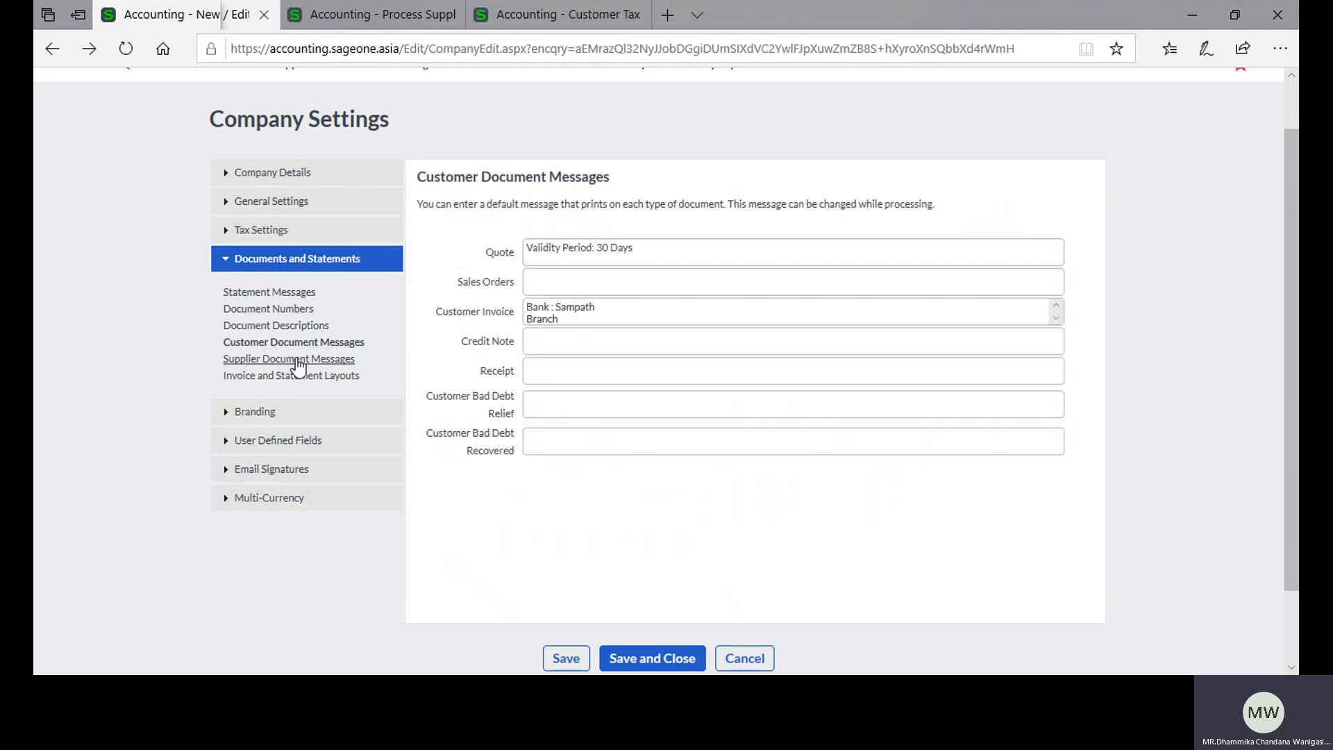
click(298, 360)
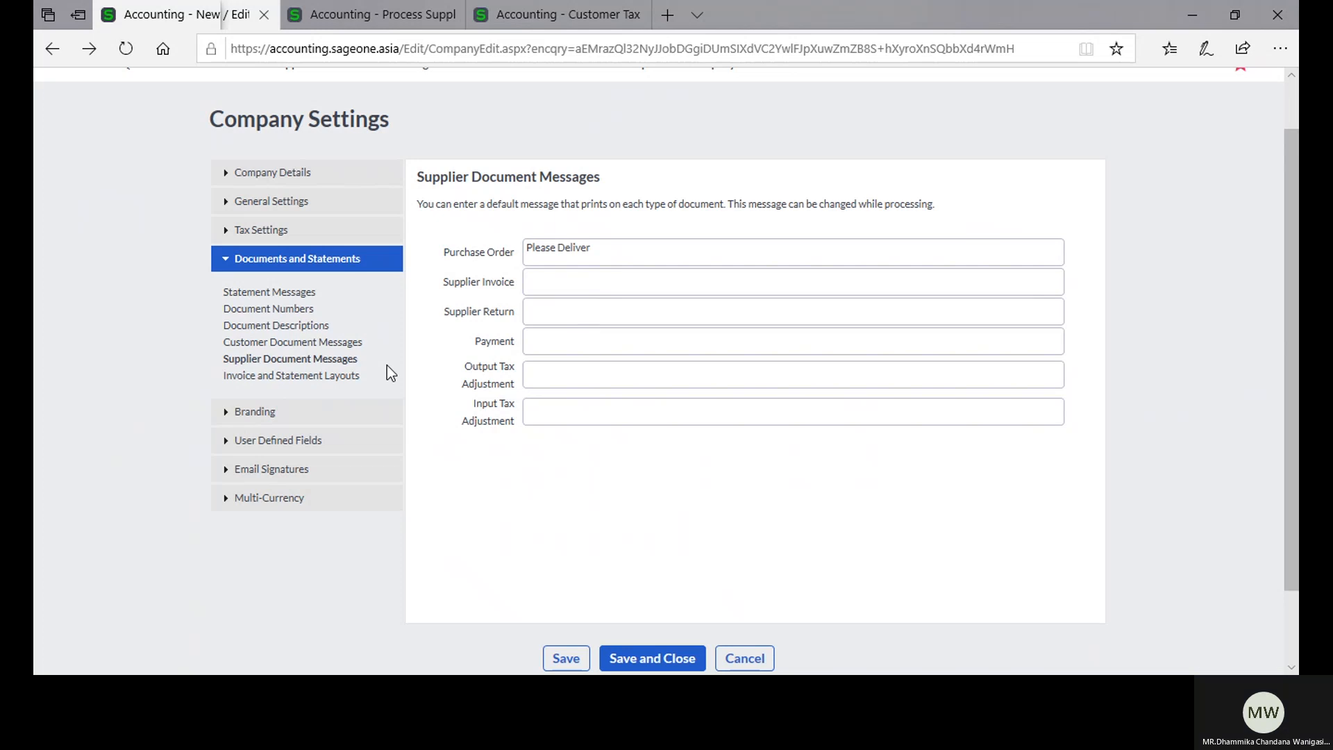
scroll(387, 366, down, 2)
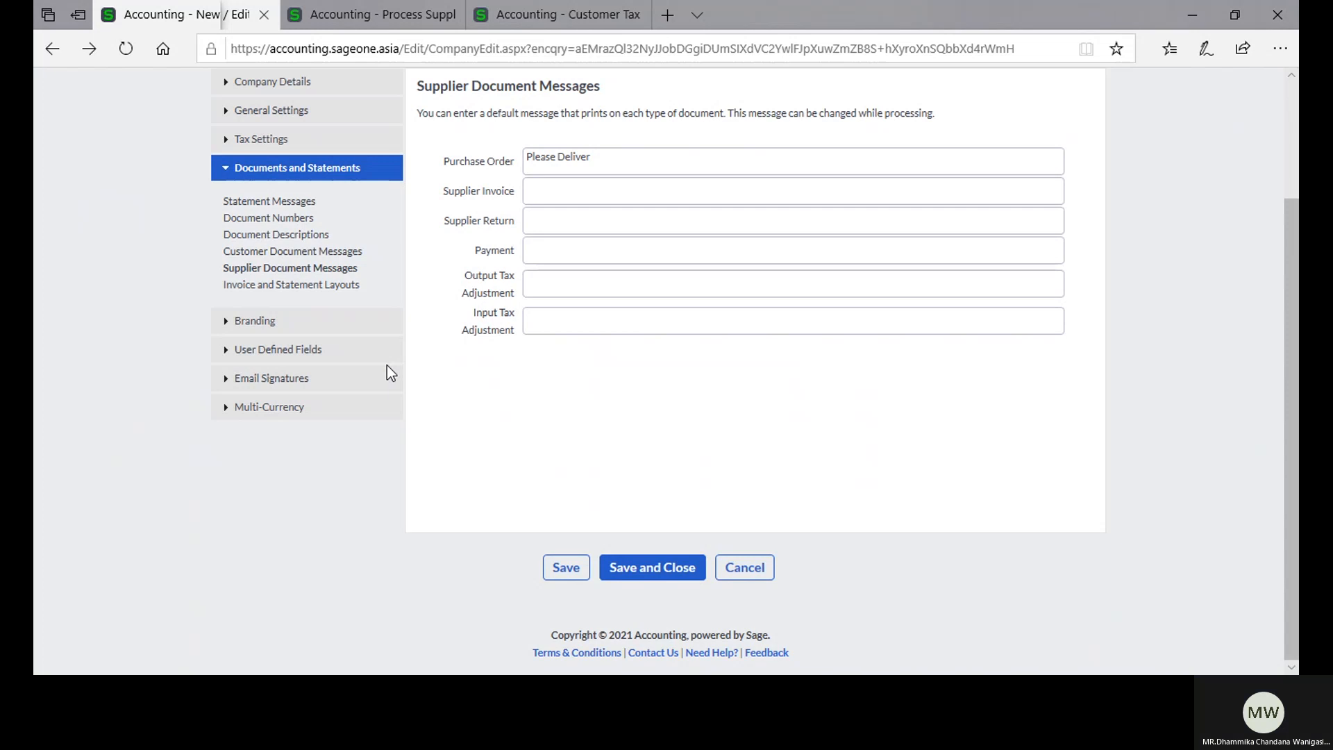
scroll(497, 406, up, 2)
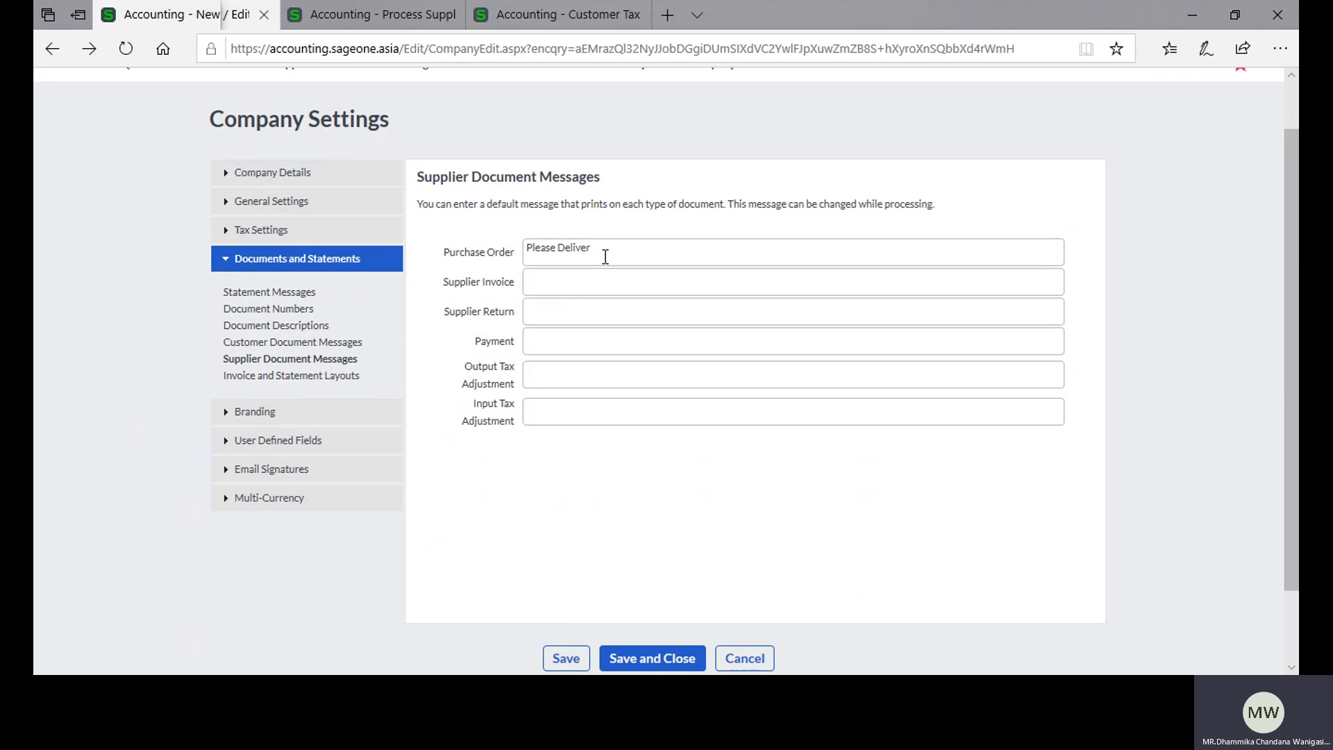
Step: Go back to the open purchase order and add "No. 4" after its default message
click(368, 18)
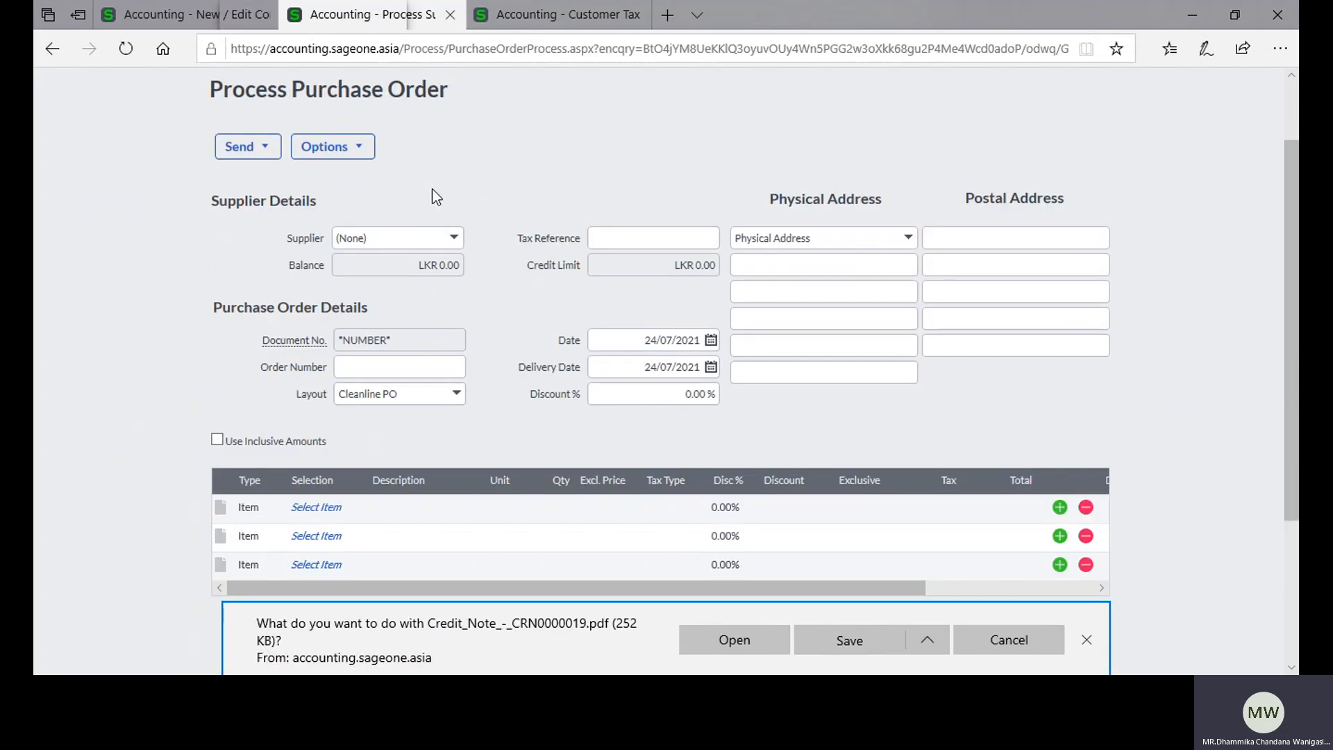
scroll(514, 246, up, 1)
scroll(513, 246, down, 3)
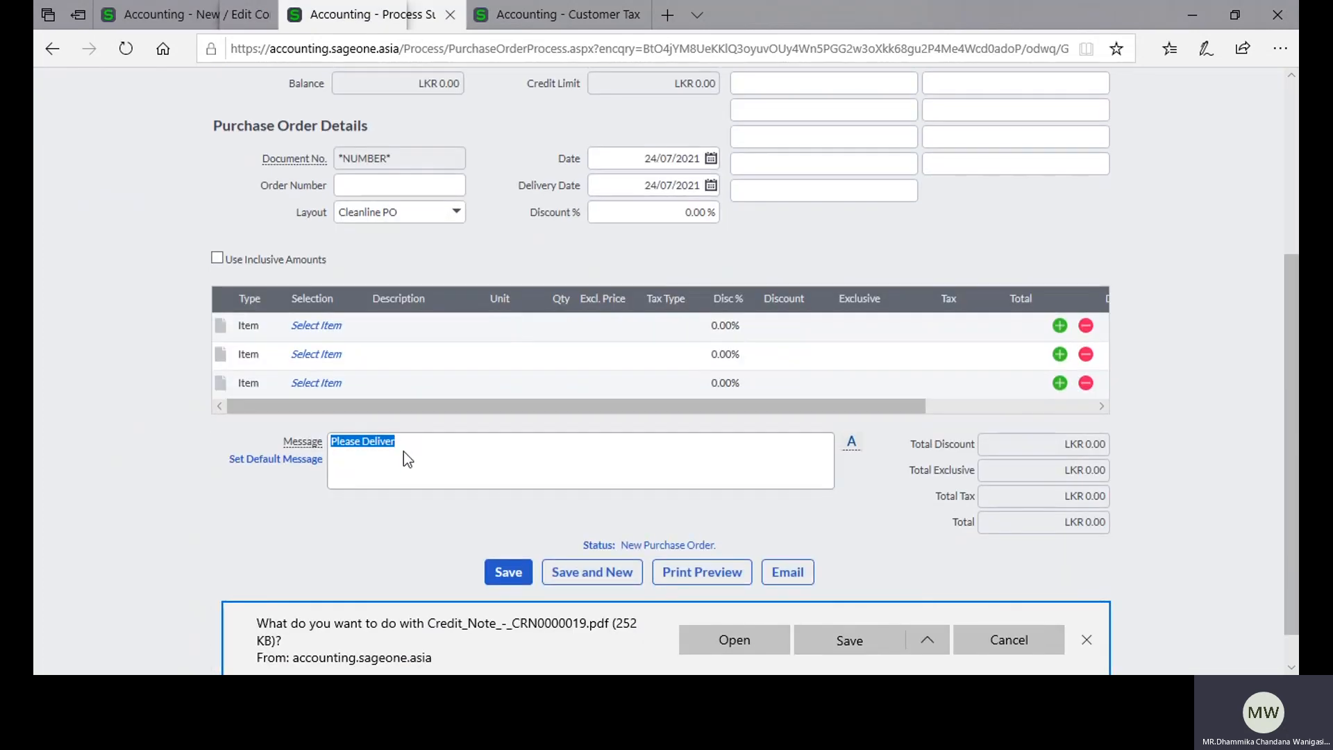
click(415, 437)
text(No. 45)
Step: Open a new customer tax invoice from the Customer Tax Invoices list and examine its default bank details message
scroll(198, 193, up, 4)
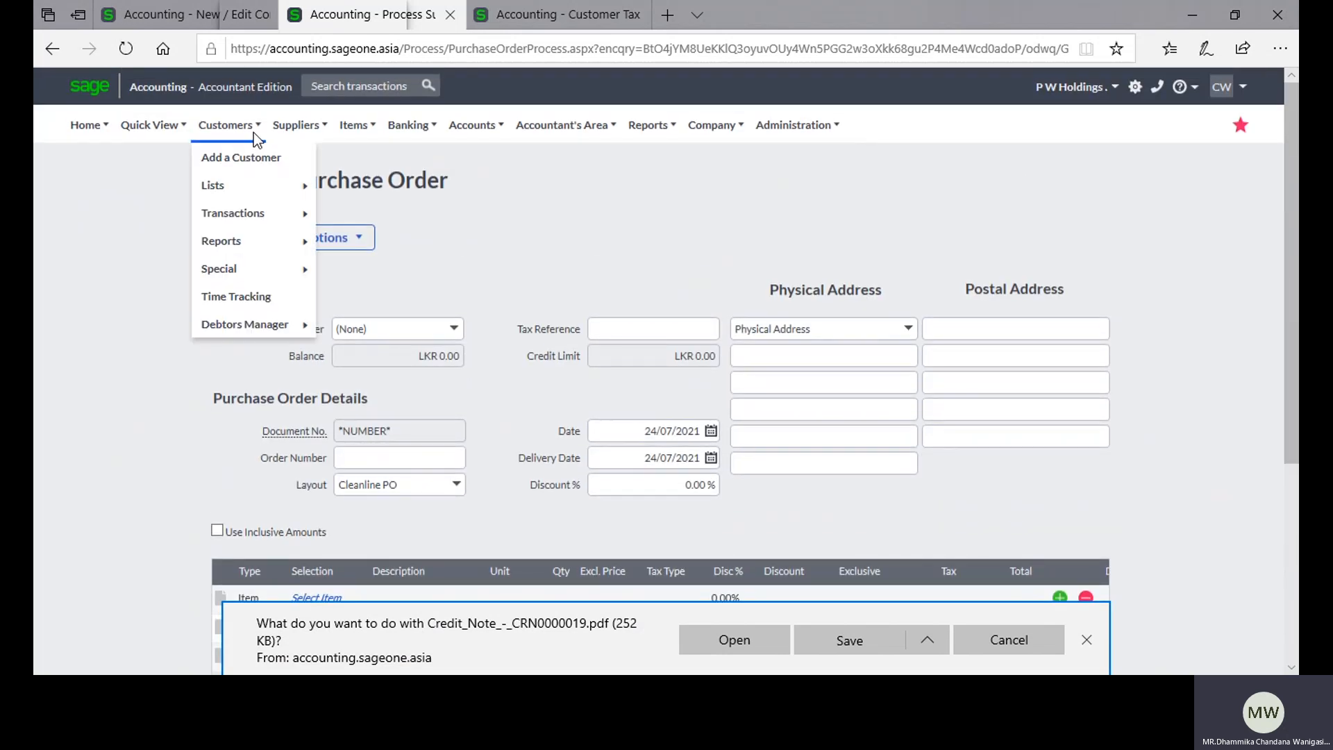
mouse_move(234, 125)
mouse_move(250, 212)
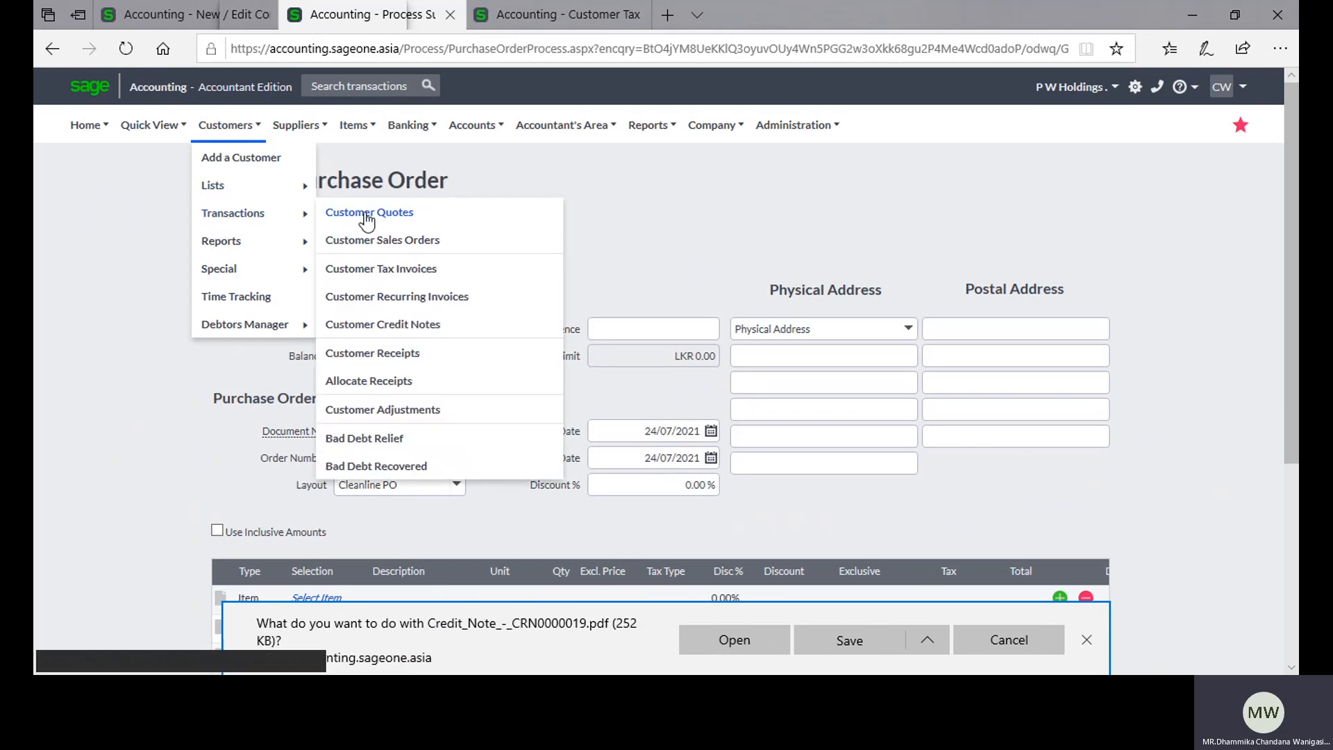
click(381, 268)
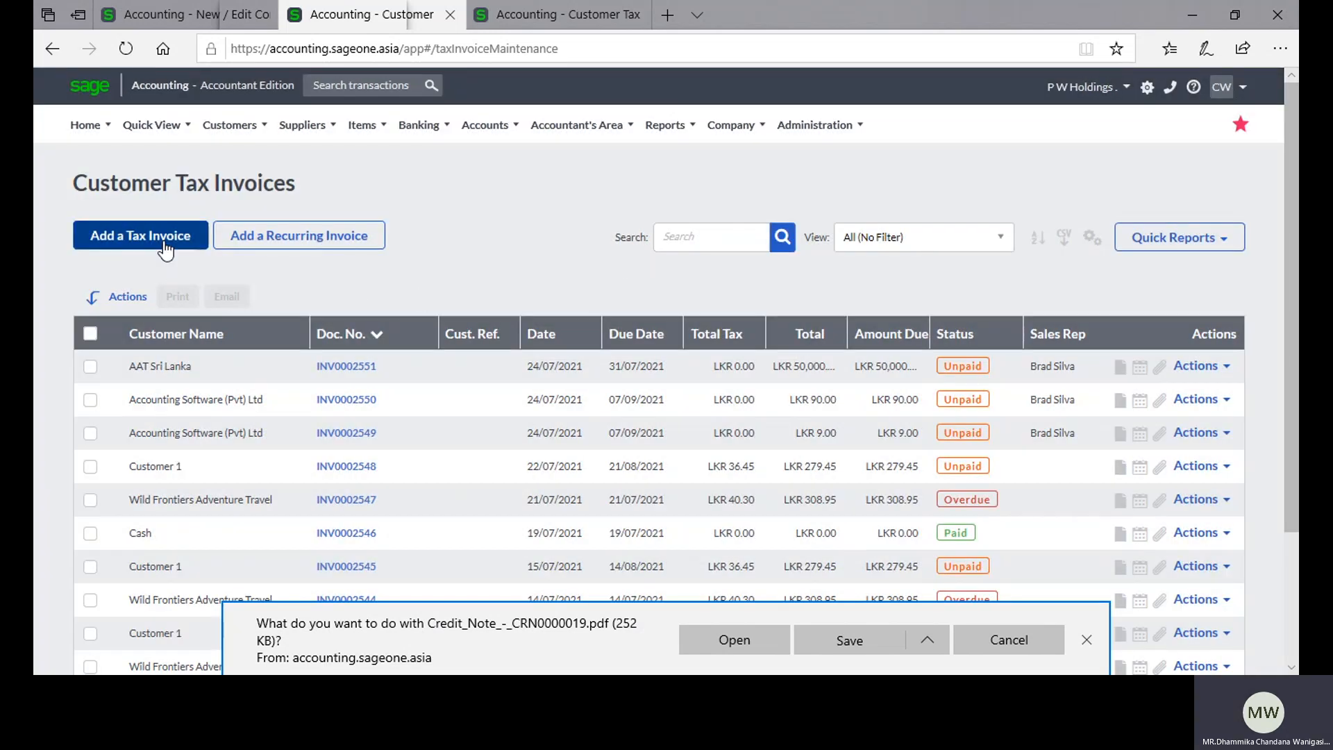
click(165, 247)
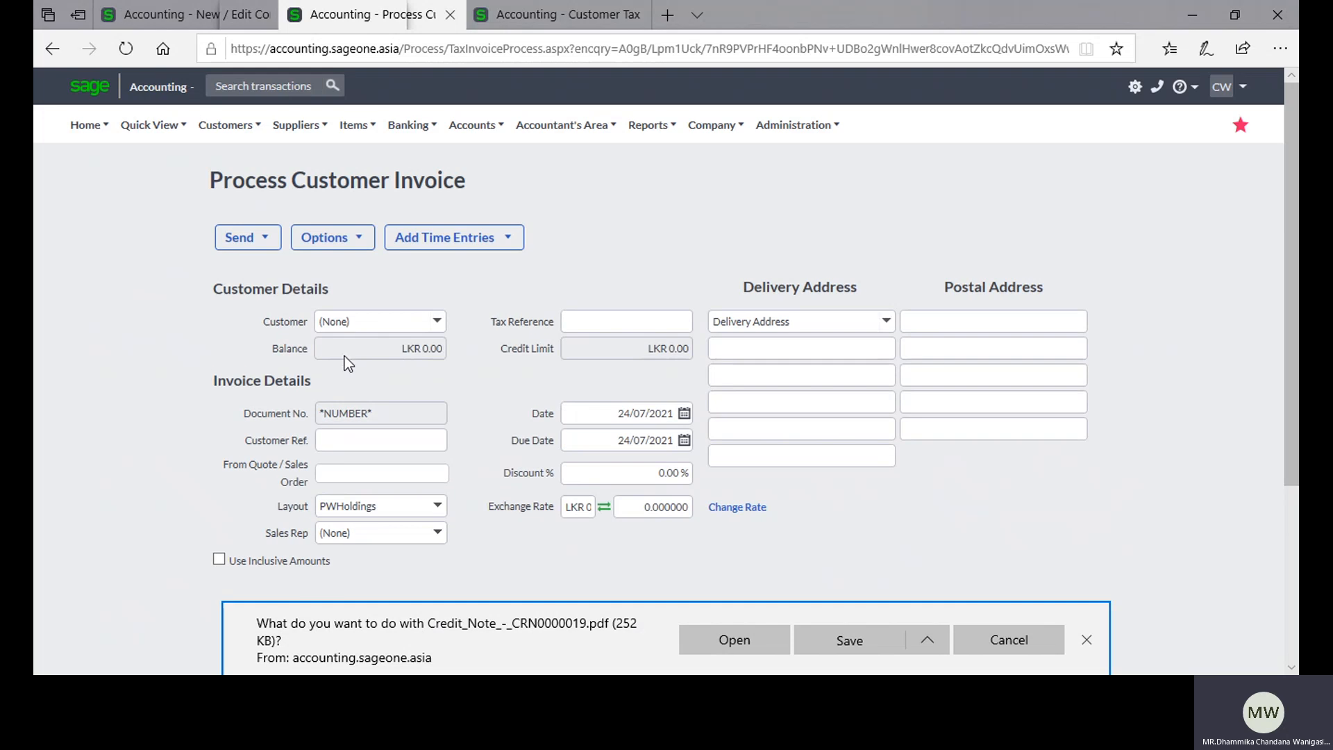
scroll(389, 382, down, 3)
scroll(433, 407, down, 2)
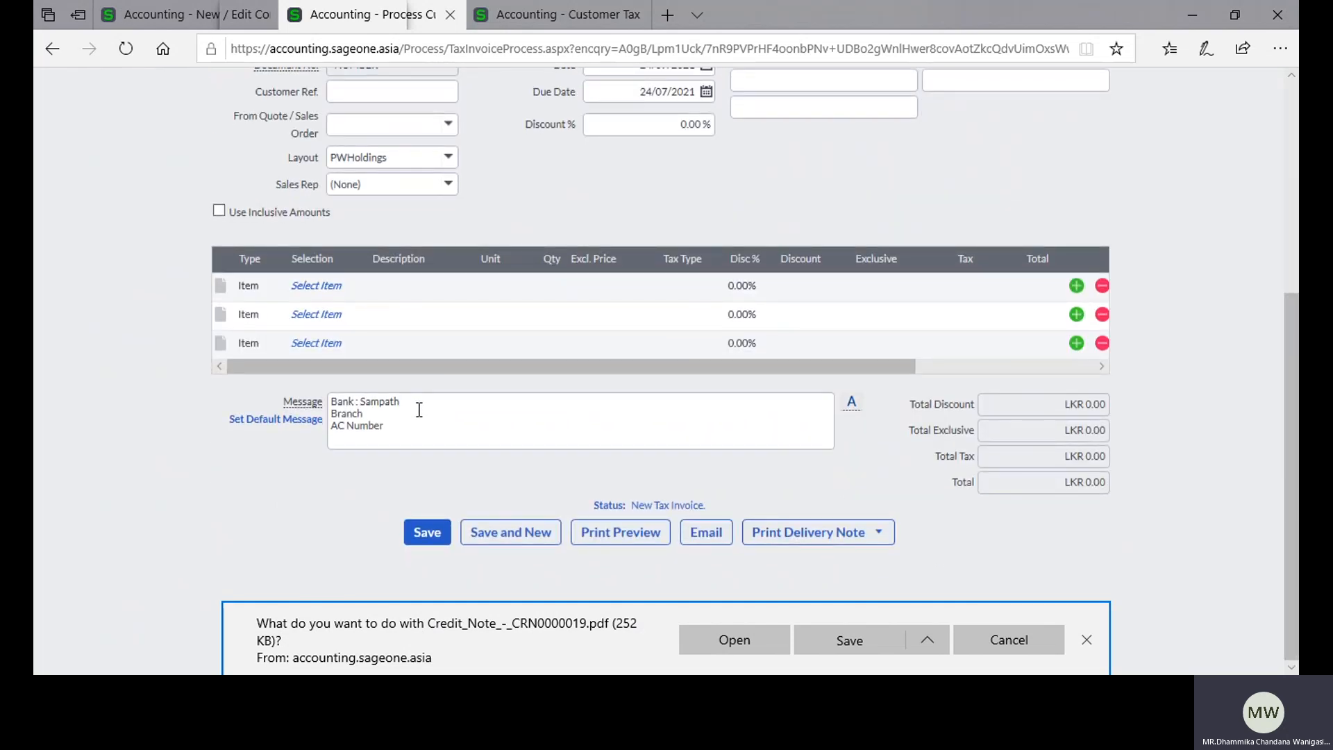
click(419, 410)
scroll(482, 413, up, 3)
scroll(486, 419, down, 1)
scroll(489, 437, down, 1)
Step: Return to Company Settings, close the extra Customer Tax Invoices browser tab and review the Invoice and Statement Layouts
click(152, 9)
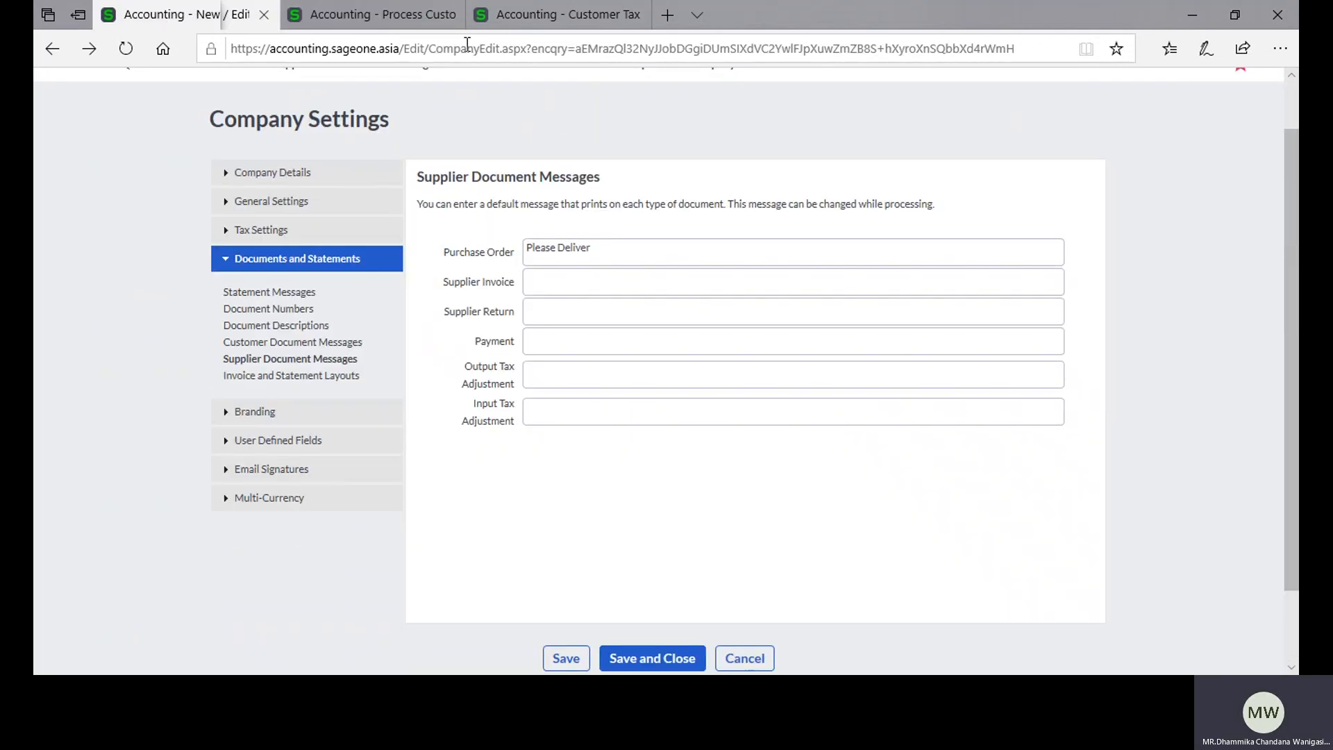
click(636, 17)
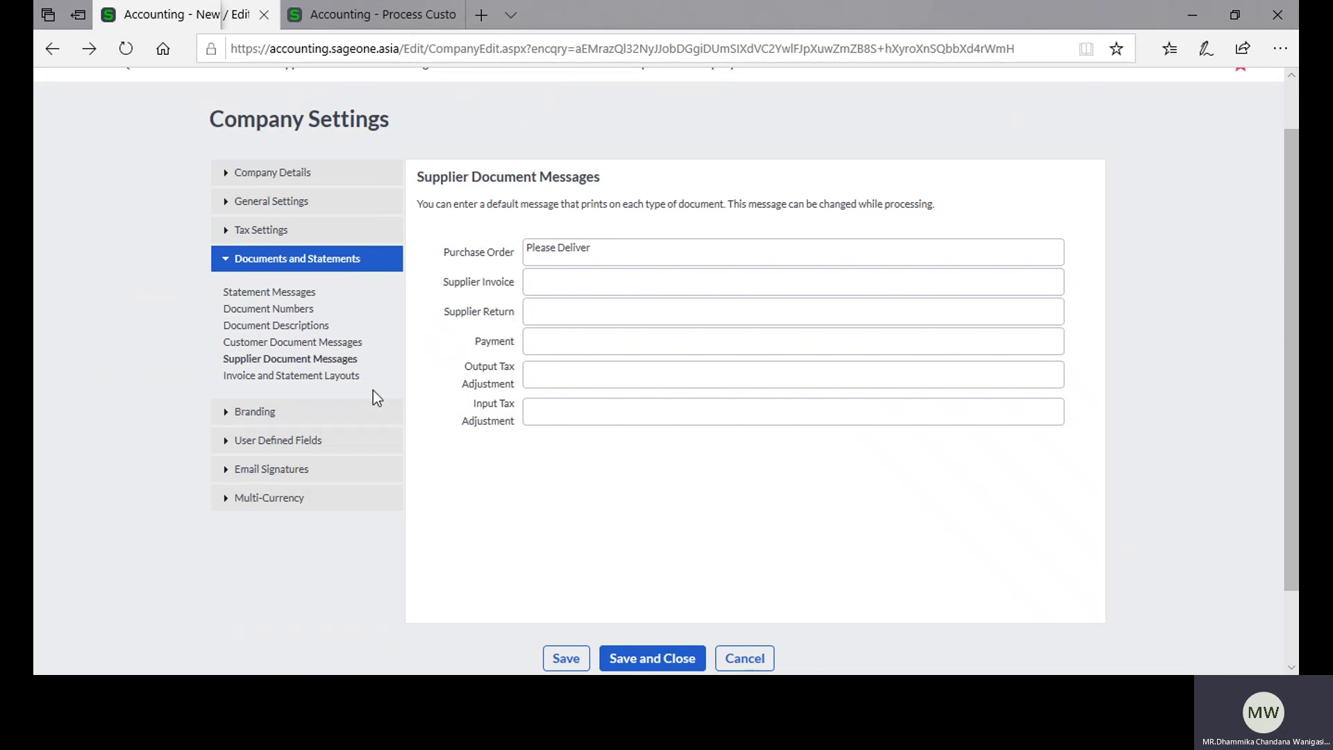
click(355, 382)
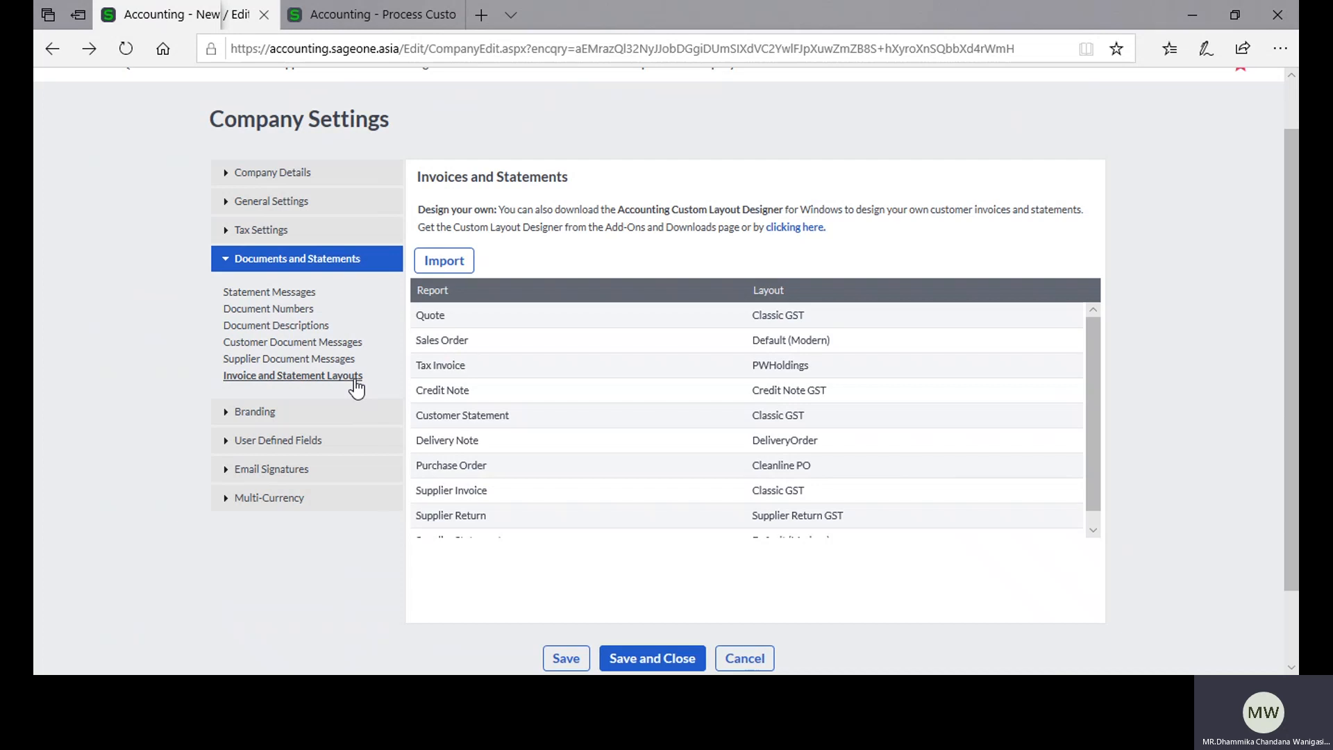
scroll(793, 394, down, 2)
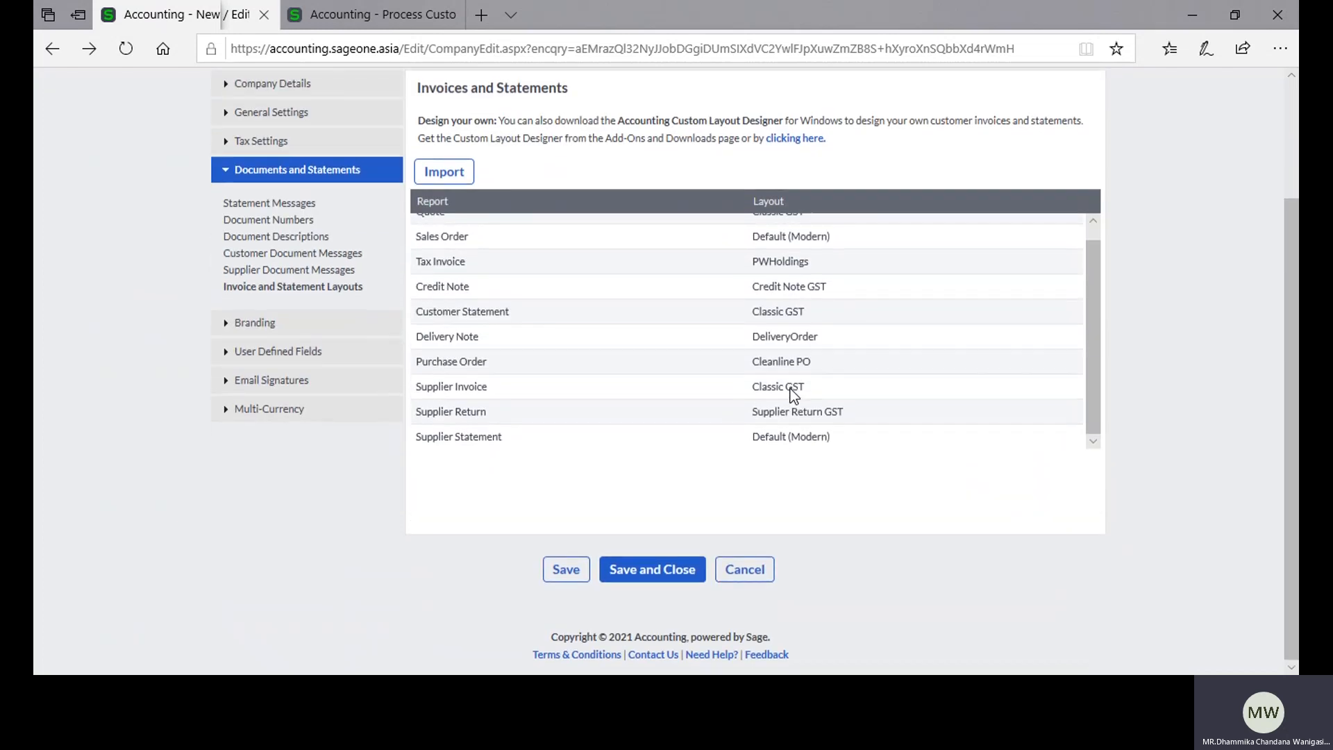
scroll(602, 361, up, 1)
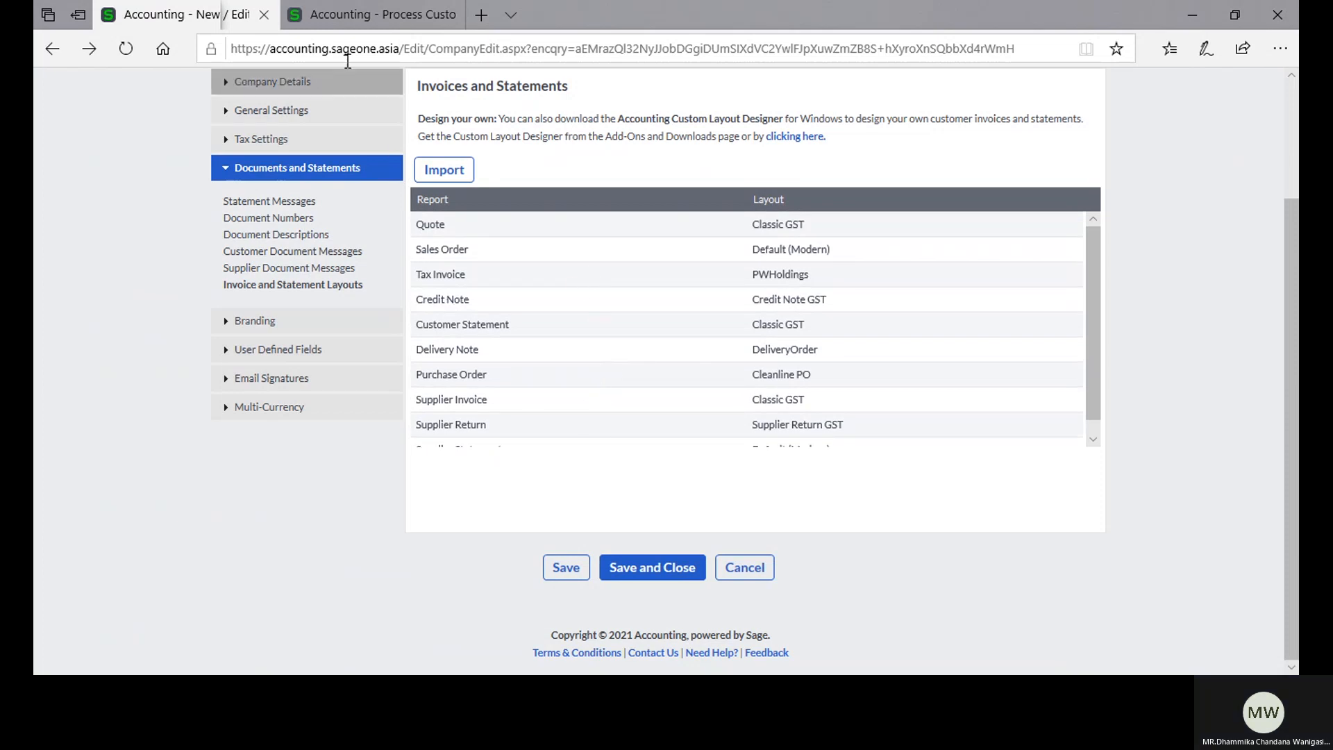
Step: Go back to the Customer Tax Invoices list and print preview the LKR 90.00 invoice for Accounting Software (Pvt) Ltd, accepting the credit limit overrun
click(340, 14)
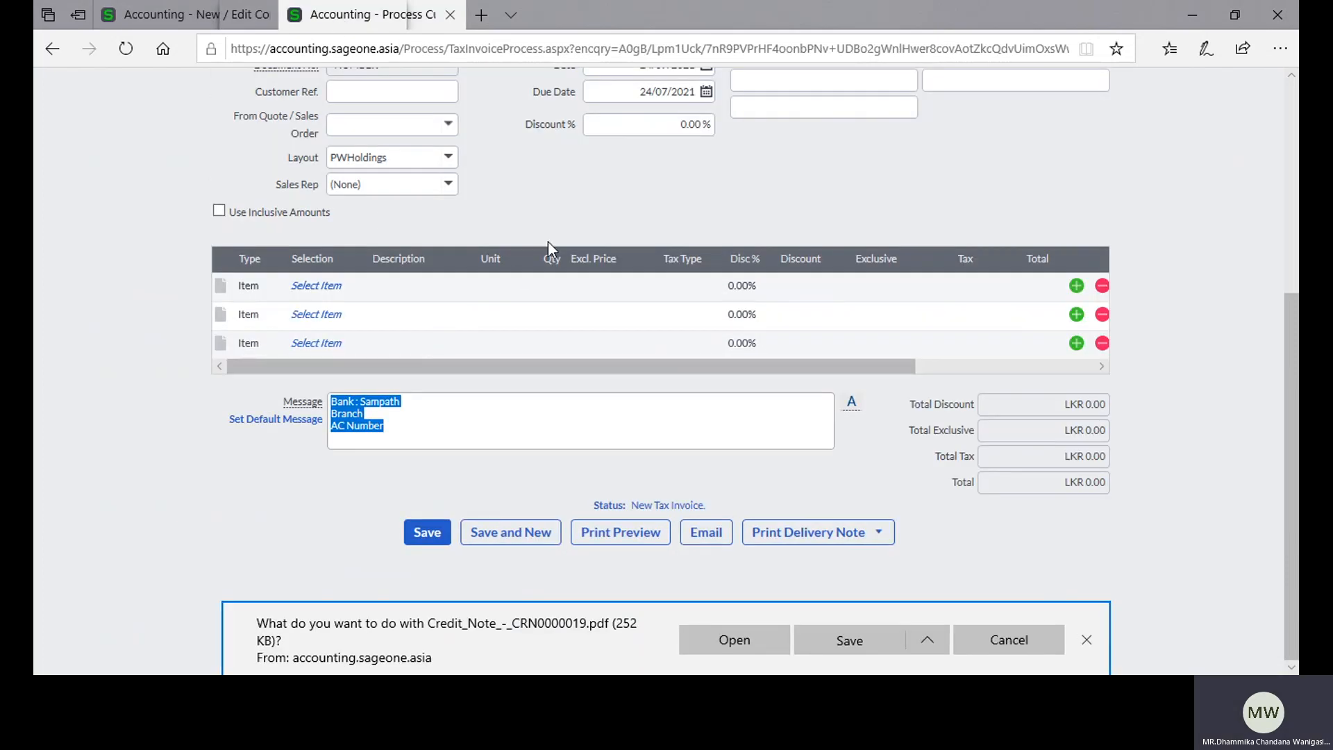
scroll(548, 241, up, 3)
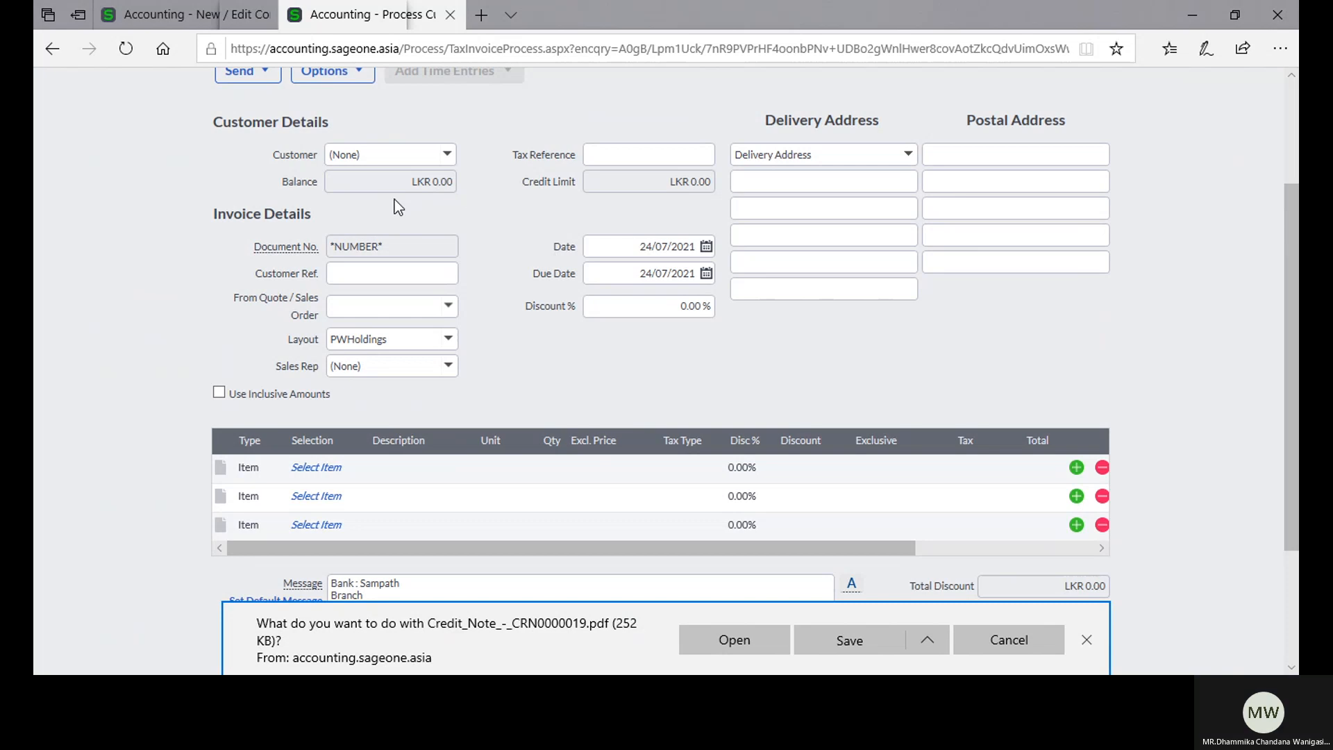
click(49, 54)
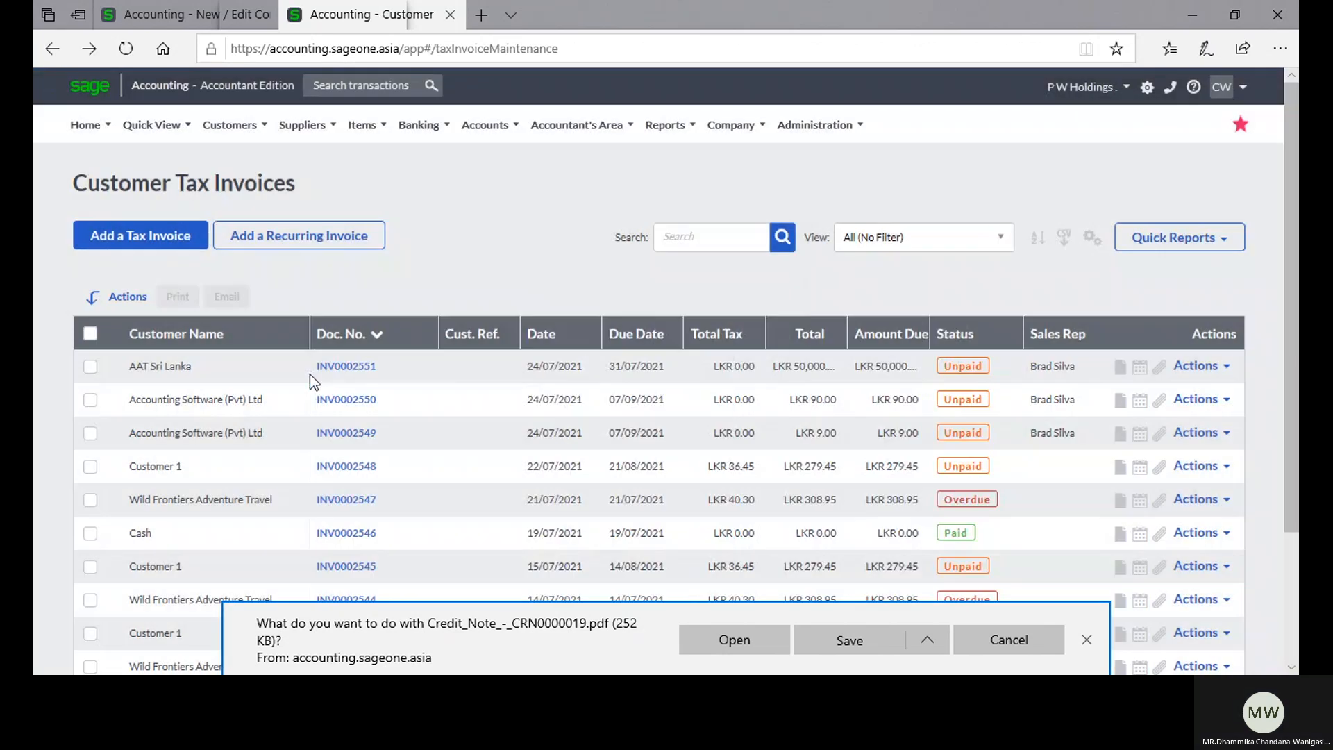
click(342, 401)
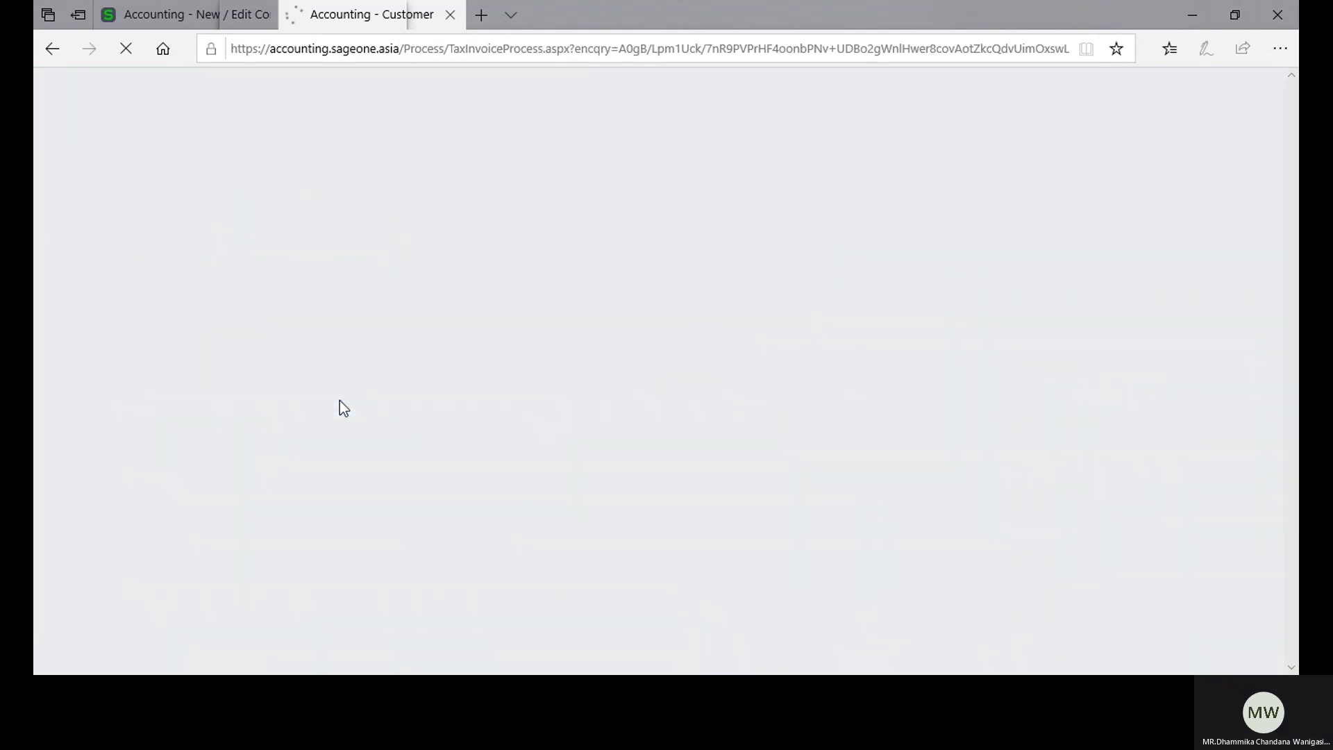
scroll(447, 447, down, 5)
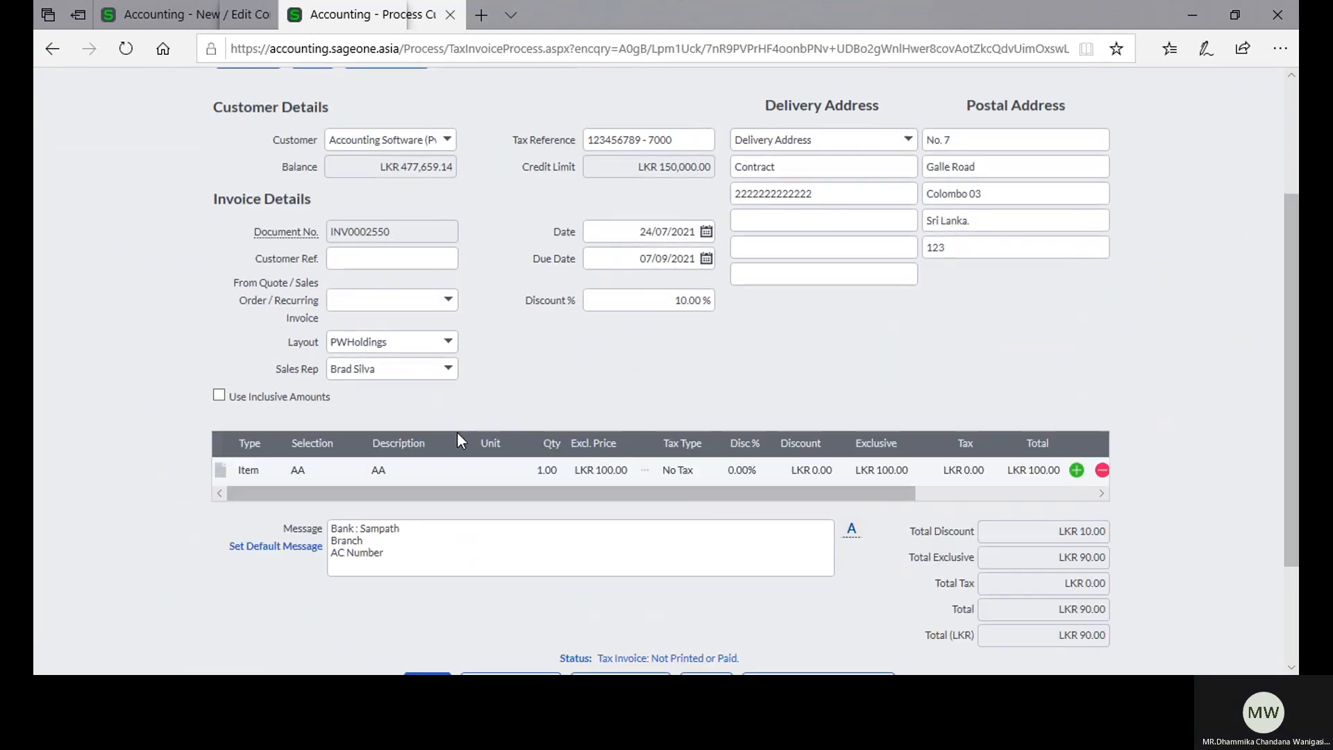
click(615, 536)
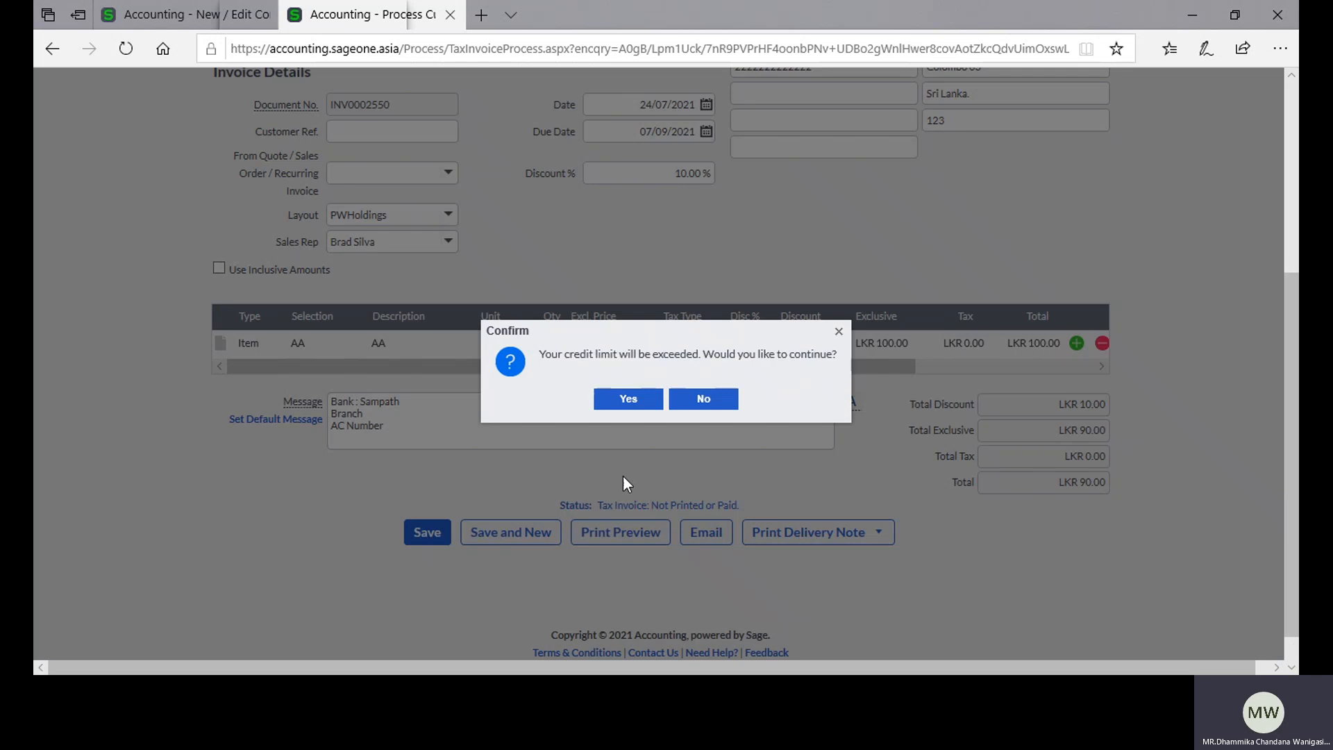
click(629, 405)
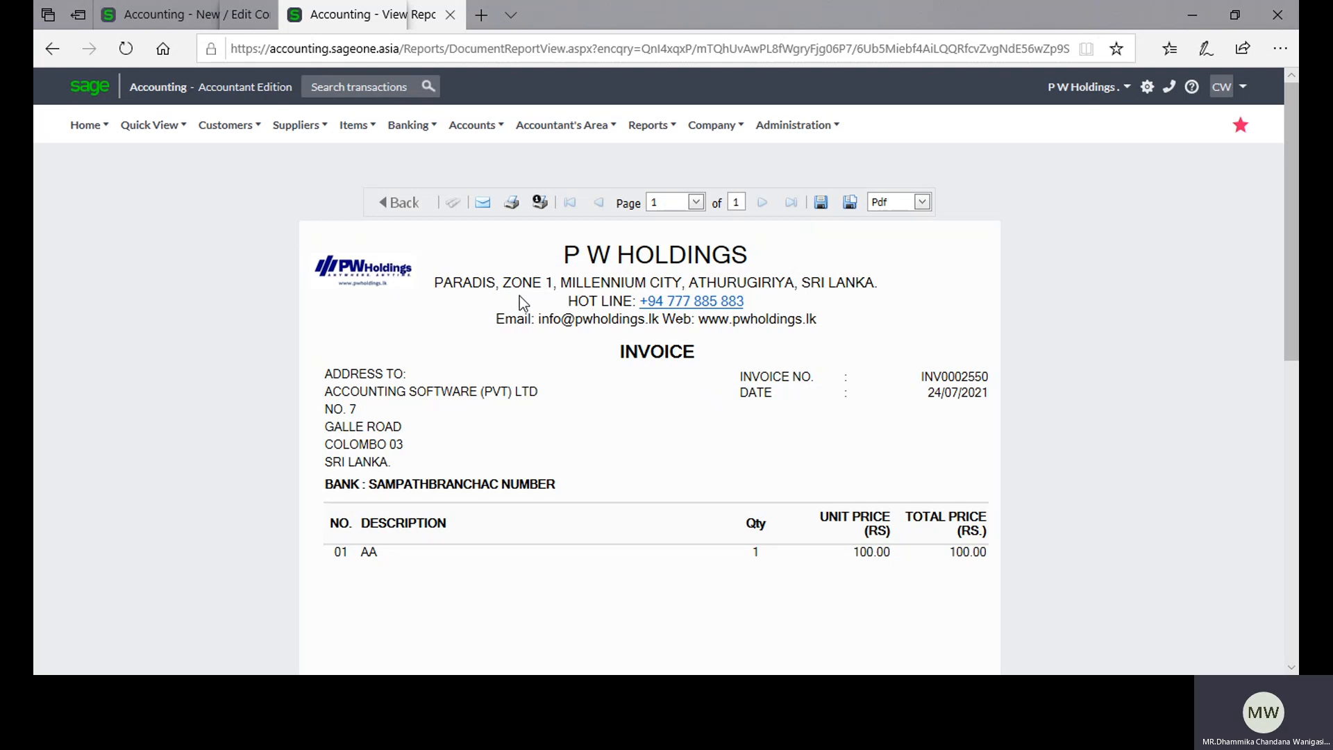
Step: Examine the previewed invoice layout from the company header and message line down to the totals and bank details
scroll(816, 334, down, 8)
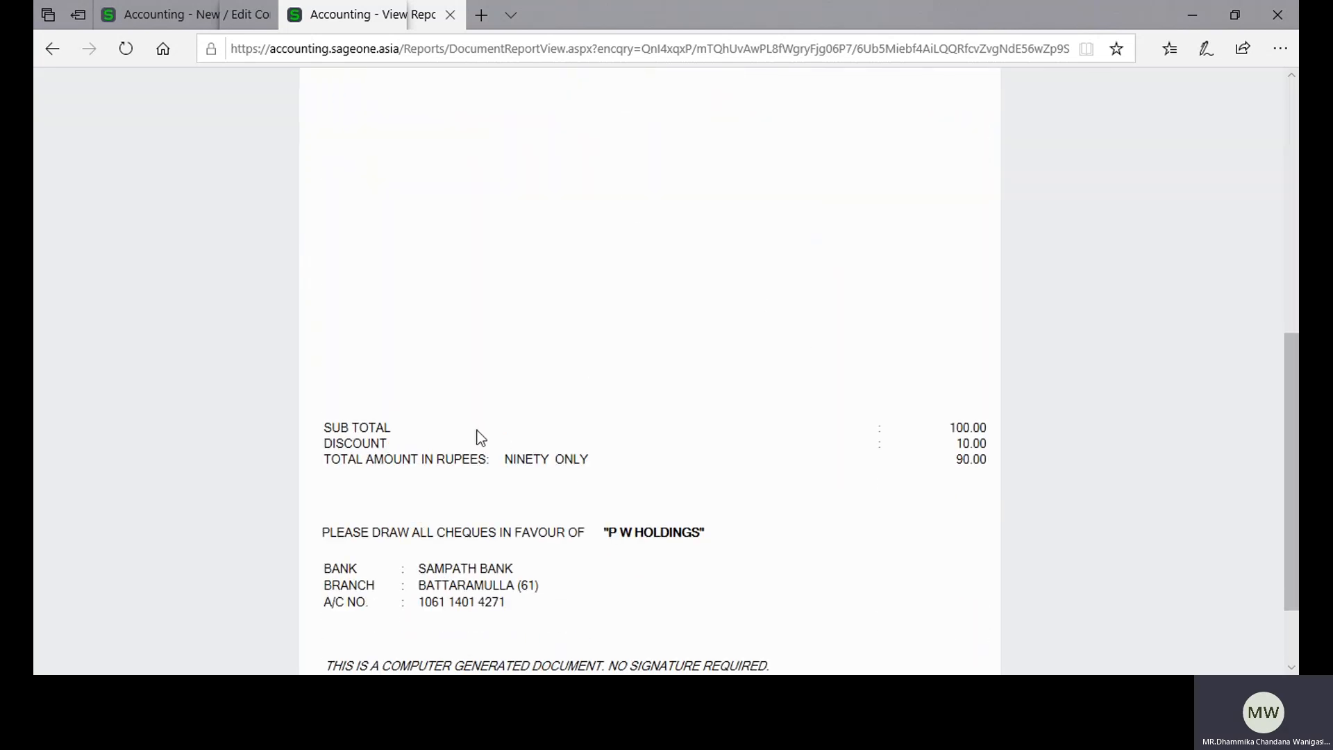
scroll(473, 444, down, 3)
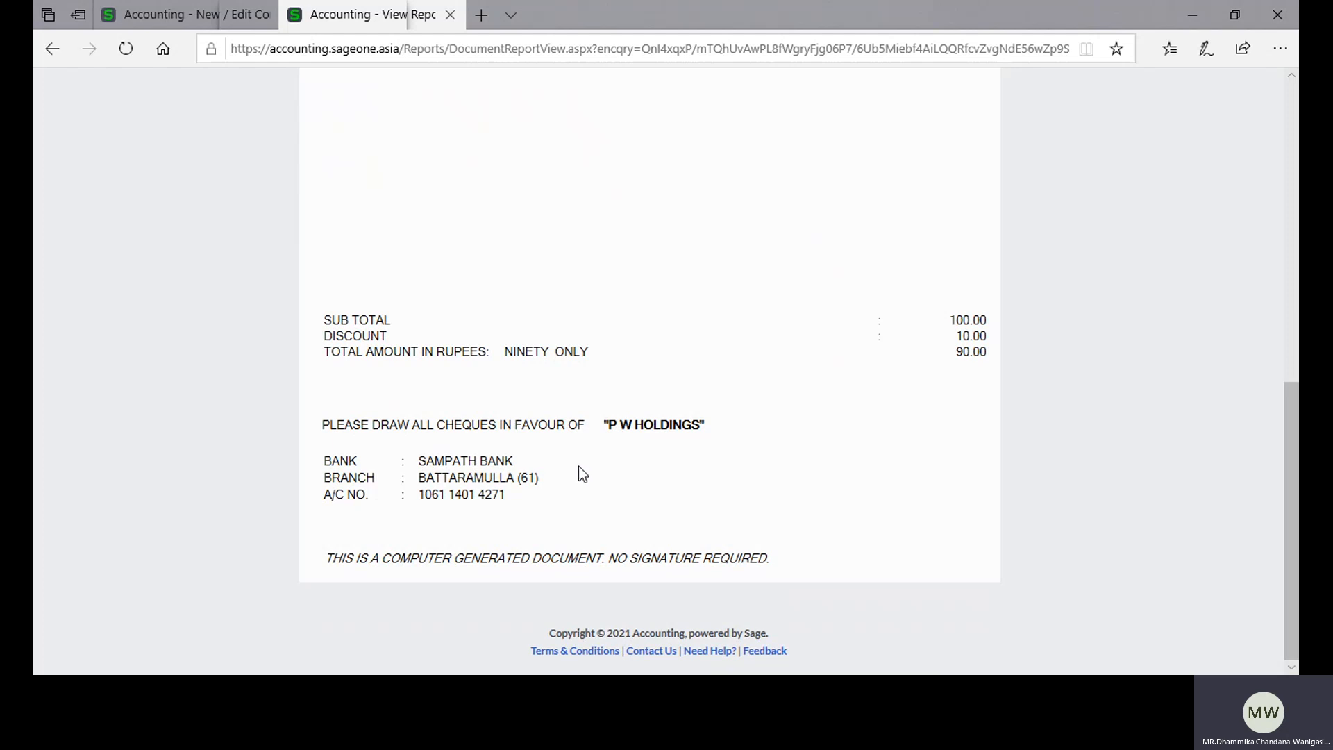
scroll(581, 473, up, 10)
scroll(583, 474, up, 3)
scroll(583, 474, down, 8)
scroll(583, 474, up, 6)
scroll(579, 469, up, 4)
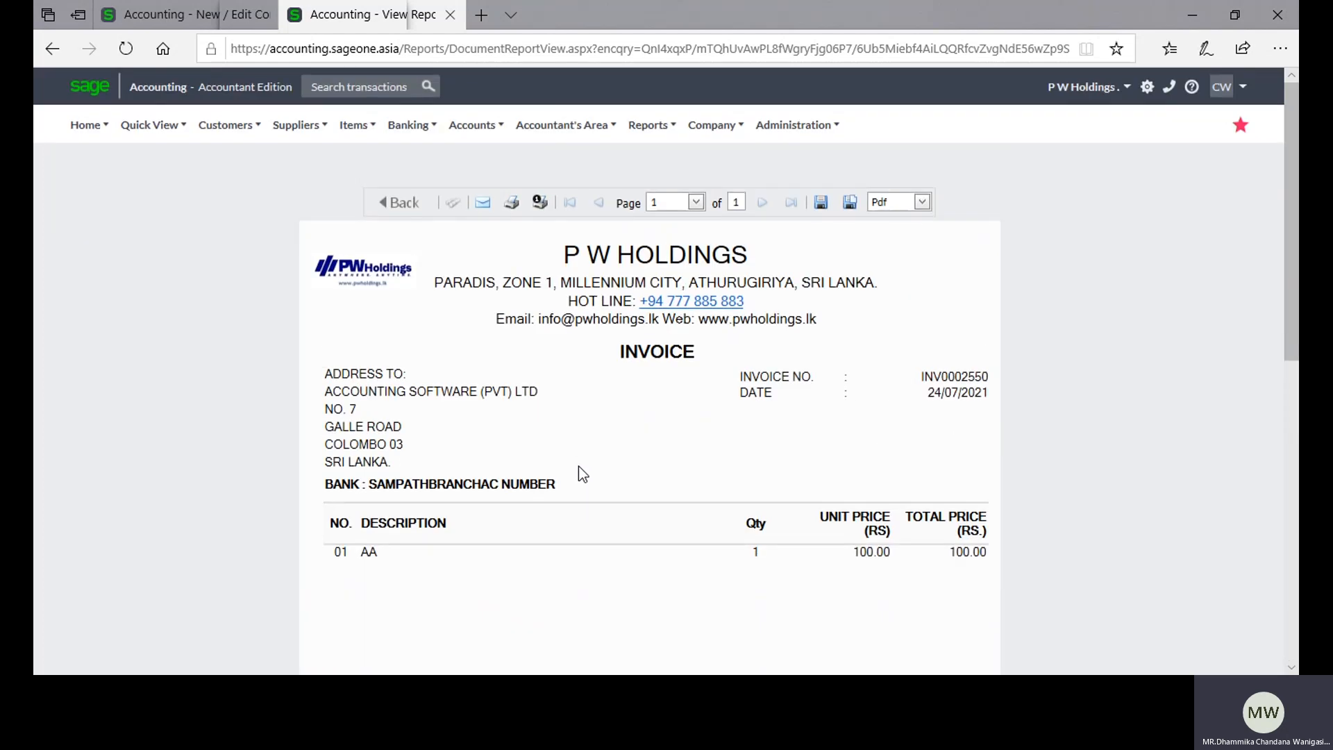
Step: Return to Company Settings and review the layout assigned to each report, from Quote to Supplier Statement
click(174, 14)
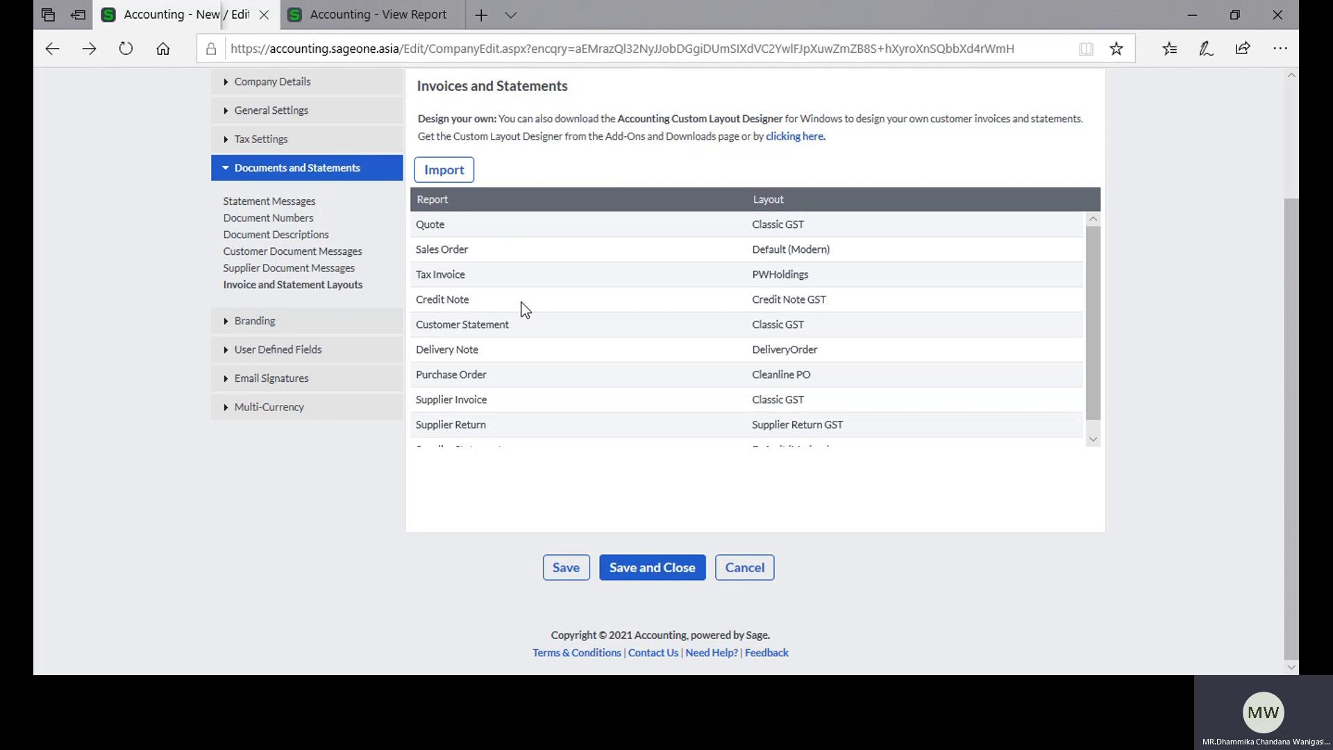
scroll(514, 327, down, 1)
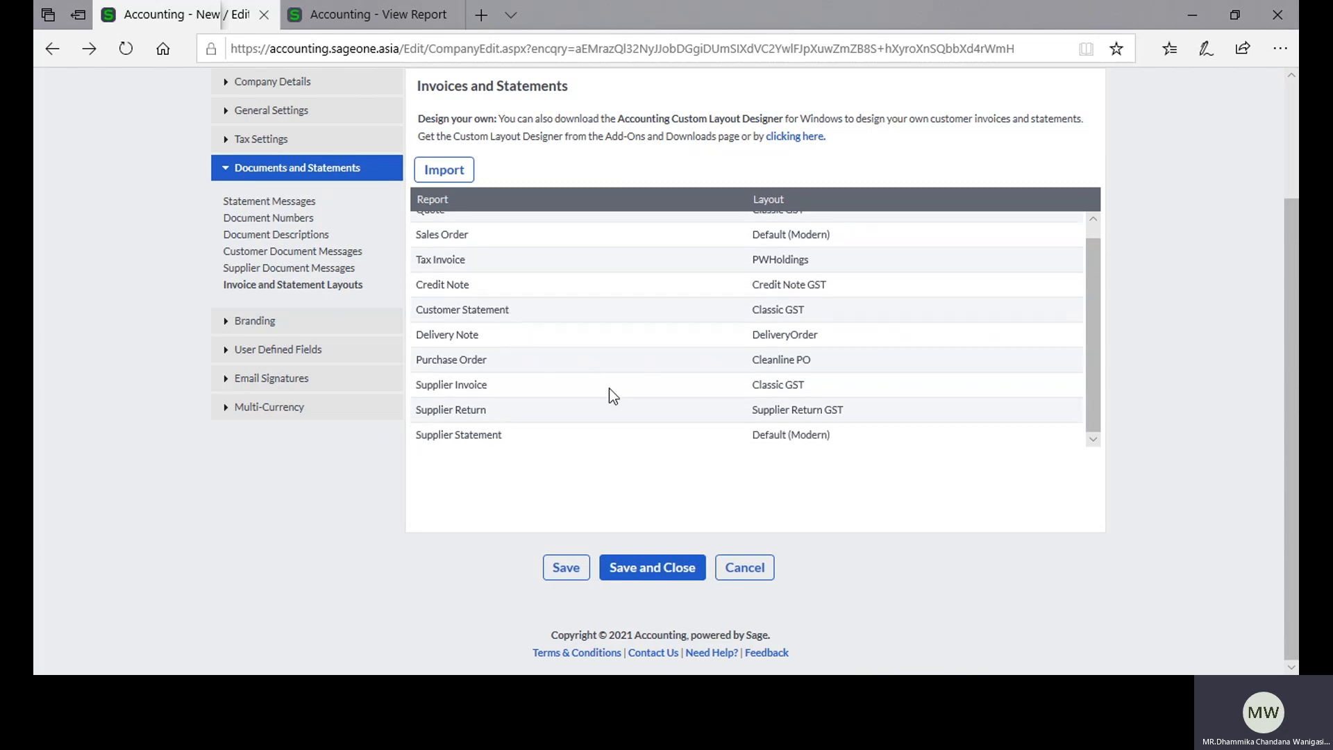
scroll(618, 402, up, 3)
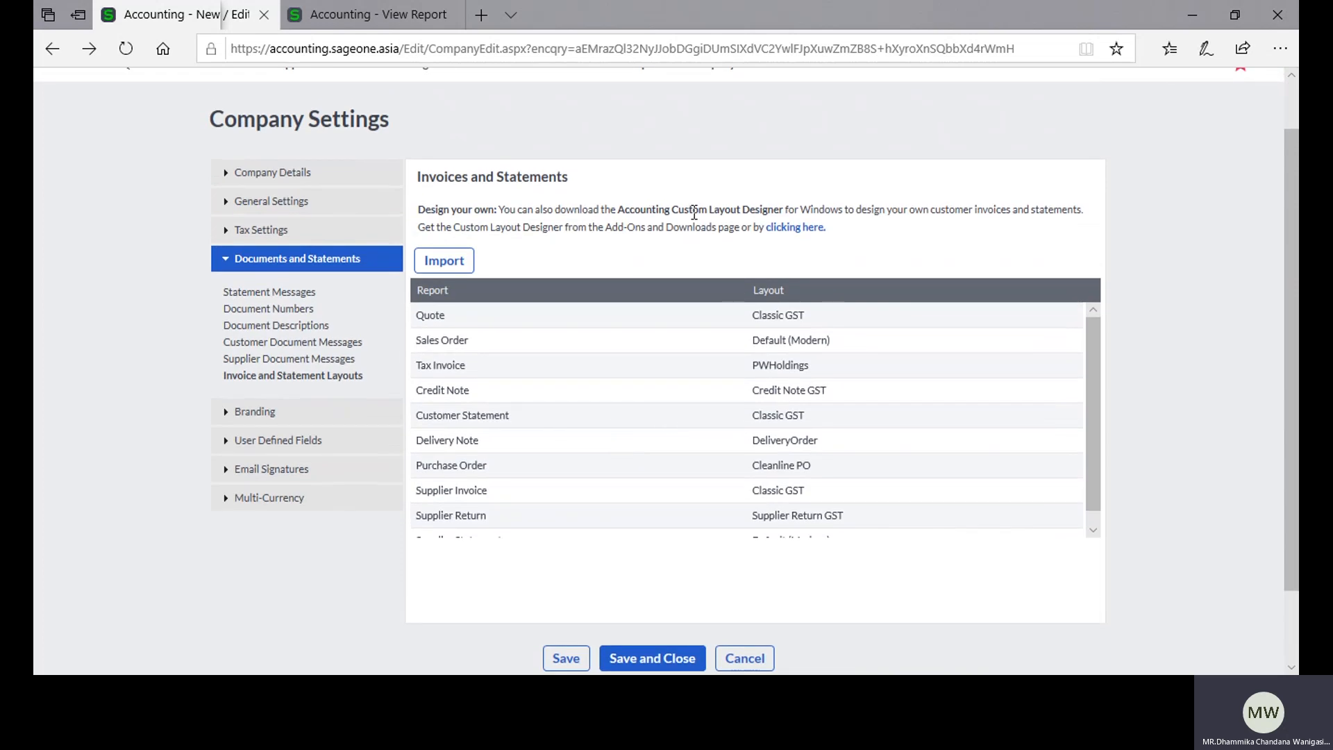
Step: Start downloading the Accounting Custom Layout Designer for Windows from the Desktop Add-Ons and Downloads section of the Accounting Add-Ons page
click(805, 232)
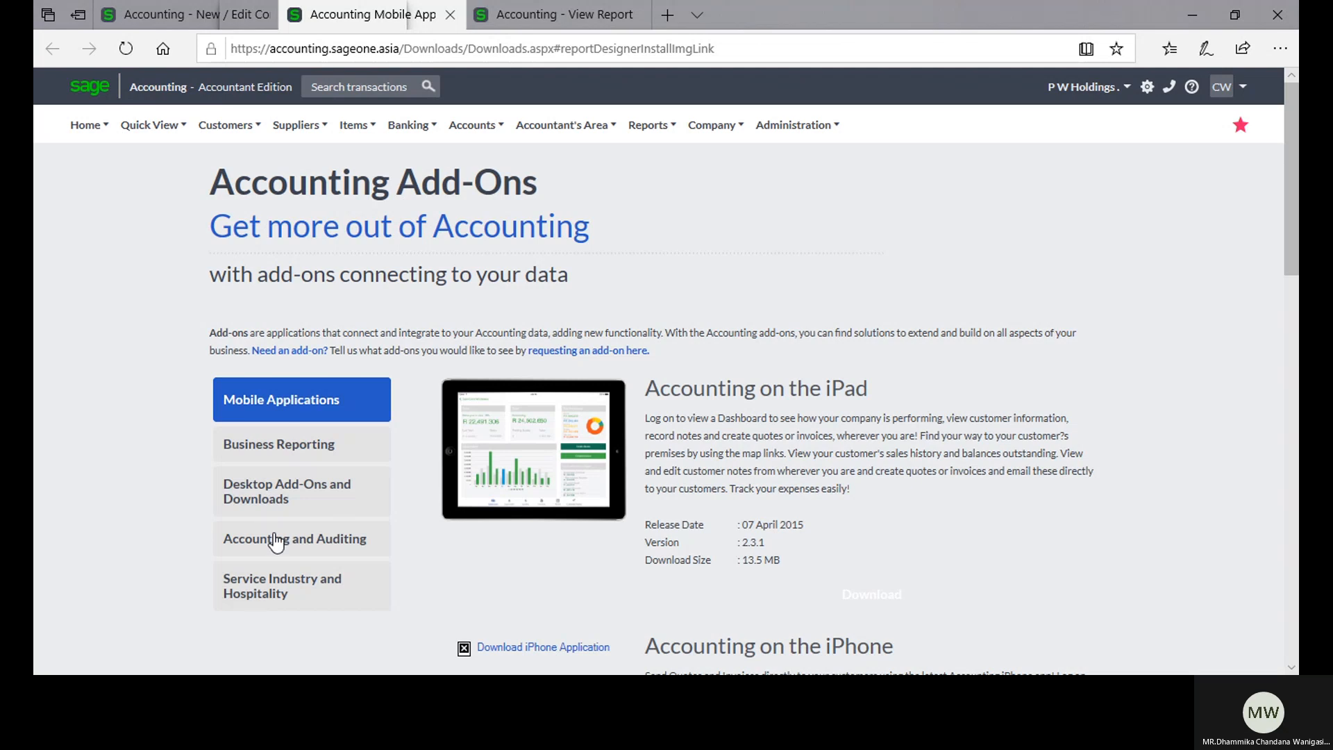
click(275, 516)
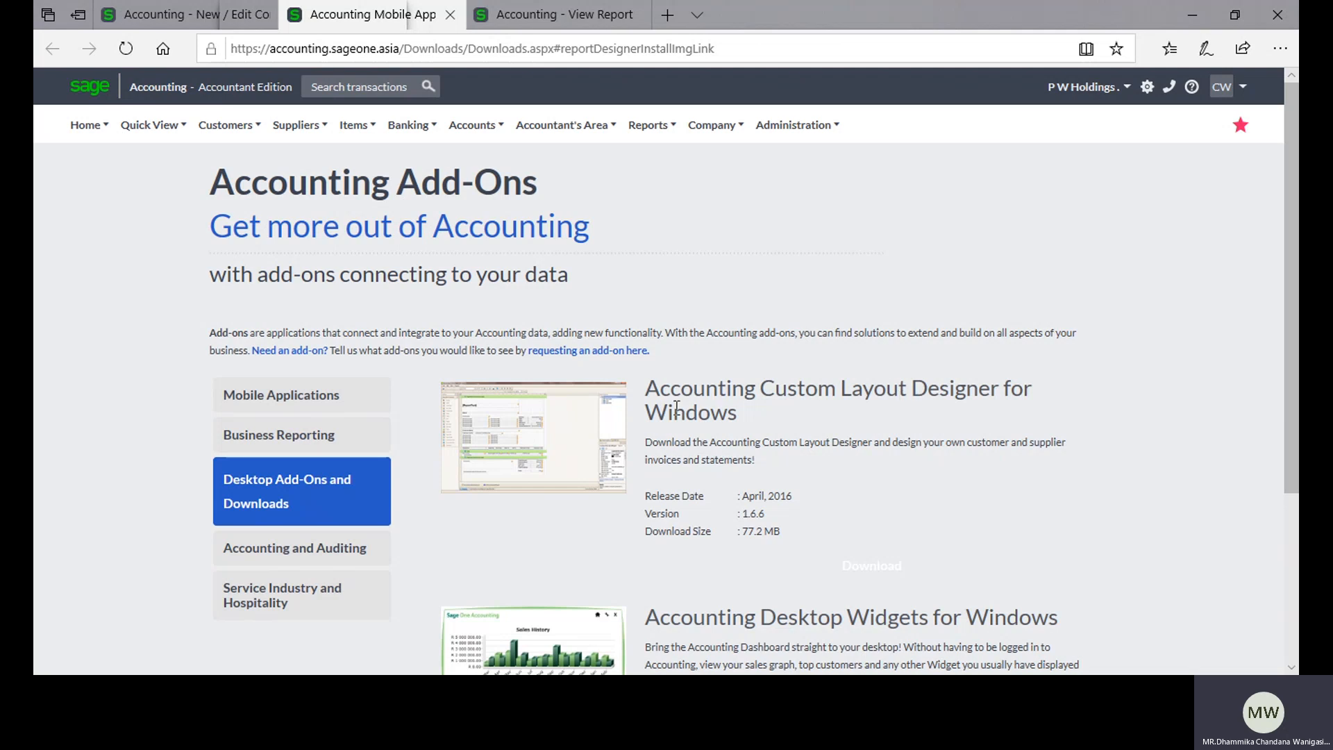
click(500, 433)
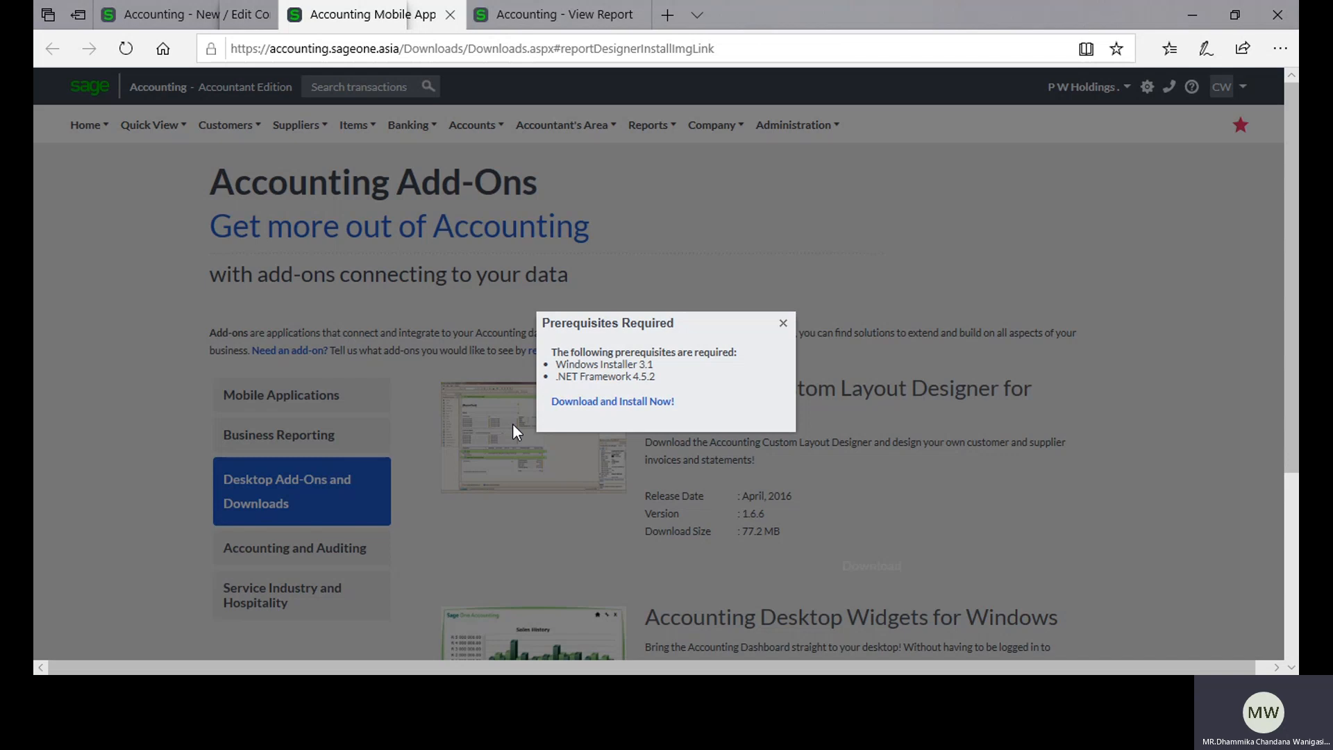
click(604, 404)
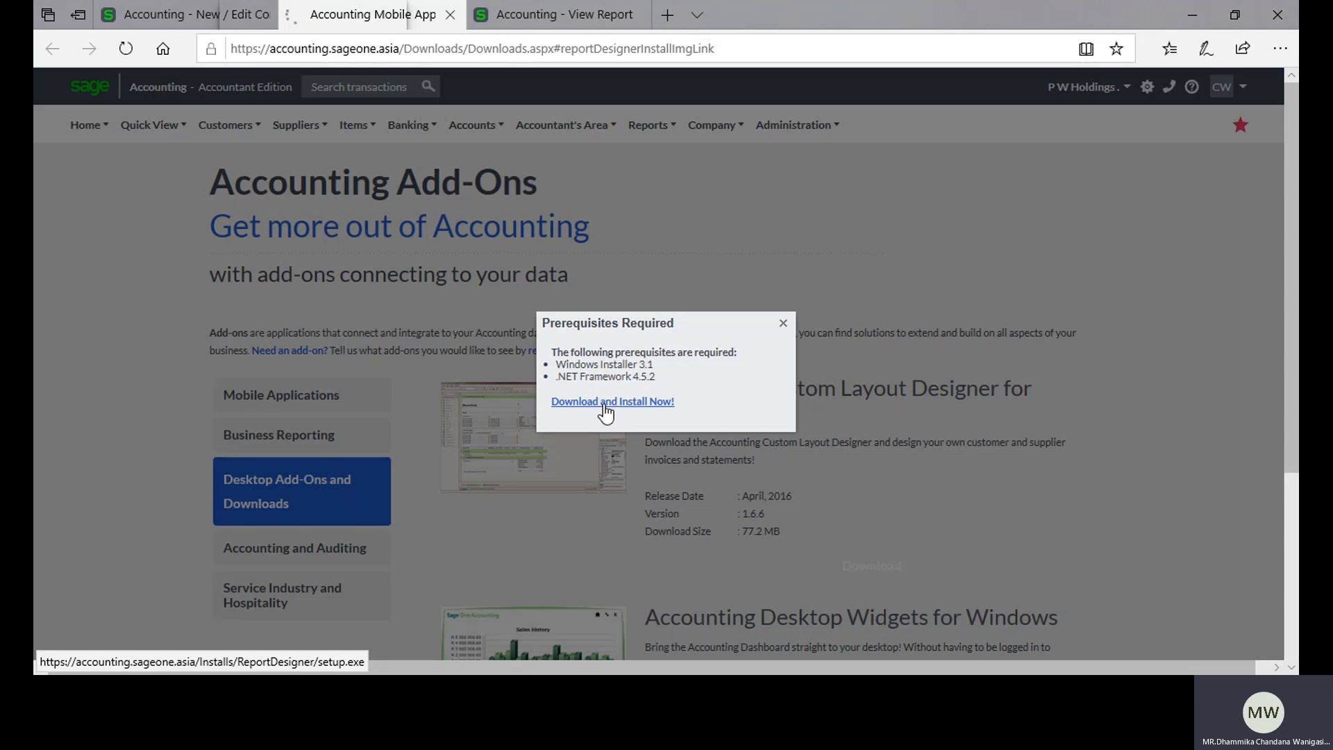
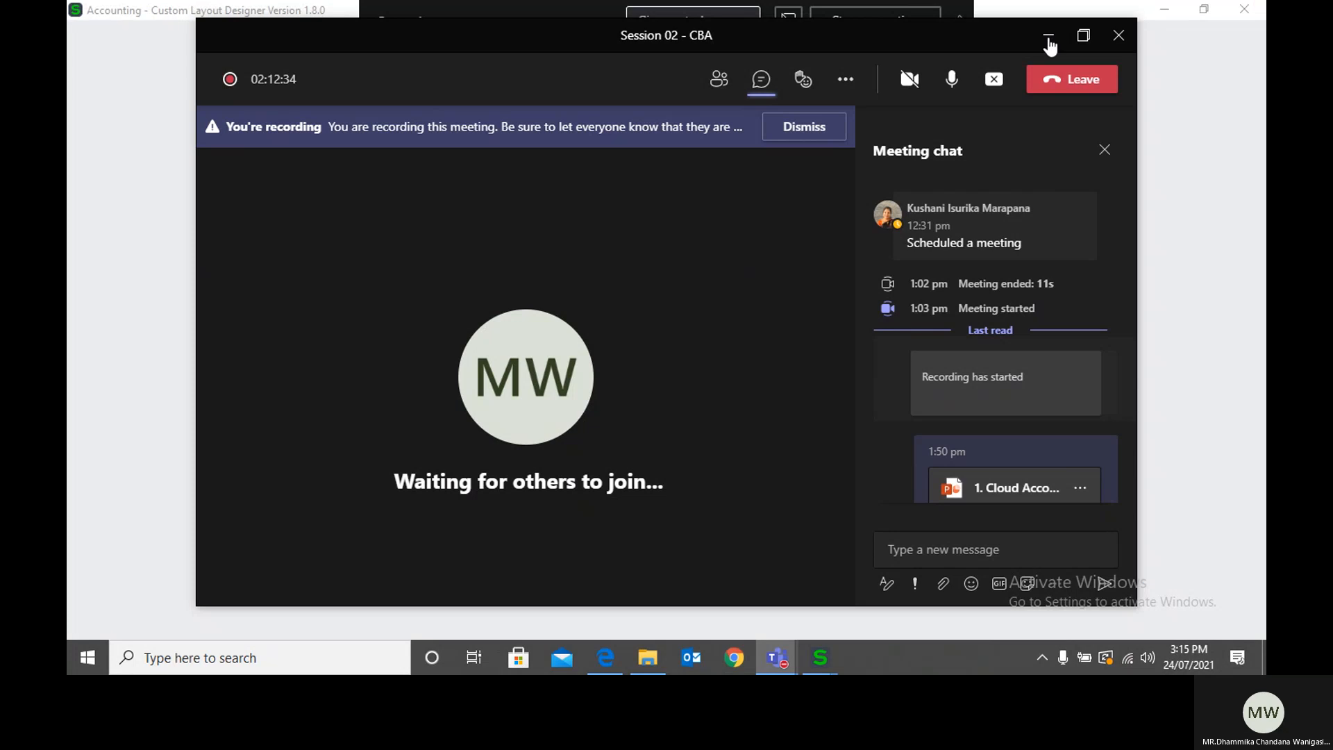
Step: Minimize the meeting window and sign in to the Custom Layout Designer with the account e-mail as username and the account password
click(1048, 36)
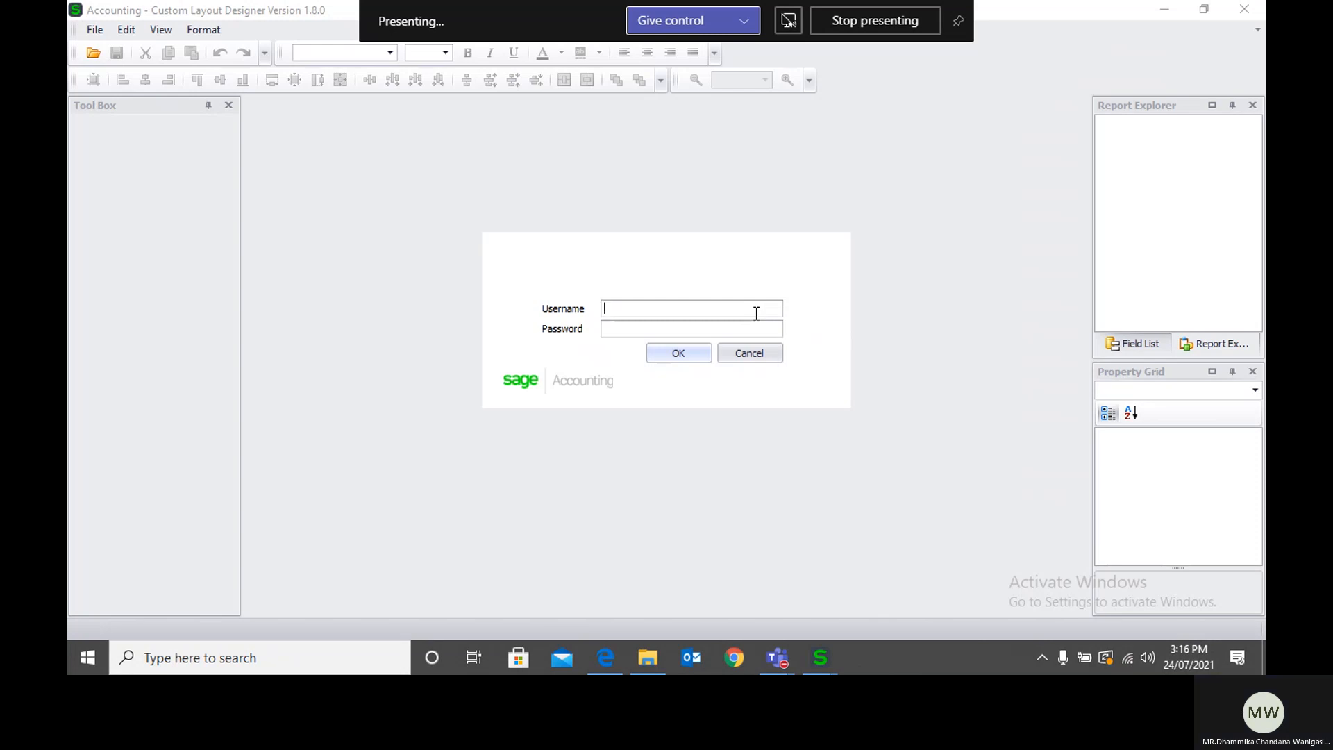
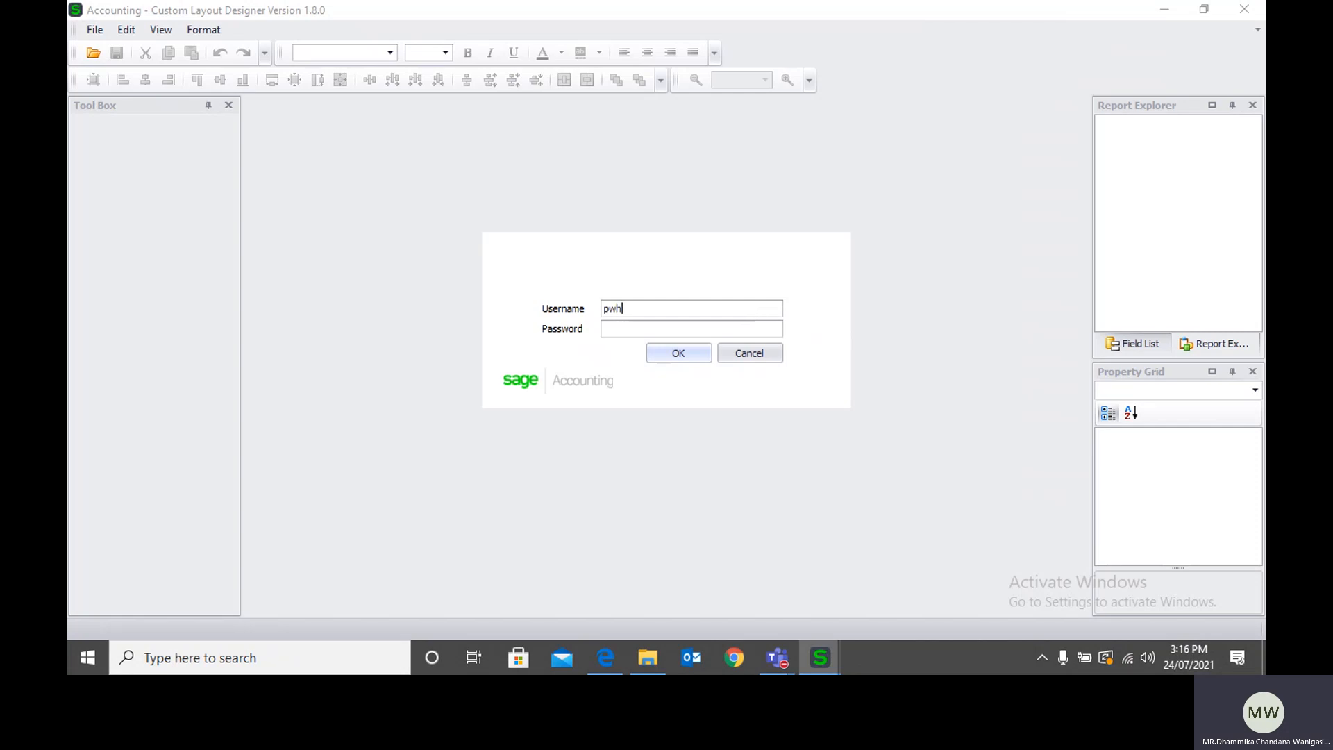
text(*****)
text(*******)
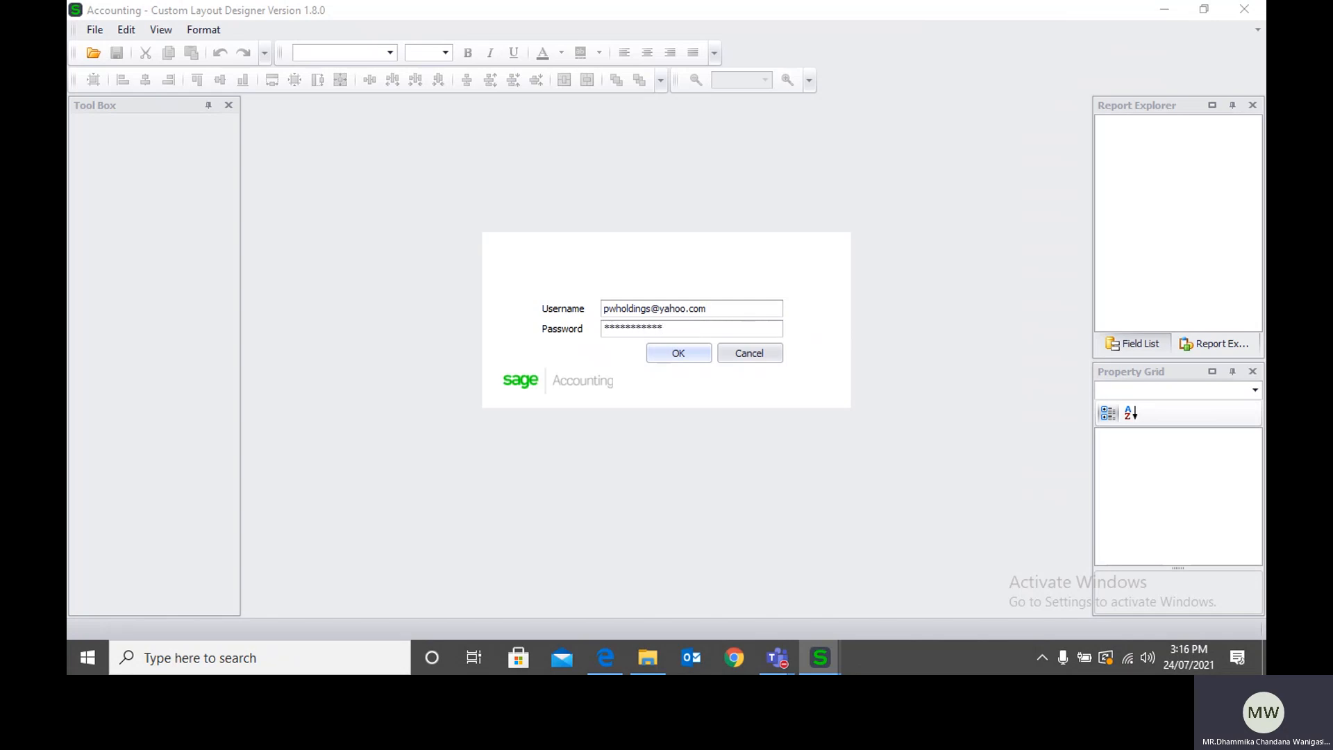
click(692, 351)
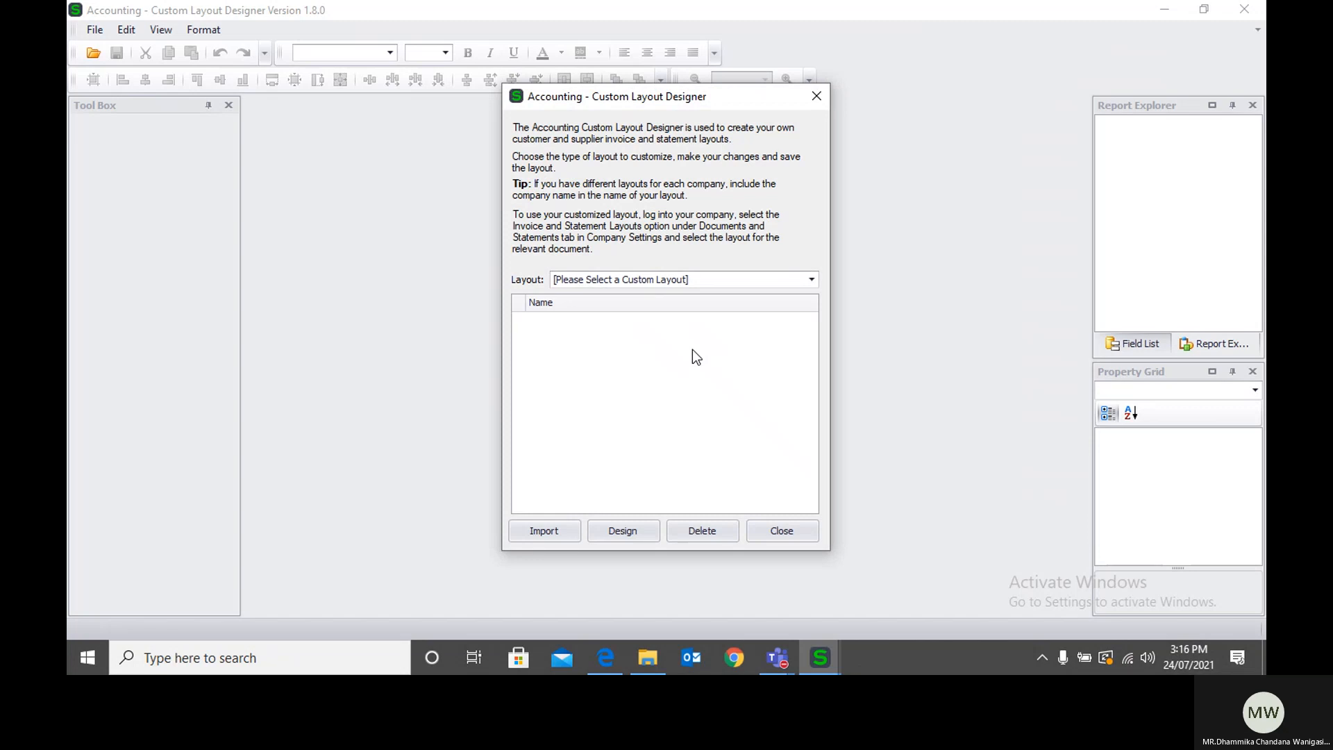
Step: Choose the Quotes / Sales Orders / Tax Invoices / Credit Notes layout type and open Default (Classic) for design
click(701, 279)
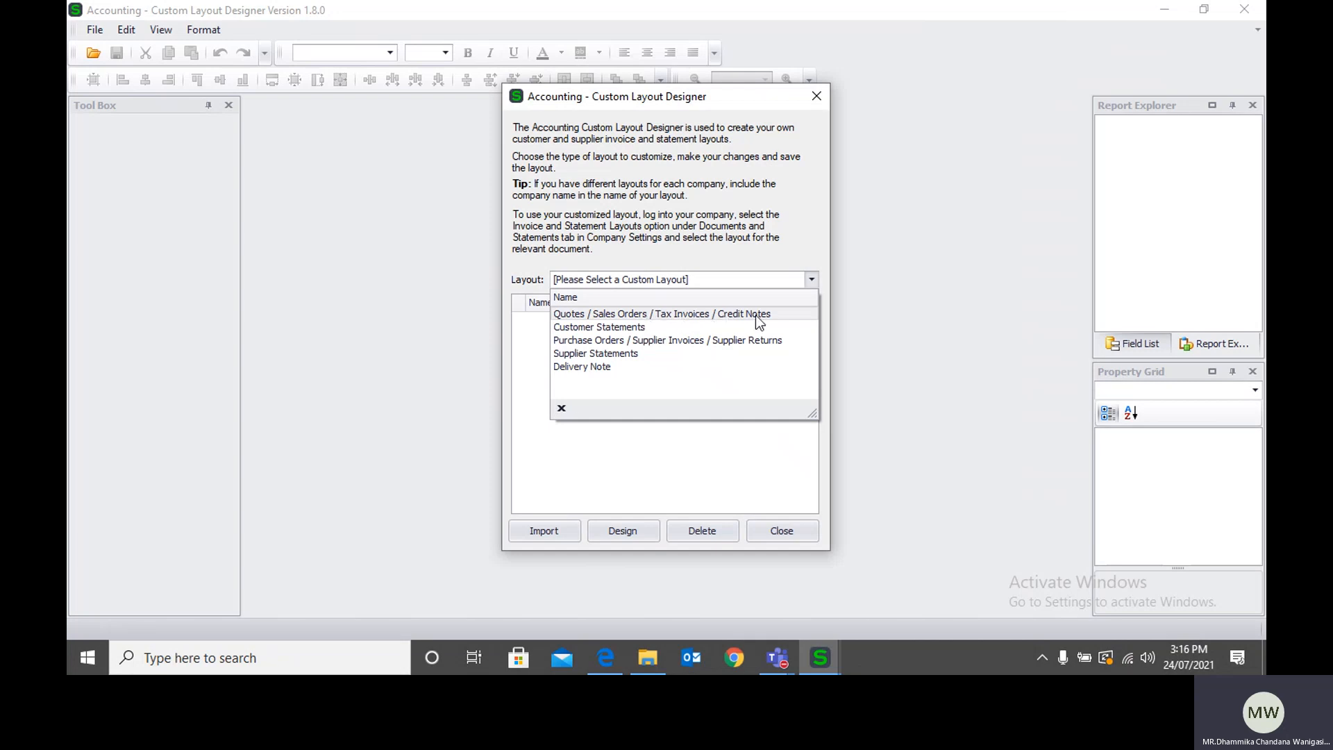
click(667, 314)
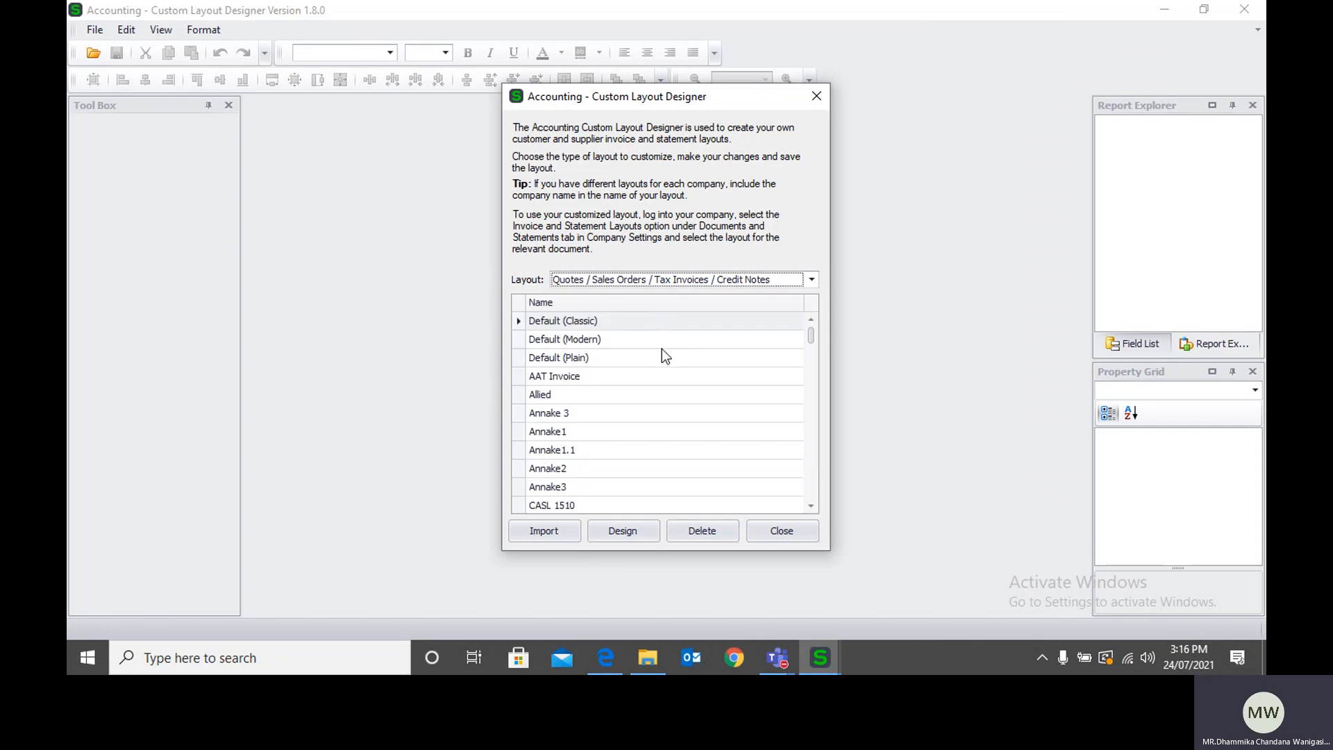
scroll(661, 354, down, 8)
scroll(661, 365, down, 4)
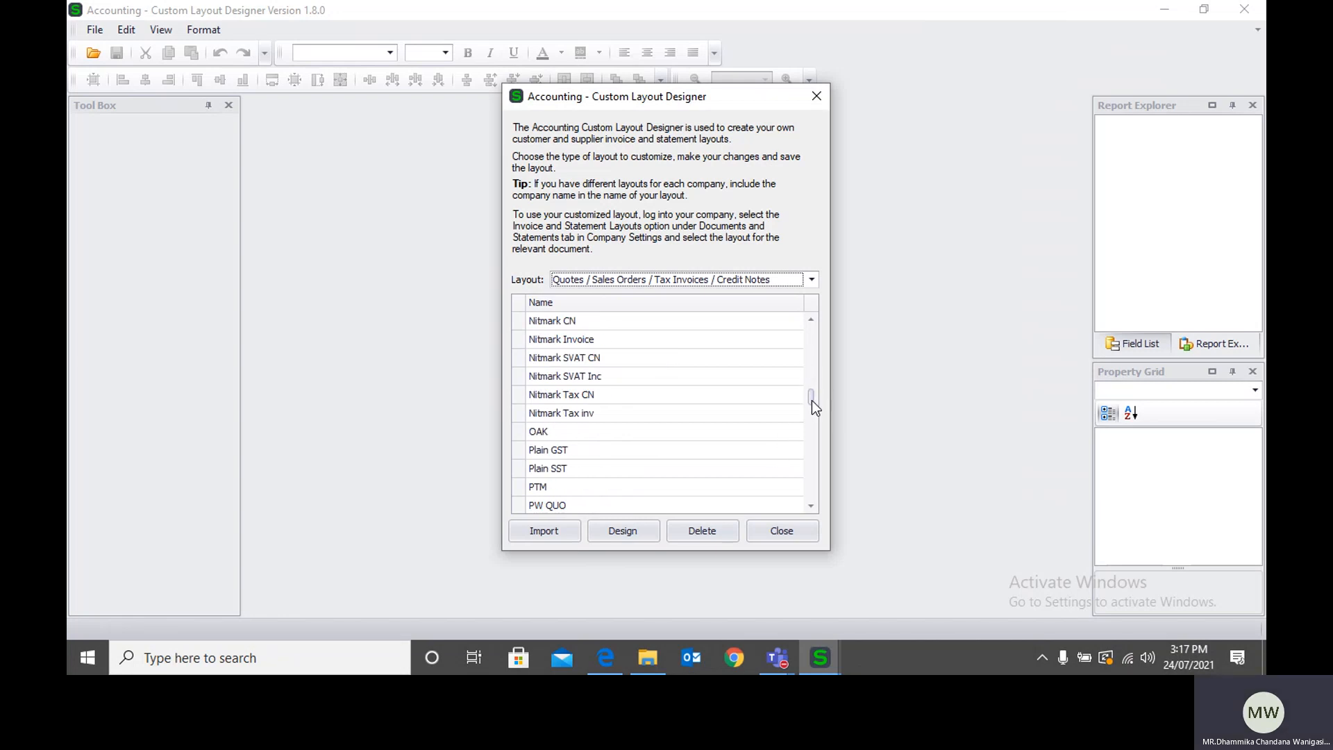
drag(811, 390, 810, 326)
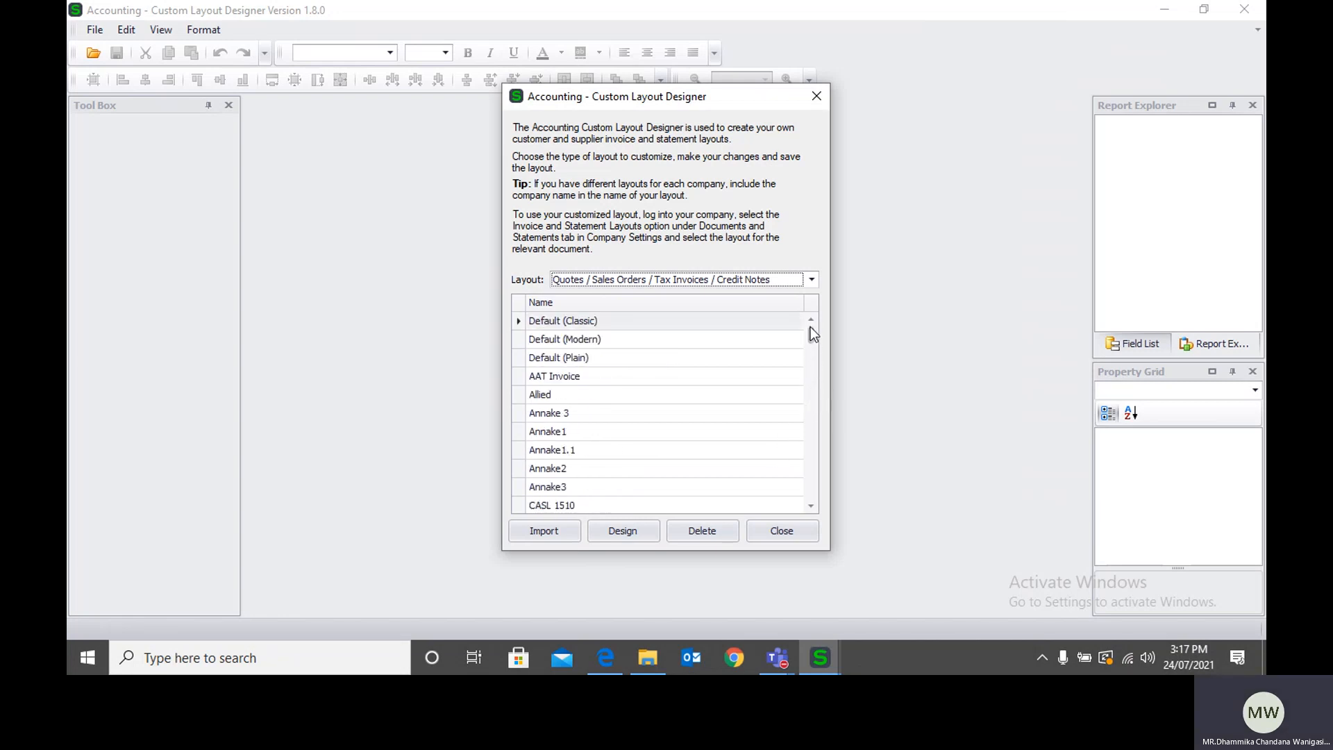
click(672, 323)
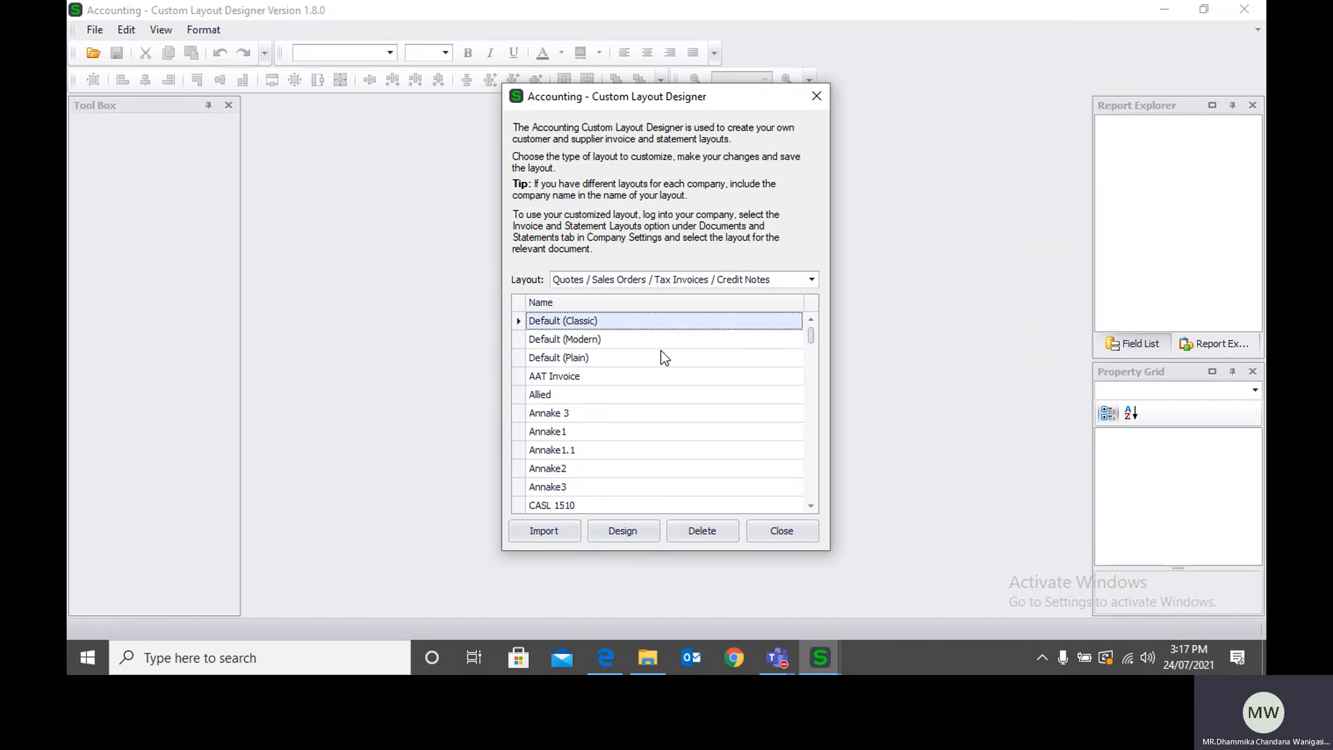
click(617, 532)
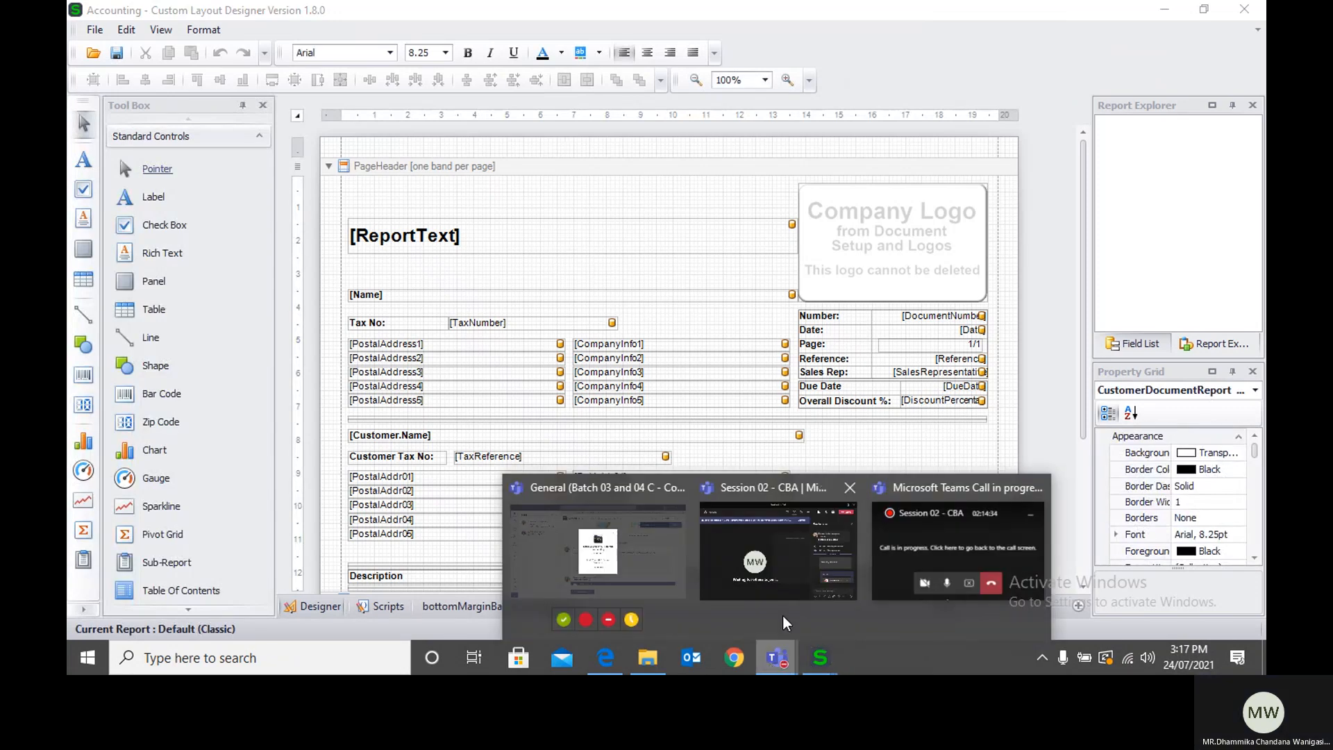
Step: Save the Default (Classic) layout as a new custom layout named KIU
click(651, 199)
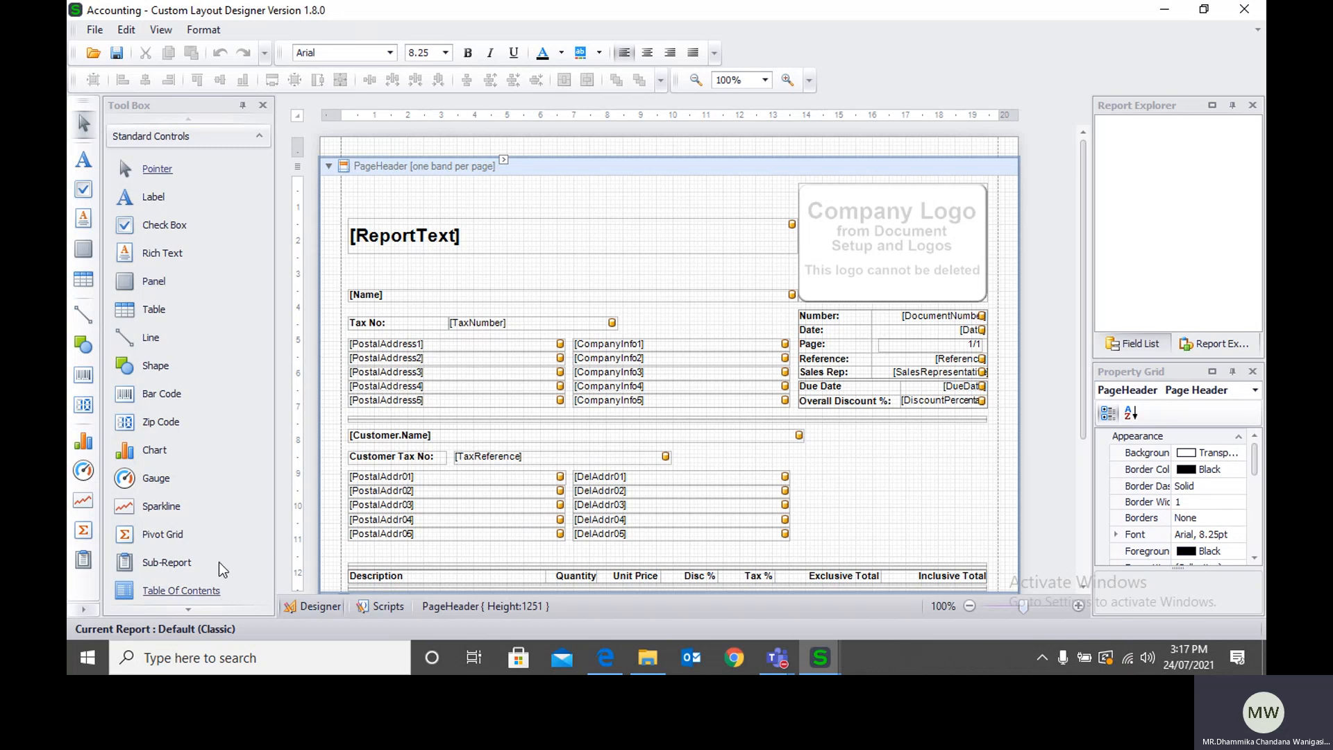
click(90, 31)
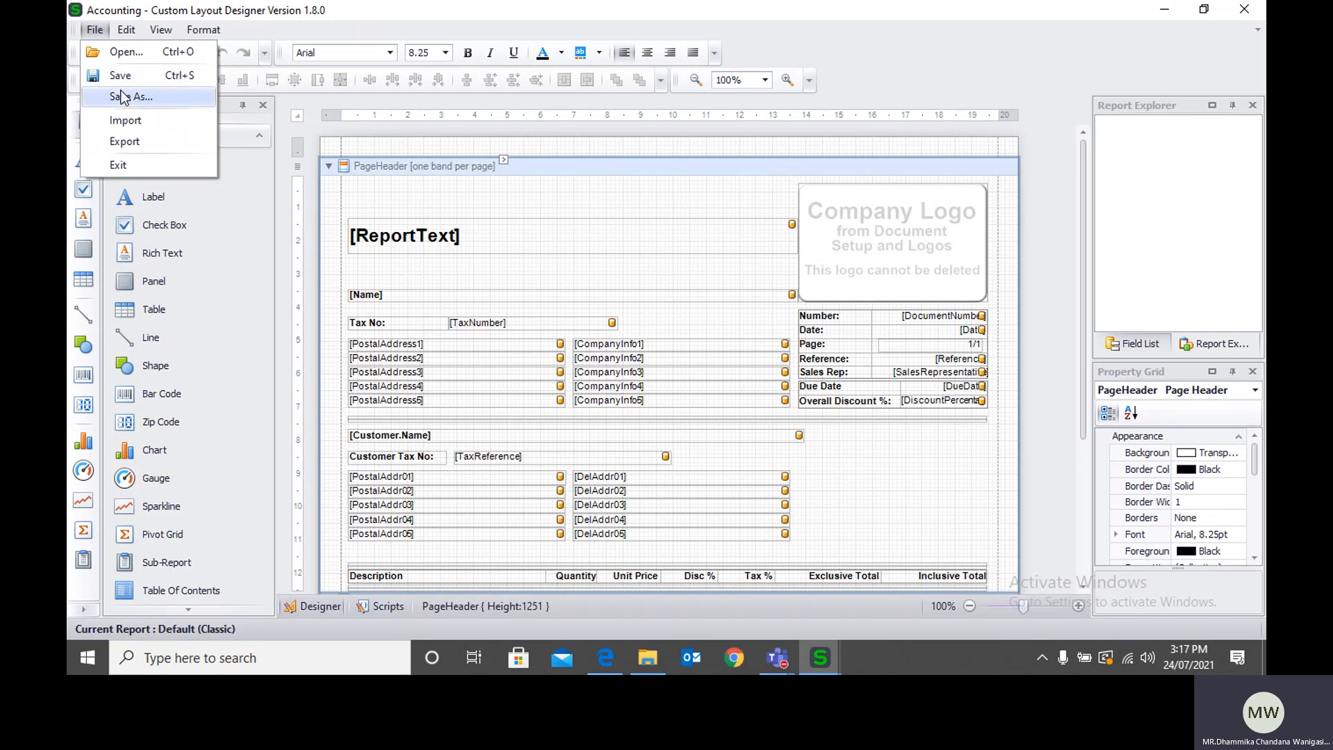
click(282, 173)
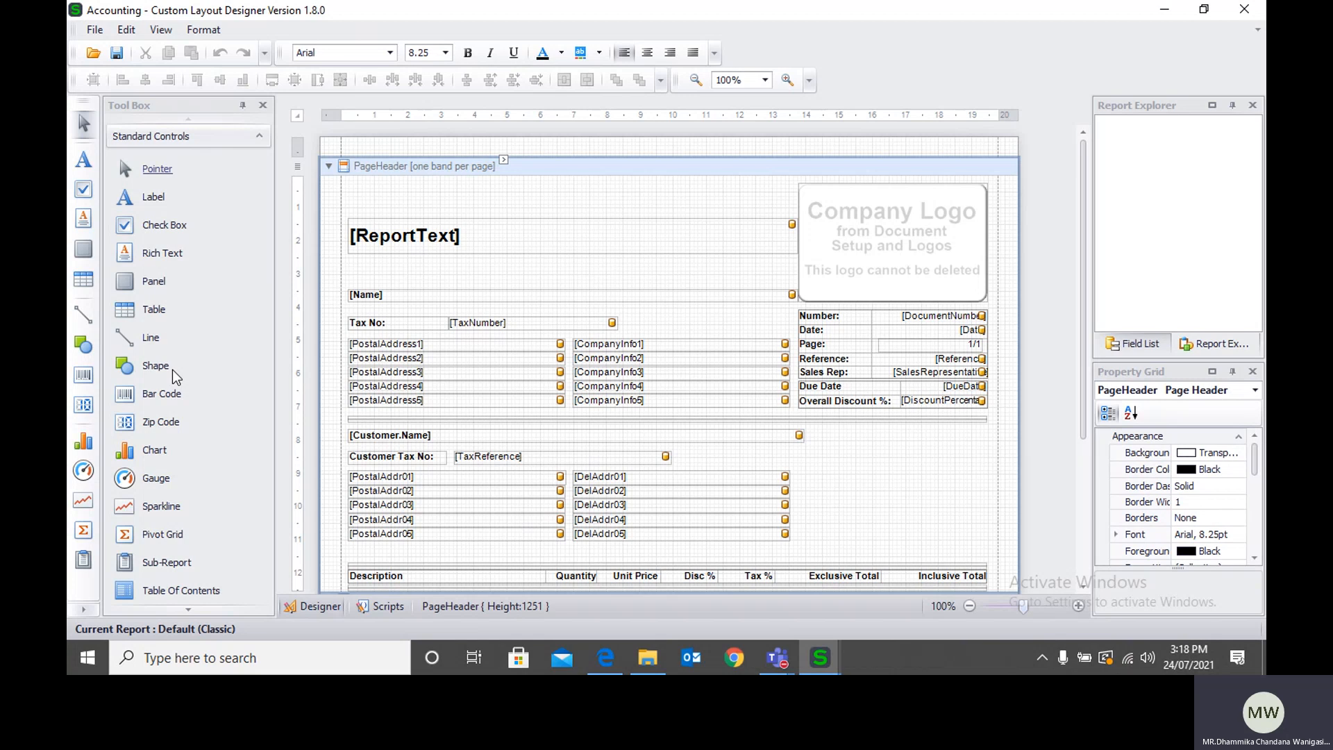
click(93, 31)
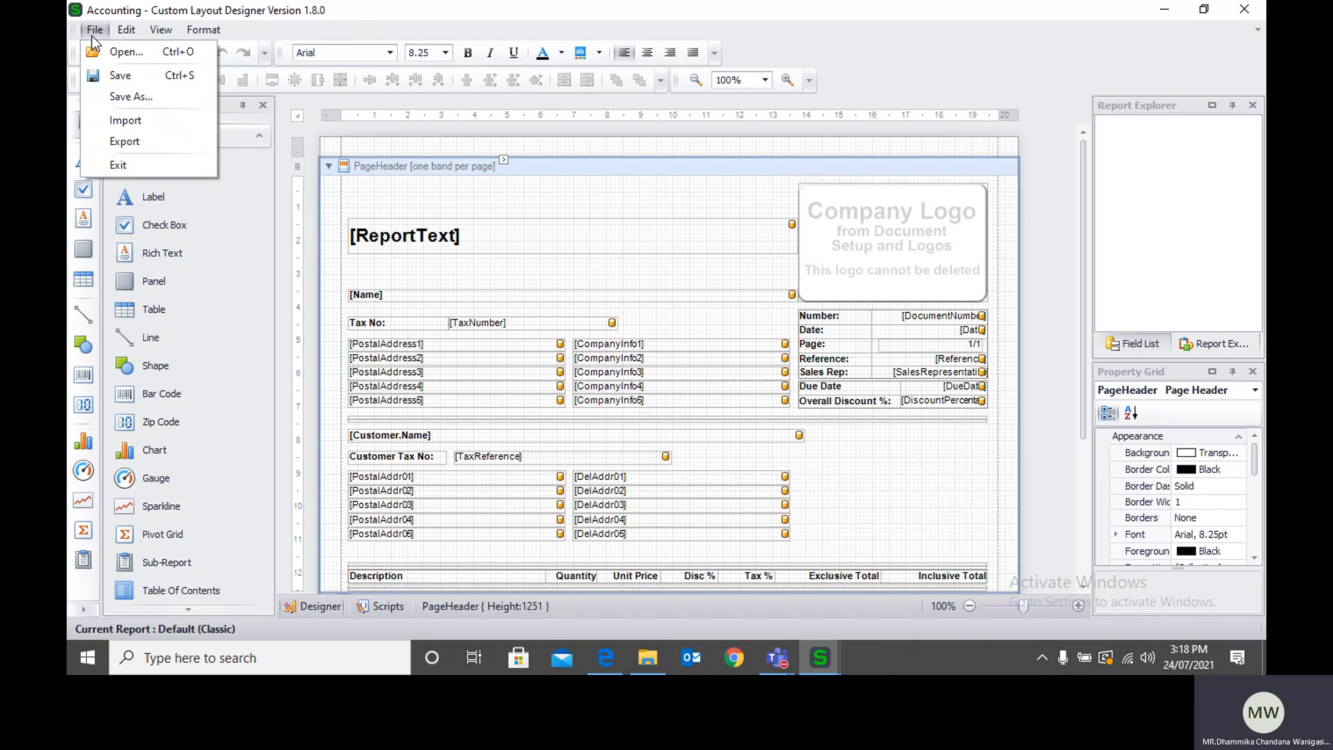
click(107, 98)
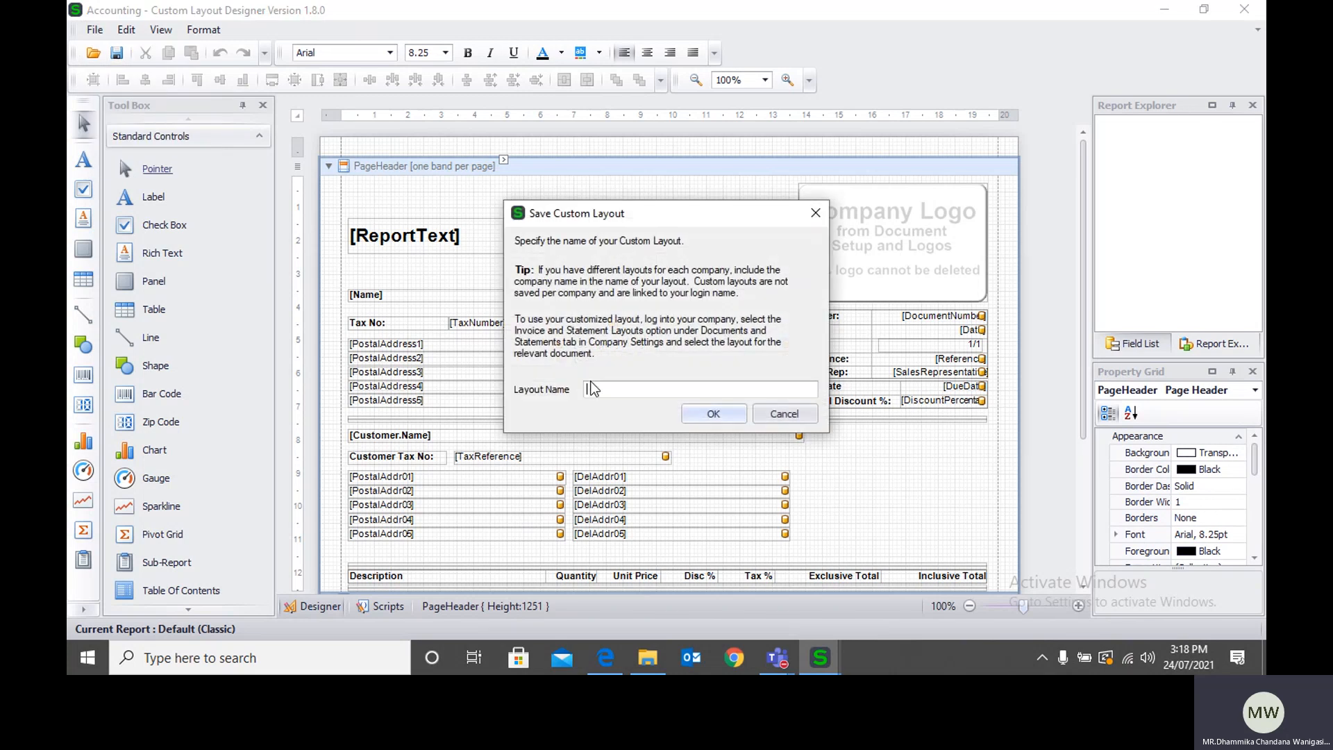
text(KIU)
click(704, 417)
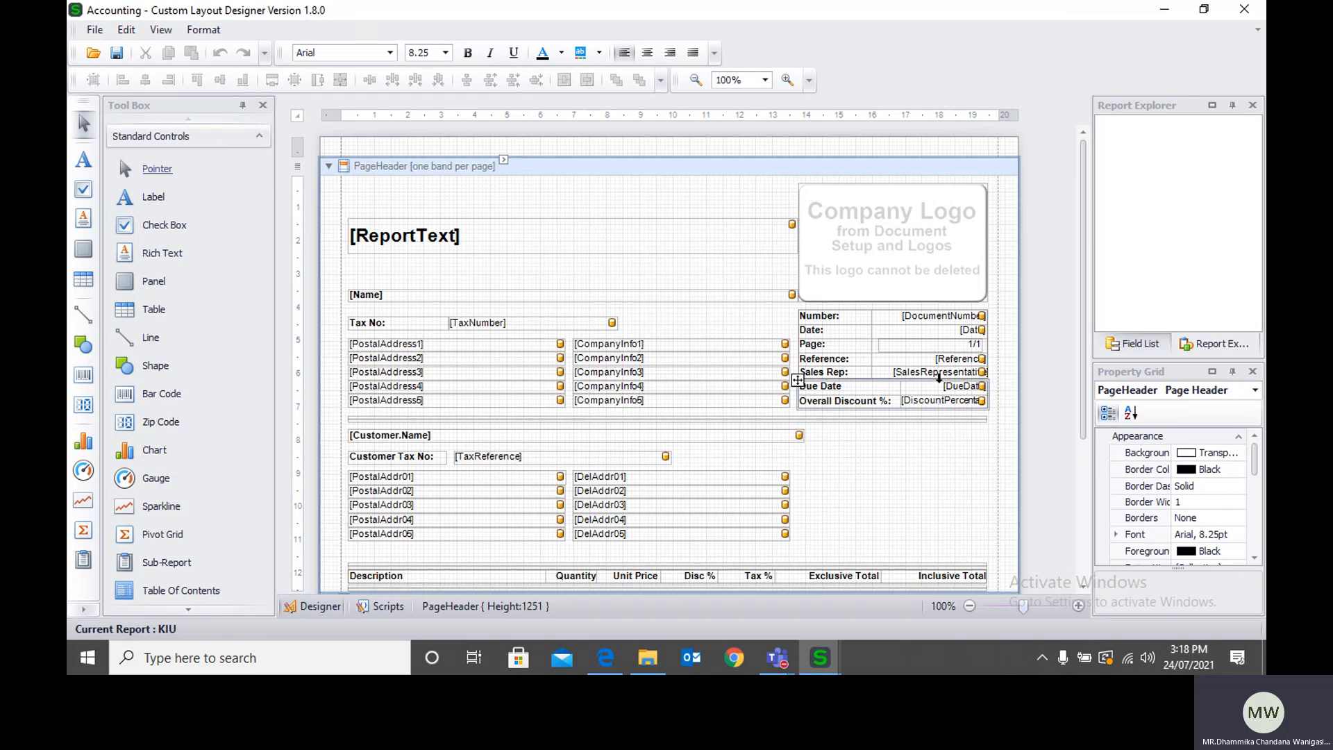
Step: Extend the company Name field in the page header upward to a height of about 92
scroll(804, 408, down, 3)
scroll(802, 408, up, 3)
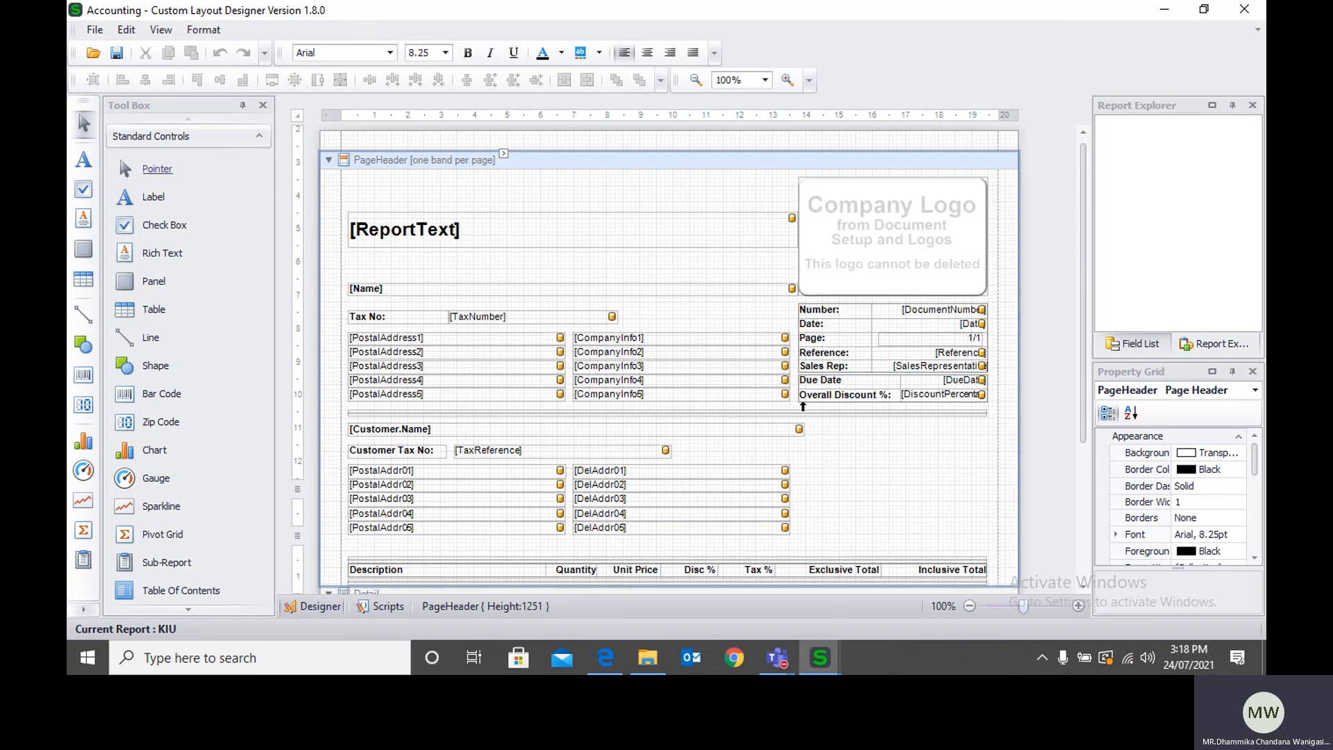
click(477, 295)
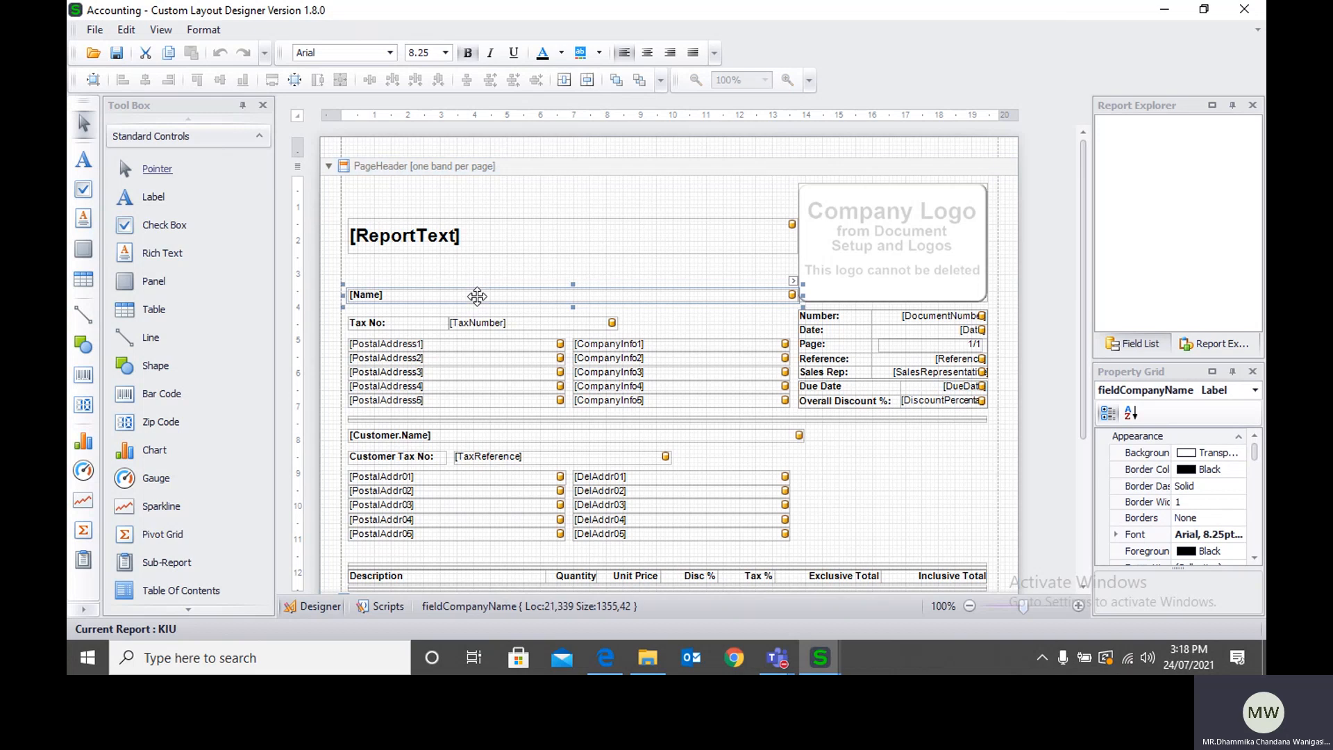
drag(572, 286, 572, 270)
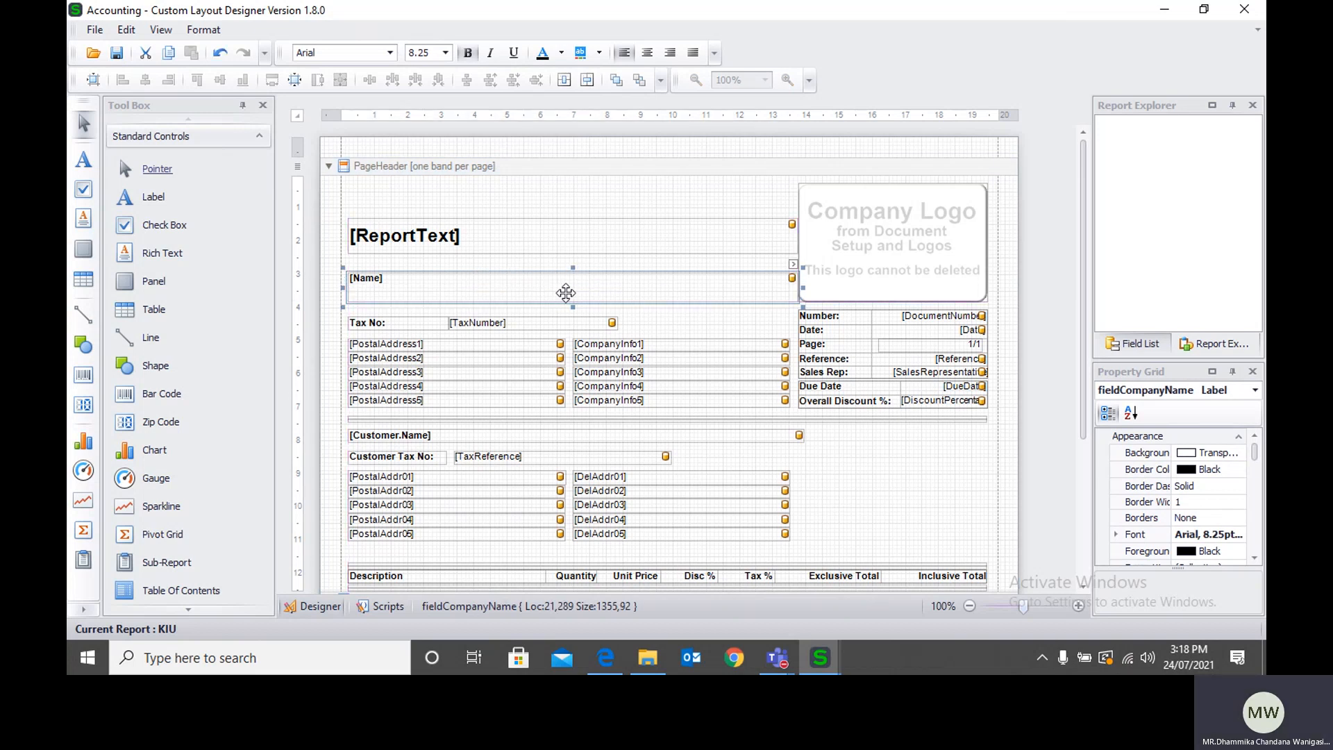
Step: Toggle bold off and on for the company Name field and view its font options without changing them
click(467, 53)
click(467, 54)
click(1242, 536)
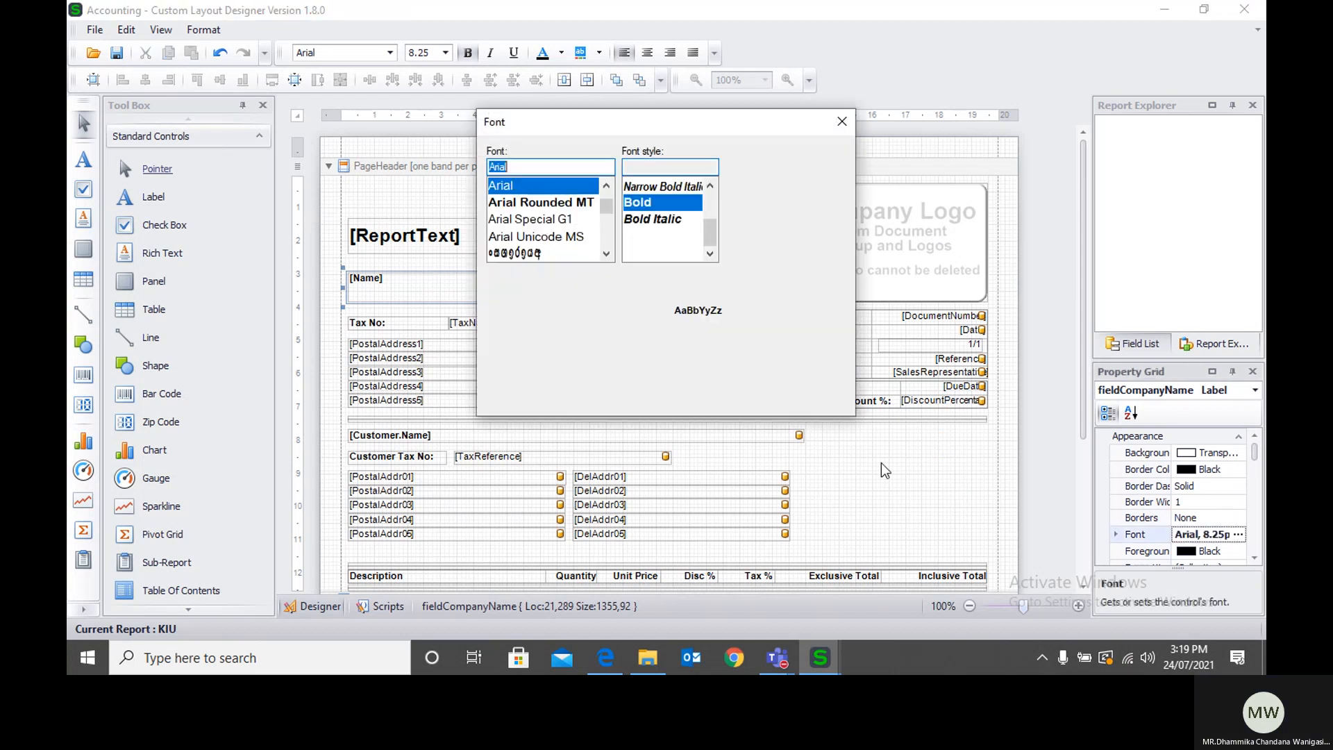
click(844, 123)
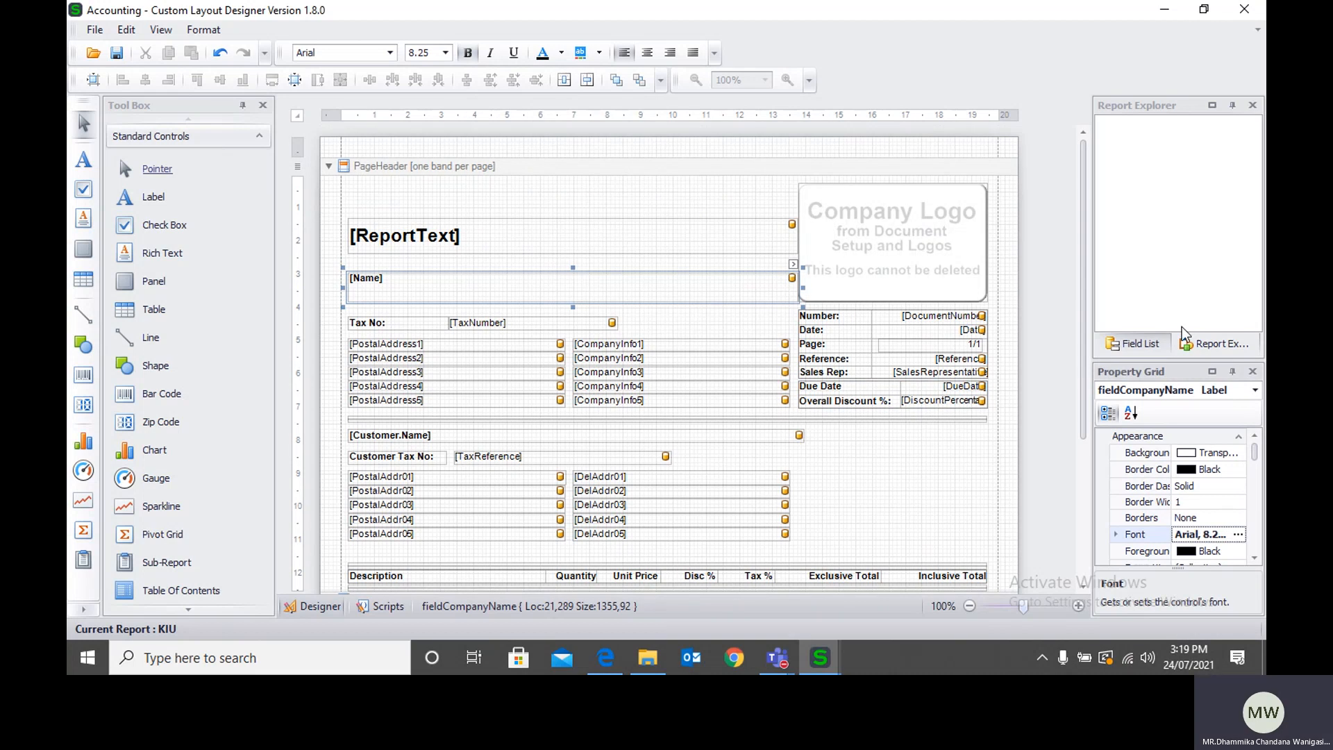
Step: Show the list of available data fields and collapse the Company group
click(1159, 343)
scroll(1161, 202, up, 5)
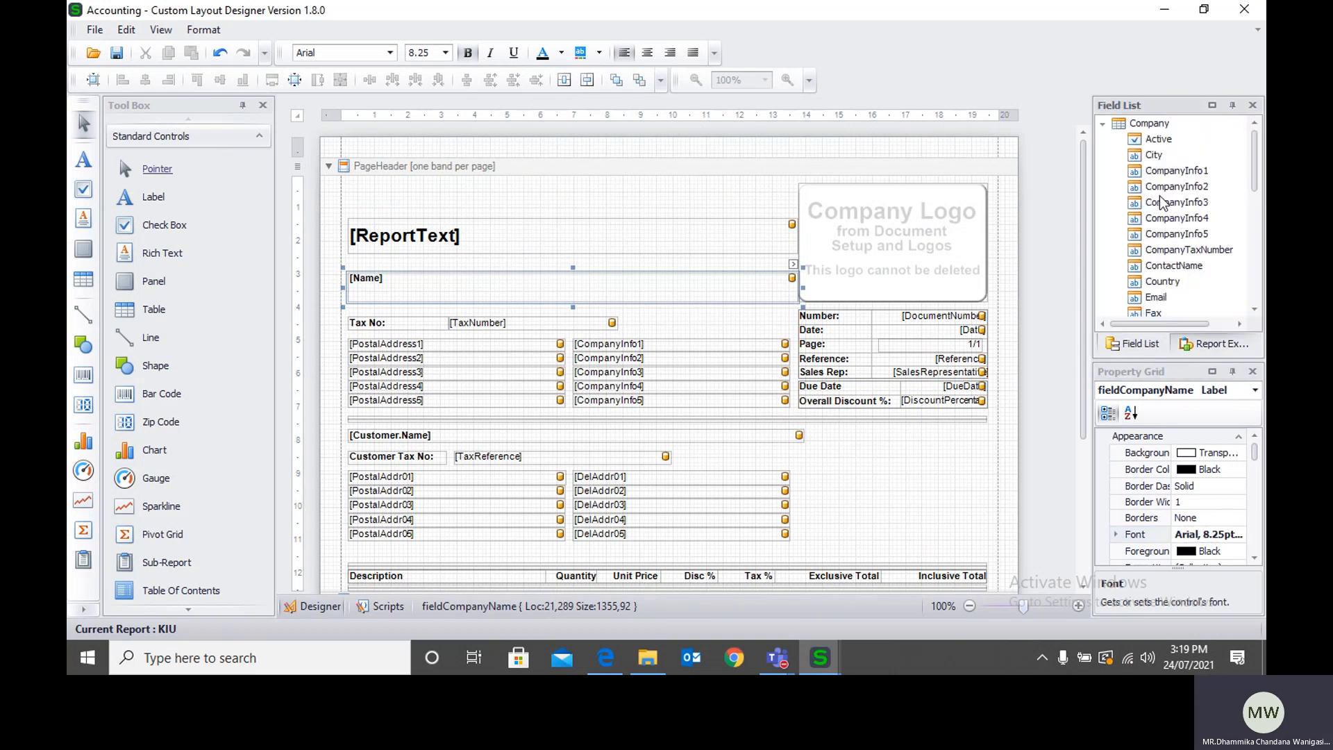
click(1101, 125)
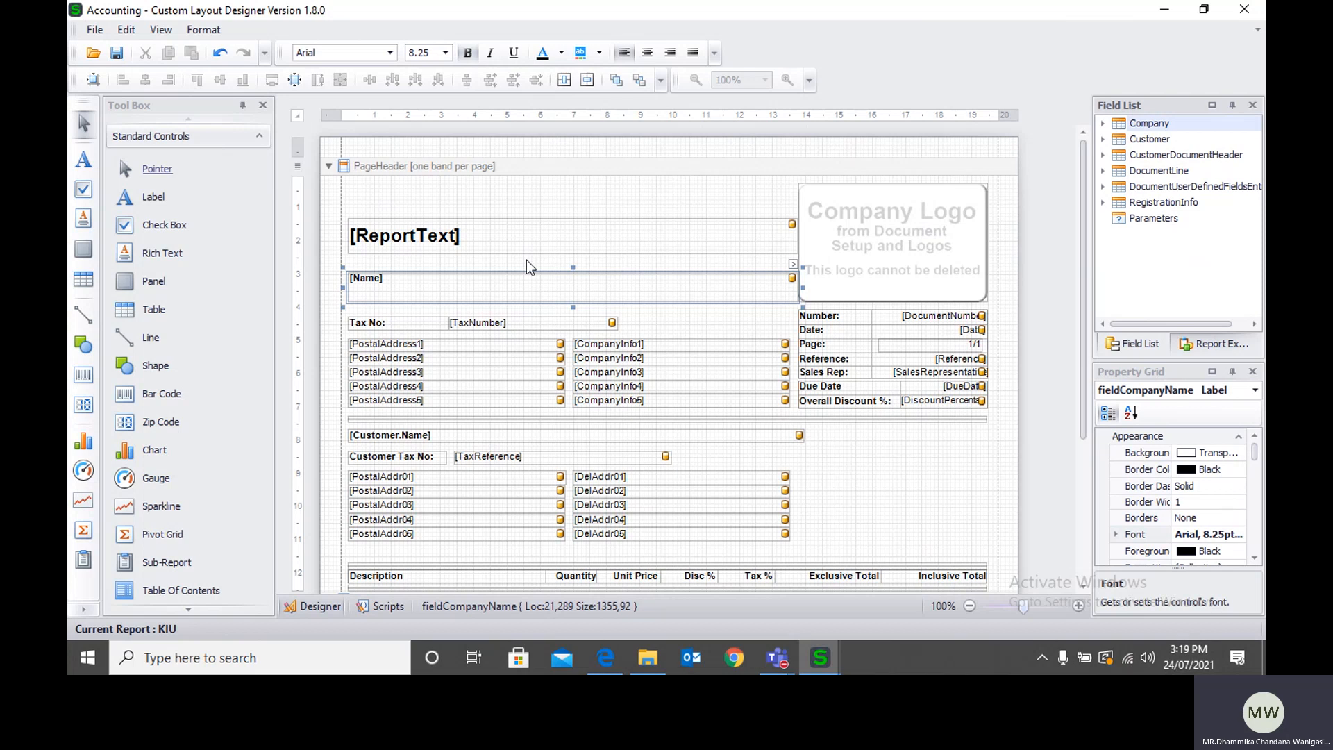
Step: Try adding a label reading KIU in the blank area beside the delivery address fields, and remove it again
drag(148, 197, 911, 476)
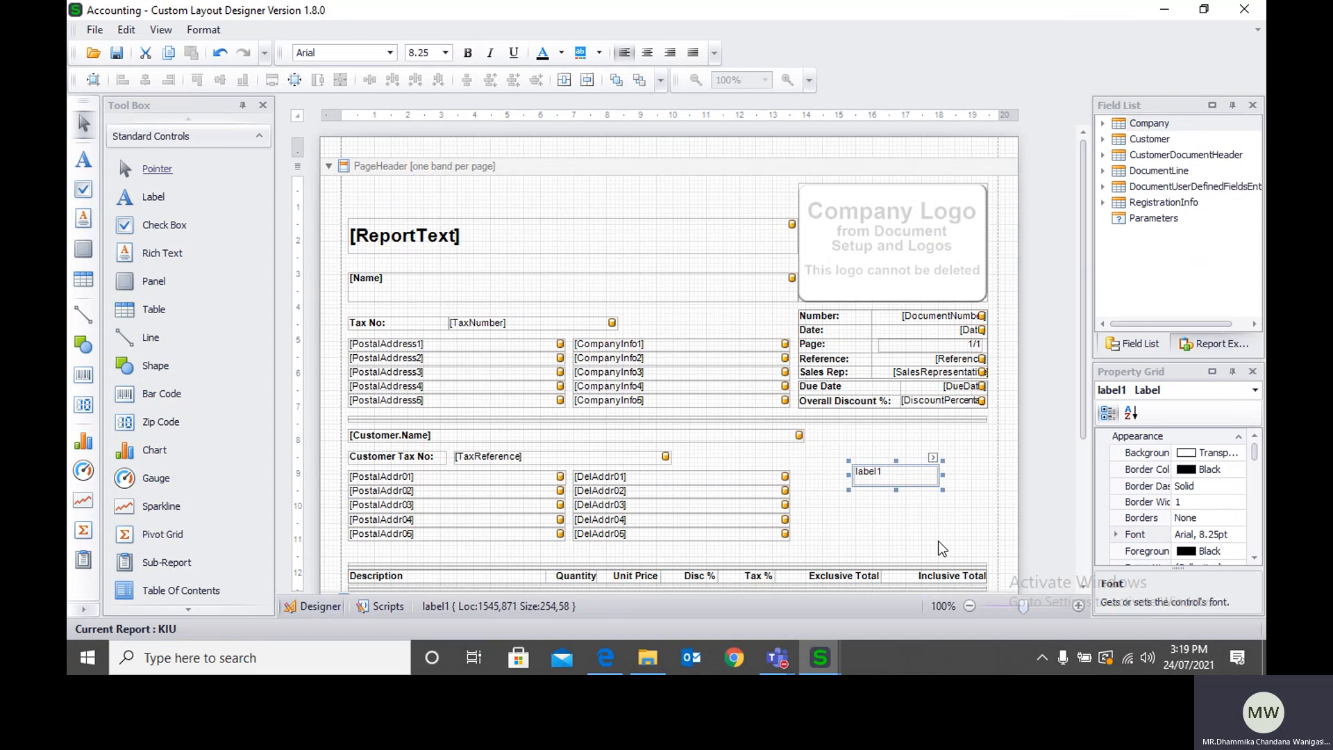
key(ctrl+z)
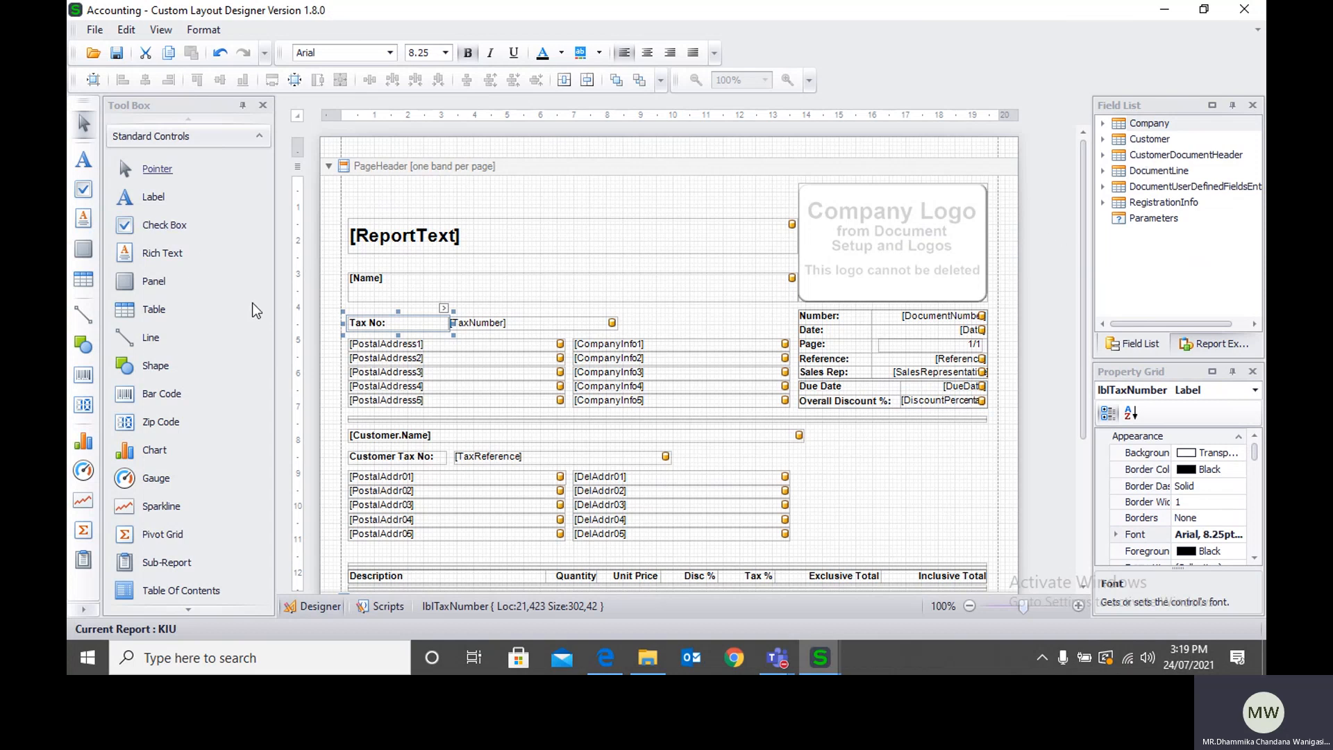
drag(151, 198, 901, 486)
double_click(902, 486)
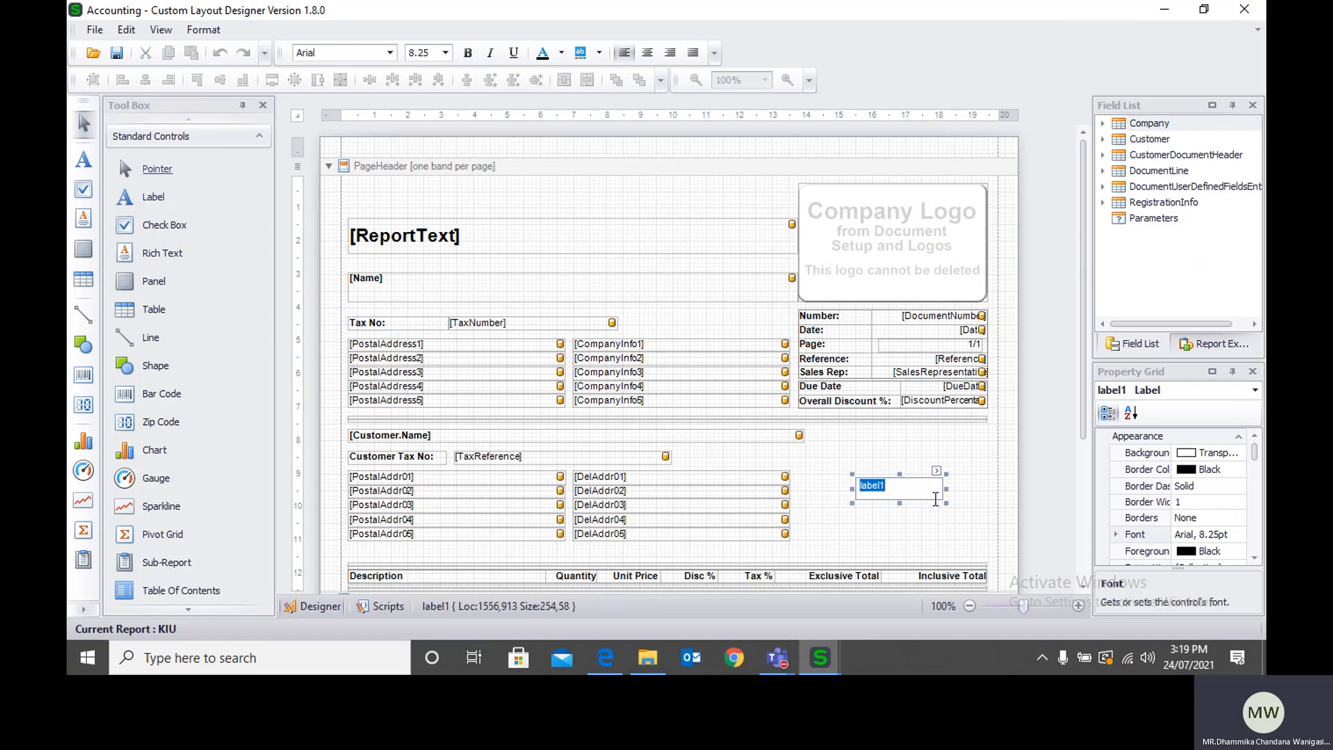
text(KIU)
click(916, 454)
click(906, 489)
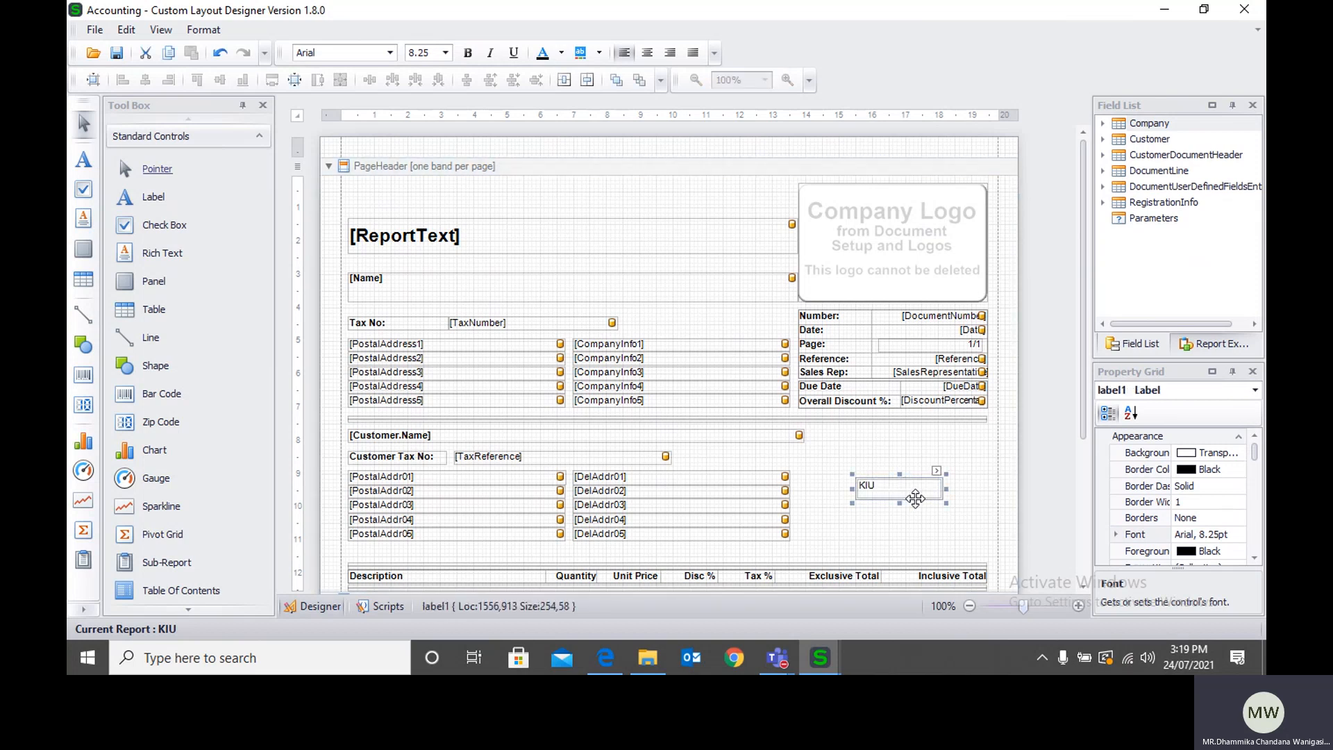
key(Delete)
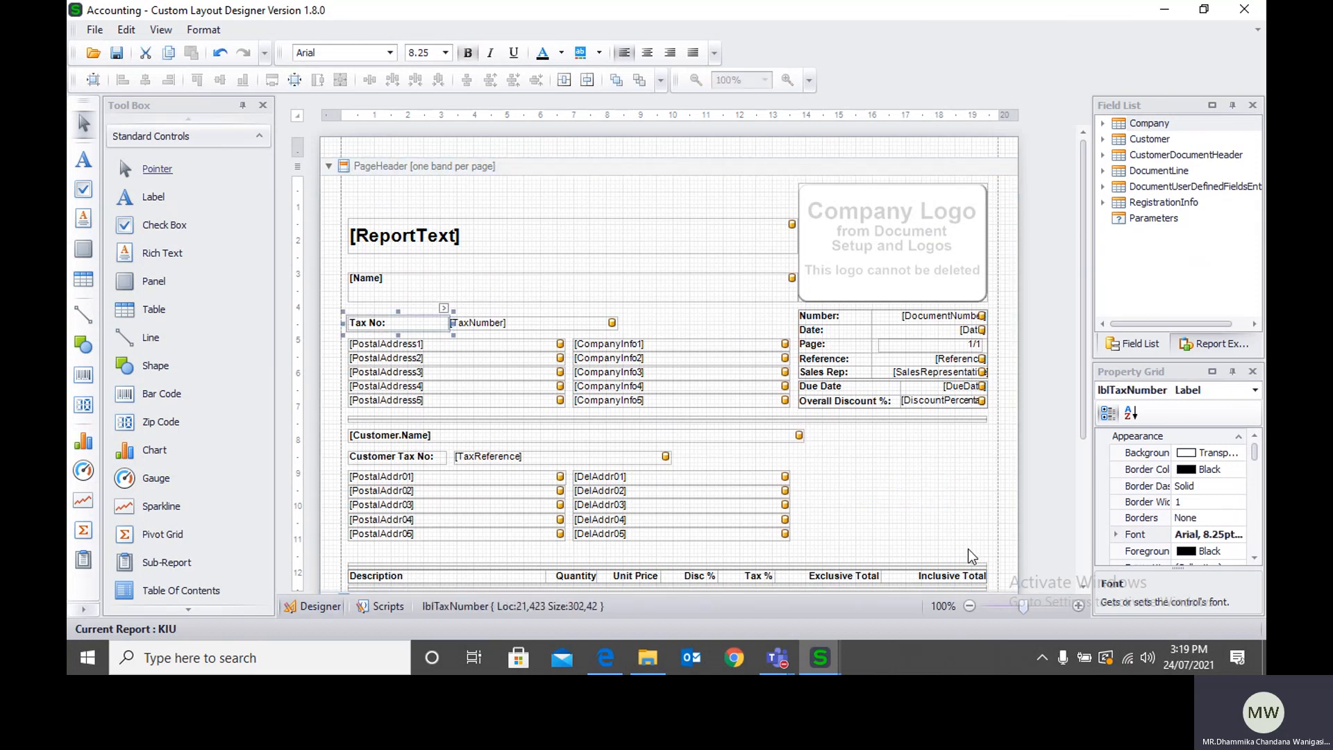
Step: Widen the field list and place the Customer group's Name field above the report title in the page header
click(1102, 172)
click(1102, 171)
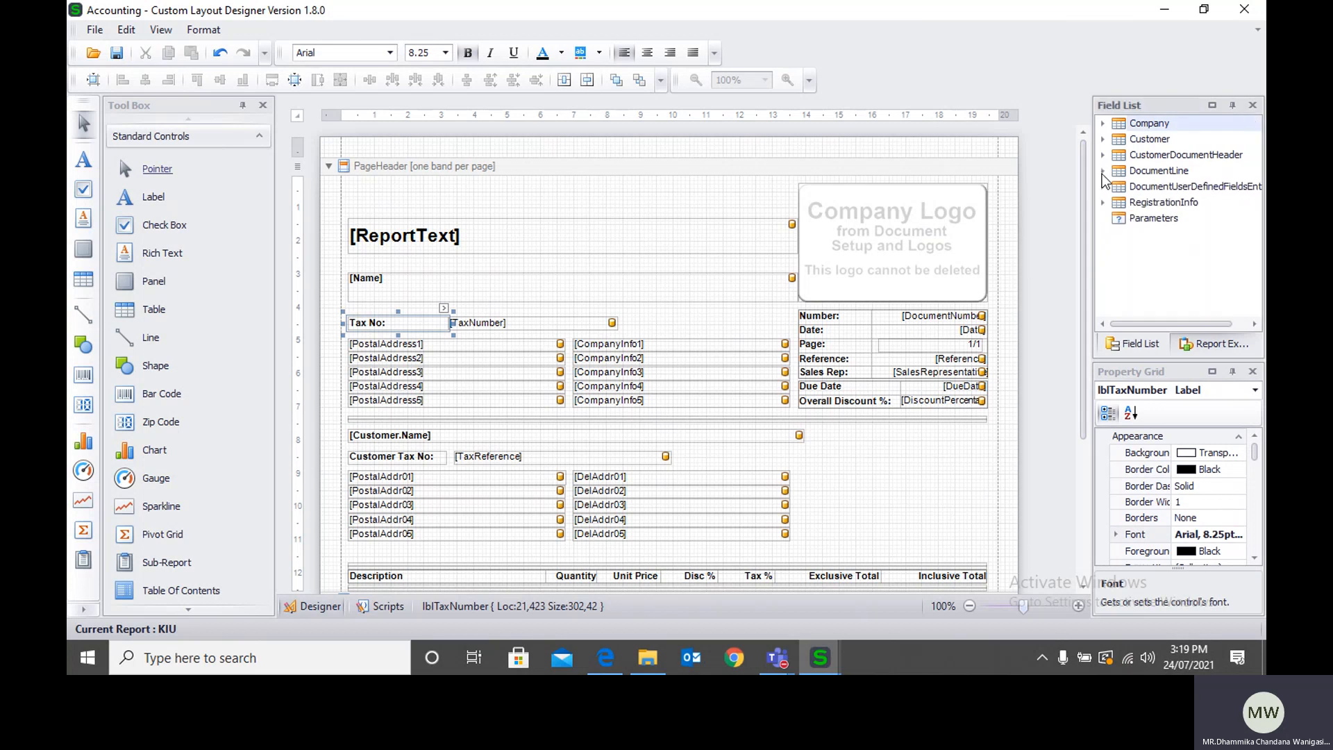
drag(1092, 210, 1064, 211)
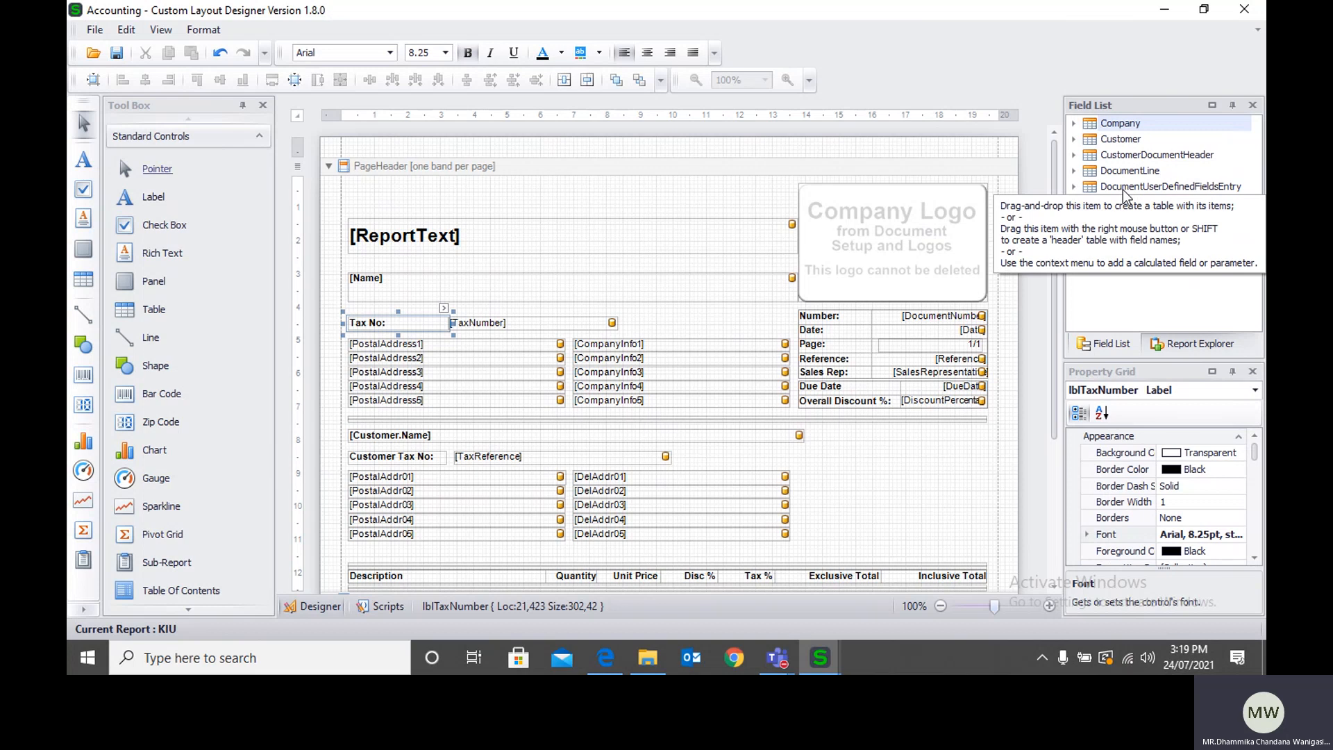
click(1074, 139)
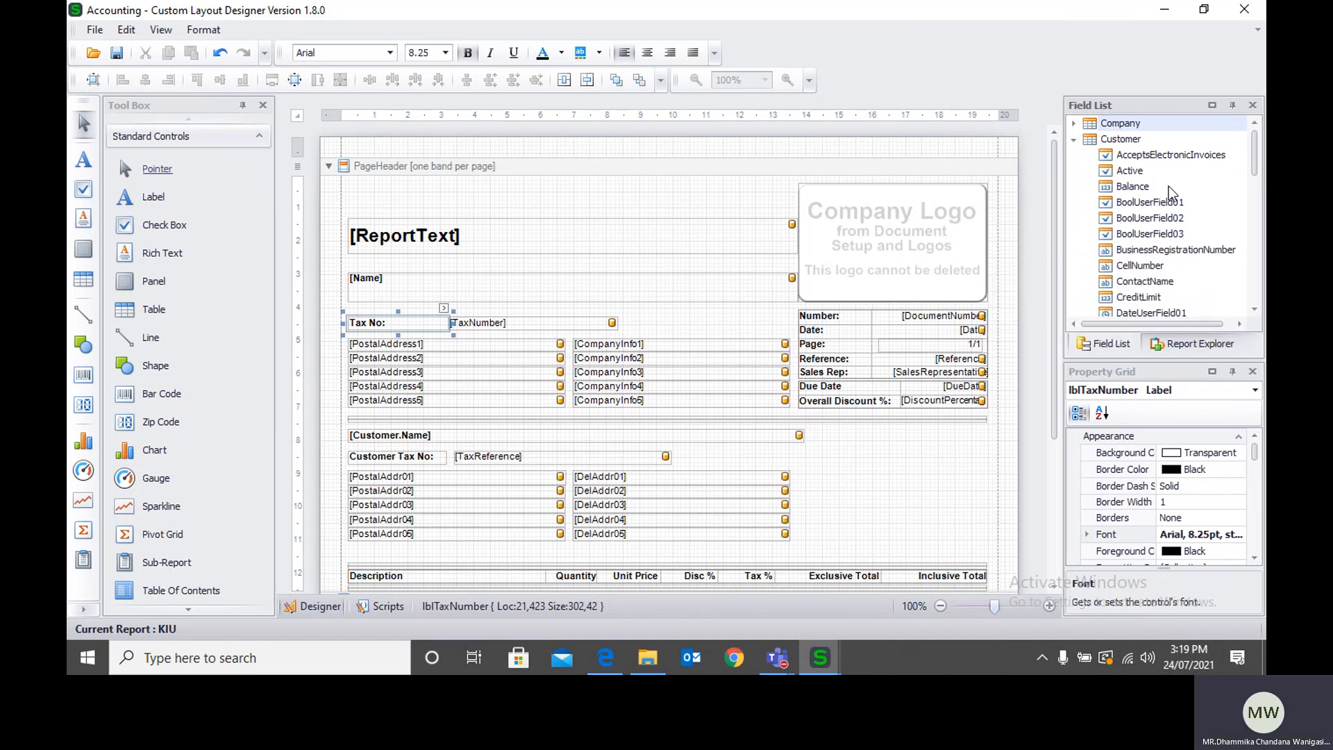
scroll(1168, 186, down, 2)
scroll(1168, 186, up, 2)
scroll(1106, 189, down, 5)
drag(1128, 238, 673, 207)
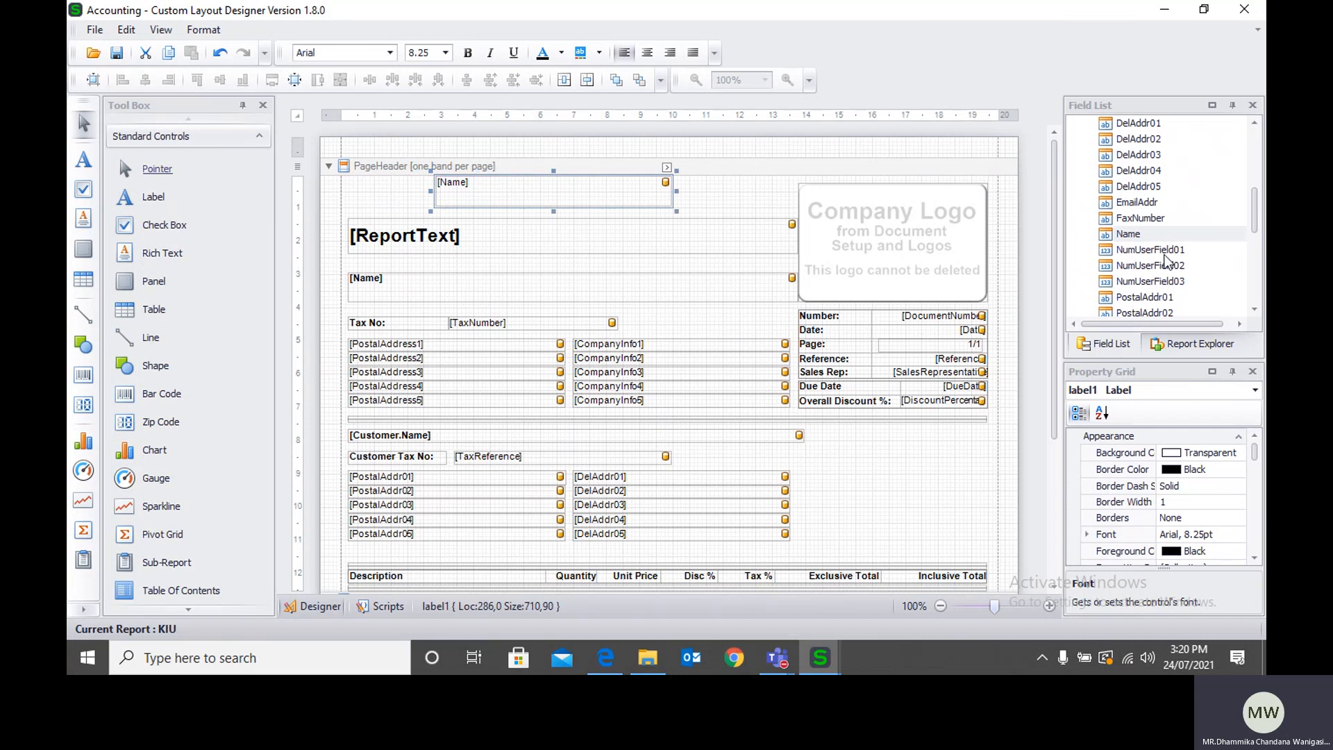
Step: Browse the remaining Customer fields and the fields of the CustomerDocumentHeader group
scroll(1145, 270, up, 5)
scroll(1126, 207, down, 1)
scroll(1128, 215, down, 5)
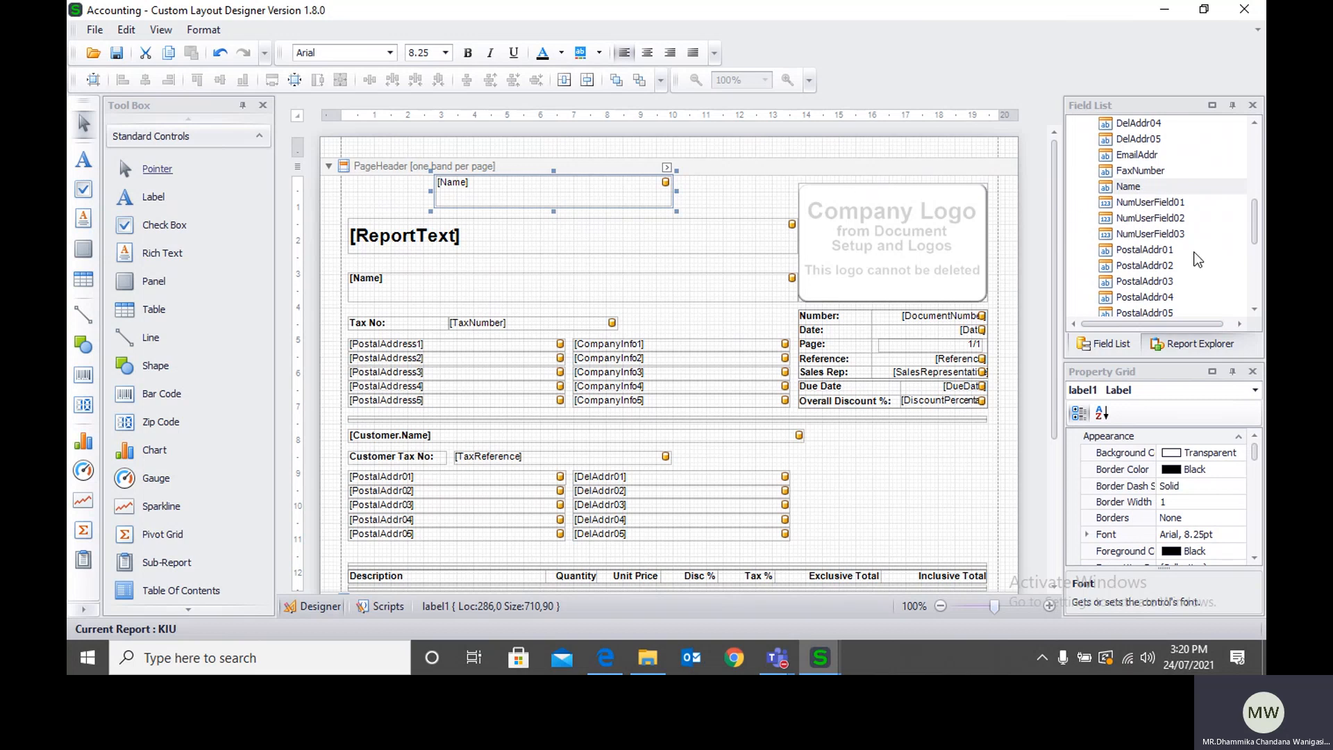
scroll(1197, 261, down, 4)
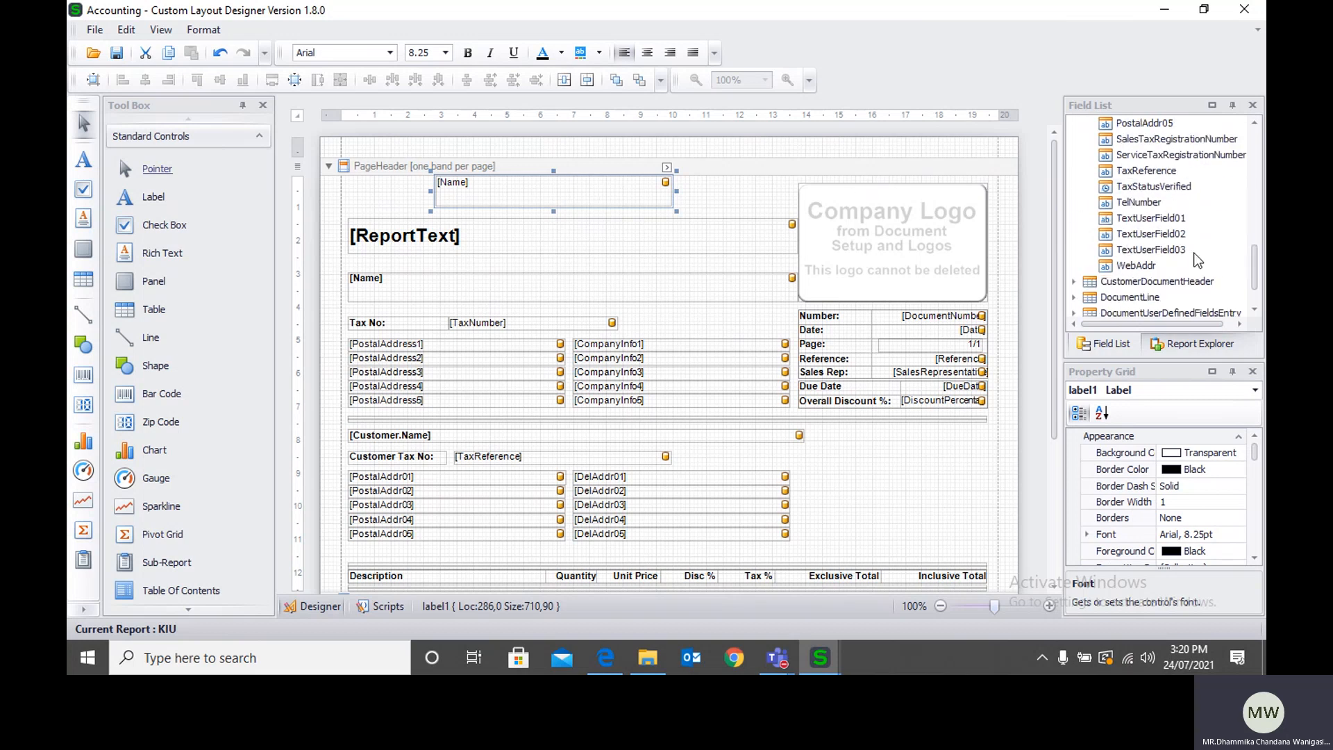
click(1074, 281)
scroll(1155, 275, down, 2)
scroll(1155, 259, down, 1)
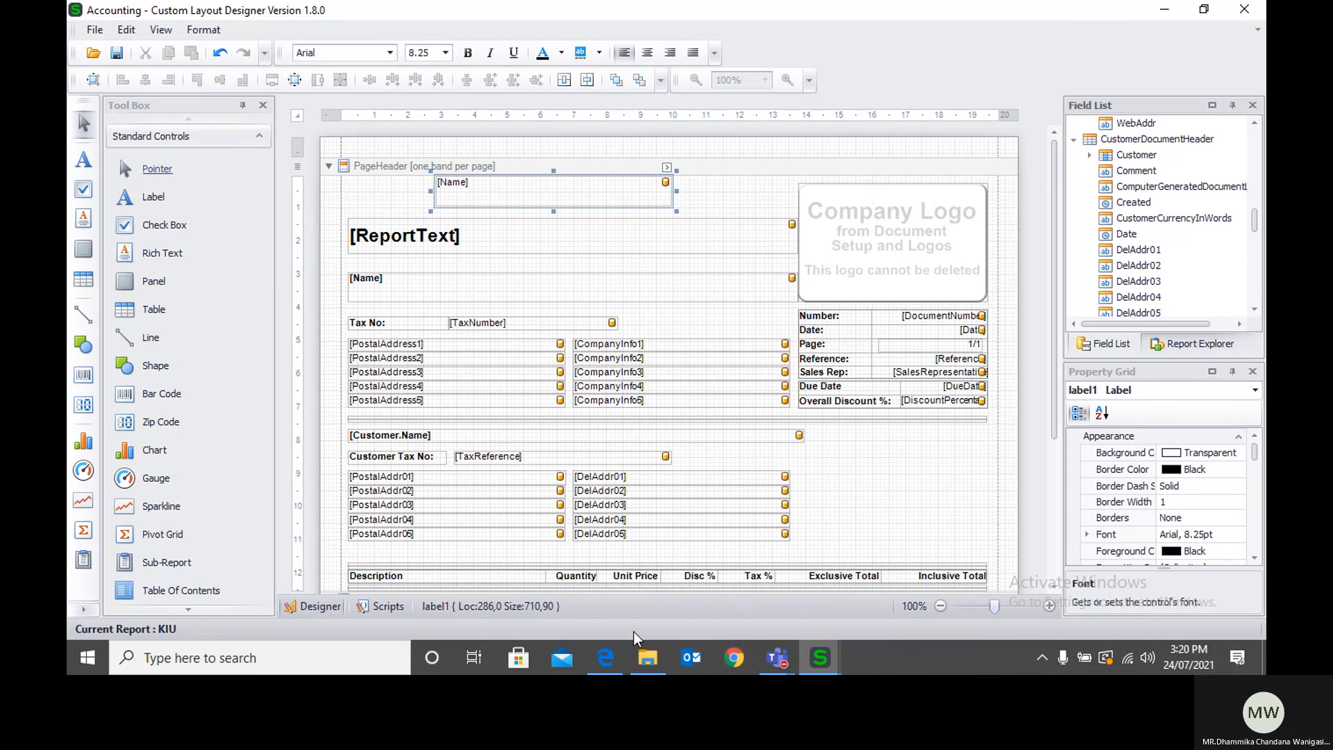
mouse_move(618, 657)
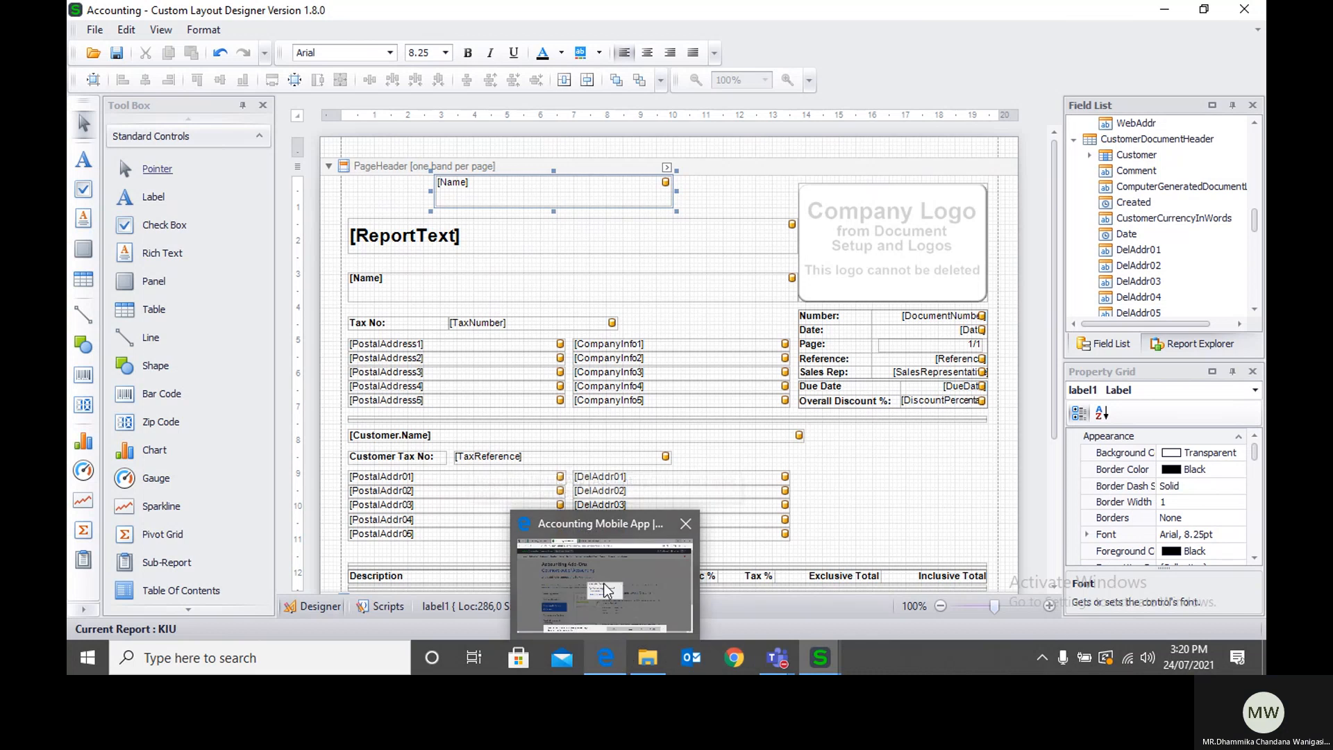
Step: Switch to the browser, dismiss the Prerequisites Required notice, and bring up the previewed P W Holdings invoice
click(606, 589)
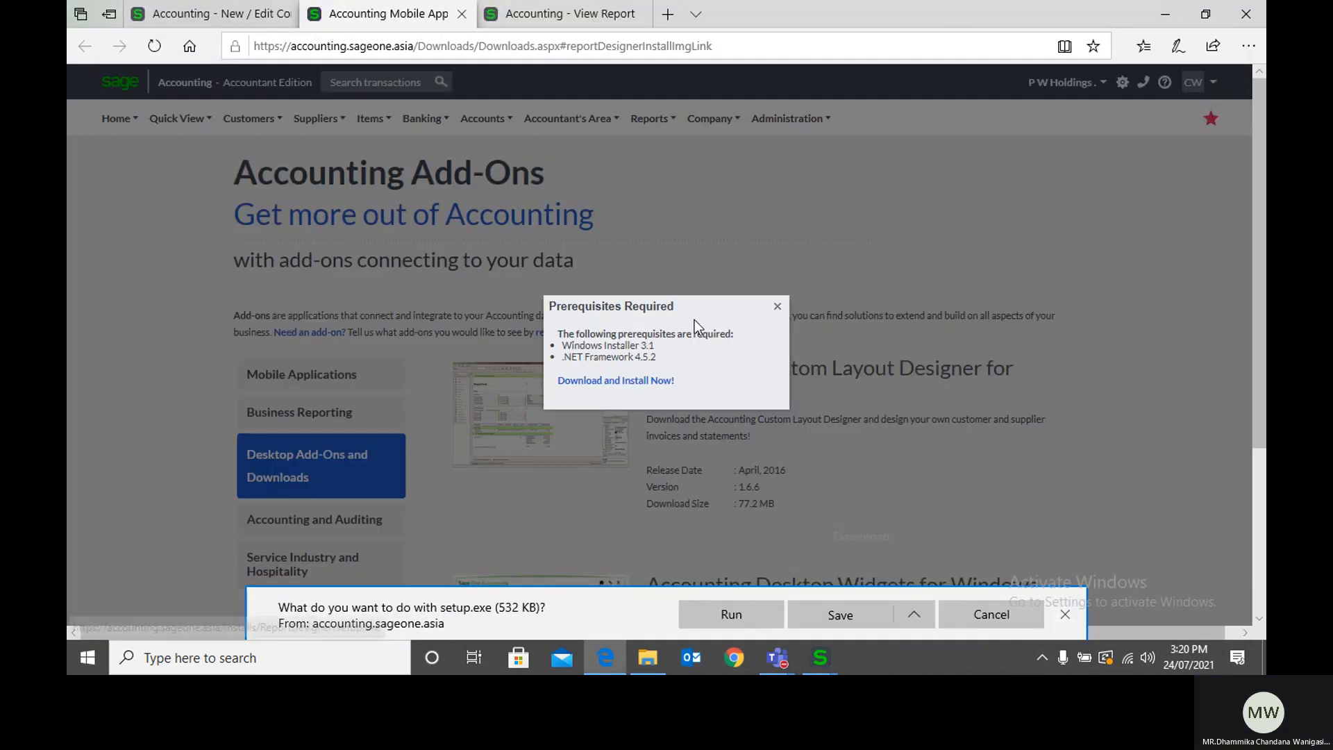
click(778, 305)
click(175, 14)
click(526, 19)
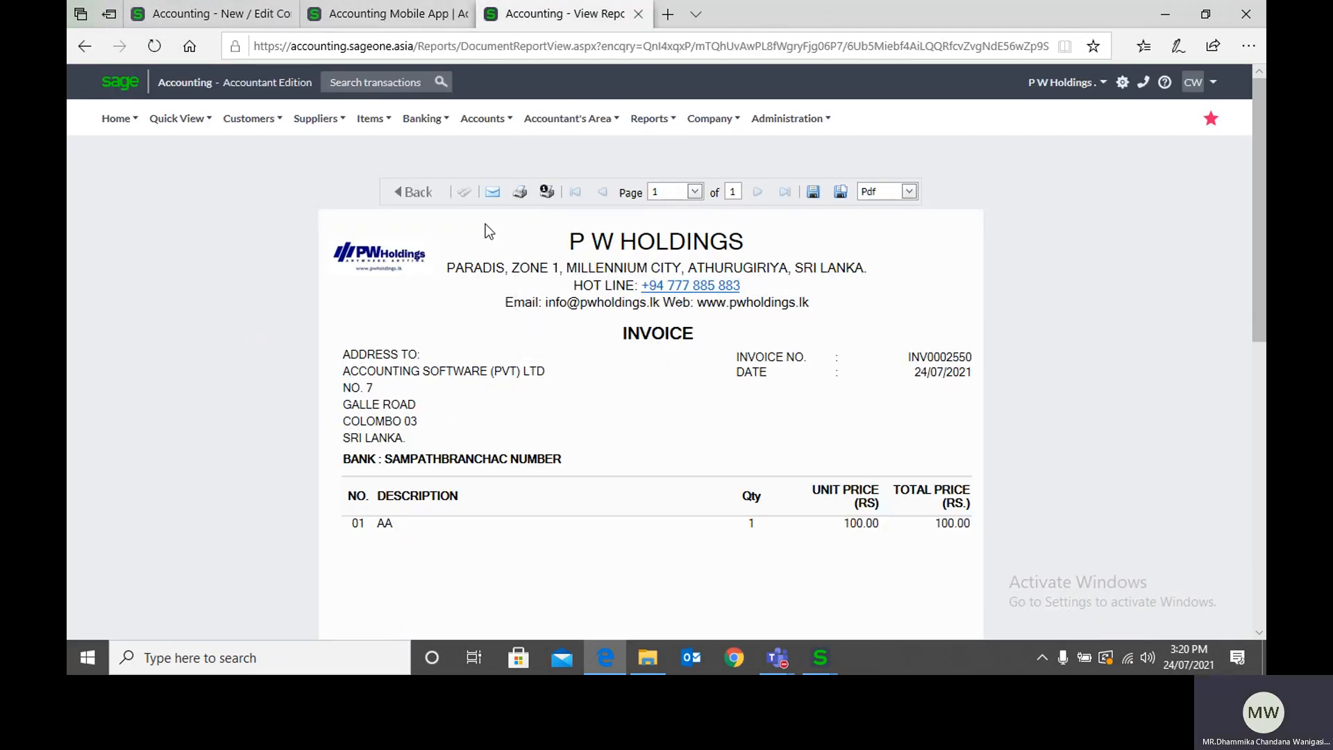
Step: Return to the Custom Layout Designer, widen the property grid, and review the added Name field's appearance, behavior and data properties
click(820, 657)
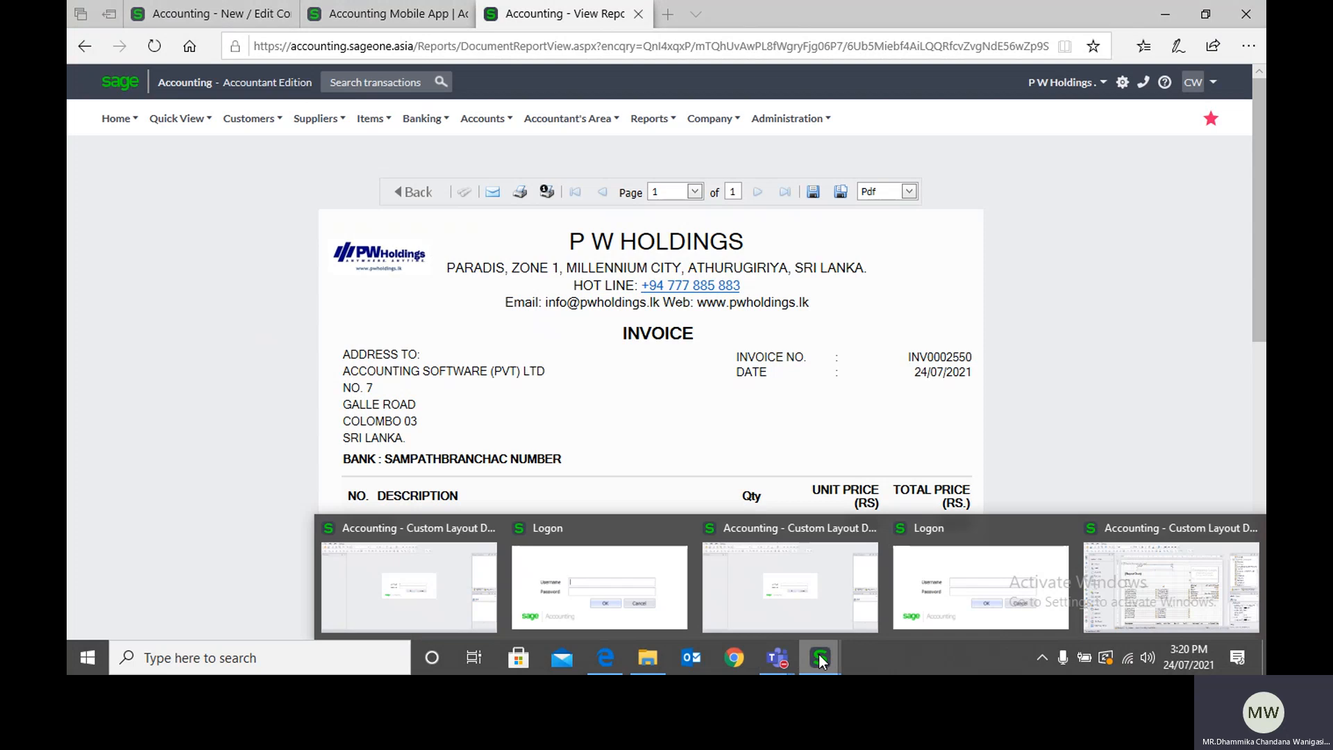
click(1168, 577)
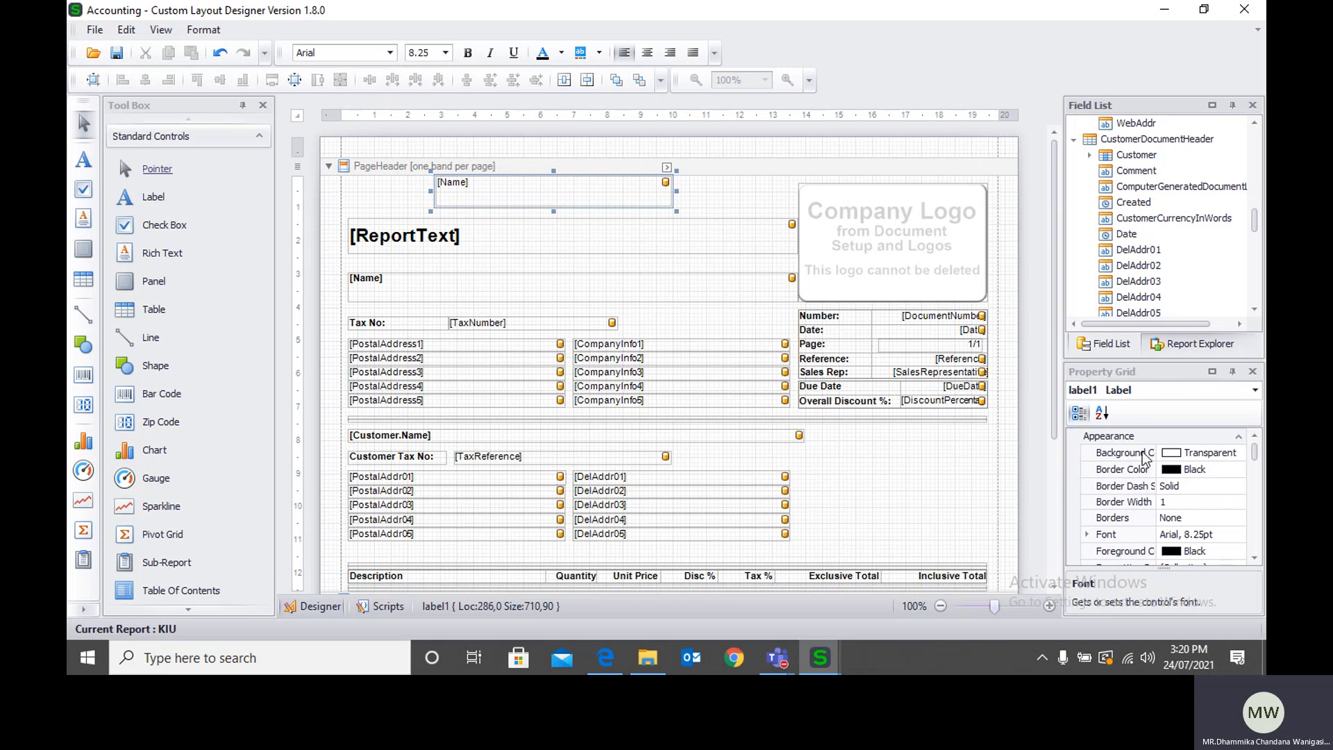
scroll(1140, 491, down, 2)
scroll(1140, 492, down, 3)
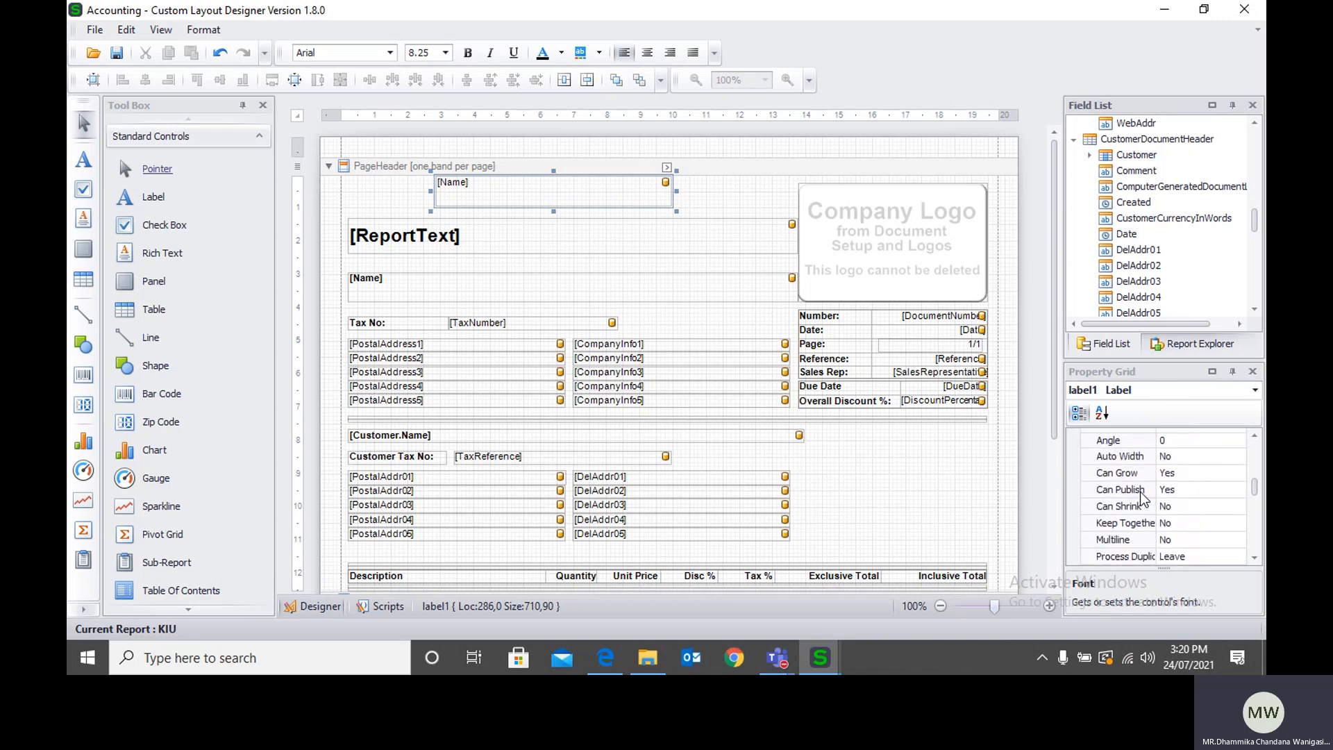
scroll(1142, 491, up, 5)
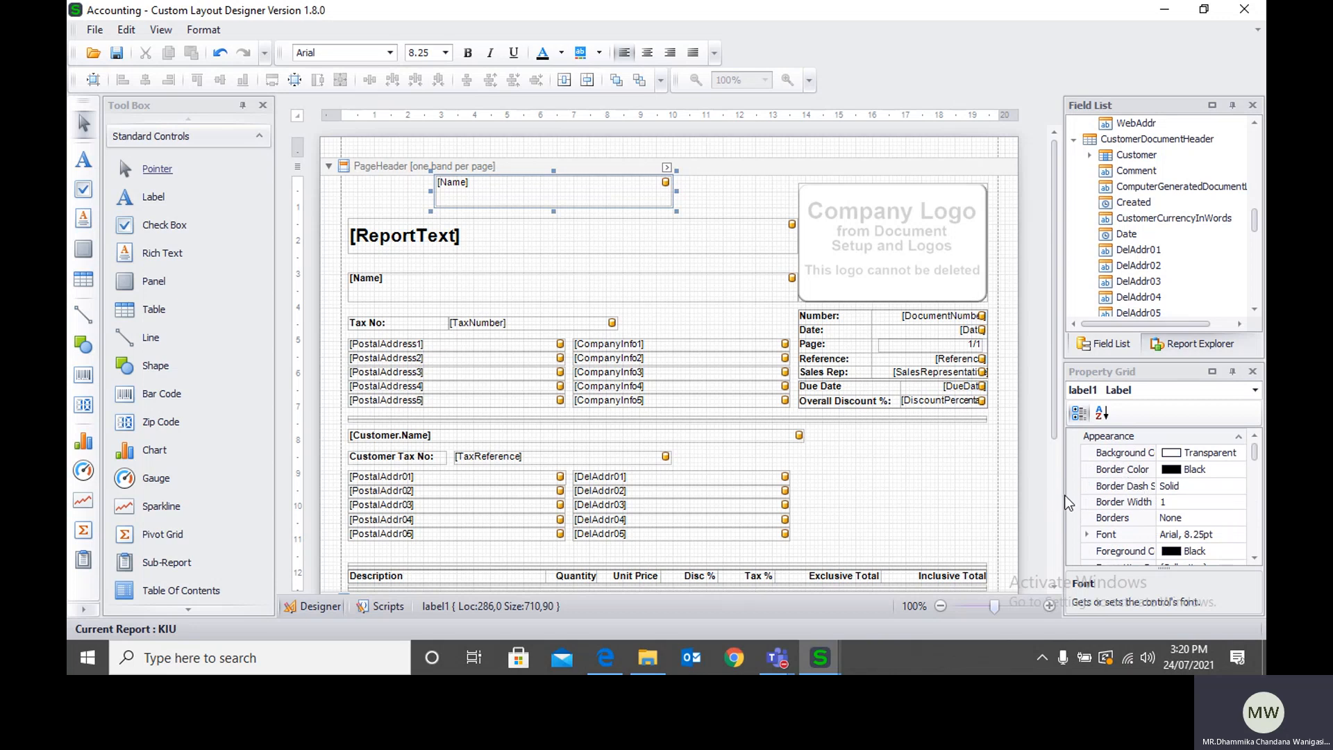
drag(1051, 493, 1028, 493)
scroll(1201, 534, down, 3)
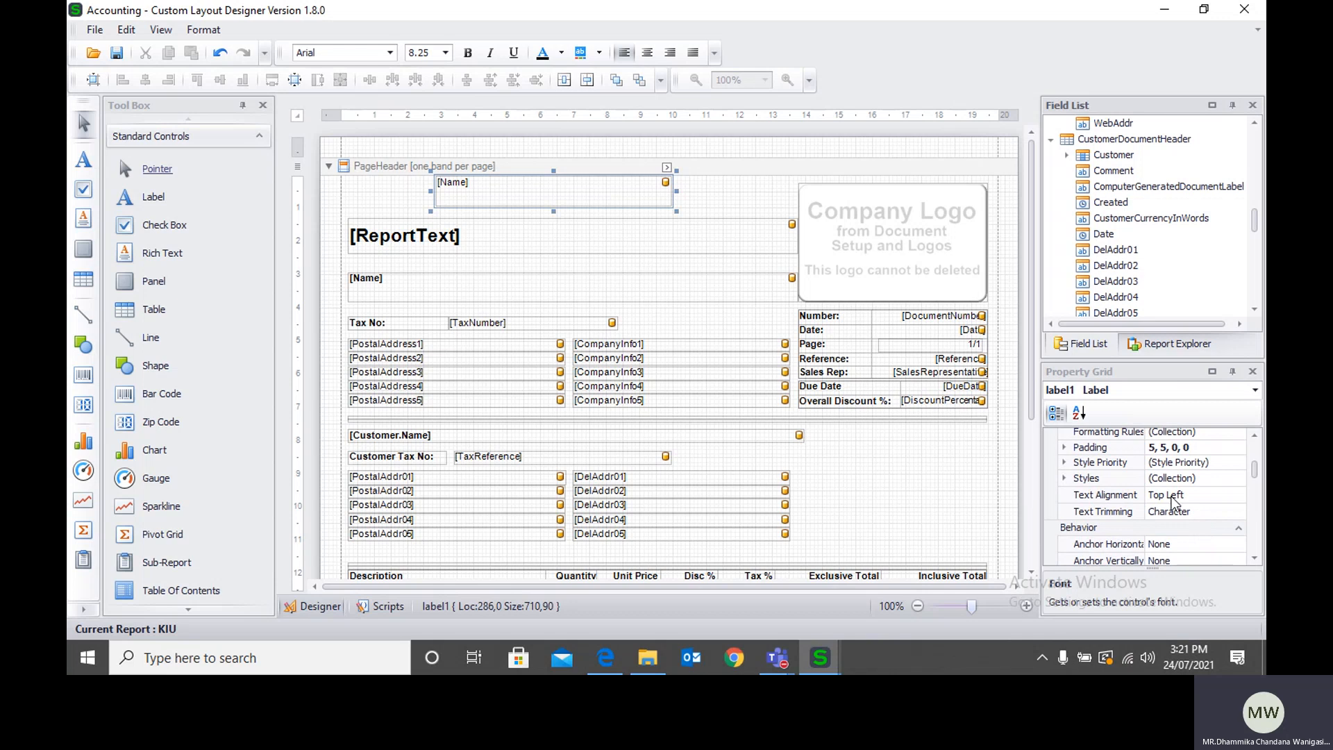
scroll(1173, 514, down, 4)
scroll(1173, 514, down, 10)
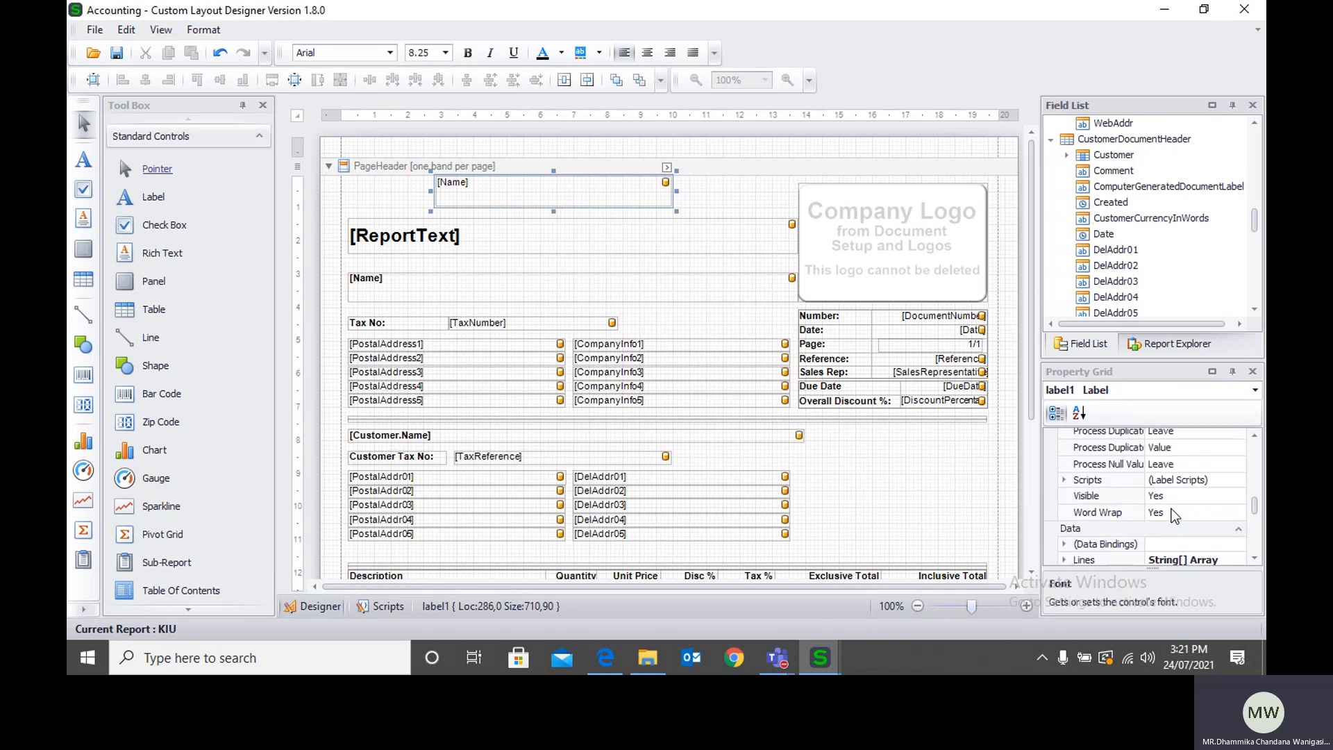
scroll(1121, 507, up, 14)
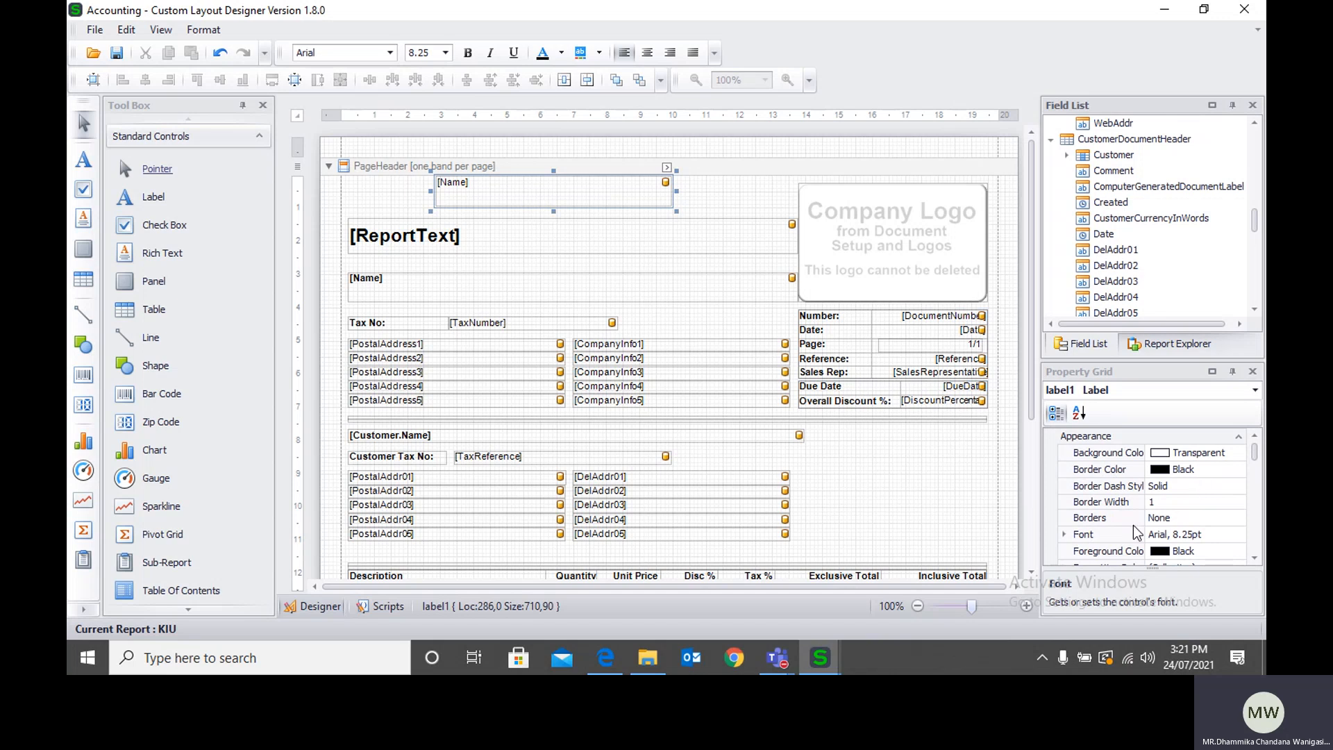
Step: Set the added Name field's font size to 14
click(1231, 536)
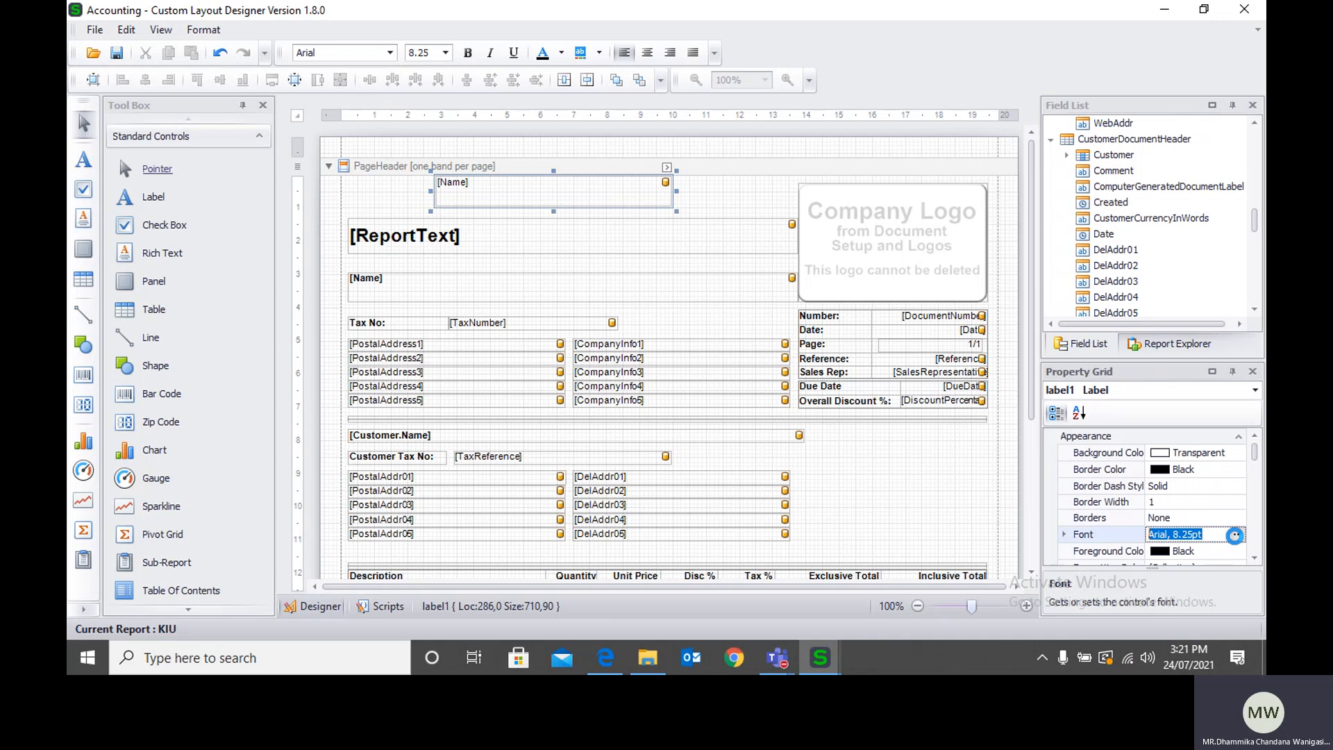
click(1234, 535)
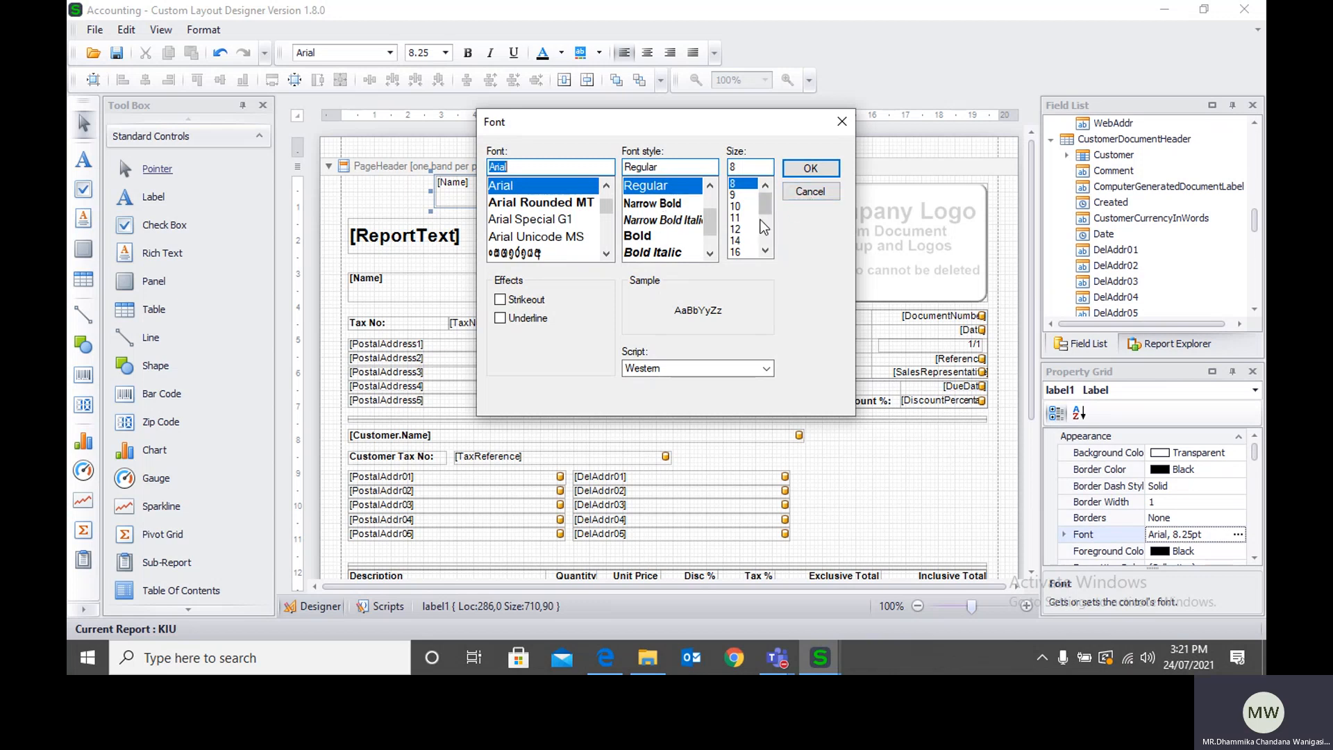
click(745, 206)
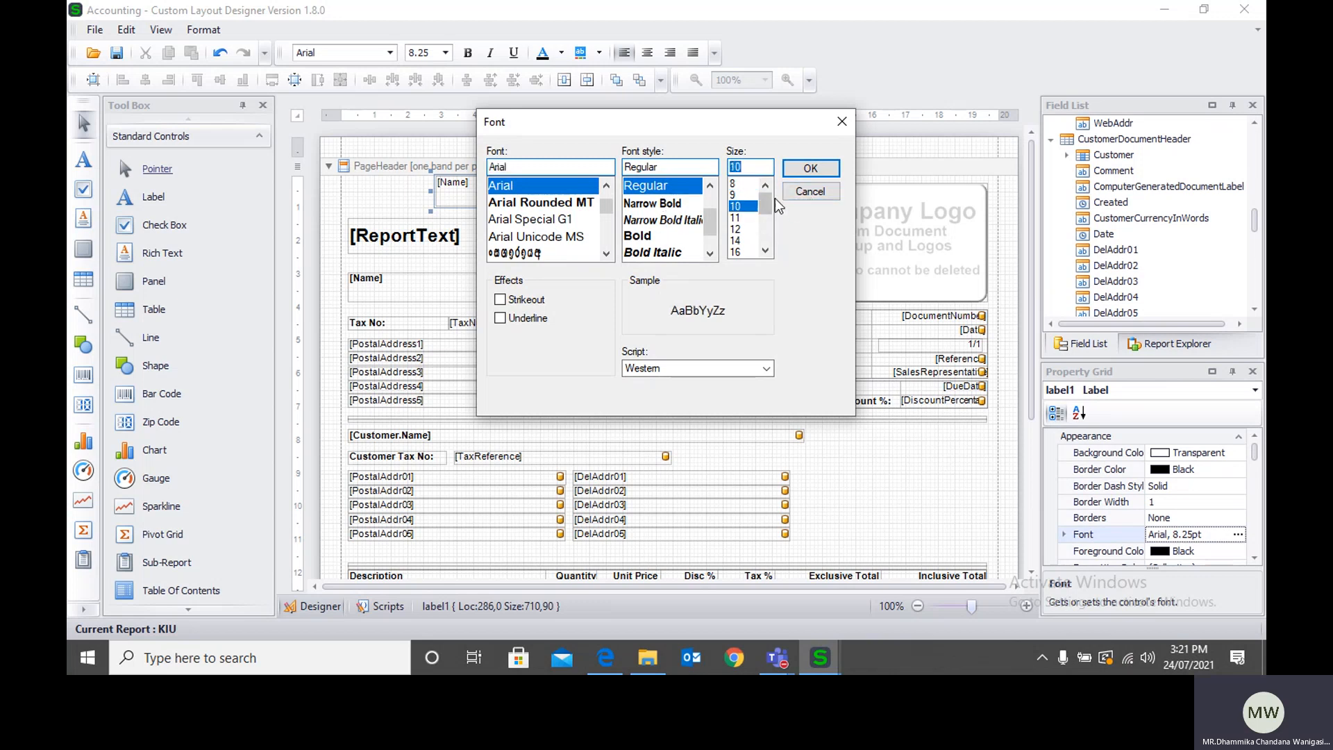
click(734, 240)
click(809, 168)
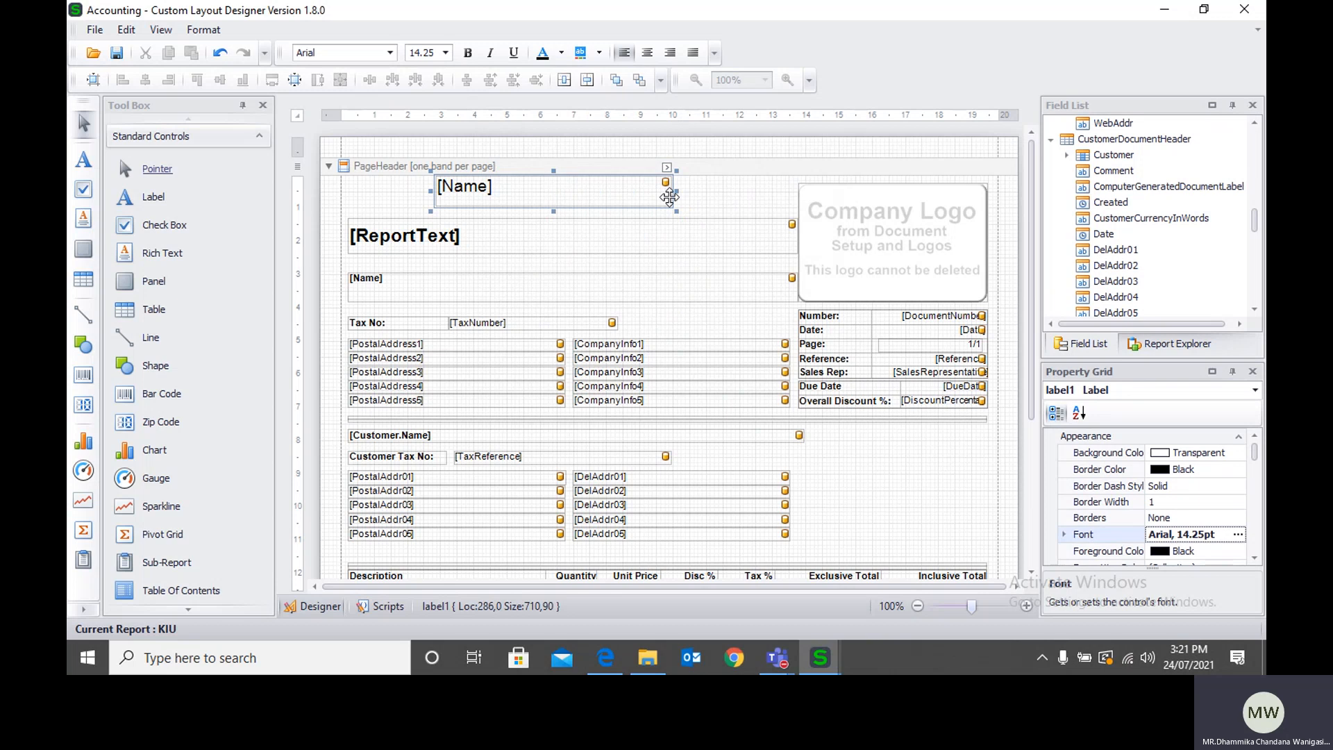
Step: Widen the added Name field above the report title to a width of about 827, and delete the field
drag(677, 192, 715, 192)
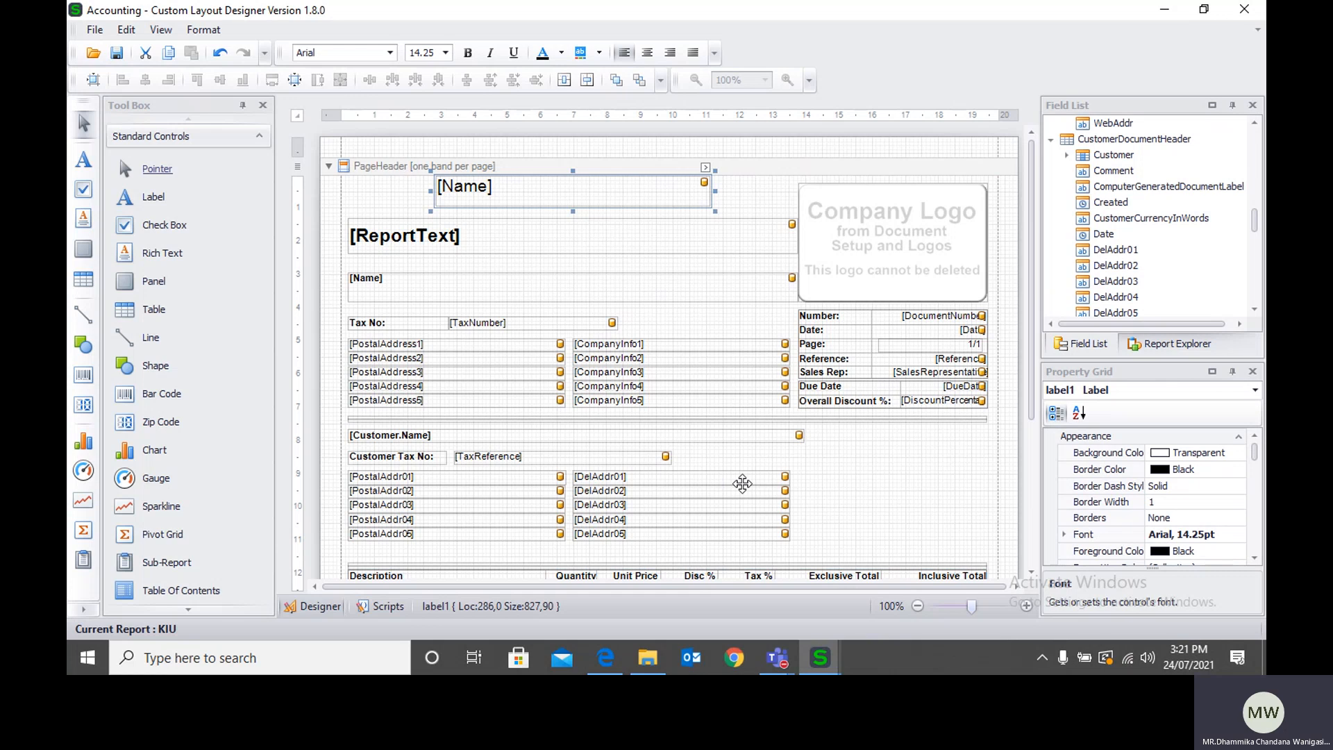
key(Delete)
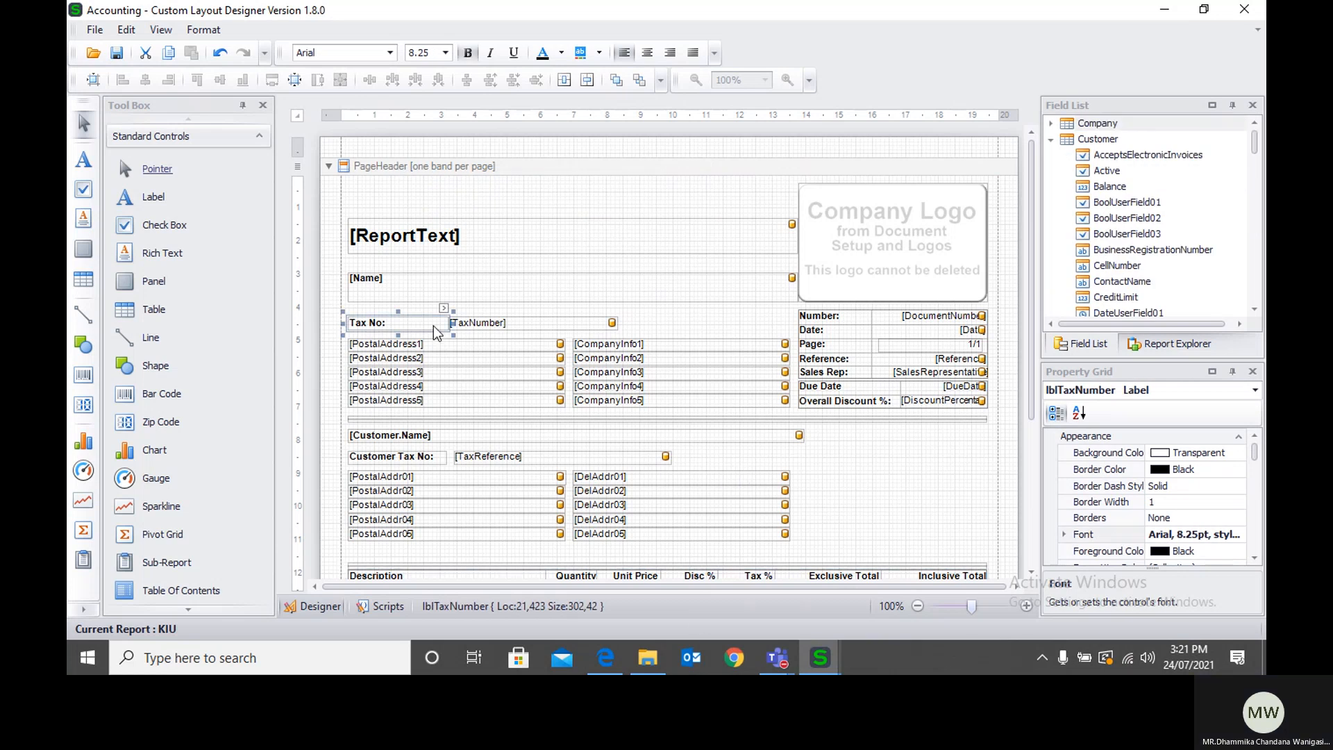
Step: Switch to the browser, return from the preview to the customer invoice, and set its layout to KIU
click(605, 660)
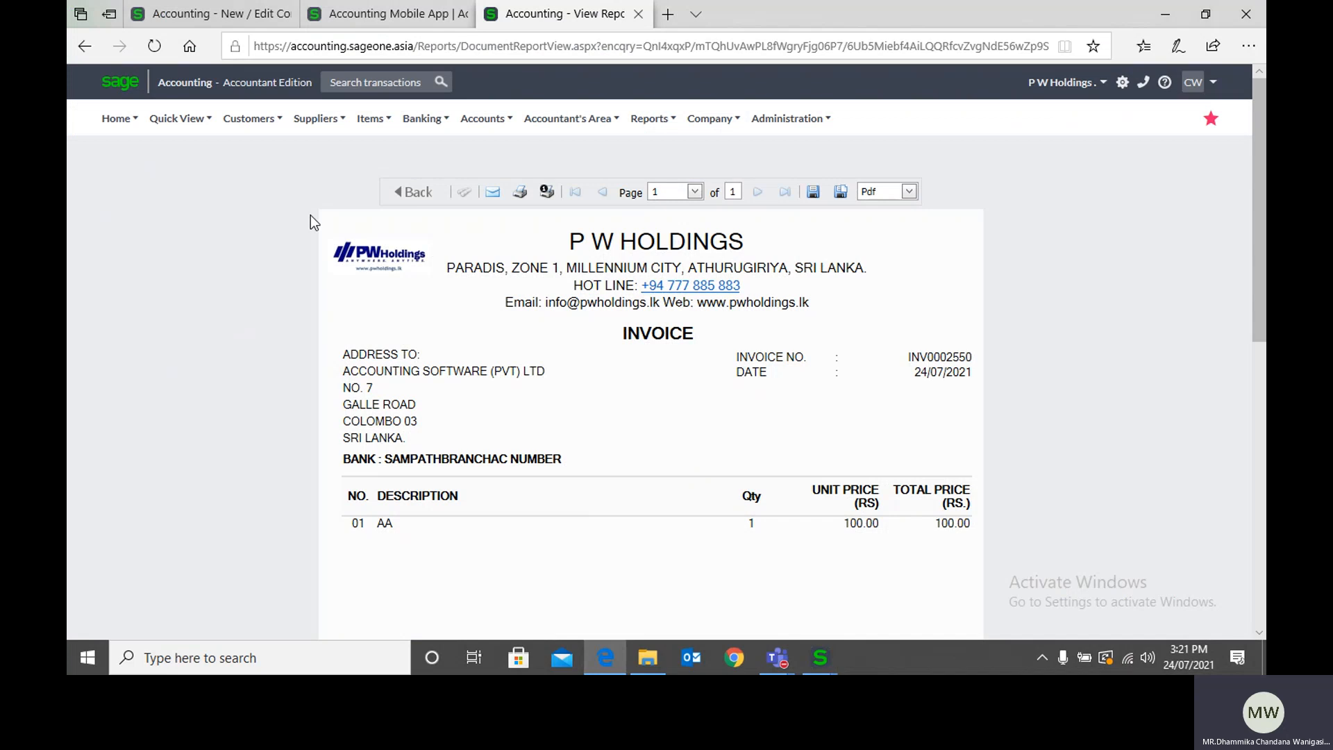
click(389, 201)
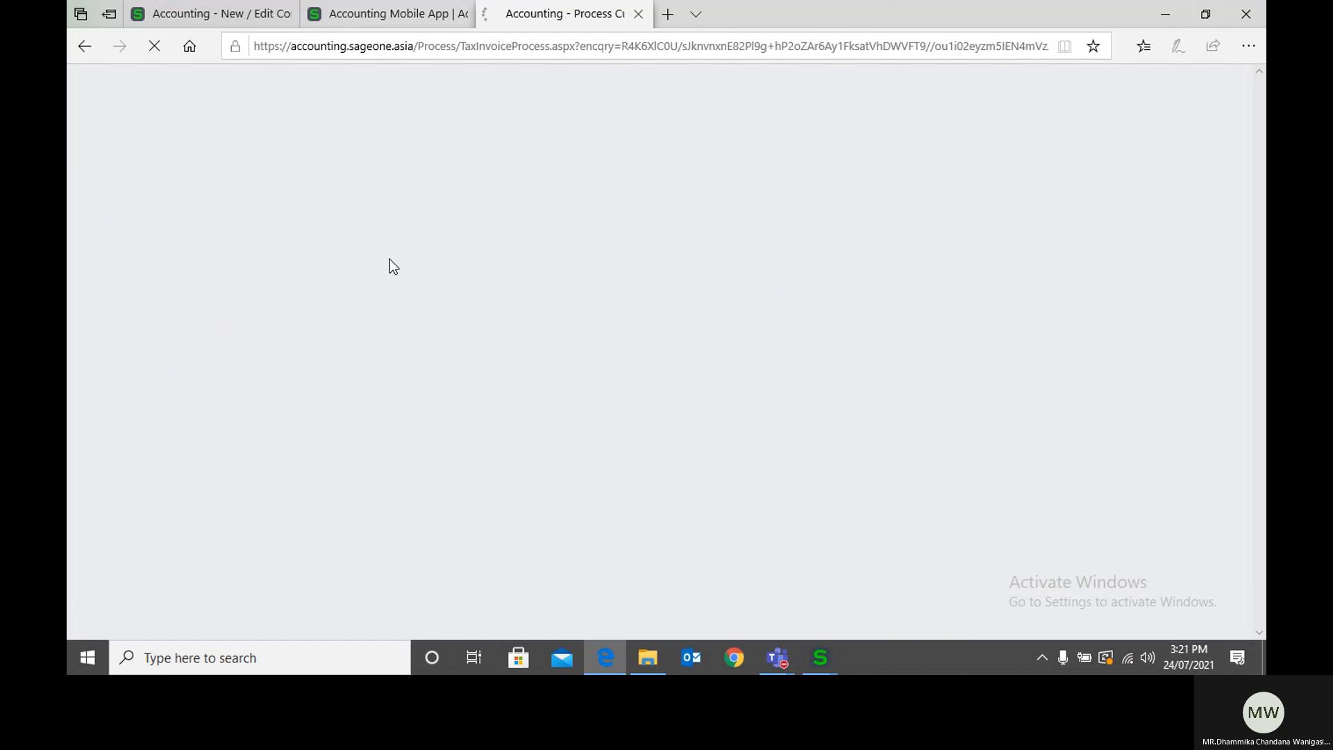
scroll(503, 333, down, 3)
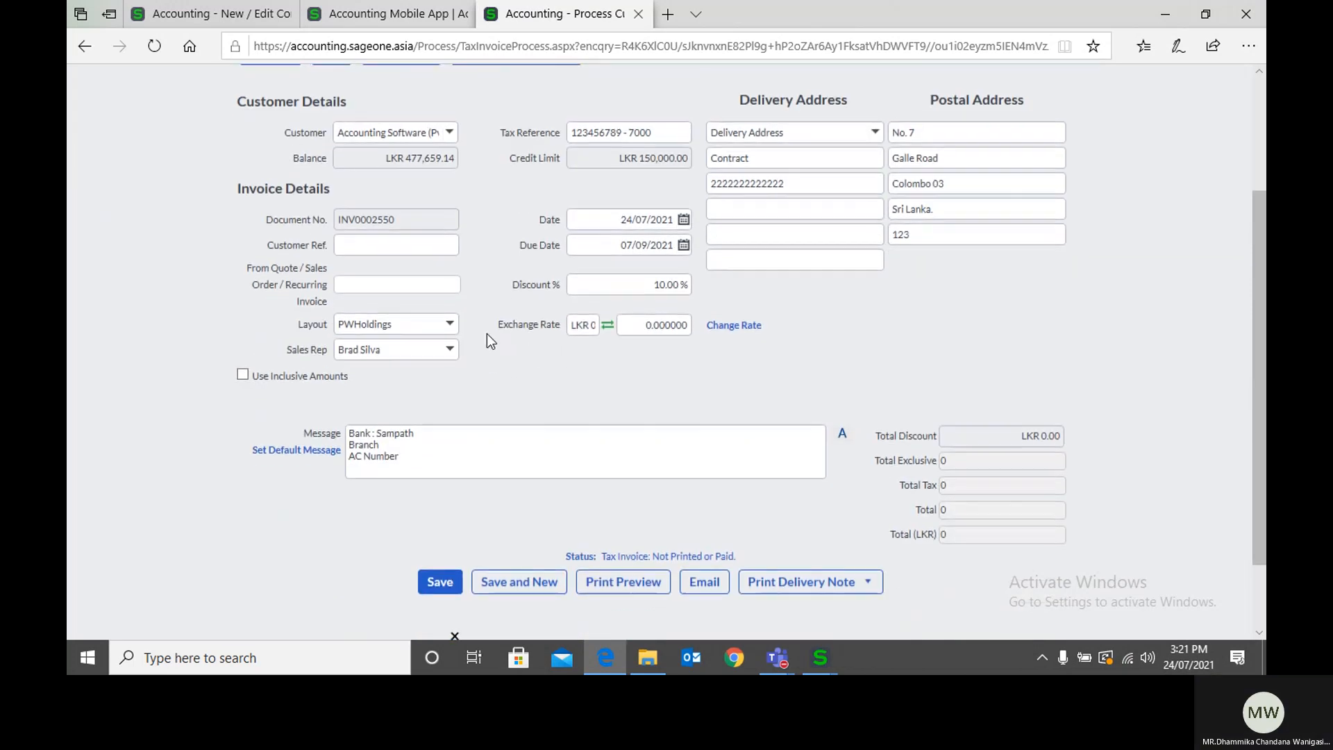
click(460, 324)
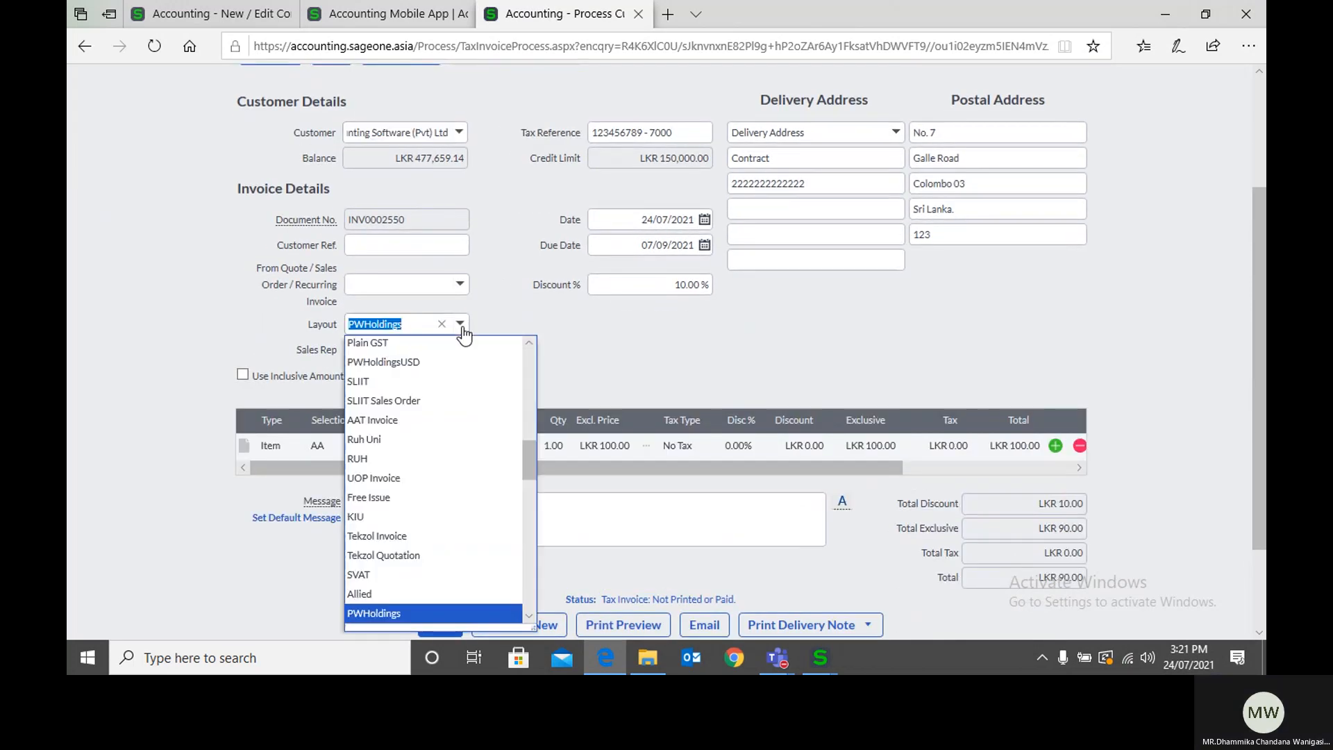
text(k)
key(Return)
click(518, 337)
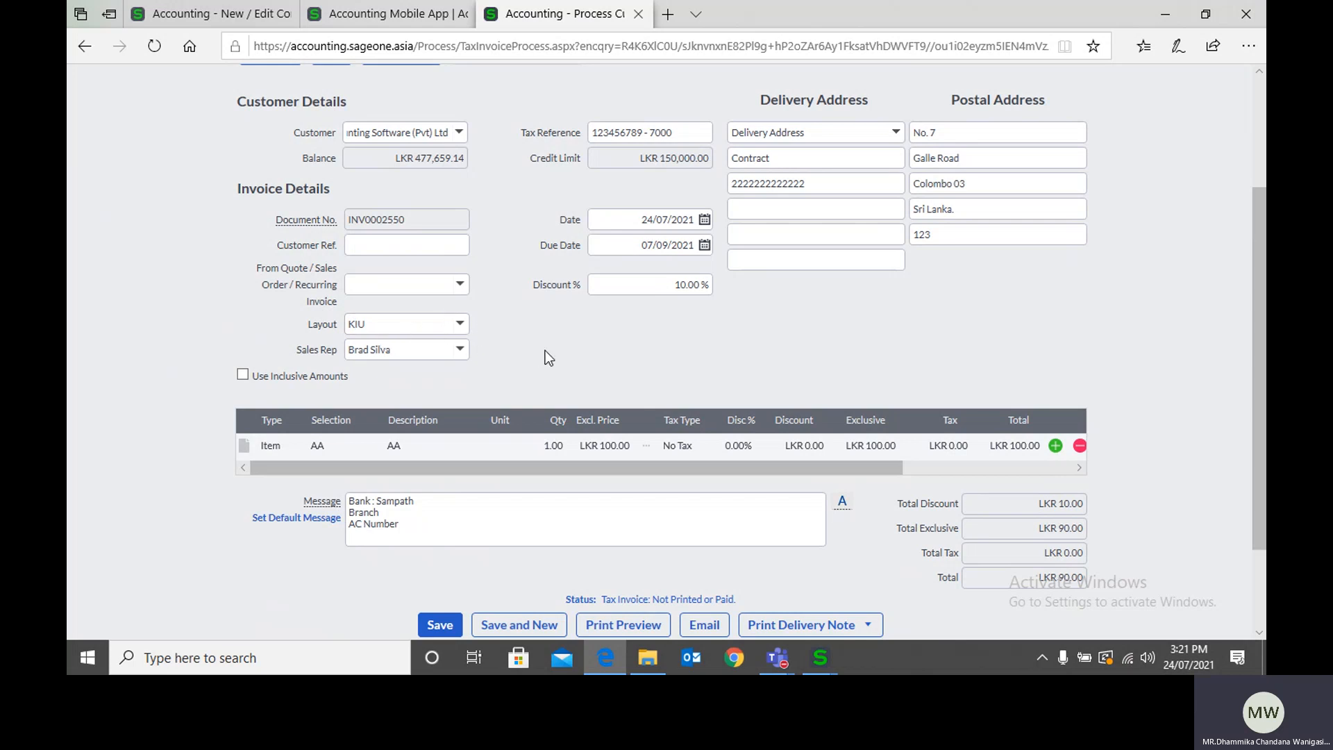
Step: Open the invoice's print preview, accepting the exceeded credit limit, and examine the page from header to totals
scroll(534, 354, down, 3)
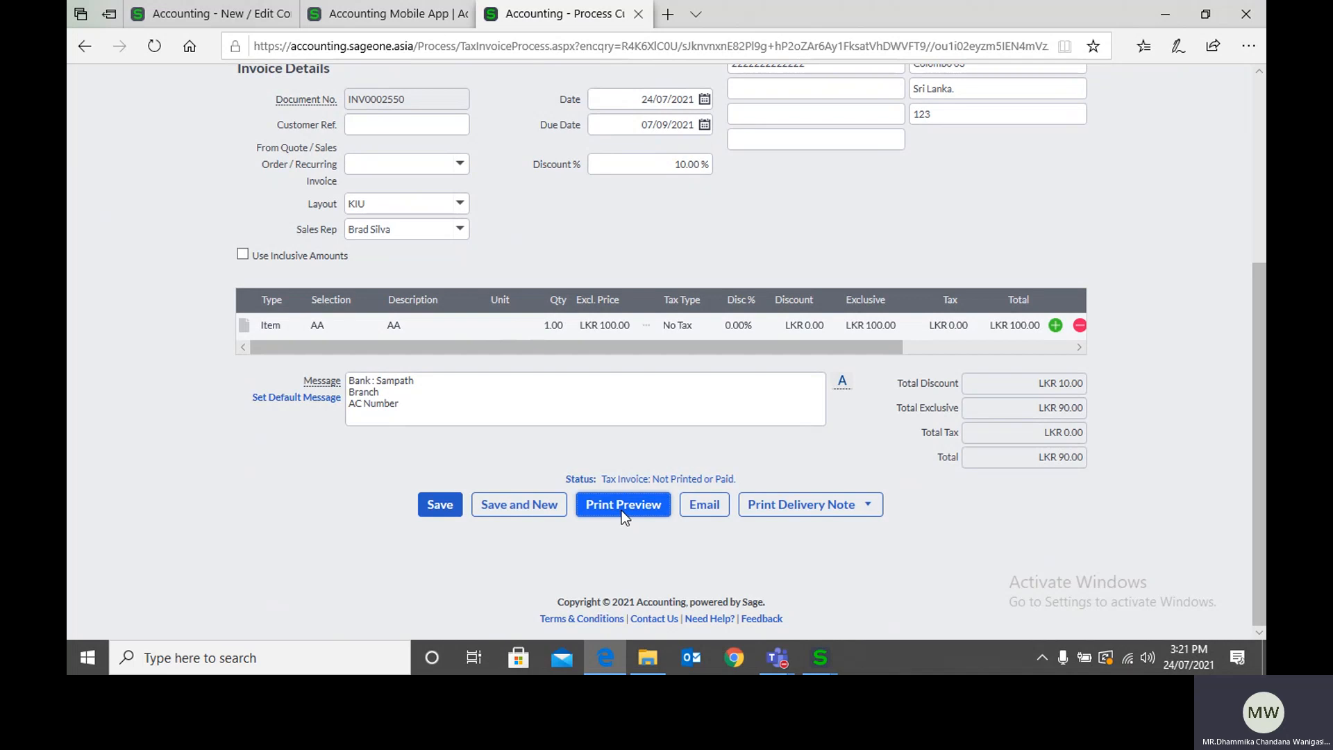
click(622, 506)
click(626, 382)
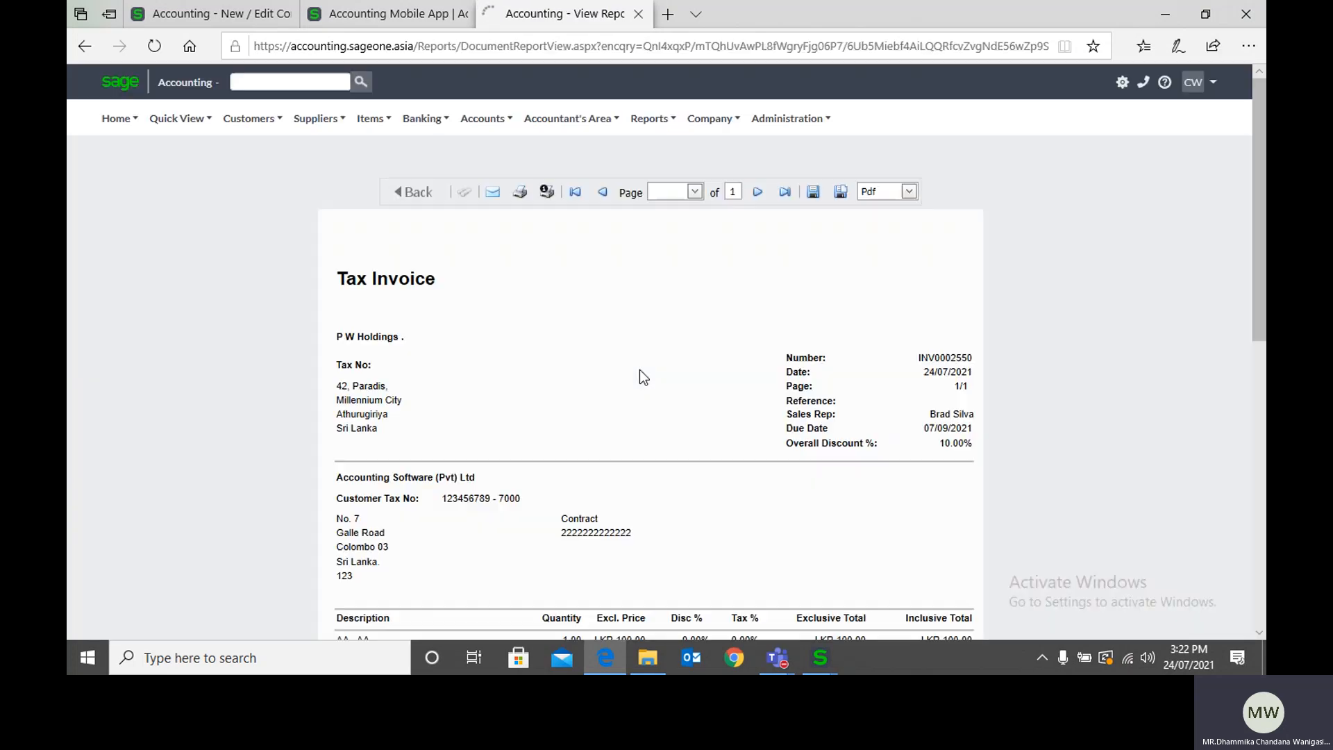
scroll(639, 370, down, 5)
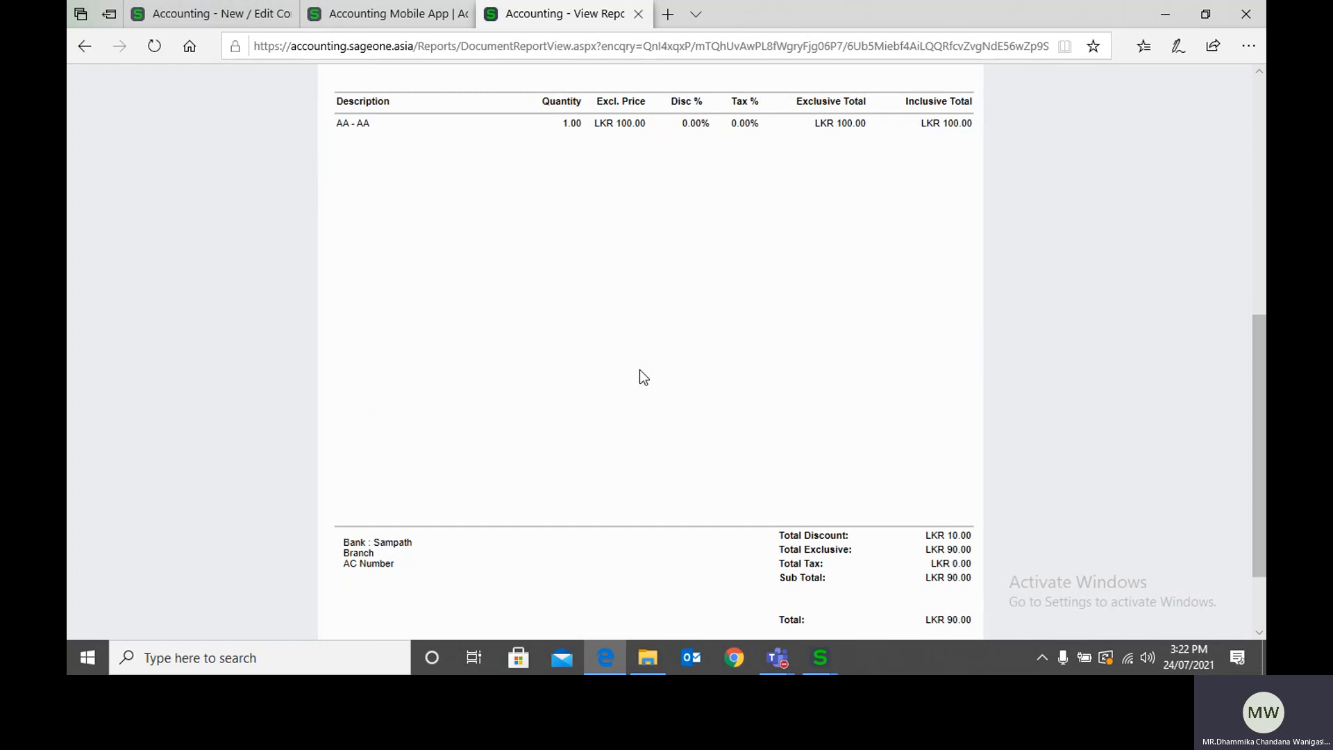
scroll(639, 370, down, 2)
scroll(639, 370, up, 8)
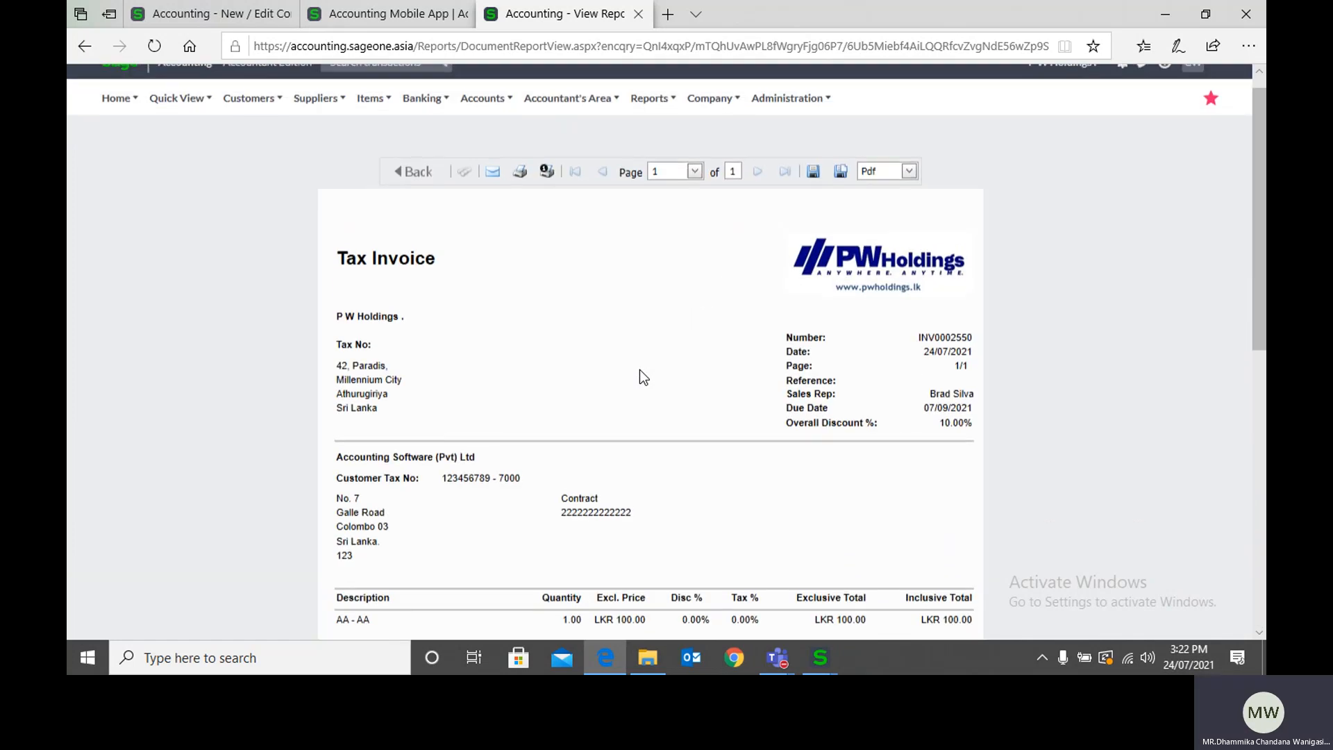
scroll(639, 370, up, 1)
Step: Go back to the invoice form and request the print preview again, accepting the exceeded credit limit
click(422, 193)
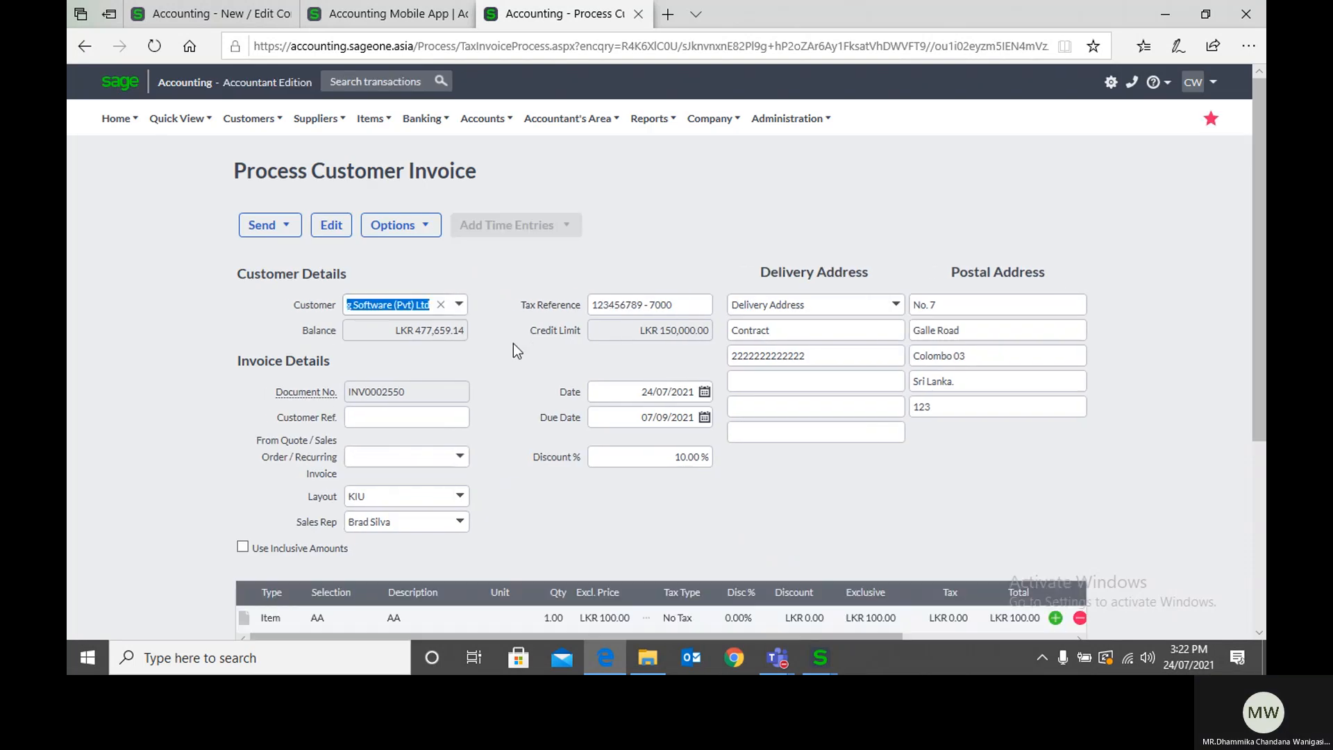
click(625, 500)
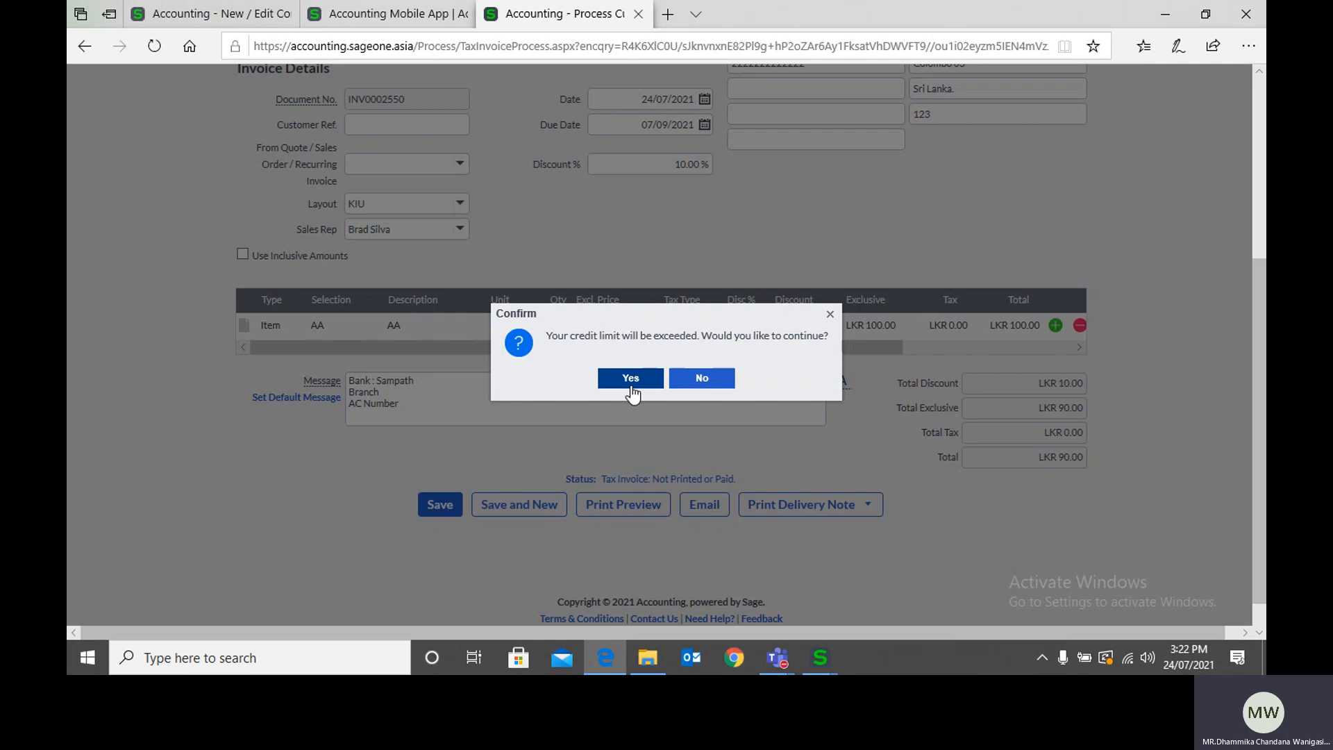
click(631, 385)
Step: Switch to the Custom Layout Designer and move the CompanyInfo1 field slightly upward in the page header
mouse_move(831, 650)
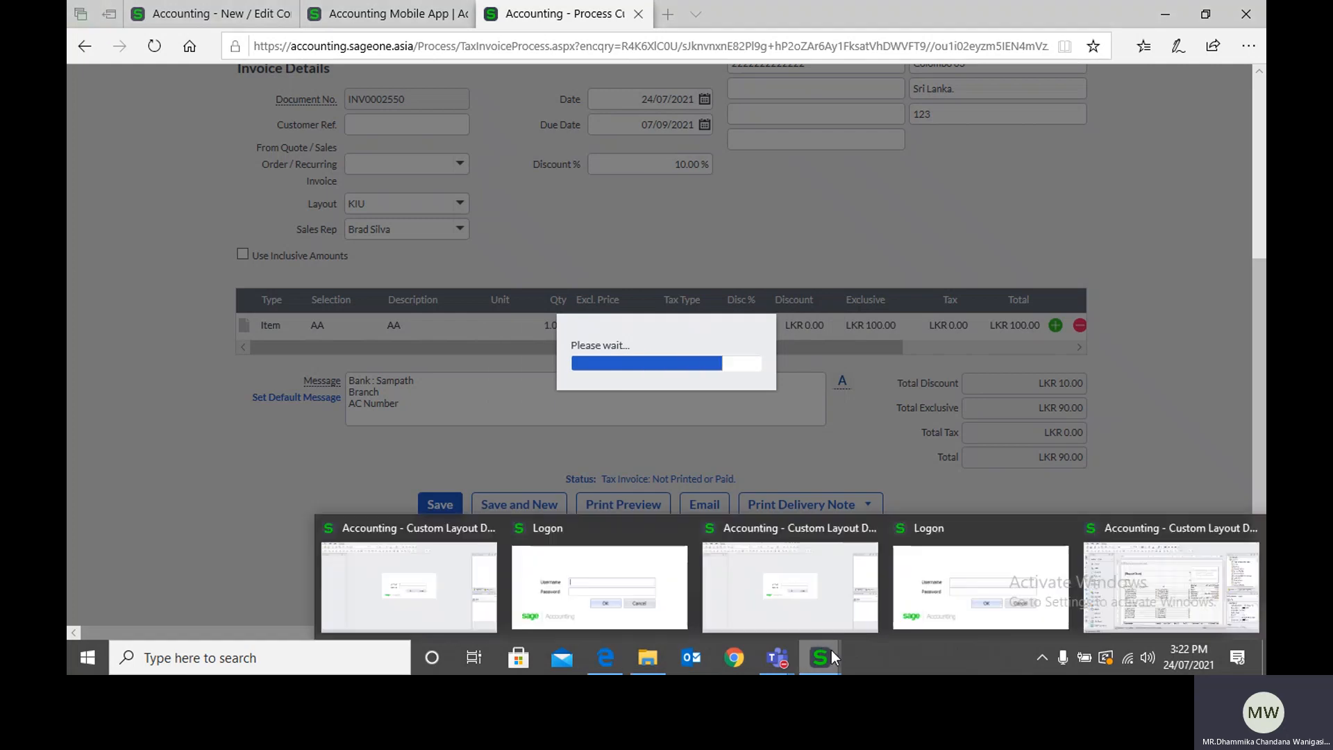
click(1156, 579)
click(700, 342)
drag(701, 342, 700, 336)
Step: Move the company logo to the page header's upper left corner and shorten the ReportText field from its left edge to clear it
click(847, 267)
drag(848, 269, 556, 236)
click(586, 243)
click(393, 286)
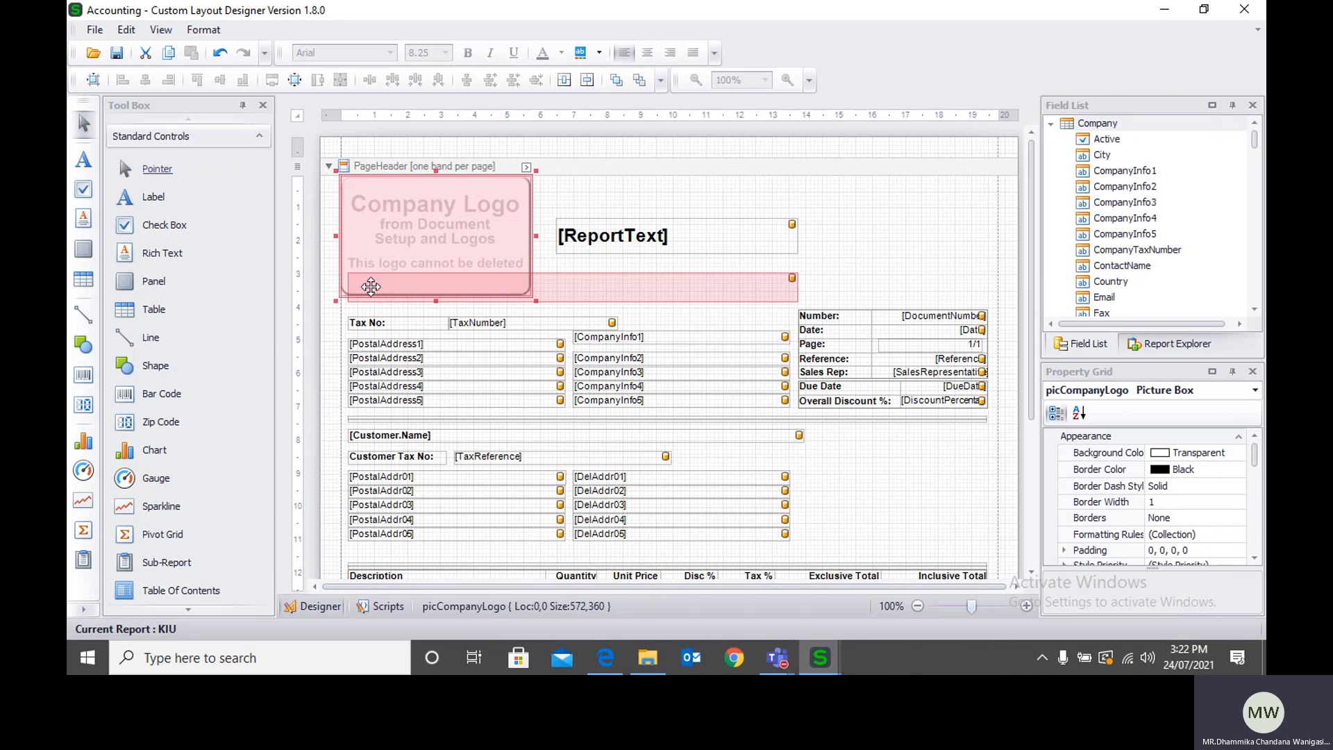
Step: Shorten the company Name field from its left edge to clear the logo, and move the ReportText field to about 1155,56 in the header
click(678, 289)
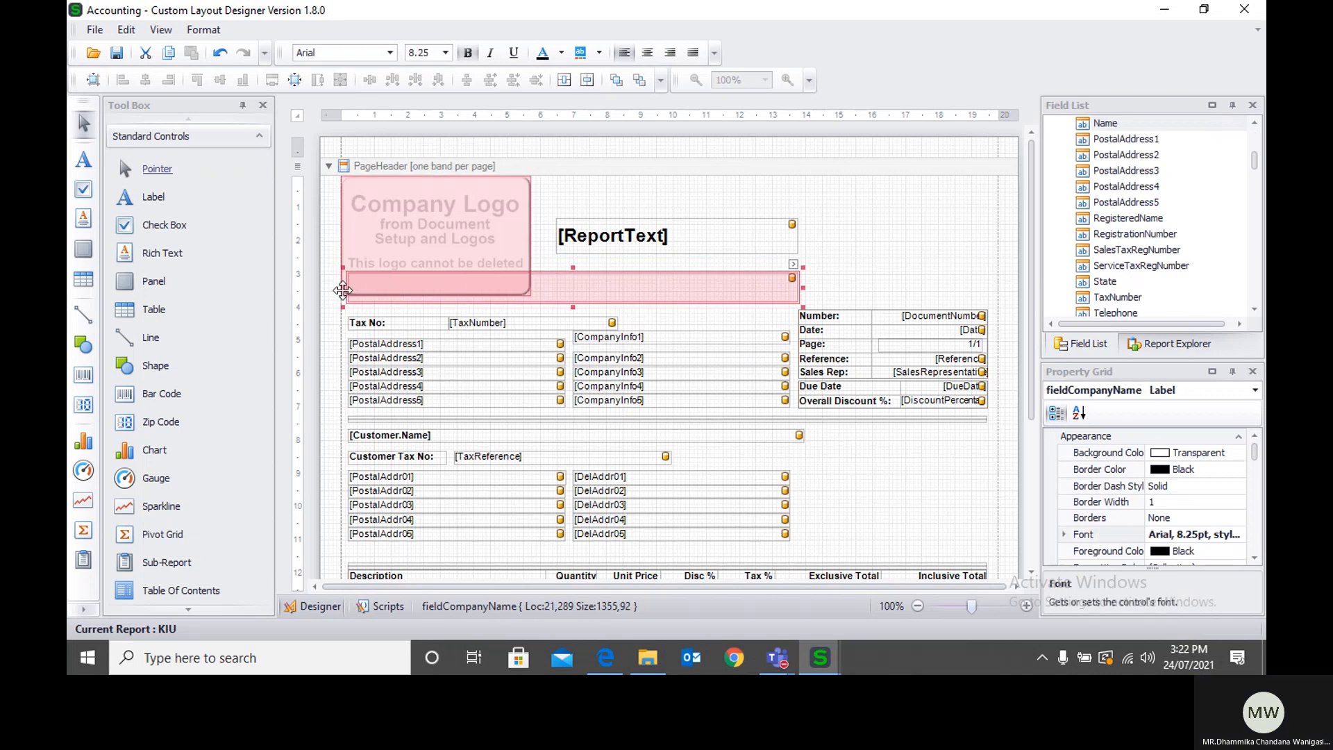
drag(343, 291, 556, 289)
drag(646, 243, 811, 218)
scroll(848, 274, down, 3)
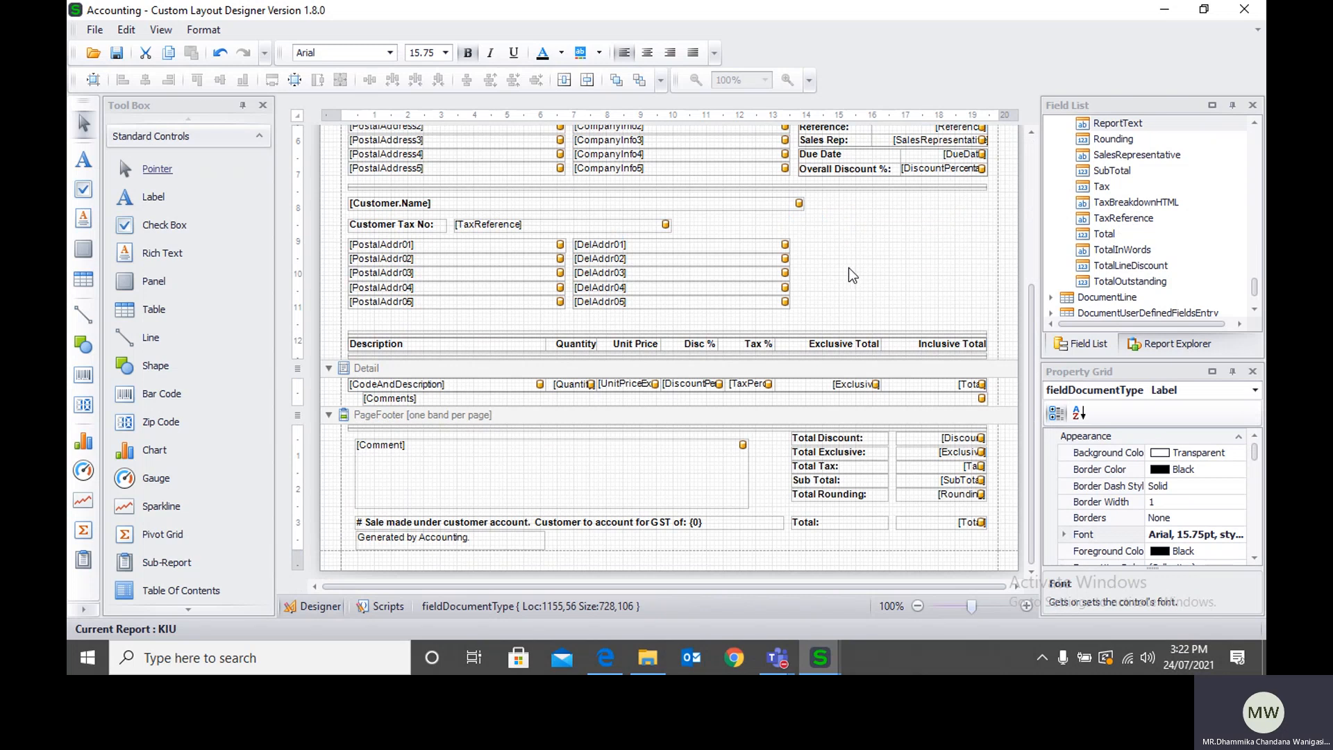
scroll(853, 276, up, 3)
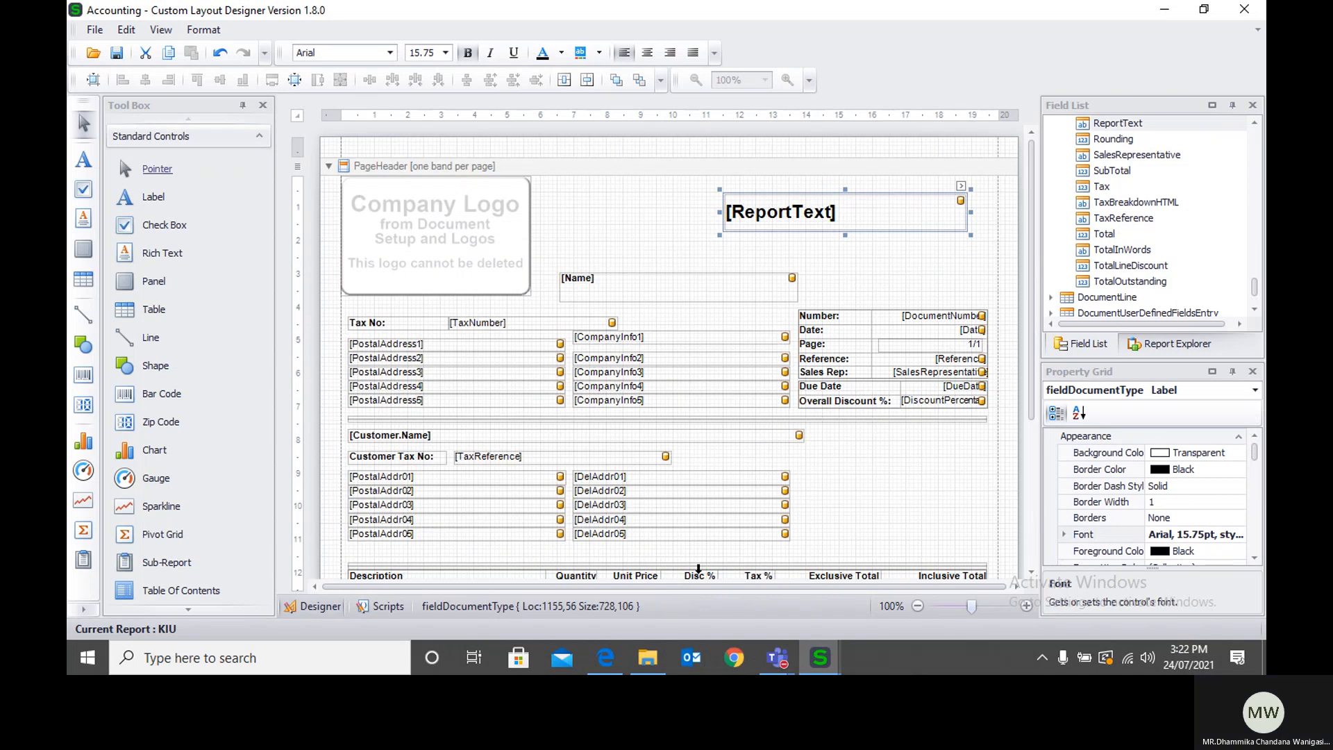
Step: Switch to the browser's Company Settings page and show the Invoice and Statement Layouts under Documents and Statements
click(607, 660)
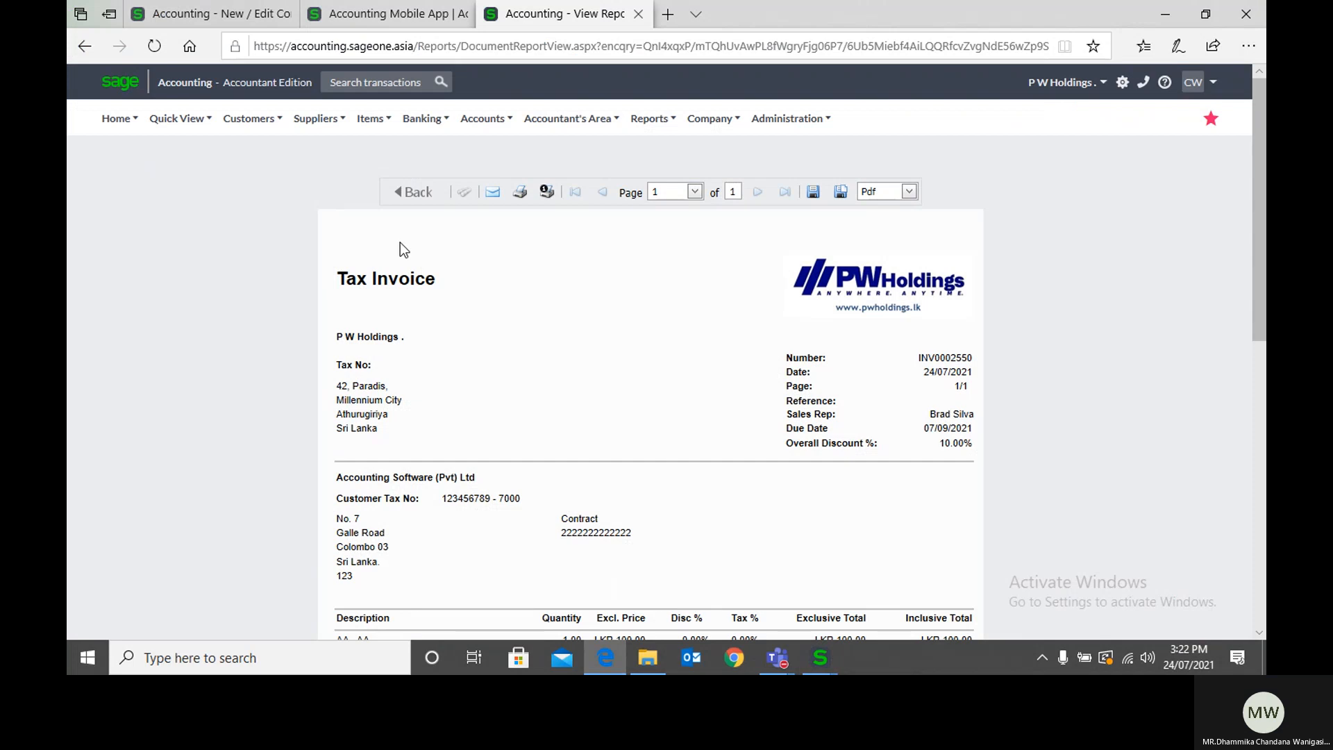
click(259, 29)
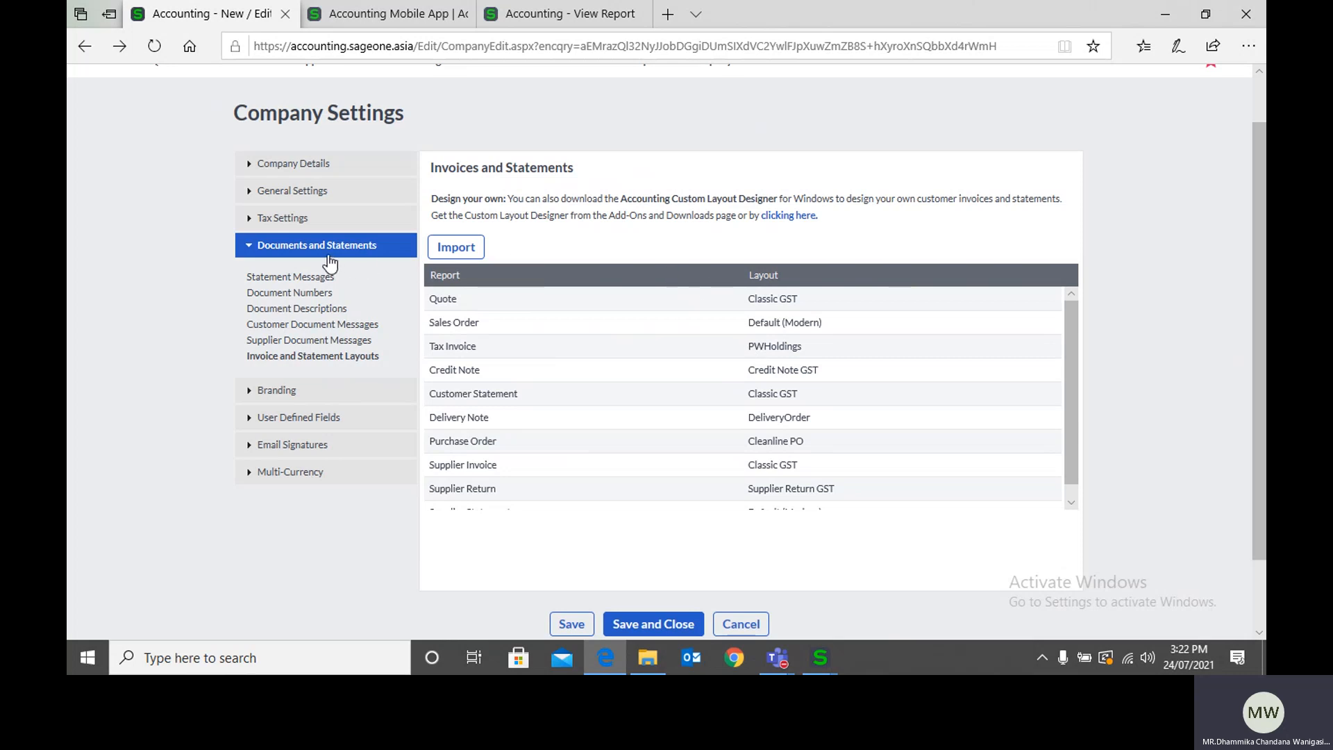
scroll(759, 185, up, 2)
mouse_move(713, 119)
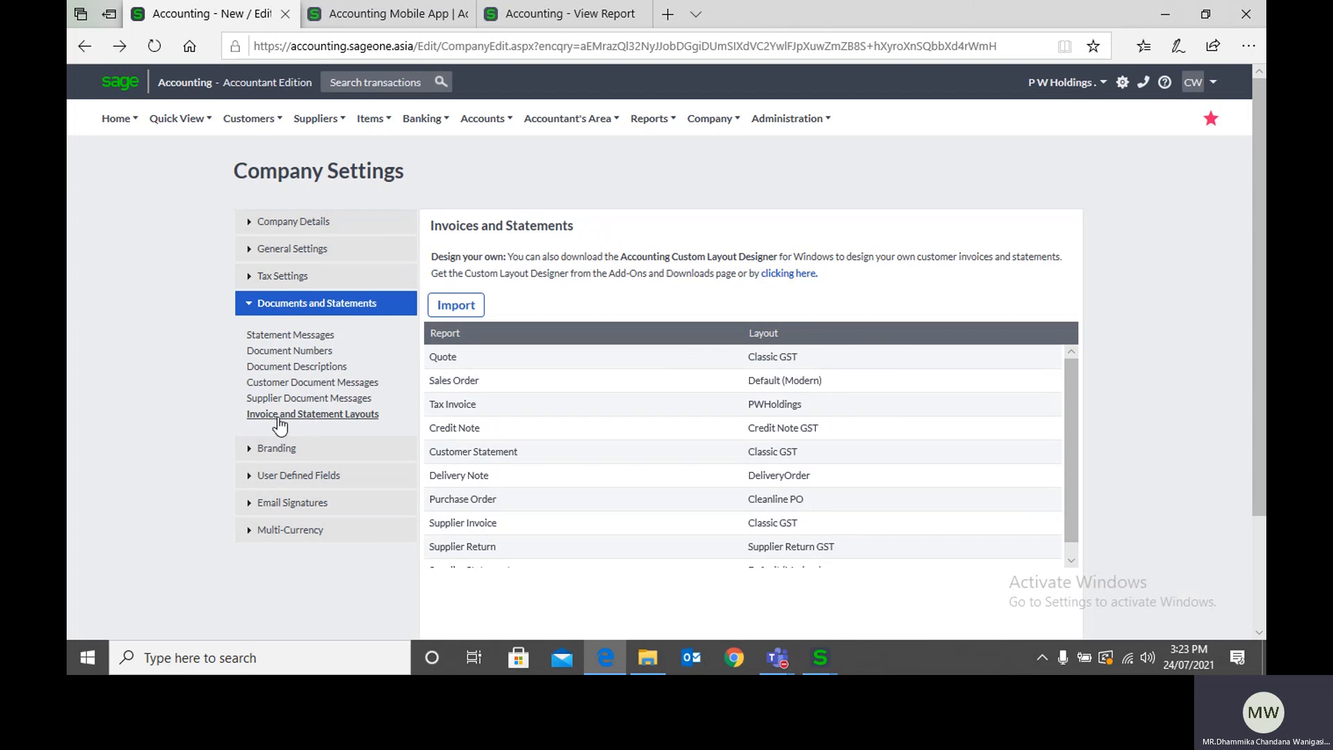
click(346, 417)
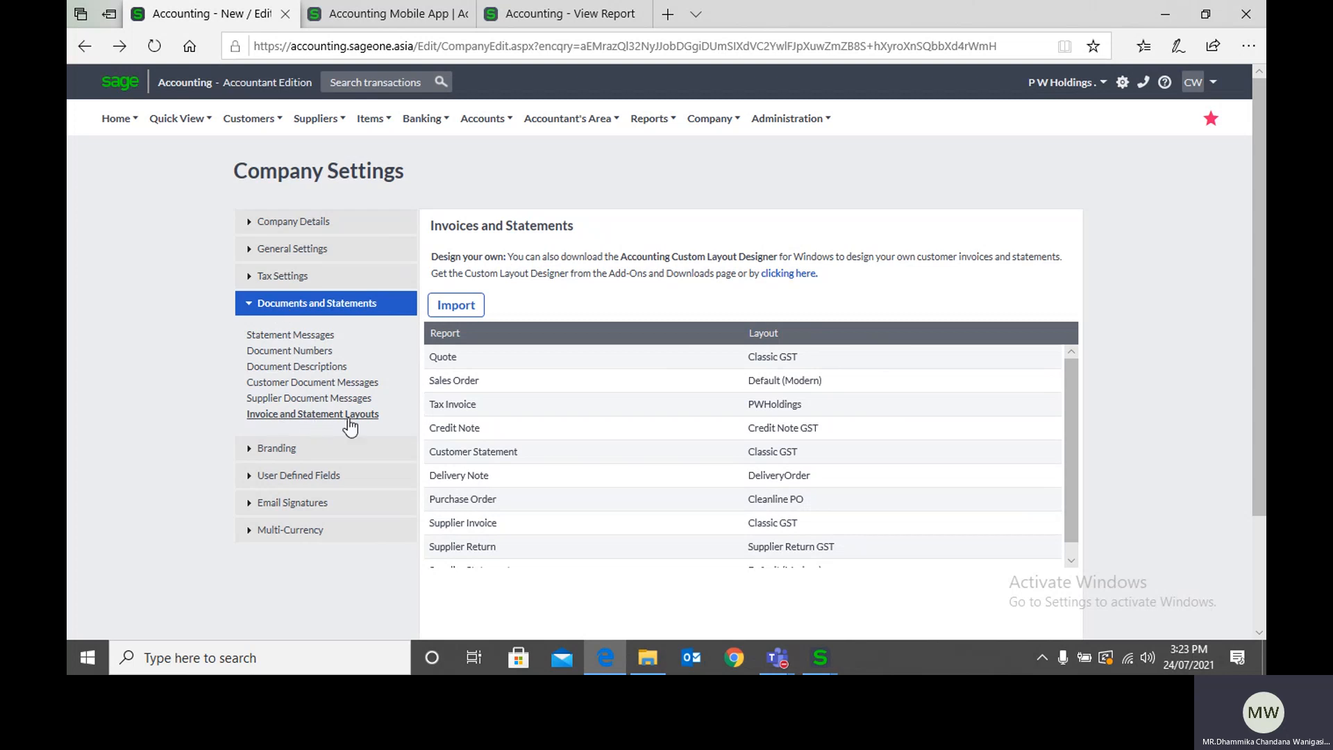
Step: Show the Custom Layout Designer download under Desktop Add-Ons and Downloads from the layouts link, and return to Company Settings
click(790, 274)
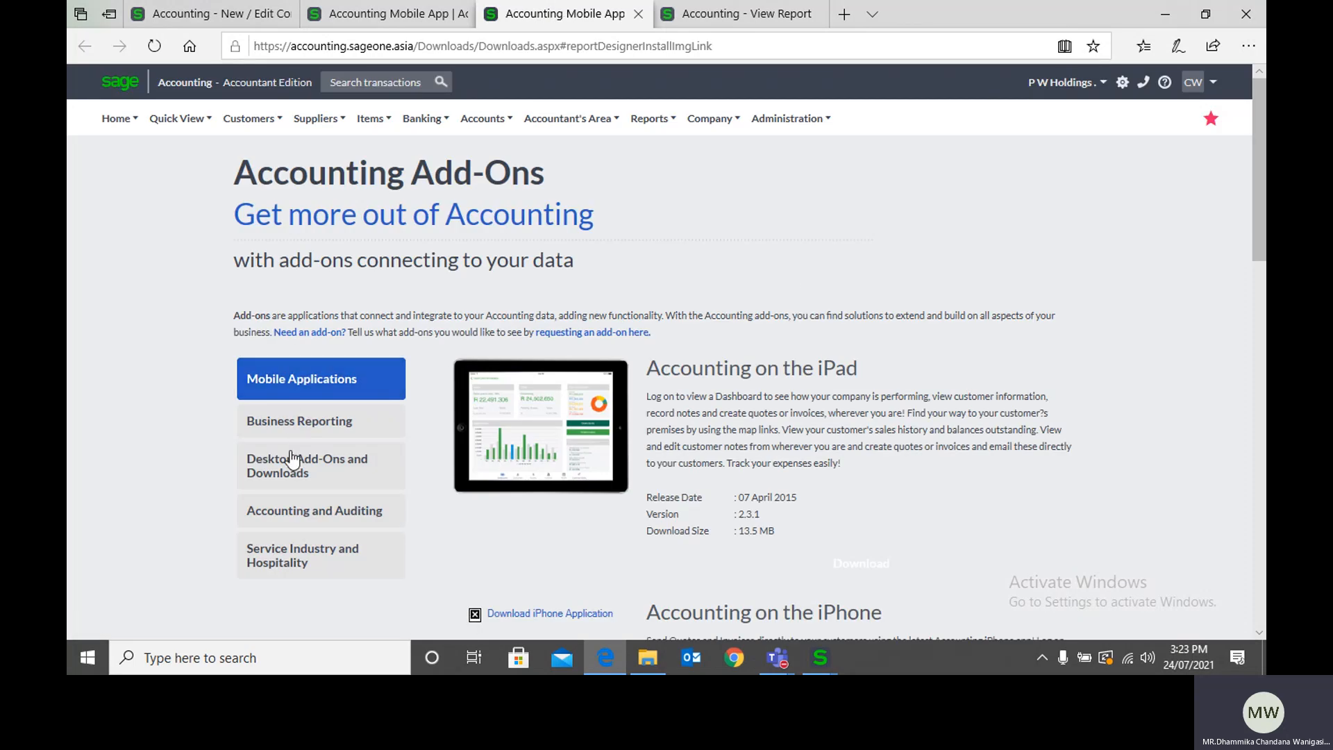
click(327, 481)
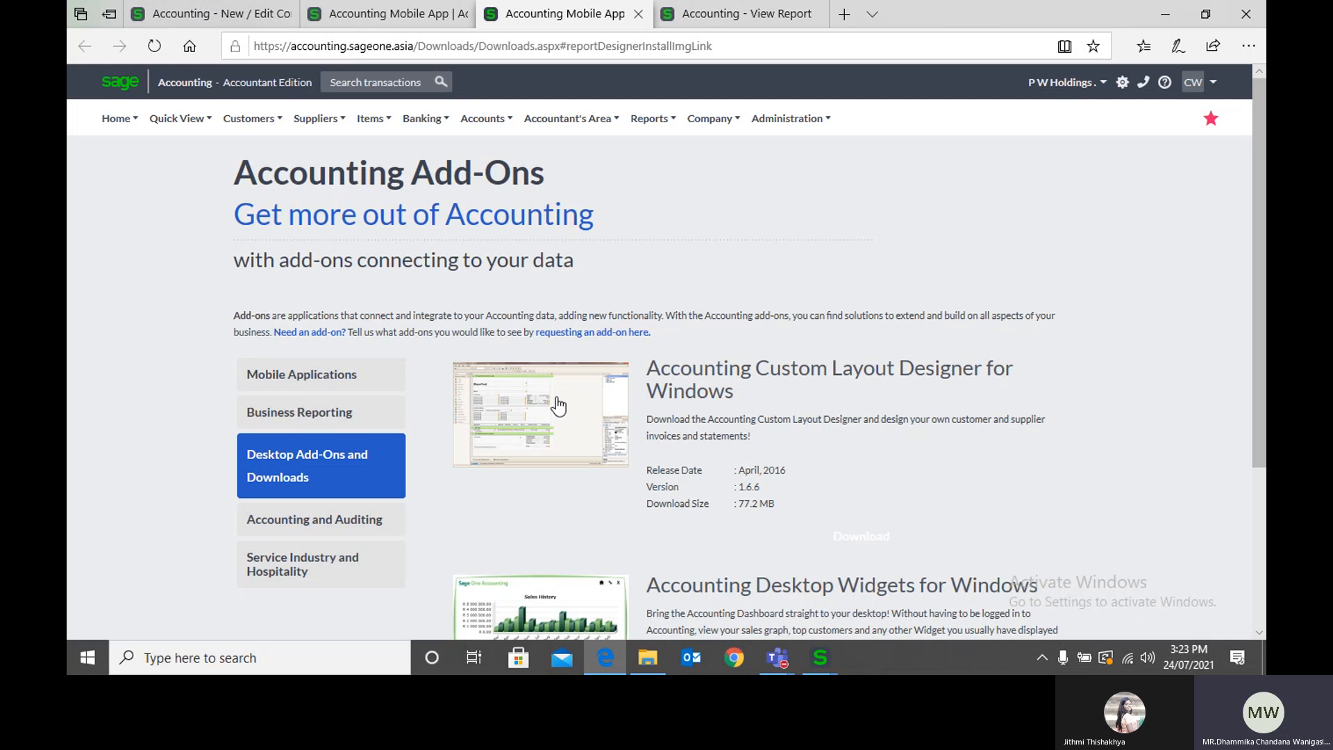
scroll(559, 406, down, 3)
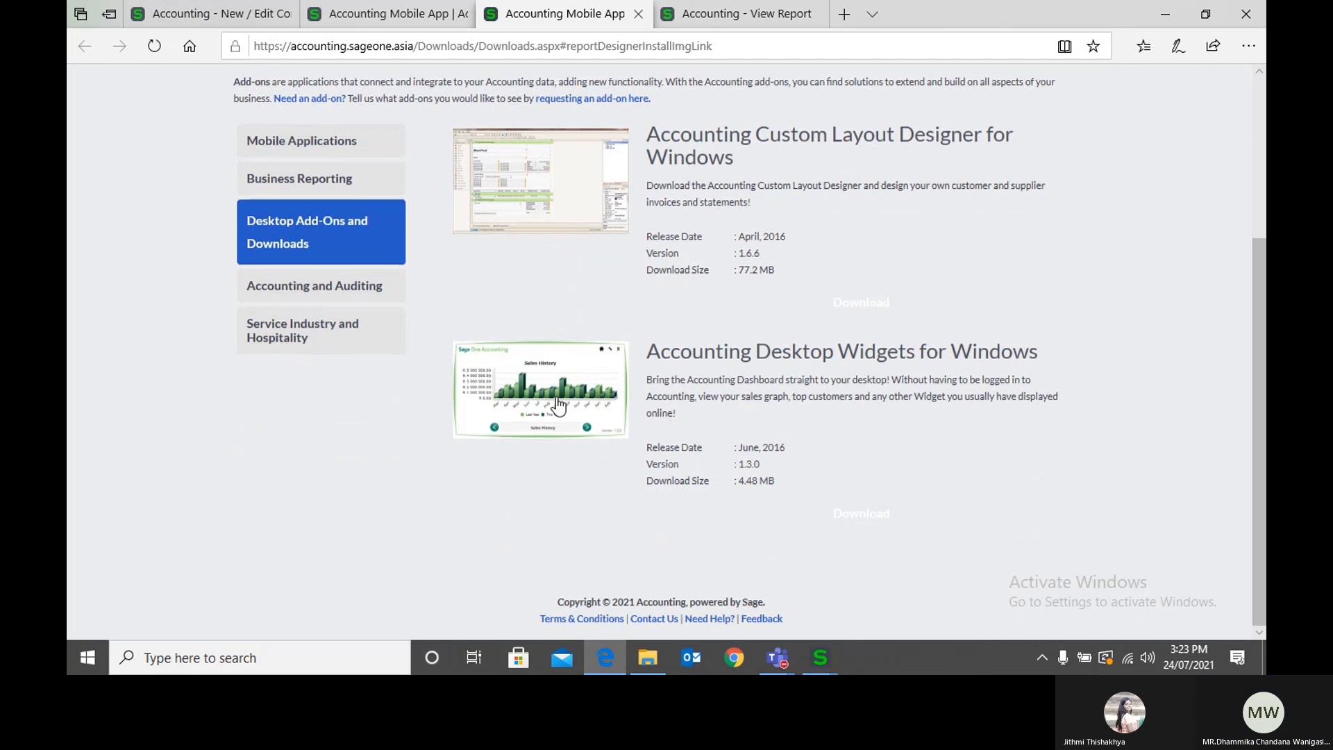
scroll(559, 406, up, 2)
scroll(559, 406, up, 2)
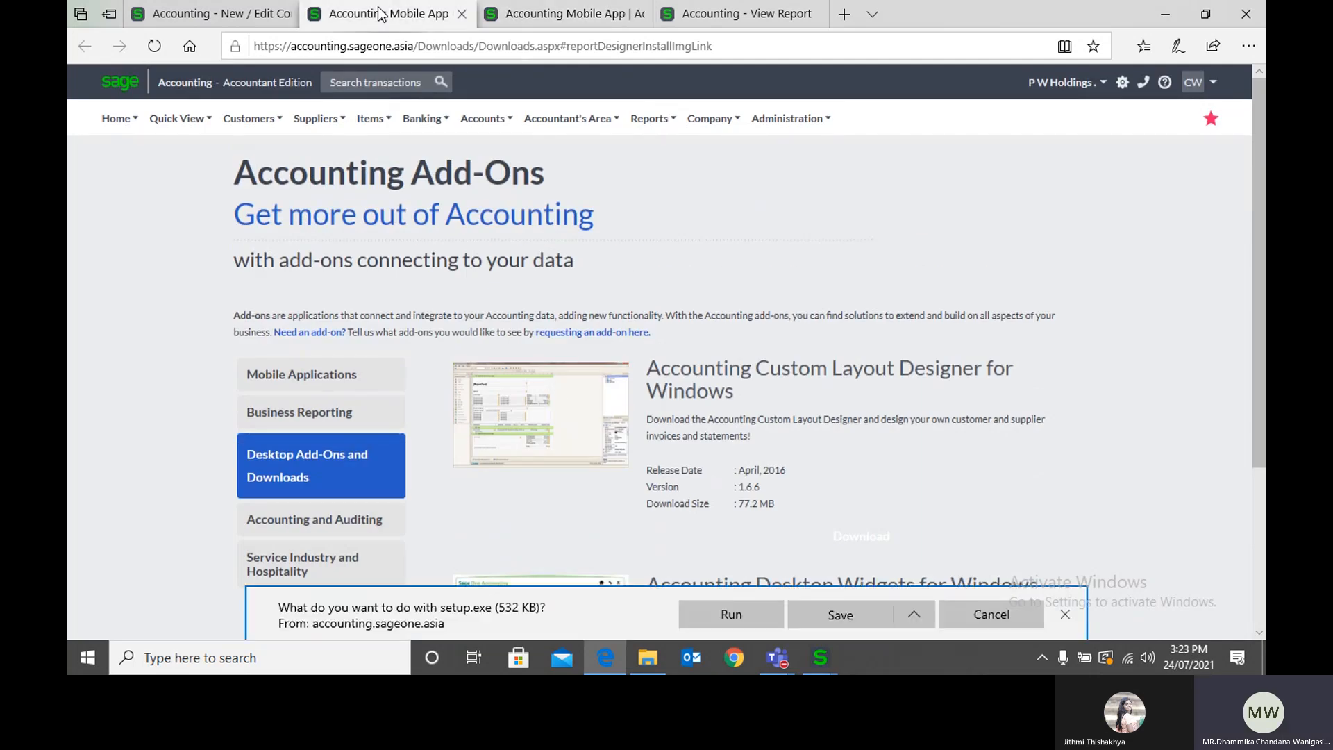
click(240, 18)
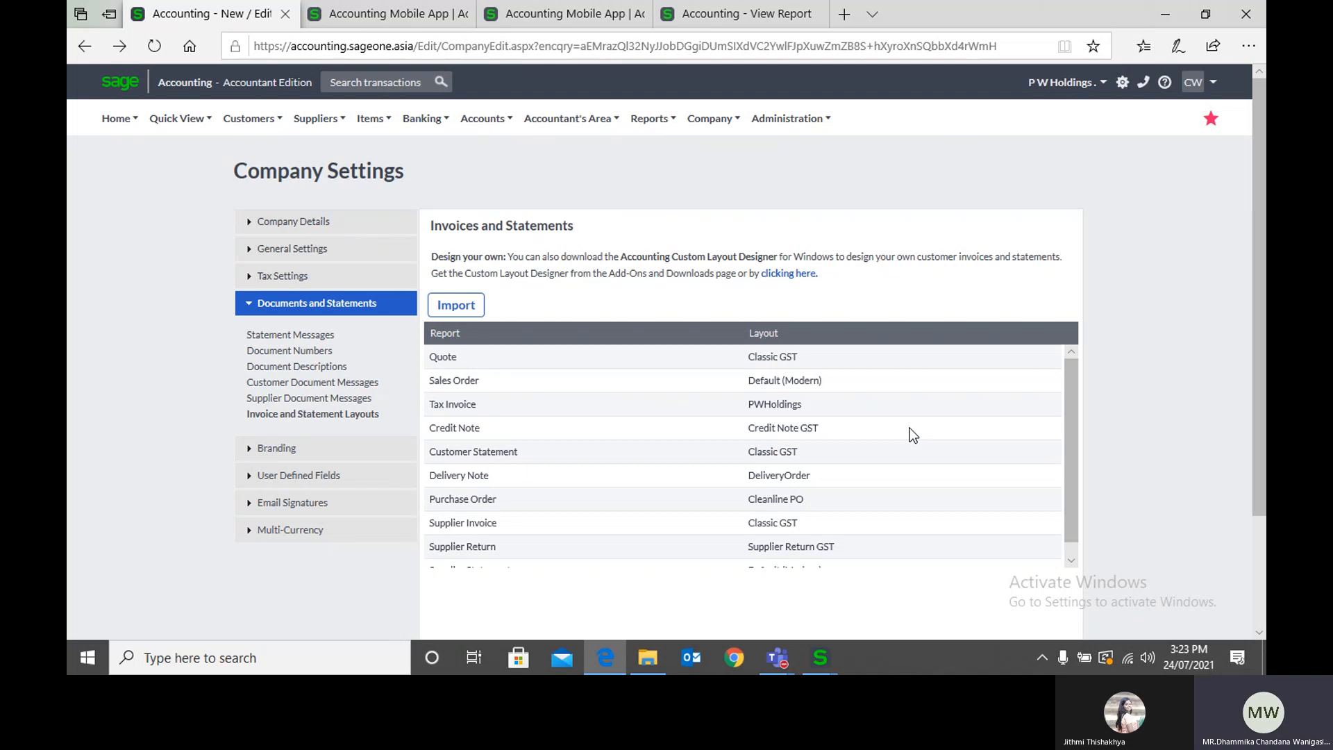
Step: Check the Session 02 - CBA meeting window in Microsoft Teams and minimize it
mouse_move(784, 656)
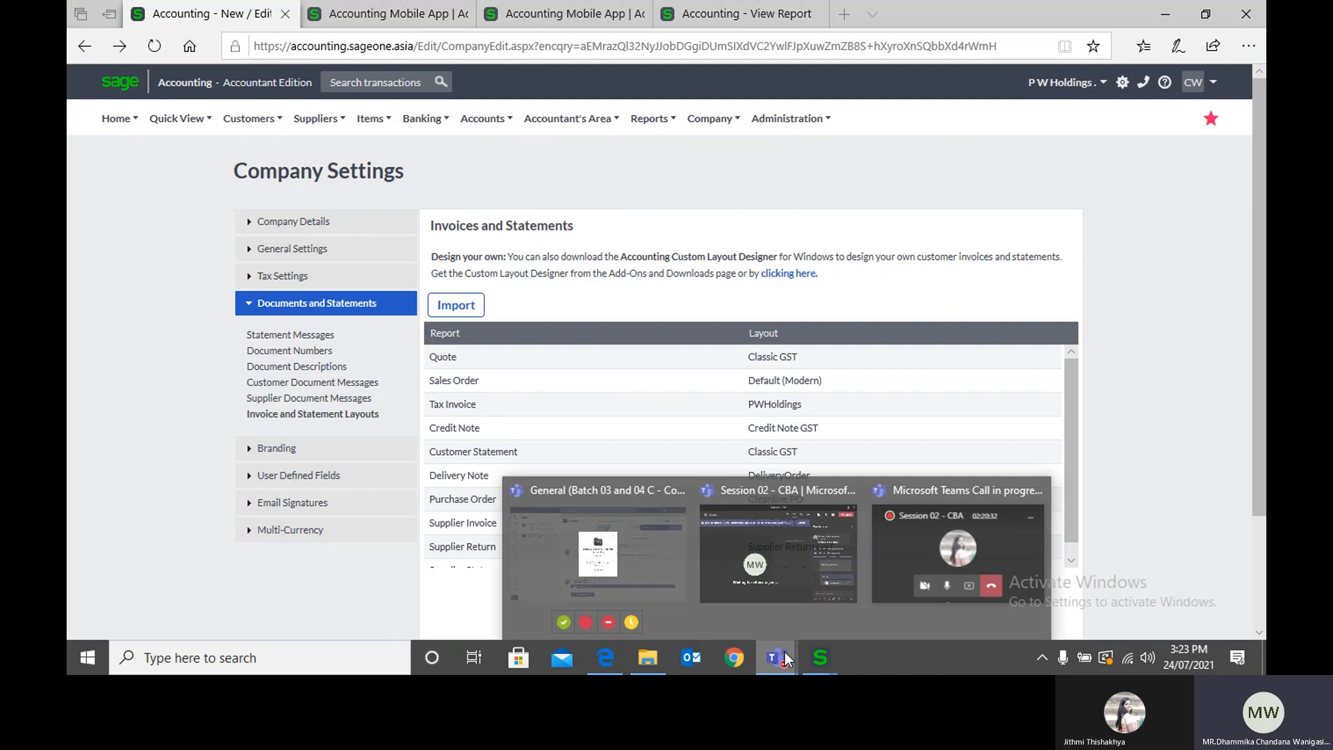
click(754, 556)
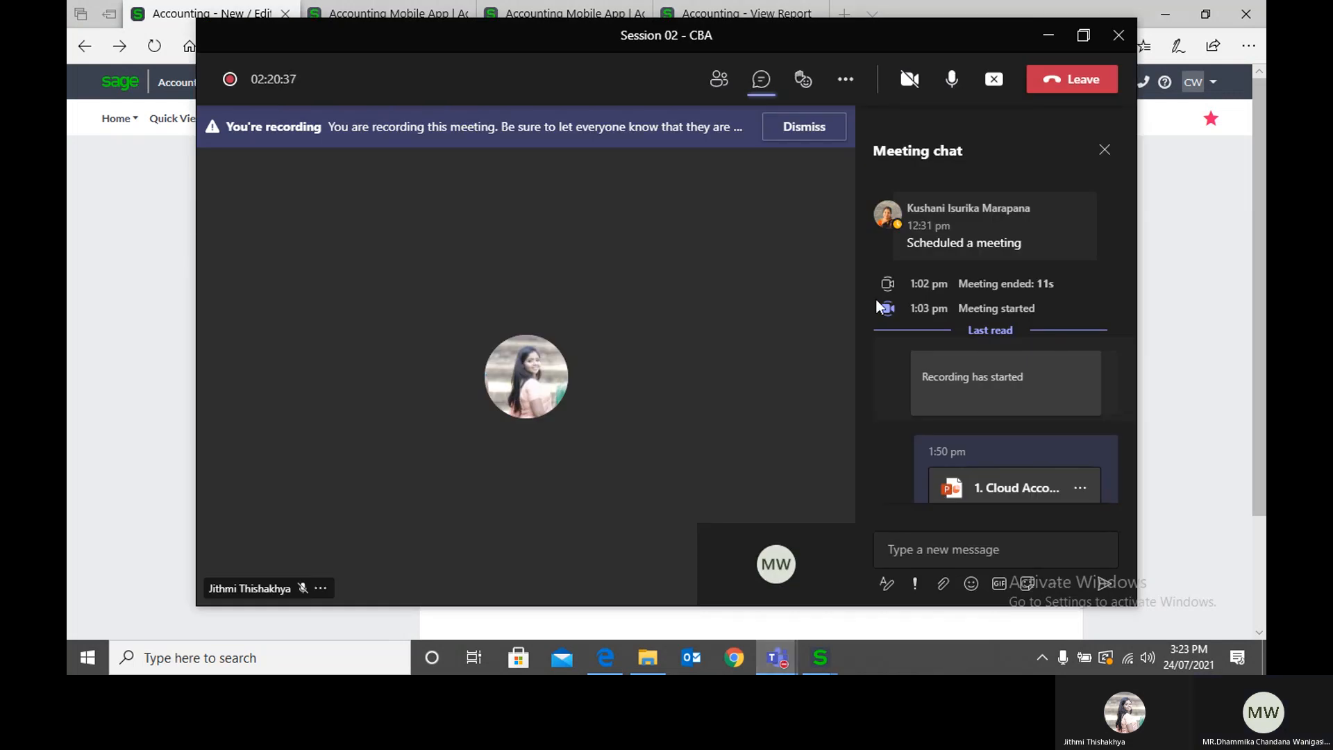
click(1049, 35)
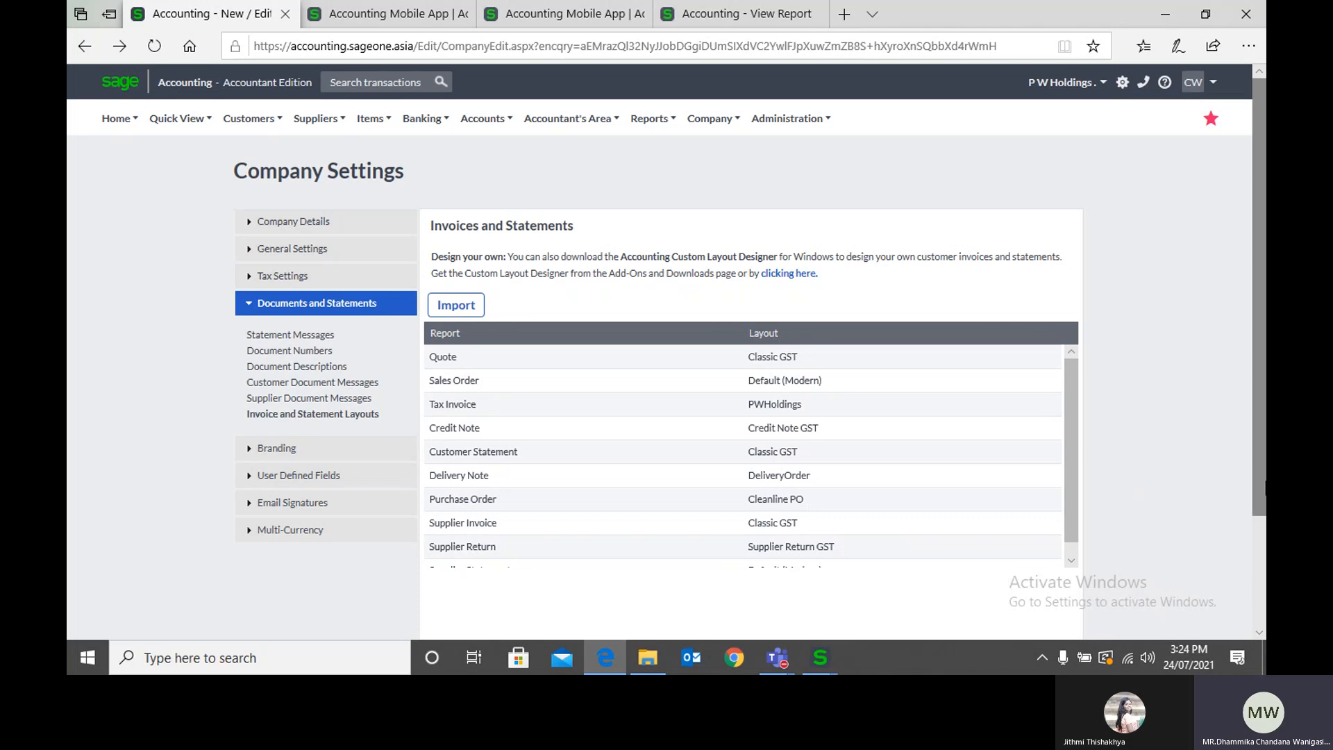
mouse_move(764, 655)
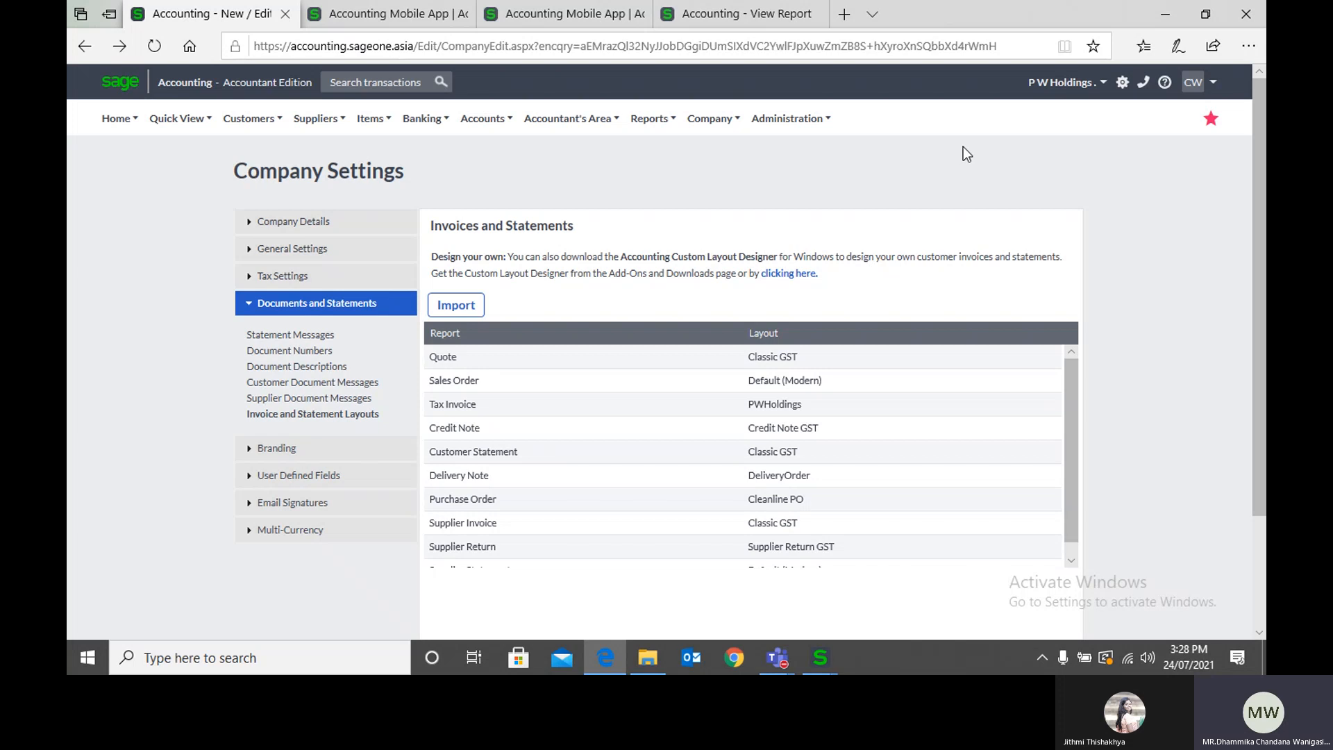
Step: Review the full list of invoice and statement layouts and show the Branding settings for the company logo
scroll(729, 233, down, 2)
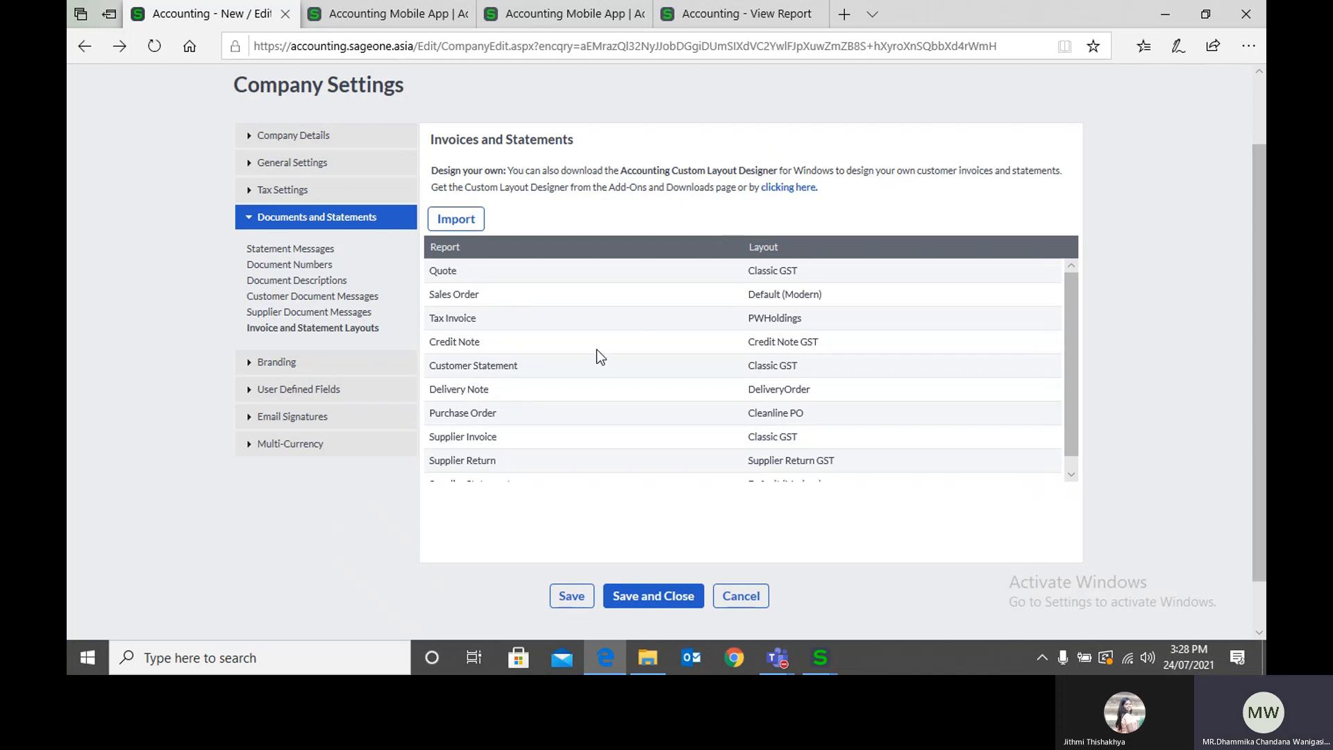
scroll(597, 349, down, 1)
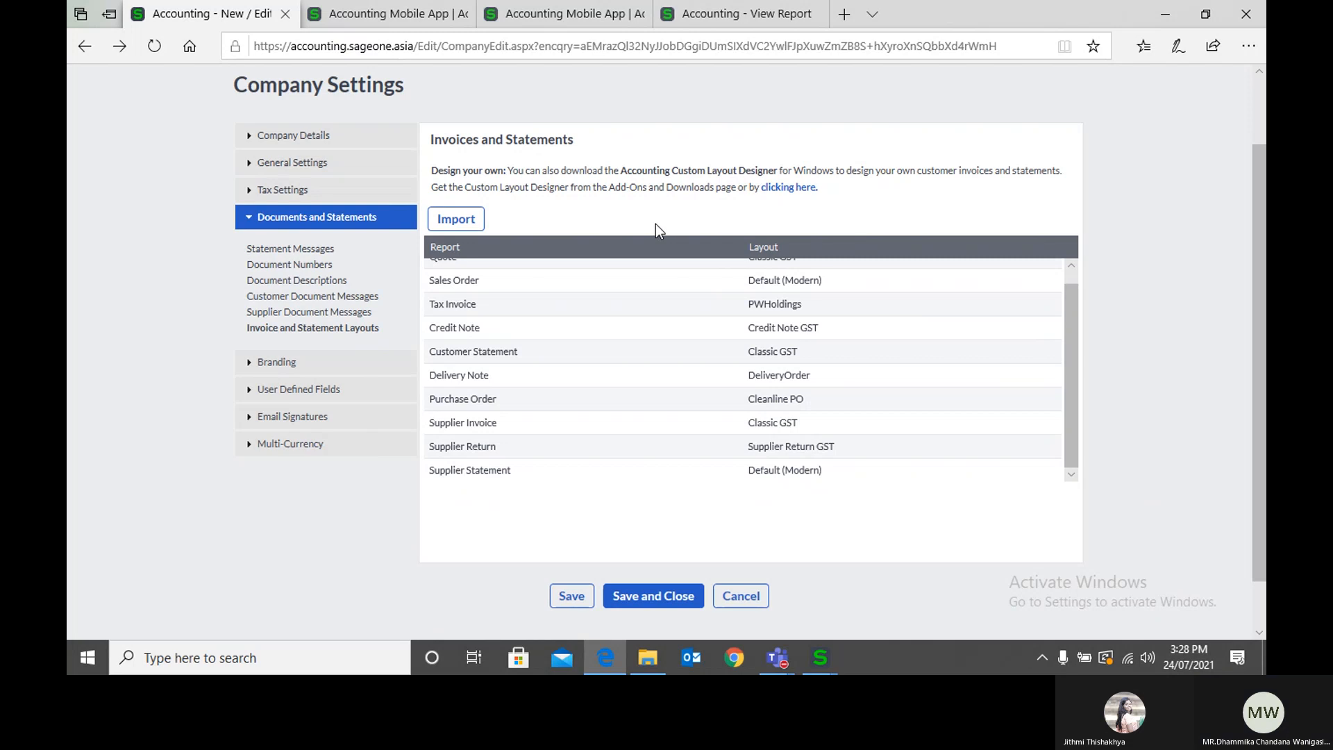
click(346, 375)
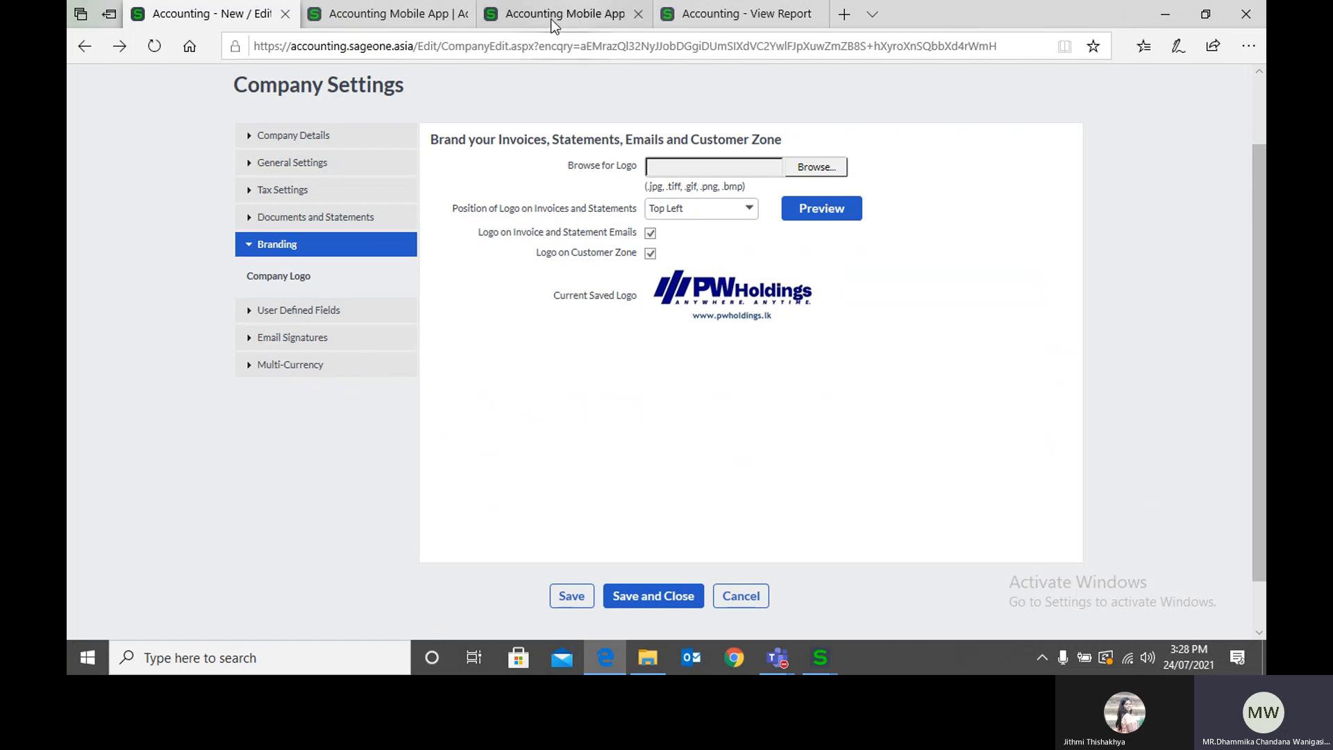
Step: Open Customer Tax Invoices in the Add-Ons browser tab, dismiss the setup.exe download, and preview the latest AAT Sri Lanka invoice
click(423, 24)
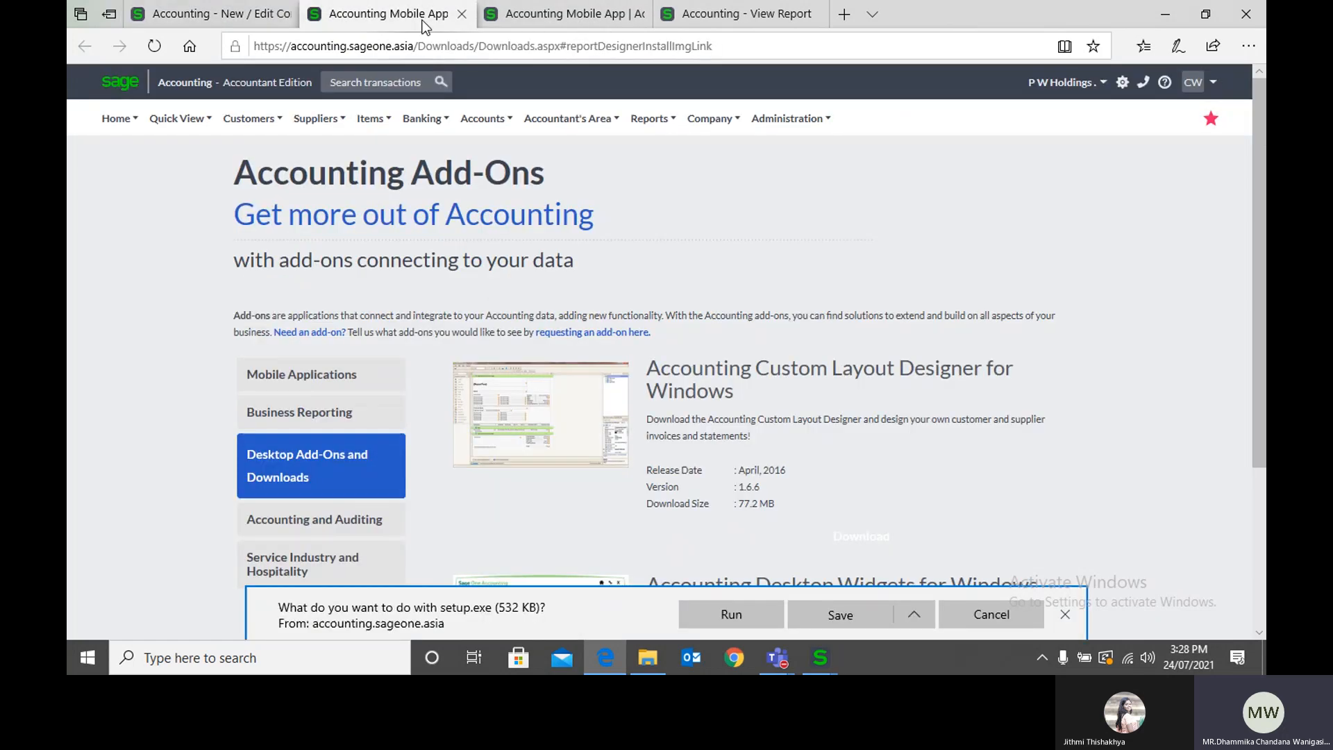
mouse_move(240, 201)
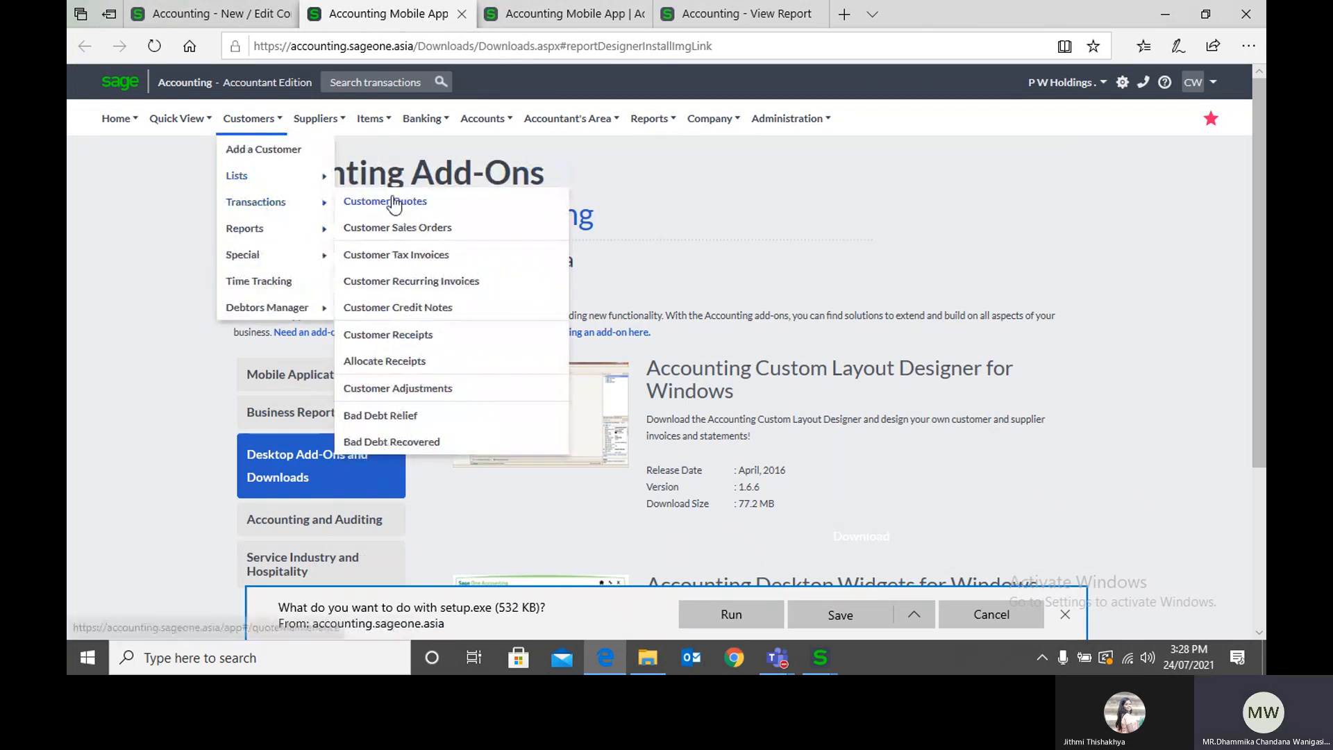
click(405, 253)
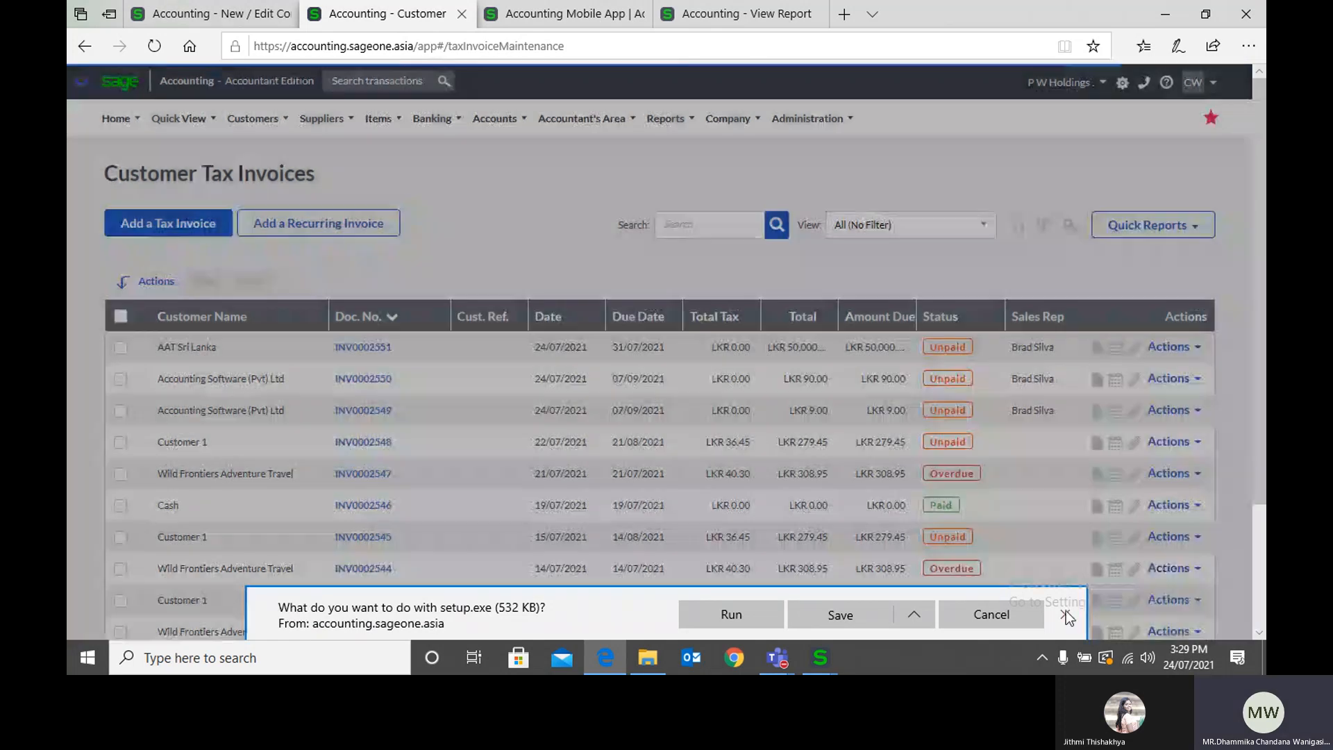
click(1065, 613)
click(1169, 347)
click(1140, 373)
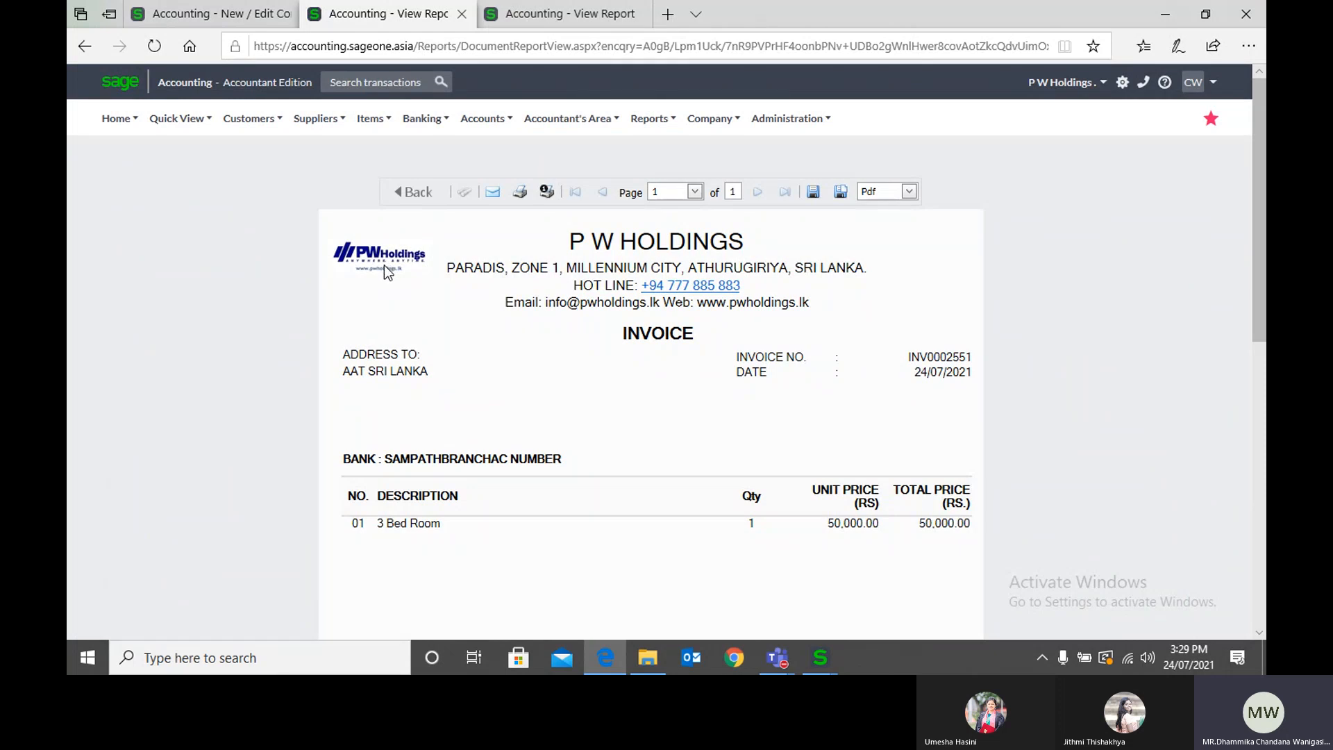
Step: Return to the Branding settings, view the logo position options, and preview the logo on the sample classic invoice layout
click(209, 14)
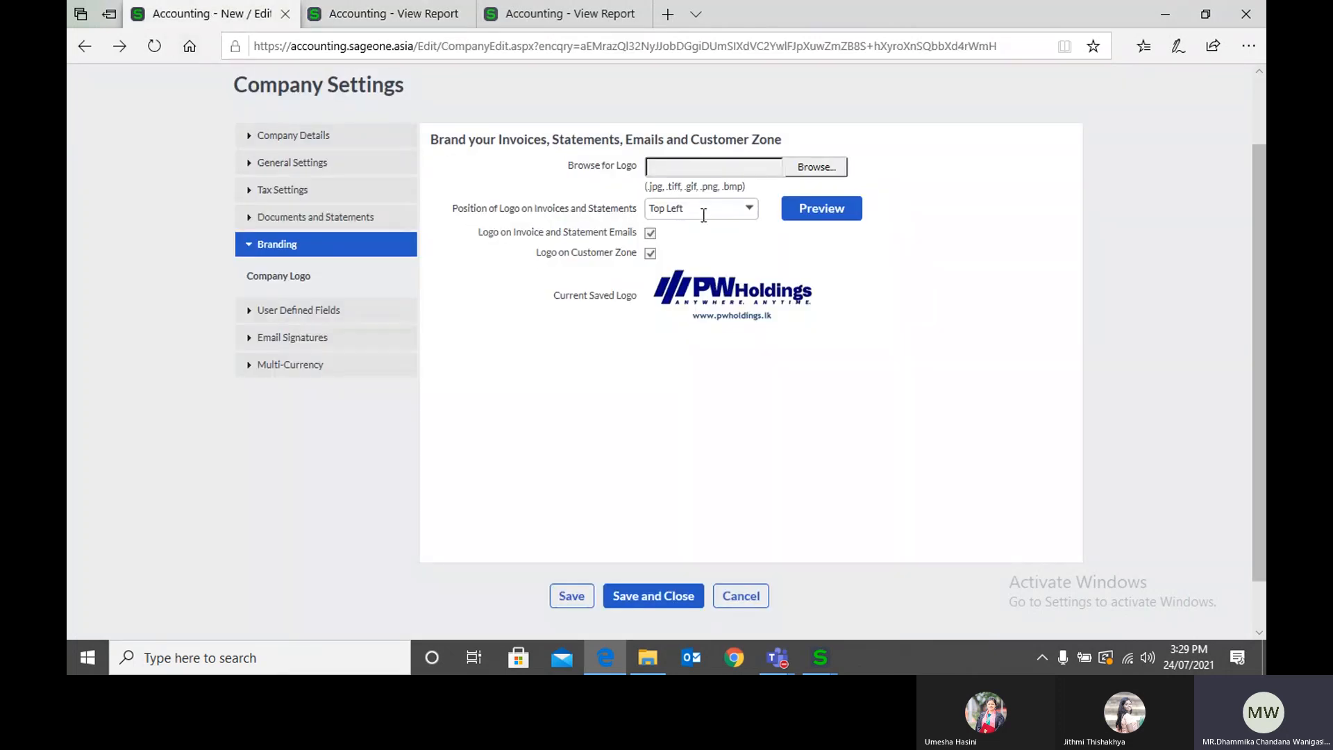
click(751, 209)
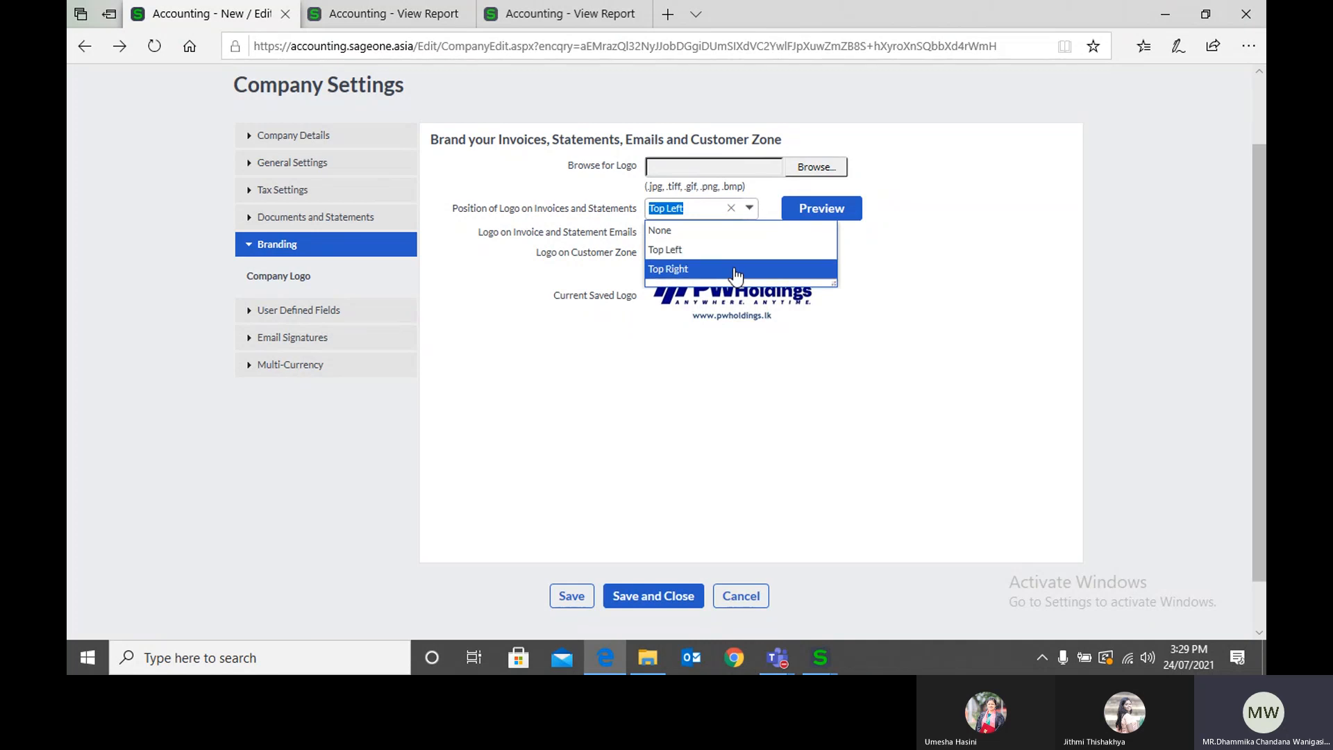
click(892, 271)
click(820, 219)
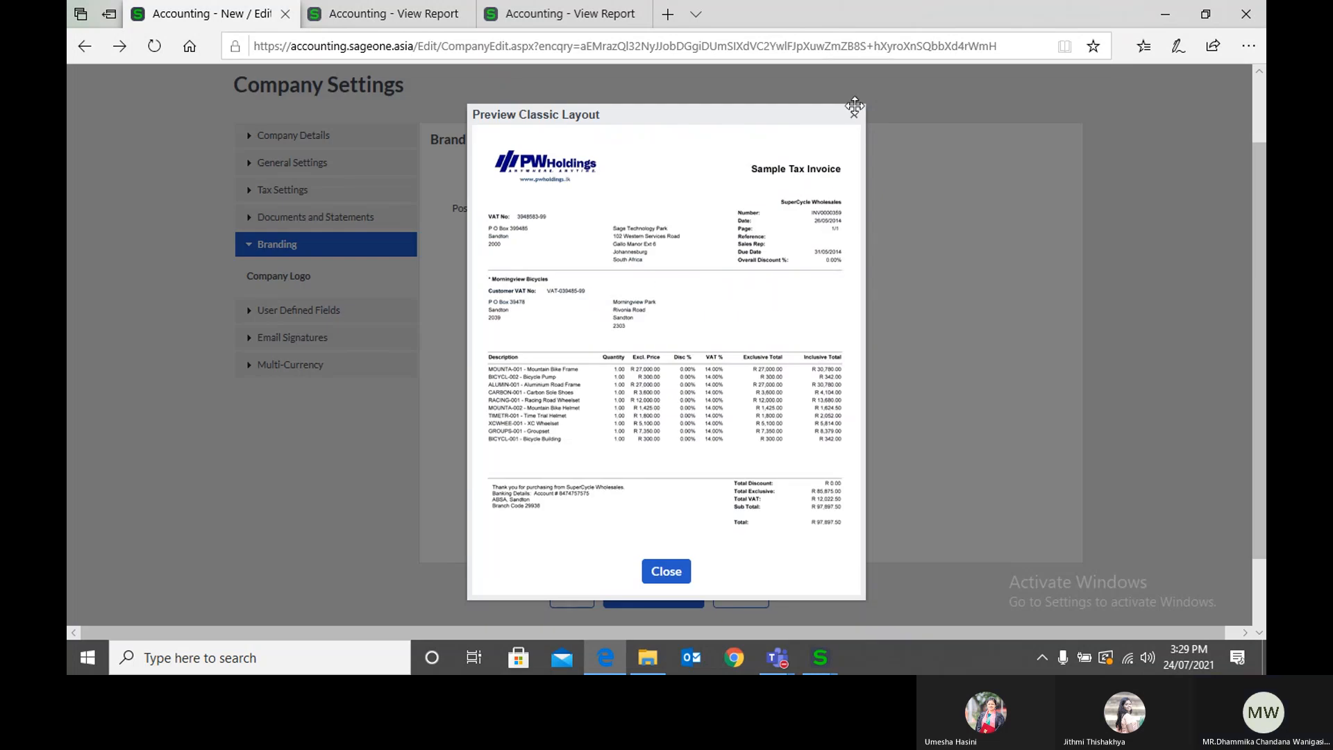
click(854, 113)
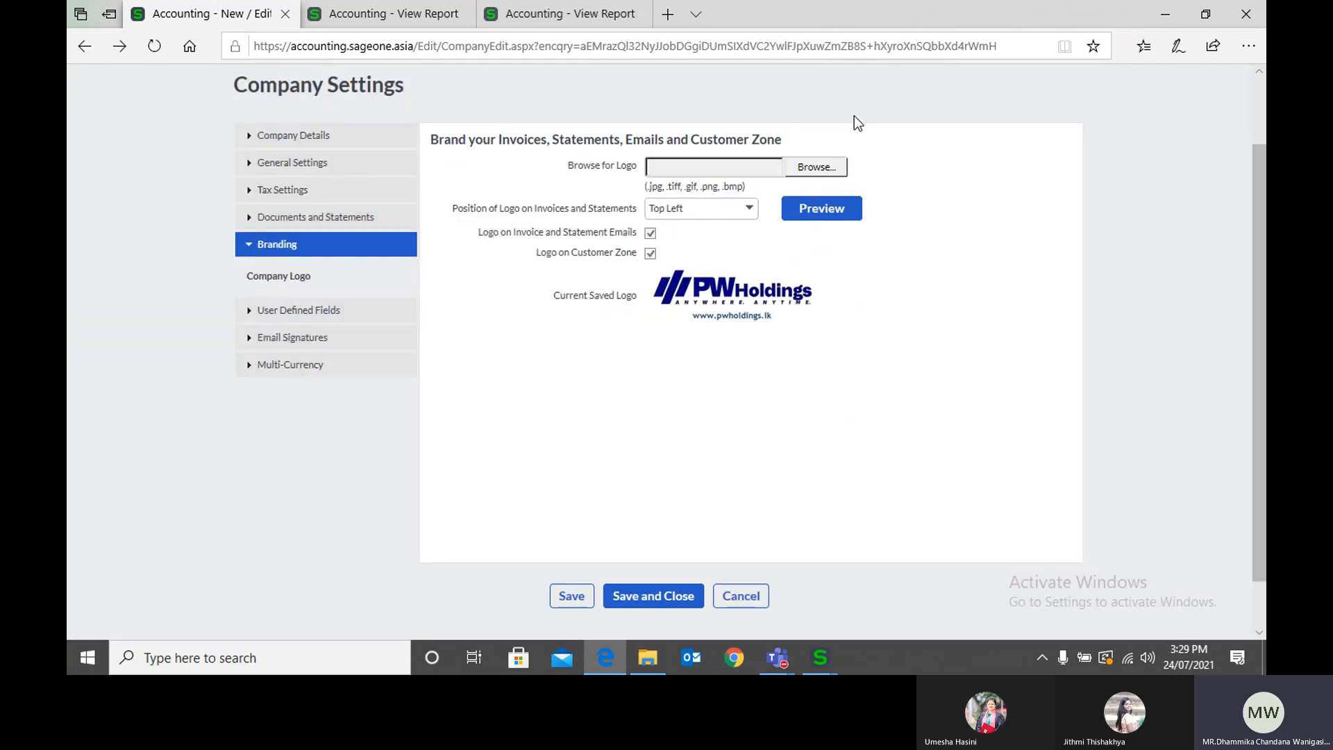
click(819, 220)
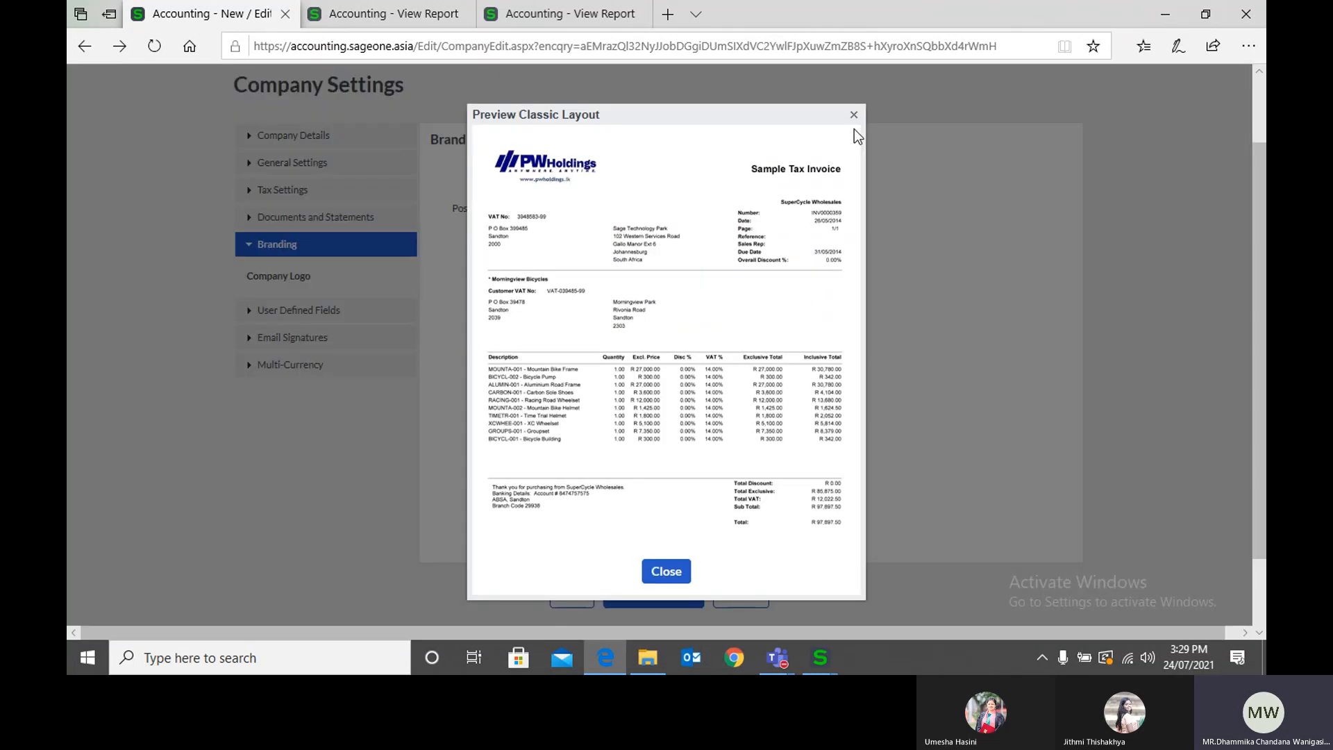
click(854, 113)
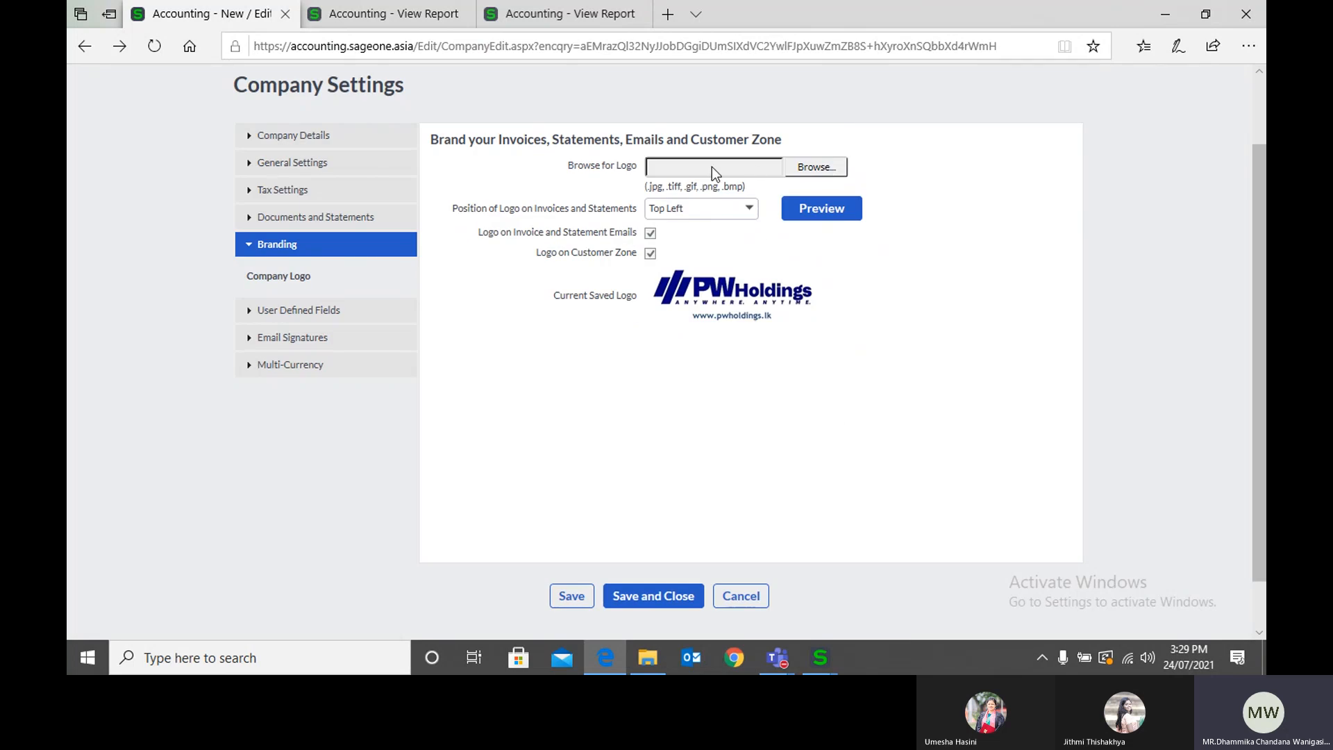
Step: Show the file chooser for a company logo and the logo position options, cancelling without choosing a file or position
click(826, 172)
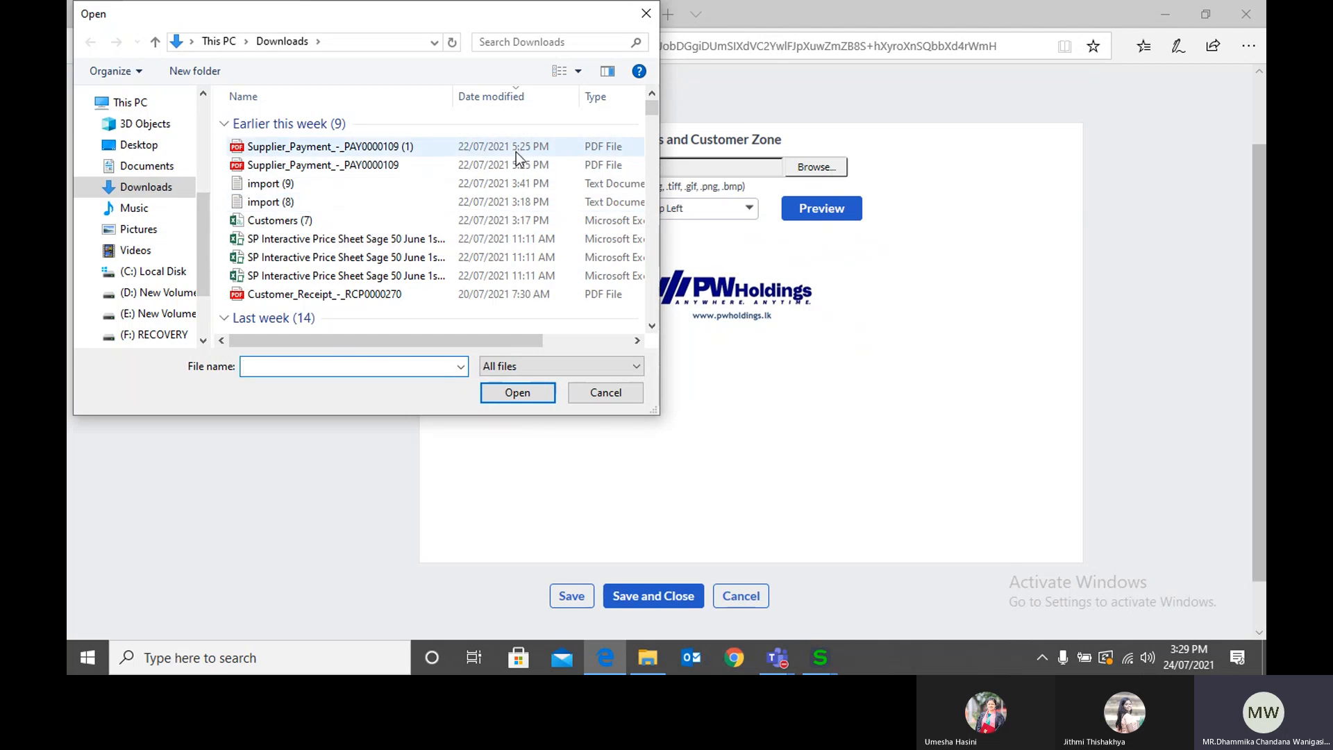
click(645, 13)
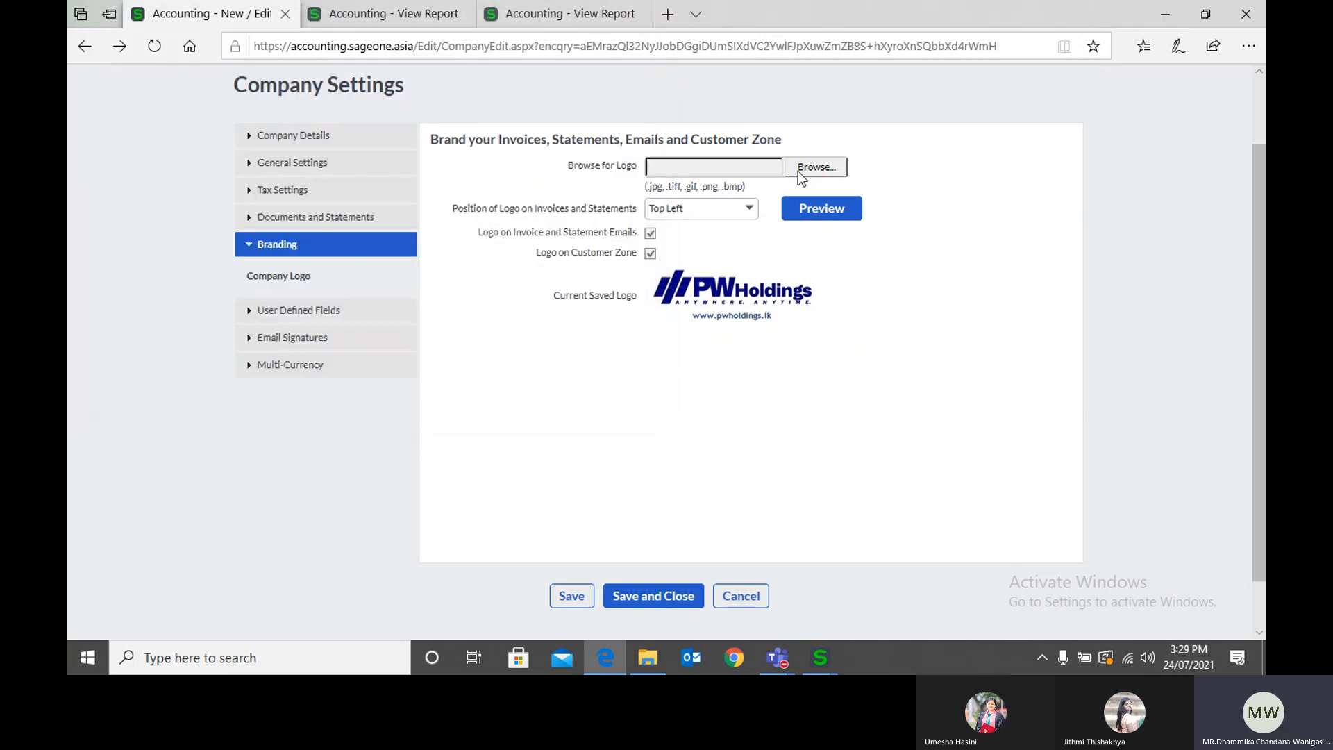
click(803, 173)
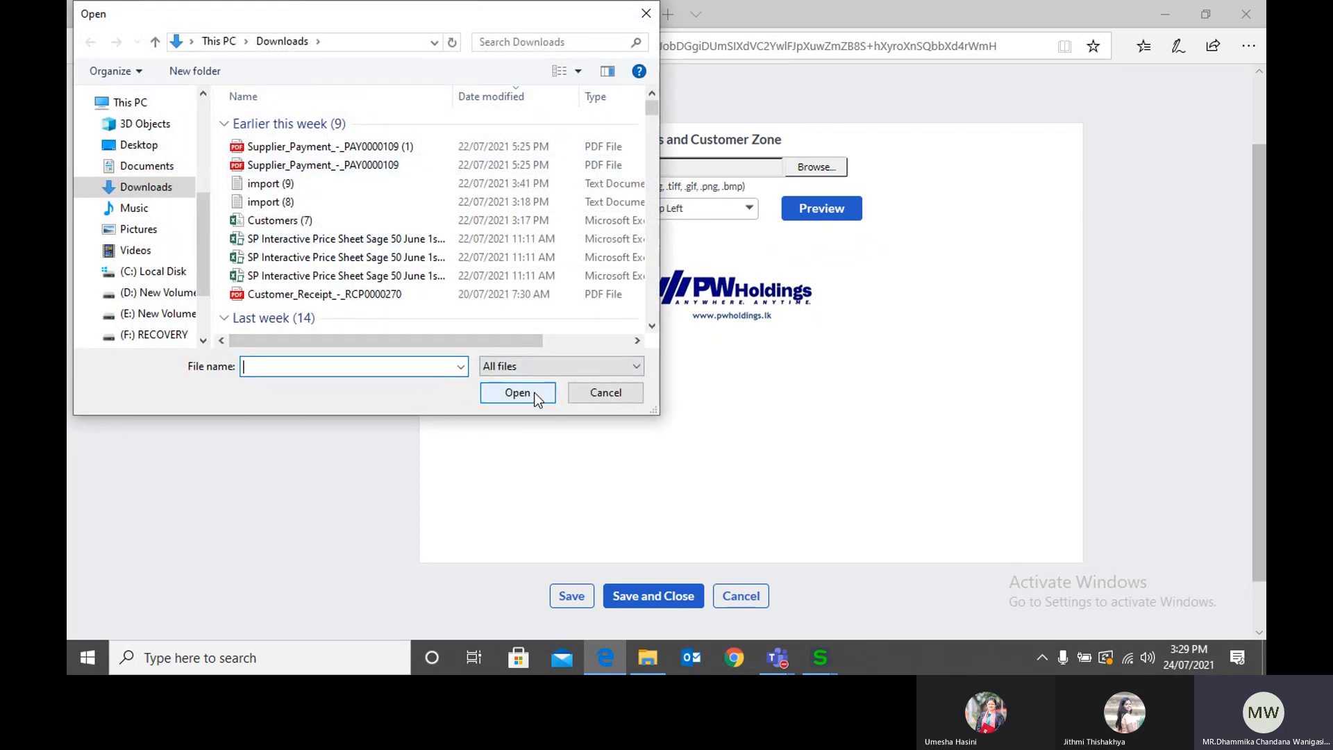
click(602, 400)
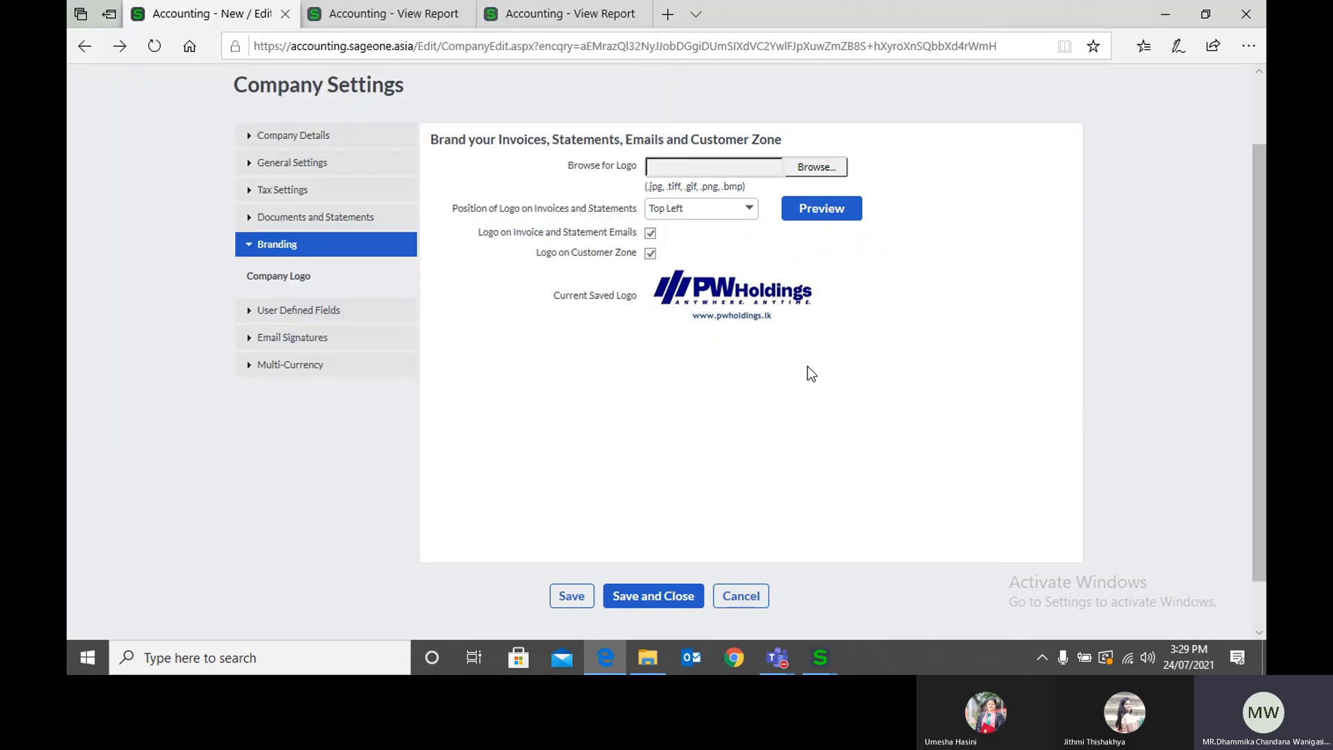
click(750, 213)
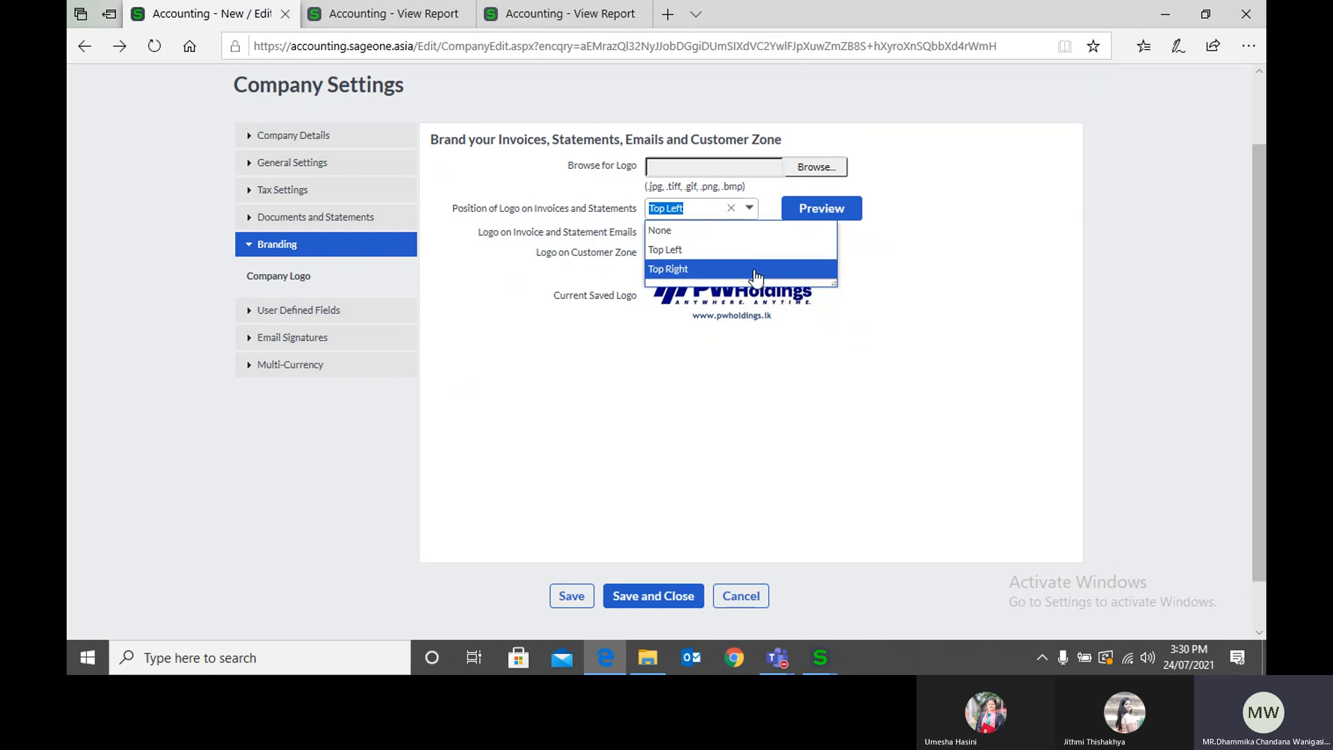
click(908, 275)
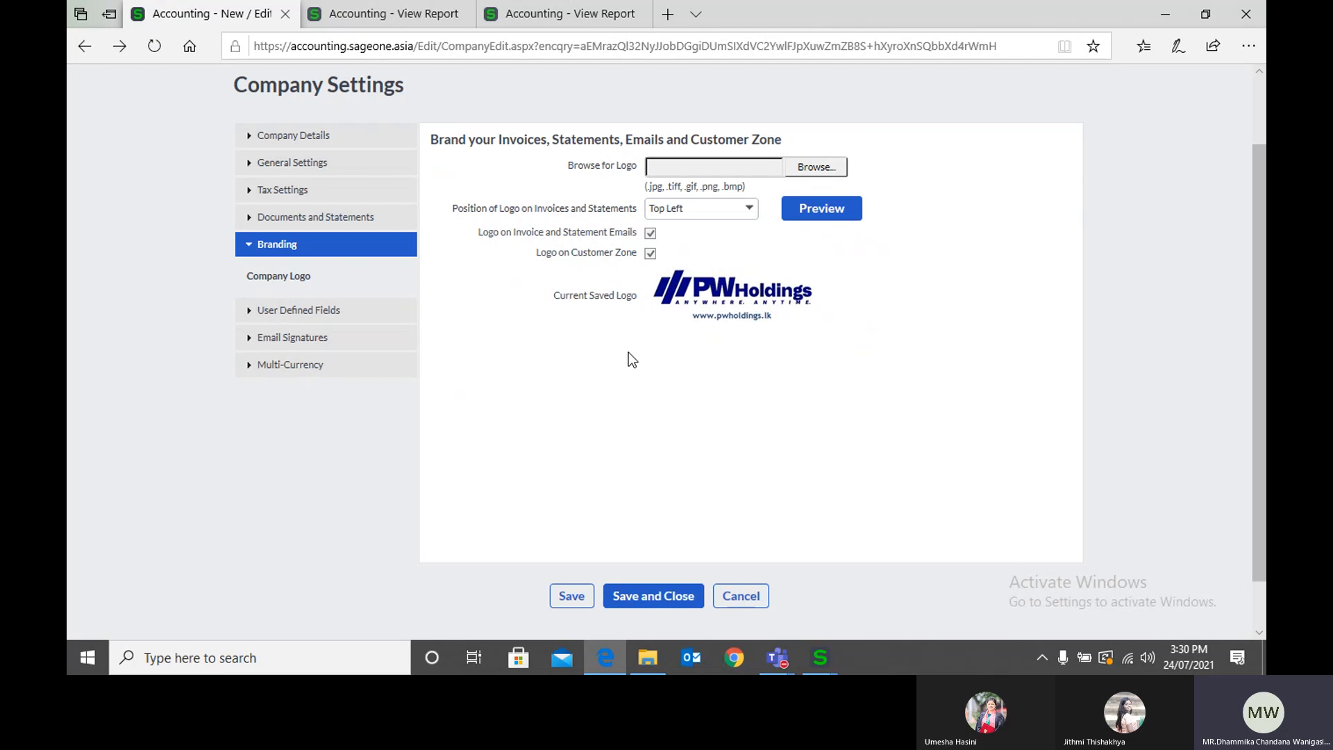
Step: Compare the AAT Sri Lanka invoice preview with the Accounting Software (Pvt) Ltd tax invoice preview in the other browser tab
click(375, 13)
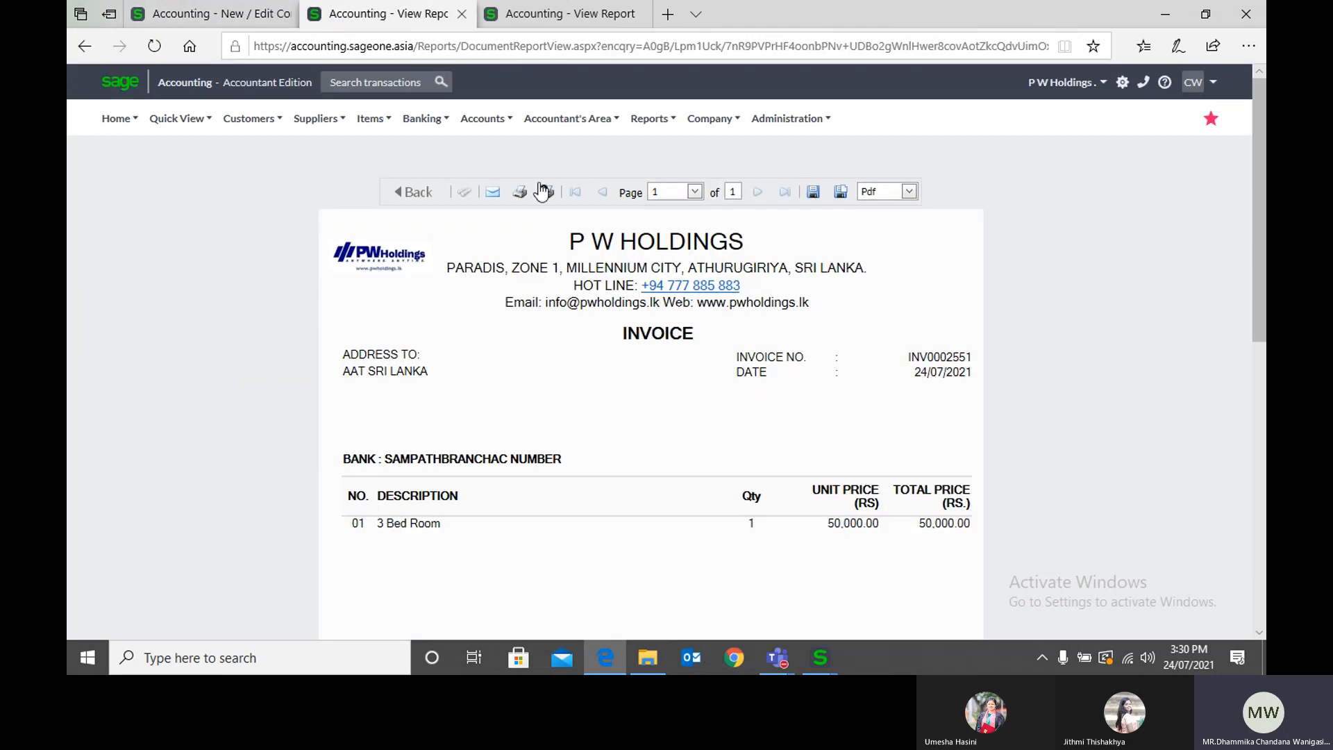
click(536, 16)
click(385, 12)
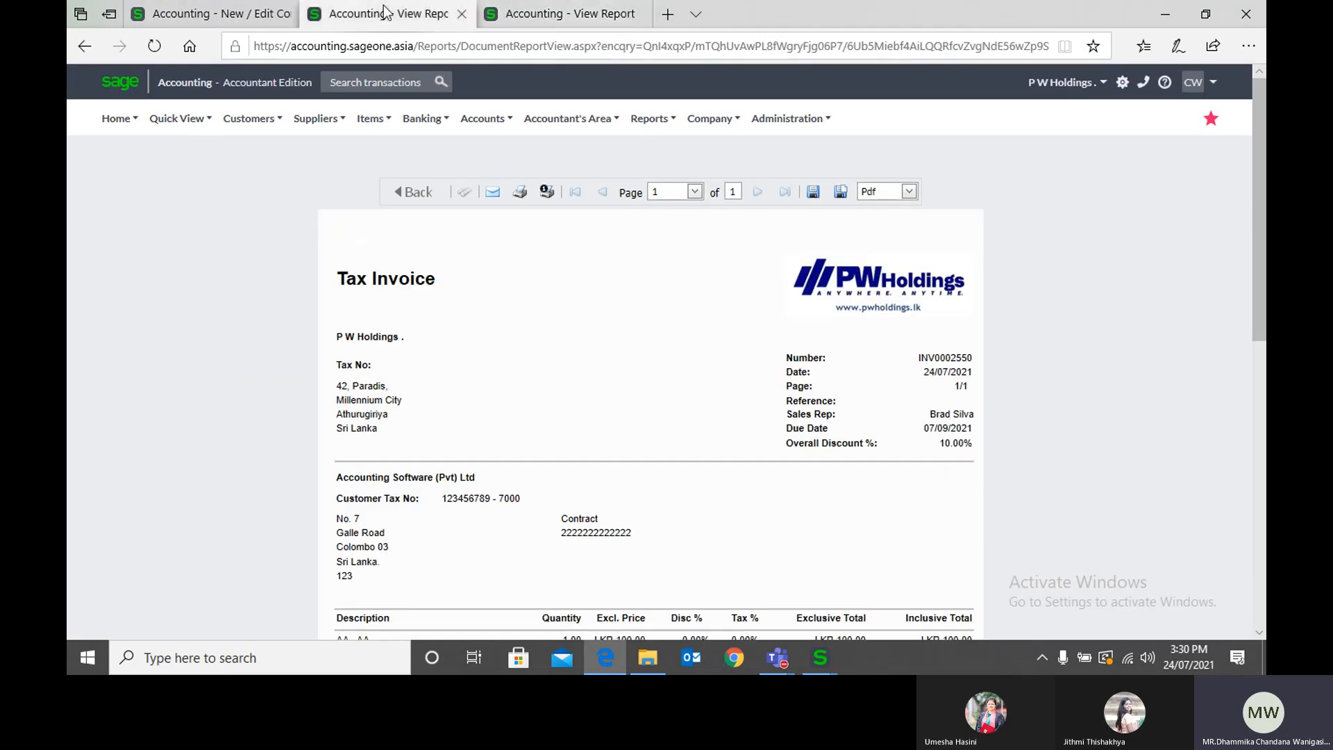
Step: Open the Customer Quotes list and view the actions available for the latest ABC quote, checking it against the Branding settings
mouse_move(261, 125)
mouse_move(277, 203)
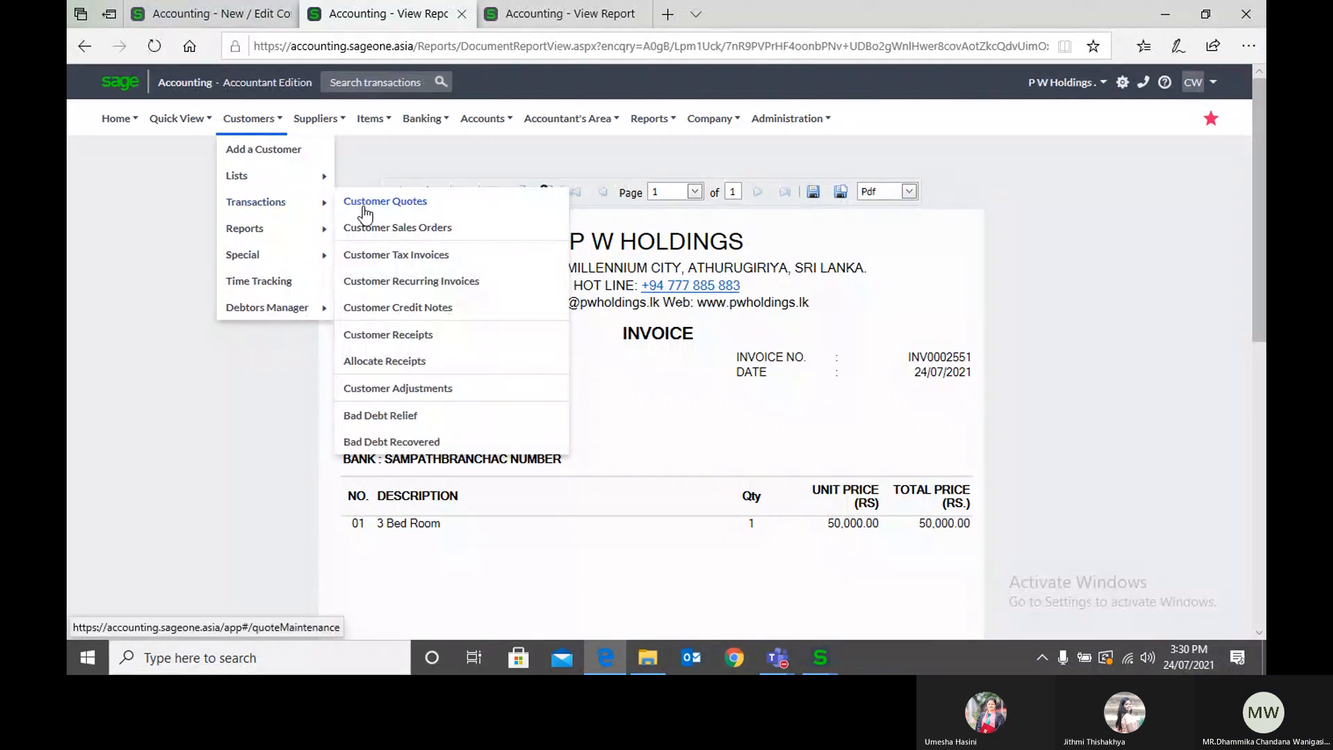
click(364, 207)
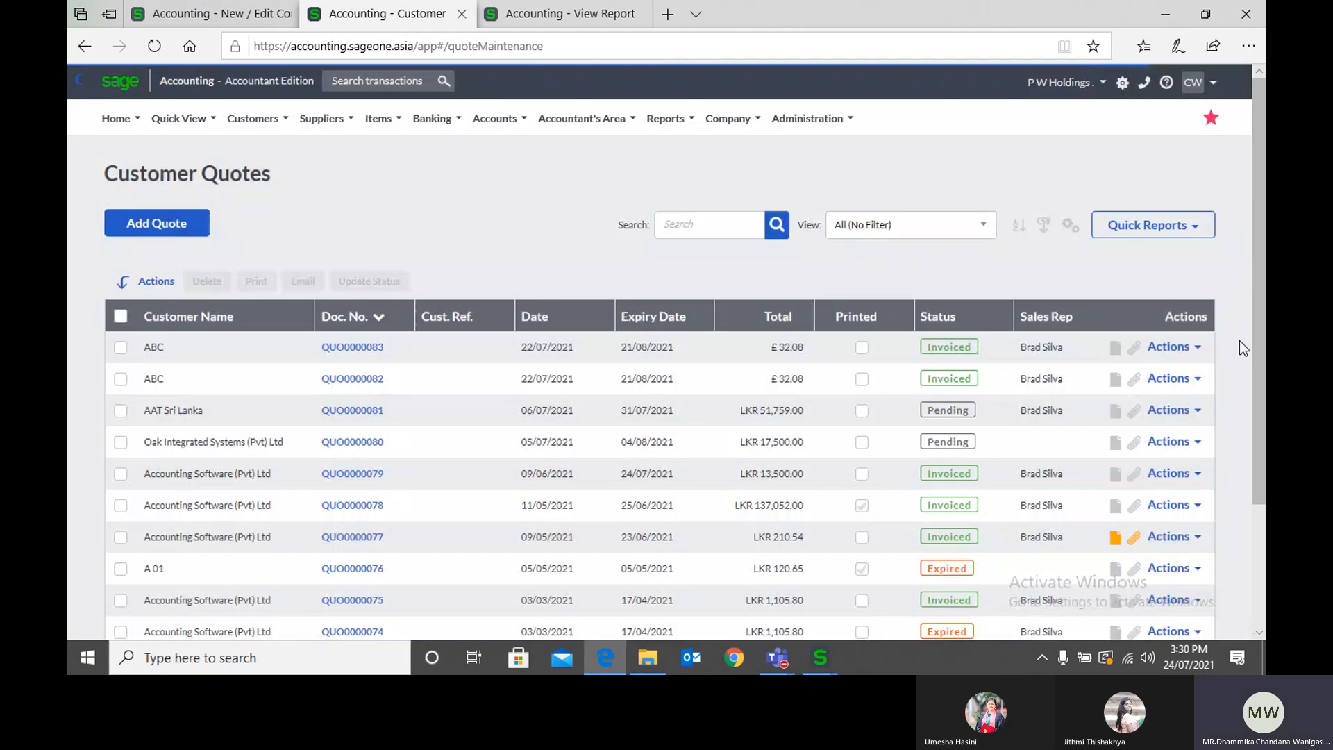
click(1192, 349)
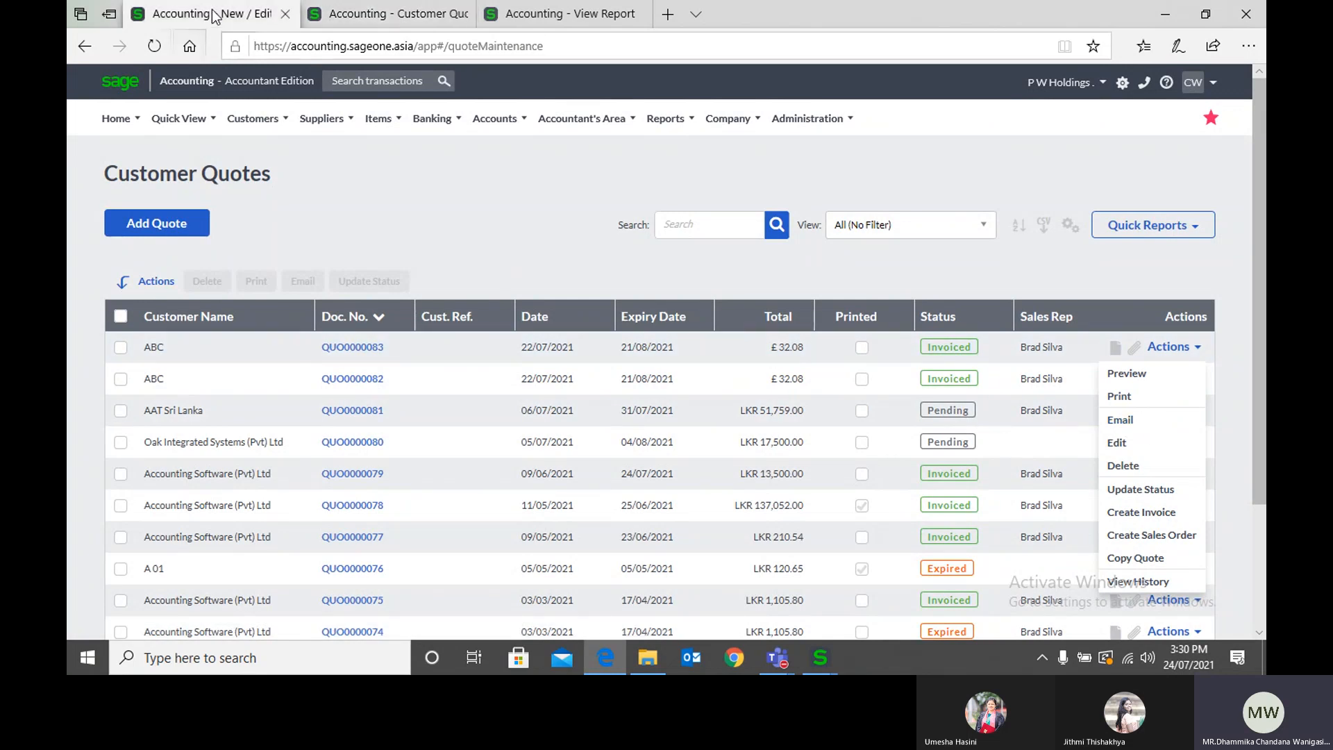
click(264, 11)
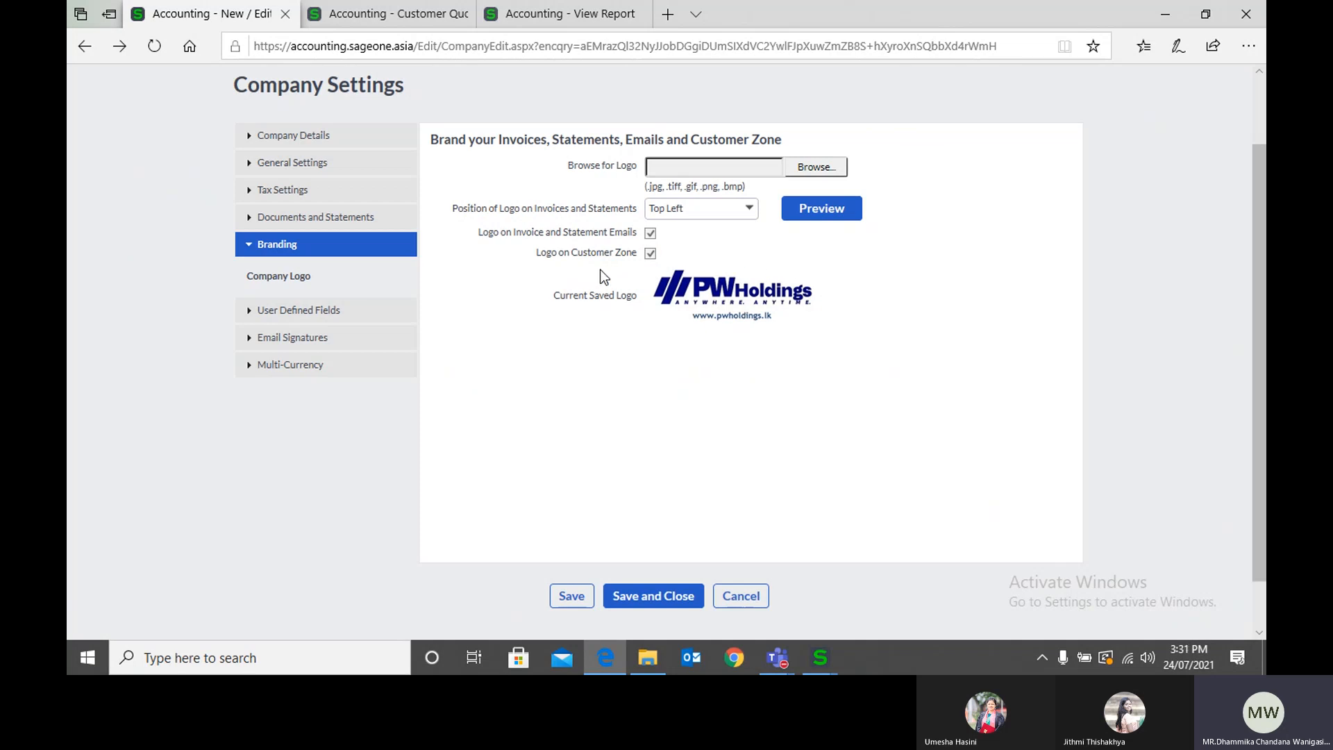
click(358, 21)
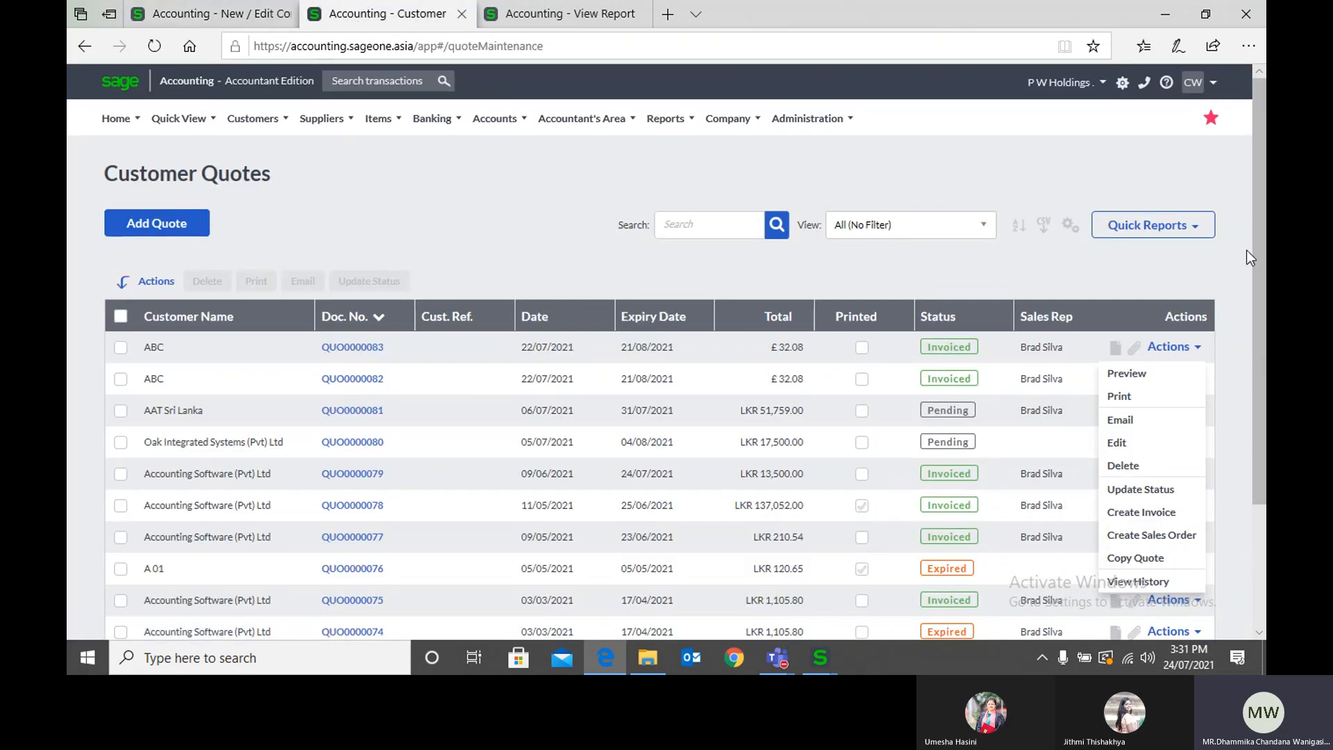
click(1183, 280)
click(1180, 349)
Step: Return to Company Settings and view the Customer Zone settings under Company Details
click(220, 10)
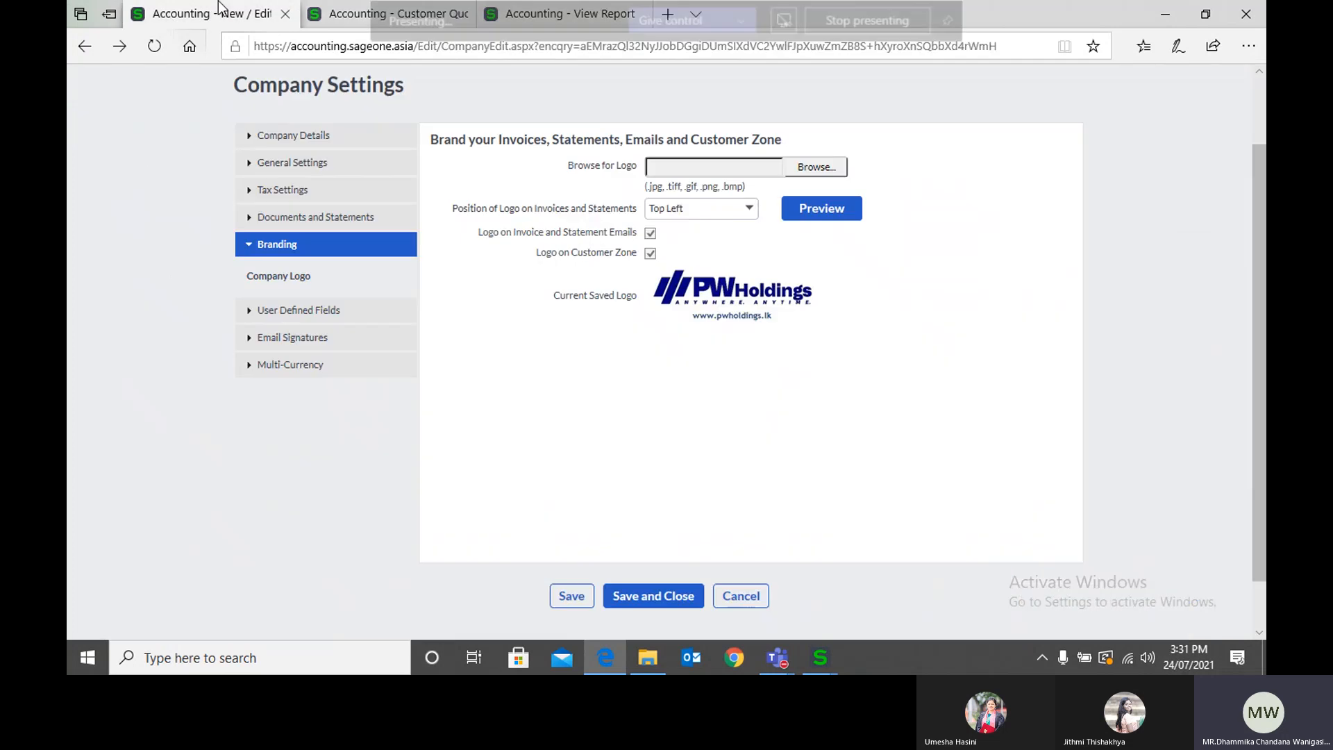
click(291, 139)
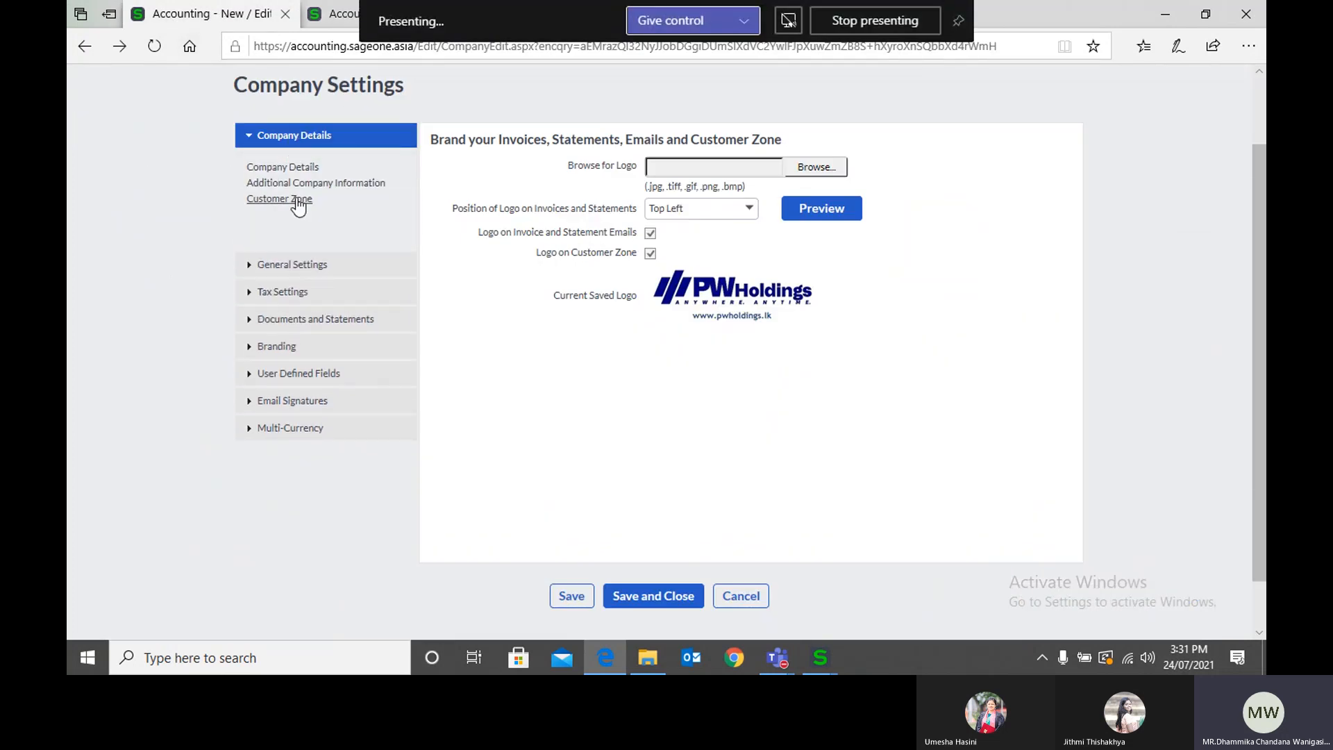
click(291, 199)
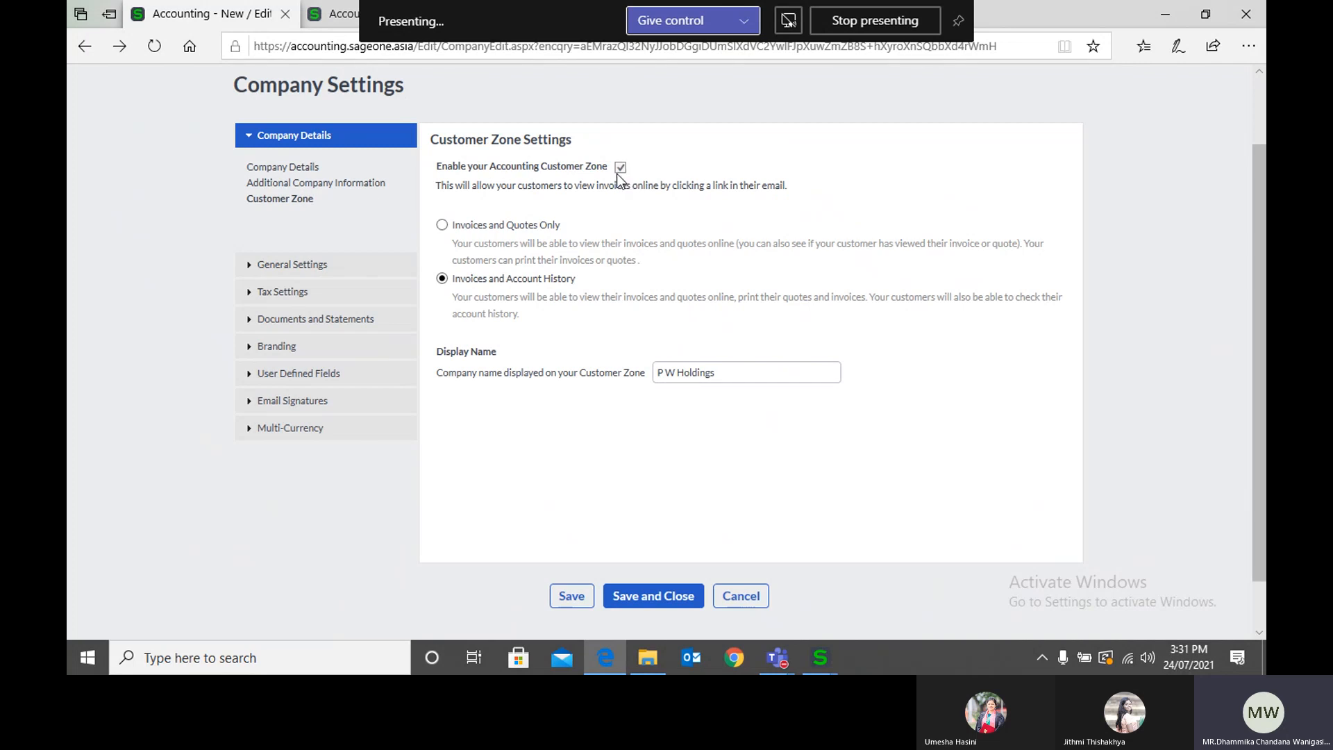
Step: Revisit the Branding settings and open the Customer user defined fields in Company Settings
click(337, 346)
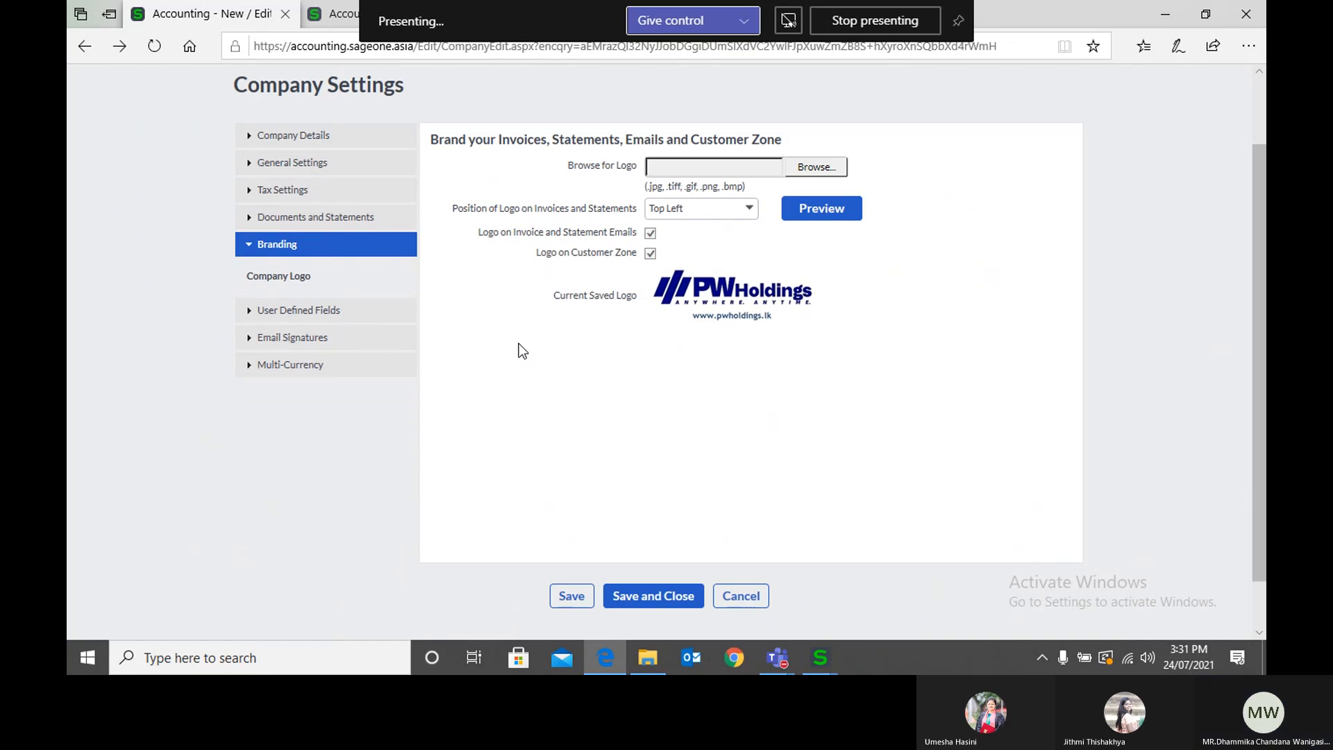
click(345, 314)
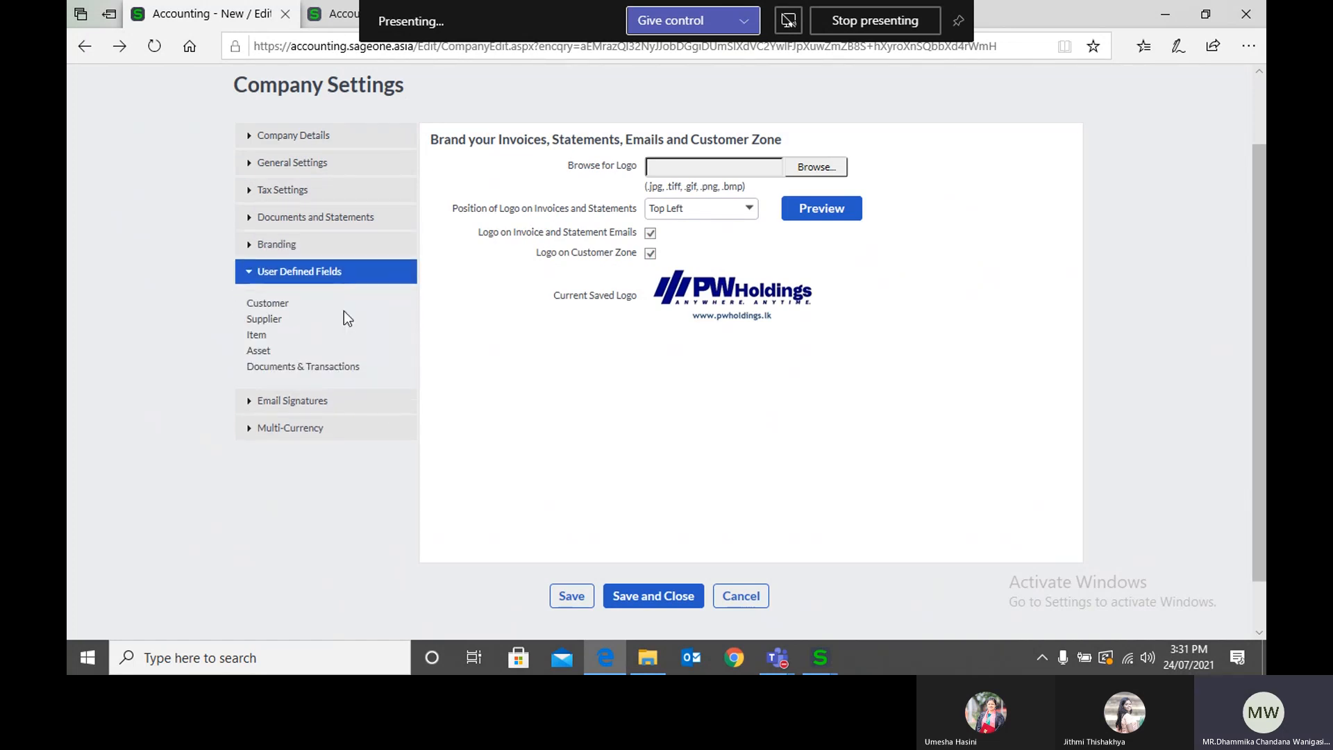
click(290, 304)
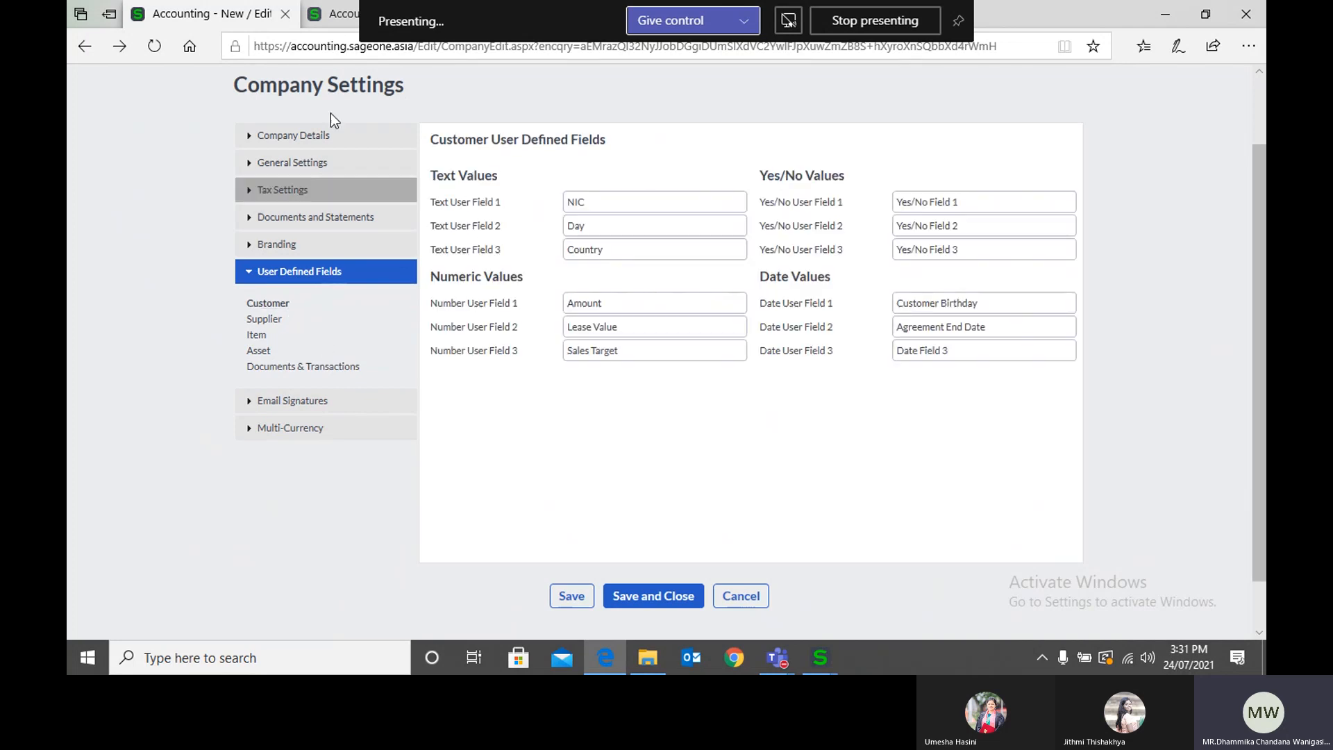
Step: Open a blank new customer record in the other browser tab and look through its standard details fields
click(333, 14)
mouse_move(269, 151)
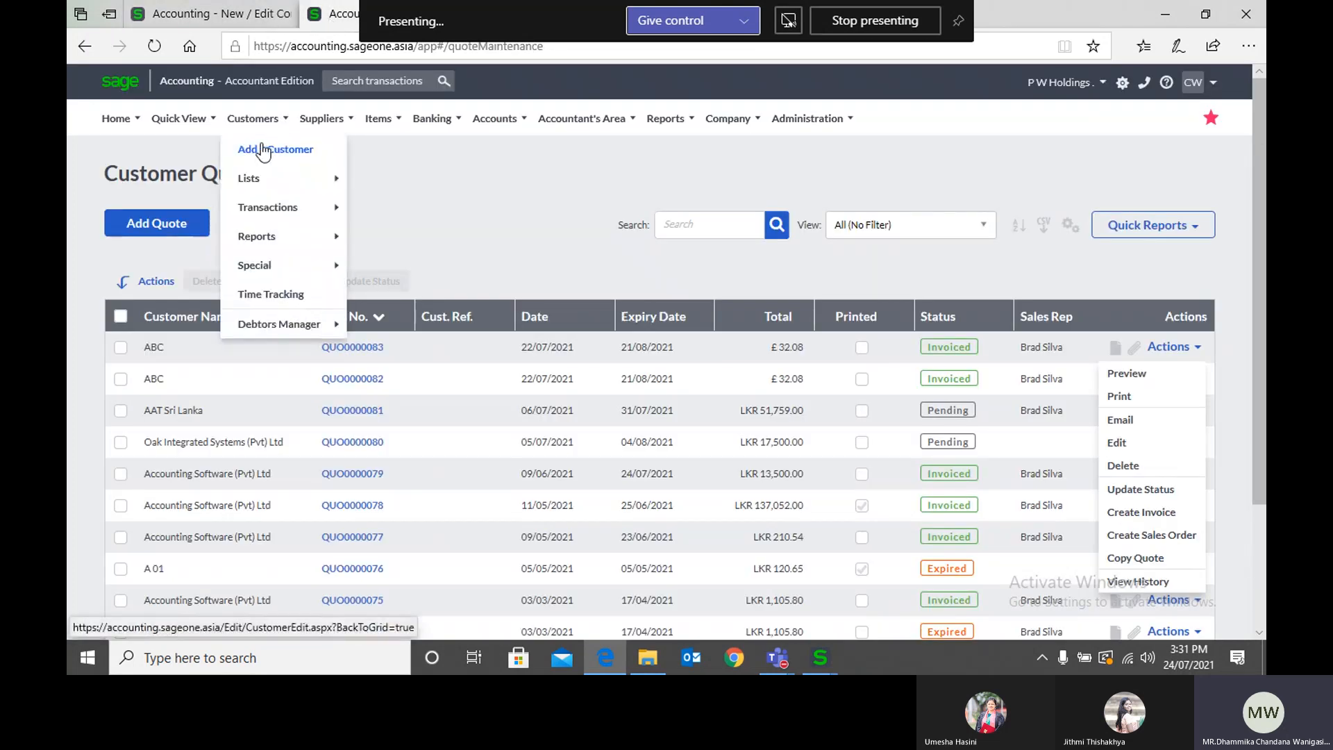
click(263, 147)
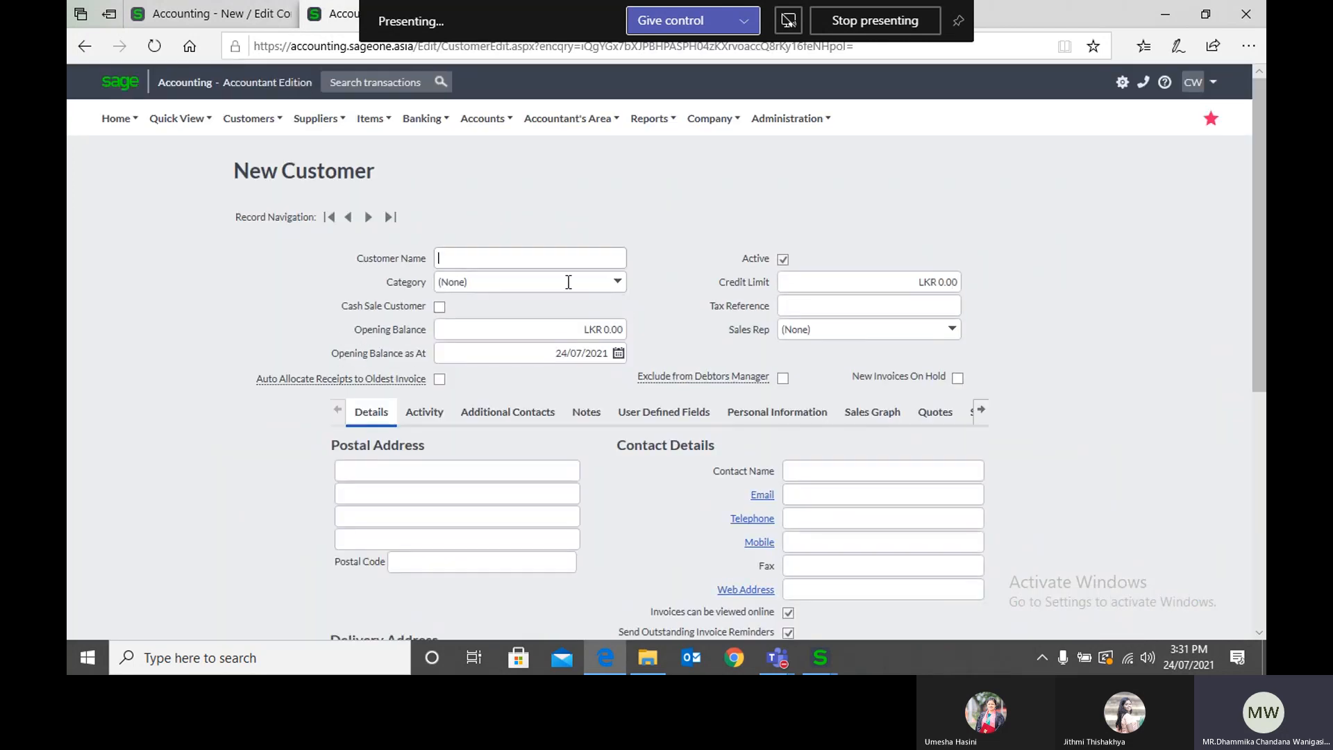
scroll(706, 489, down, 1)
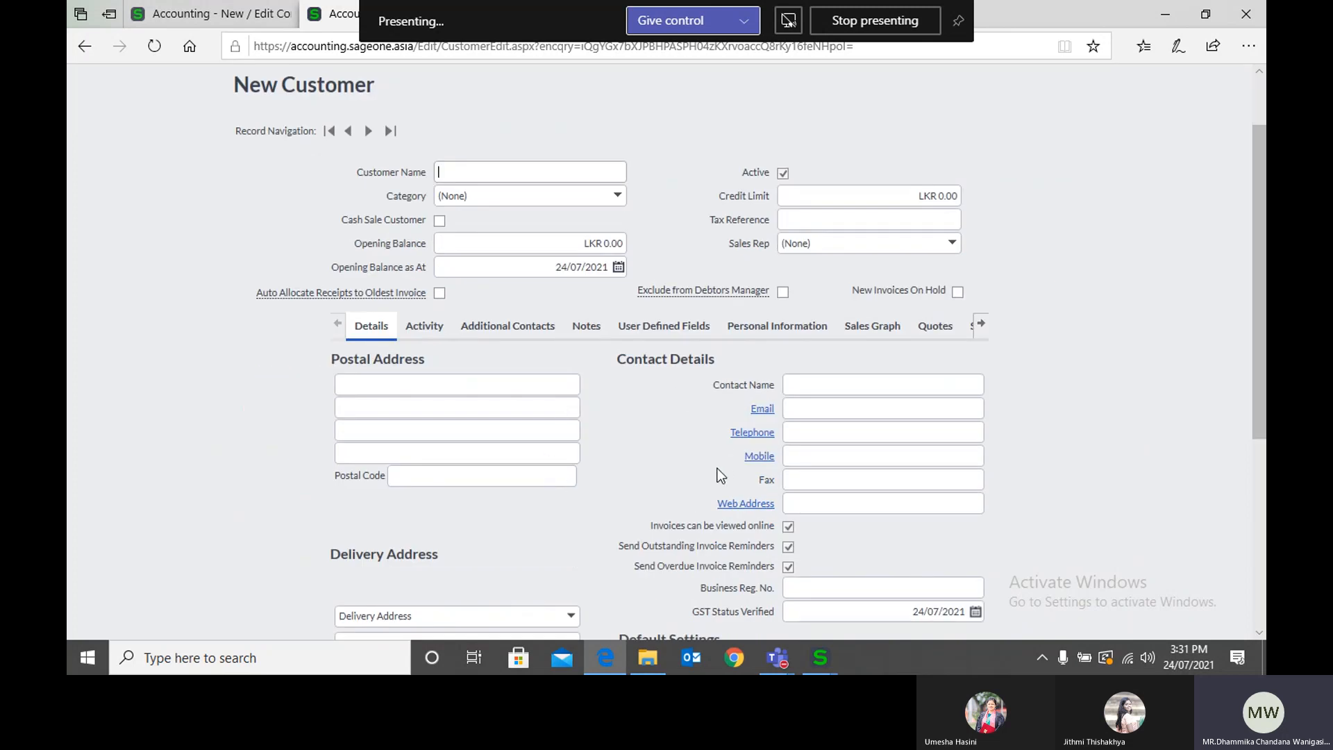
scroll(718, 468, down, 3)
scroll(568, 438, up, 1)
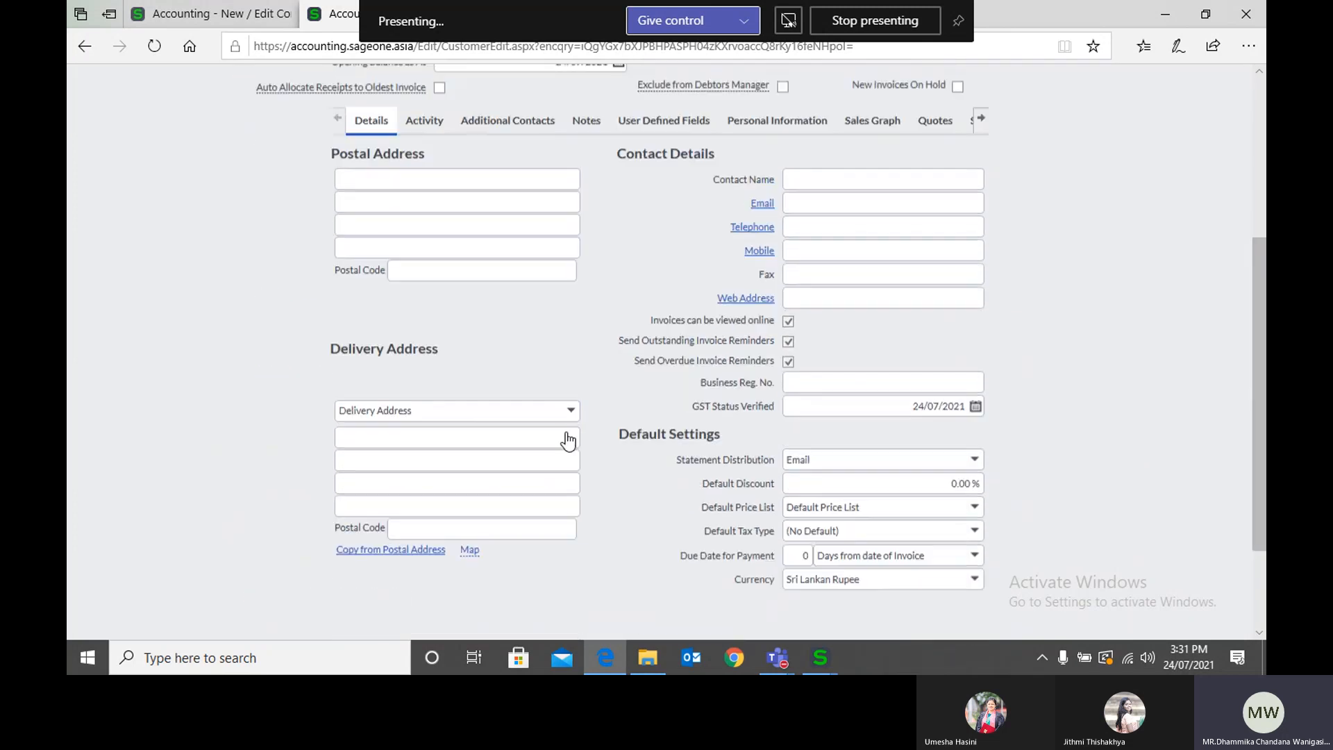
scroll(568, 439, up, 2)
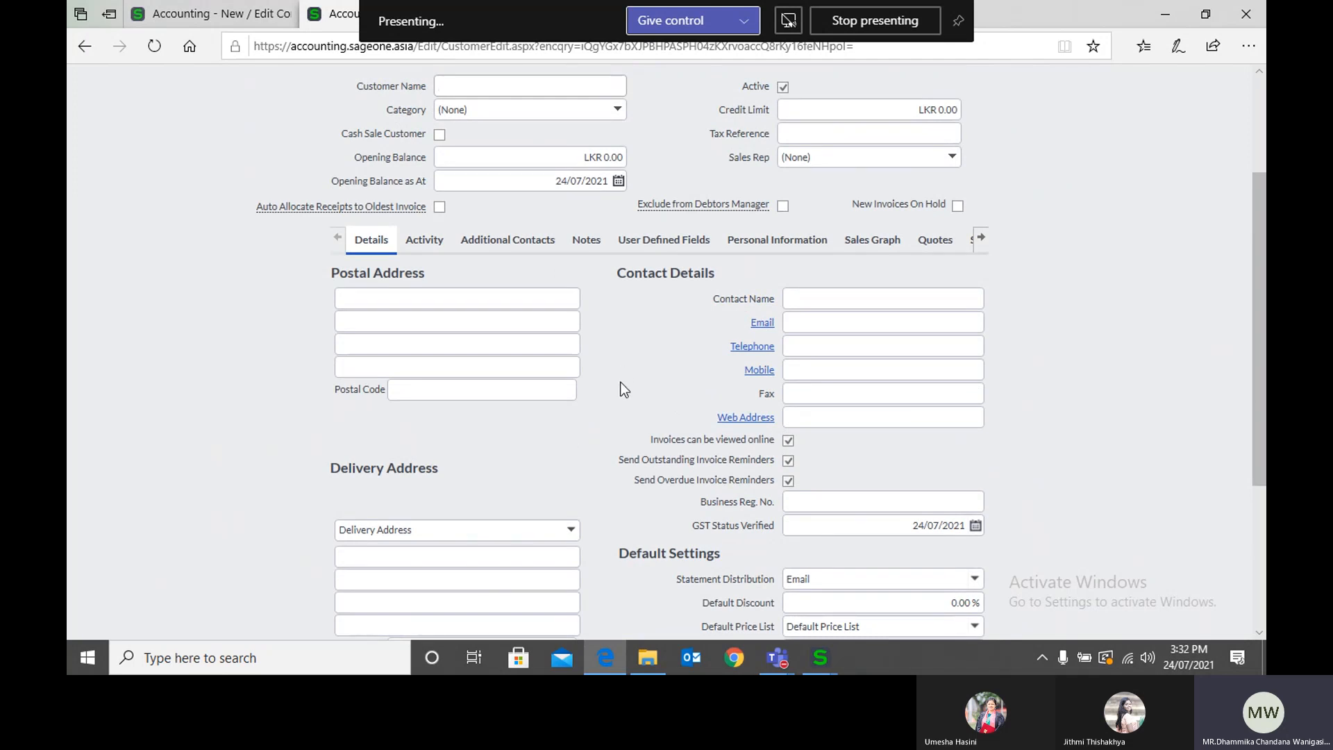
Step: Compare the new customer's User Defined Fields with its standard Details, examining the NIC and Customer Birthday fields
click(628, 245)
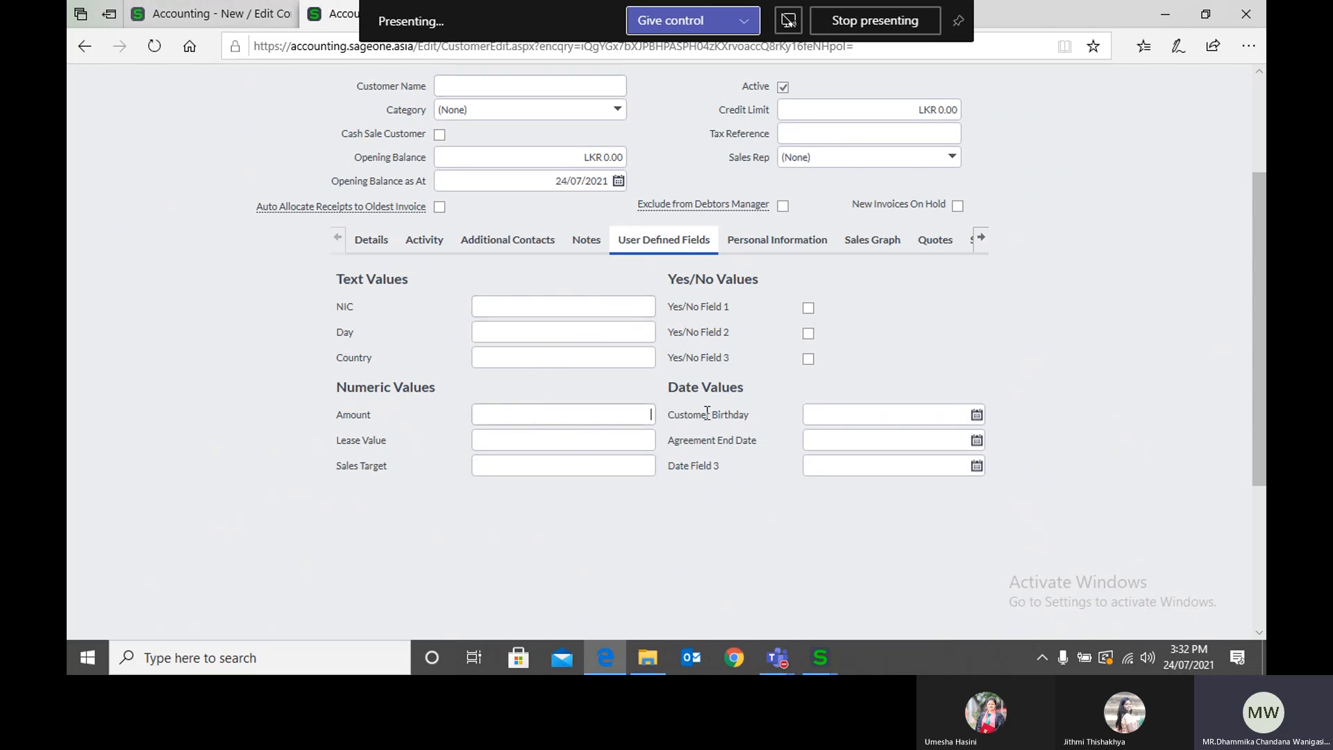
click(834, 410)
mouse_move(174, 28)
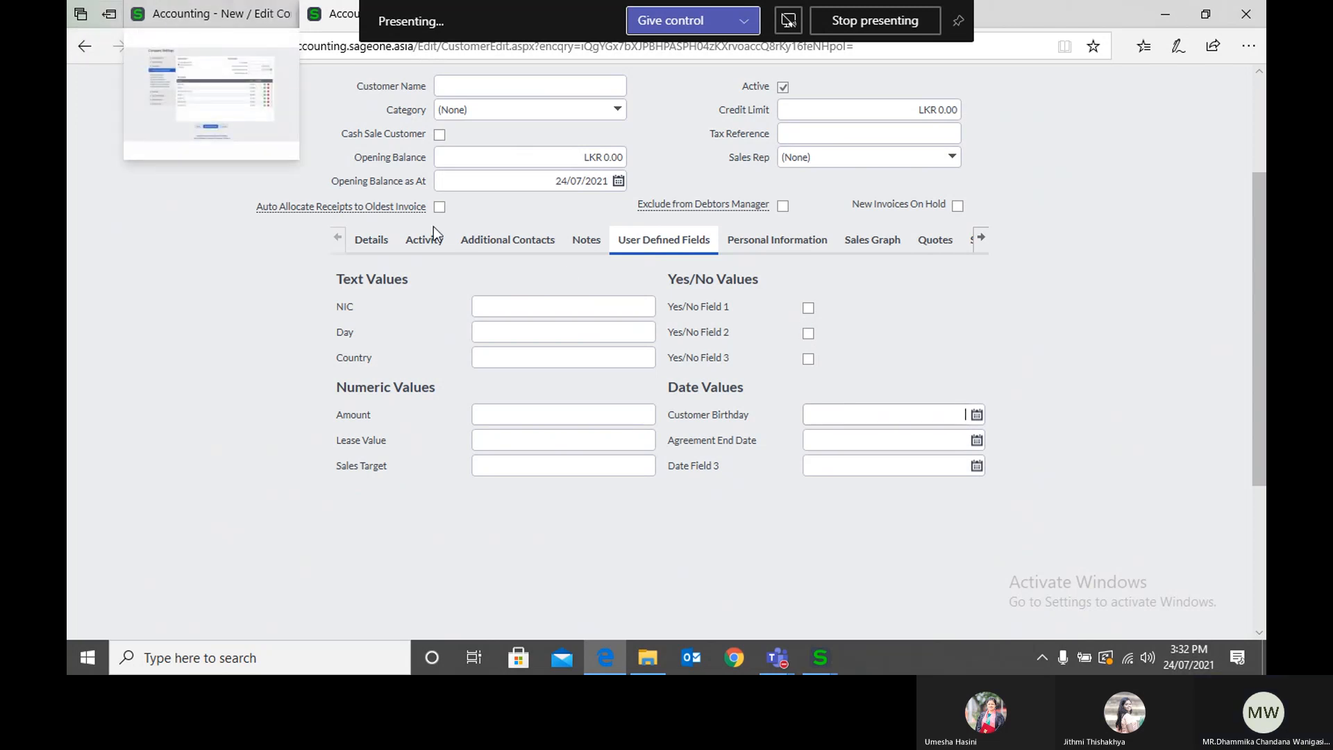
click(372, 239)
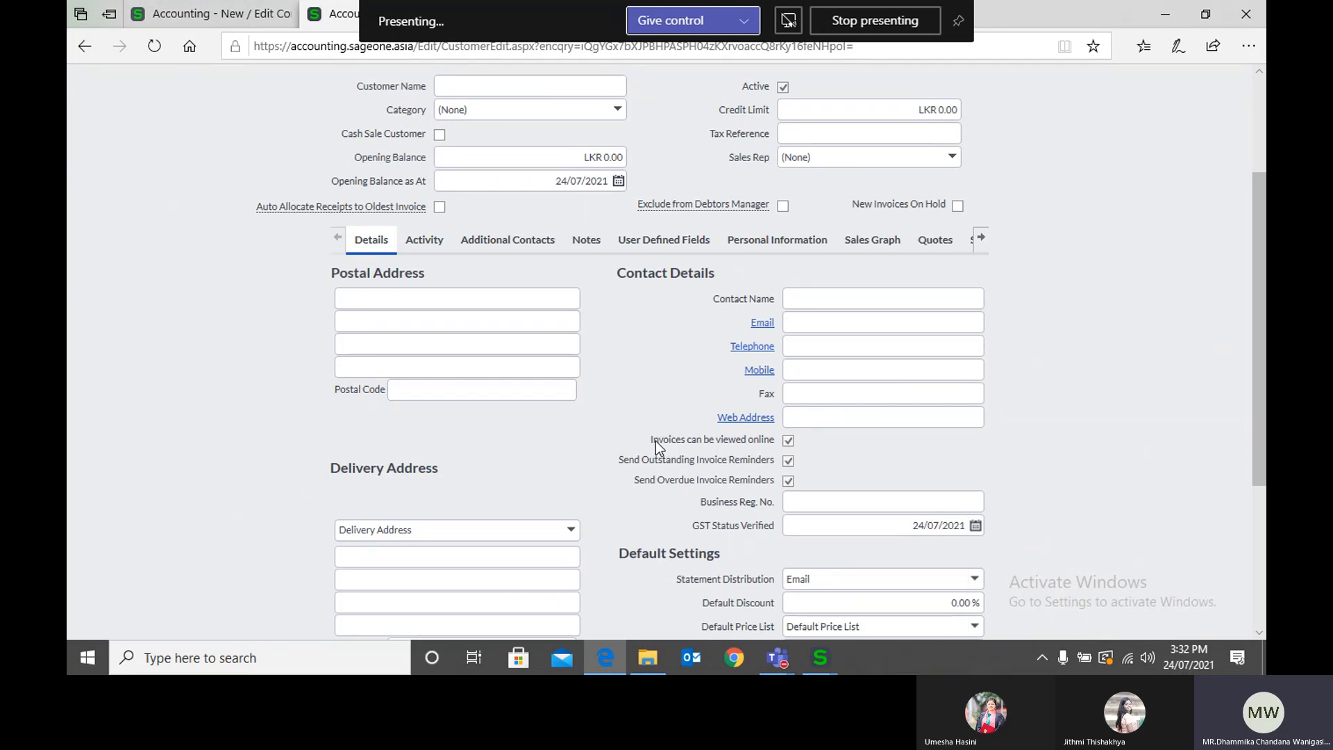
click(665, 240)
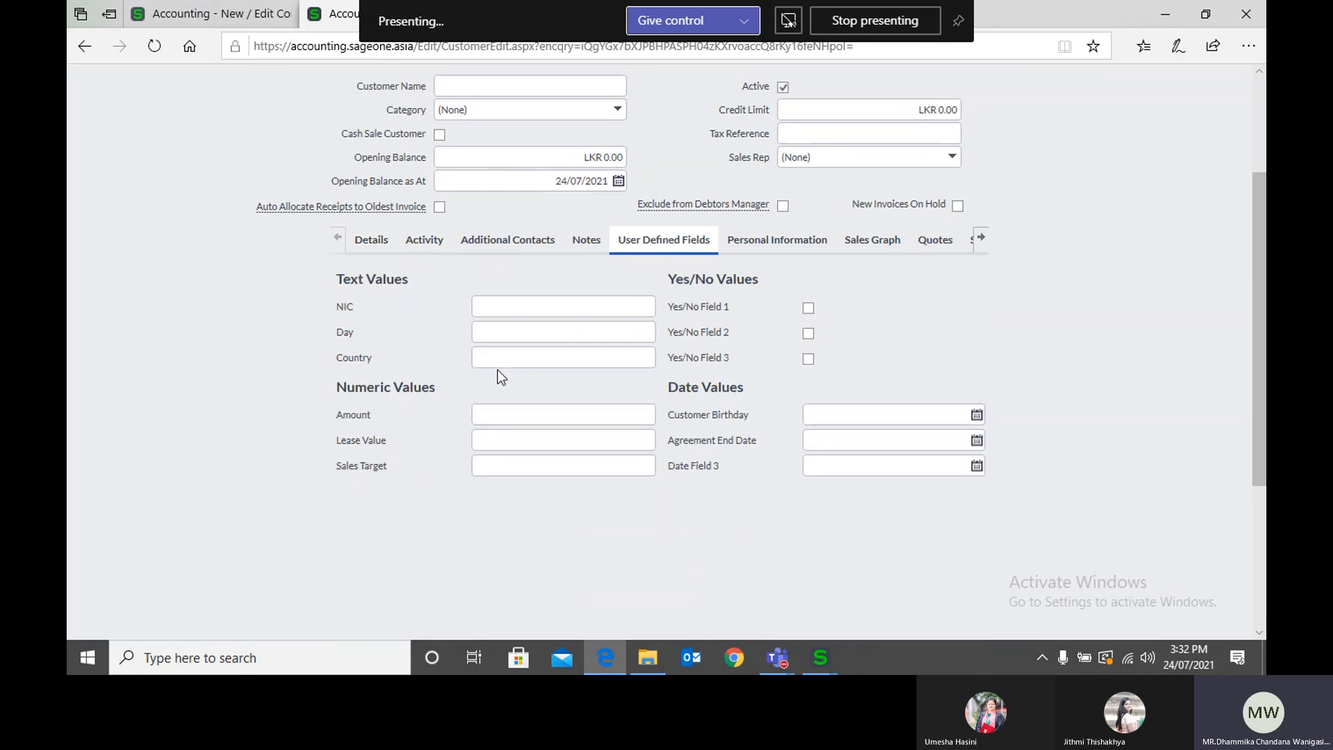
click(513, 306)
click(389, 248)
click(626, 243)
click(482, 305)
Step: Compare the NIC and Customer Birthday field names in Company Settings with the matching fields on the new customer record
click(202, 14)
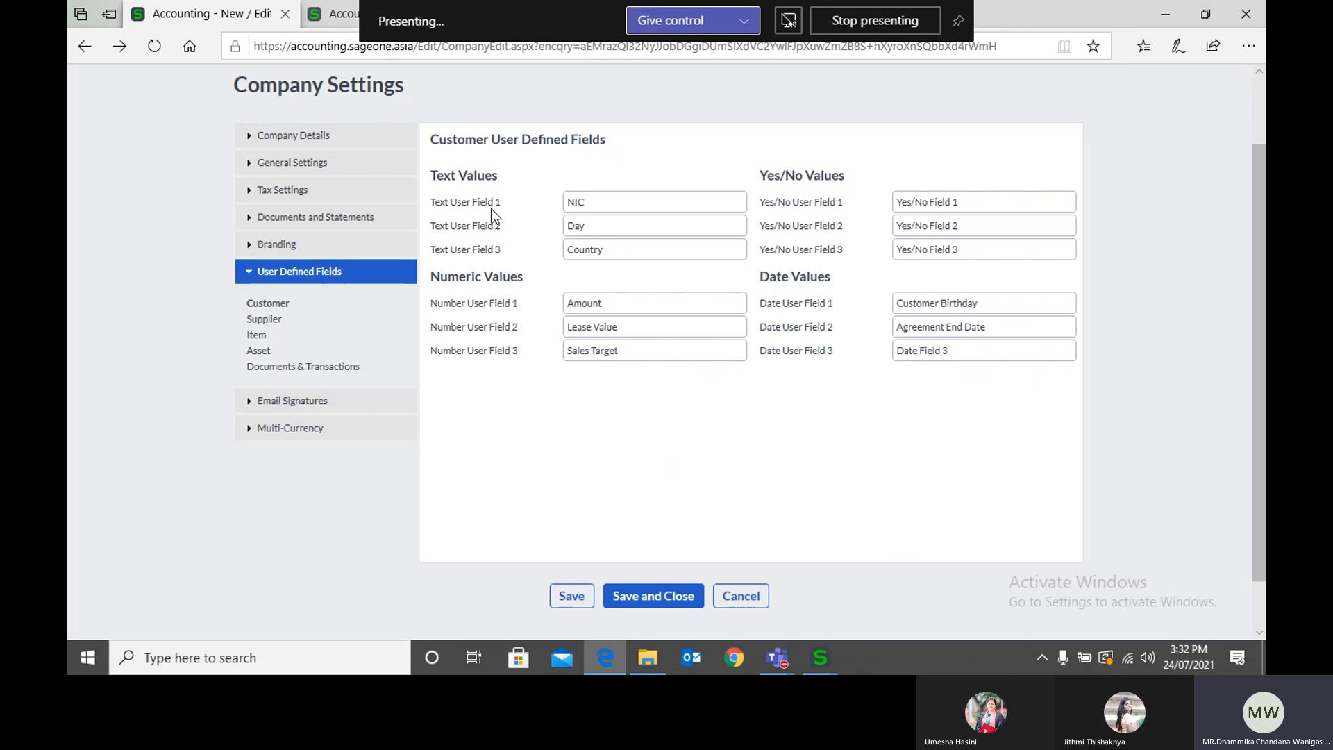
click(617, 203)
click(318, 20)
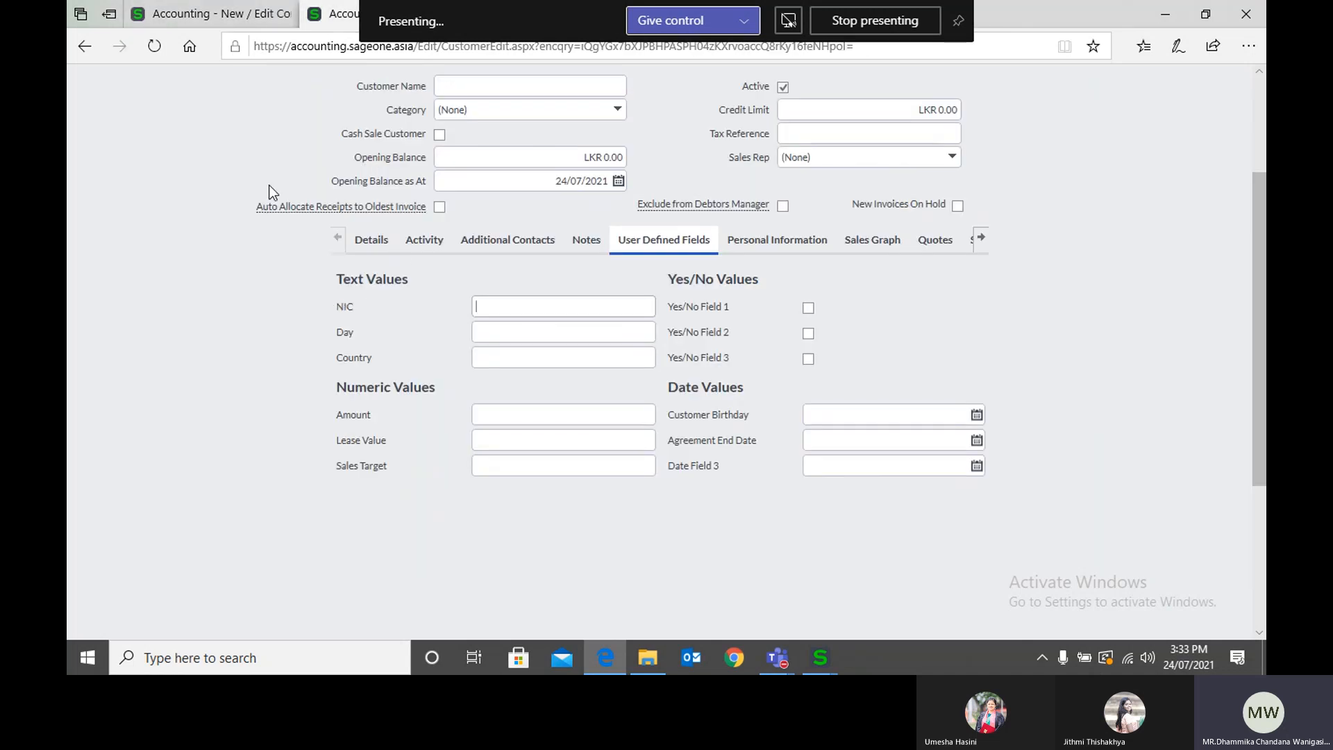
click(208, 14)
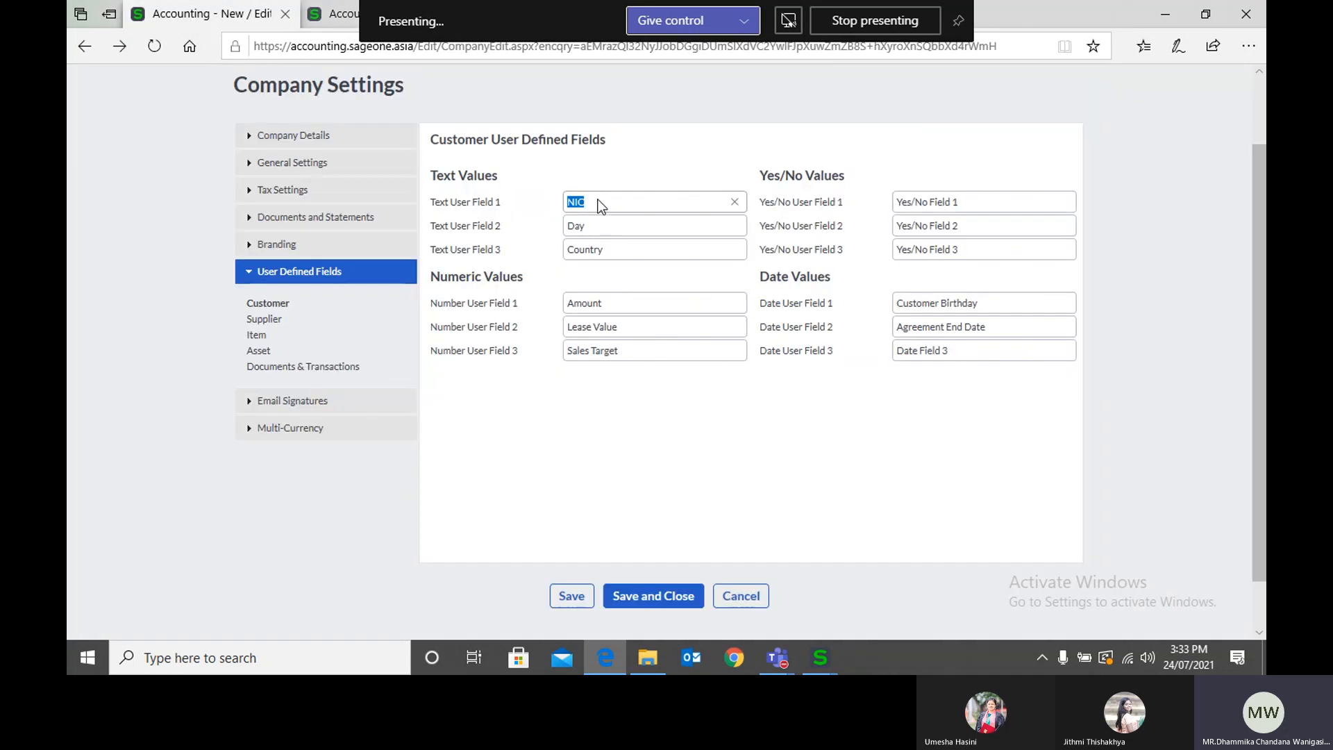
click(598, 203)
drag(607, 204, 565, 204)
click(597, 203)
click(1013, 303)
click(336, 14)
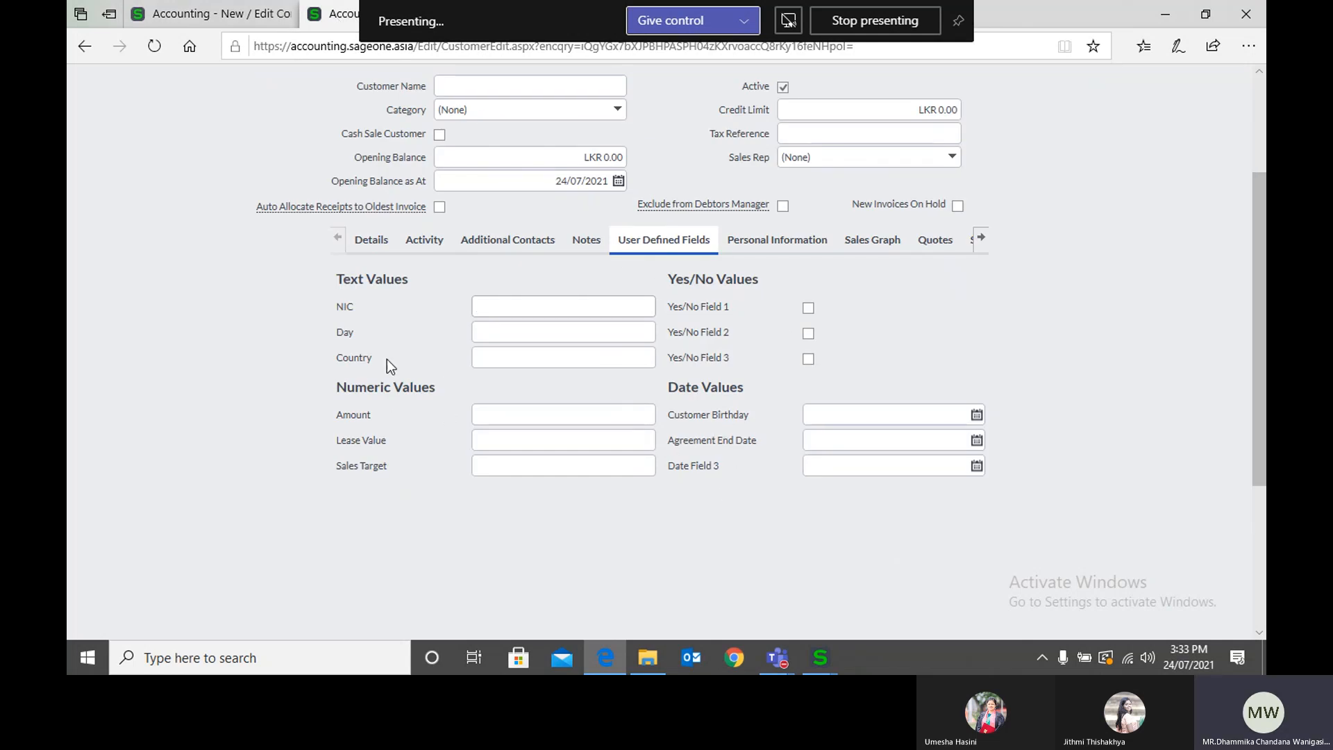
click(163, 17)
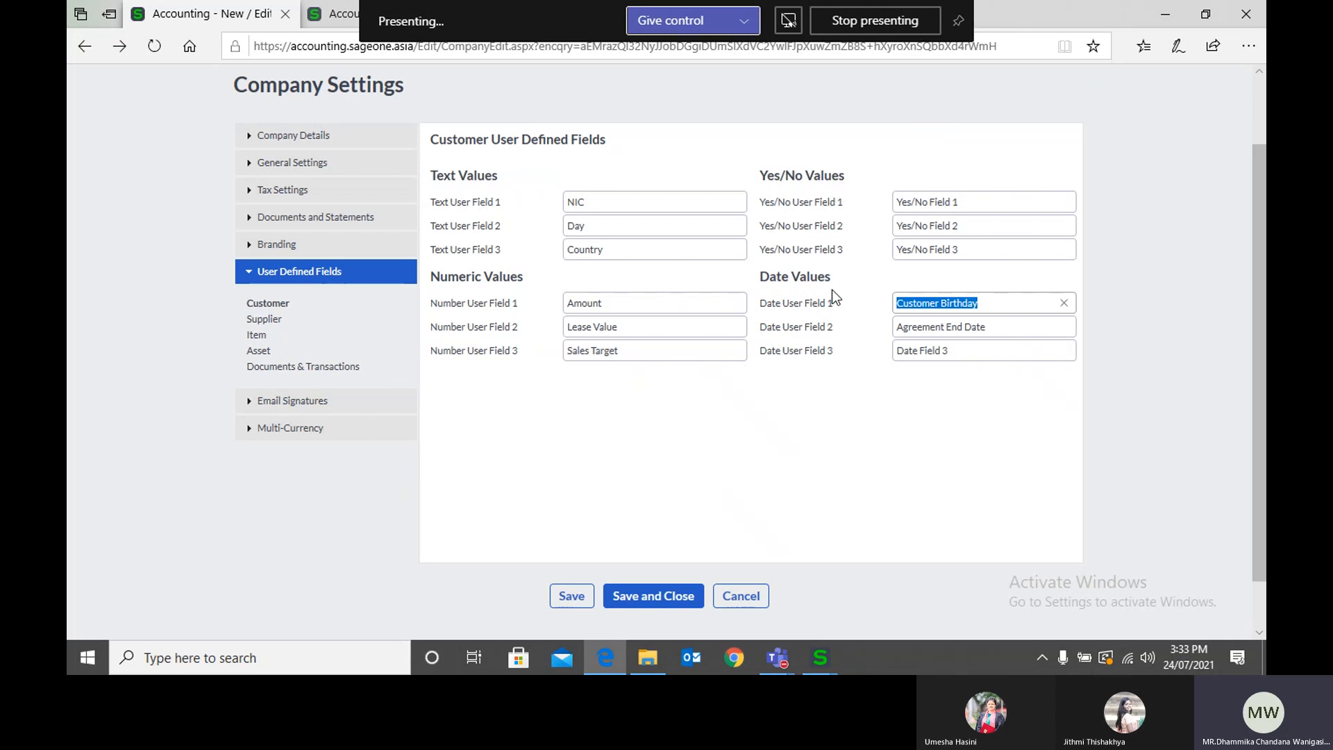
Step: On the new customer record, show Yes/No Field 1 ticked and unticked, and view the Customer Birthday date picker without choosing a date
click(326, 17)
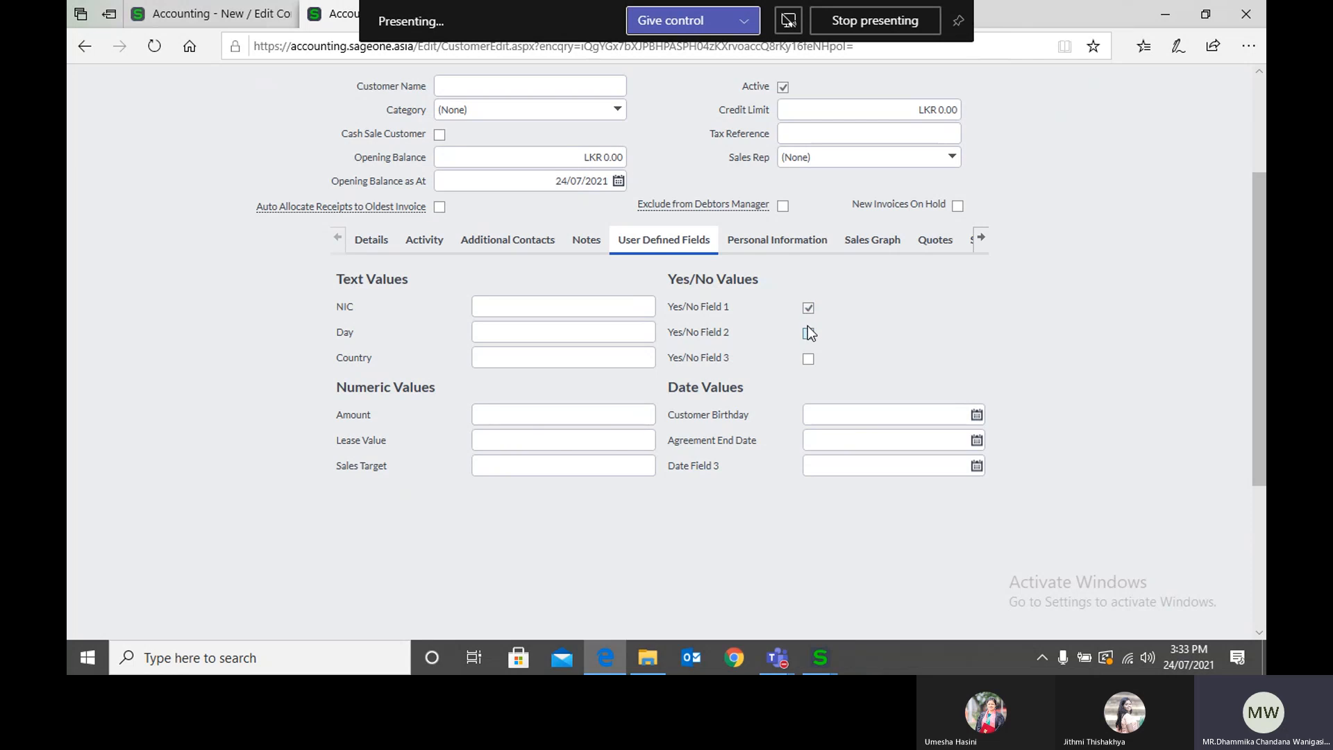
click(808, 307)
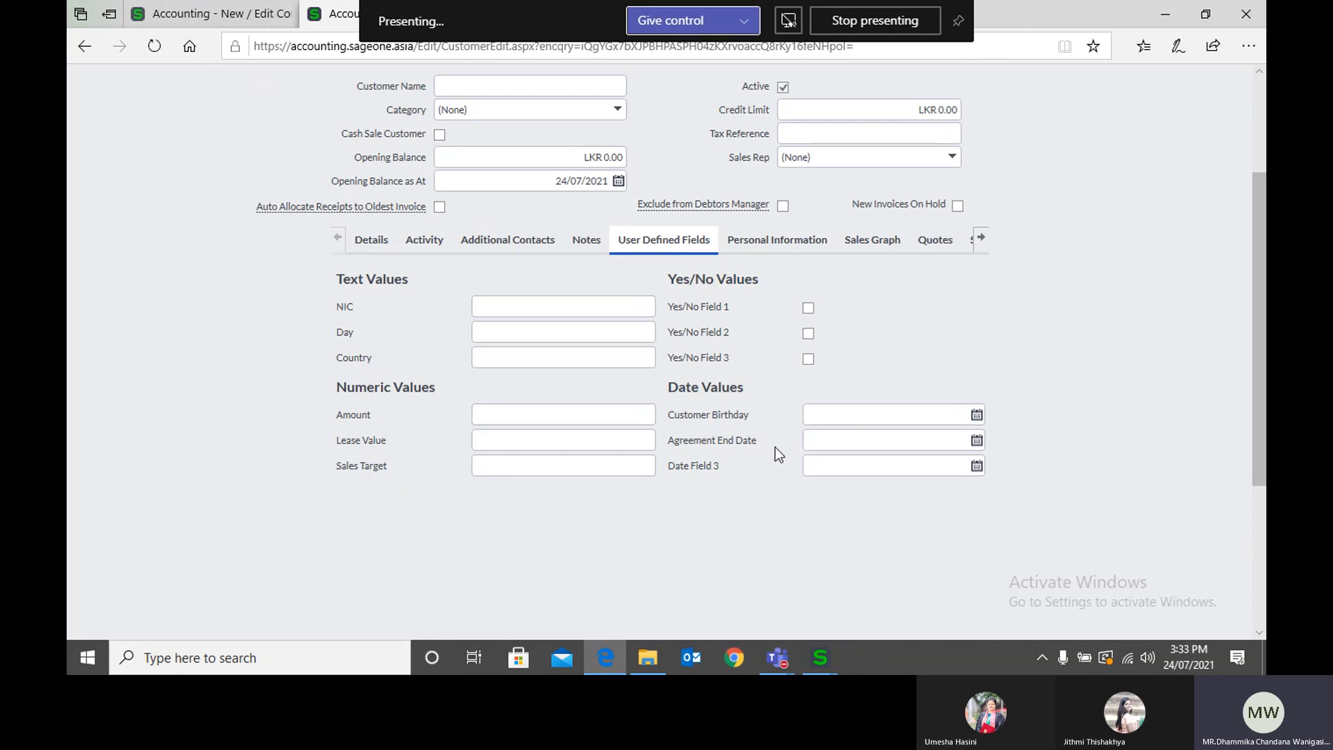
click(976, 415)
click(1035, 416)
Step: Return to Company Settings and view the user defined fields for Supplier, Item and Asset in turn
click(229, 13)
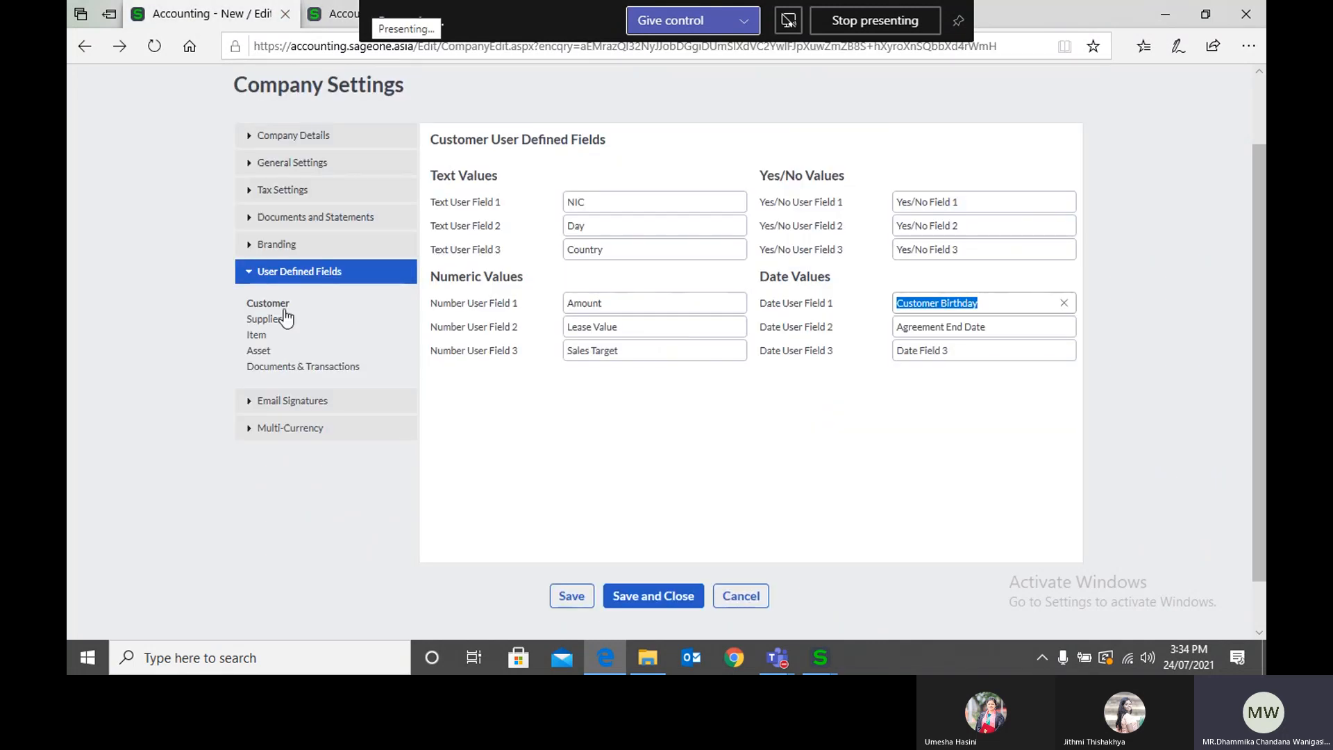
click(267, 320)
click(263, 337)
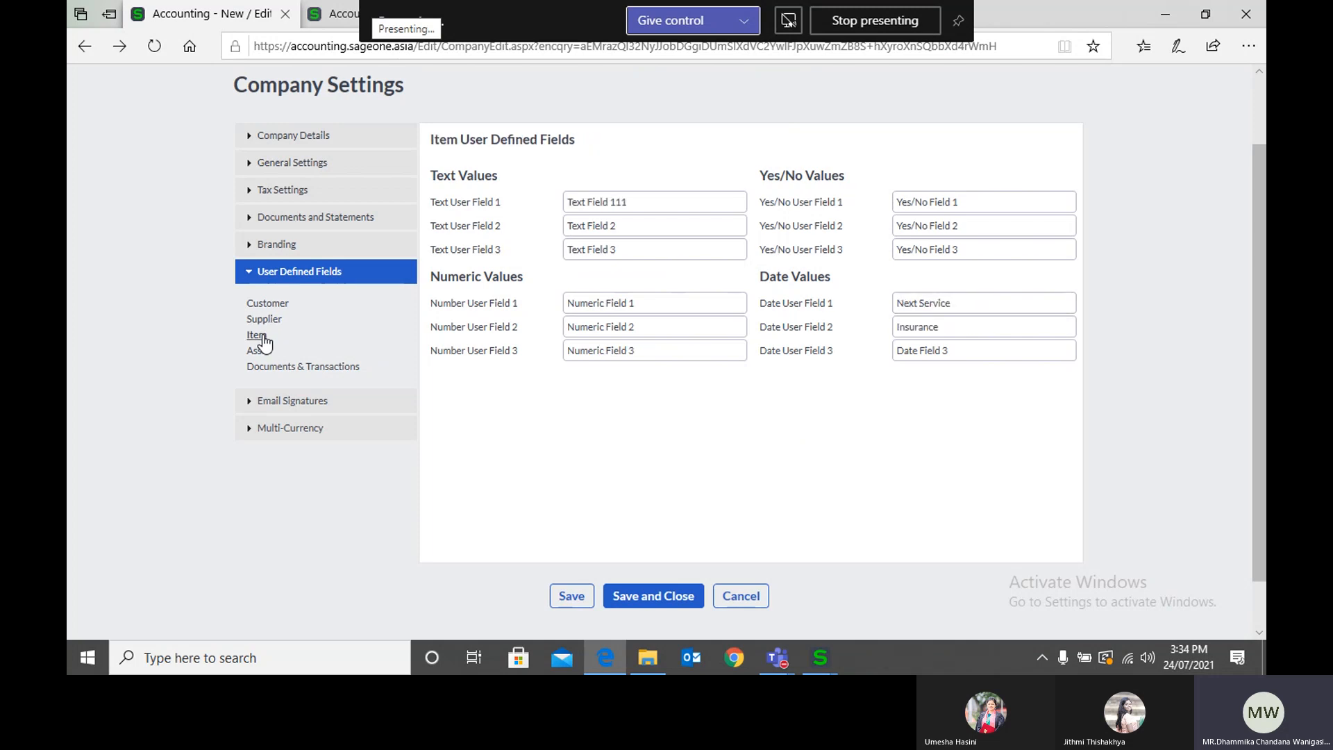
click(259, 352)
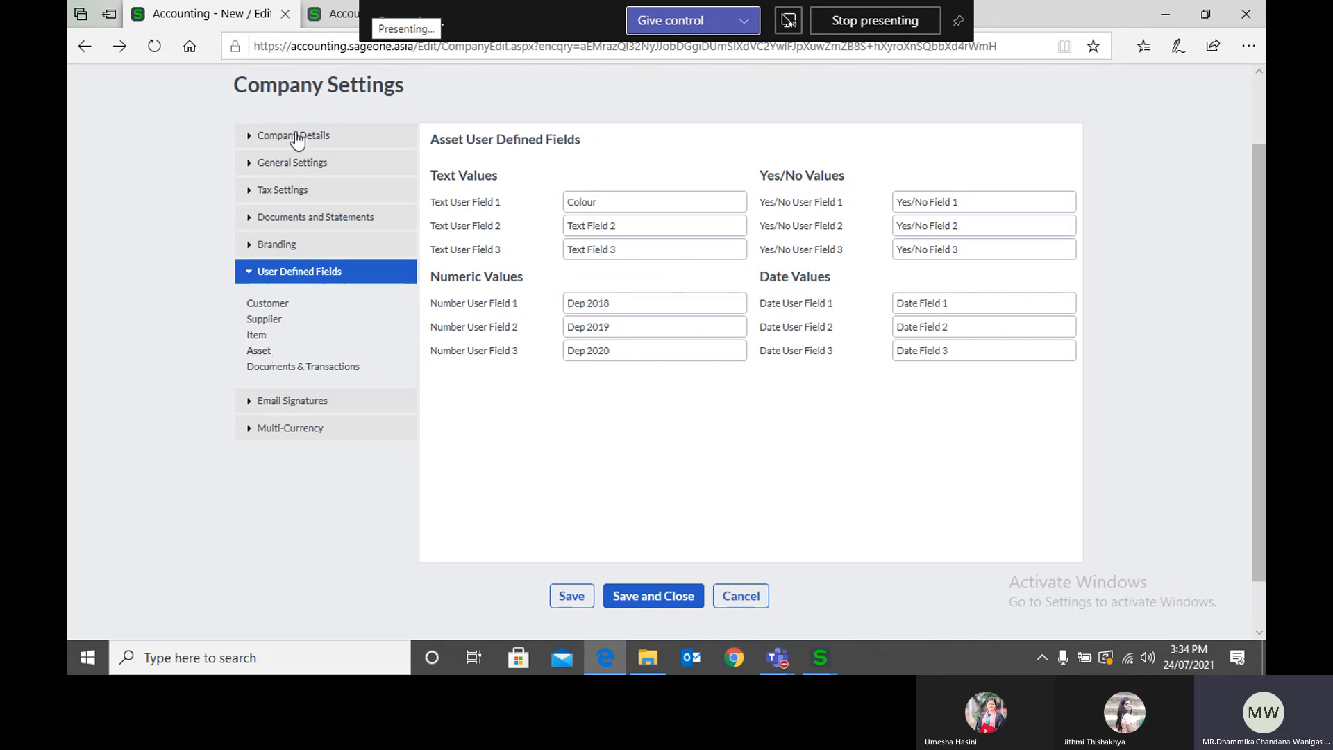
Step: Open a blank new supplier record in place of the customer form and view its User Defined Fields
click(326, 22)
scroll(315, 193, up, 3)
mouse_move(323, 132)
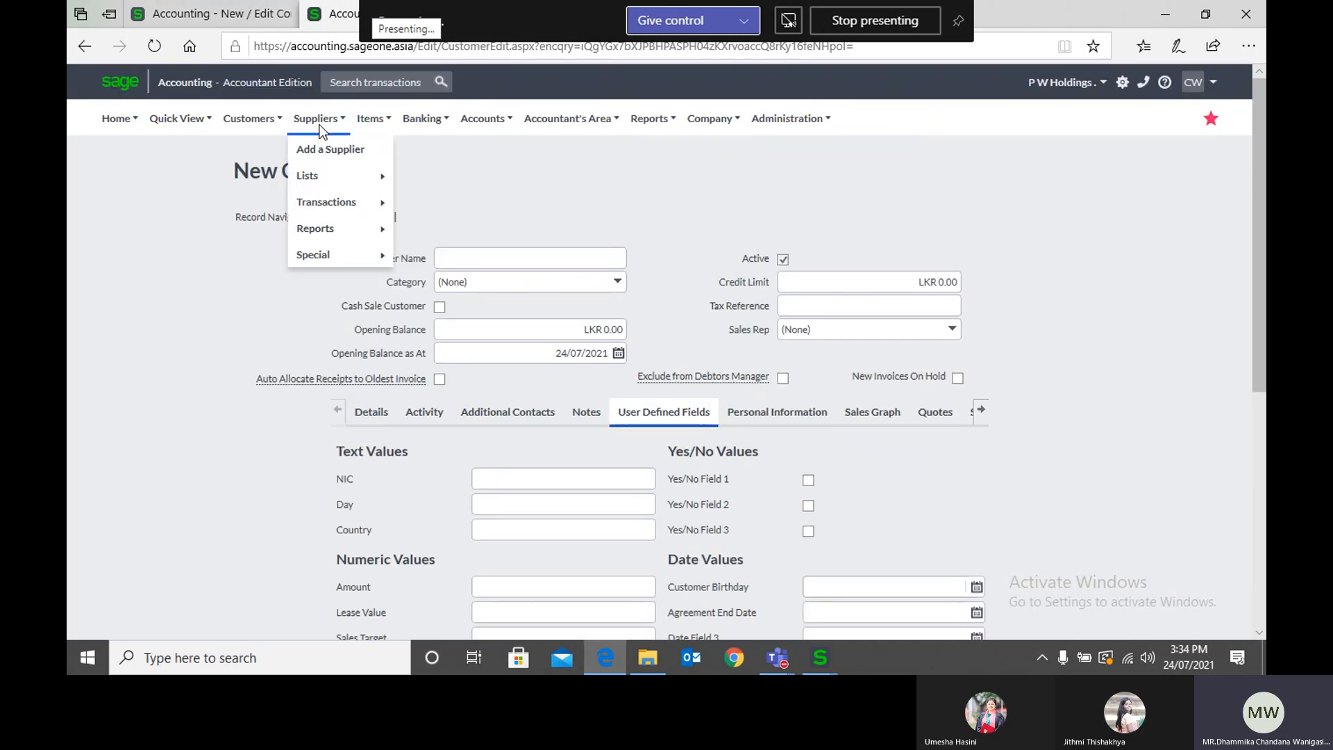
click(331, 147)
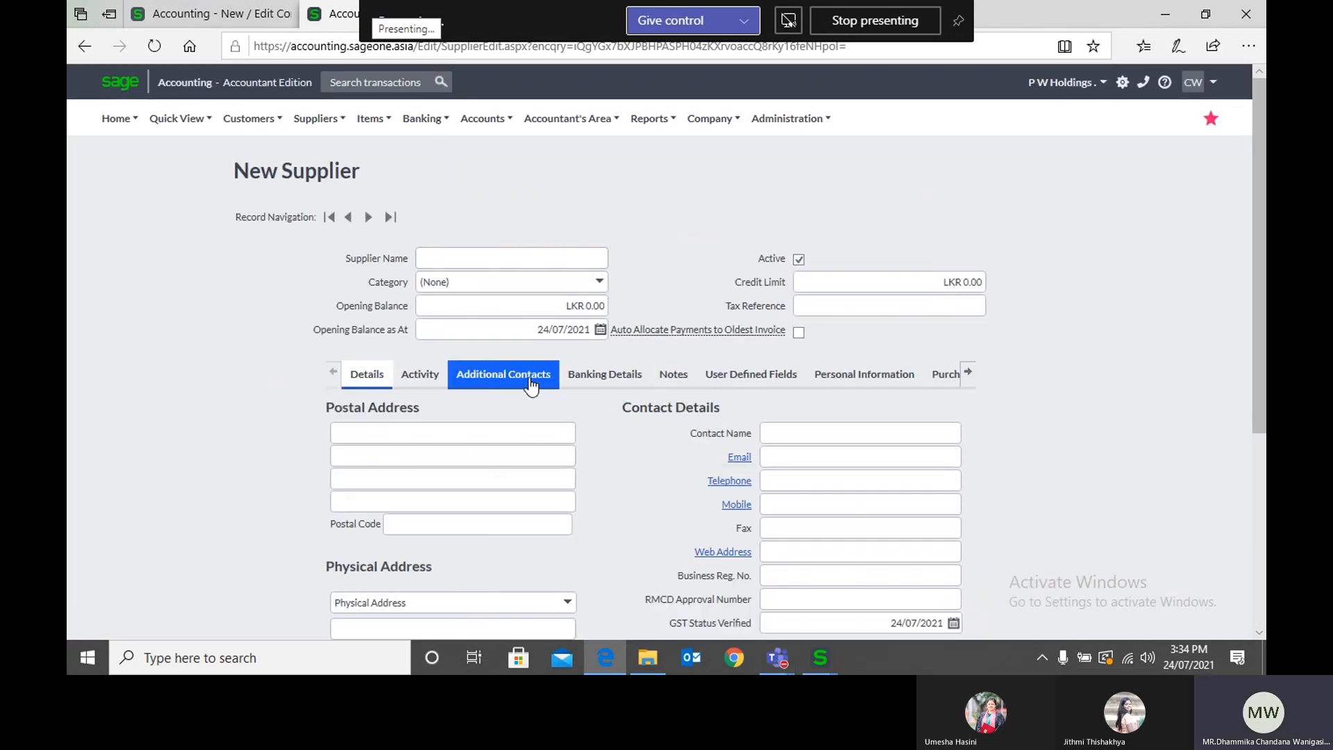
click(751, 377)
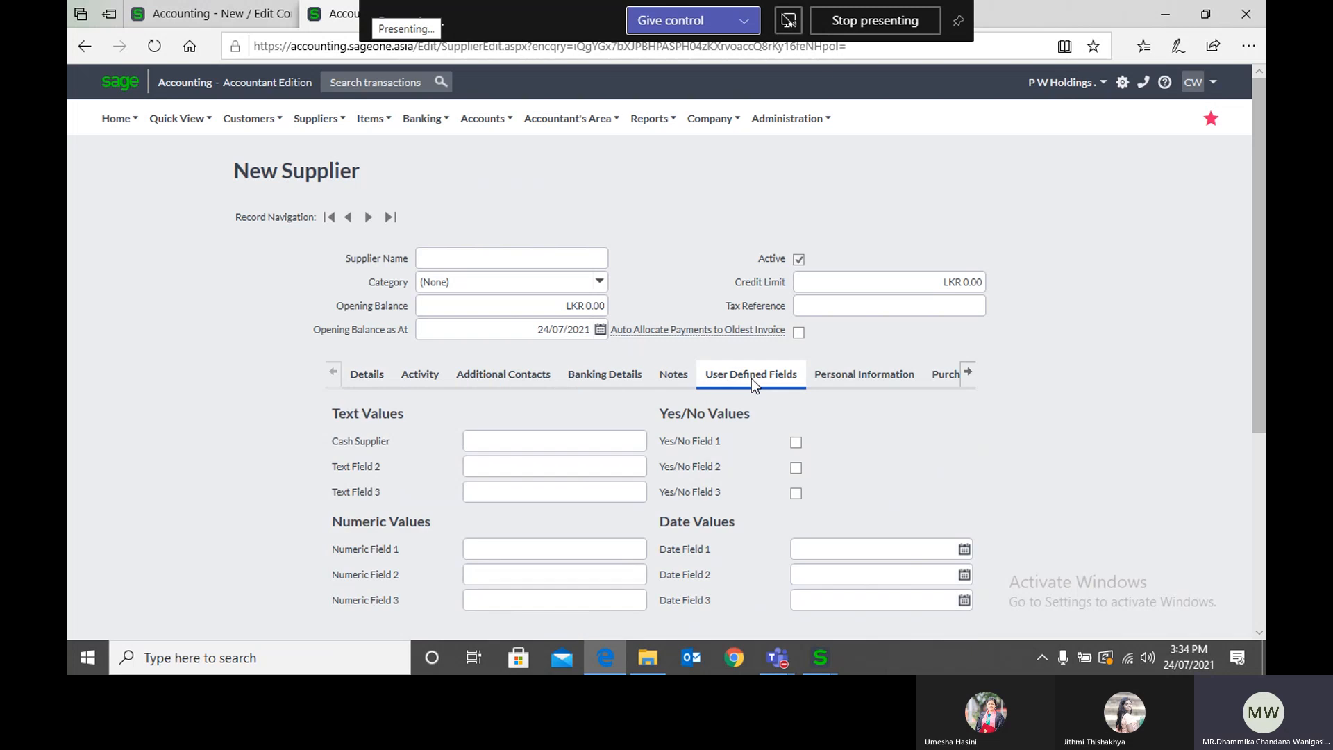
scroll(555, 416, down, 1)
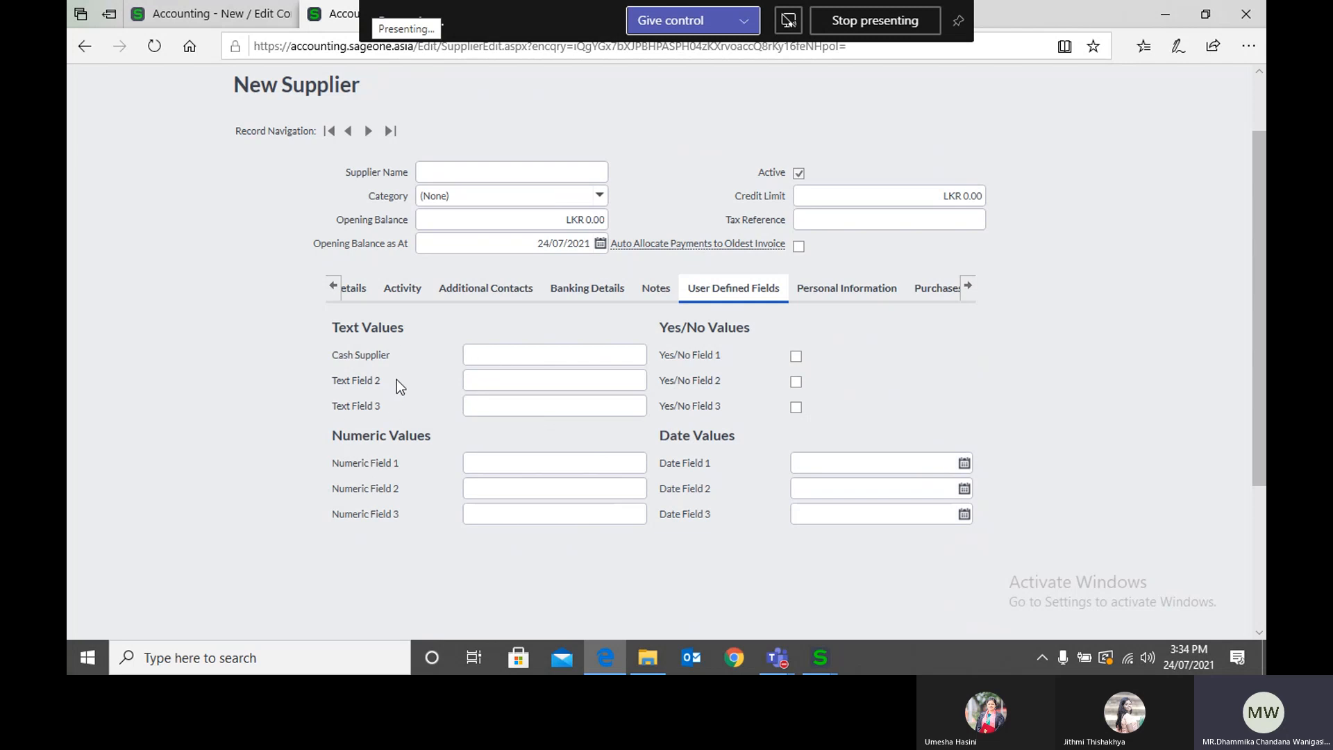
Step: Compare the Supplier user defined field names in Company Settings with the fields on the new supplier record
click(168, 25)
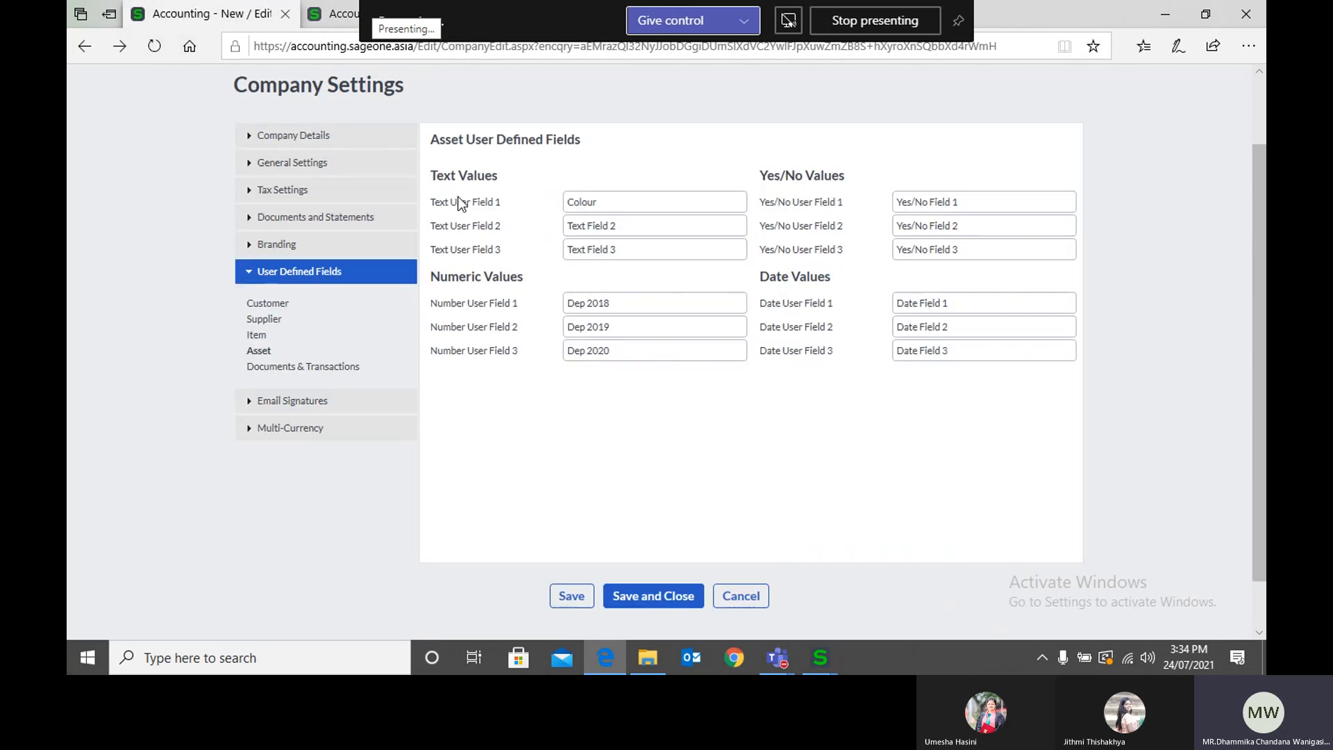
click(272, 322)
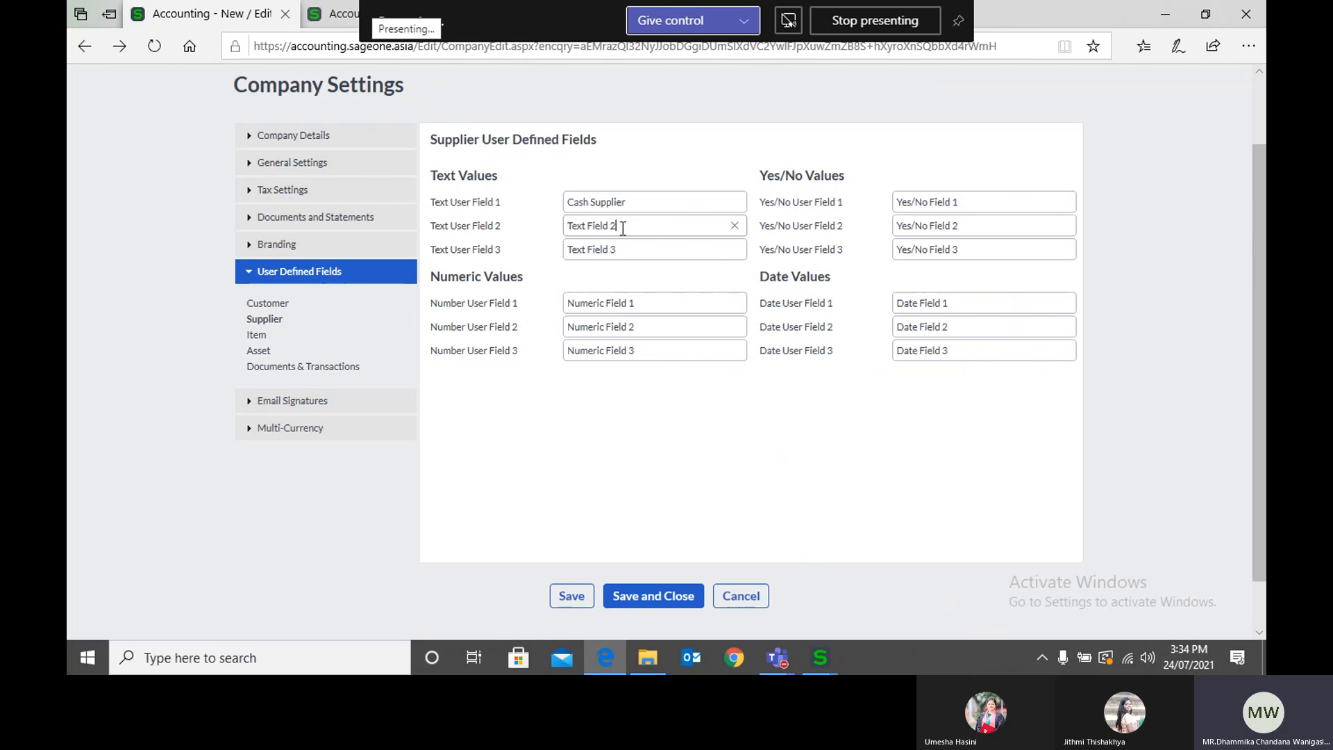
click(336, 14)
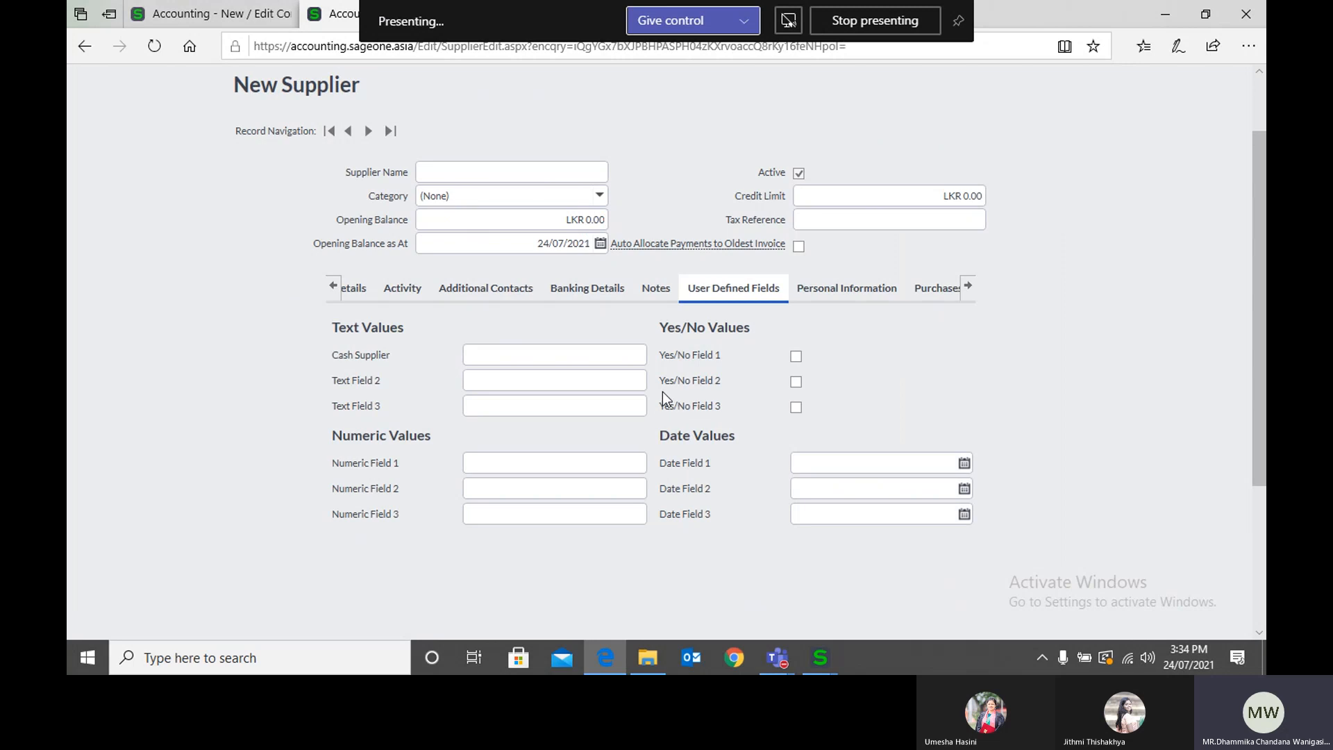
Step: View the Item user defined fields in Company Settings and the User Defined Fields of a blank new item record
click(174, 20)
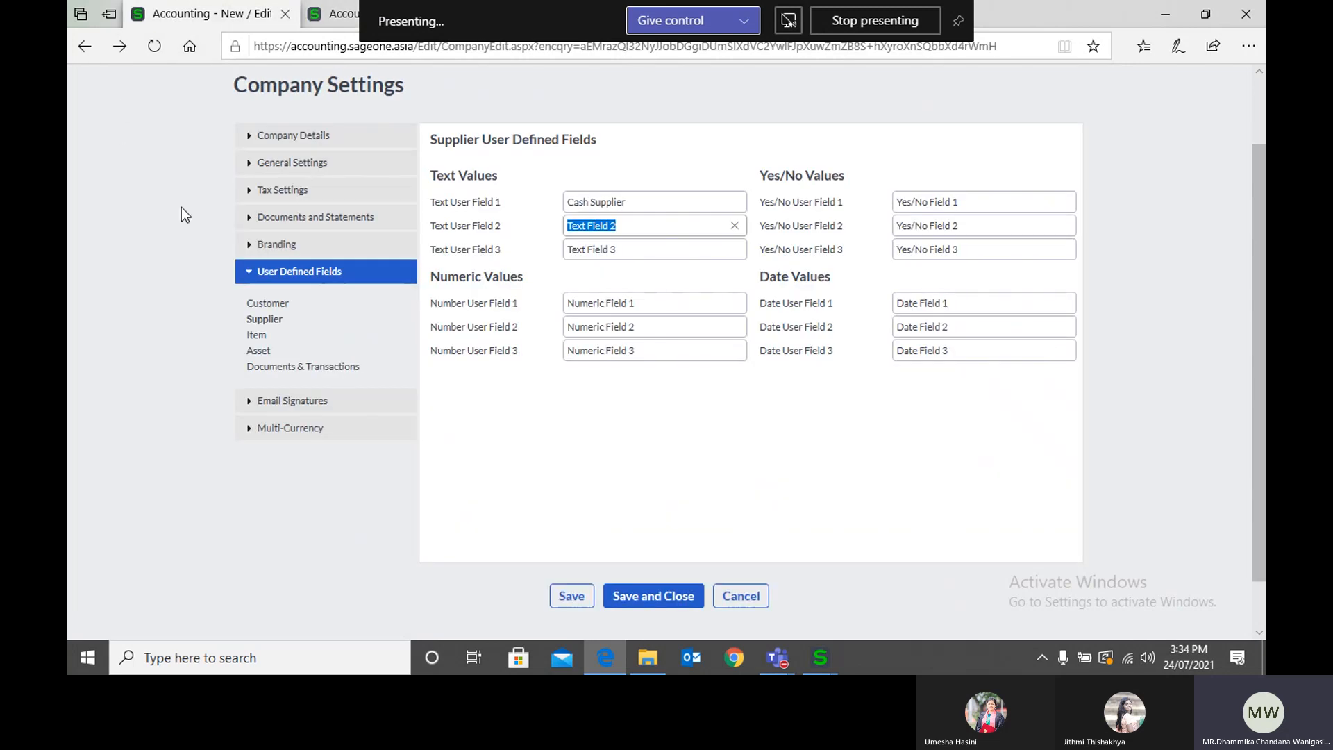
click(257, 336)
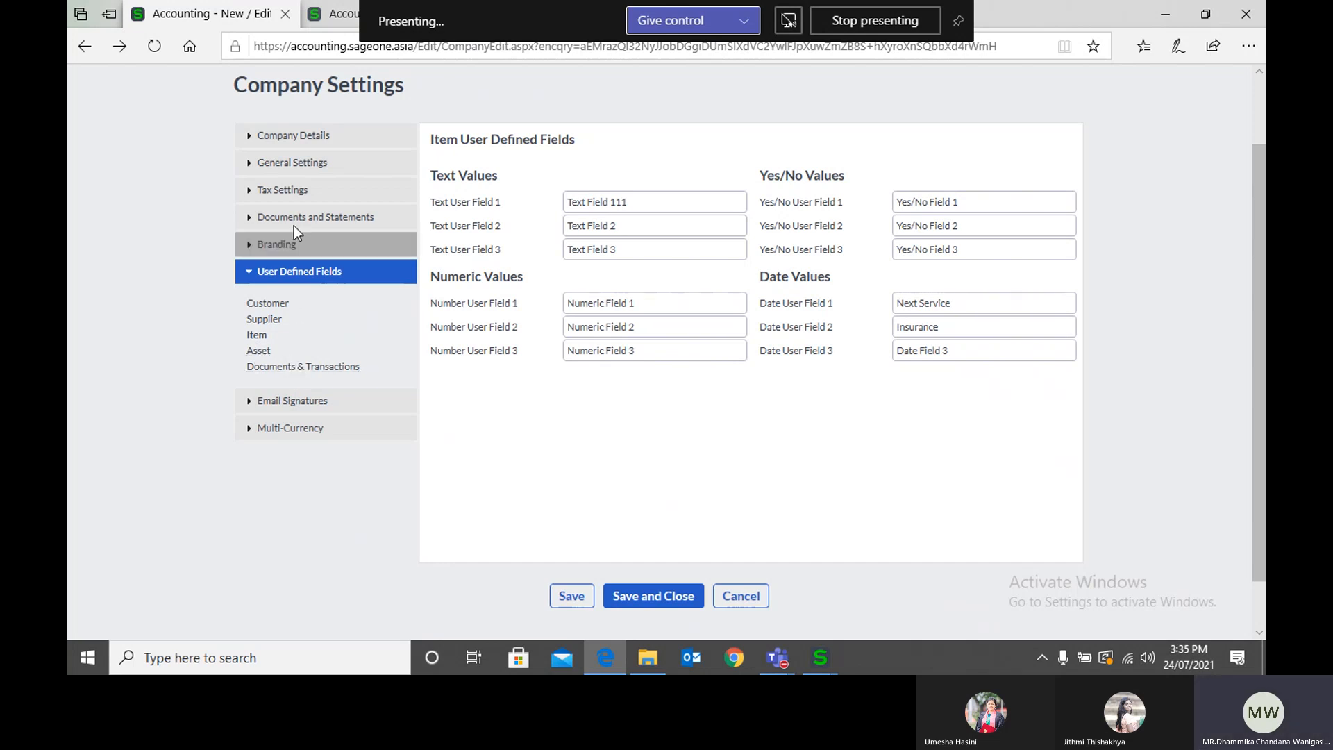
click(335, 18)
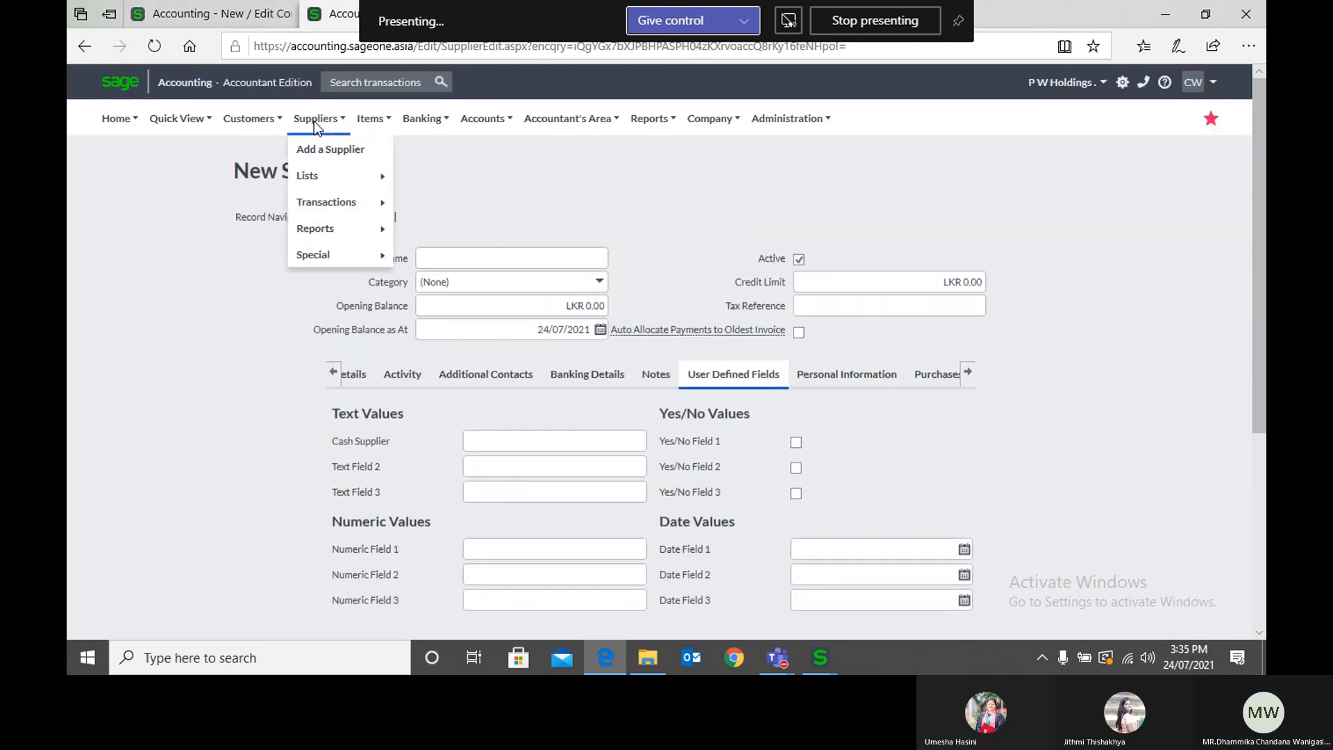
mouse_move(357, 116)
click(381, 151)
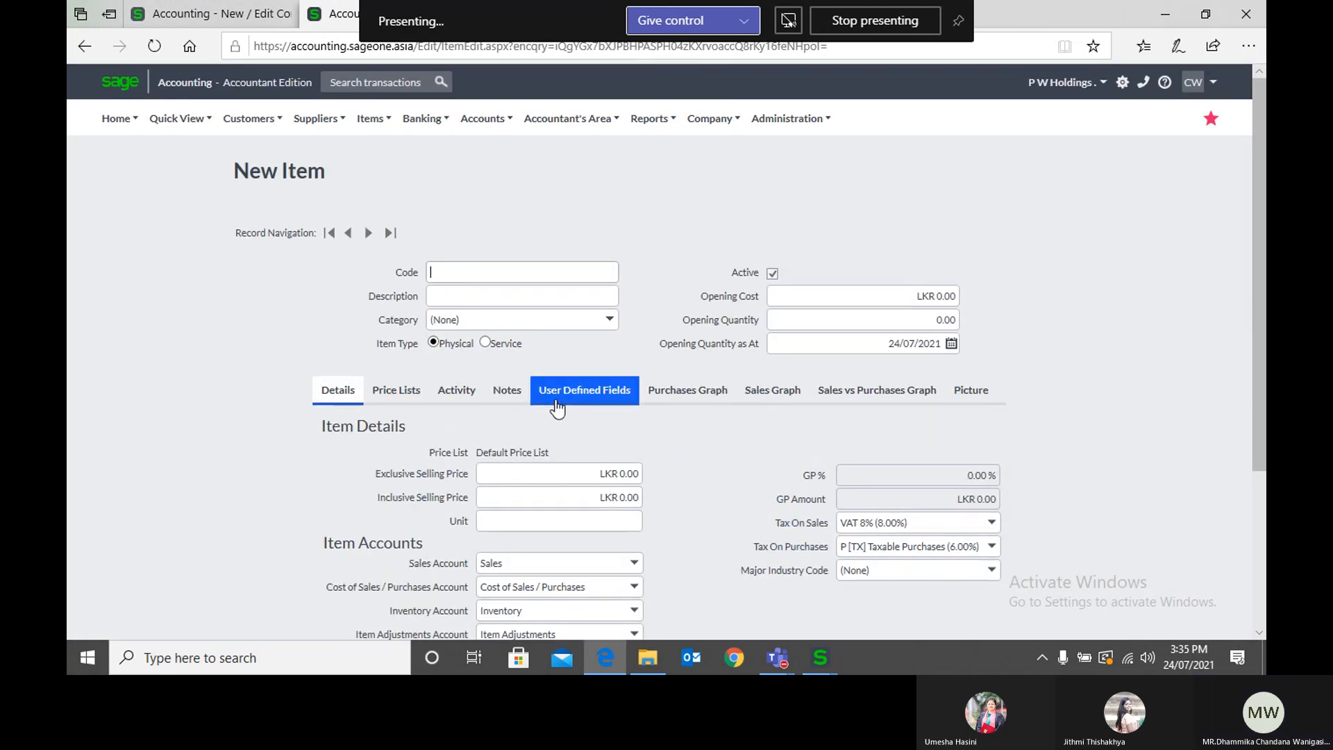
click(556, 406)
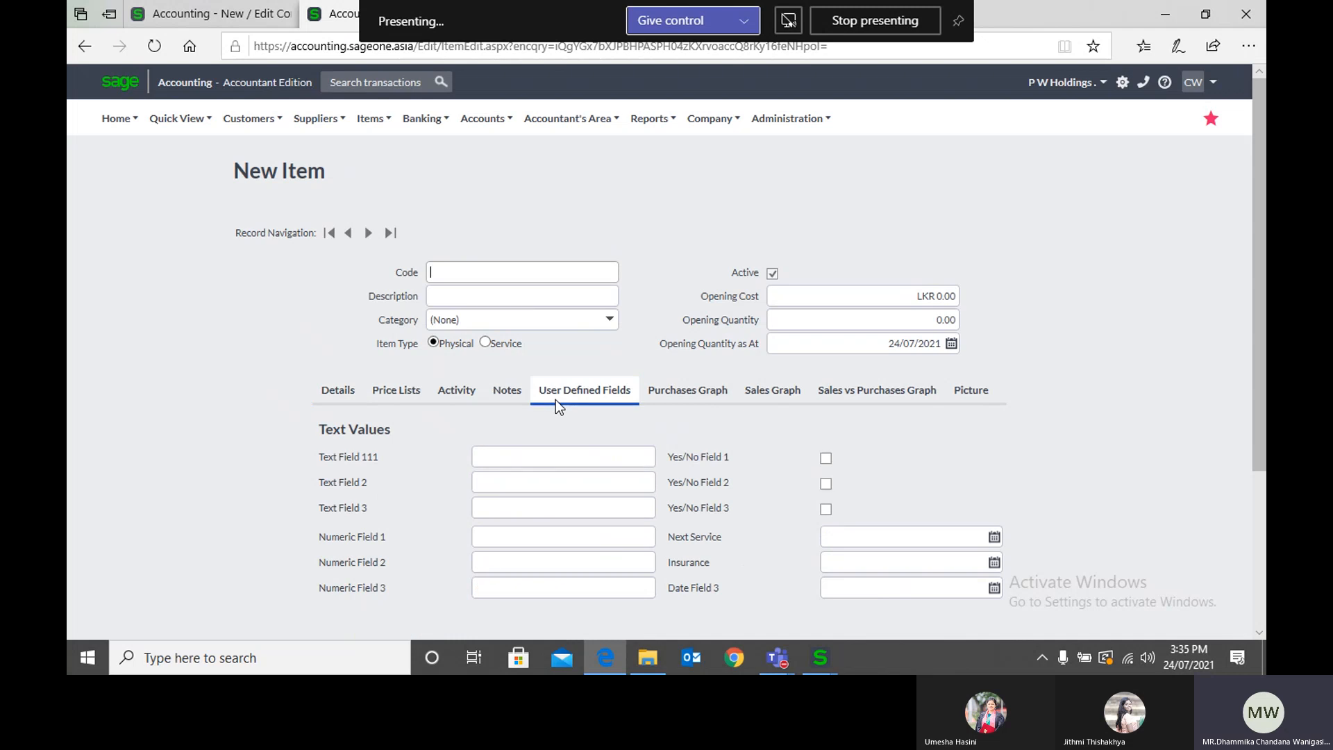
scroll(556, 398, down, 3)
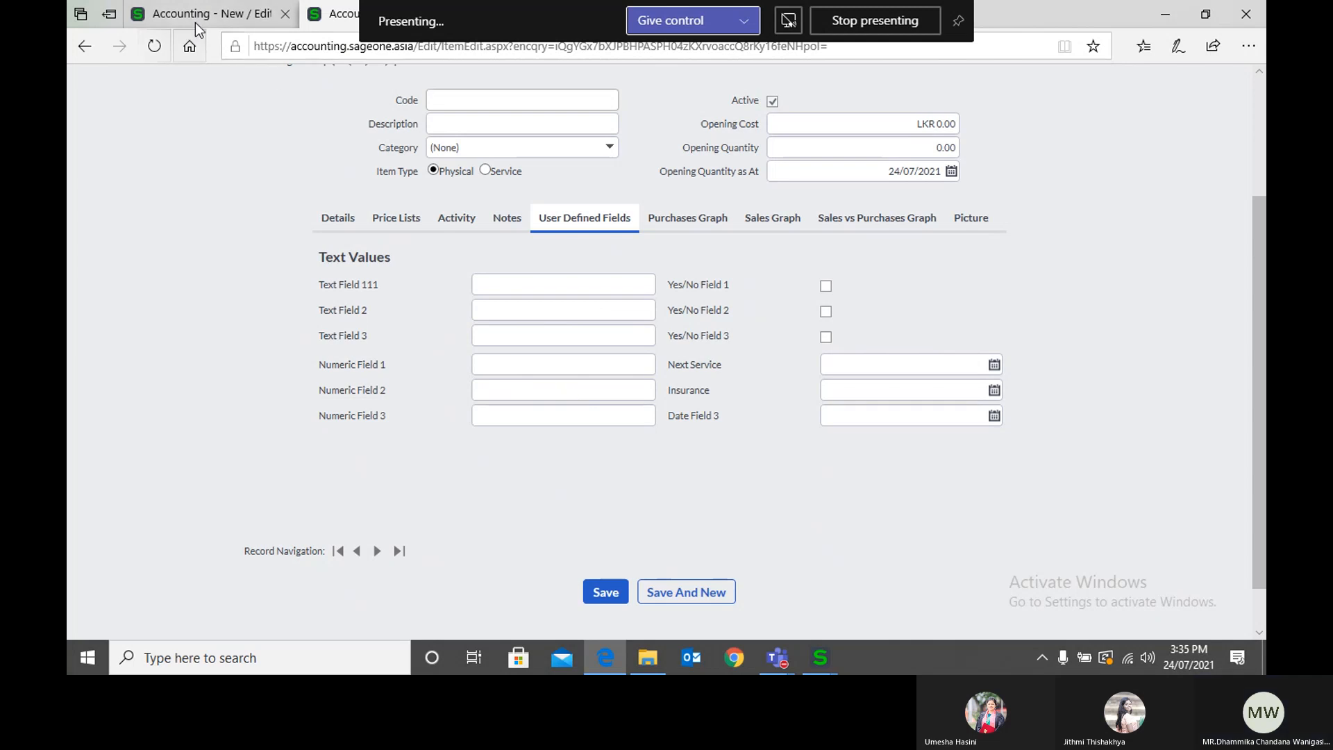
Step: Return to Company Settings to check the item's first text field name, and view the Asset user defined fields
click(221, 20)
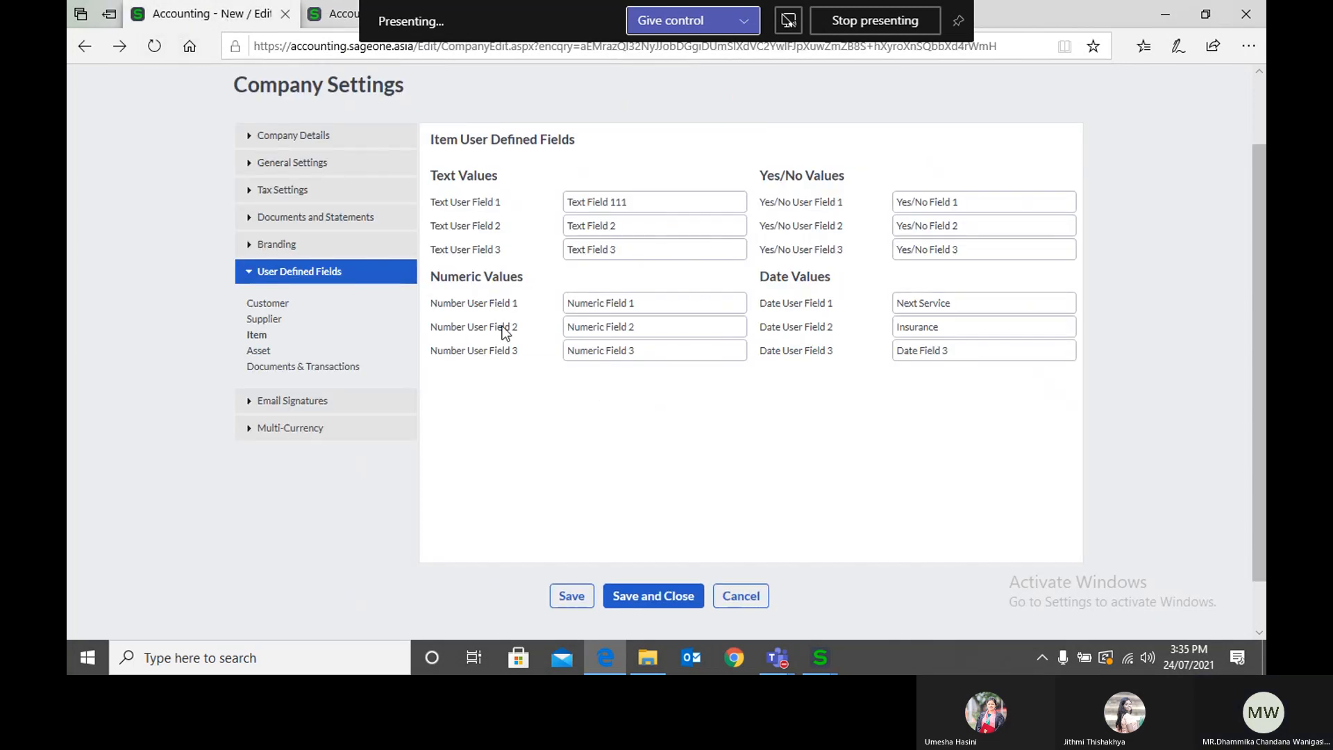
click(635, 201)
click(256, 350)
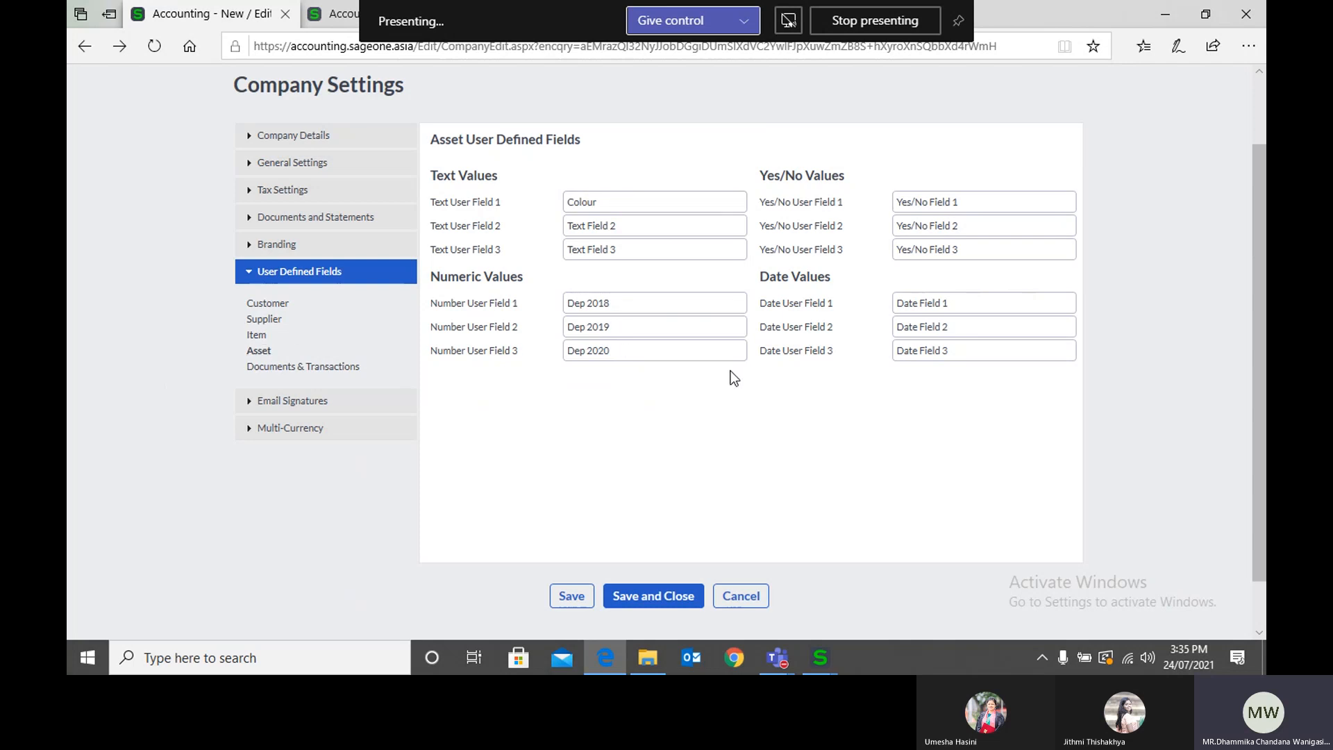
Step: Open a blank new asset record in place of the item form and examine its User Defined Fields, including Colour and Dep 2018 to Dep 2020
click(332, 14)
scroll(795, 248, up, 3)
click(710, 119)
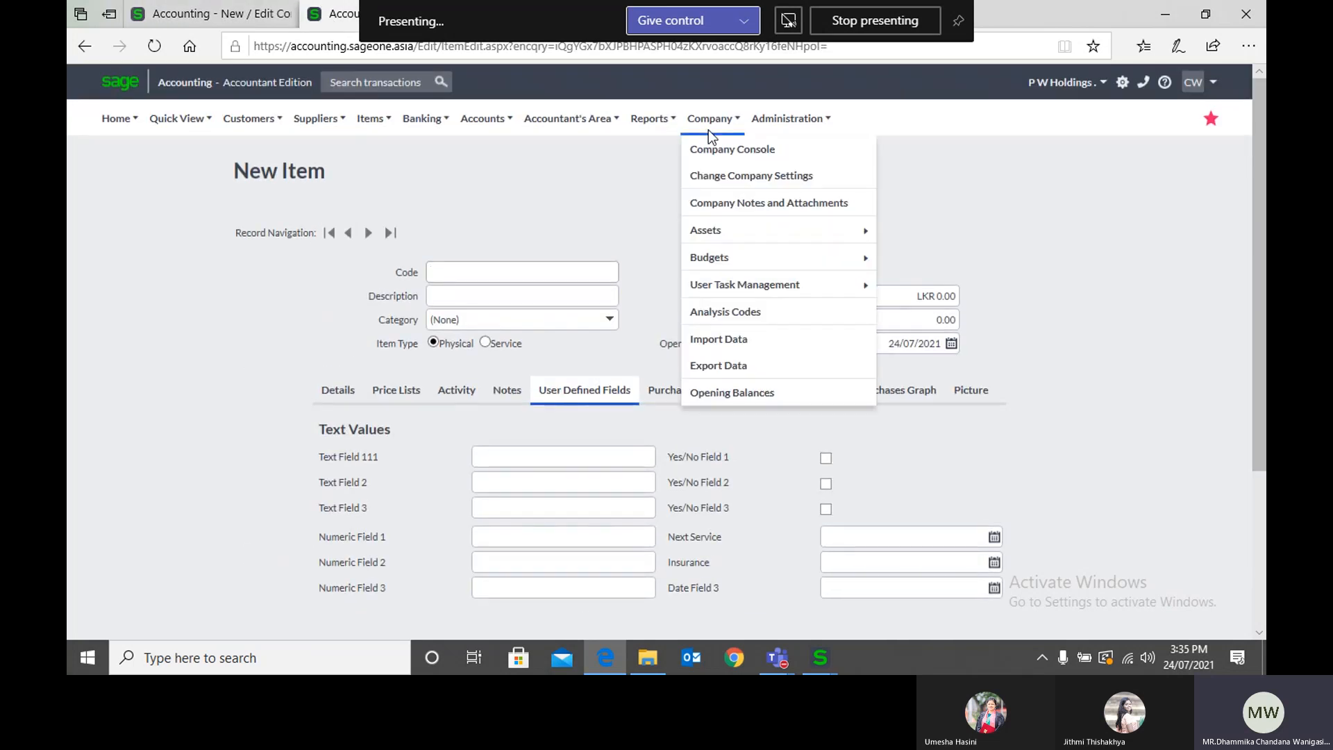
mouse_move(721, 236)
click(906, 234)
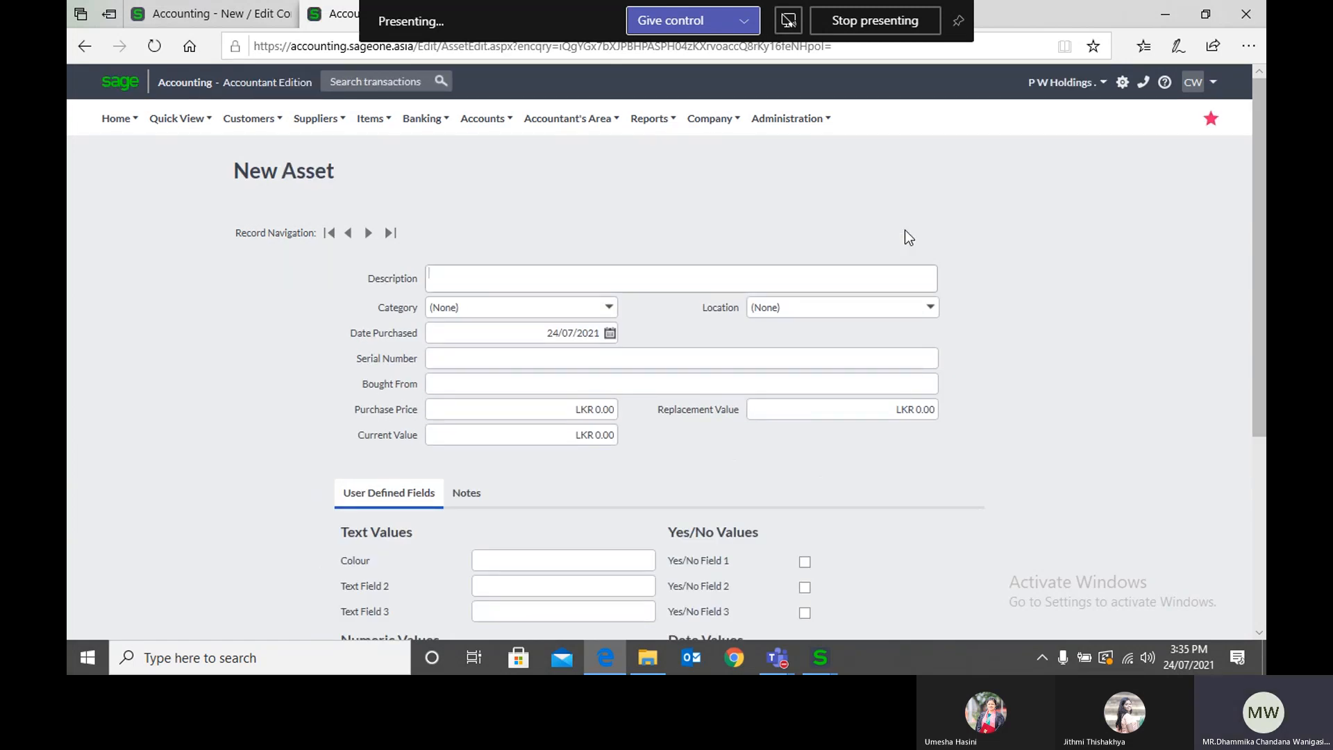
scroll(393, 517, down, 1)
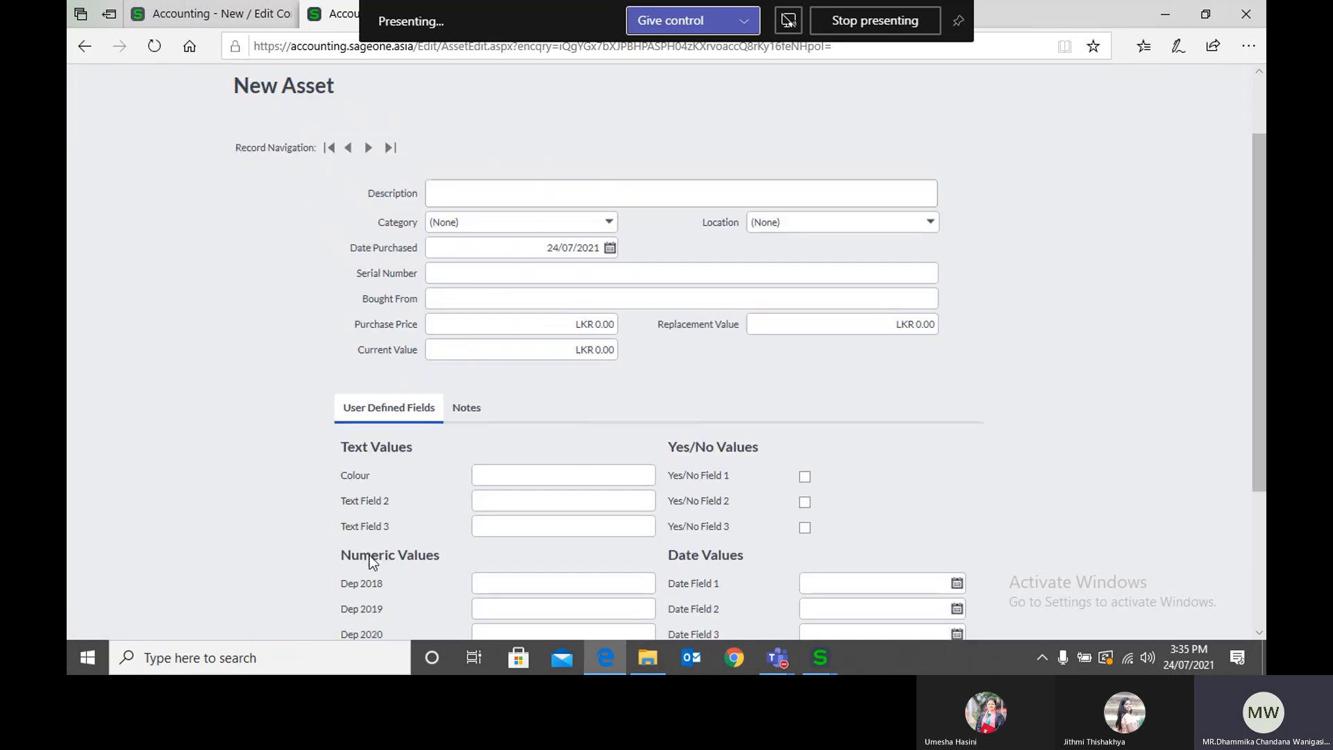
scroll(565, 548, down, 2)
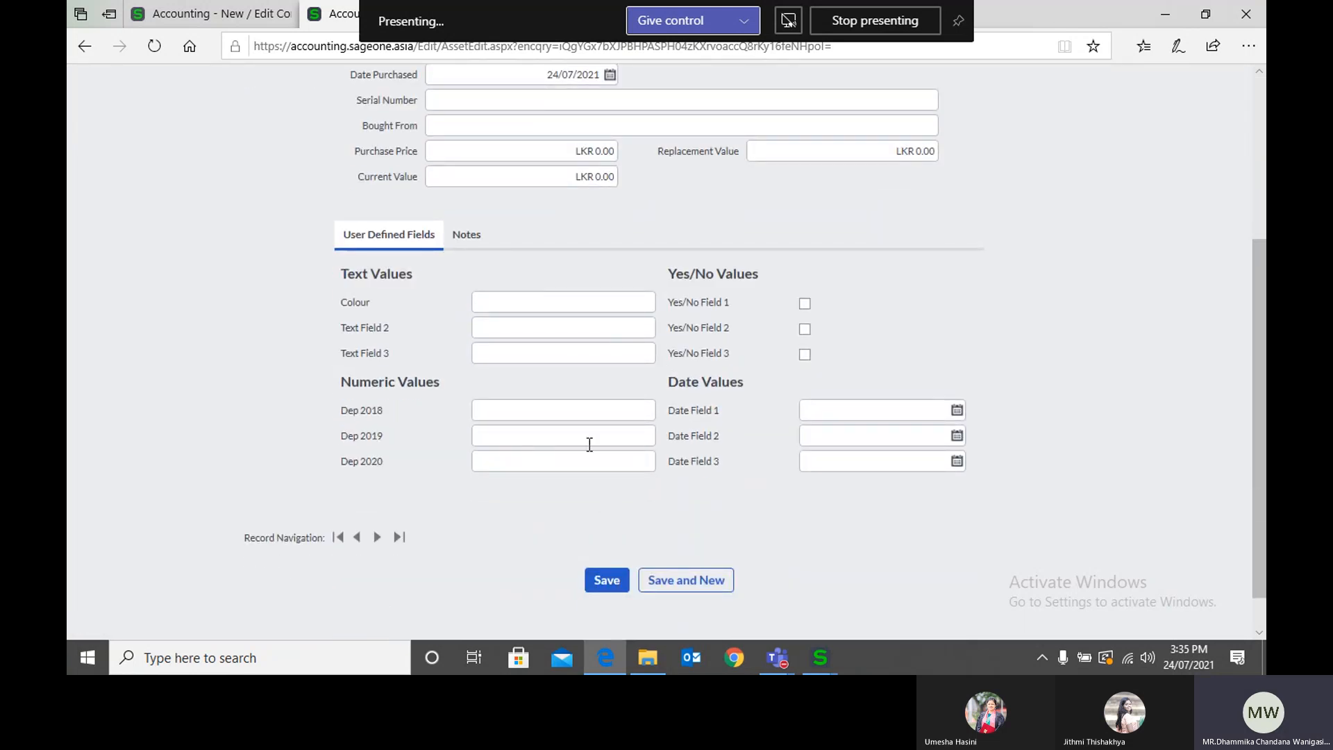
scroll(588, 448, up, 2)
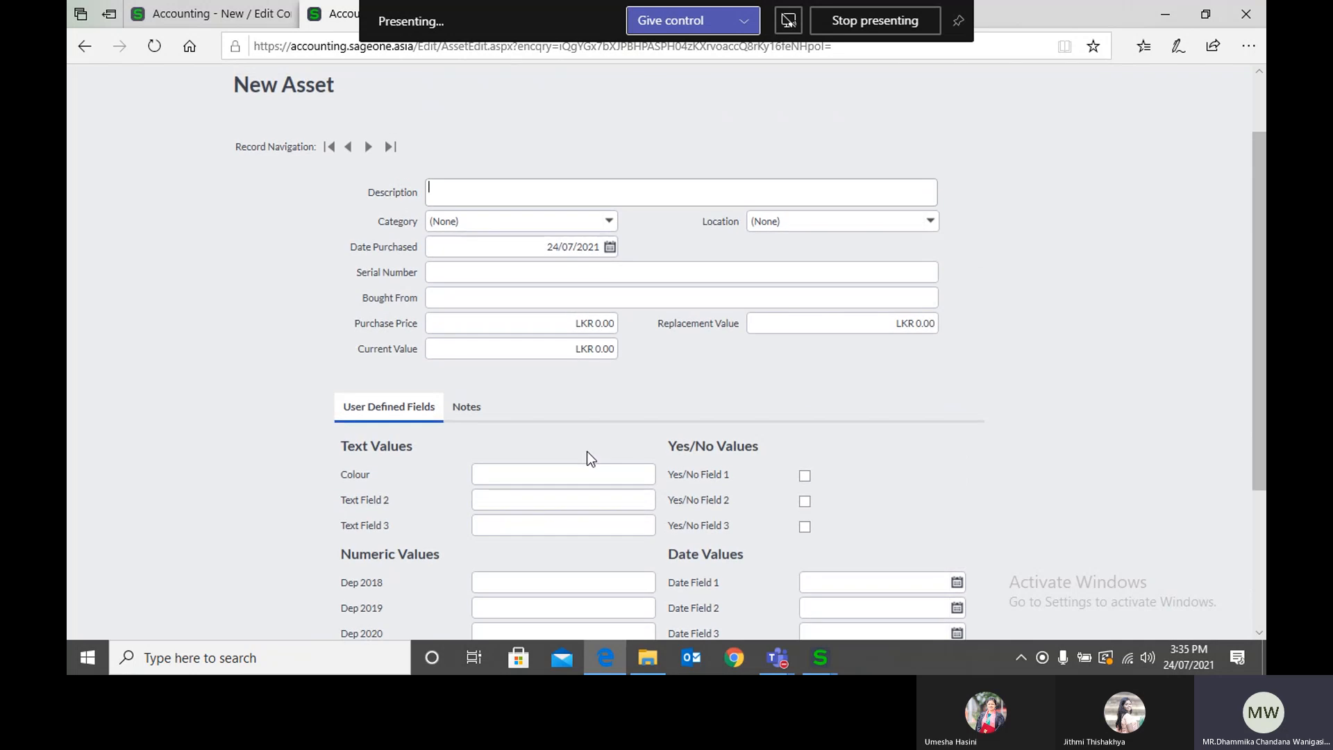
scroll(589, 458, up, 1)
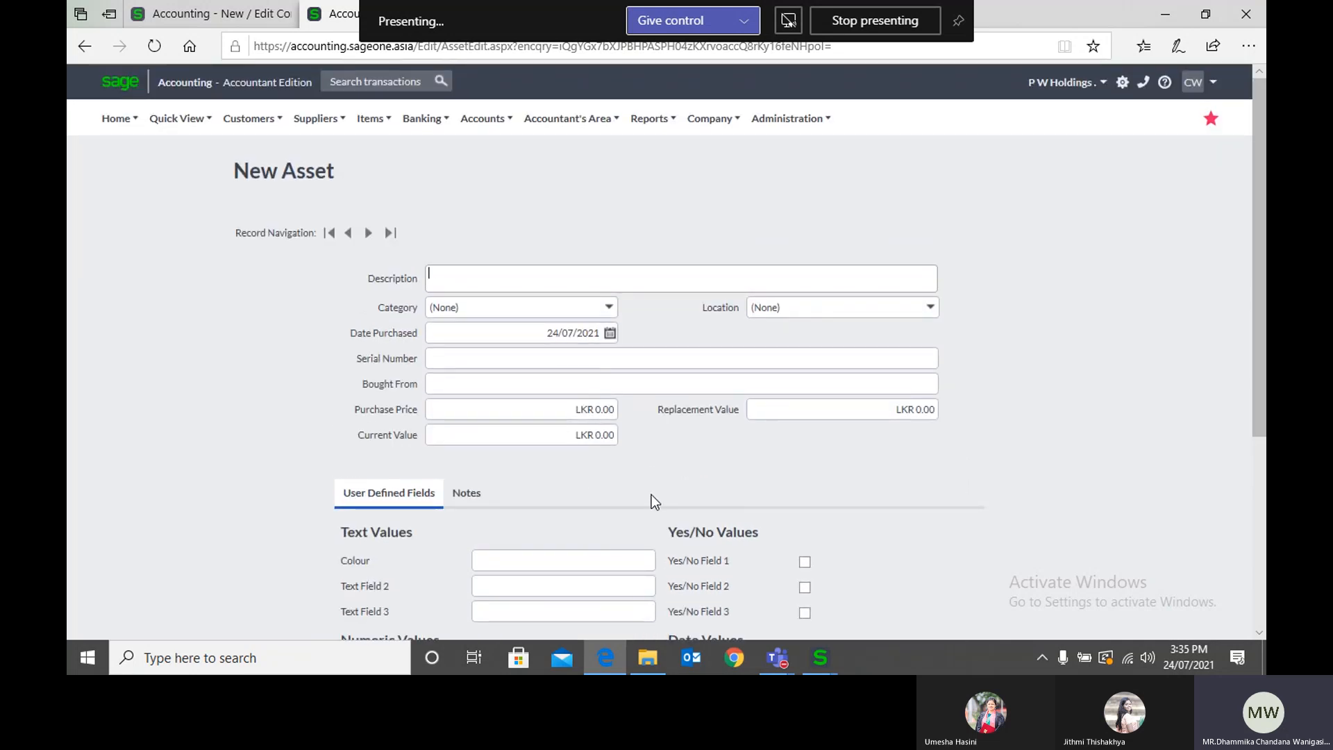
scroll(651, 498, down, 2)
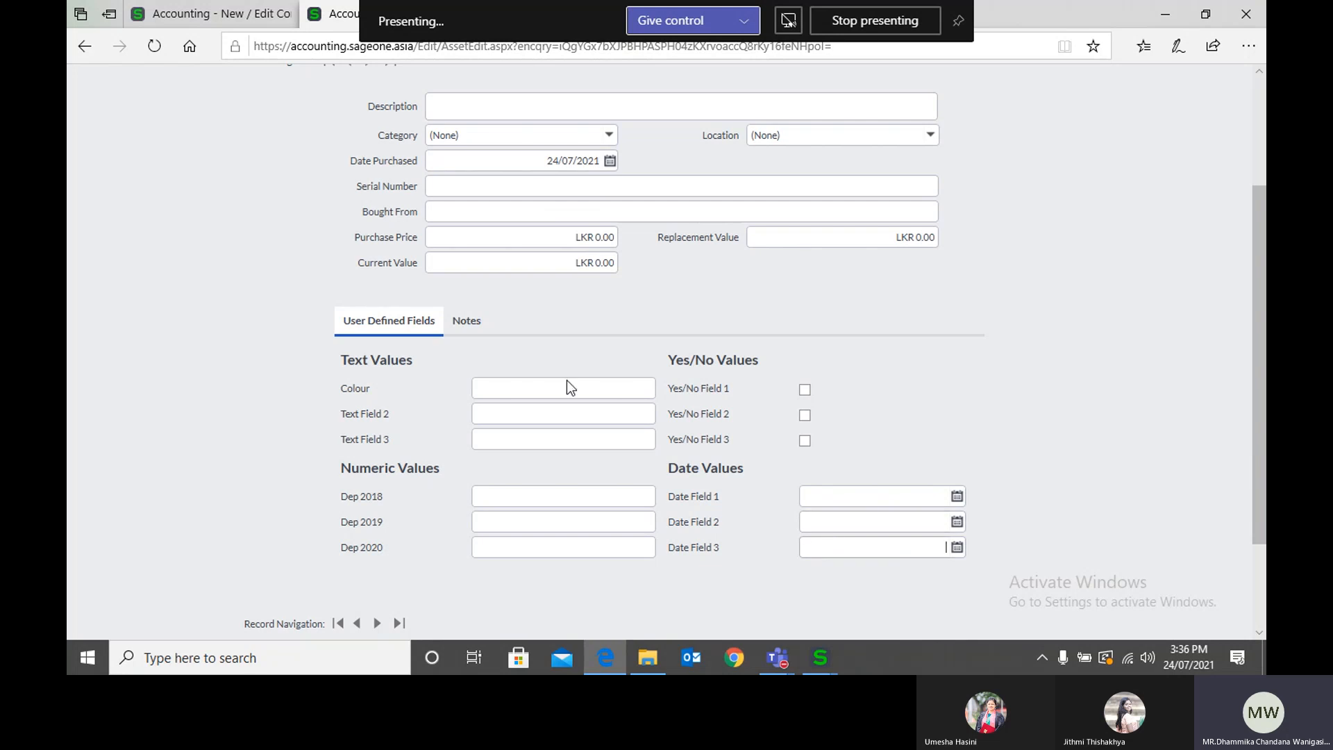
Step: Review the Documents & Transactions user defined fields in Company Settings, from Customer Quote through Banking Transactions and Journals
click(240, 1)
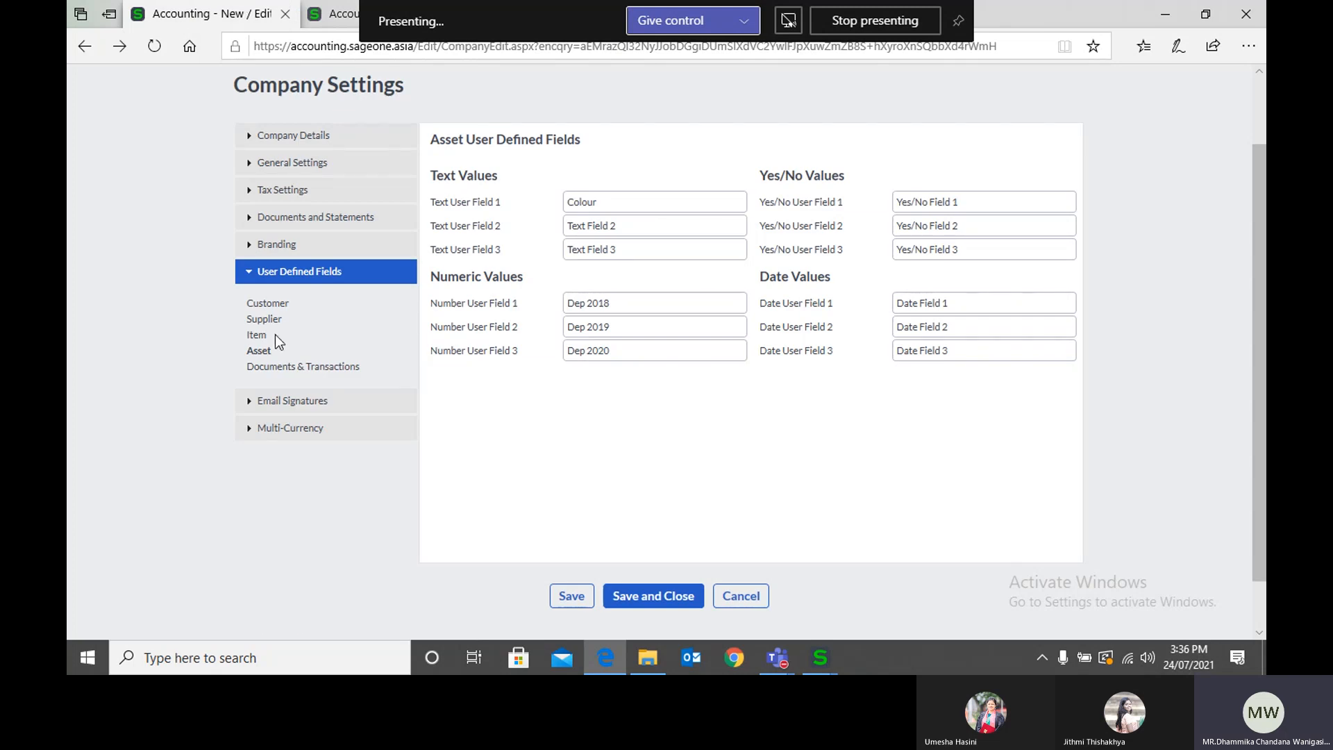
click(277, 374)
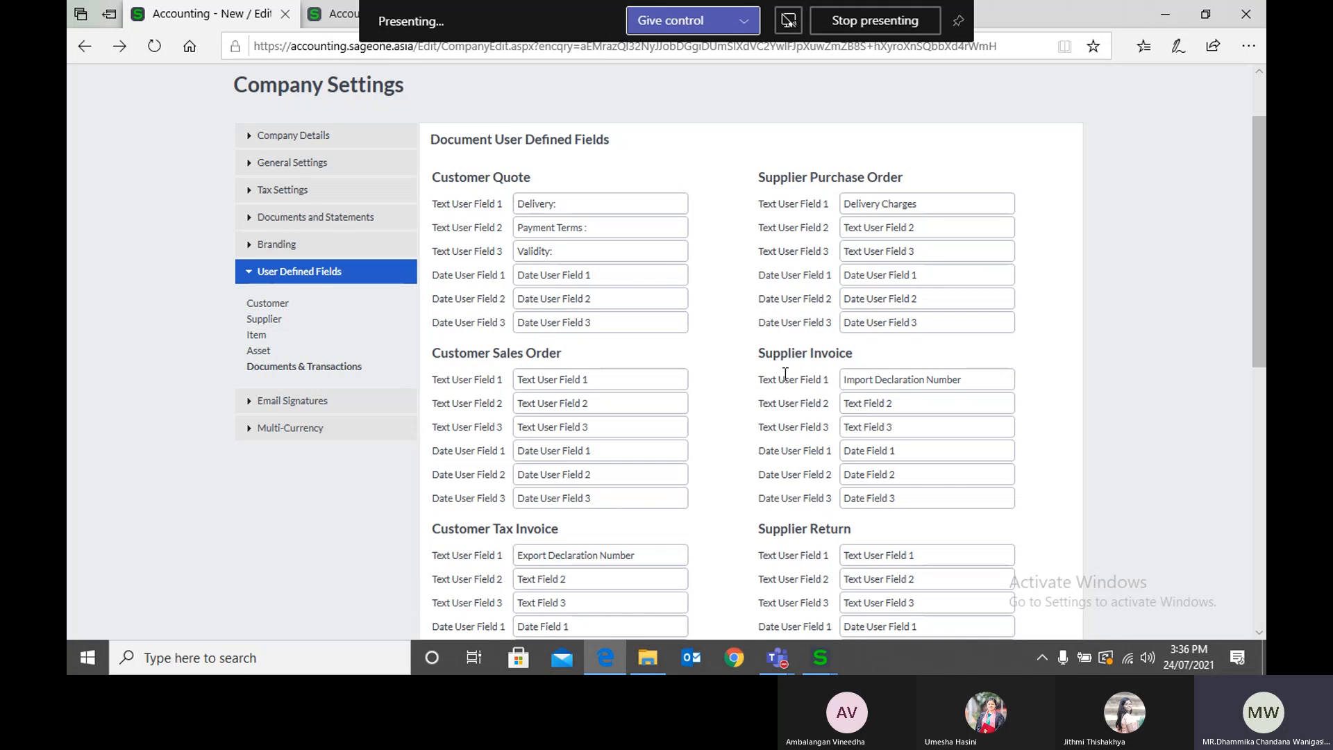
scroll(601, 375, down, 3)
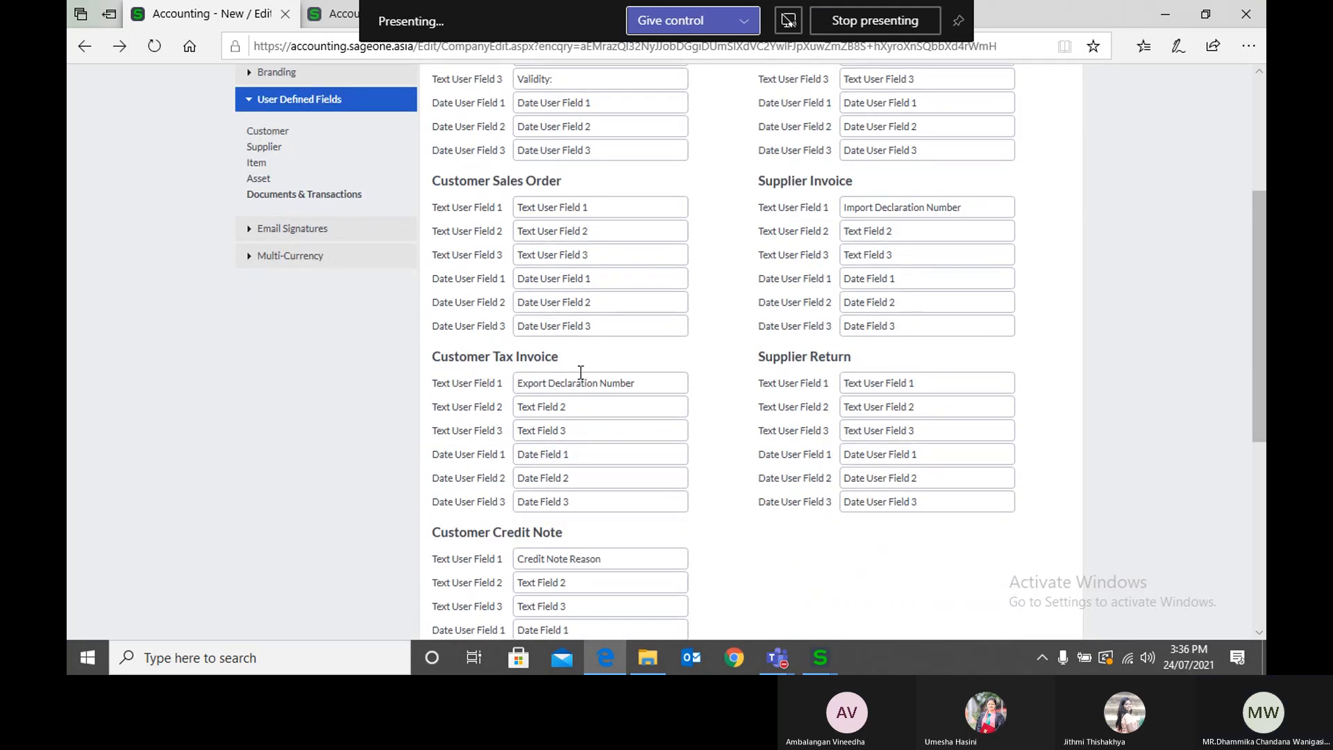
scroll(782, 368, down, 3)
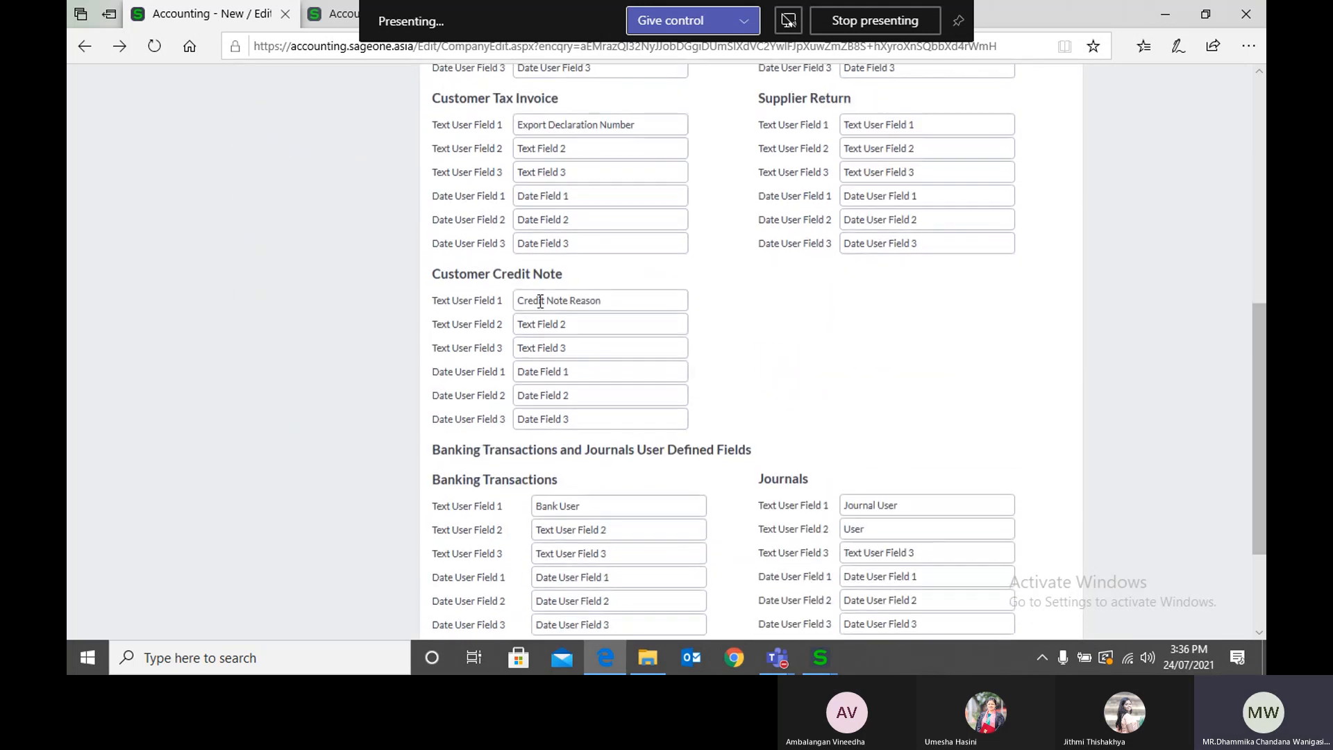
scroll(631, 291, down, 3)
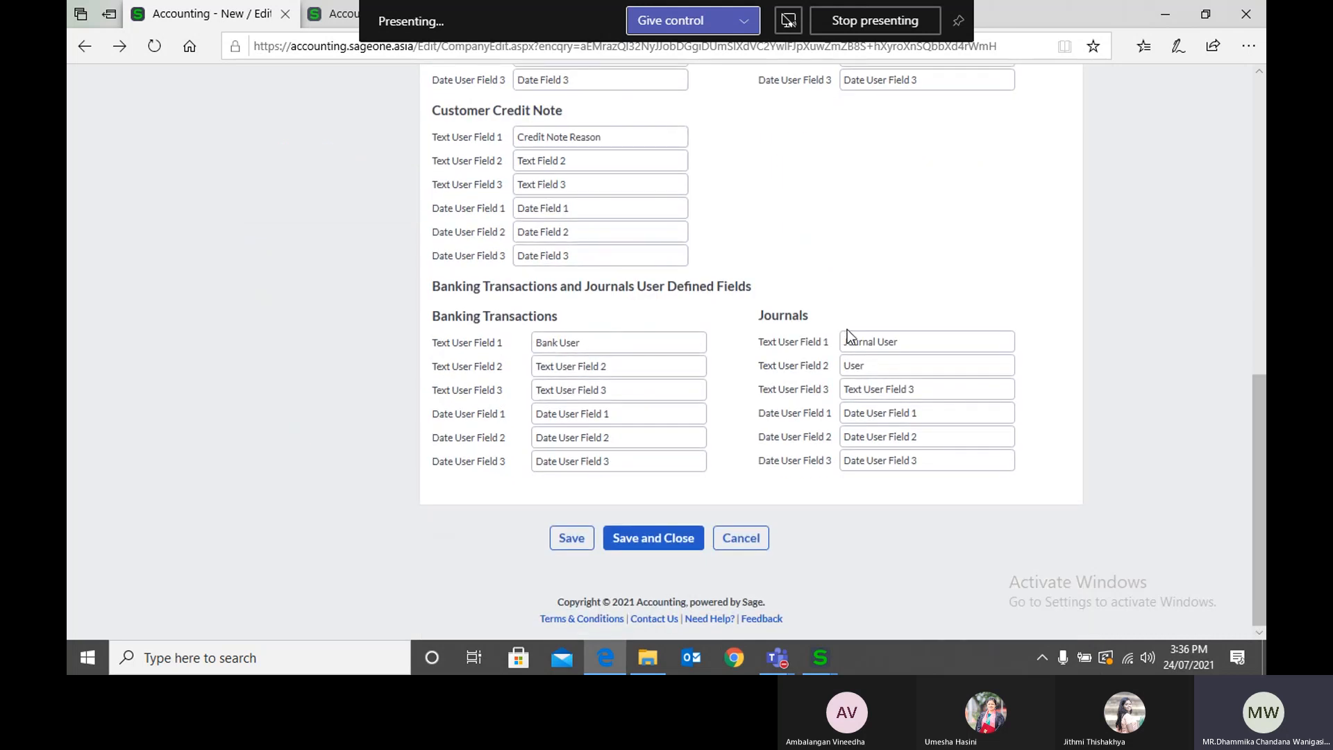
scroll(807, 298, up, 12)
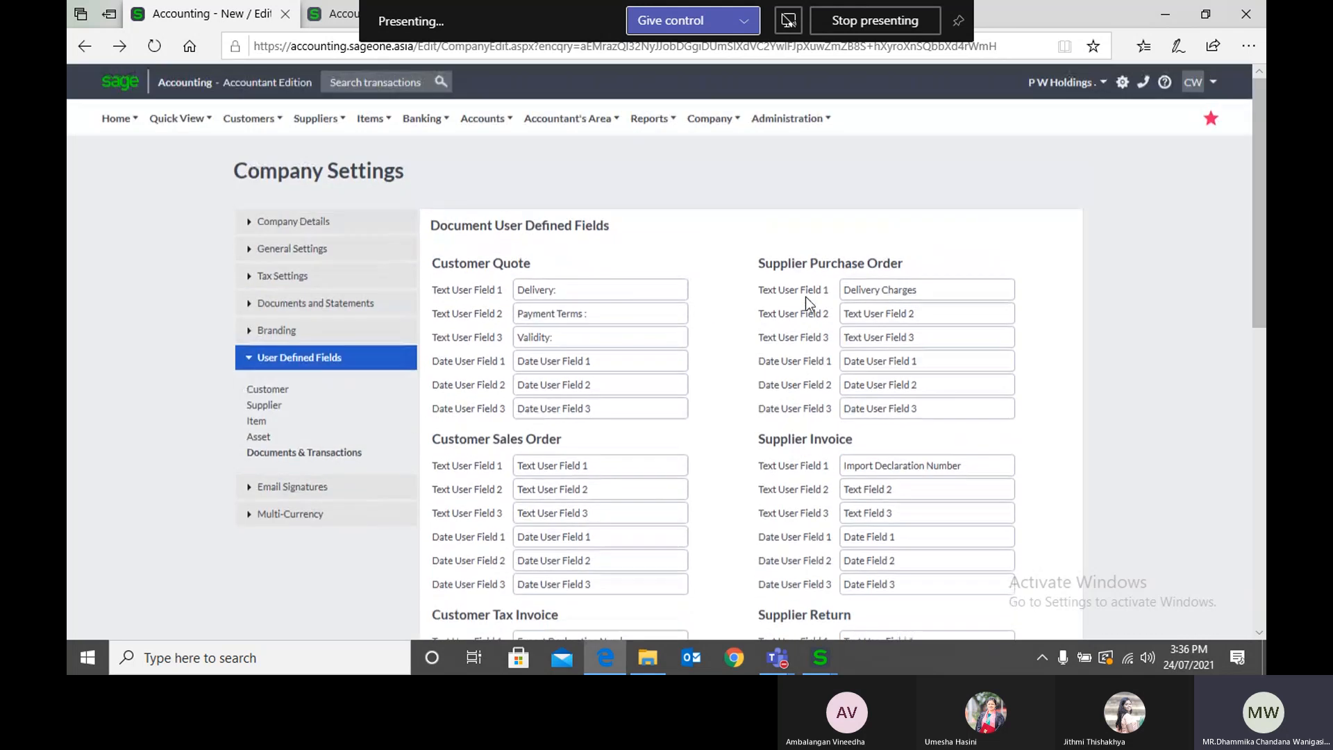
Step: Open the Customer Quotes list in place of the asset form and start a new quote
click(351, 17)
scroll(293, 160, up, 3)
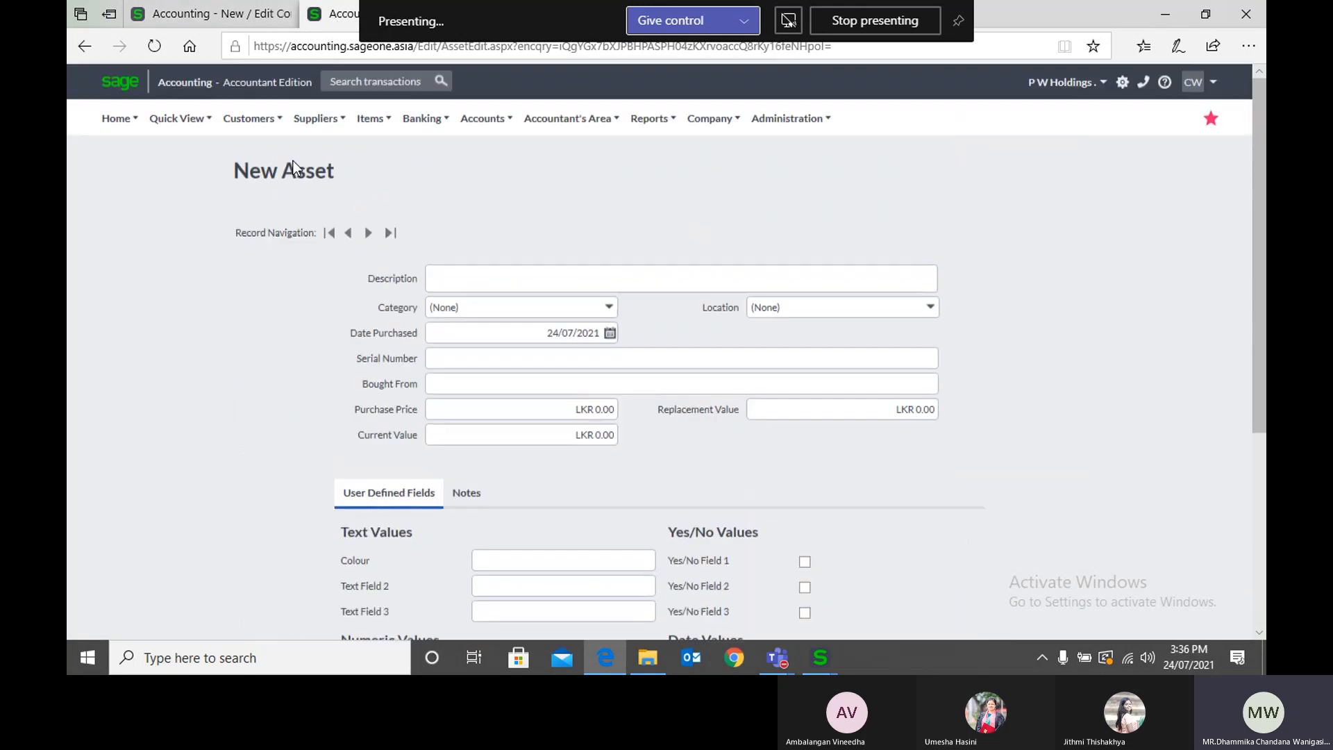
click(263, 122)
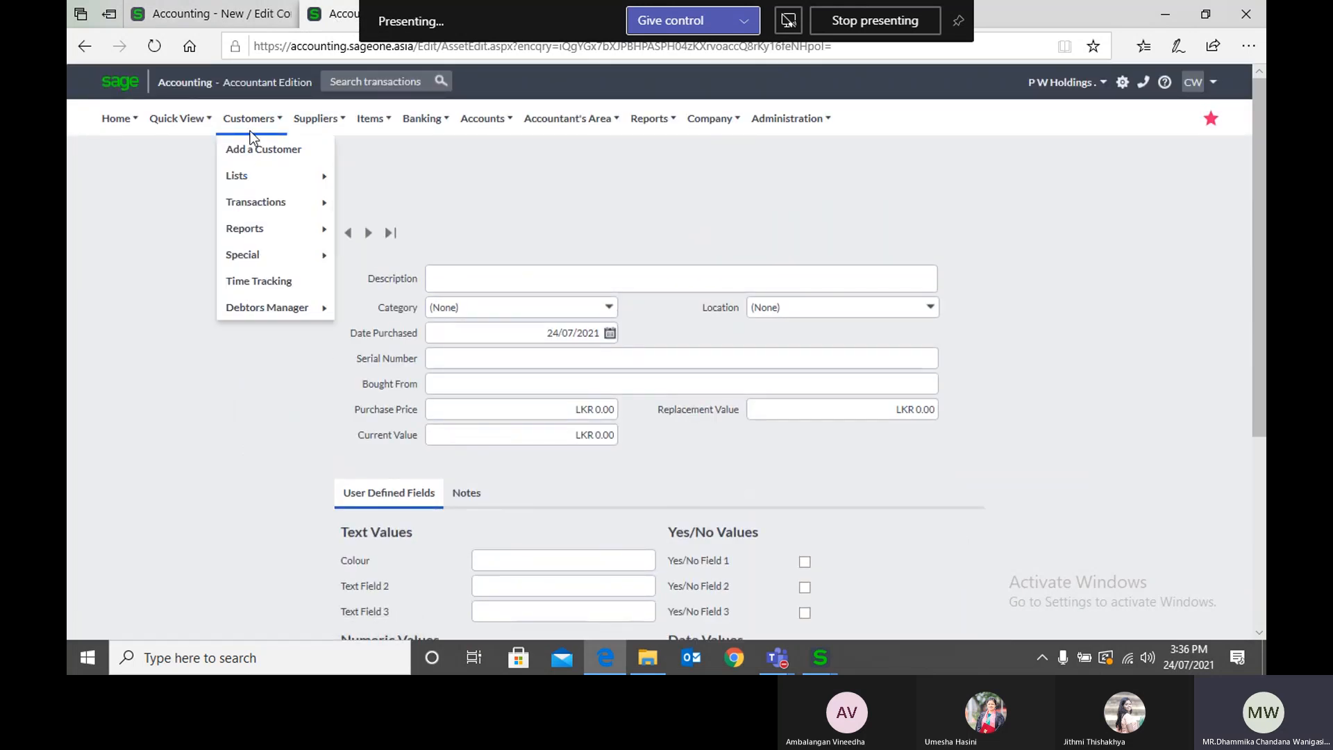
mouse_move(252, 207)
click(401, 206)
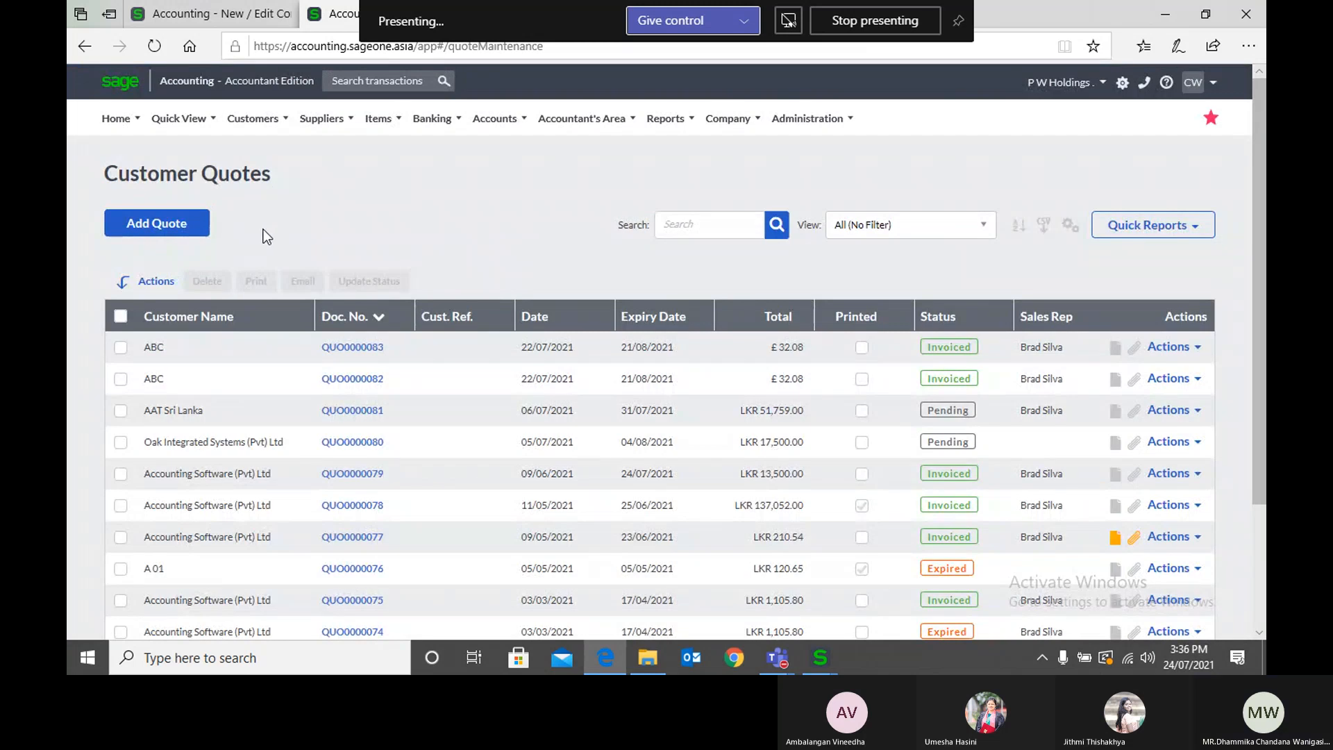
click(188, 232)
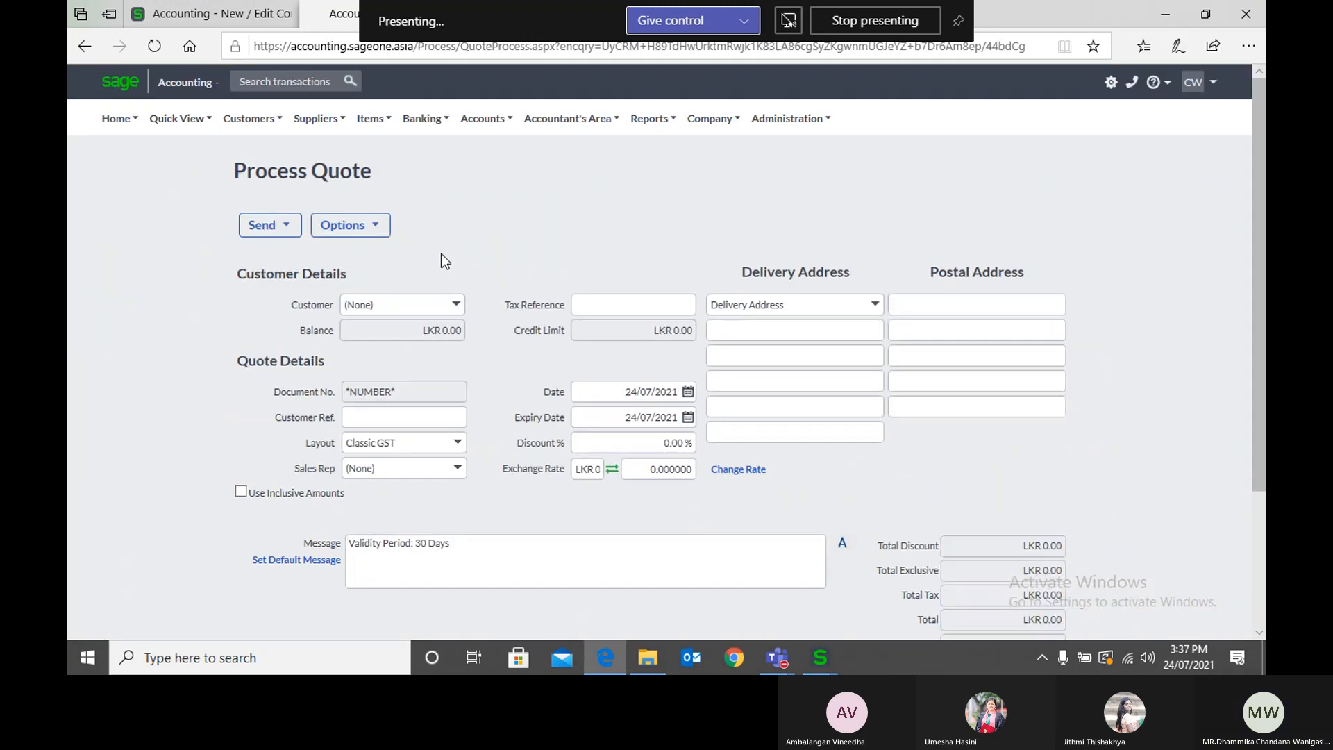
Step: View the new quote's user defined fields, close them without entering values, and show them again
click(372, 234)
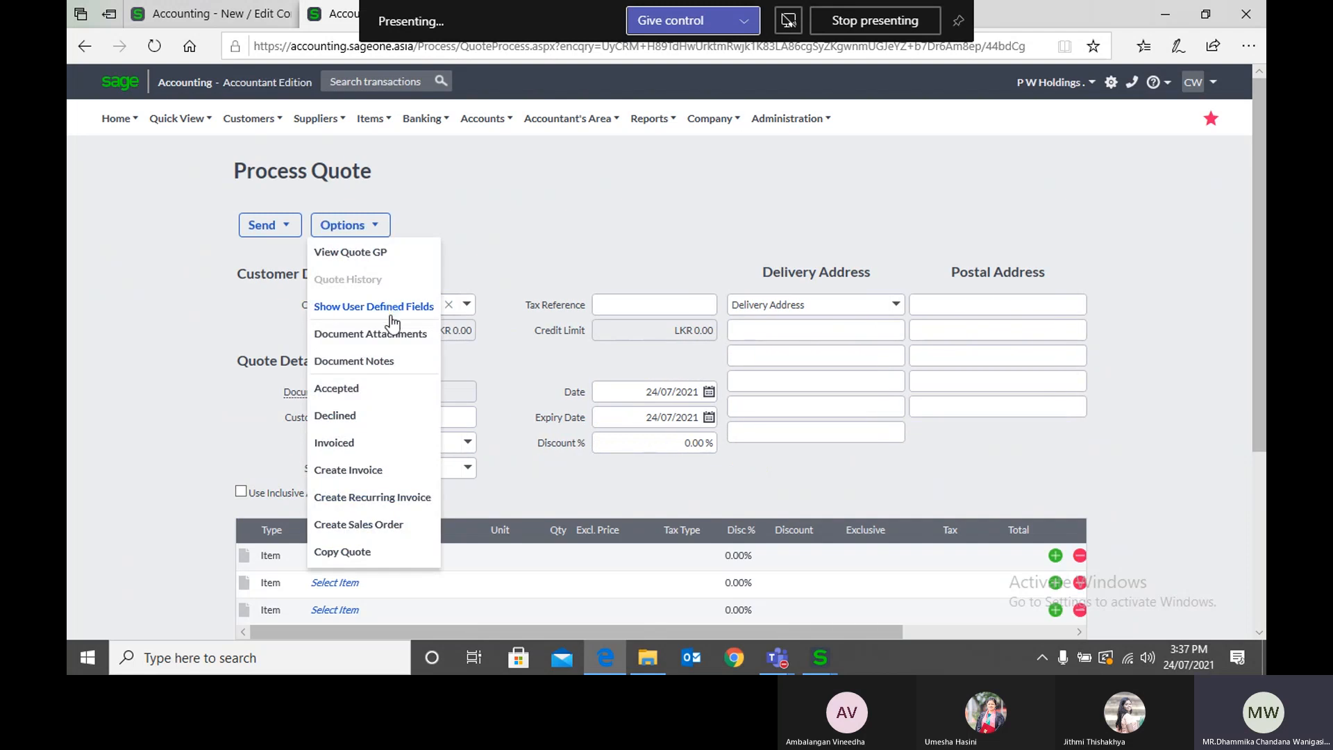
click(391, 309)
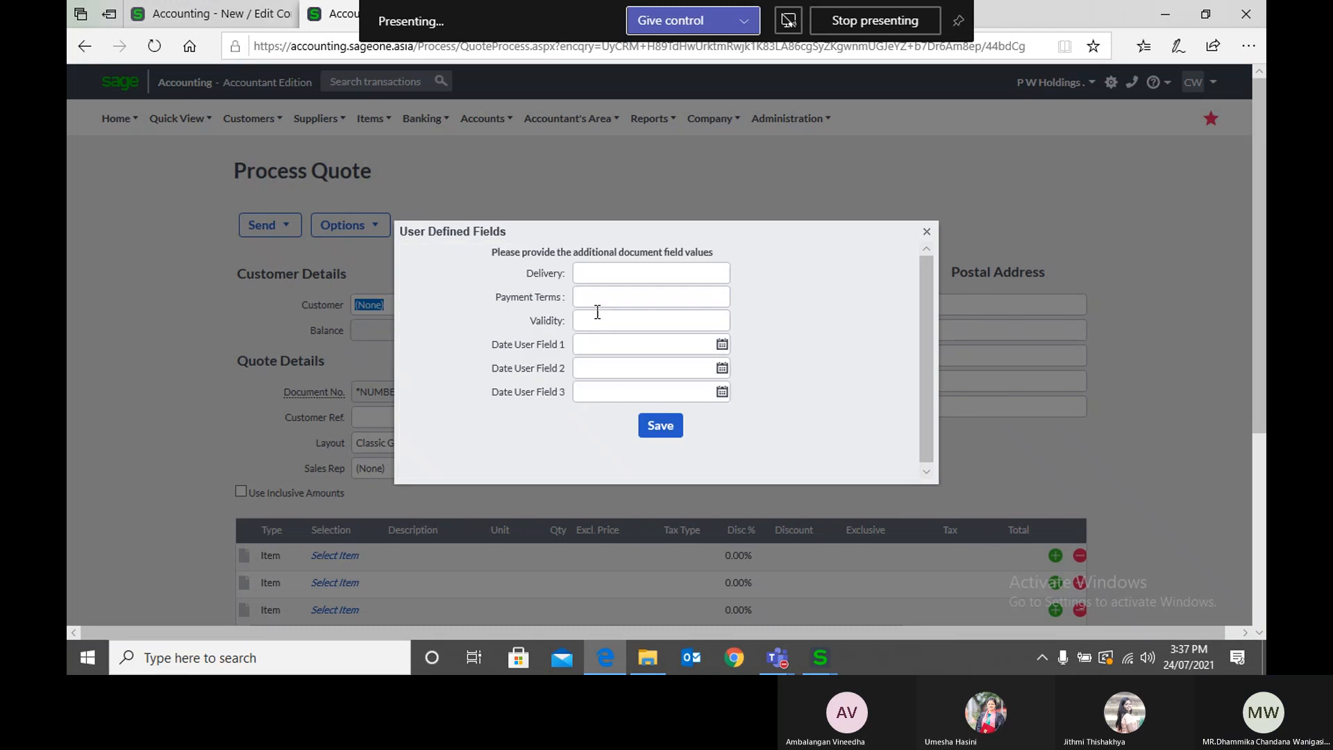
click(612, 278)
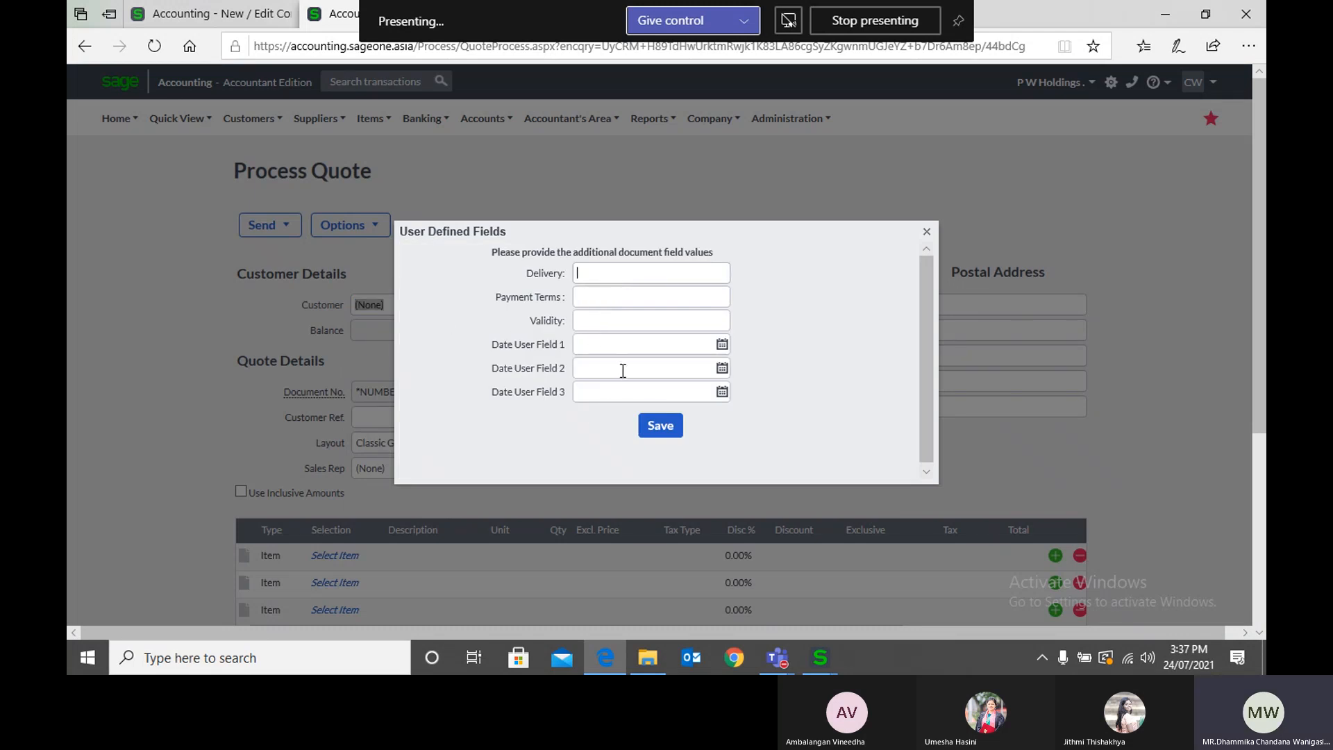
click(927, 234)
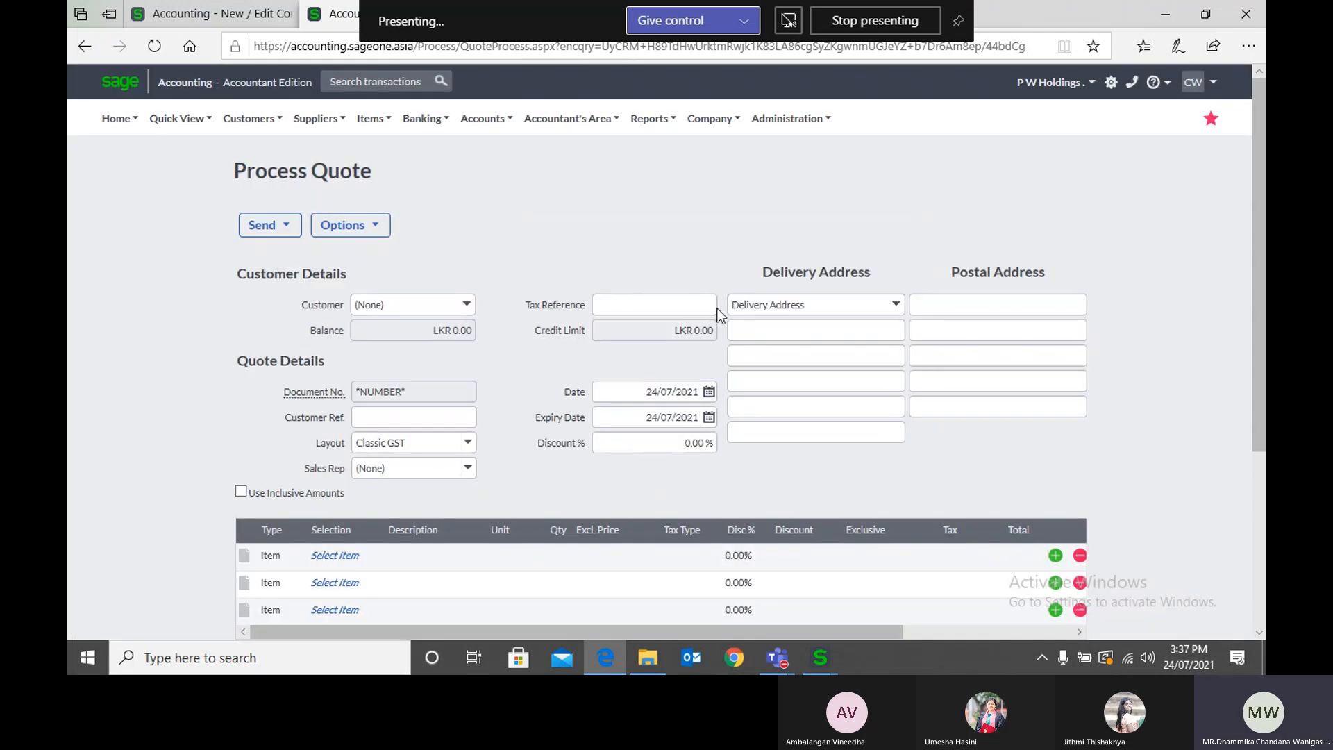
click(351, 225)
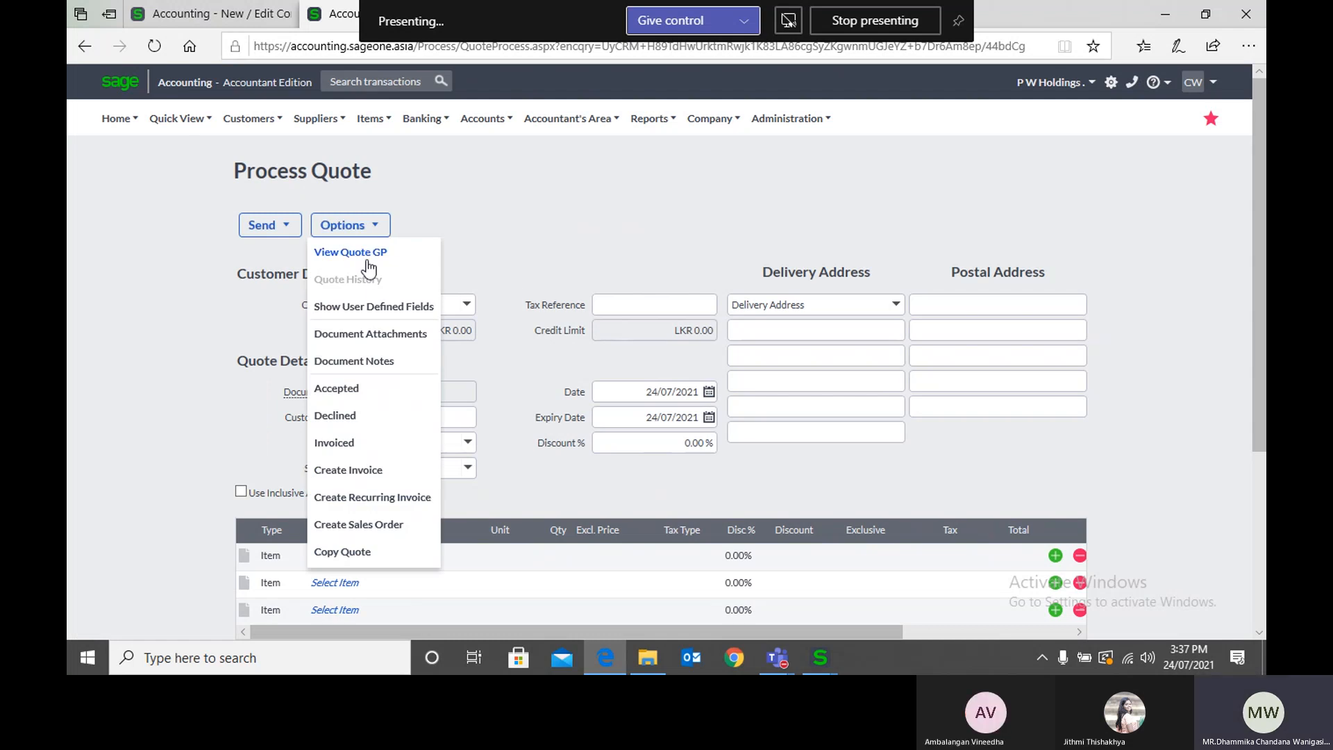
click(391, 309)
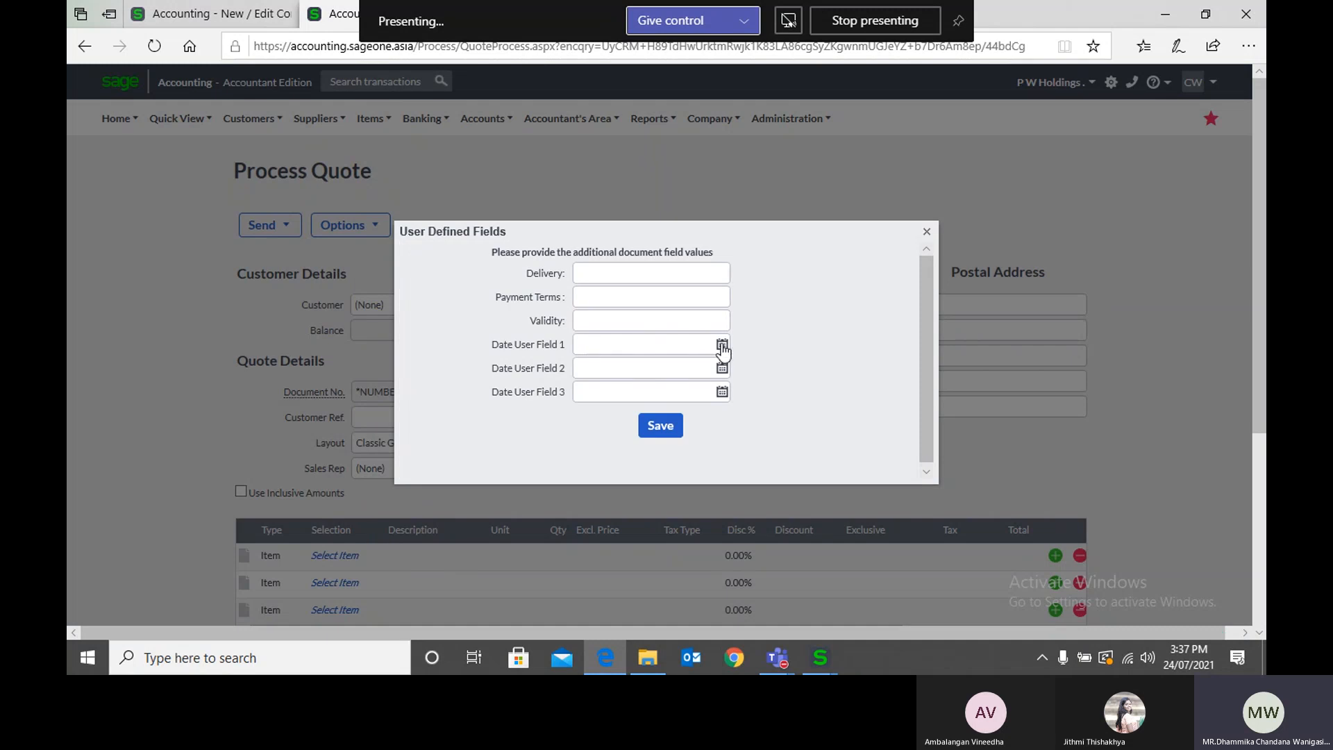
Step: Close the new quote's user defined fields without saving and open the Email Signatures section of Company Settings
click(927, 232)
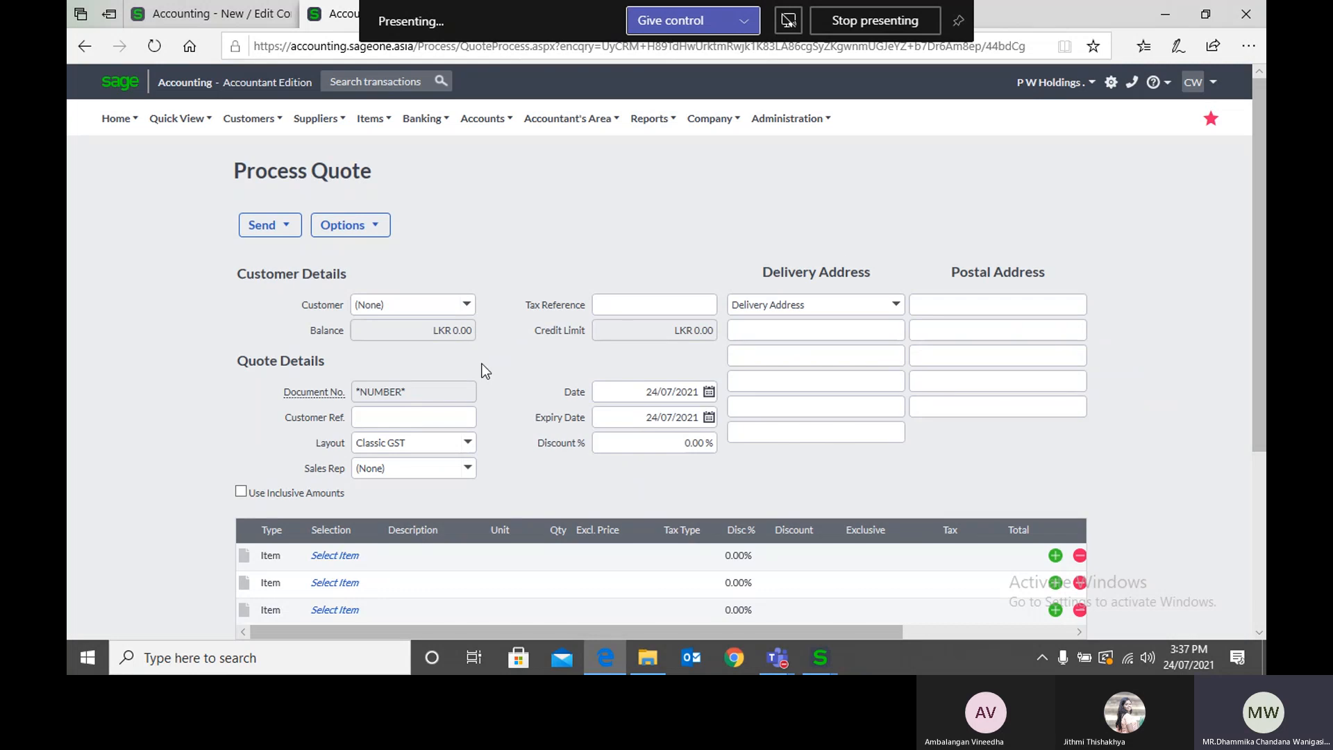
click(363, 228)
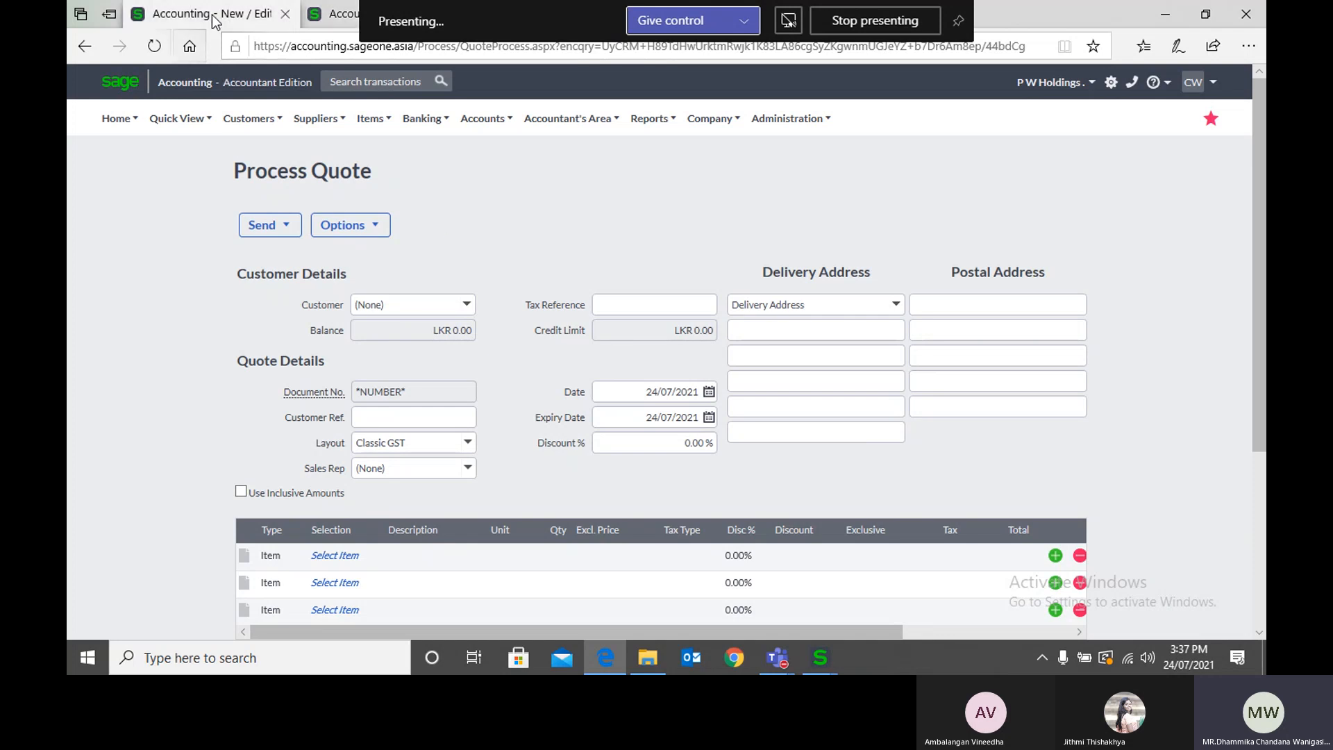
key(alt+Left)
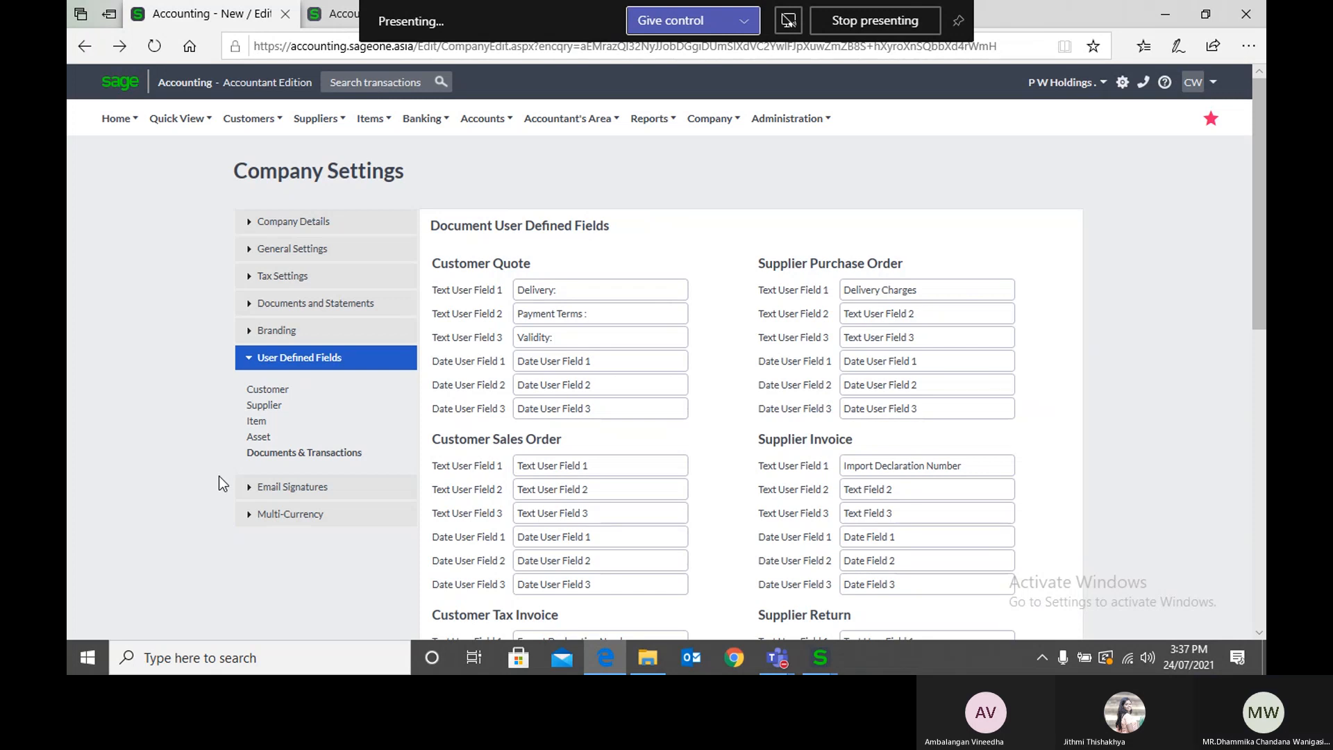
click(267, 488)
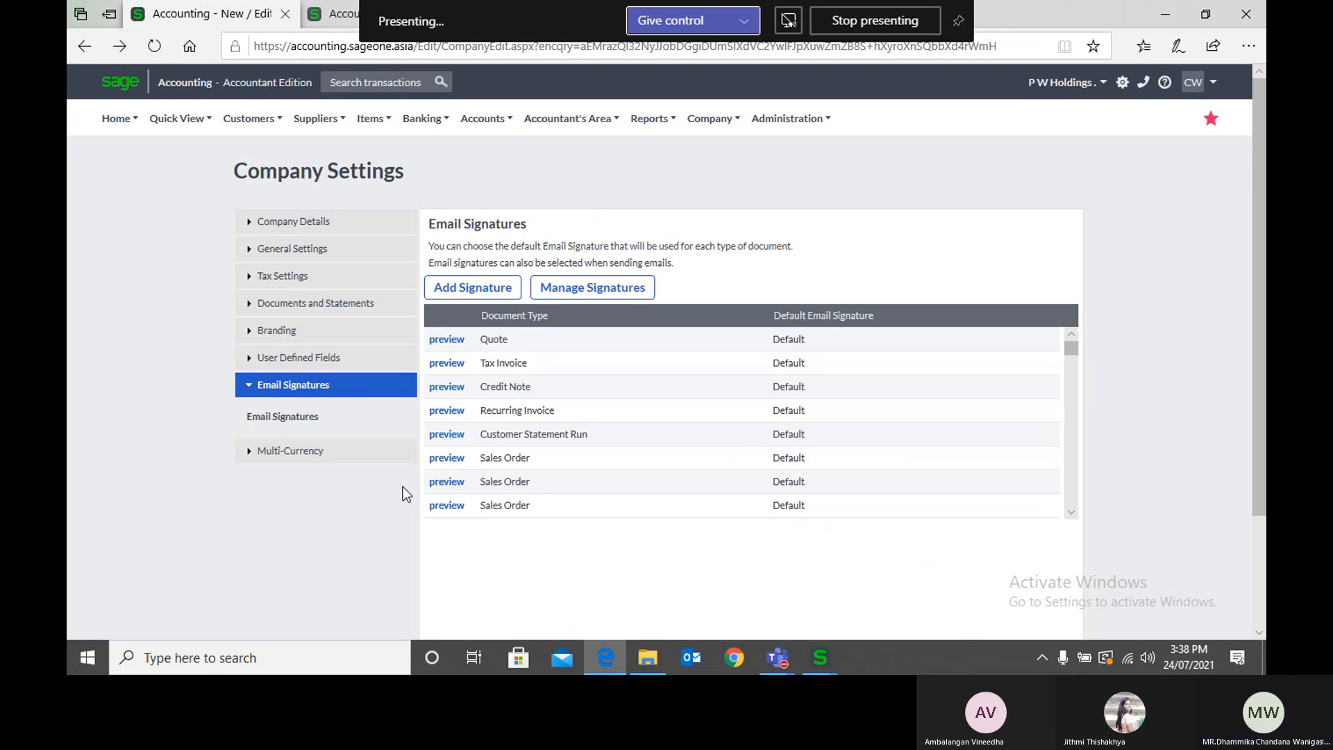
Step: Return to the quote page, then mute and unmute the microphone in the Microsoft Teams call
click(321, 16)
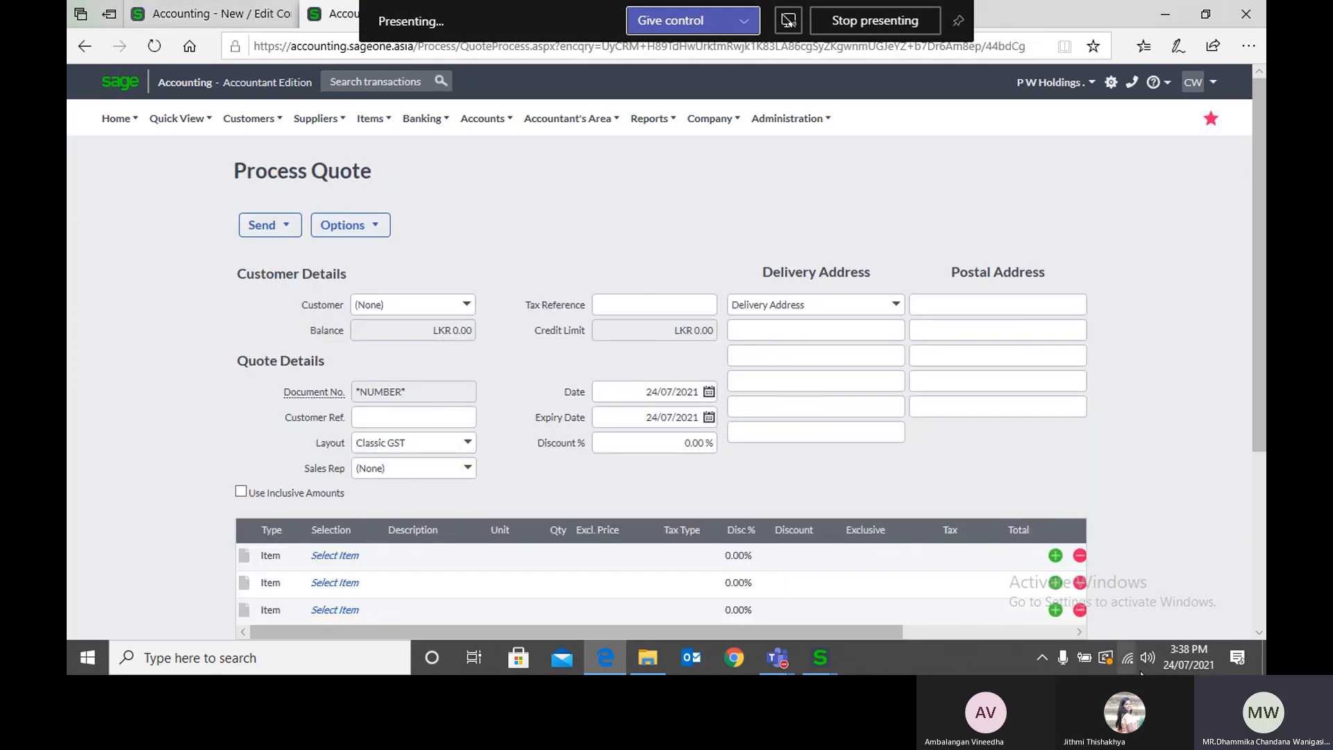
mouse_move(786, 656)
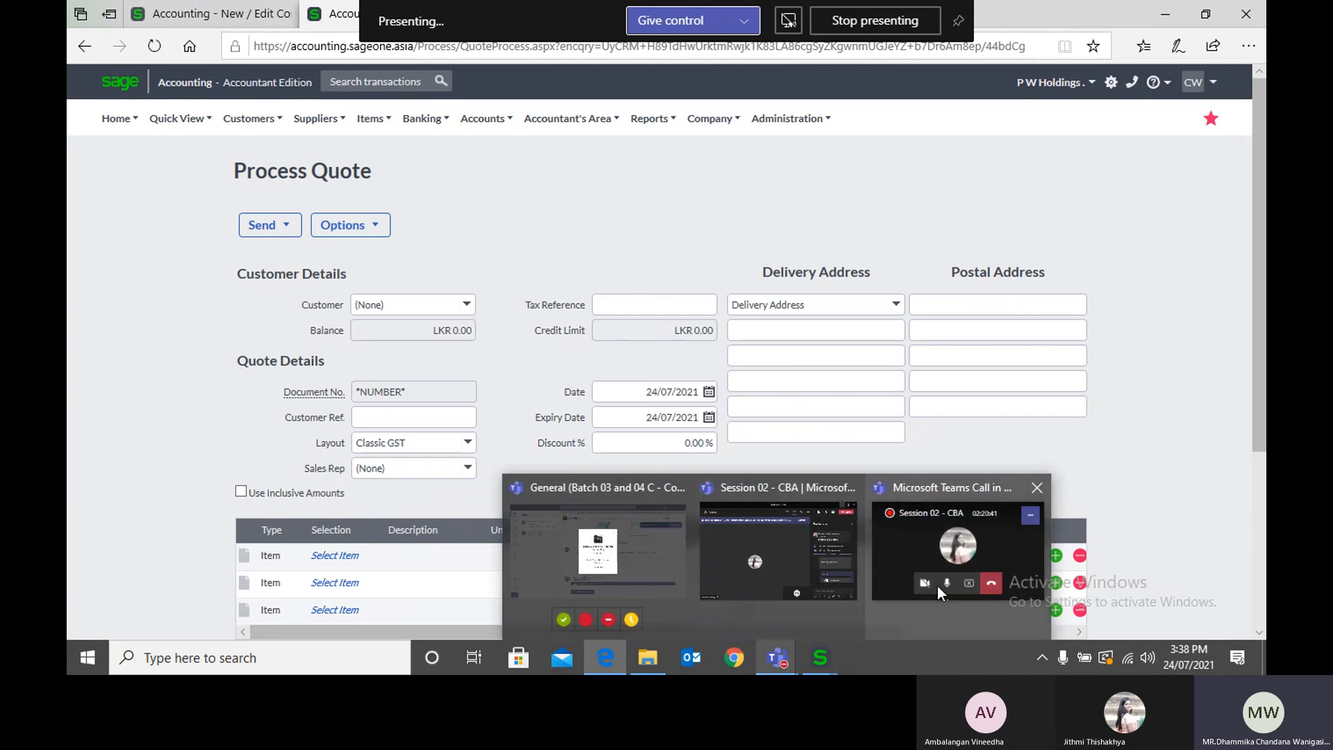
click(944, 580)
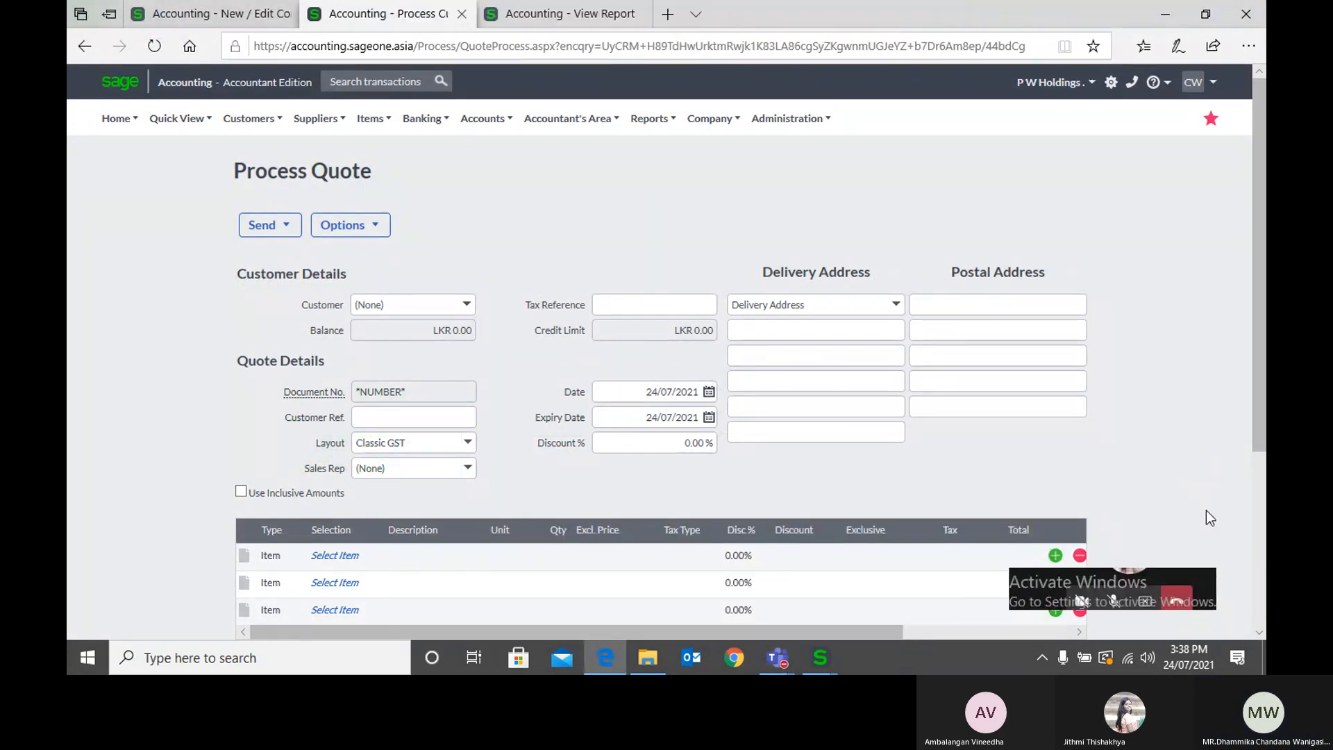
click(1229, 506)
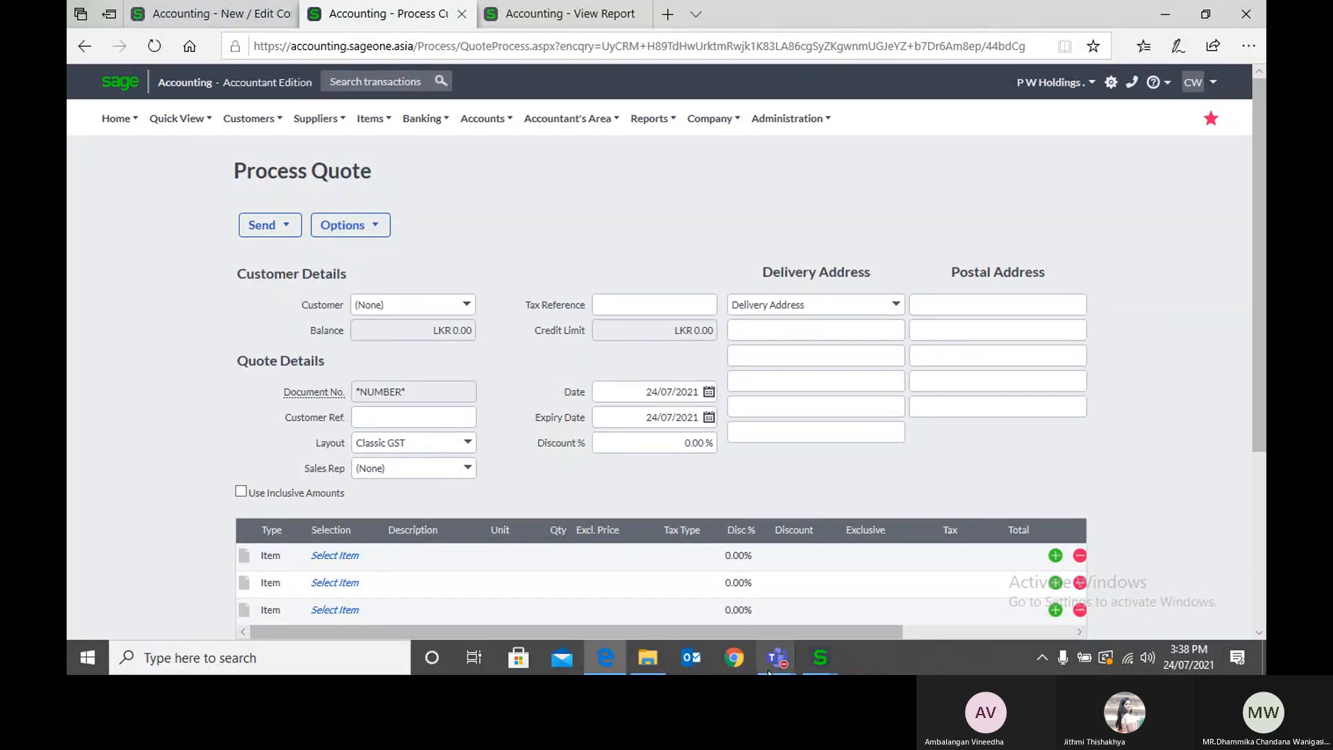
mouse_move(771, 663)
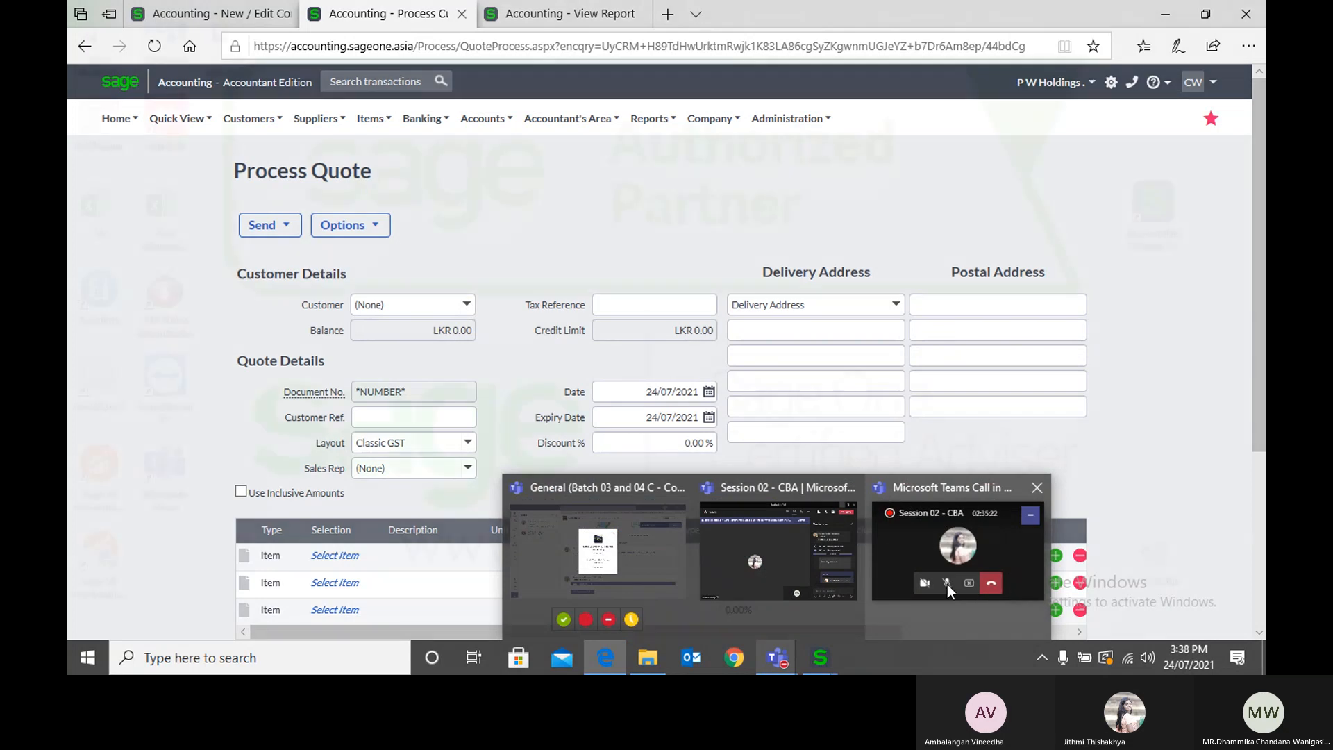
click(947, 585)
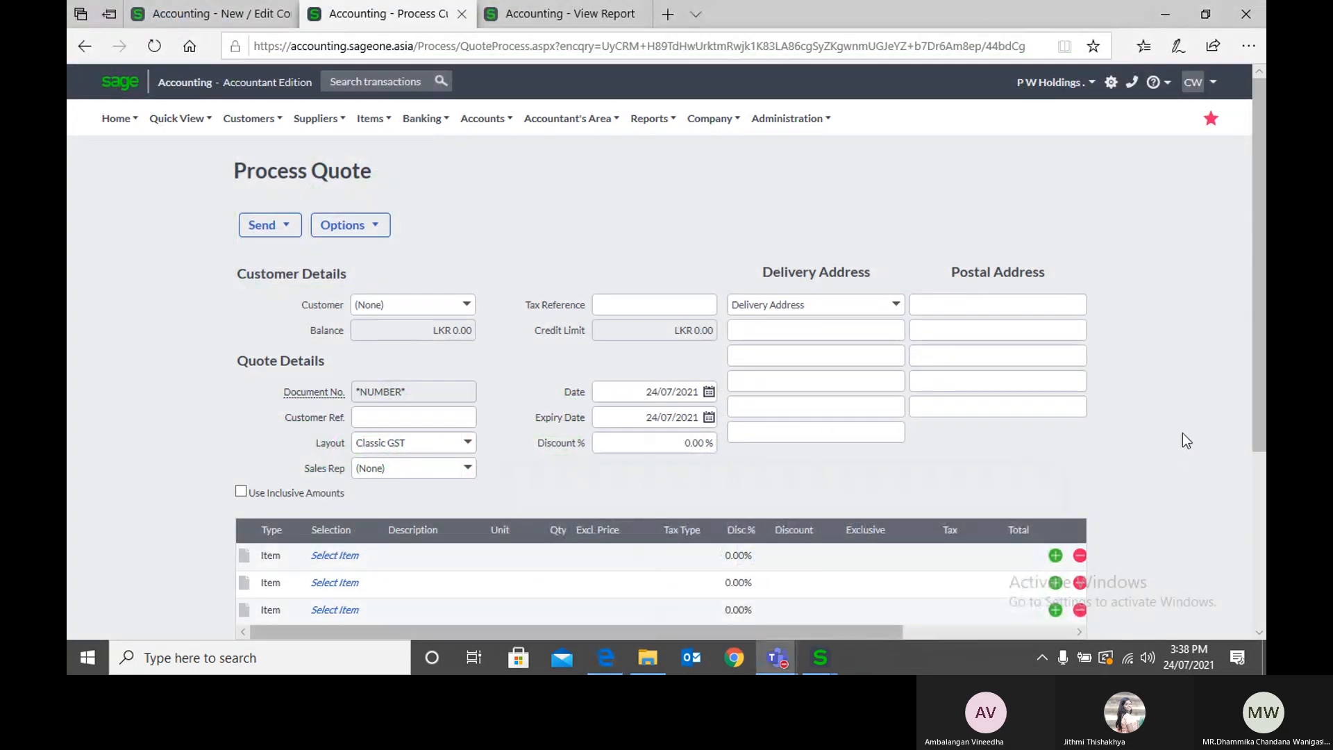
click(1182, 432)
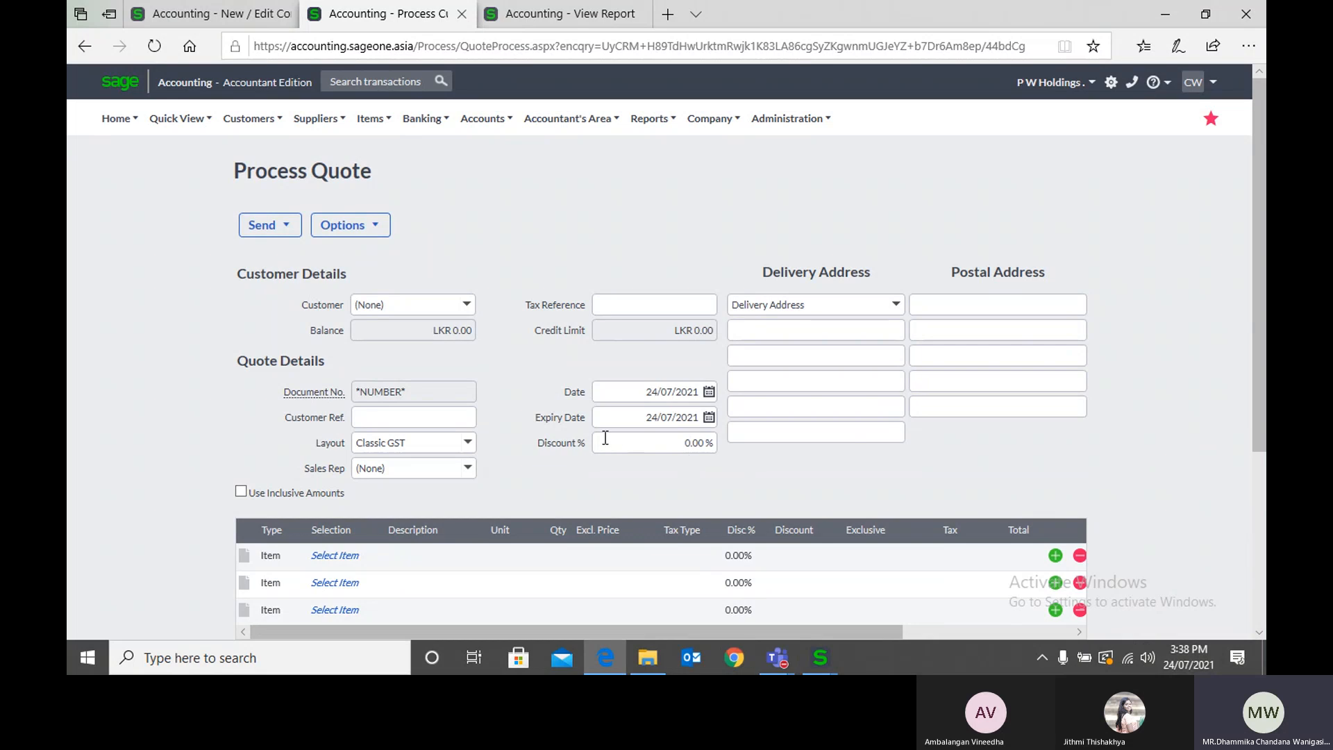
Step: Open the Customer Quotes list and bring up the email form for the first listed quote
click(250, 130)
mouse_move(257, 186)
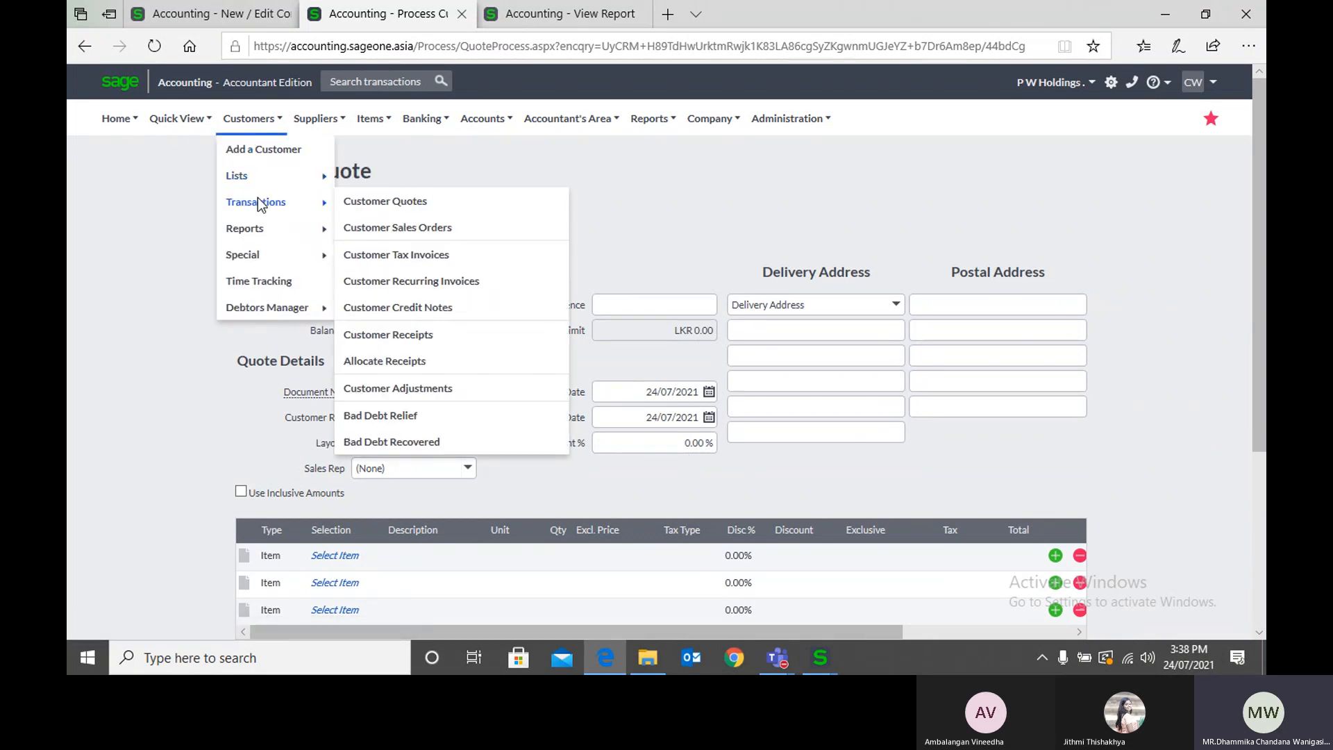
click(360, 205)
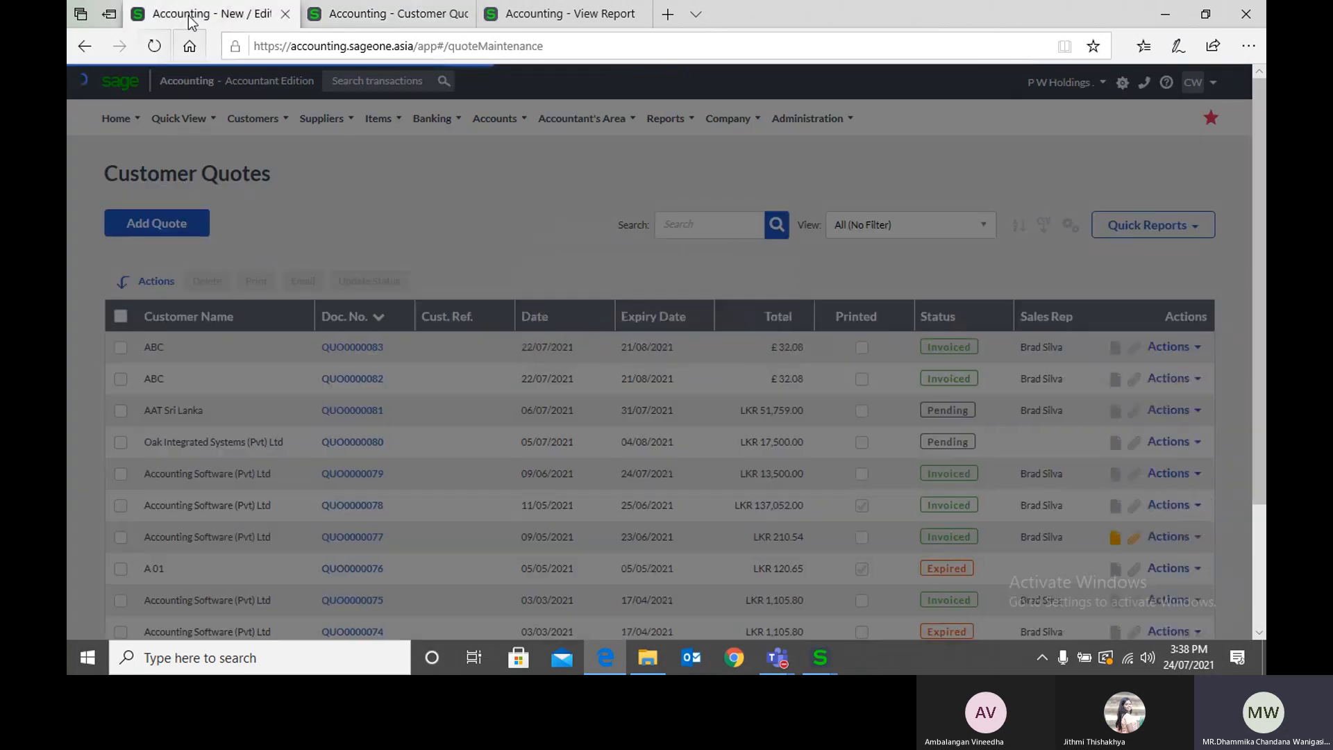
click(266, 15)
click(326, 15)
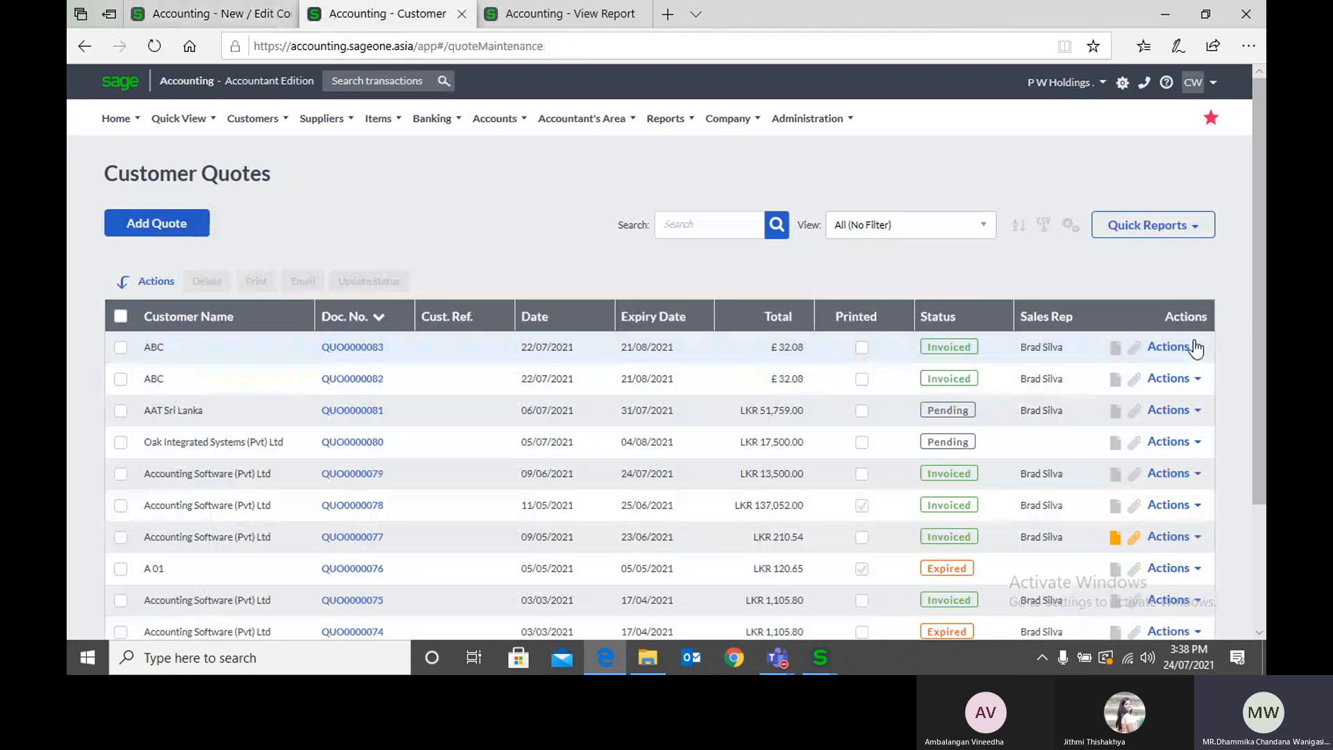
click(1195, 349)
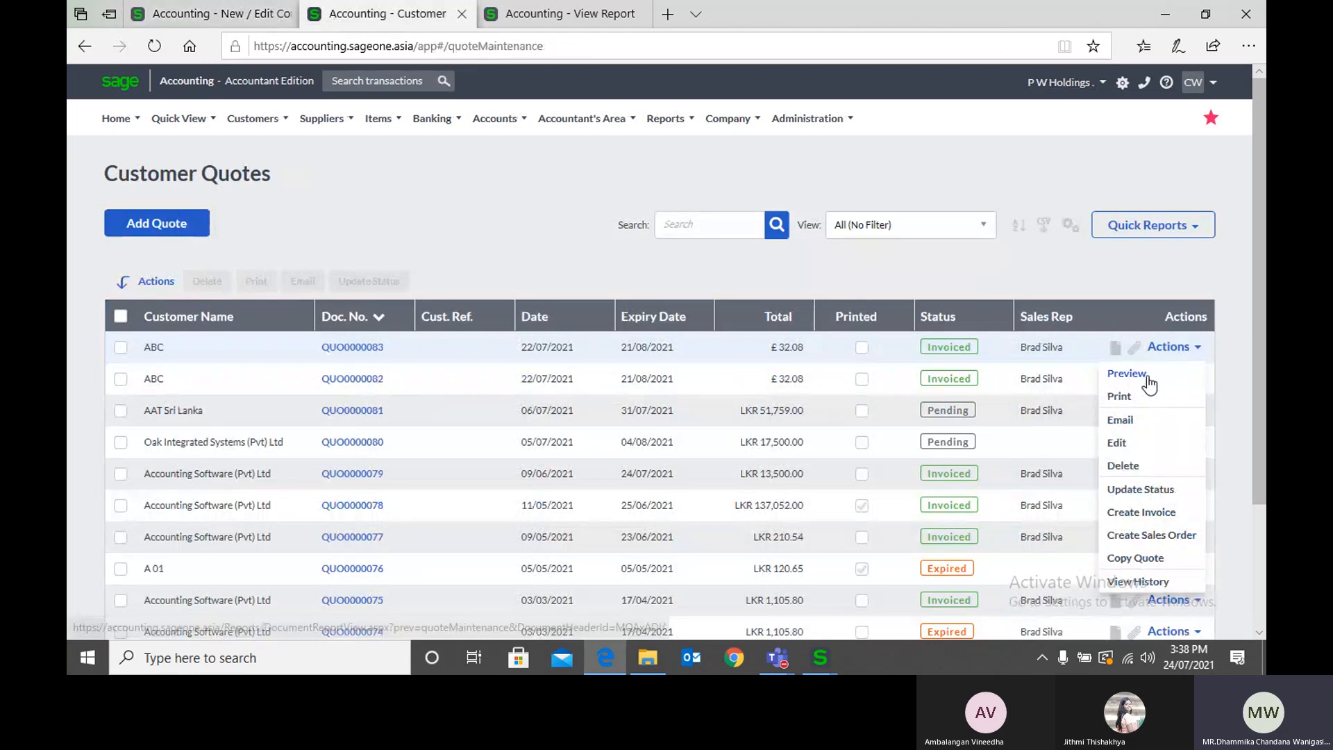
click(1130, 419)
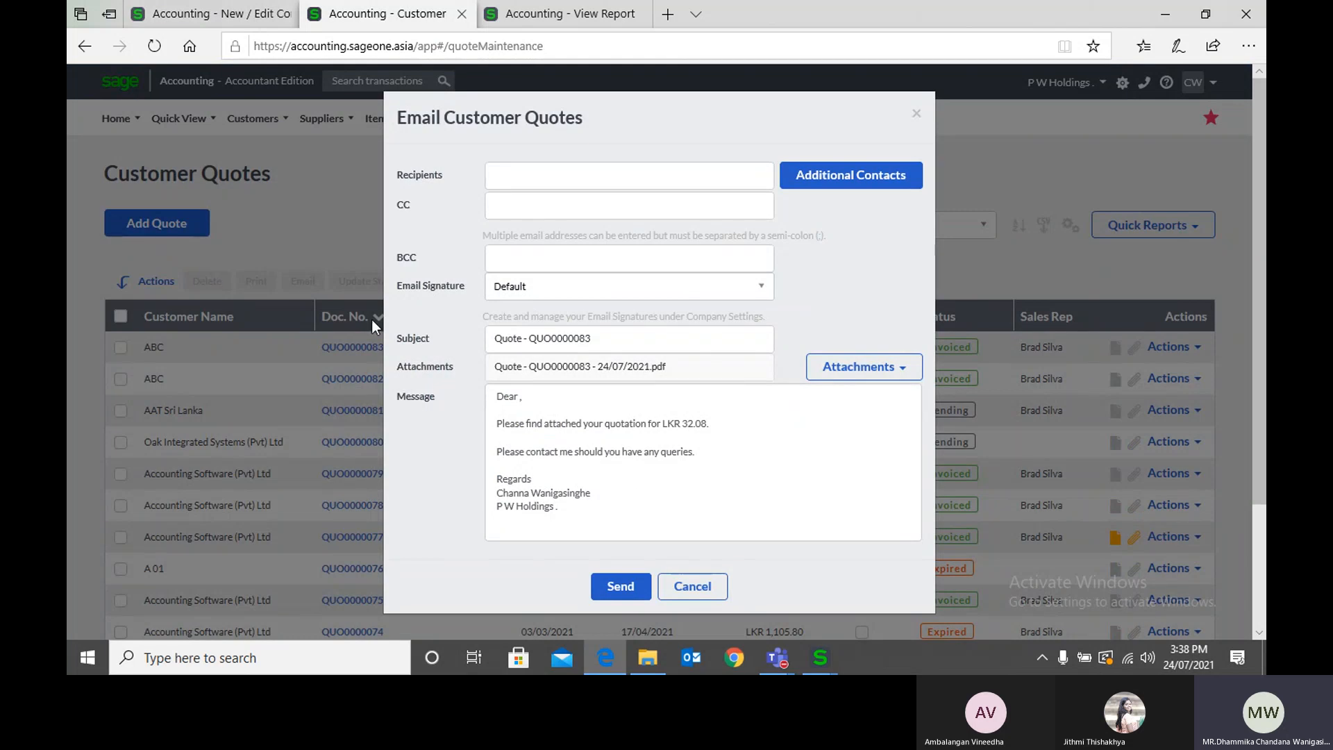
Step: Start a new email signature in Company Settings with the name KIU and the type Tax Invoice
click(229, 24)
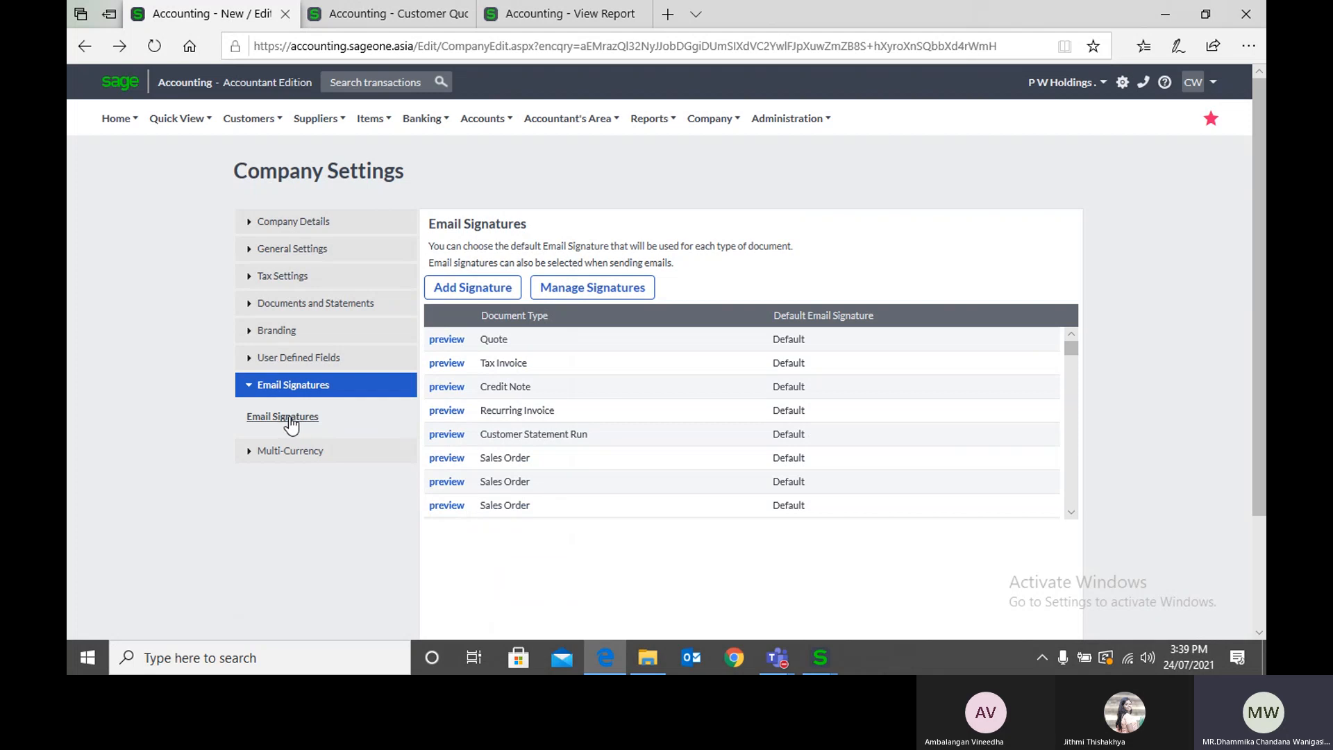
click(450, 289)
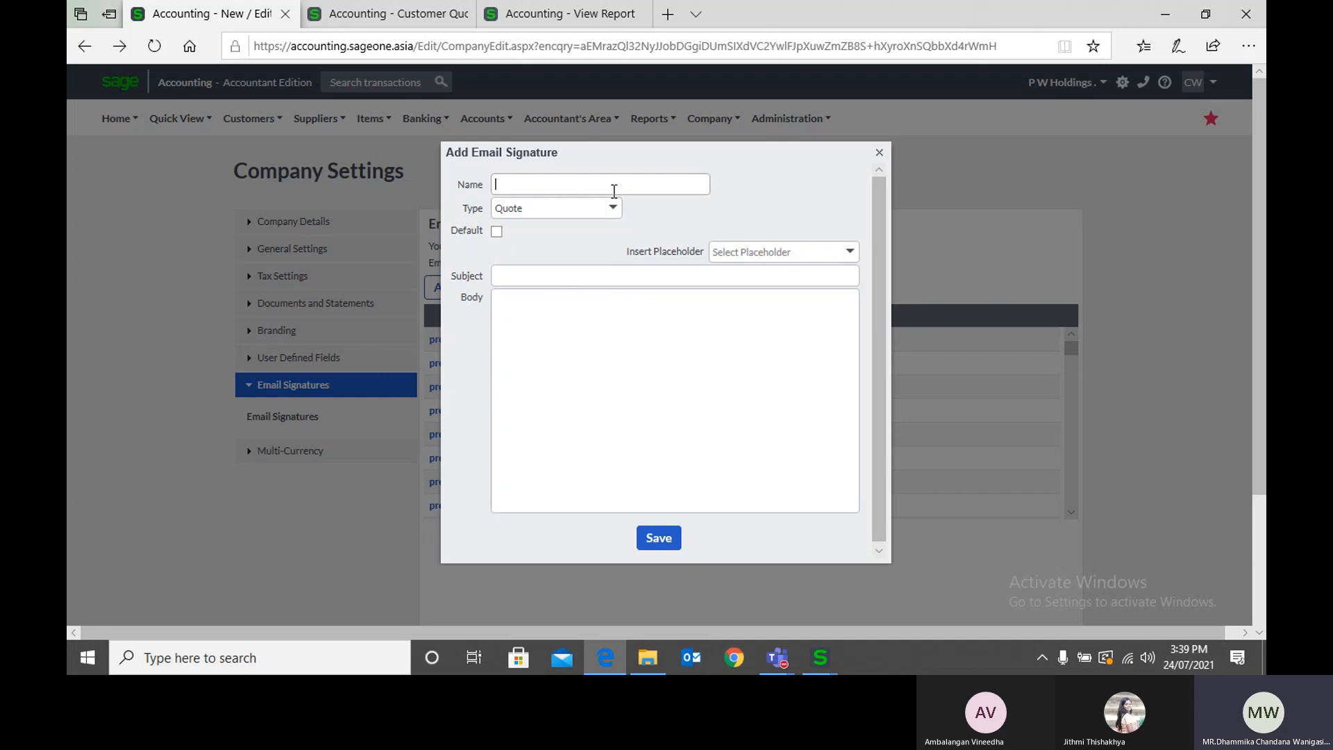
click(614, 191)
text(KIU)
click(615, 209)
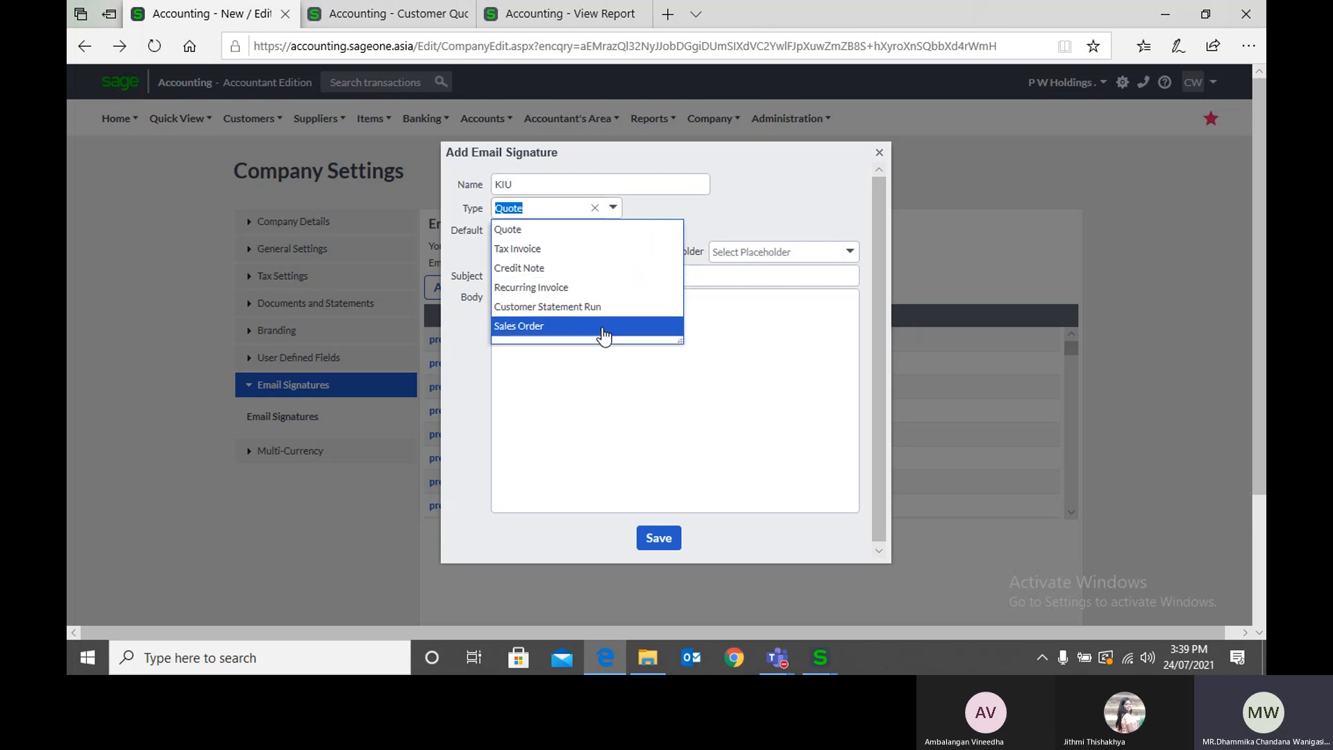
click(771, 210)
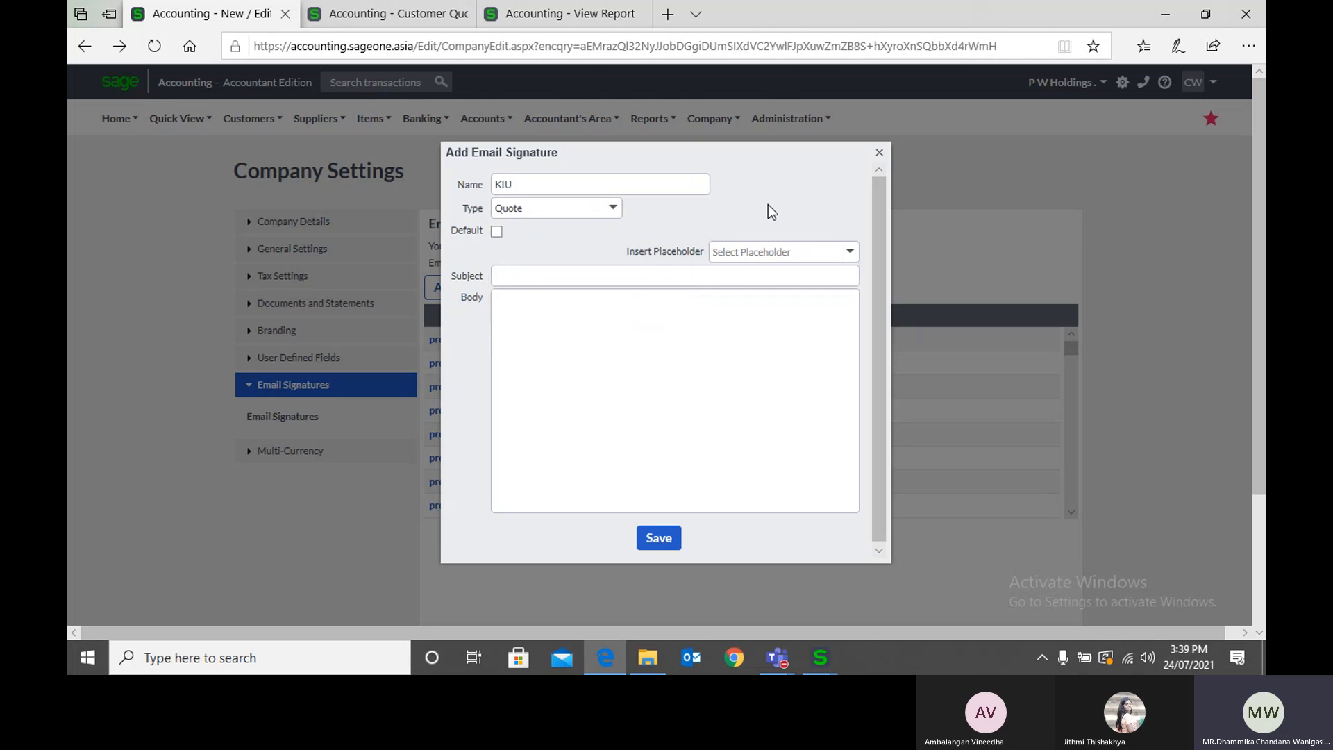
click(611, 208)
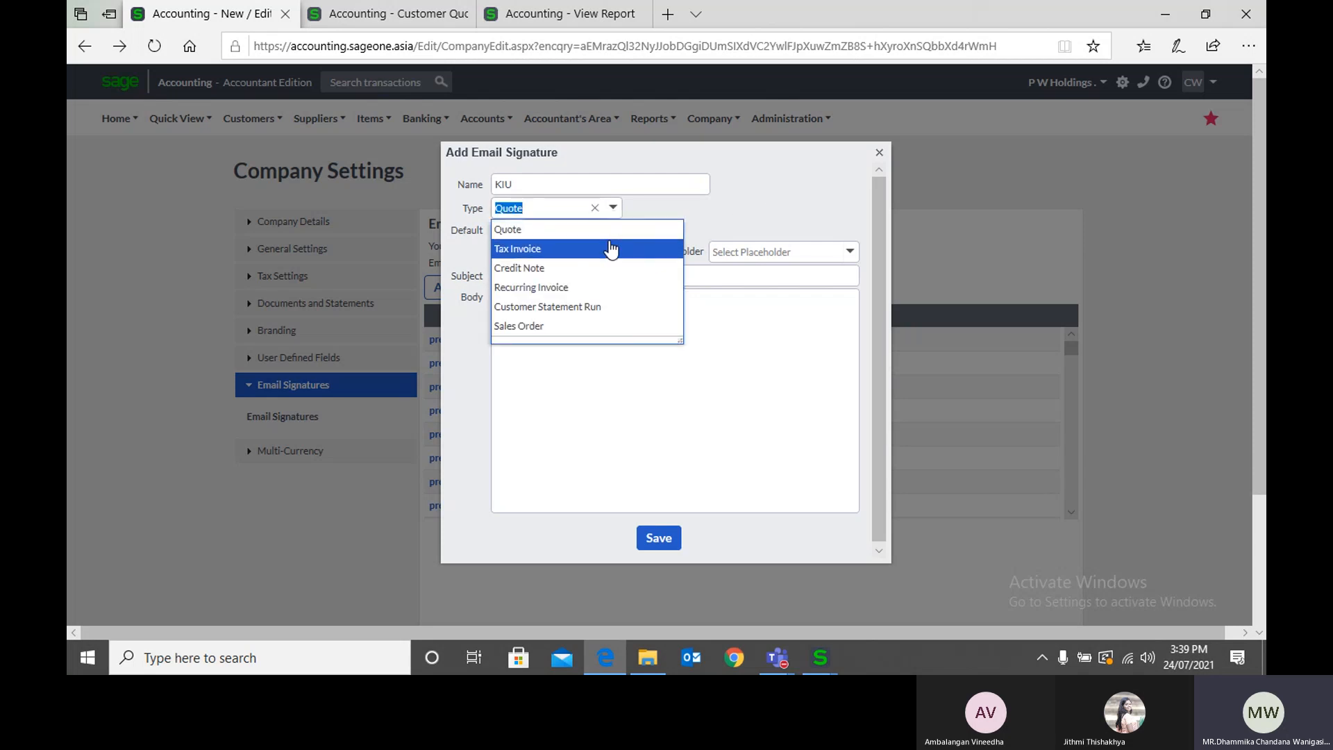
click(611, 248)
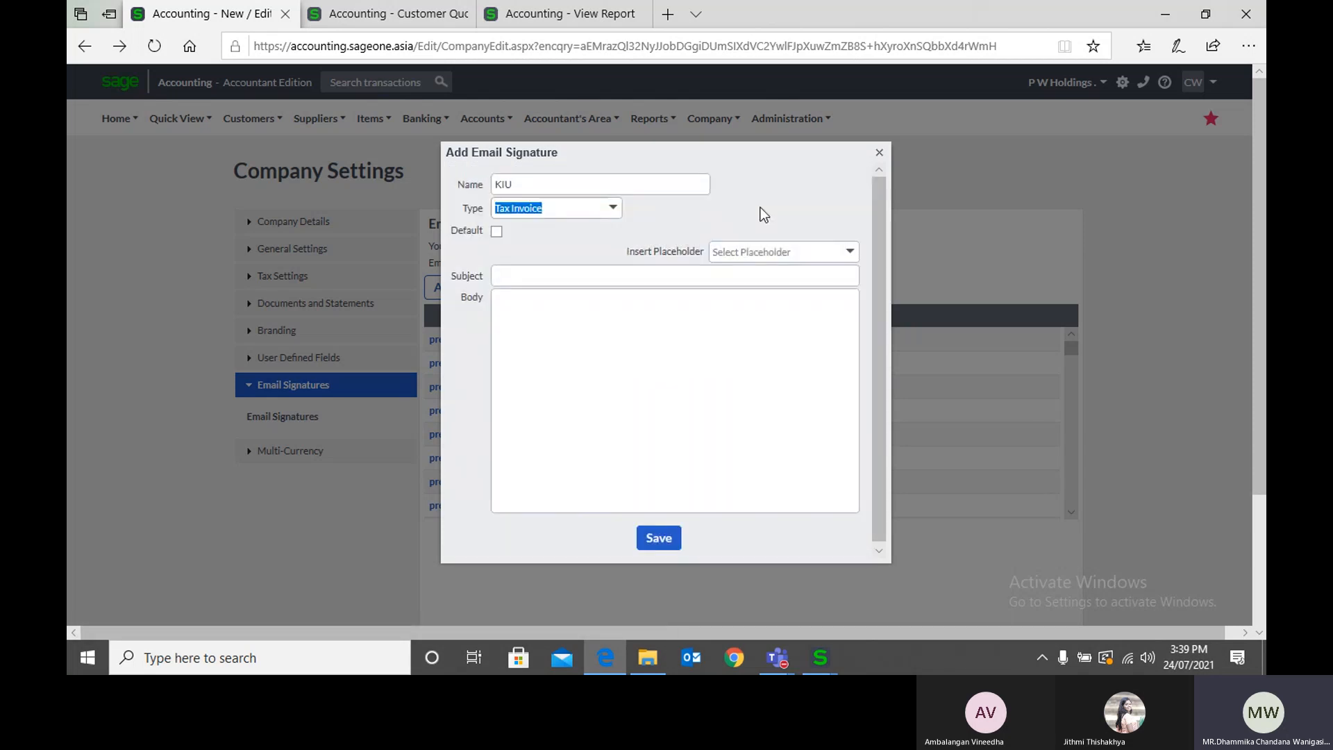
click(618, 330)
Step: Examine the placeholders available for the signature and compare the form with the subject and message of the quote email
click(850, 254)
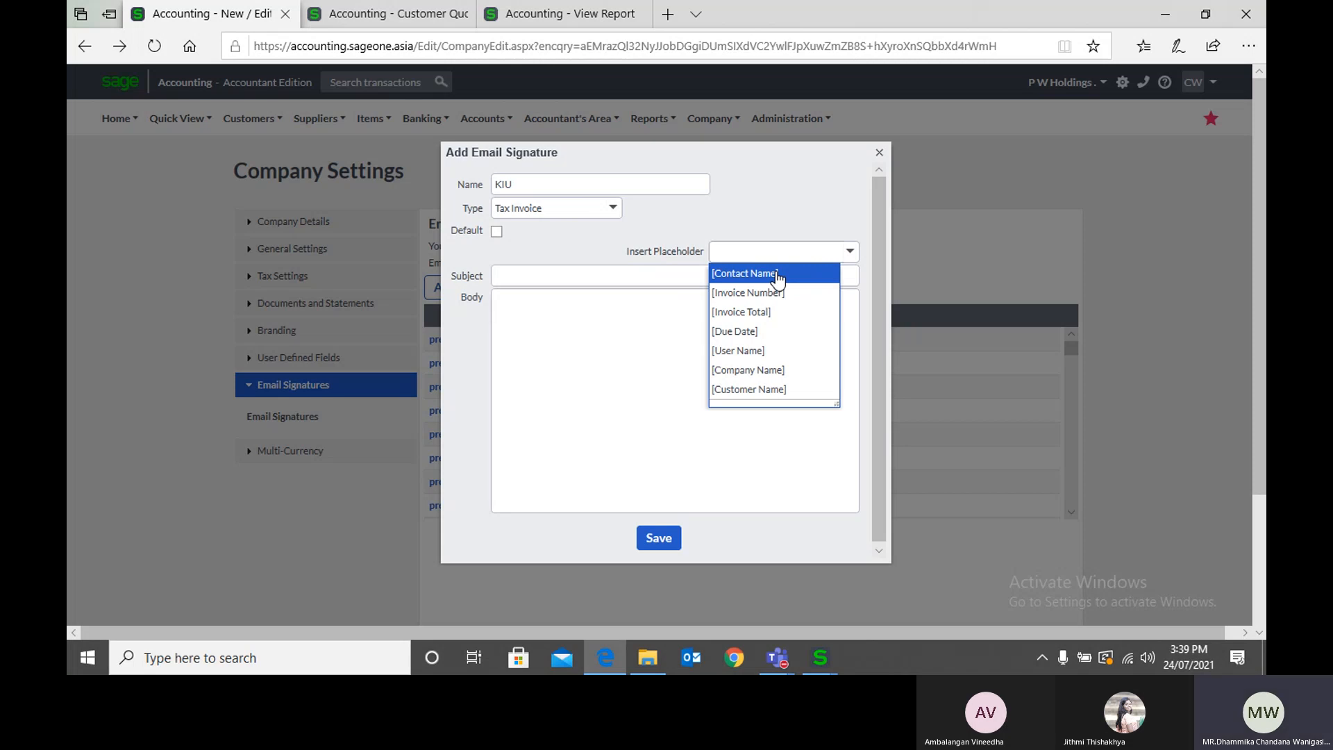
click(577, 313)
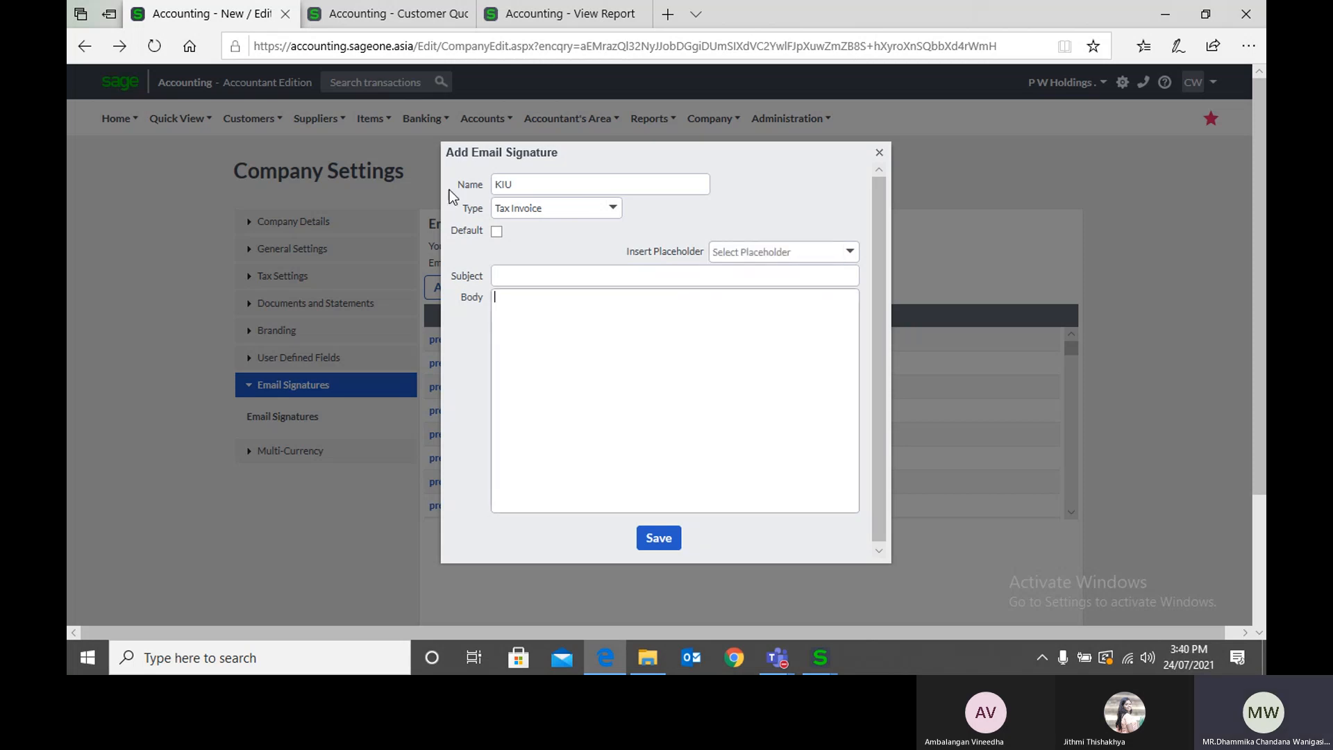
click(343, 13)
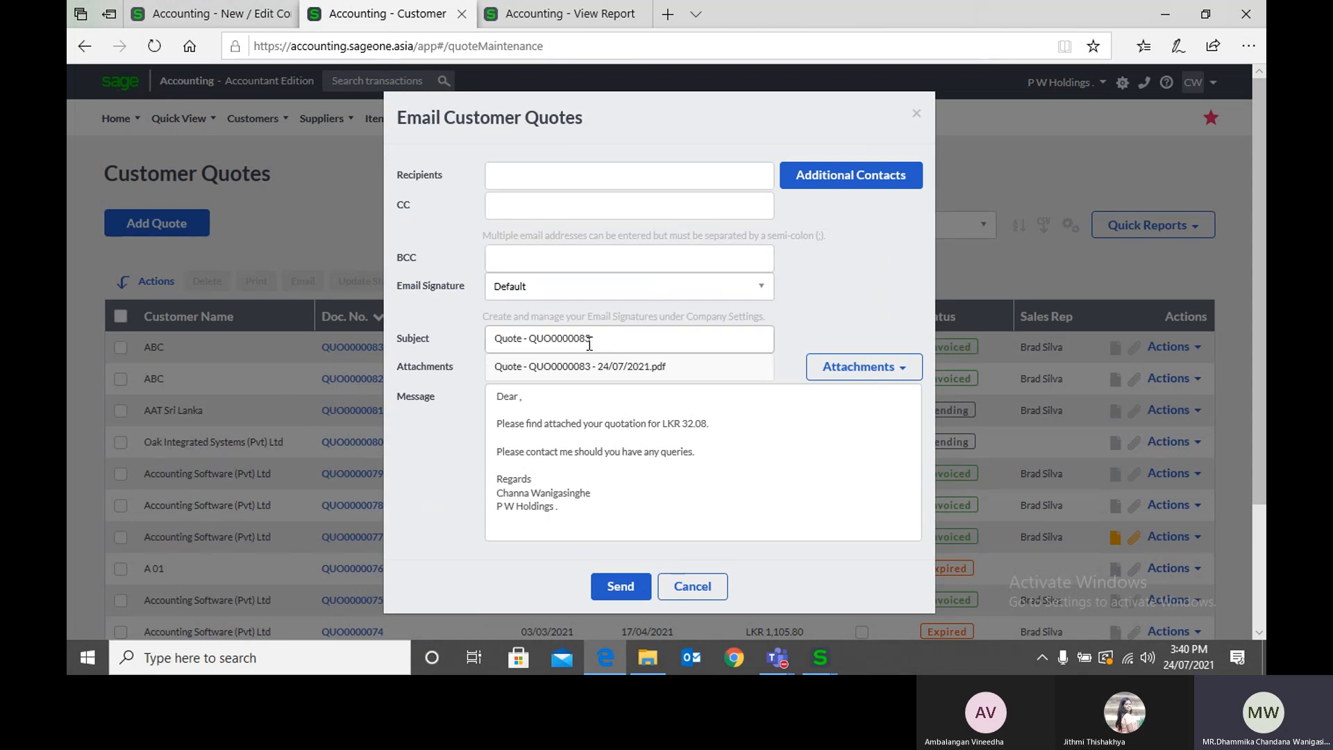
click(229, 14)
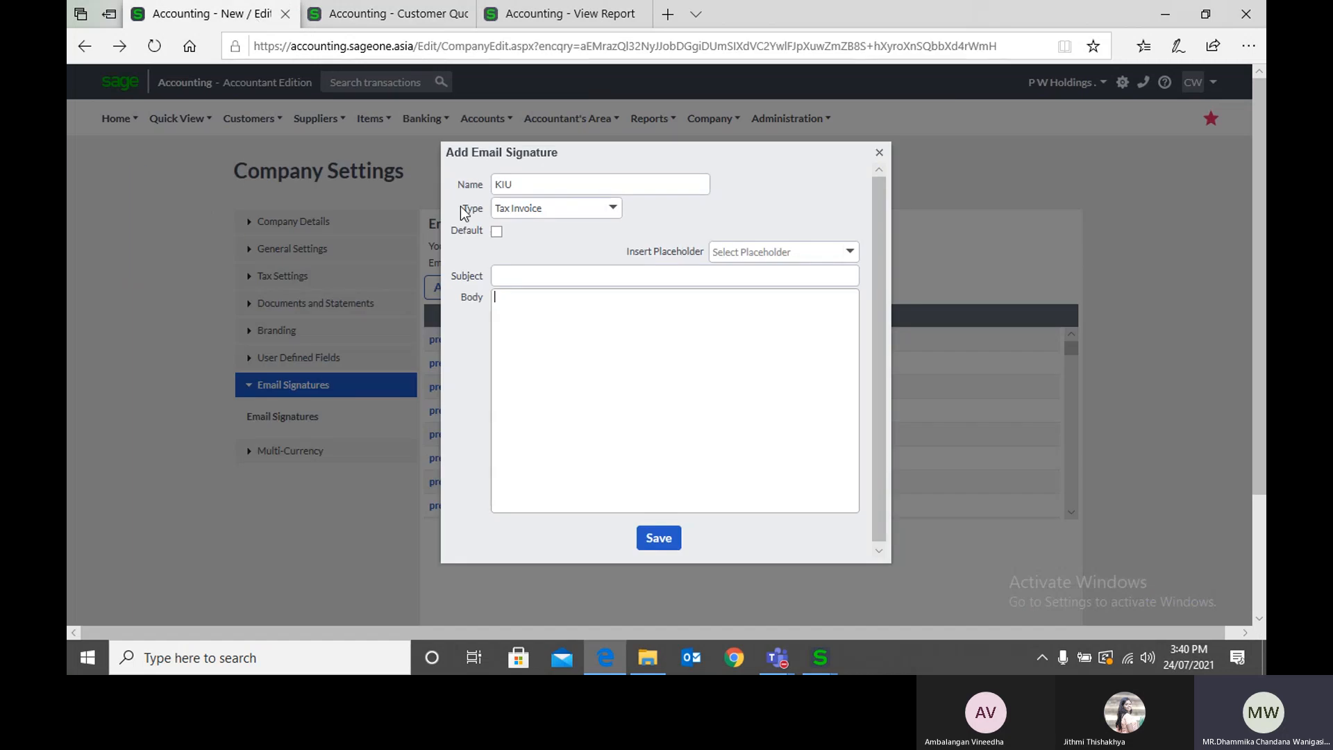
Step: Enter "Quote No." as the signature's subject and look for a matching placeholder
click(516, 277)
text(Quote M)
key(BackSpace)
text(No.)
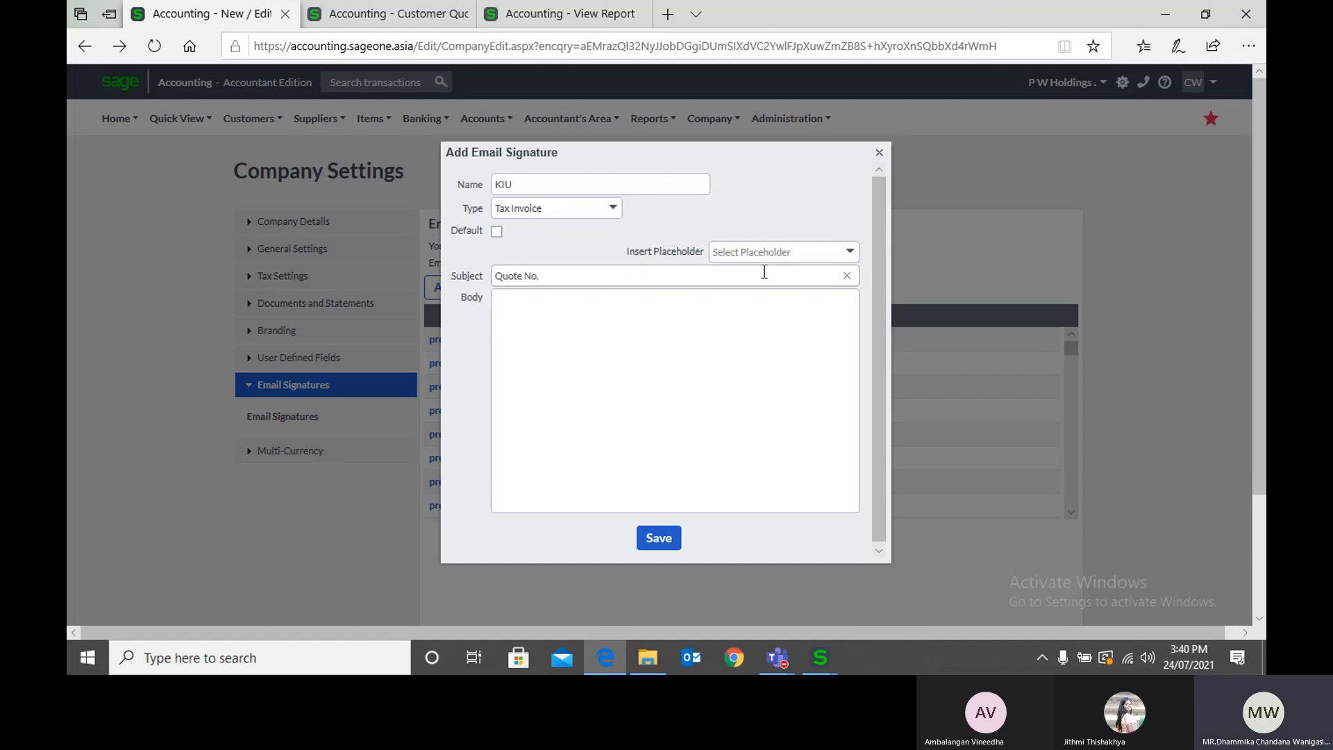
click(799, 256)
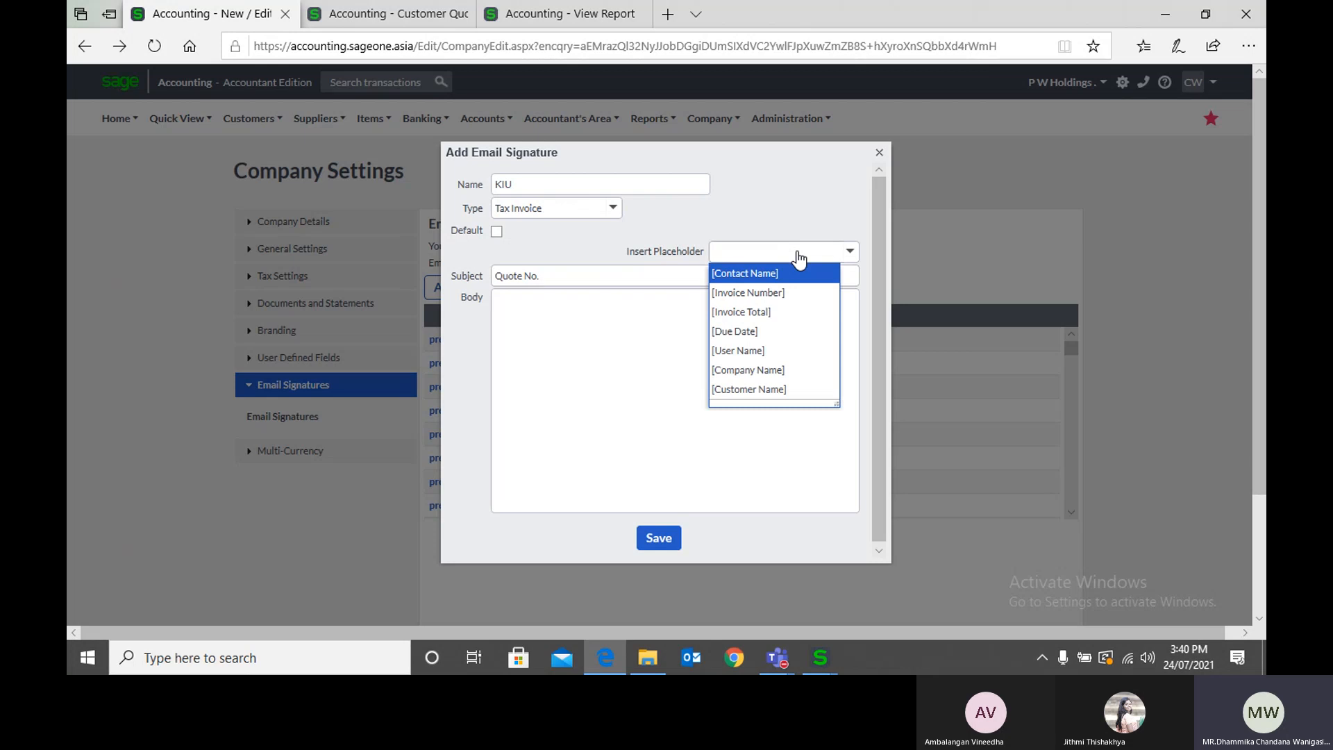
click(799, 201)
click(803, 253)
Step: Set the signature's subject to "Invoice No." followed by the [Invoice Number] placeholder
drag(559, 275, 421, 243)
text(Inv)
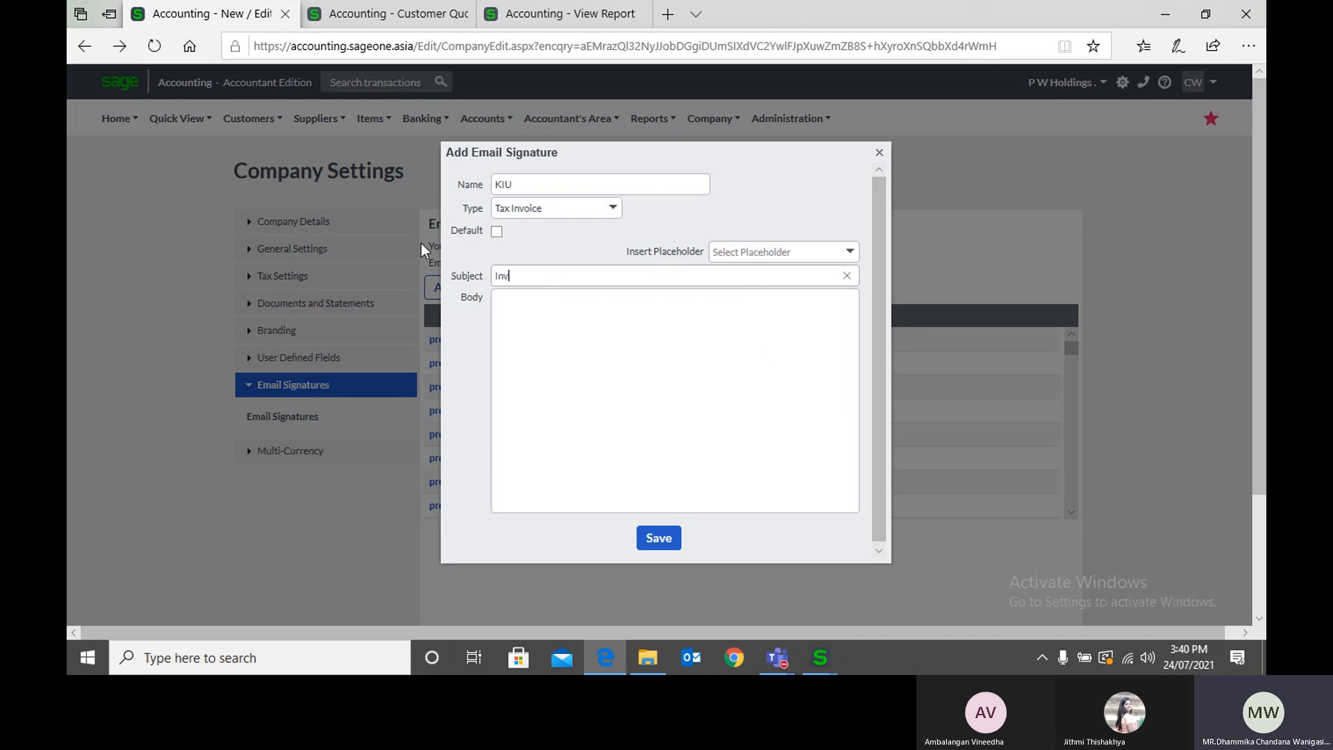
text(oice No.)
click(849, 252)
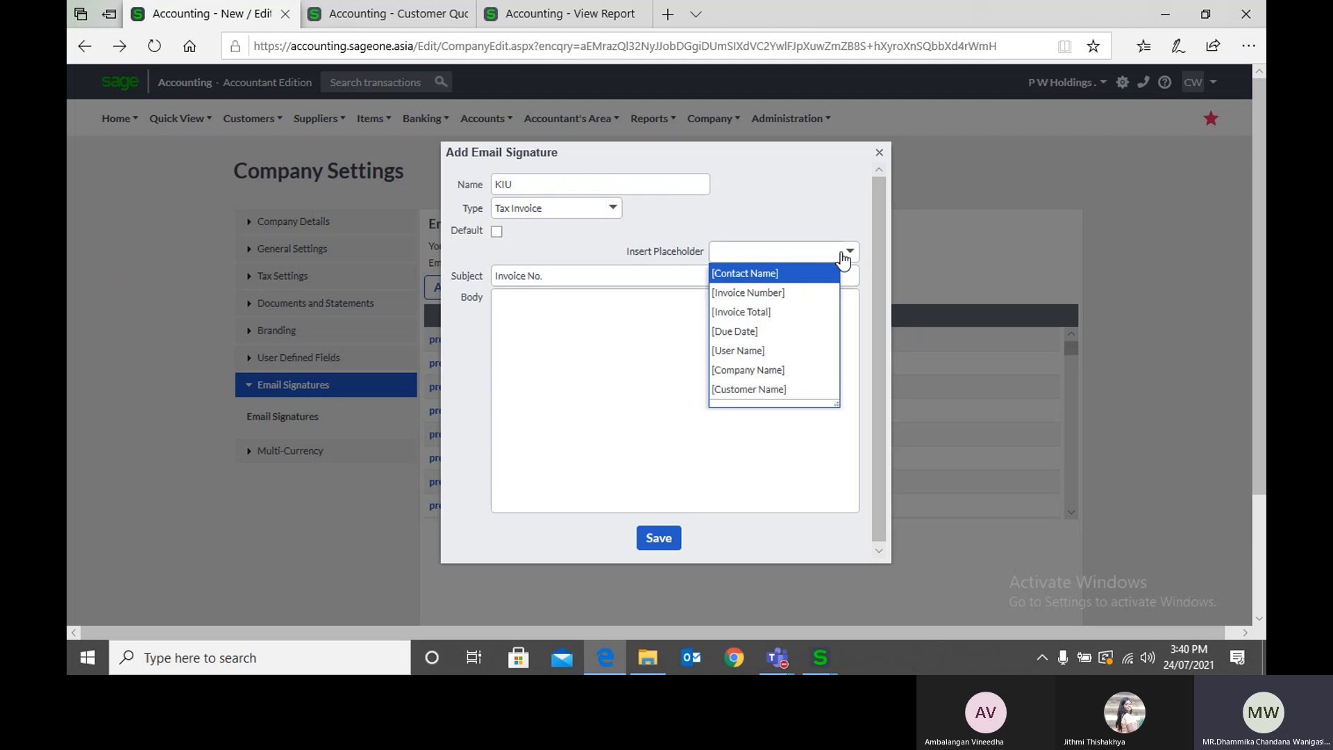
click(825, 293)
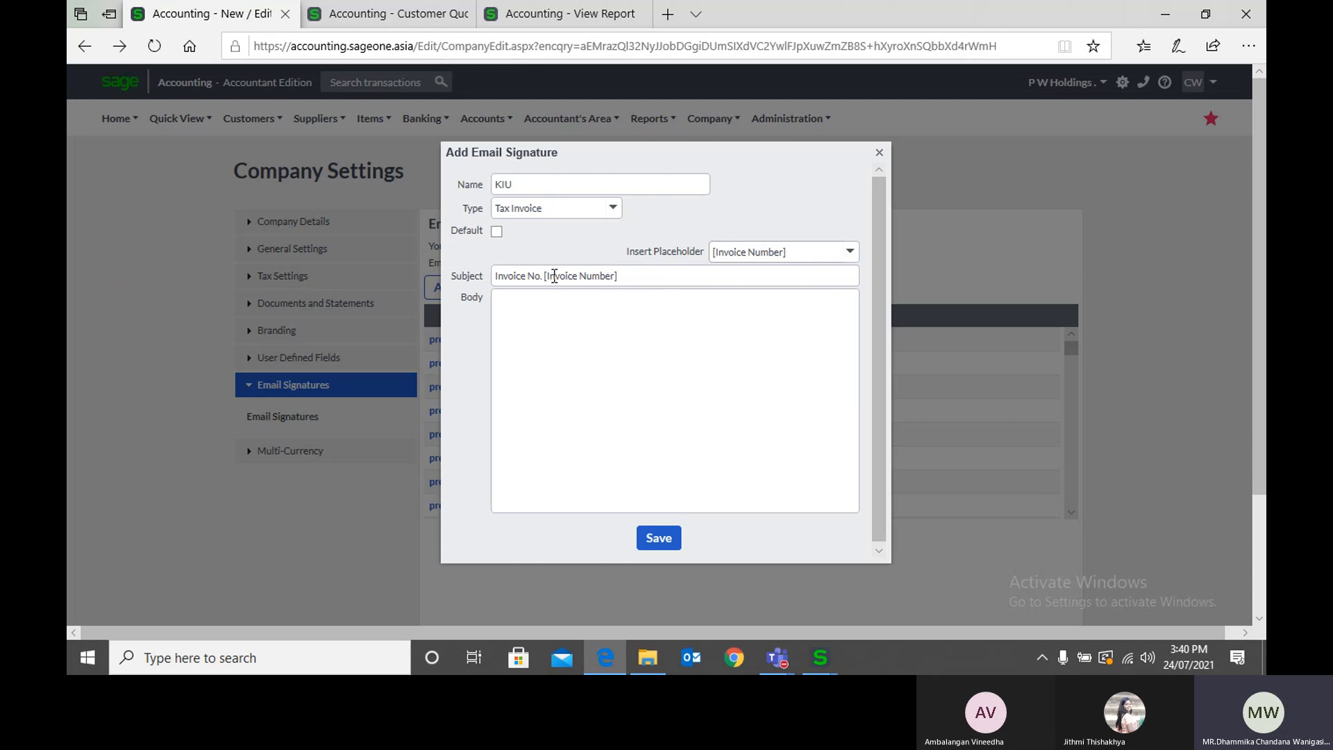
Step: Begin the signature's body text with "Dear"
triple_click(610, 278)
click(611, 278)
click(581, 304)
text(Dear)
Step: Open a blank New Customer record in place of the quote email and examine its Contact Name field
click(375, 8)
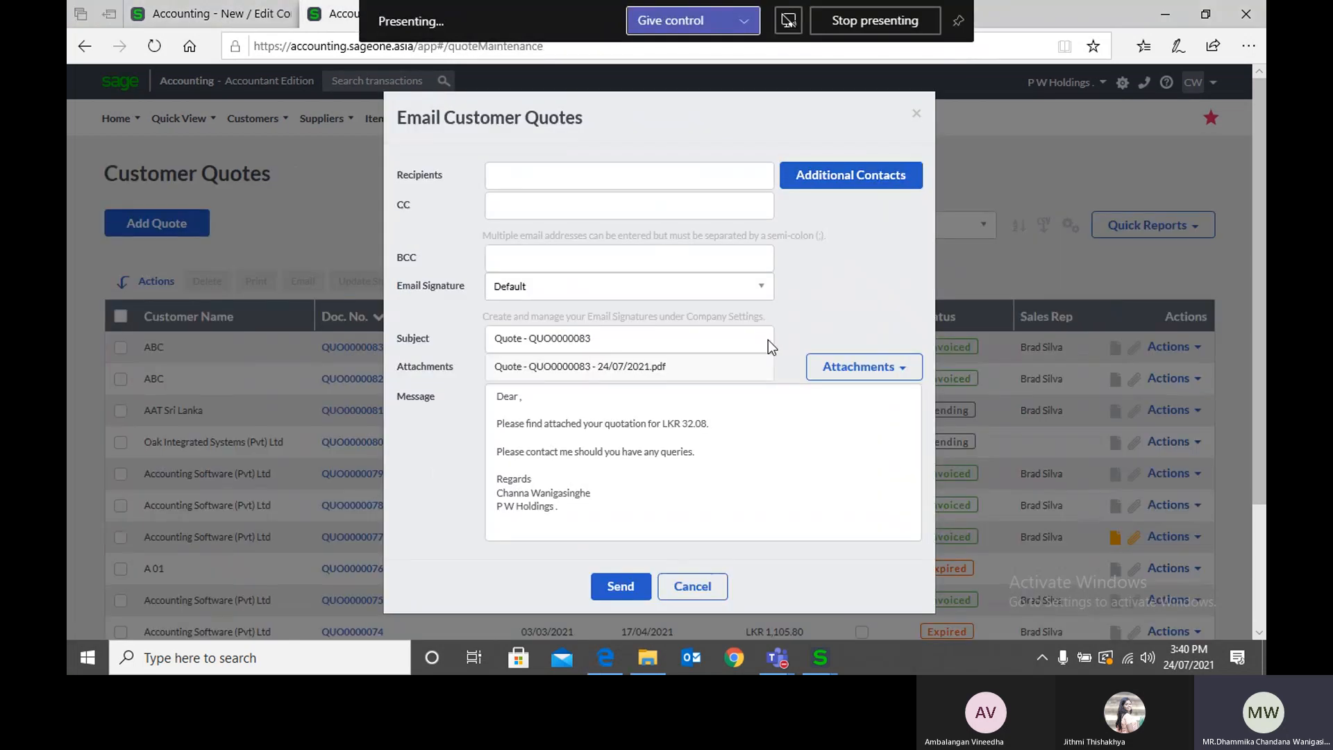
click(320, 180)
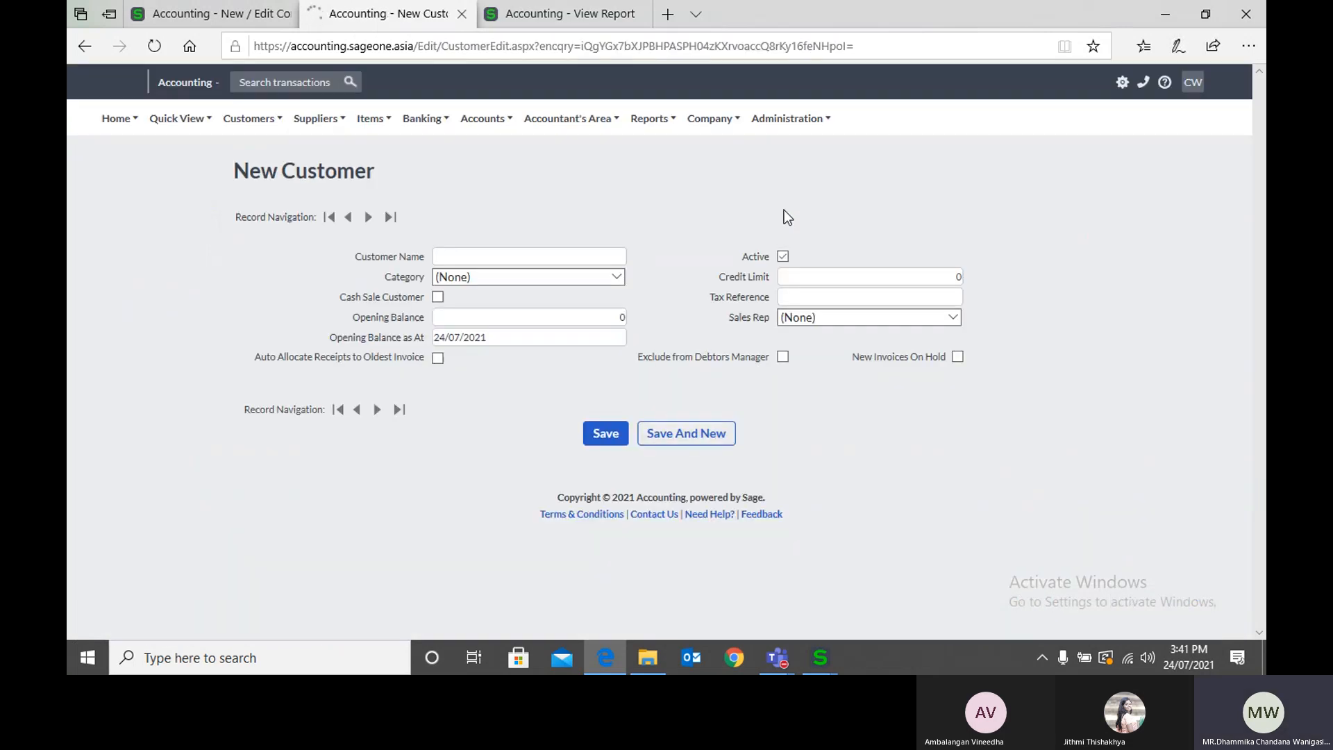
click(797, 476)
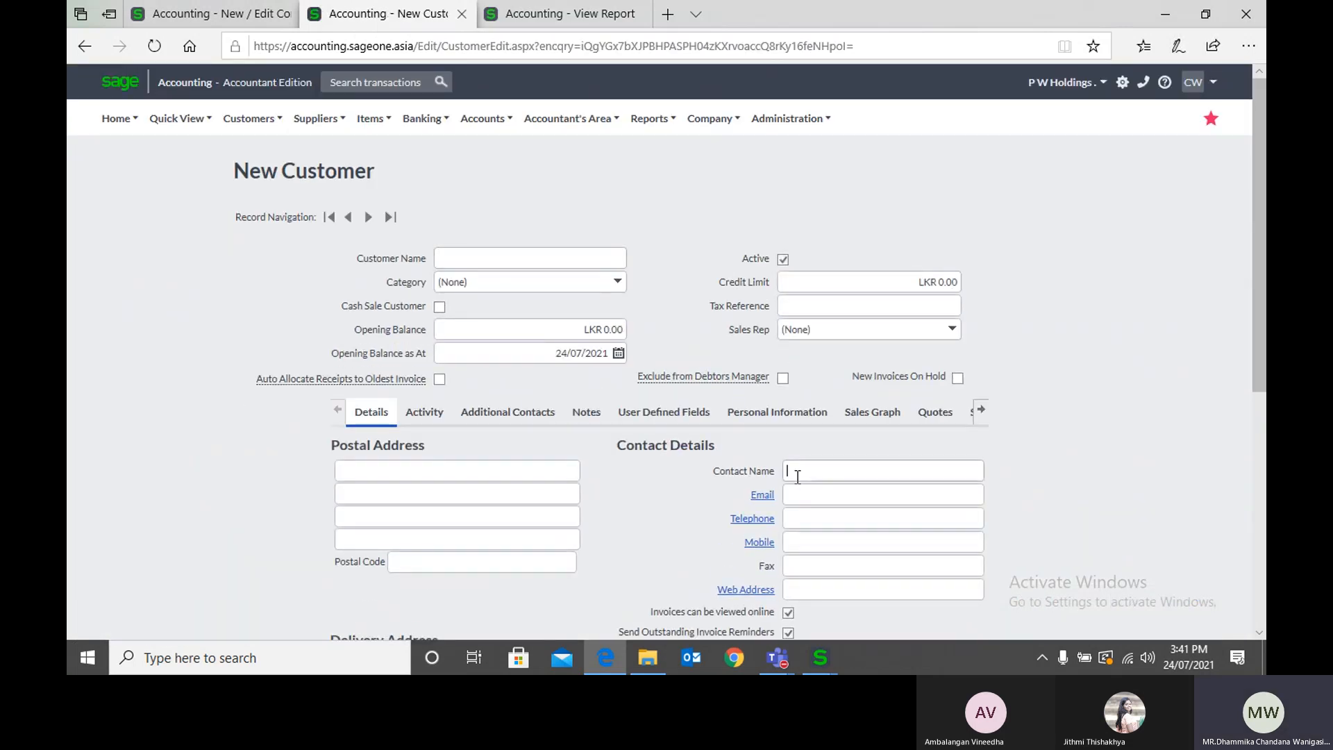
click(852, 463)
Step: Insert the [Contact Name] placeholder after "Dear" in the email signature's body, and close the signature without saving
click(197, 14)
click(564, 296)
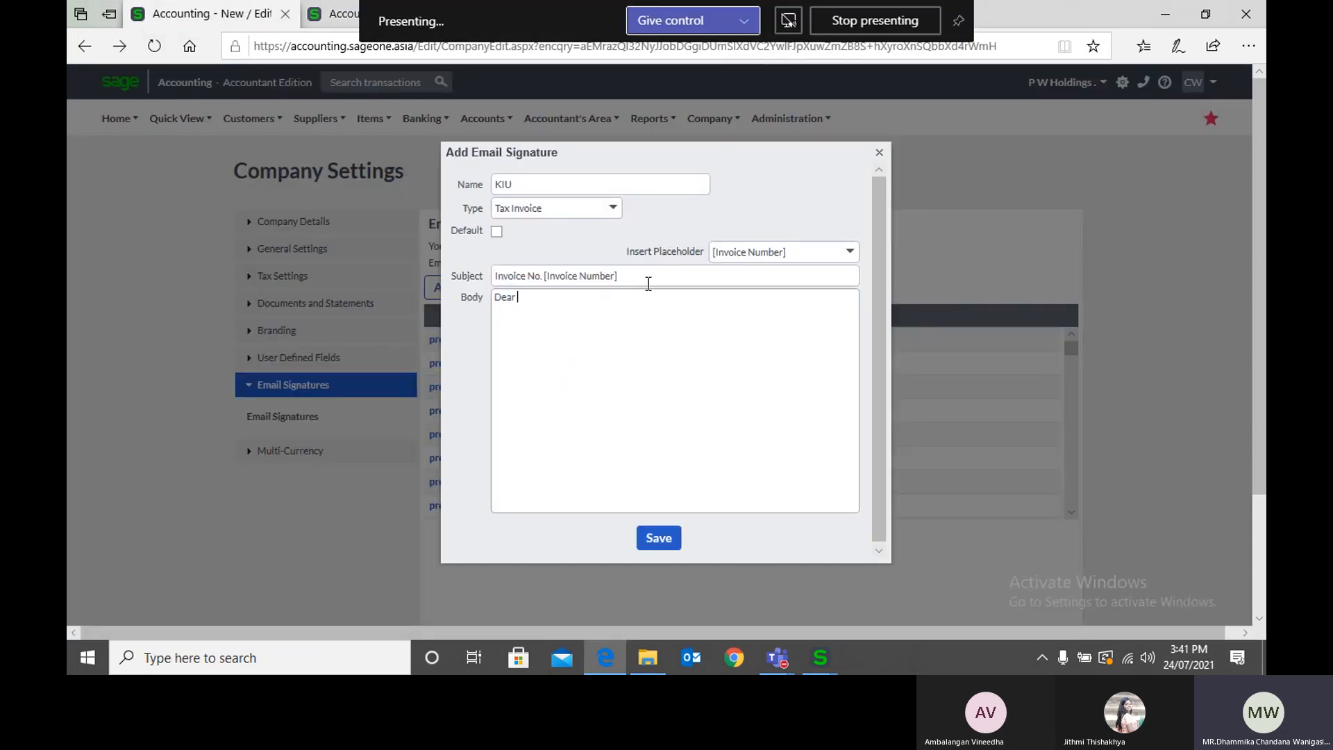
click(795, 258)
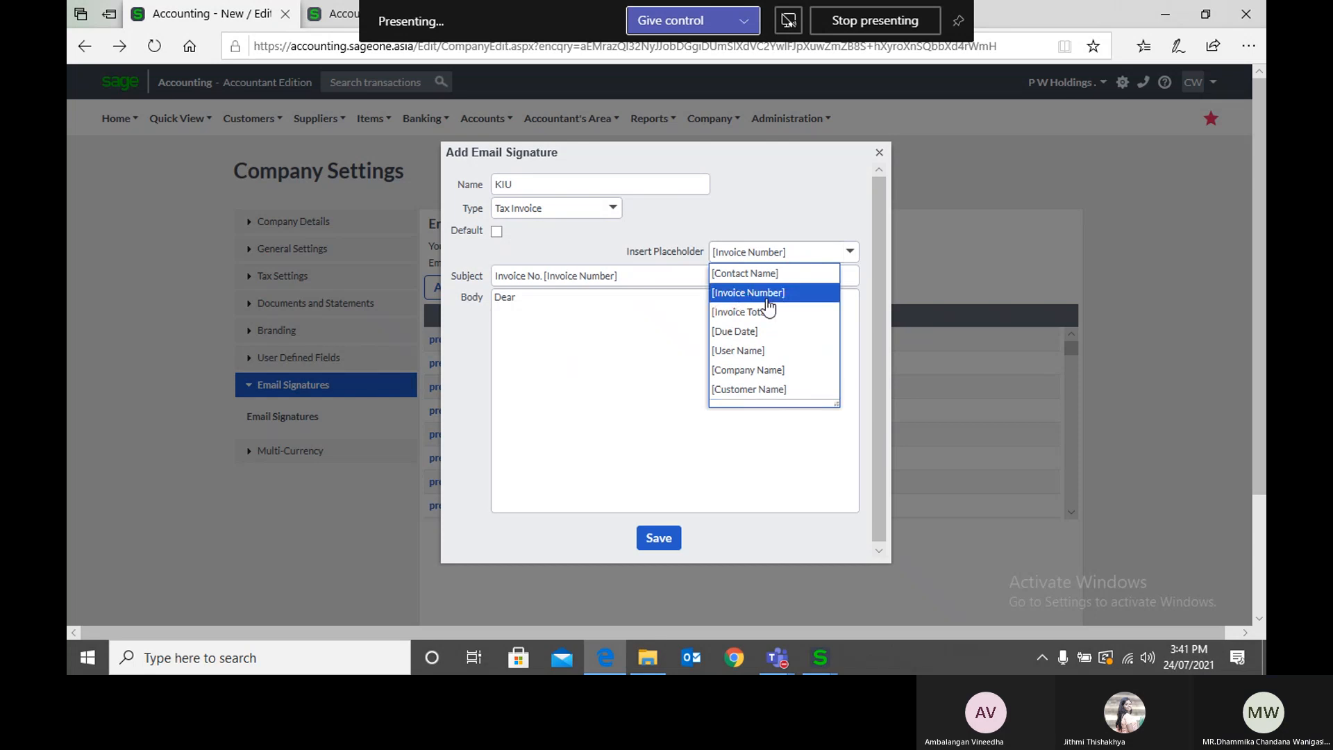
click(767, 274)
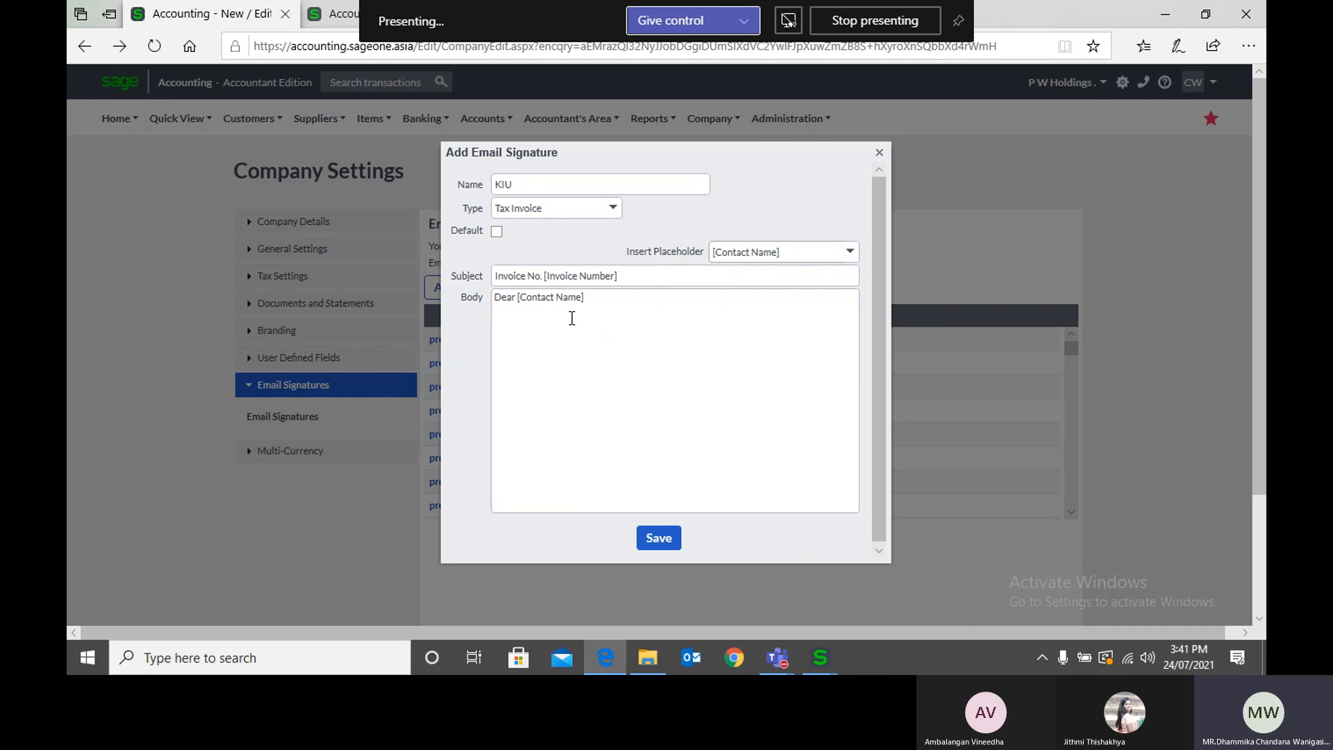
click(880, 152)
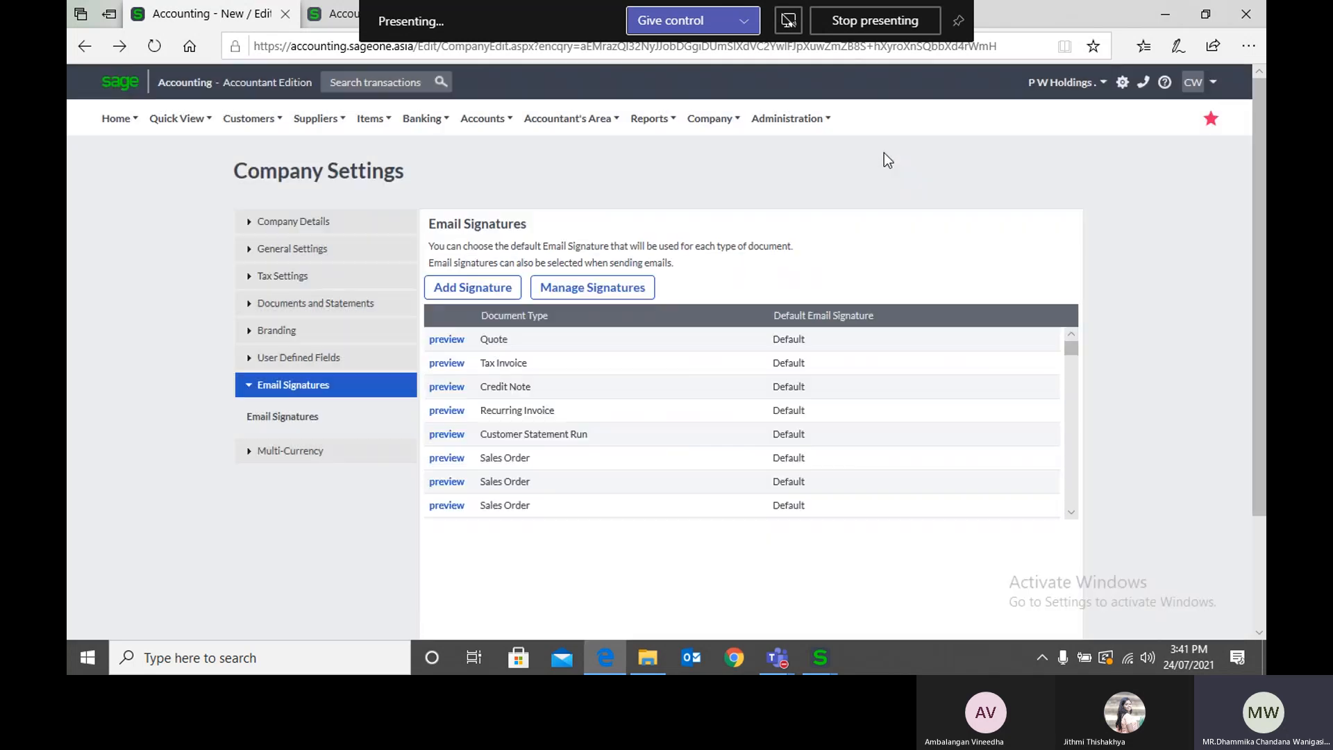
Step: Preview the default email templates for Tax Invoice and Credit Note and examine their wording and placeholders
click(444, 363)
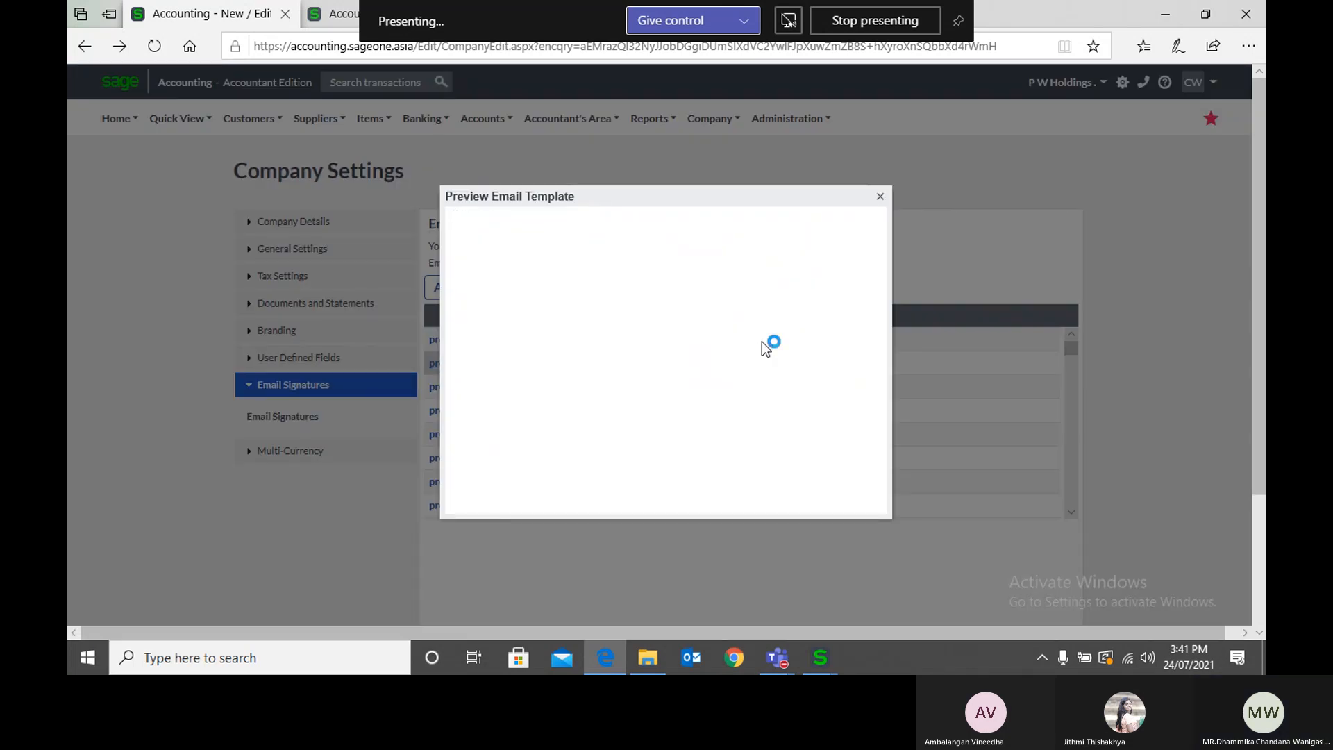
click(879, 197)
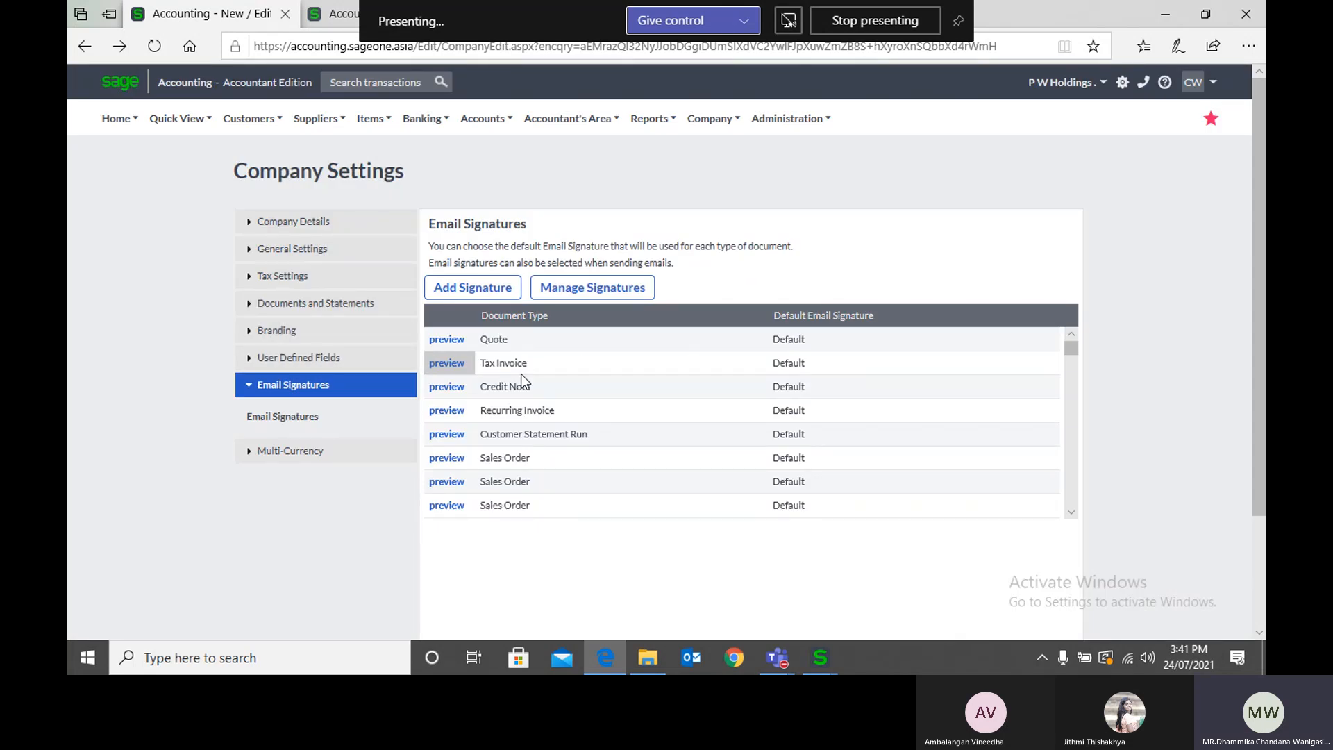
click(446, 391)
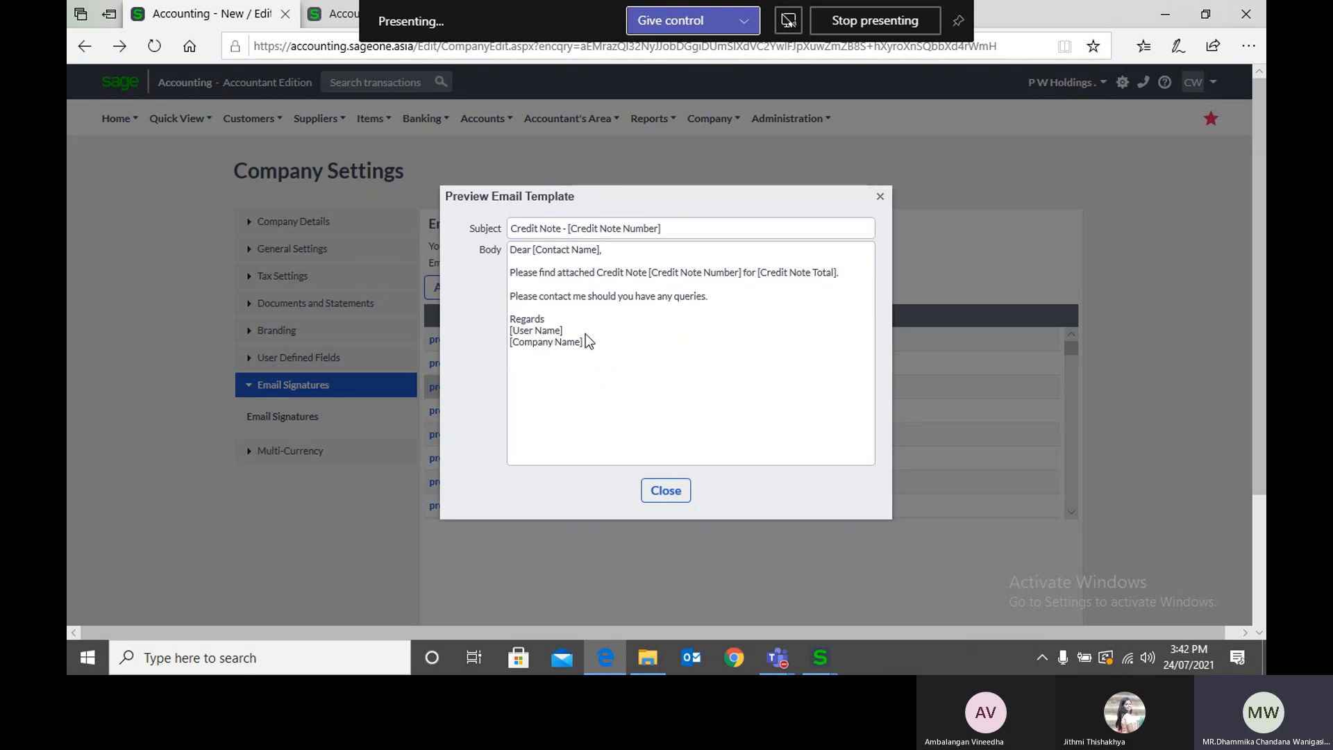
click(656, 497)
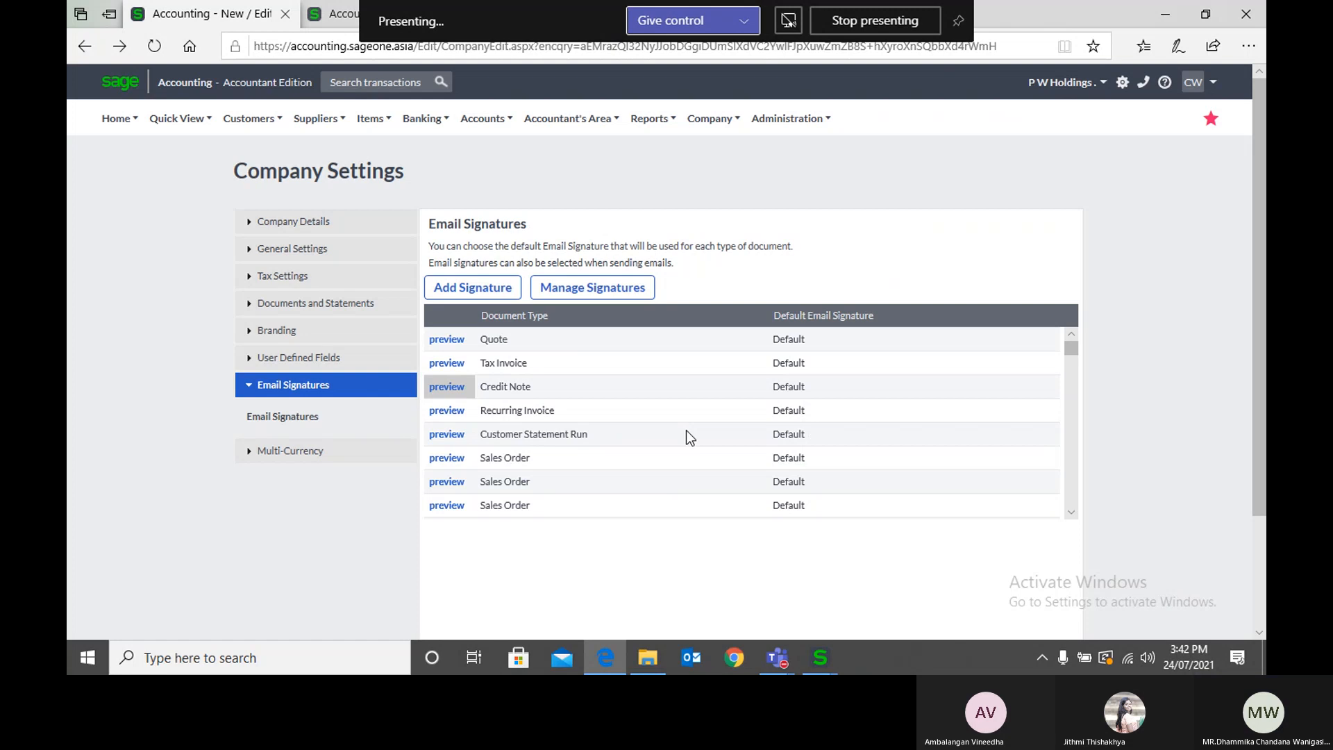
scroll(1240, 486, down, 1)
scroll(1238, 483, up, 1)
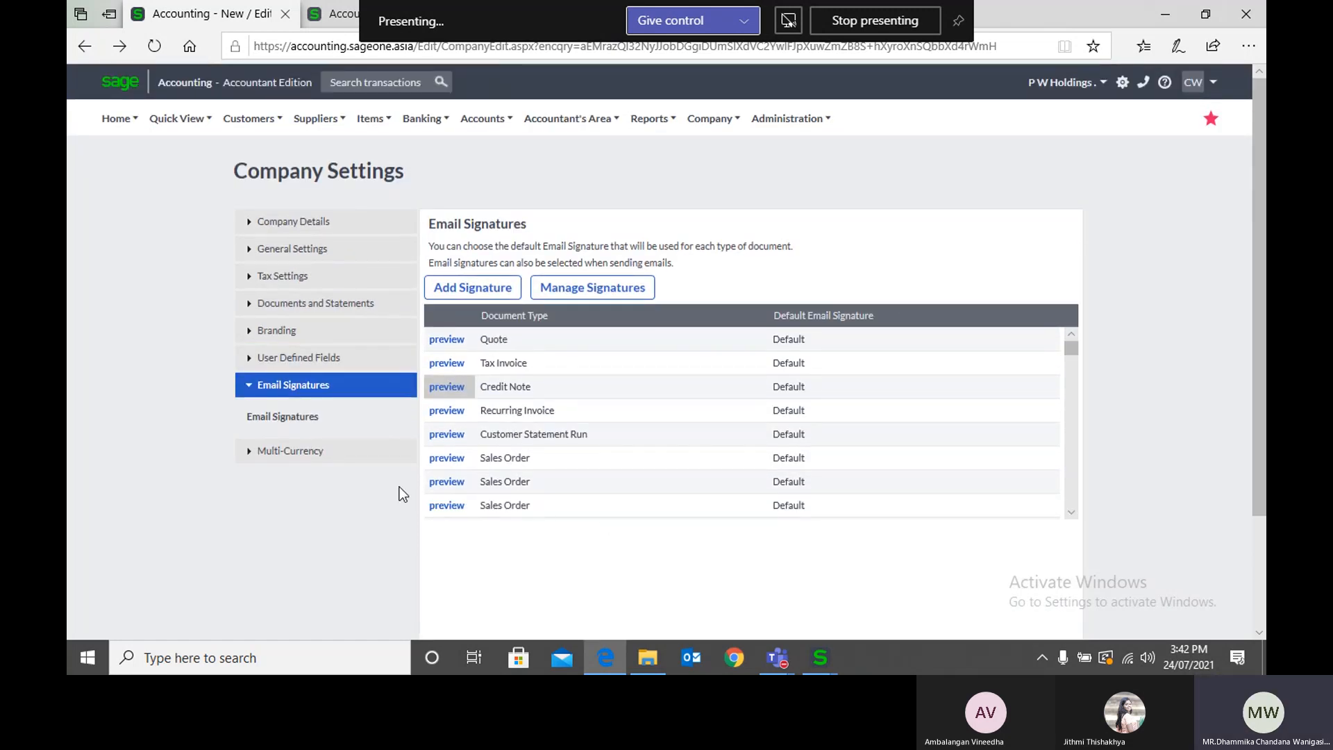
Step: View the company's Multi-Currency settings, and open the subscription's Registration Wizard from My Profile in the New Customer window
click(320, 450)
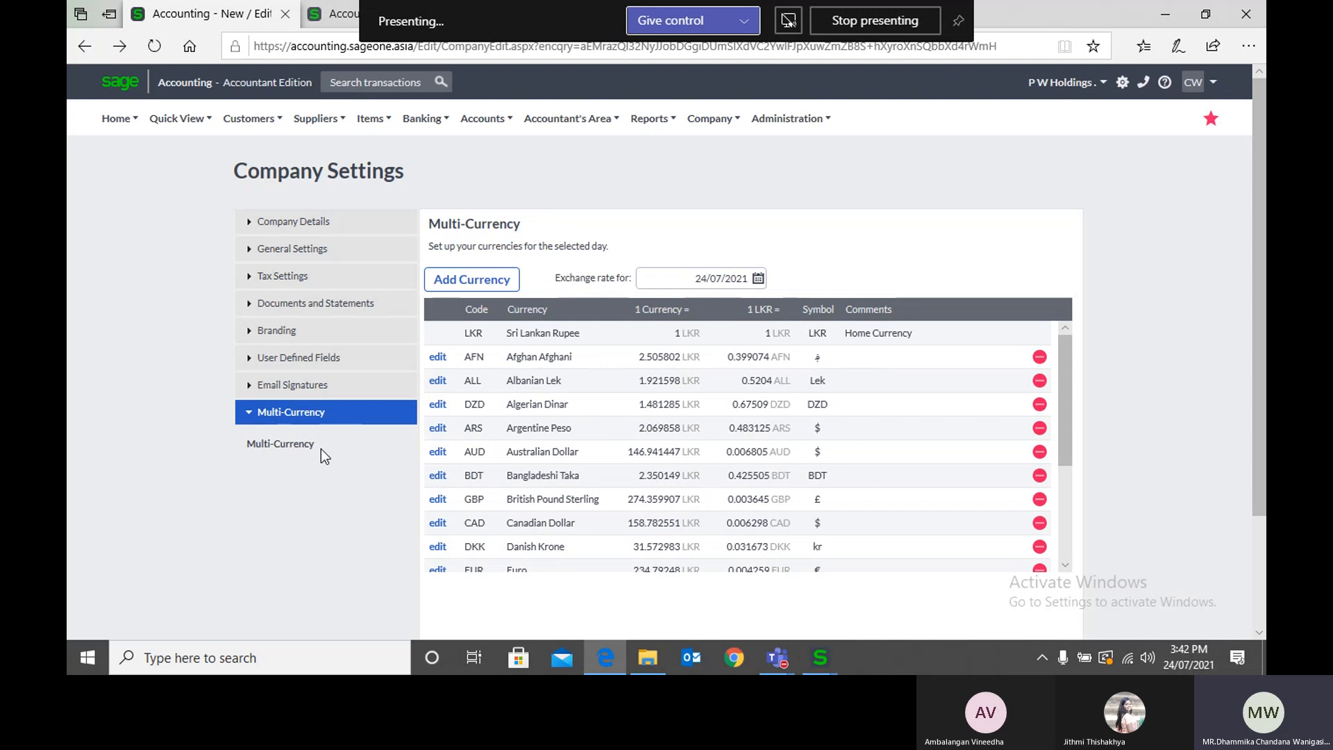
click(307, 21)
mouse_move(676, 117)
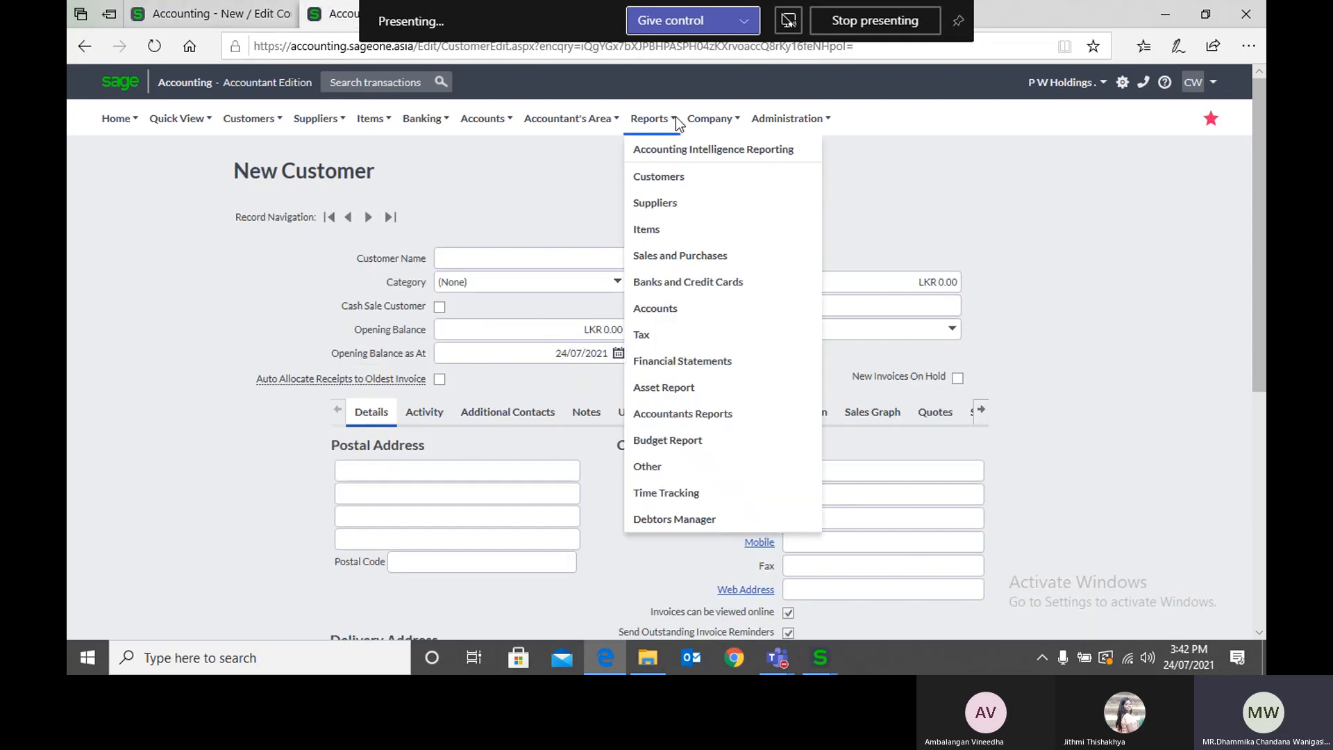
mouse_move(762, 118)
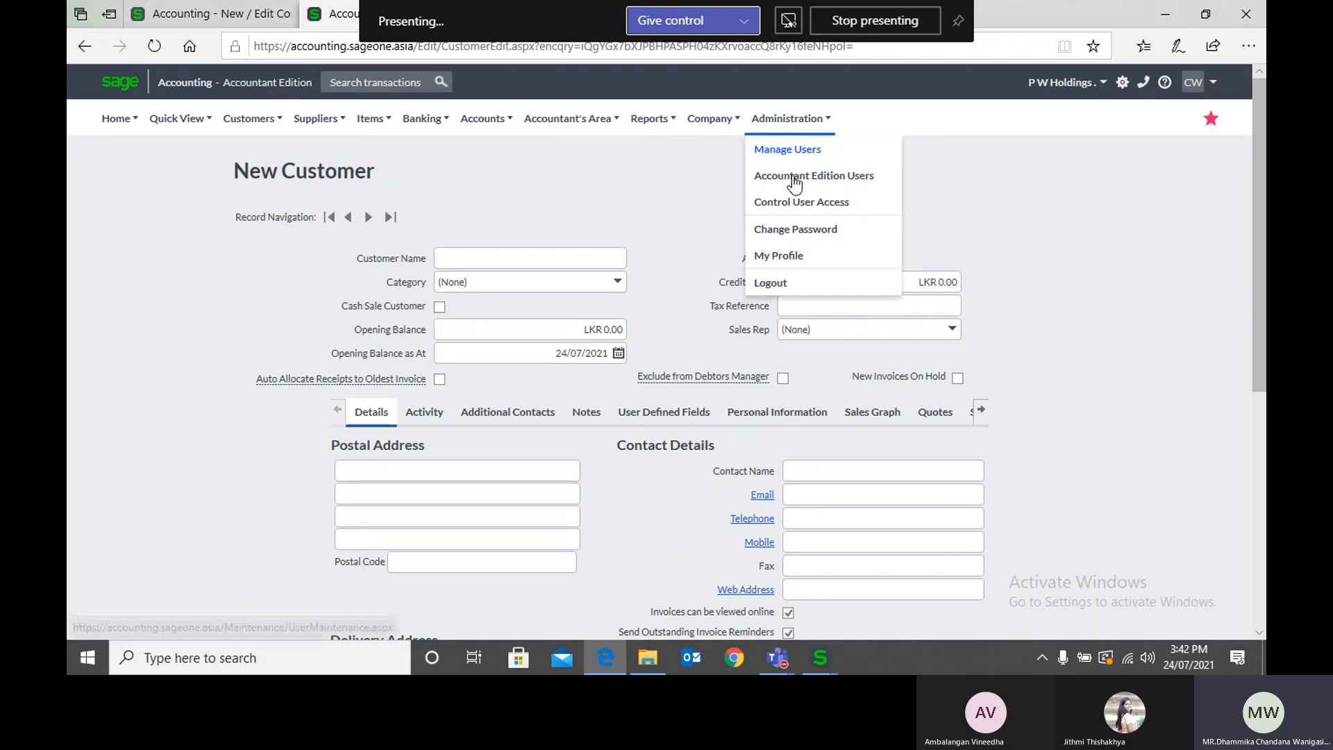
click(805, 261)
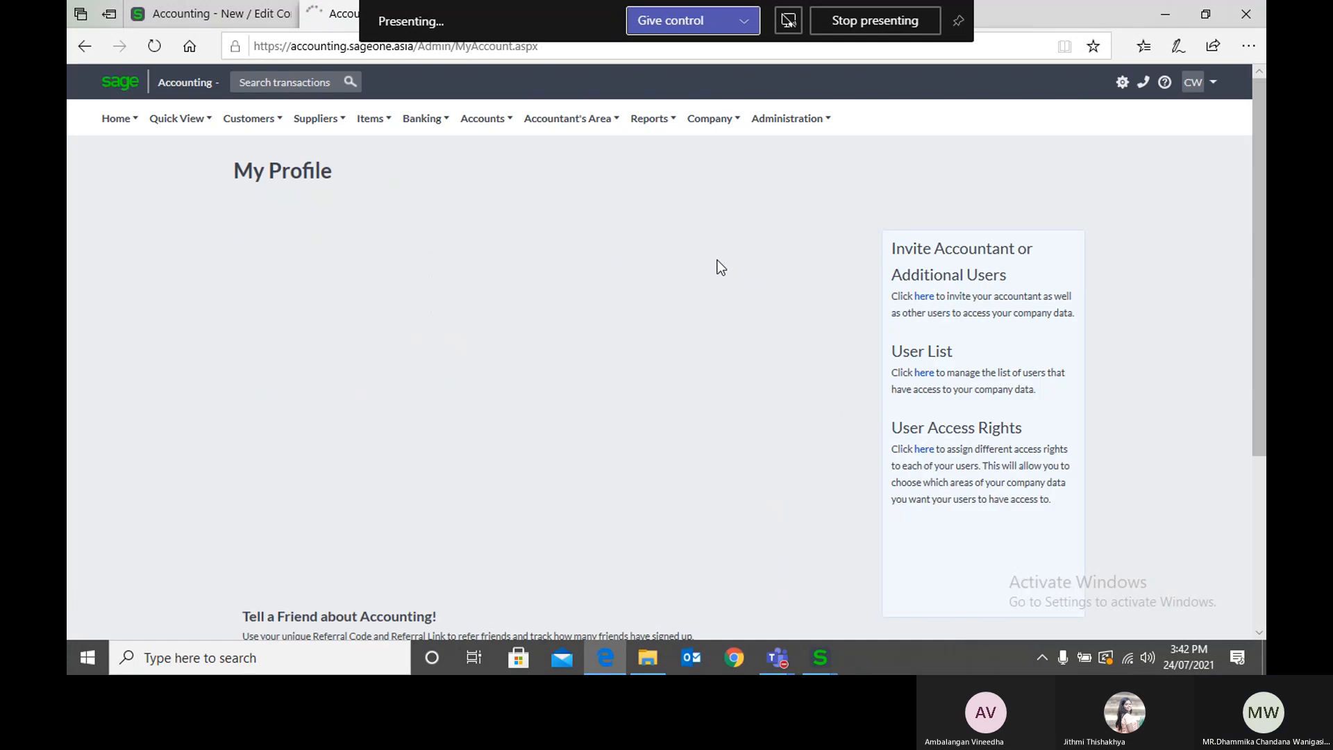
scroll(457, 489, down, 2)
click(357, 529)
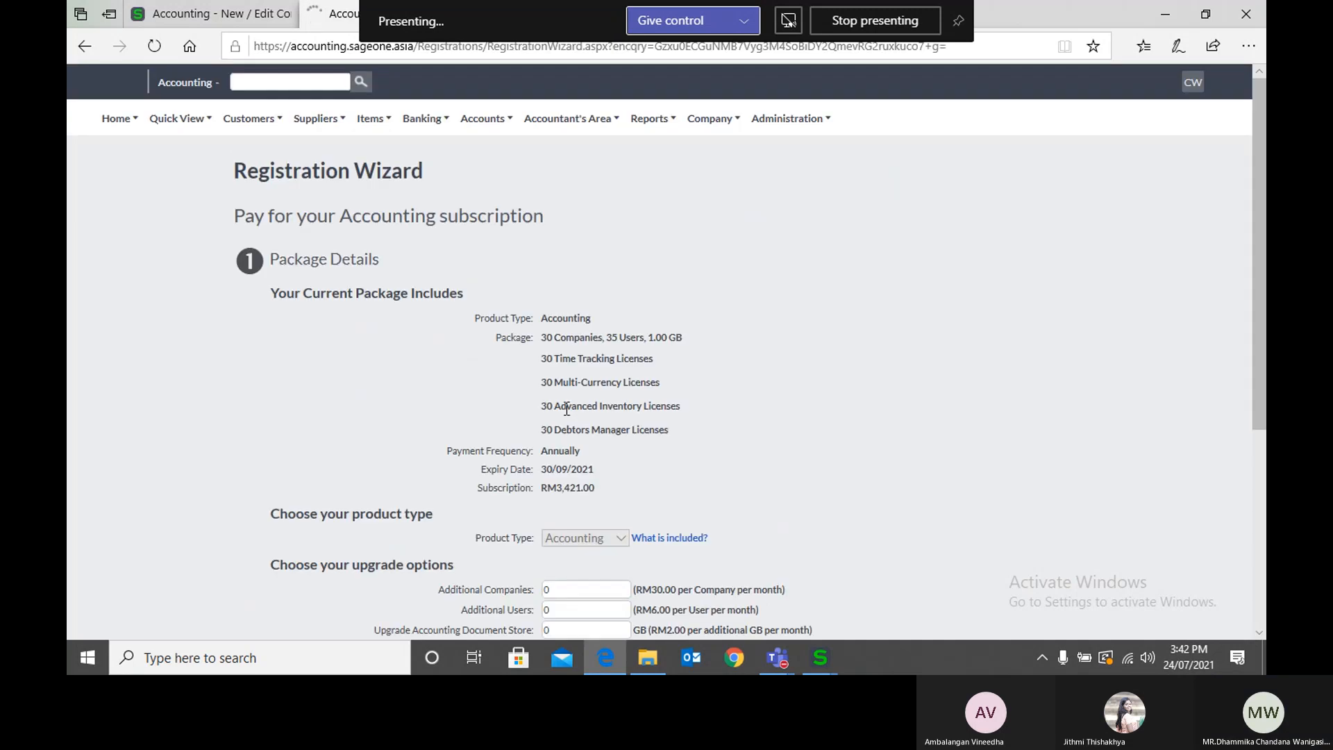
Step: Enter 1 additional Multi-Currency licence in the subscription's module options, and close the company settings and the wizard without proceeding
scroll(566, 408, down, 4)
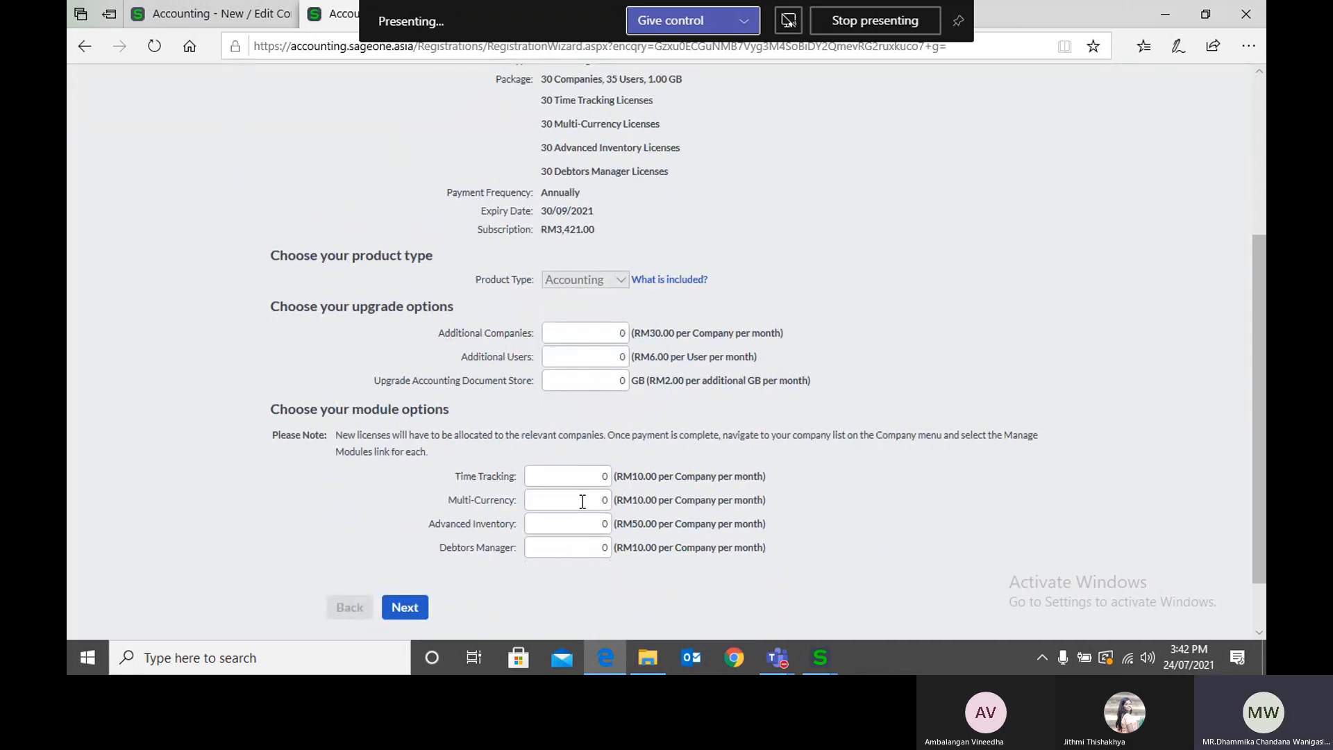
click(582, 500)
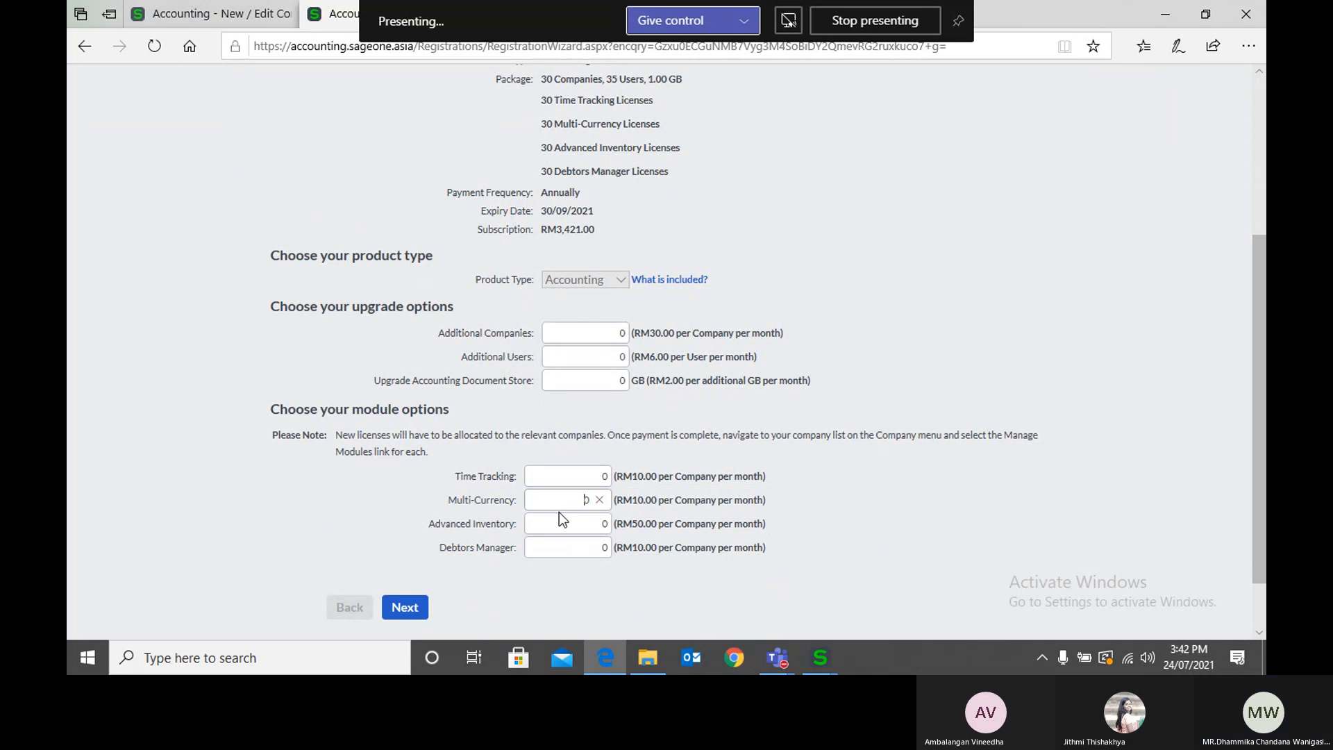
key(BackSpace)
text(1)
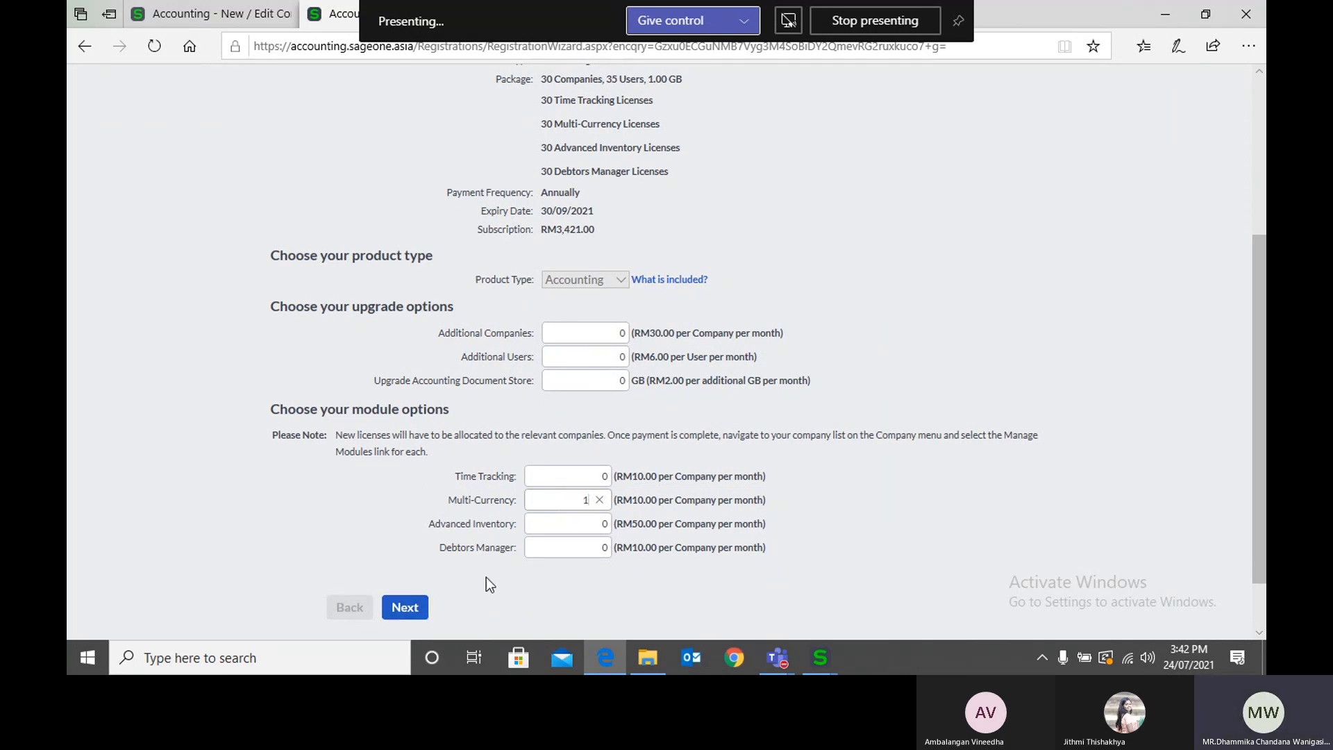
scroll(249, 508, up, 4)
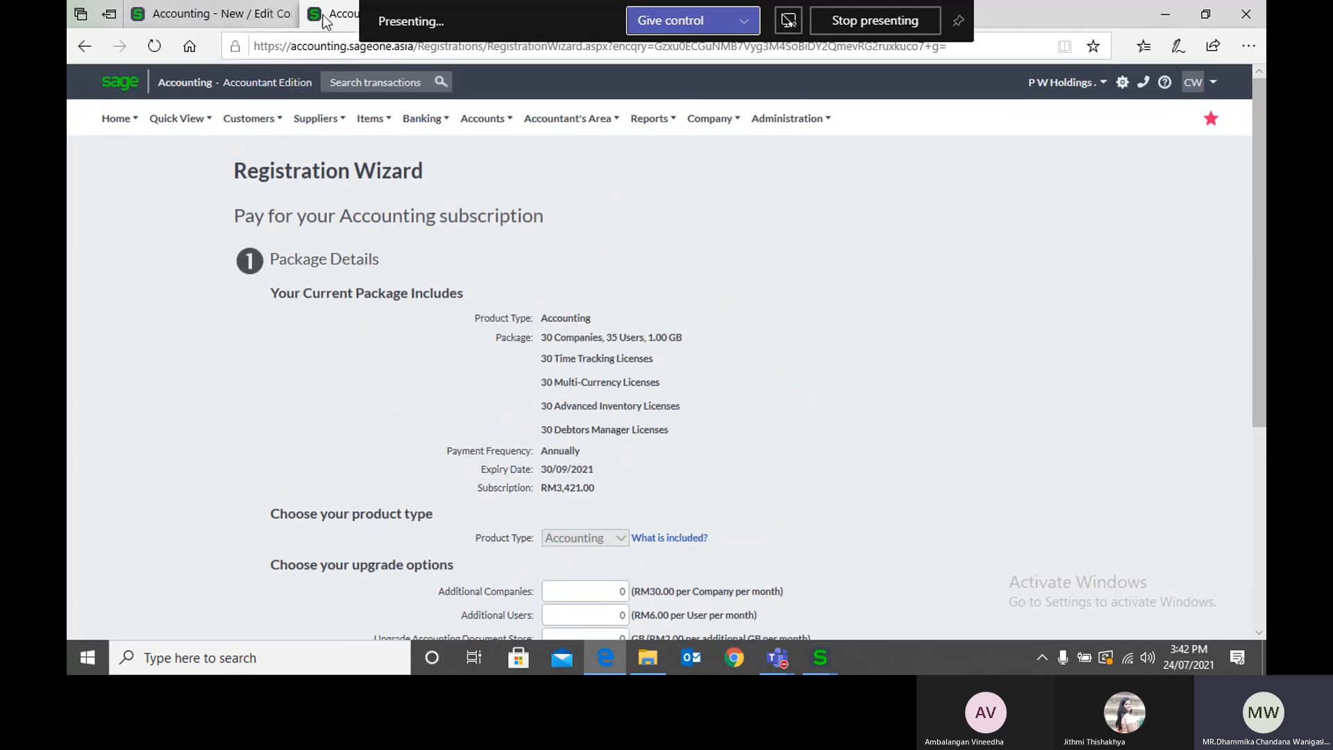
click(287, 15)
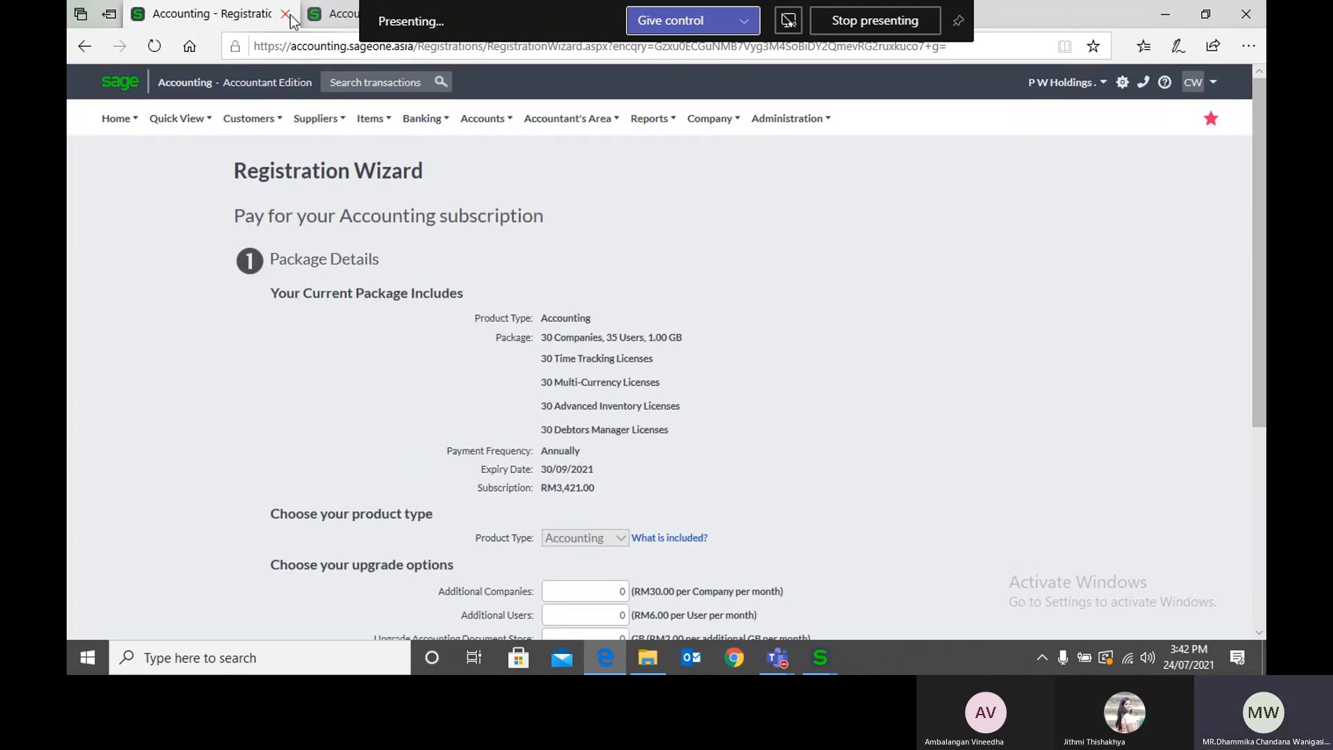
click(286, 15)
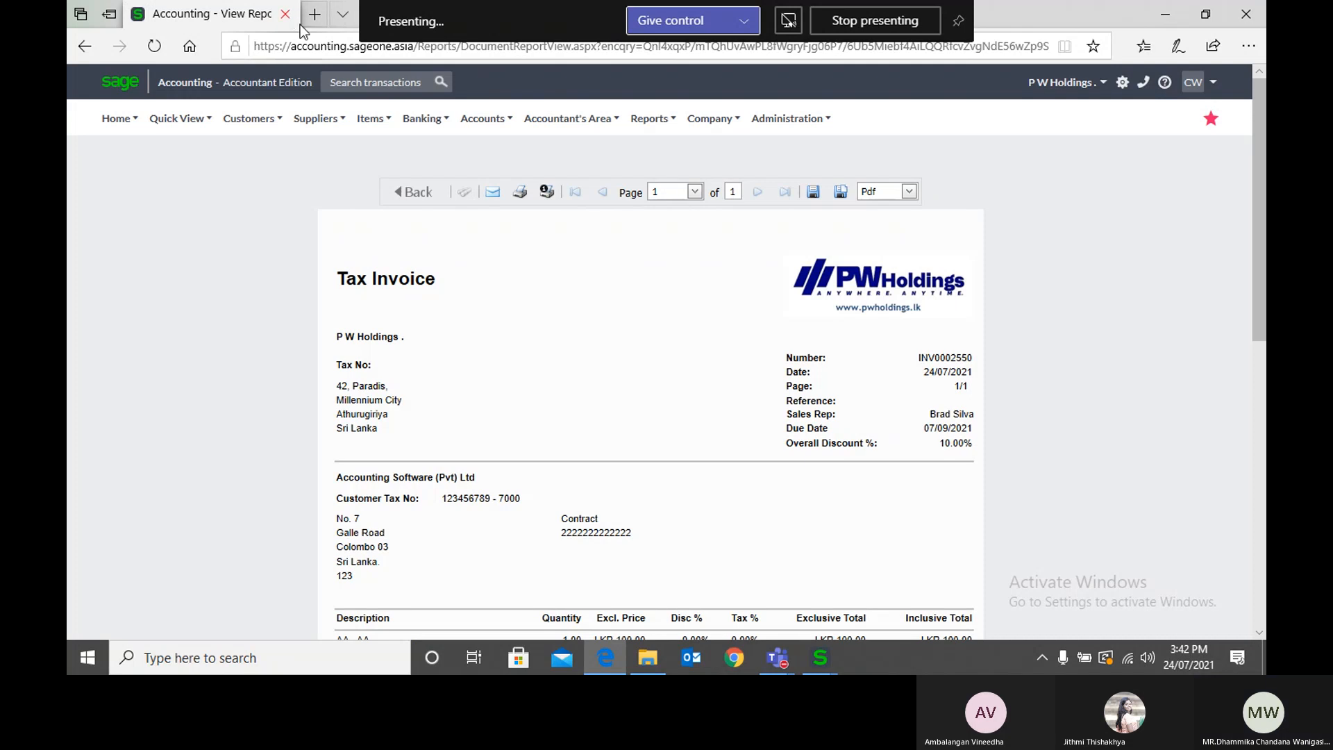
Step: Switch to the company "P W Holdings.." and open the Multi-Currency section of its company settings
click(1057, 84)
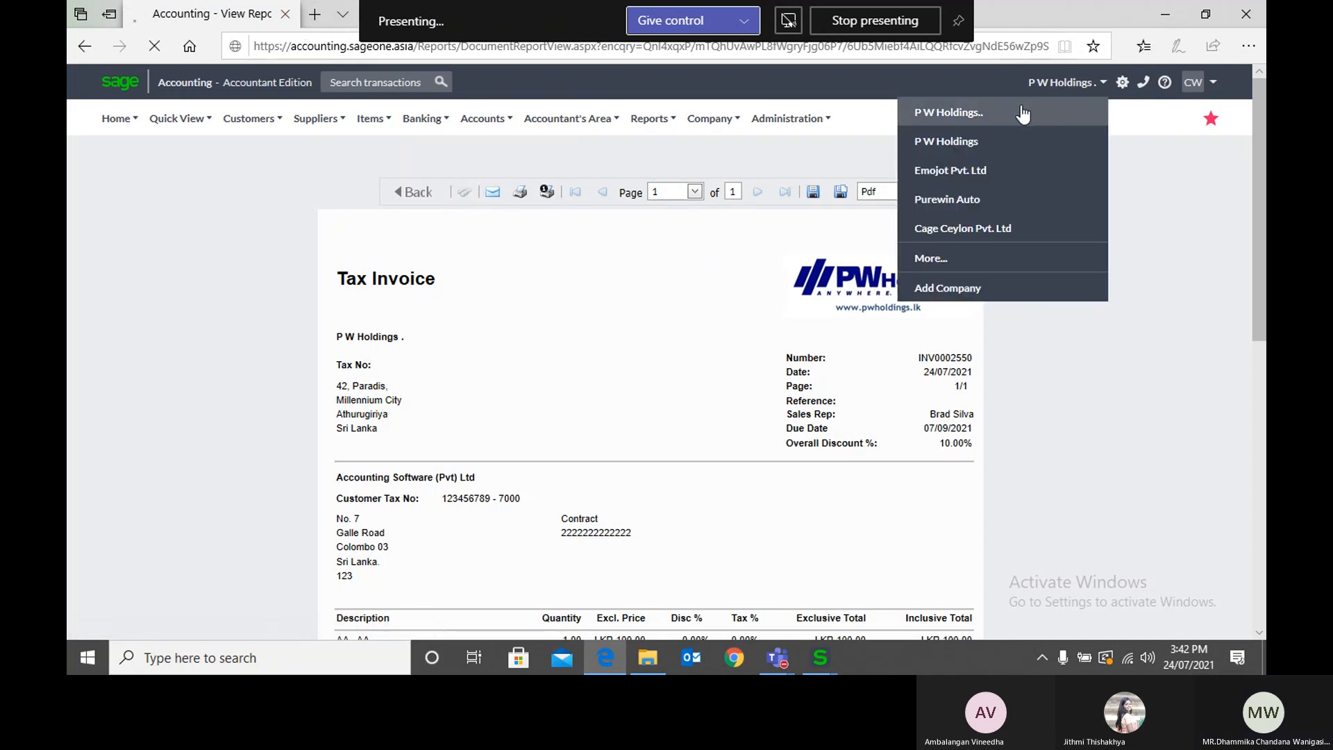
click(1020, 106)
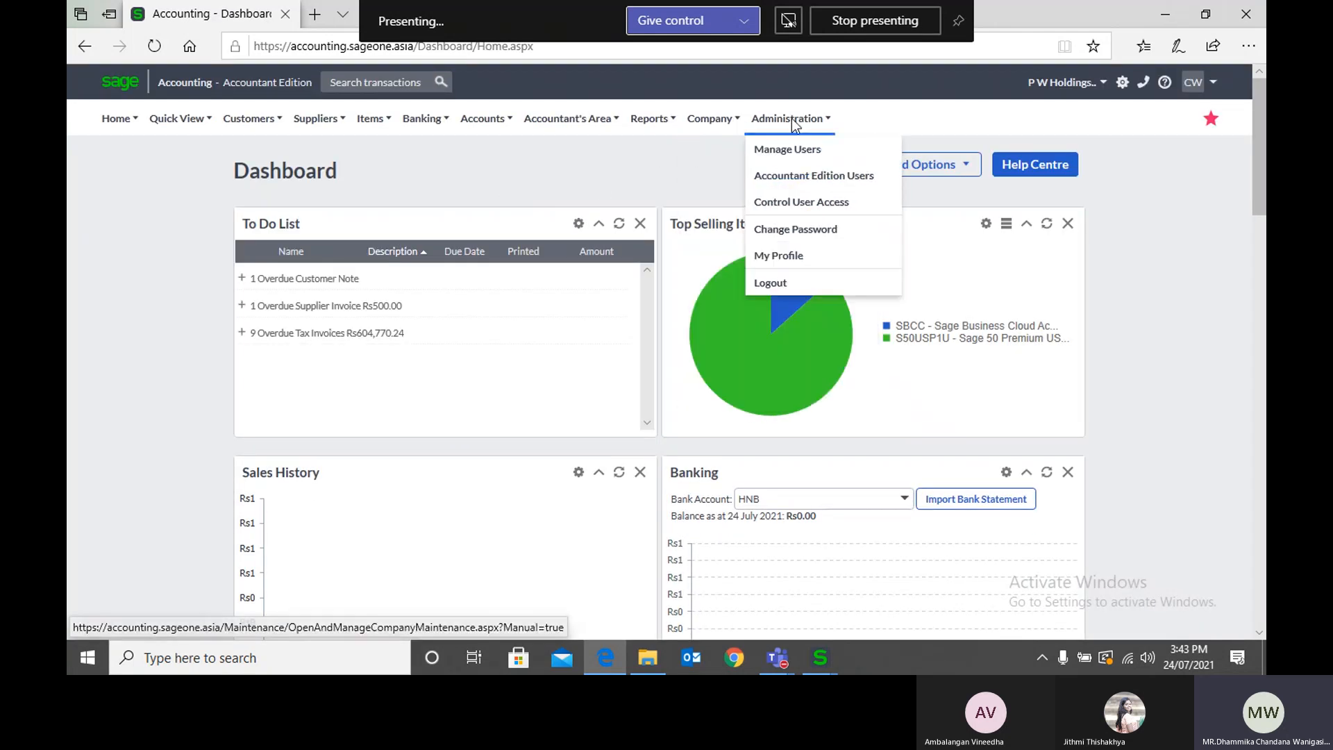
mouse_move(791, 119)
mouse_move(710, 120)
click(714, 154)
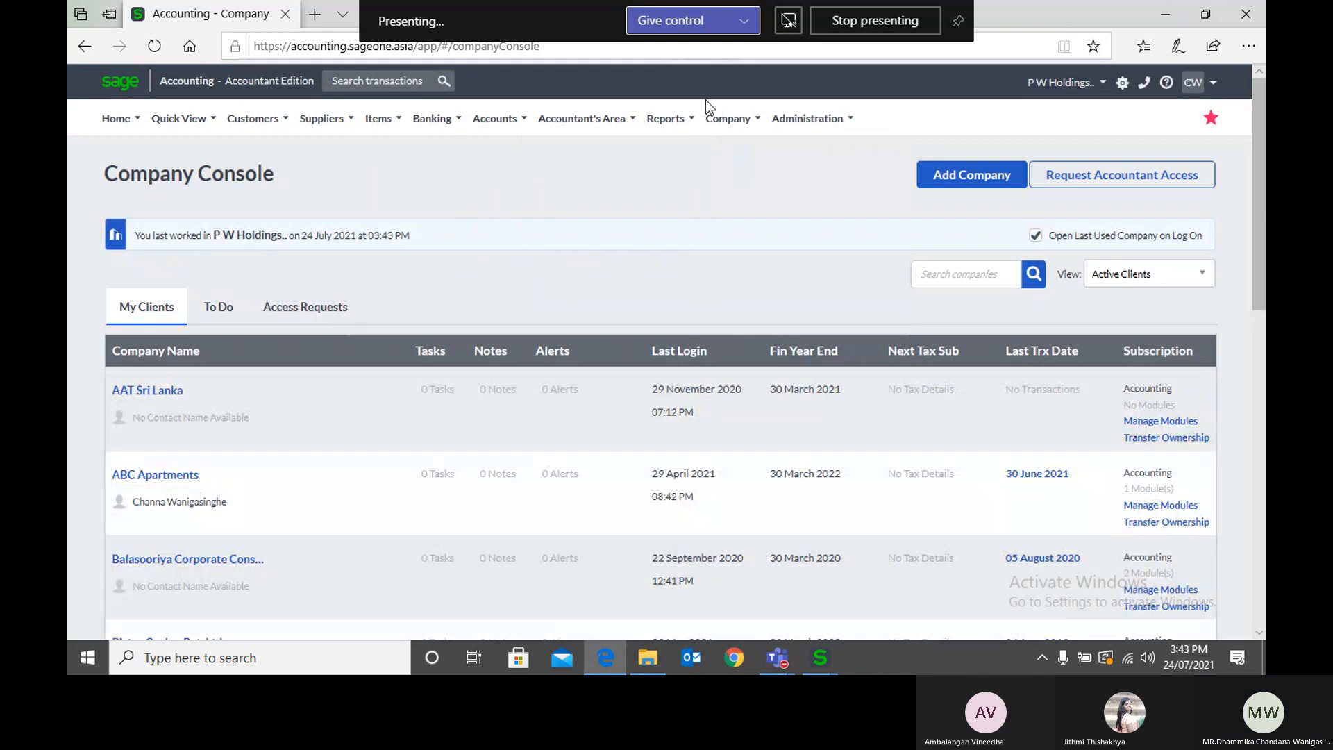
mouse_move(728, 118)
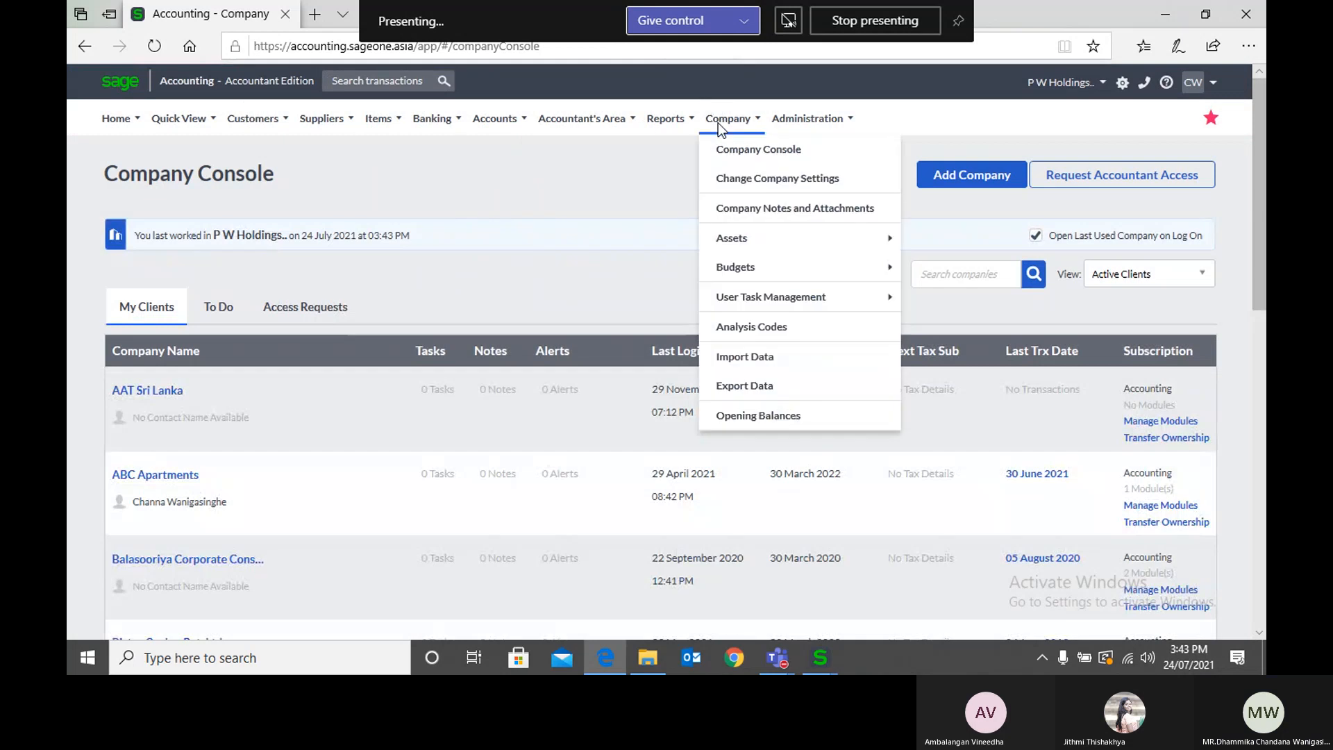
click(735, 175)
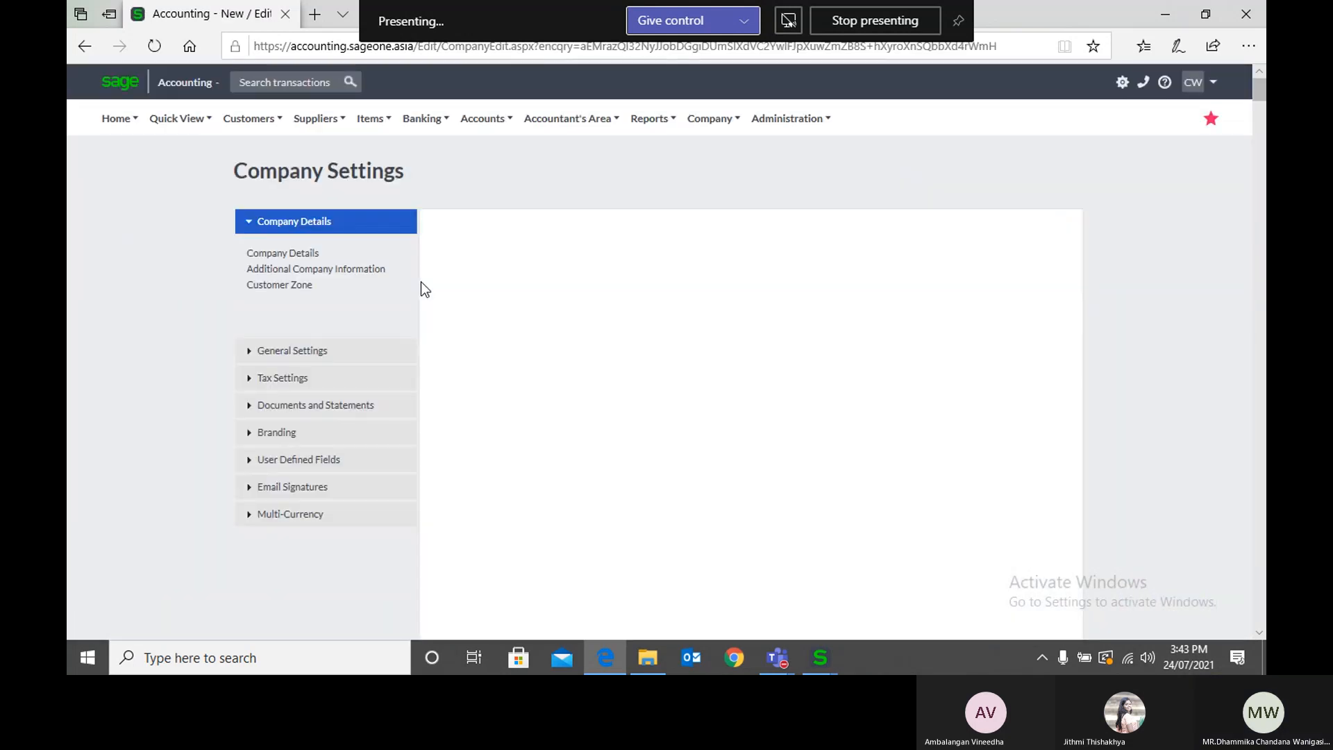
click(301, 514)
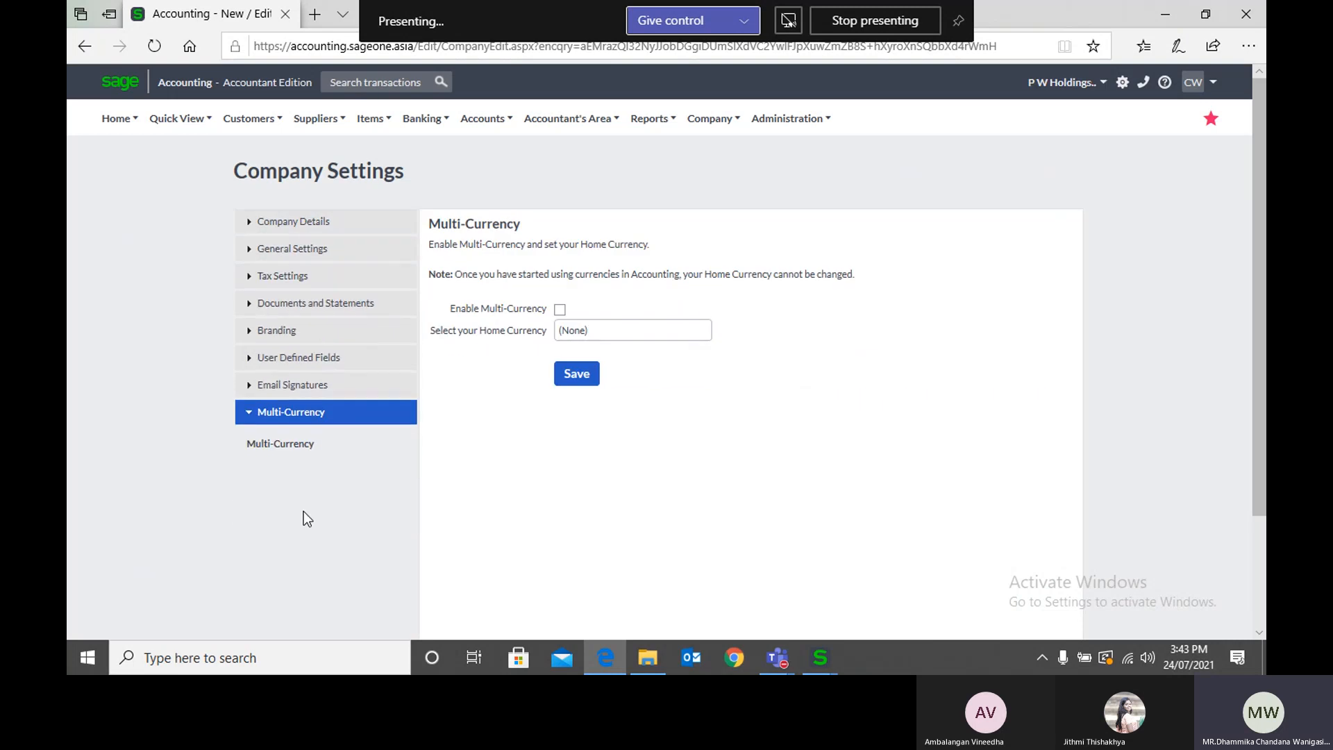
Step: Enable Multi-Currency for the company and choose Sri Lankan Rupee as the home currency
click(560, 309)
click(701, 333)
text(Sri Lankan Rupee)
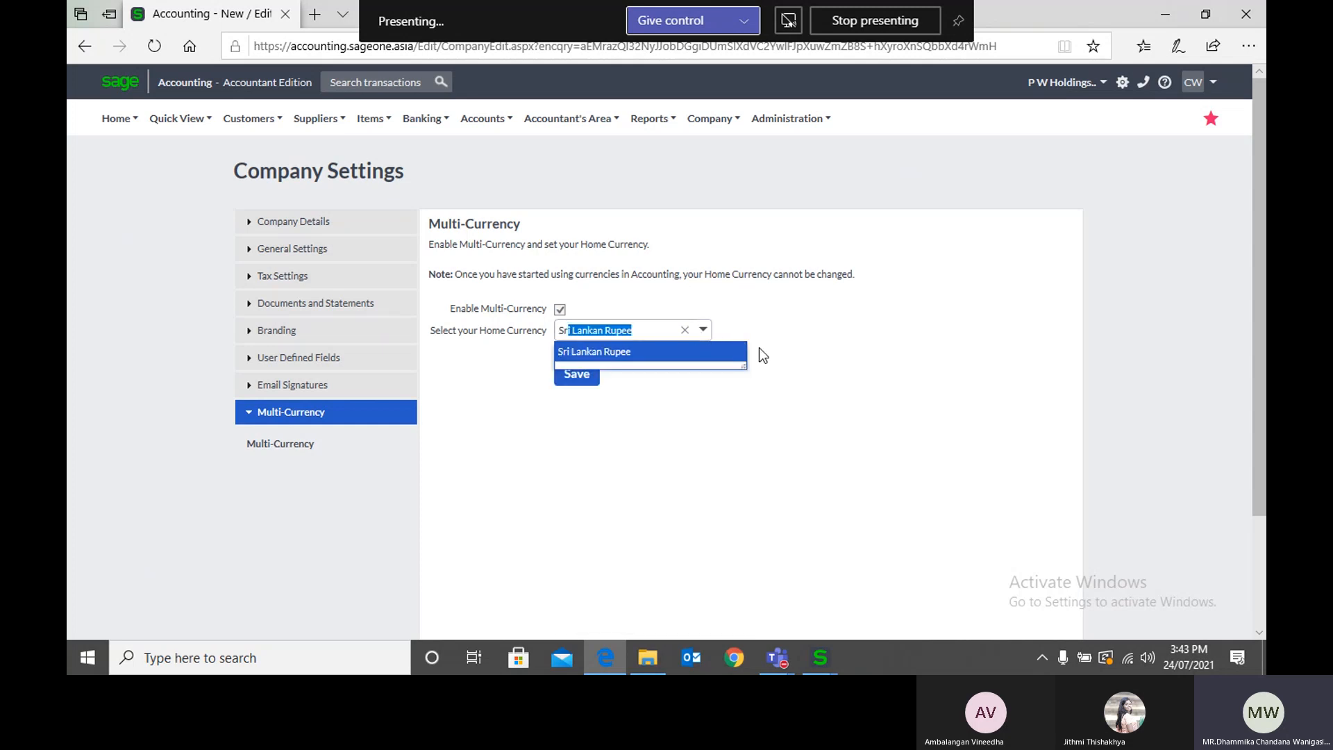
click(719, 350)
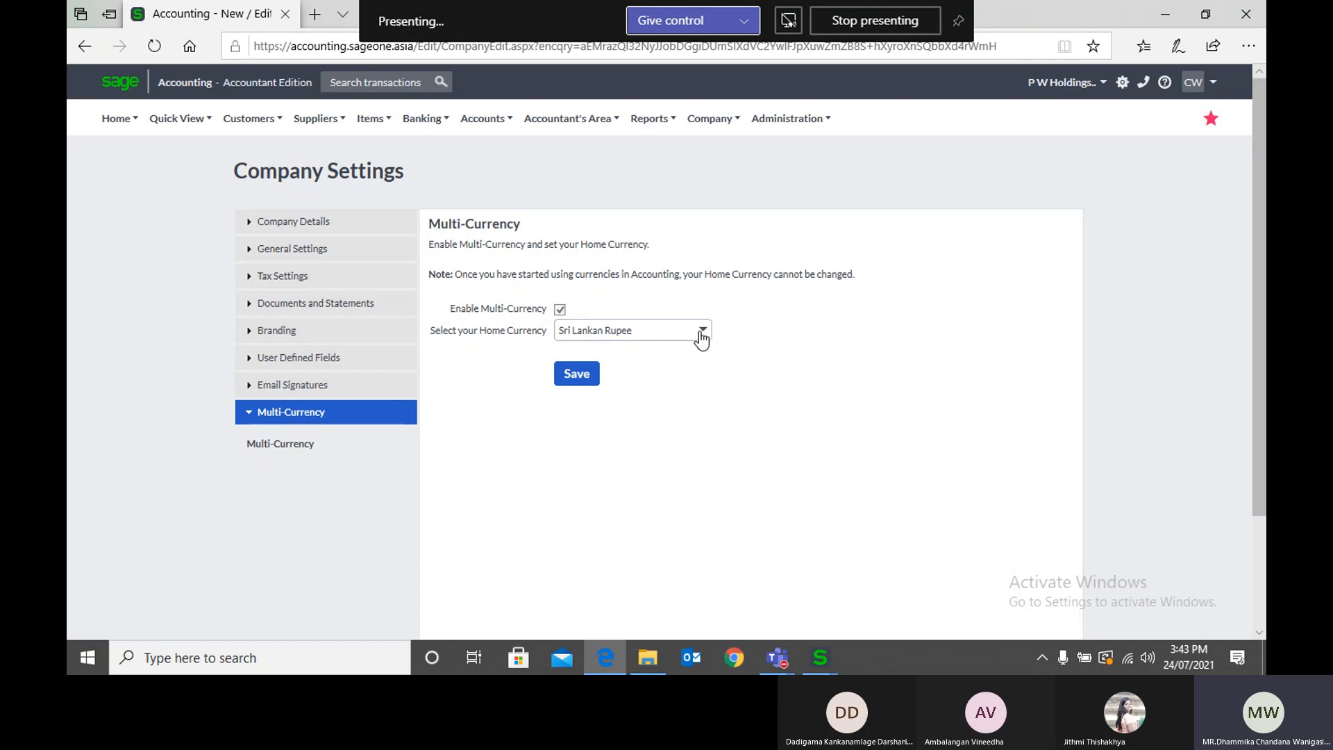
Step: Change the company's home currency to United States Dollar without saving the settings
click(701, 337)
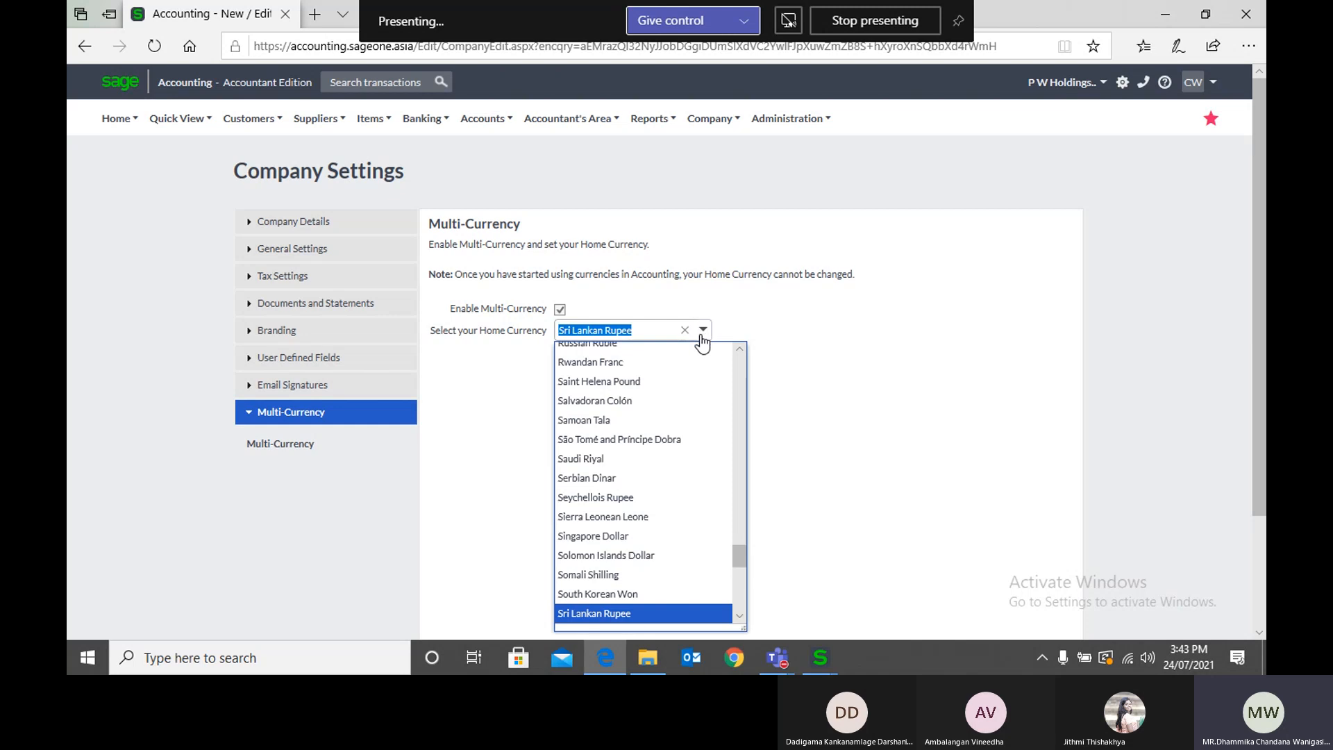
click(702, 338)
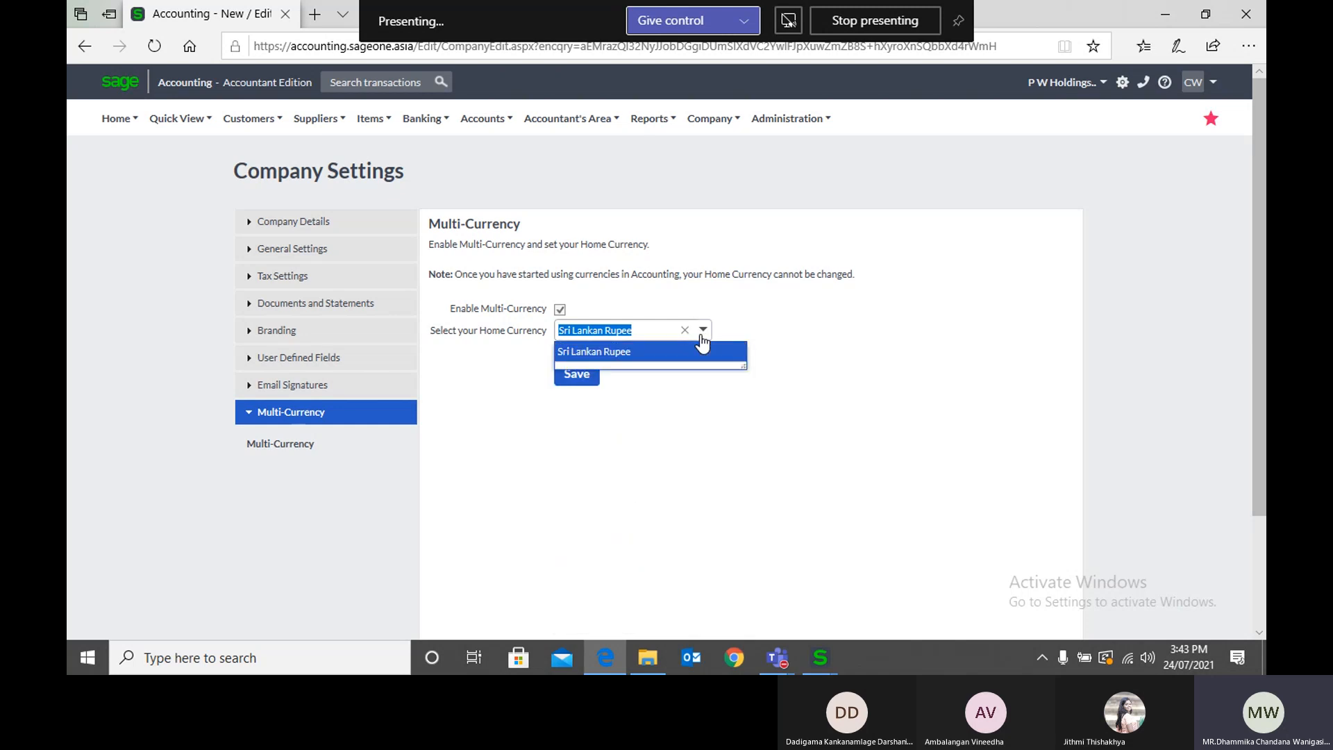
text(United States Dollar)
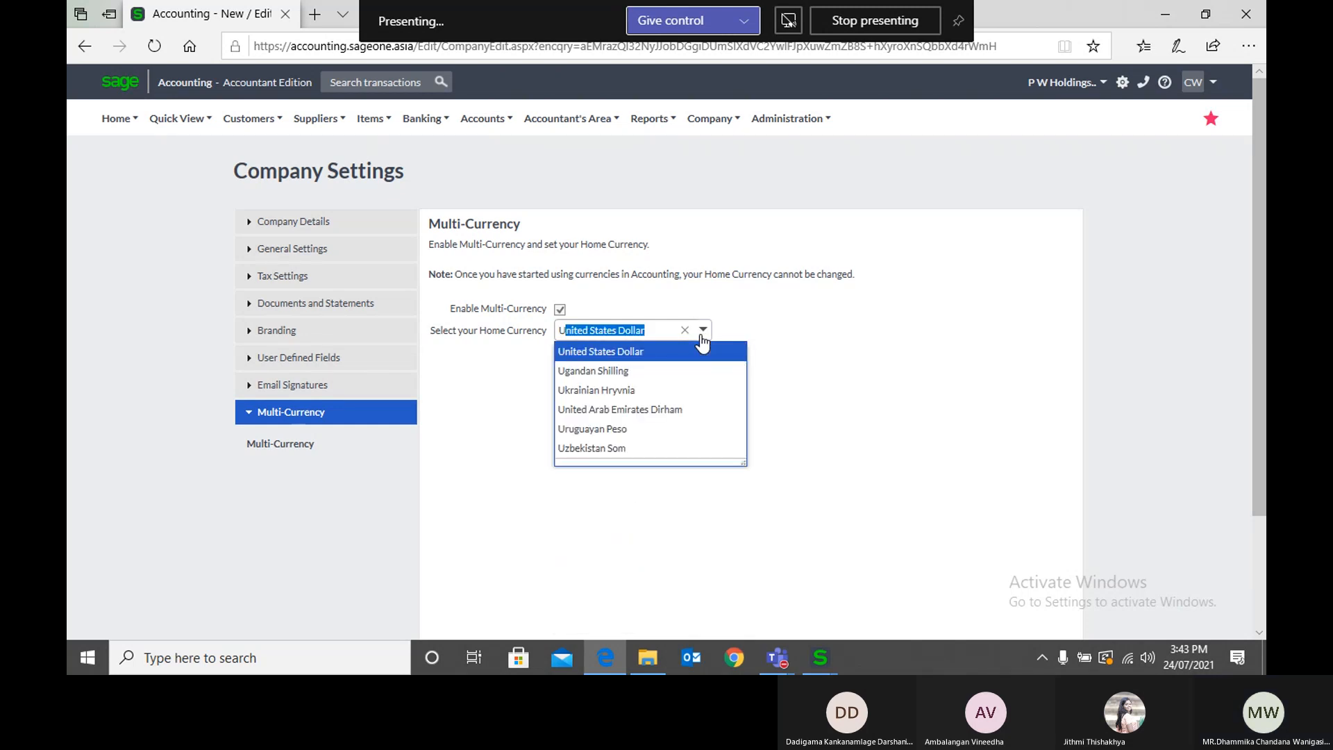
click(705, 352)
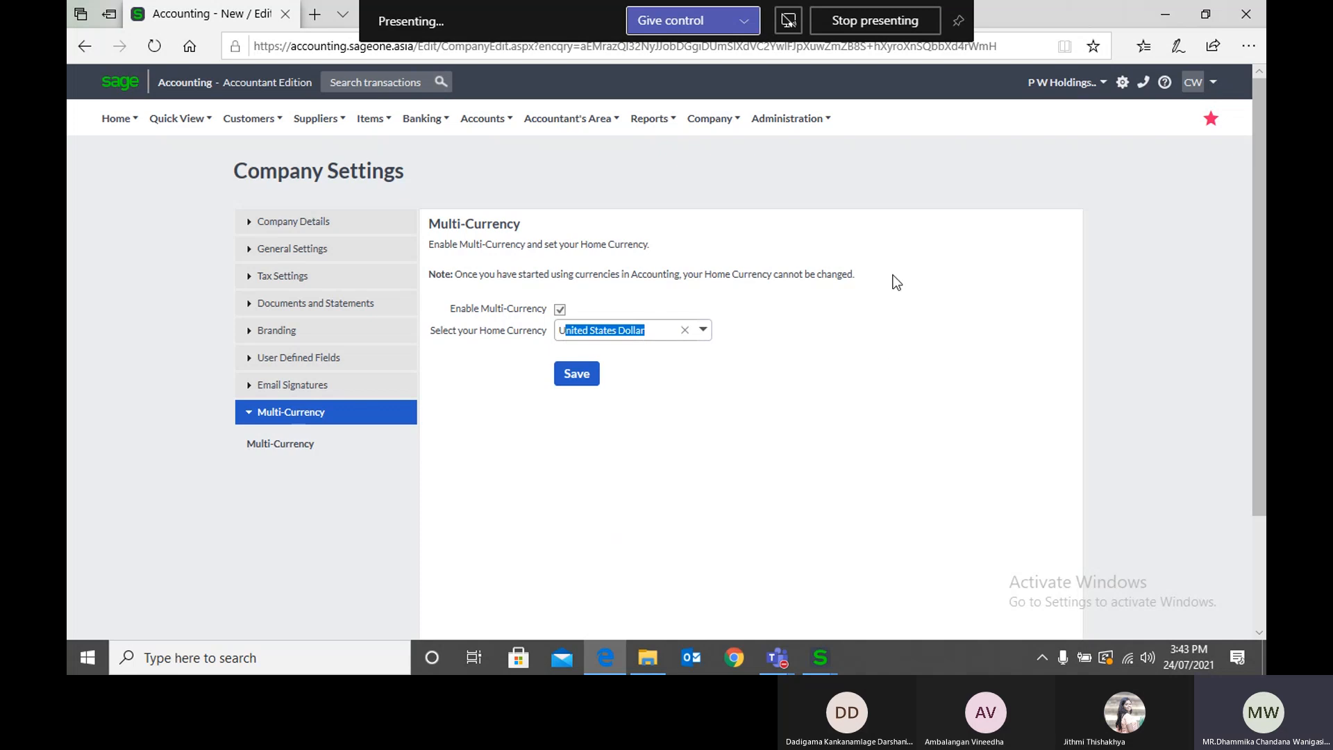
click(926, 375)
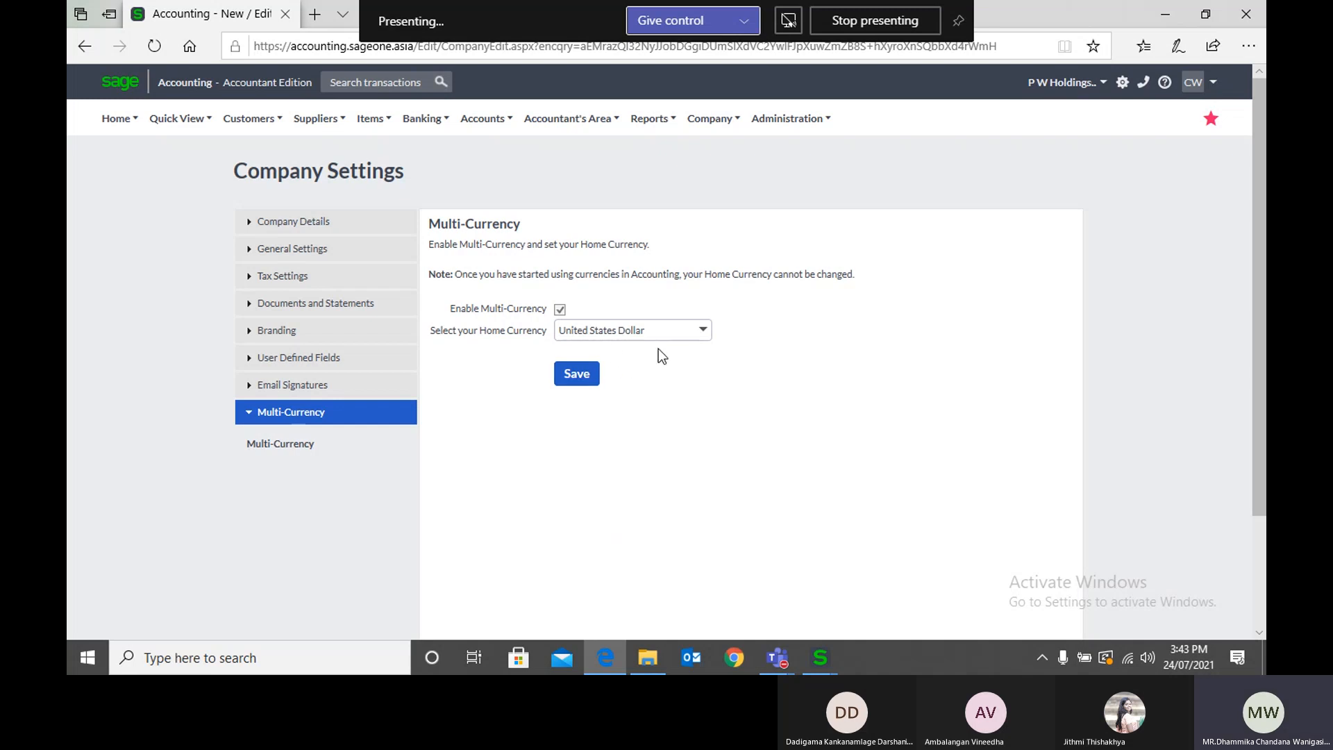
Step: Change the company's home currency to Sri Lankan Rupee in the Multi-Currency settings without saving
click(703, 332)
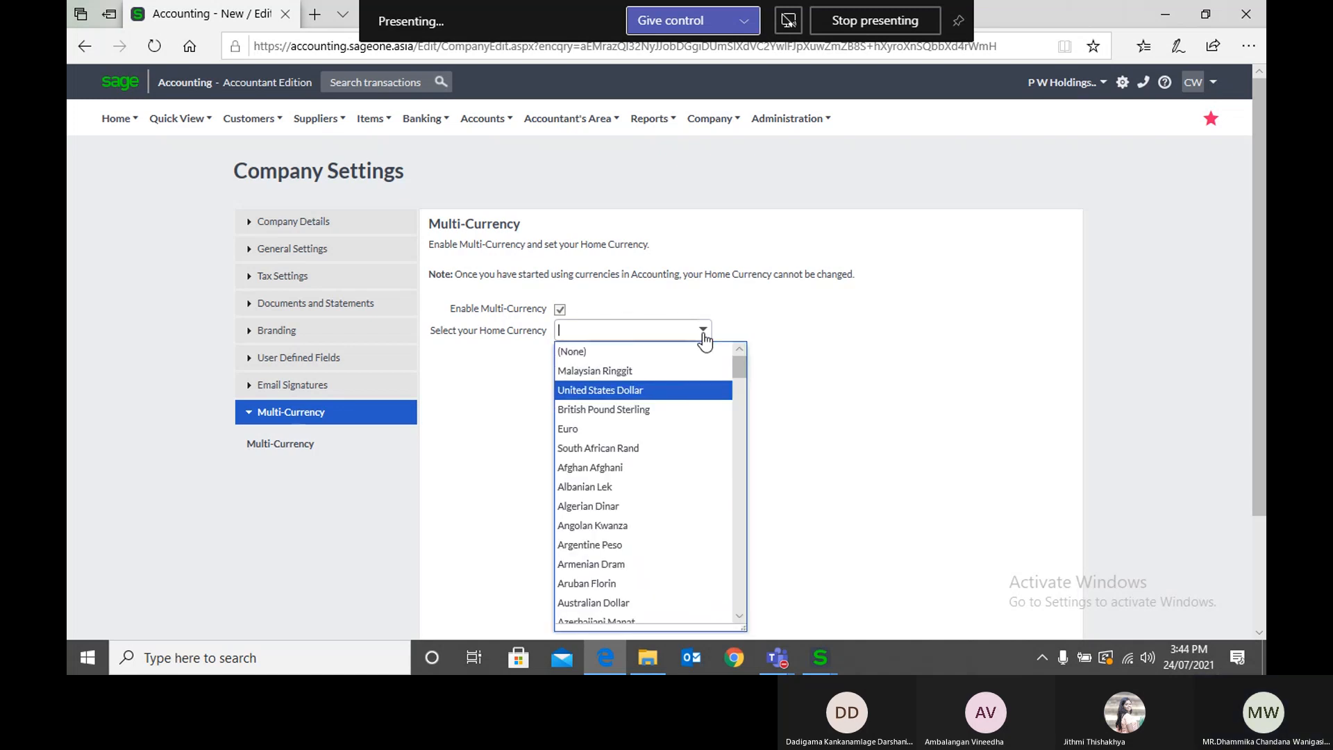
text(sr)
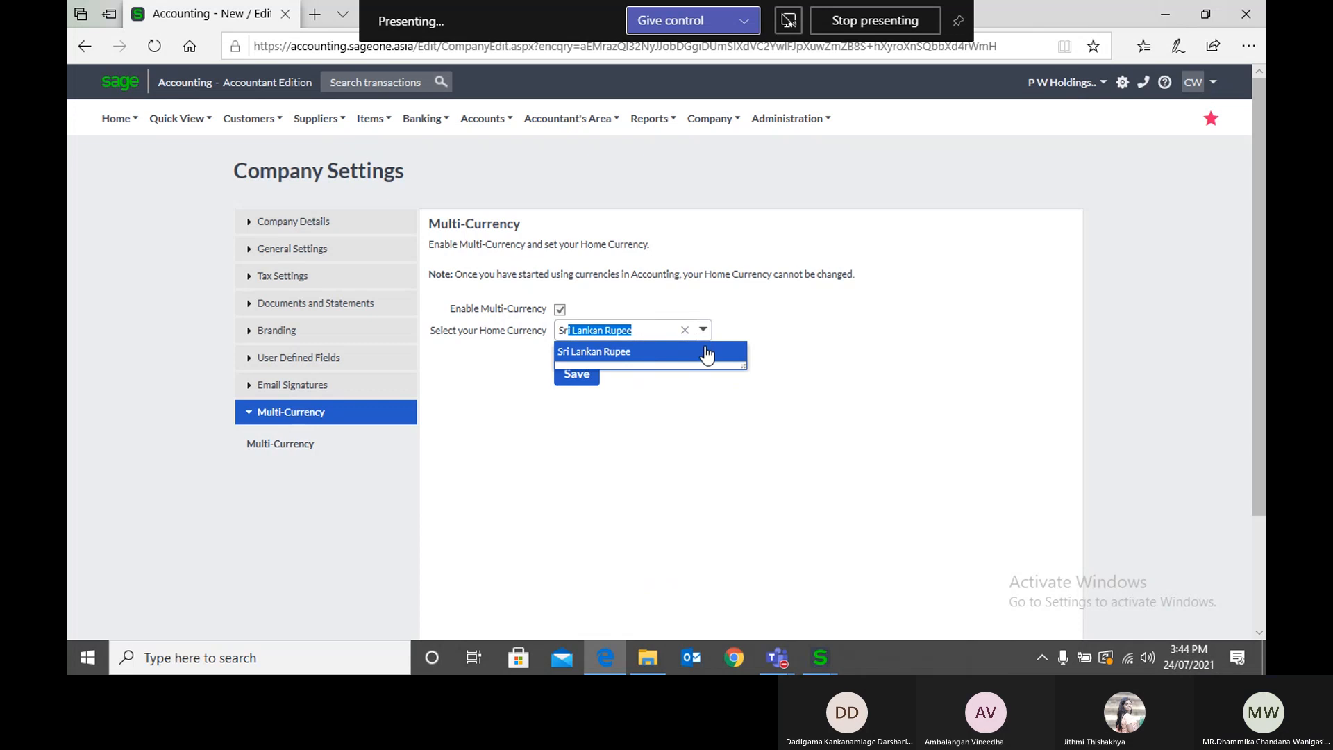
click(706, 352)
click(698, 385)
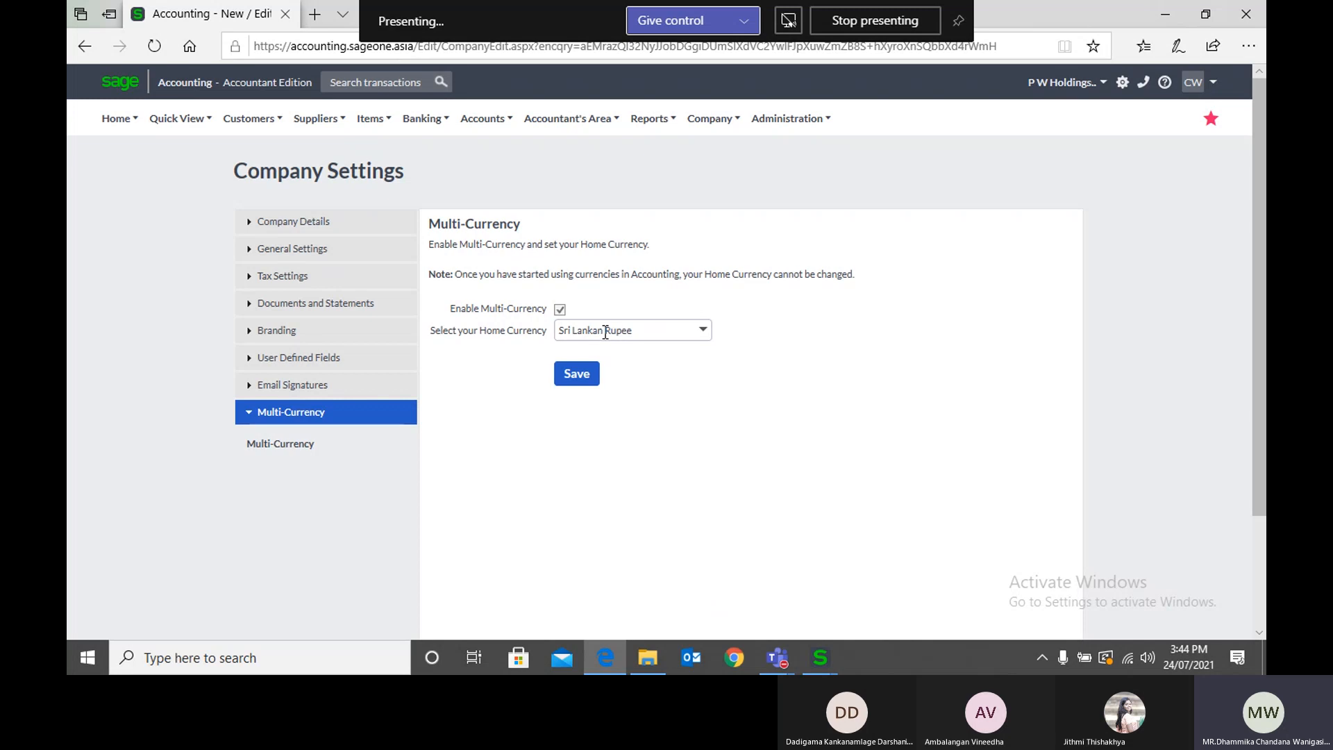
scroll(616, 373, down, 2)
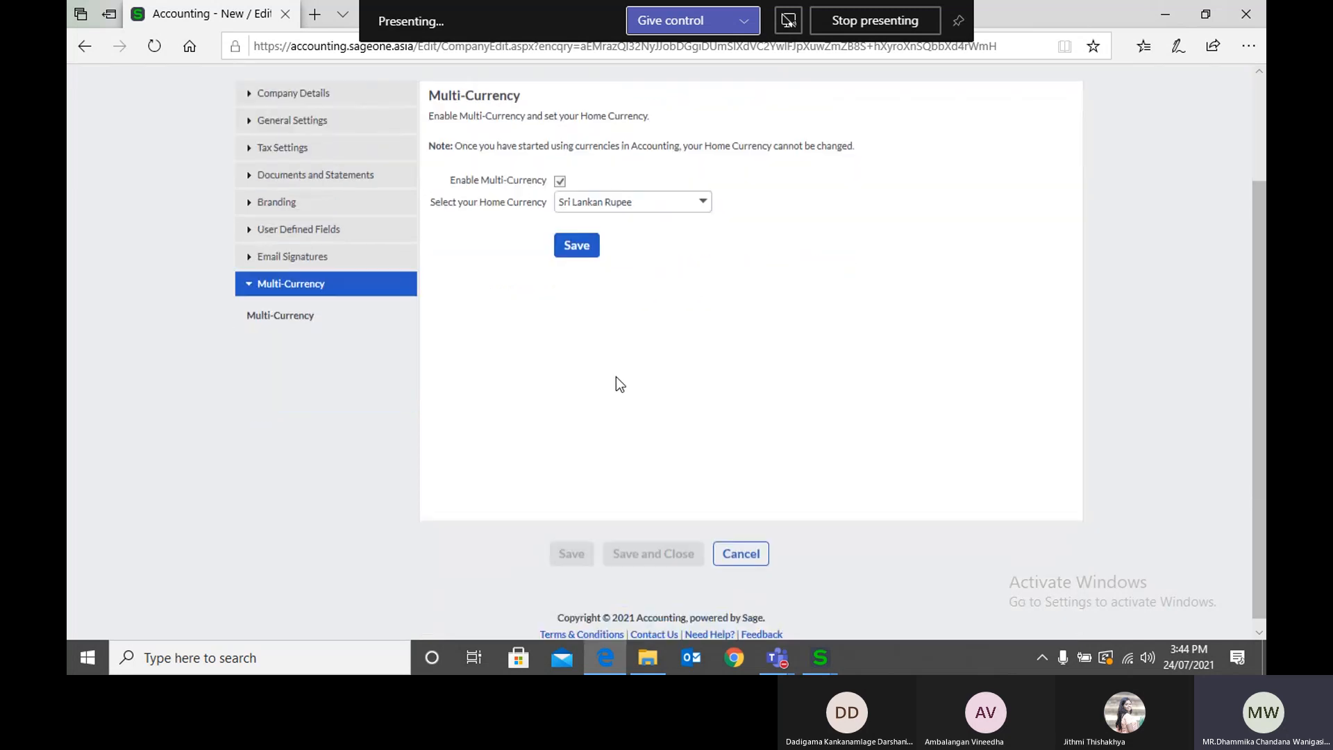
scroll(615, 376, up, 1)
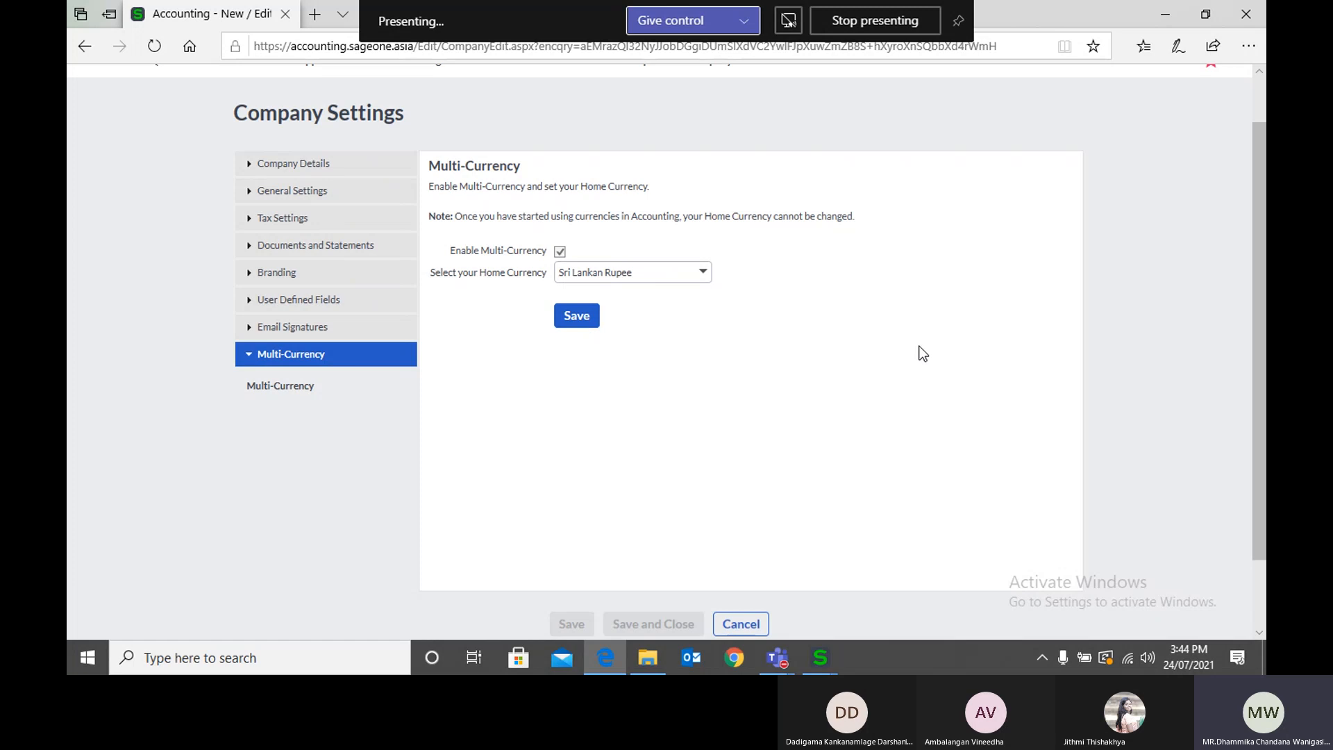
scroll(919, 352, up, 2)
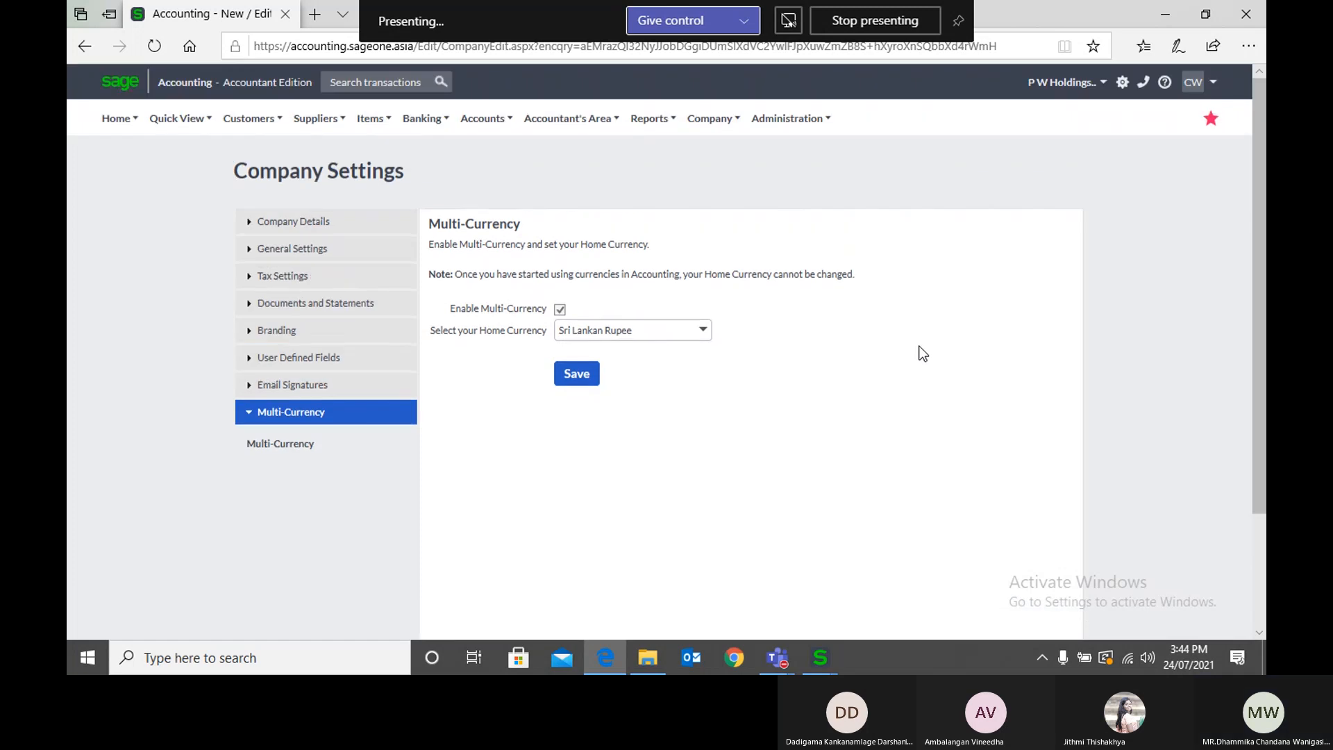
Step: Switch to the company "P W Holdings ." and open the Multi-Currency section of its company settings
click(1063, 82)
click(990, 112)
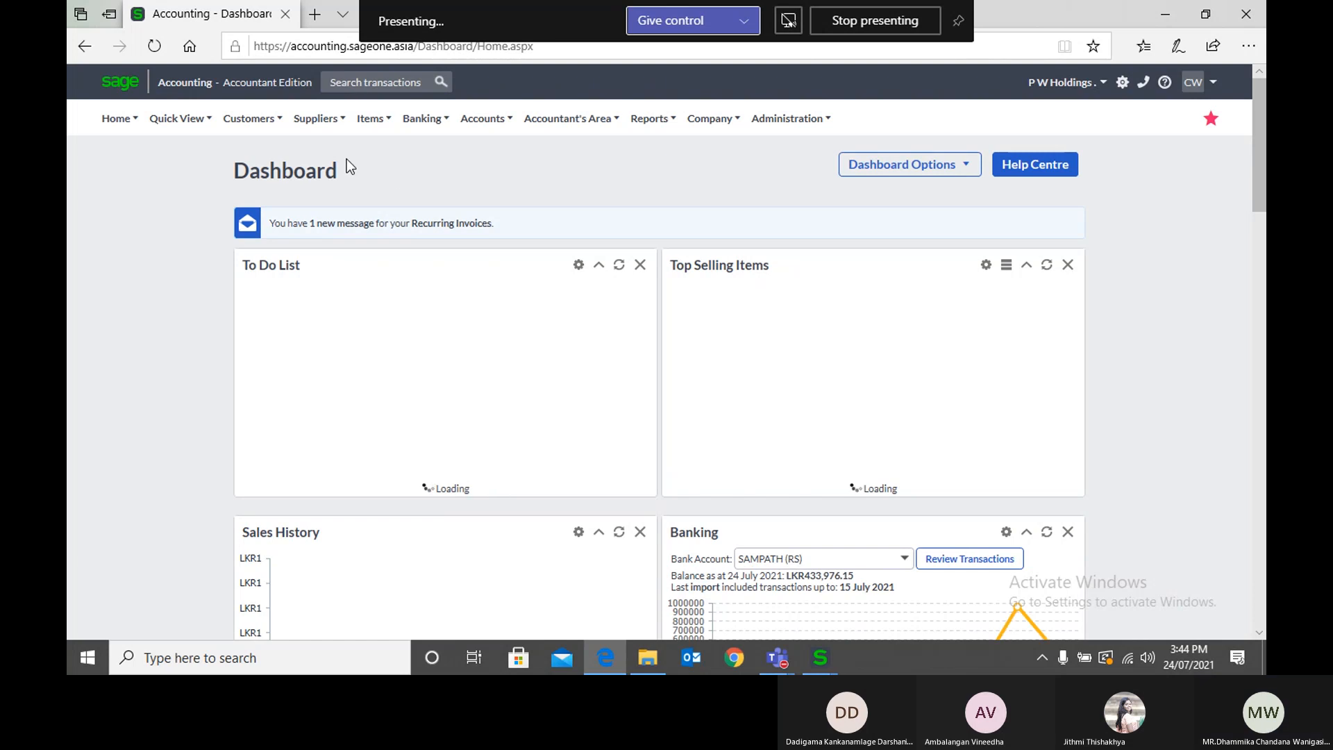
click(264, 119)
click(706, 119)
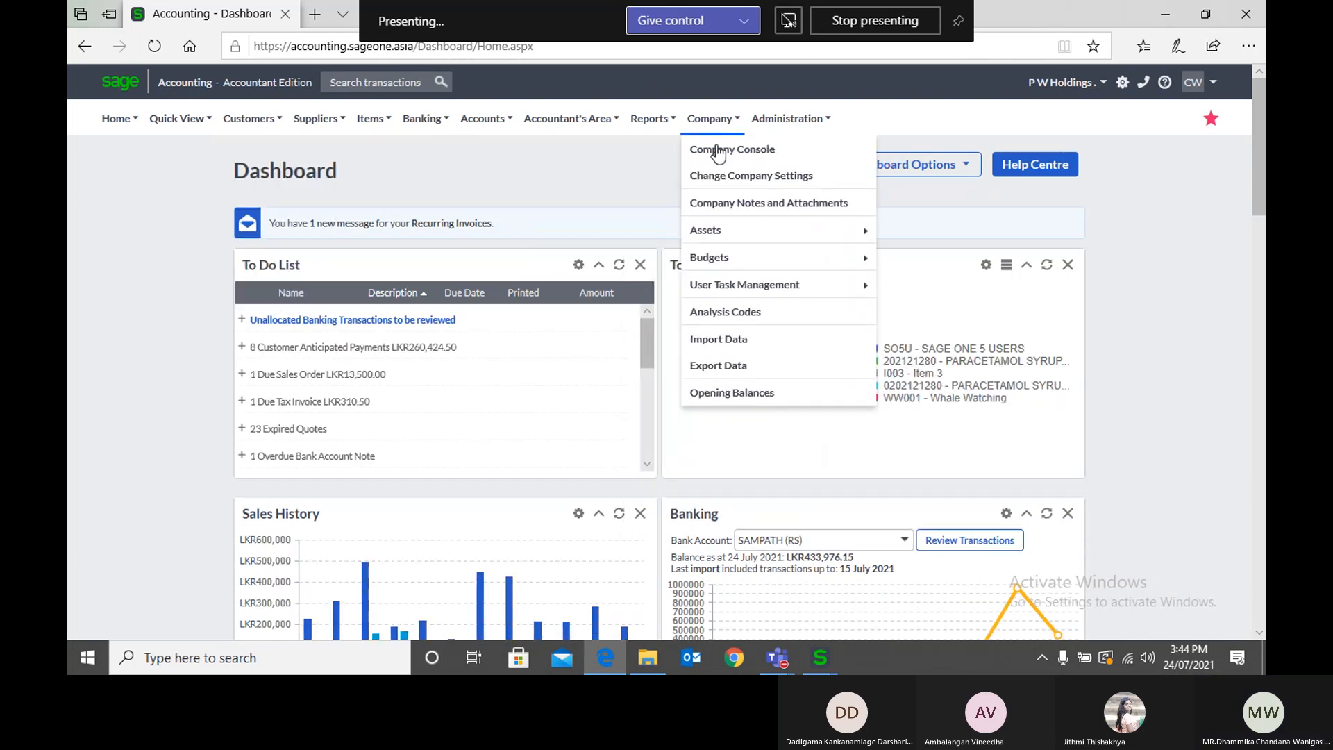
click(727, 177)
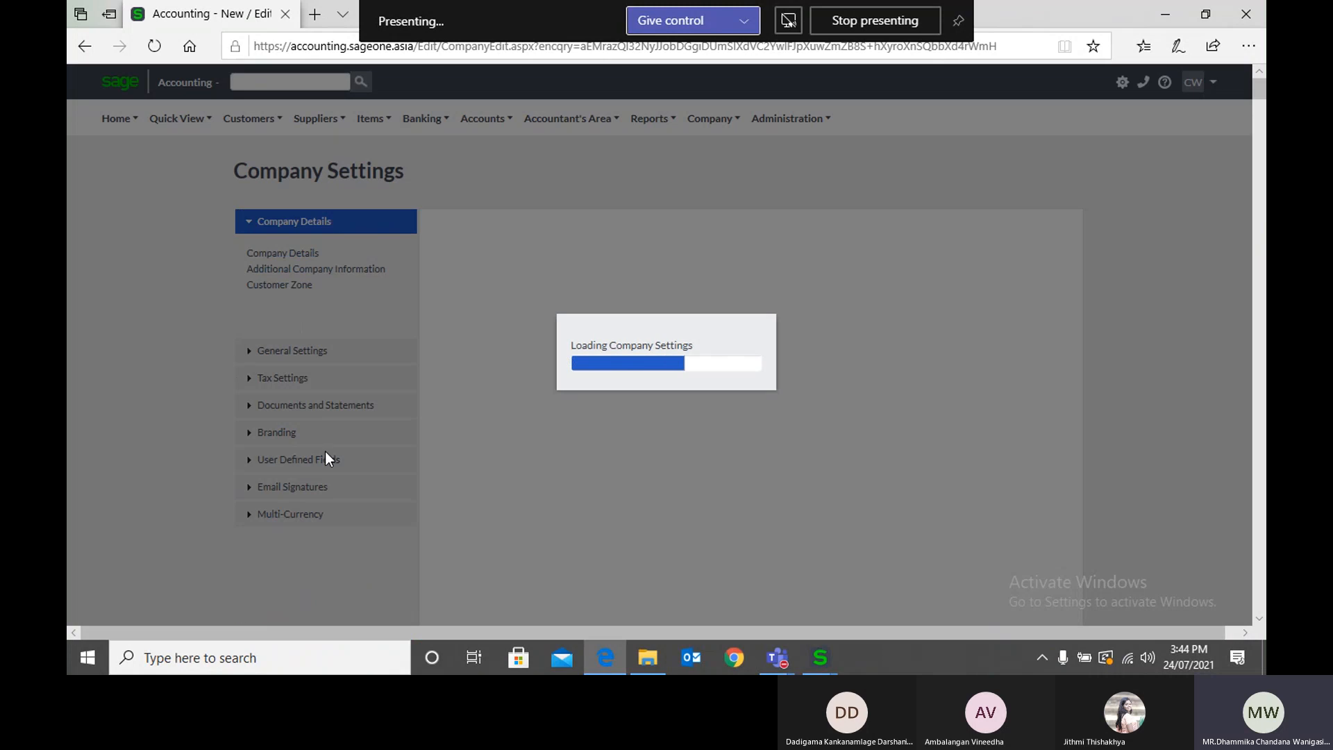
click(297, 517)
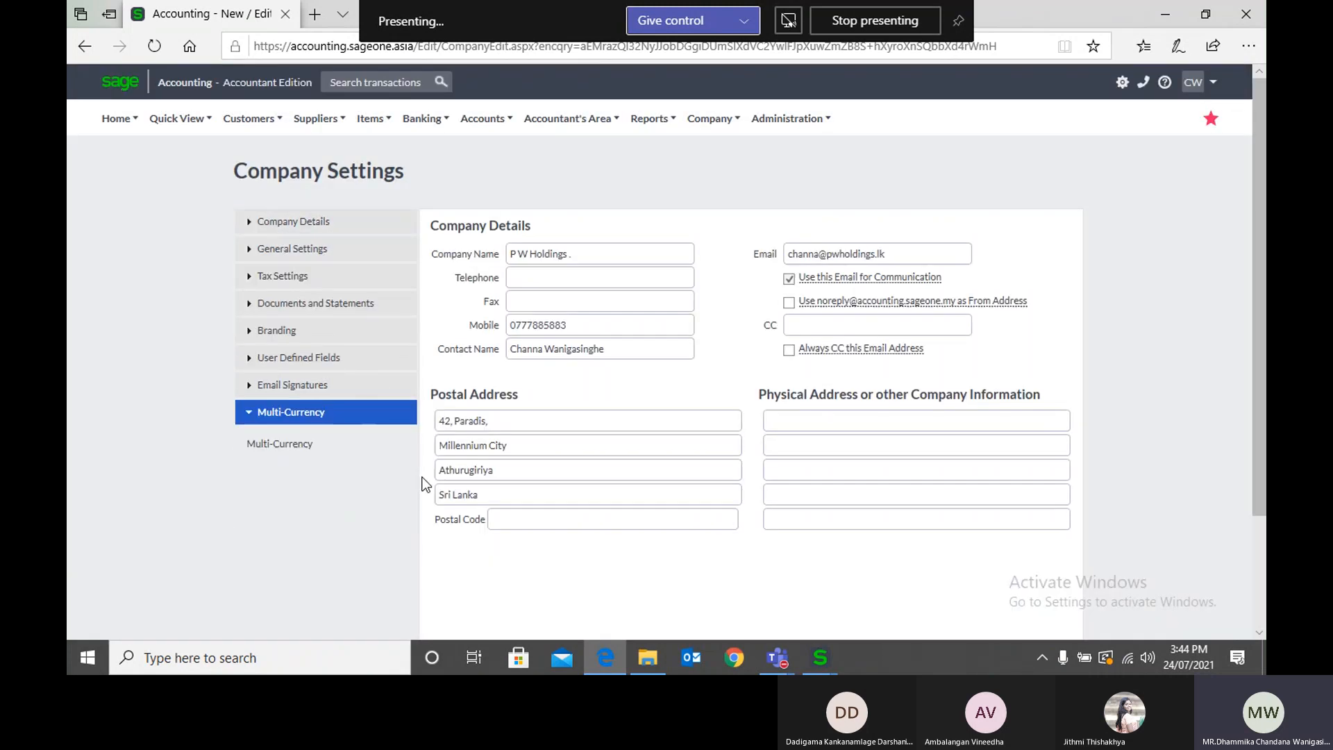
click(277, 450)
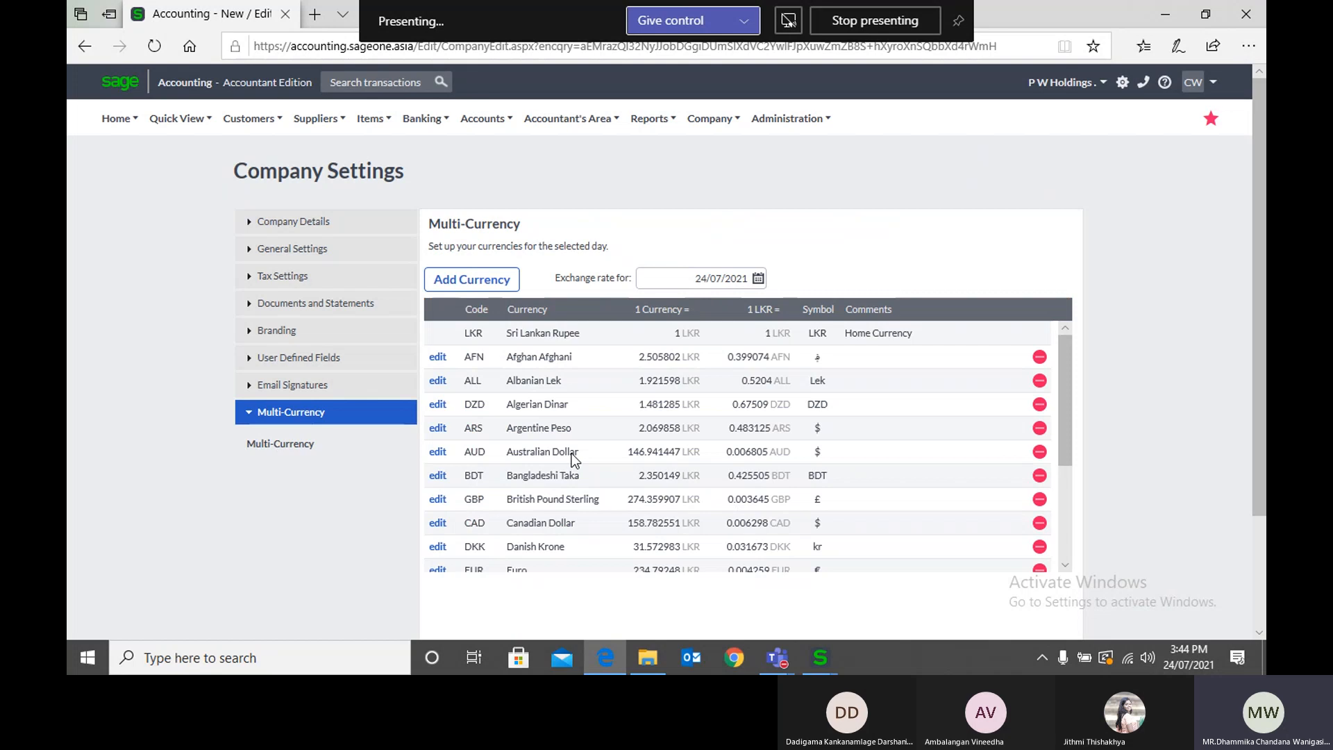
Step: Add Bahraini Dinar to the company's Multi-Currency list
click(474, 286)
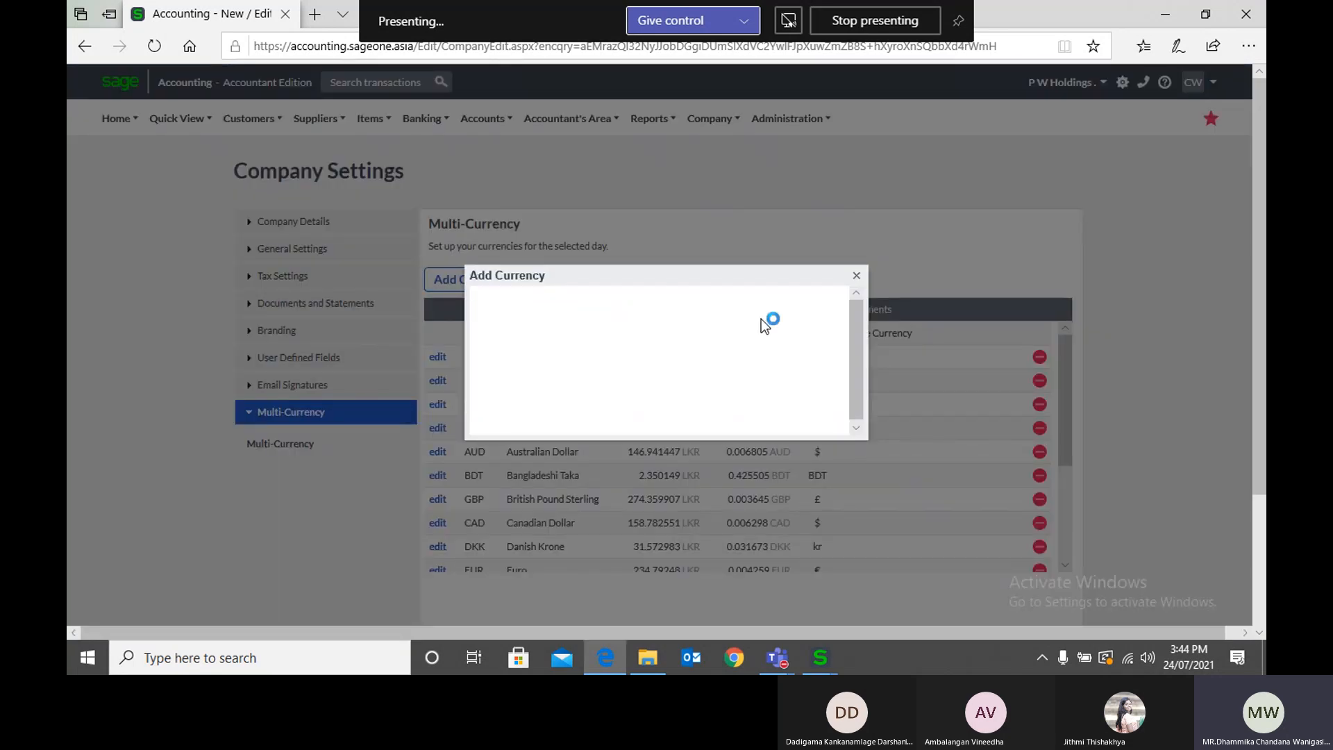
click(751, 329)
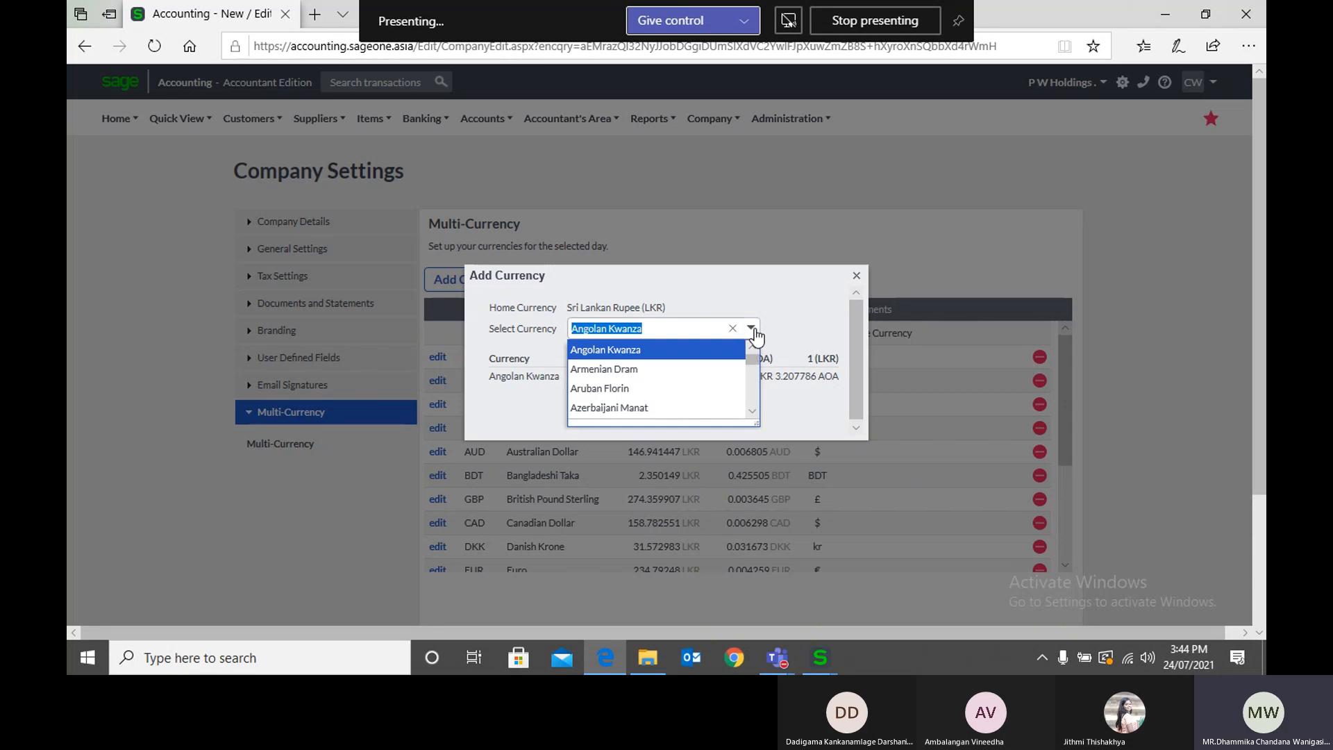
scroll(710, 389, down, 1)
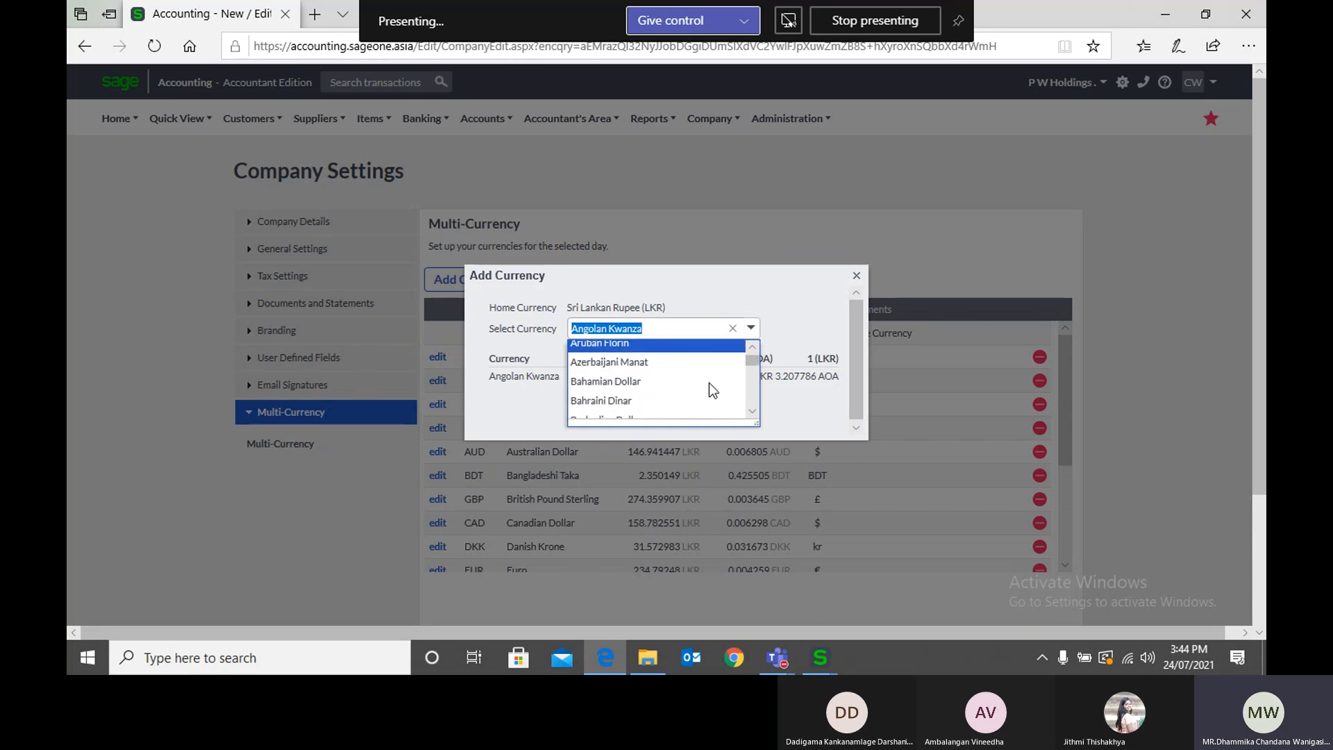
click(623, 399)
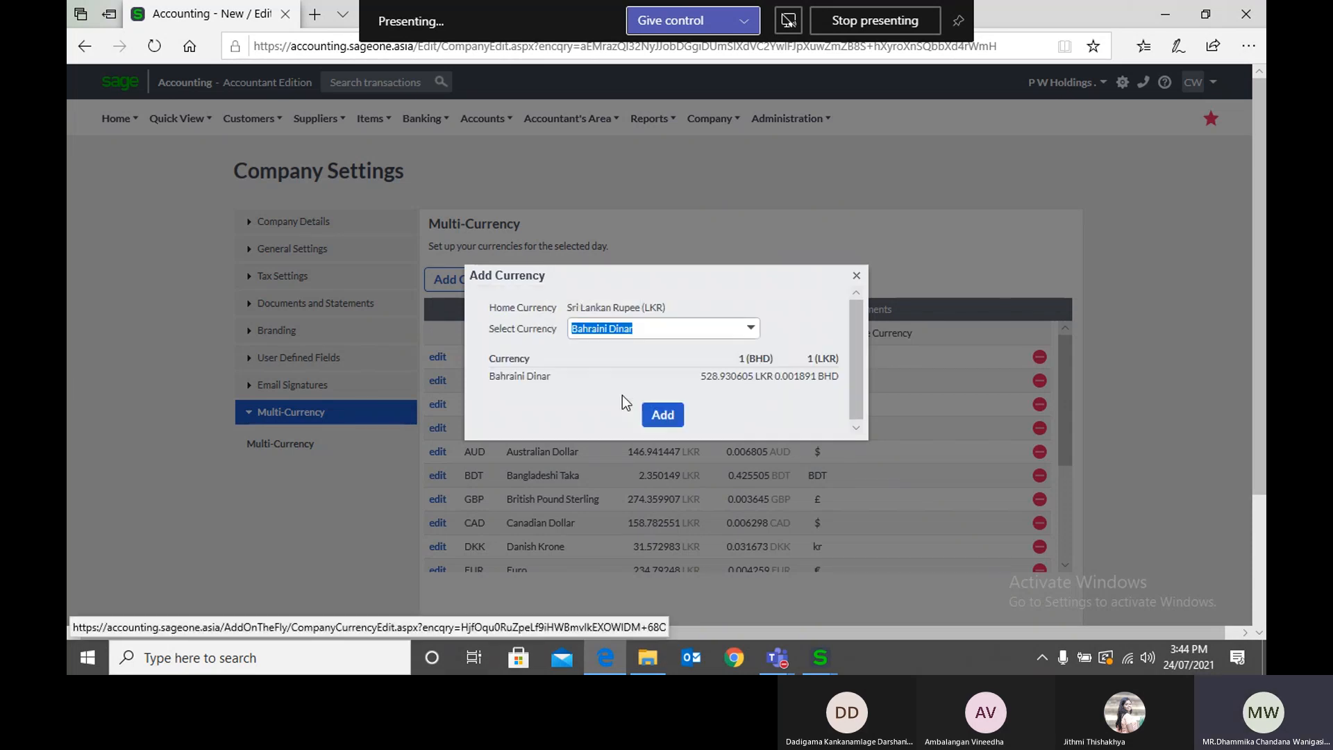
click(665, 414)
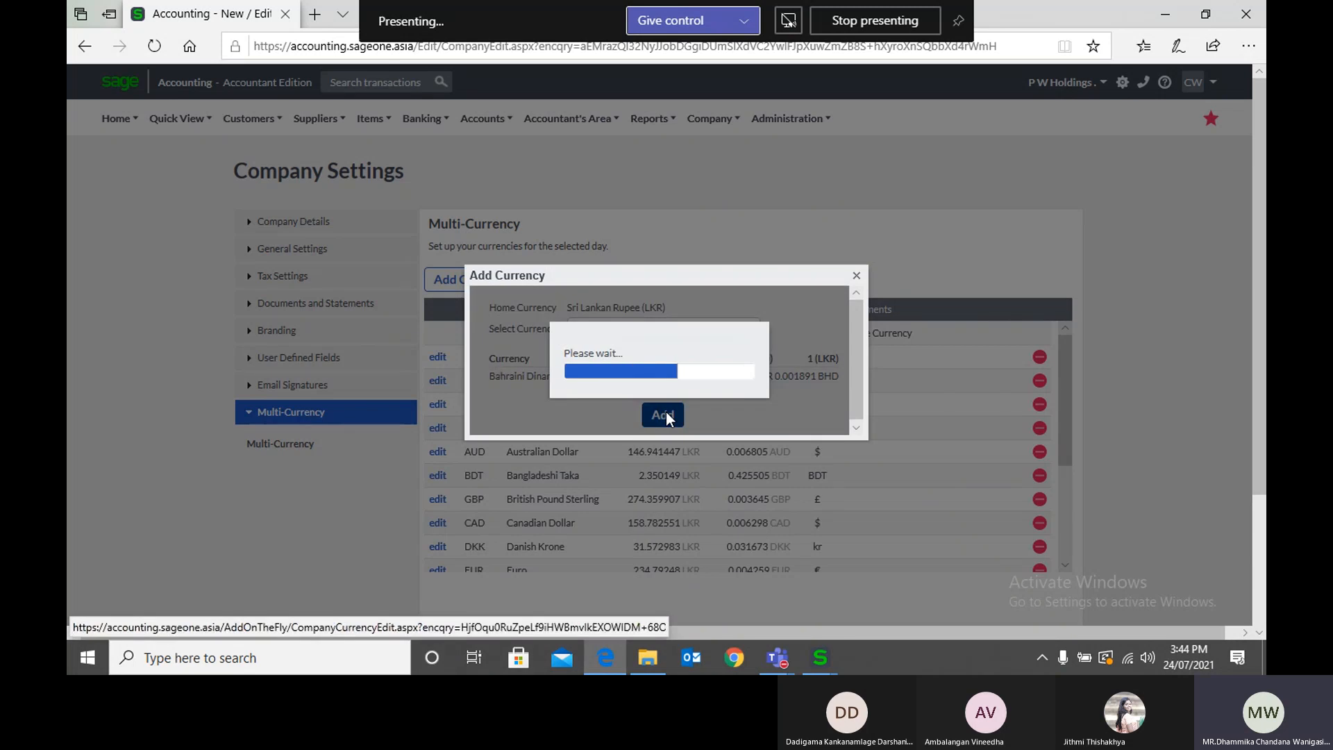
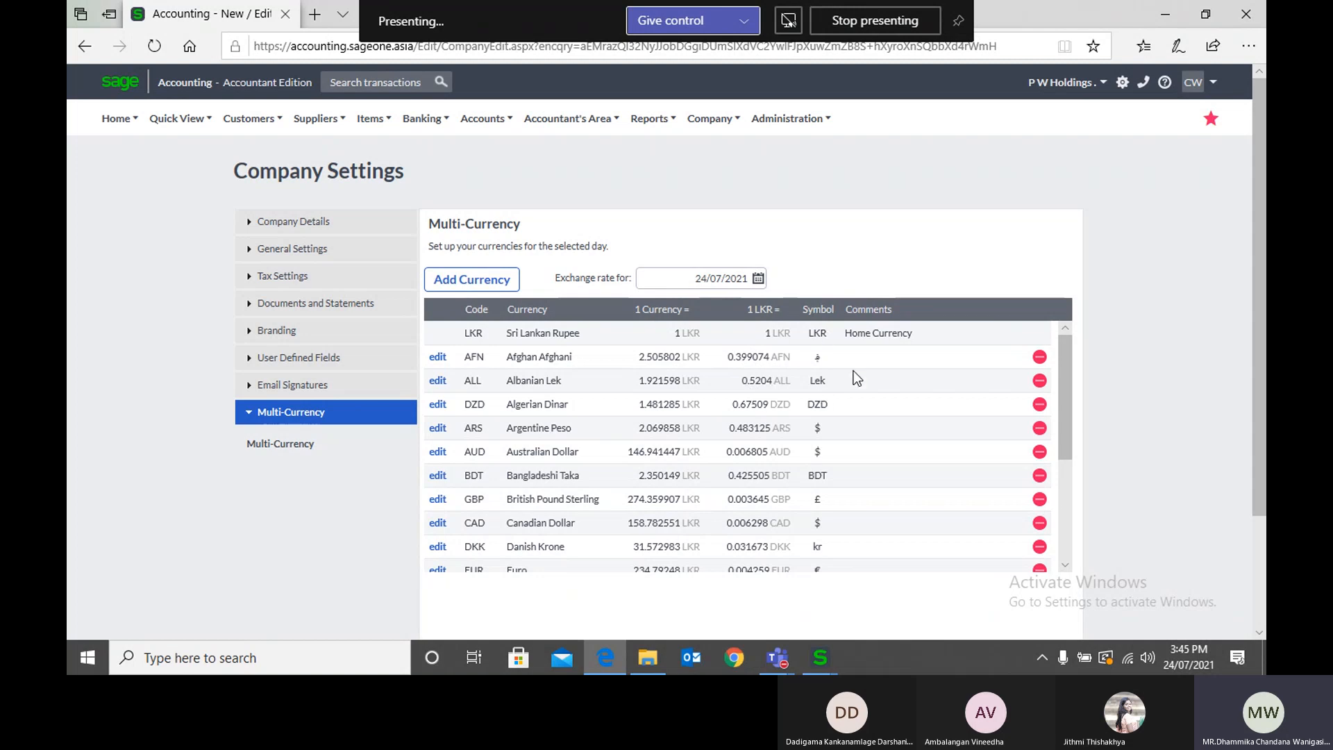
Step: Review the multi-currency list, view the Add Currency dialog and close it without adding a currency
scroll(907, 340, down, 3)
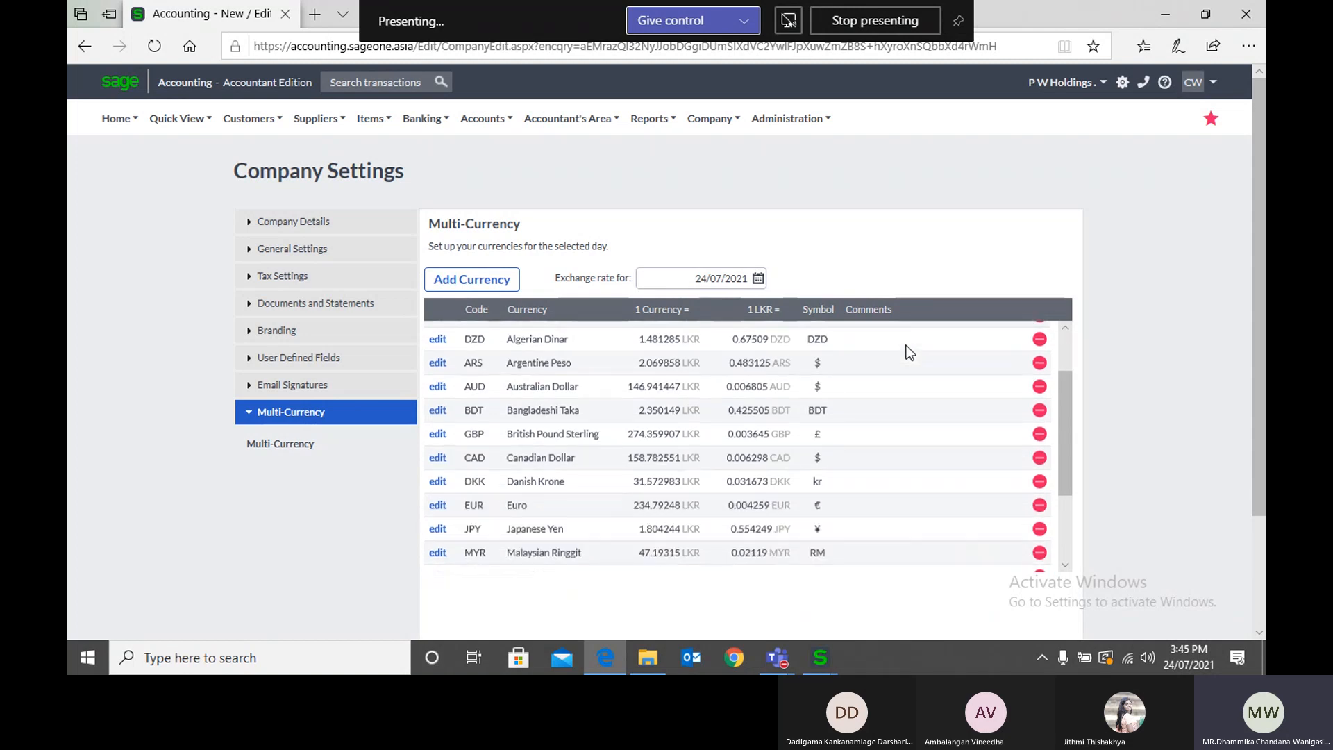
scroll(906, 351, down, 3)
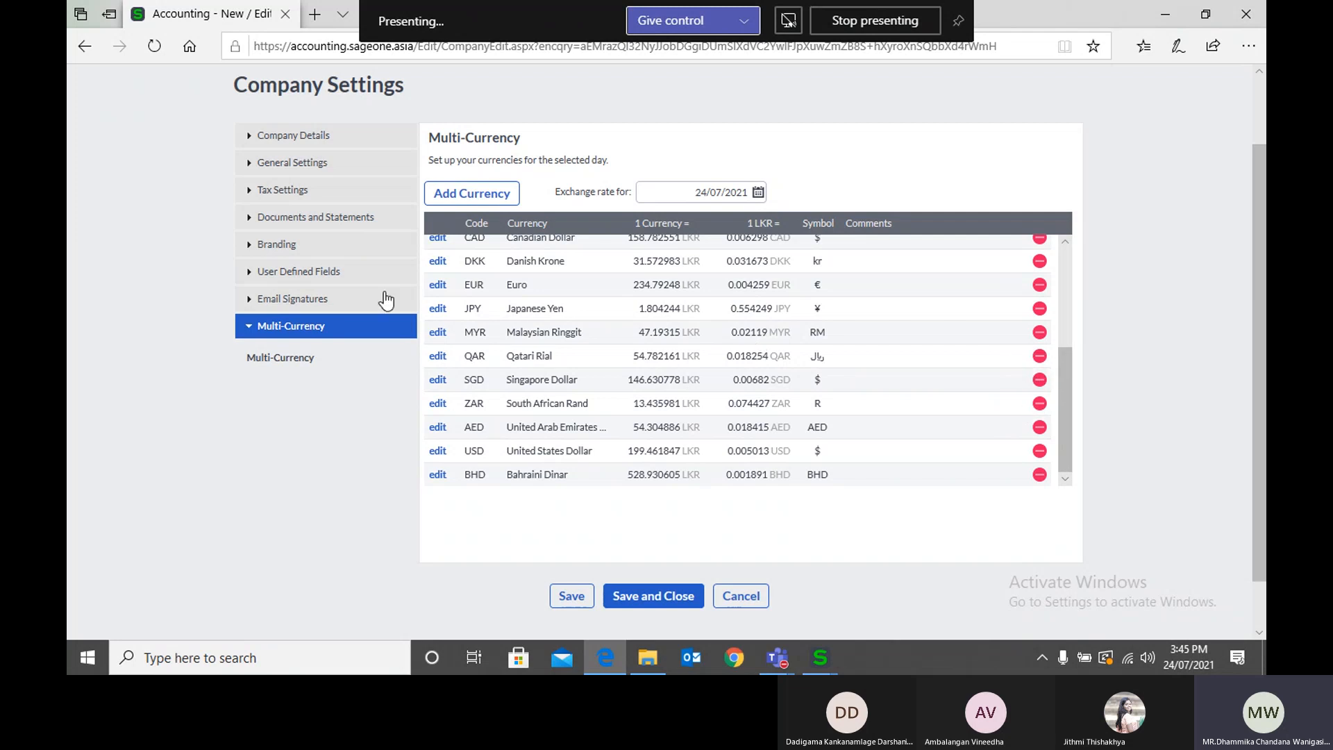
scroll(483, 265, up, 3)
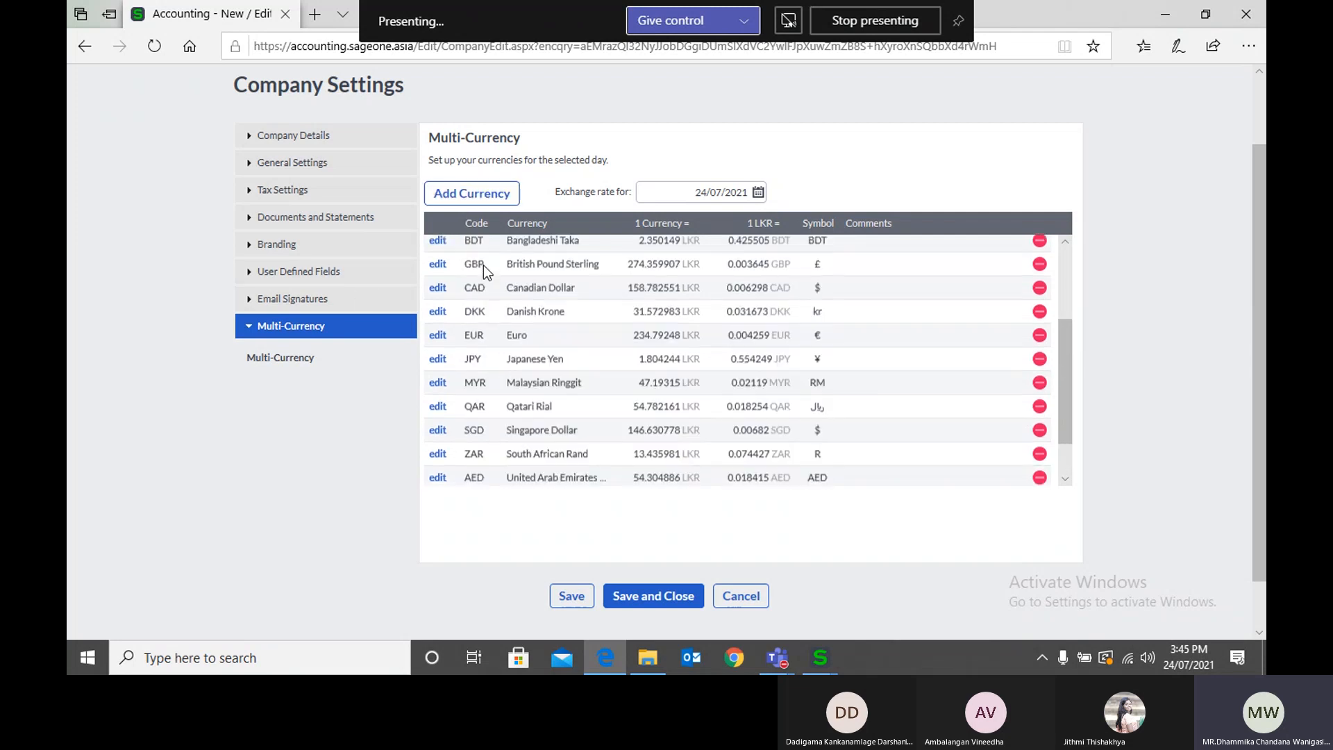
click(457, 200)
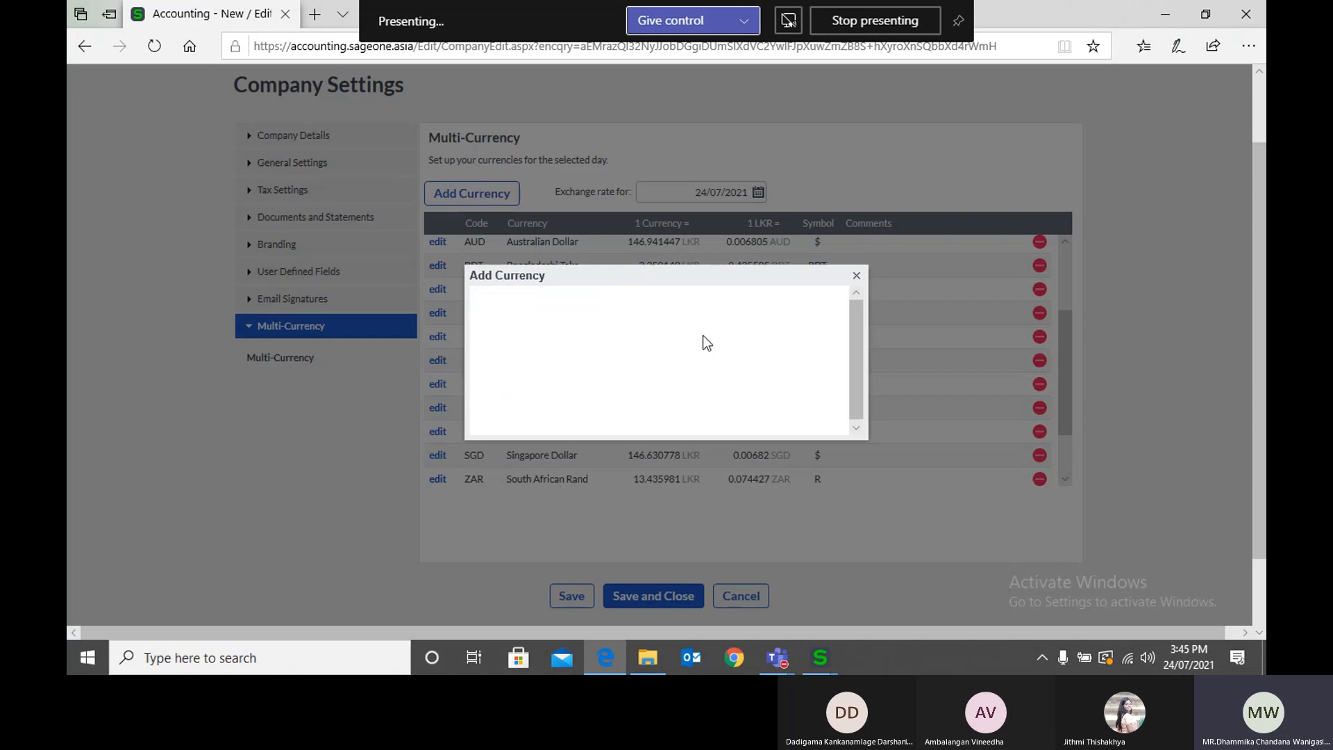
click(857, 276)
scroll(842, 308, up, 6)
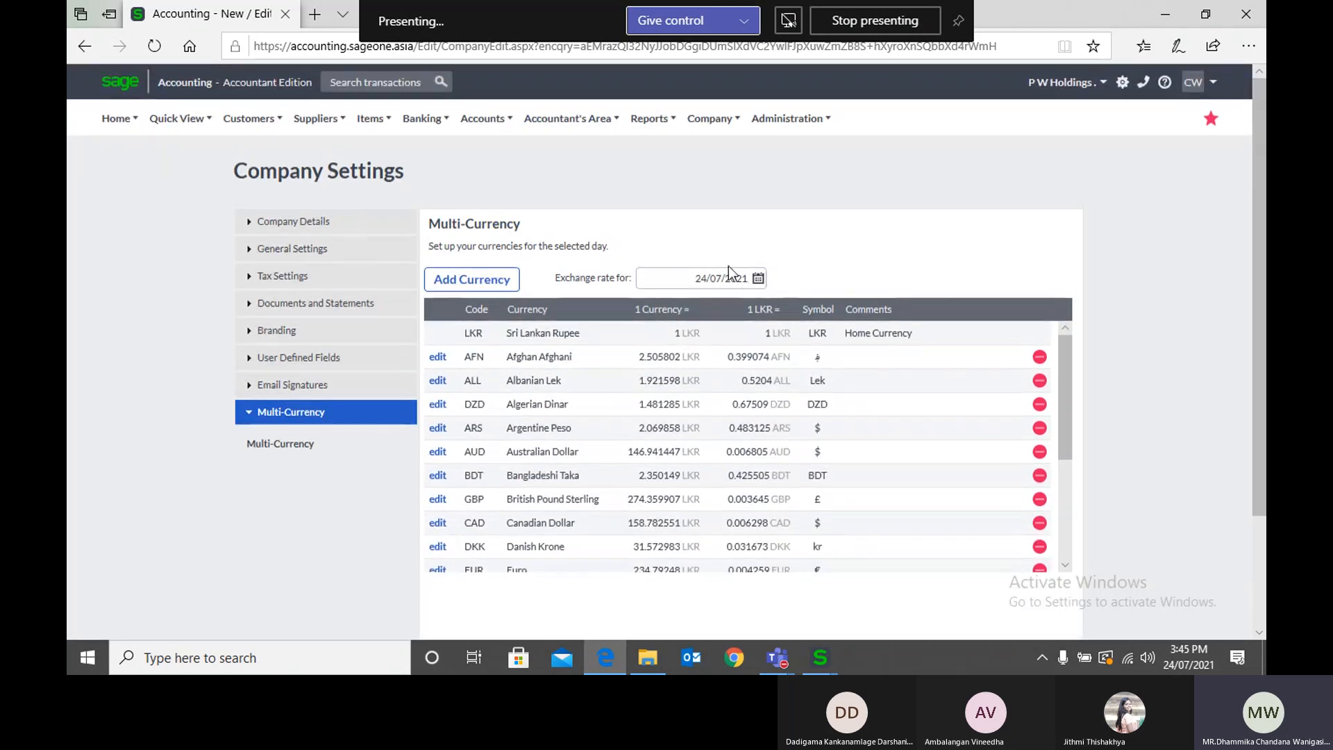
Step: Examine the exchange rate date and the rates listed against the Sri Lankan Rupee for that day
click(706, 279)
scroll(709, 438, down, 8)
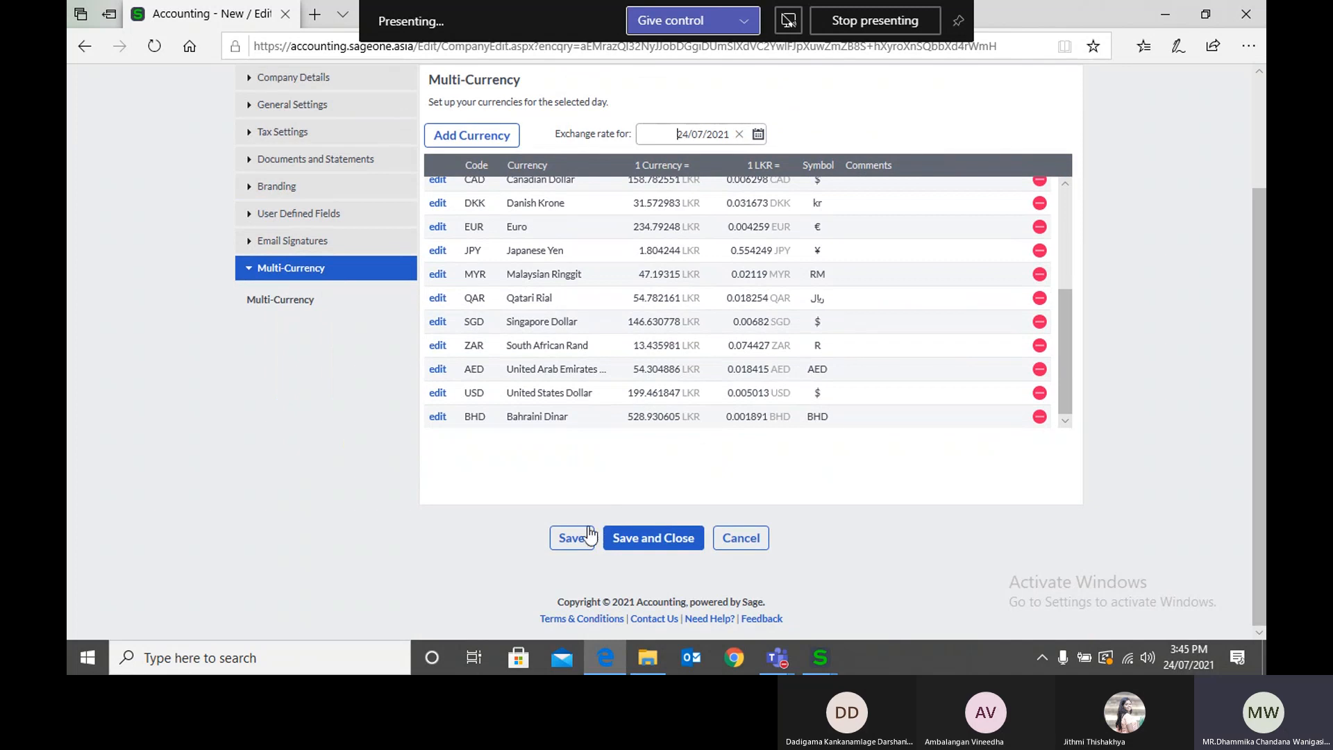
scroll(672, 473, up, 3)
scroll(672, 473, up, 5)
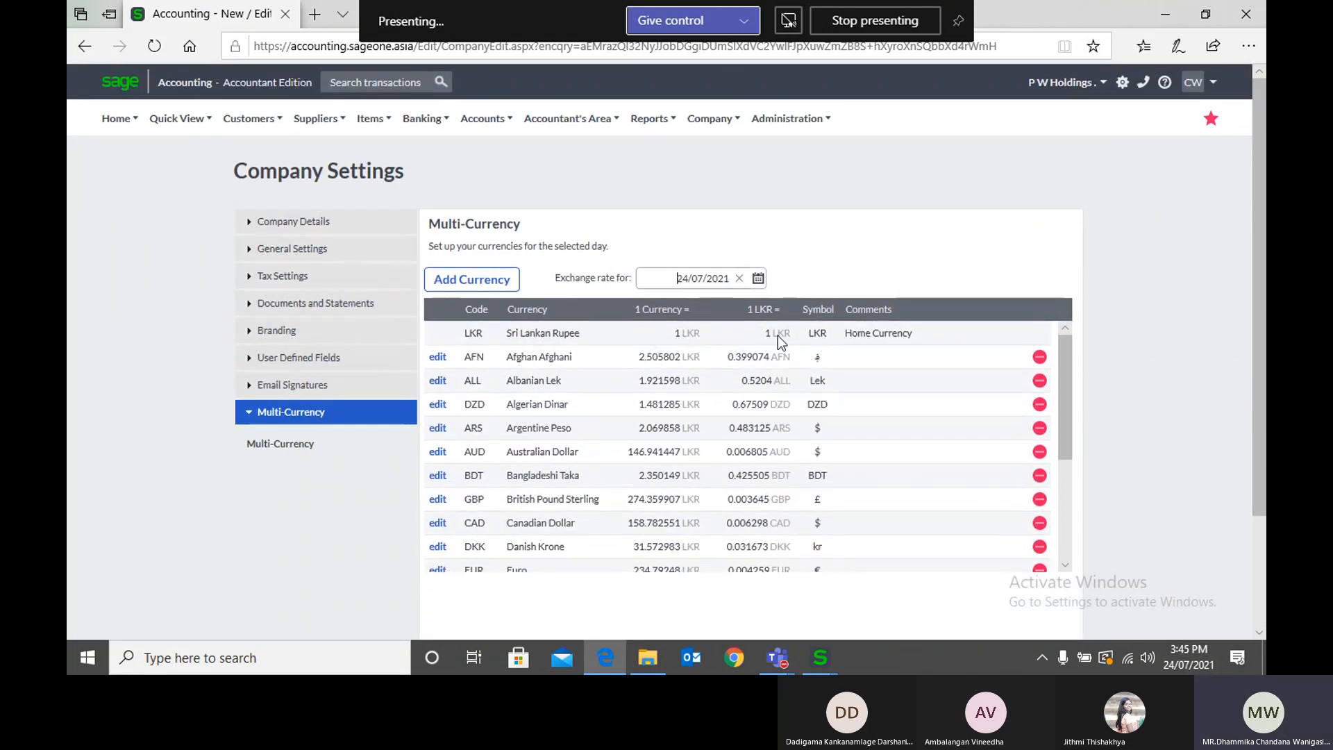
click(888, 254)
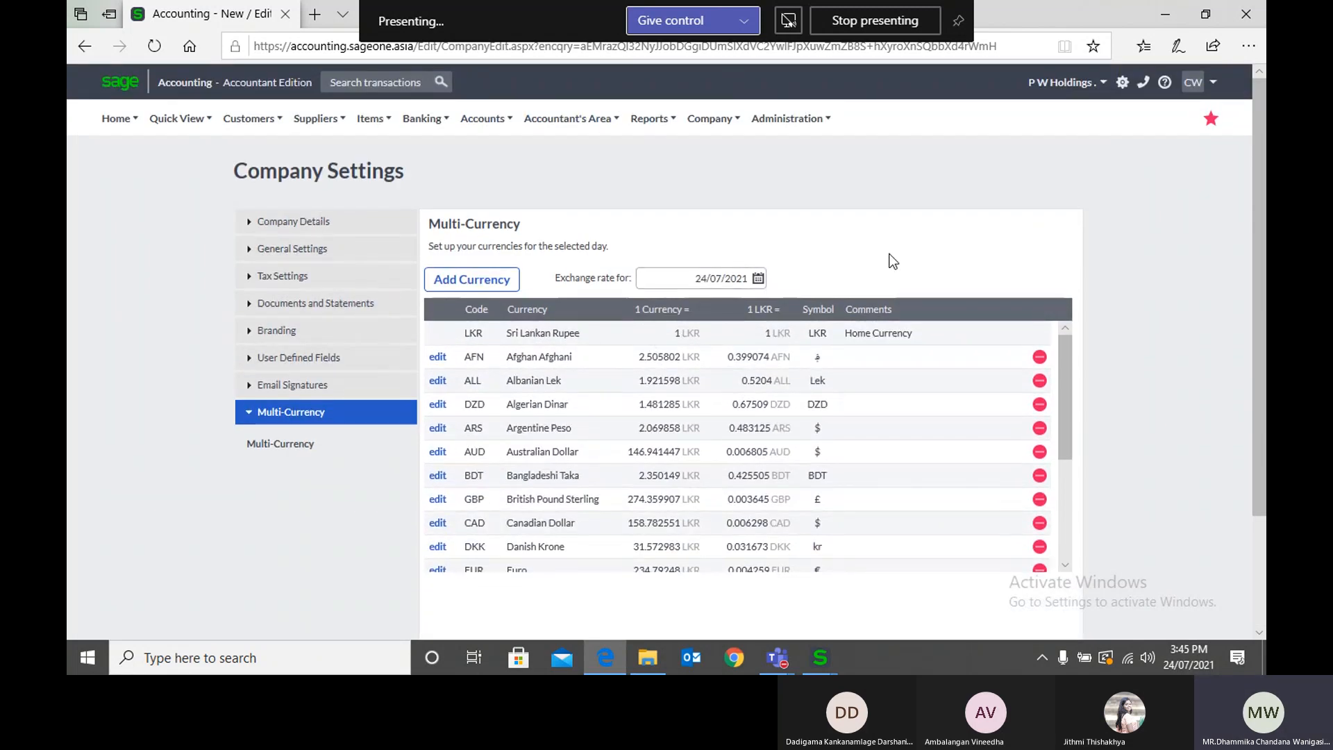
Step: Duplicate the browser tab with the company settings and open a new customer form in the copy
right_click(191, 17)
click(247, 198)
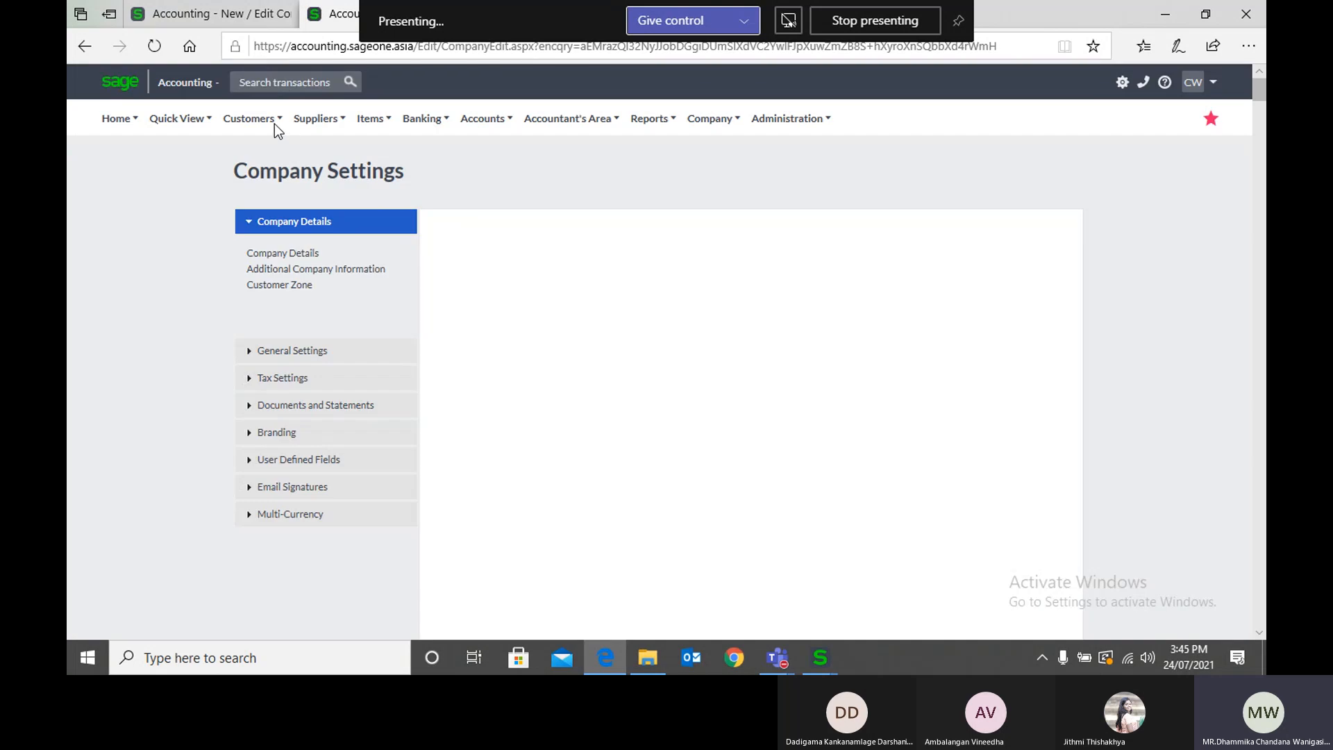
mouse_move(274, 123)
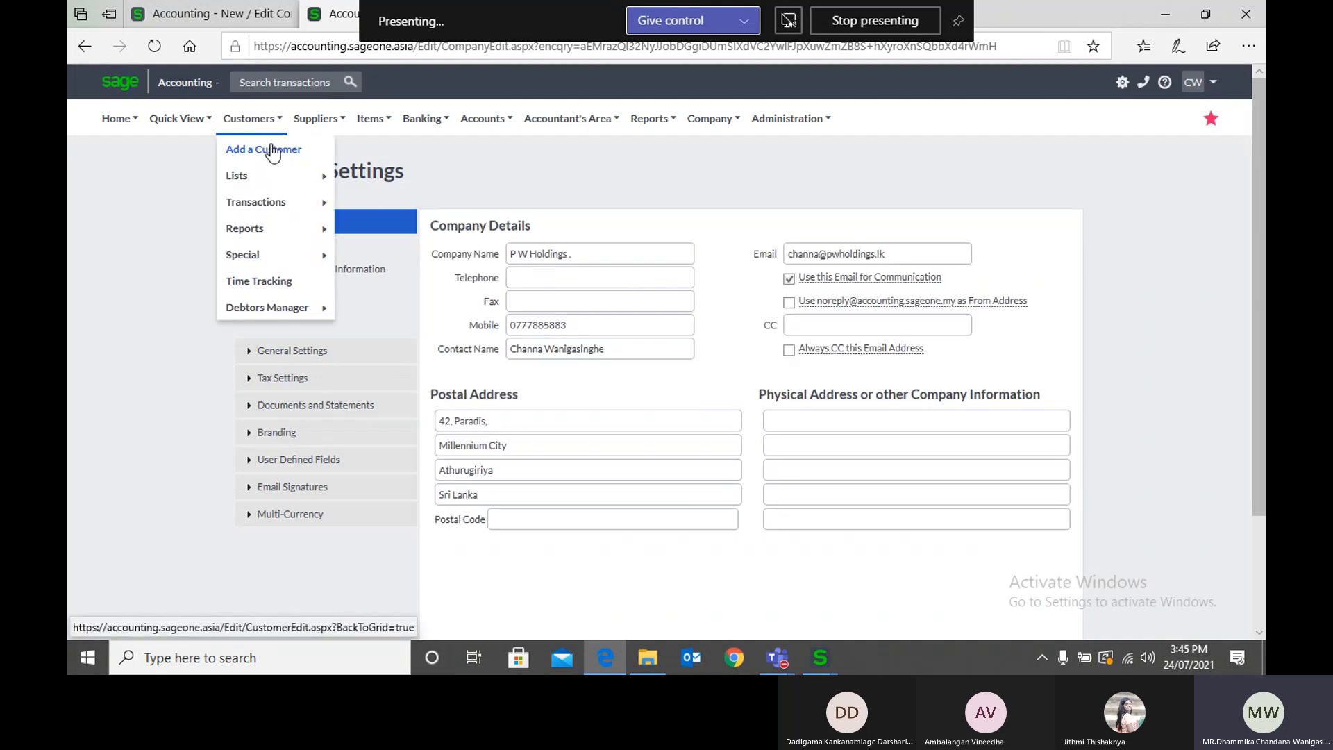
mouse_move(334, 171)
click(417, 202)
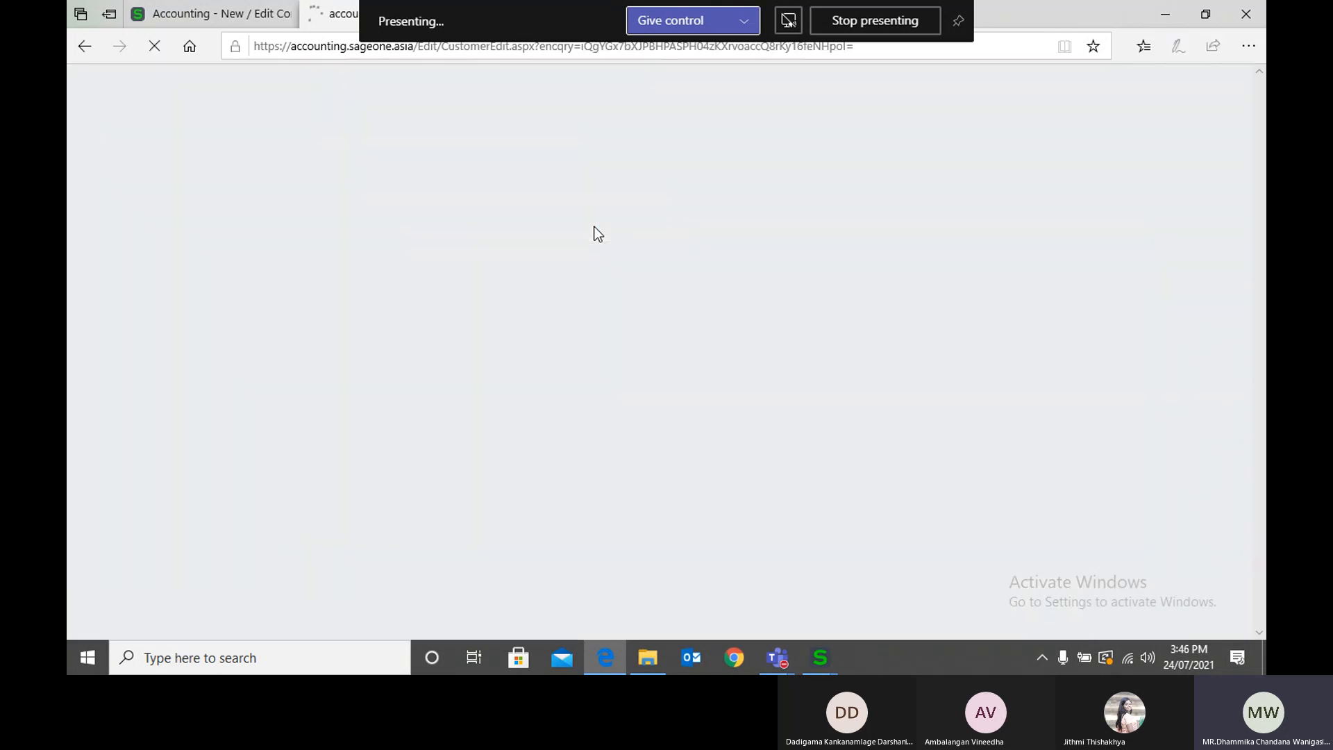
Step: Set the new customer's default currency to United Arab Emirates Dirham and check the opening balance and credit limit currency
scroll(1064, 373, down, 5)
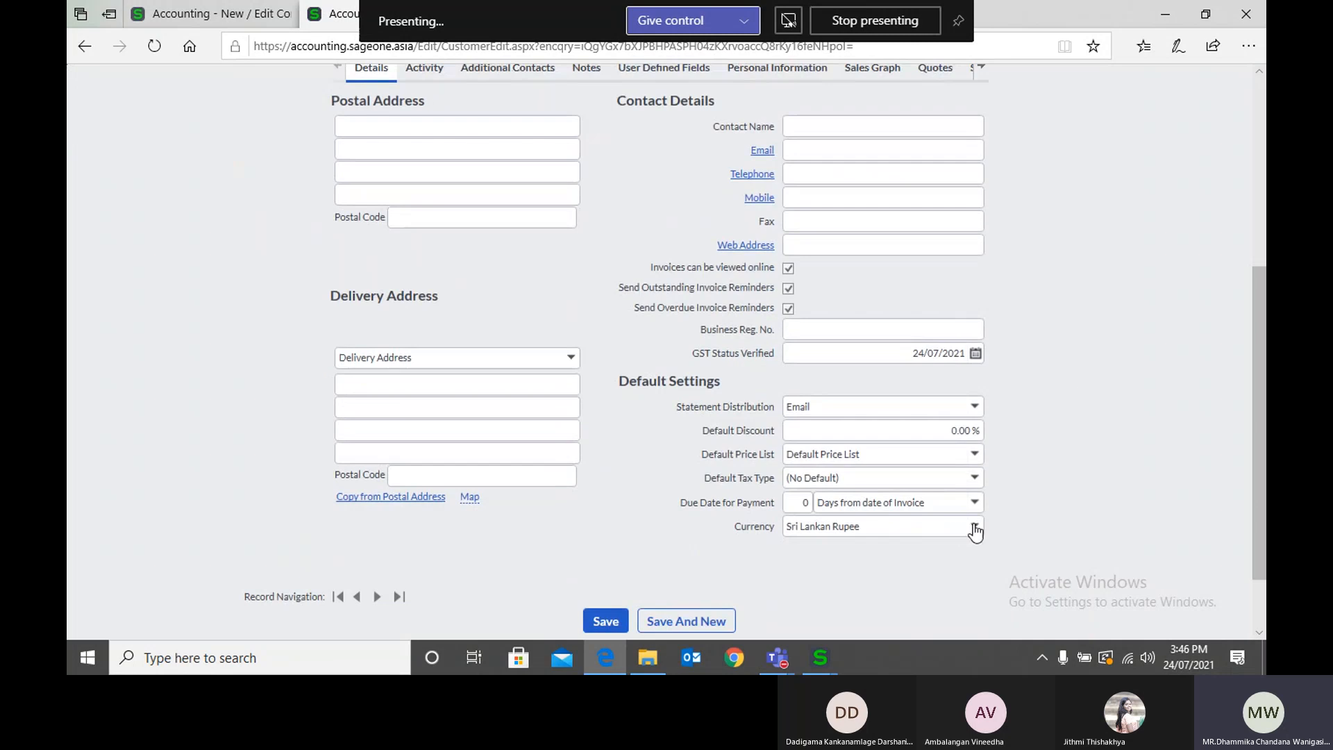
click(976, 527)
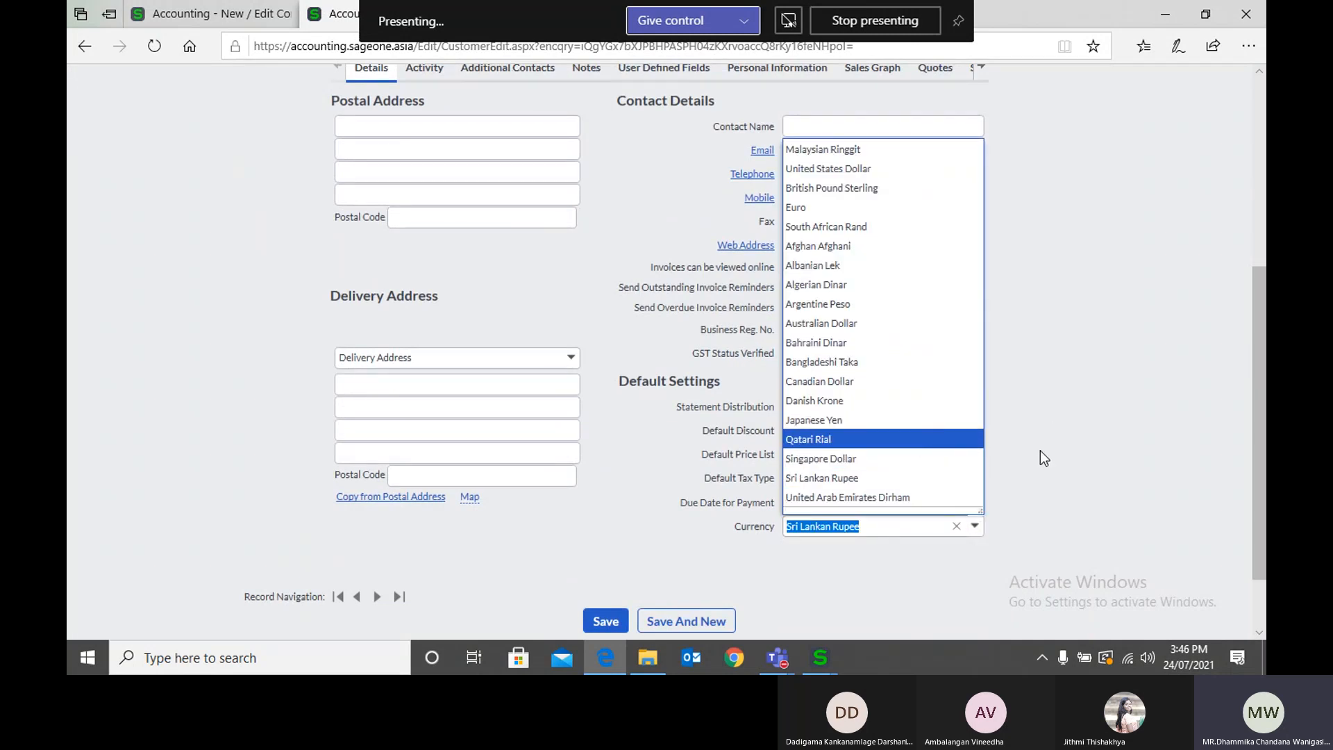
click(935, 490)
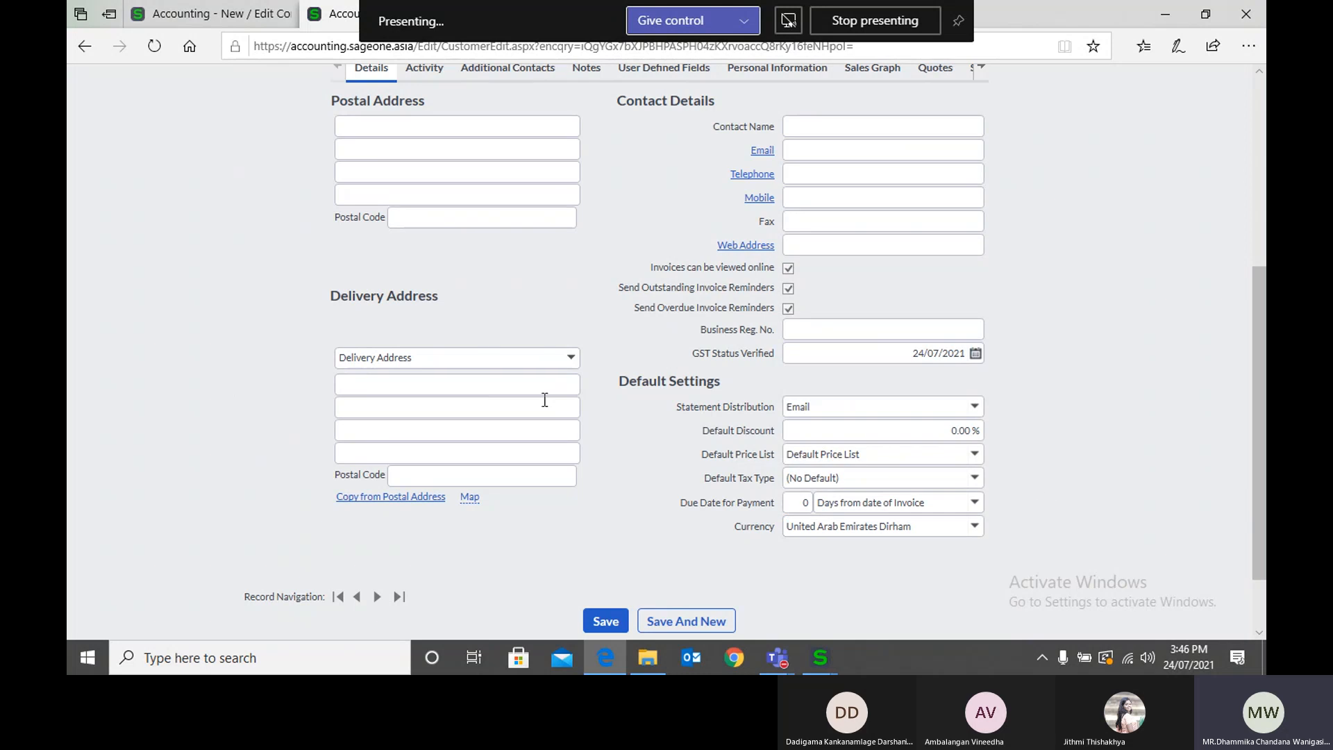
scroll(331, 141, up, 5)
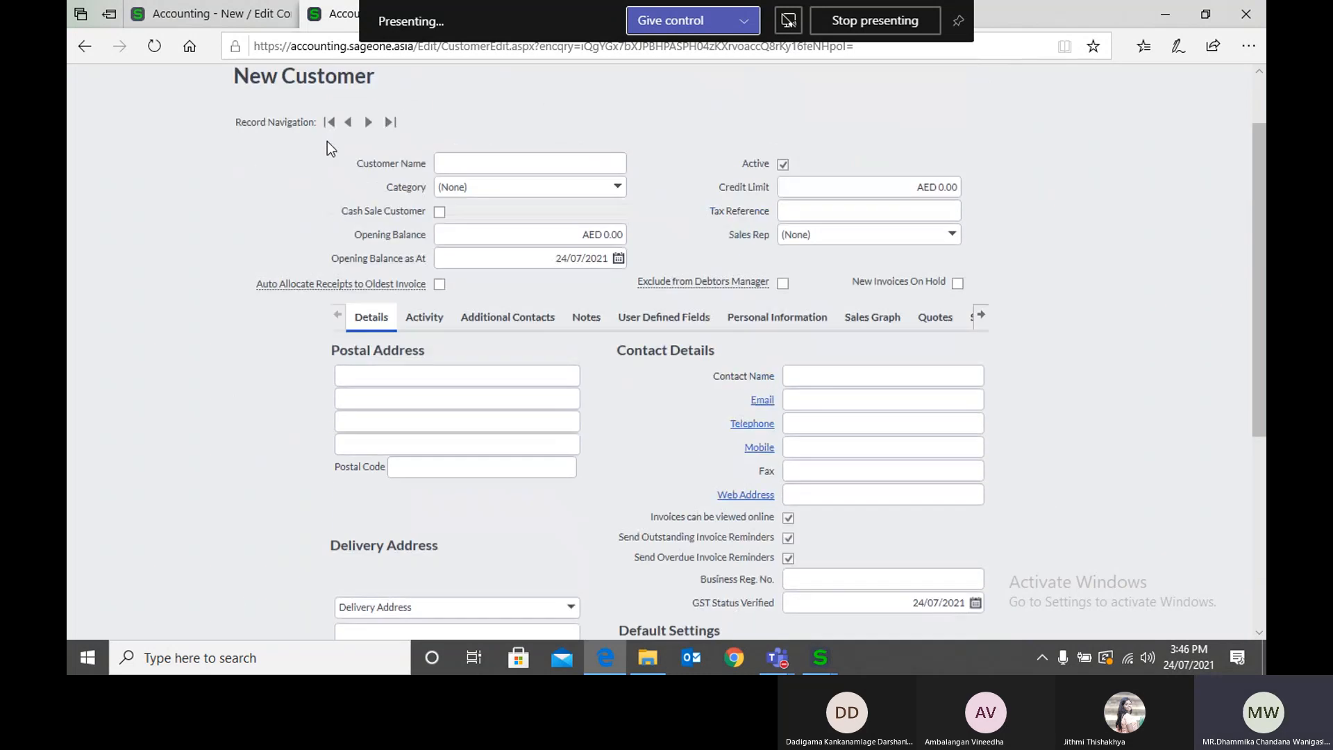
Step: Open a new supplier form and examine the currency choices in its default settings
mouse_move(318, 119)
mouse_move(314, 209)
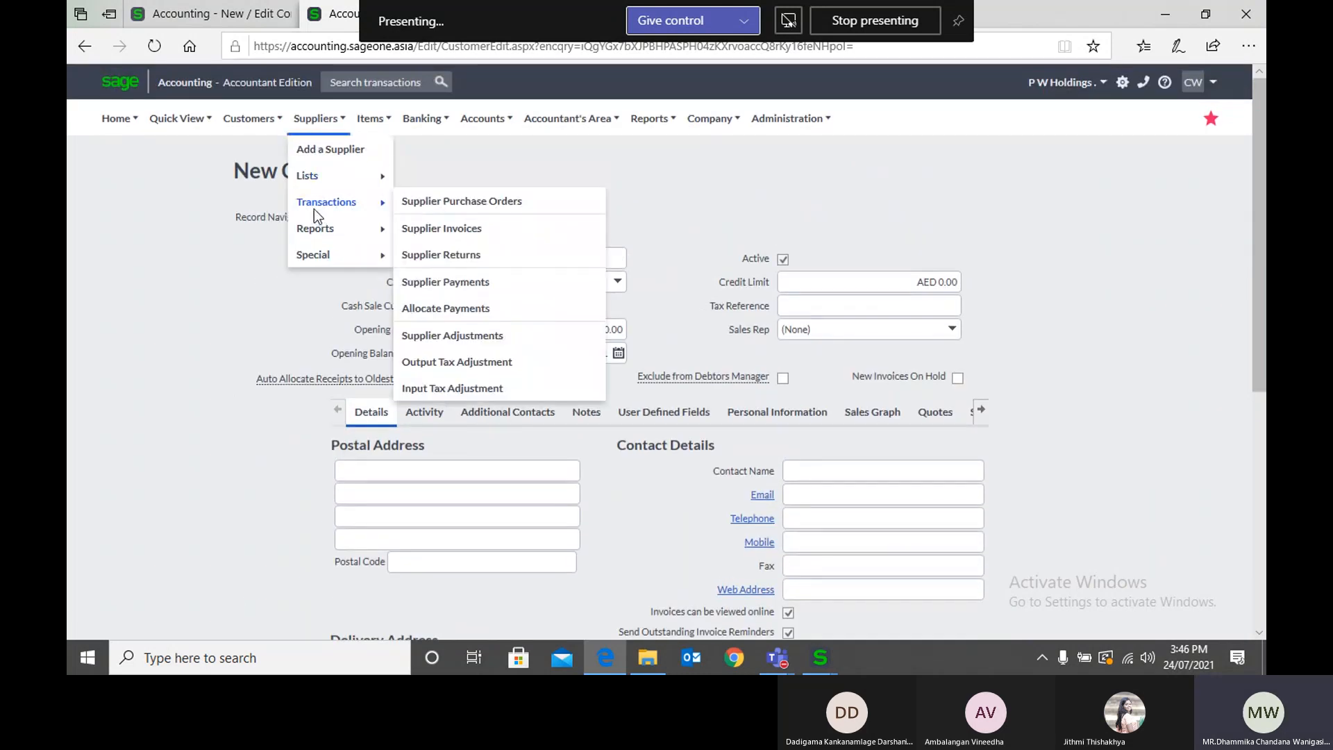
click(327, 148)
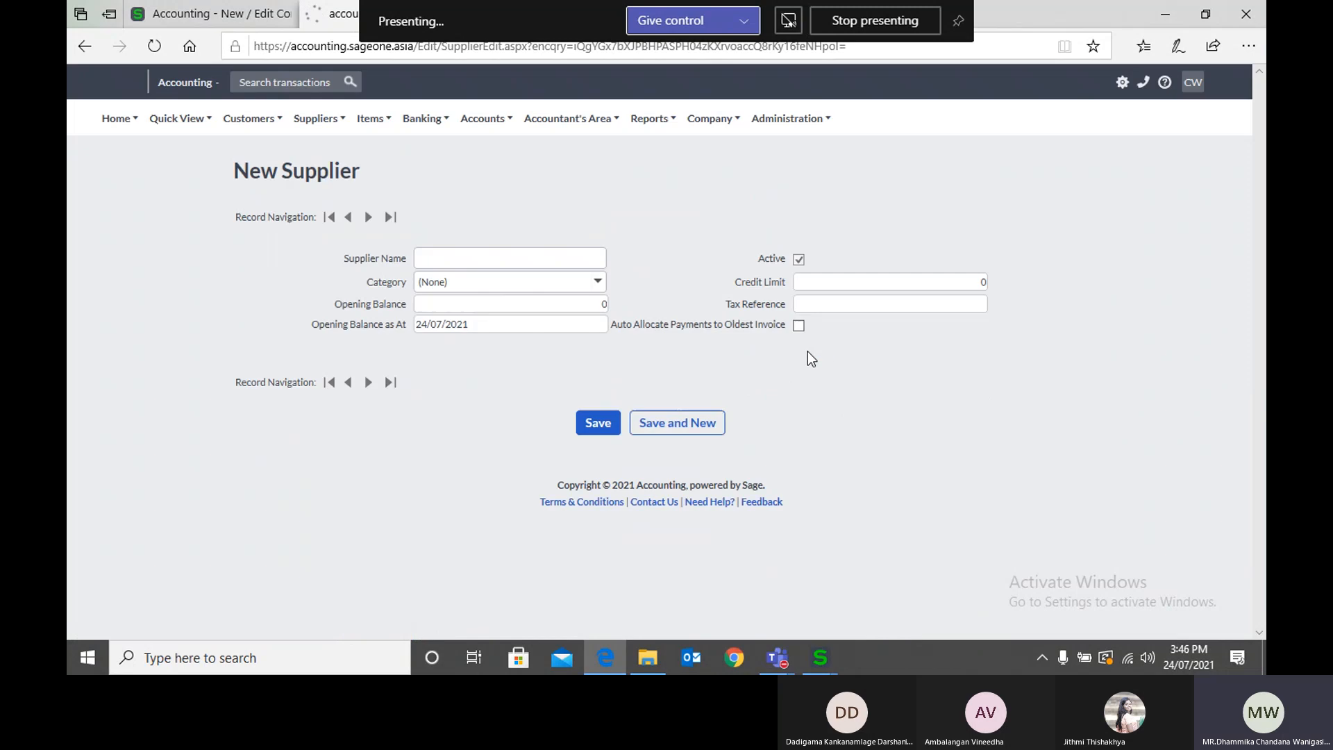
scroll(799, 353, down, 3)
scroll(798, 355, down, 2)
click(949, 436)
click(889, 493)
scroll(655, 415, up, 5)
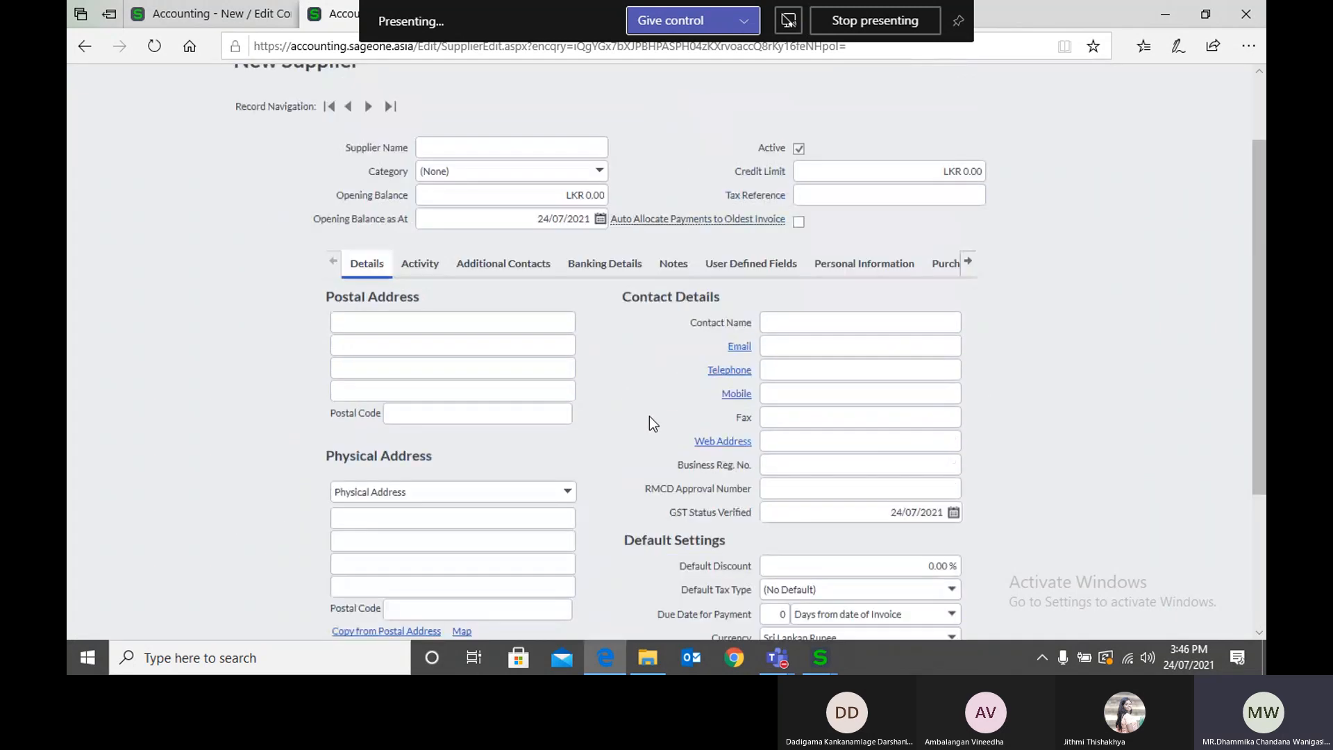
Step: Go to the customer tax invoices and start a new tax invoice
click(252, 118)
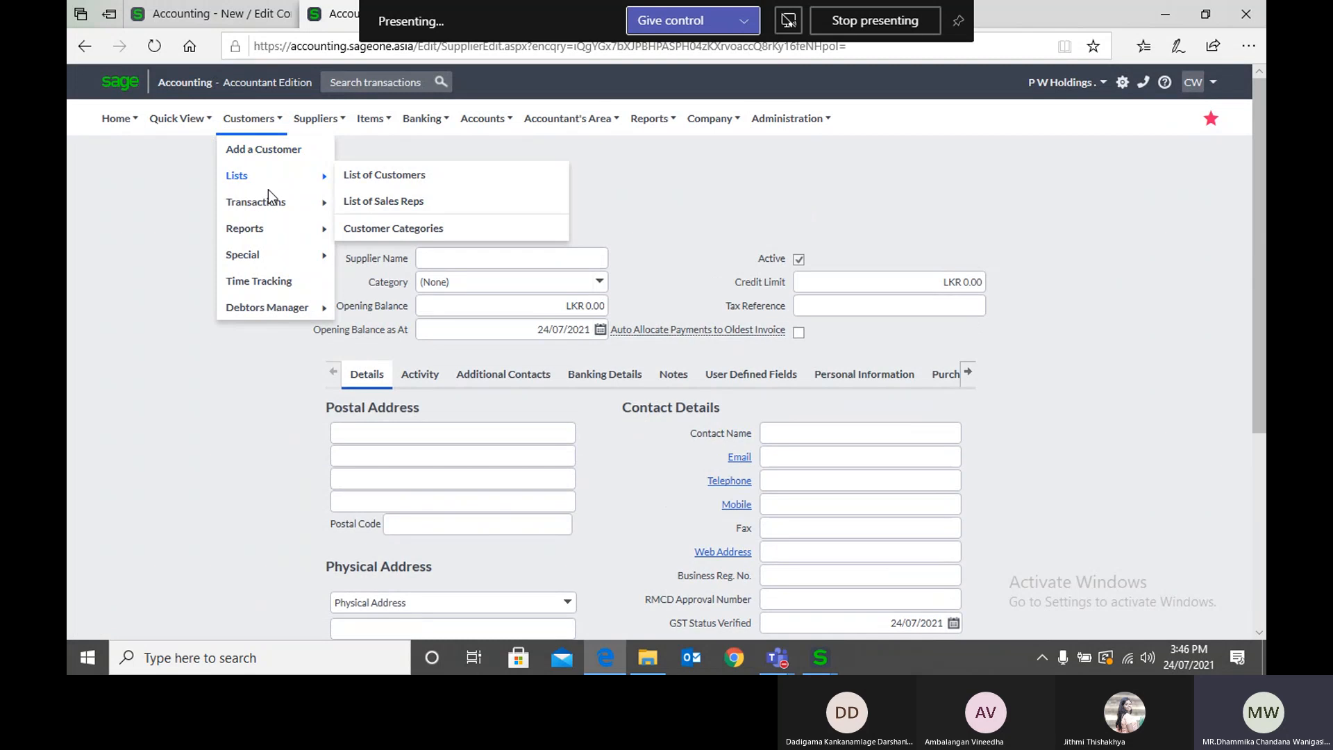
mouse_move(268, 201)
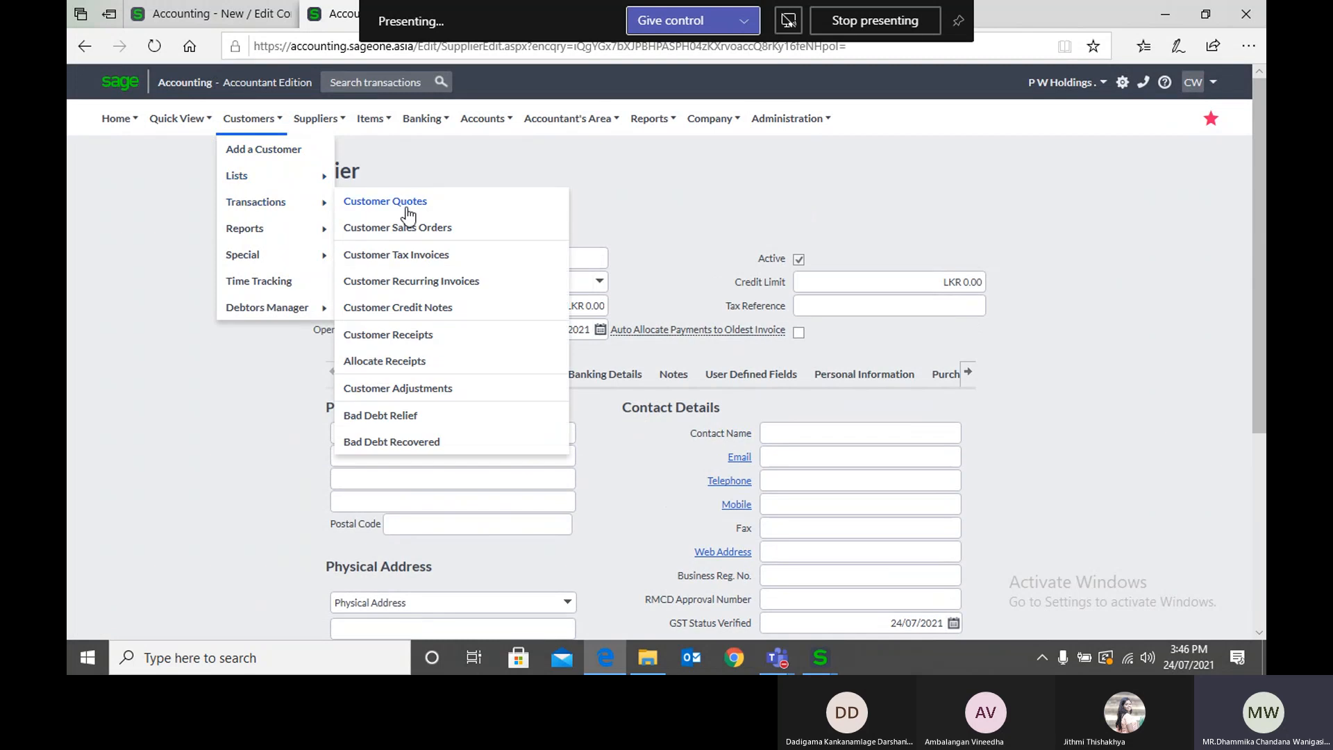
click(422, 254)
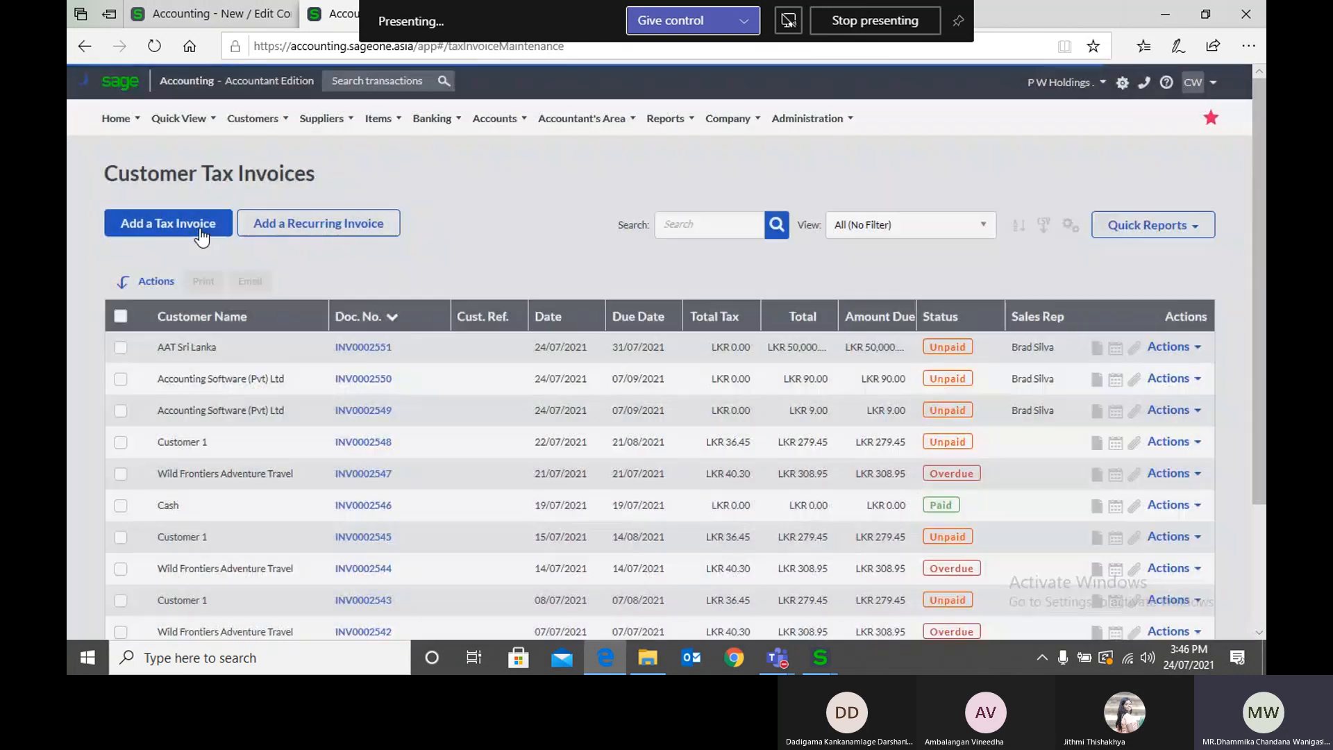
click(200, 229)
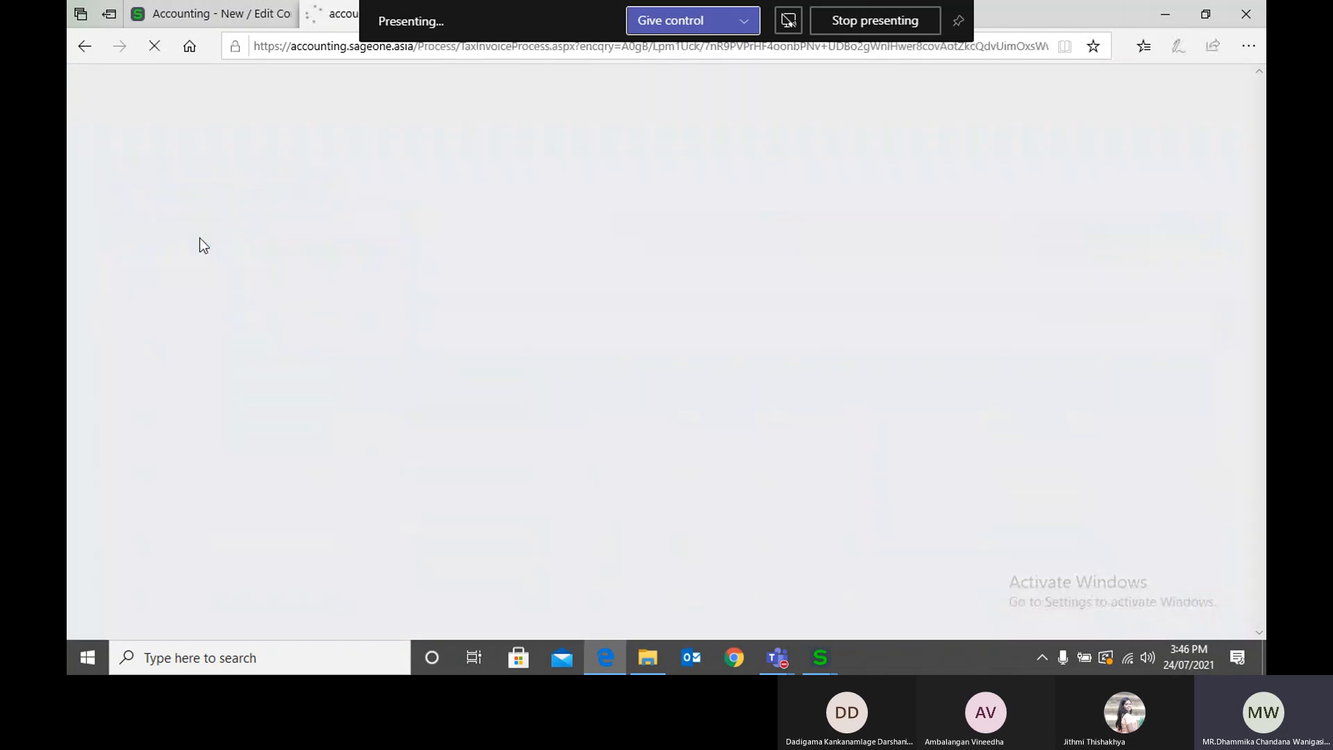
Step: Select Al Habtoor as the customer on the new invoice
click(447, 305)
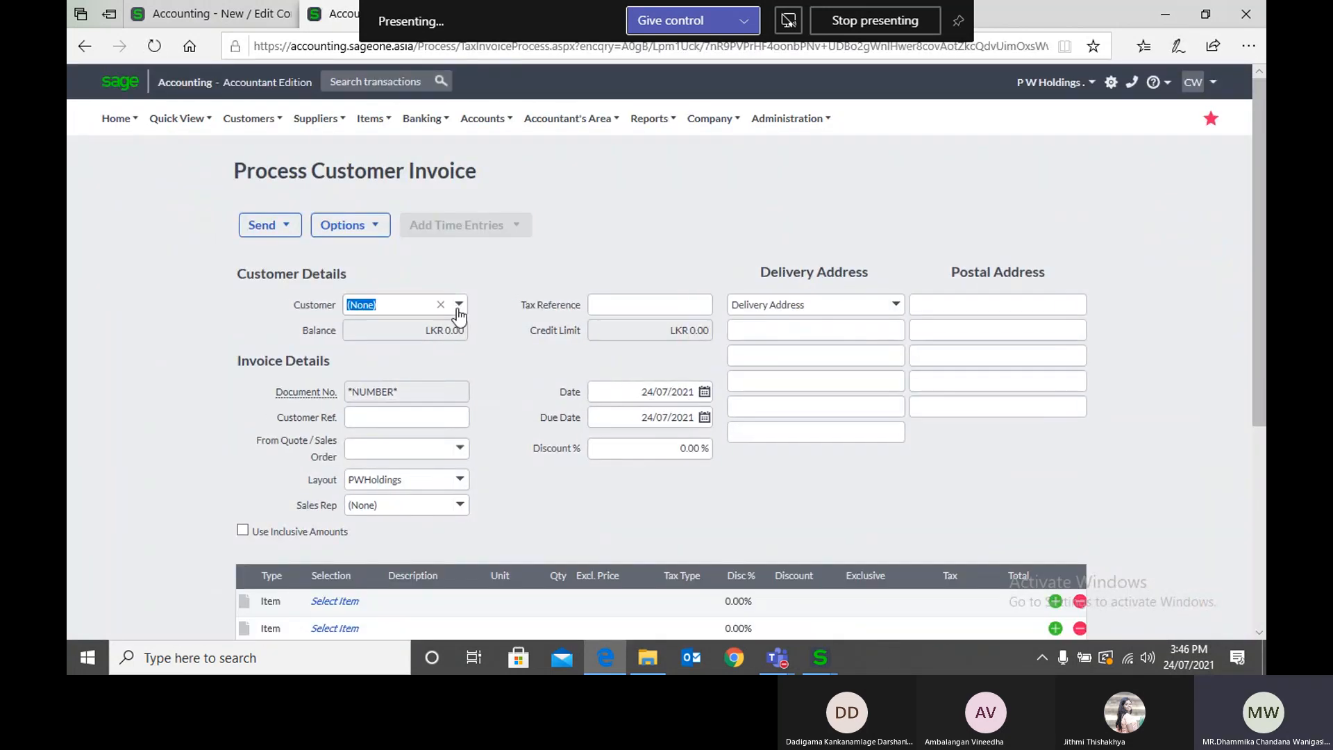
text(al)
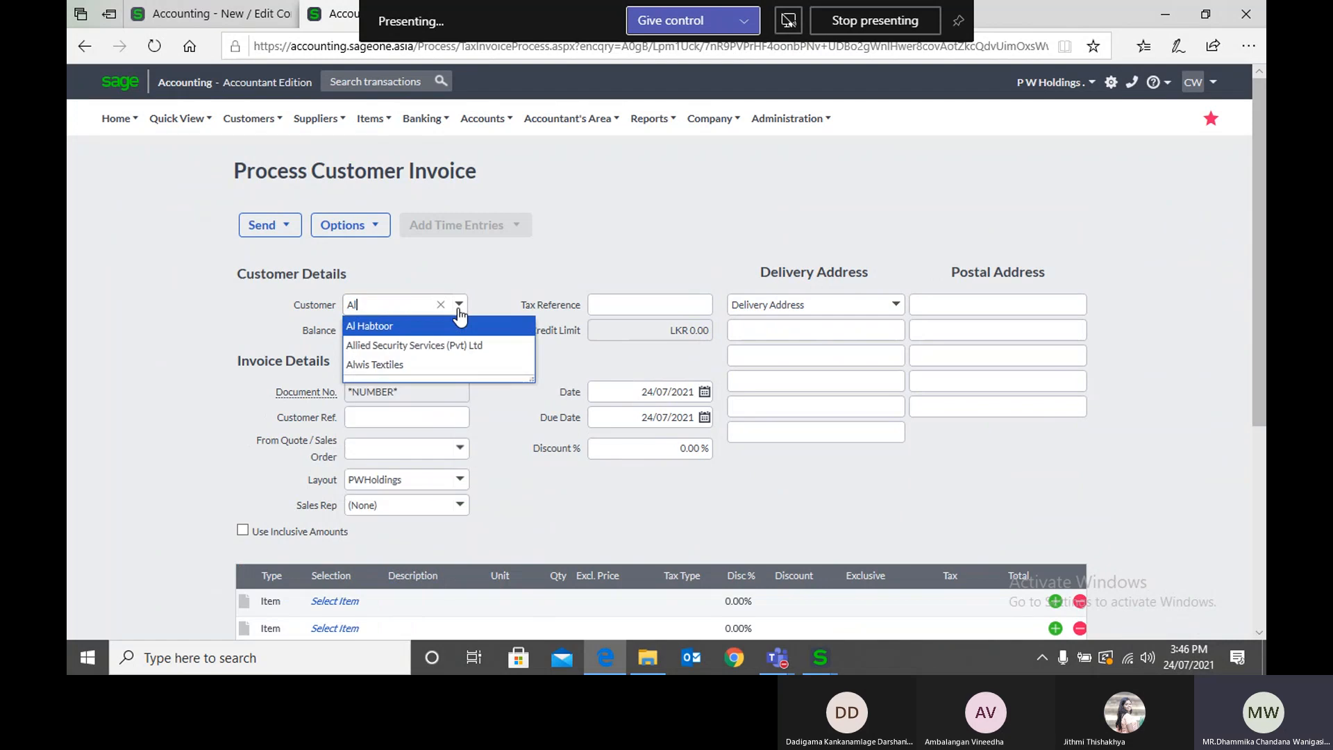
click(464, 326)
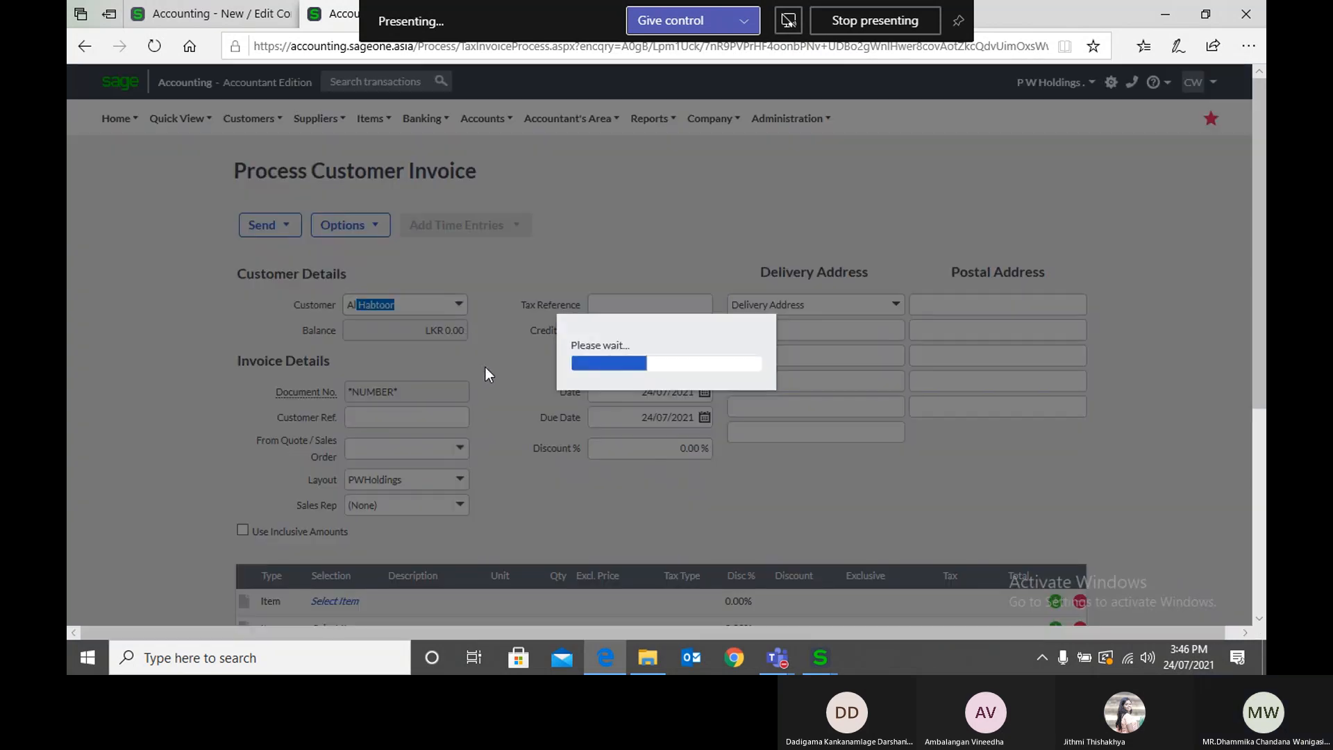
Step: Add item A00001 (2 BR) to the first line of the invoice
scroll(522, 442, down, 3)
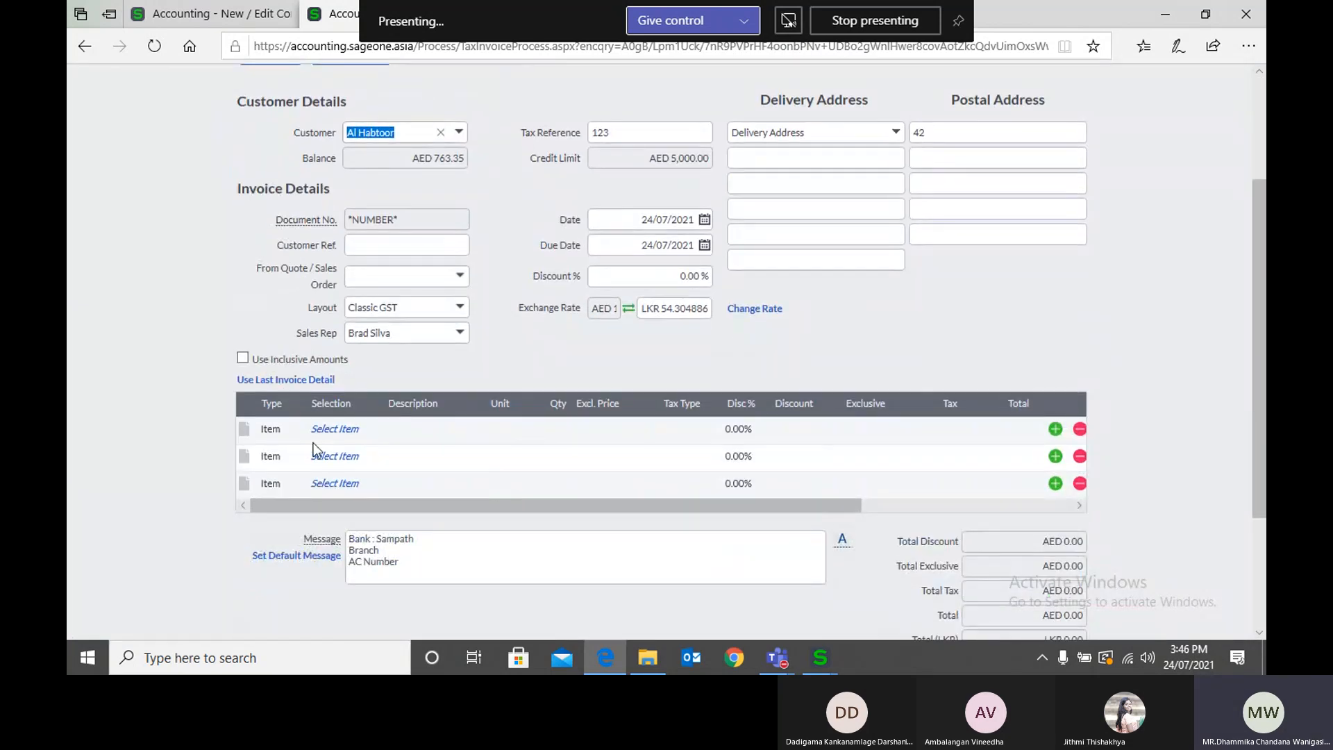
click(331, 427)
click(372, 428)
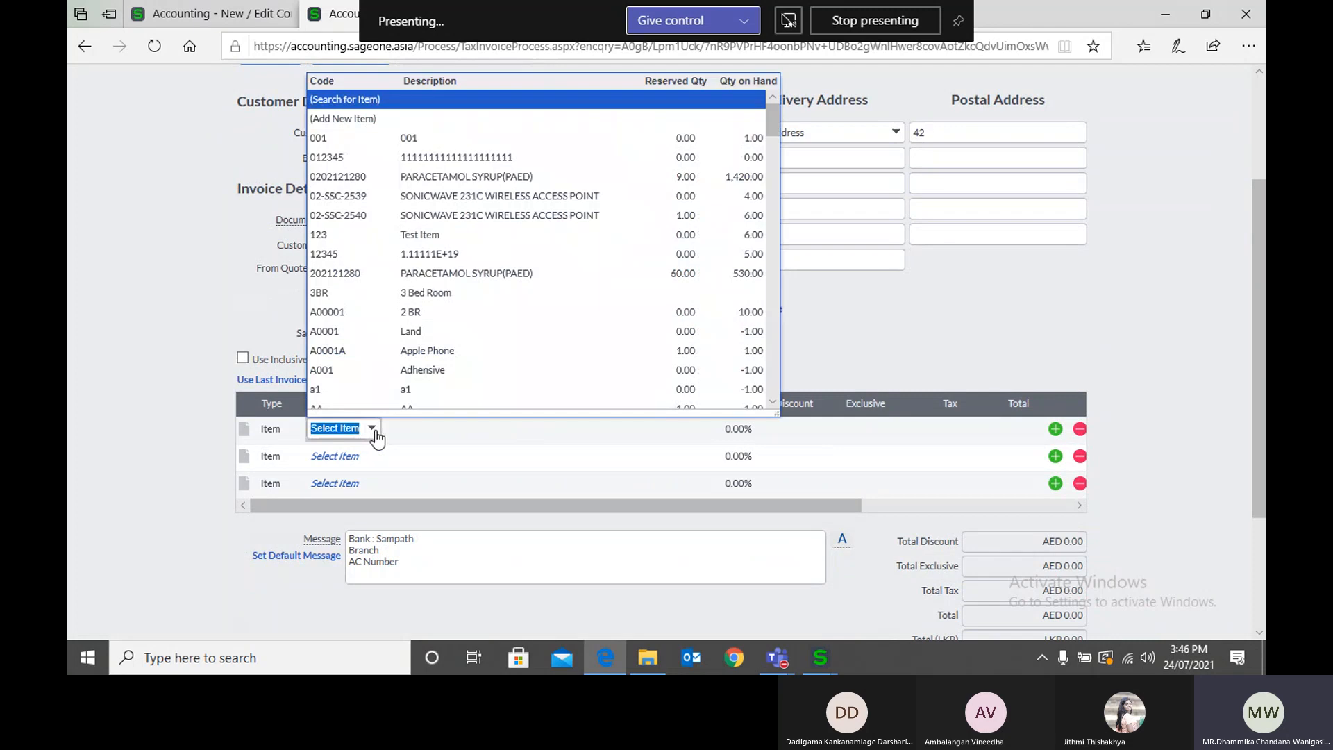
click(426, 318)
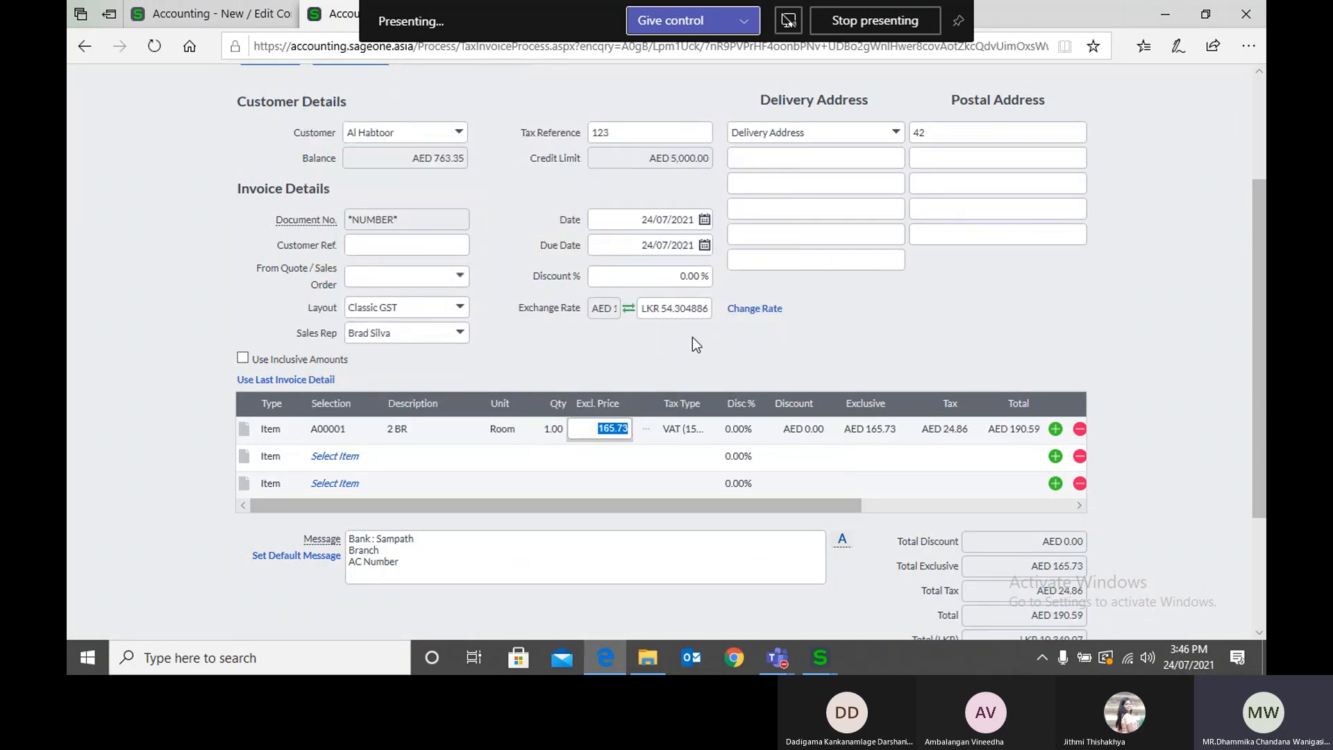
Step: Examine the invoice's exchange rate and its totals in AED and LKR
click(681, 311)
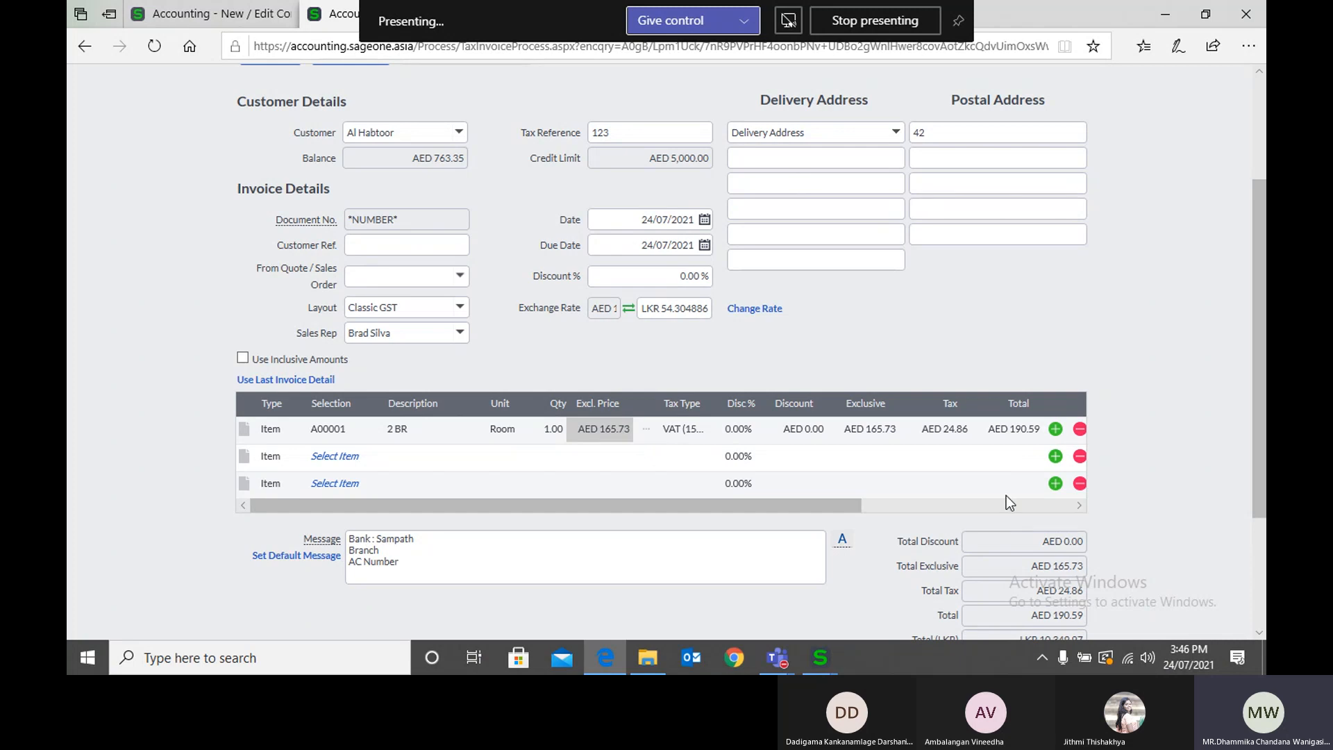
scroll(1006, 495, down, 3)
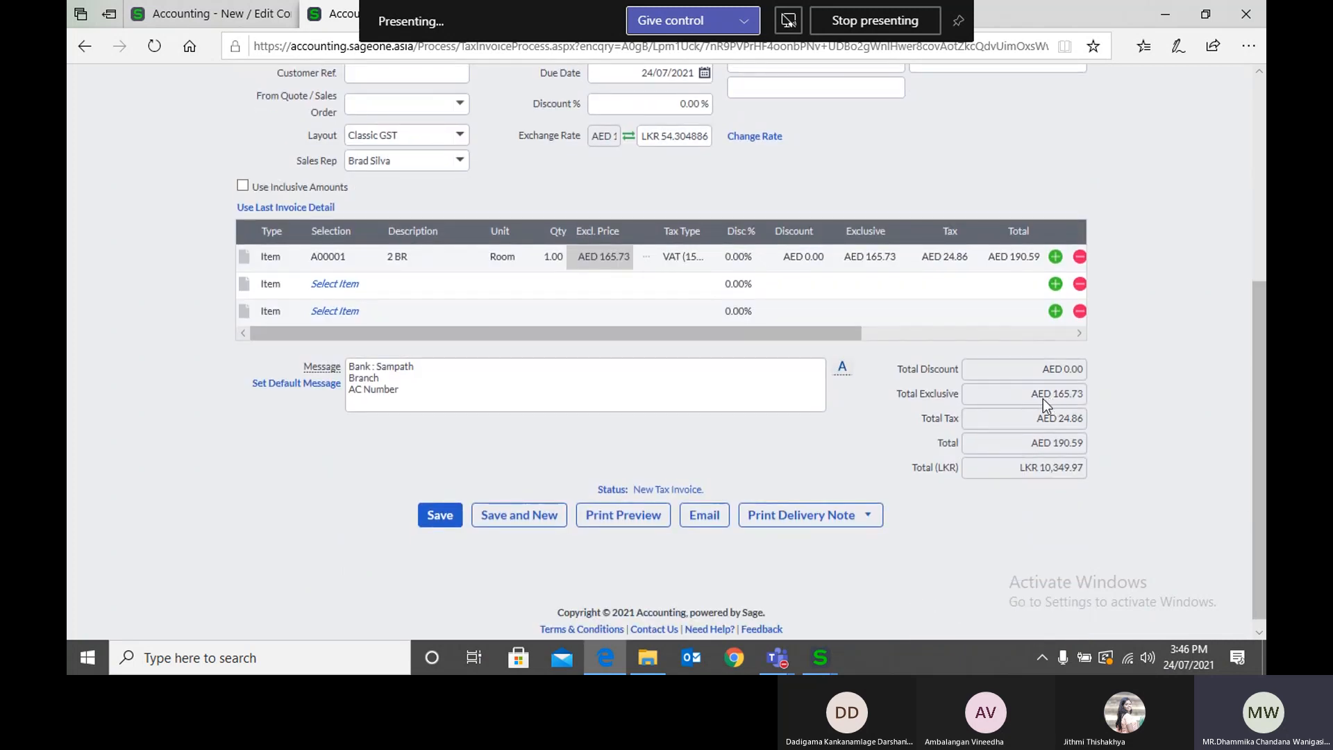
scroll(1026, 404, up, 1)
scroll(1026, 404, up, 3)
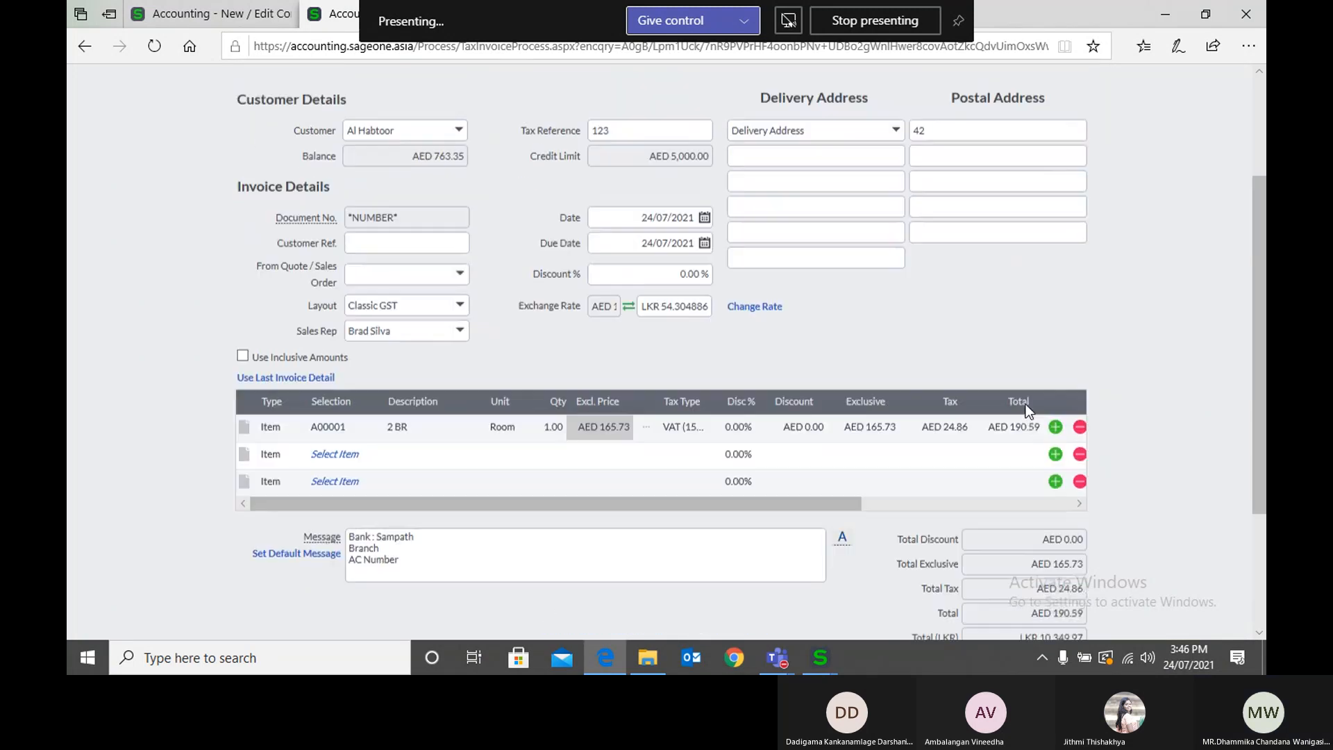
Step: Return to the company settings tab, view the email signatures, and review the multi-currency list down to its last entry
click(201, 13)
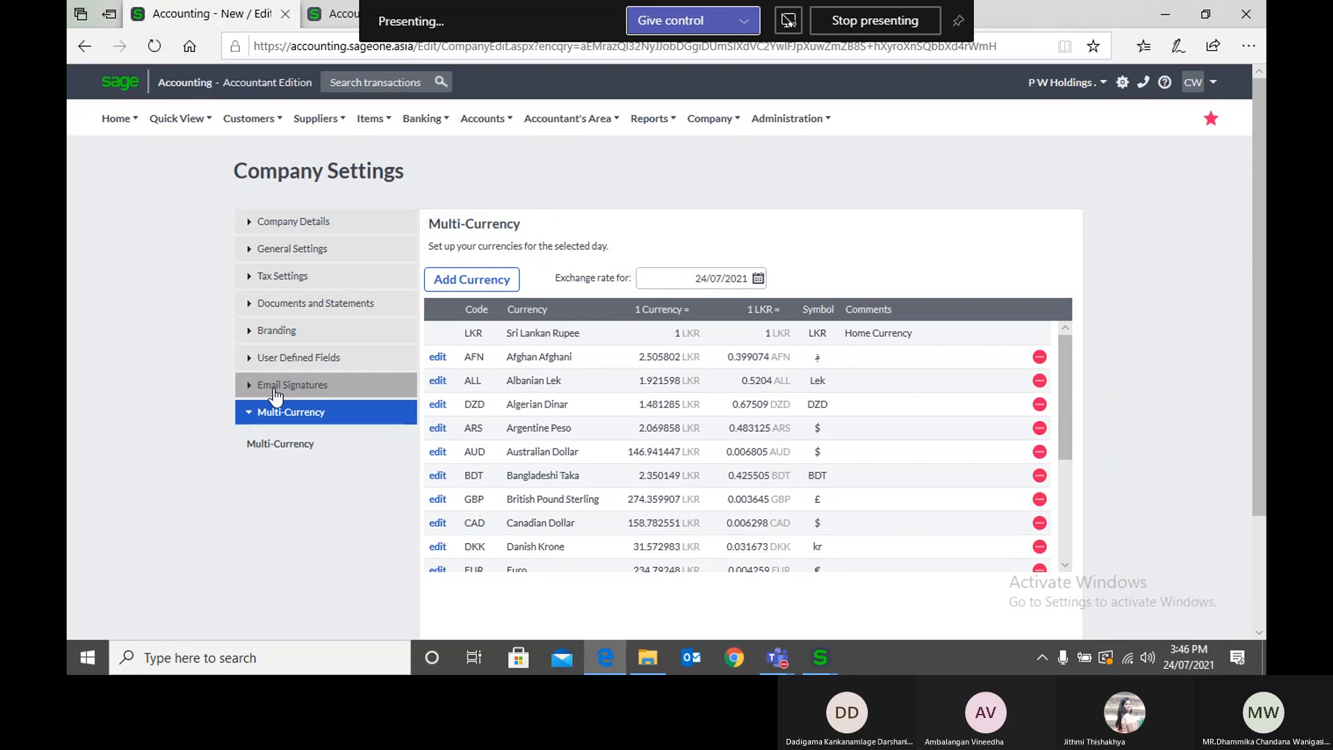
click(274, 391)
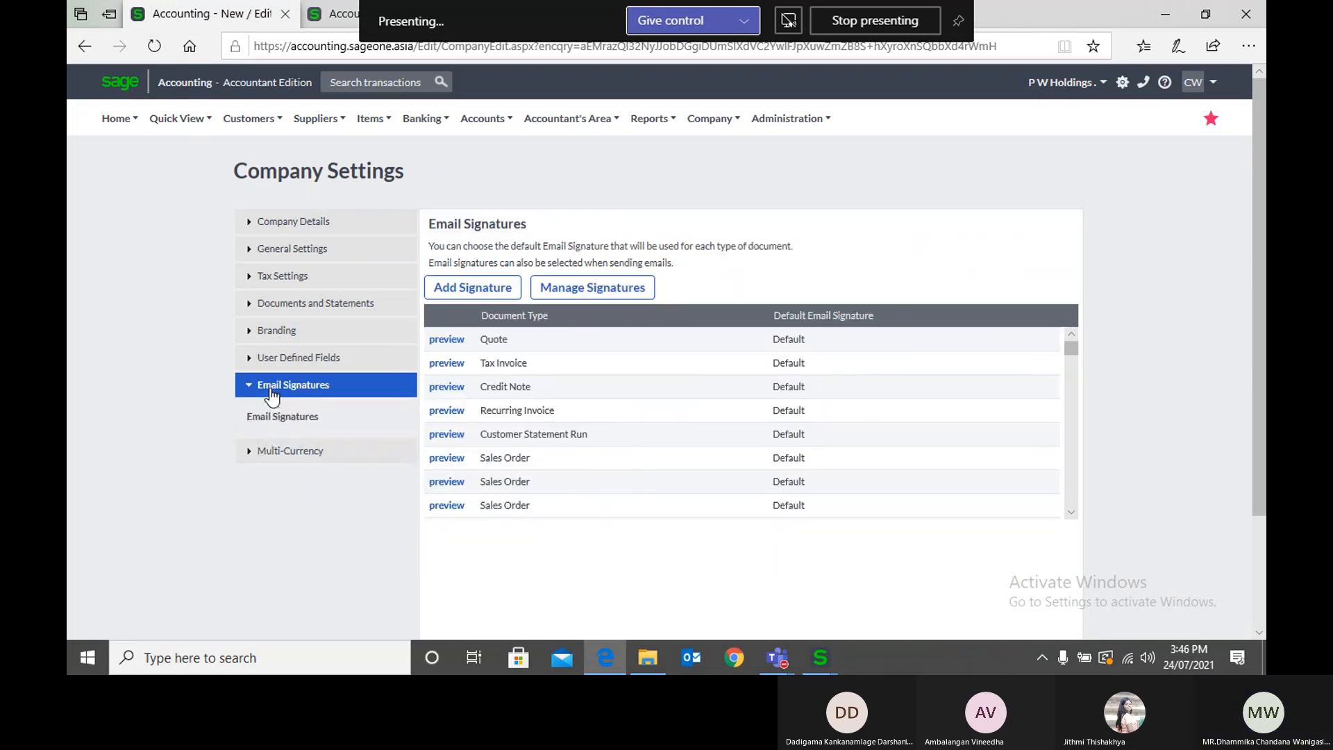
click(290, 453)
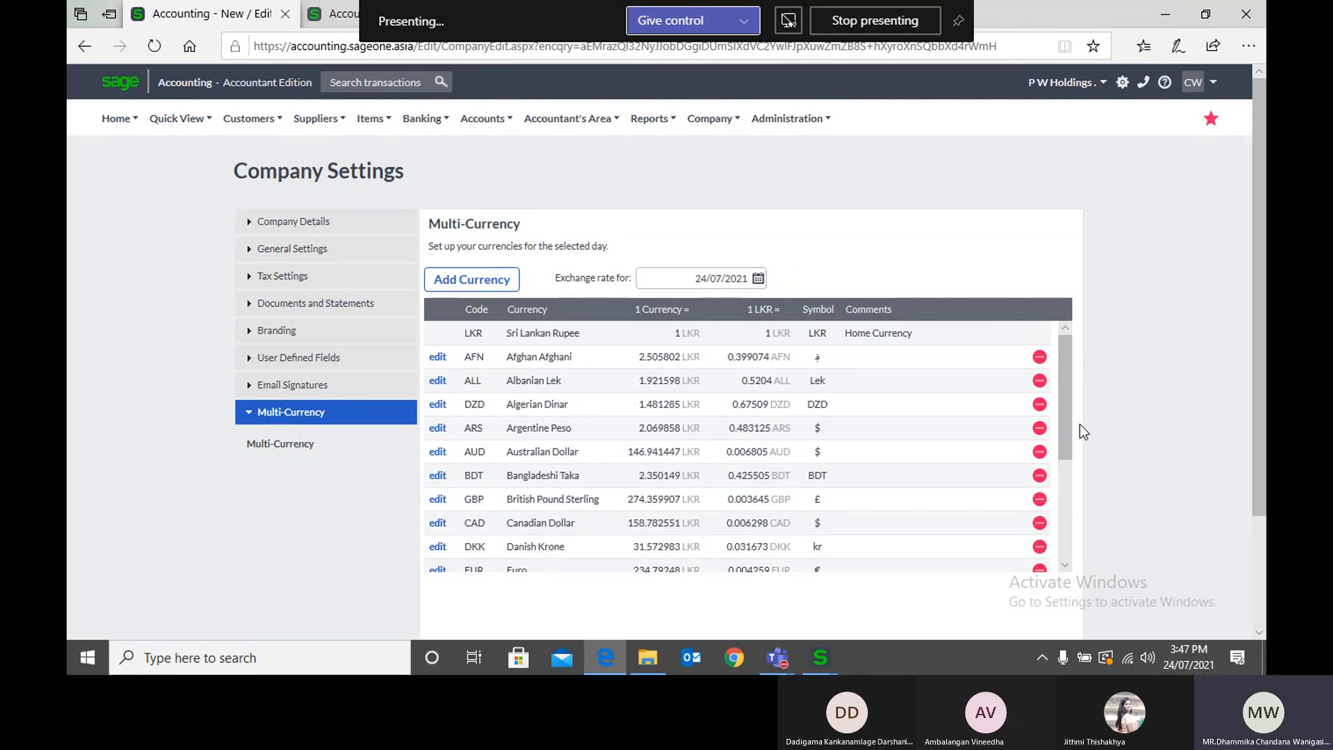
scroll(1080, 424, down, 2)
drag(1067, 309, 1066, 416)
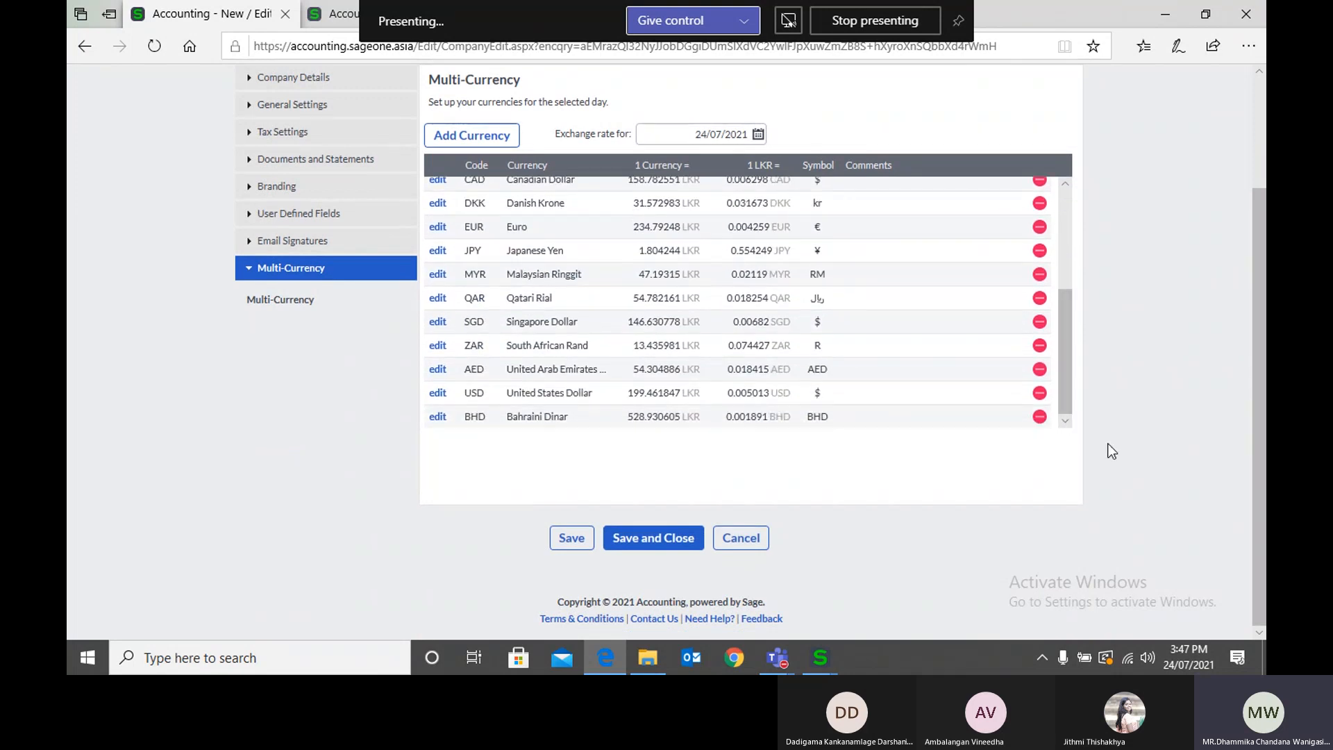
Step: Switch to the Session 02 - CBA meeting window in Microsoft Teams and stop sharing the screen
scroll(1110, 451, up, 2)
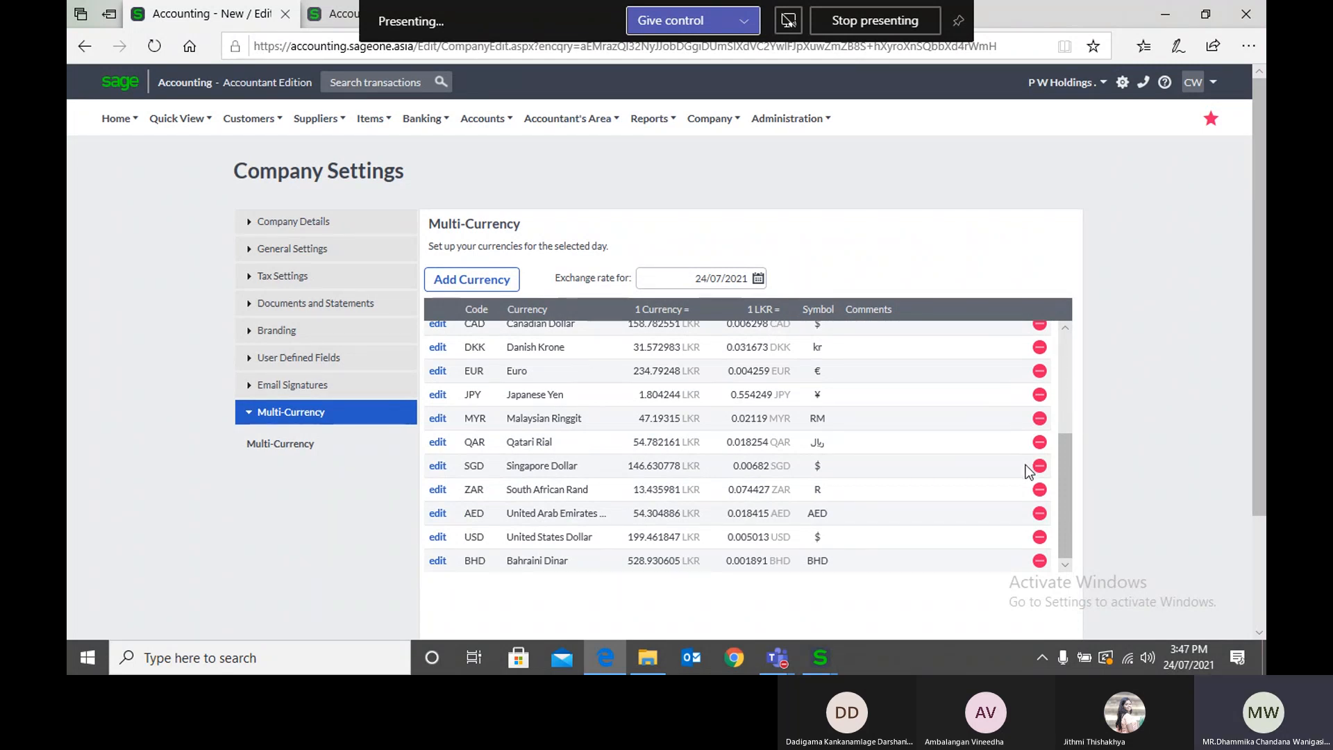
mouse_move(781, 660)
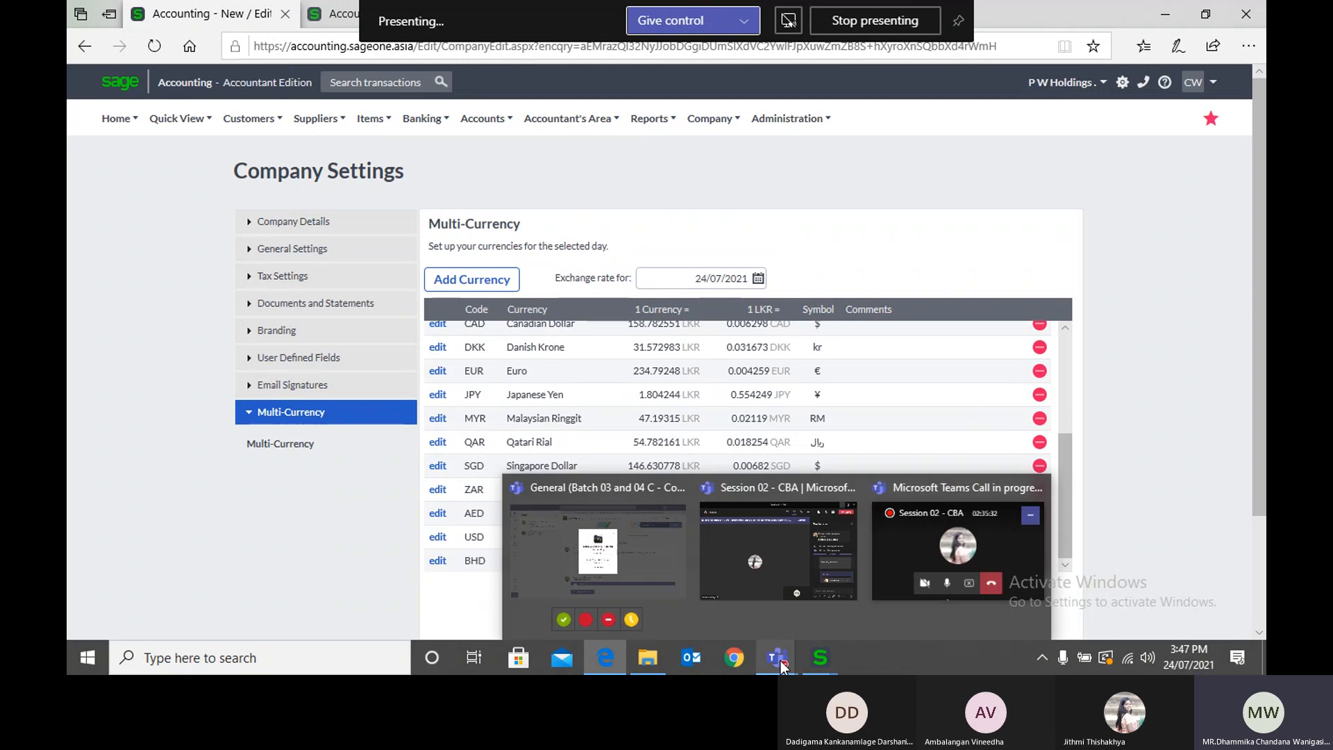
mouse_move(759, 590)
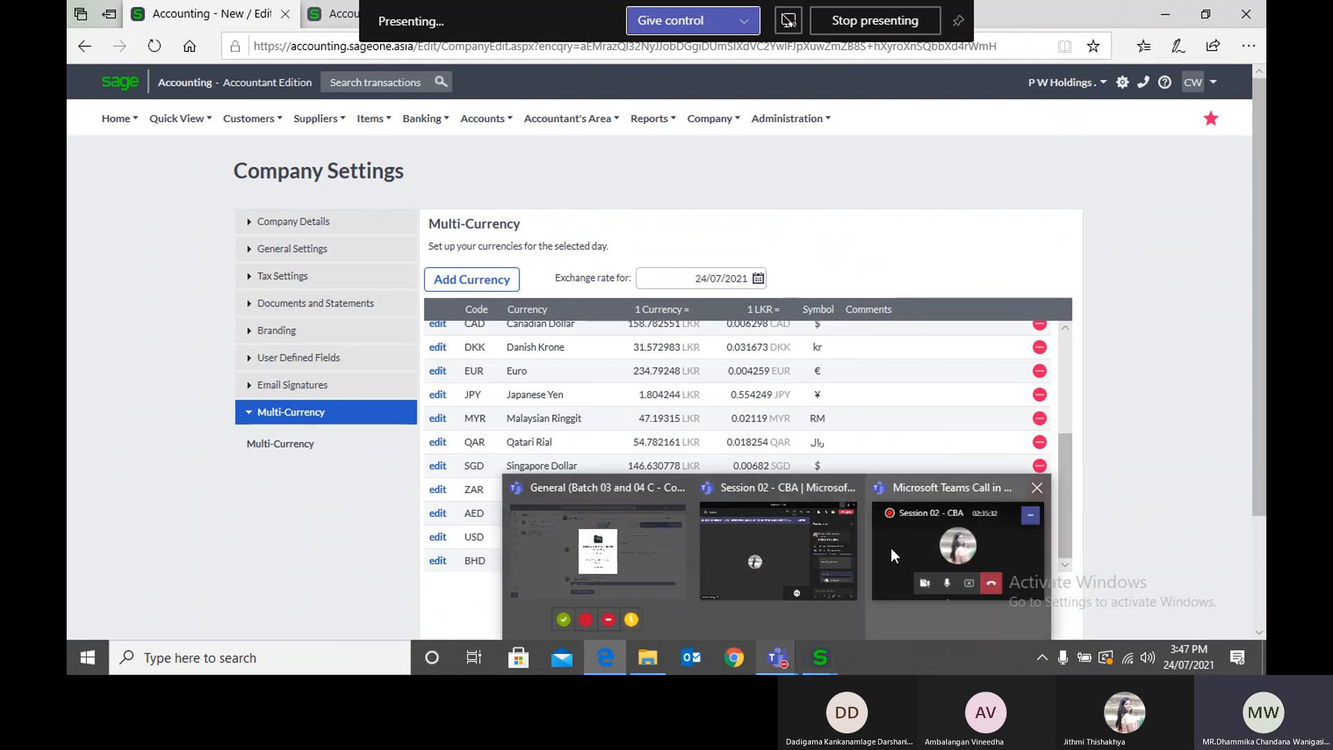
click(891, 550)
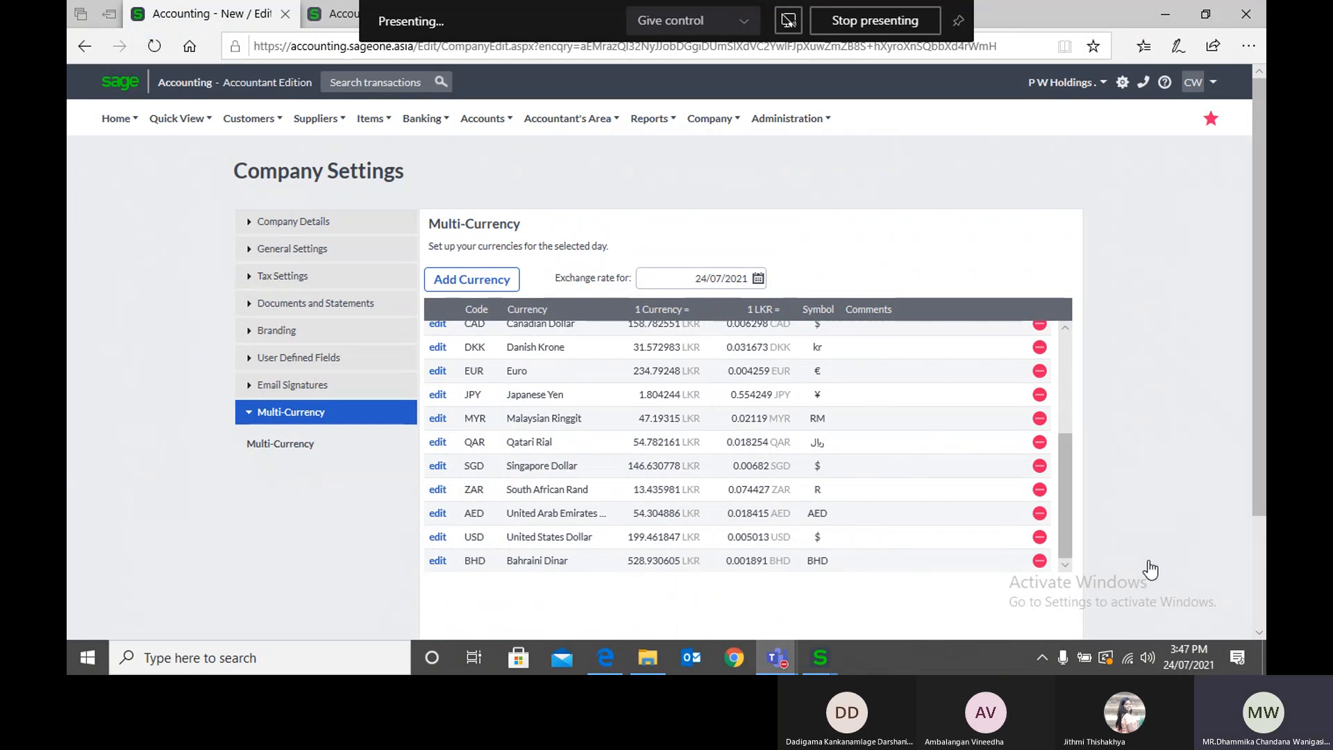
click(812, 667)
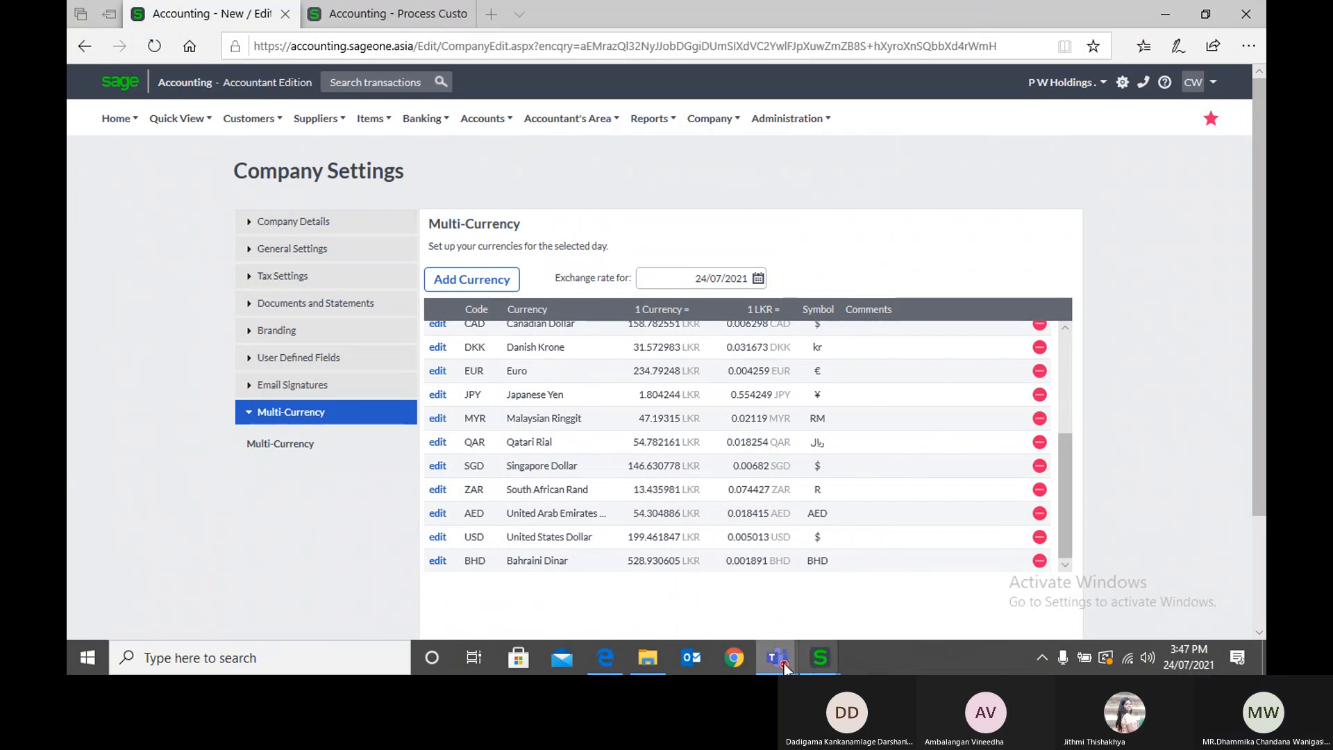
mouse_move(780, 661)
click(772, 545)
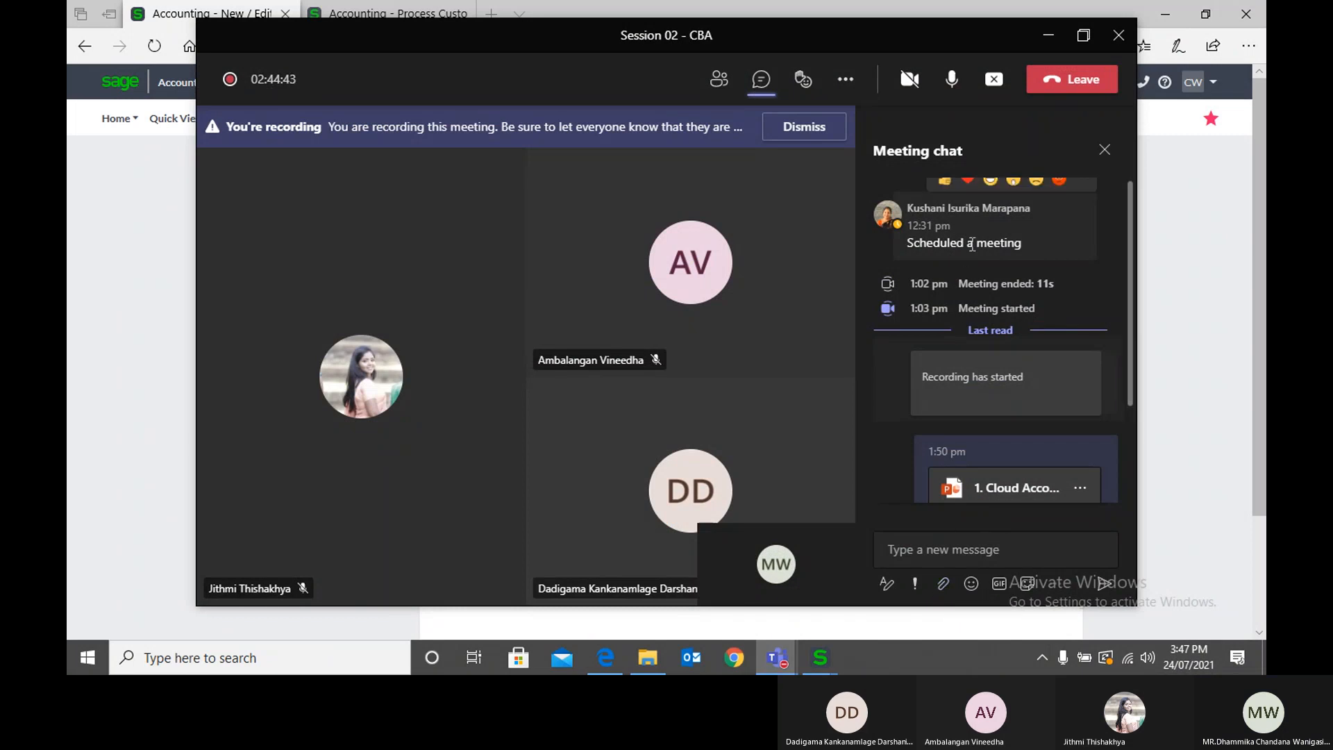
click(846, 79)
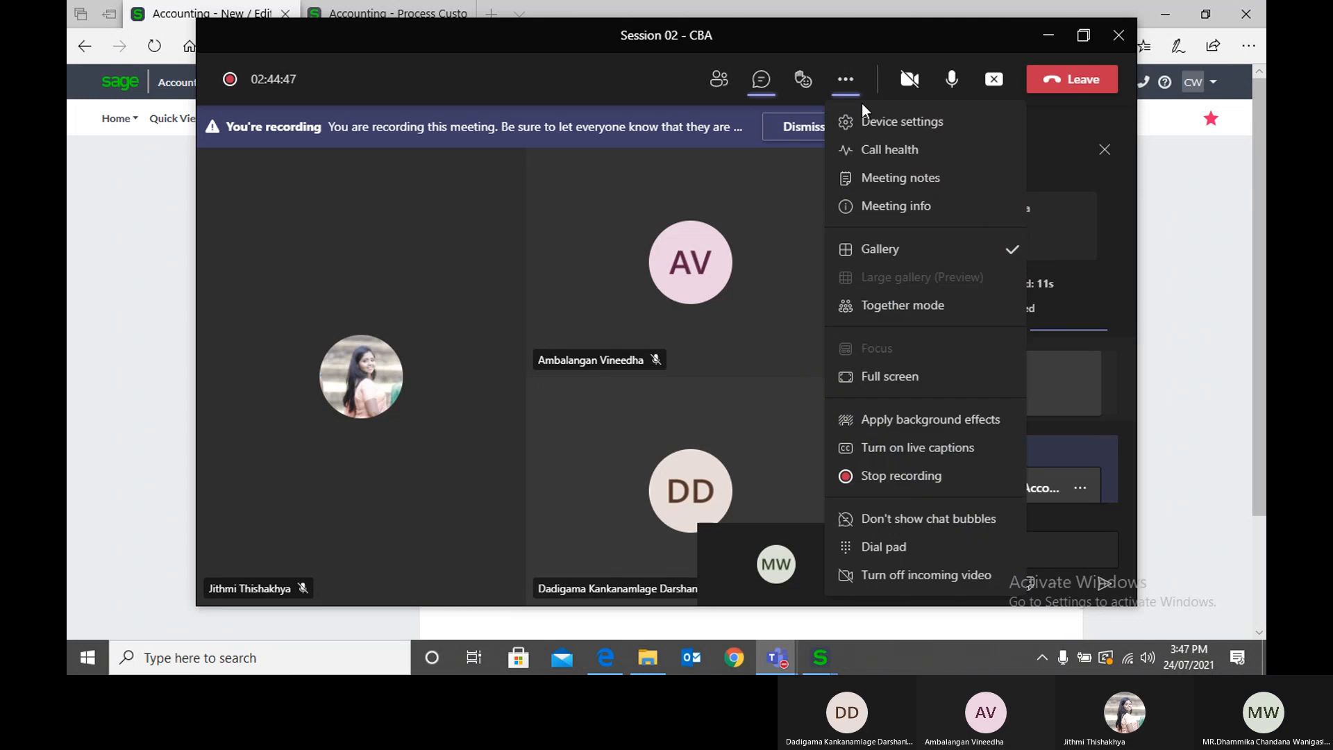
click(994, 79)
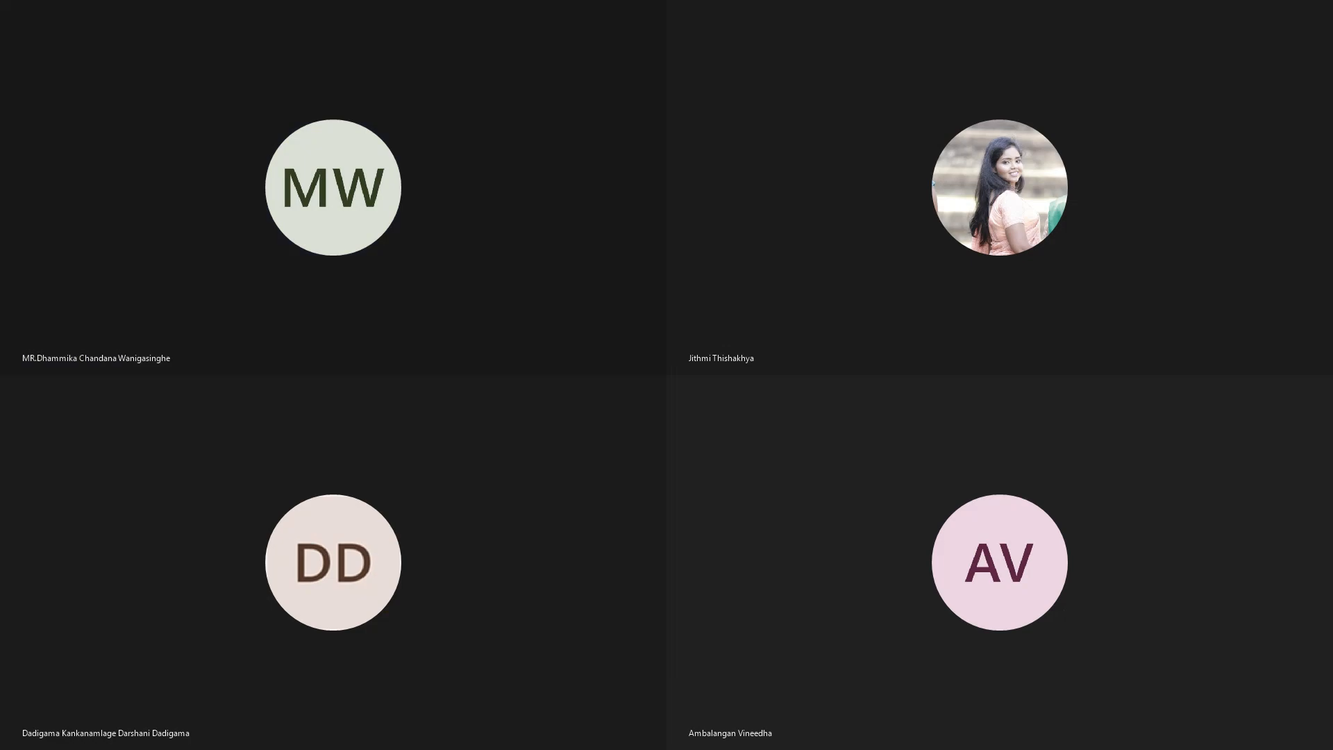